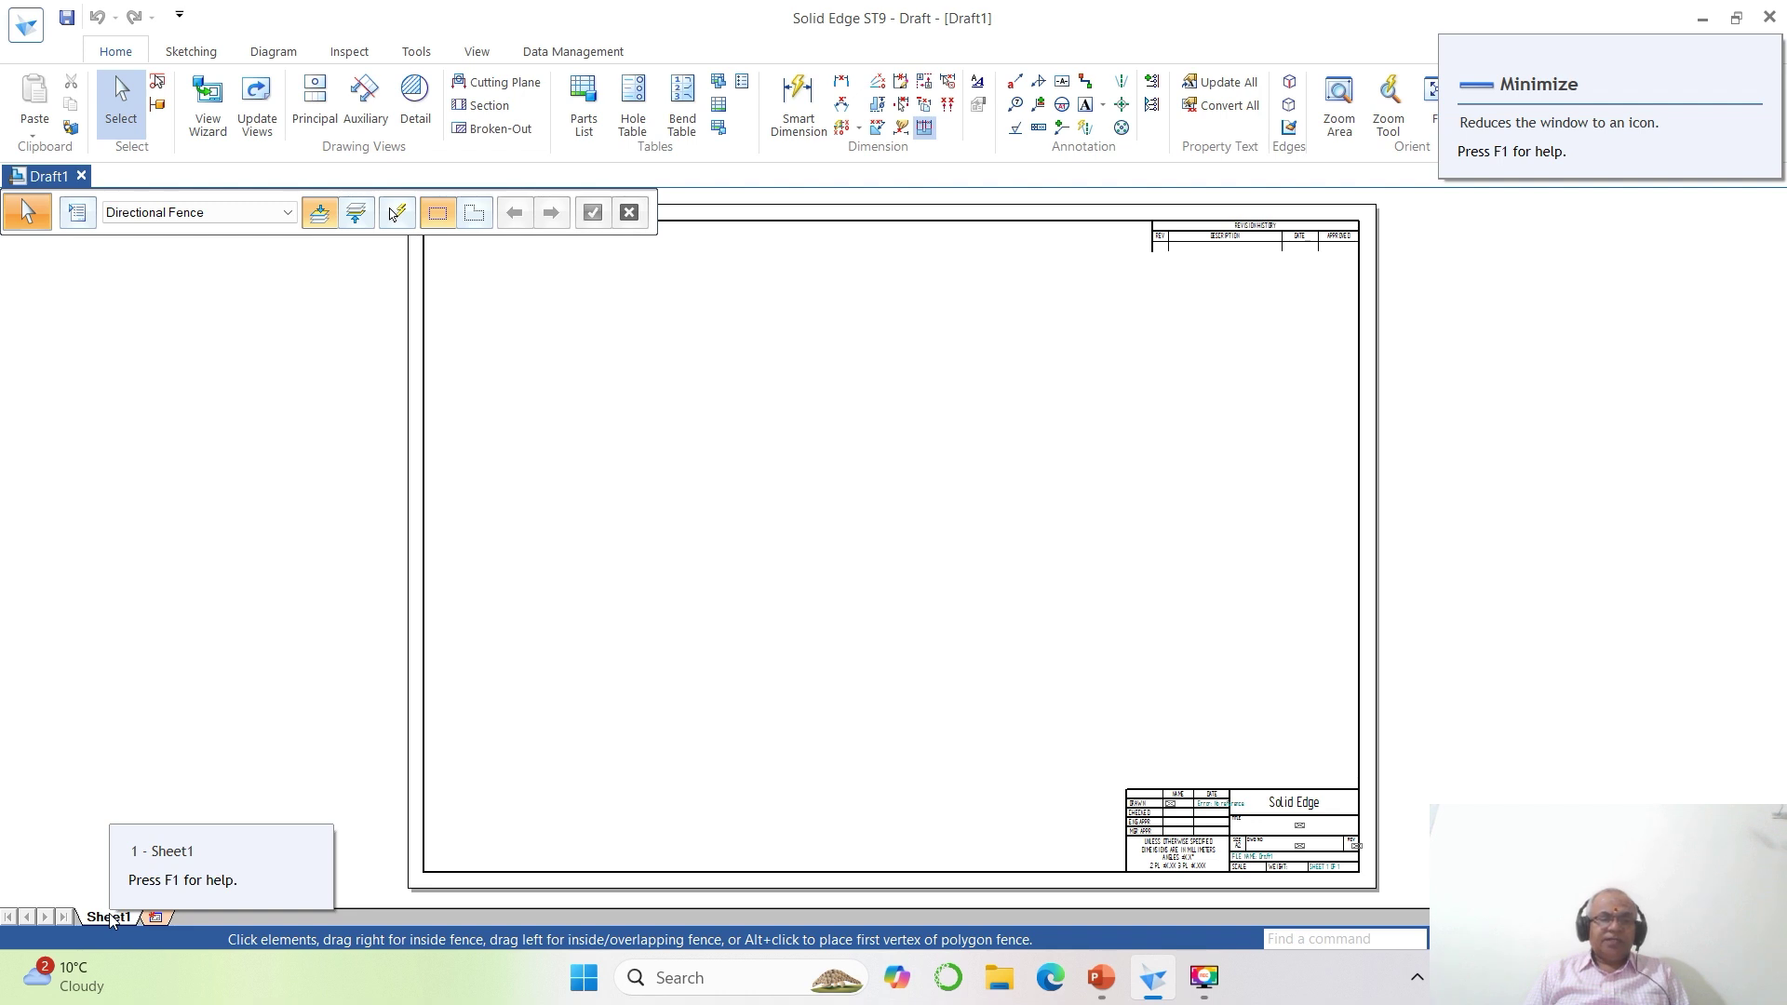
# Set the sheet's background to A4-Sheet with the background hidden, and fit the sheet in the view.
pyautogui.rightClick(110, 917)
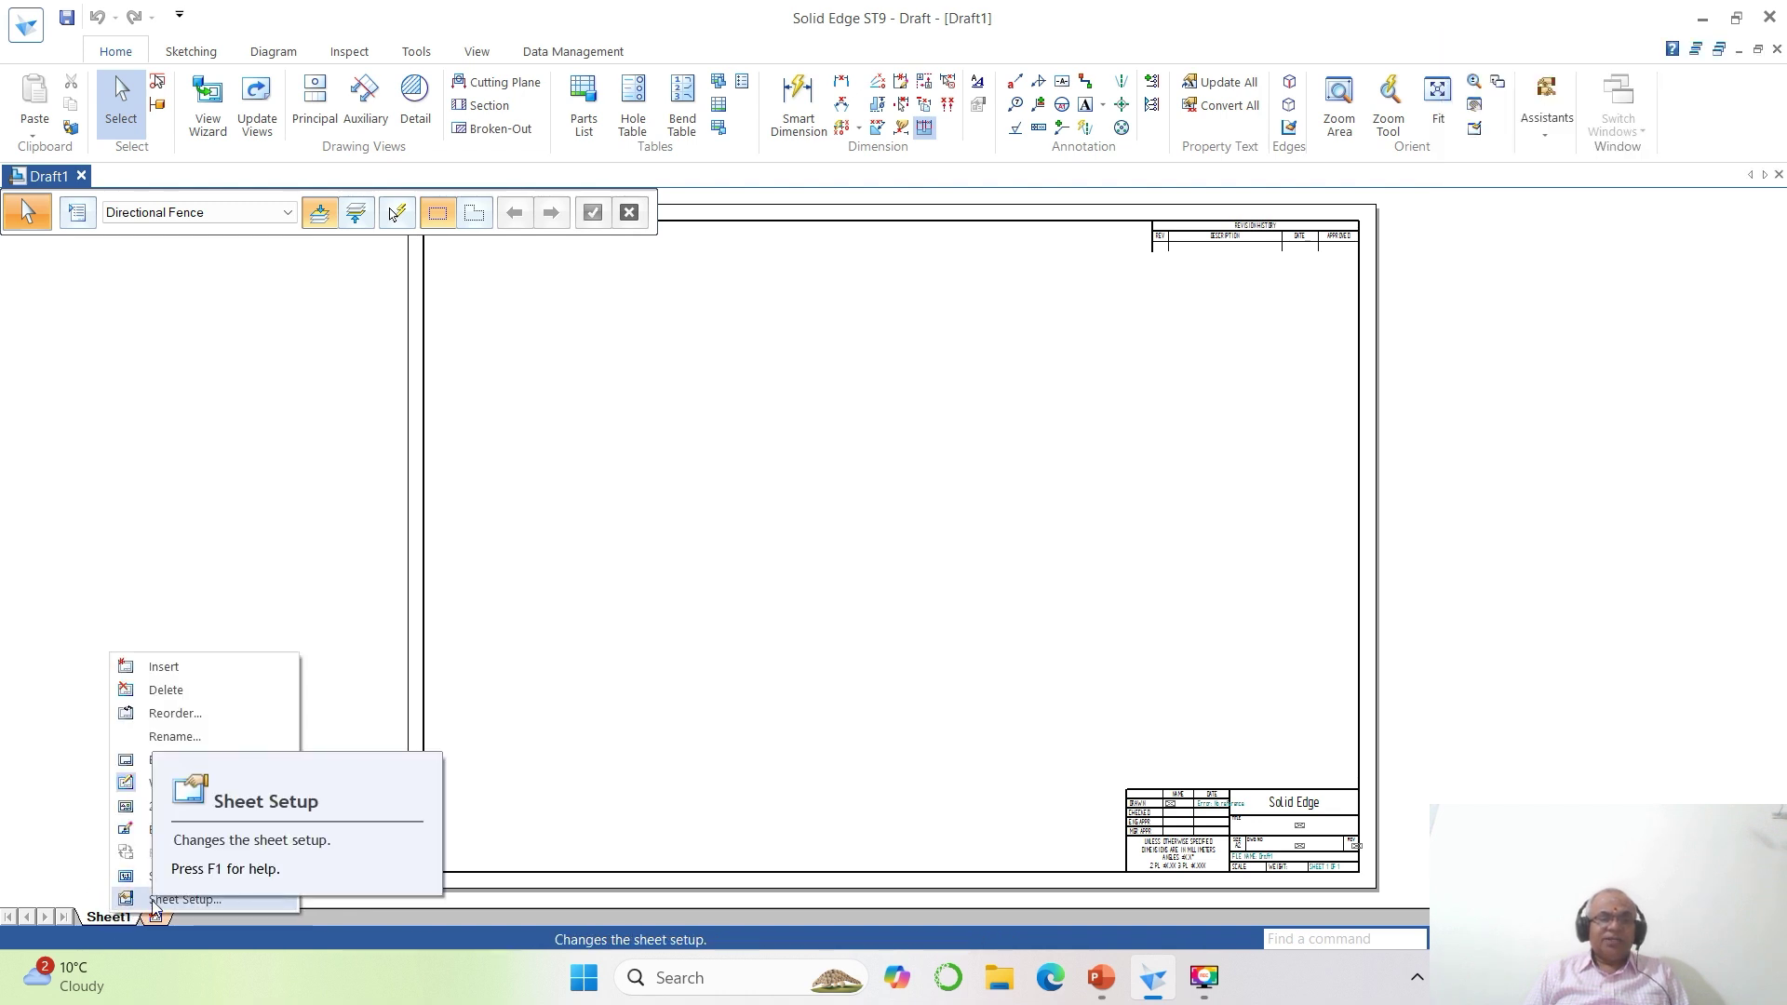
pyautogui.click(153, 901)
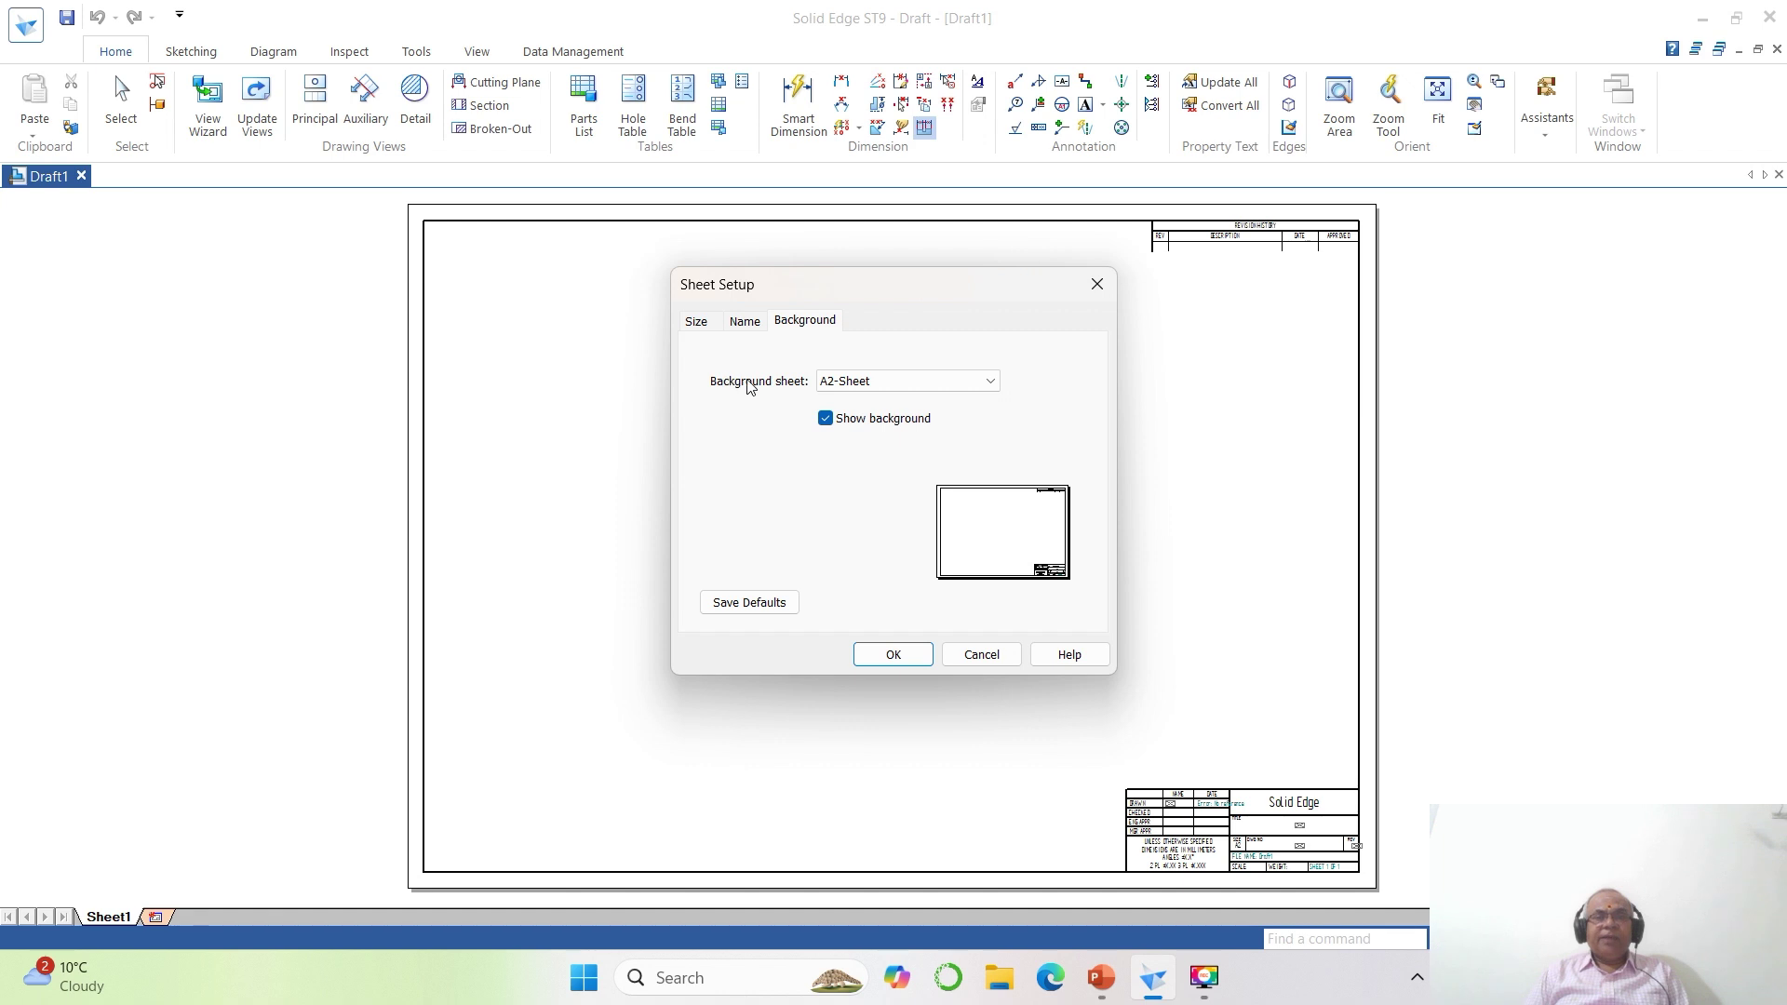
pyautogui.click(990, 385)
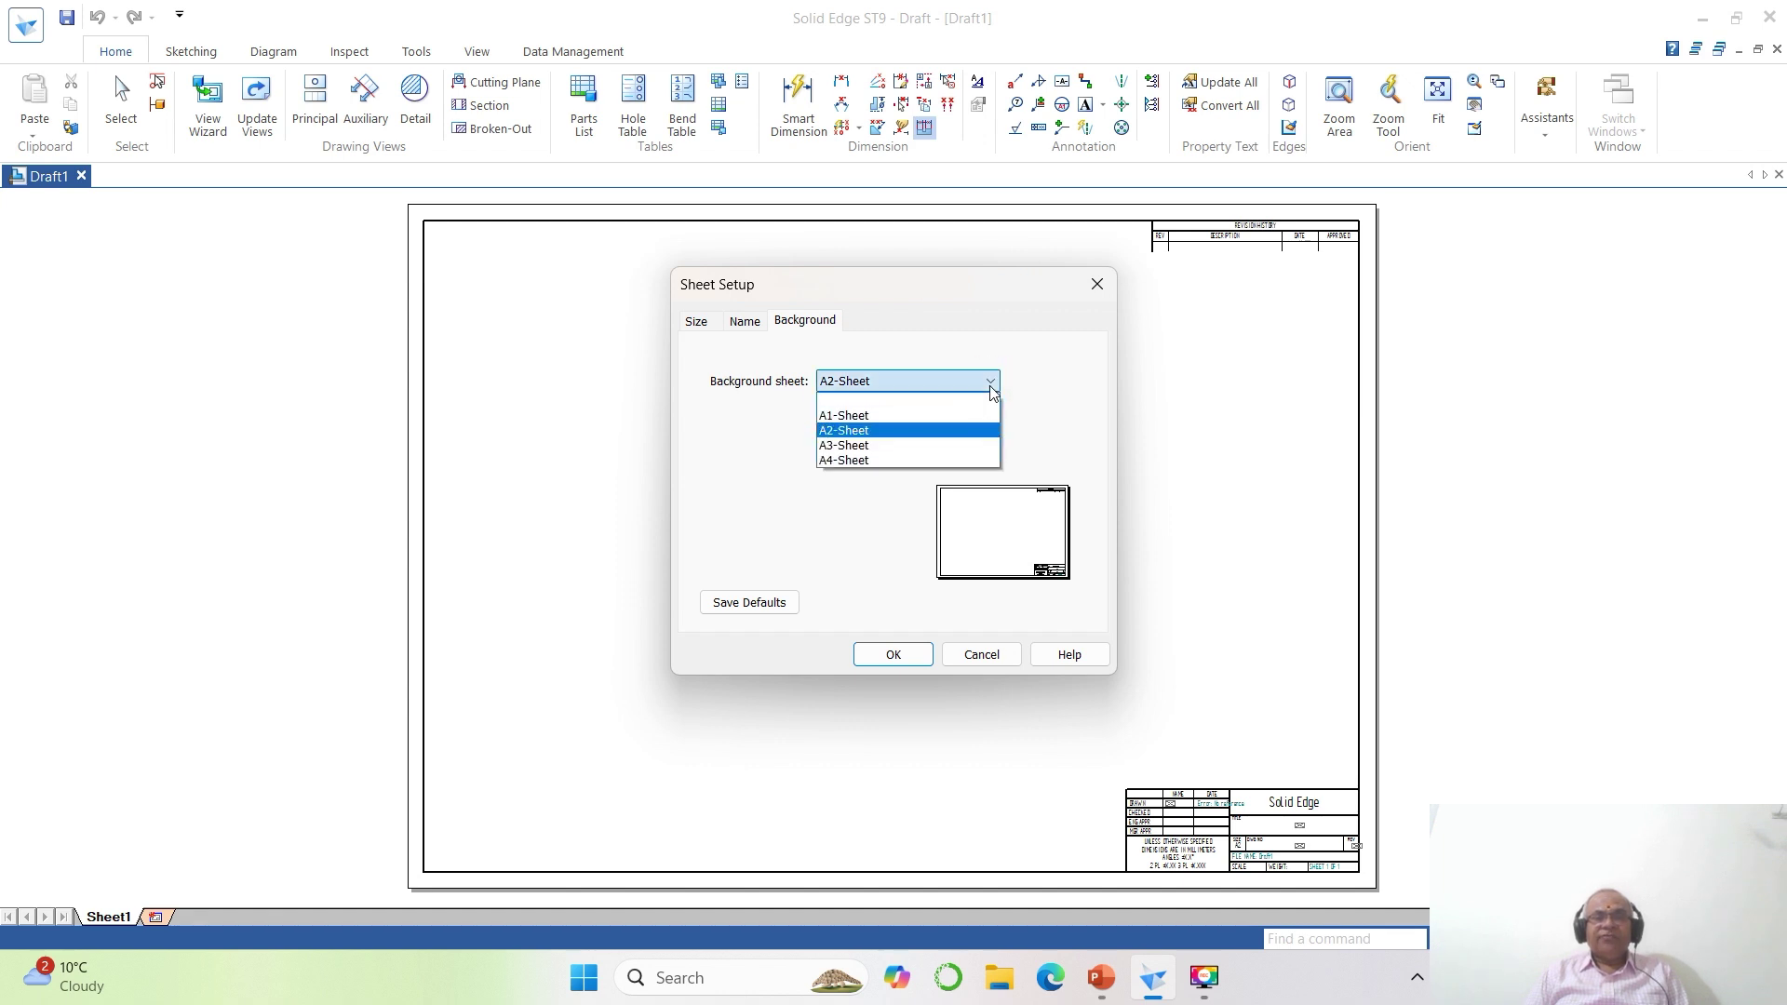
pyautogui.click(850, 460)
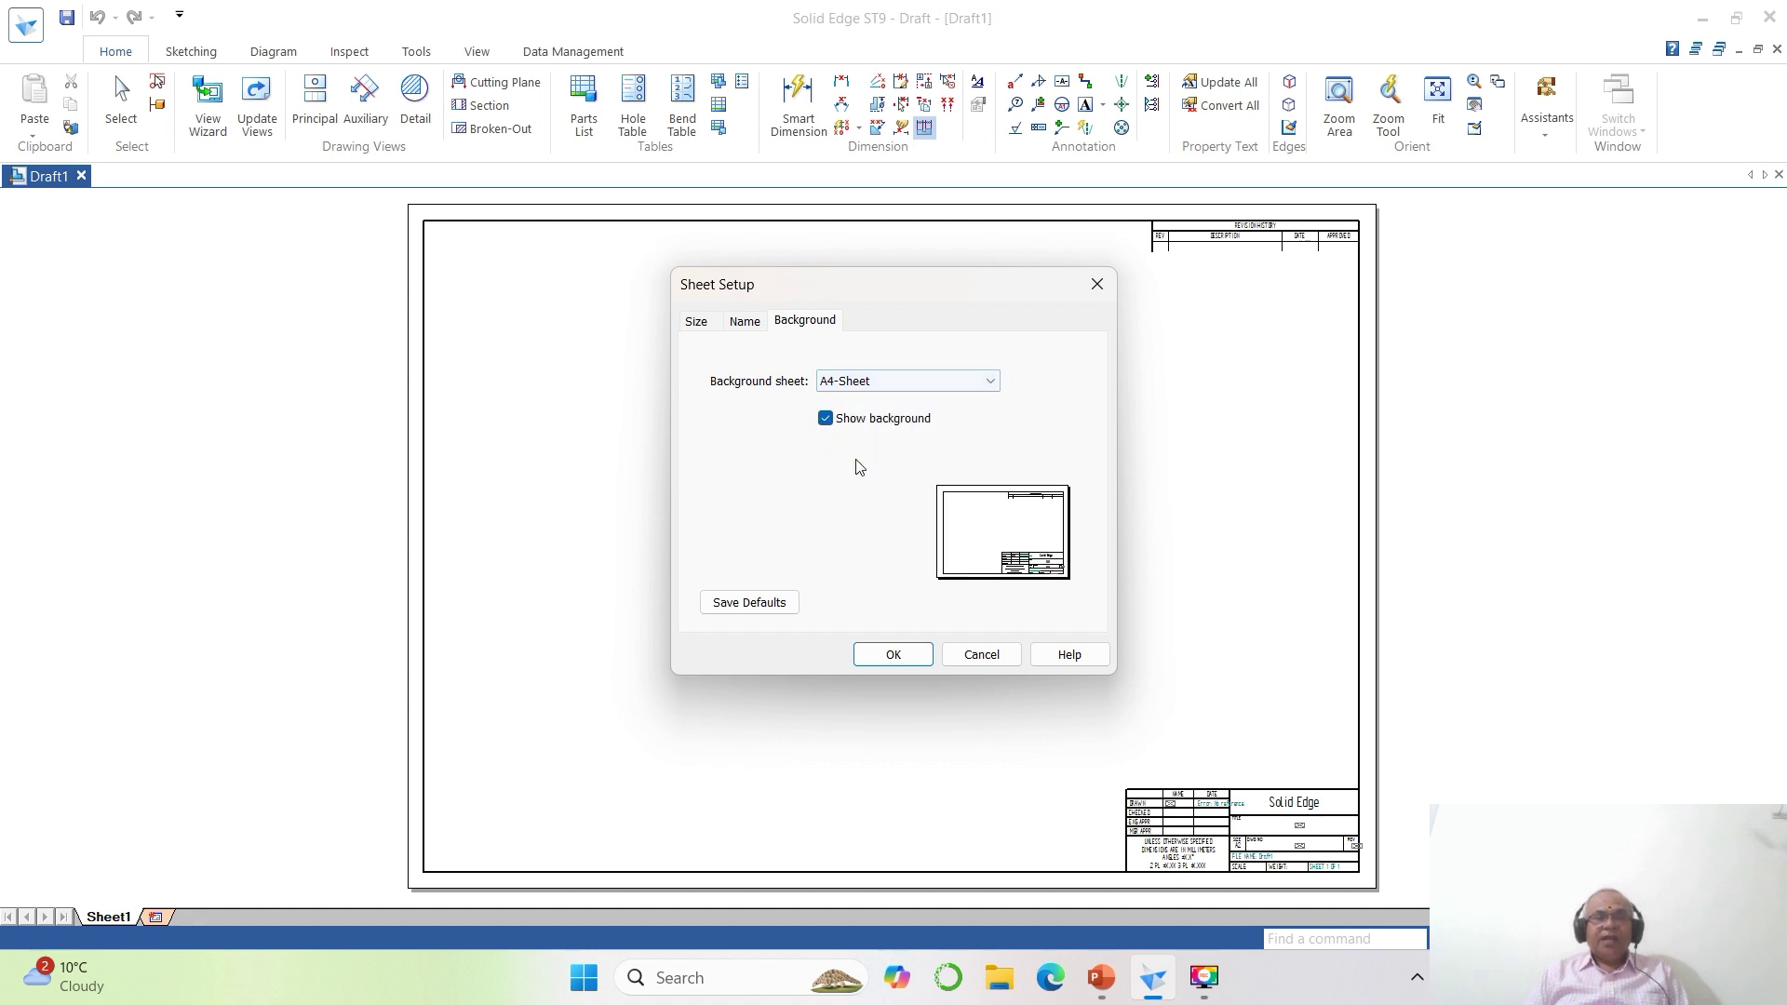
pyautogui.click(825, 419)
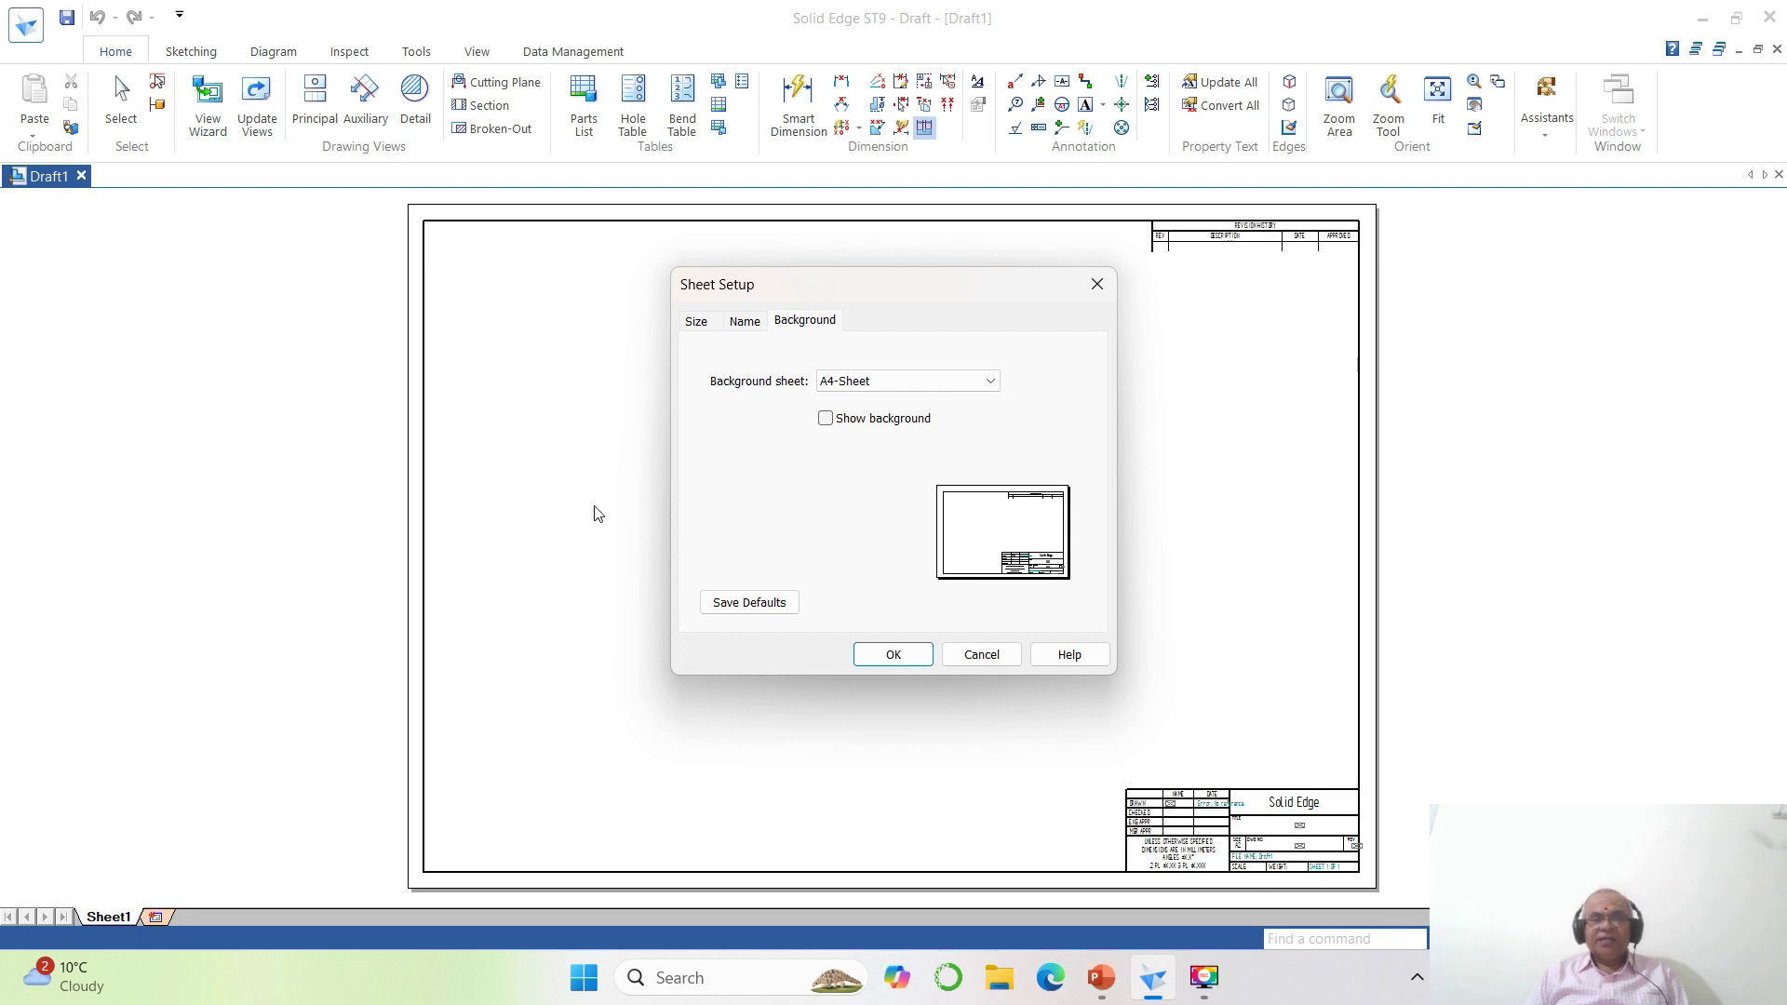
pyautogui.click(893, 655)
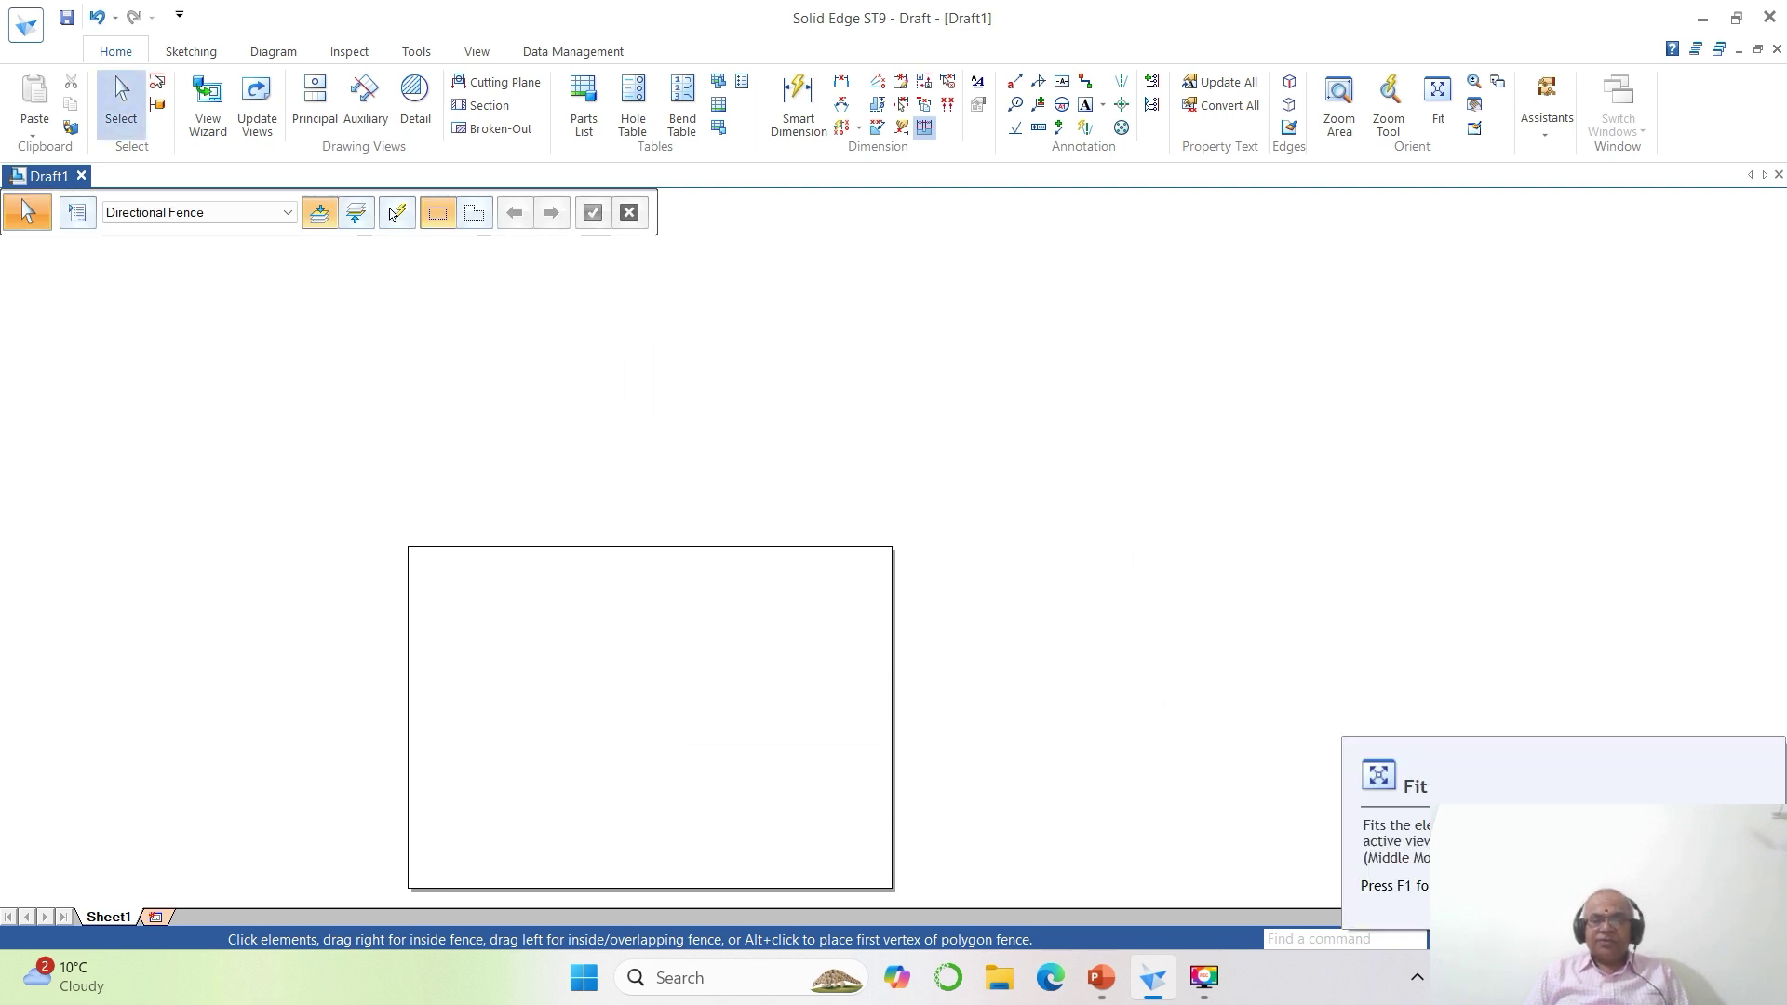
pyautogui.click(1559, 939)
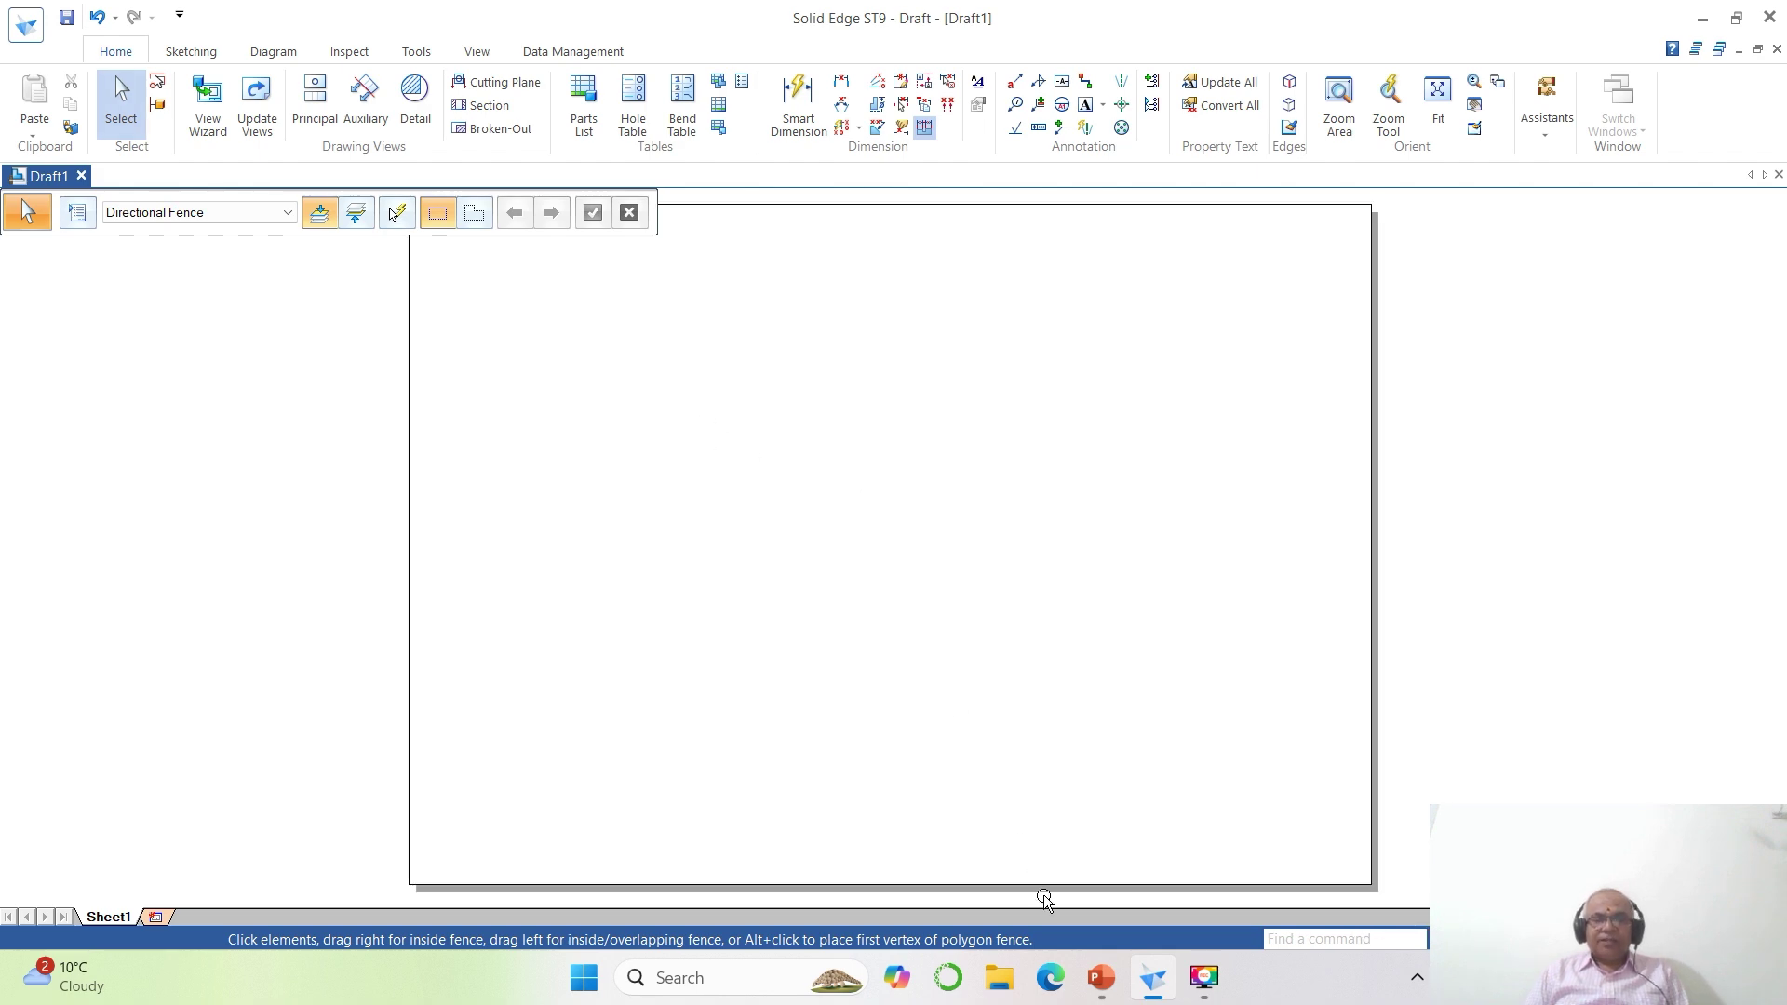
# Check the problem statement in PowerPoint, and set up a Solid Edge text annotation with Times New Roman font and size 4.
pyautogui.click(1101, 979)
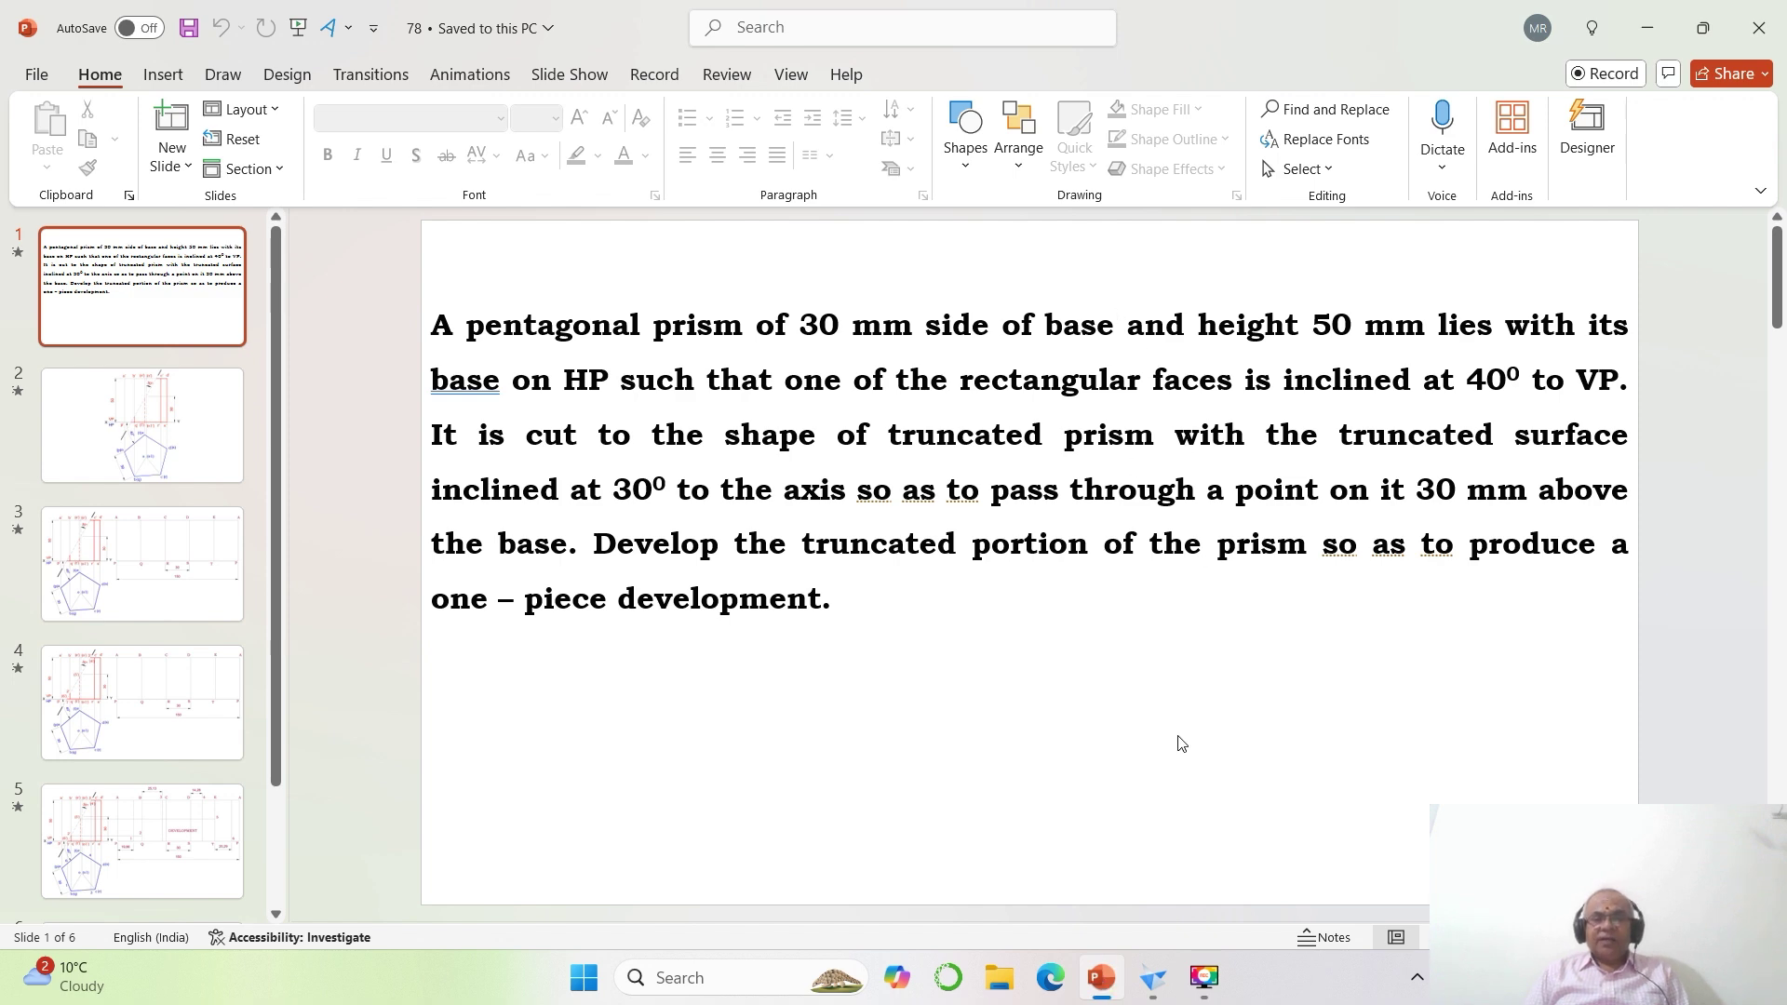
pyautogui.click(1101, 977)
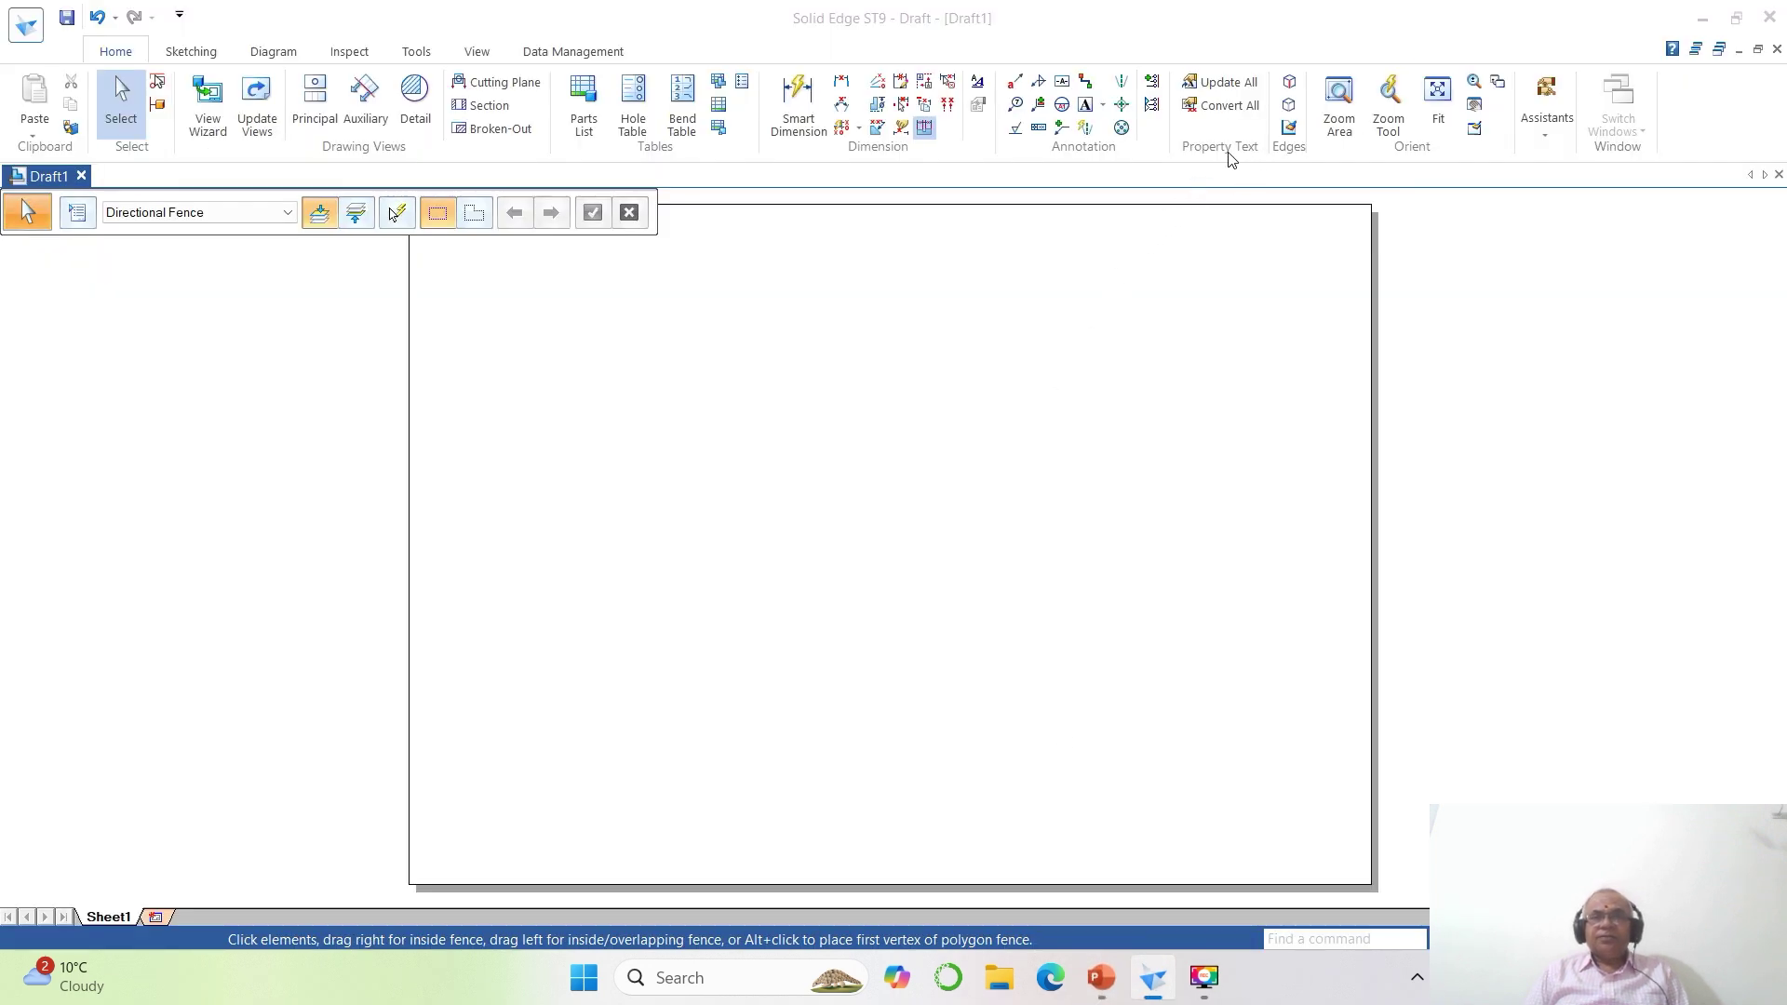
pyautogui.click(1085, 104)
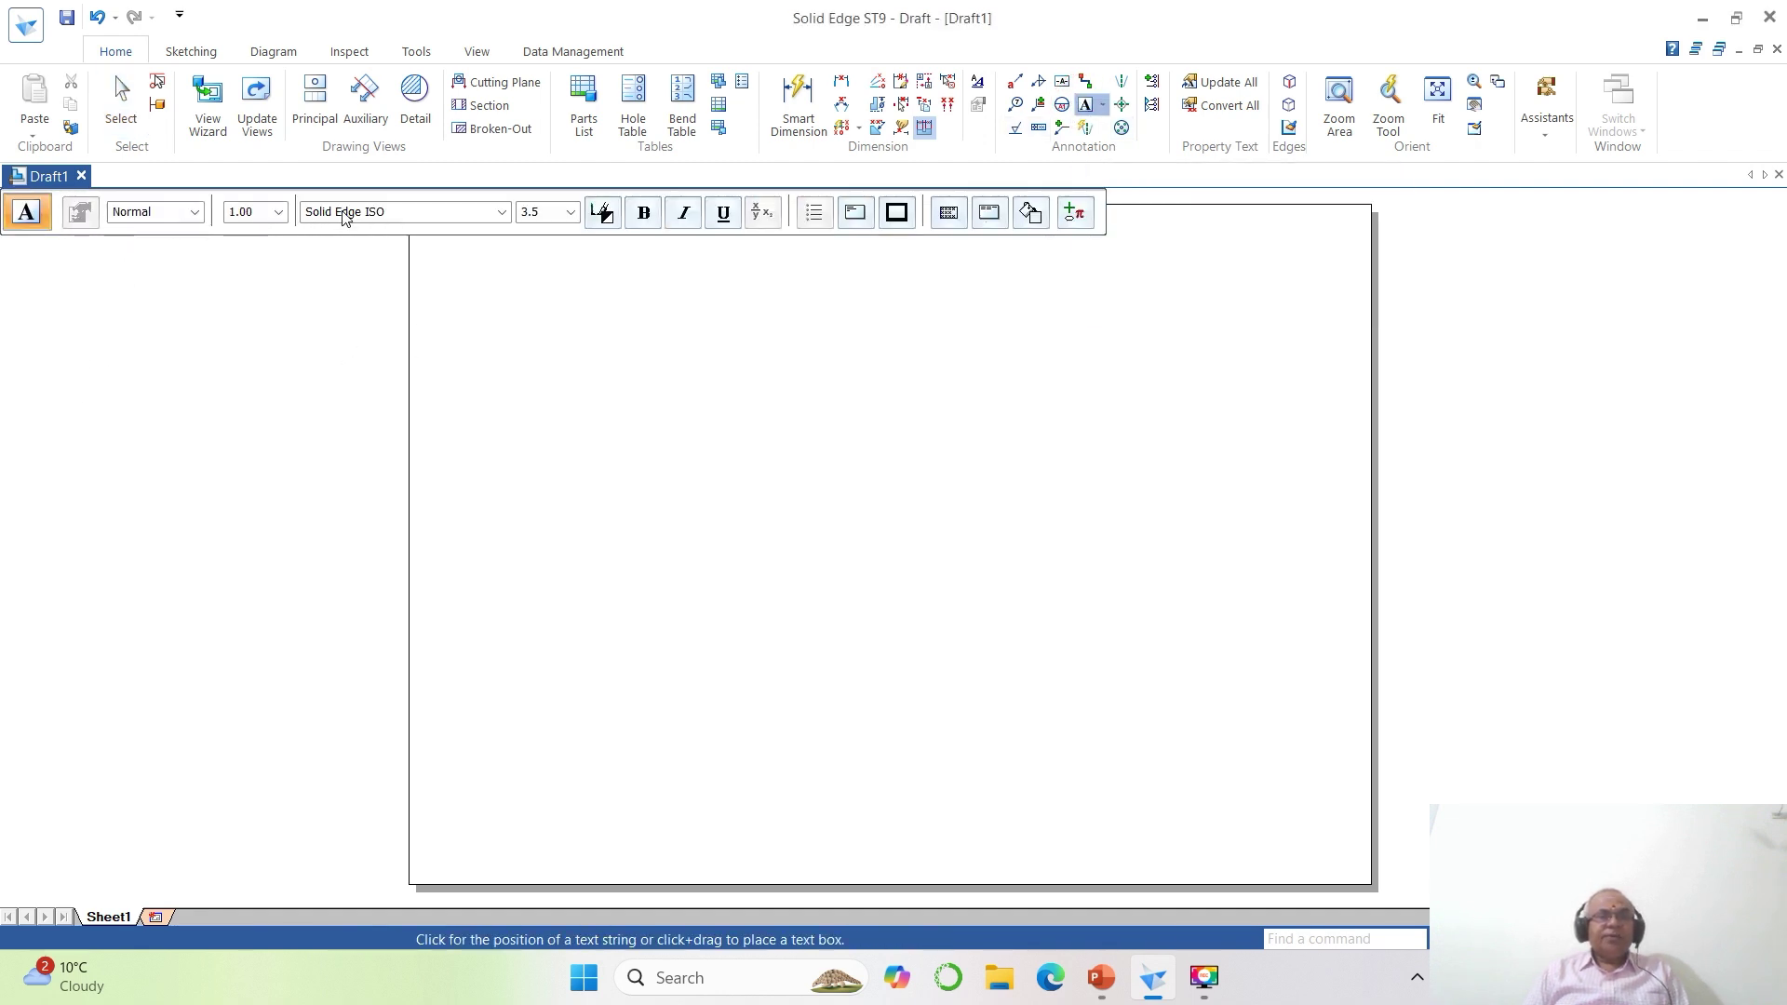
pyautogui.click(499, 212)
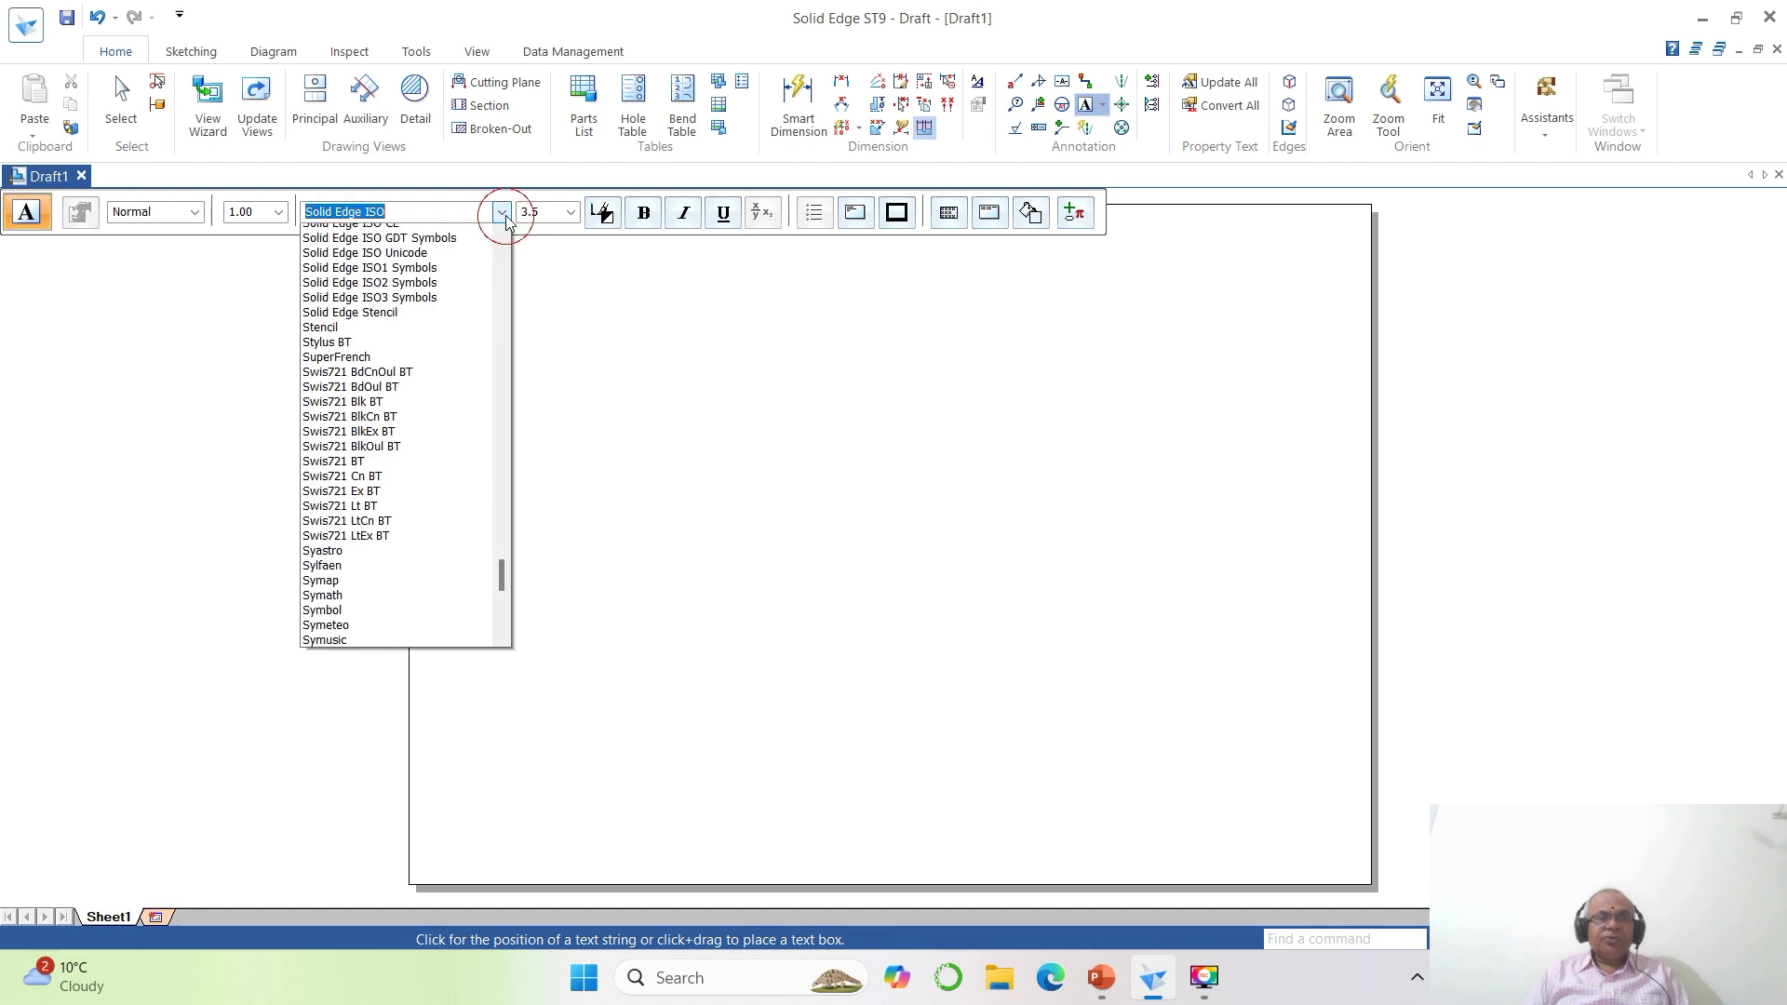
pyautogui.scroll(-3, 430, 410)
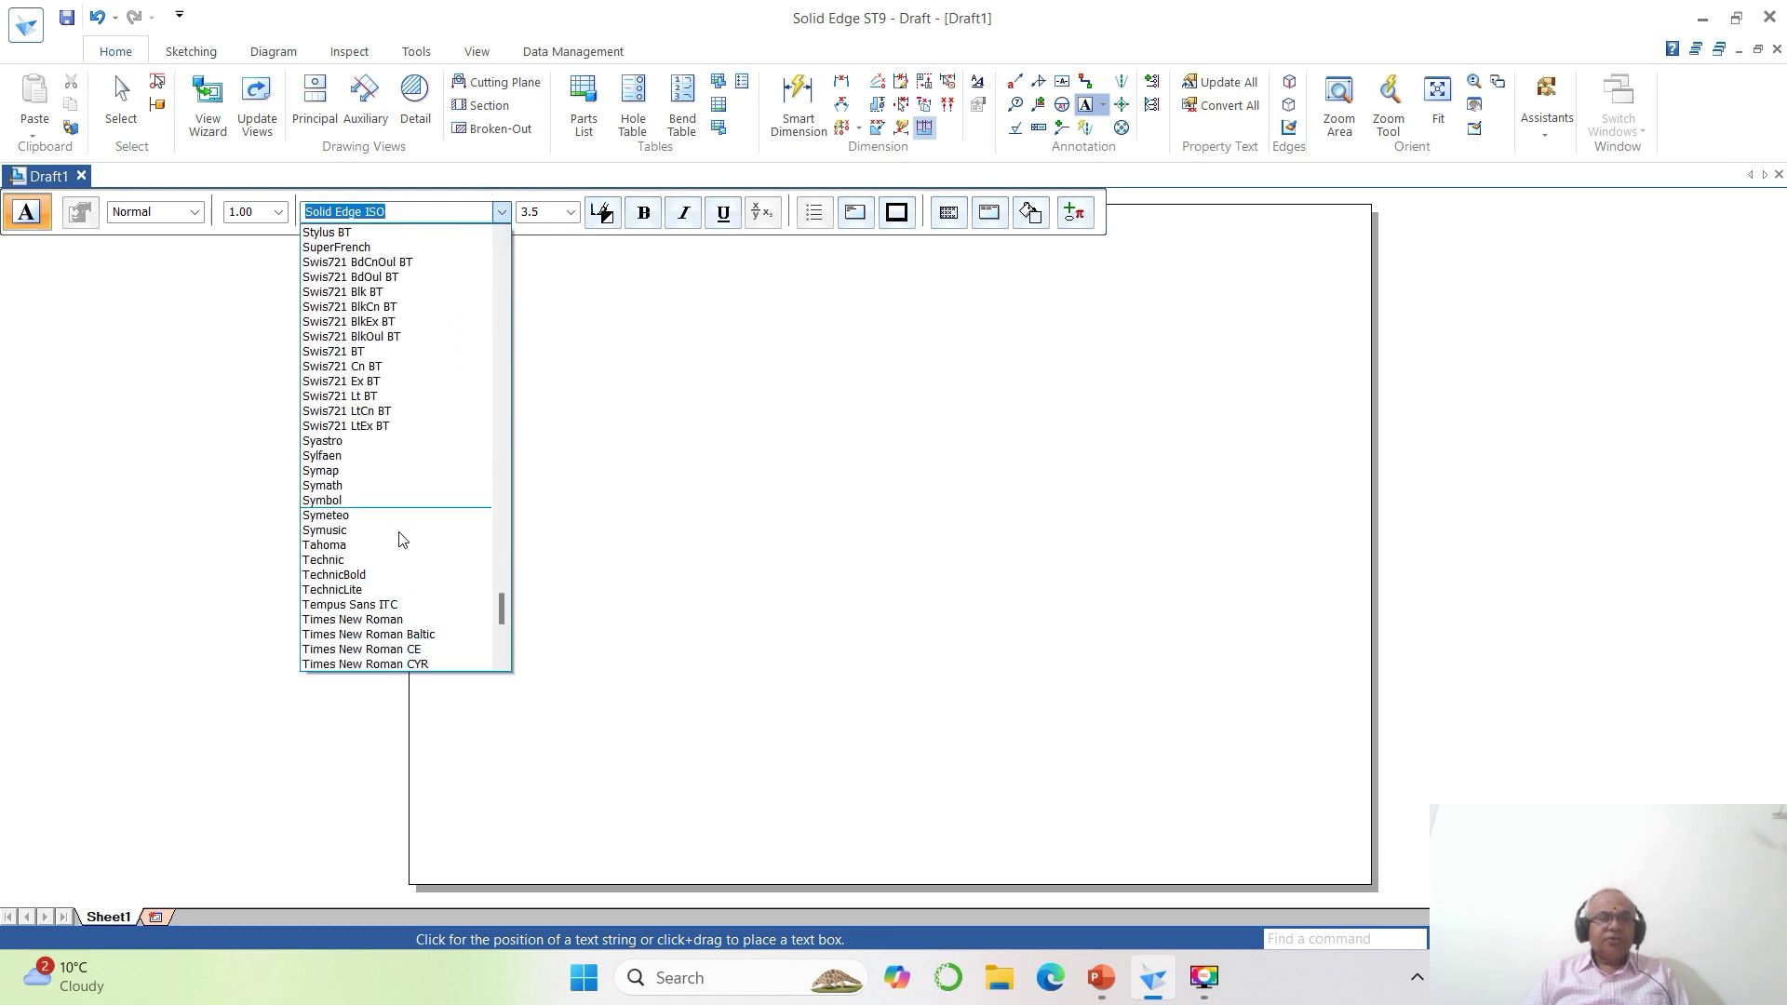
pyautogui.click(377, 619)
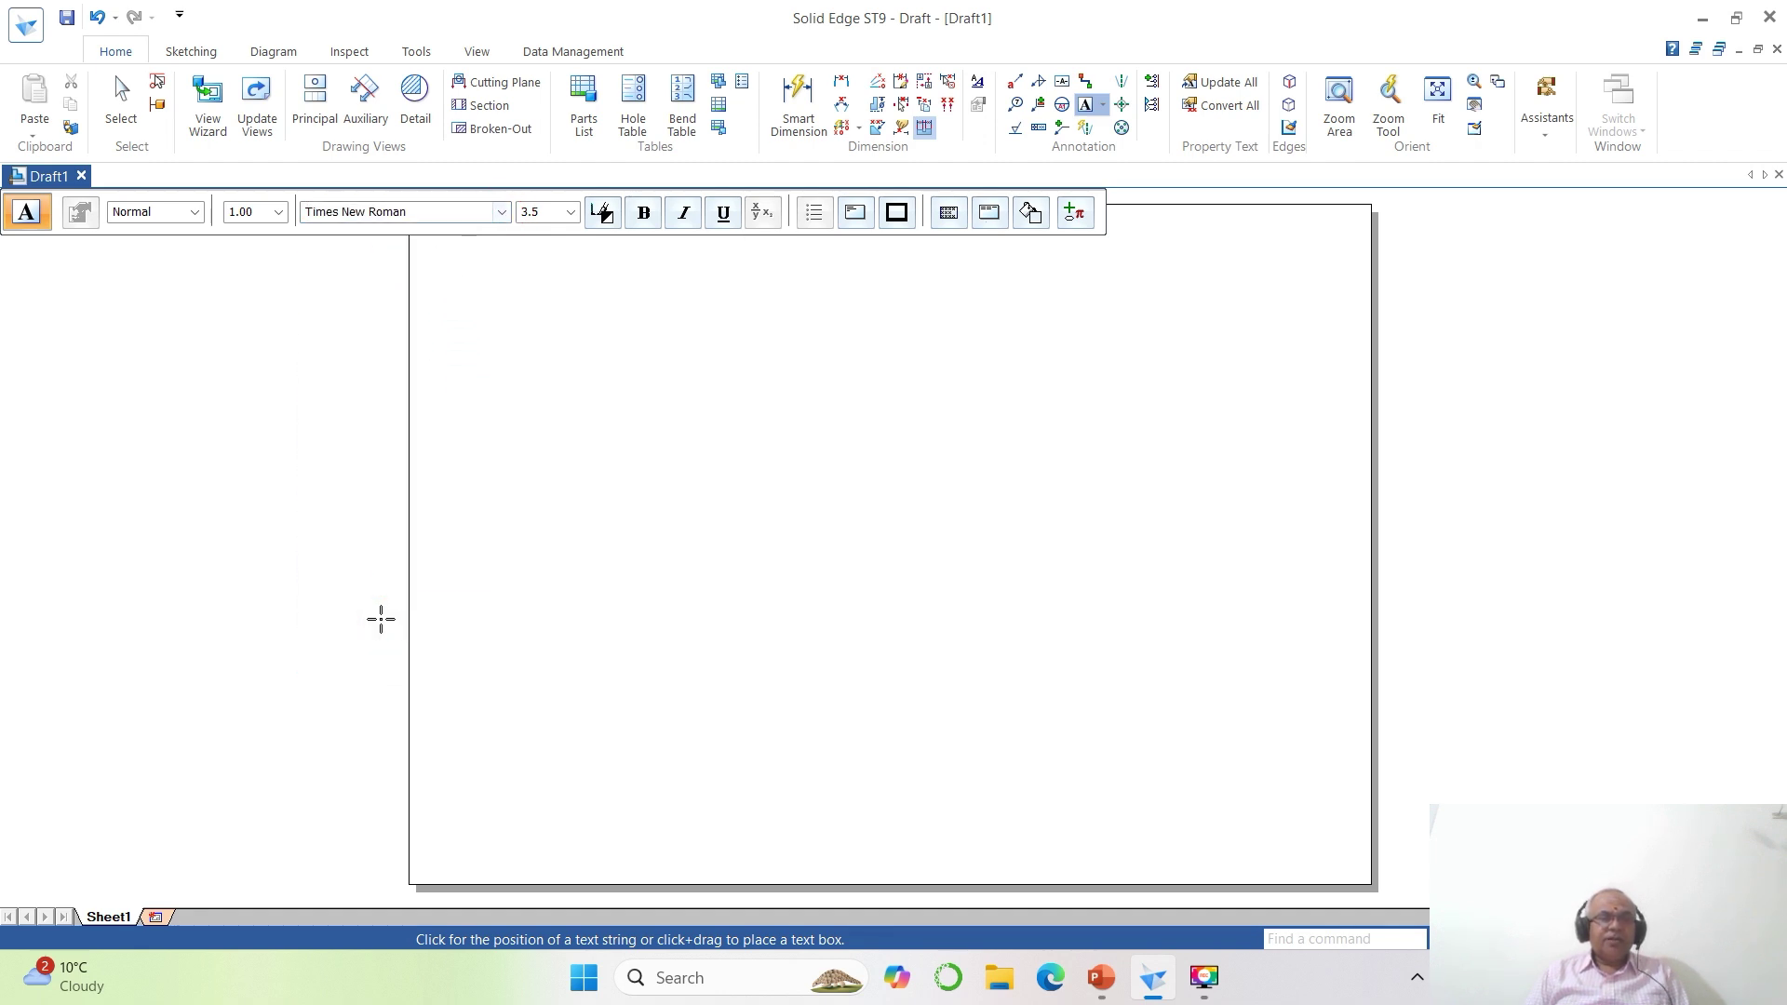
pyautogui.click(551, 215)
pyautogui.write('4')
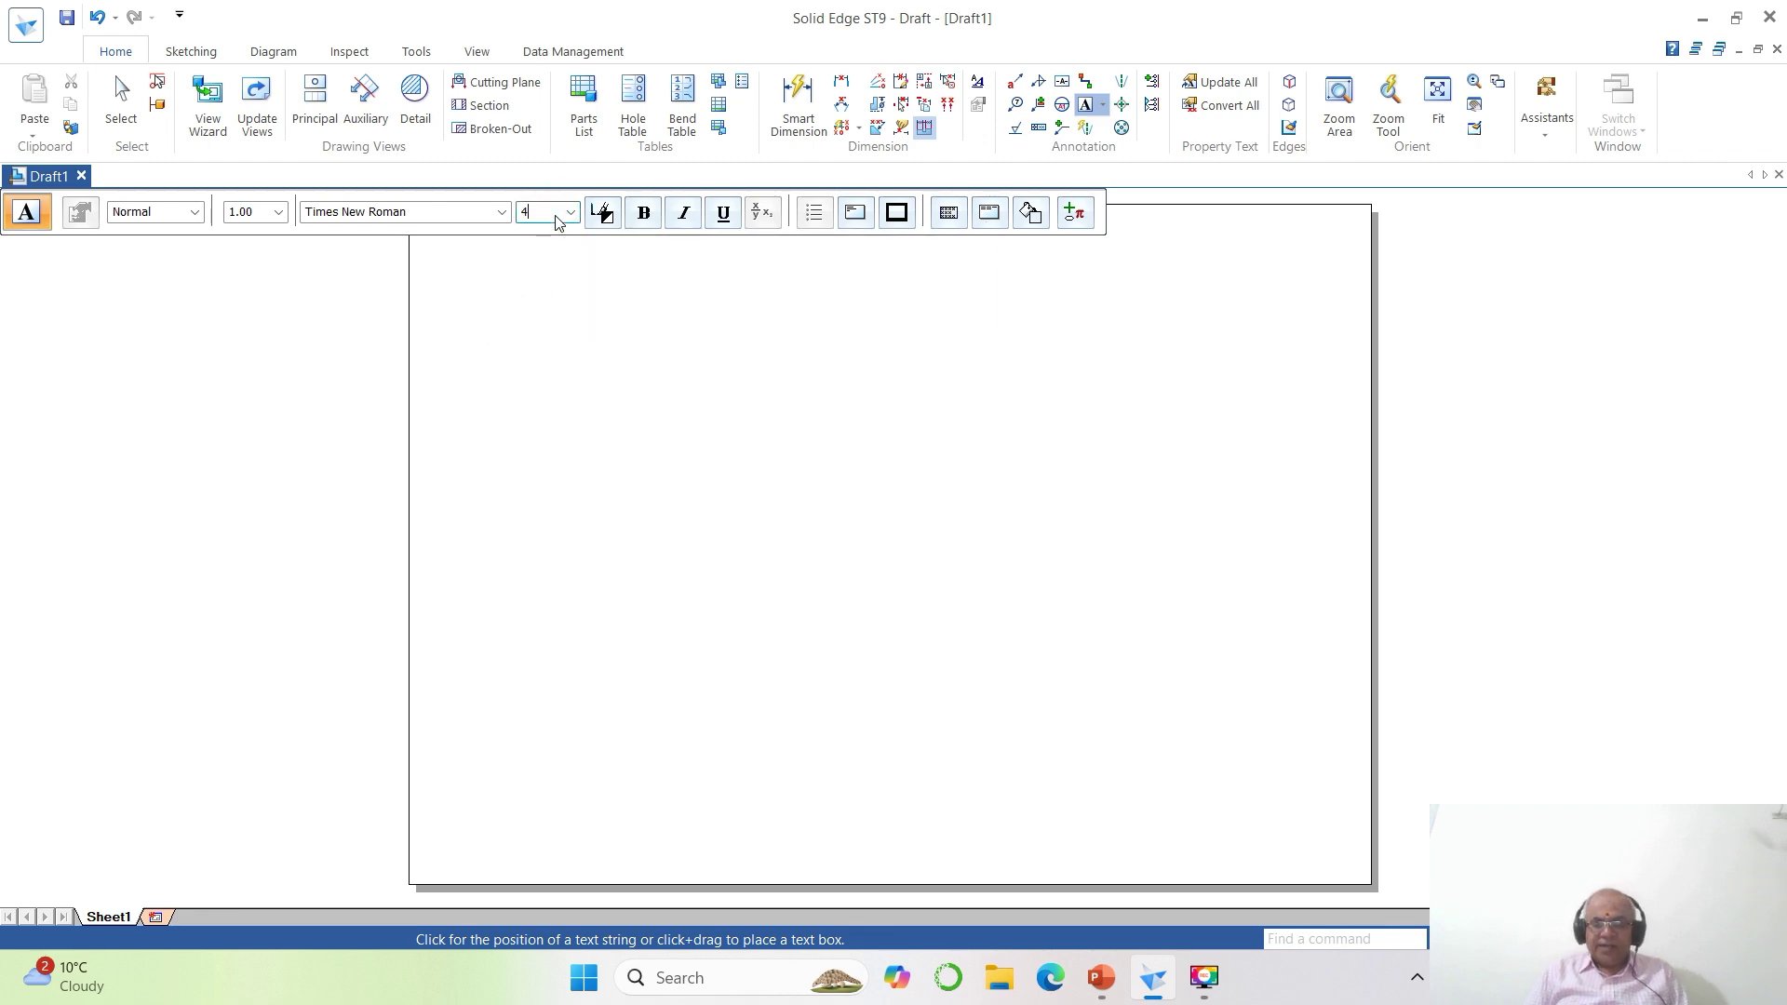
pyautogui.press('Return')
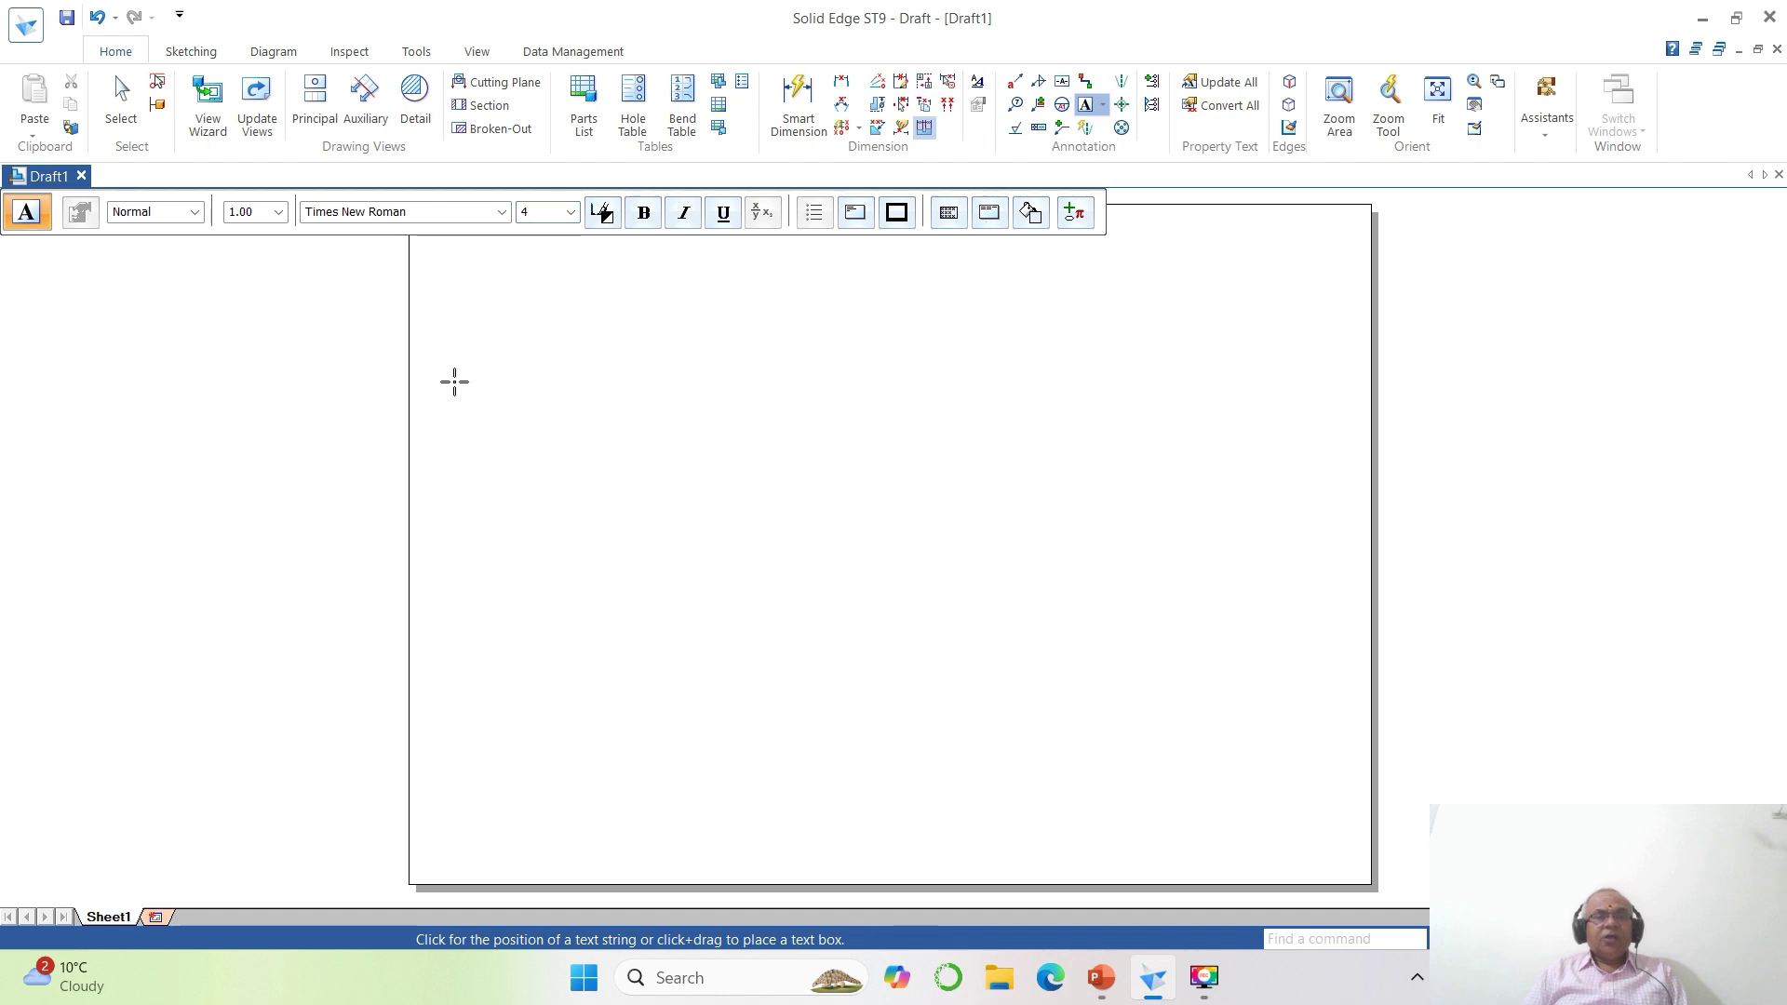
# Place a text annotation near the sheet's upper-left corner and begin the problem statement with "A pentagonal prism".
pyautogui.click(418, 320)
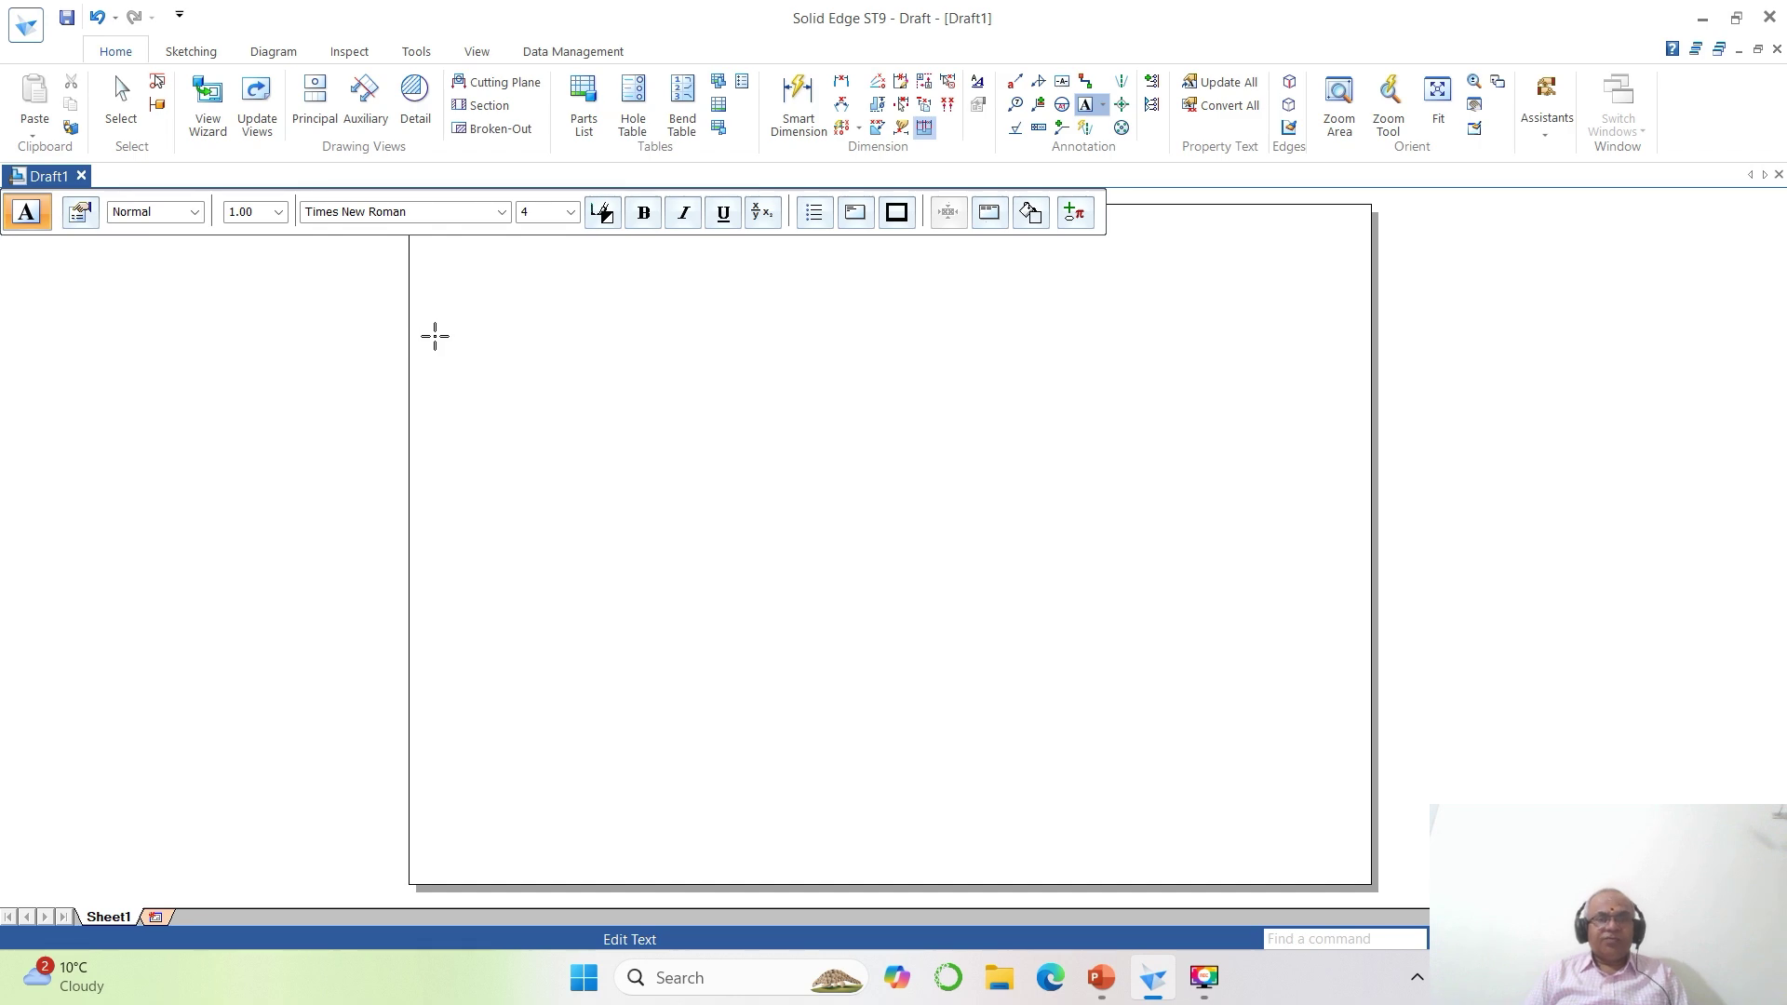
pyautogui.click(1099, 982)
pyautogui.click(1096, 982)
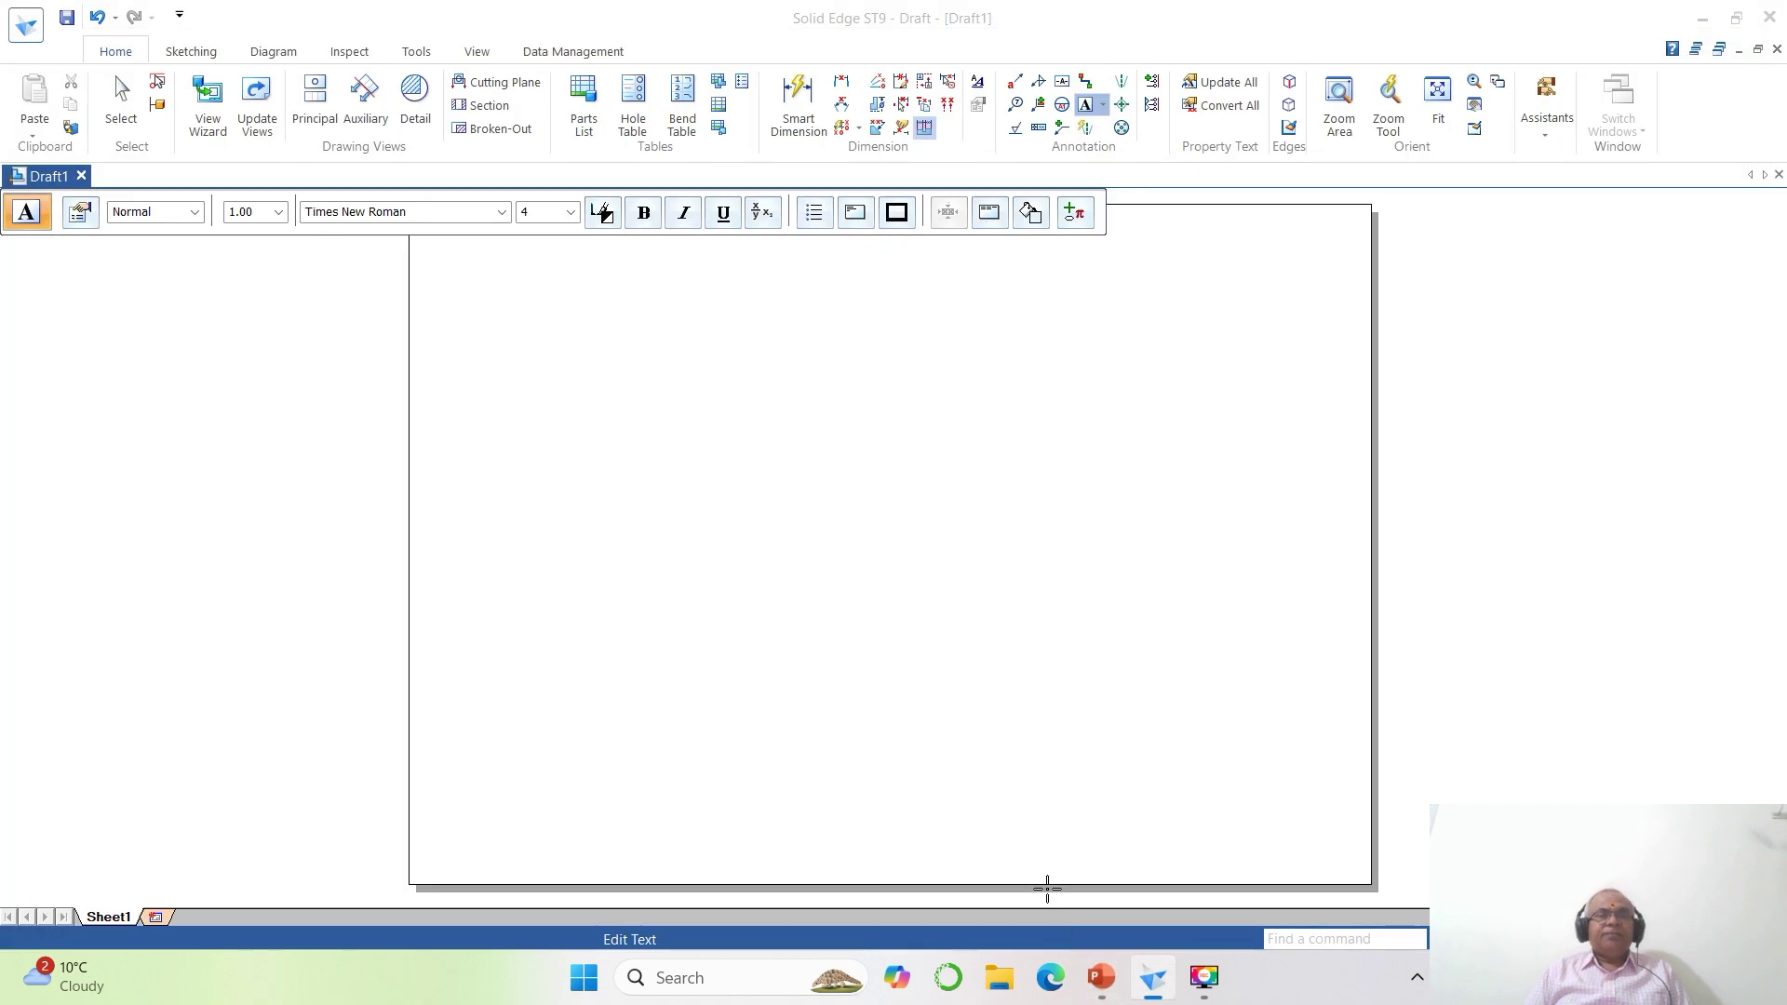
pyautogui.write('A ')
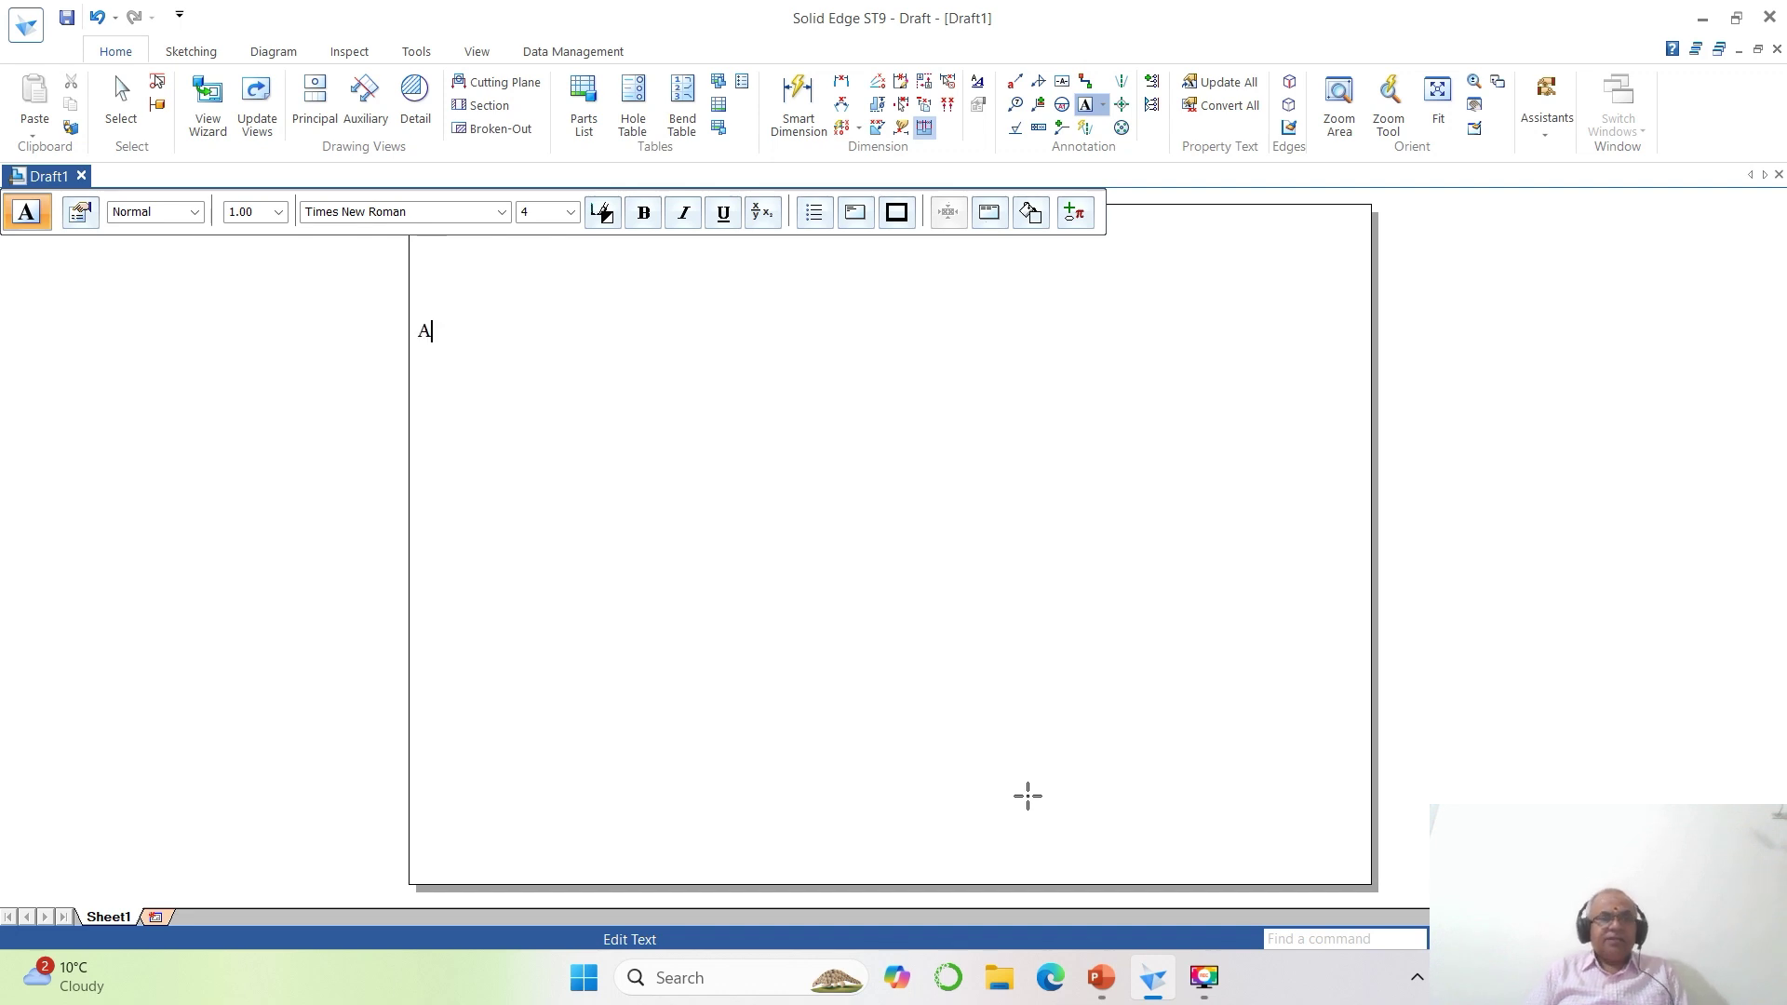
pyautogui.write('pentago')
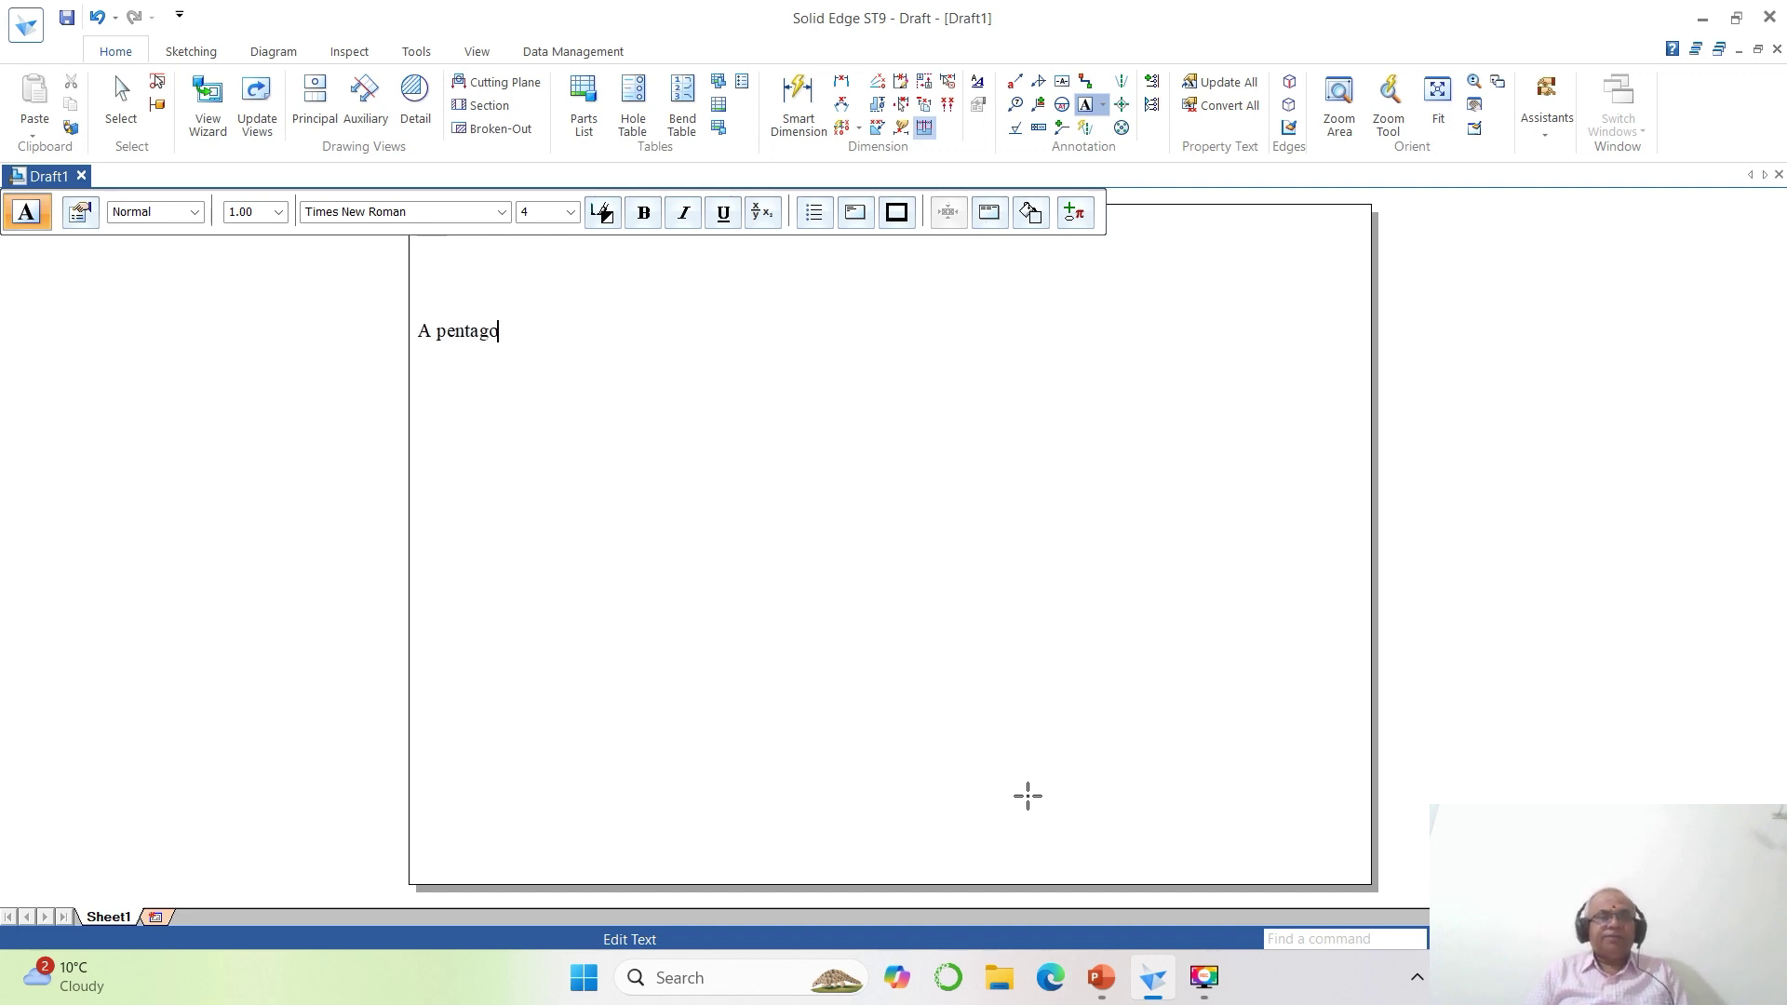
pyautogui.write('nal prism')
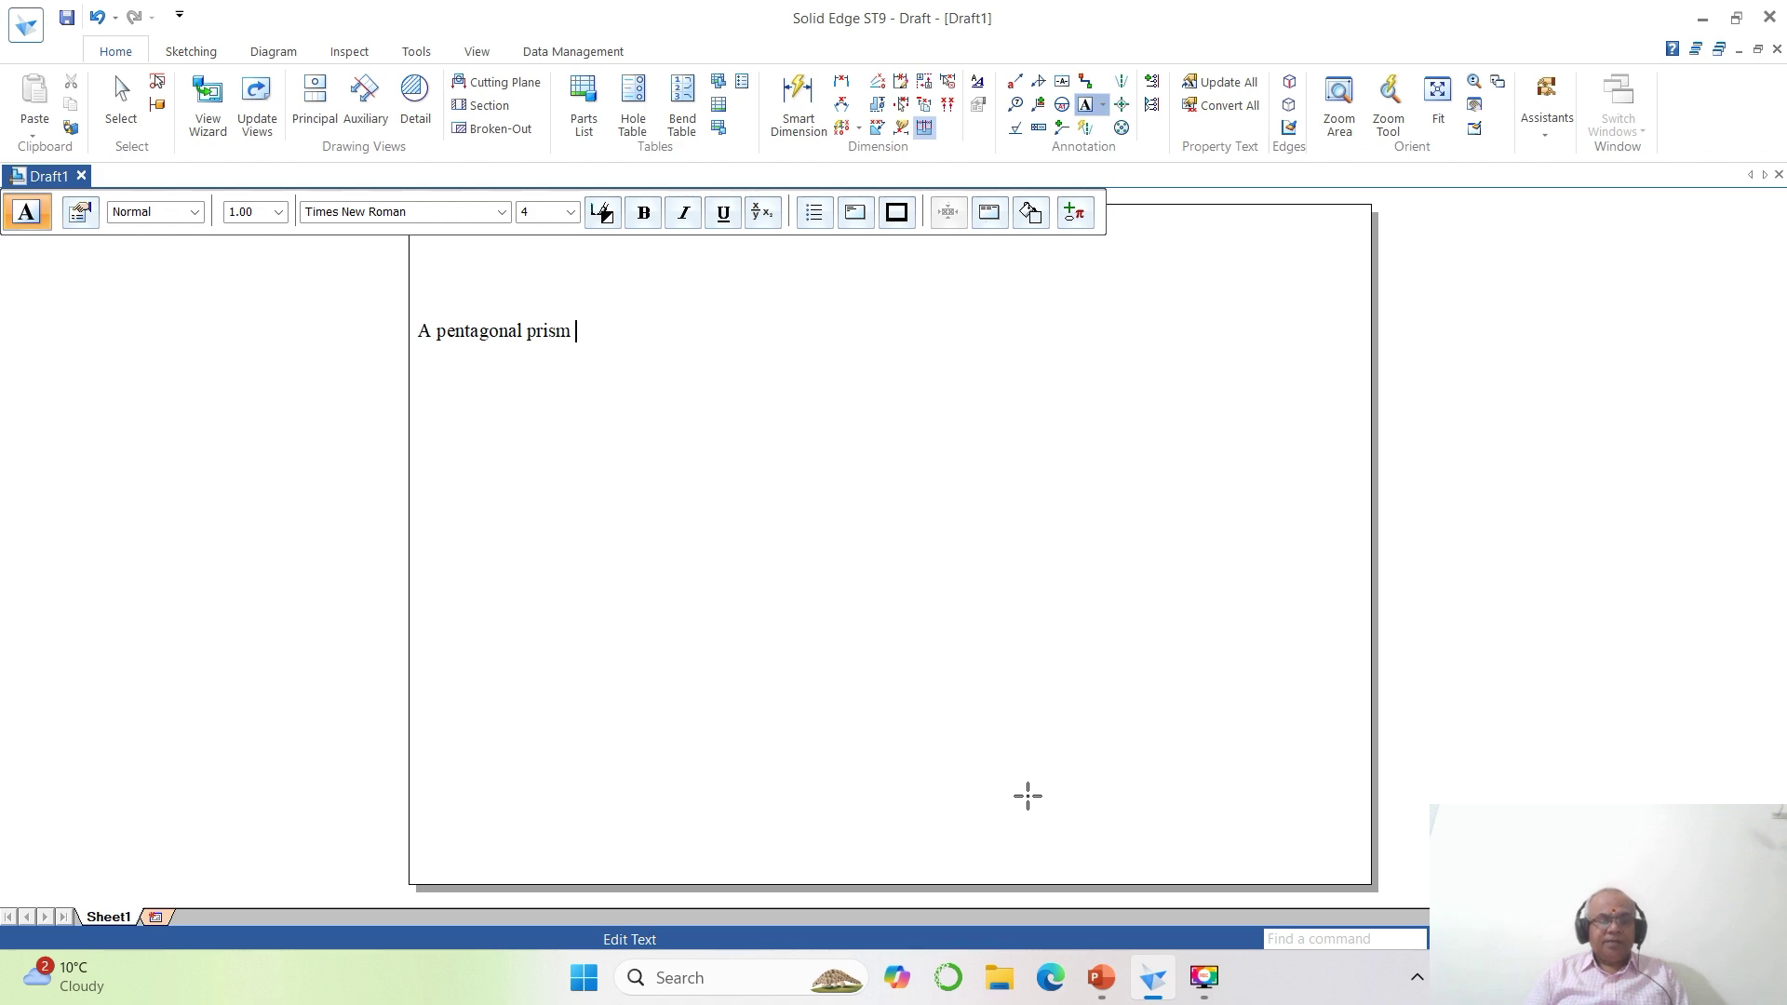
# Check the wording in PowerPoint and continue the problem statement on the Solid Edge sheet with "of 30 mm sides of base".
pyautogui.click(1101, 979)
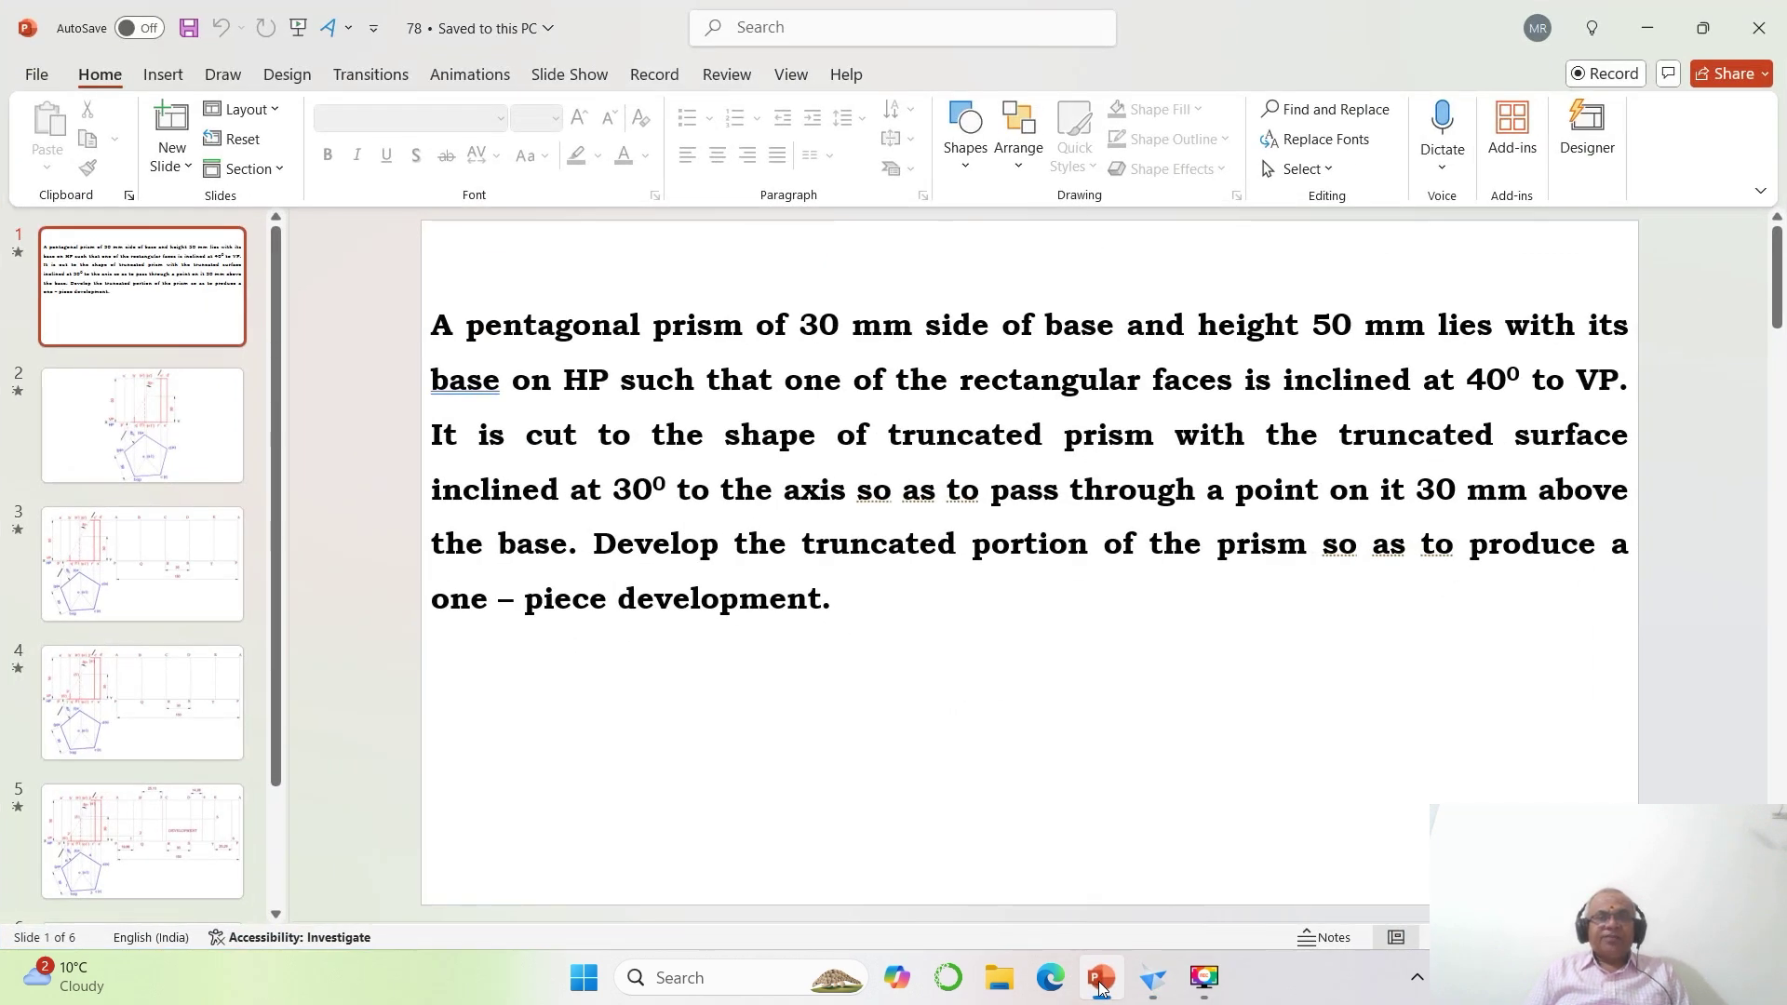
pyautogui.click(1101, 979)
pyautogui.write('of')
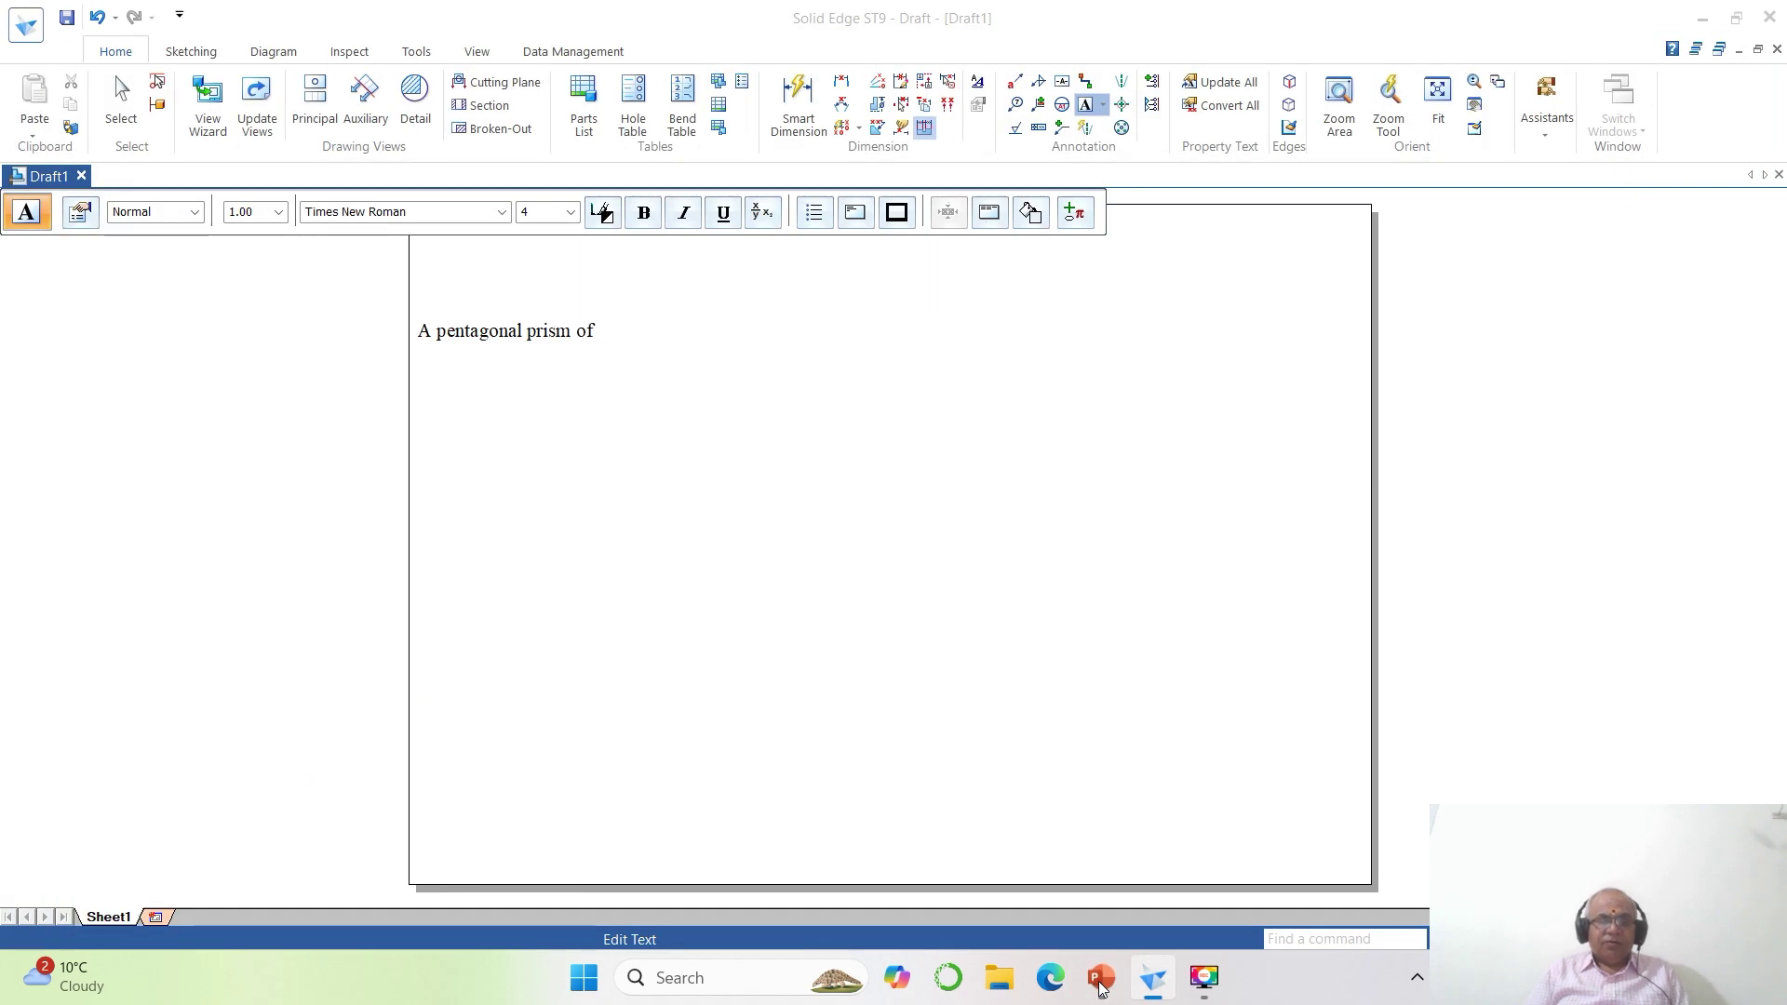
pyautogui.write(' 30 mm sid')
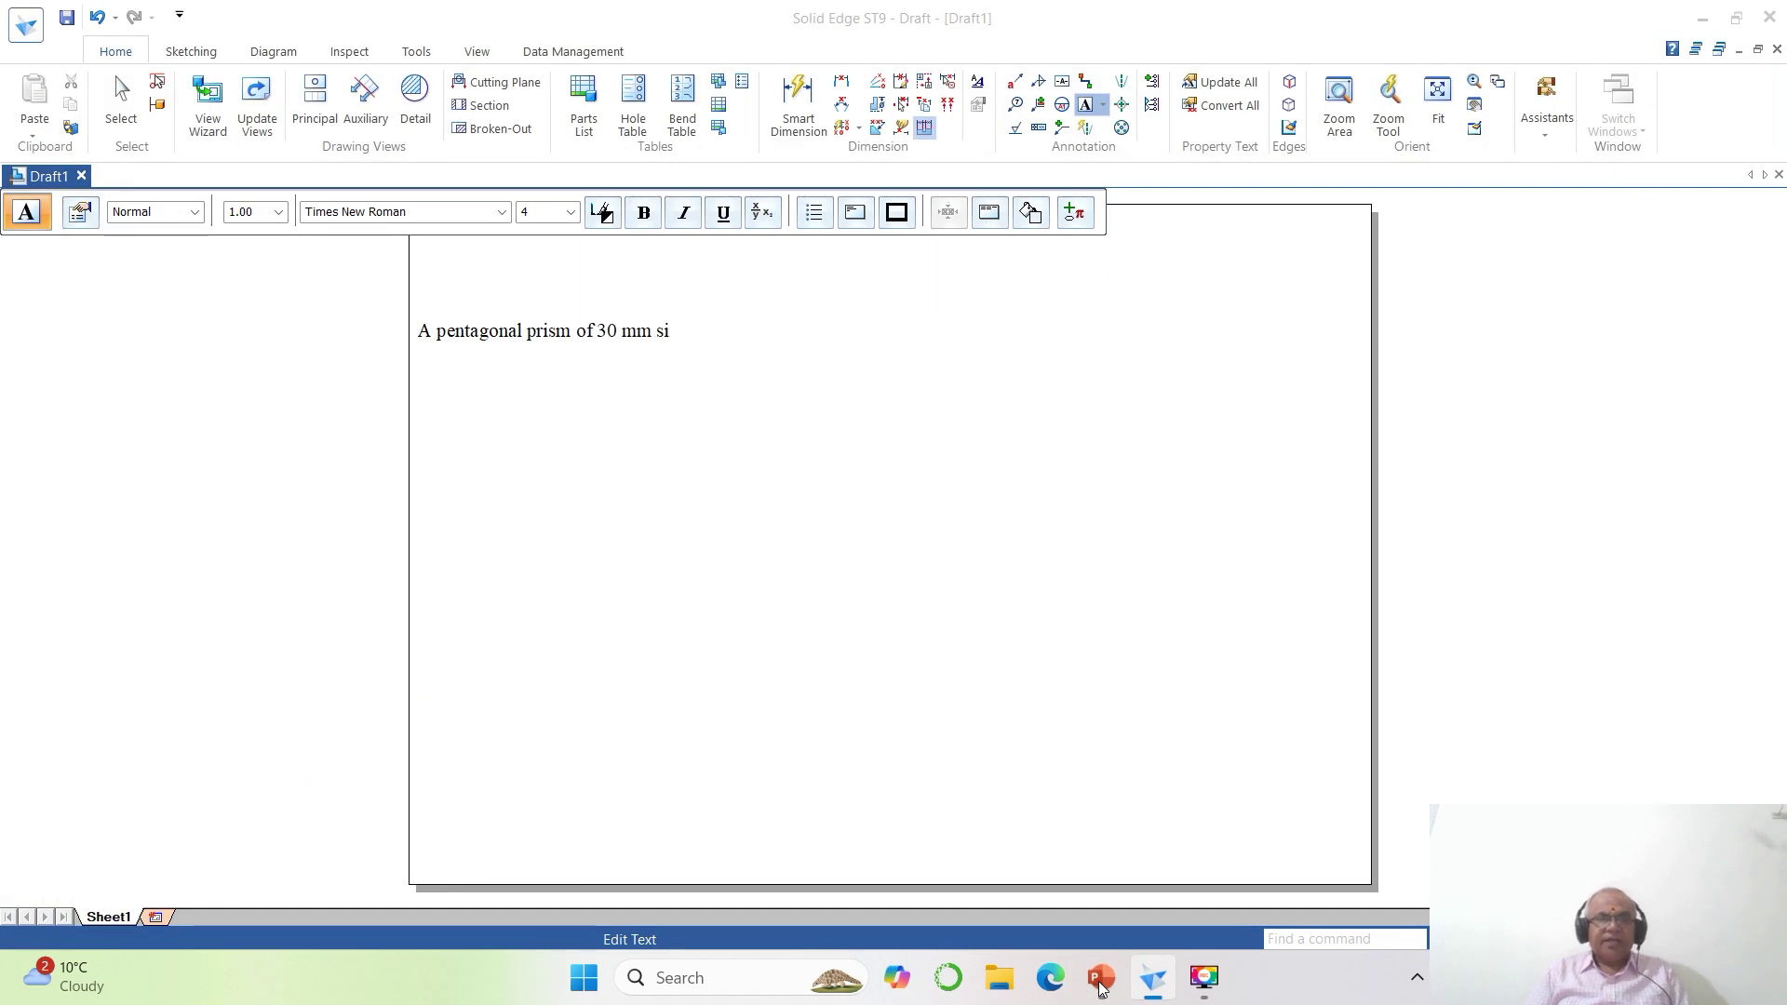
pyautogui.press('BackSpace')
pyautogui.write('des of base')
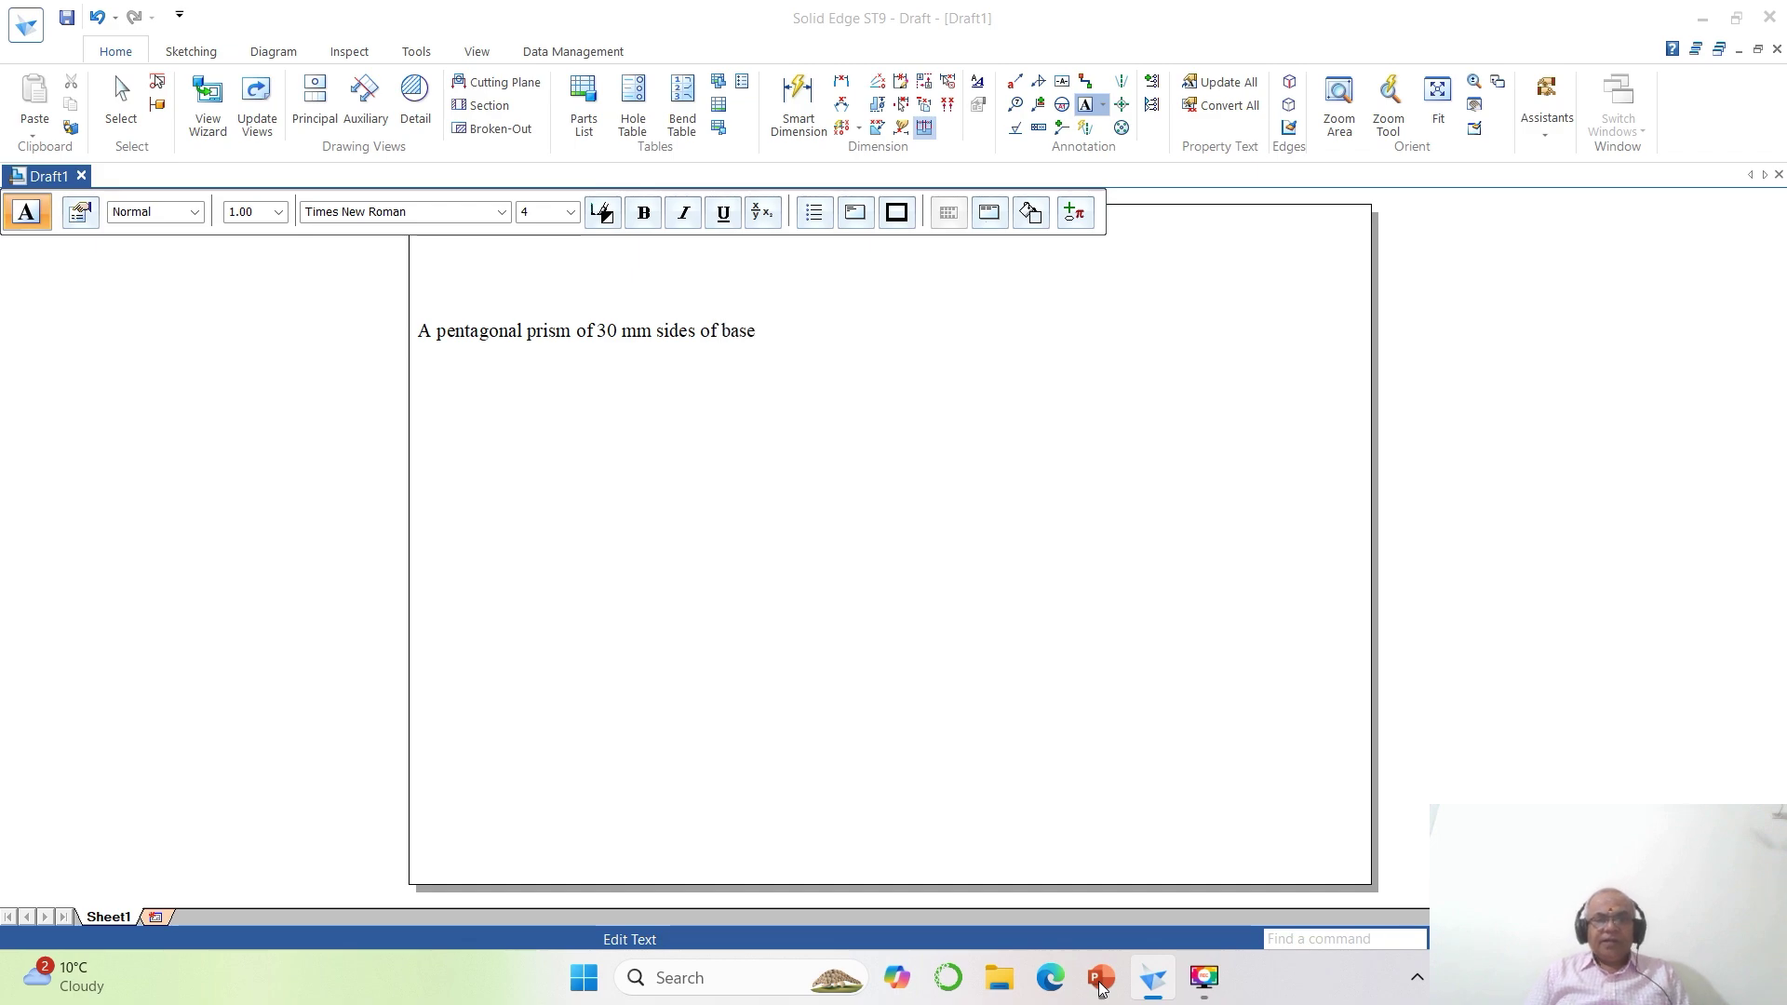
# Consult the PowerPoint slide again and add "and height 50 mm lies with its" to the problem statement in Solid Edge.
pyautogui.click(1099, 979)
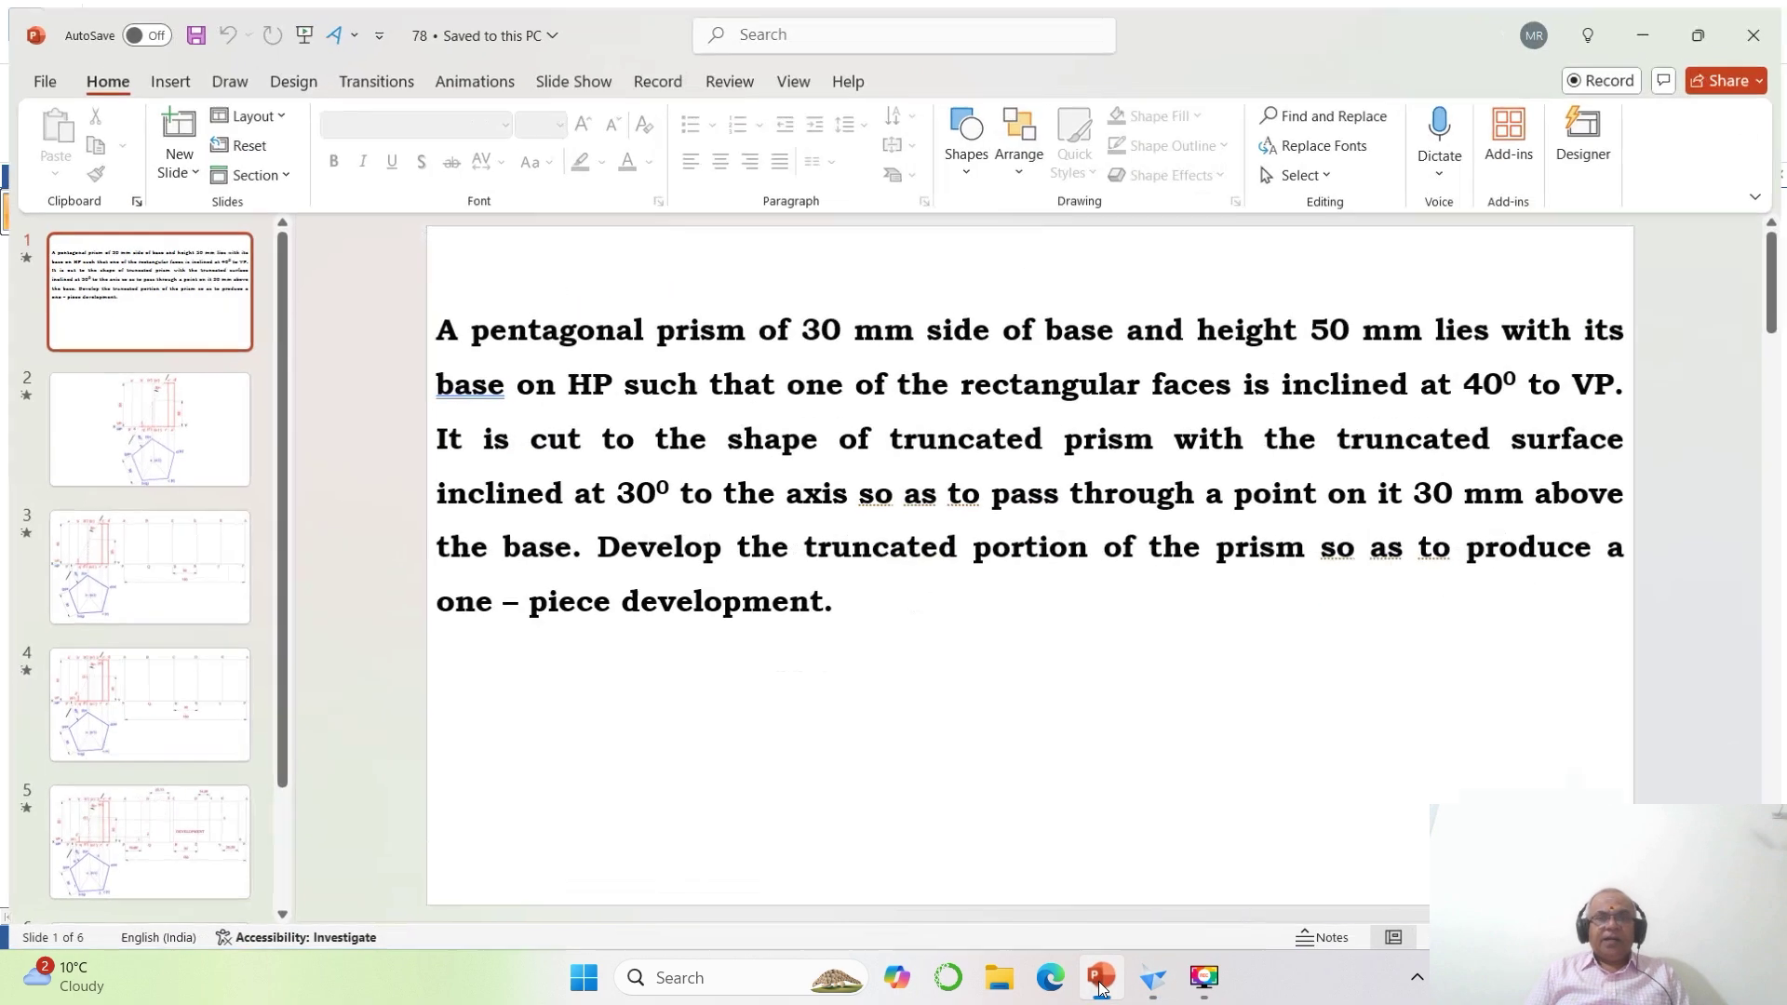
pyautogui.click(1099, 979)
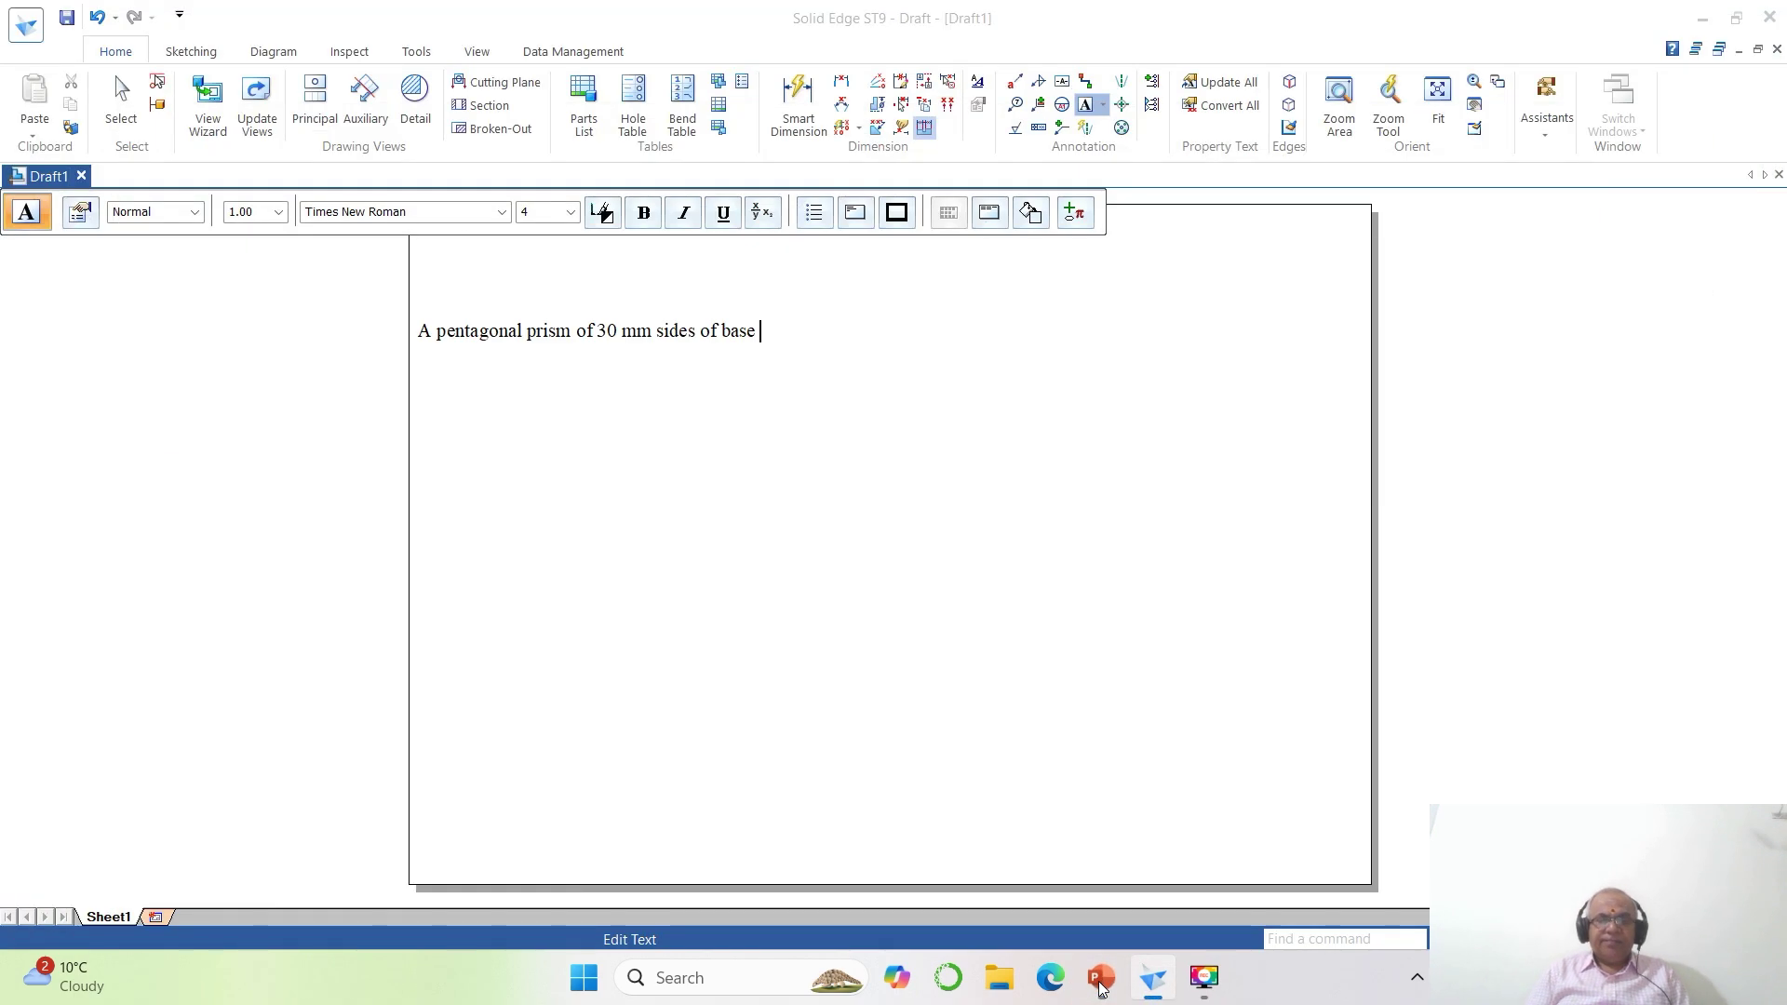
pyautogui.write('and height')
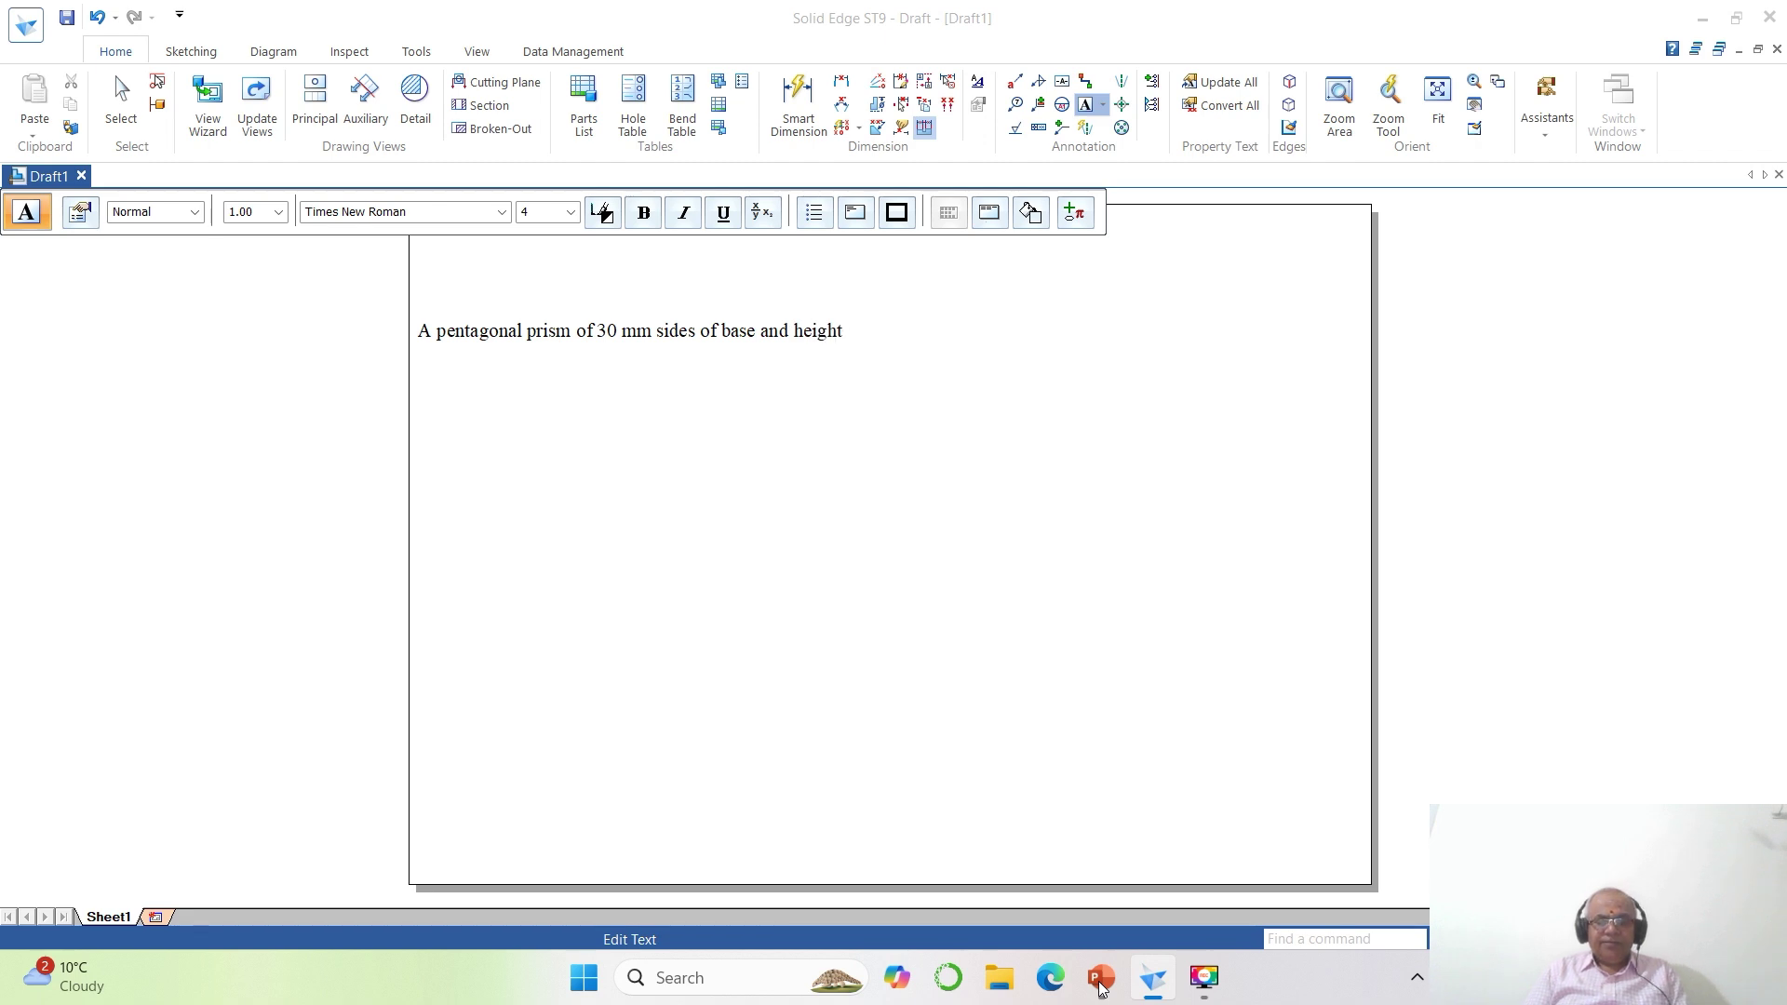
pyautogui.write(' 50 mm lies')
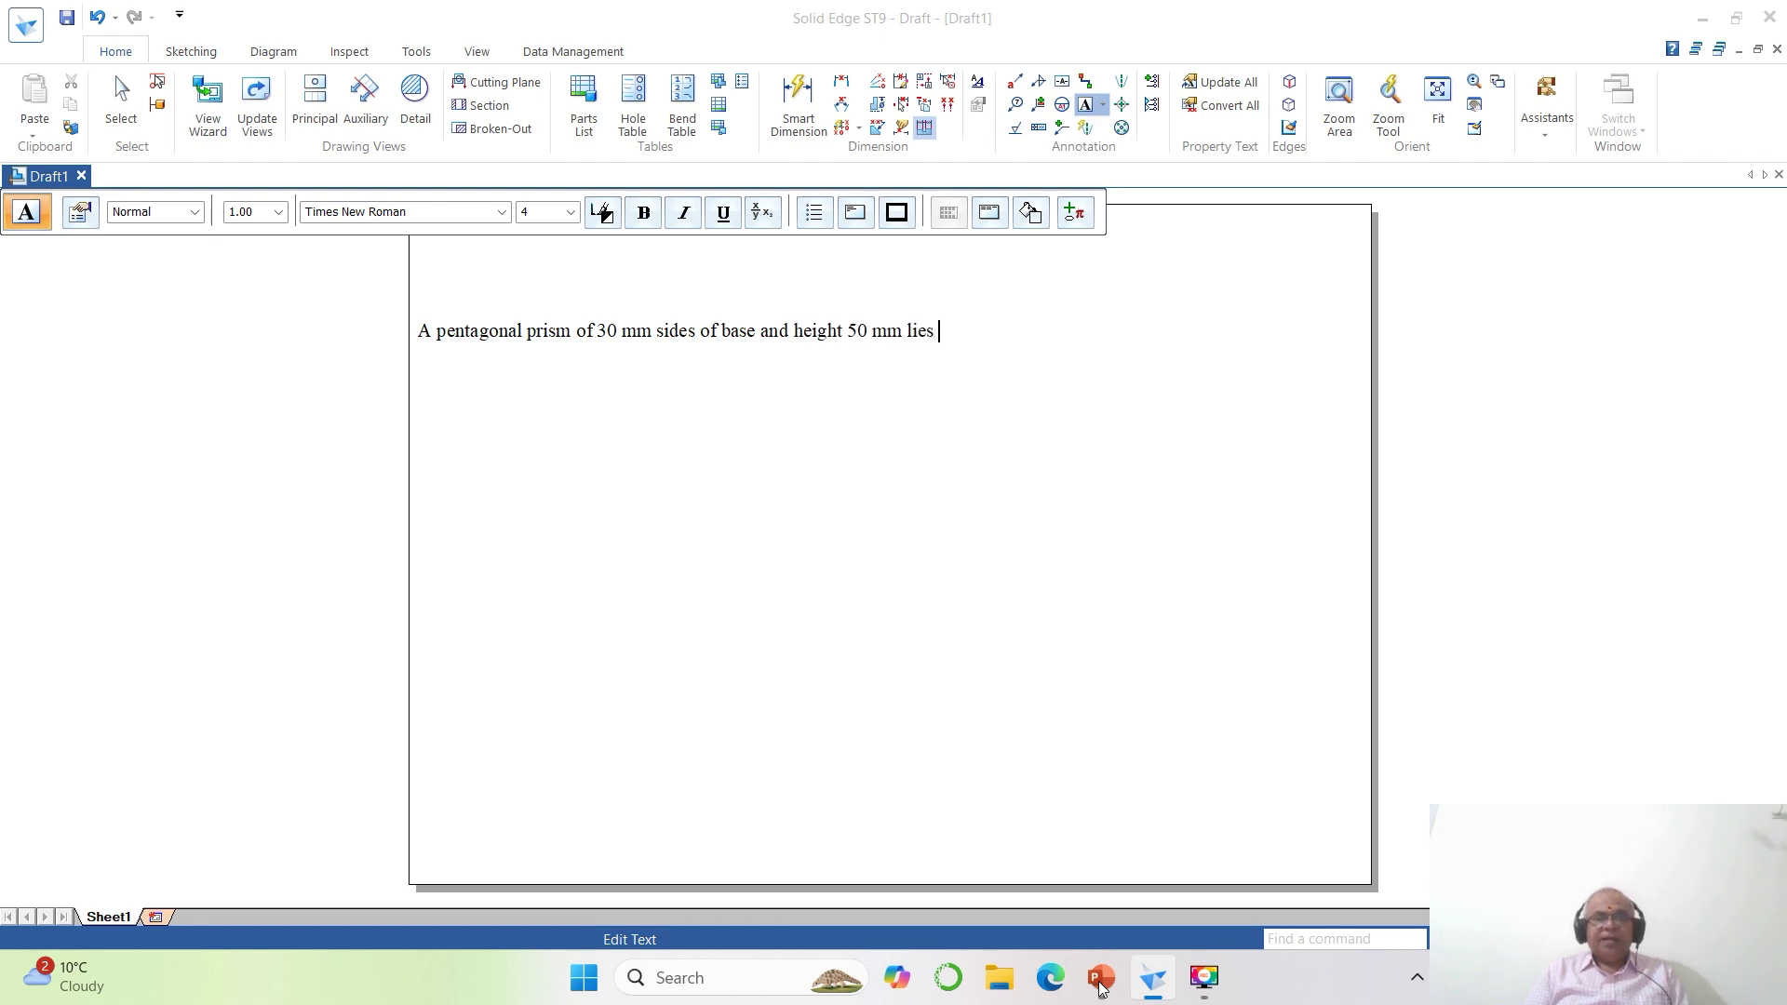
pyautogui.write(' with its')
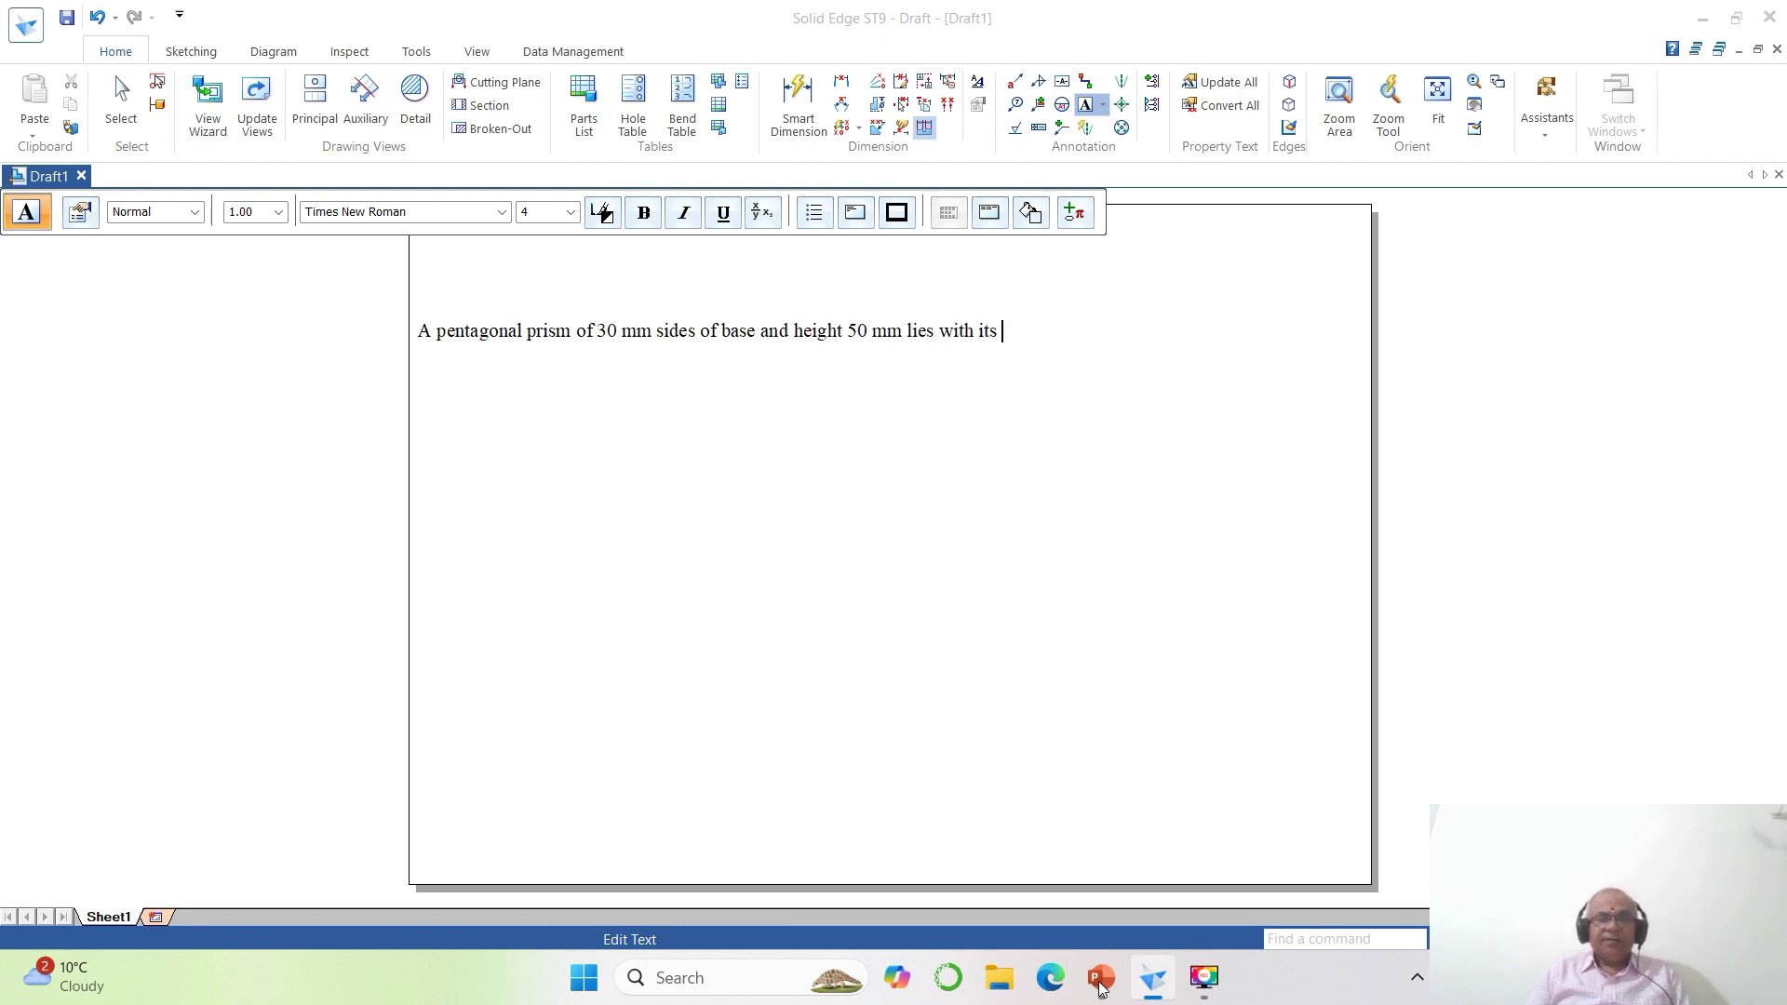
# Refer to the PowerPoint slide and extend the Solid Edge problem statement with "base on HP such that".
pyautogui.click(1099, 979)
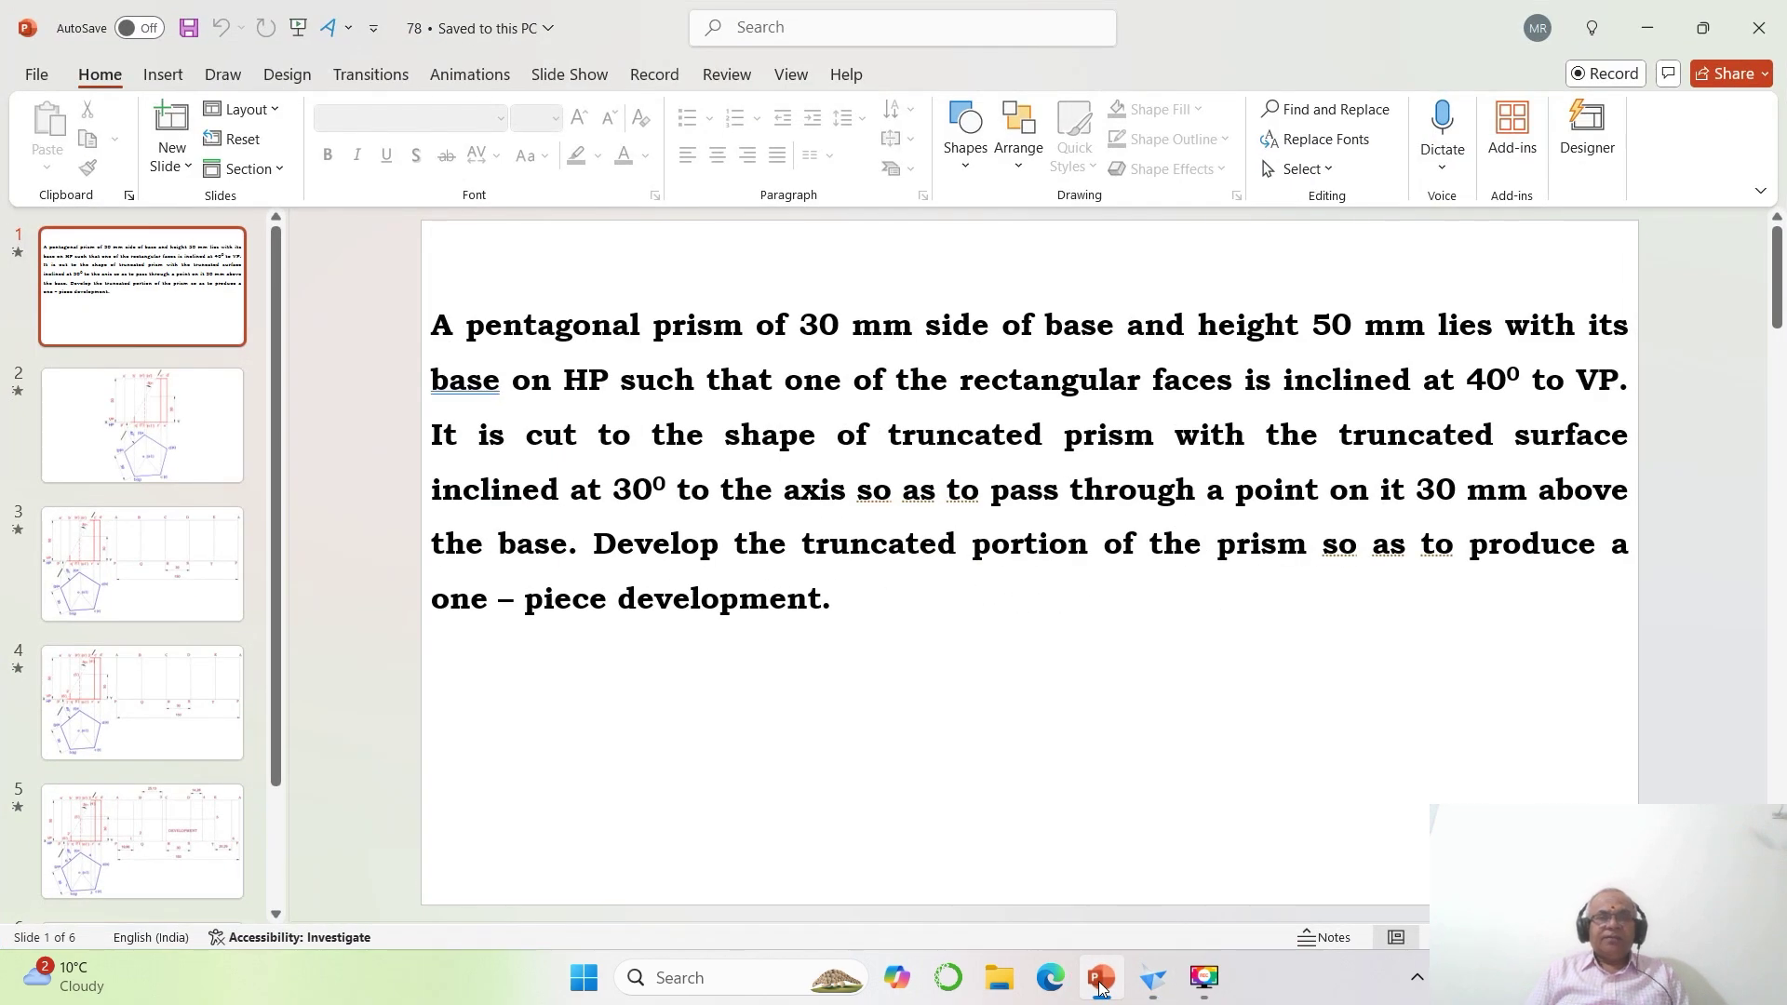
pyautogui.click(1099, 979)
pyautogui.write('s')
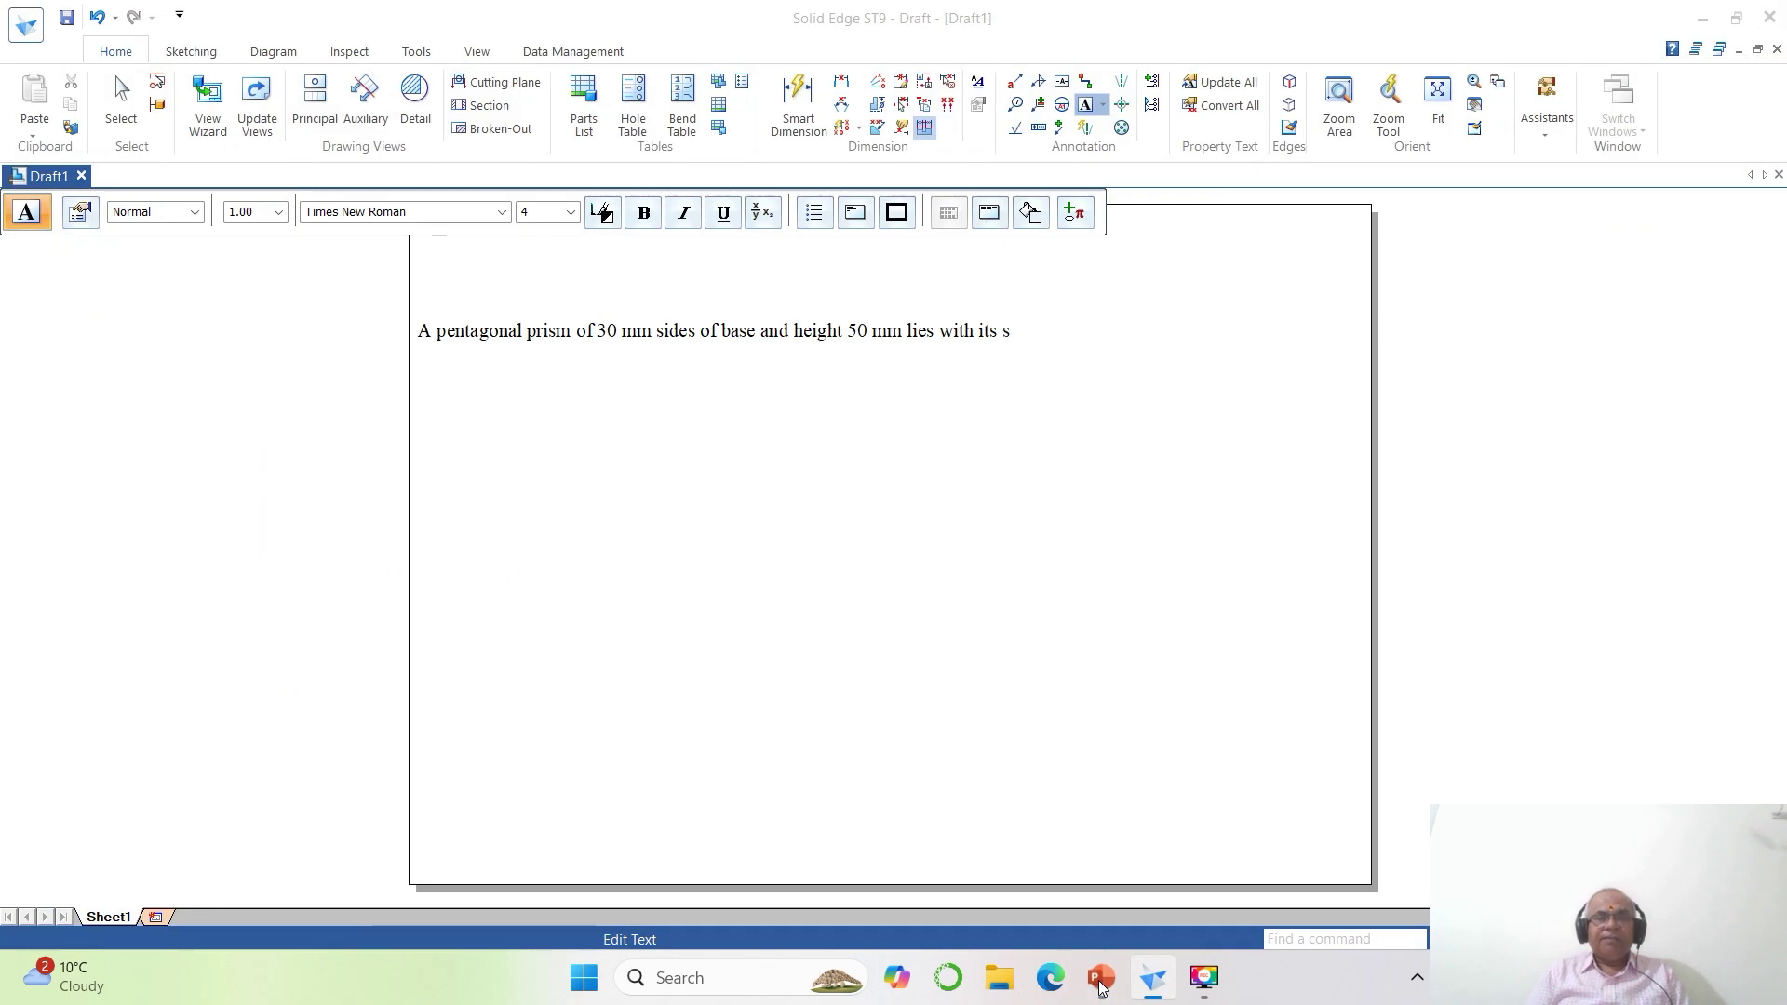
pyautogui.press('BackSpace')
pyautogui.write('base on HP')
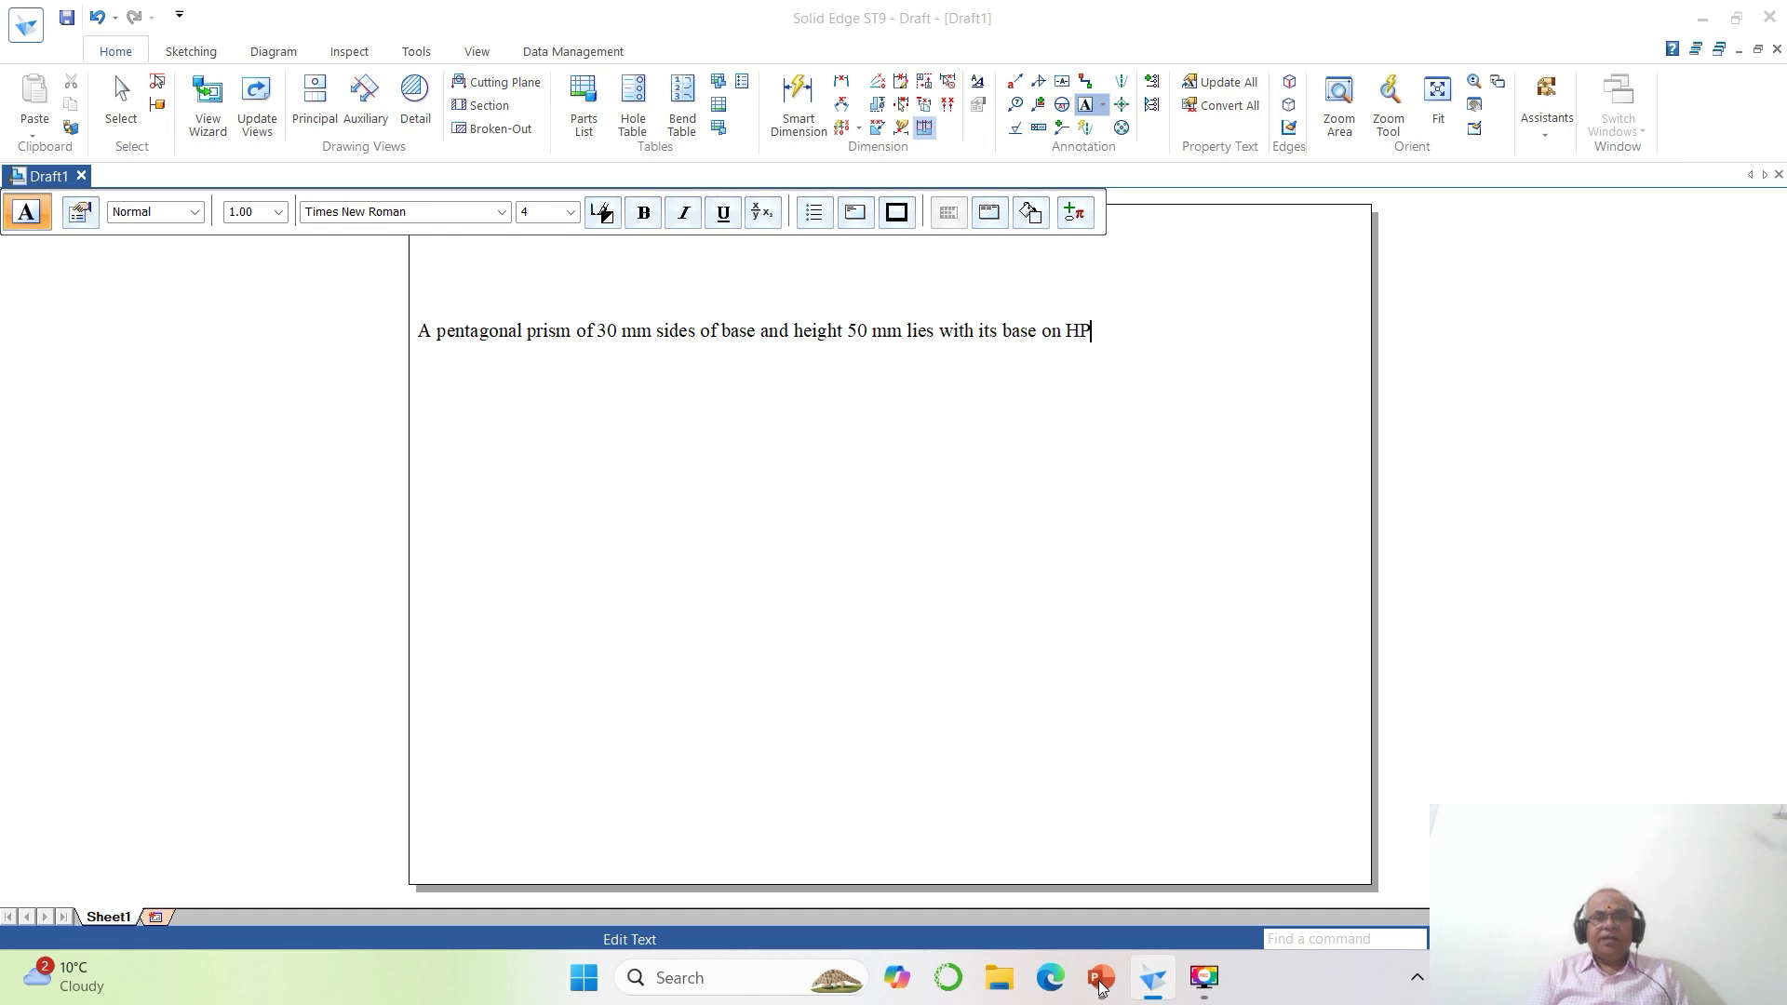
pyautogui.write(' such that')
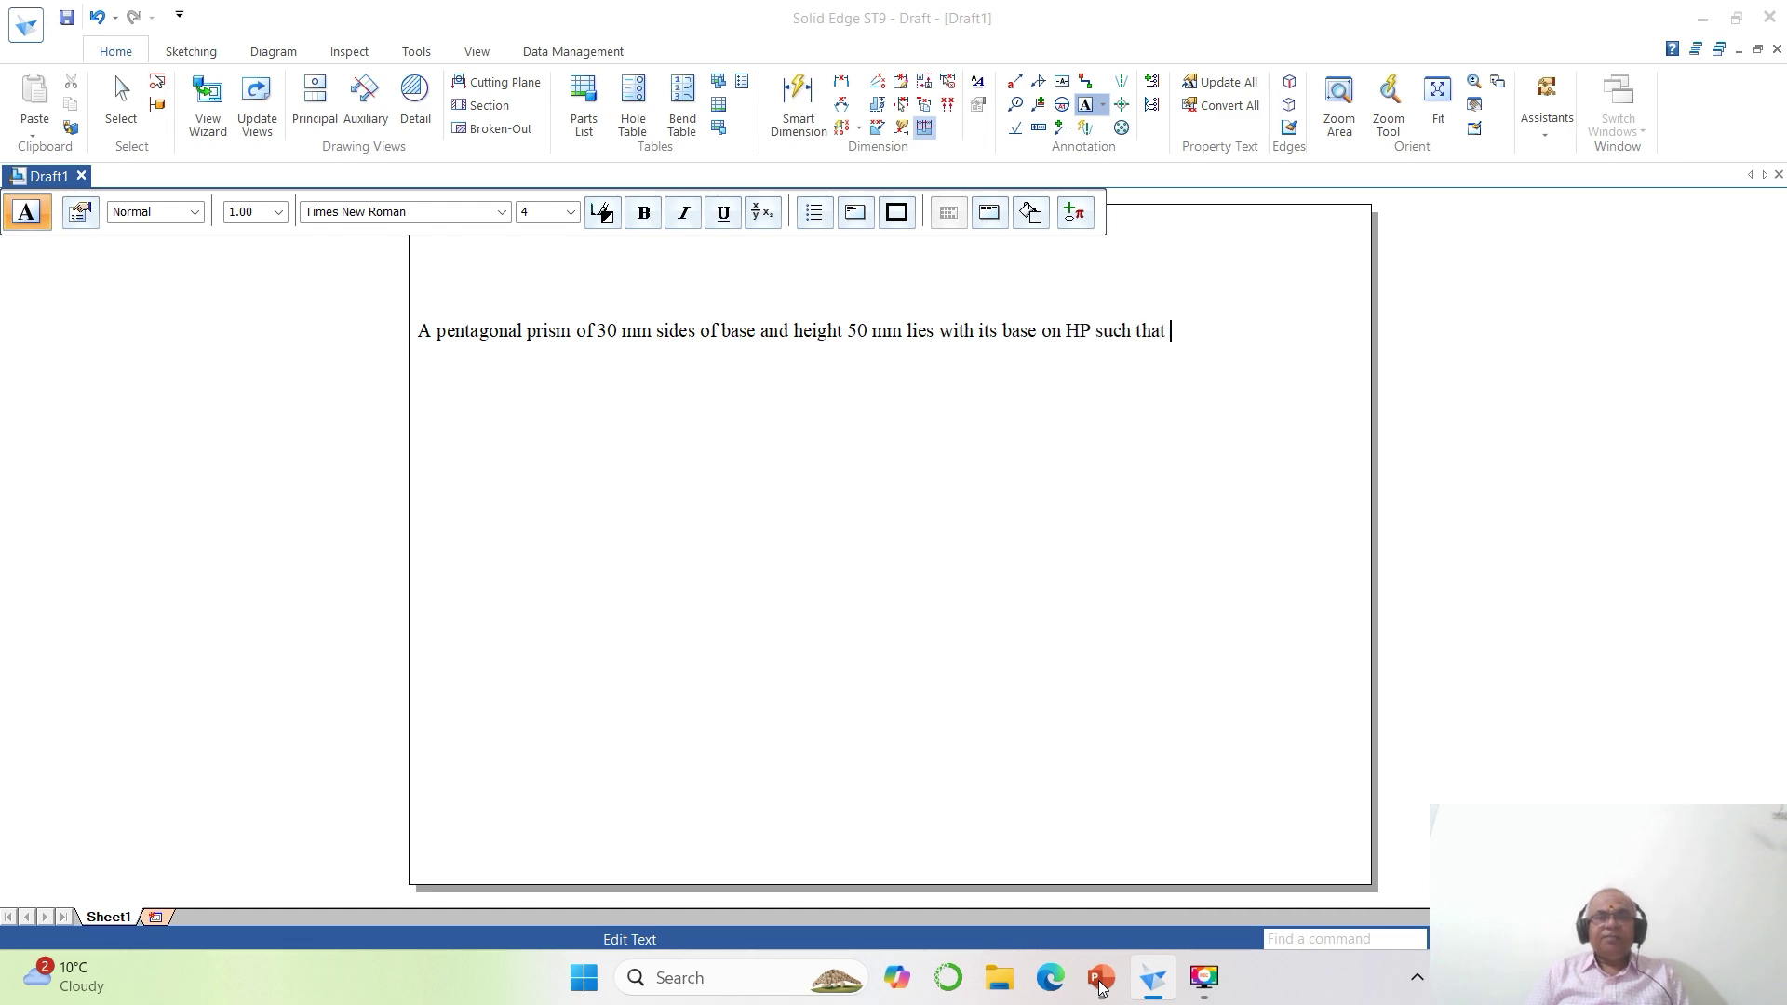
# Check the PowerPoint slide and add "one of the rectangular faces" to the Solid Edge problem statement, starting a new line before "faces".
pyautogui.click(1101, 984)
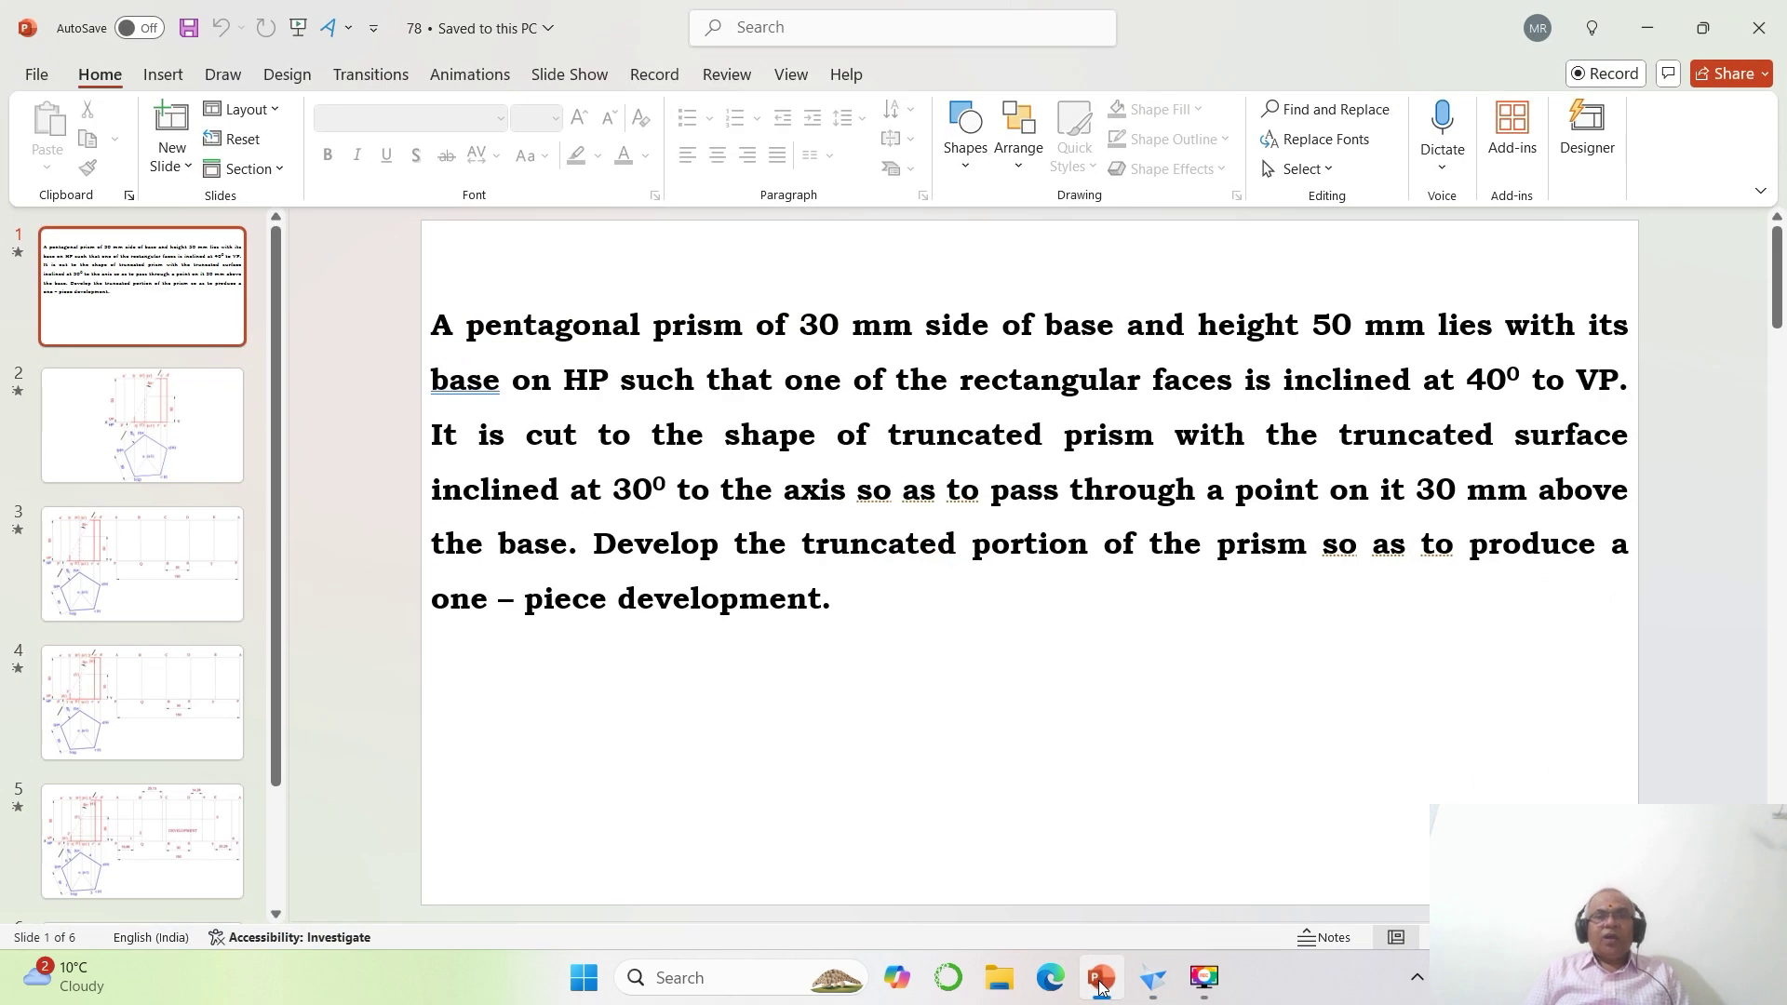
pyautogui.click(1101, 984)
pyautogui.write('one')
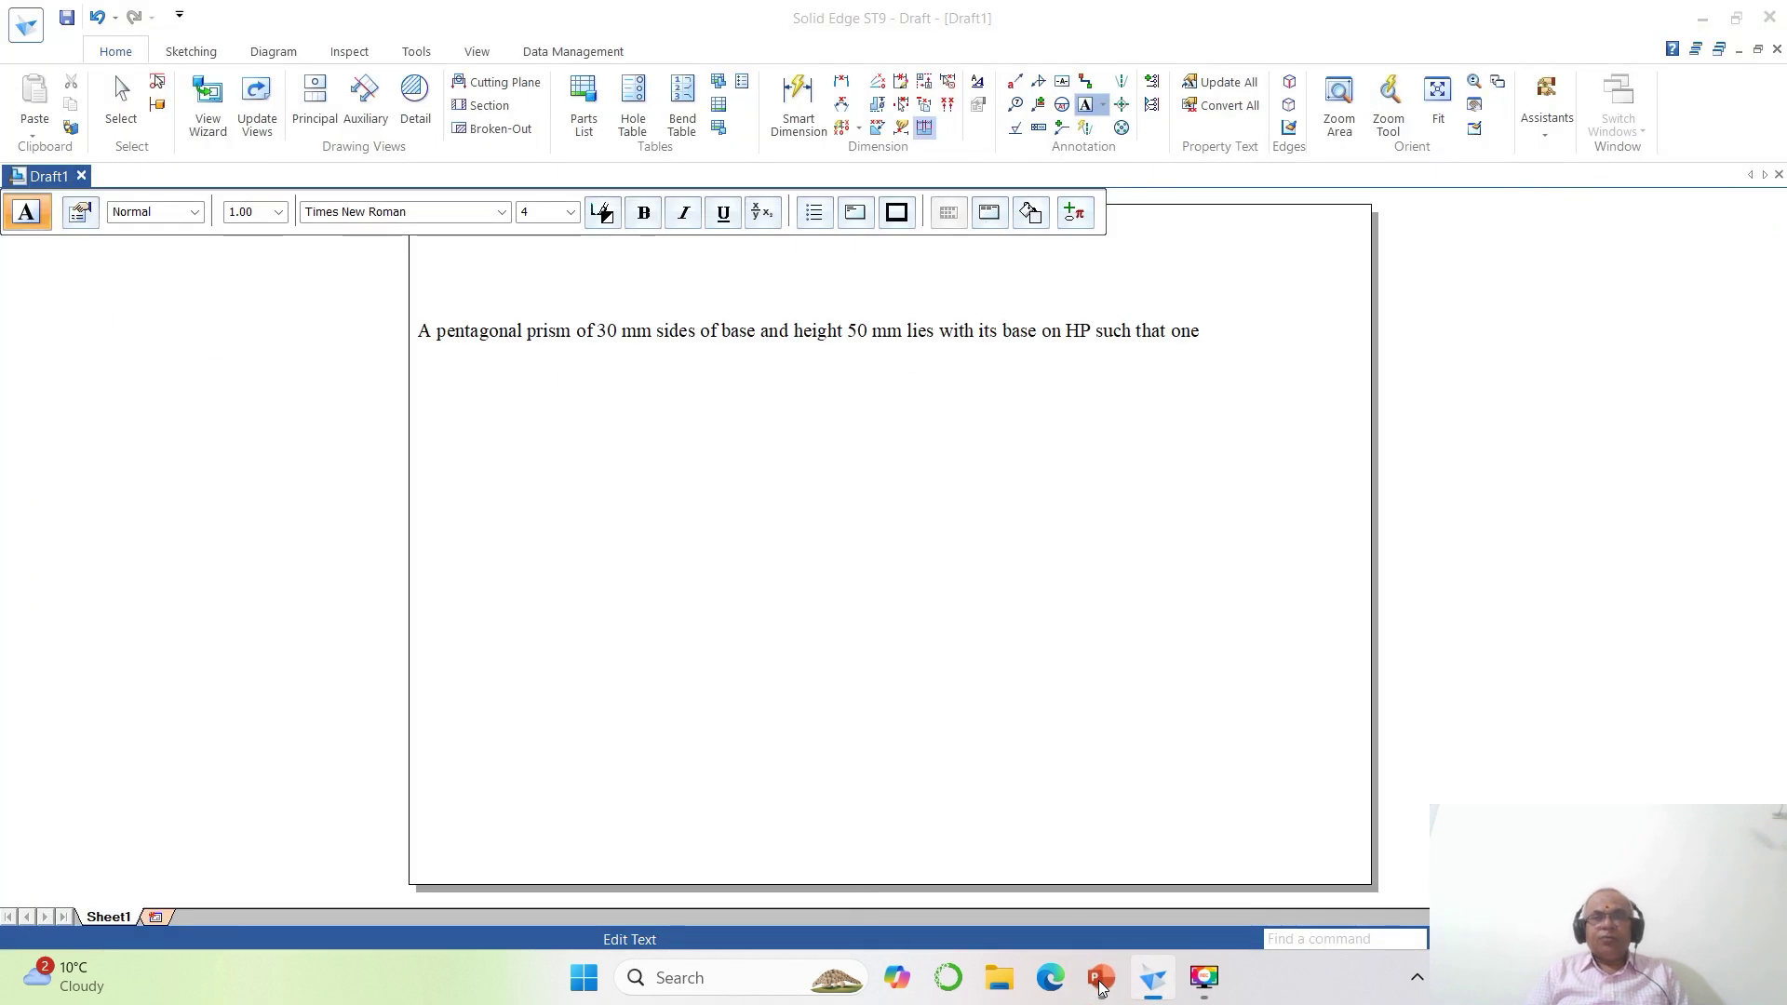
pyautogui.write(' of the rectan')
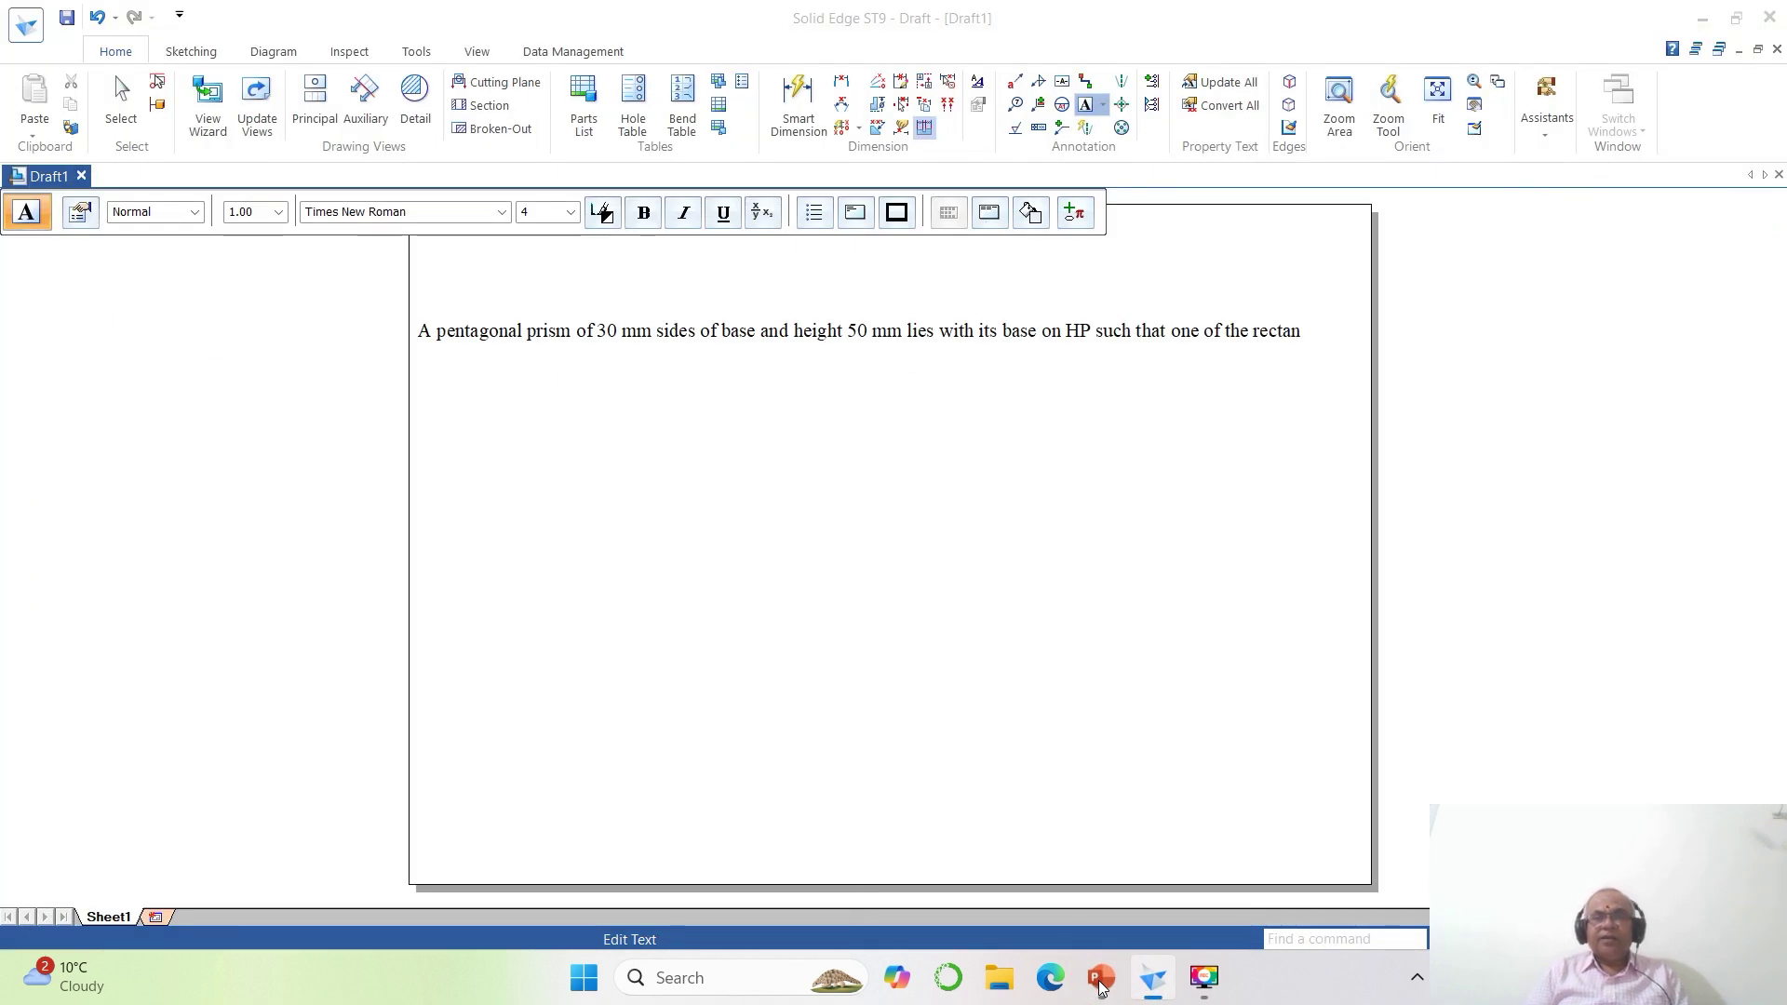
pyautogui.write('gular')
pyautogui.press('Return')
pyautogui.write('f')
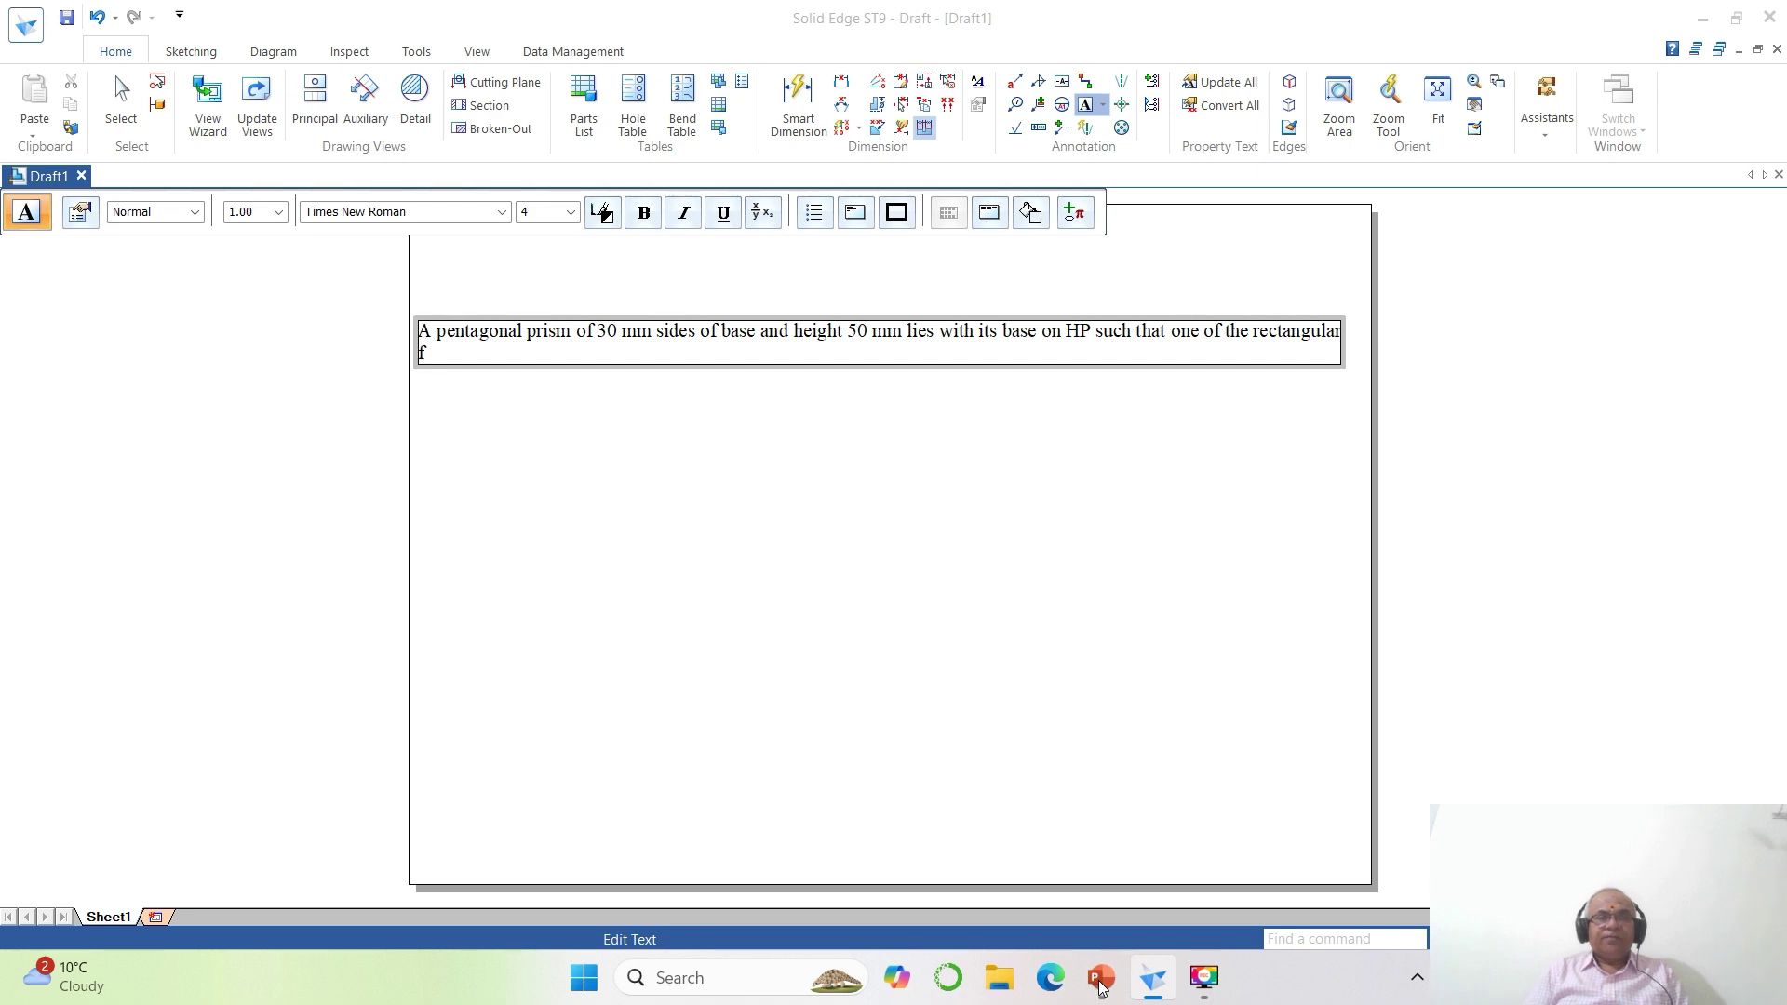
pyautogui.write('aces')
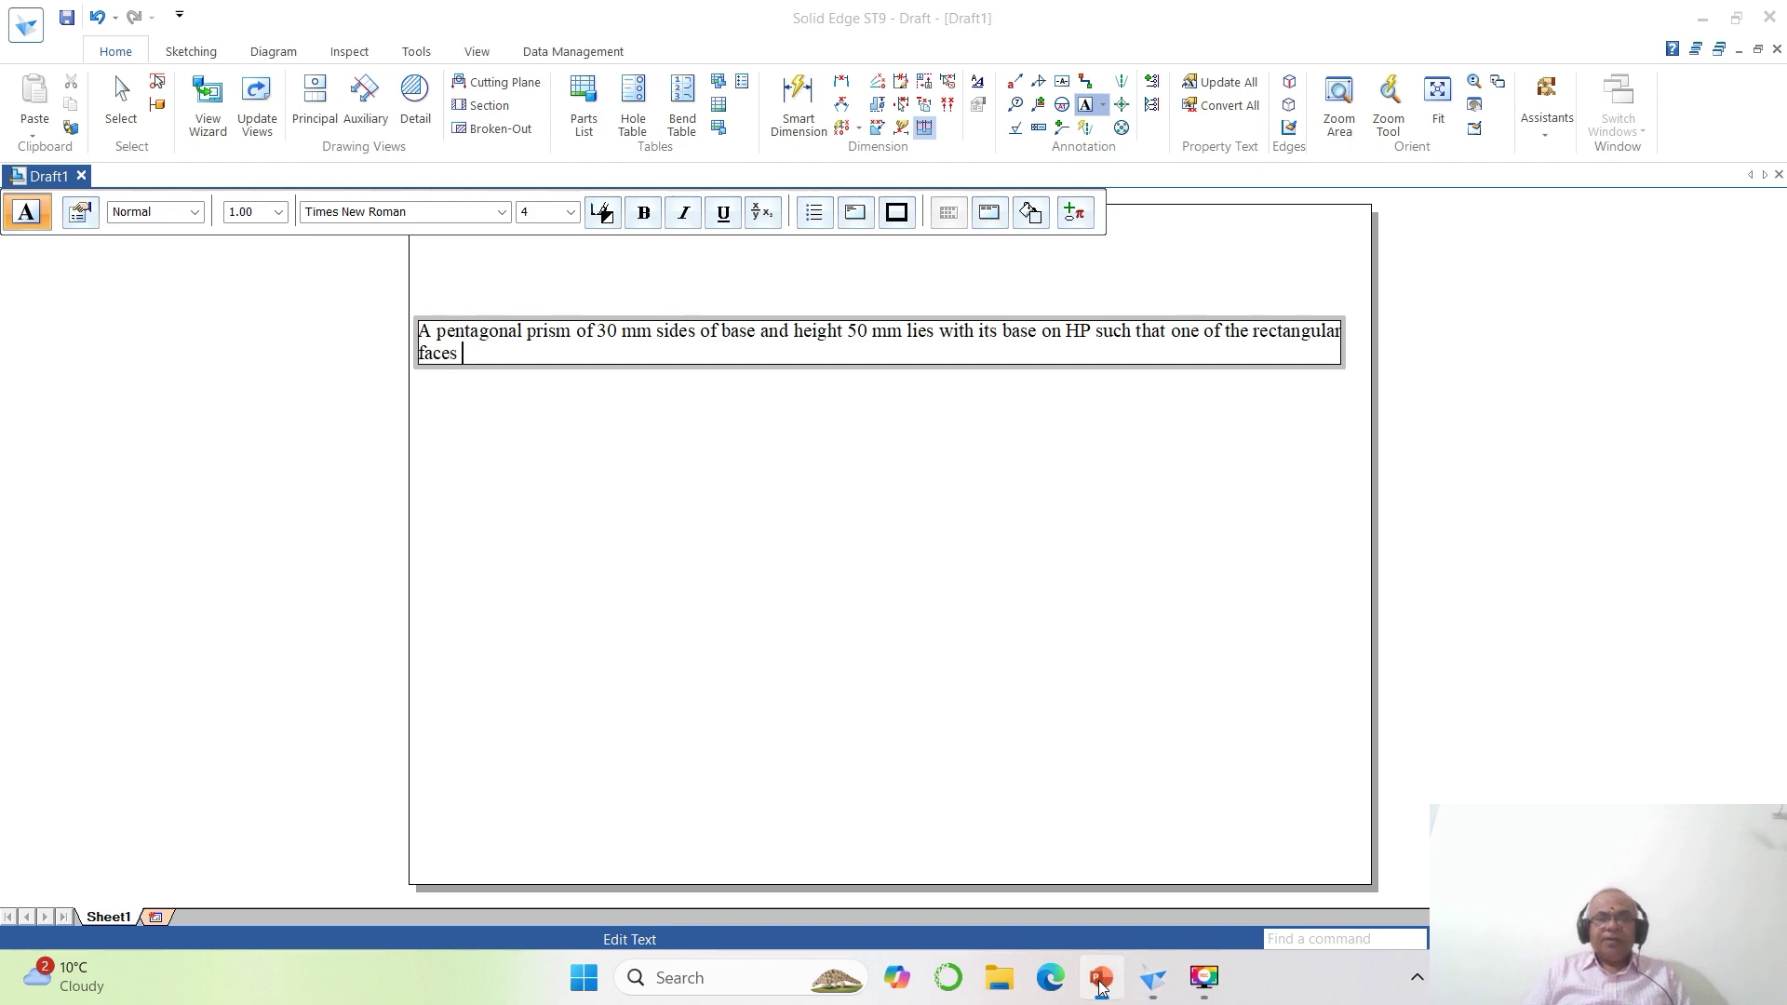
# Consult the PowerPoint slide and continue the Solid Edge problem statement with "is inclined at 40 deg. to VP".
pyautogui.click(1101, 979)
pyautogui.click(1101, 979)
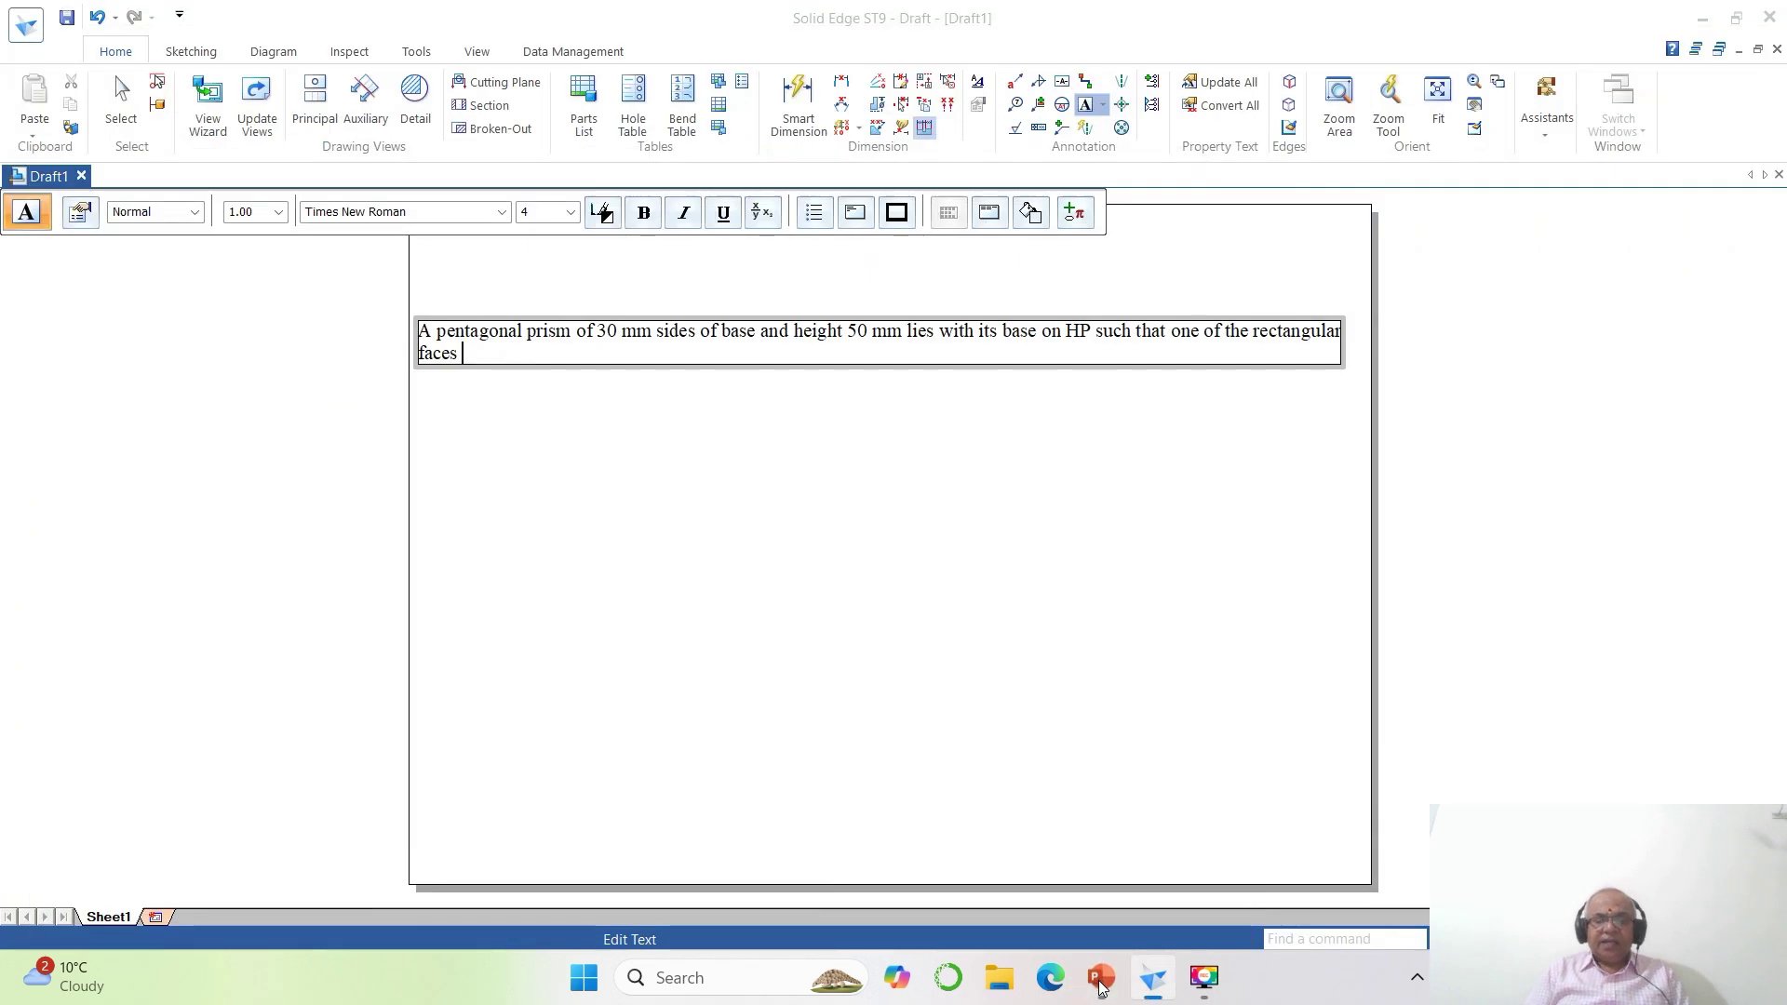
pyautogui.write('is inclined a')
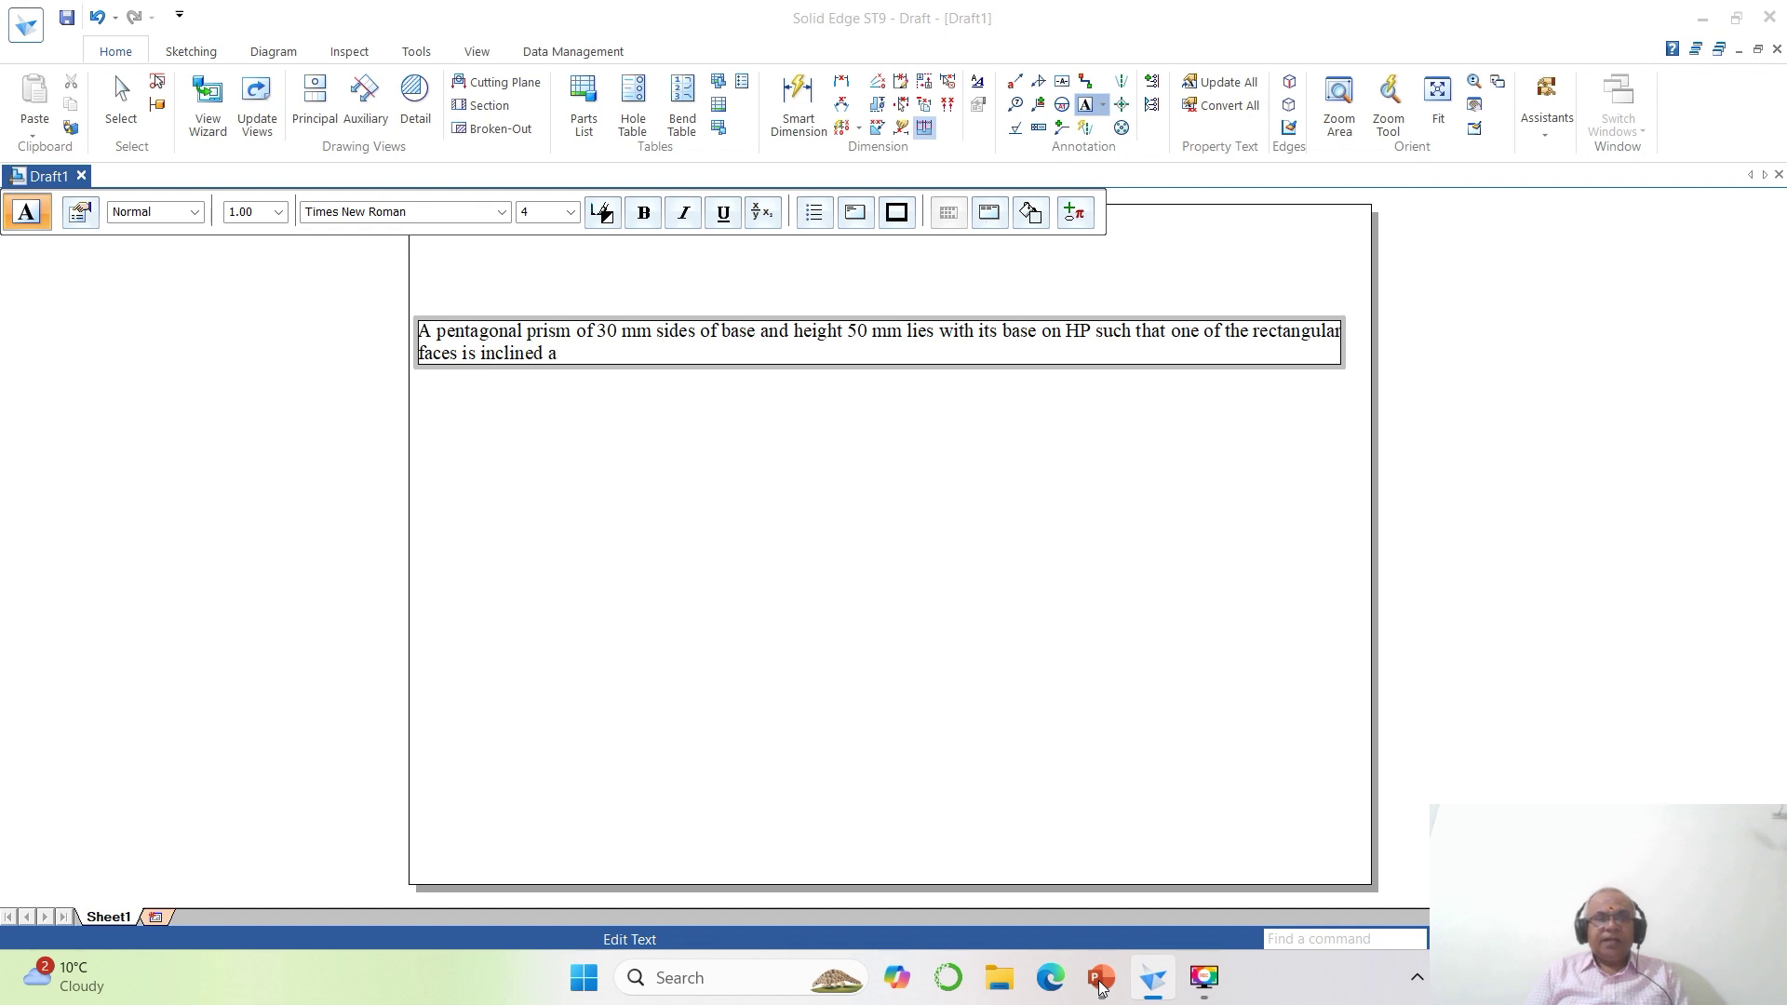
pyautogui.write('t 40')
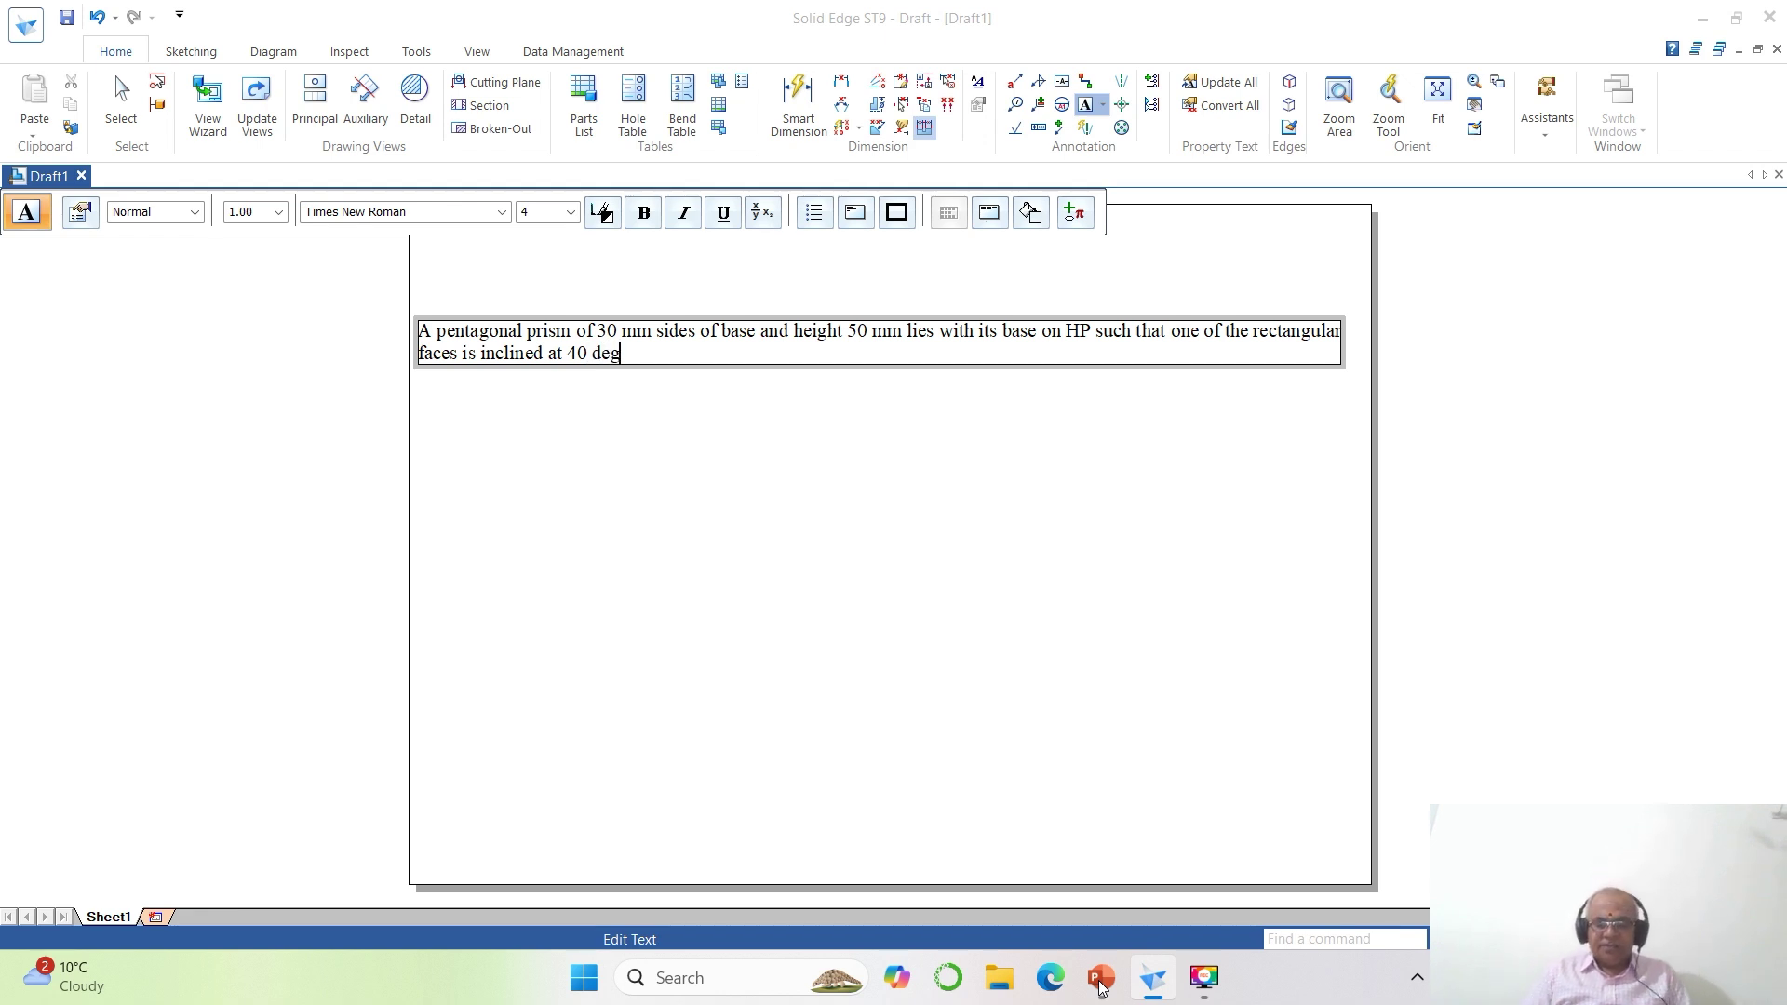
pyautogui.write('VP')
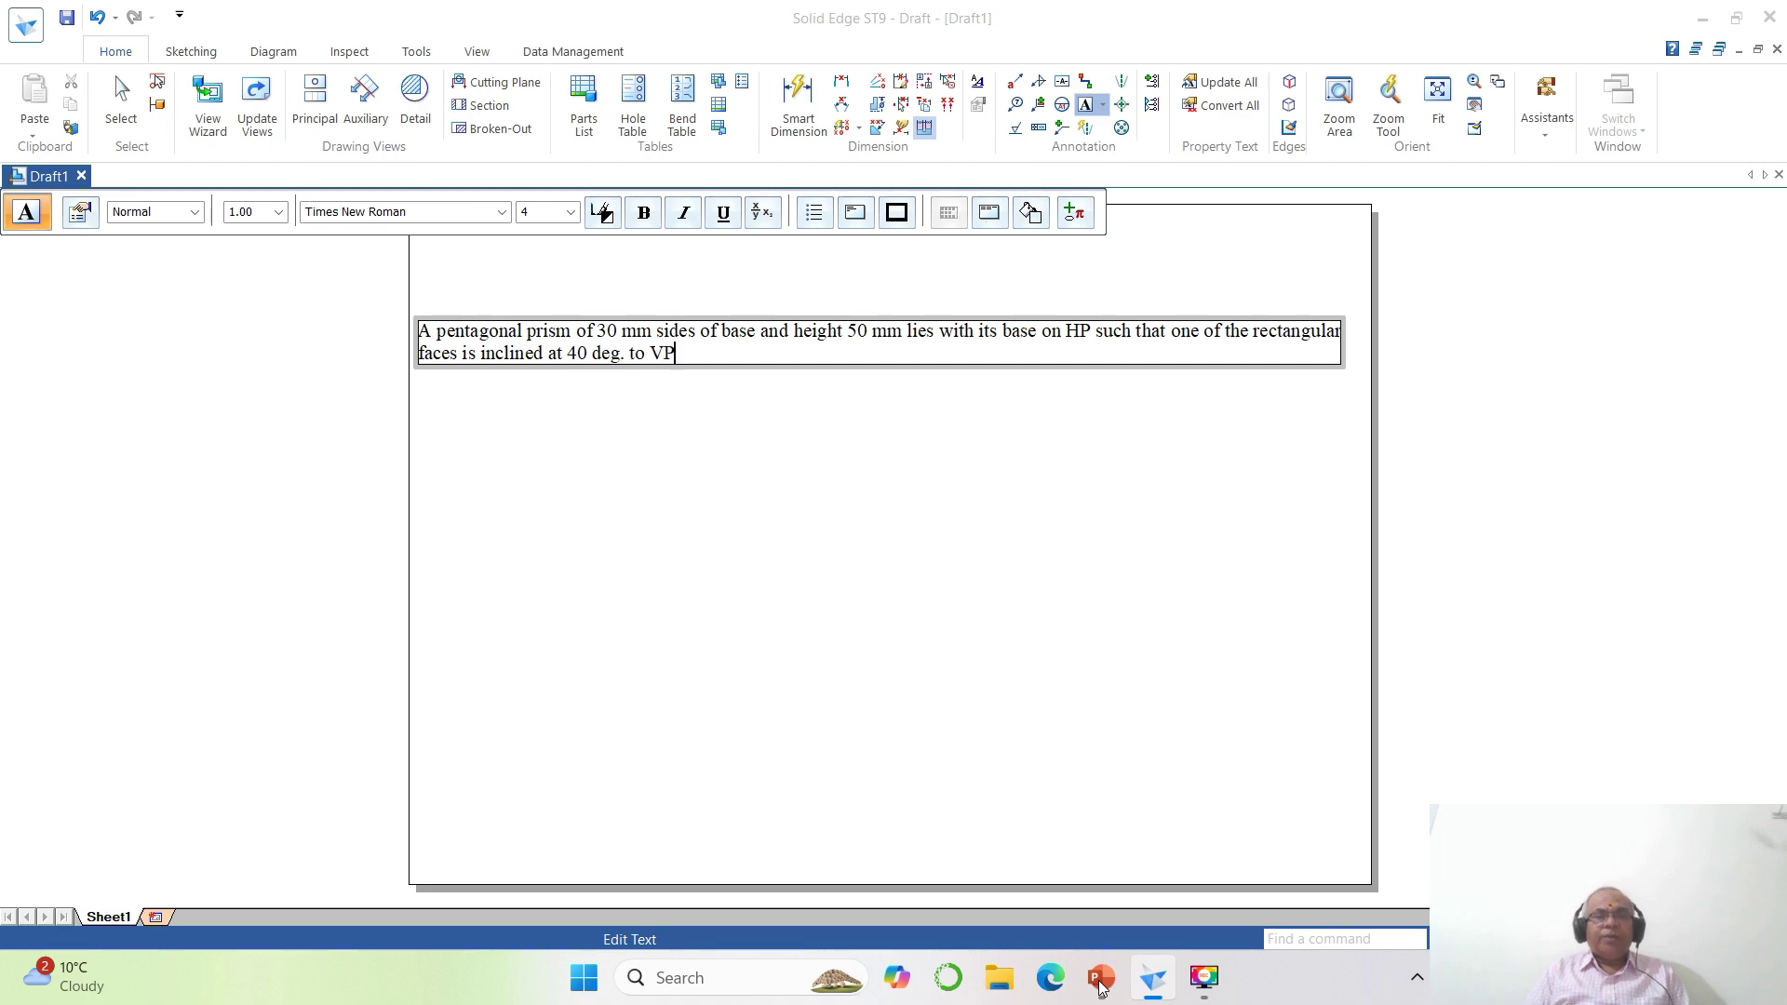
# Check the wording in PowerPoint, end the sentence in Solid Edge with a period and add "It is cut to a shape".
pyautogui.click(1100, 977)
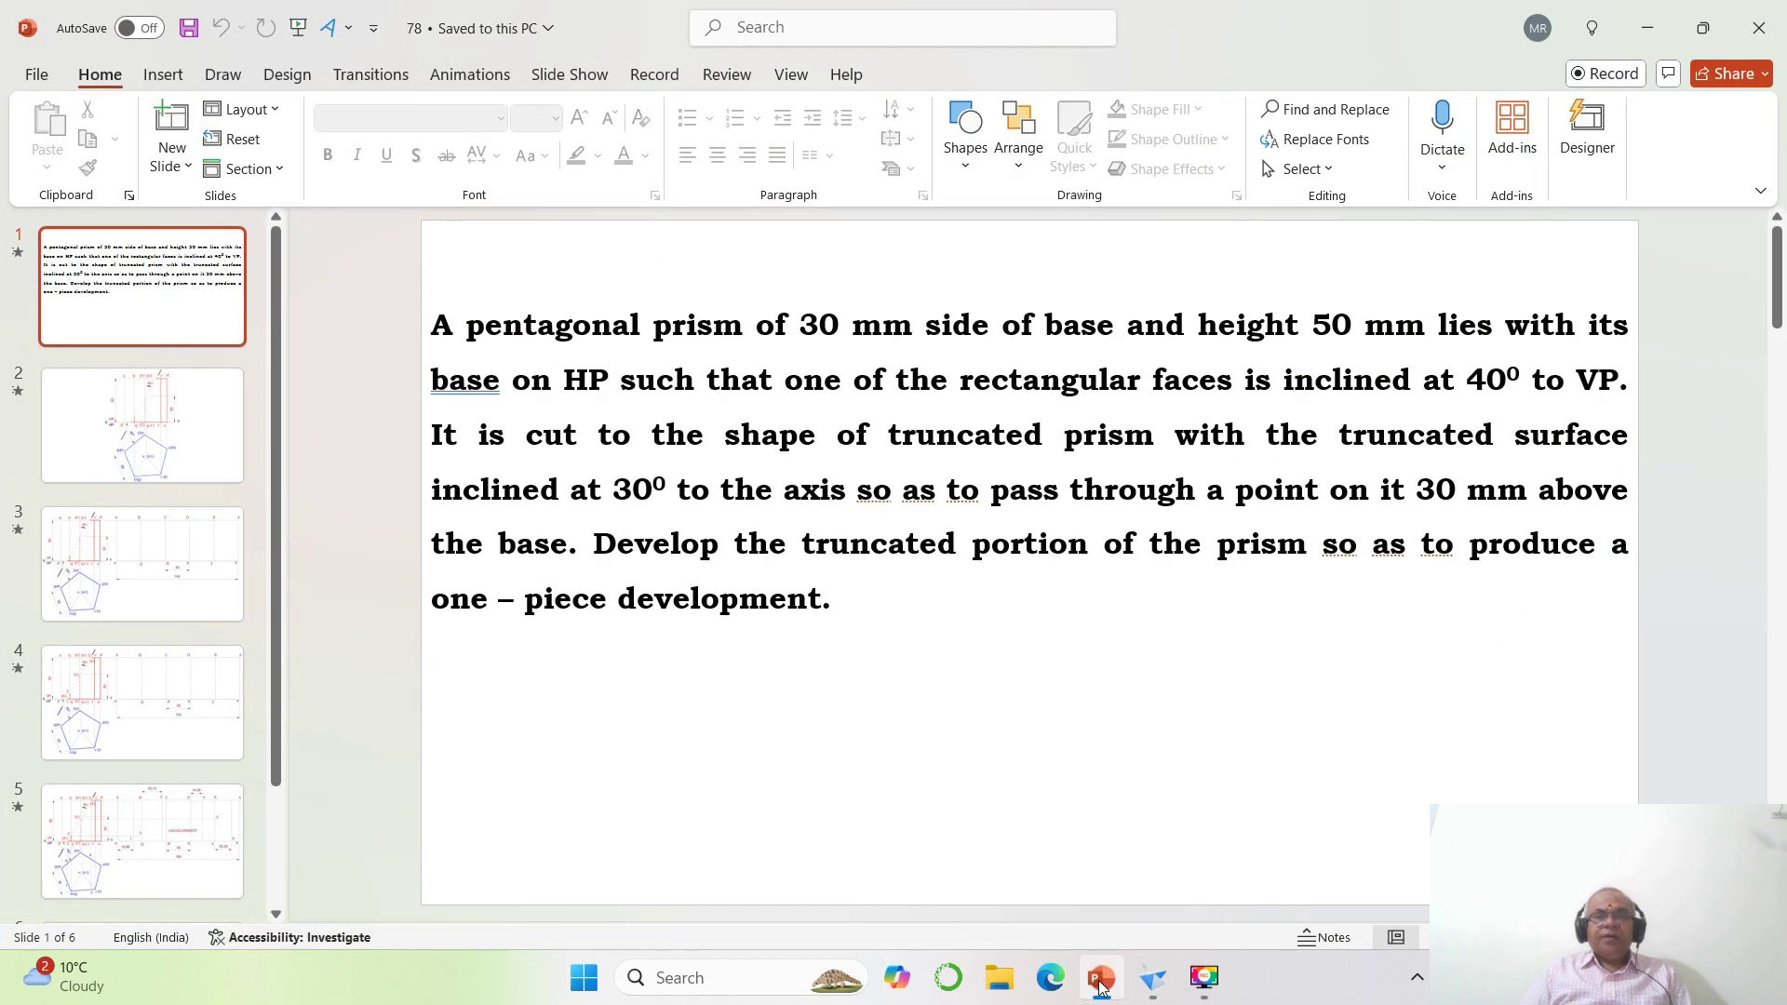
pyautogui.click(1100, 979)
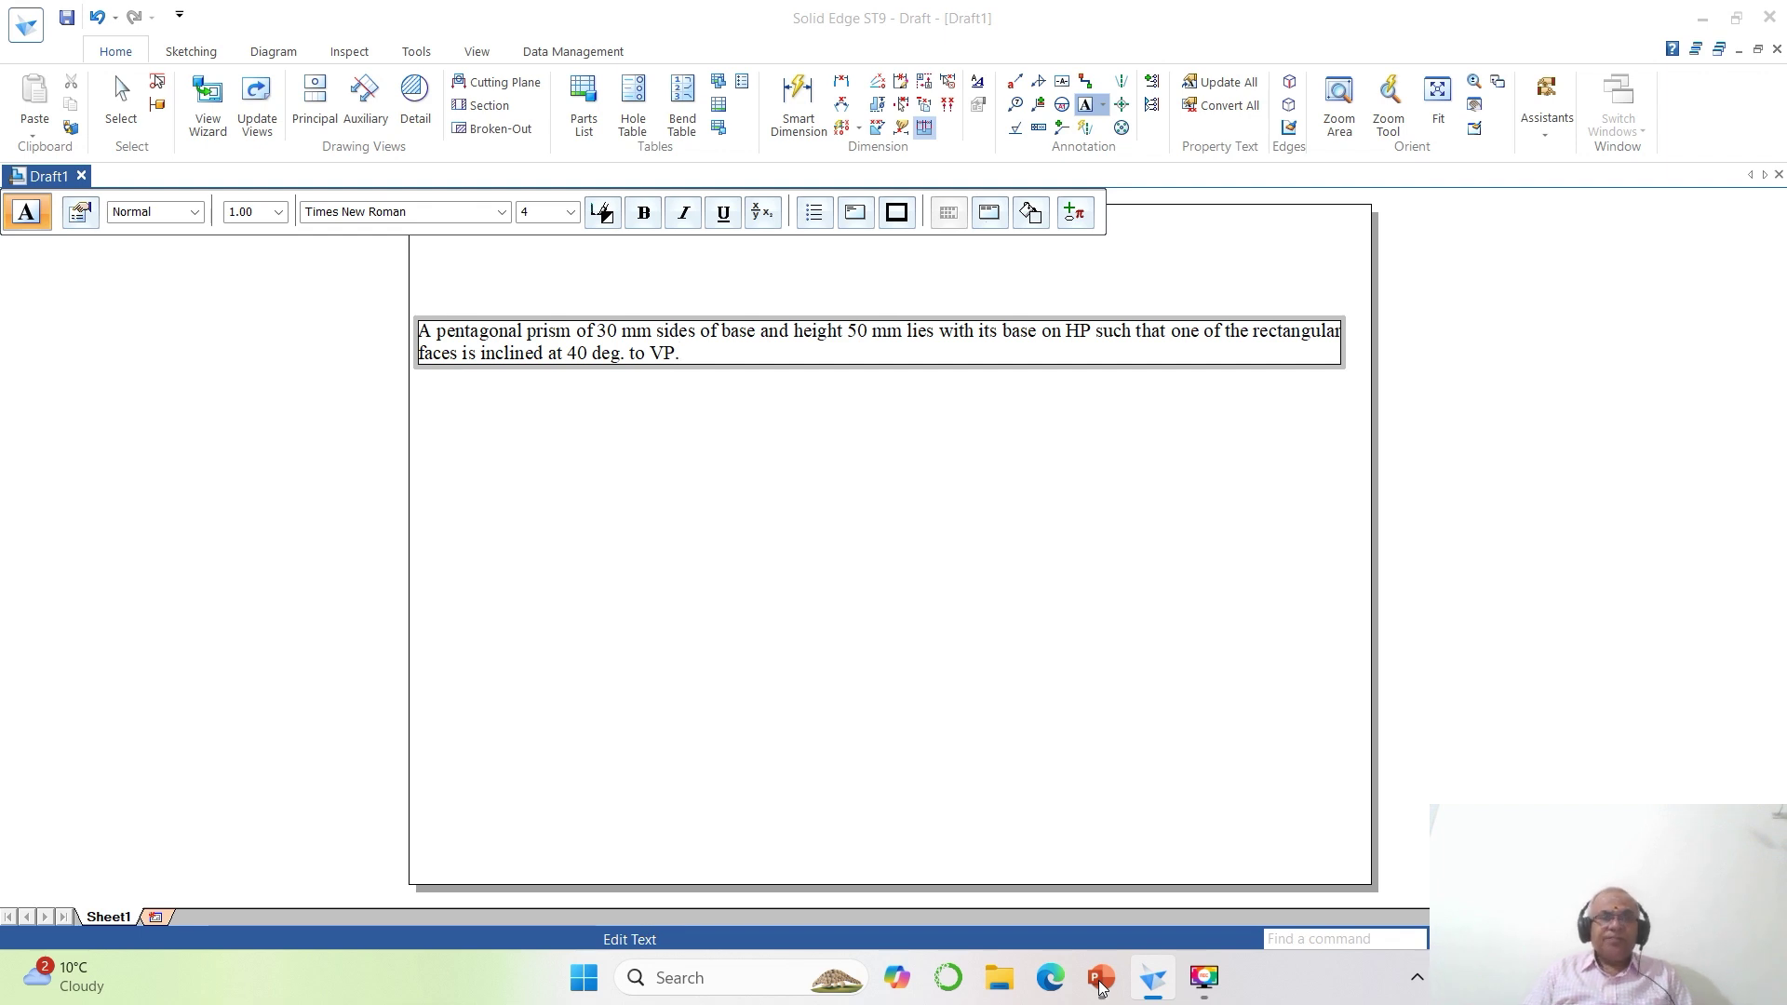
pyautogui.write('. It is cut')
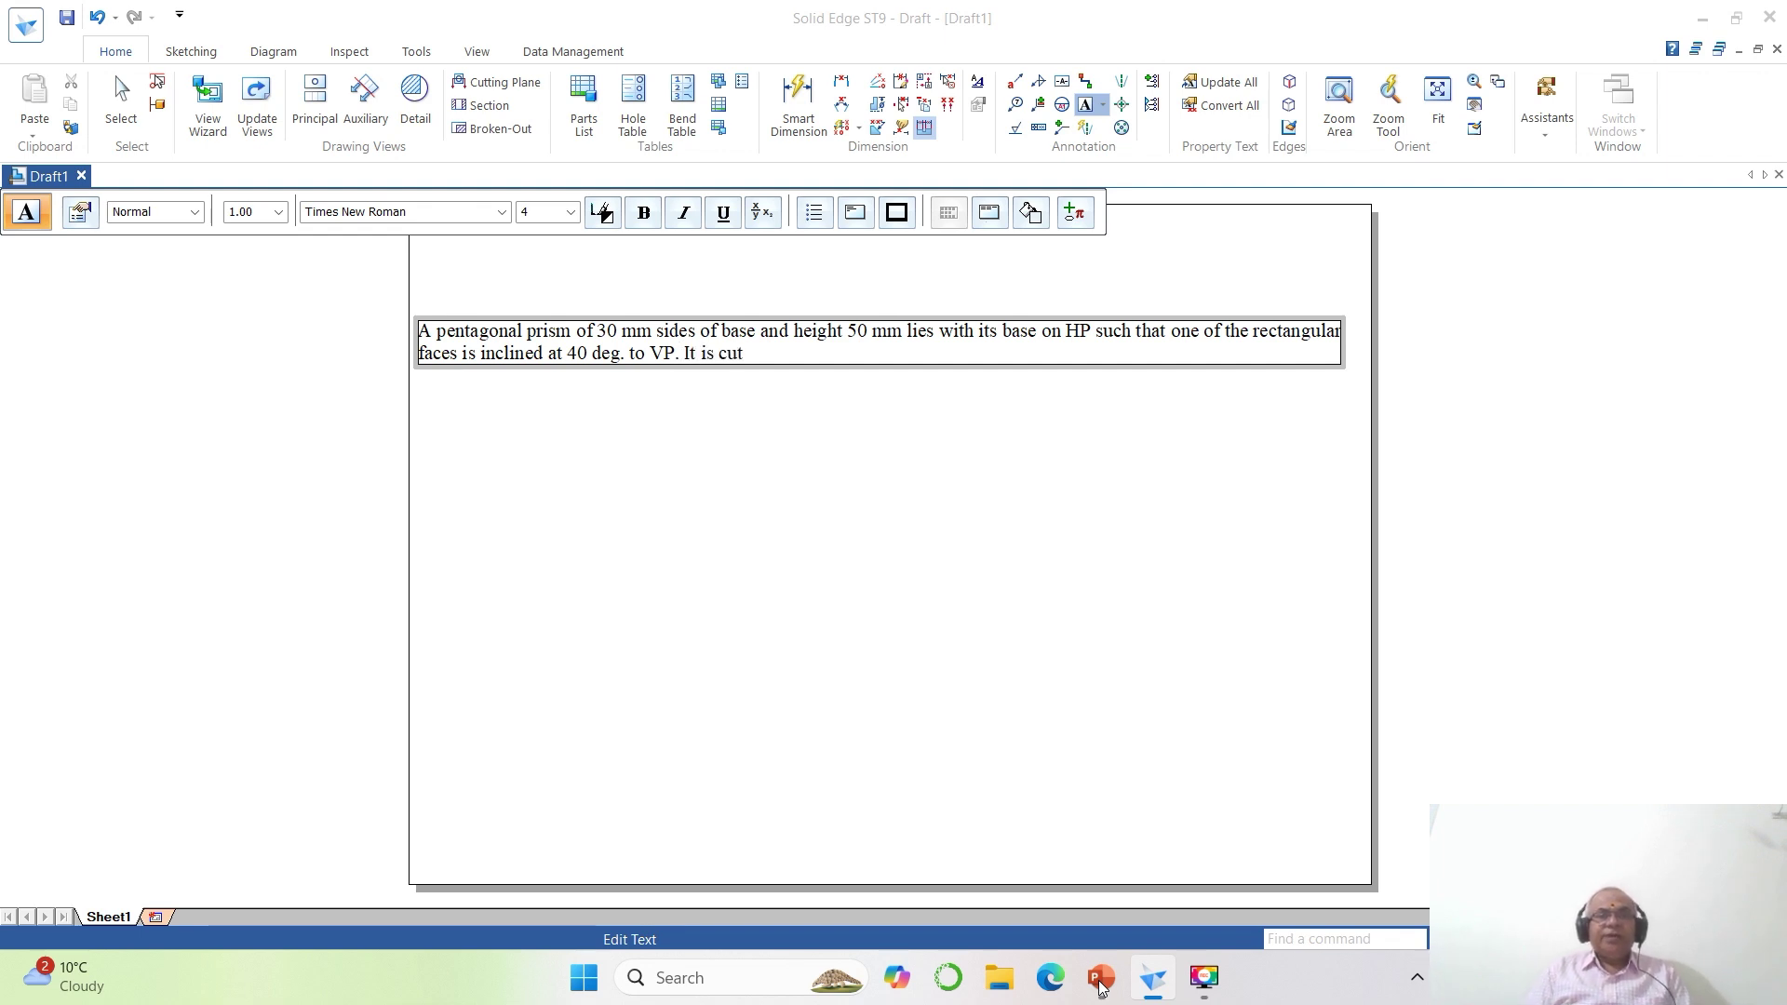
pyautogui.write(' to a shape')
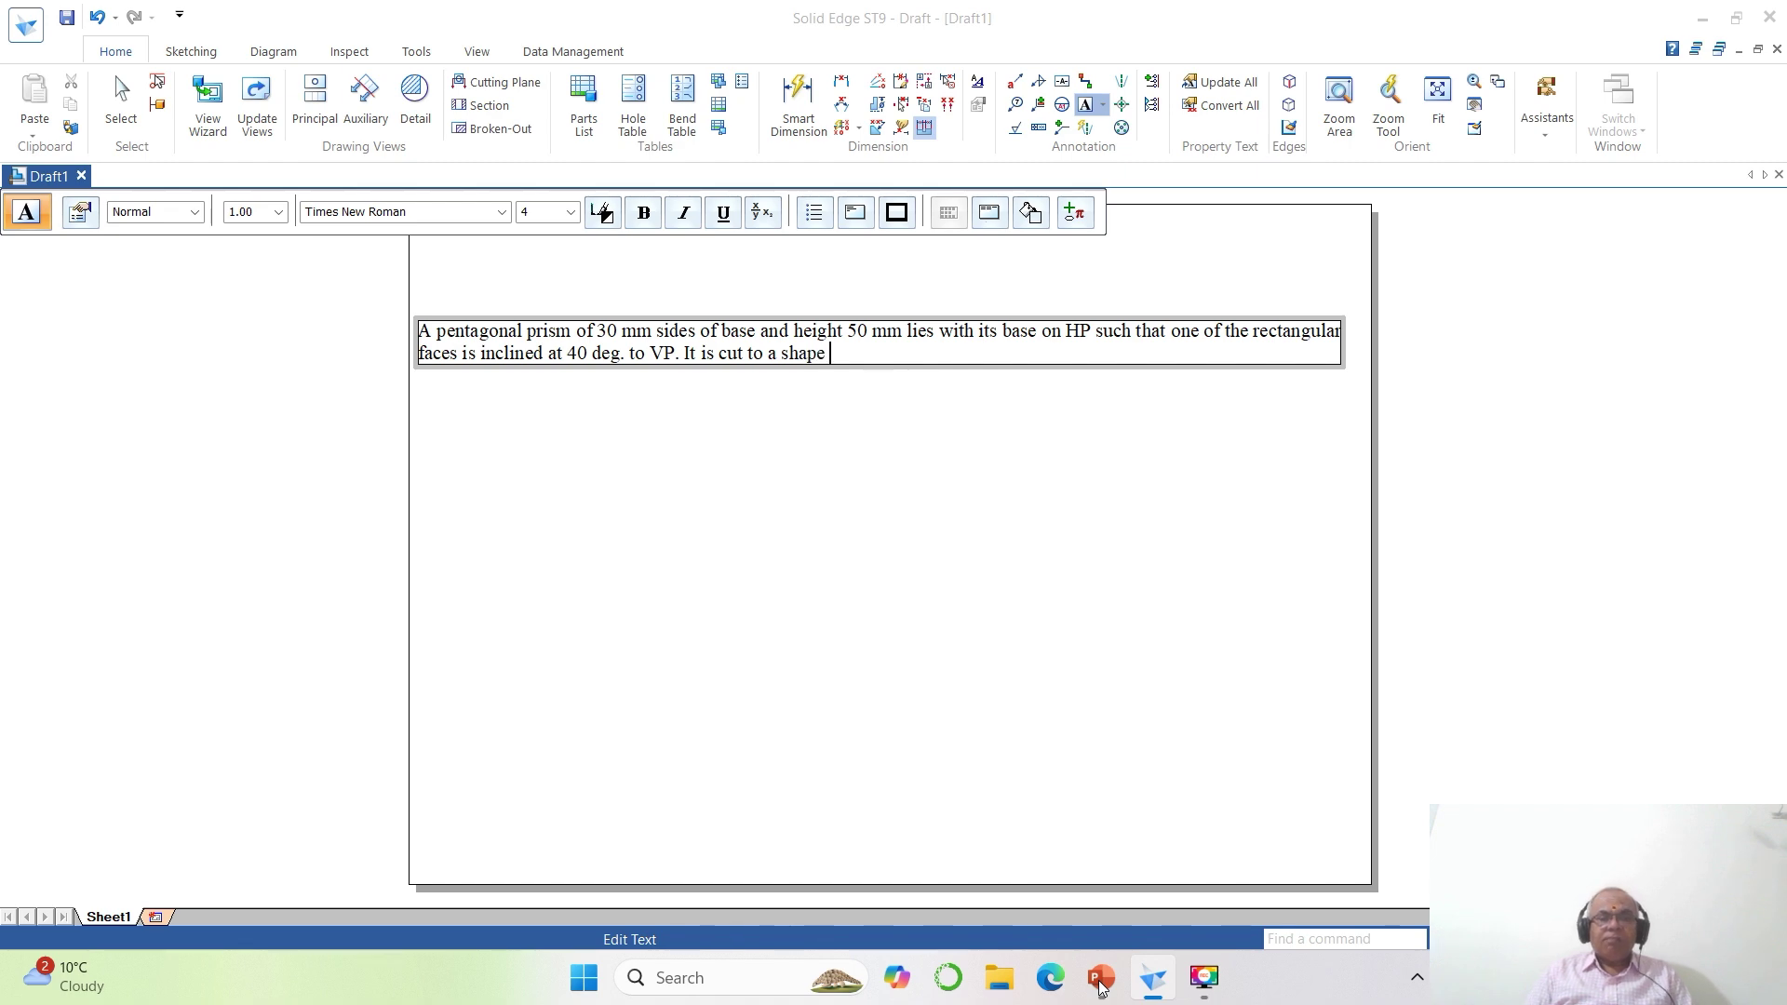
# Recheck the PowerPoint slide and replace "a shape" in the Solid Edge text with "the shape of the truncated prism".
pyautogui.click(1100, 979)
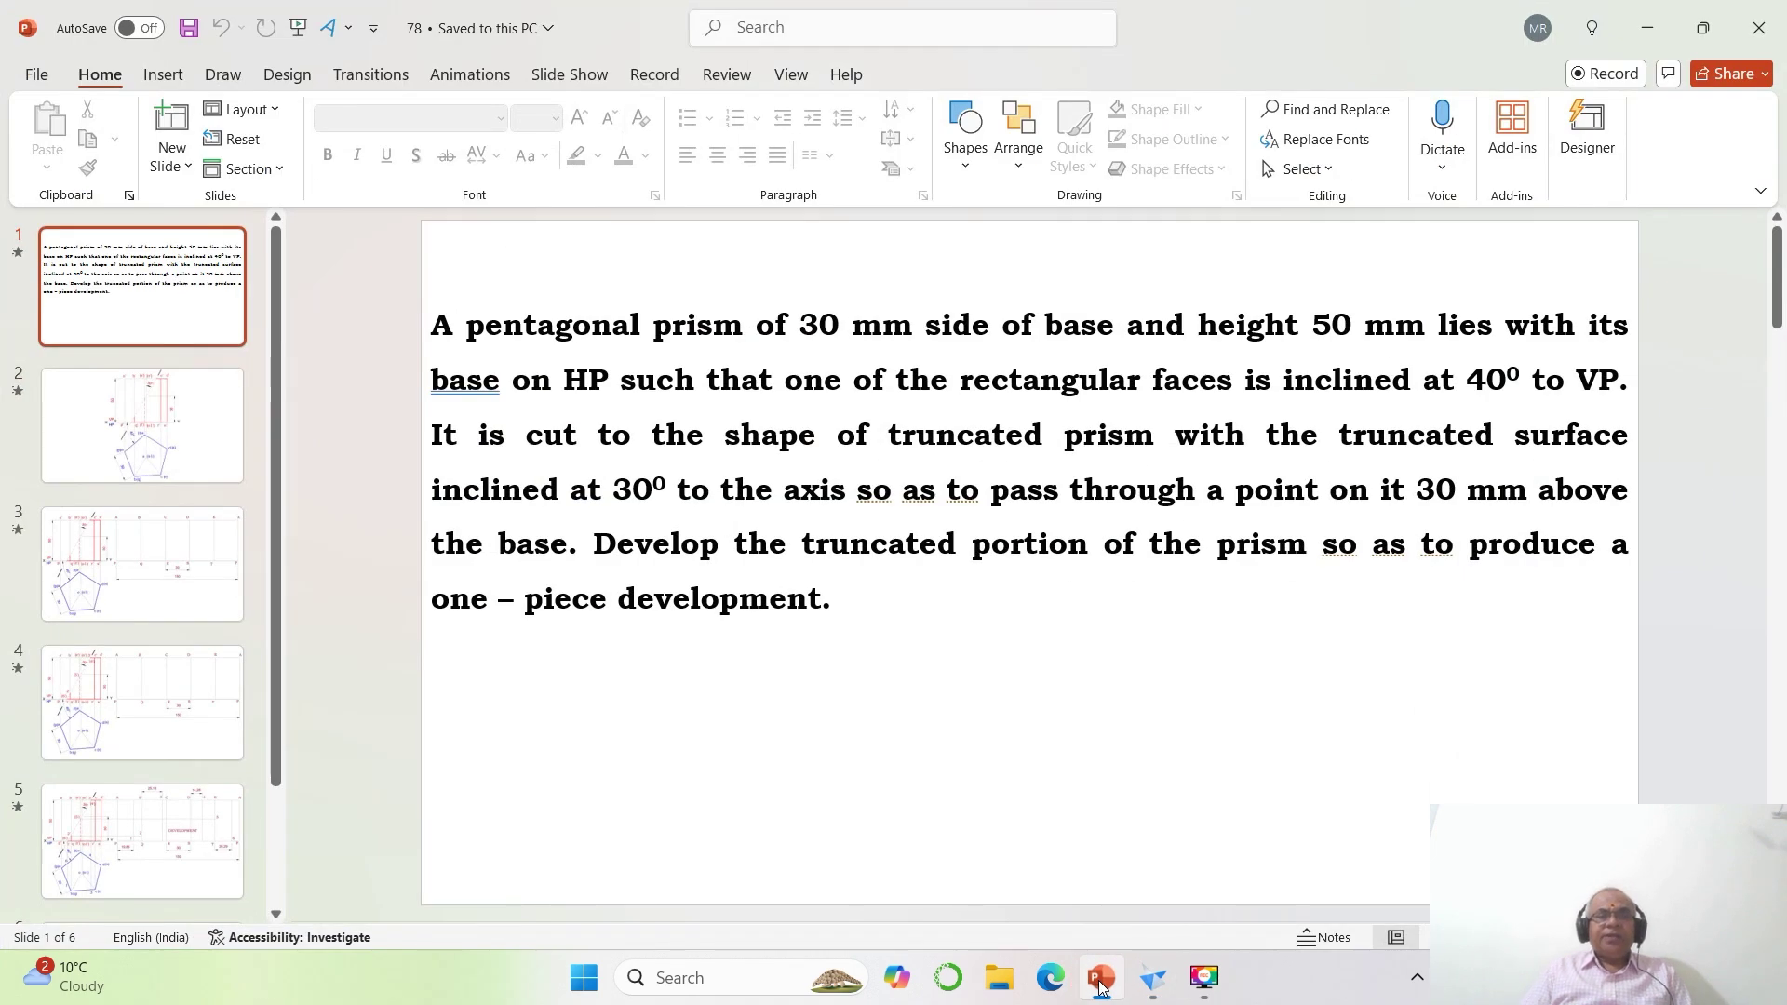
pyautogui.click(1100, 982)
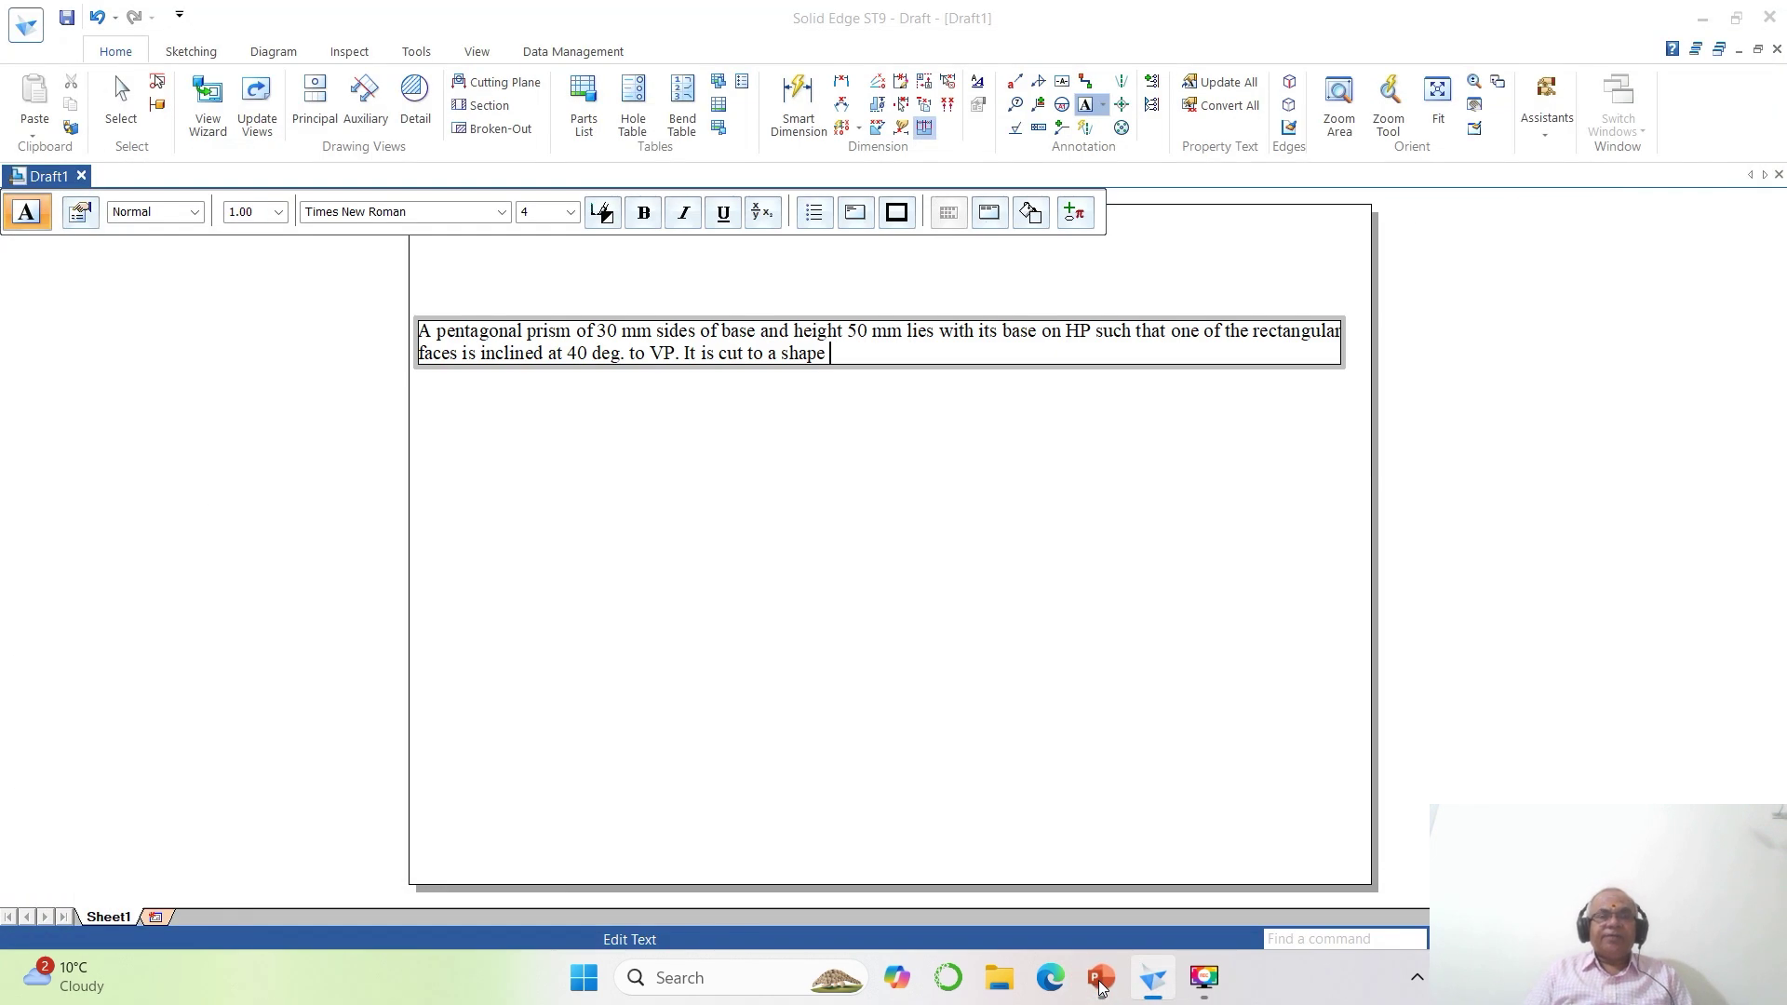
pyautogui.press('BackSpace')
pyautogui.press('BackSpace')
pyautogui.press('BackSpace')
pyautogui.press('BackSpace')
pyautogui.press('BackSpace')
pyautogui.press('BackSpace')
pyautogui.press('BackSpace')
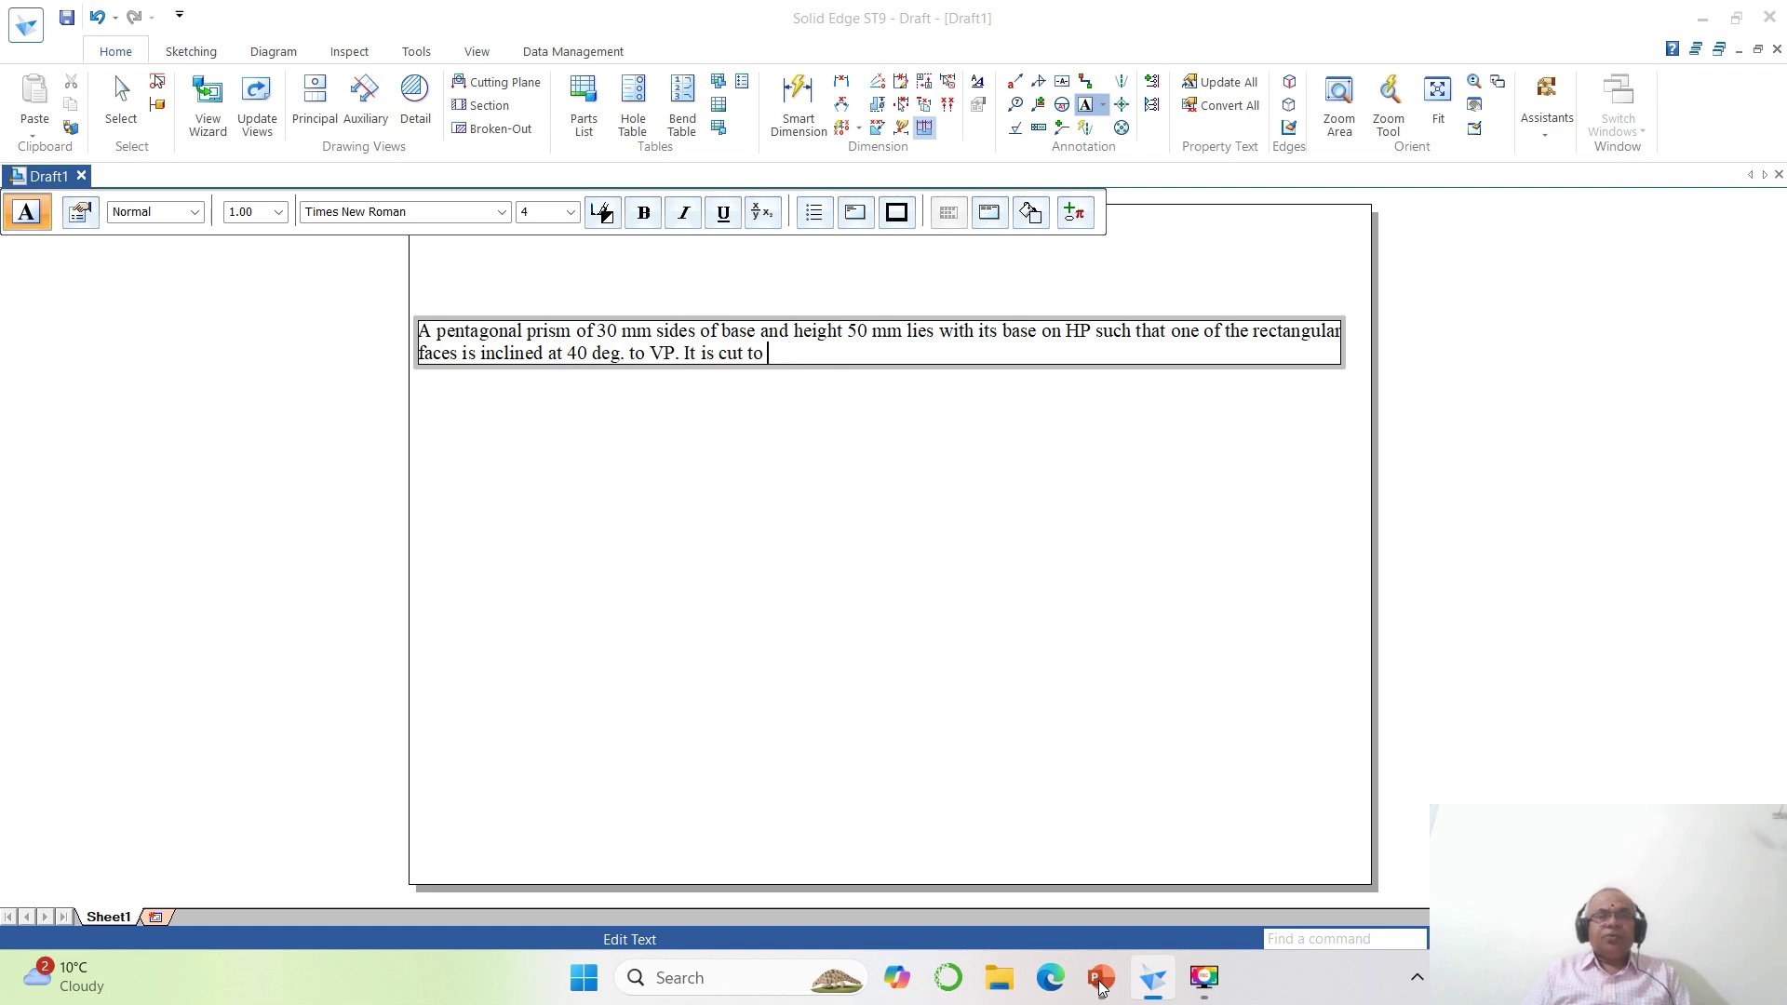
pyautogui.write('the shape of th')
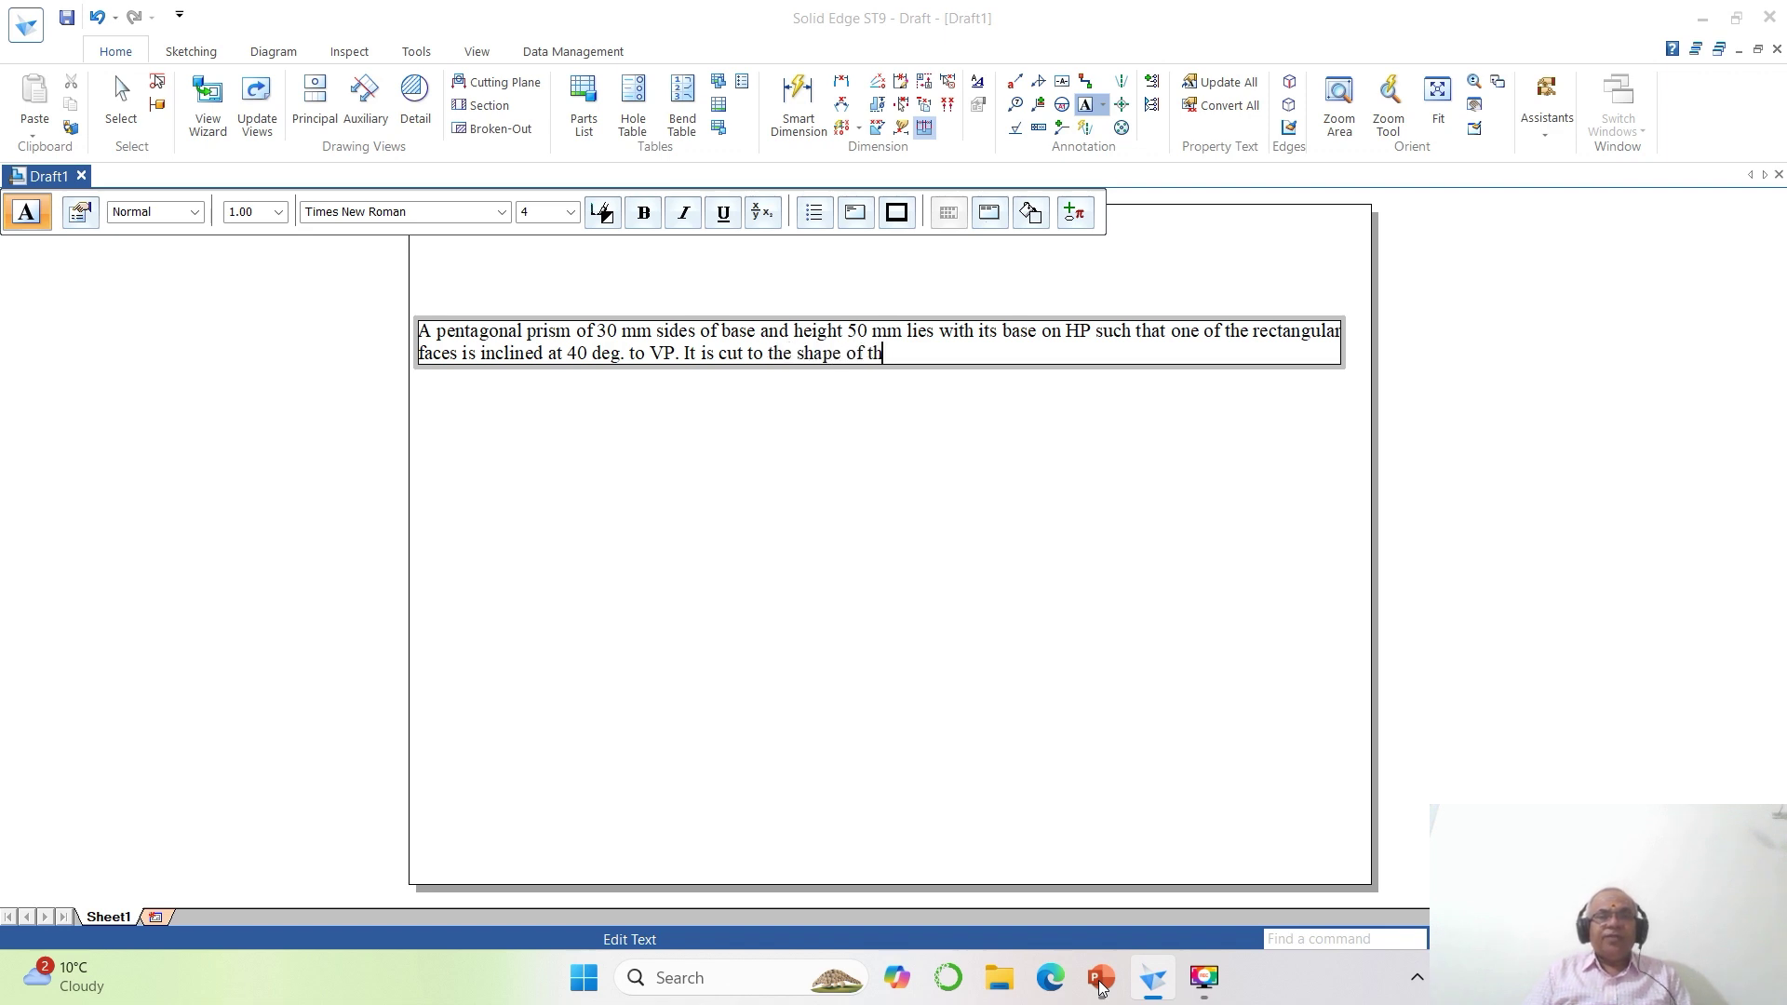
pyautogui.write('e truncated ')
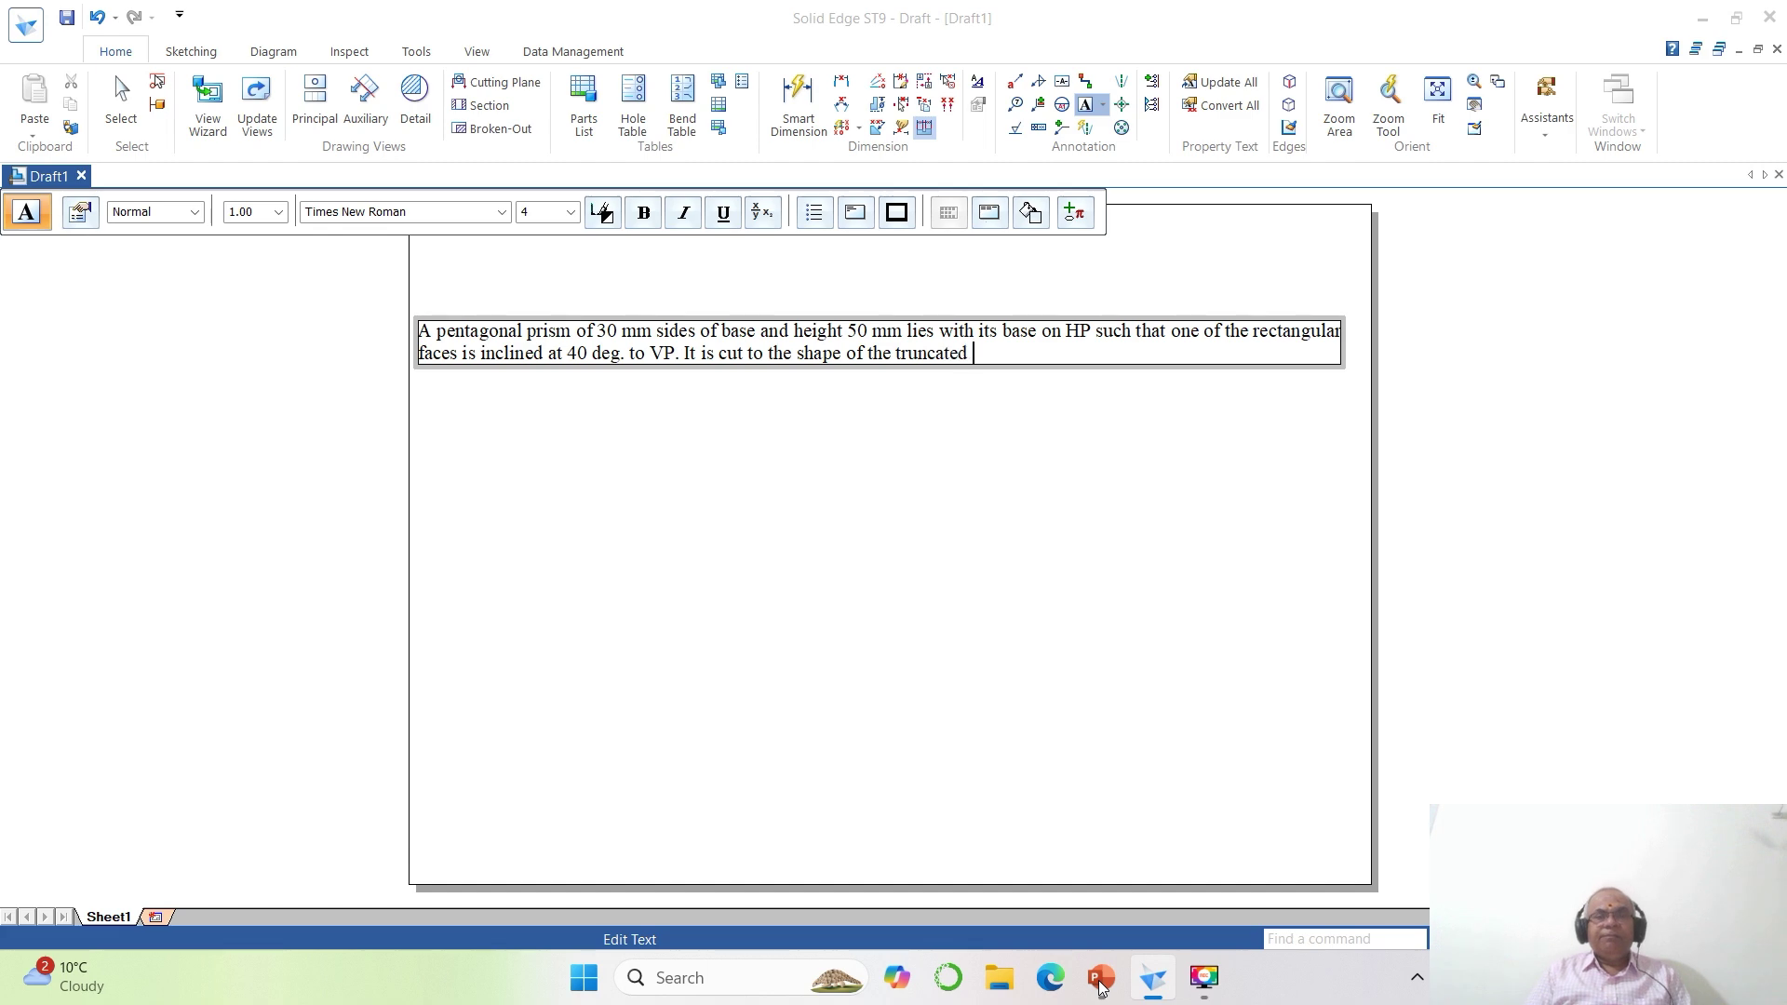
pyautogui.write('prism')
# Refer to the PowerPoint slide and extend the Solid Edge problem statement with "with the truncated surface inclined at".
pyautogui.click(1101, 979)
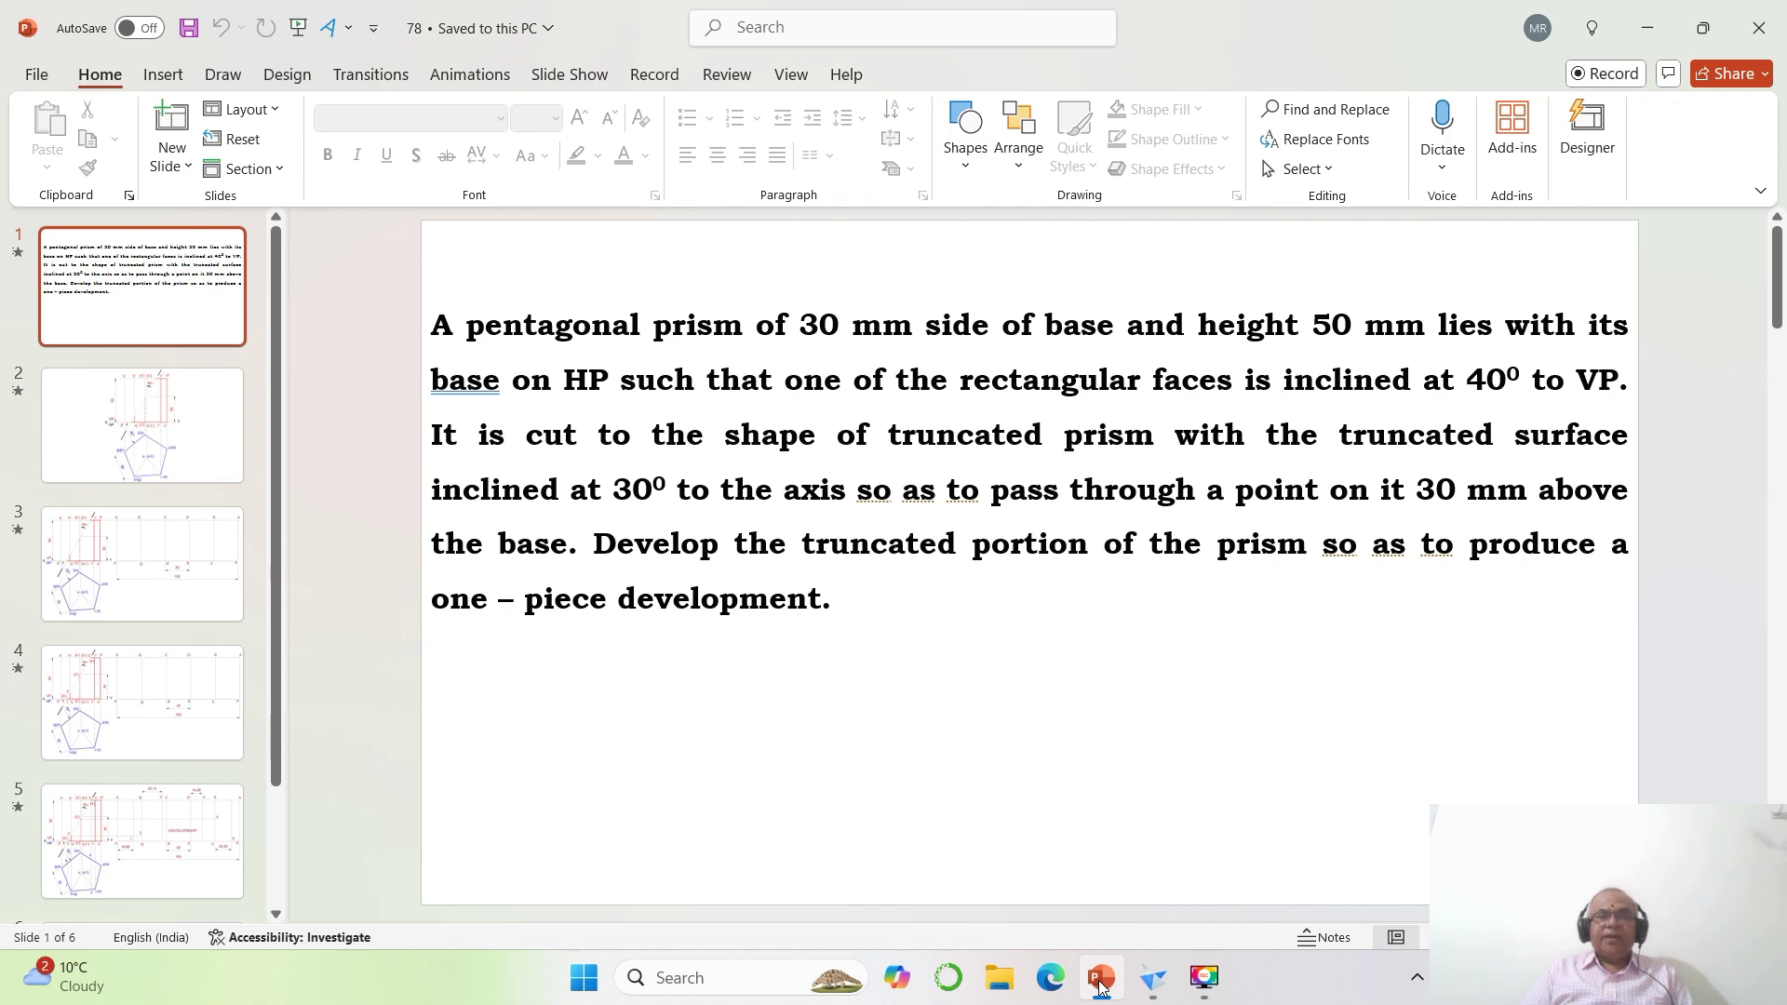
pyautogui.click(1101, 985)
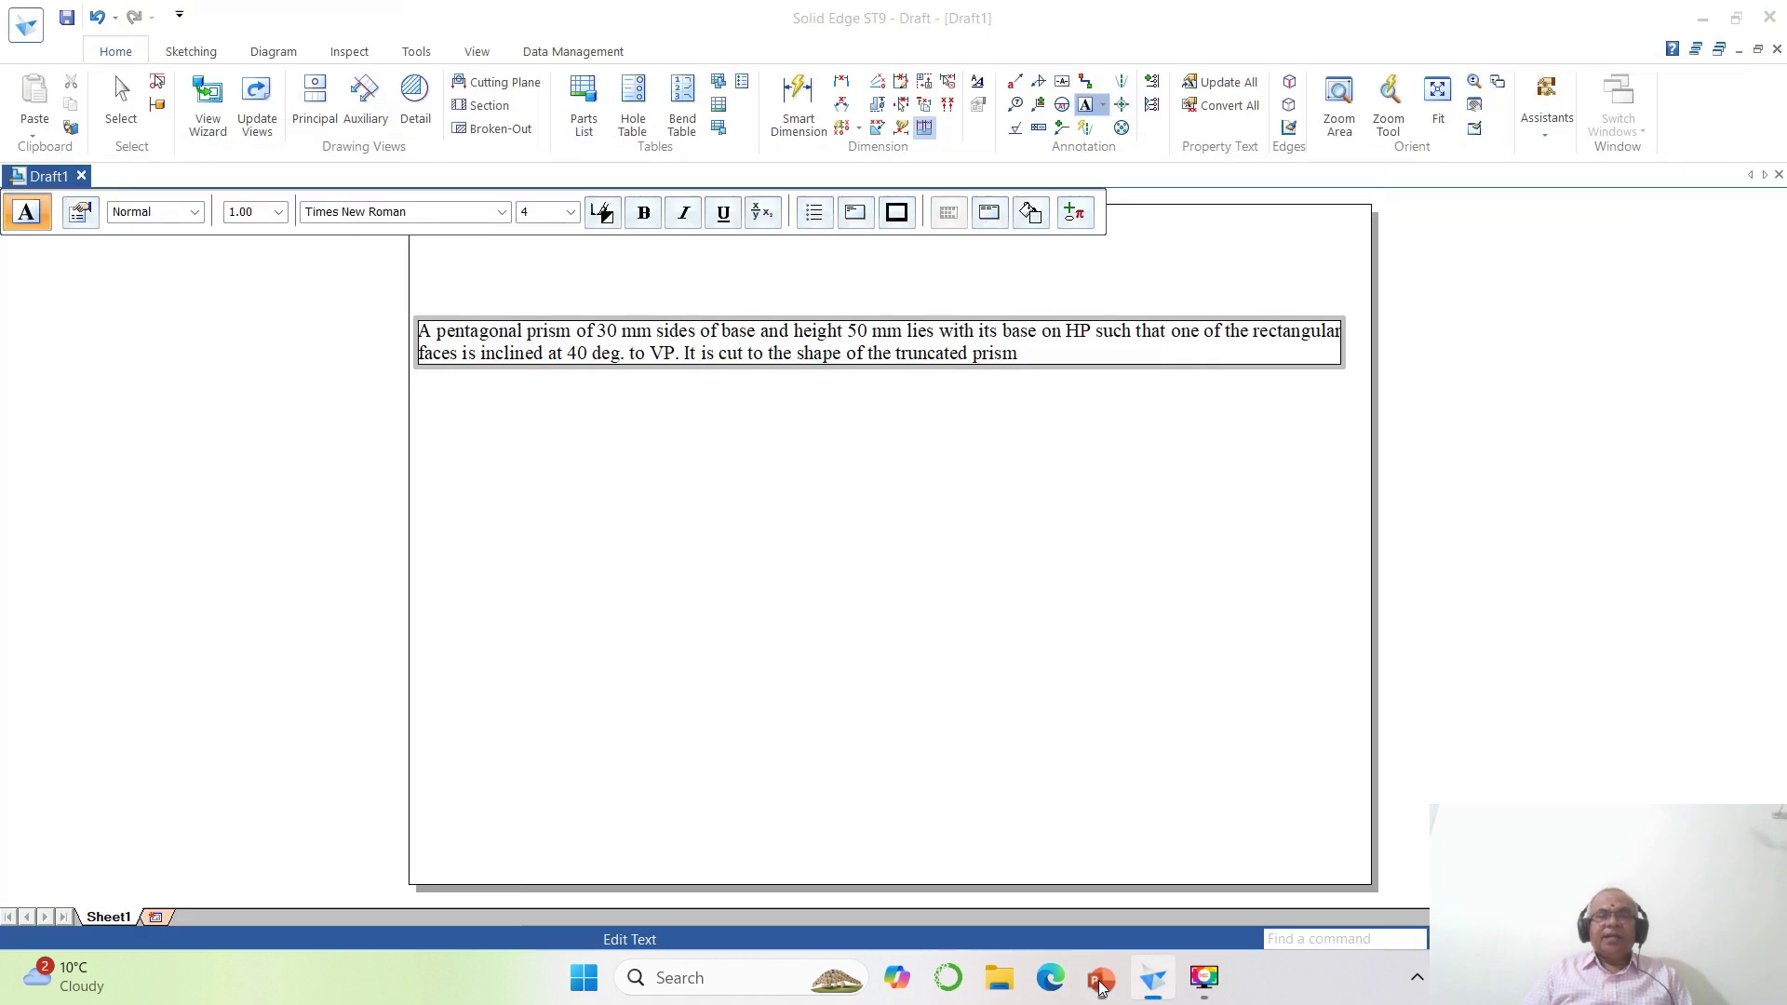
pyautogui.write('with the tr')
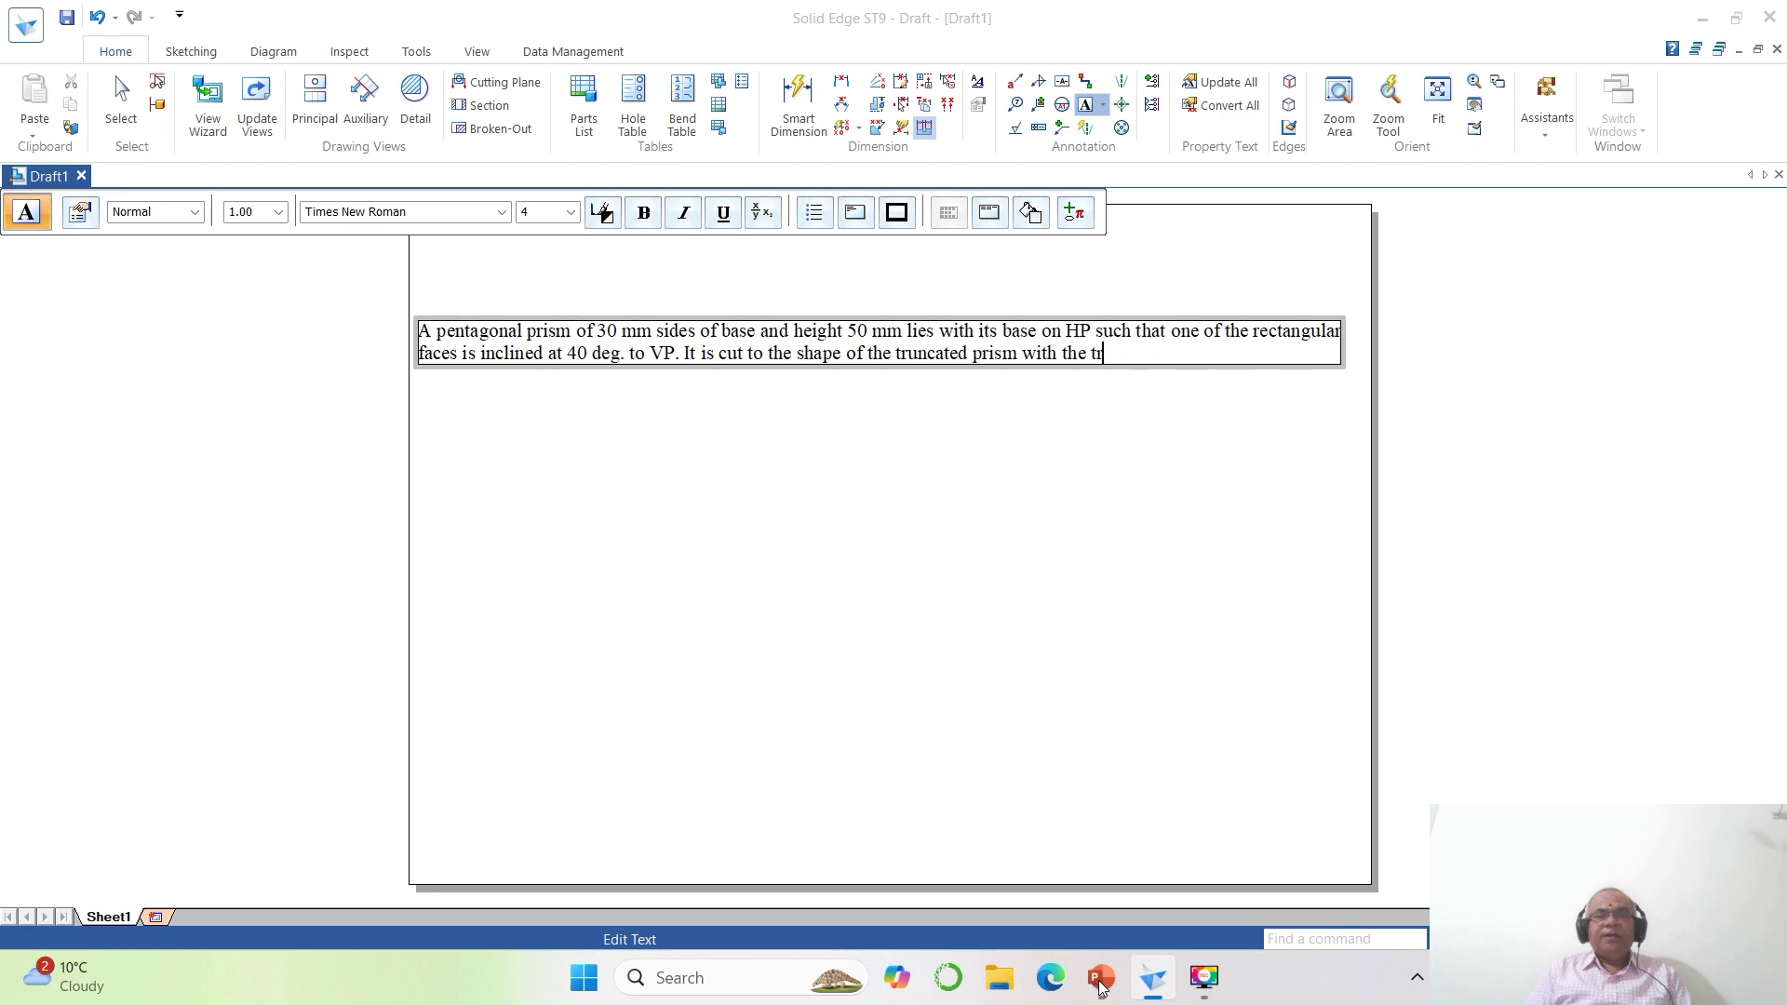
pyautogui.write('uncated surface')
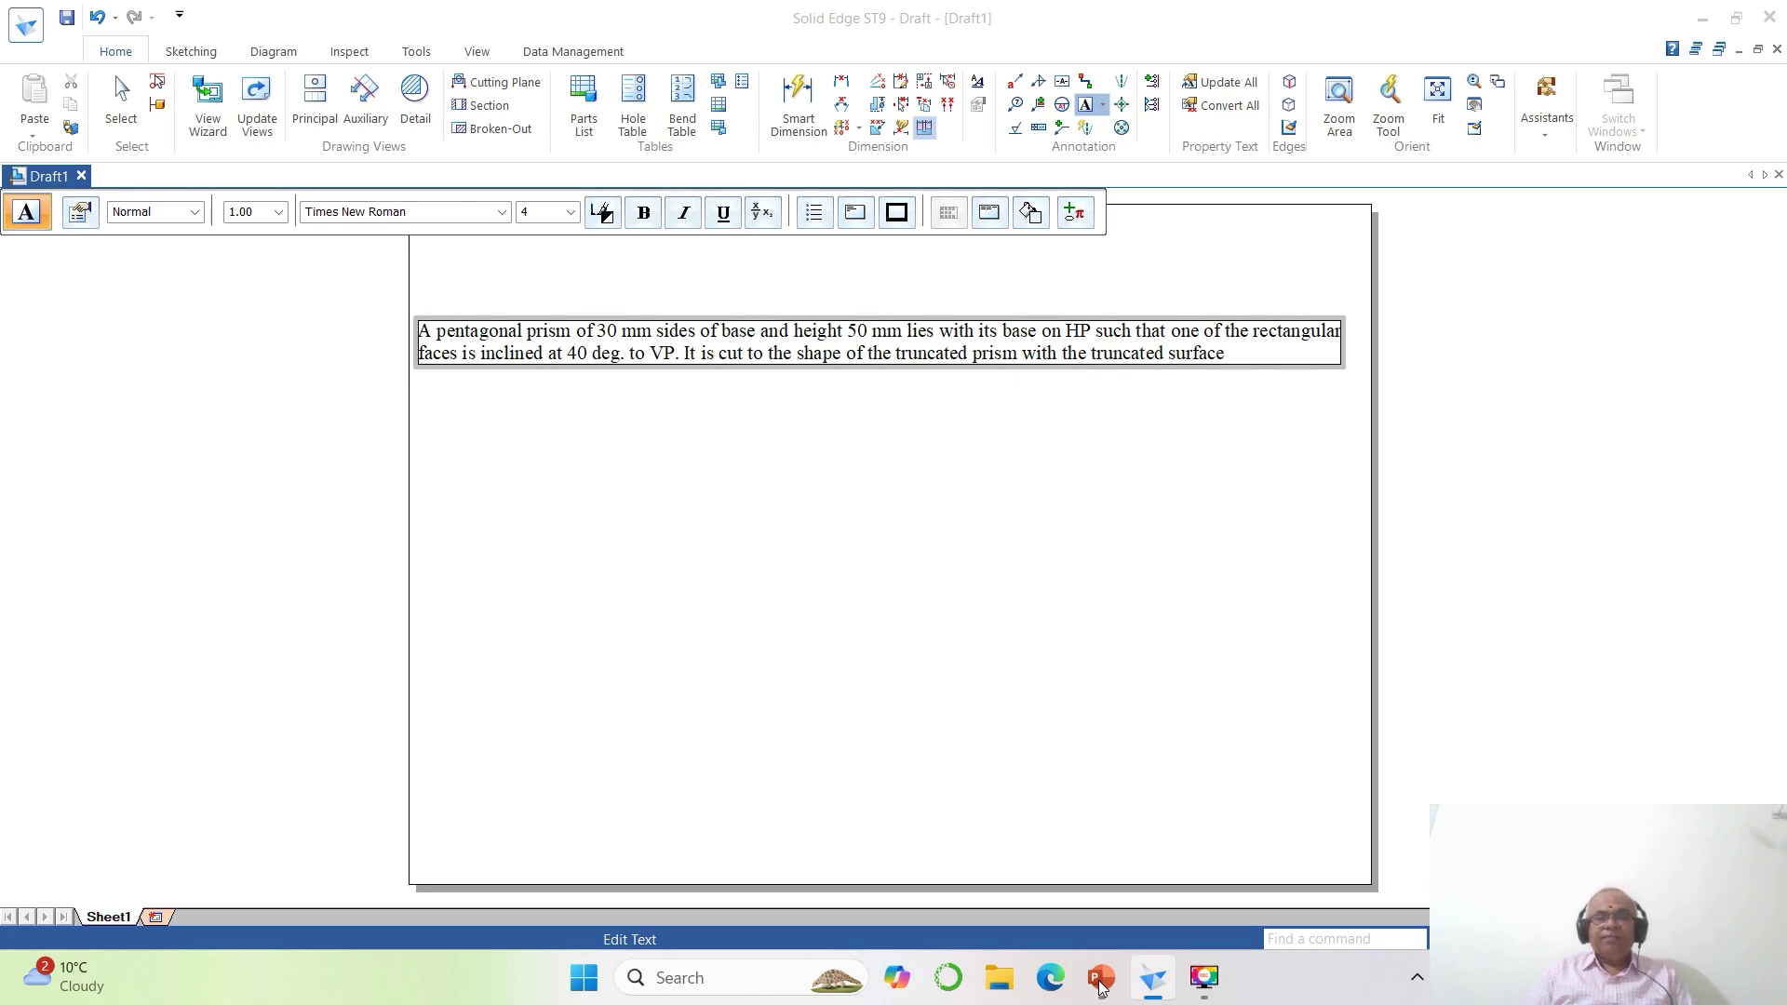
pyautogui.click(1101, 985)
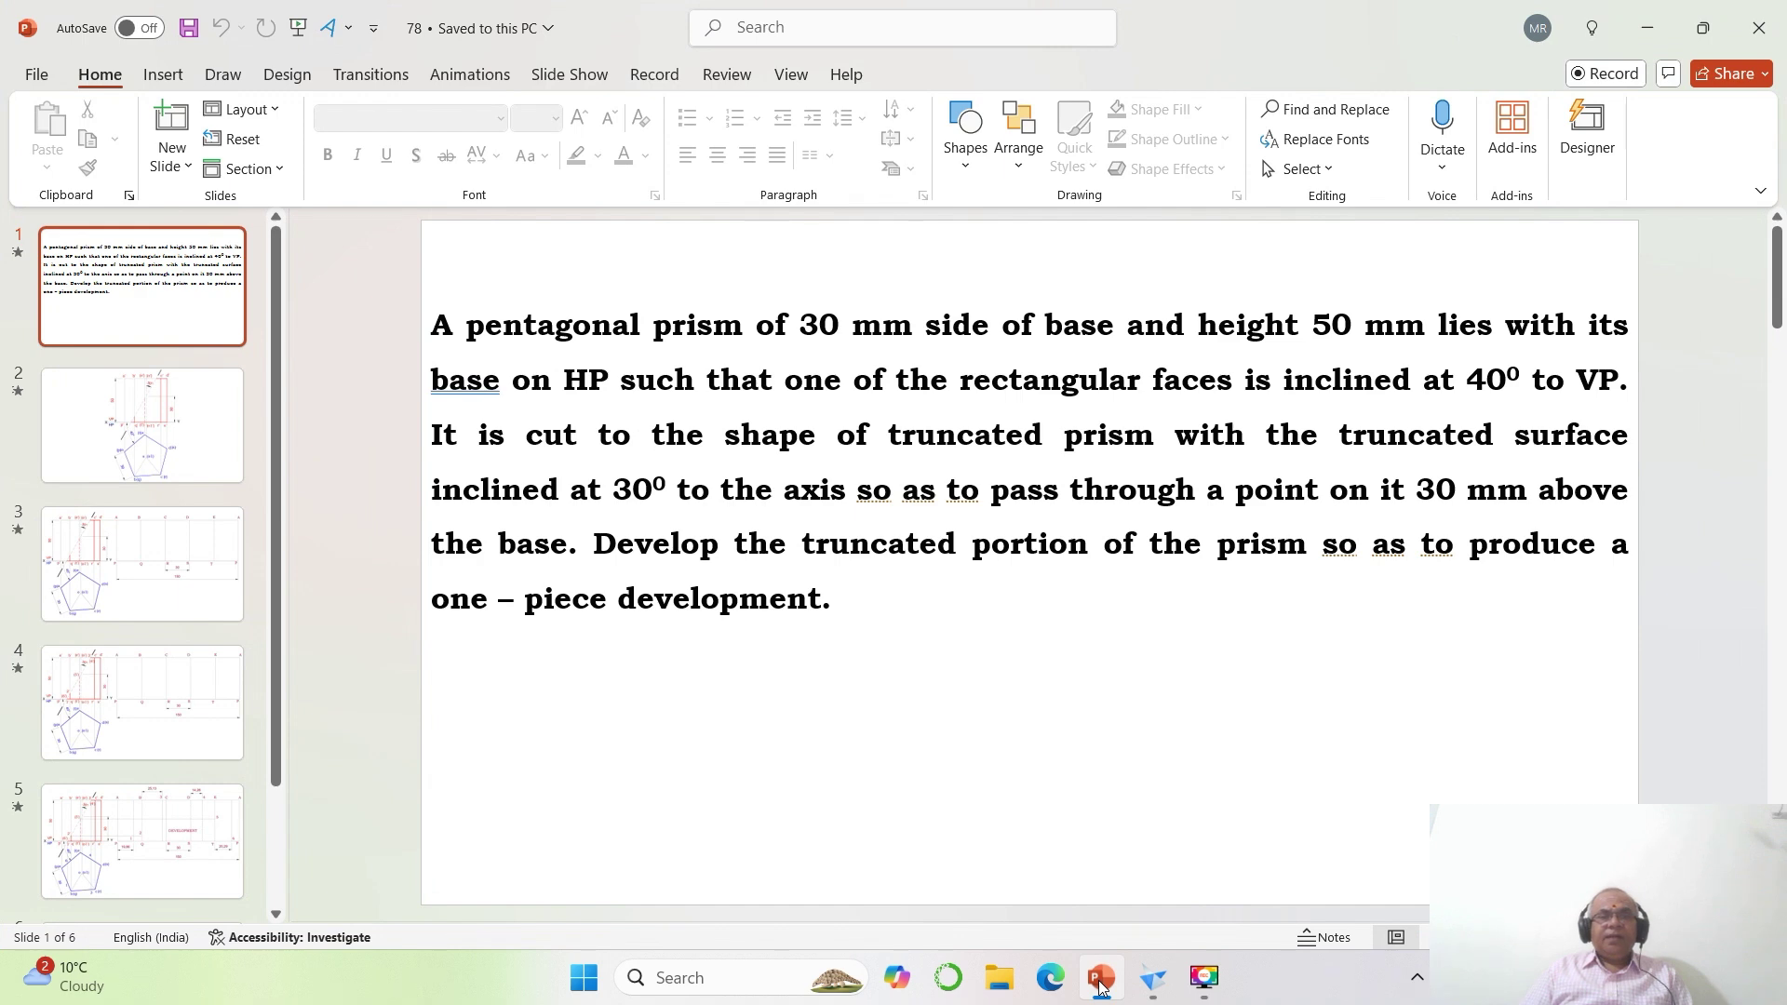
pyautogui.click(1099, 984)
pyautogui.write('incli')
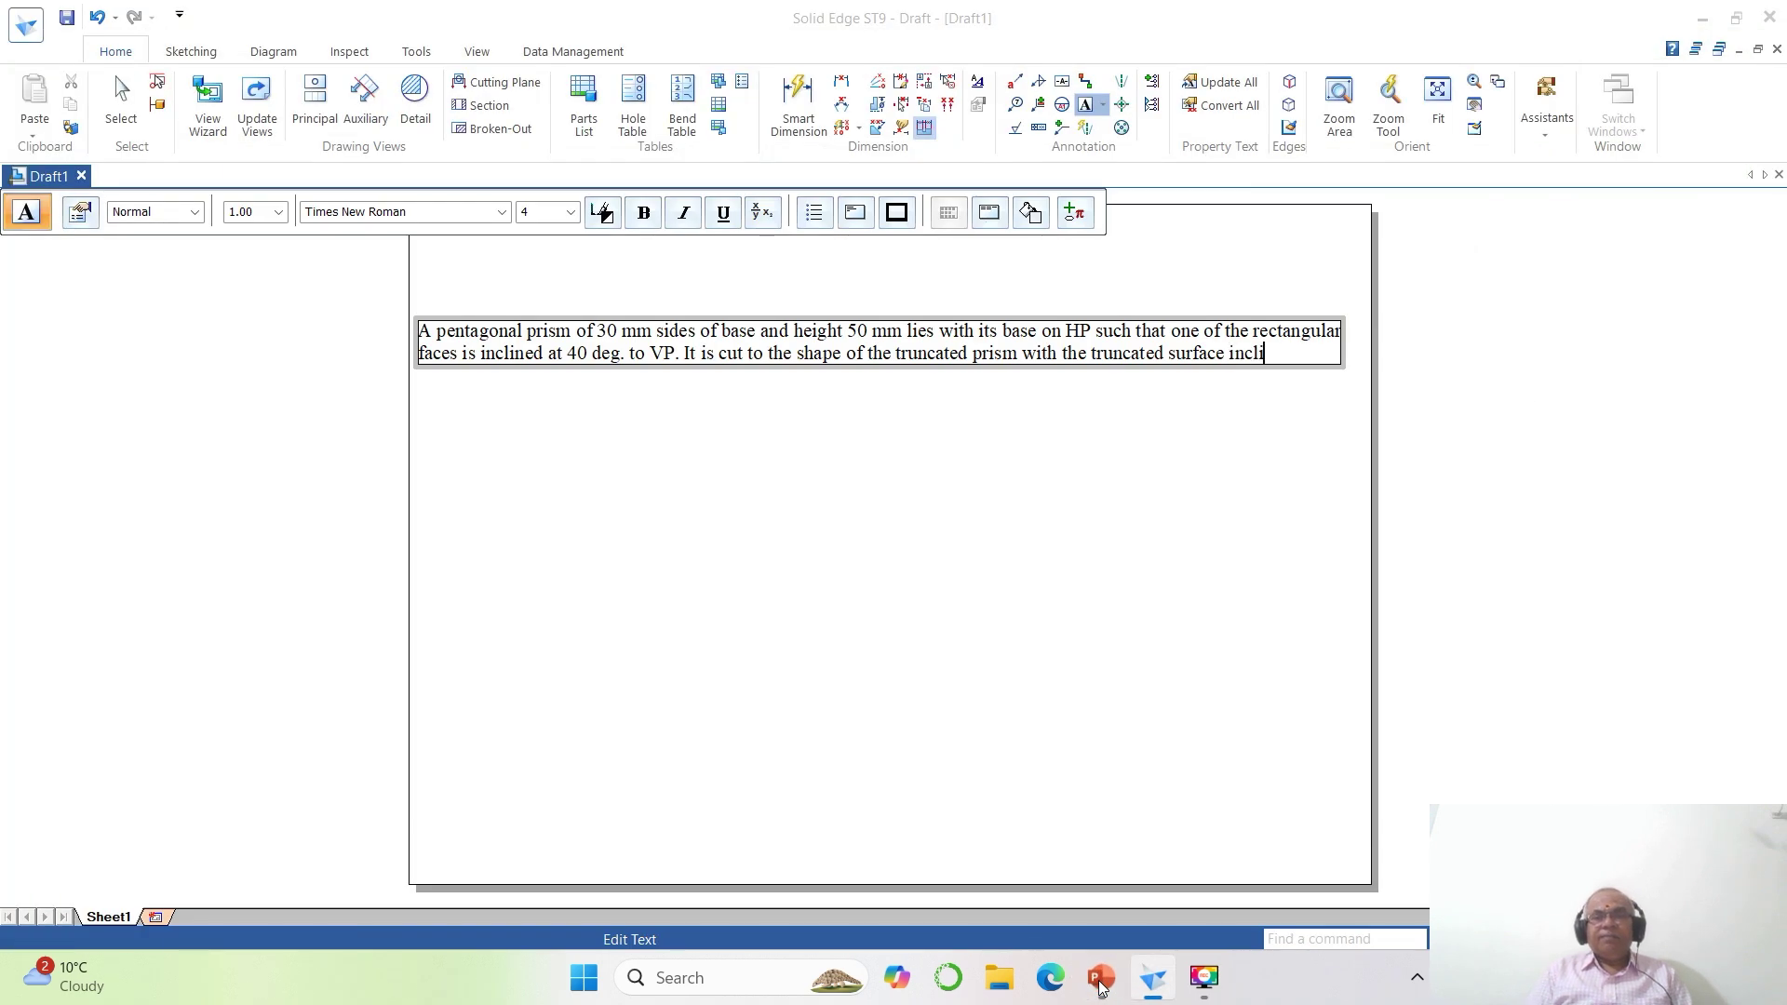
pyautogui.write('ned at')
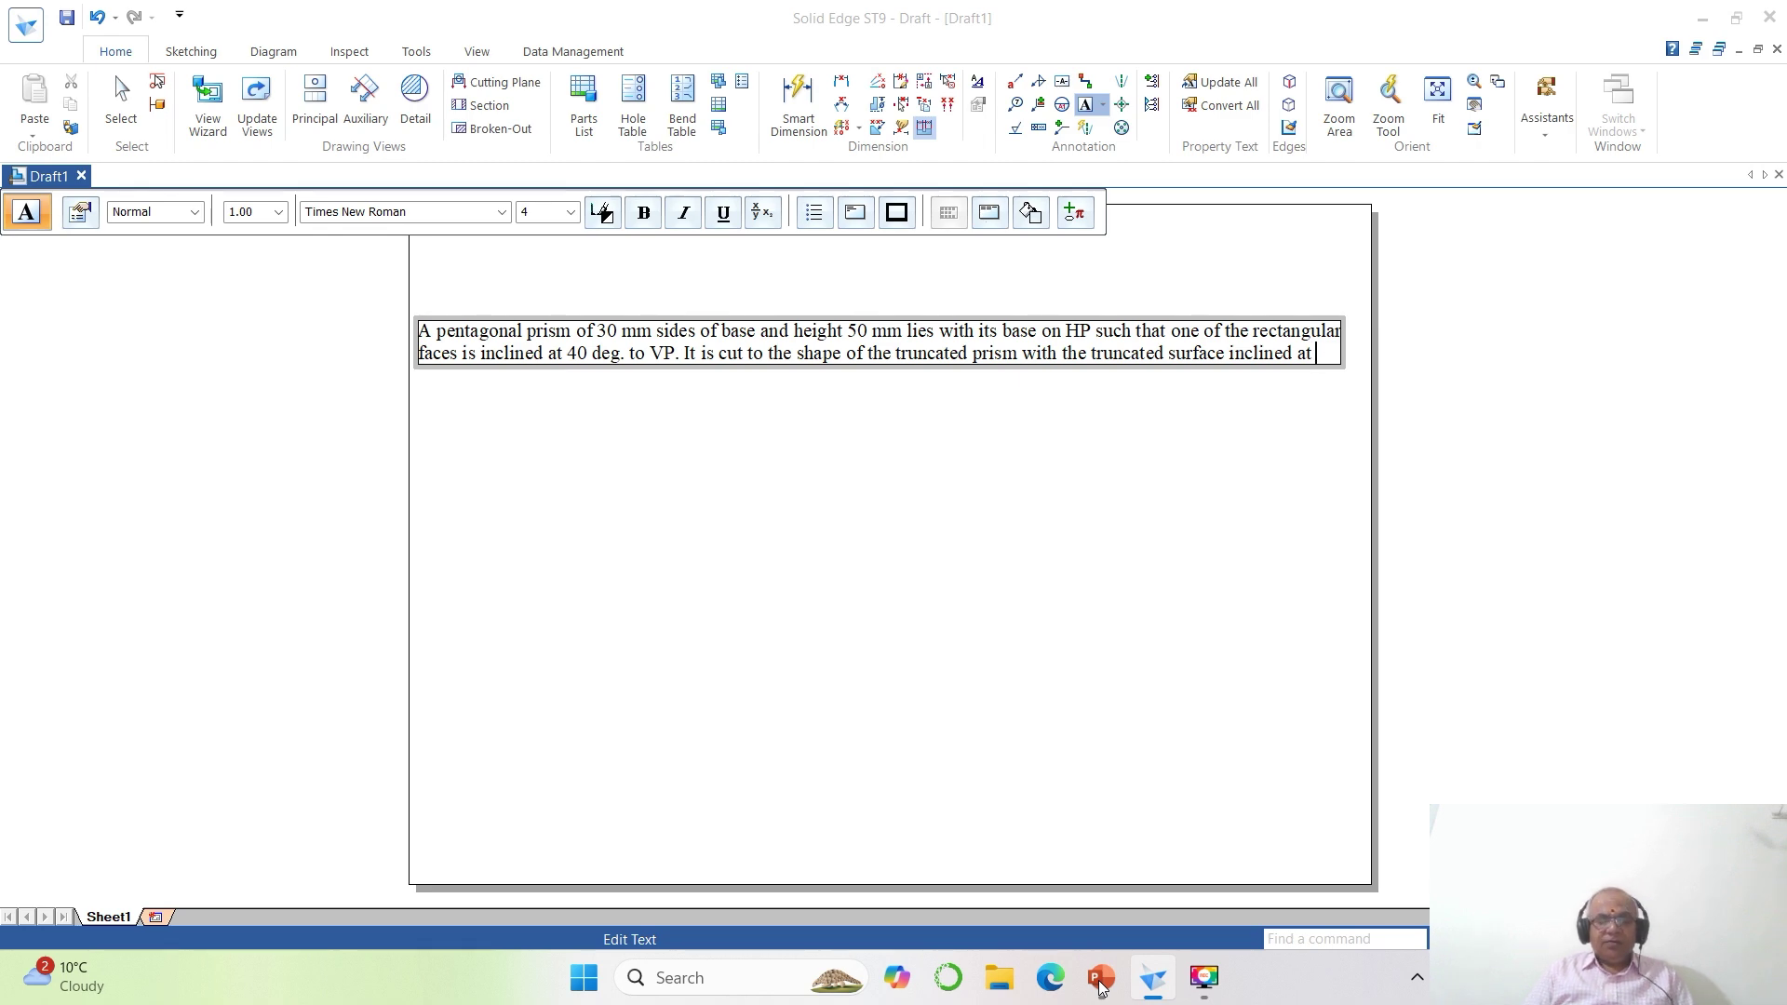
# Consult the PowerPoint slide, add "30 deg." to the Solid Edge problem statement and continue on a new line with "to the axis".
pyautogui.click(1101, 985)
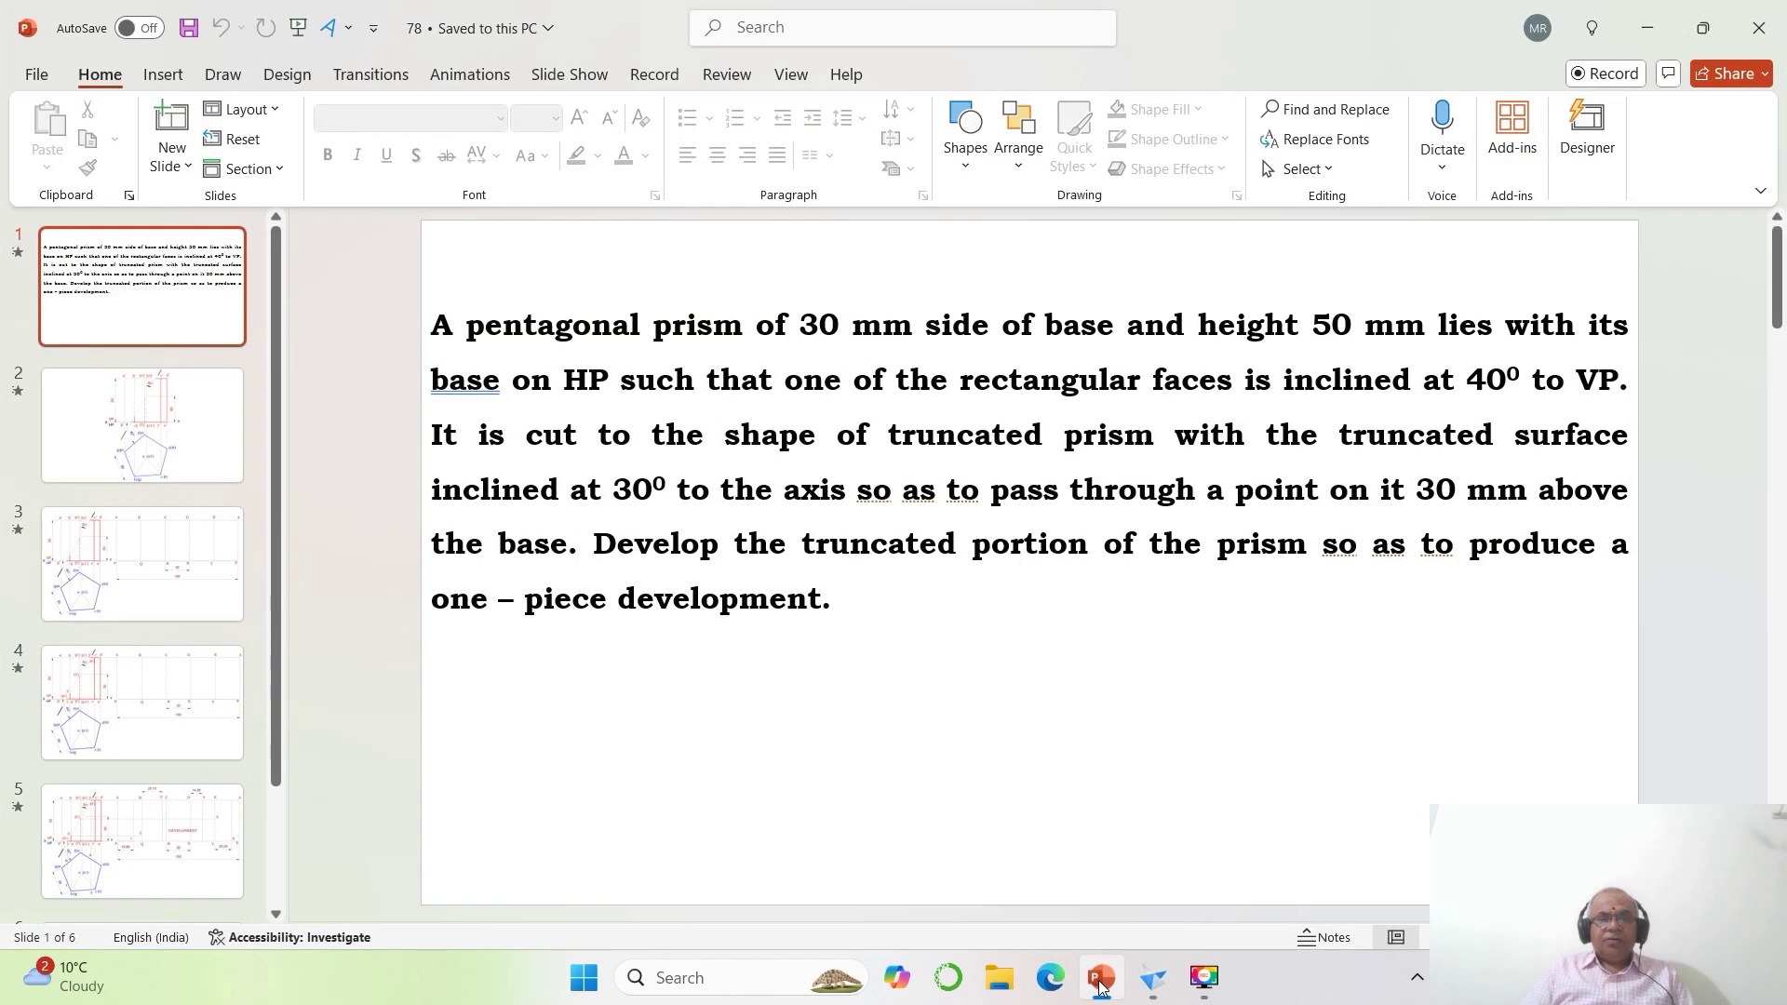
pyautogui.click(1101, 984)
pyautogui.write('at 30 d')
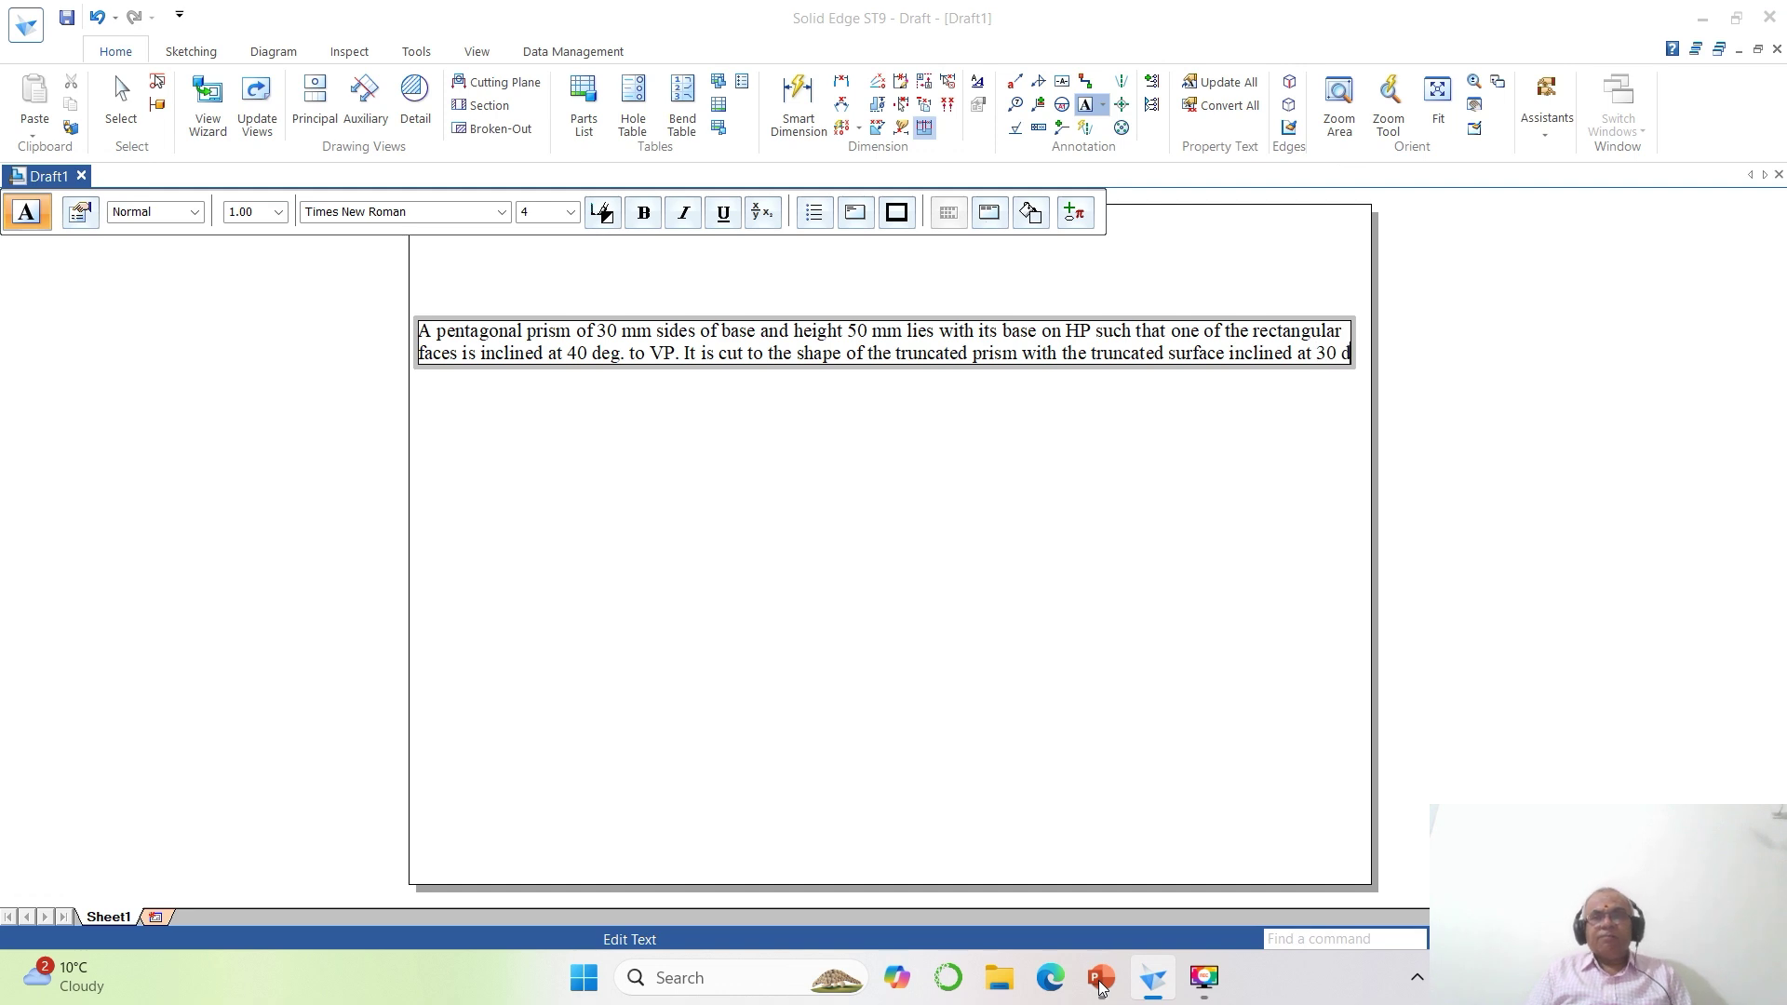
pyautogui.write('eg.')
pyautogui.press('Return')
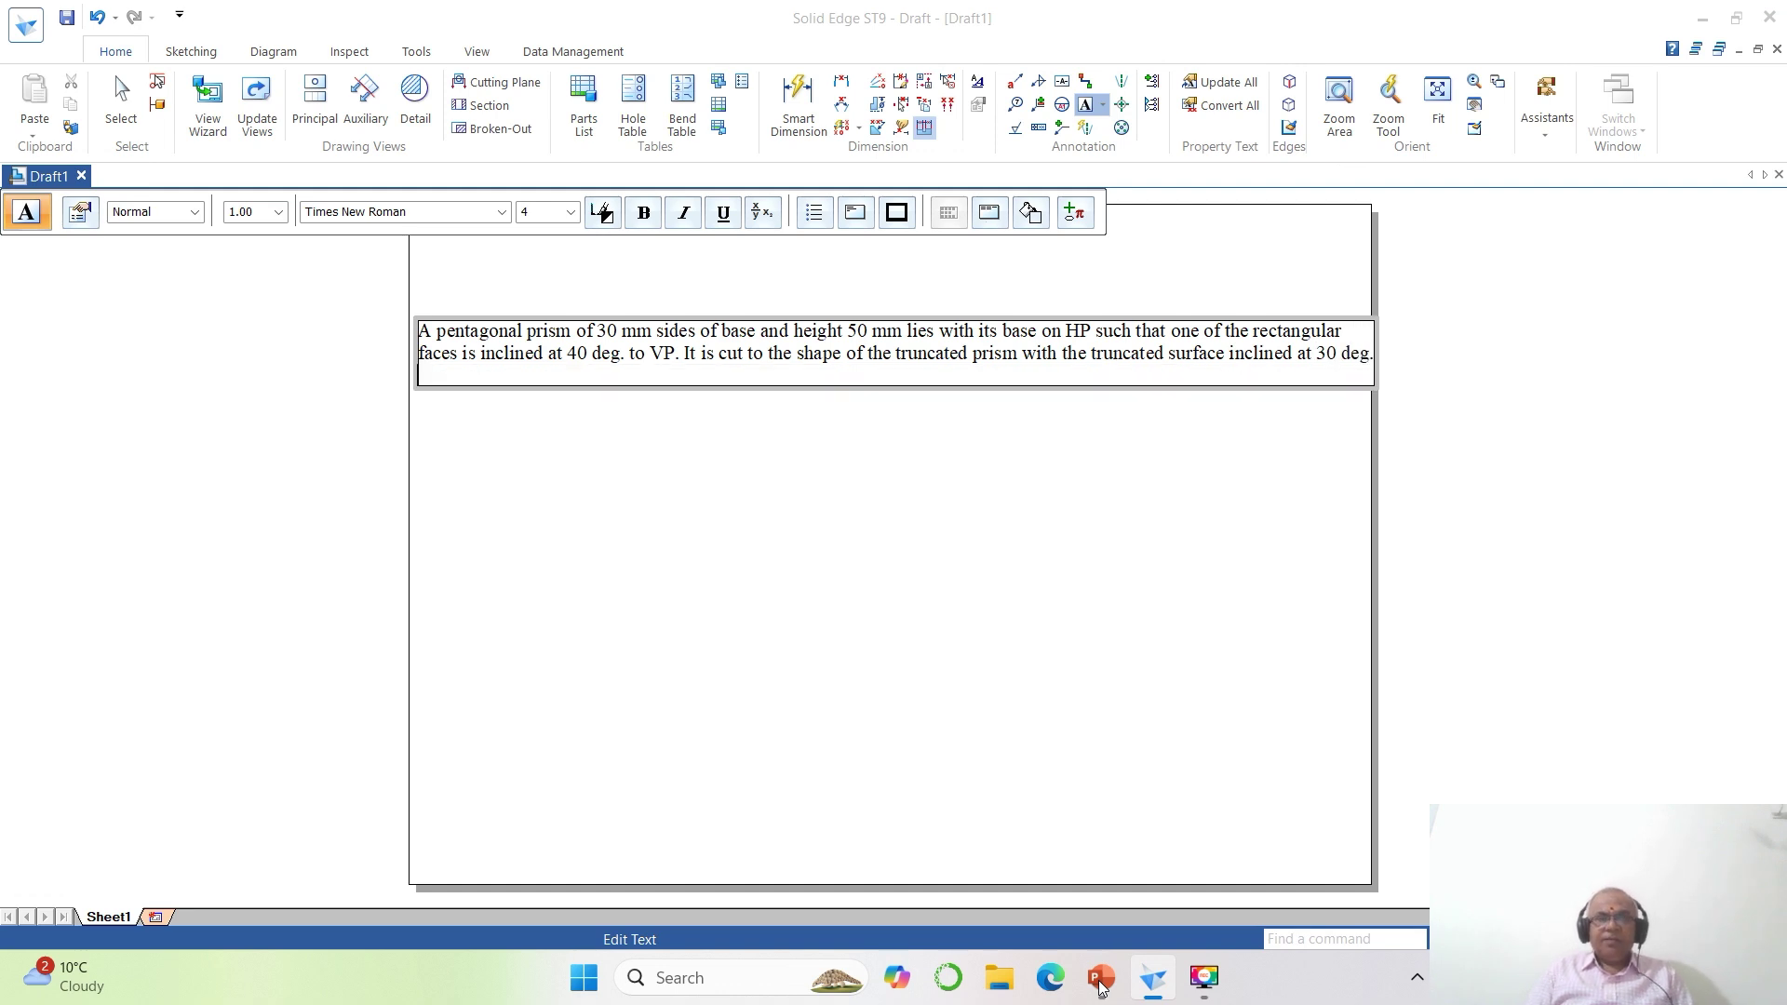
pyautogui.write('to the axis')
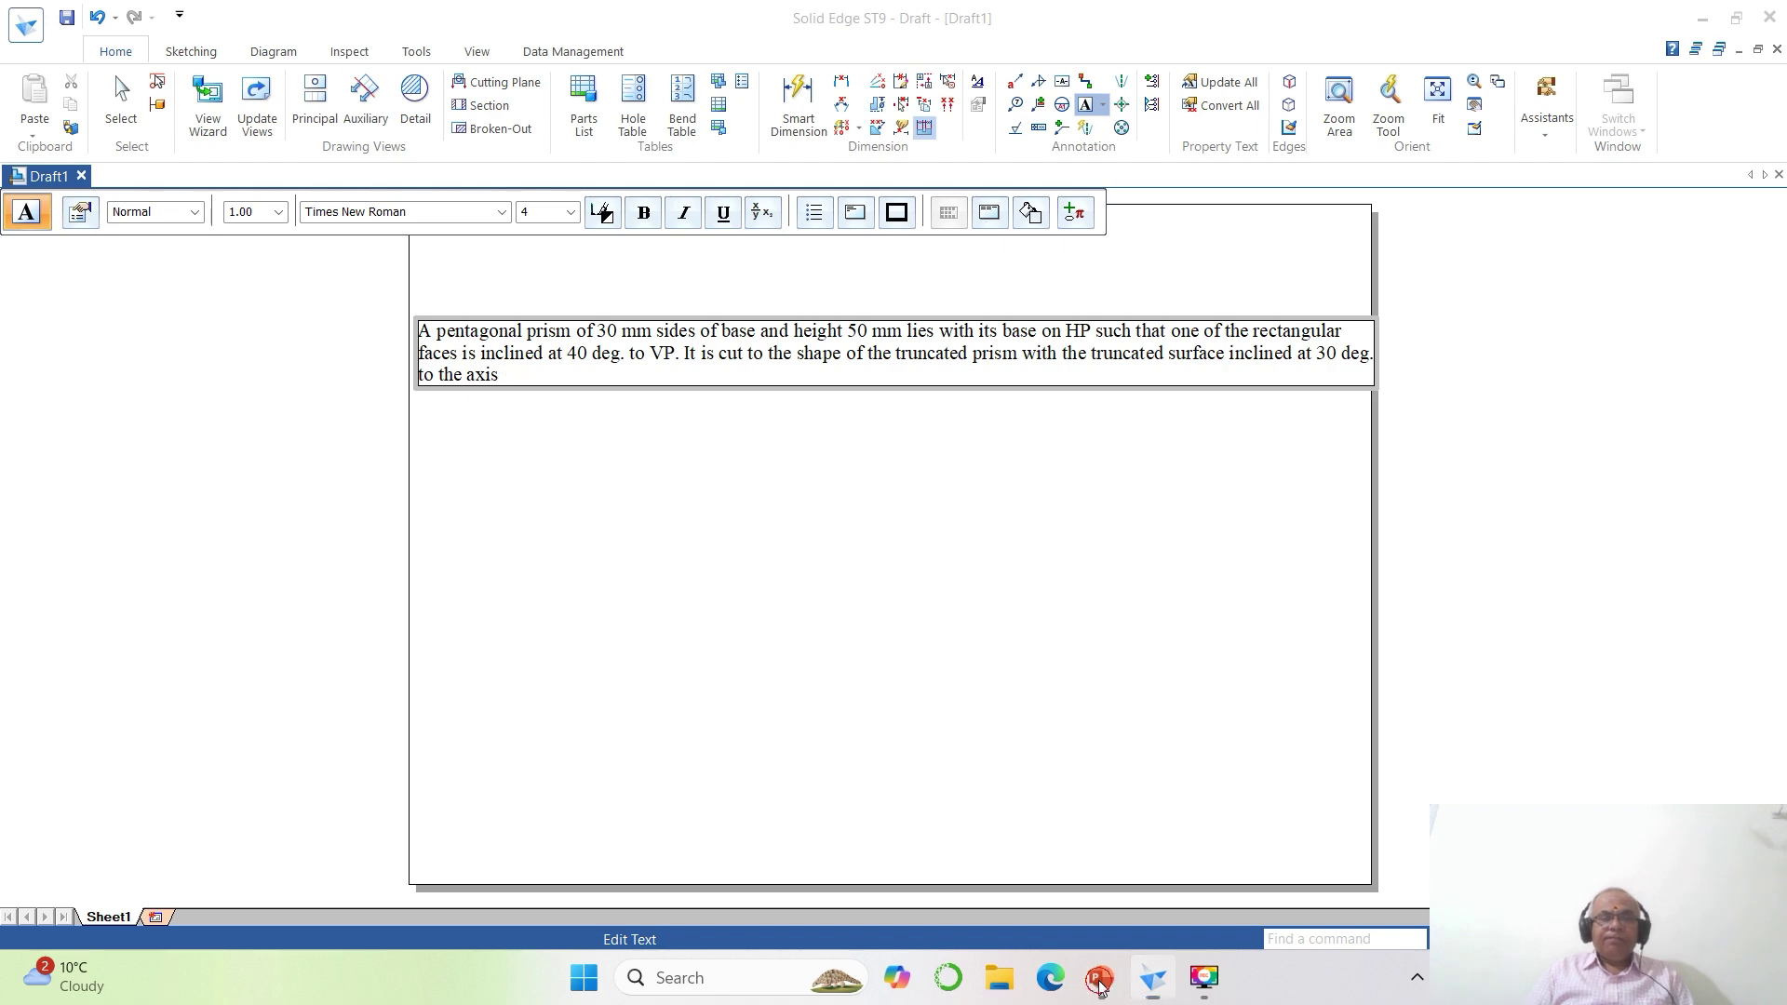
# Check the PowerPoint slide and continue the Solid Edge problem statement with "so as to pass through a point on it".
pyautogui.click(1099, 977)
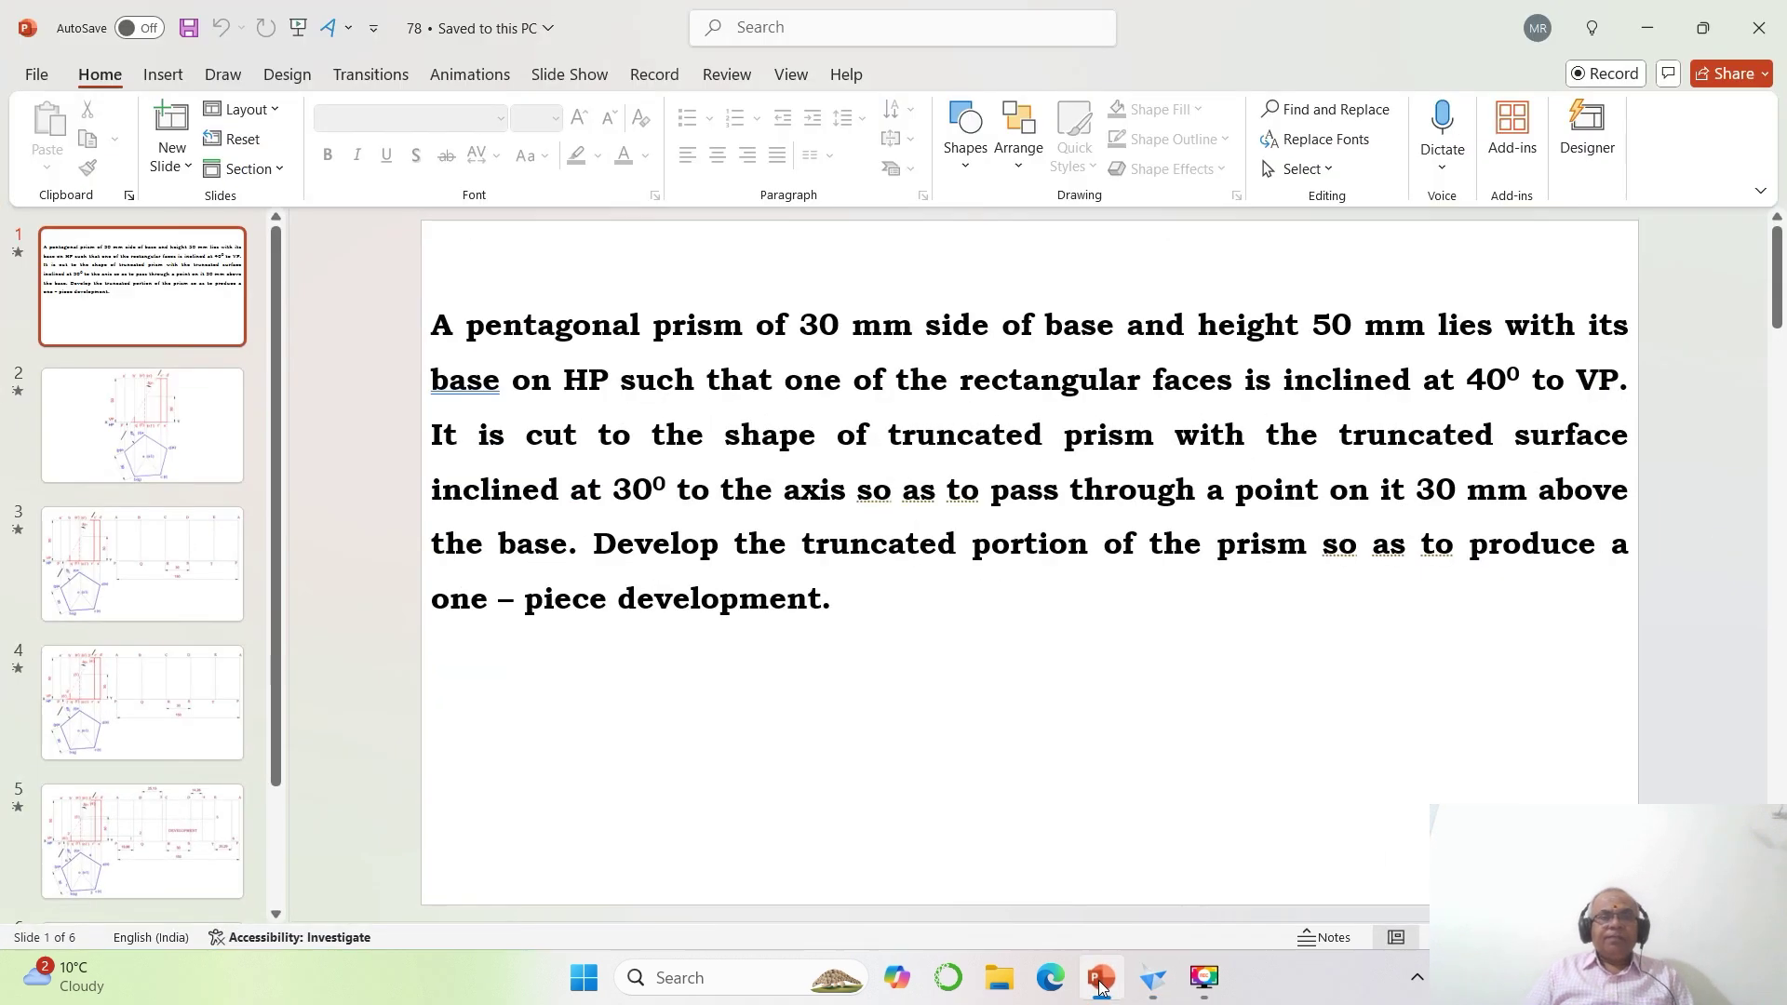
pyautogui.click(1099, 978)
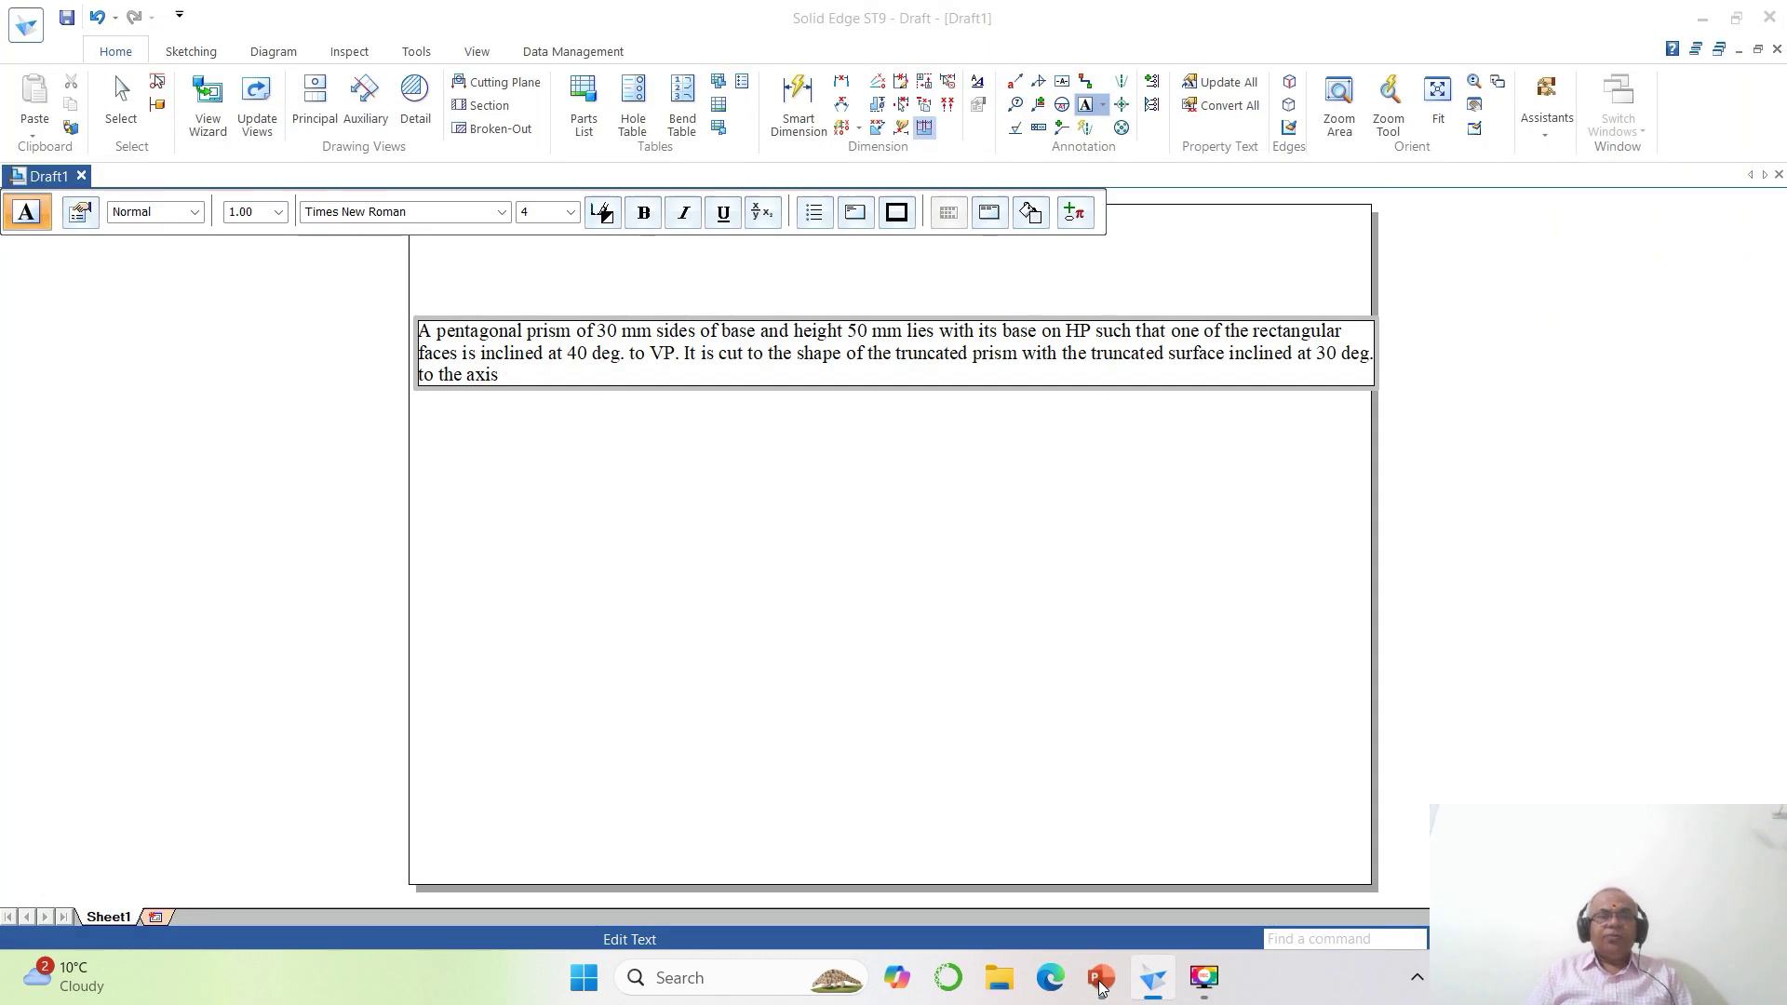
pyautogui.write('xis so as to pa')
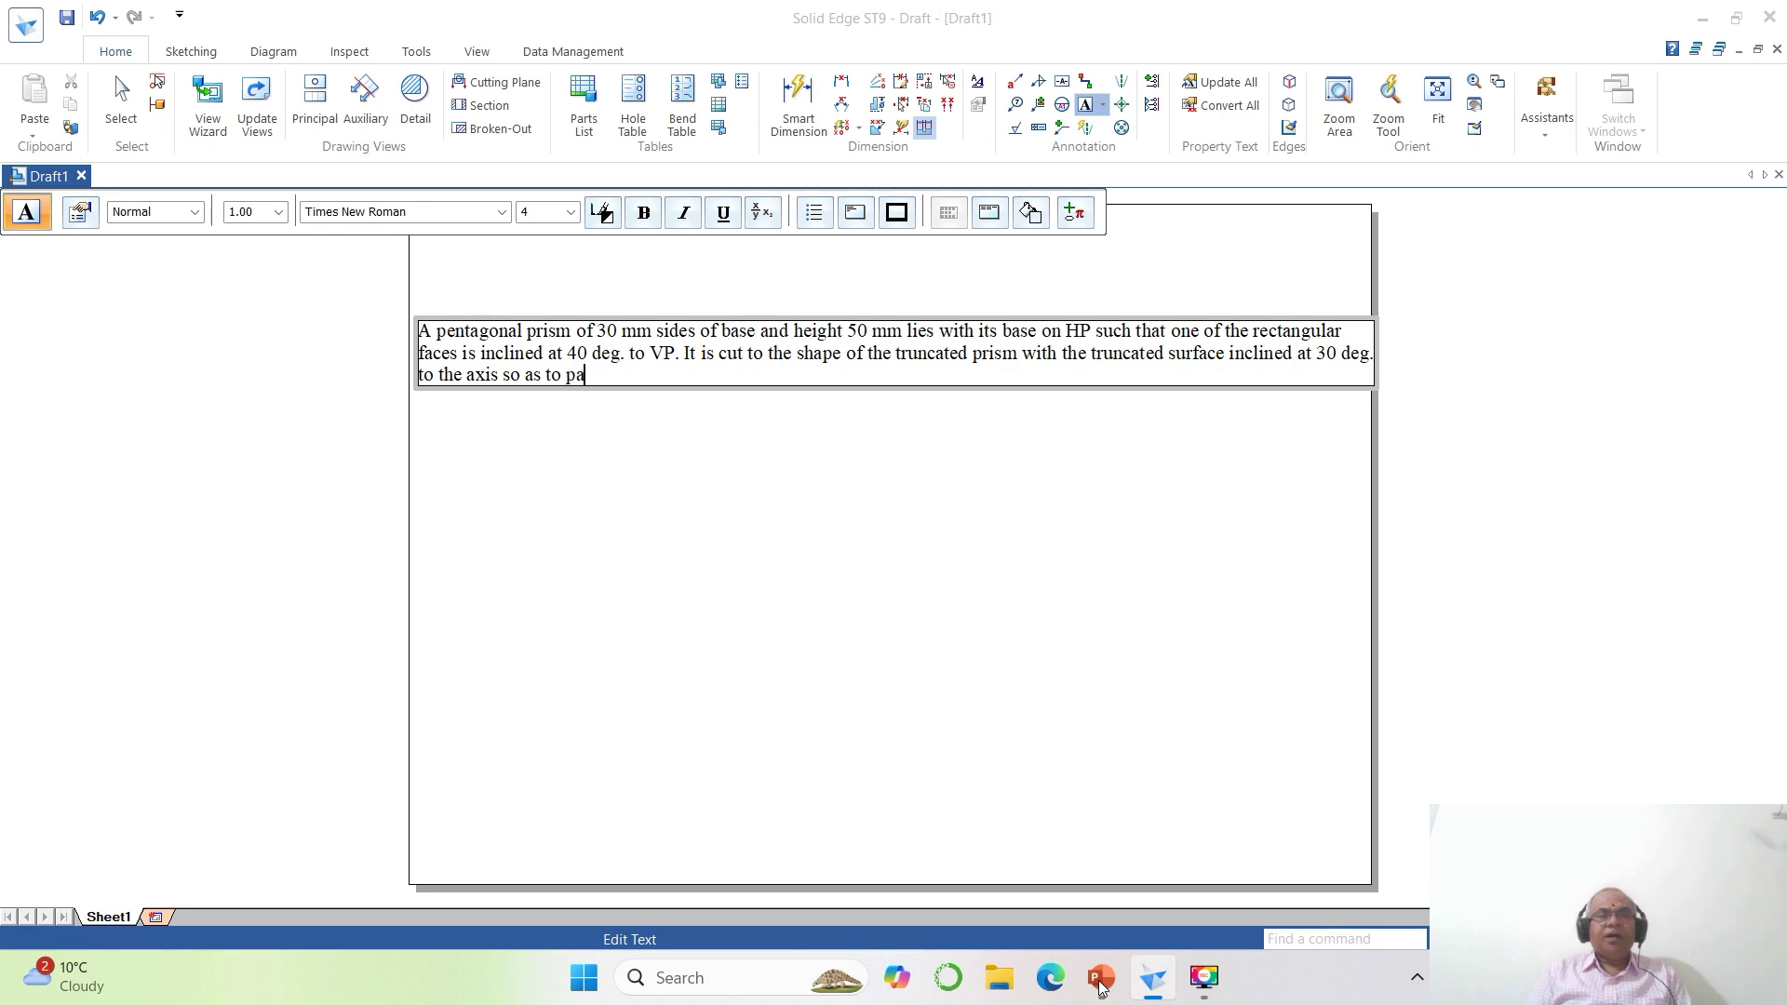
pyautogui.write('ss through')
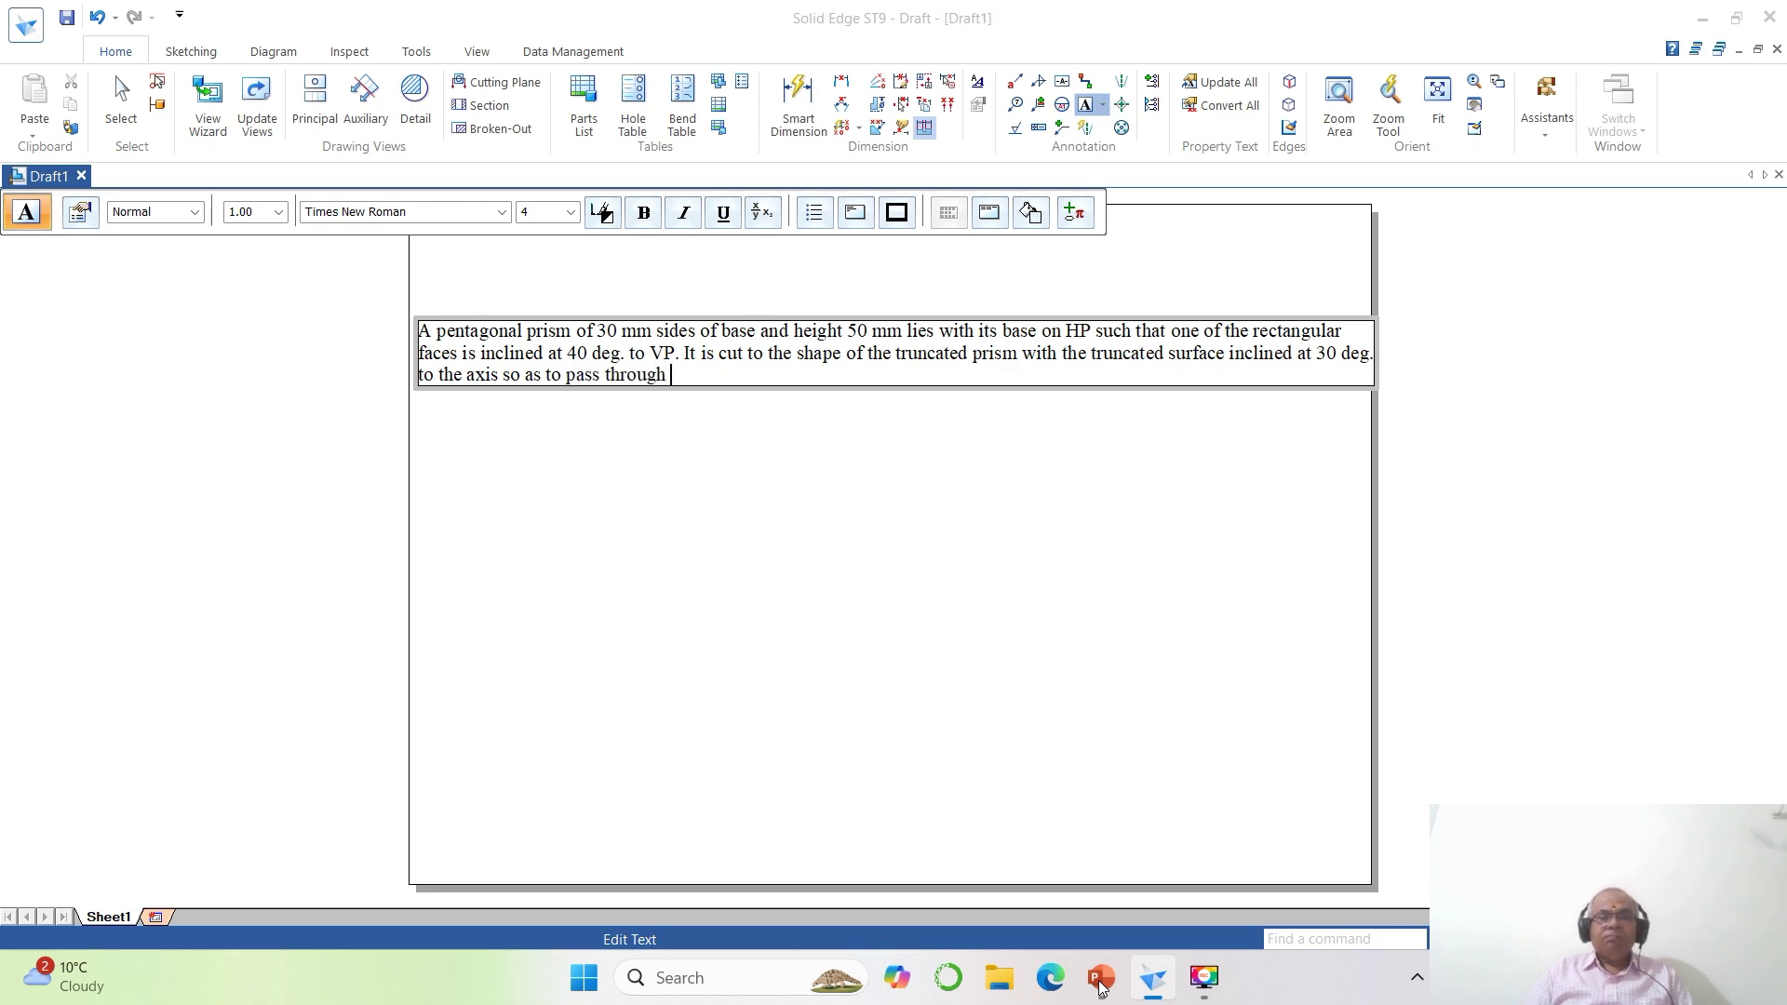
pyautogui.click(1099, 979)
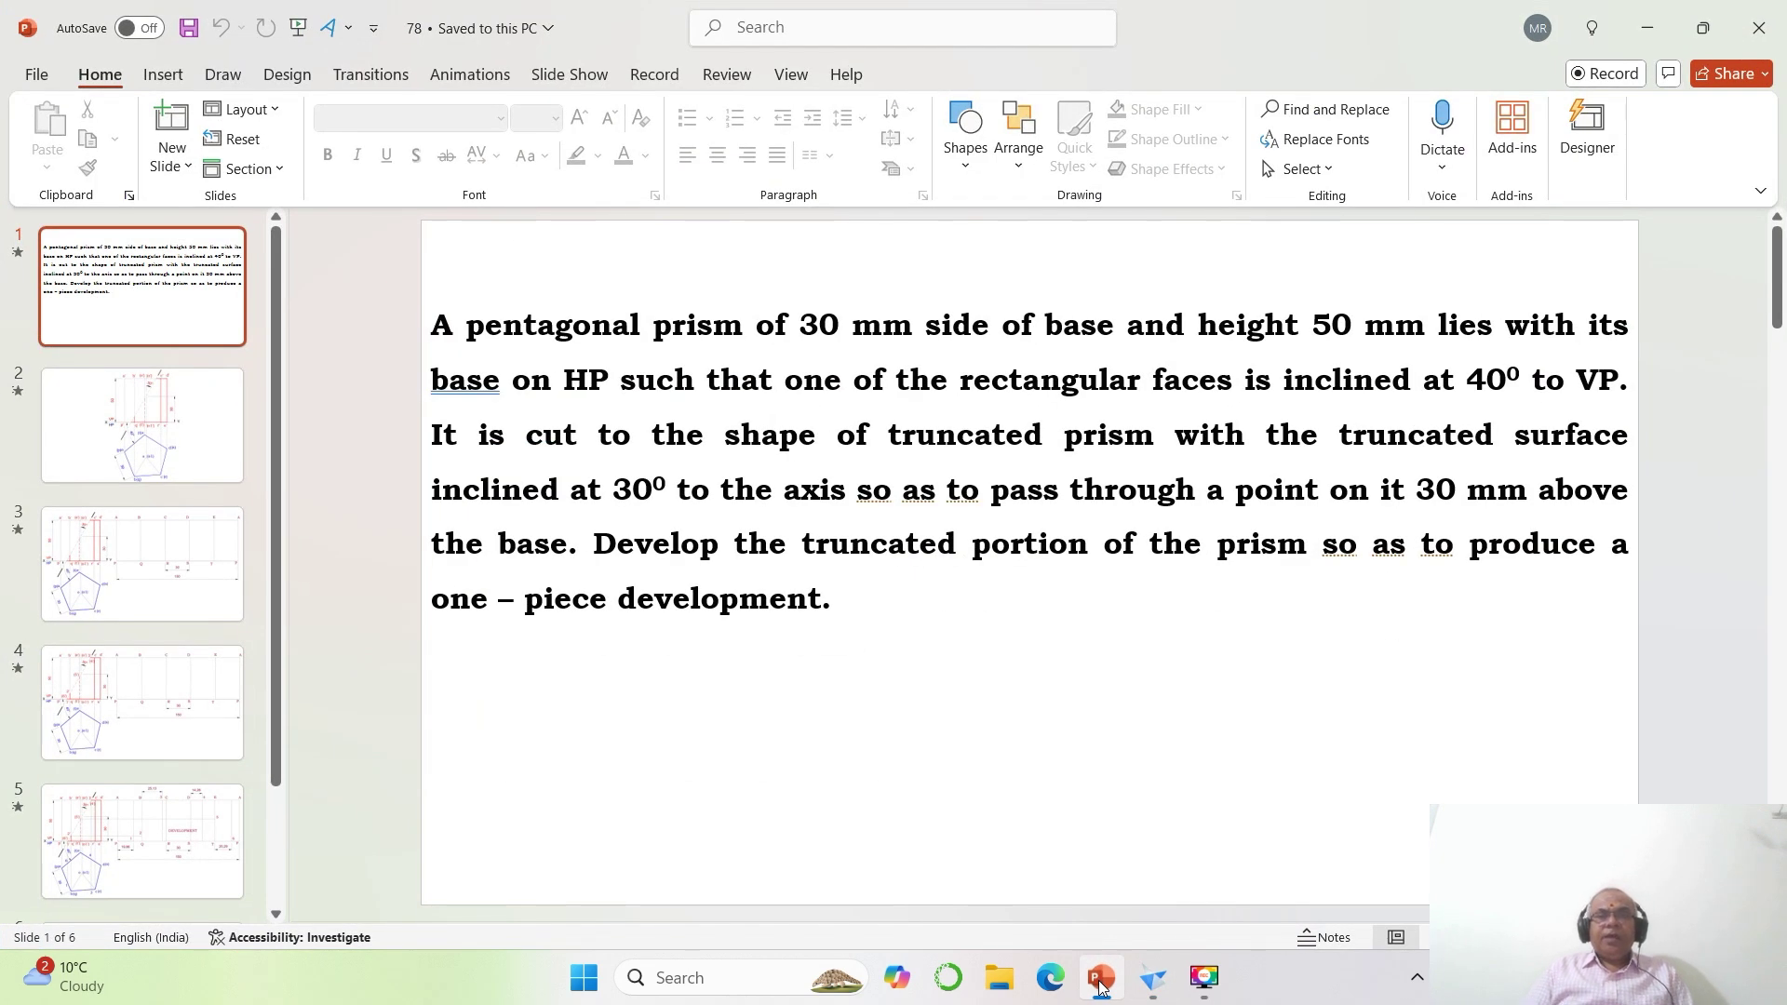
pyautogui.click(1099, 979)
pyautogui.write('a point on it')
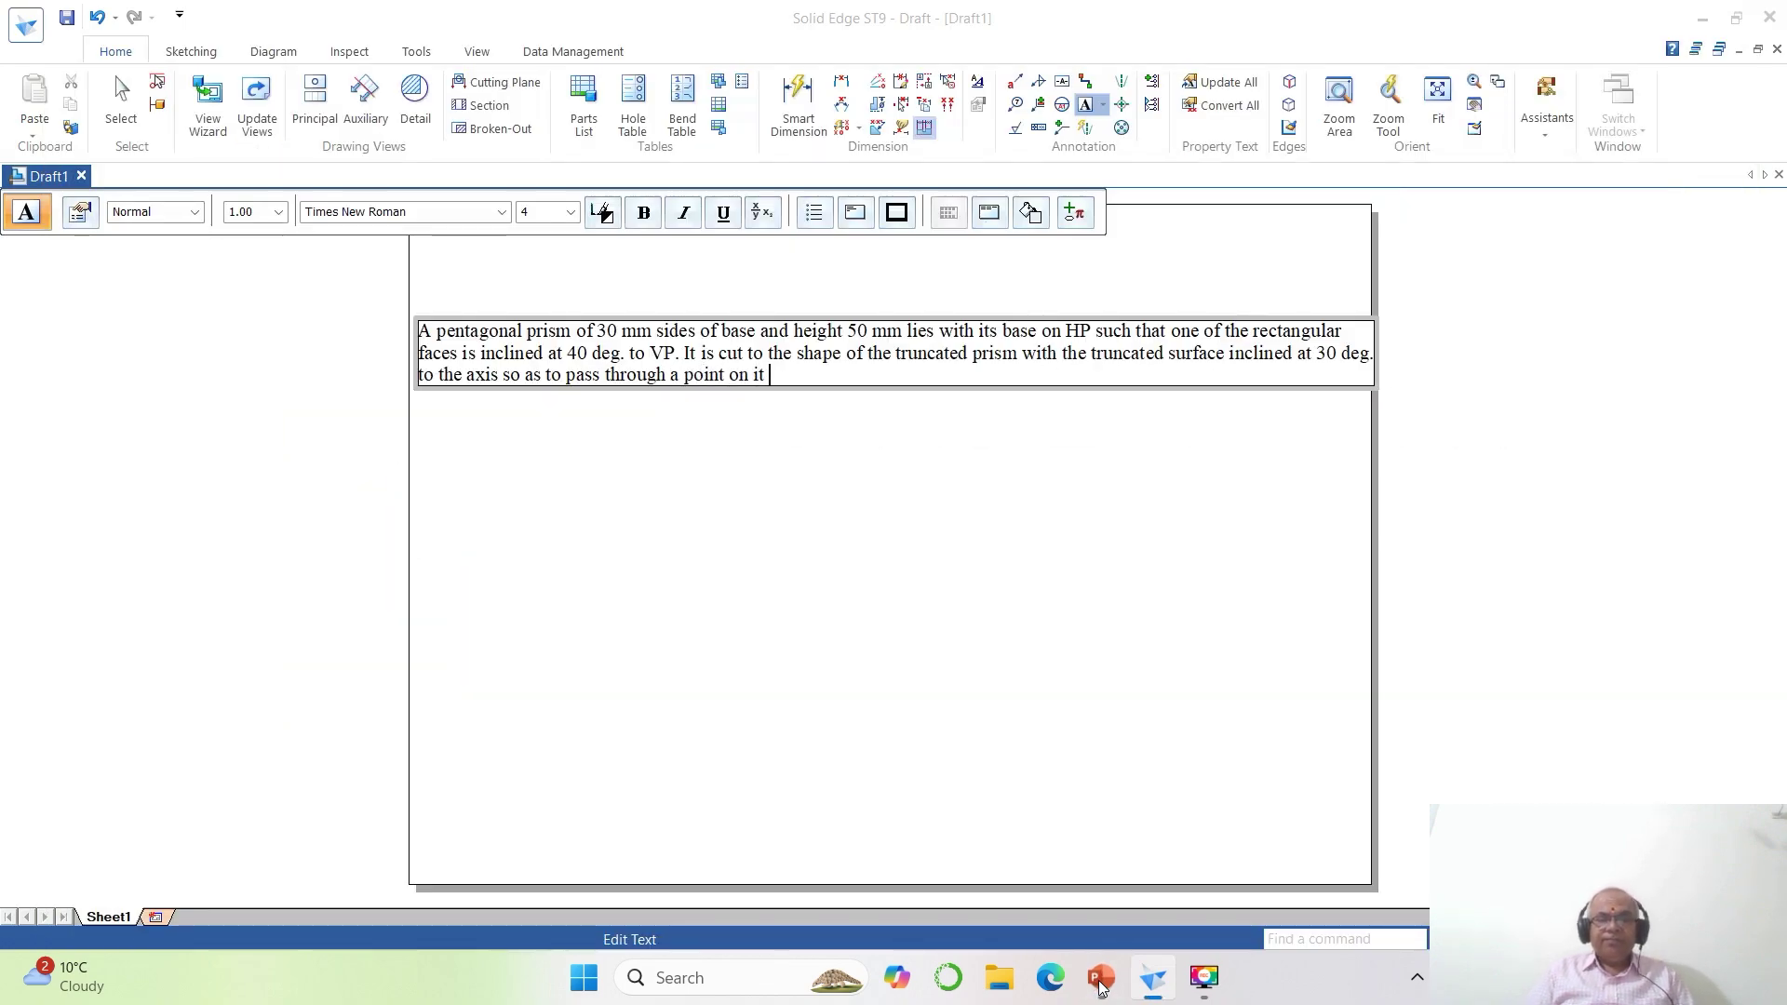
# Consult the PowerPoint slide and extend the Solid Edge problem statement with "30 mm above the base.".
pyautogui.click(1099, 982)
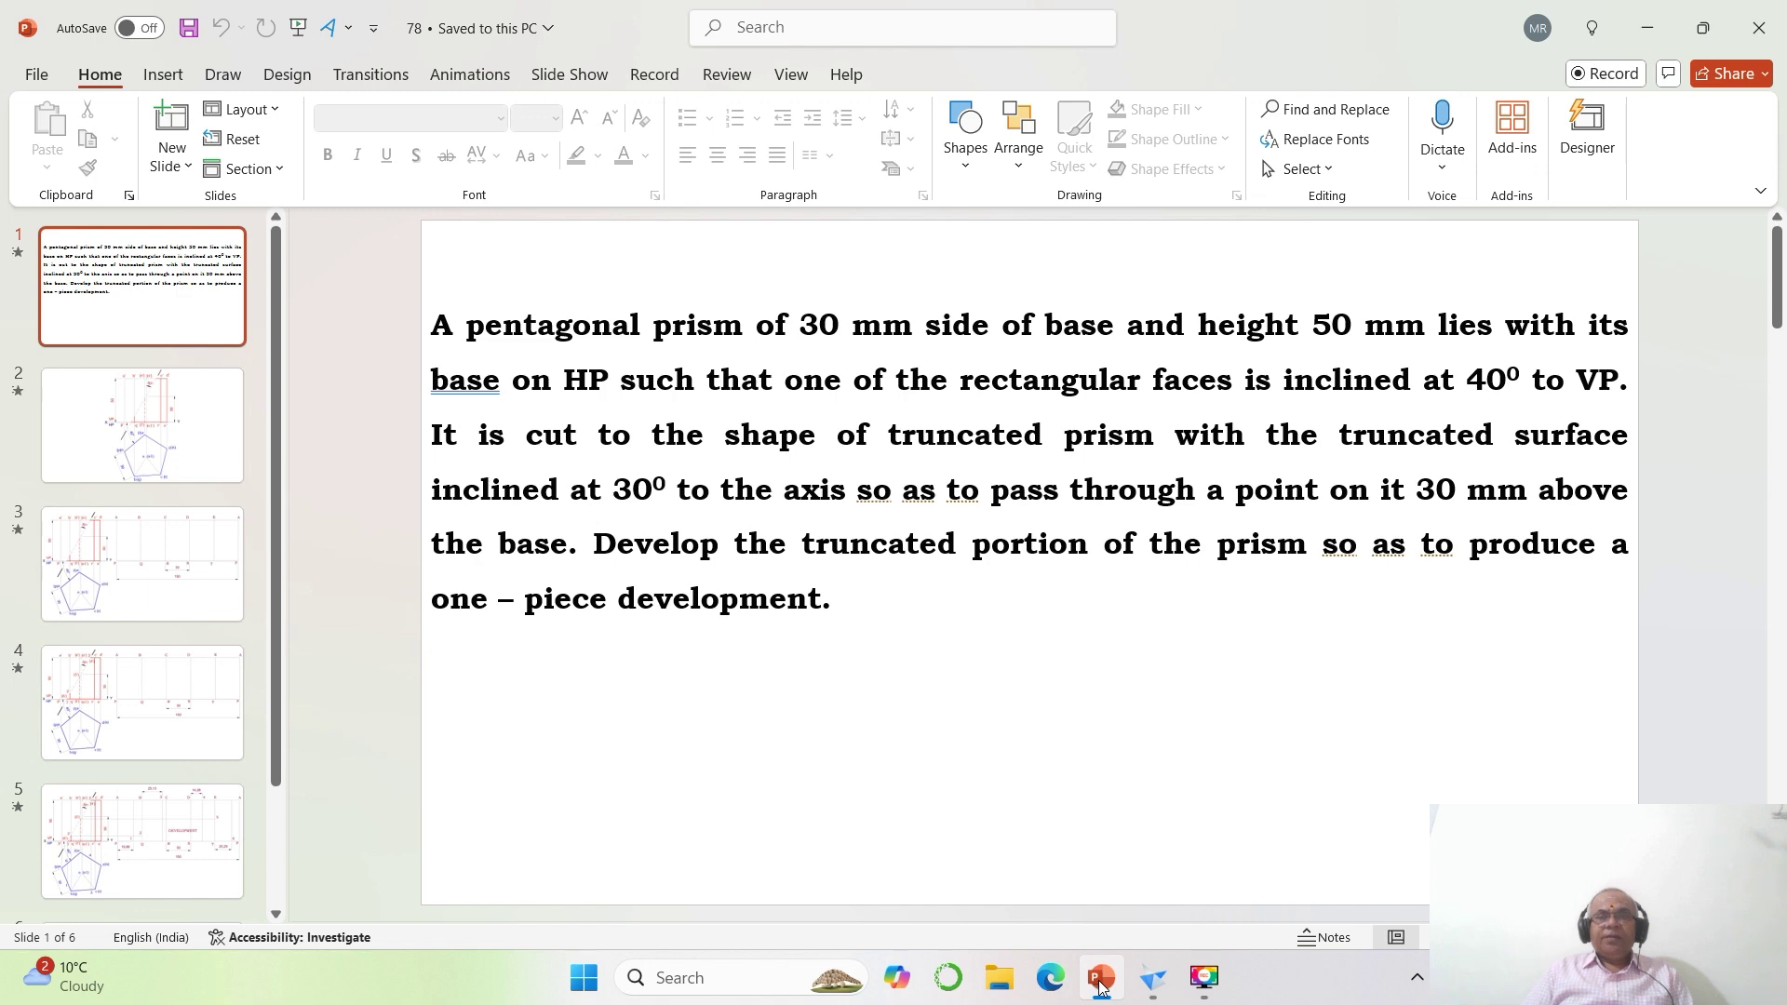
pyautogui.click(1099, 982)
pyautogui.write('30 ')
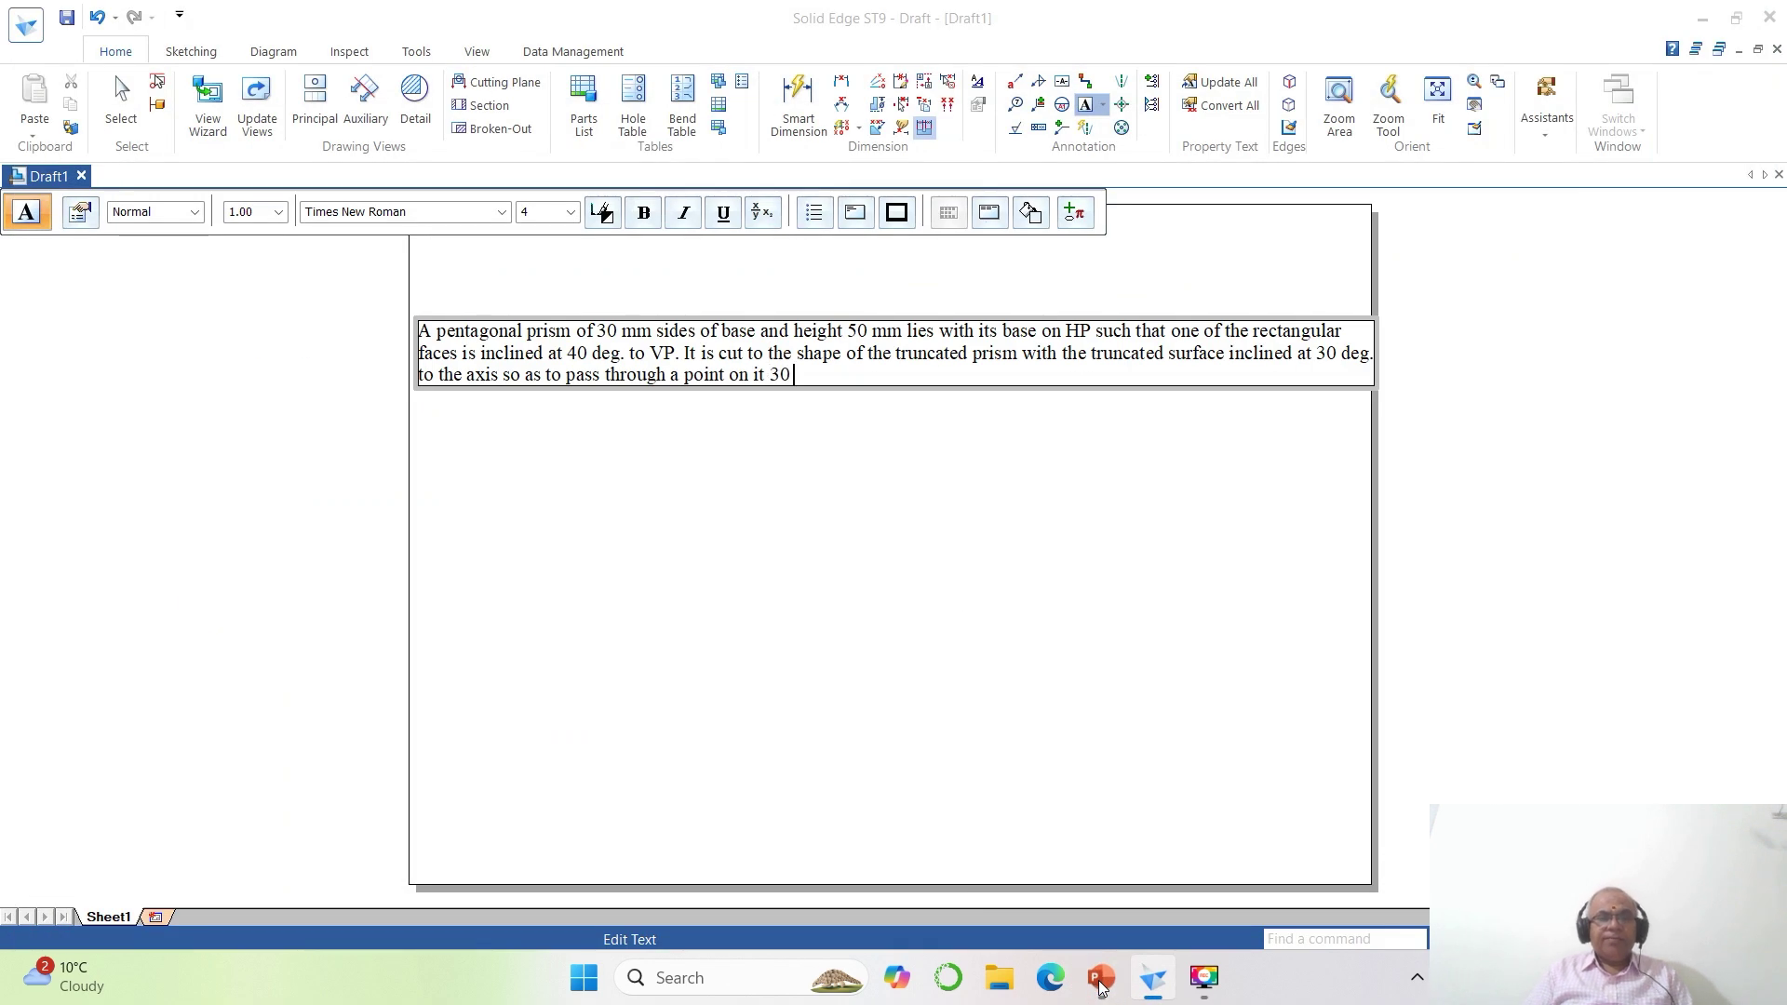
pyautogui.write('mm above the')
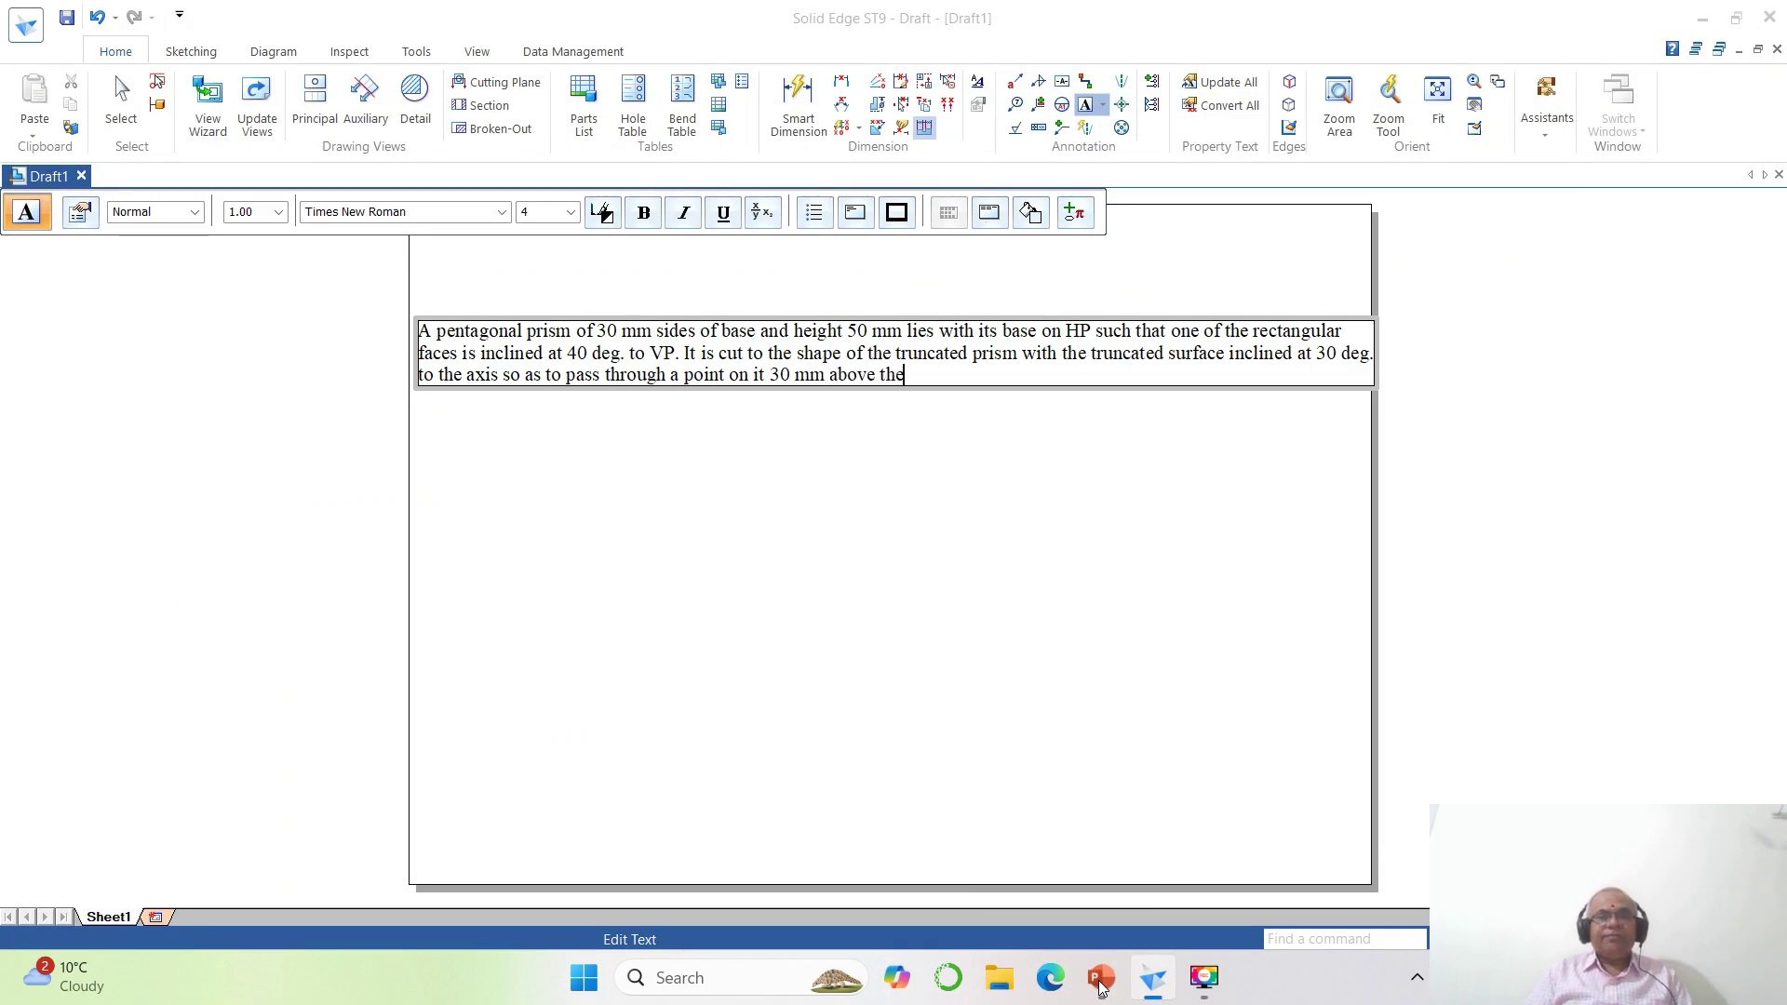
pyautogui.write(' base.')
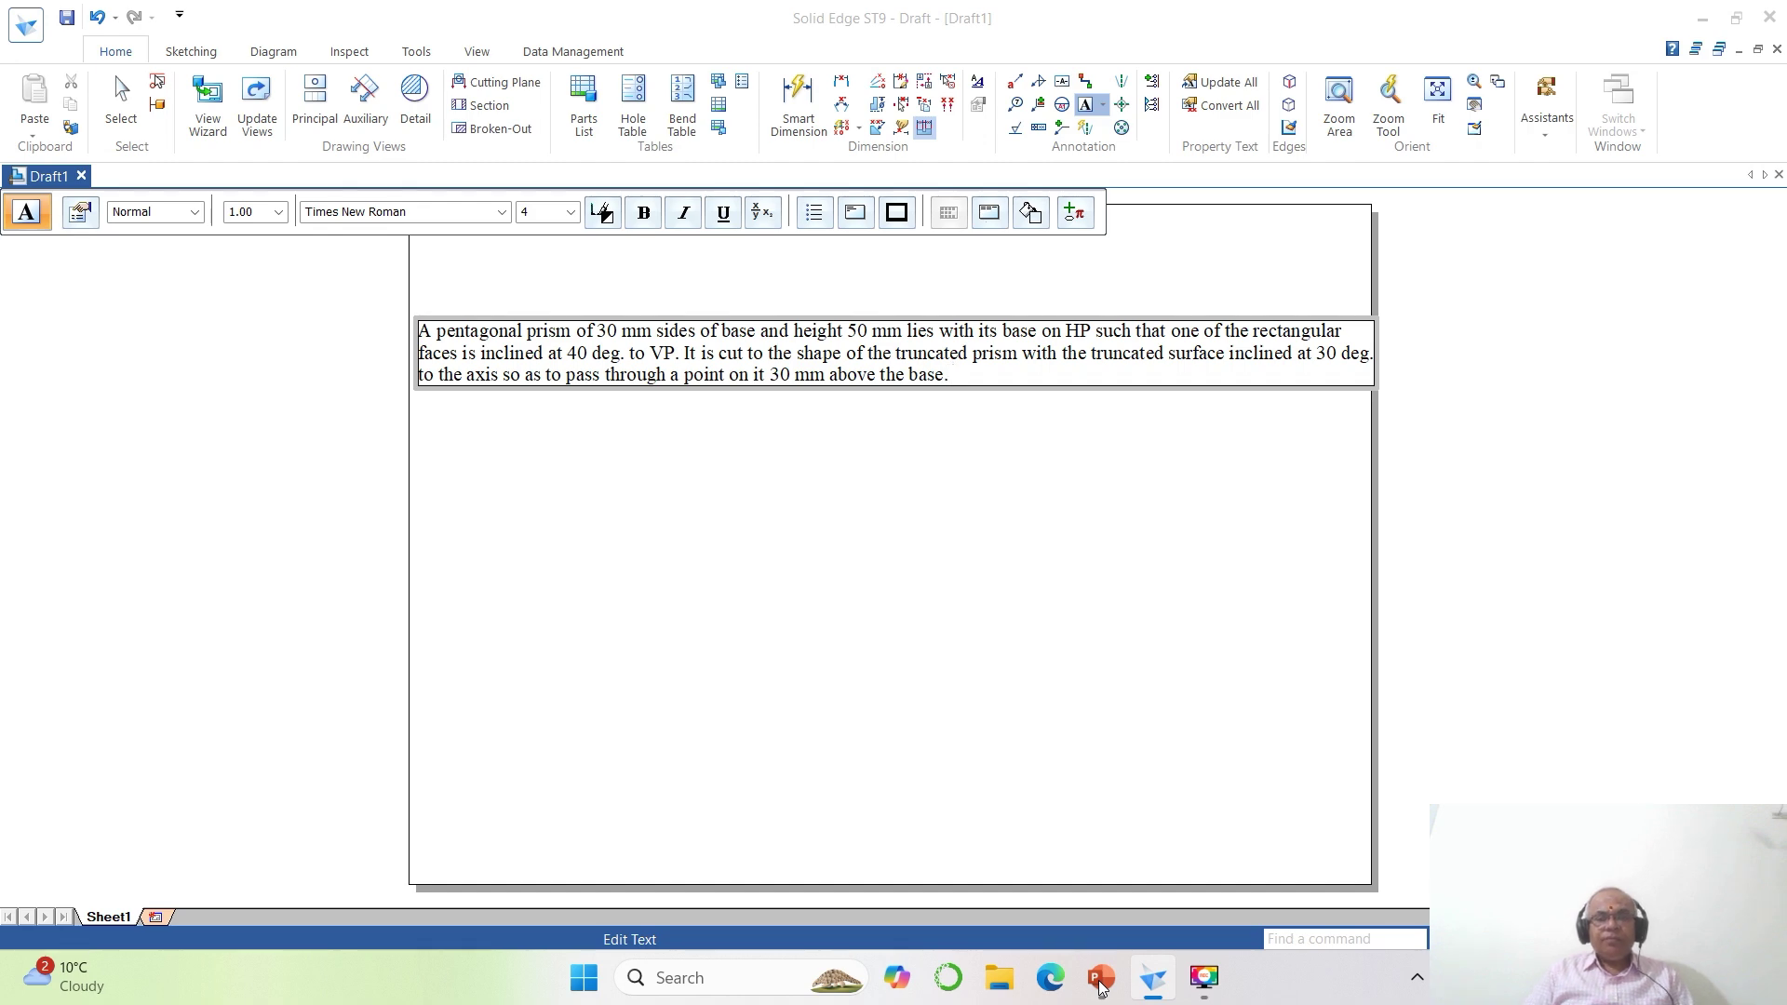
# Check the PowerPoint slide and add "Develop the truncated portion of the prism" to the Solid Edge problem statement.
pyautogui.click(1099, 982)
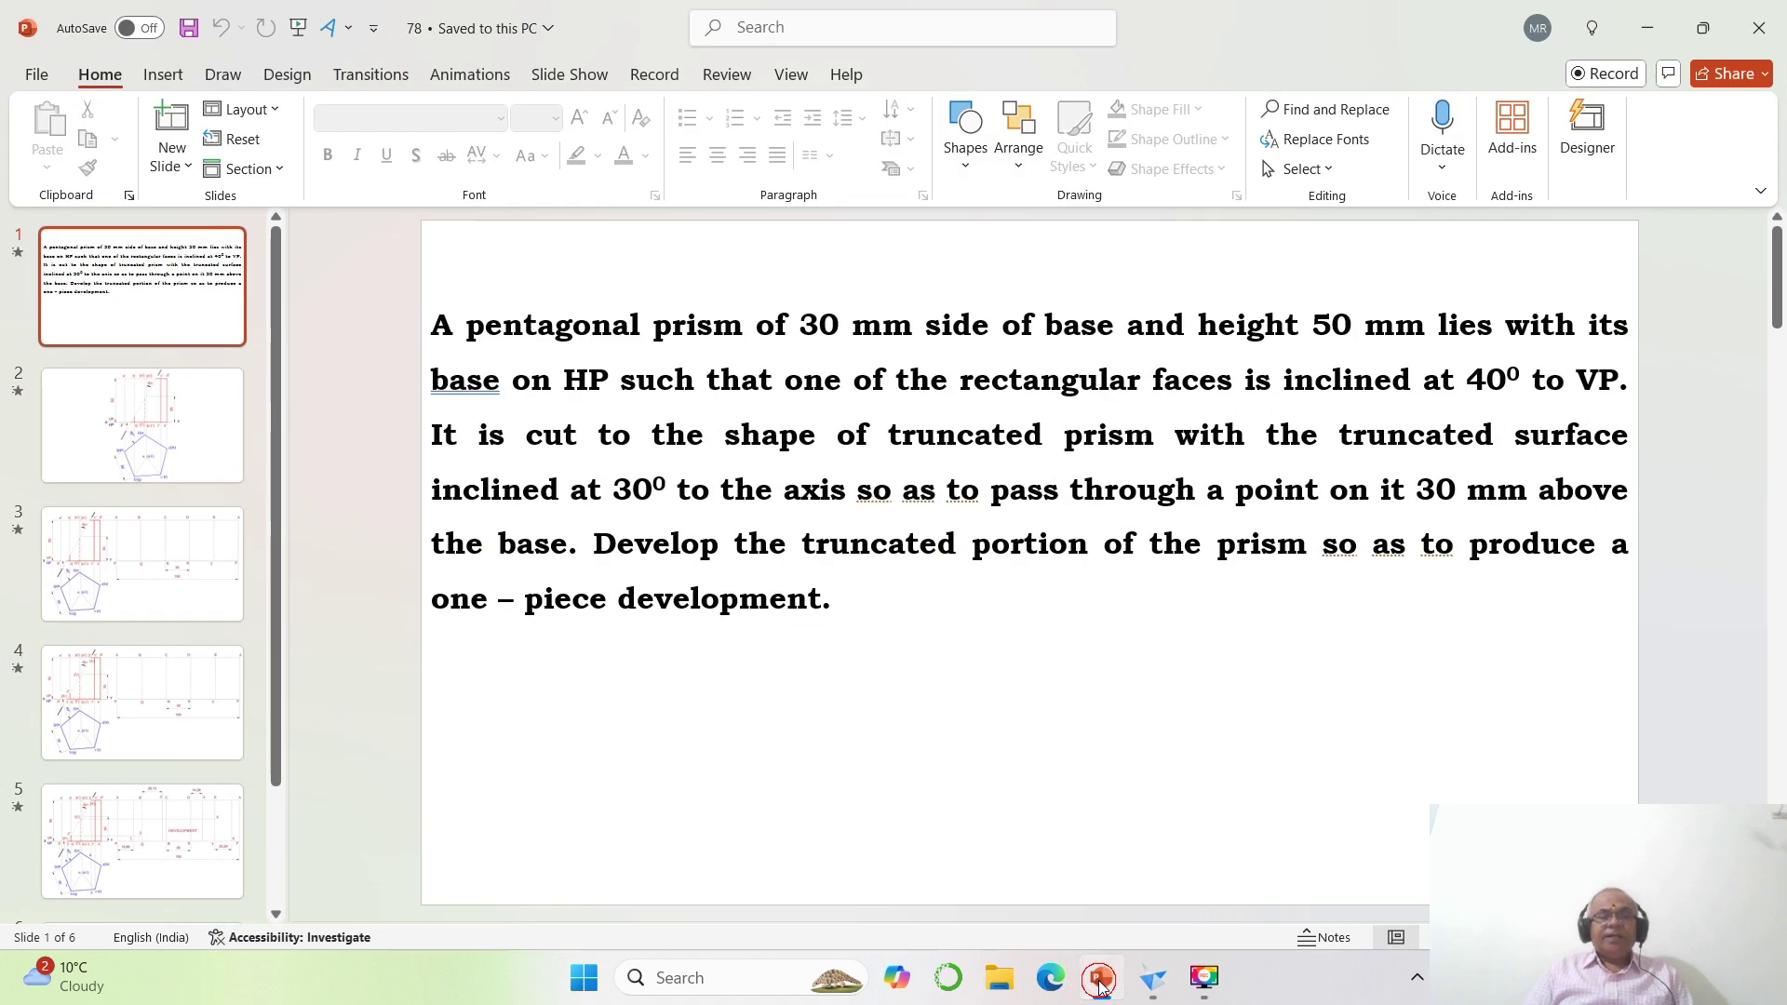
pyautogui.click(1099, 982)
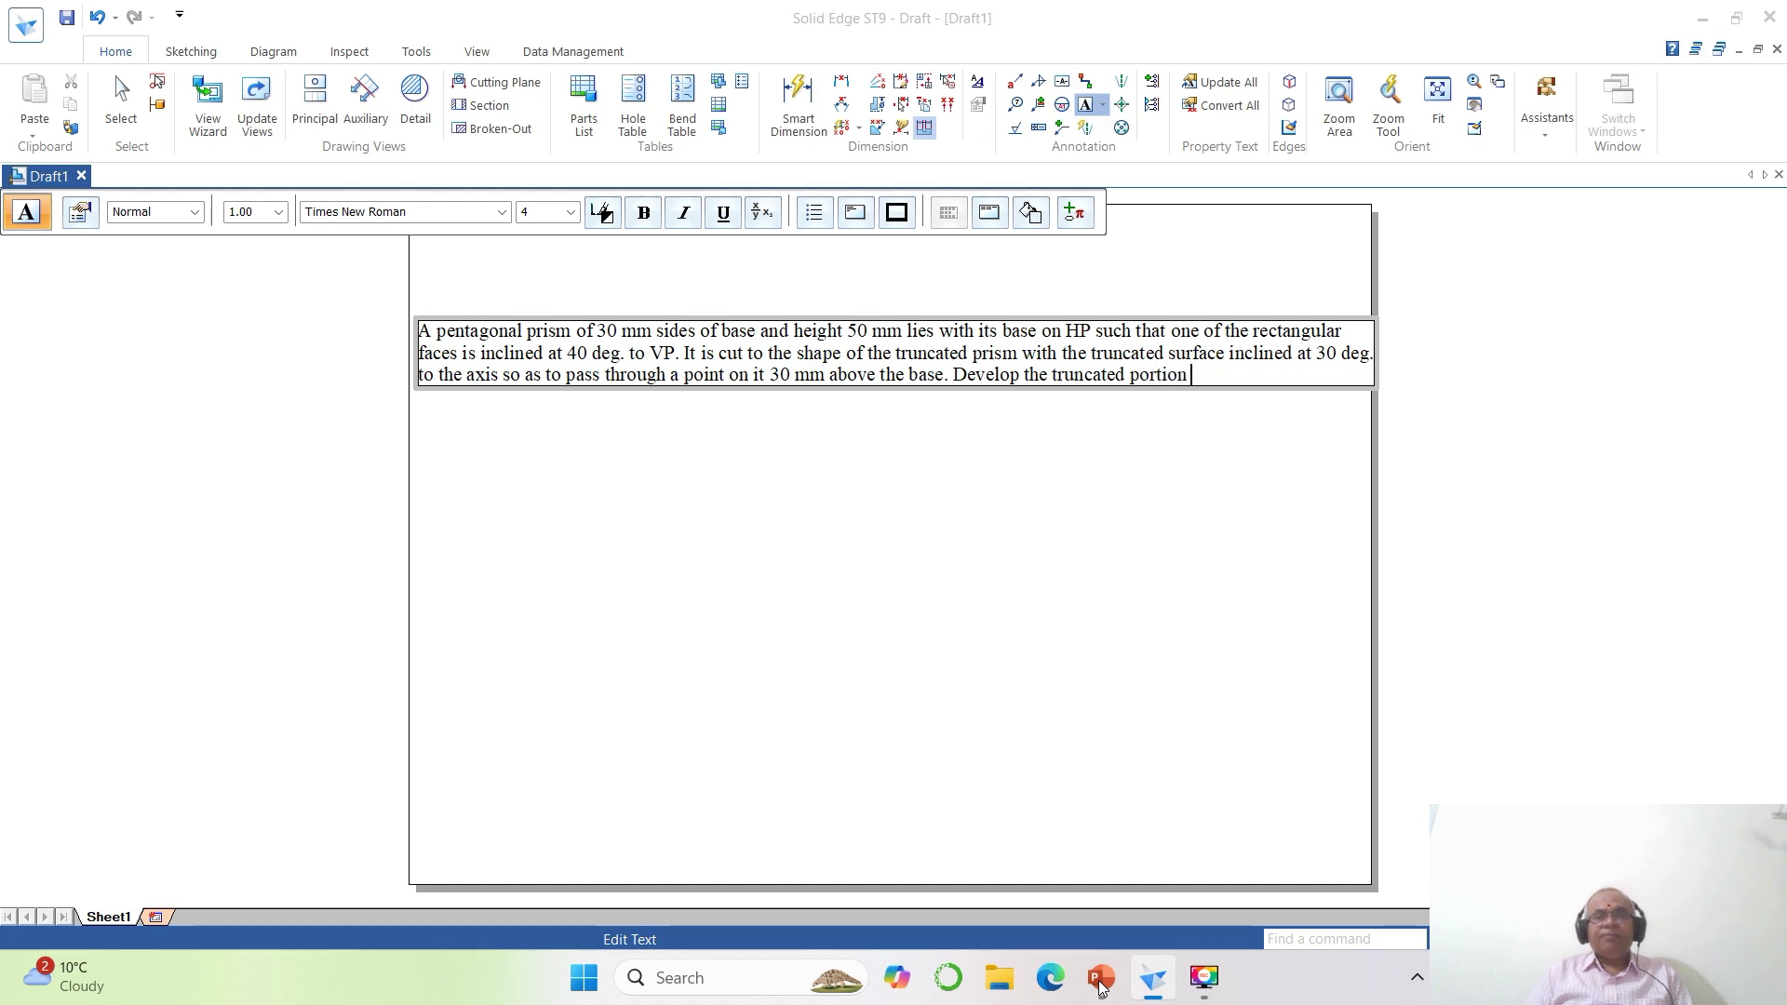
pyautogui.write('the prism')
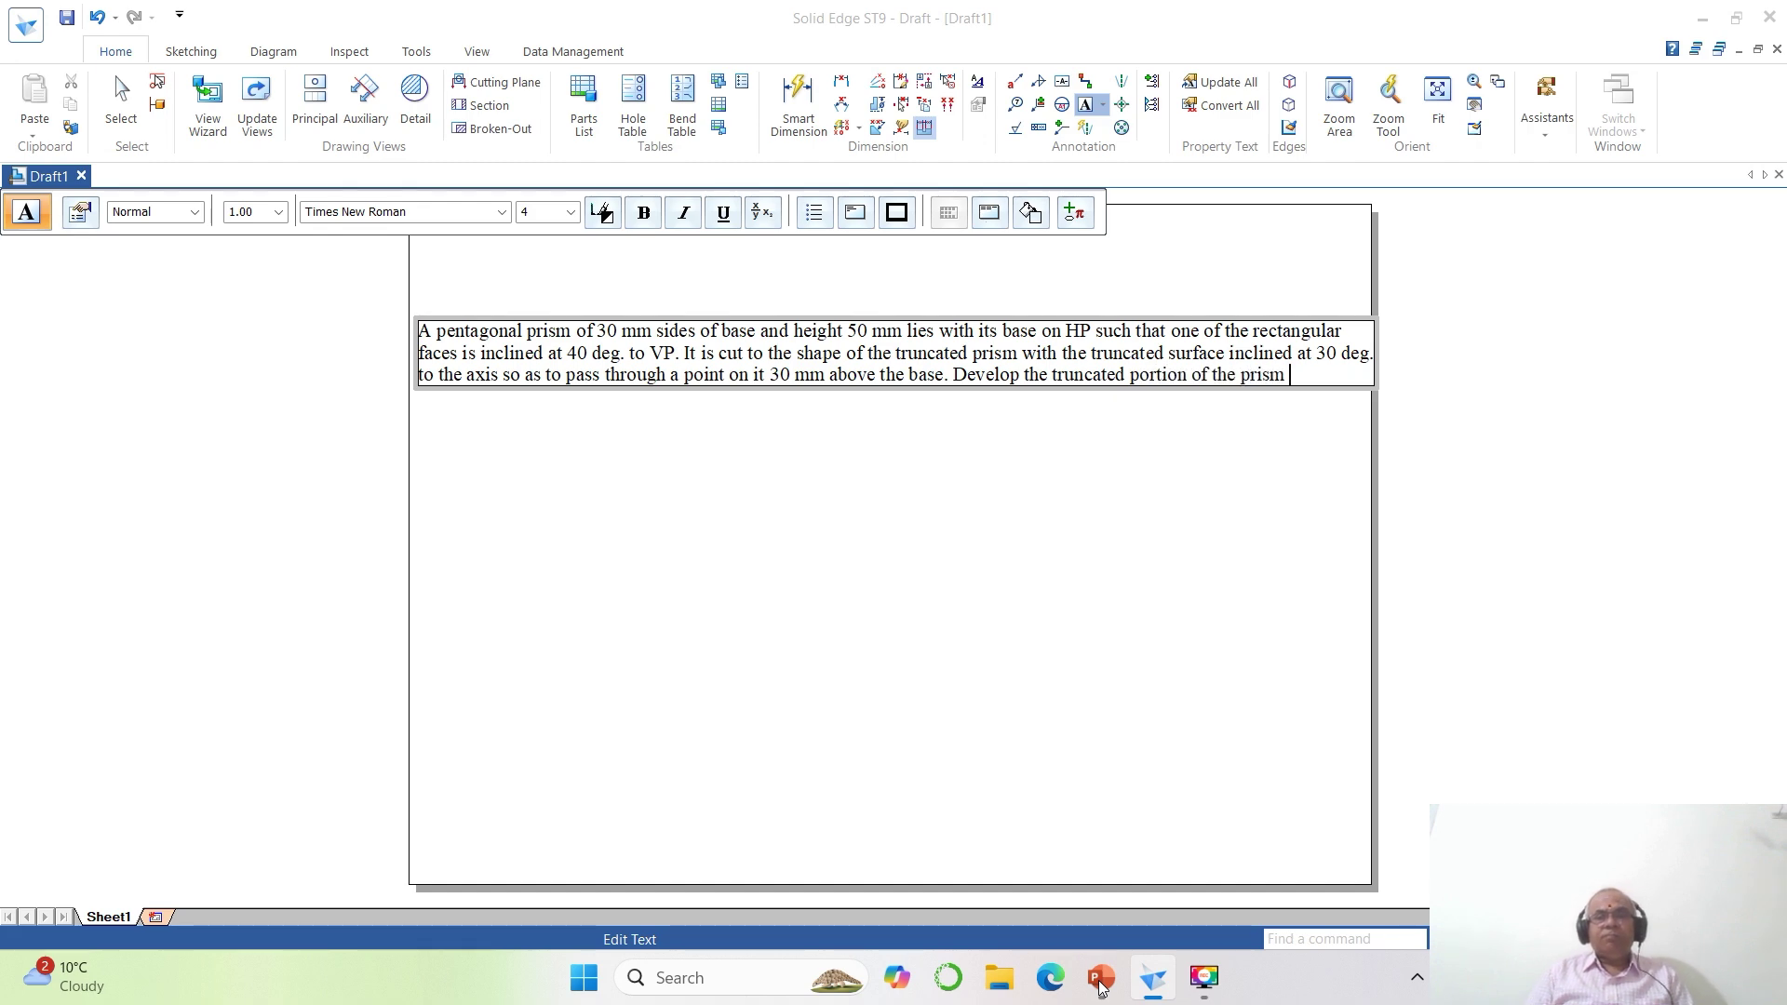
# Recheck the PowerPoint slide, complete the Solid Edge text with "so as to produce one - piece development." and finish editing it.
pyautogui.click(1100, 979)
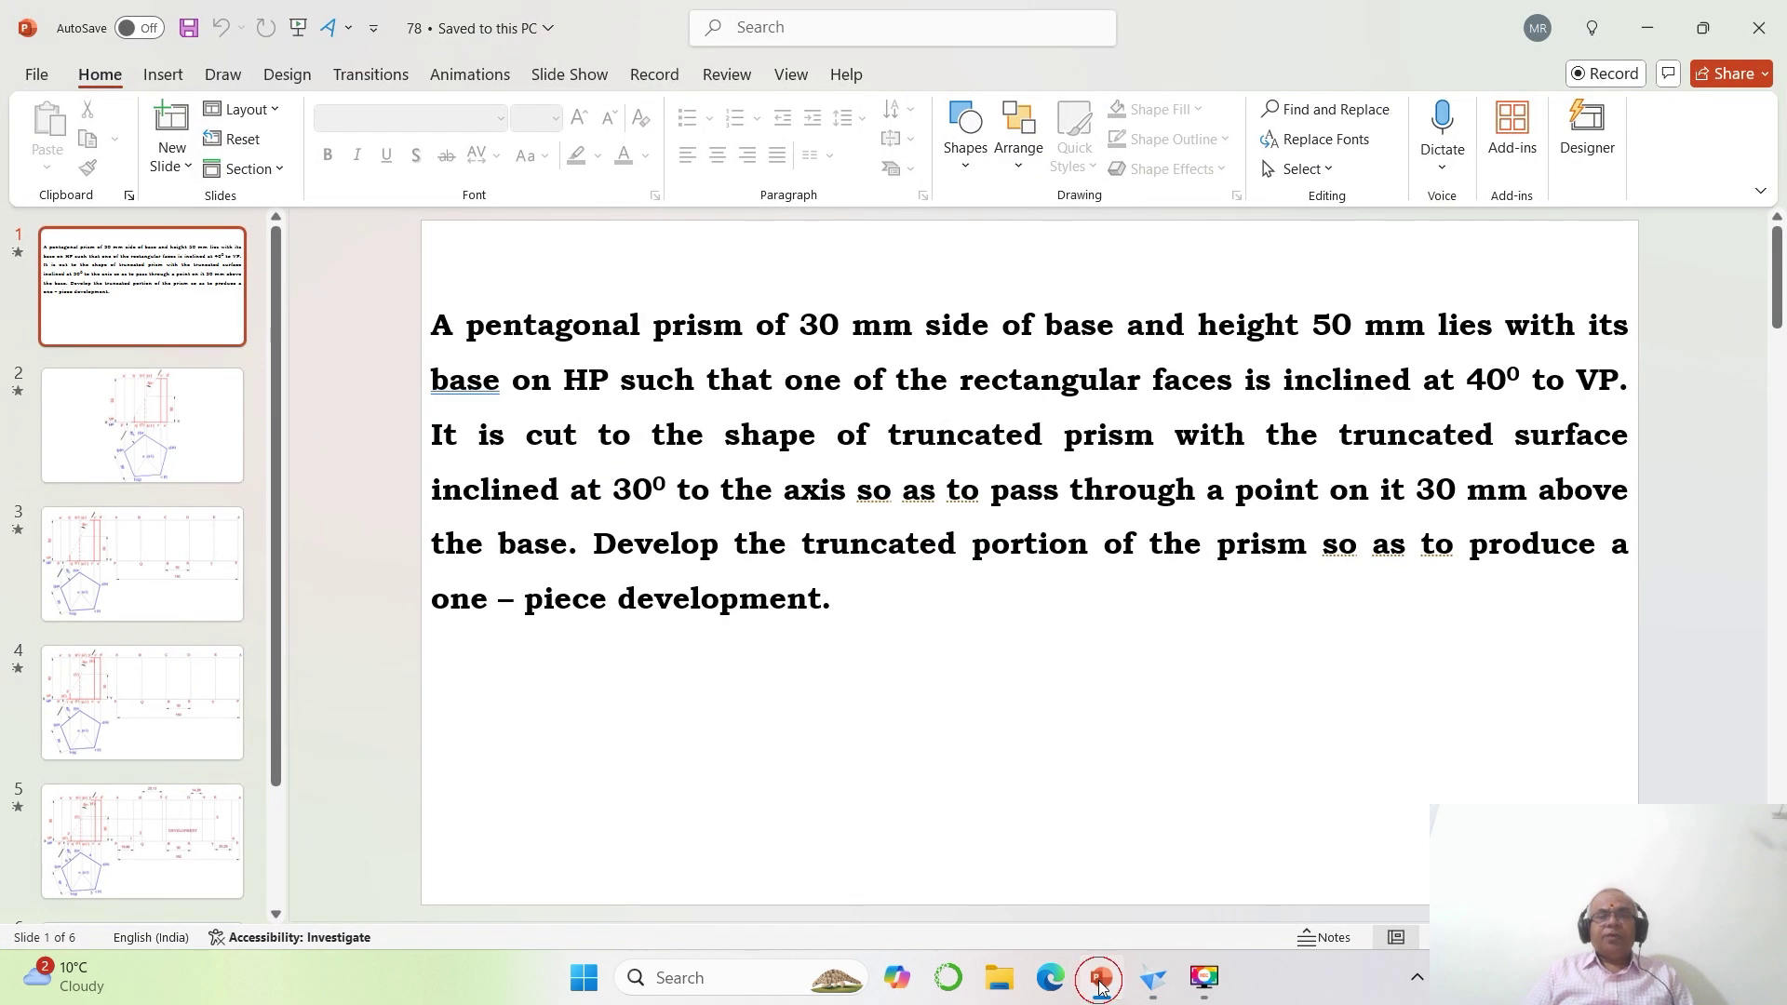
pyautogui.click(1100, 979)
pyautogui.write('prism so as to')
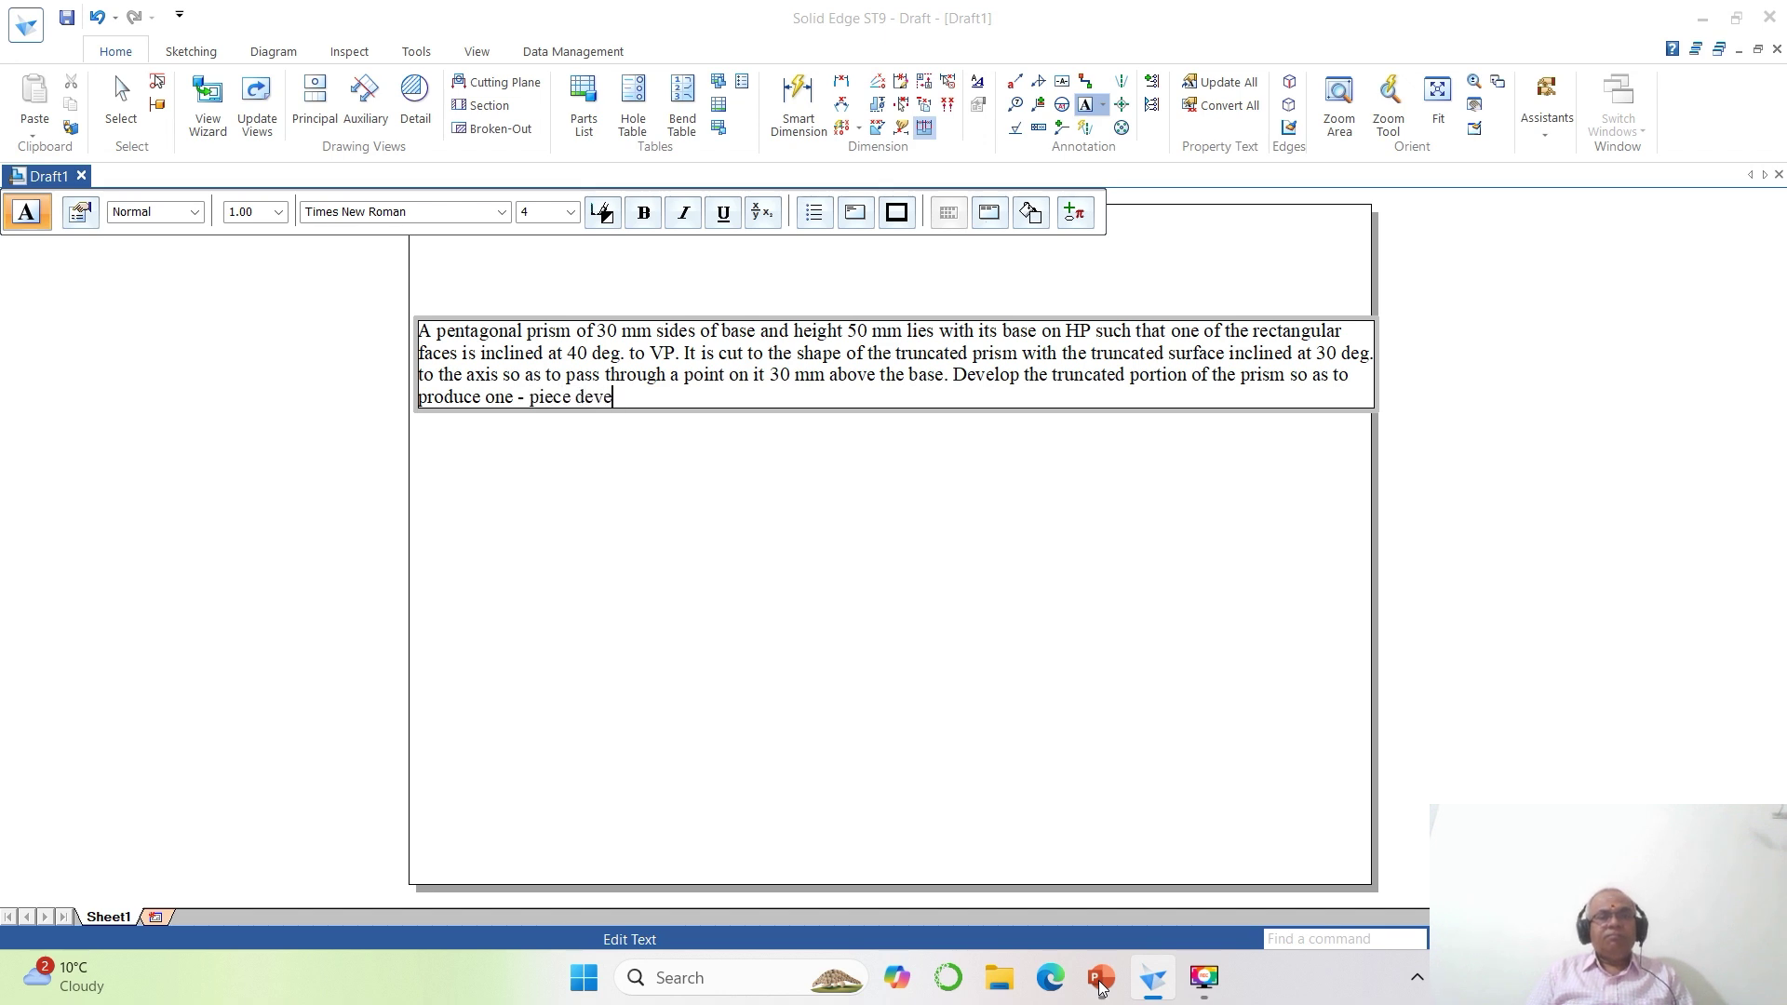
pyautogui.write('produce one - piece development.')
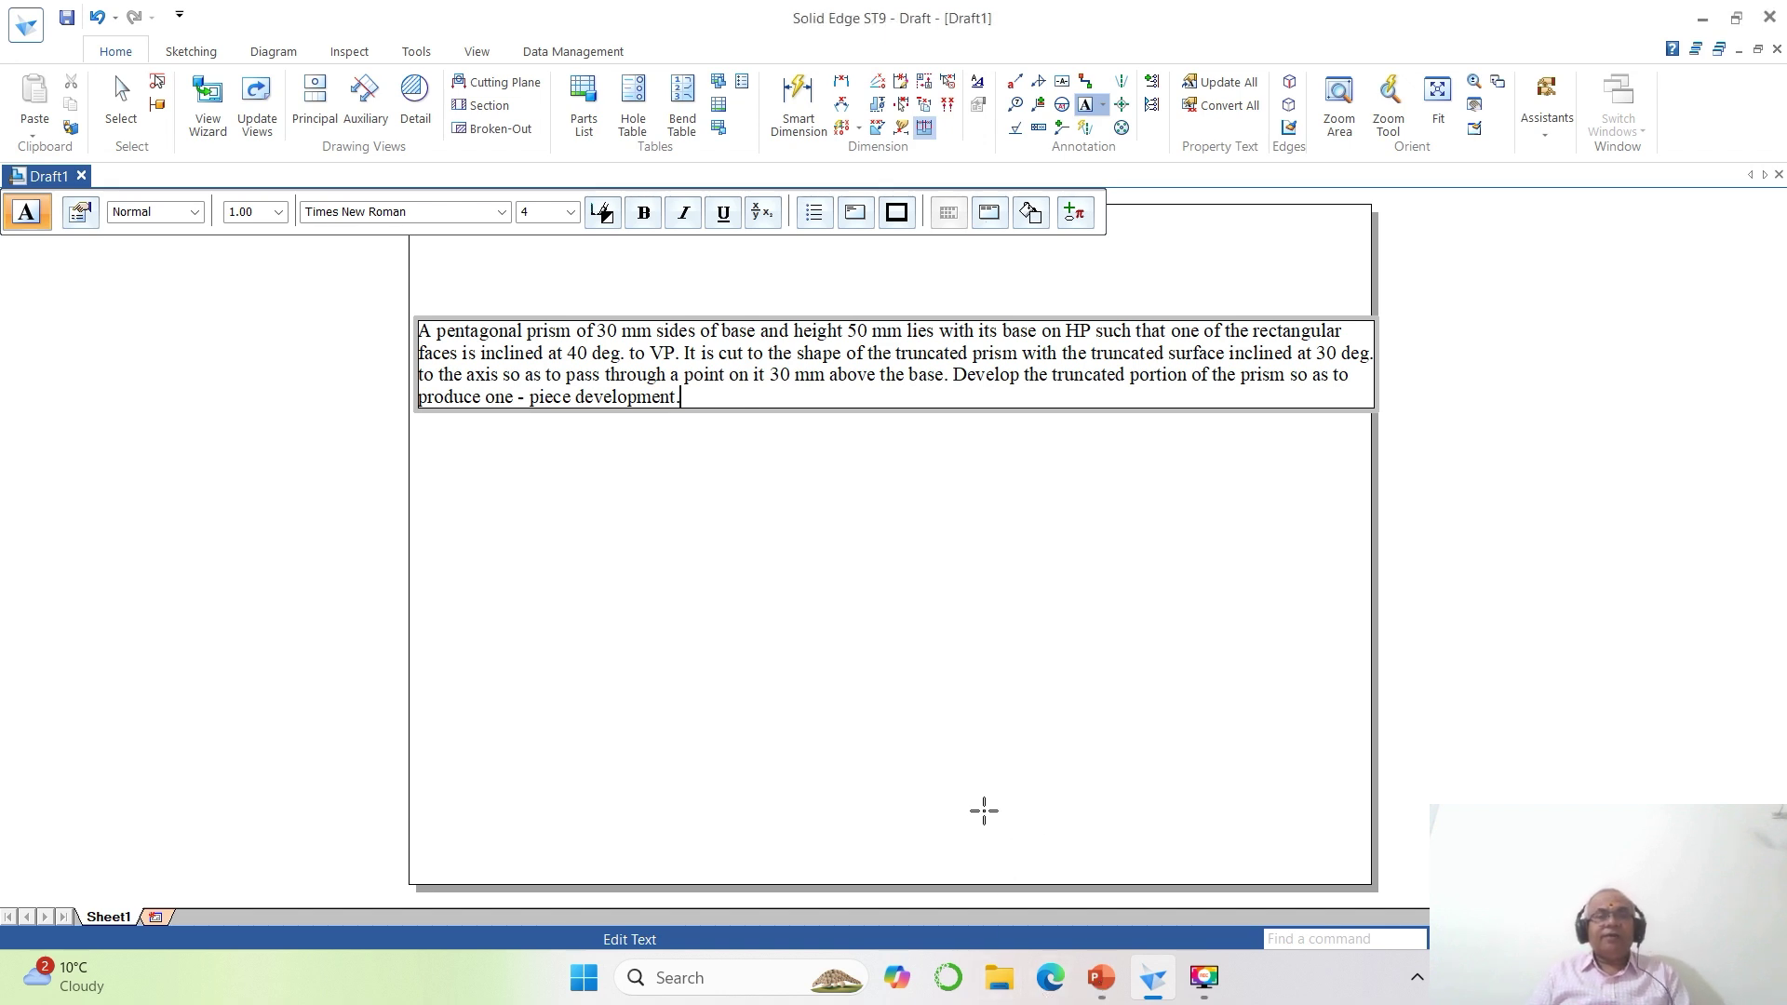
pyautogui.click(812, 661)
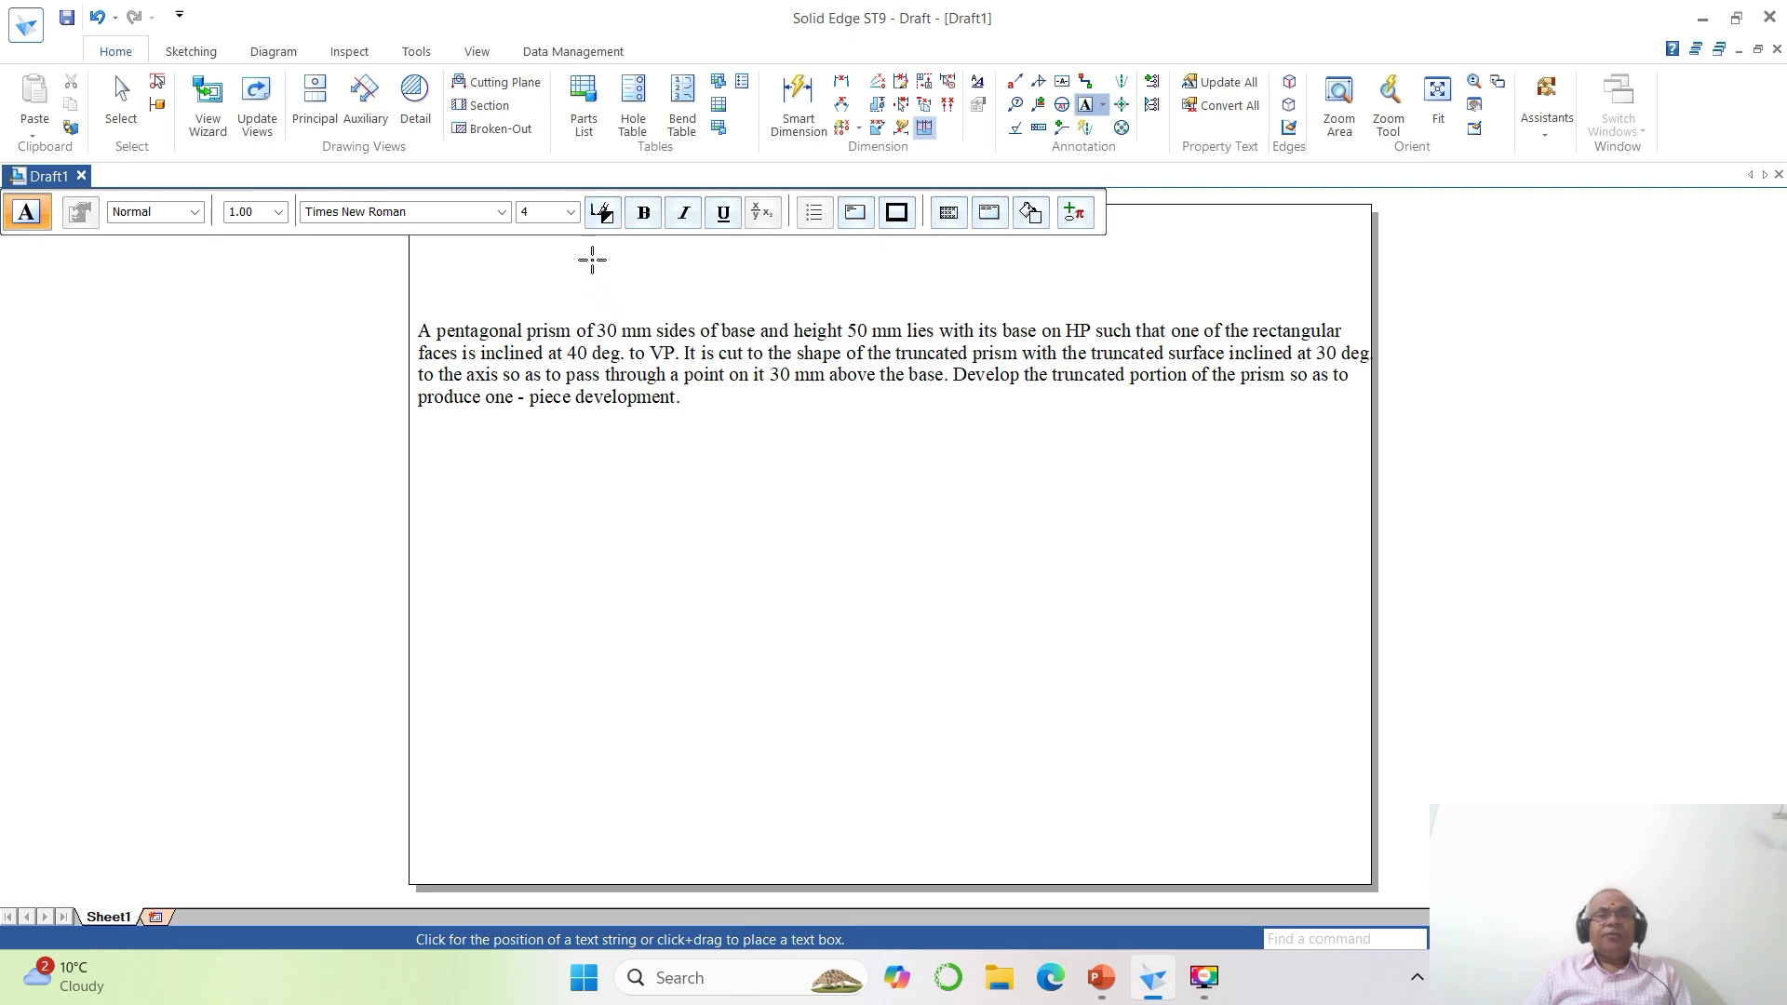
# Move the problem statement text about 31 mm up to the upper edge of the drawing sheet.
pyautogui.scroll(-2, 543, 312)
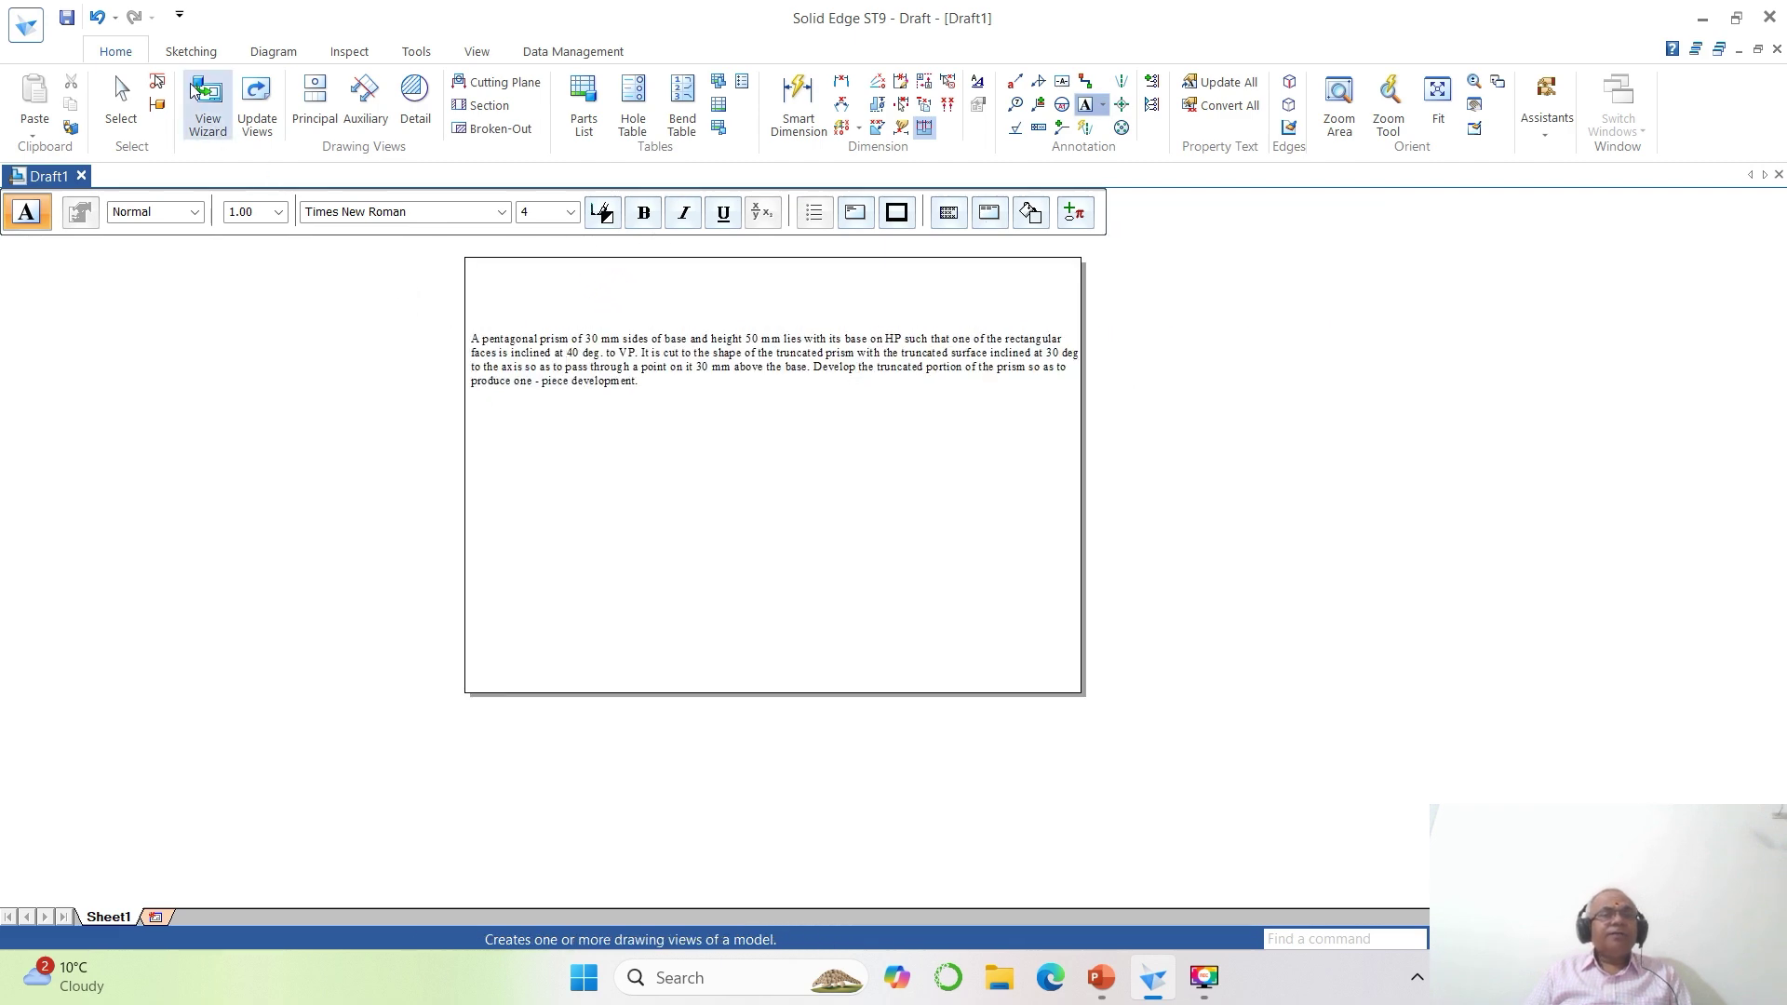
pyautogui.click(200, 63)
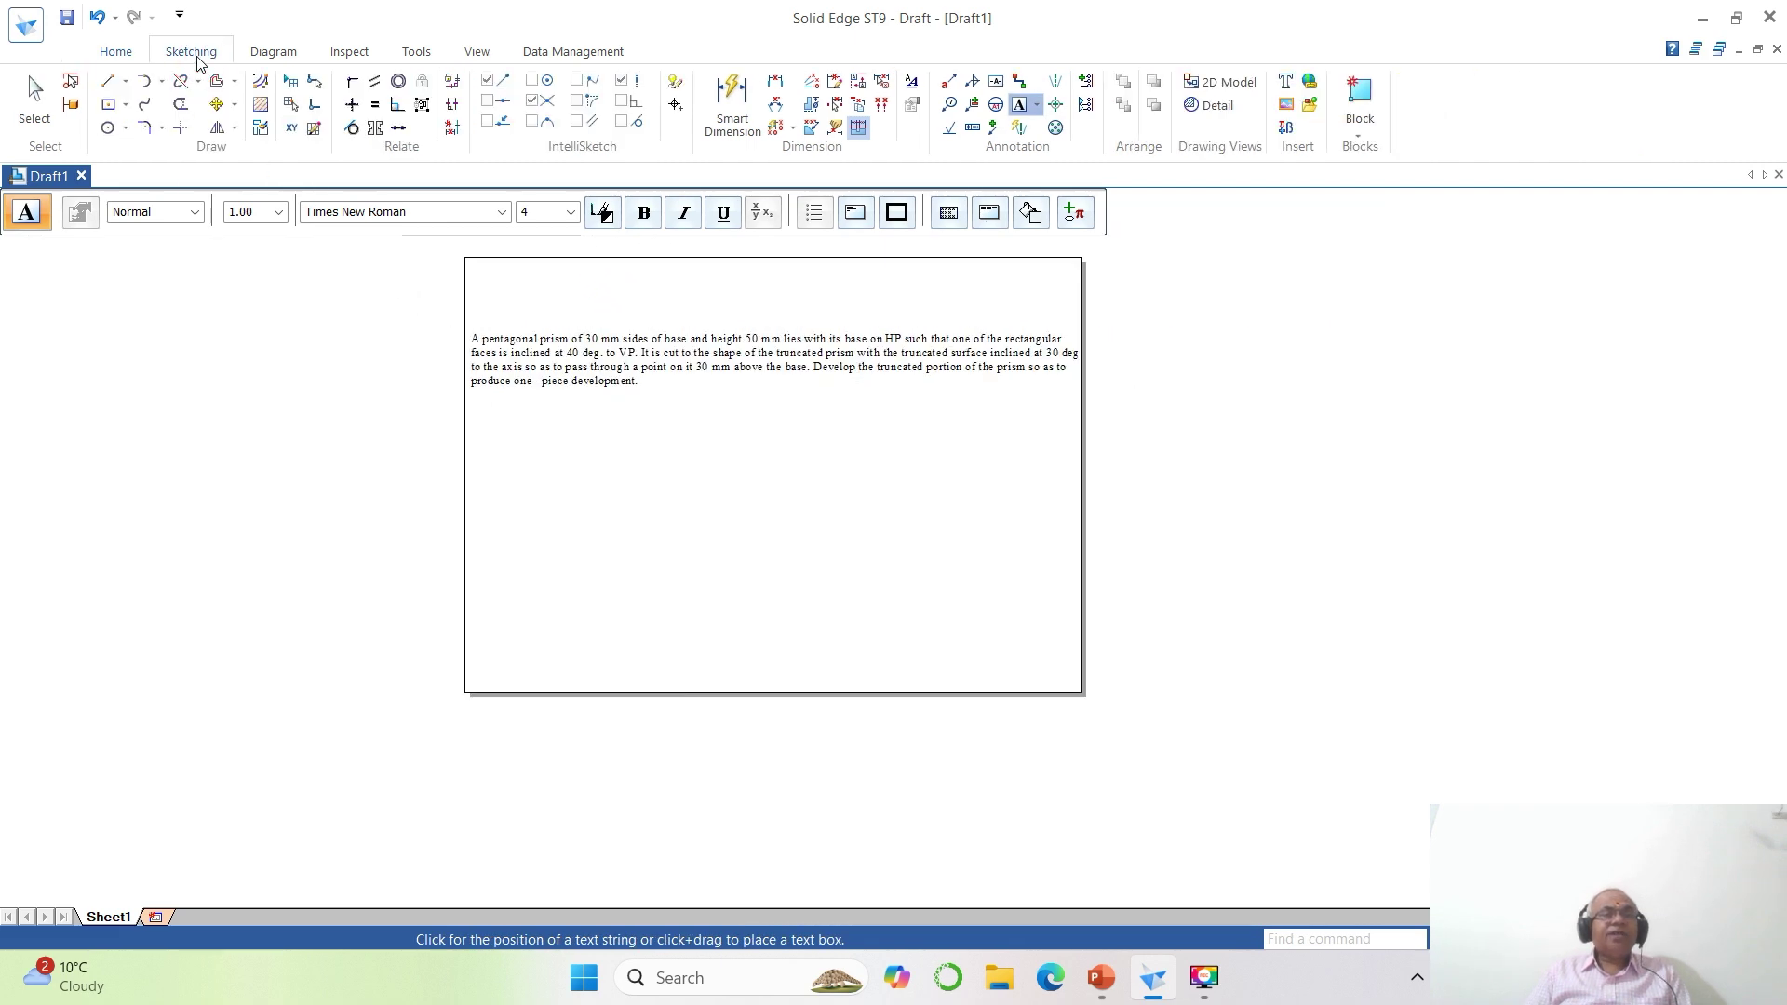
pyautogui.click(217, 105)
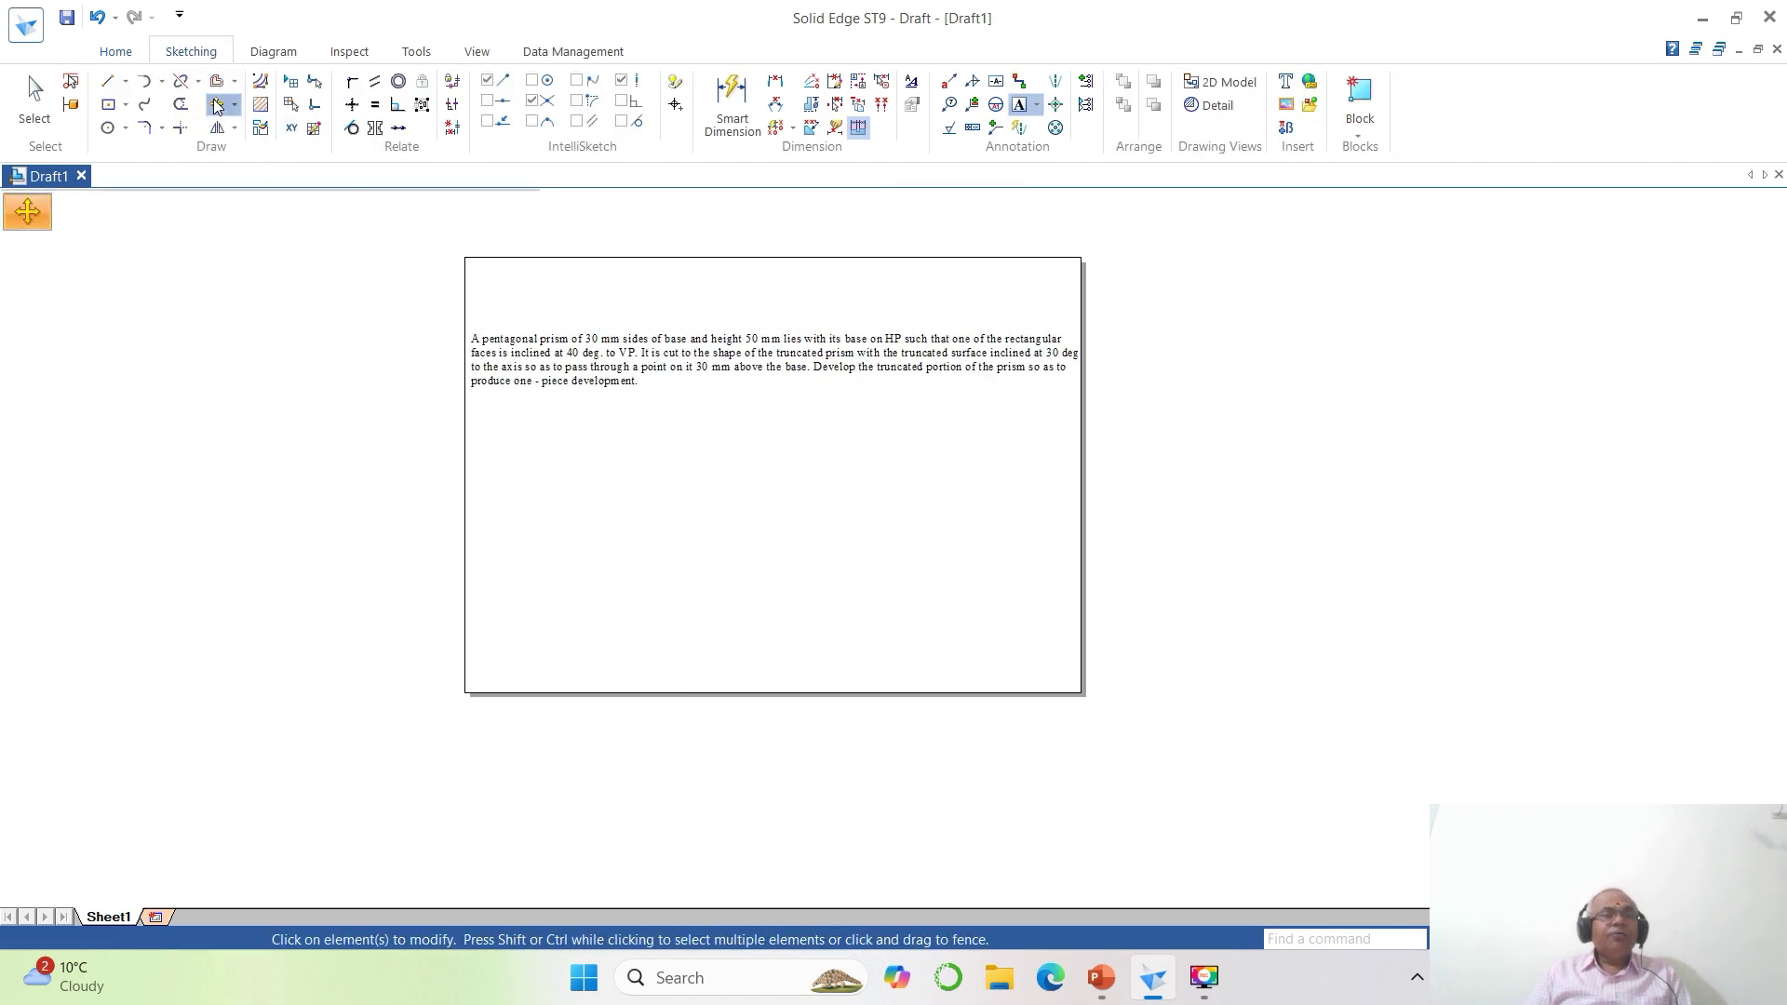
pyautogui.click(556, 396)
pyautogui.click(650, 471)
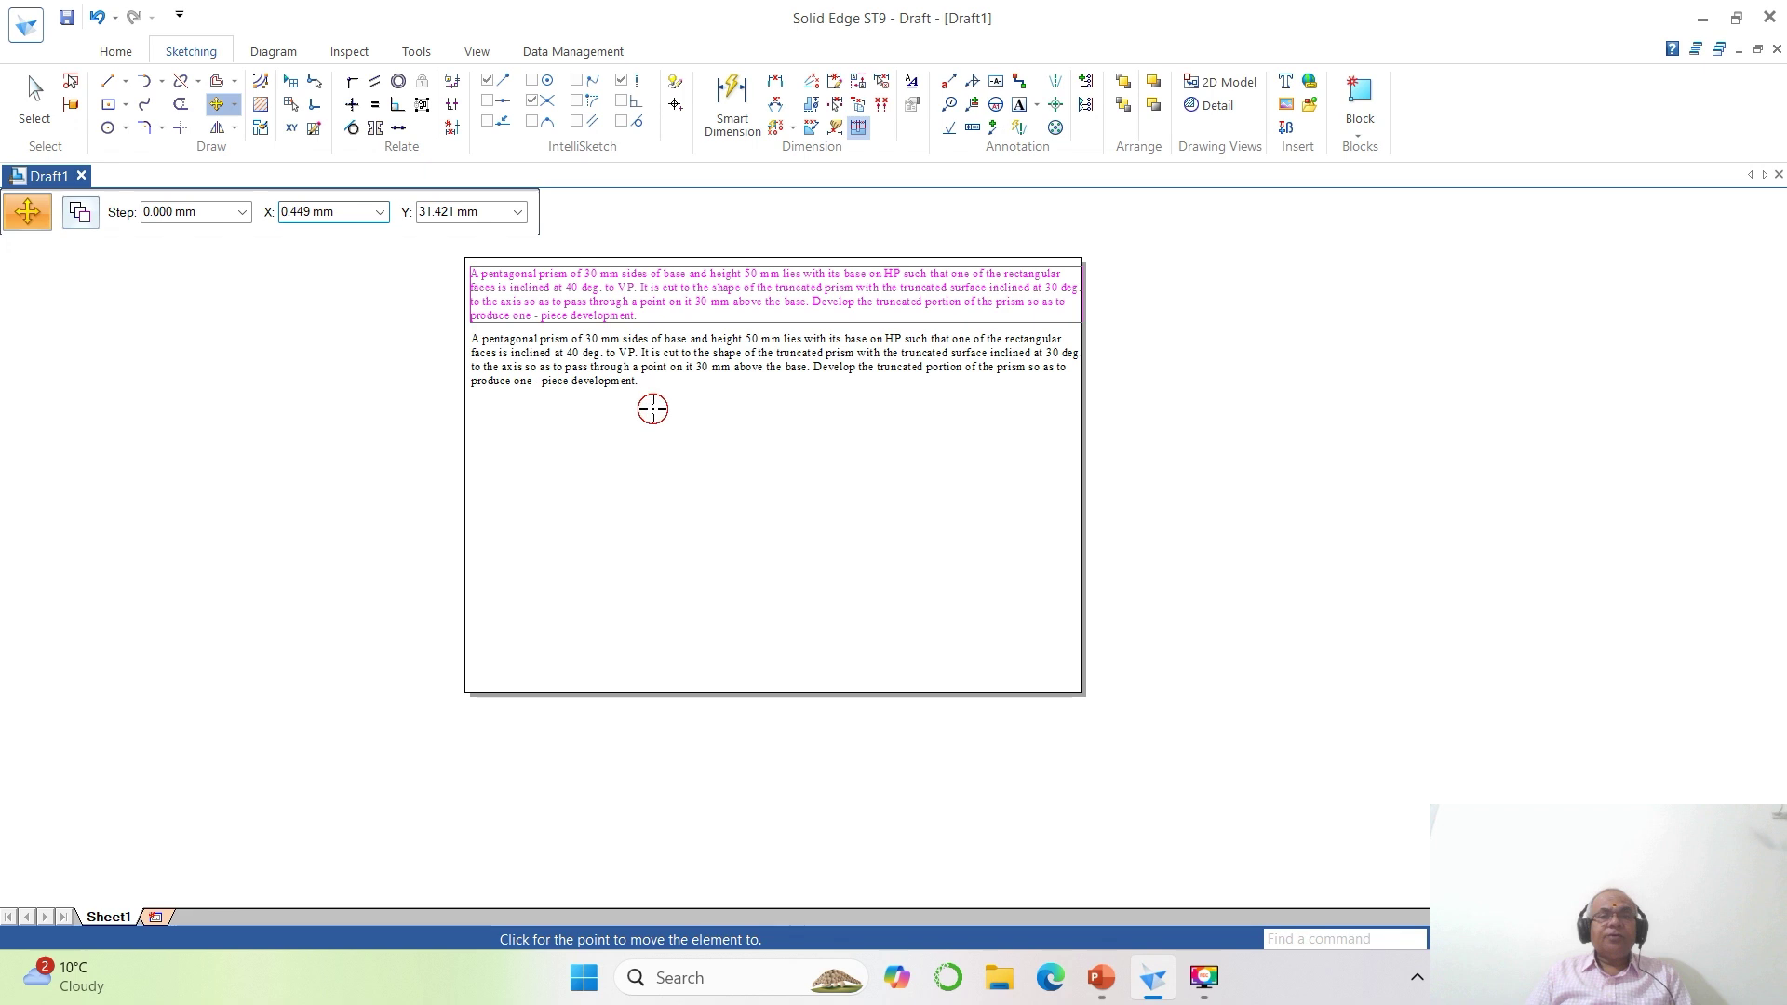
pyautogui.click(653, 407)
# Start the Line tool with a line width of 0.05 mm.
pyautogui.click(1509, 939)
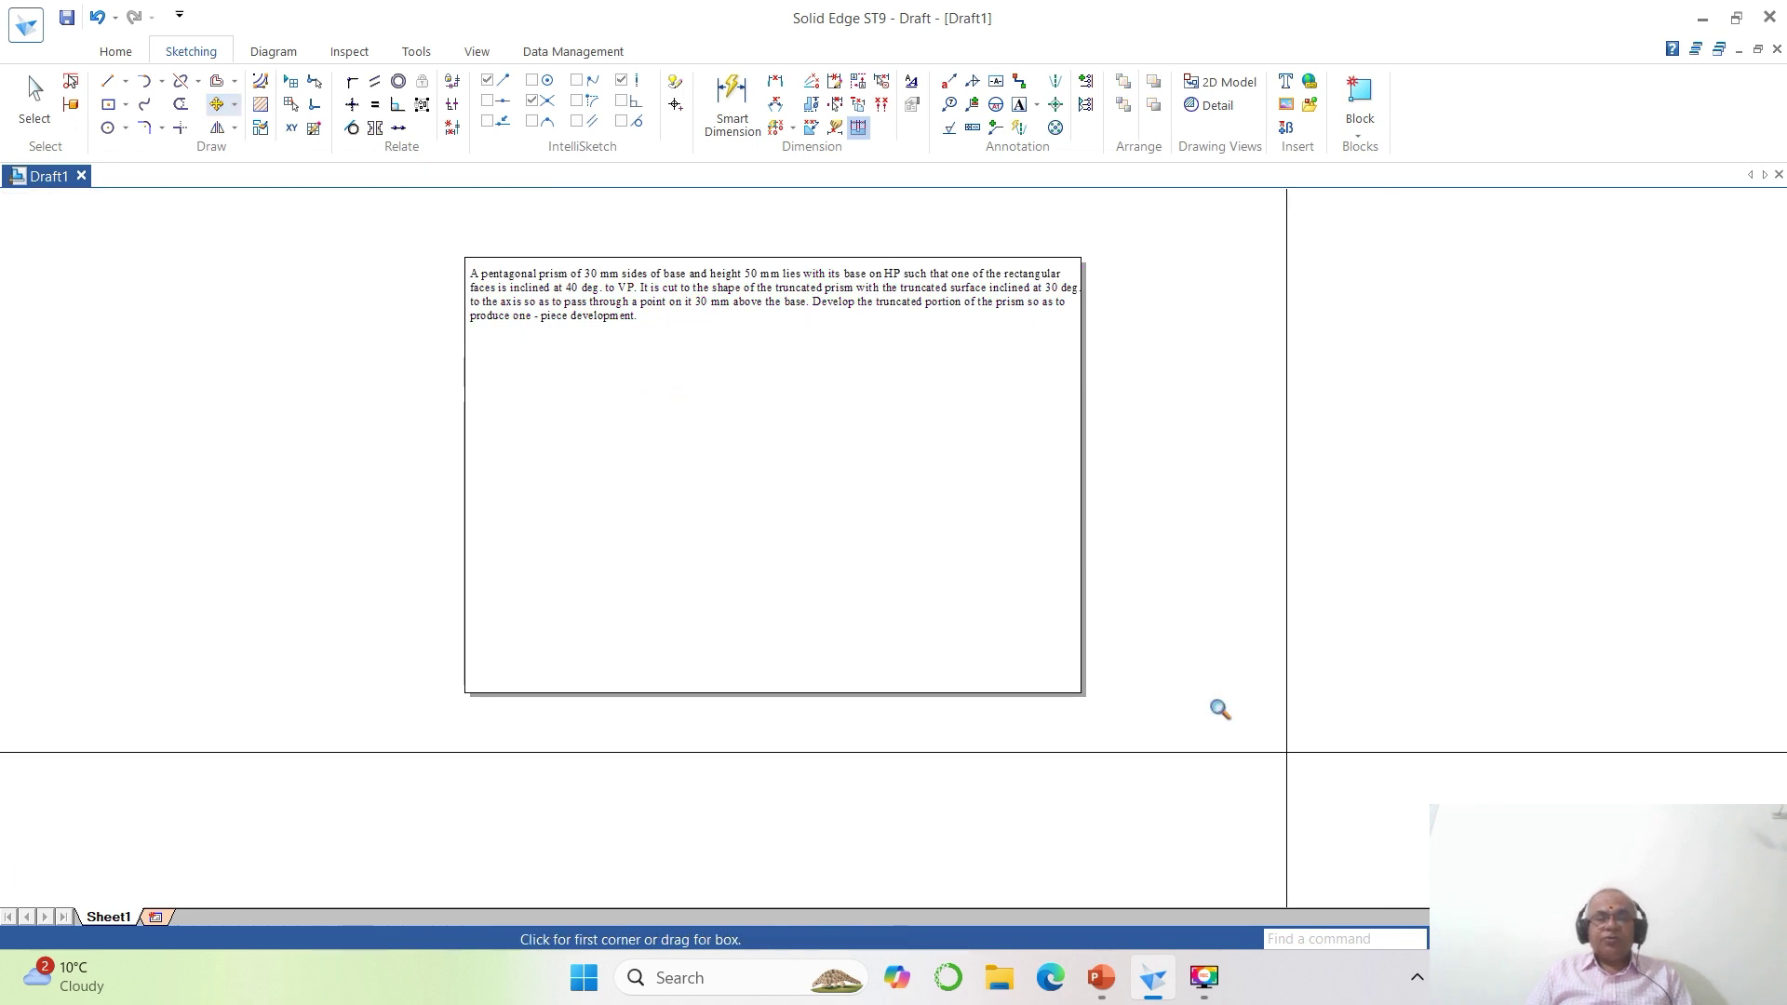
pyautogui.click(442, 242)
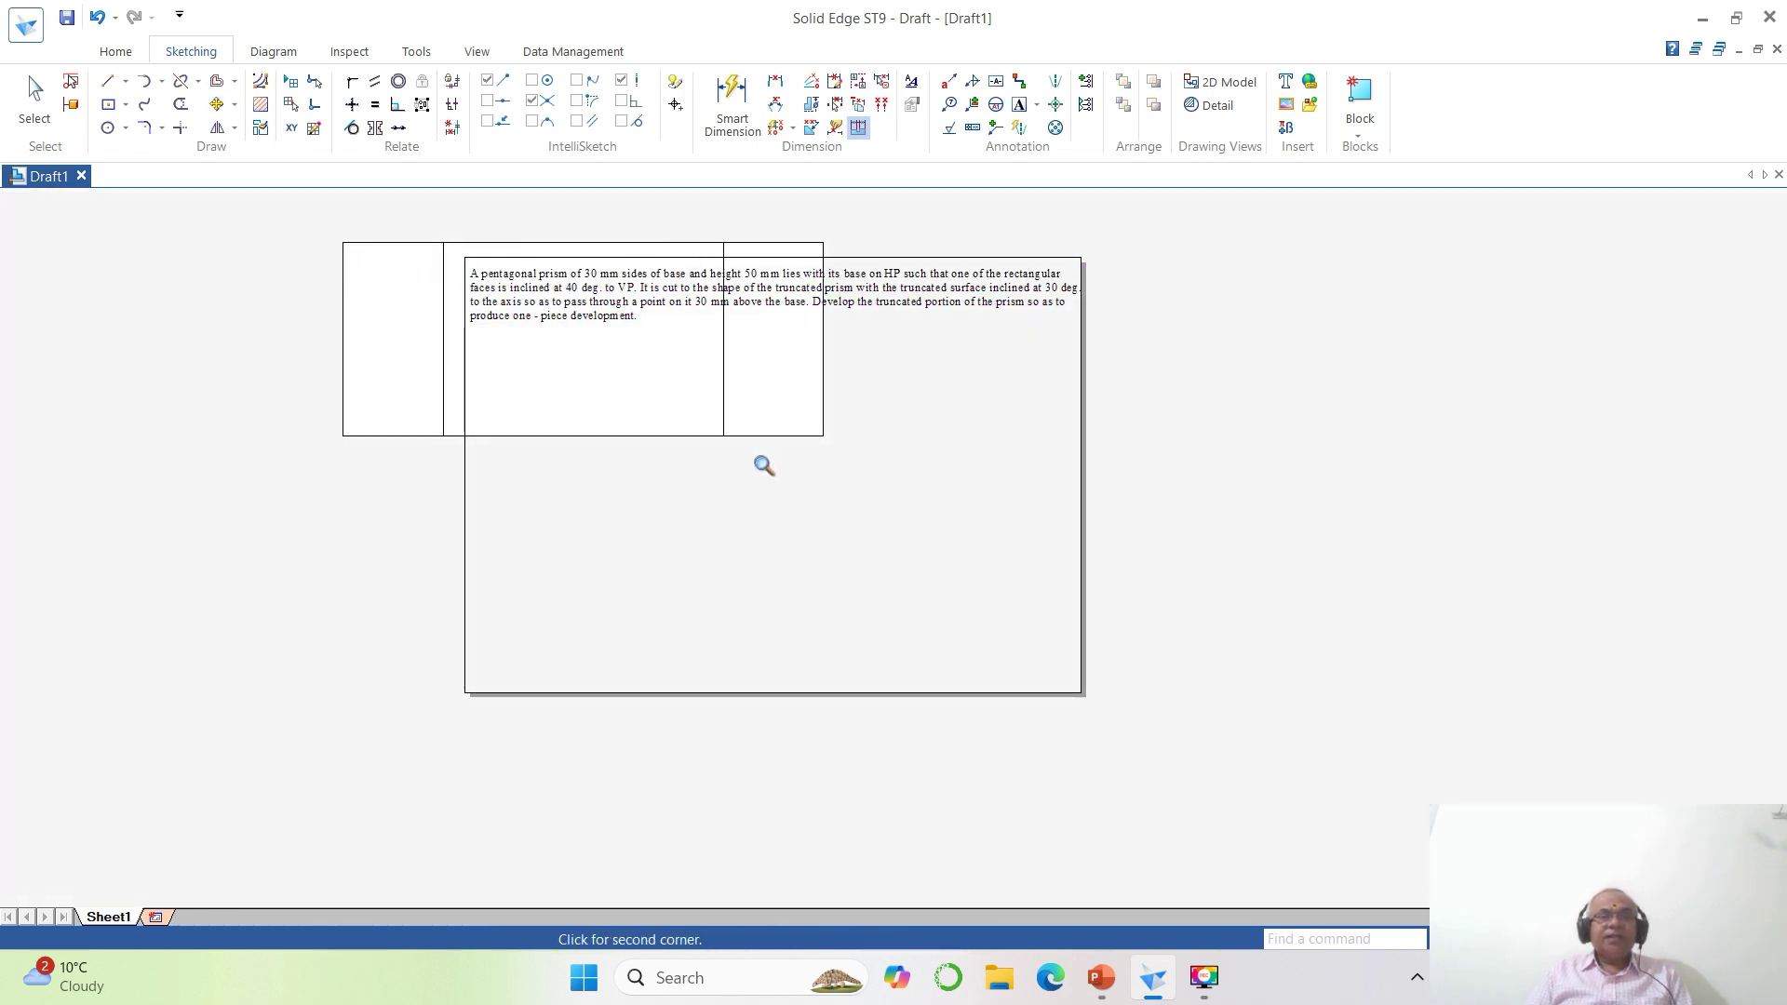
pyautogui.click(1123, 670)
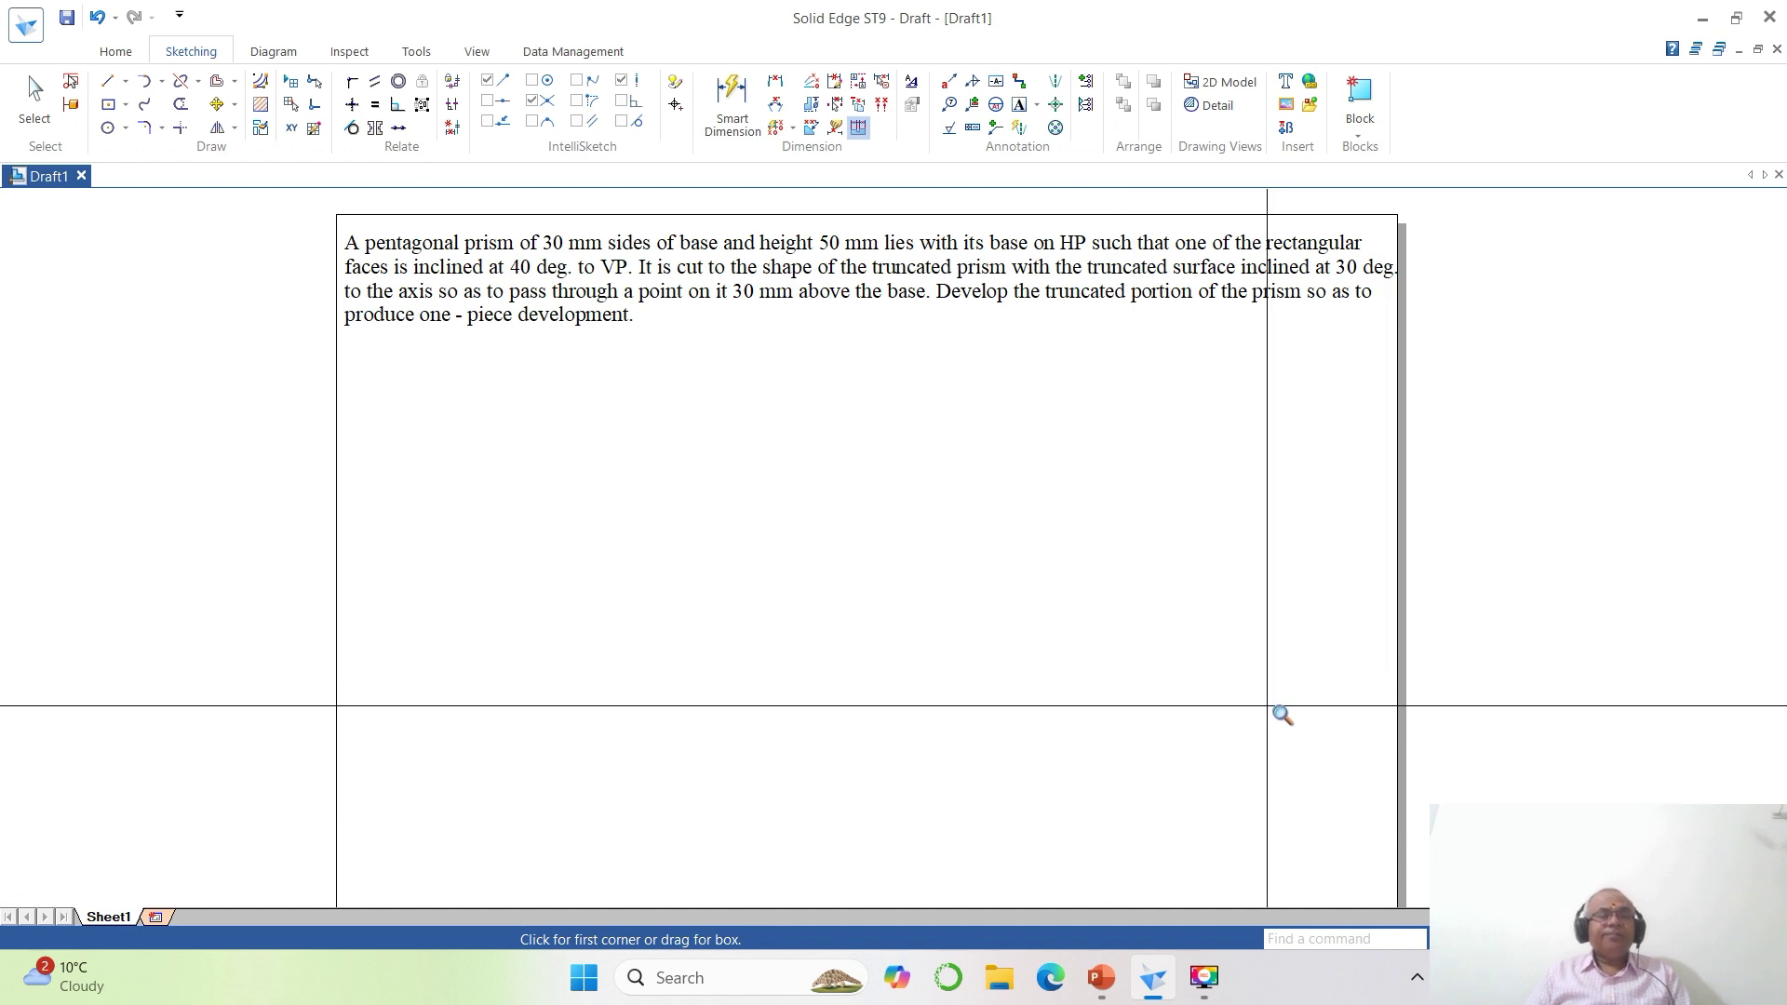
pyautogui.press('Escape')
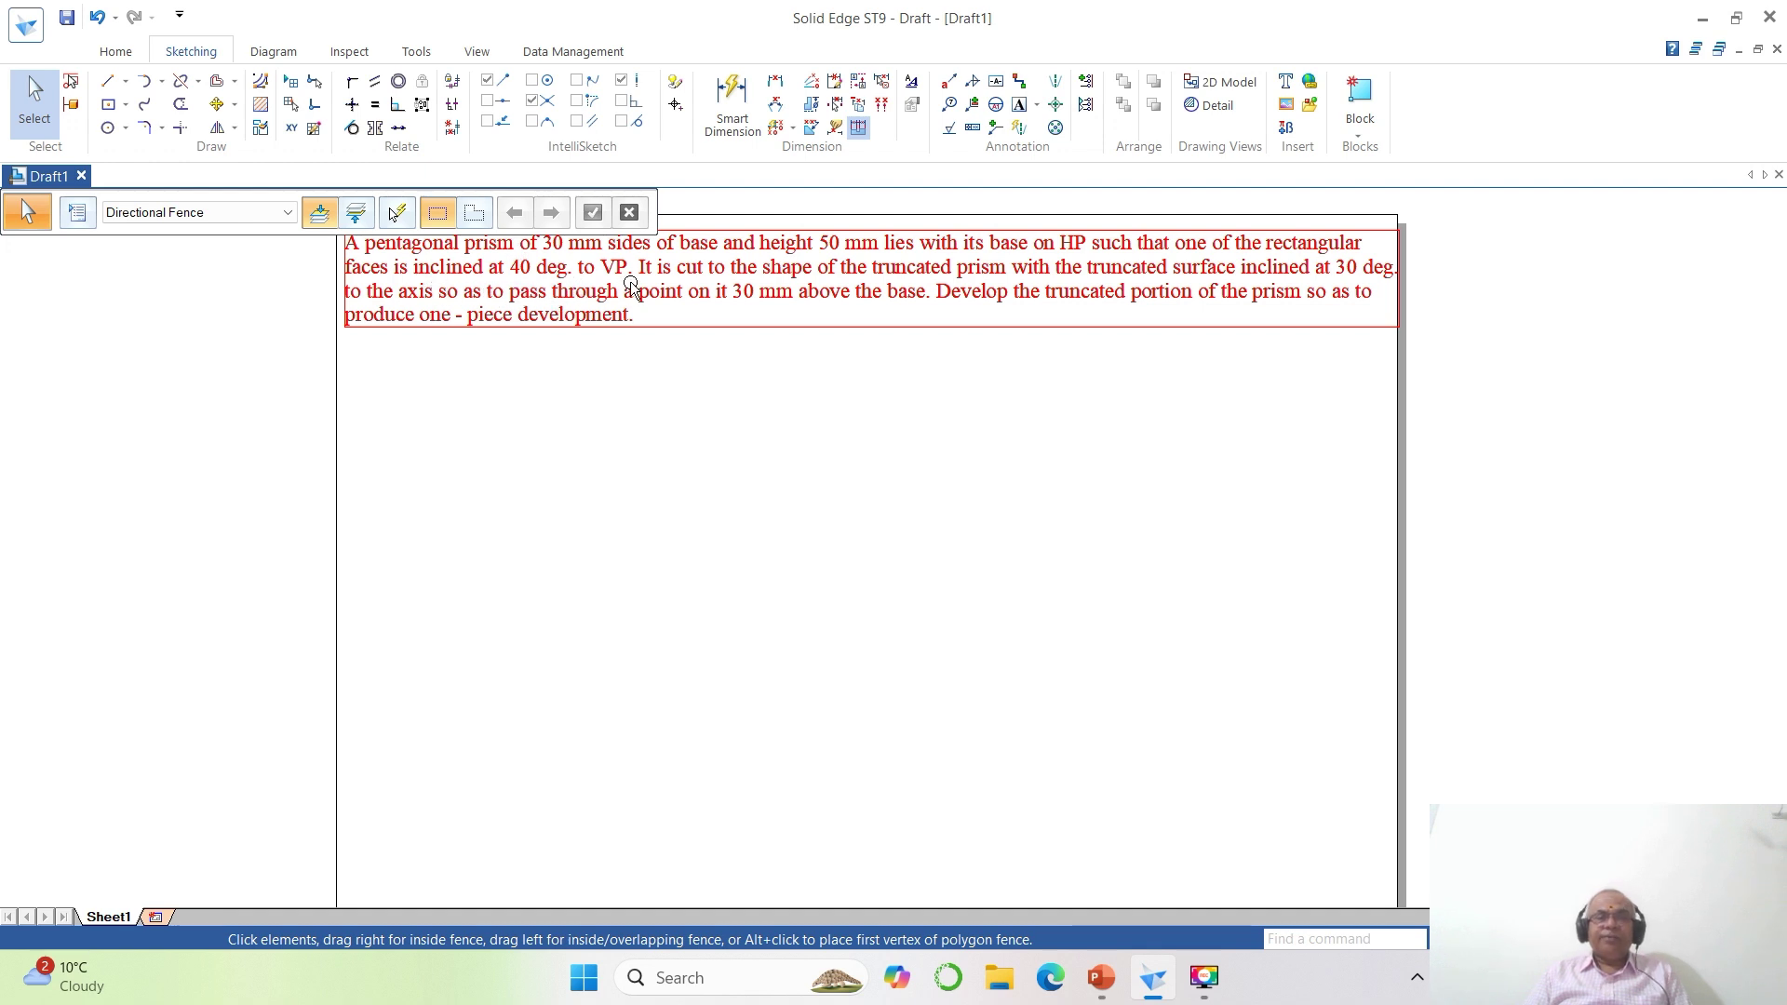
pyautogui.click(110, 85)
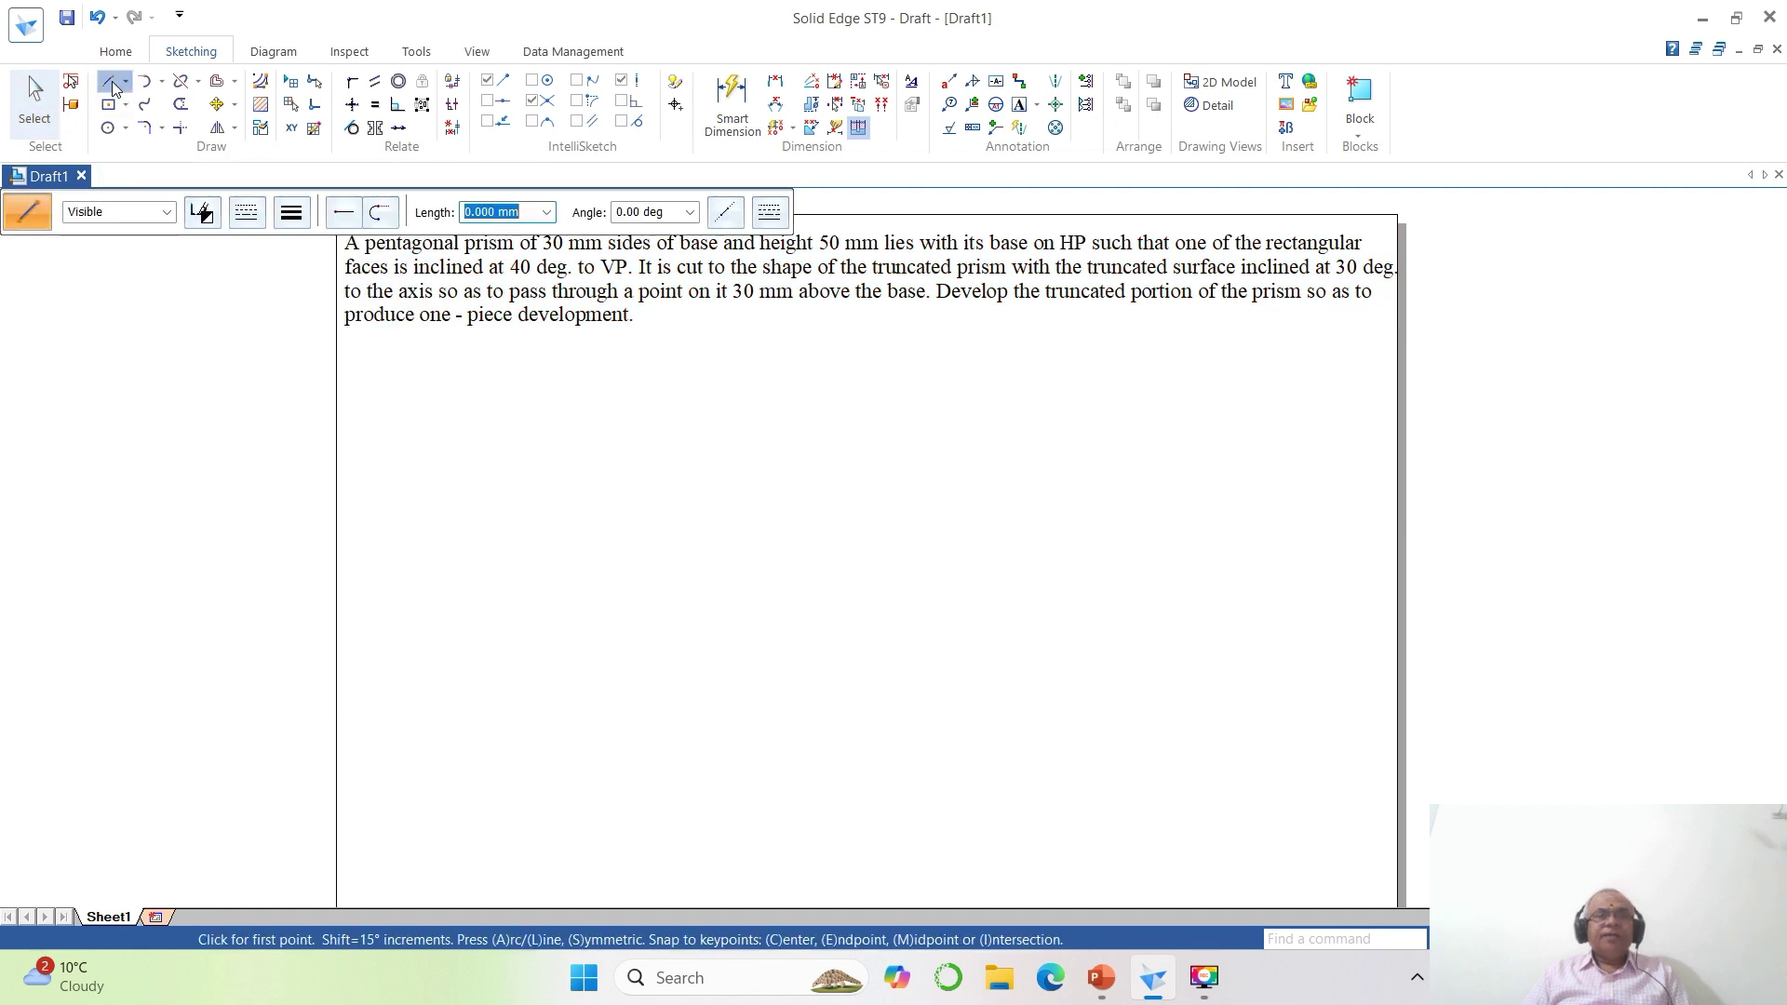
pyautogui.click(295, 215)
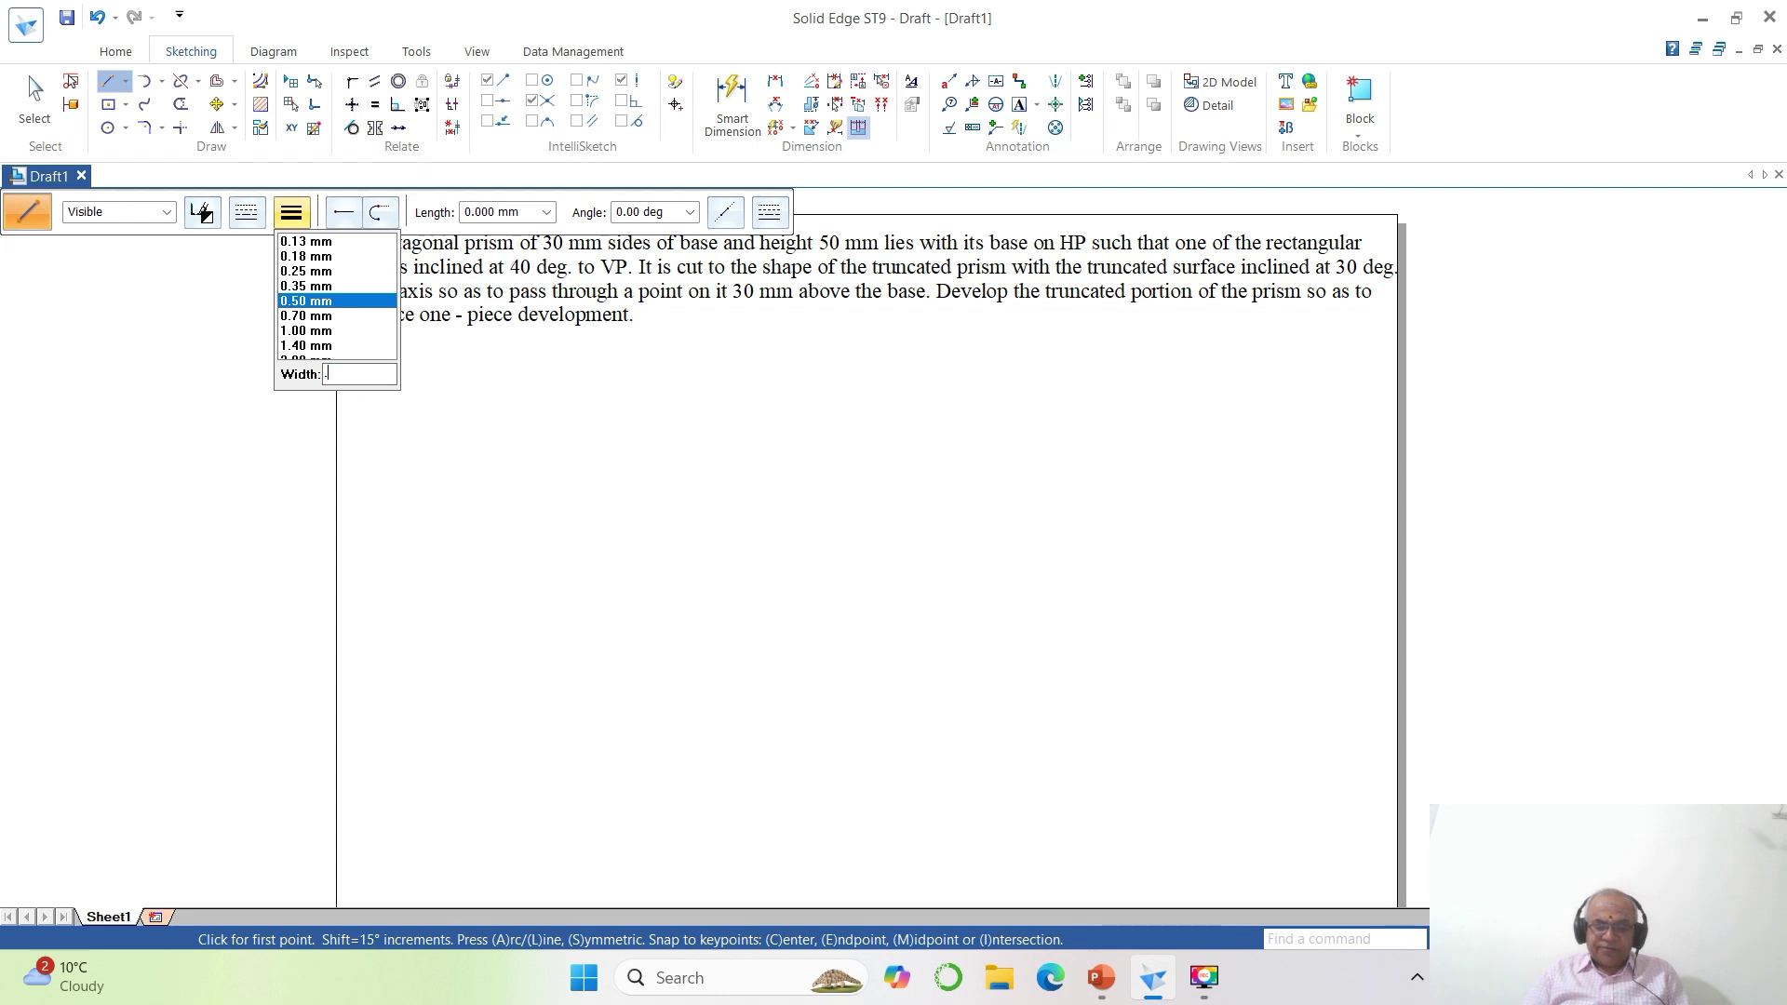
pyautogui.write('.05')
pyautogui.press('Return')
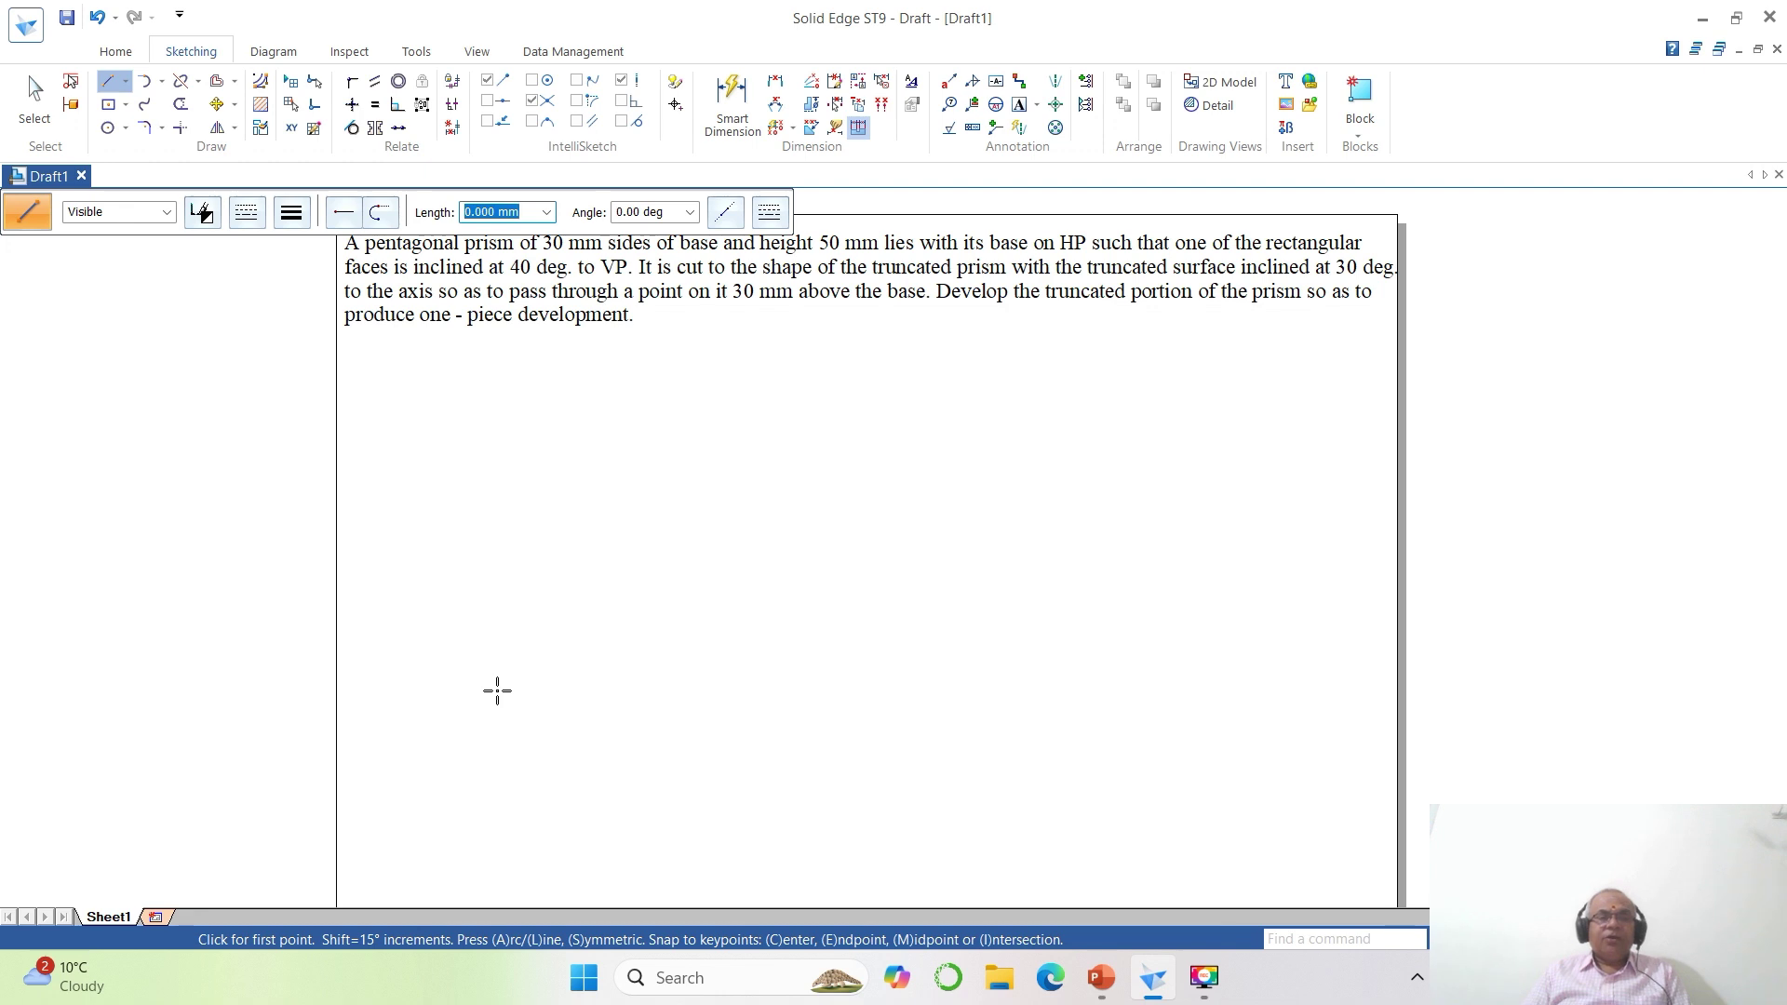
# Draw a 30 mm line at 0 deg in the lower-left area of the sheet as the pentagon's bottom side.
pyautogui.click(498, 686)
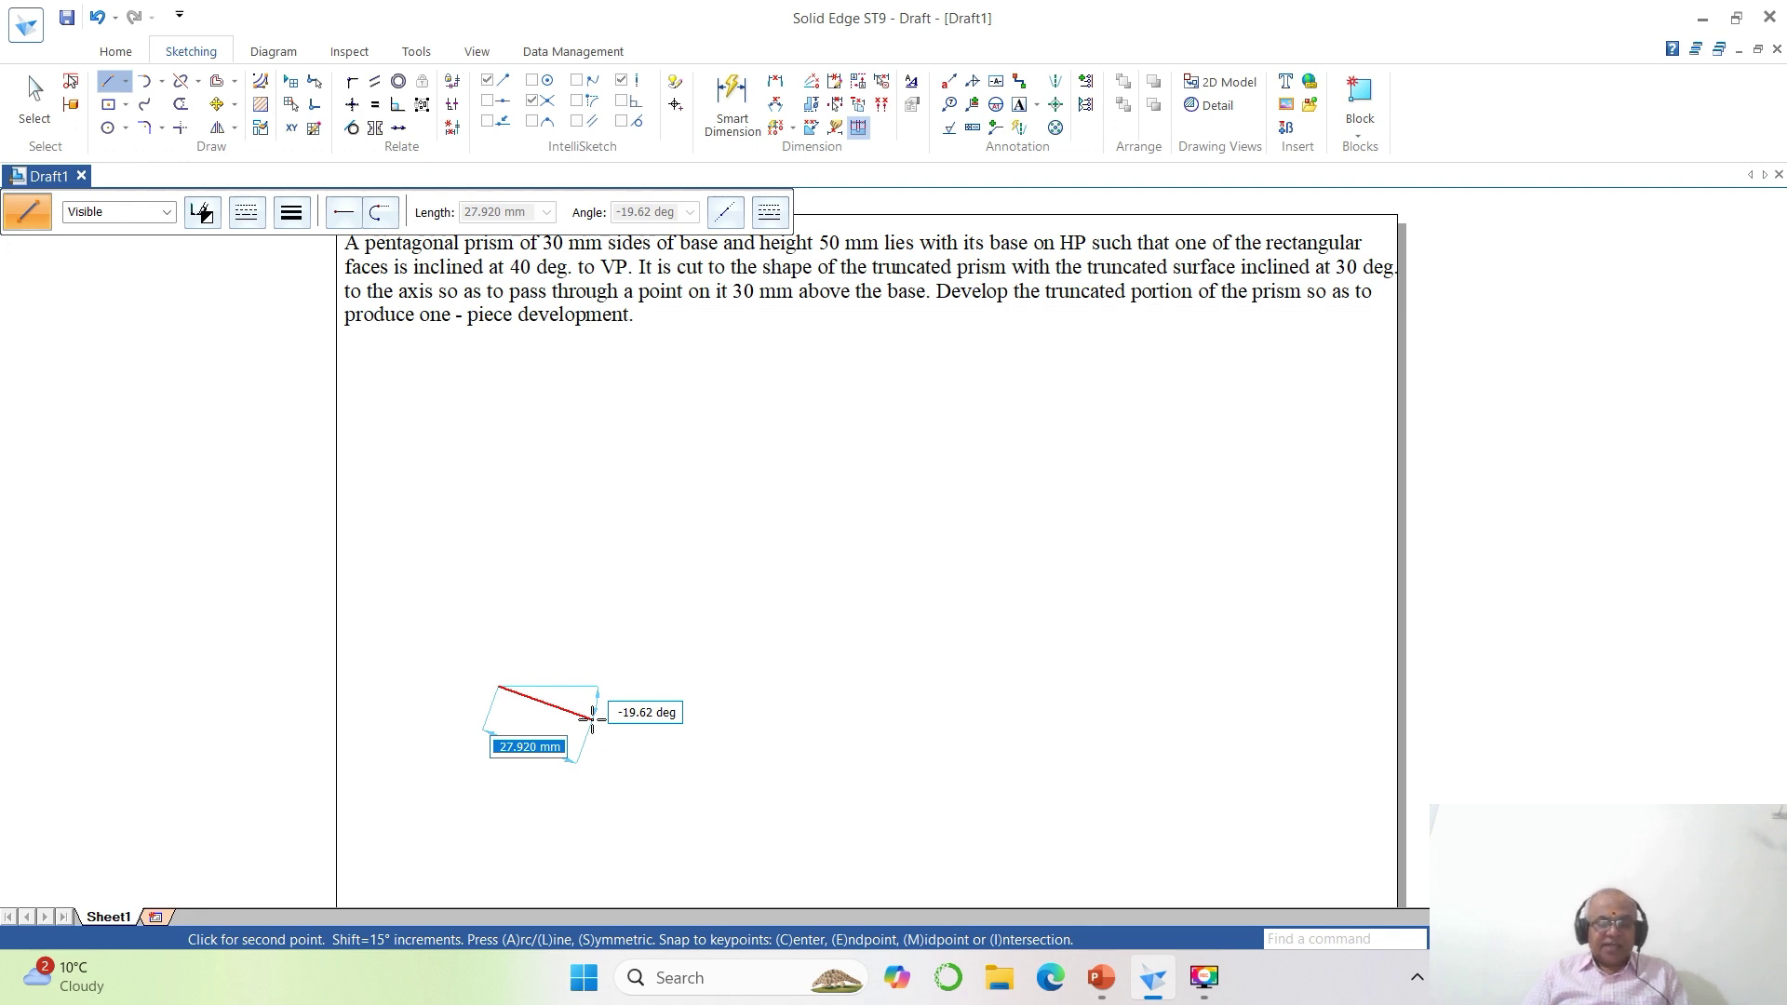
pyautogui.write('30')
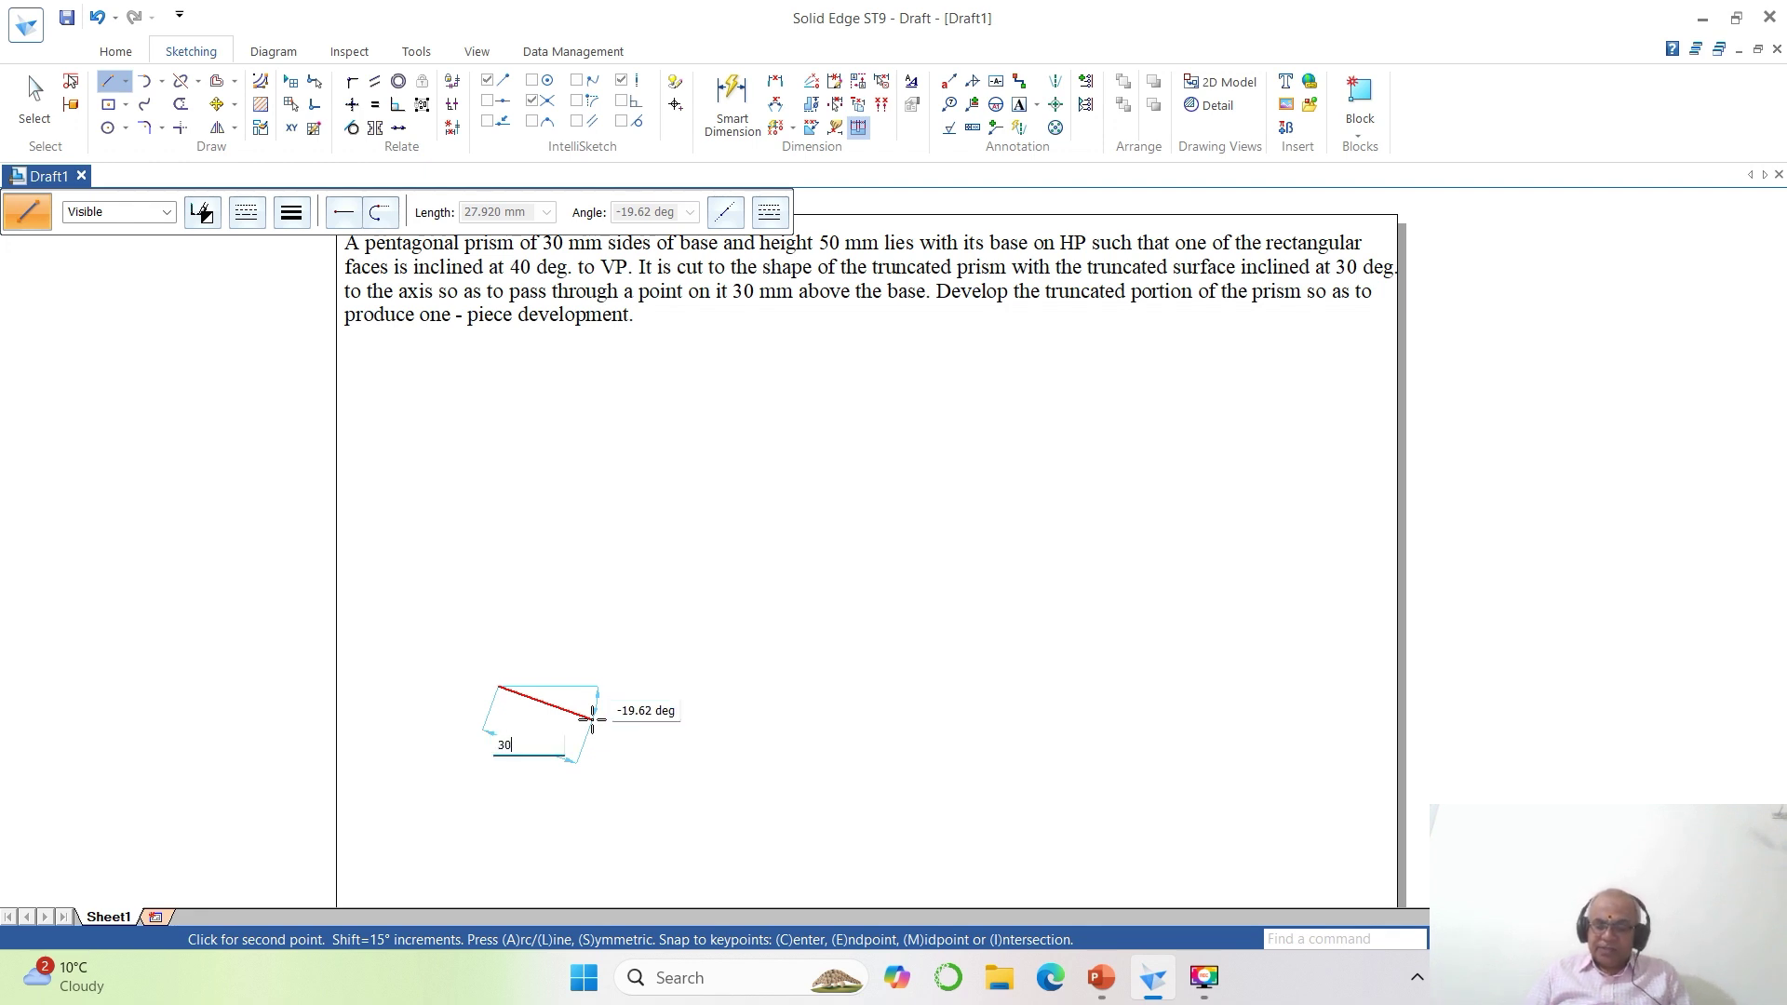
pyautogui.press('Tab')
pyautogui.write('0')
pyautogui.press('Return')
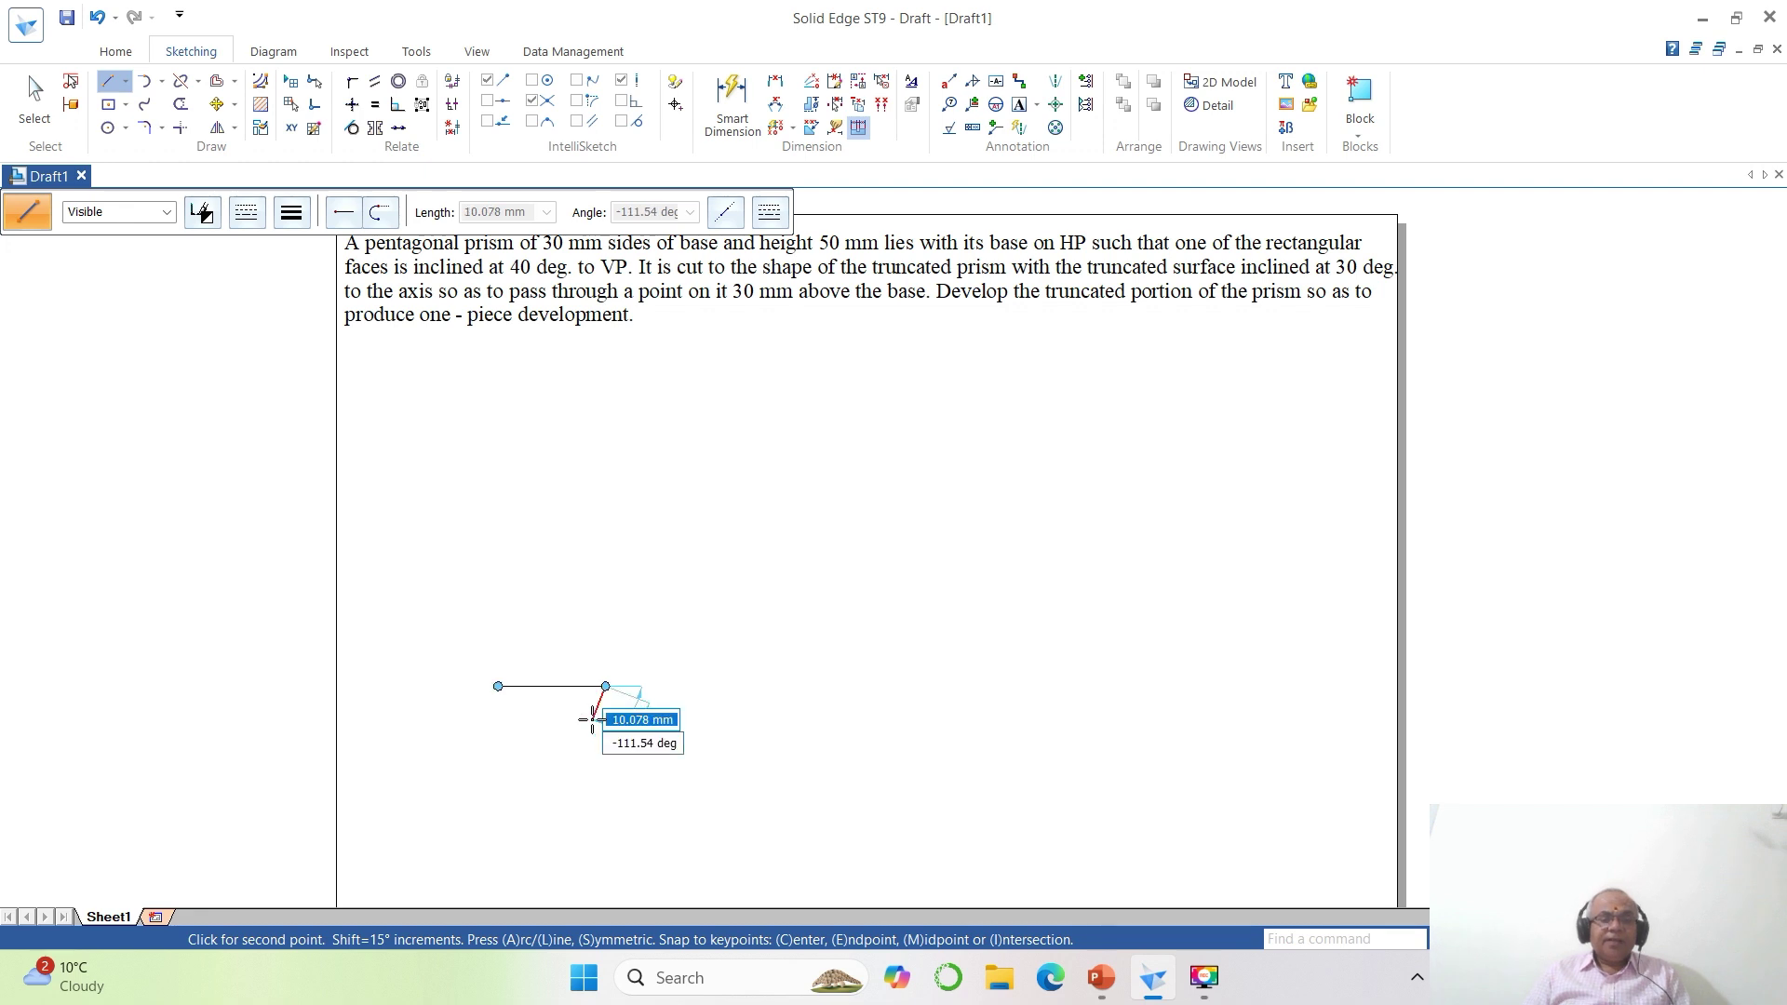
# Draw the pentagon's second side from the bottom side's right end, 30 mm long at 72 deg.
pyautogui.write('30')
pyautogui.press('Tab')
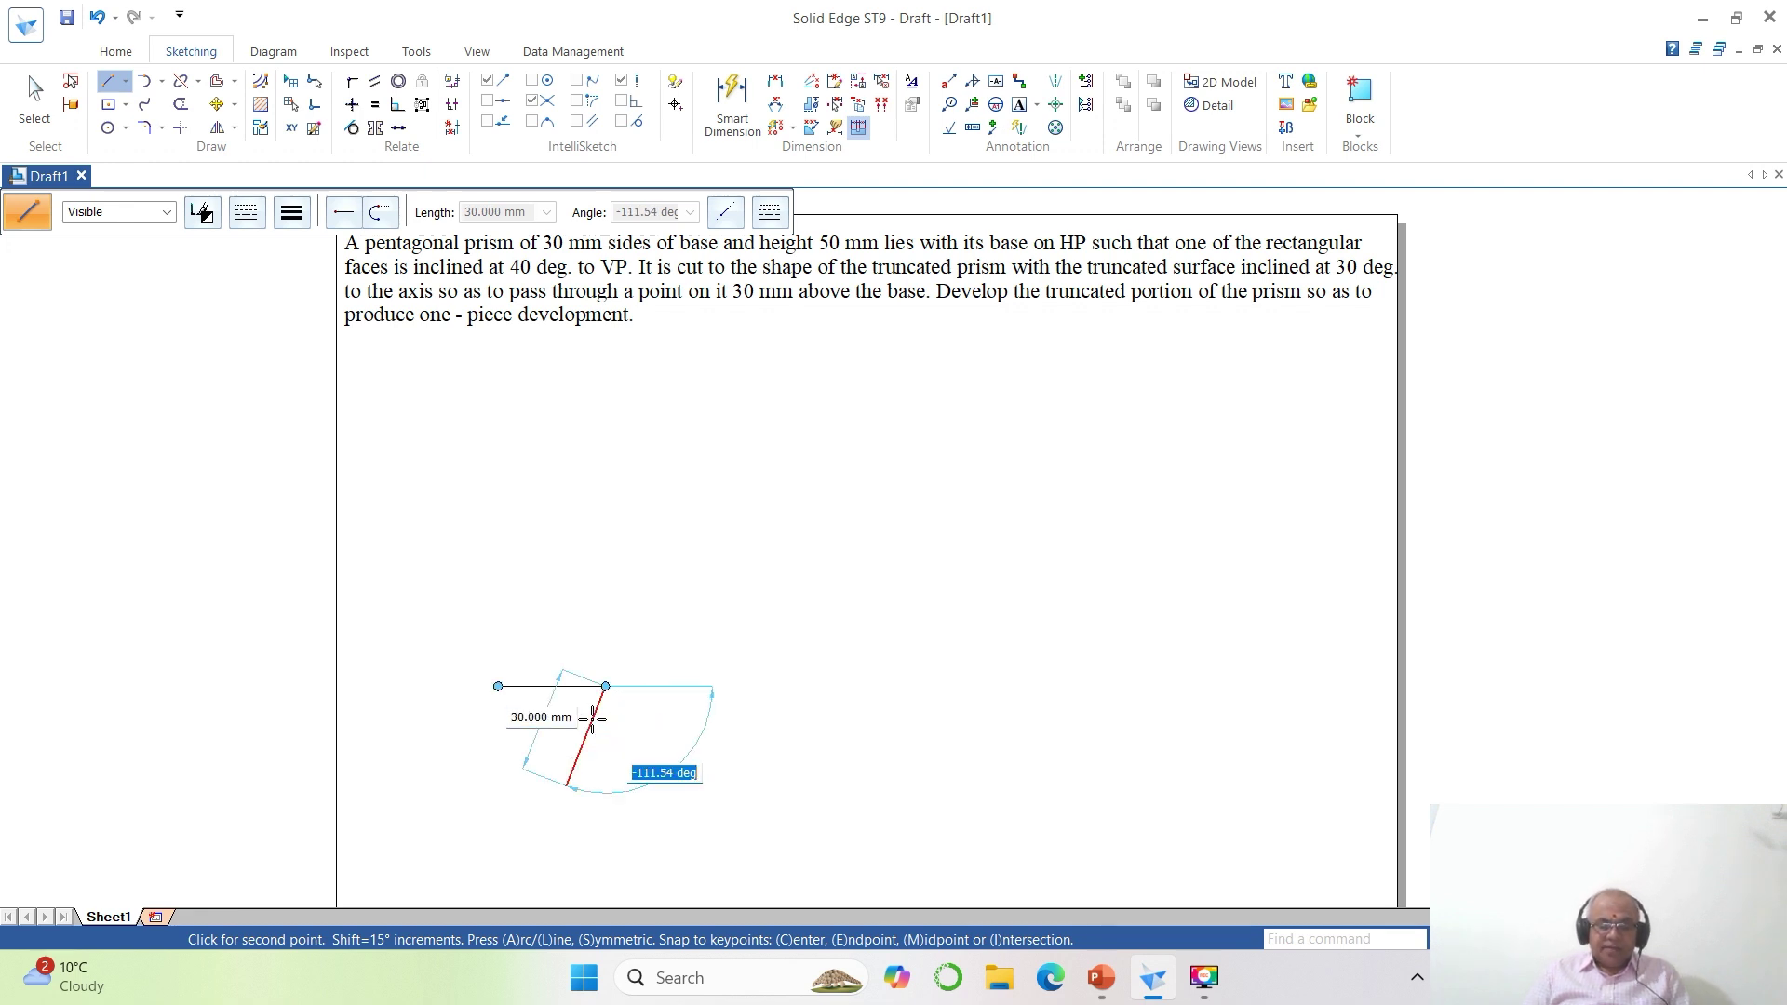
pyautogui.write('7')
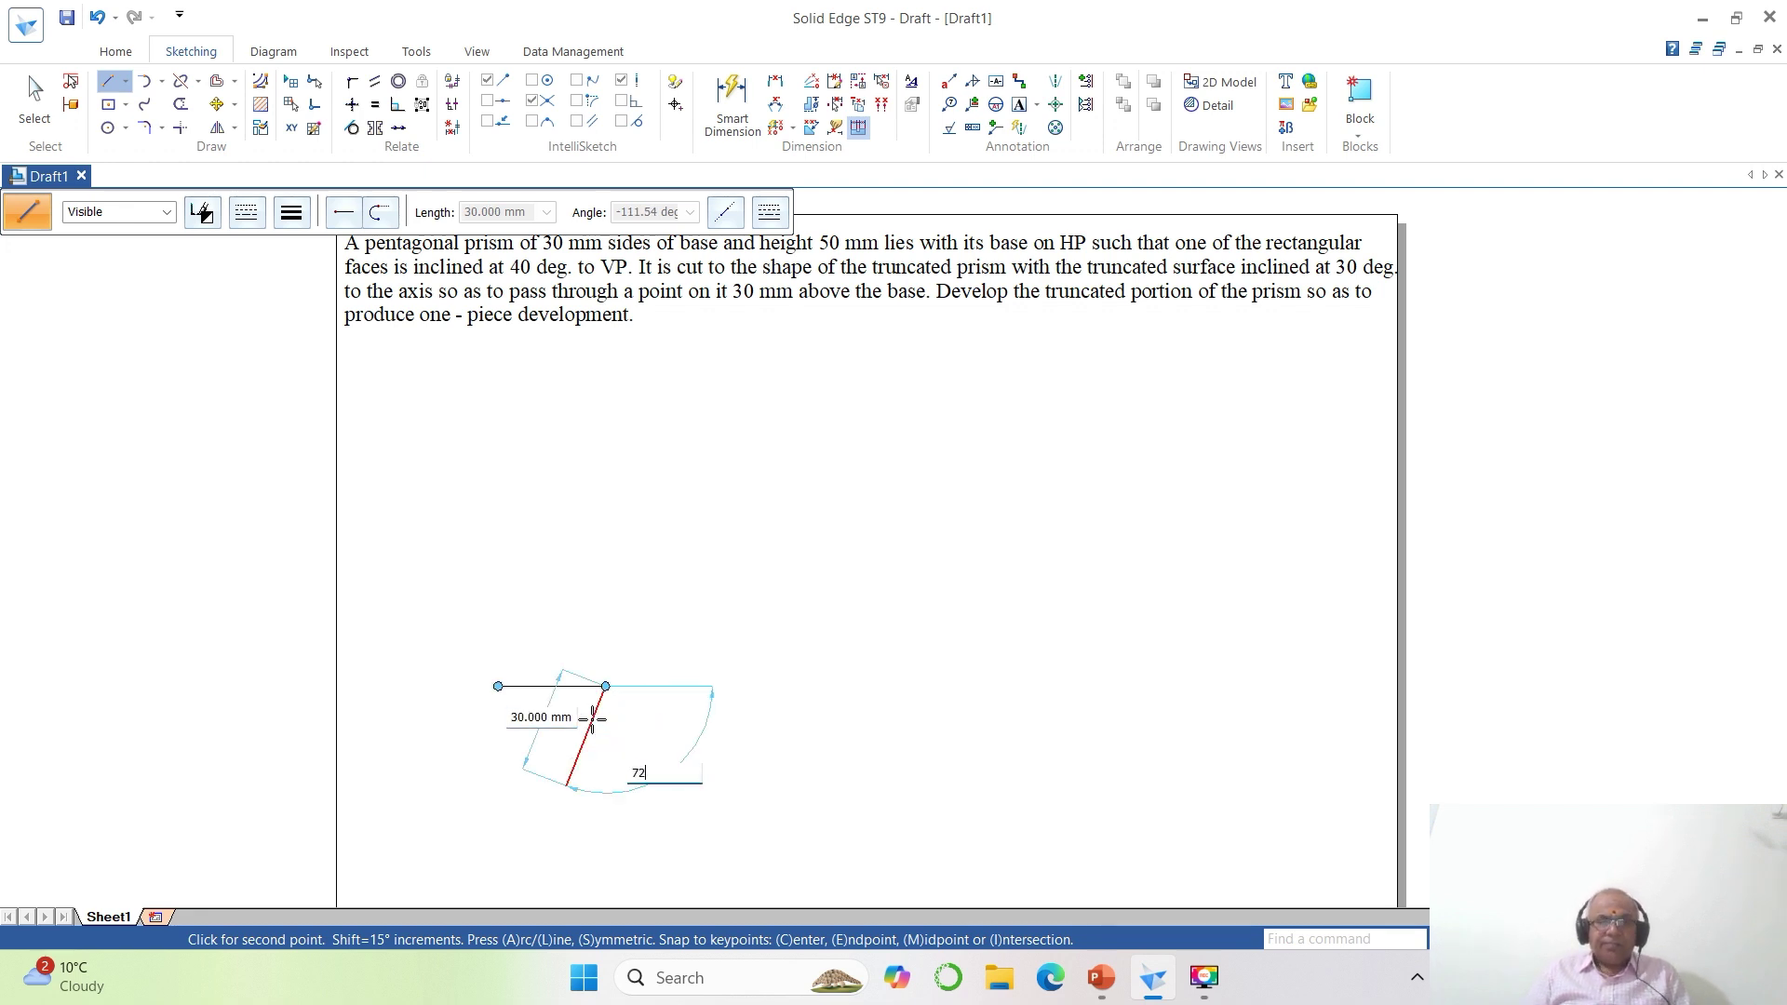
pyautogui.write('2')
pyautogui.press('Return')
# Continue the pentagon with a third side 30 mm long at 144 deg up to the apex.
pyautogui.write('30')
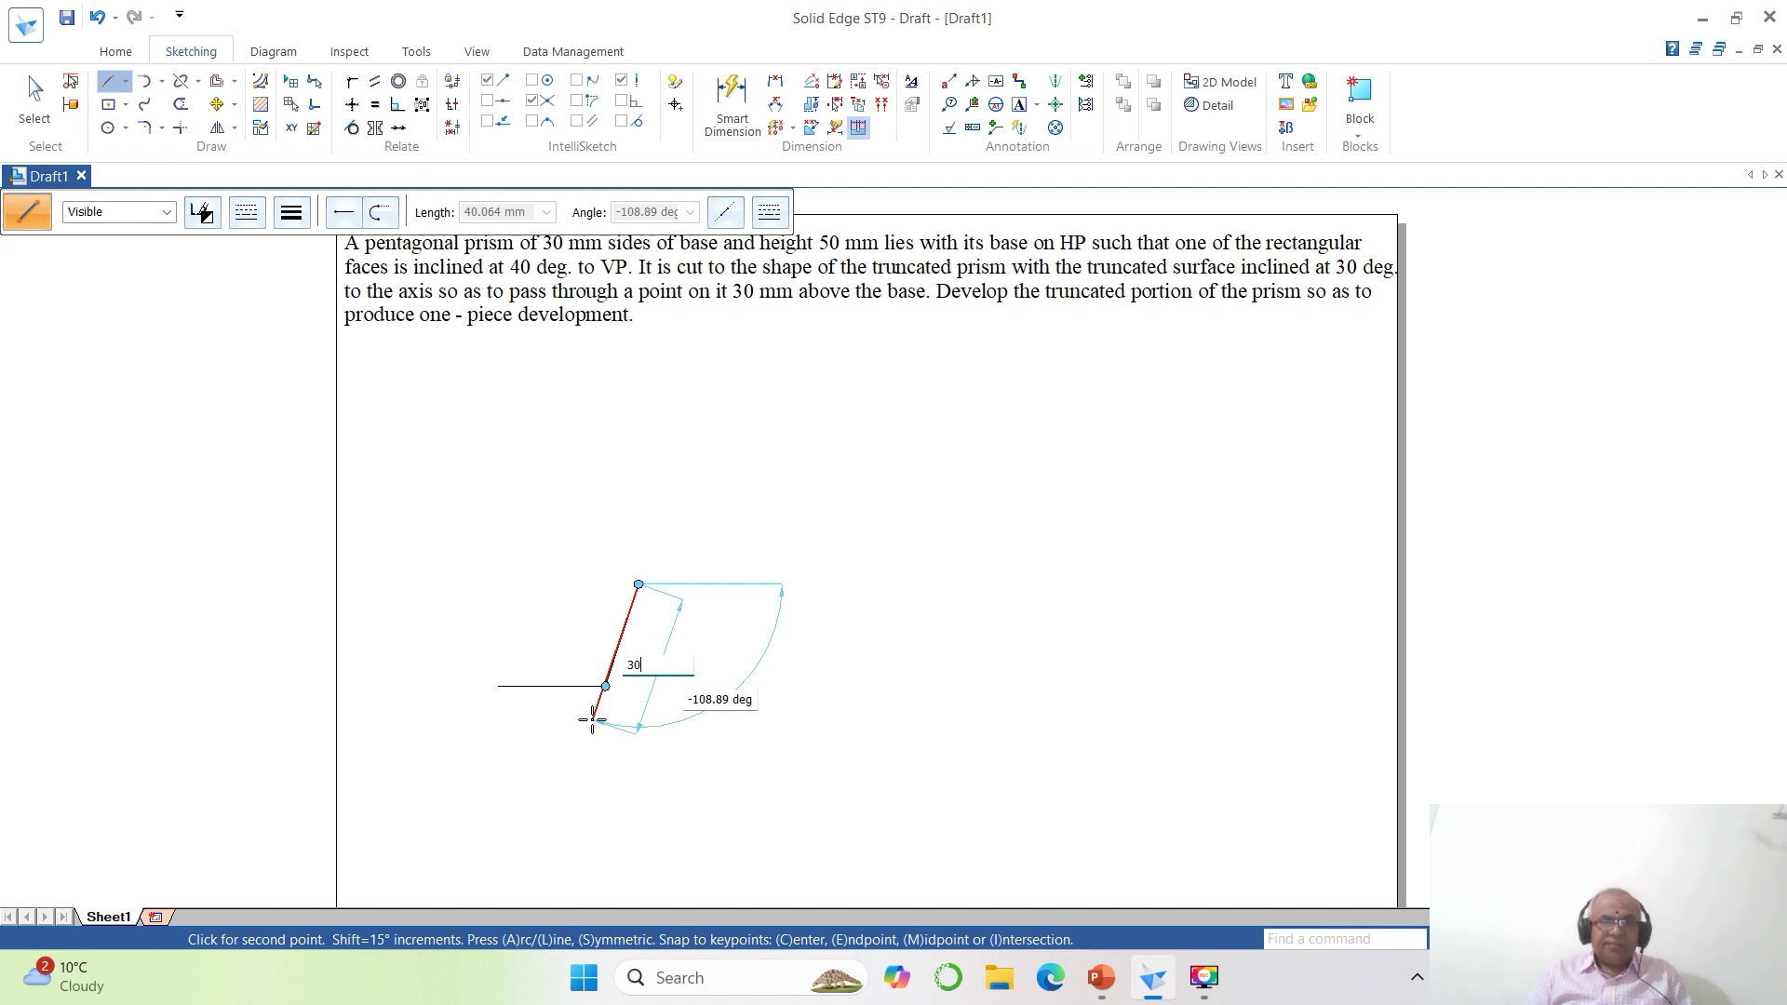
pyautogui.press('Tab')
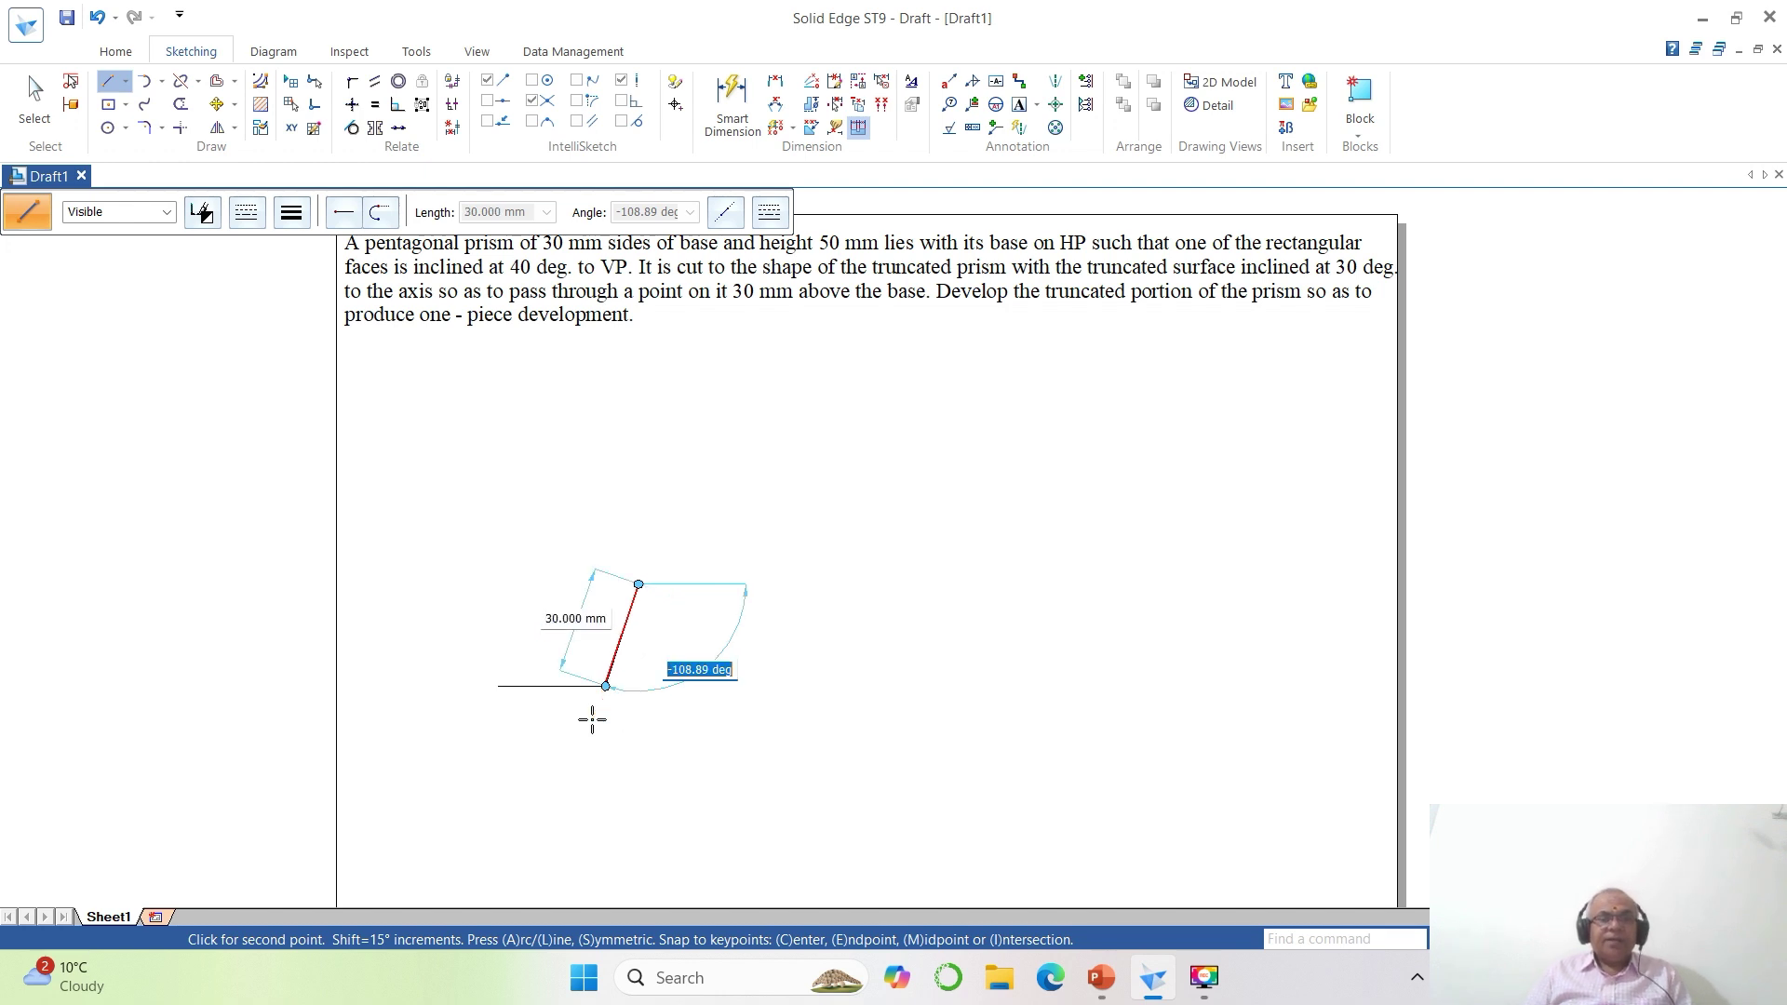
pyautogui.write('1')
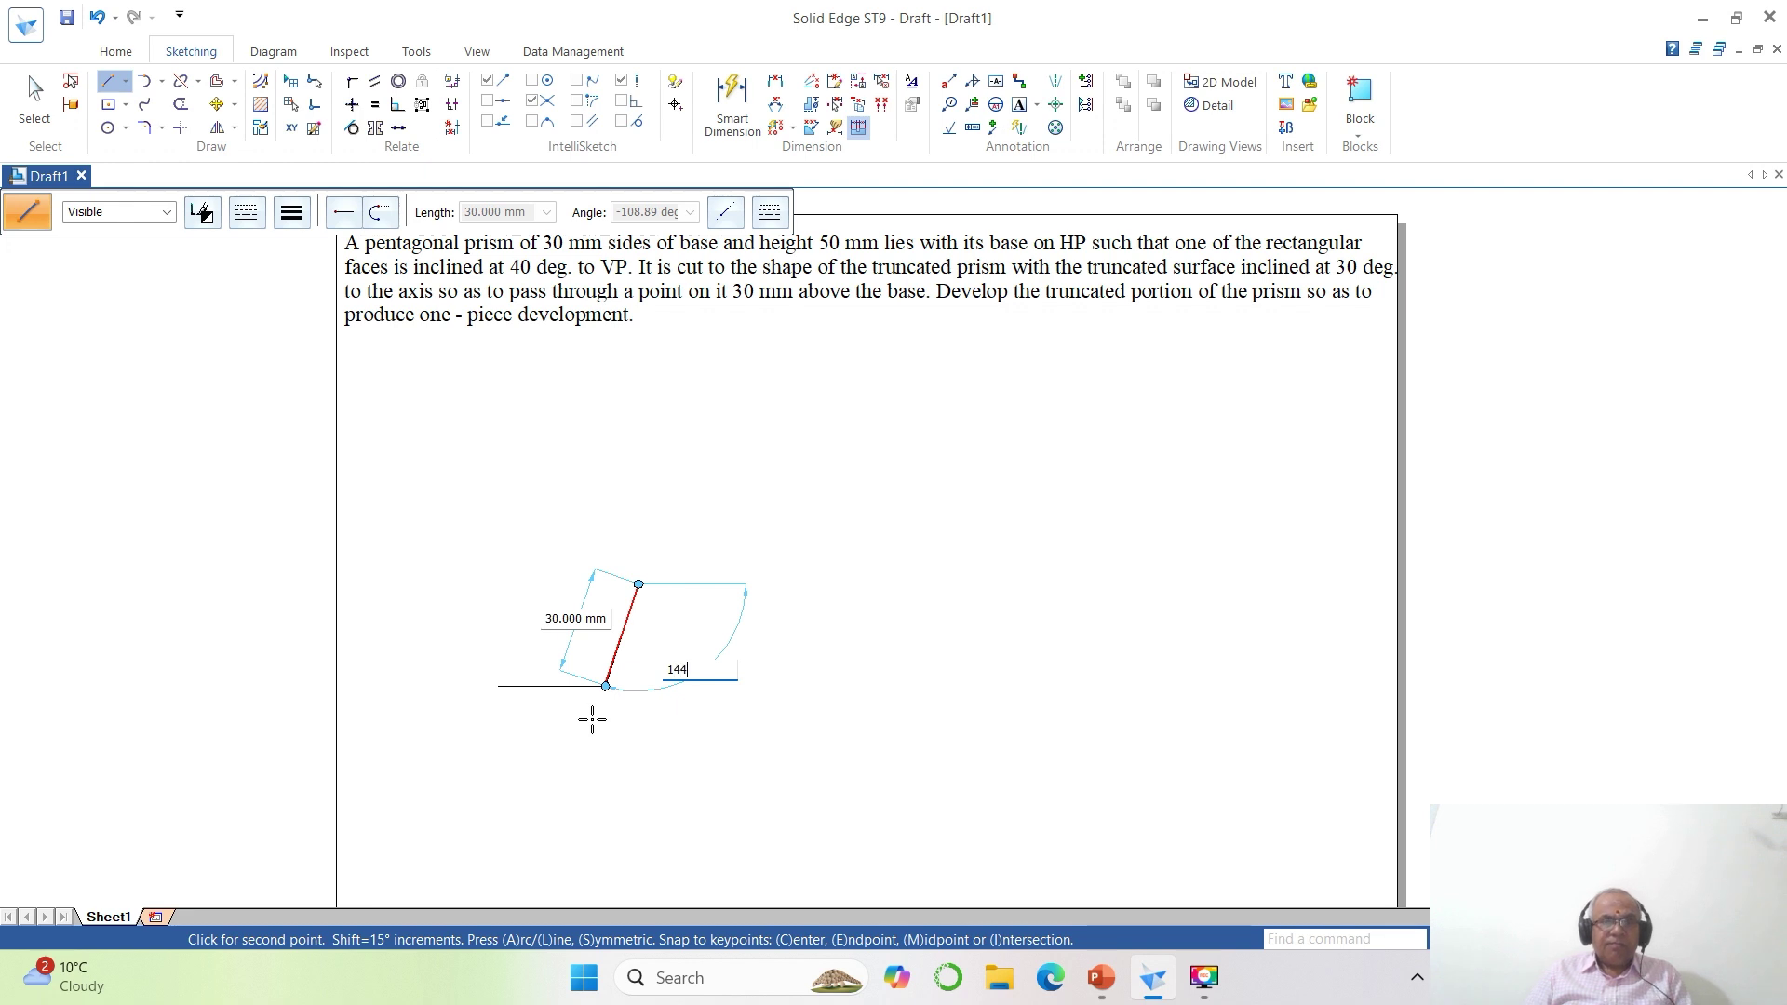
pyautogui.write('44')
pyautogui.press('Return')
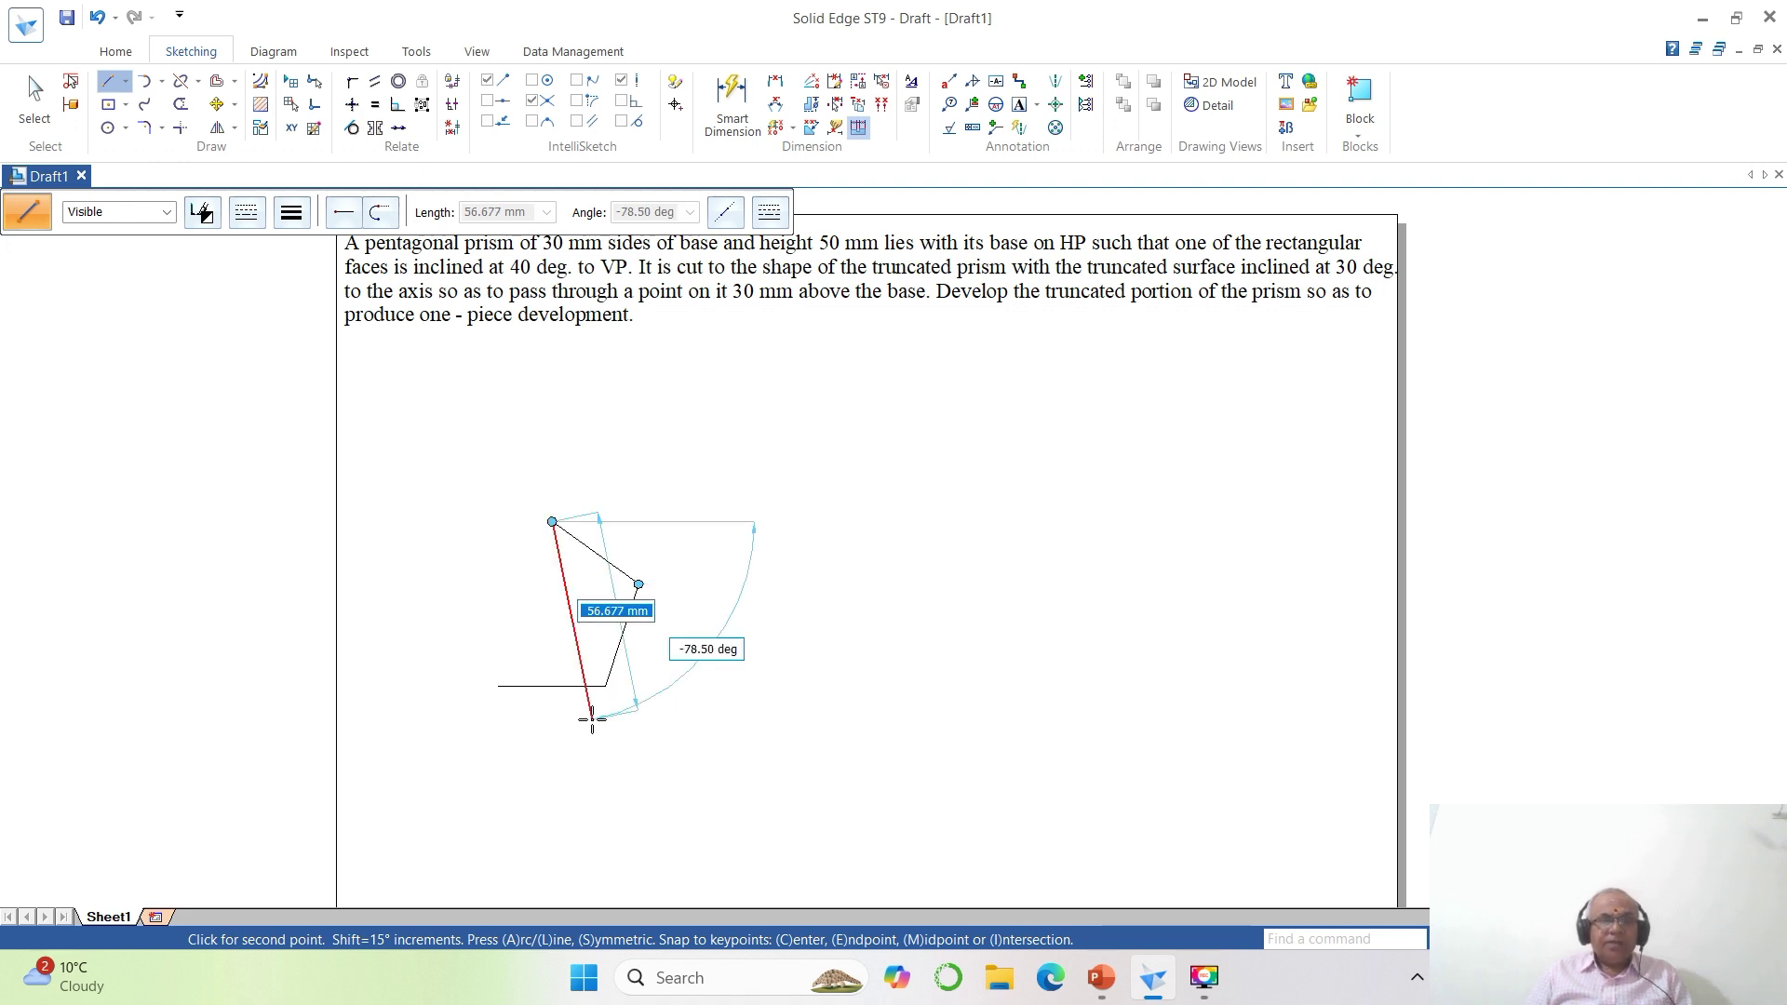
# Draw the pentagon's fourth side from the apex, 30 mm long at 216 deg.
pyautogui.write('30')
pyautogui.press('Return')
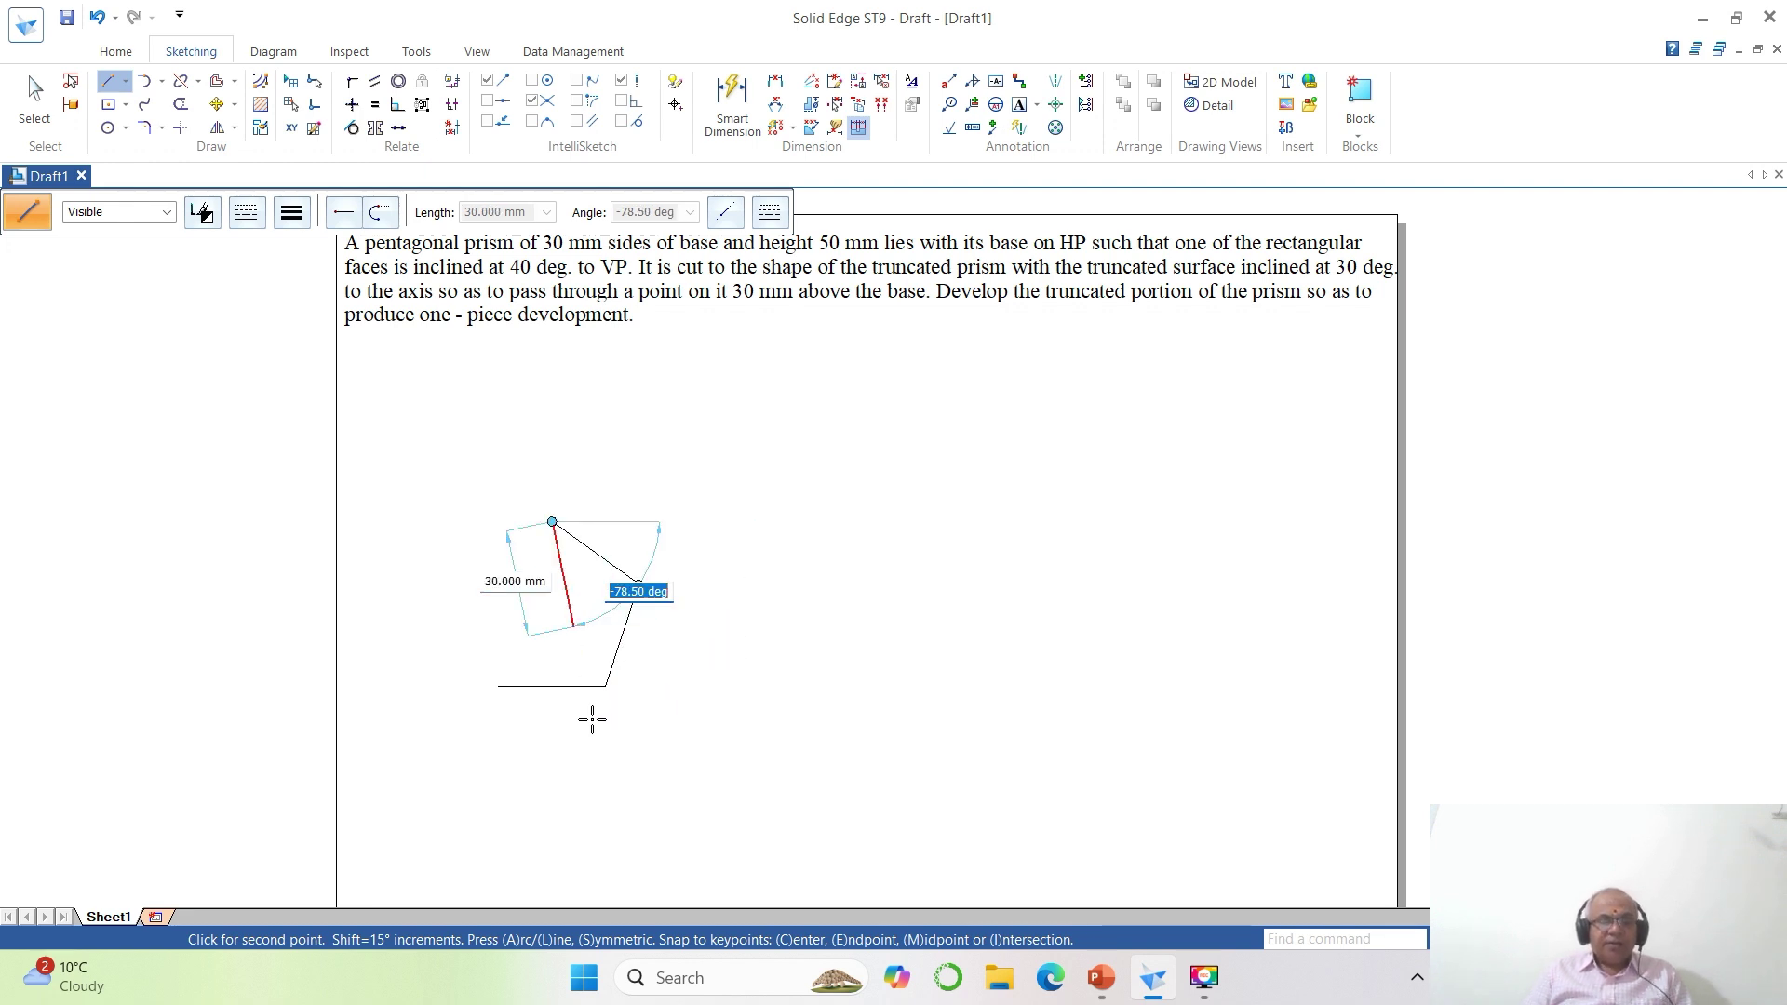
pyautogui.write('21')
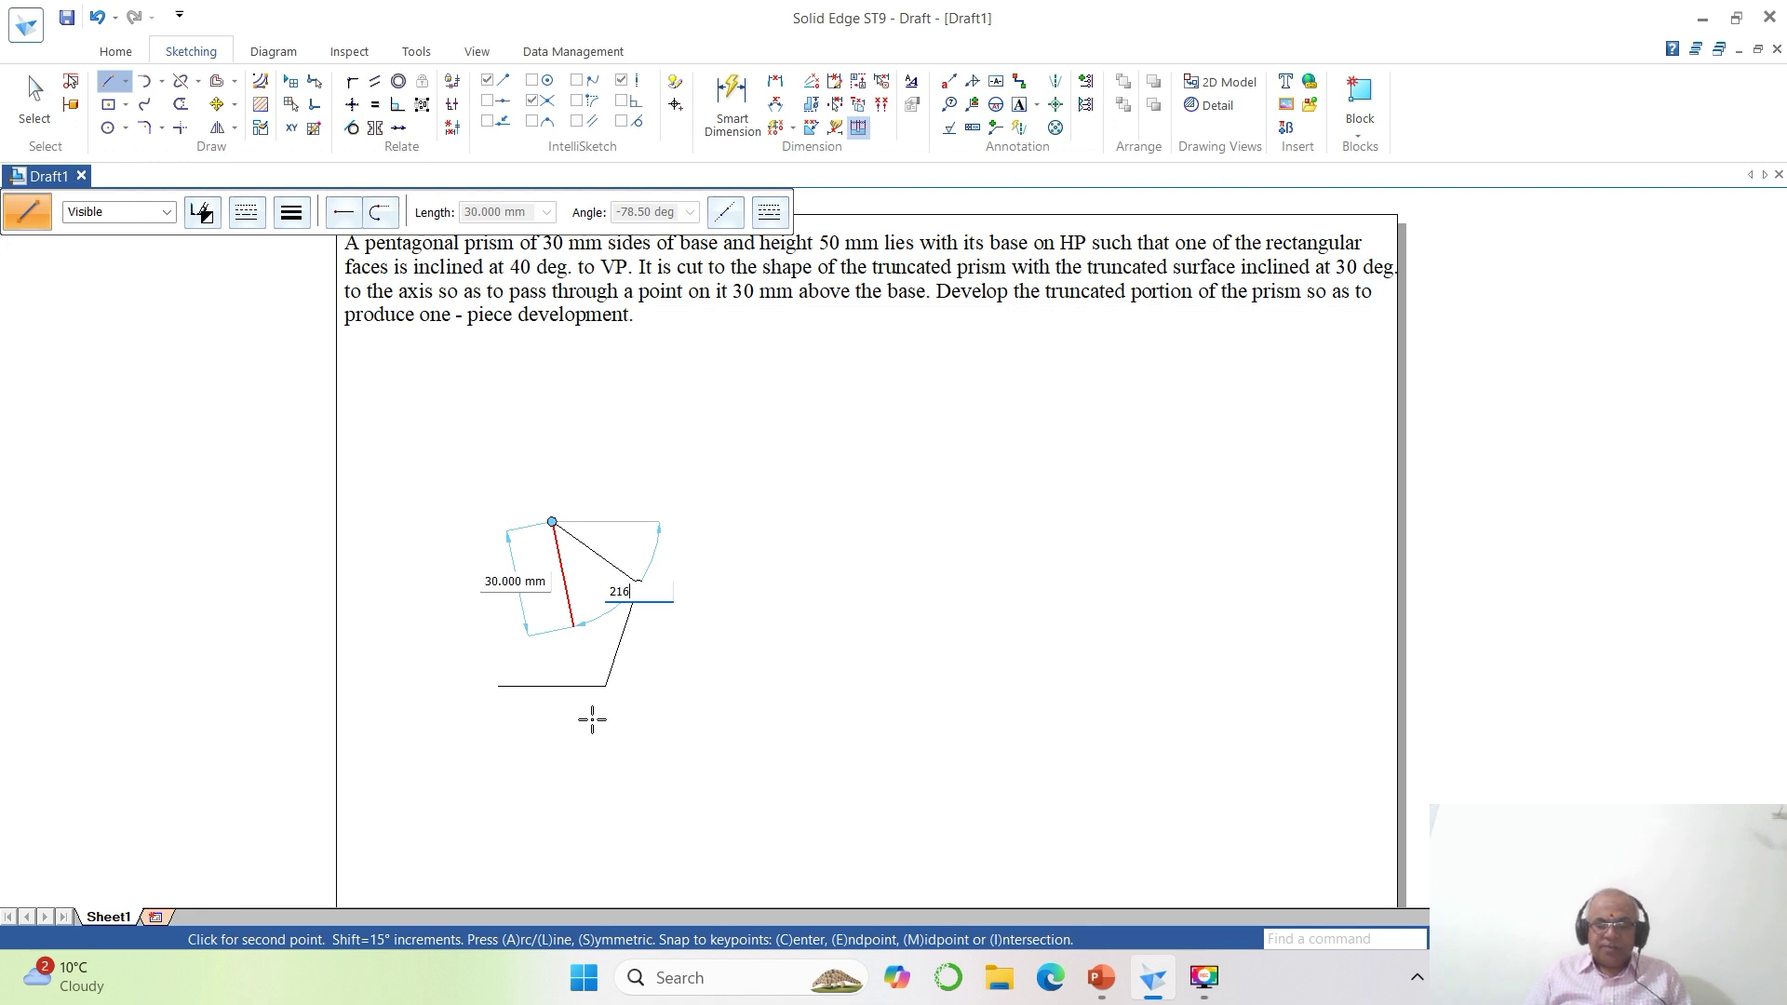
pyautogui.write('6')
pyautogui.press('Return')
# Close the pentagon with a fifth side 30 mm long at 288 deg.
pyautogui.write('3')
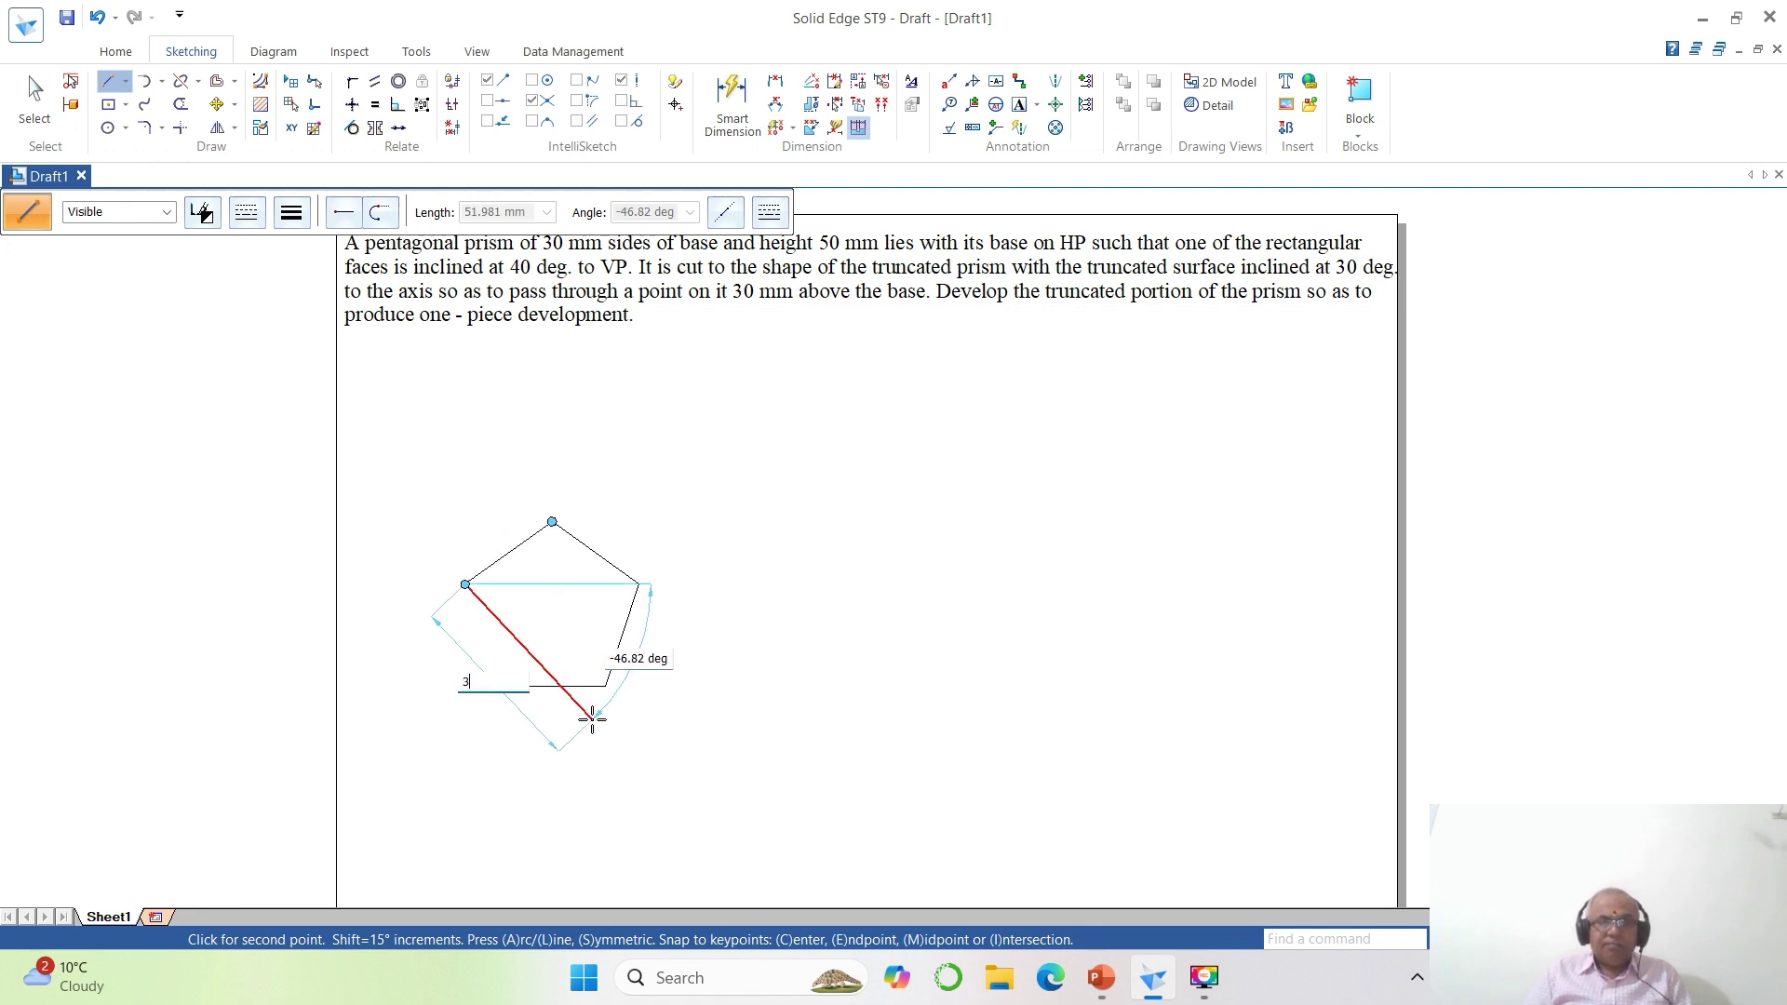
pyautogui.write('0')
pyautogui.press('Return')
pyautogui.write('2')
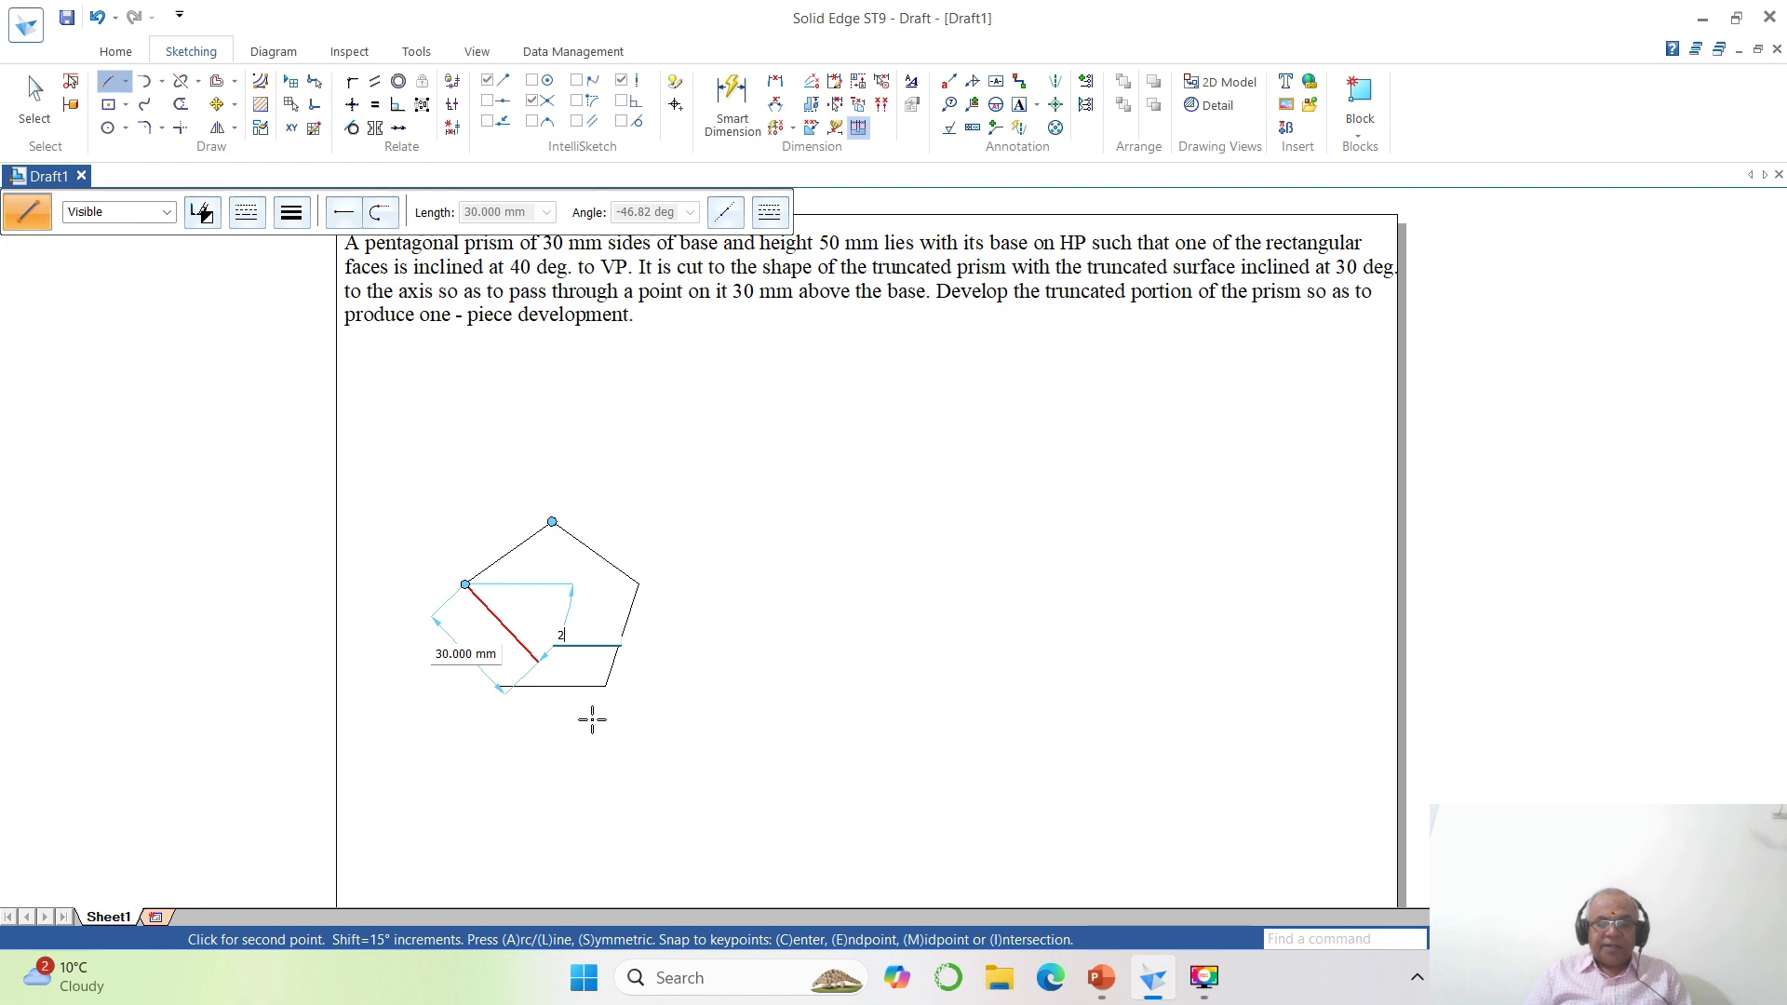
pyautogui.write('88')
pyautogui.press('Return')
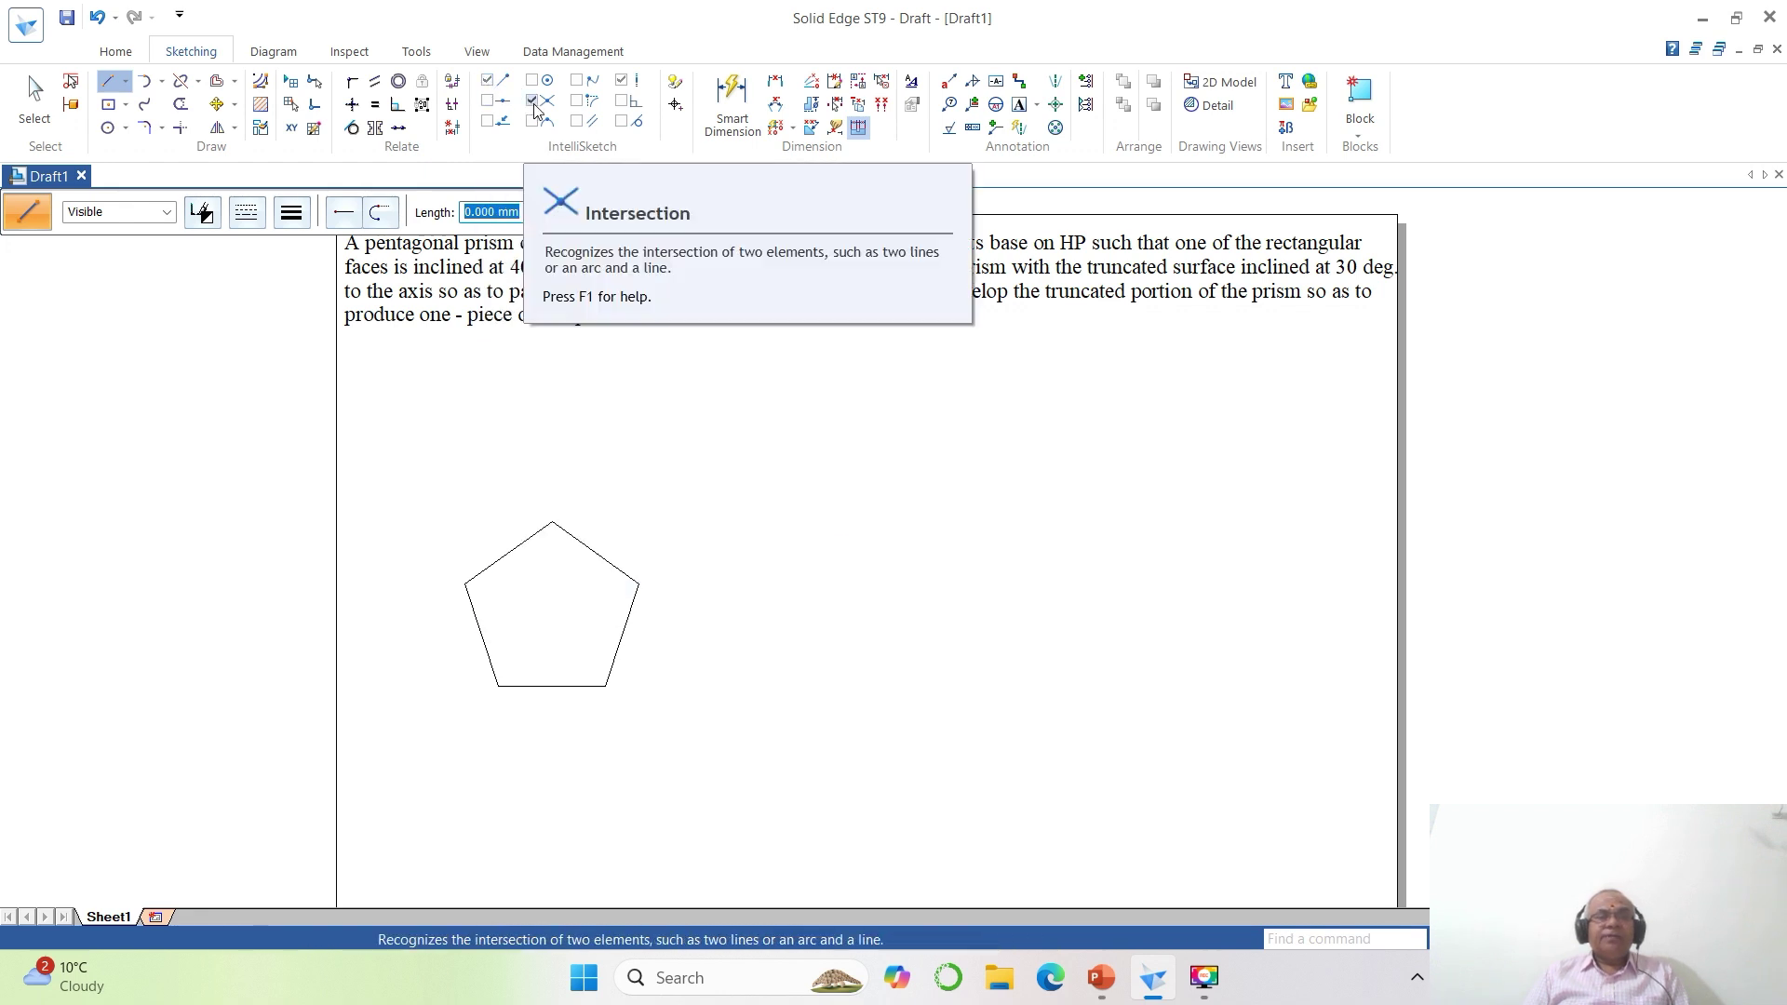
# Enable midpoint snapping and draw a line from the pentagon's lower-left vertex to the midpoint of its upper-right side.
pyautogui.click(621, 81)
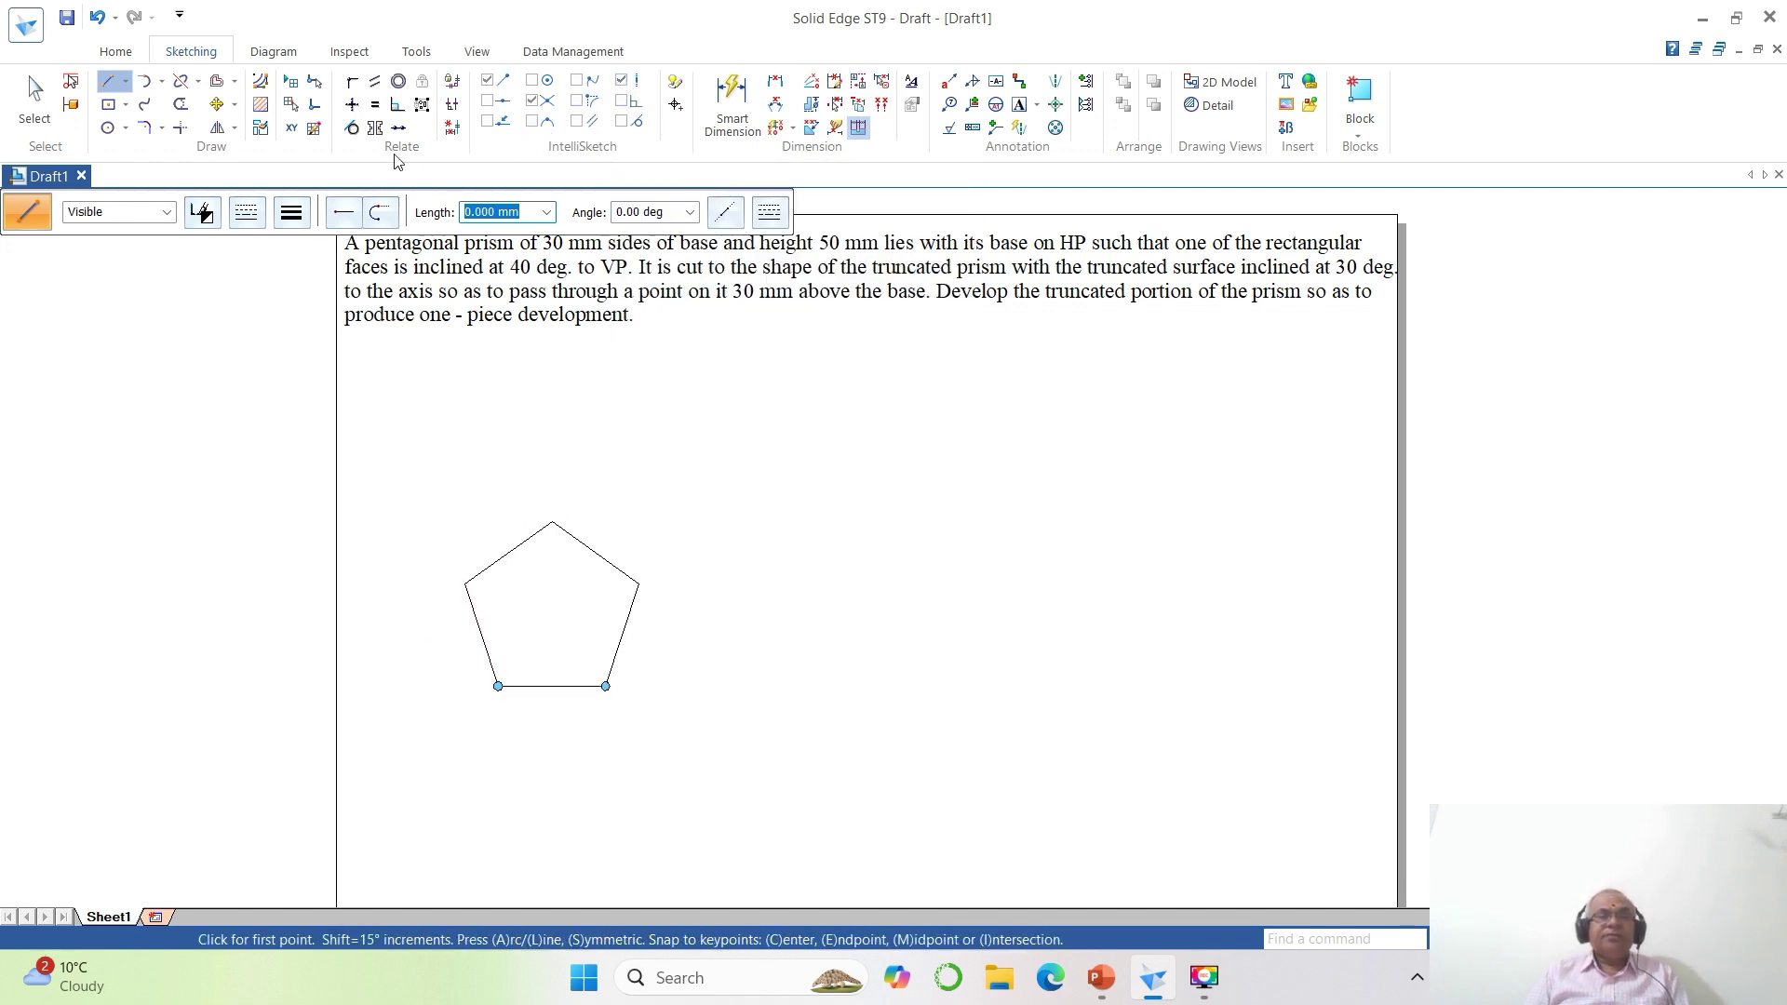
pyautogui.click(487, 101)
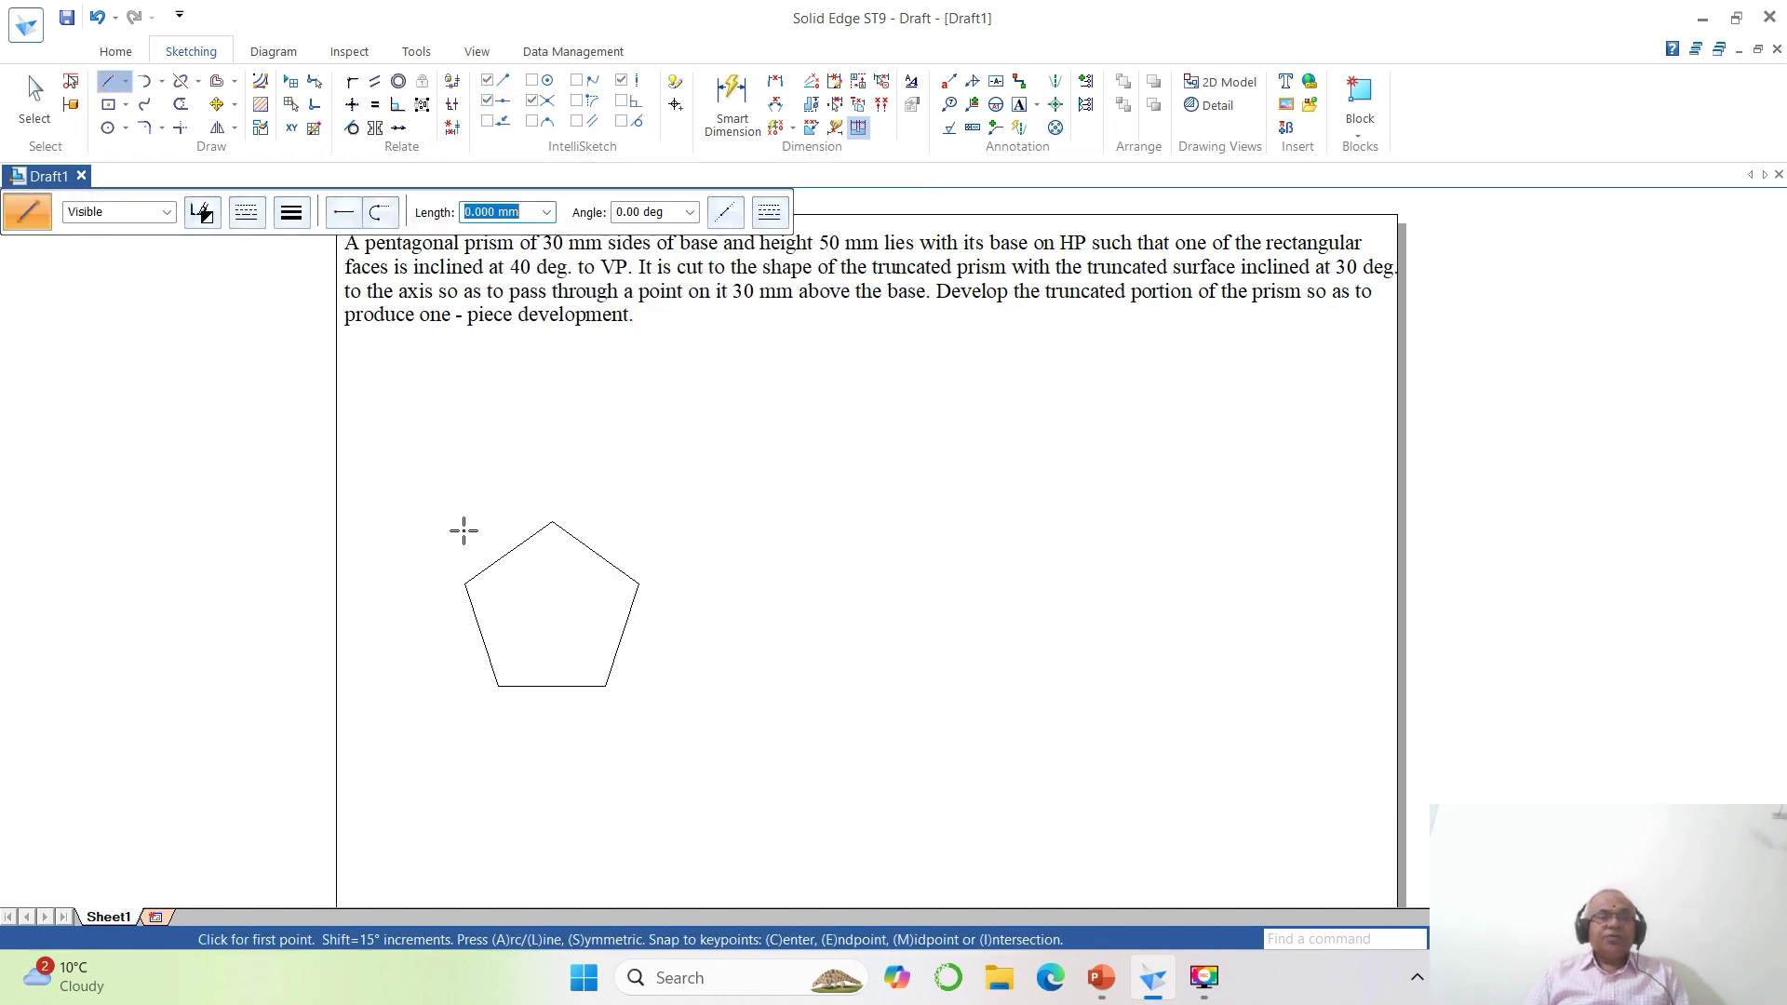
pyautogui.click(107, 81)
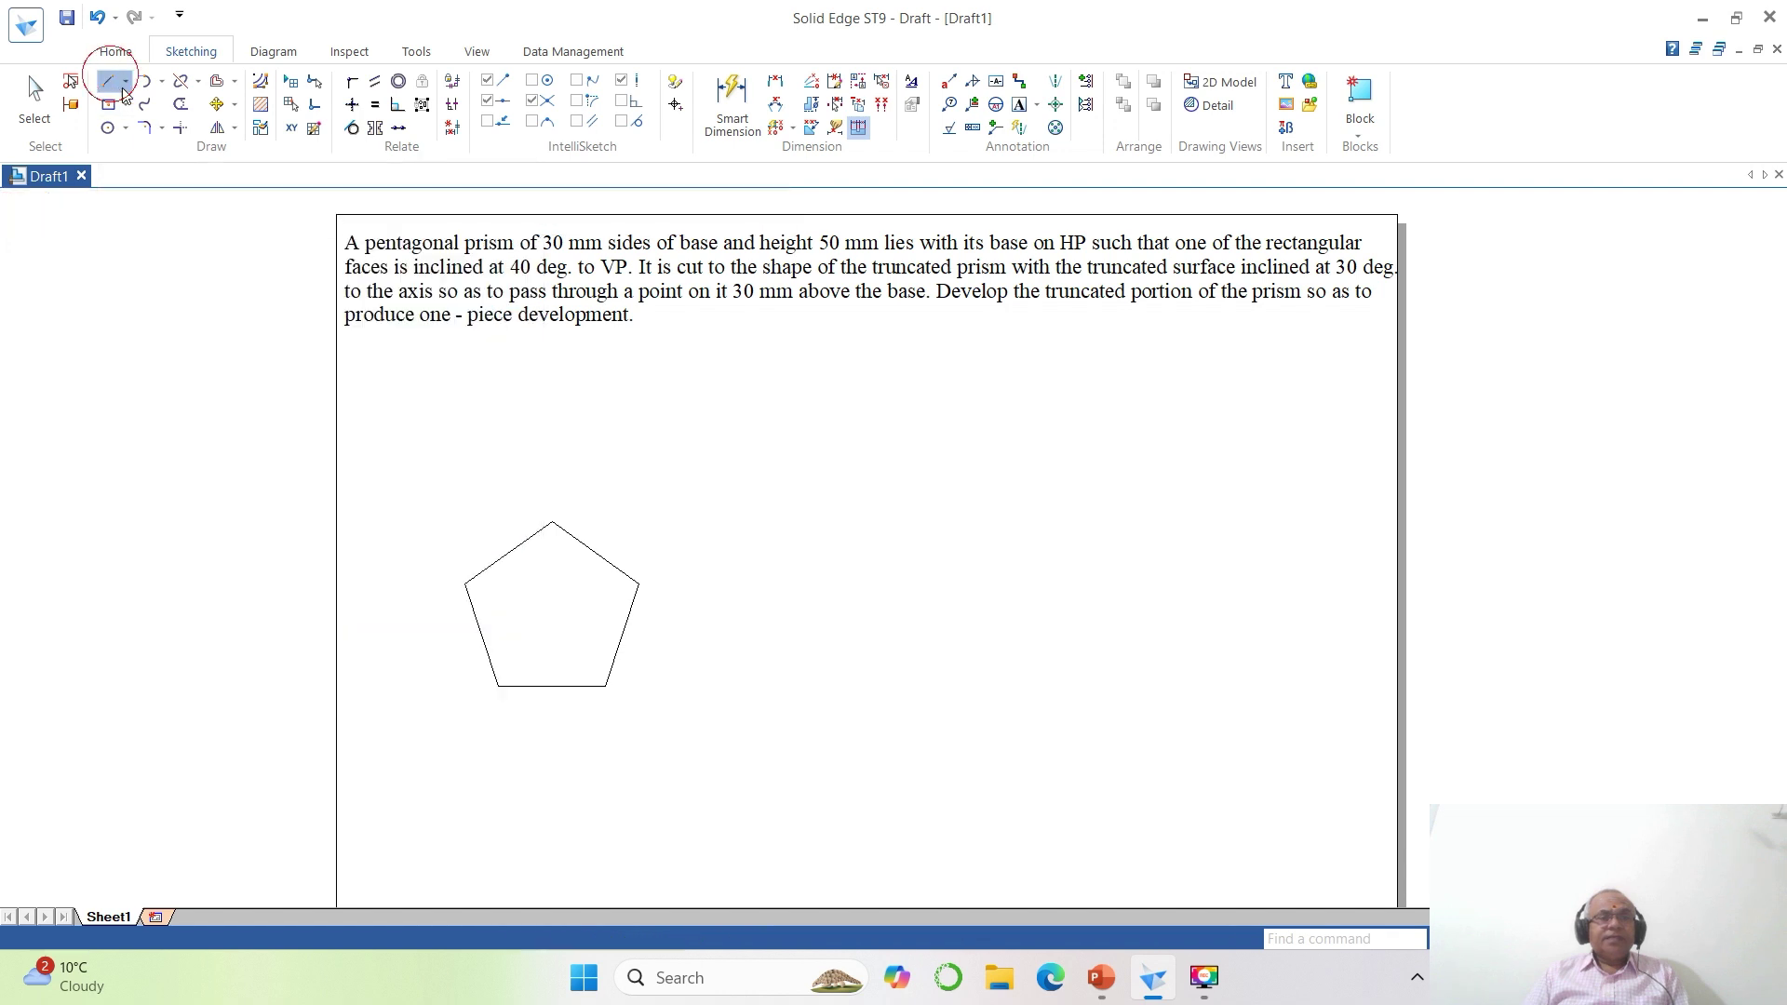
pyautogui.click(497, 686)
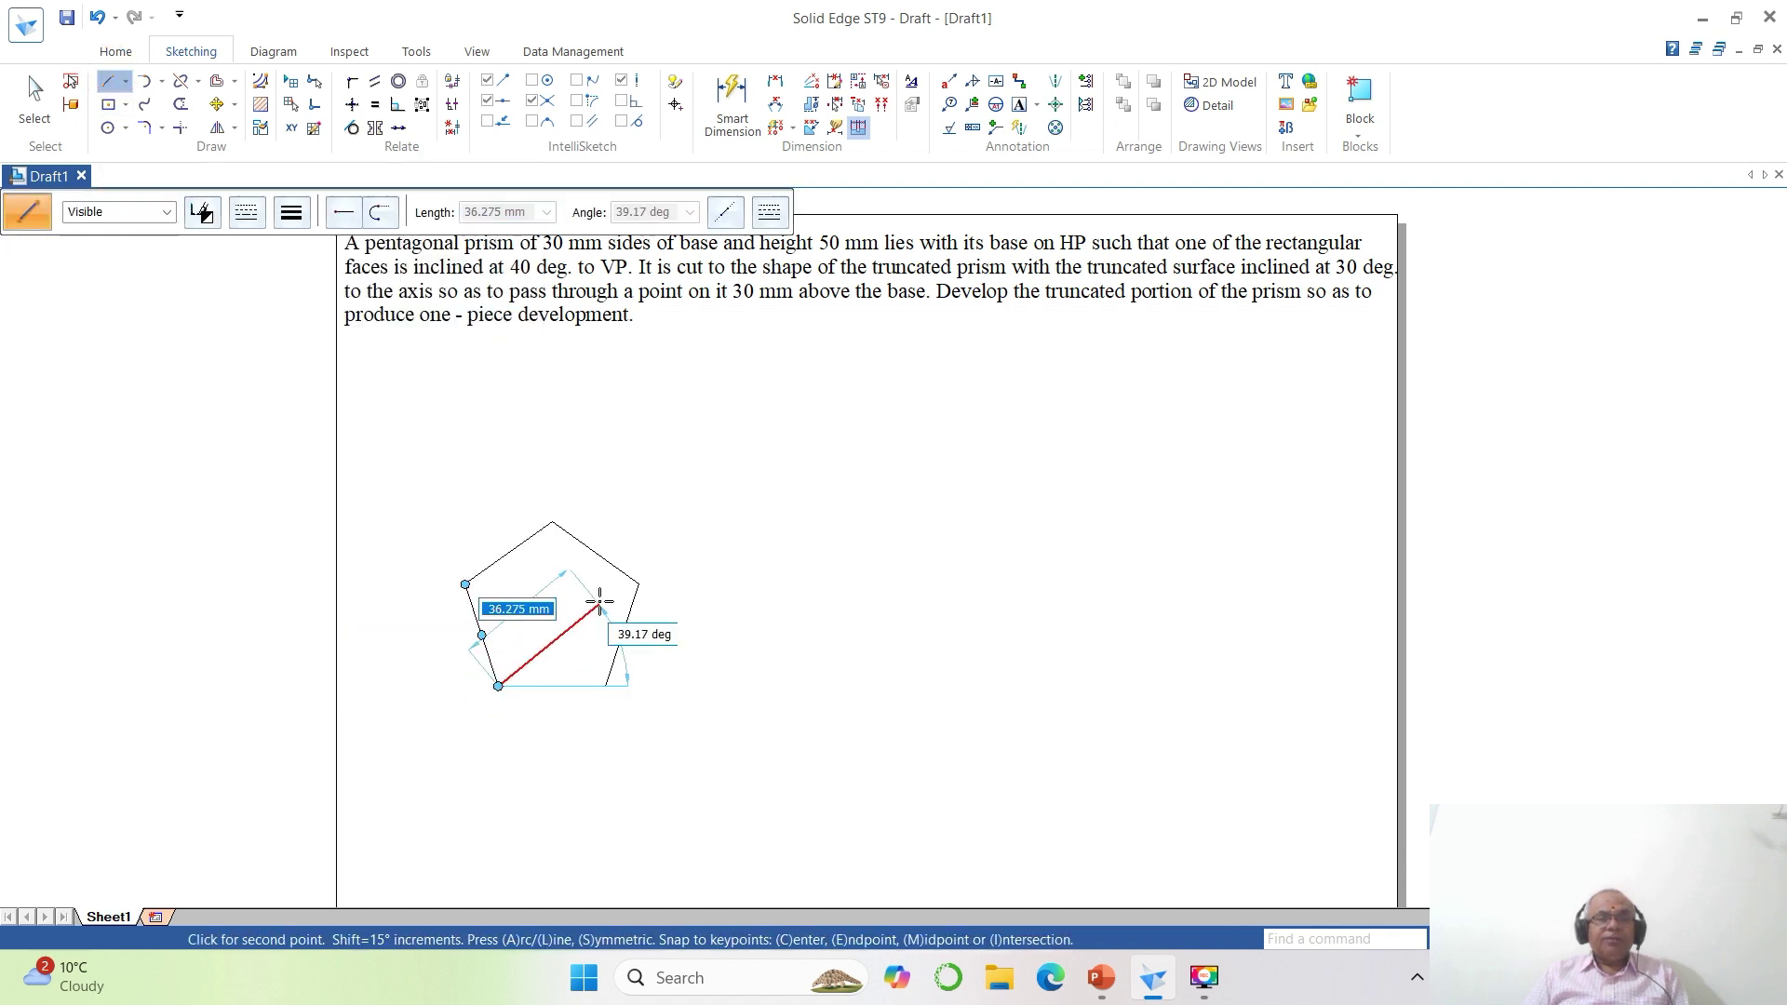
pyautogui.click(595, 555)
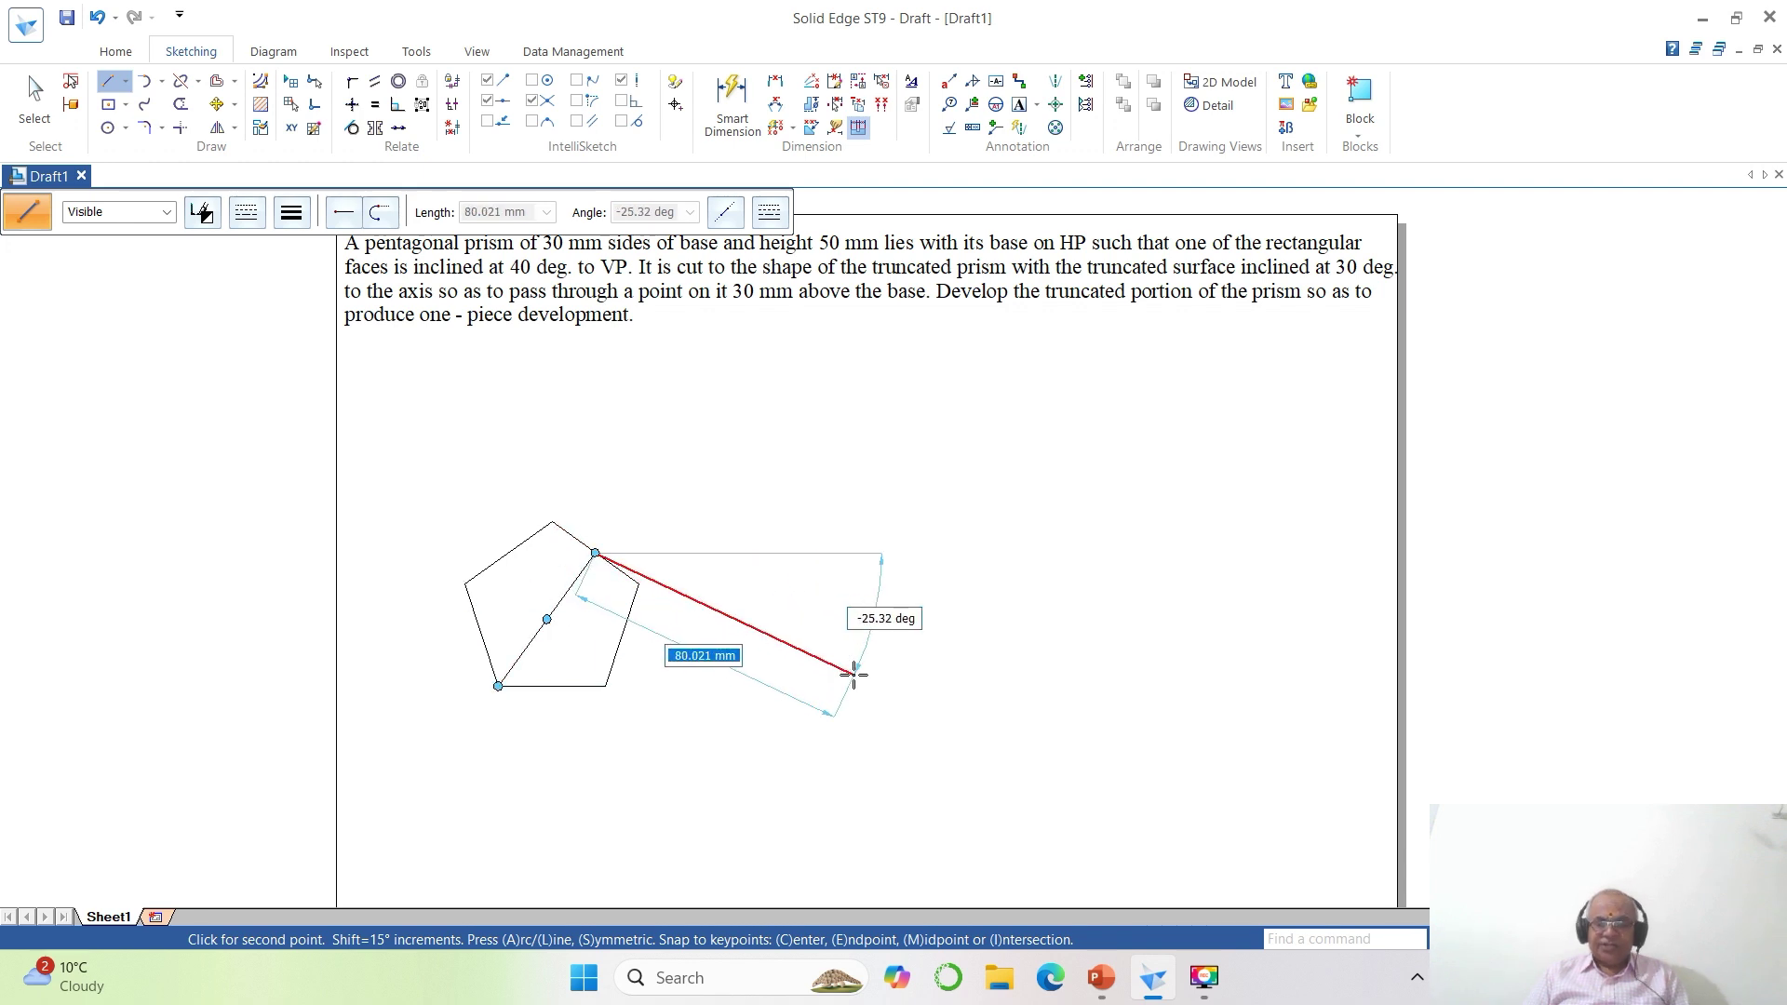
pyautogui.rightClick(853, 675)
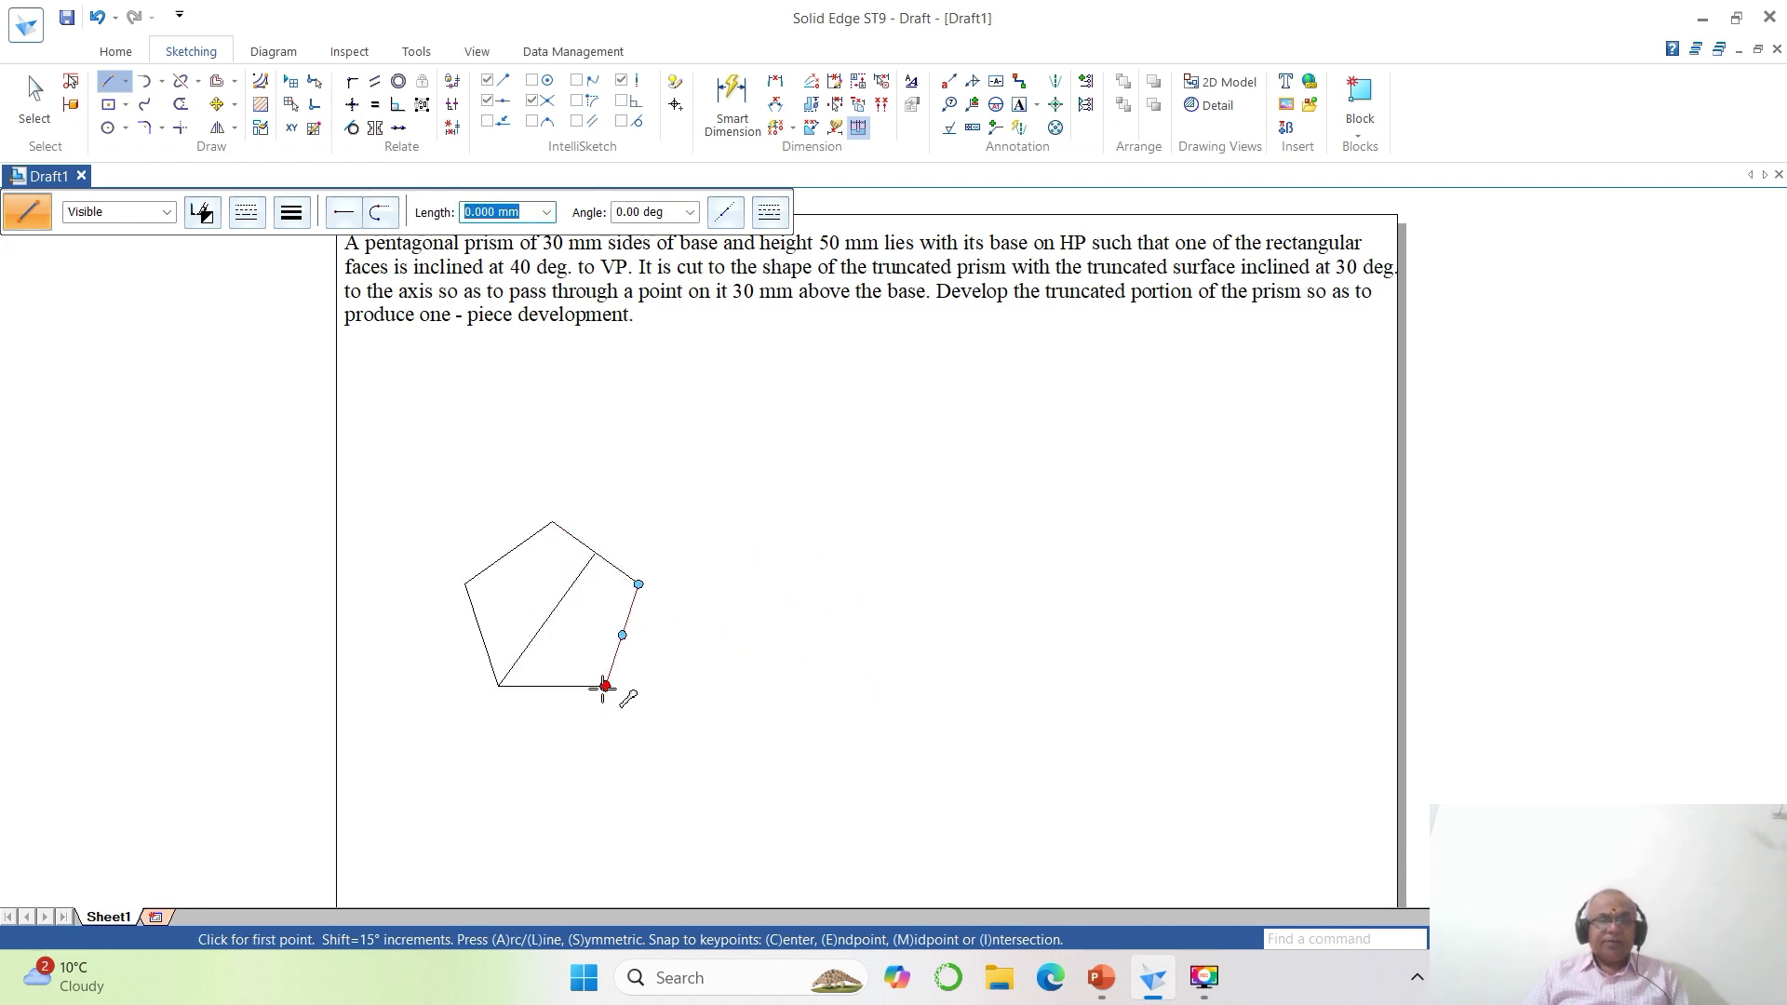
# Draw a line from the pentagon's lower-right vertex to the midpoint of its upper-left side.
pyautogui.click(604, 687)
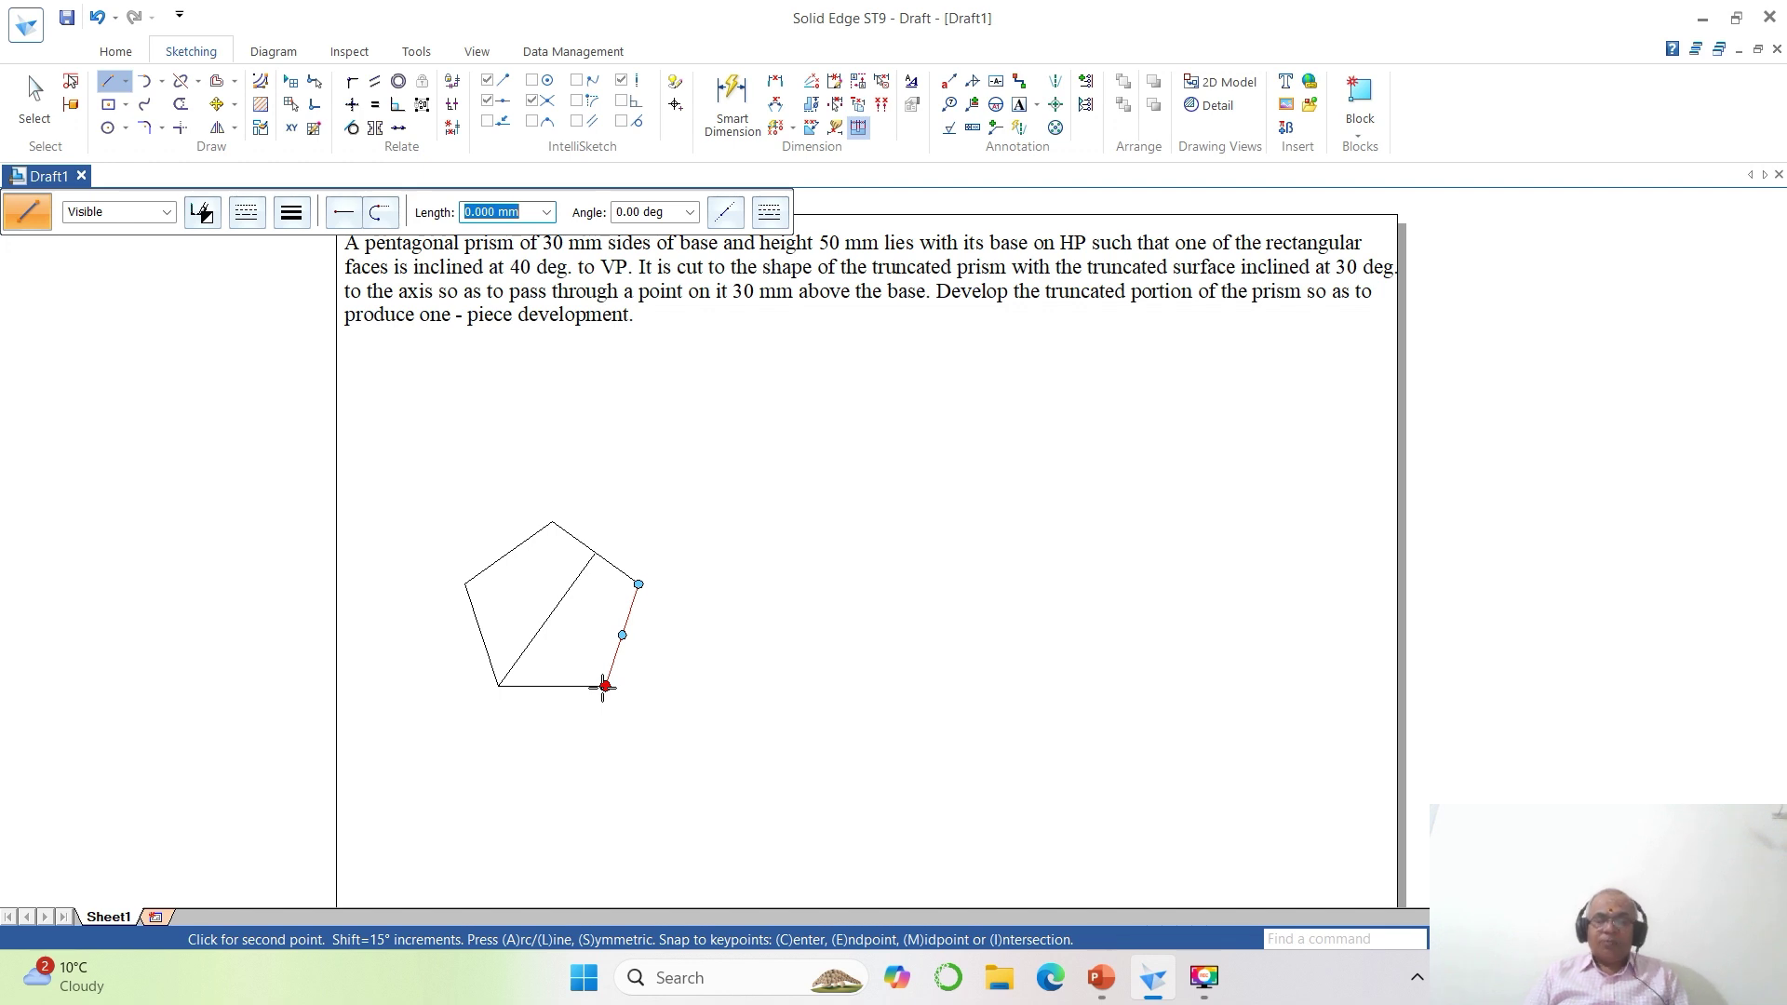
pyautogui.click(508, 553)
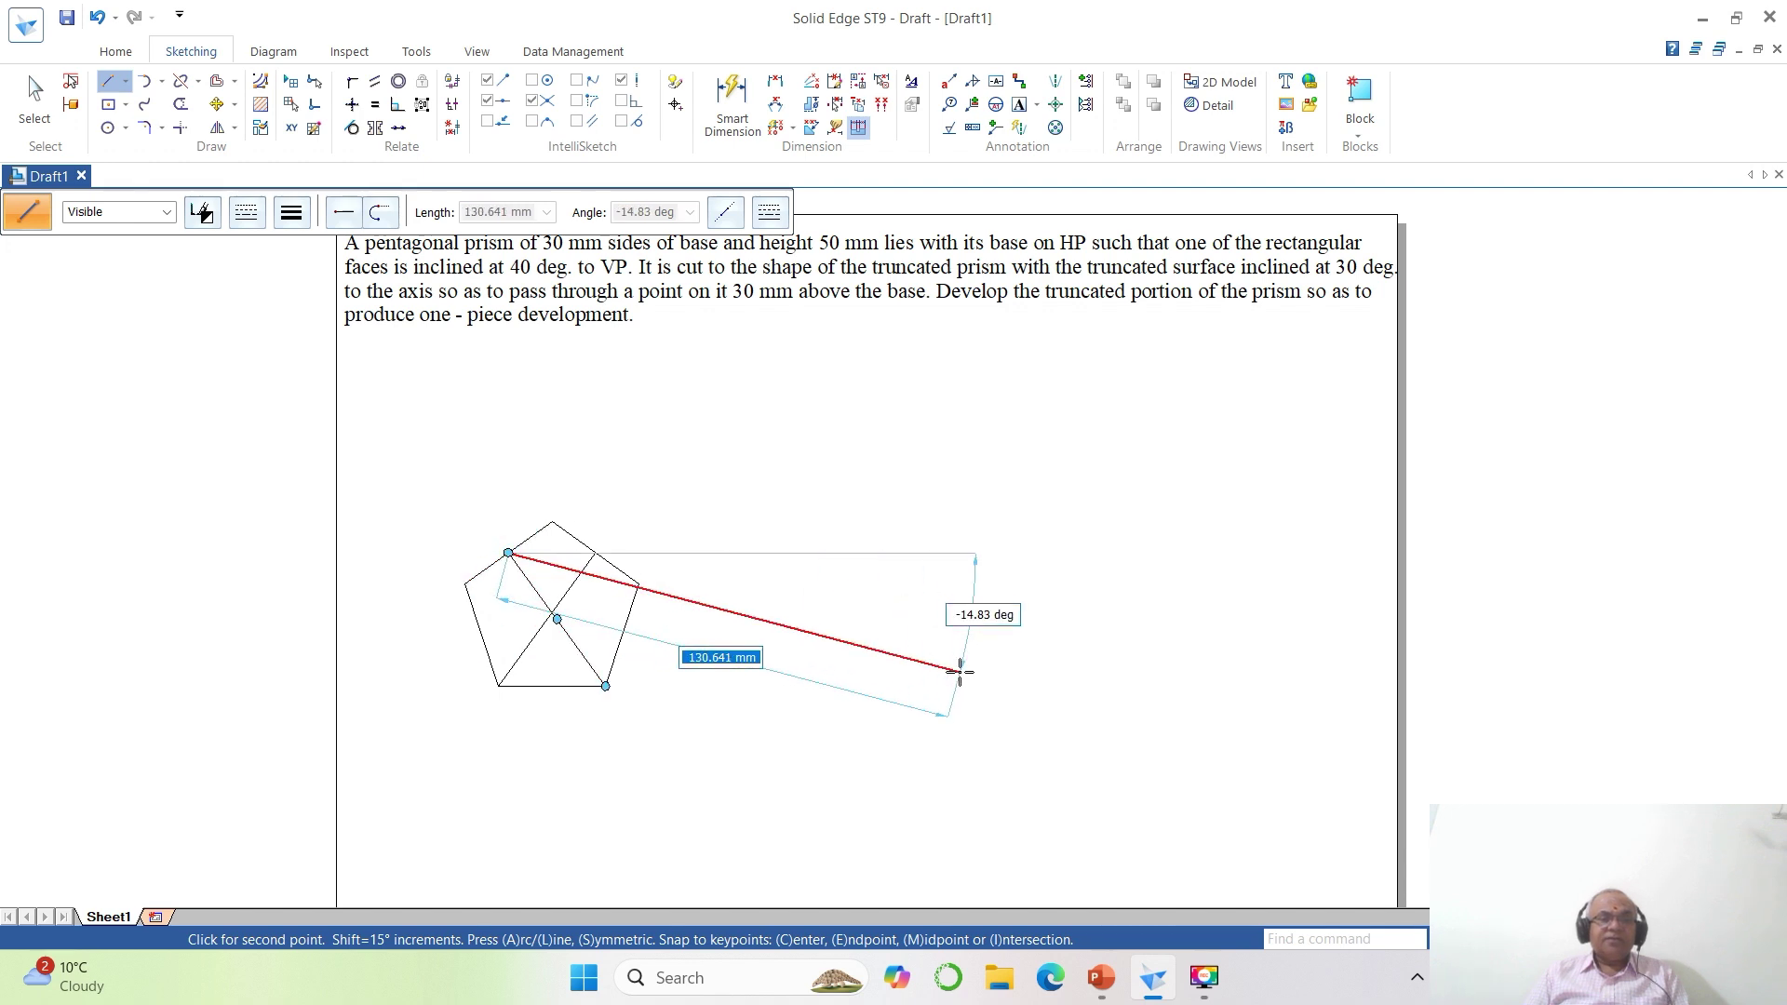
pyautogui.rightClick(925, 646)
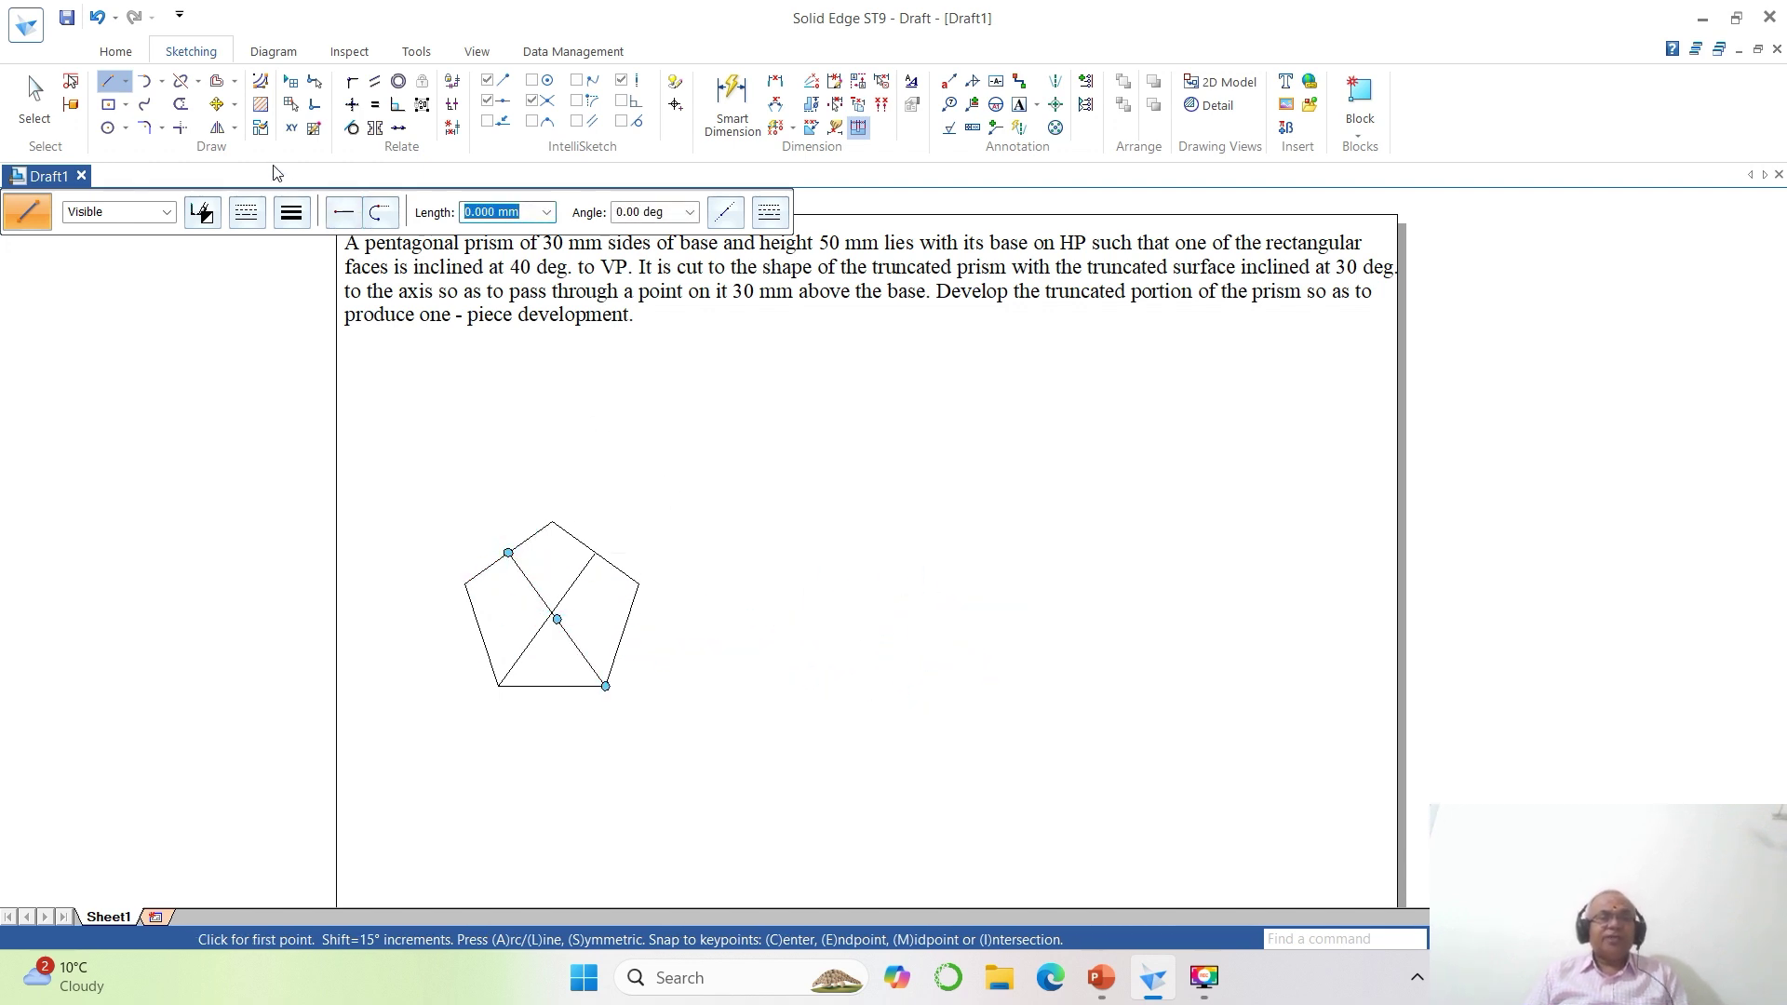
# Trim the two inner lines to a corner at their intersection, keeping the parts running to the lower vertices.
pyautogui.click(180, 128)
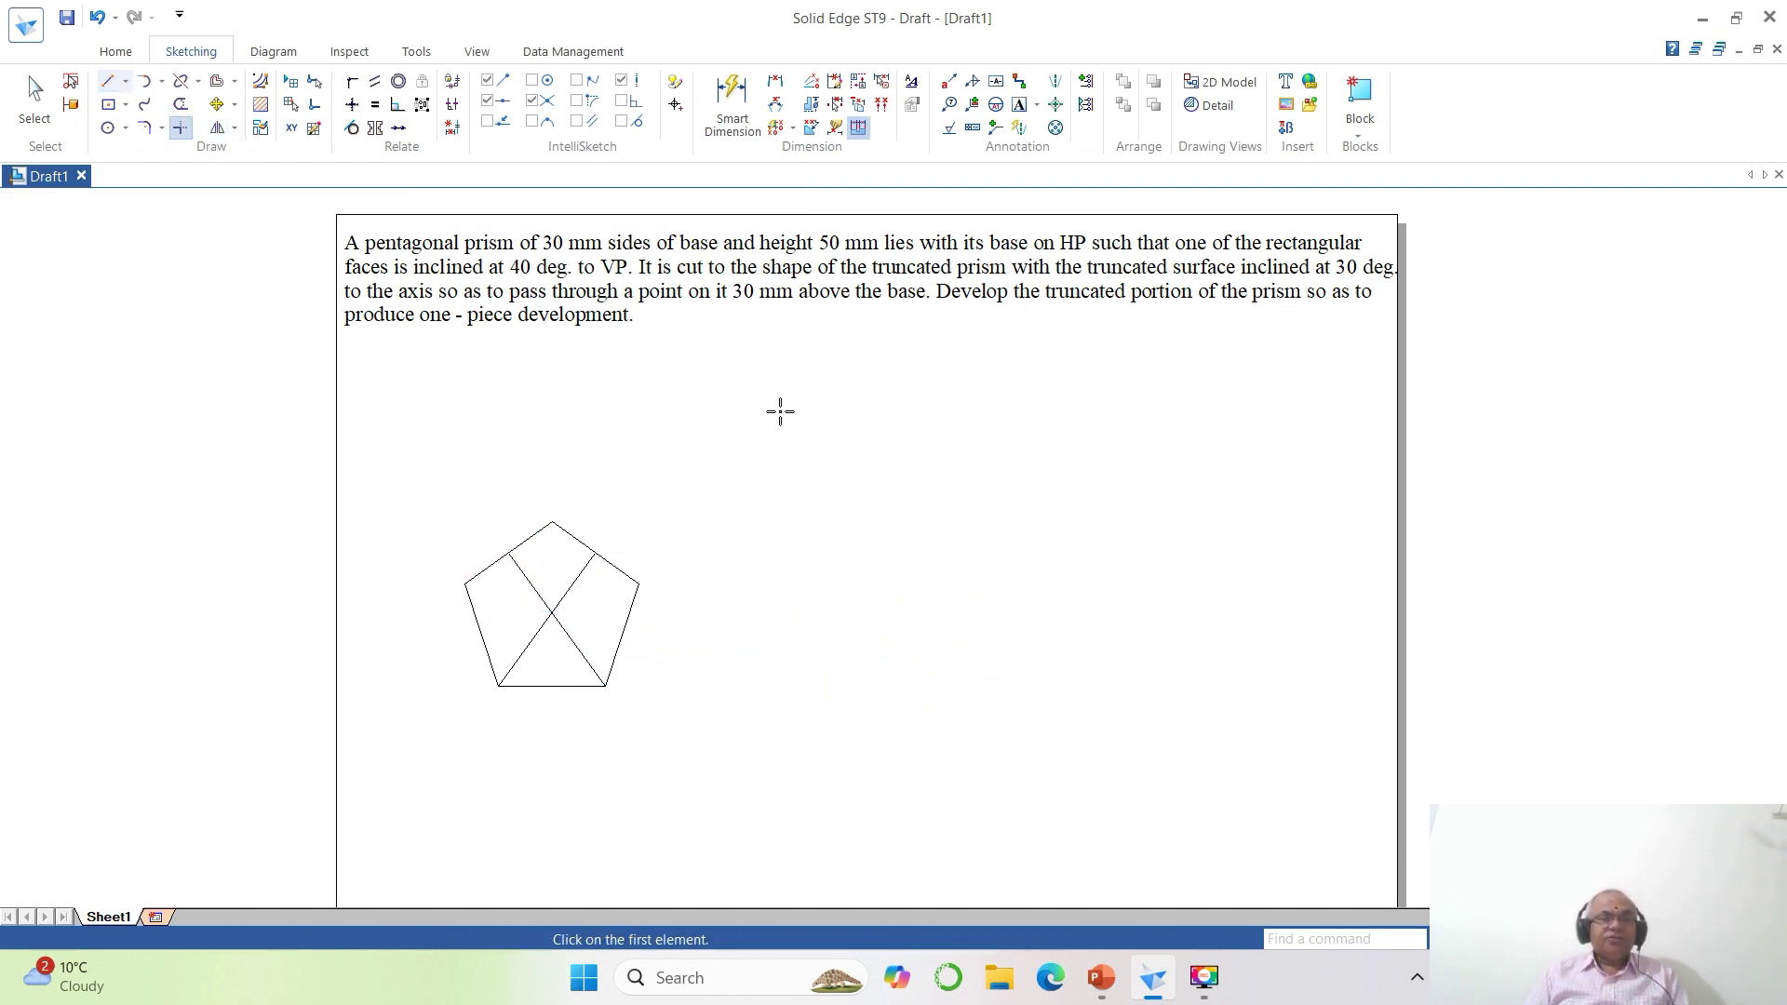
pyautogui.click(527, 640)
pyautogui.click(564, 635)
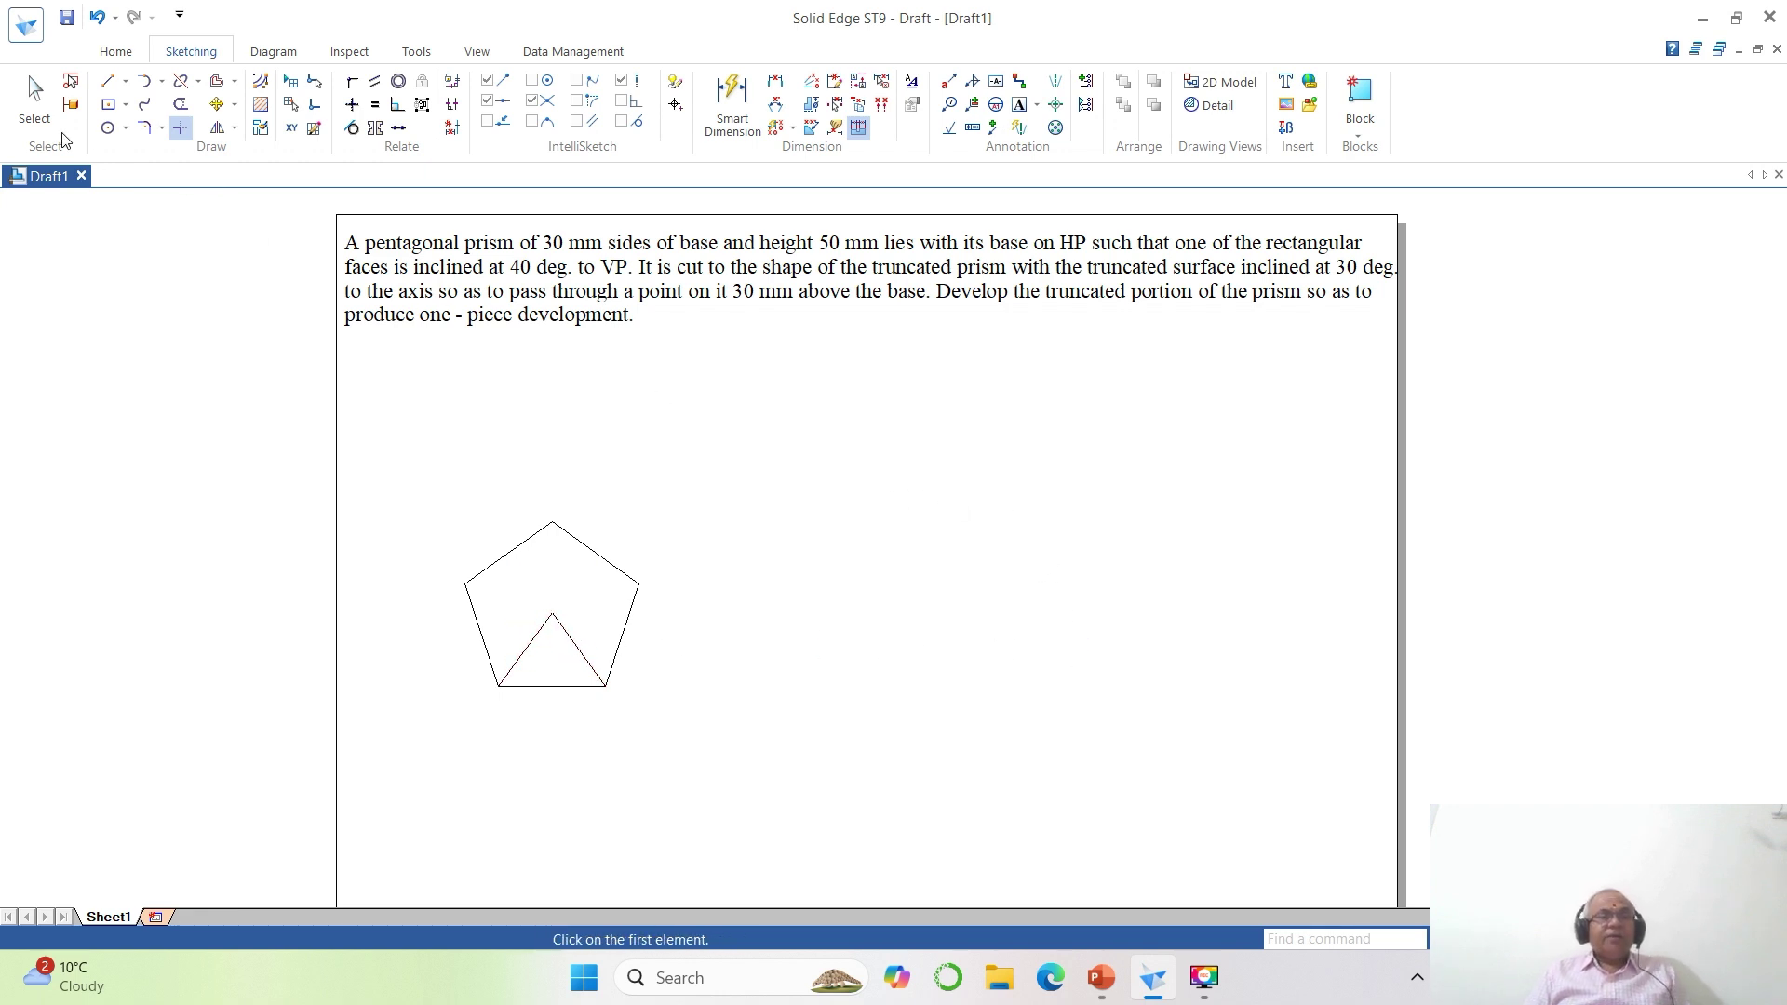
# Set the line width of all five pentagon sides to 0.50 mm.
pyautogui.click(35, 103)
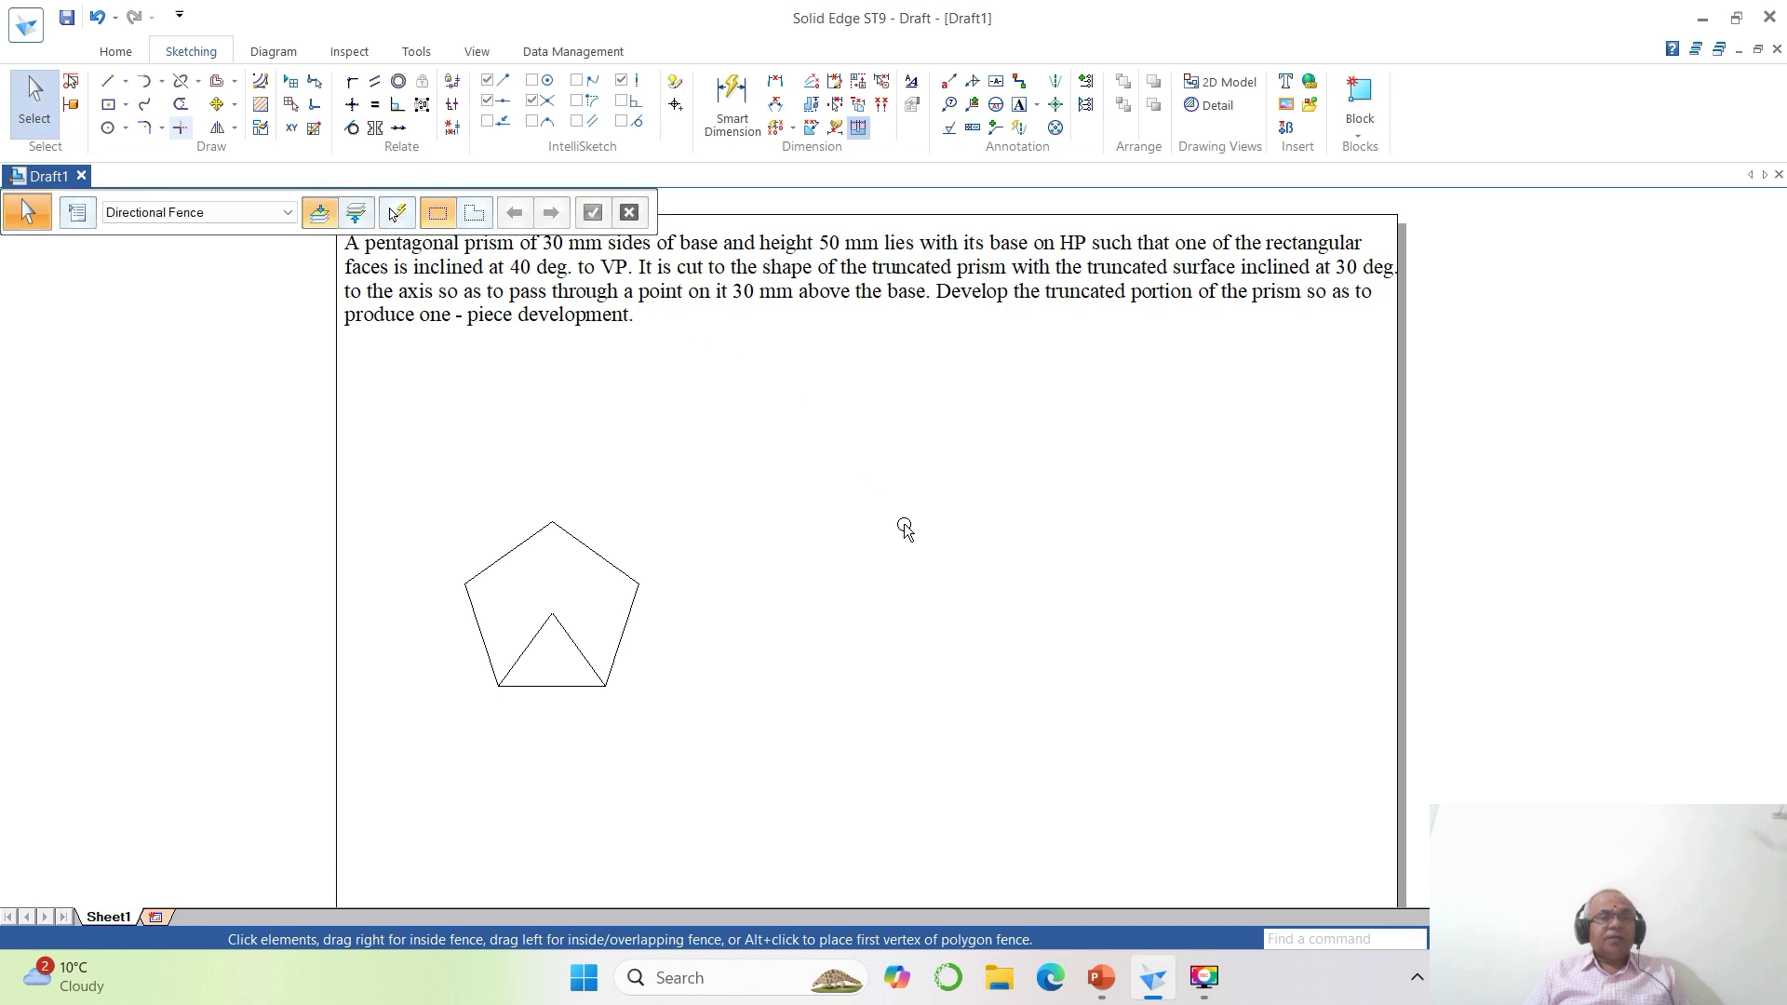
pyautogui.click(529, 548)
pyautogui.keyDown('ctrl'); pyautogui.click(581, 544); pyautogui.keyUp('ctrl')
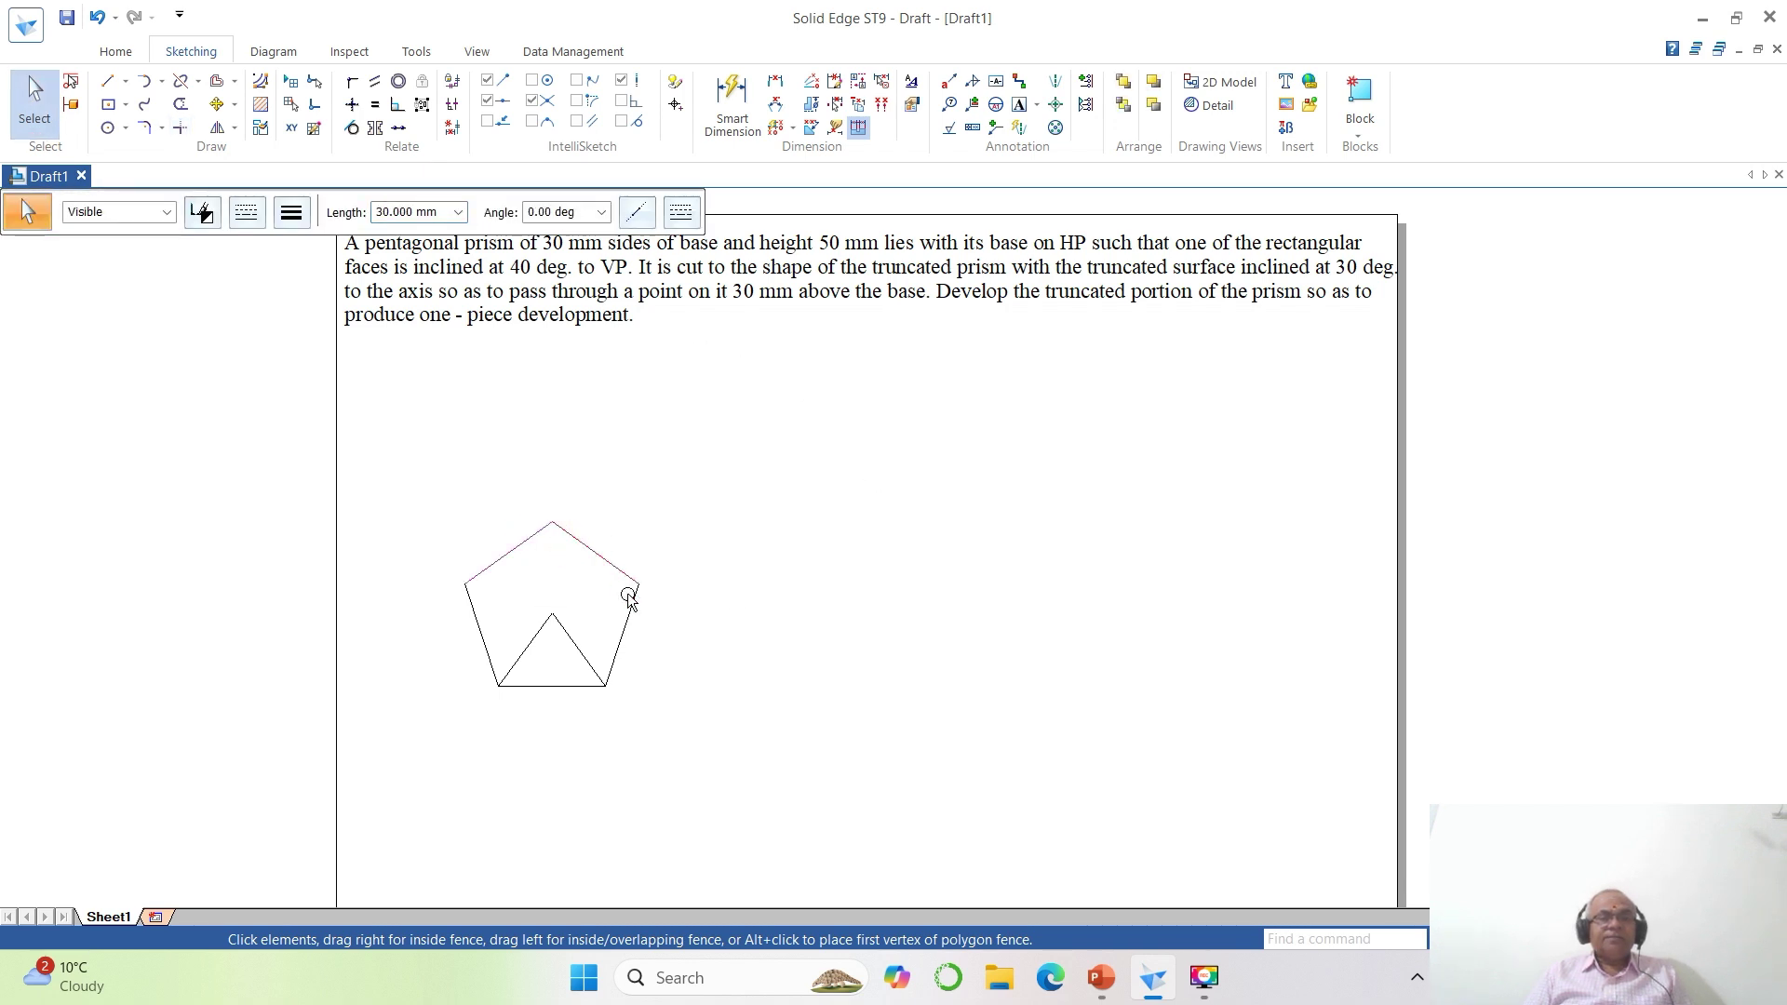
pyautogui.keyDown('ctrl'); pyautogui.click(629, 628); pyautogui.keyUp('ctrl')
pyautogui.keyDown('ctrl'); pyautogui.click(555, 686); pyautogui.keyUp('ctrl')
pyautogui.keyDown('ctrl'); pyautogui.click(488, 658); pyautogui.keyUp('ctrl')
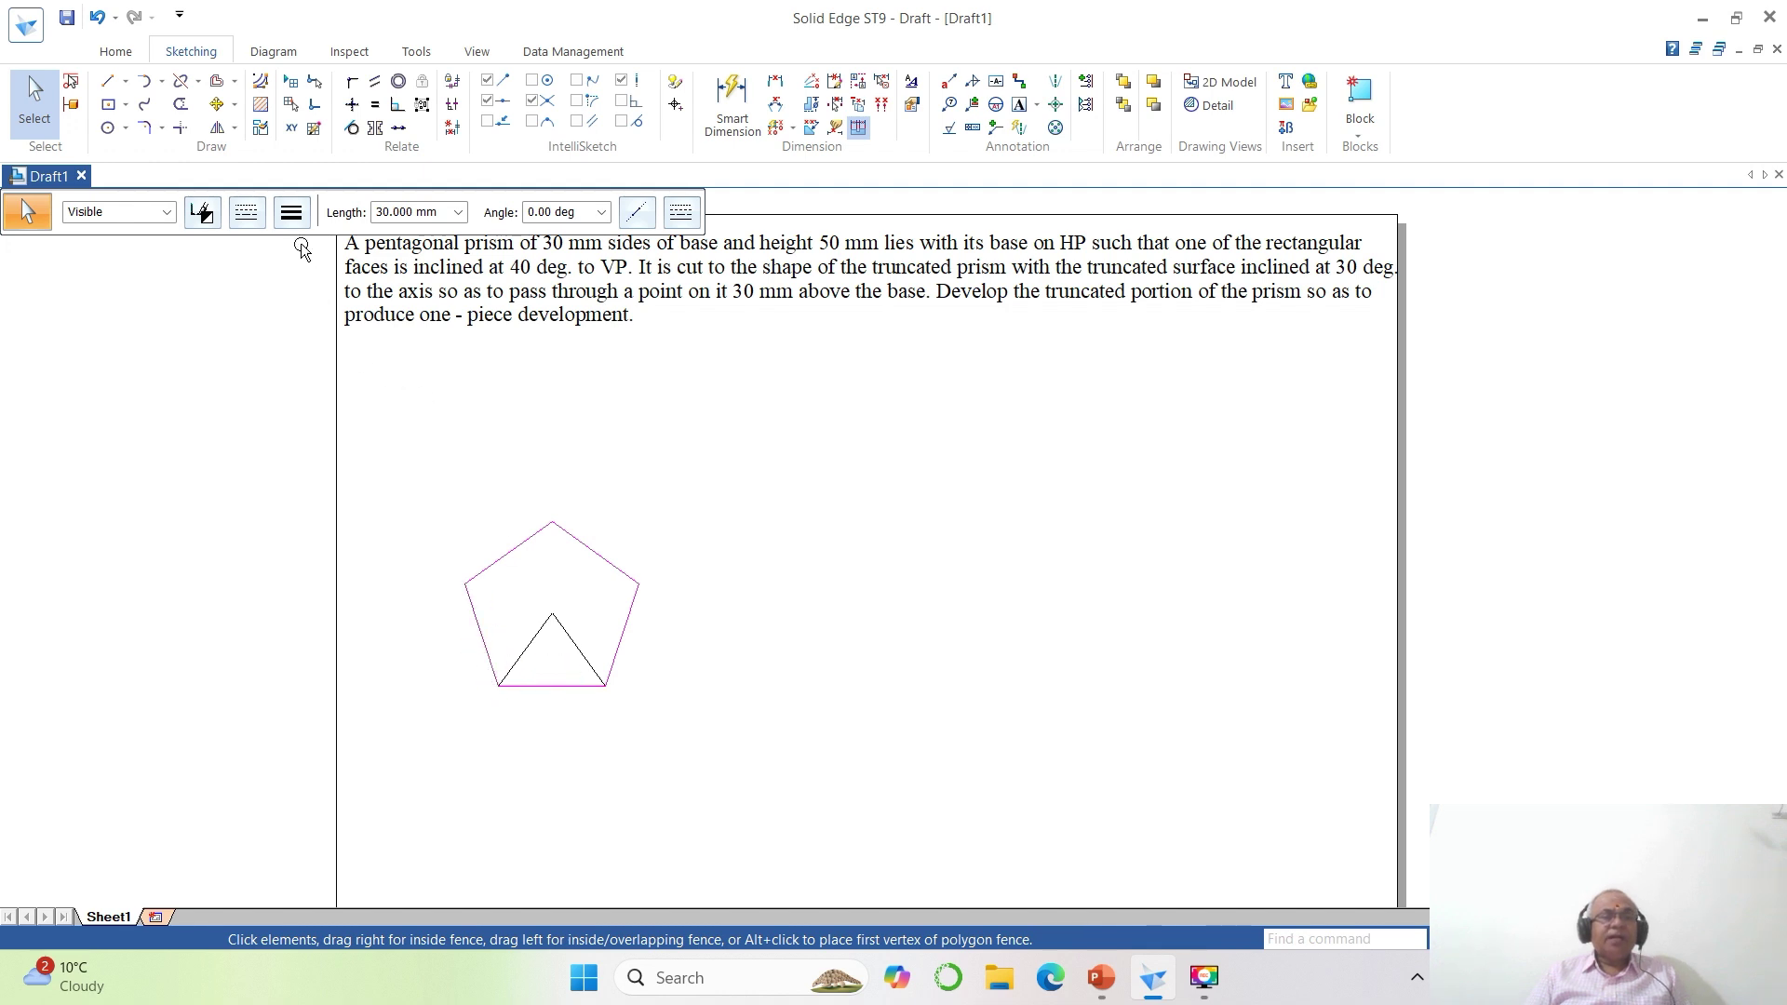
pyautogui.click(291, 214)
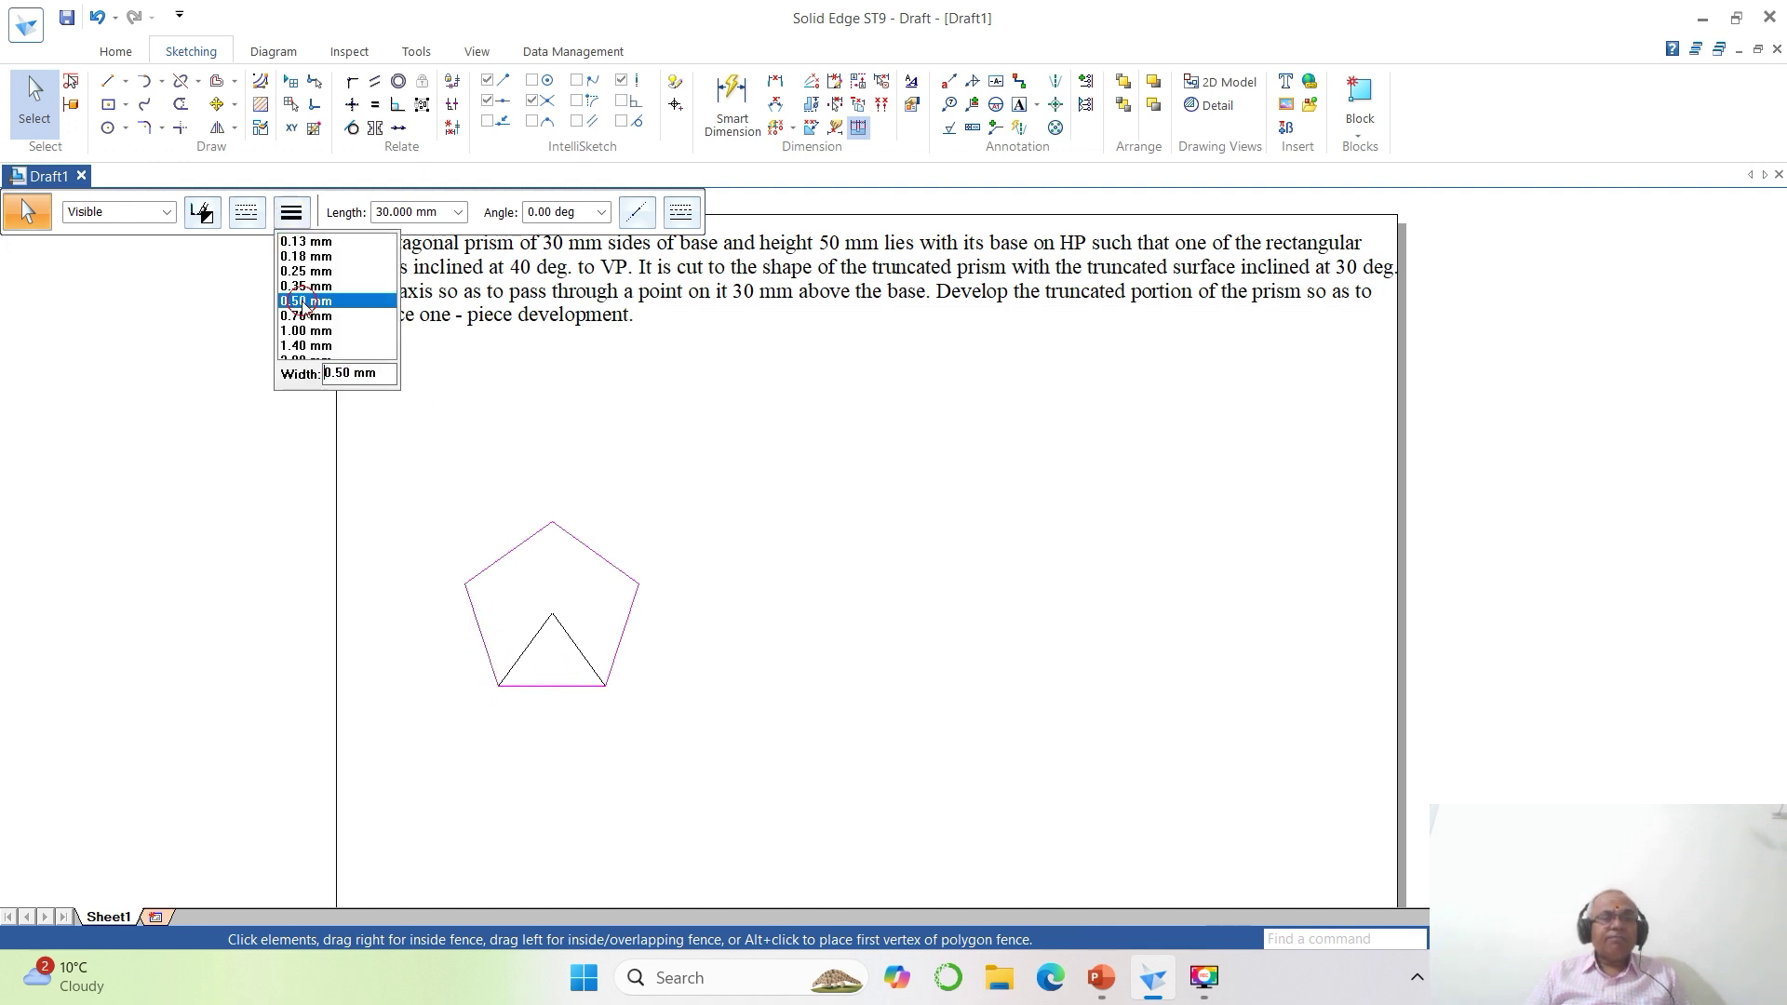
pyautogui.click(304, 305)
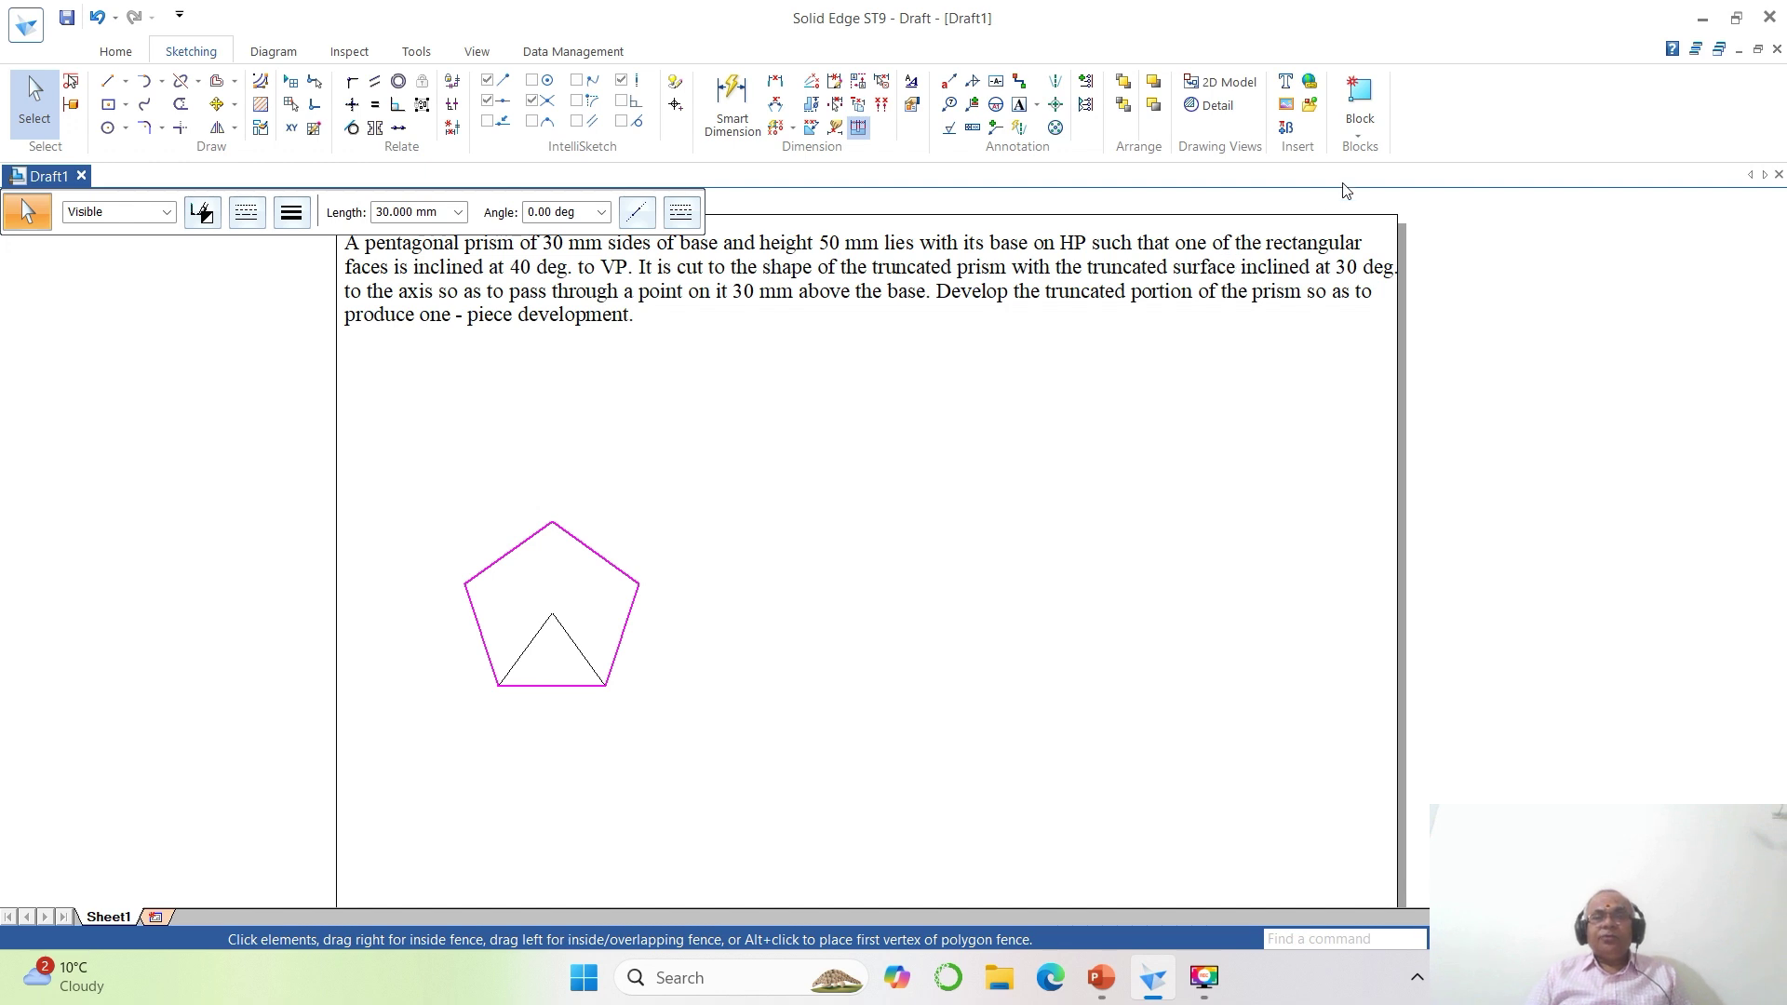
# Group the five pentagon sides together with the two inner lines.
pyautogui.click(1359, 137)
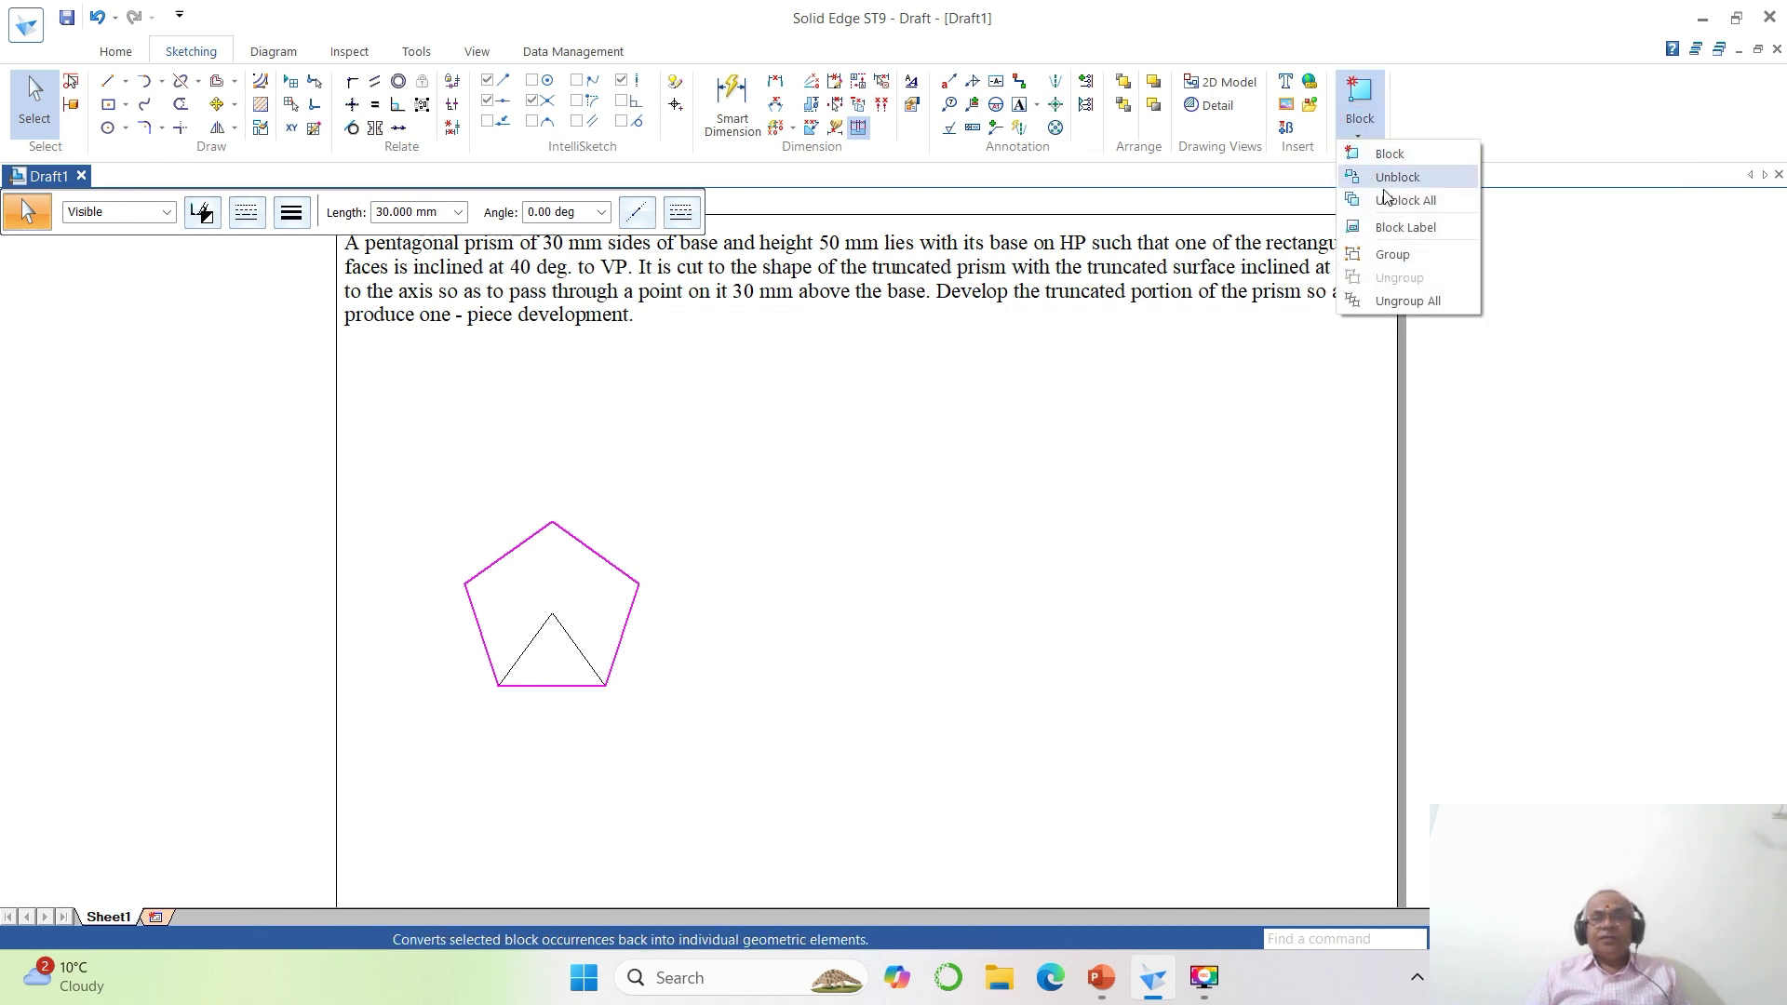
pyautogui.click(1396, 257)
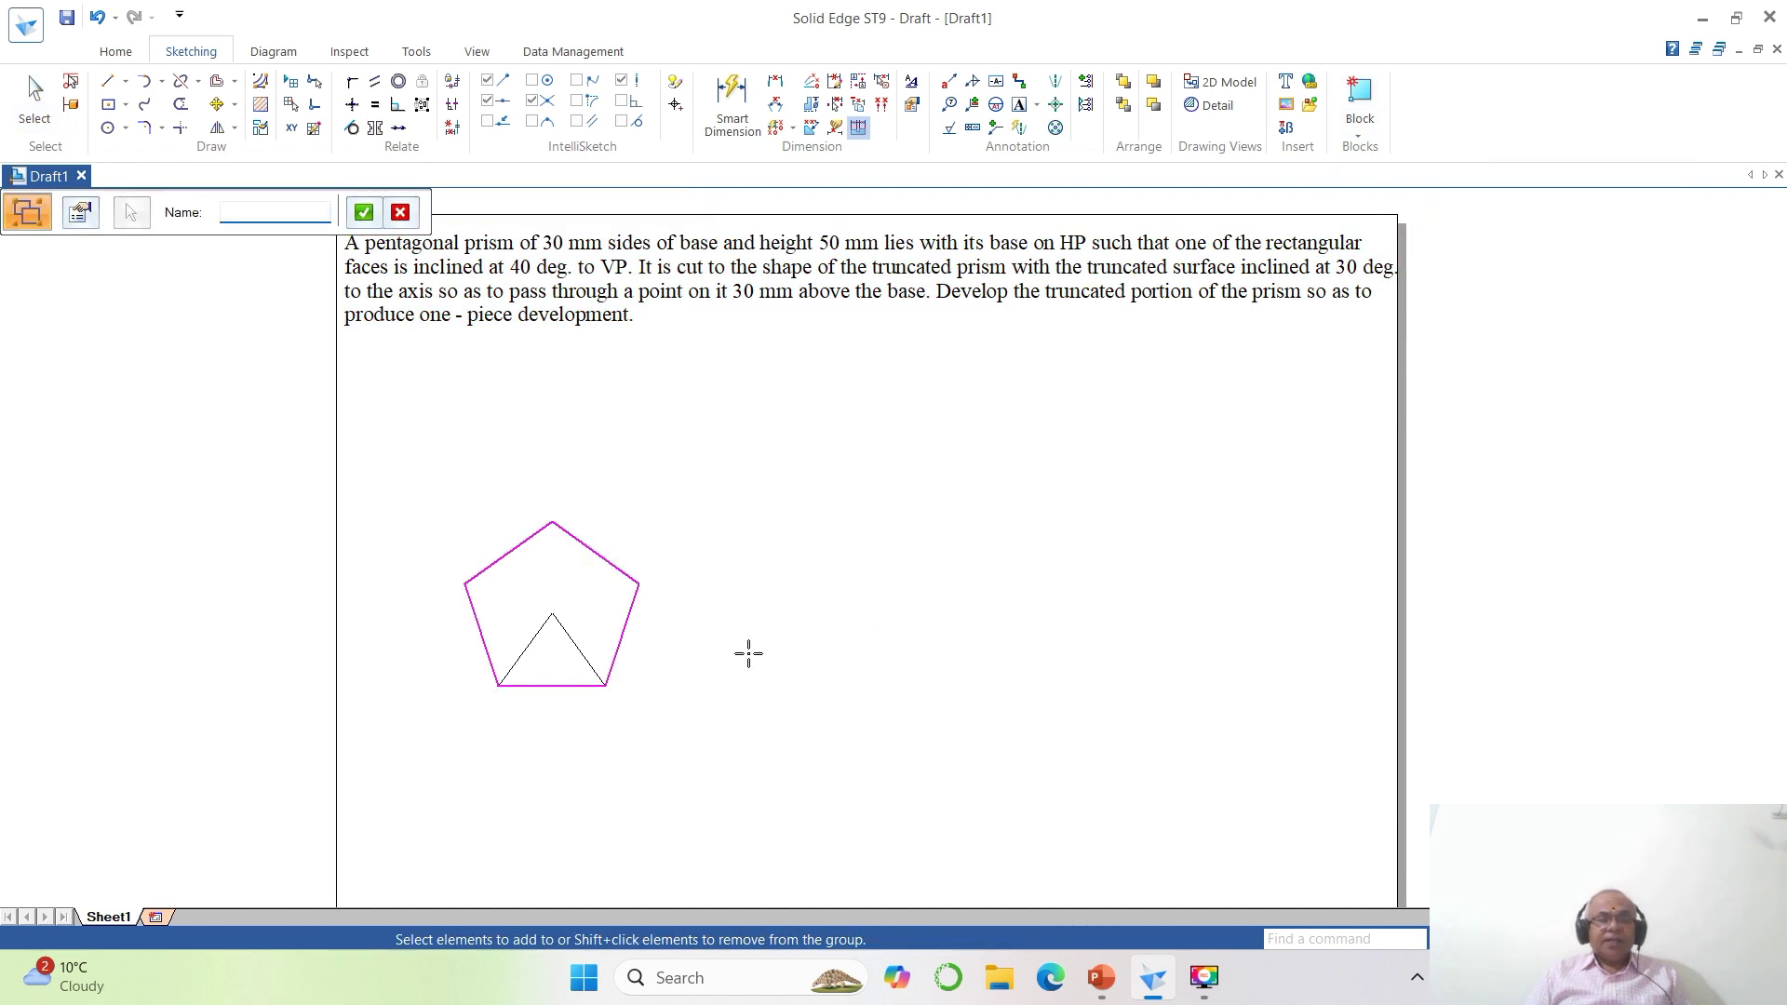
pyautogui.click(581, 651)
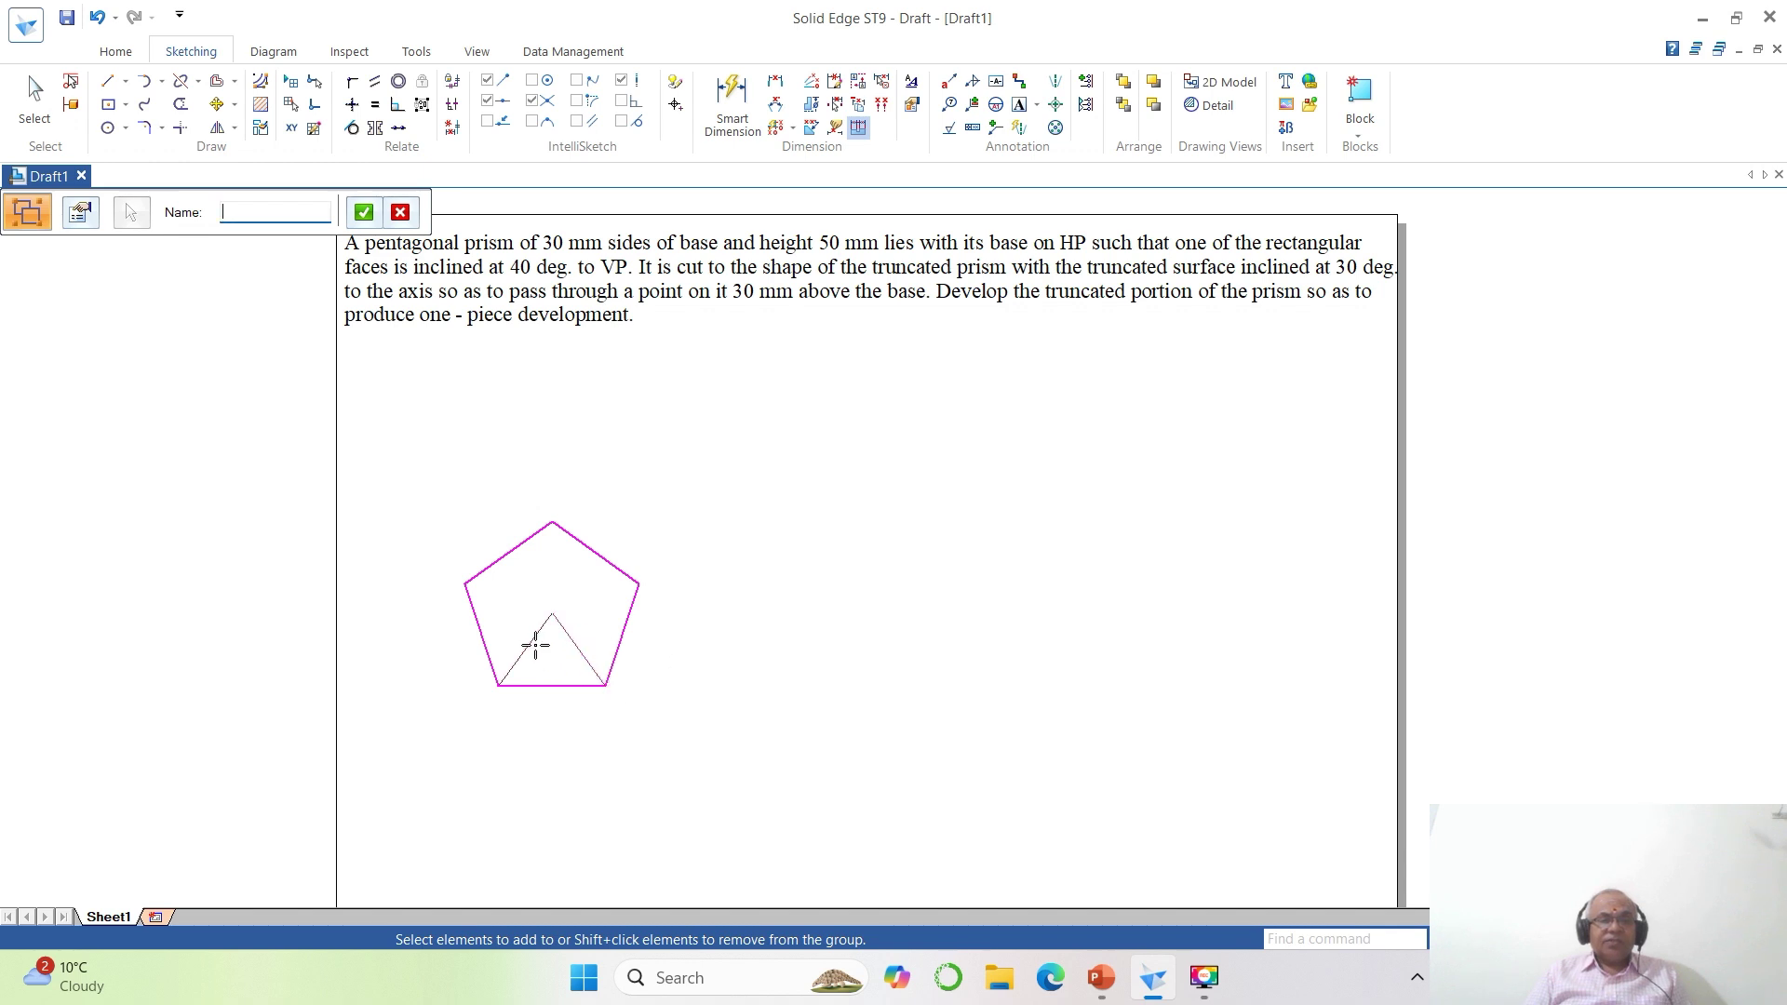
pyautogui.click(533, 636)
pyautogui.rightClick(1003, 692)
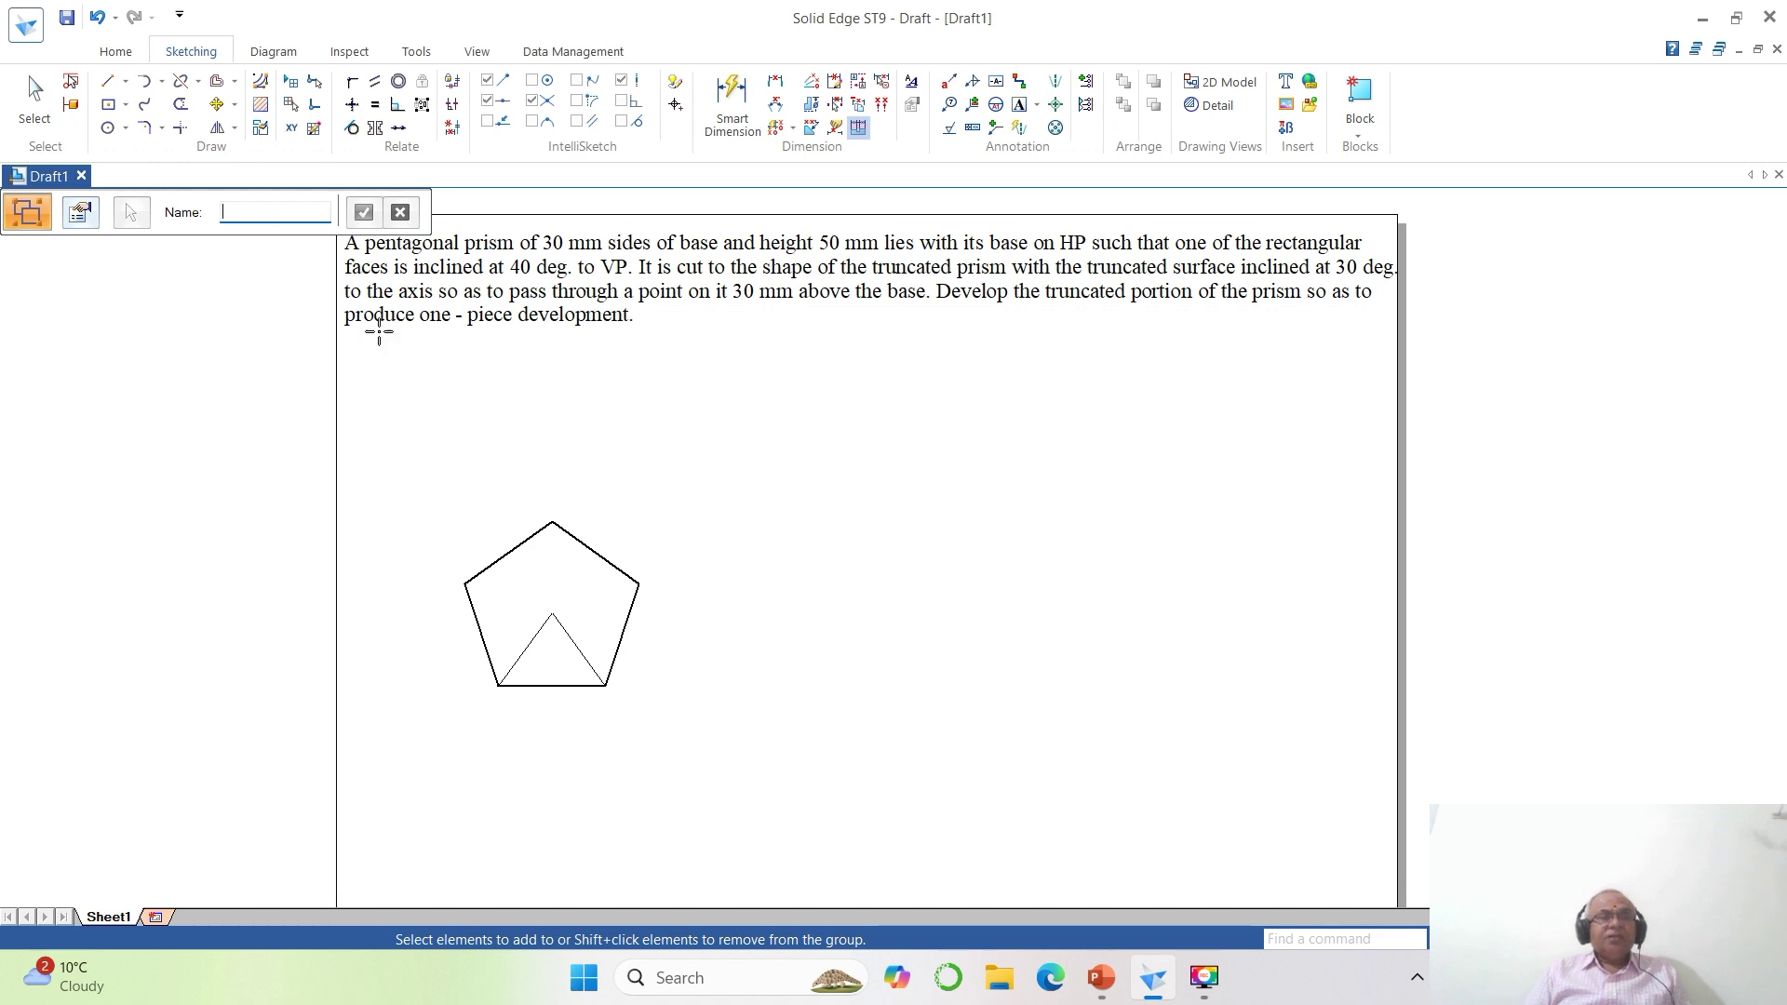
pyautogui.click(234, 105)
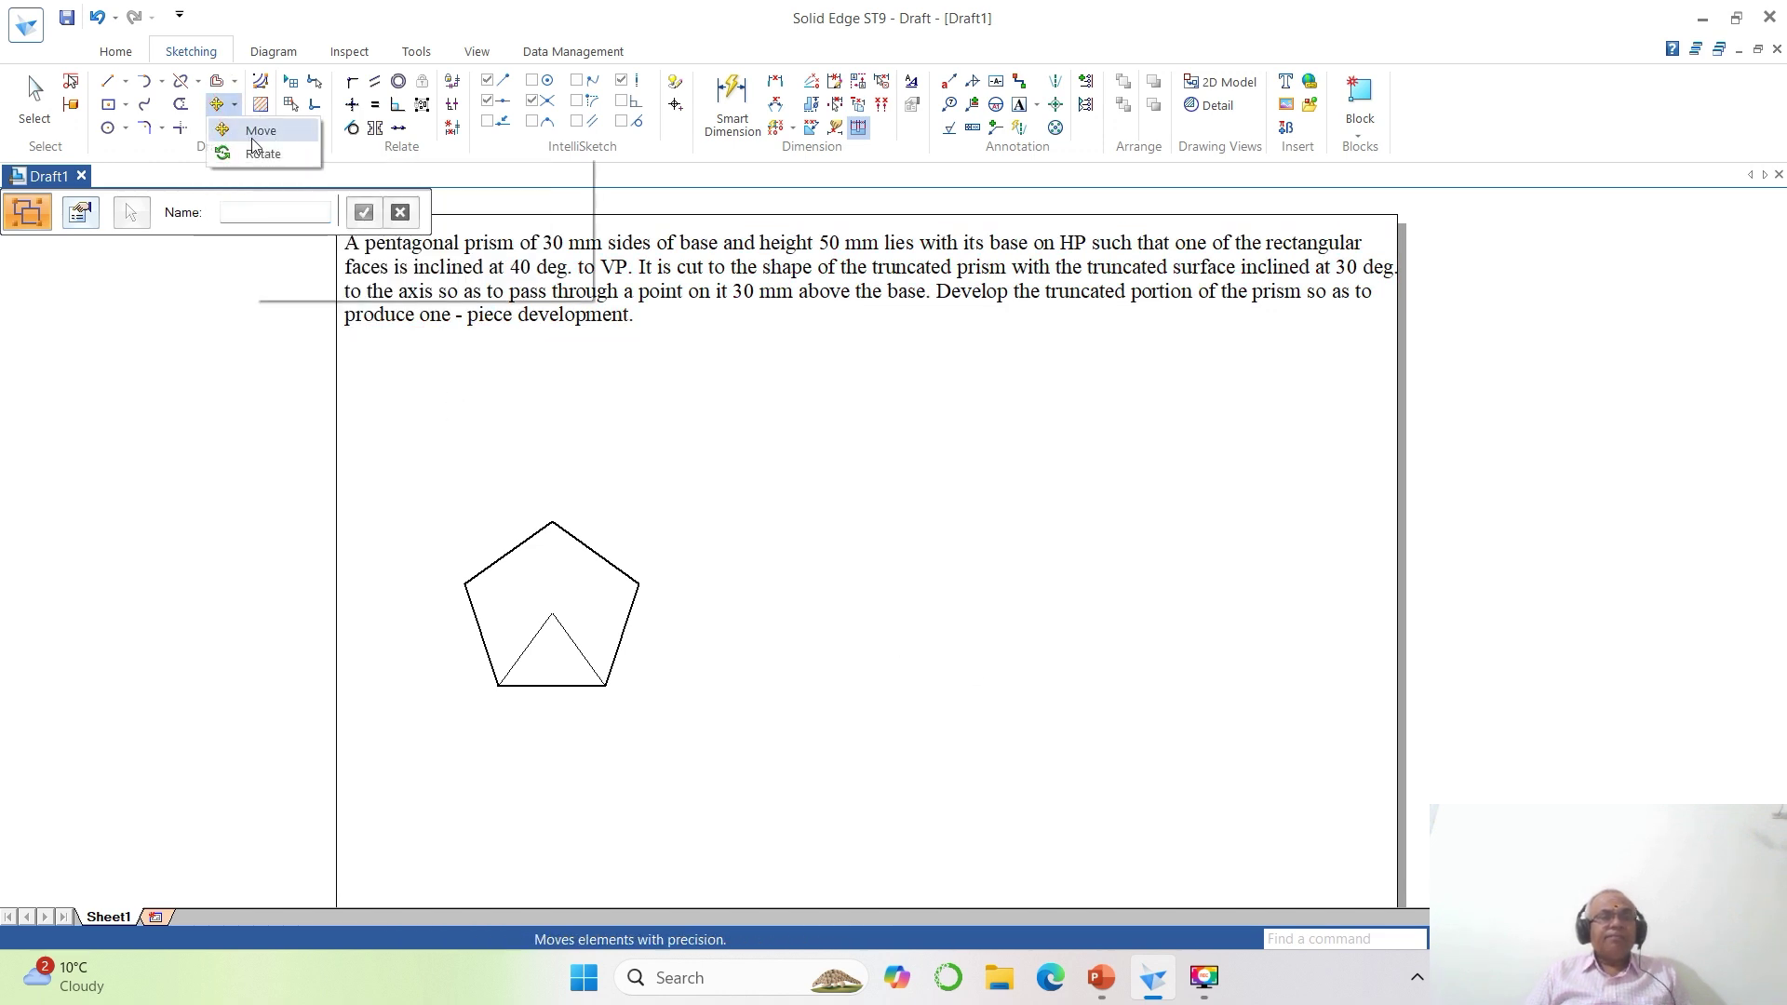
pyautogui.click(160, 133)
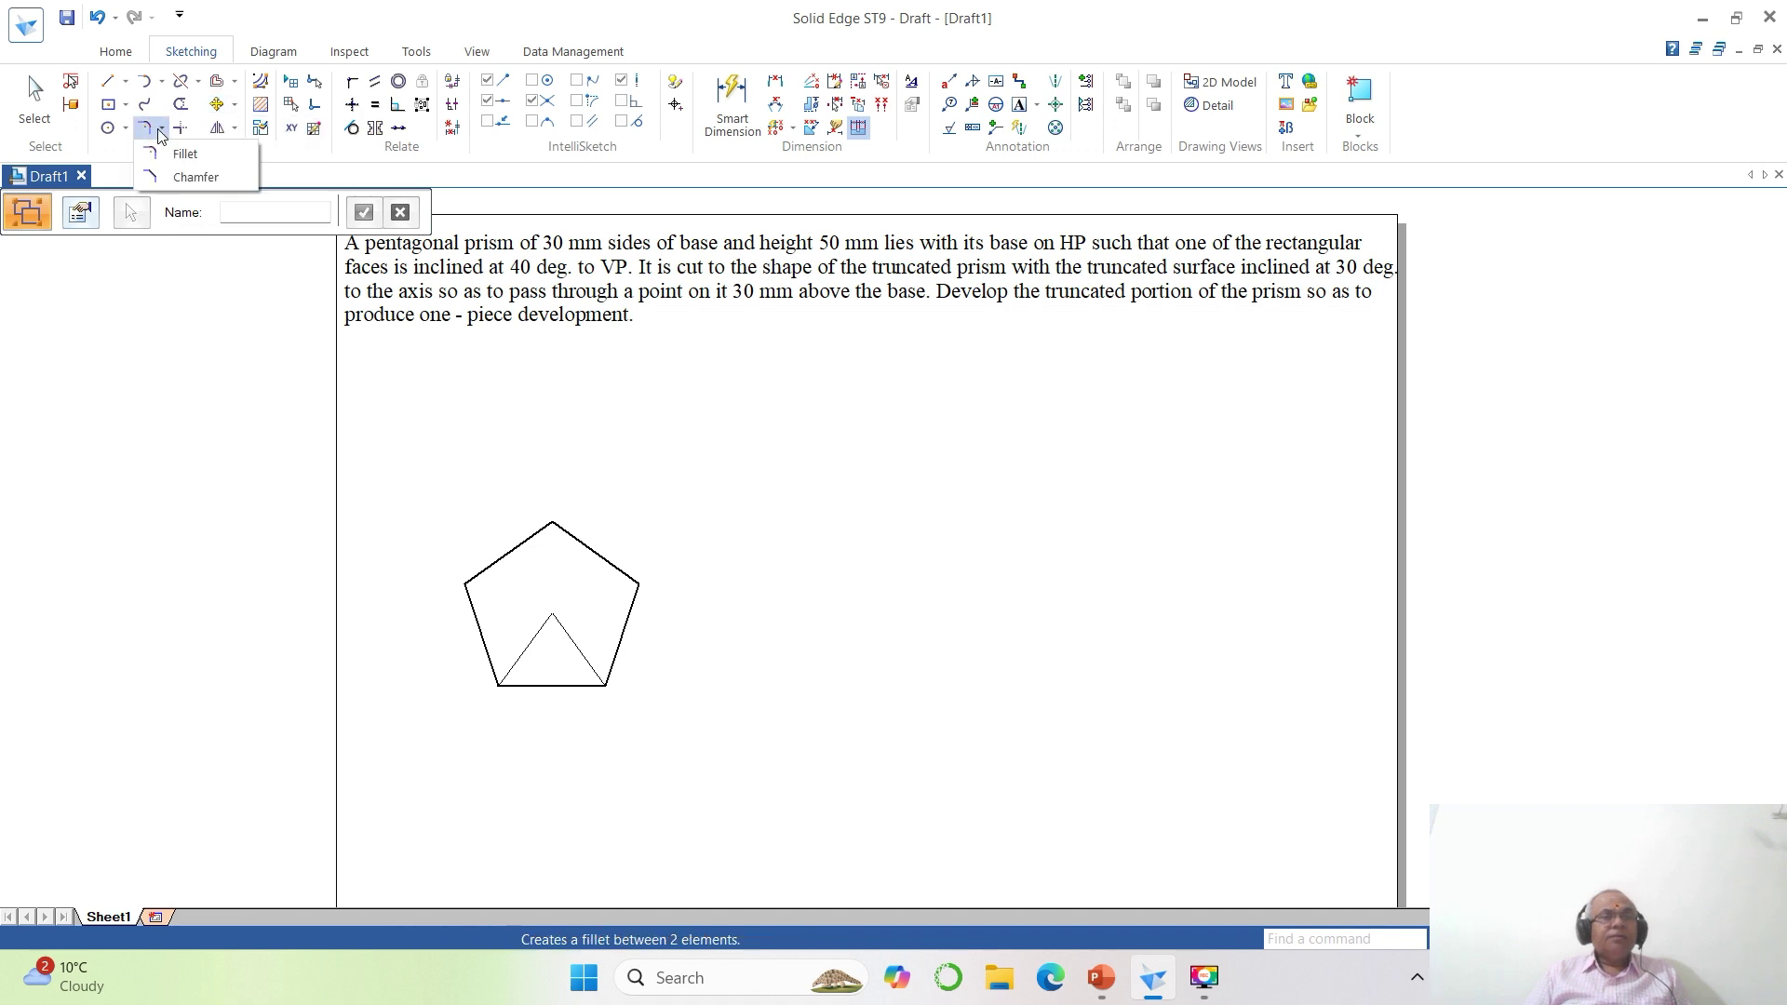
pyautogui.click(201, 86)
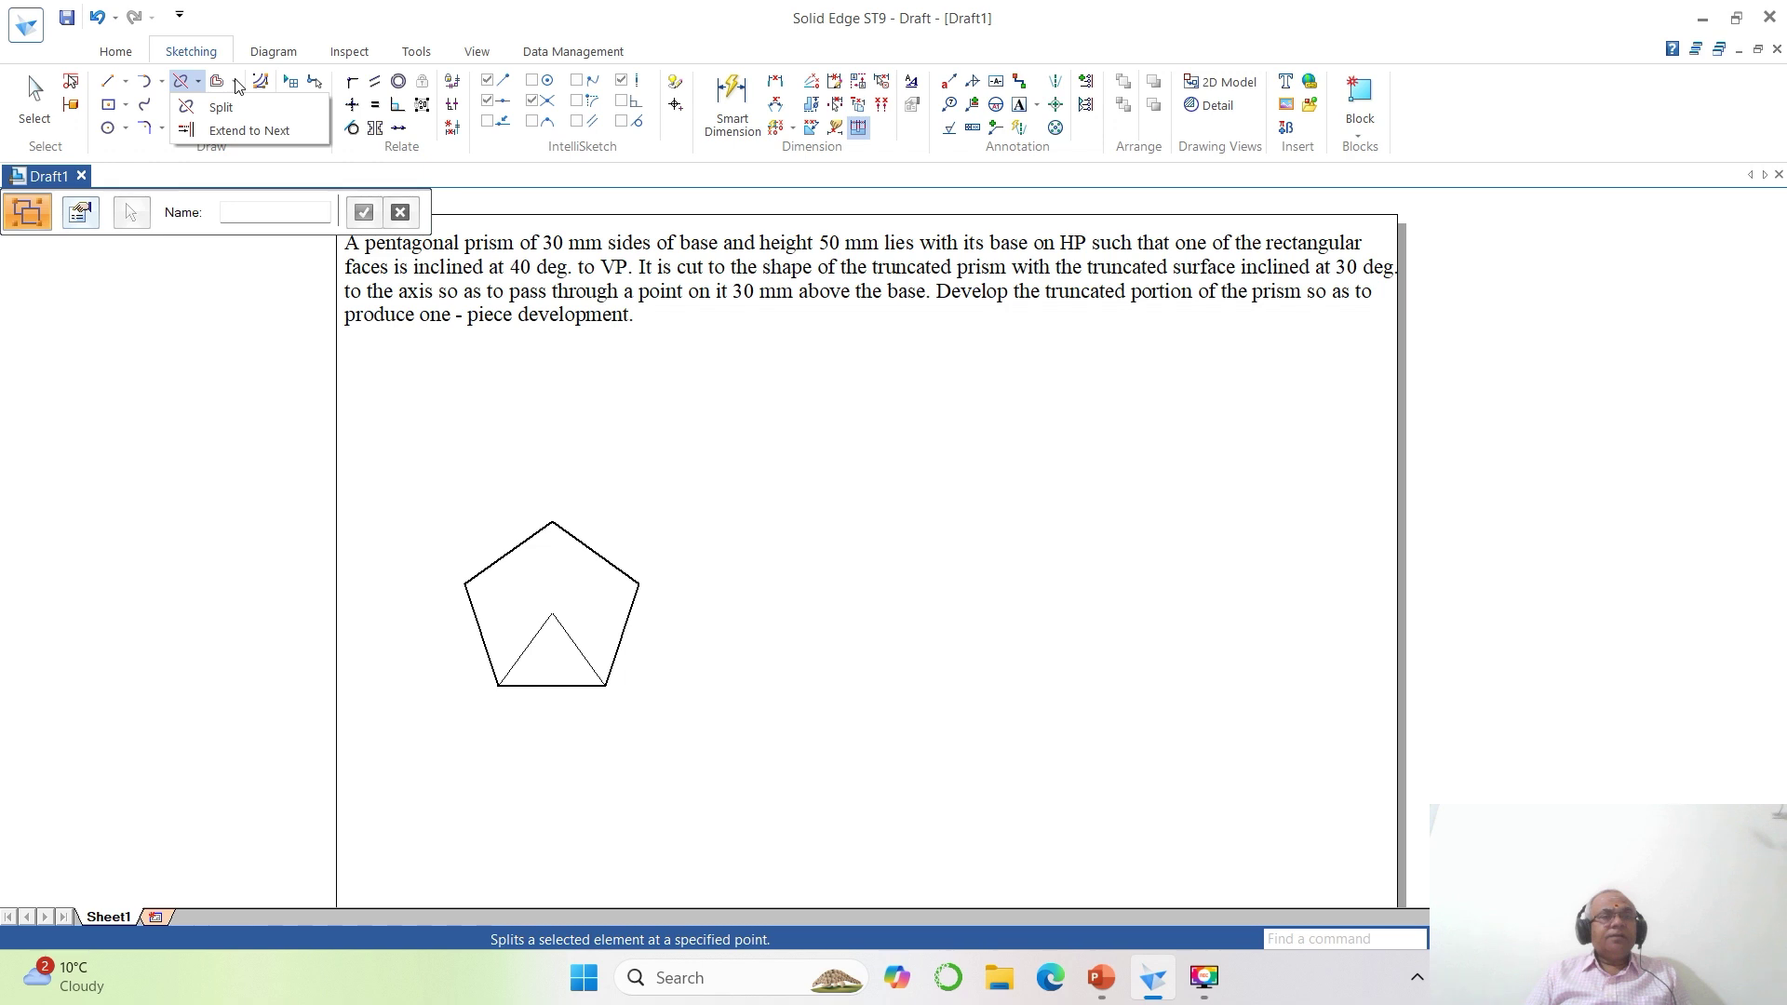
pyautogui.click(233, 85)
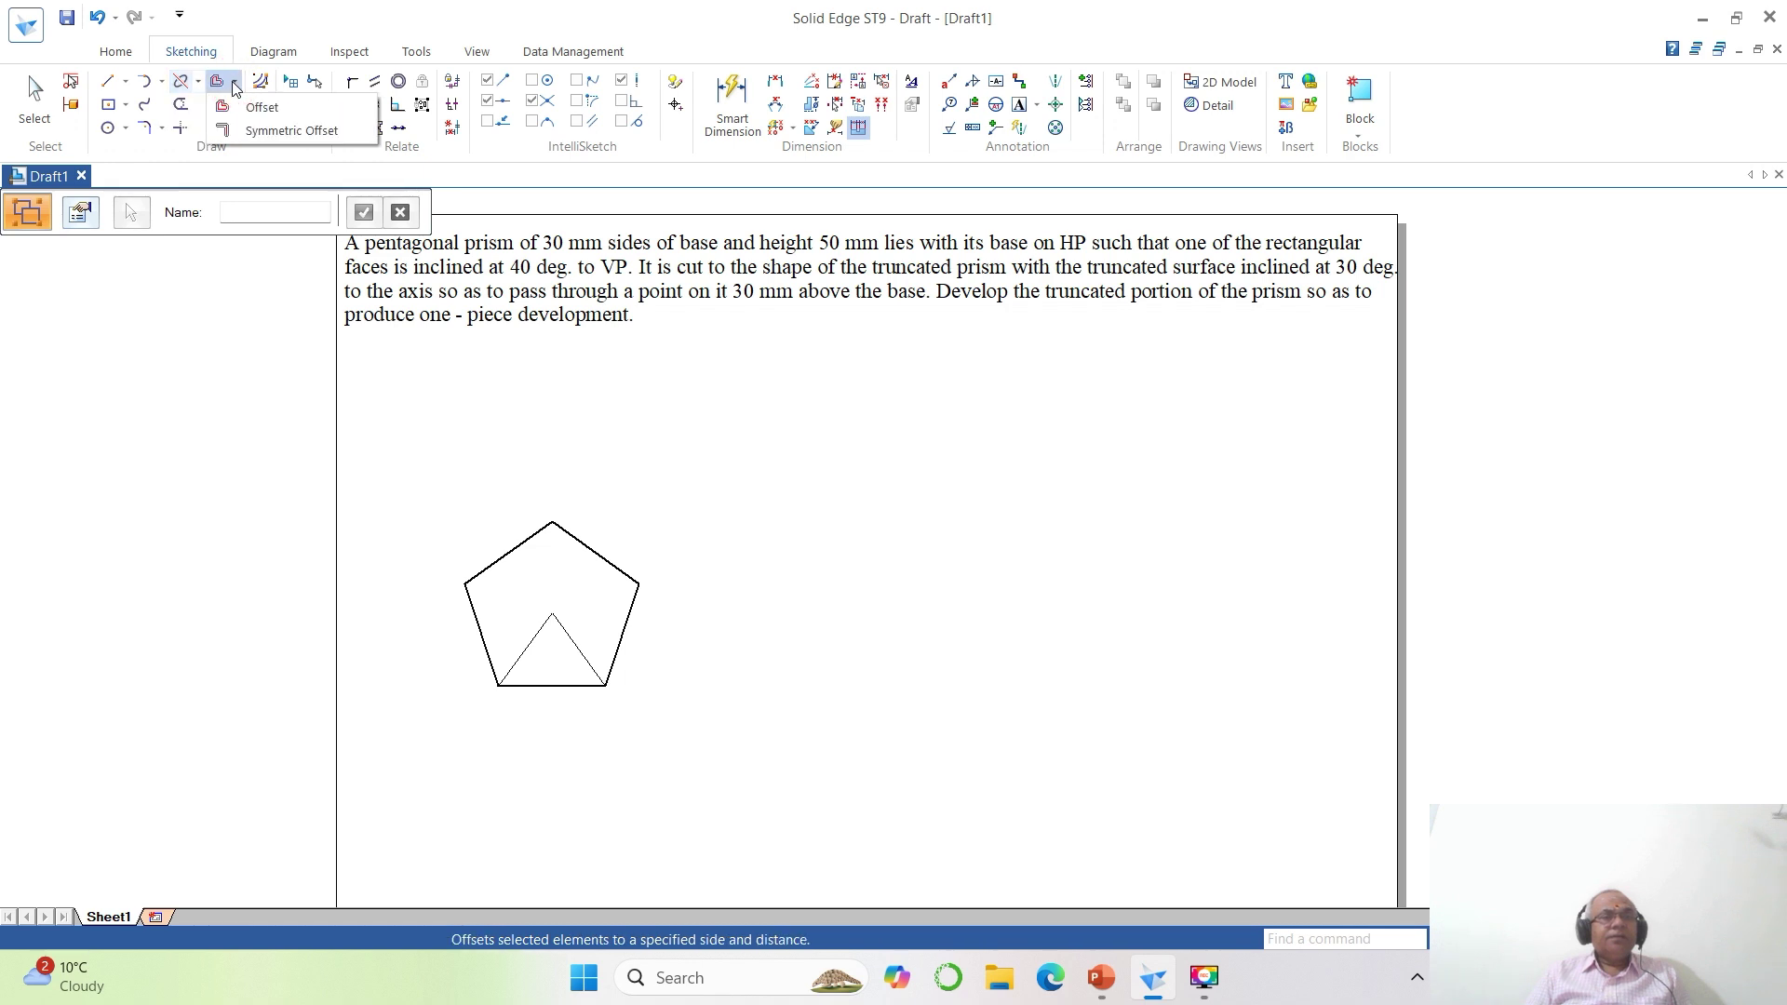
pyautogui.click(288, 250)
pyautogui.click(234, 127)
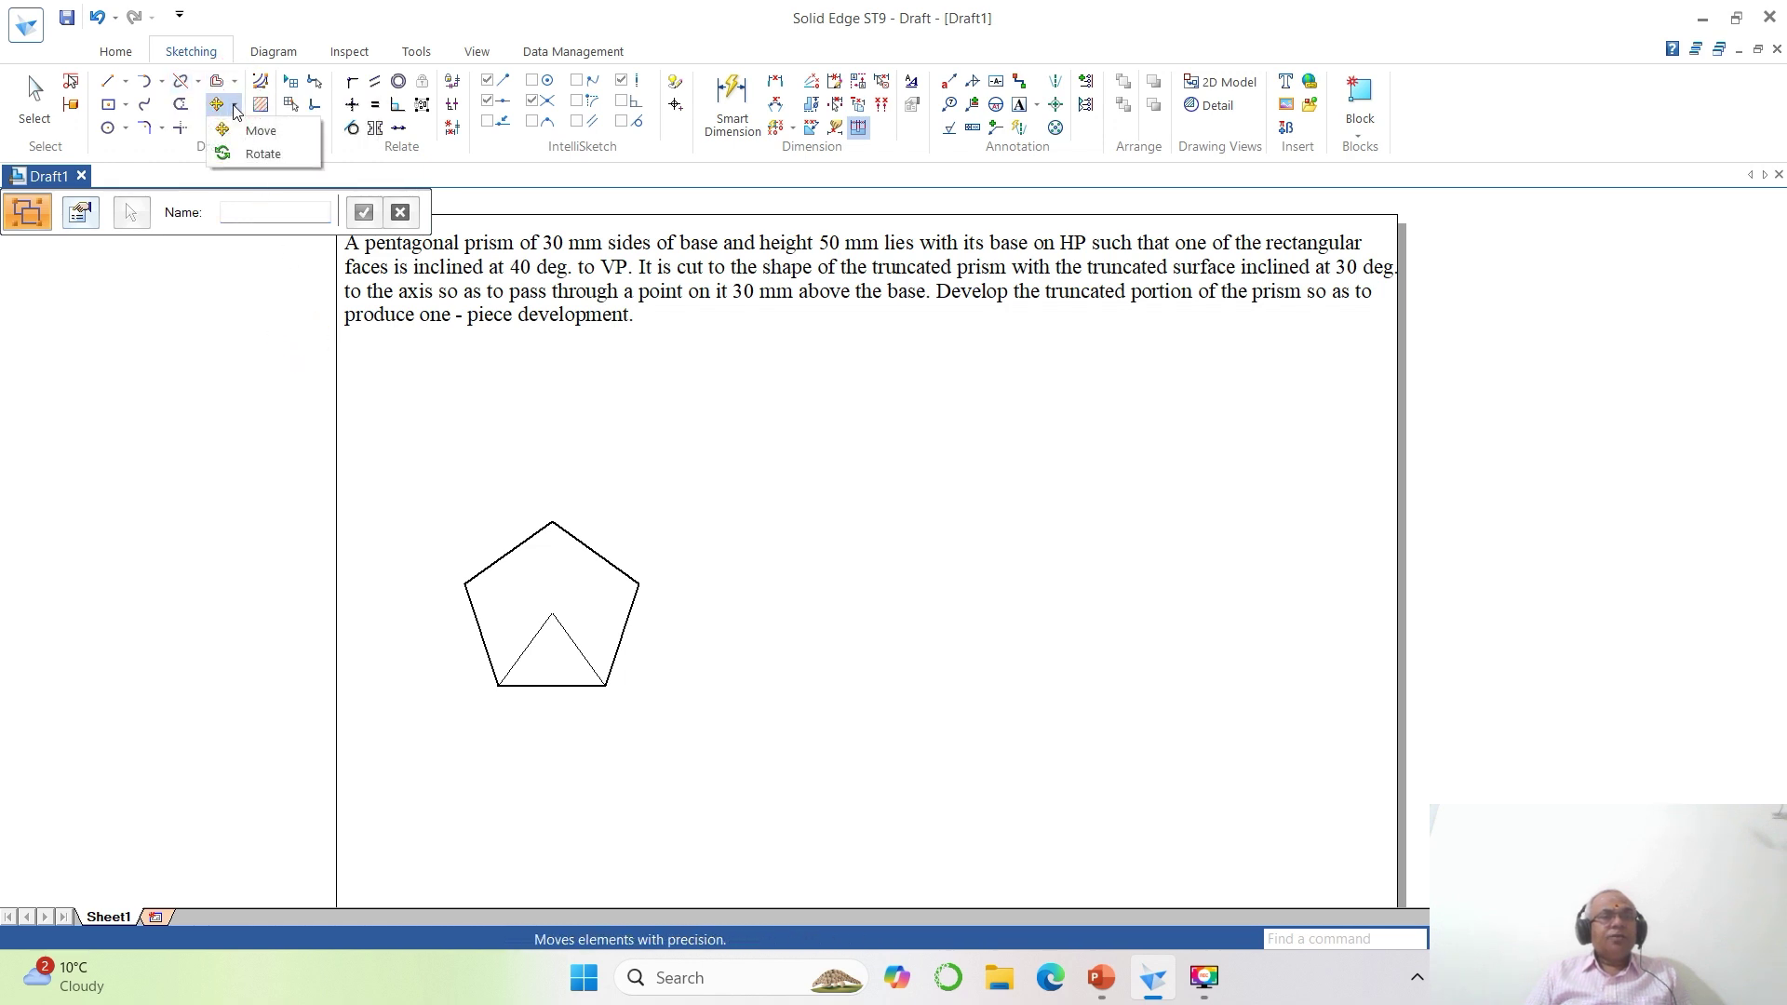
pyautogui.click(252, 370)
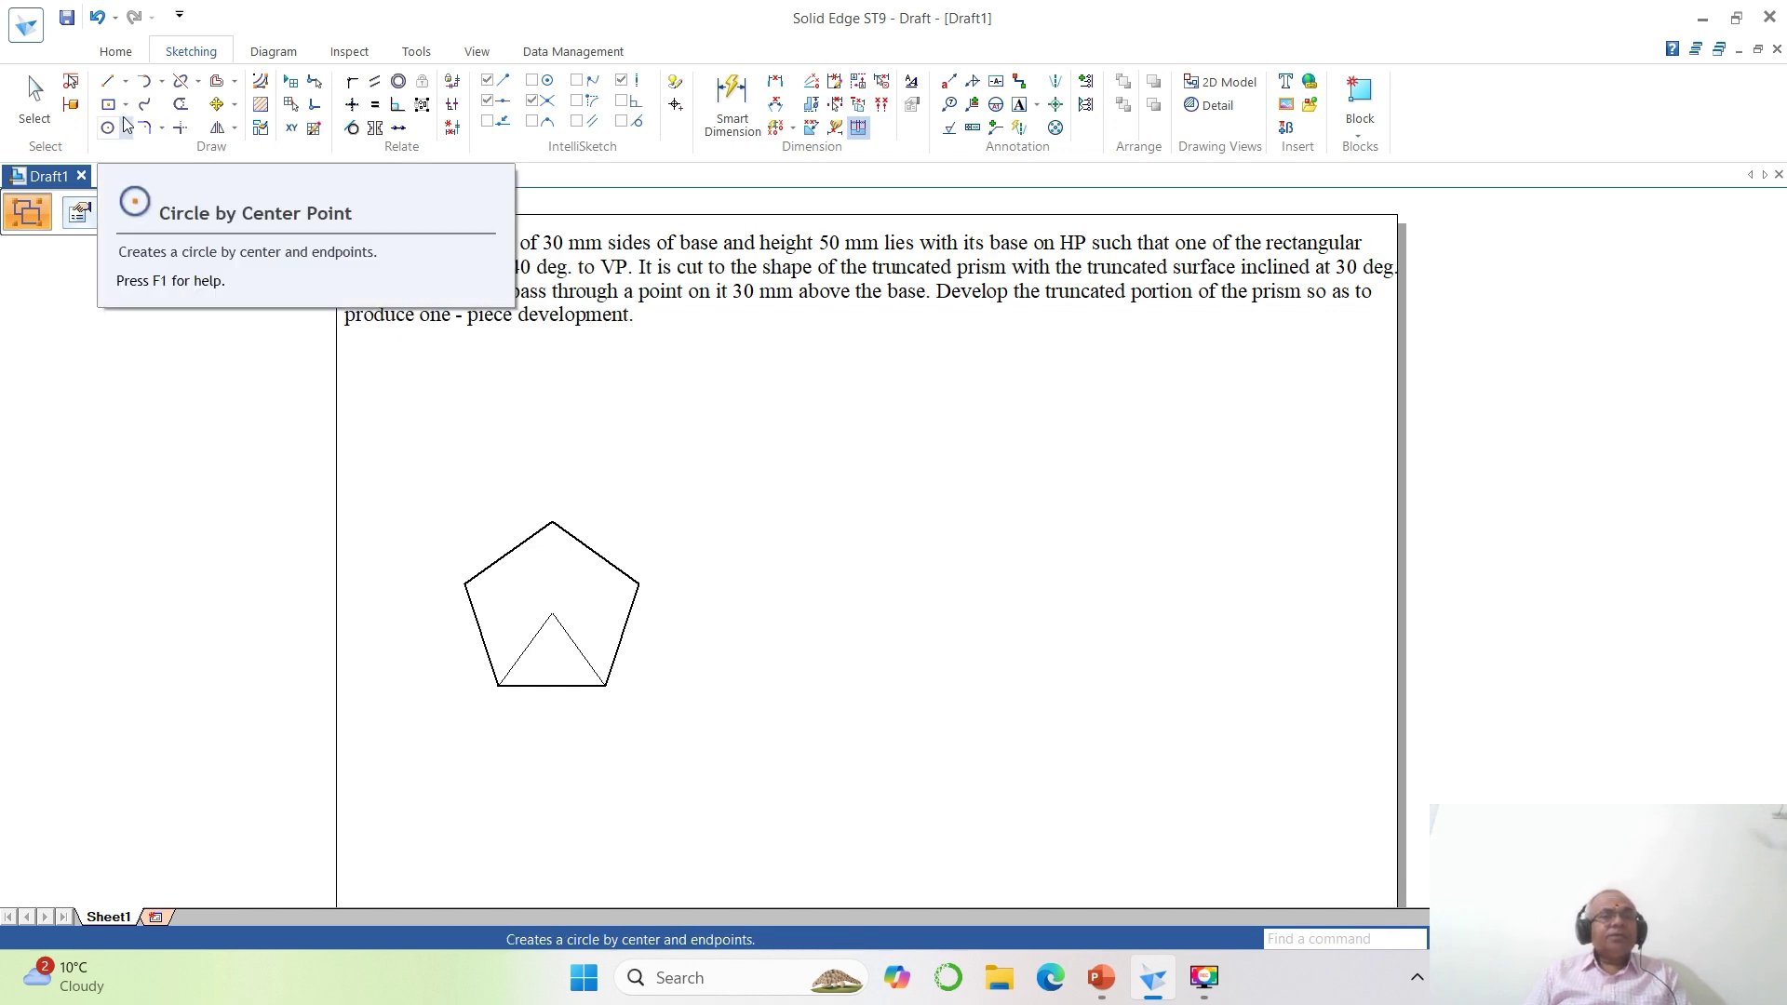
pyautogui.click(162, 82)
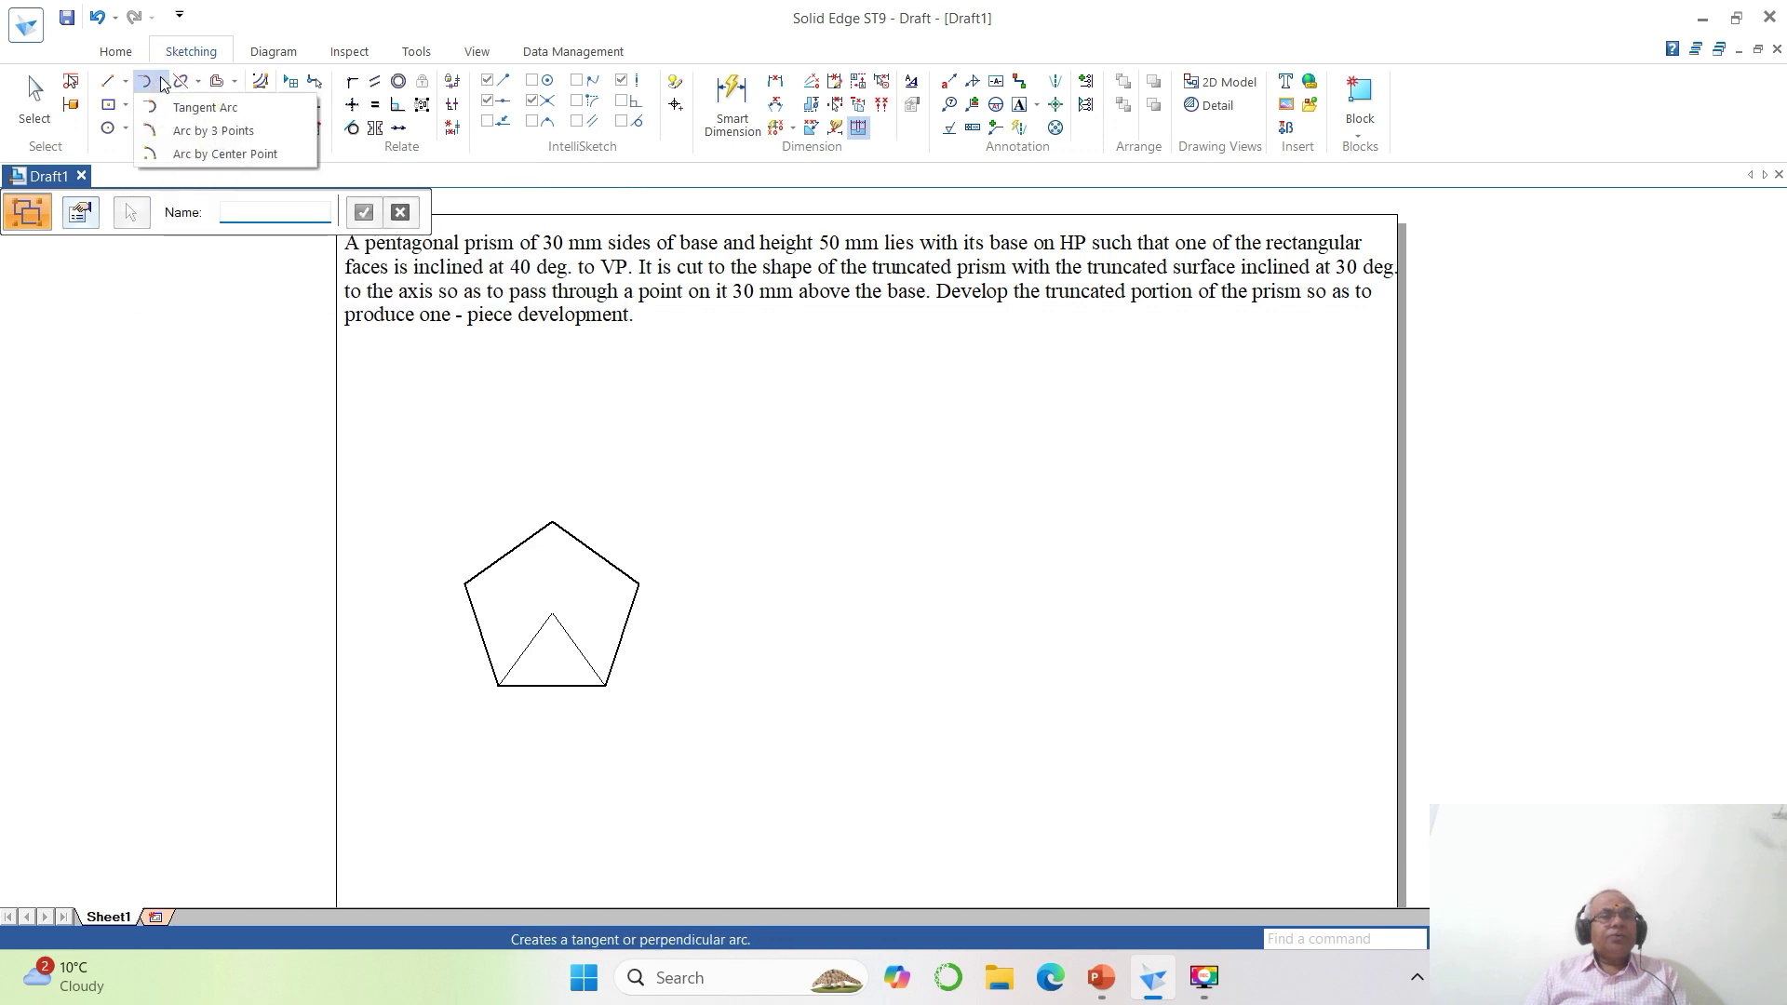
pyautogui.click(199, 84)
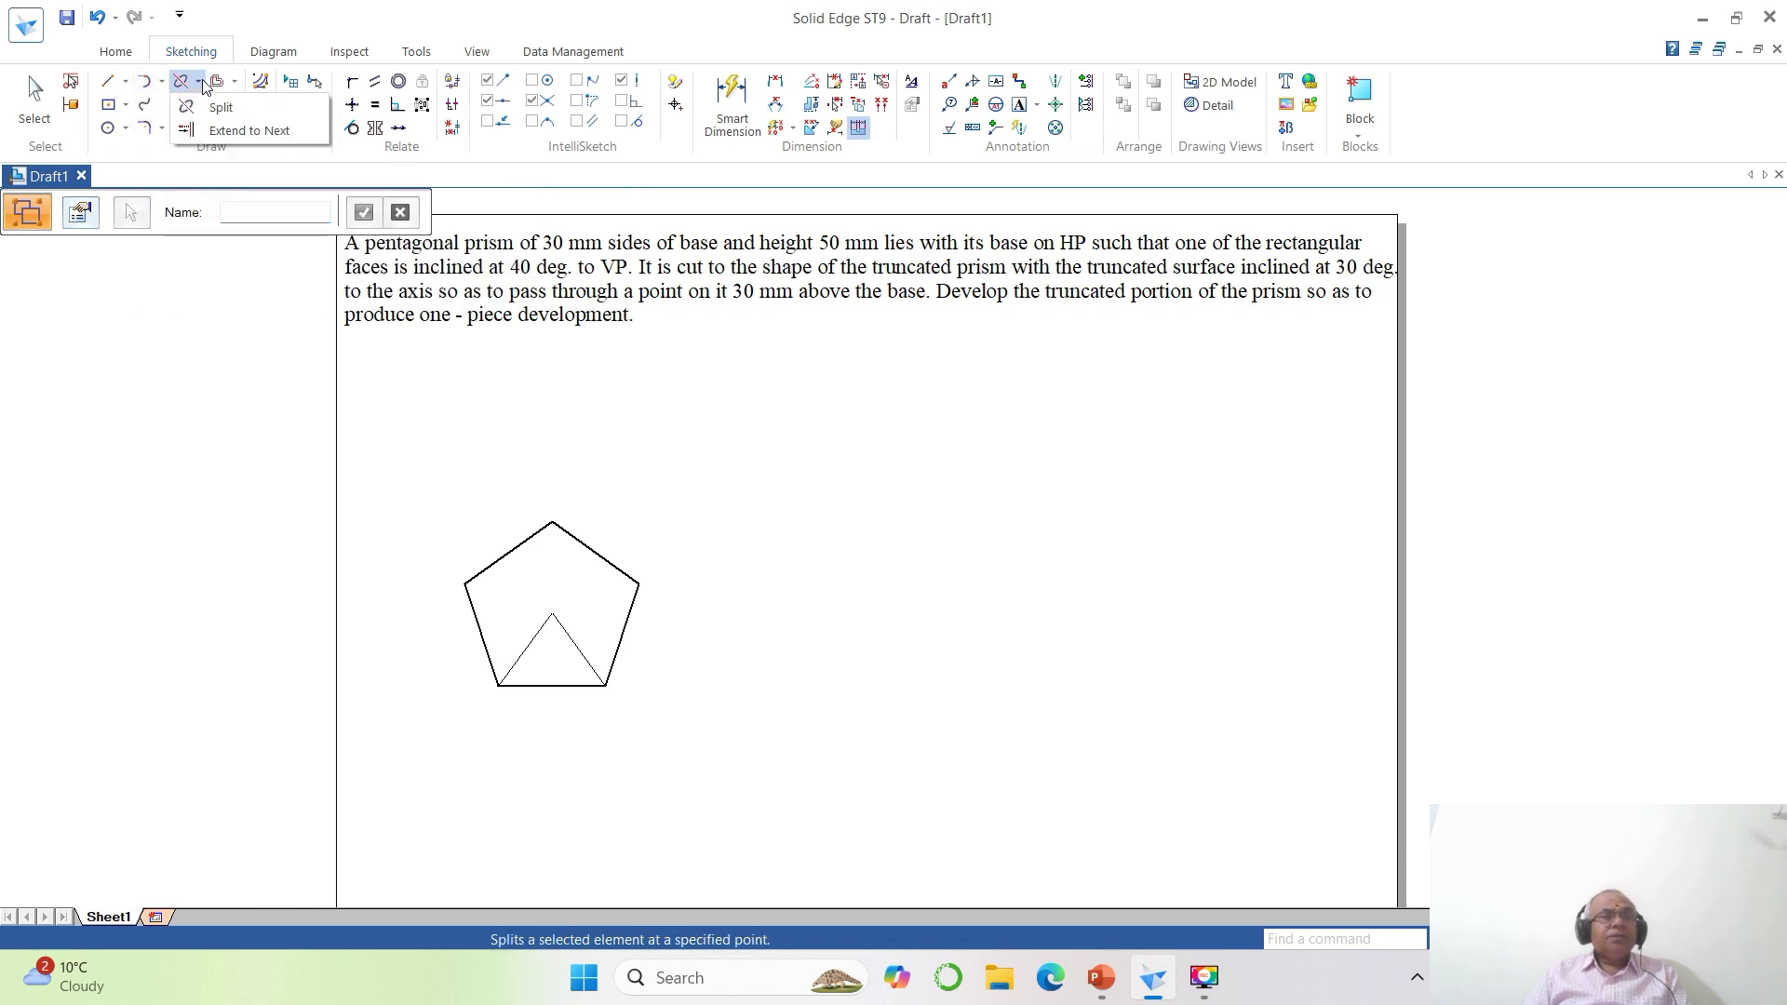
pyautogui.click(234, 82)
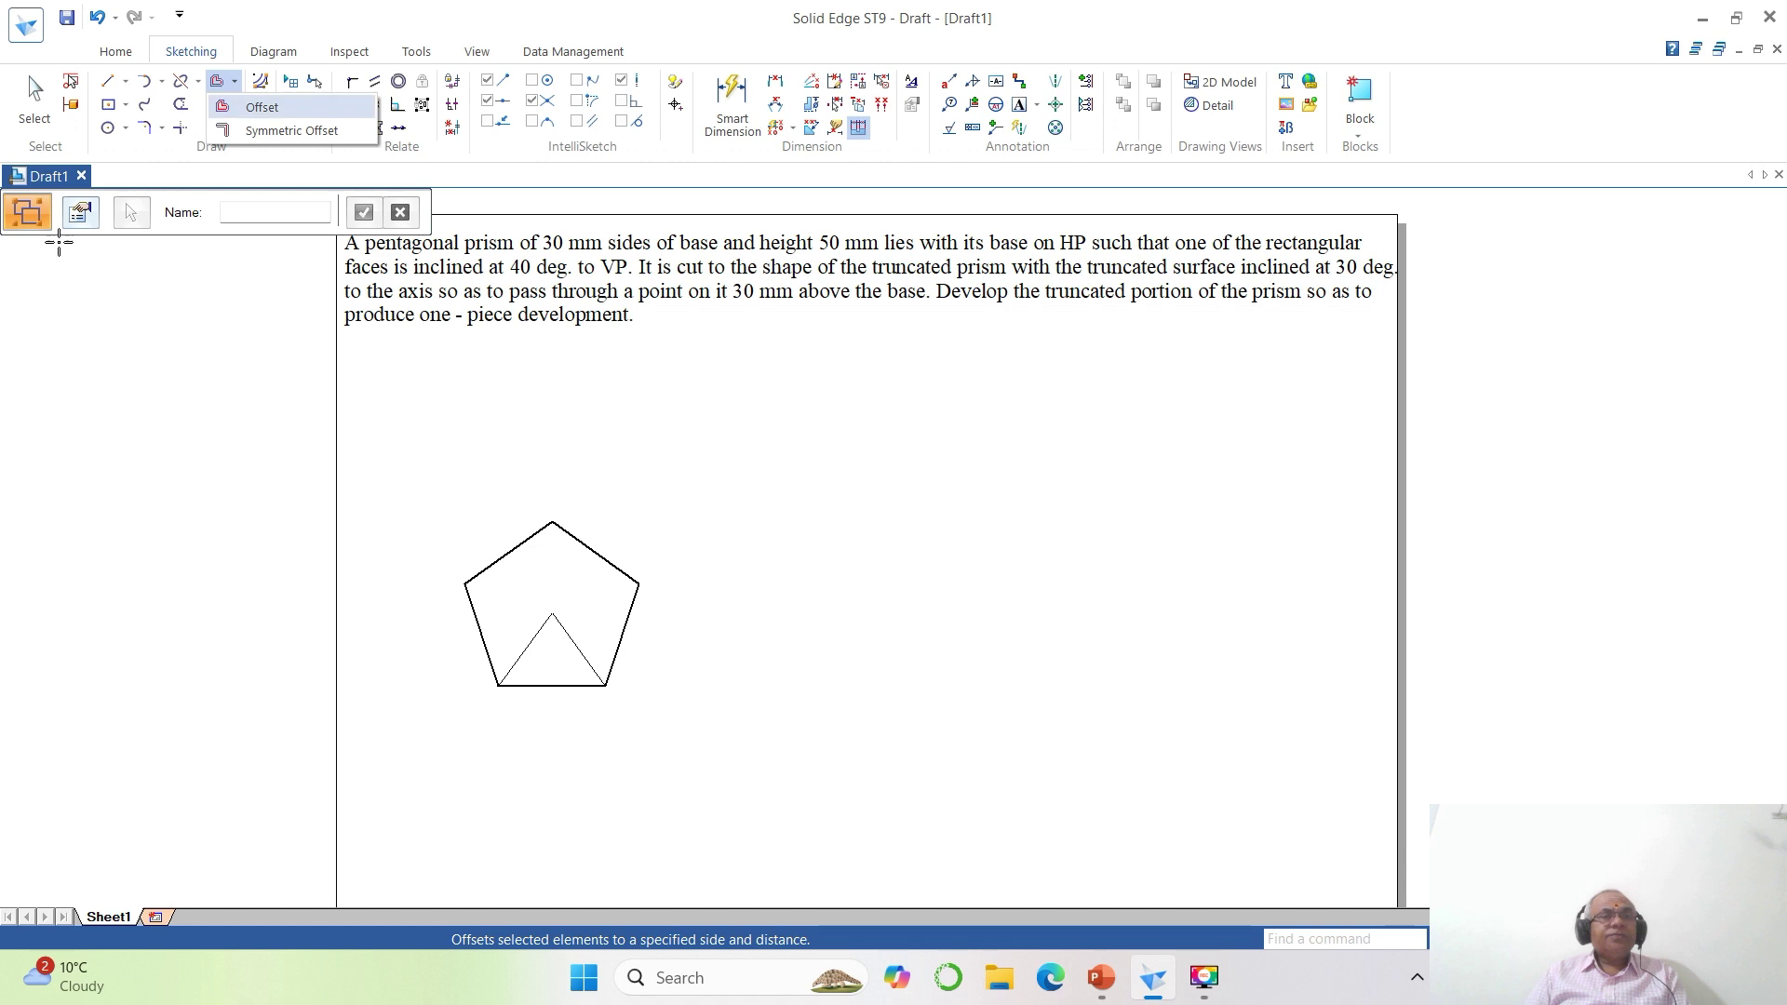
pyautogui.click(163, 447)
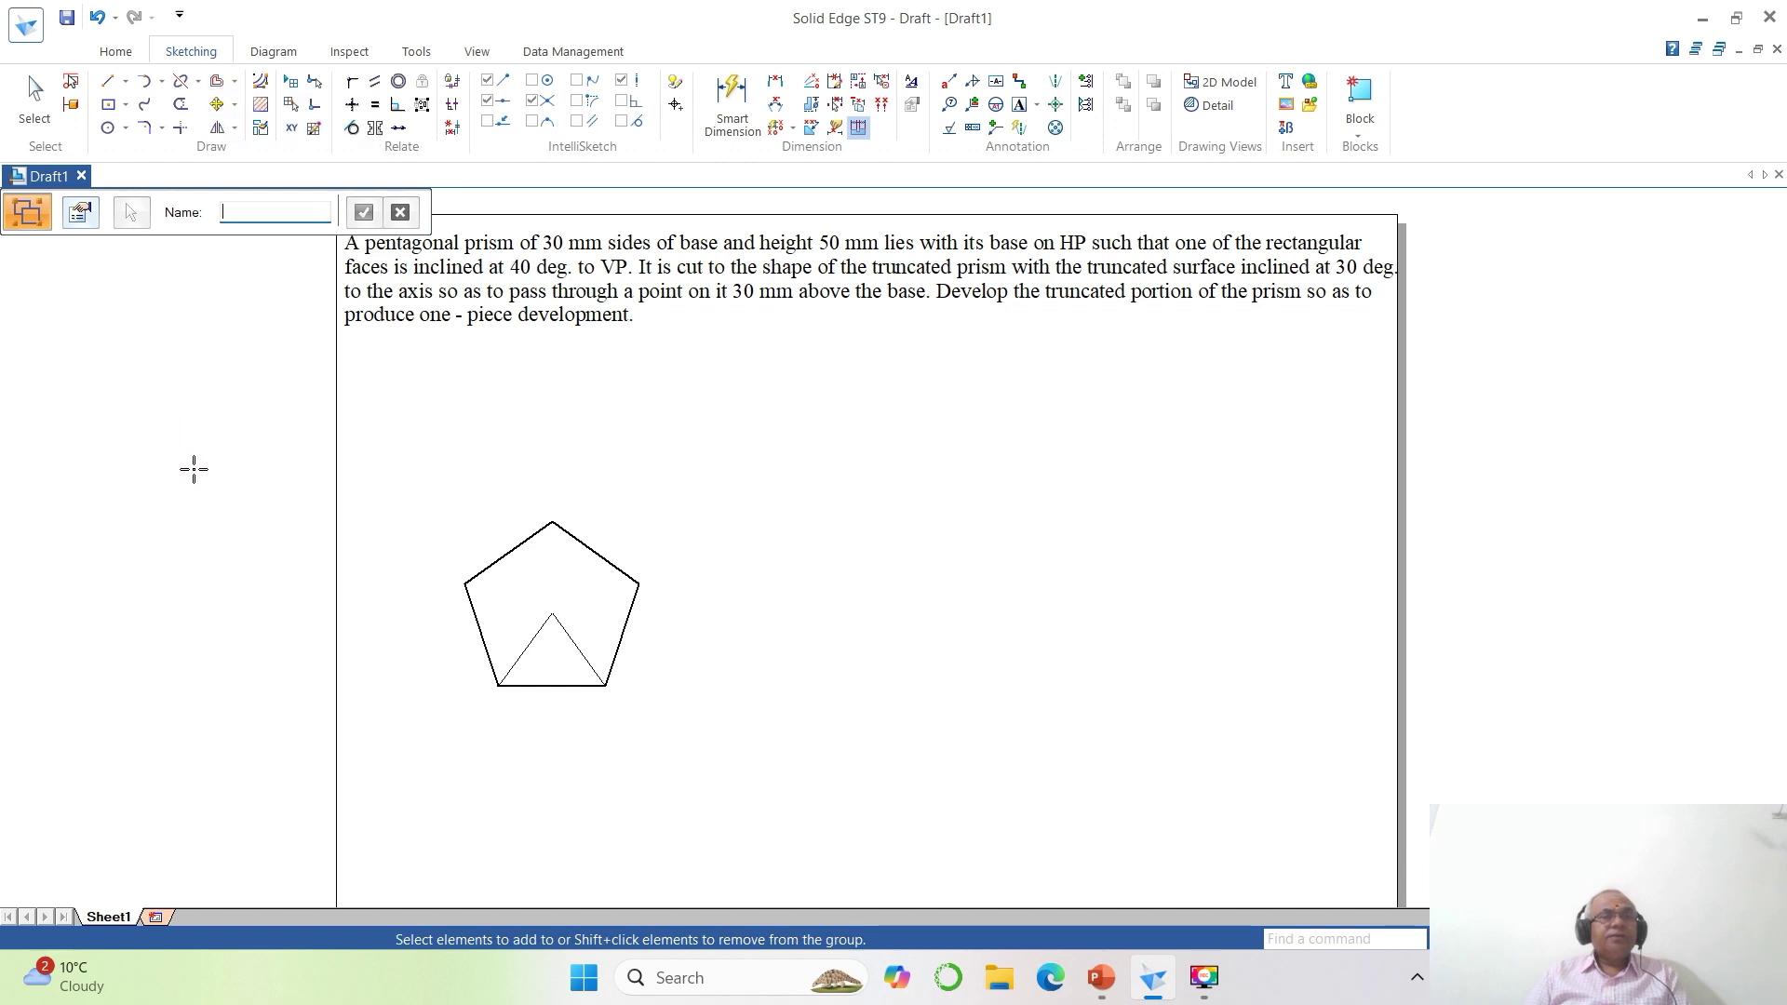
# Mirror the grouped pentagon and inner lines about the pentagon's bottom side, without keeping the original.
pyautogui.click(235, 130)
pyautogui.click(253, 153)
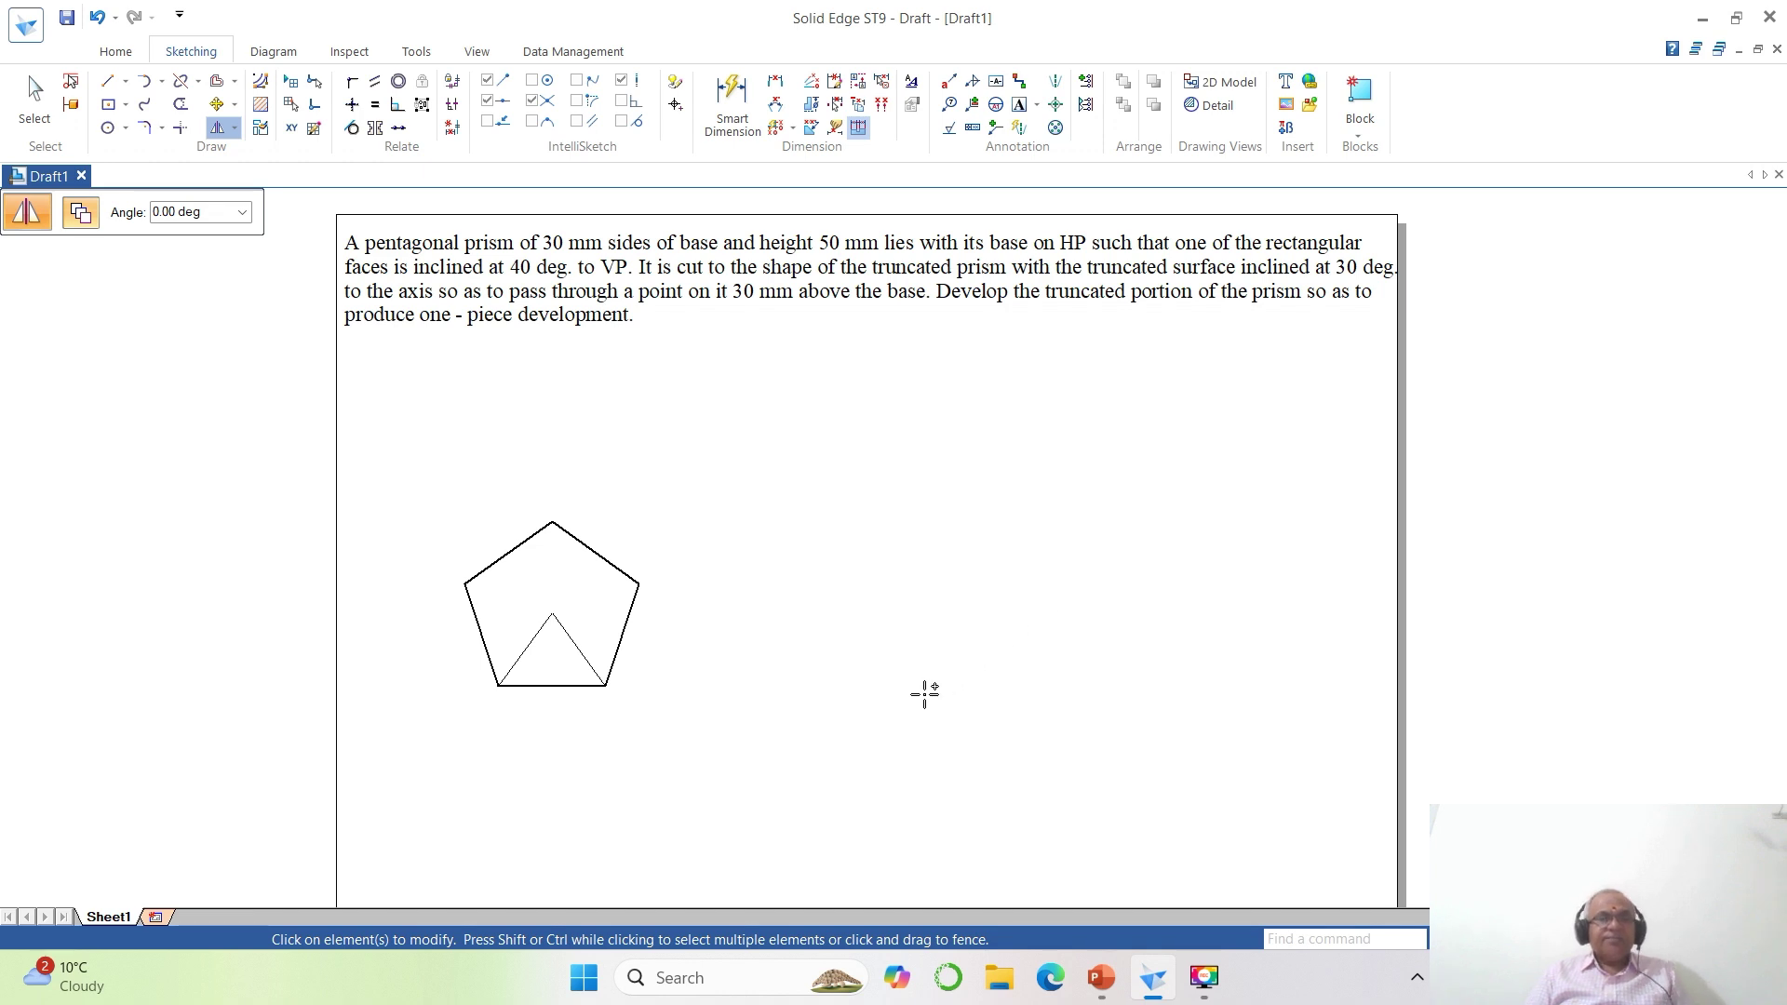
pyautogui.moveTo(416, 475); pyautogui.dragTo(820, 792)
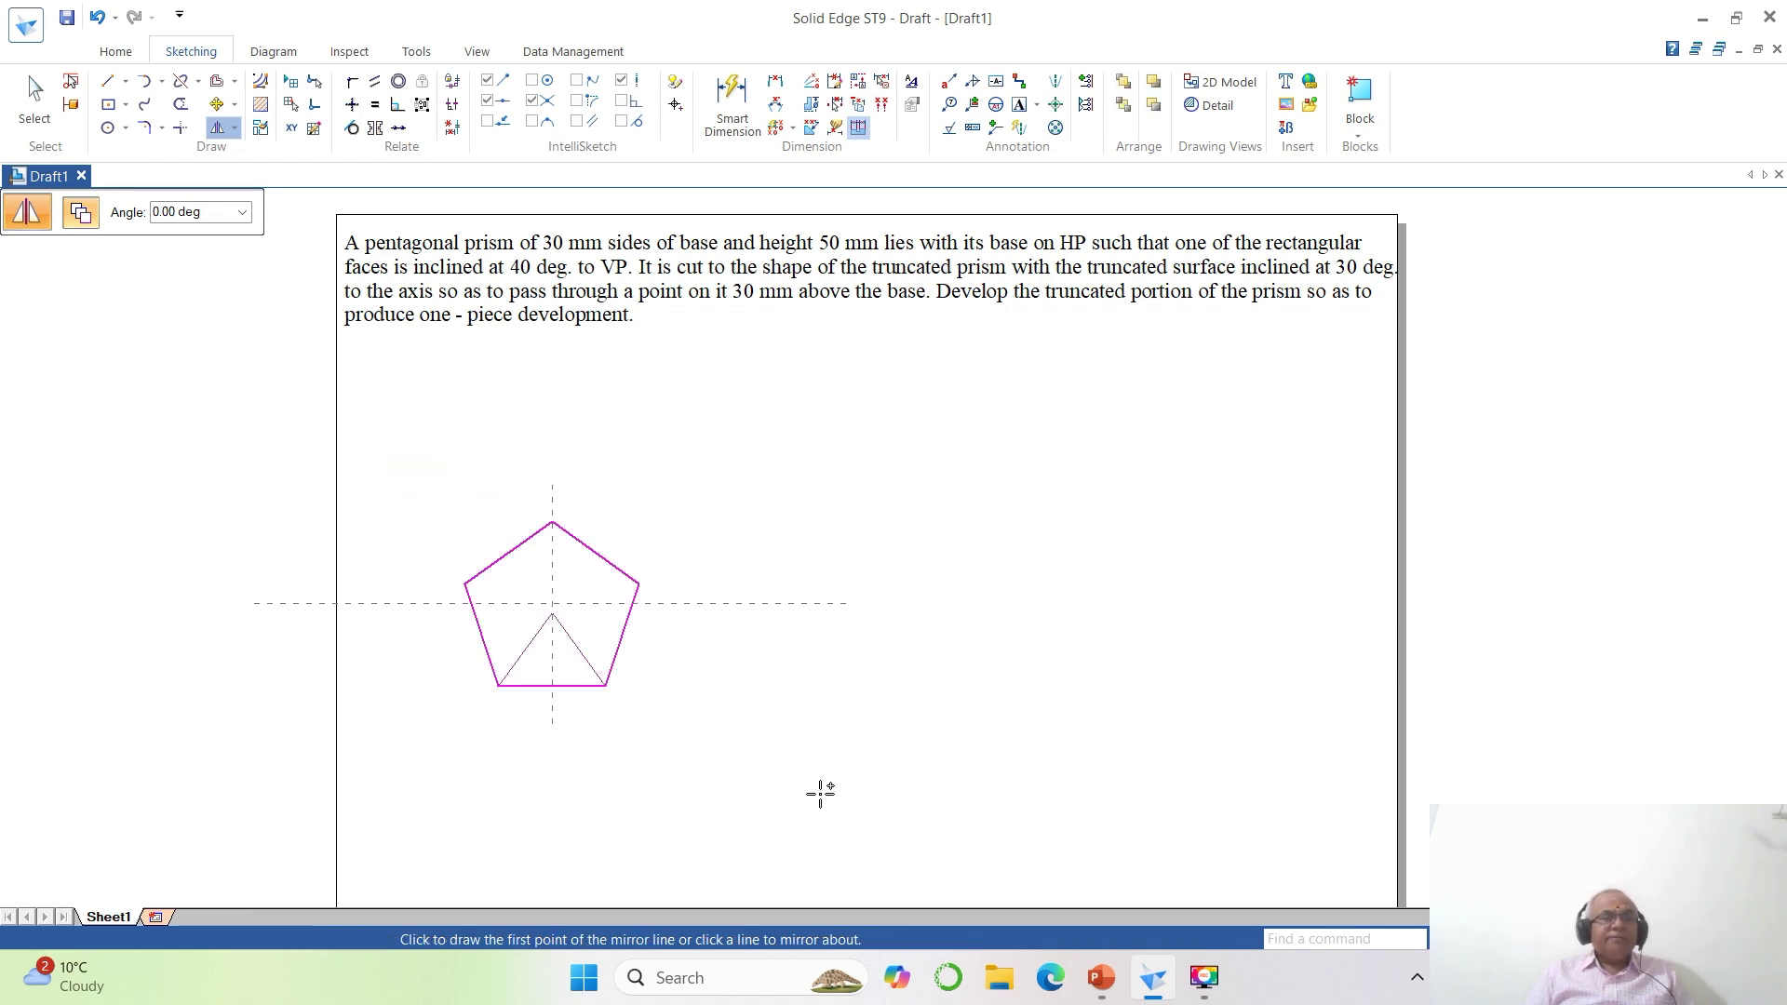
pyautogui.click(80, 212)
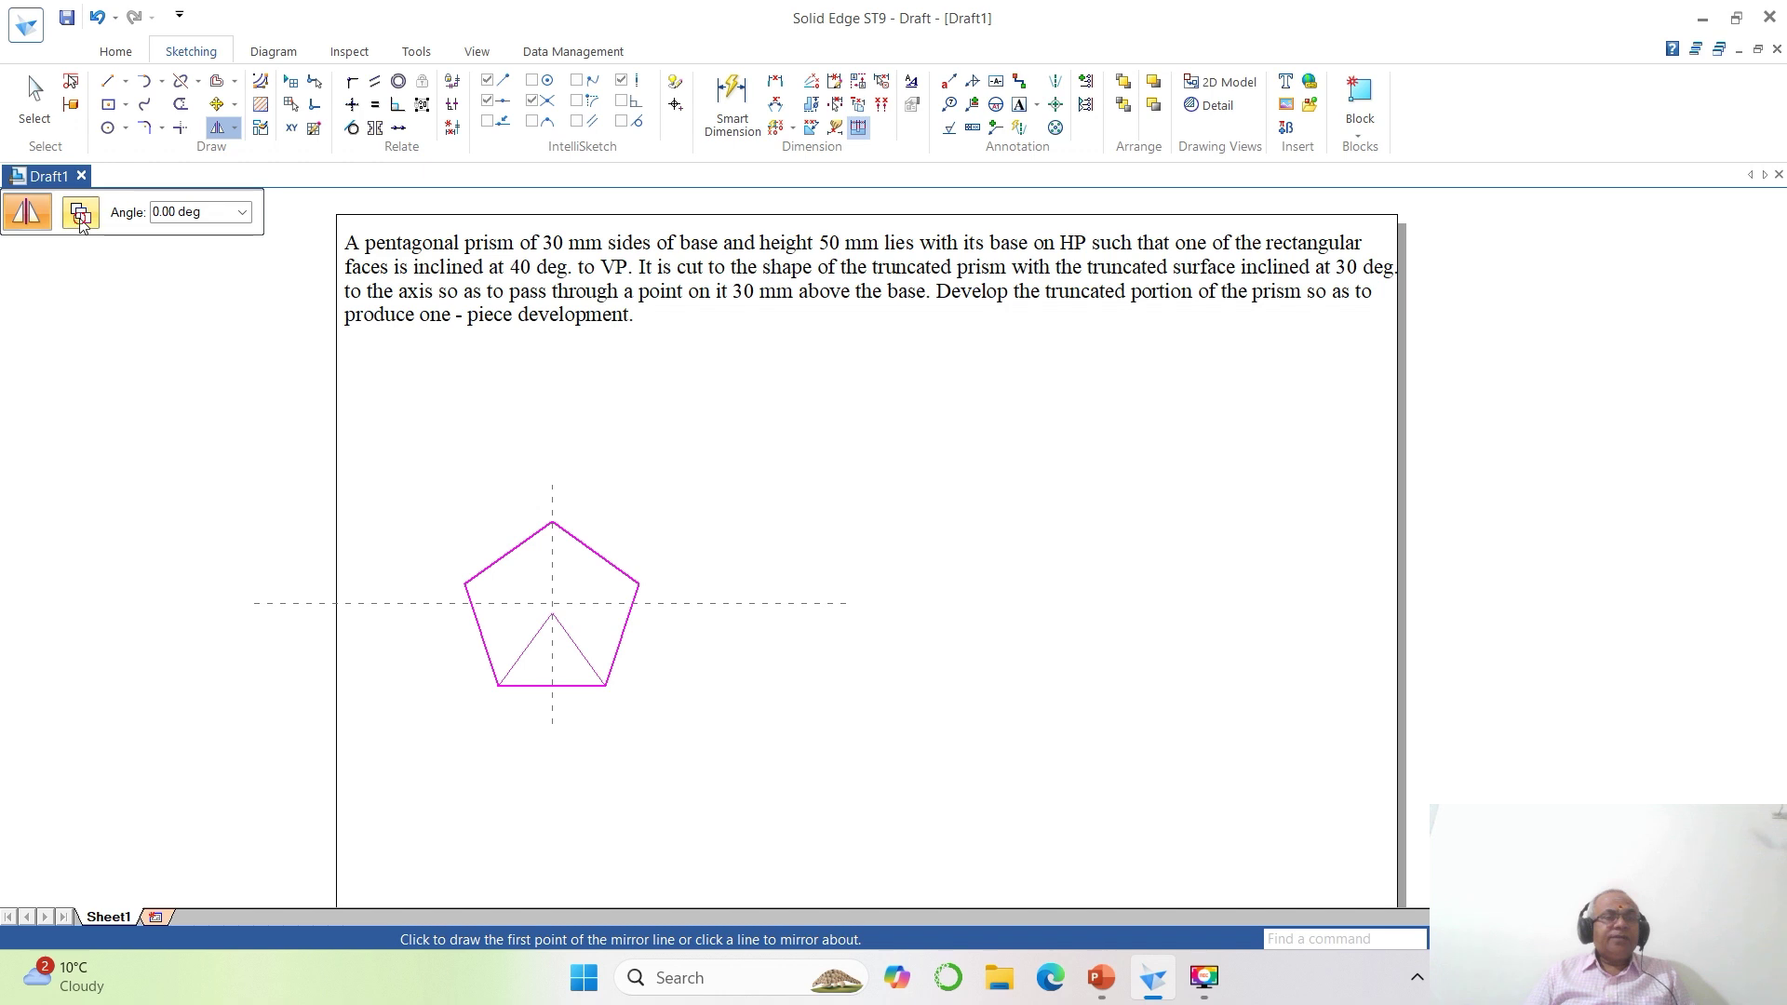
pyautogui.click(562, 686)
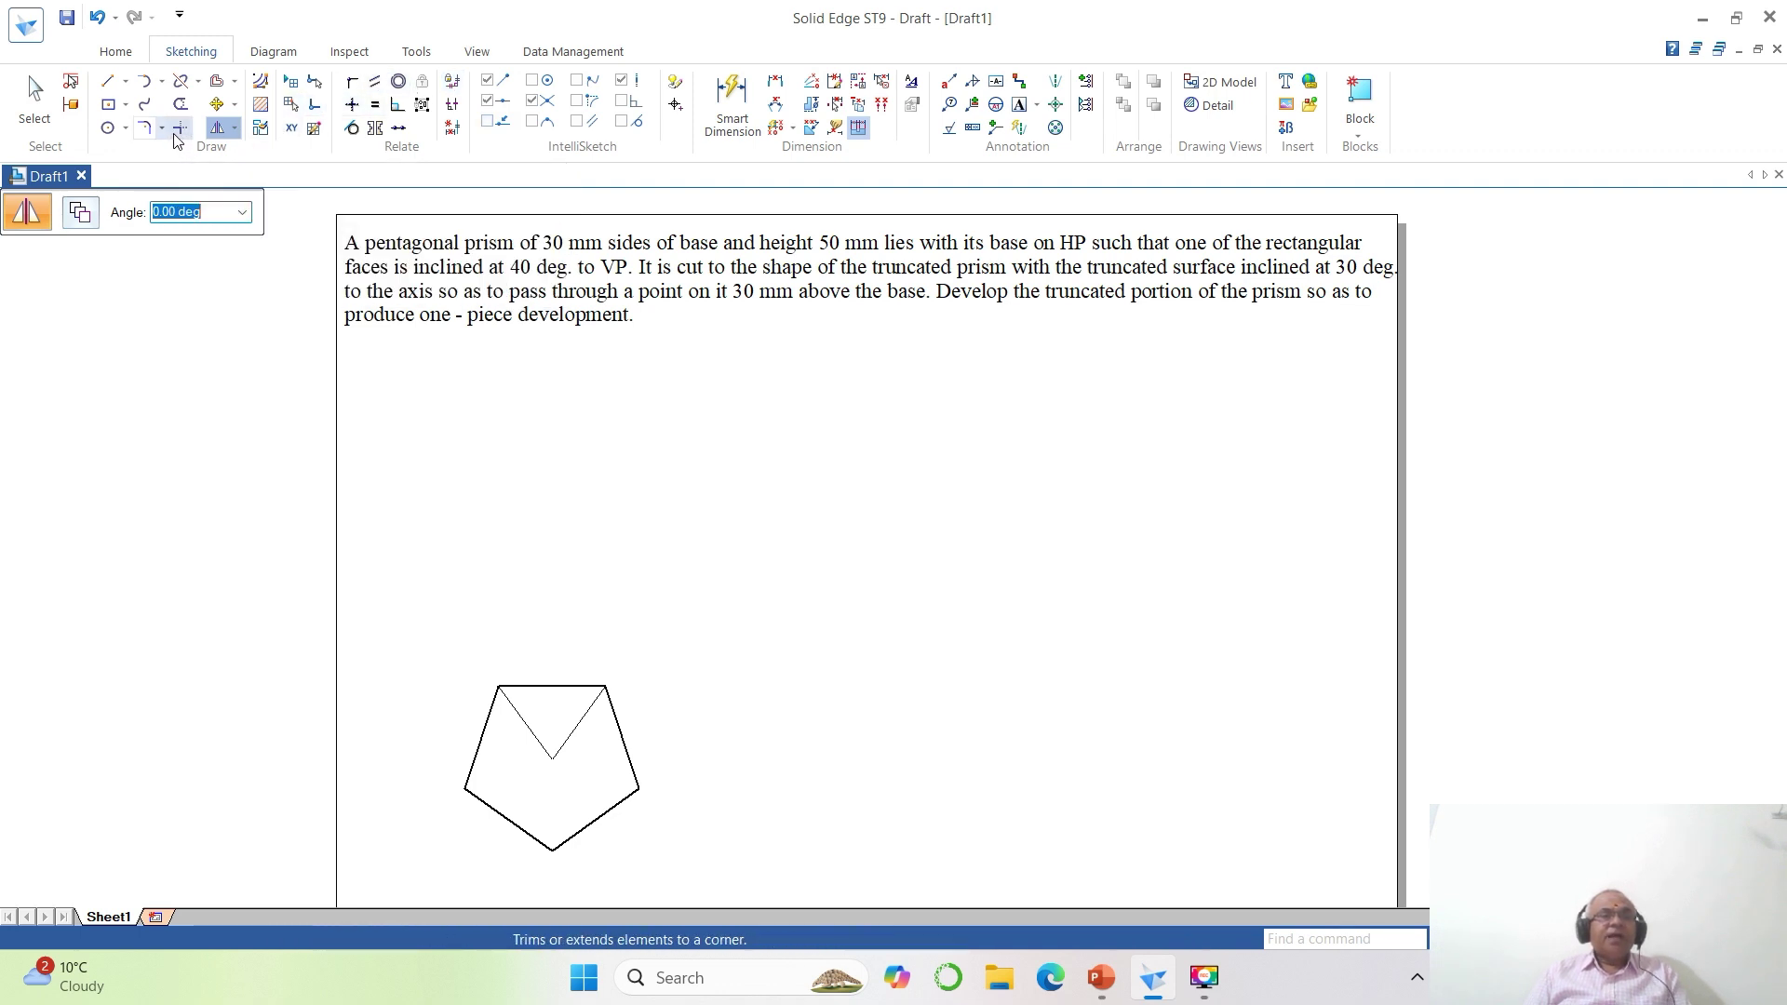
# Move the mirrored pentagon group about 4 mm to the right and 17 mm up on the sheet.
pyautogui.click(214, 106)
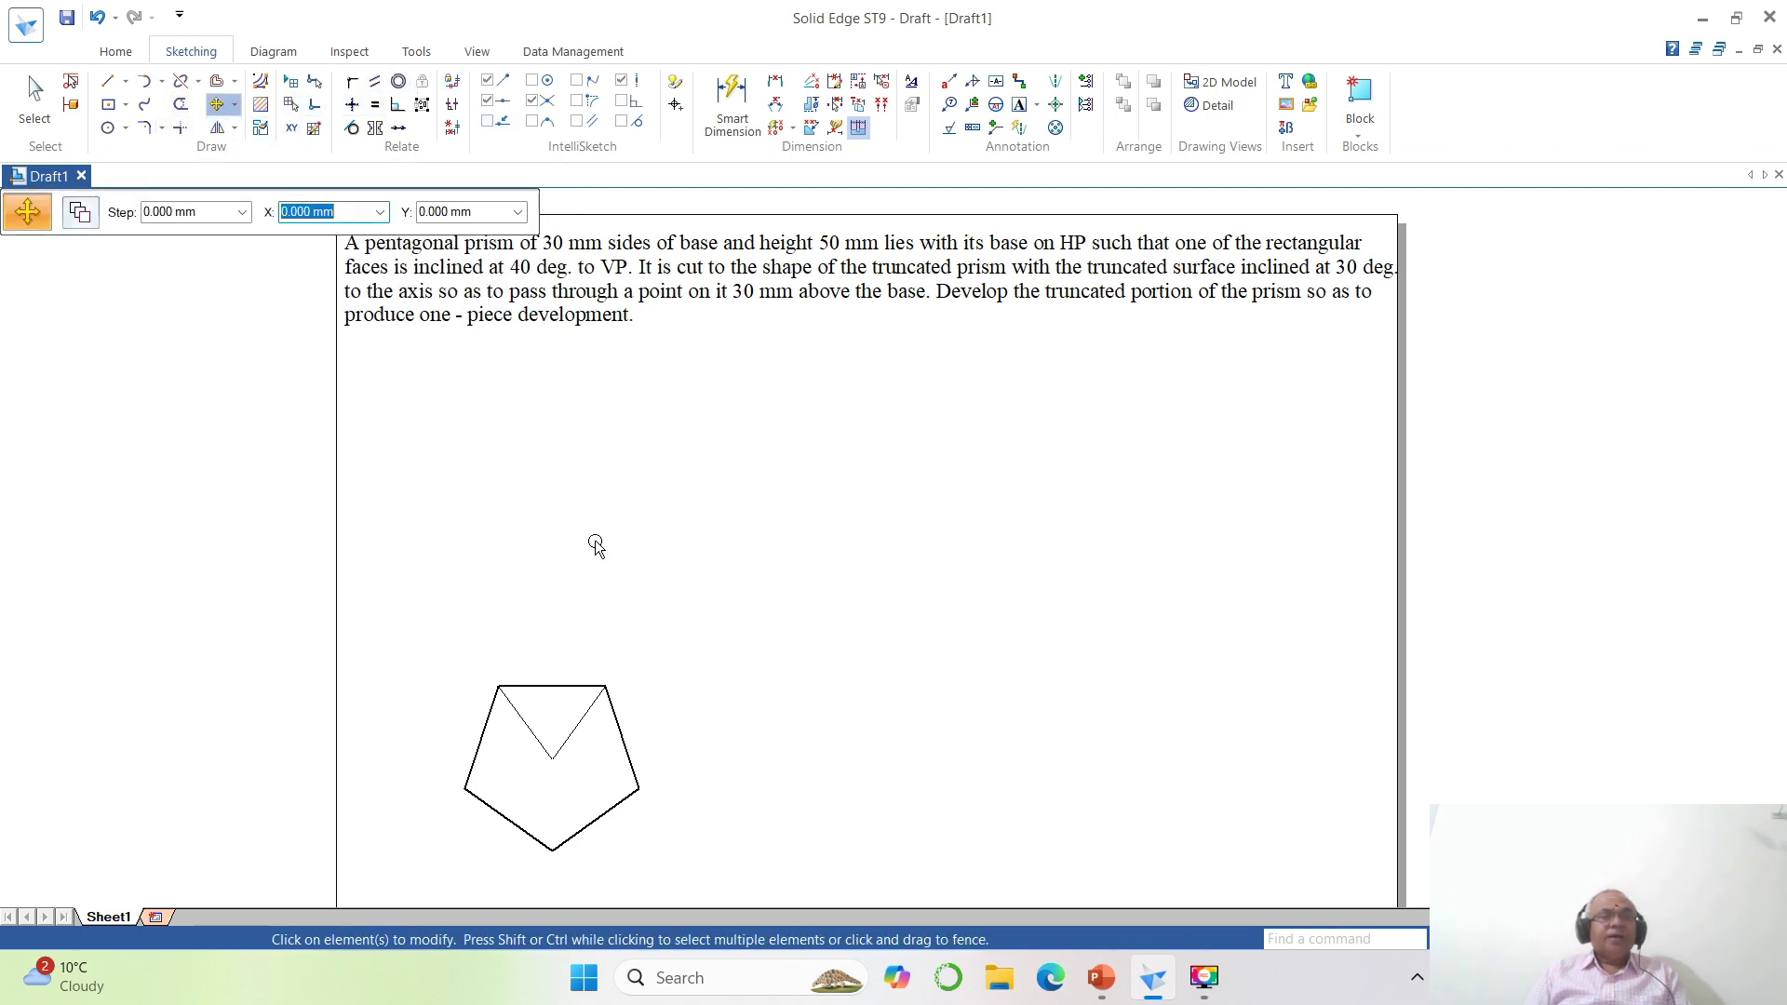
pyautogui.click(561, 692)
pyautogui.click(761, 739)
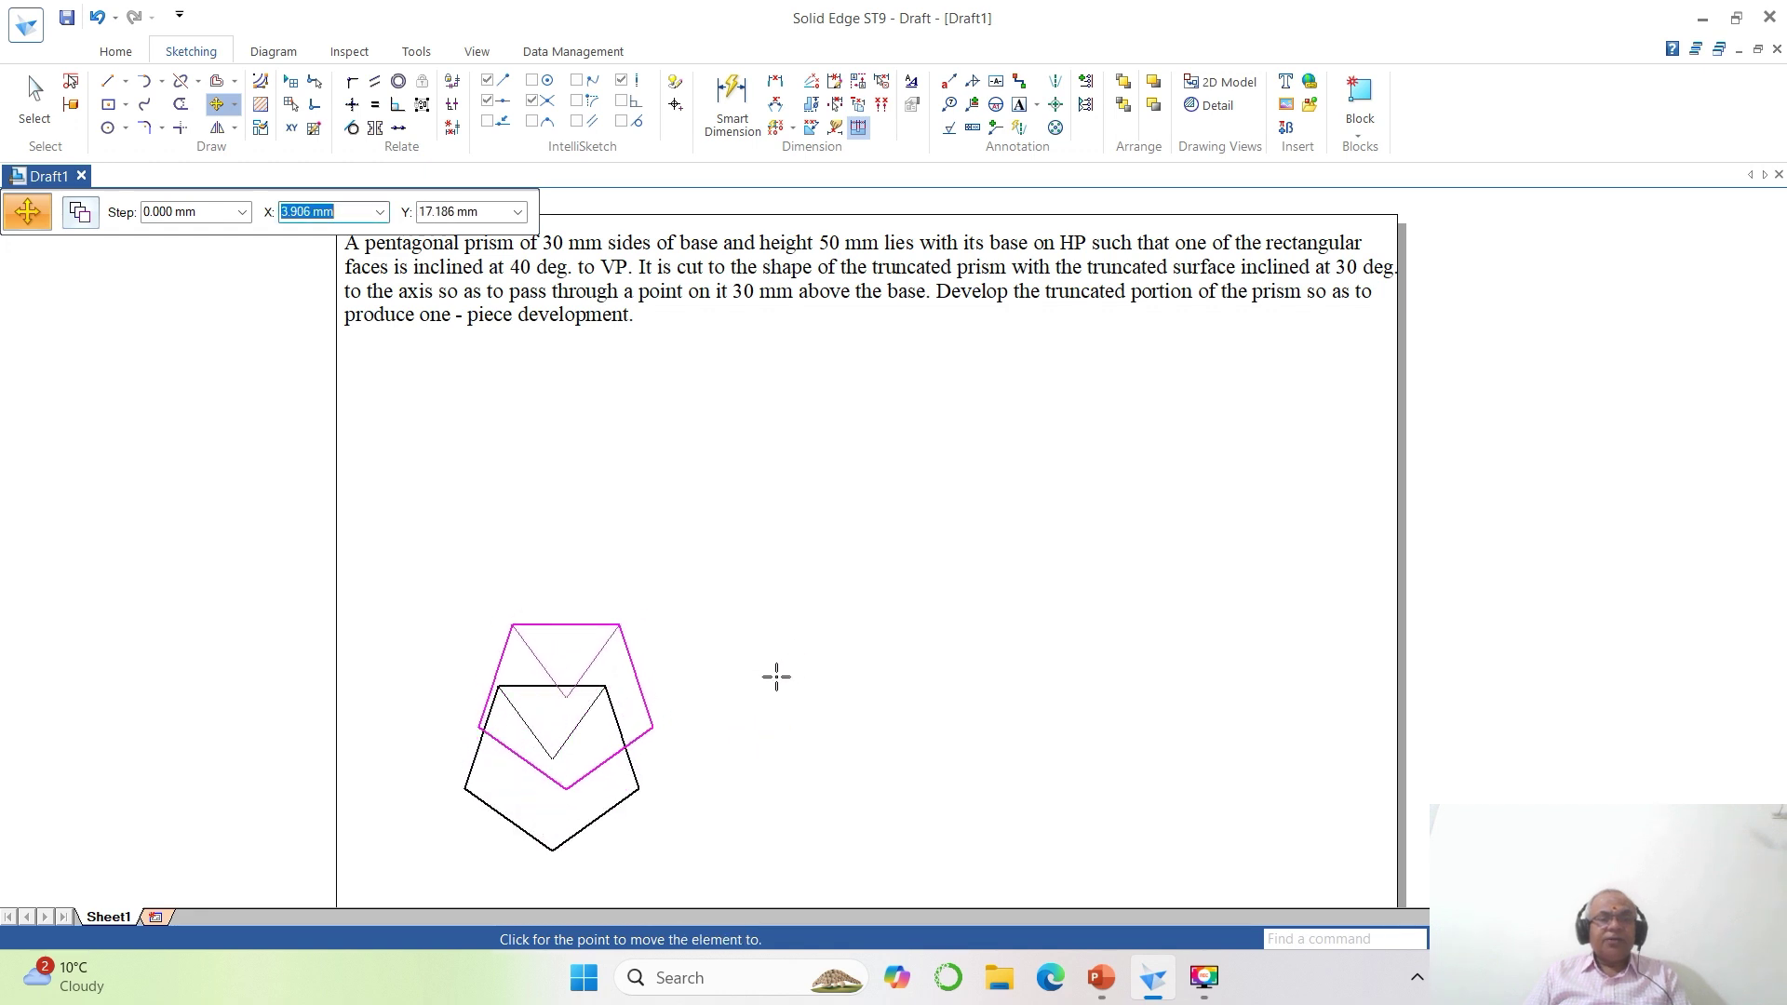
pyautogui.click(782, 672)
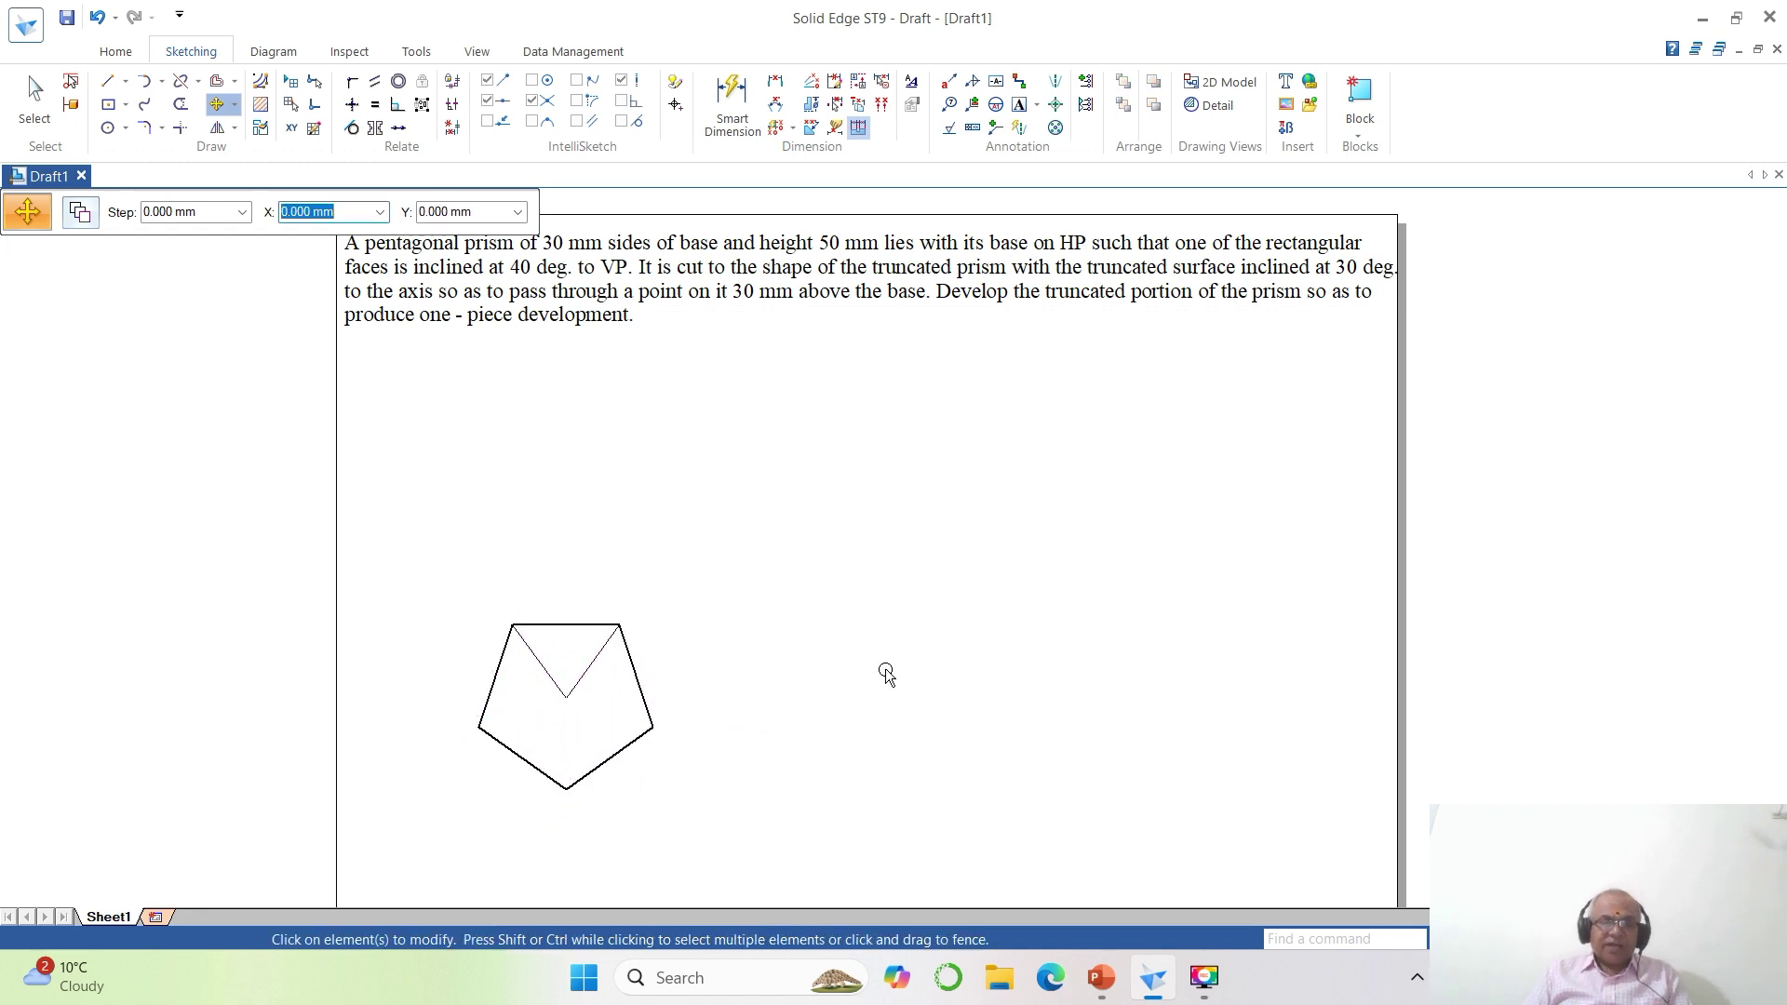
# Try to rotate a copy of the pentagon group 40° about its upper-right vertex, and undo the rotation.
pyautogui.click(235, 104)
pyautogui.click(251, 154)
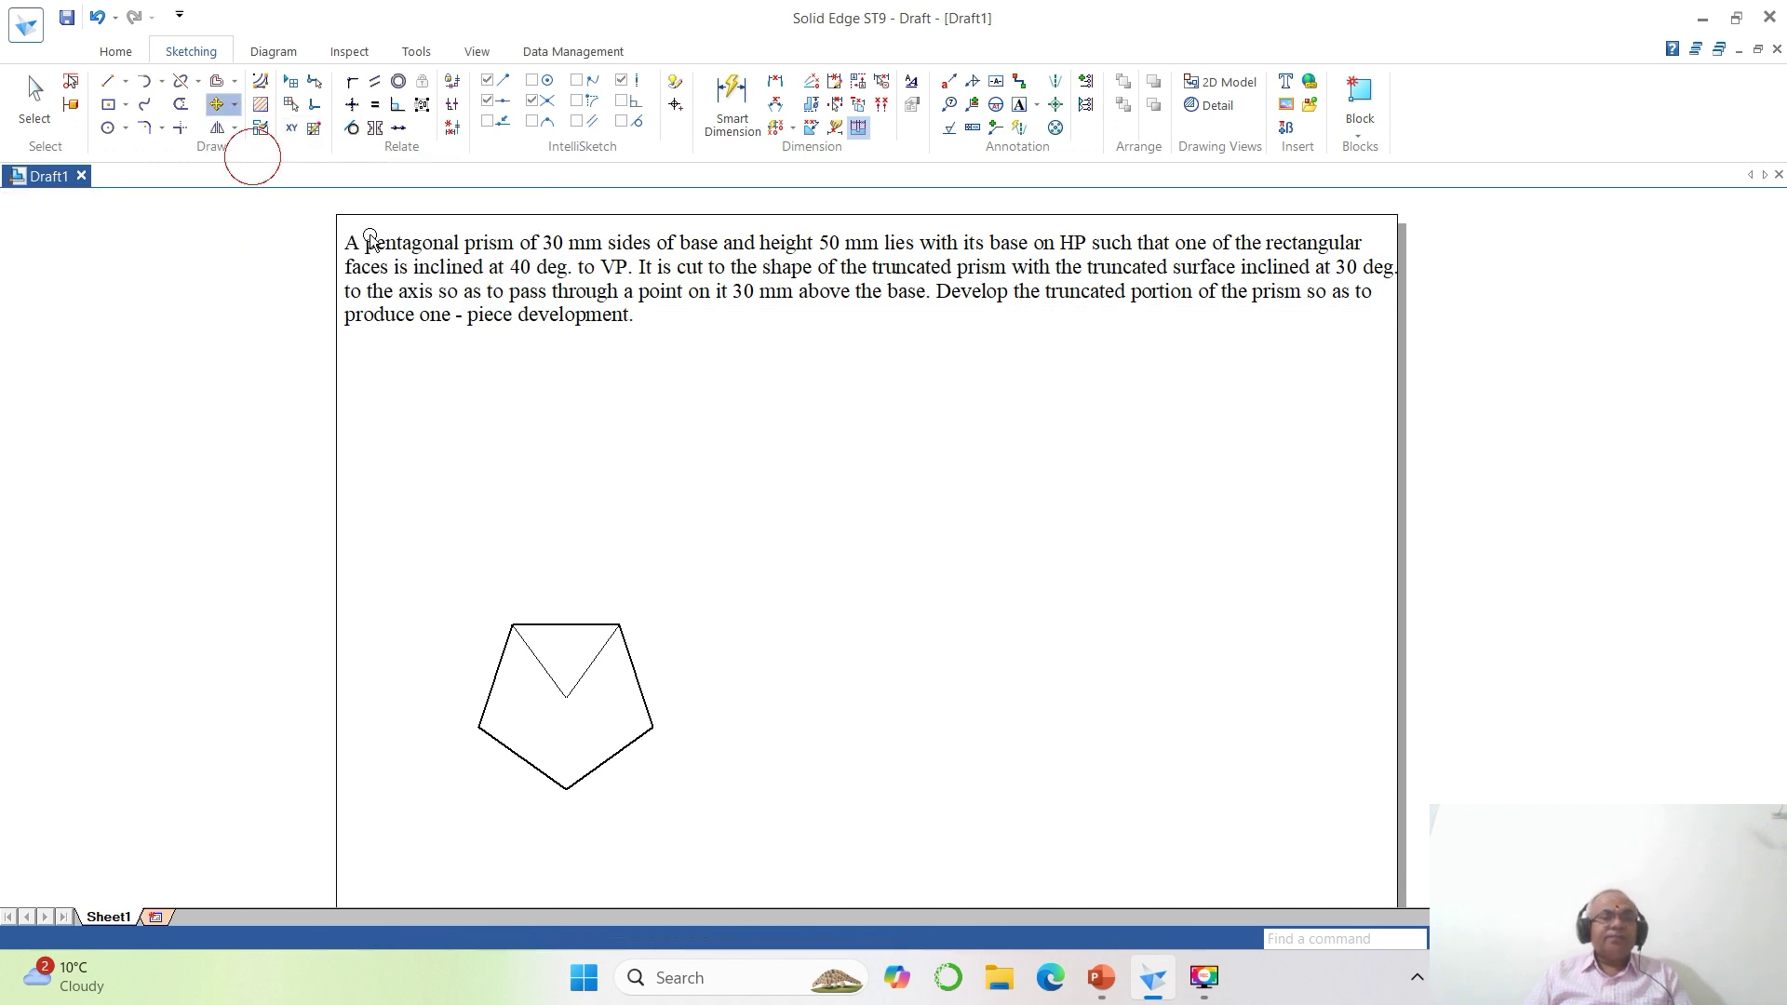
pyautogui.click(572, 625)
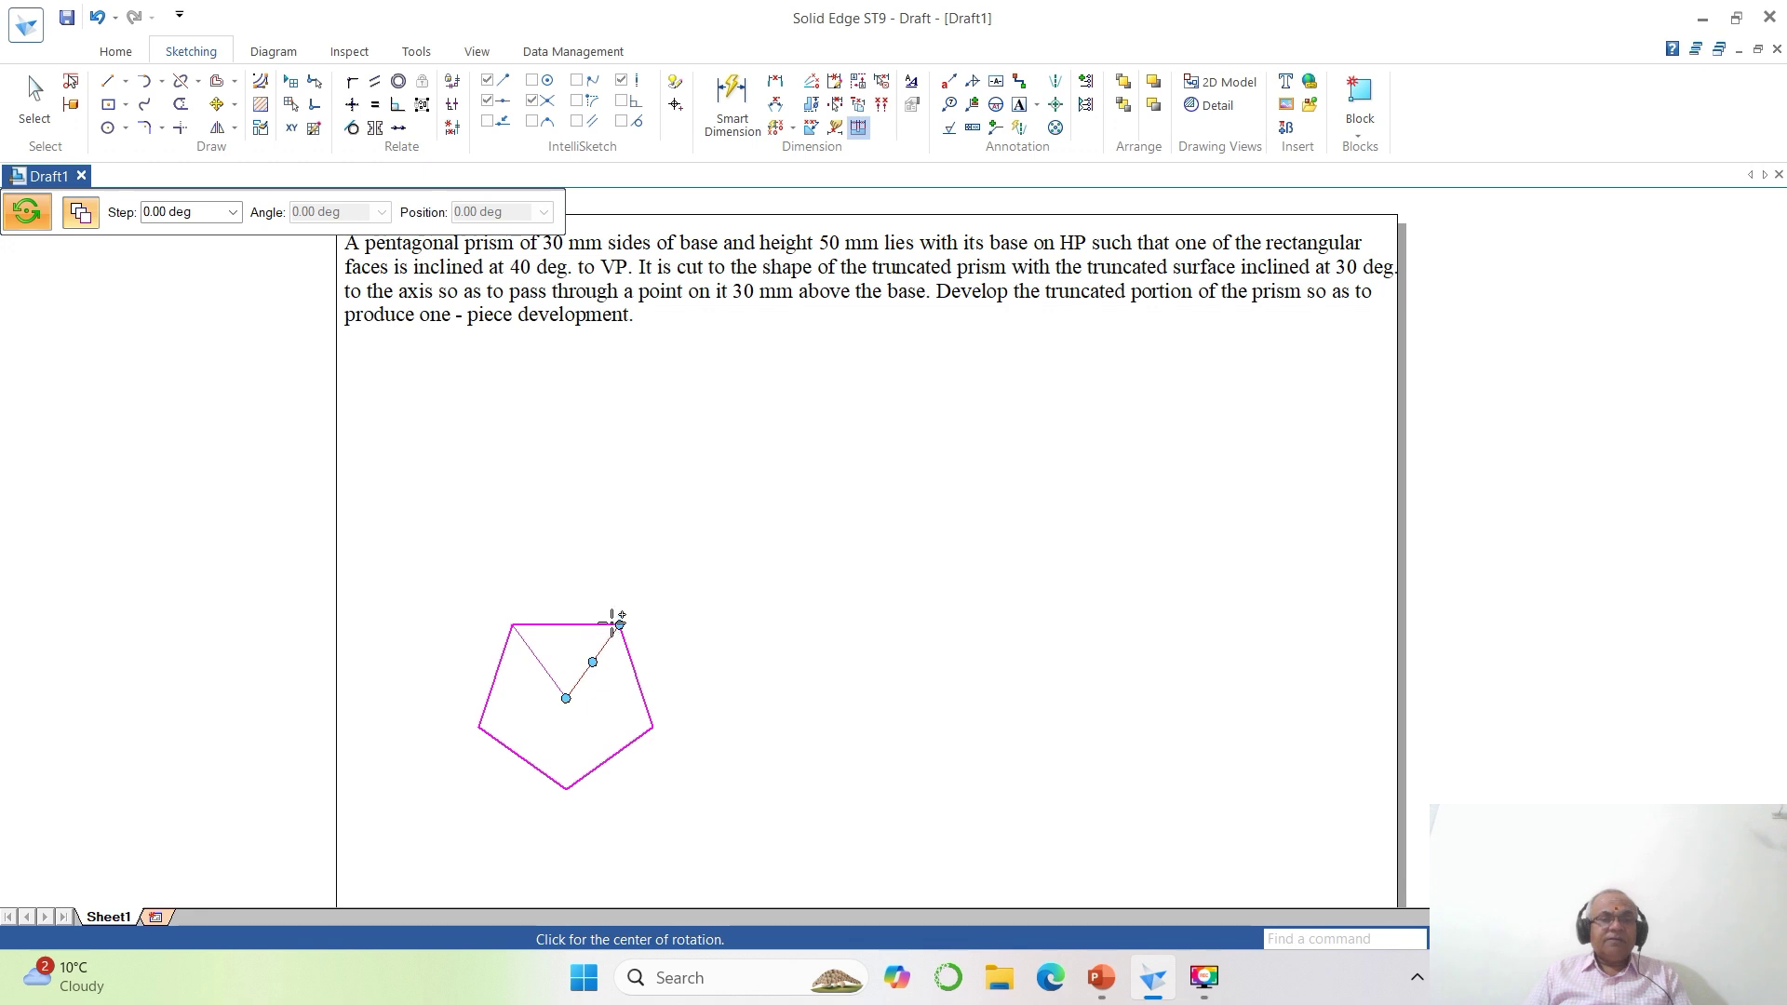
pyautogui.click(619, 624)
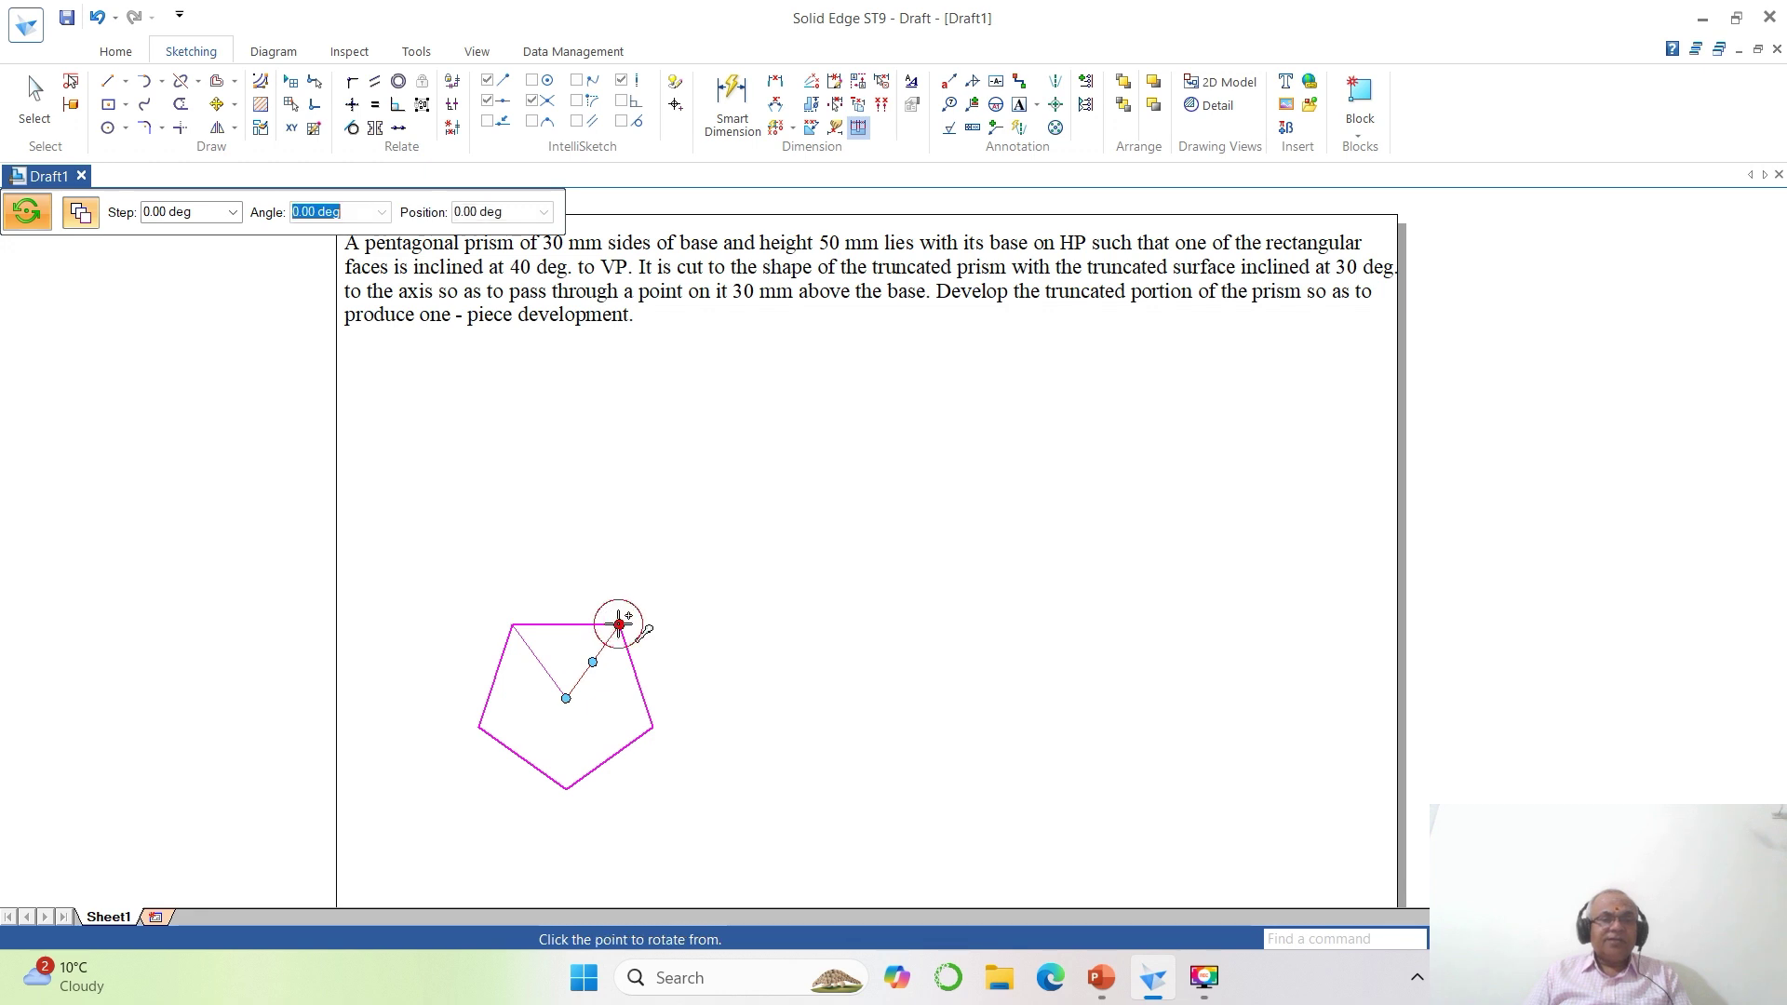
pyautogui.click(513, 625)
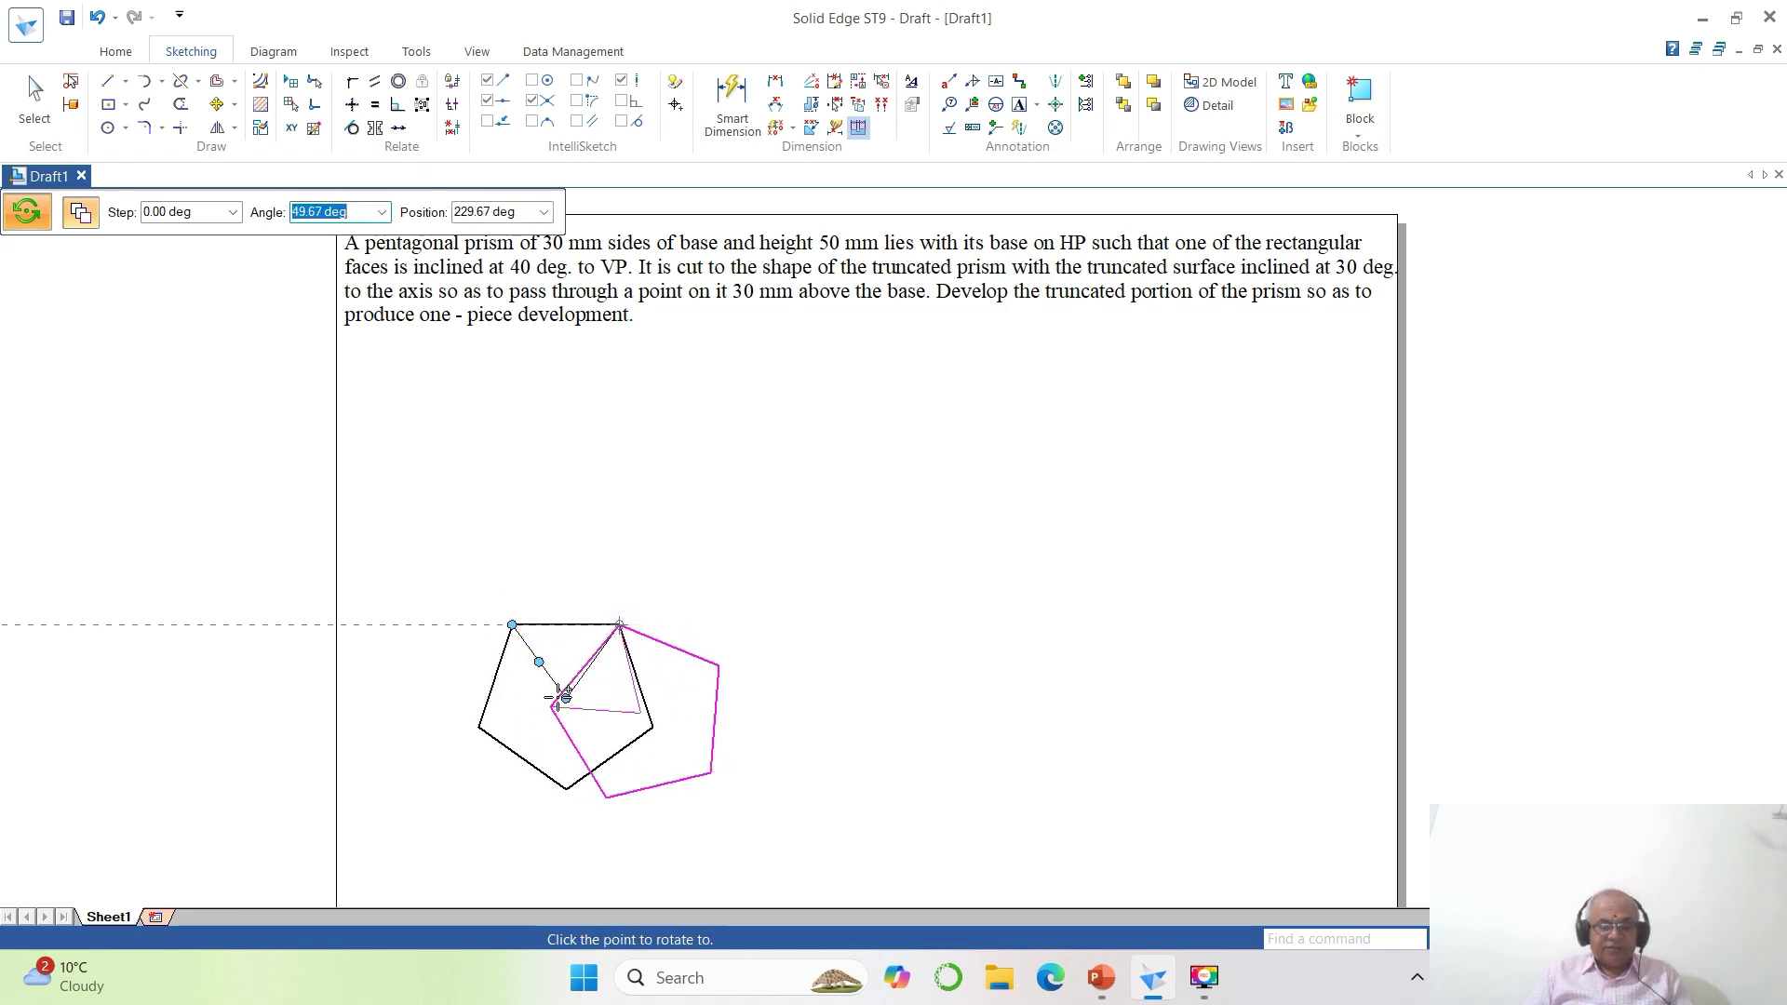
pyautogui.write('40')
pyautogui.press('Return')
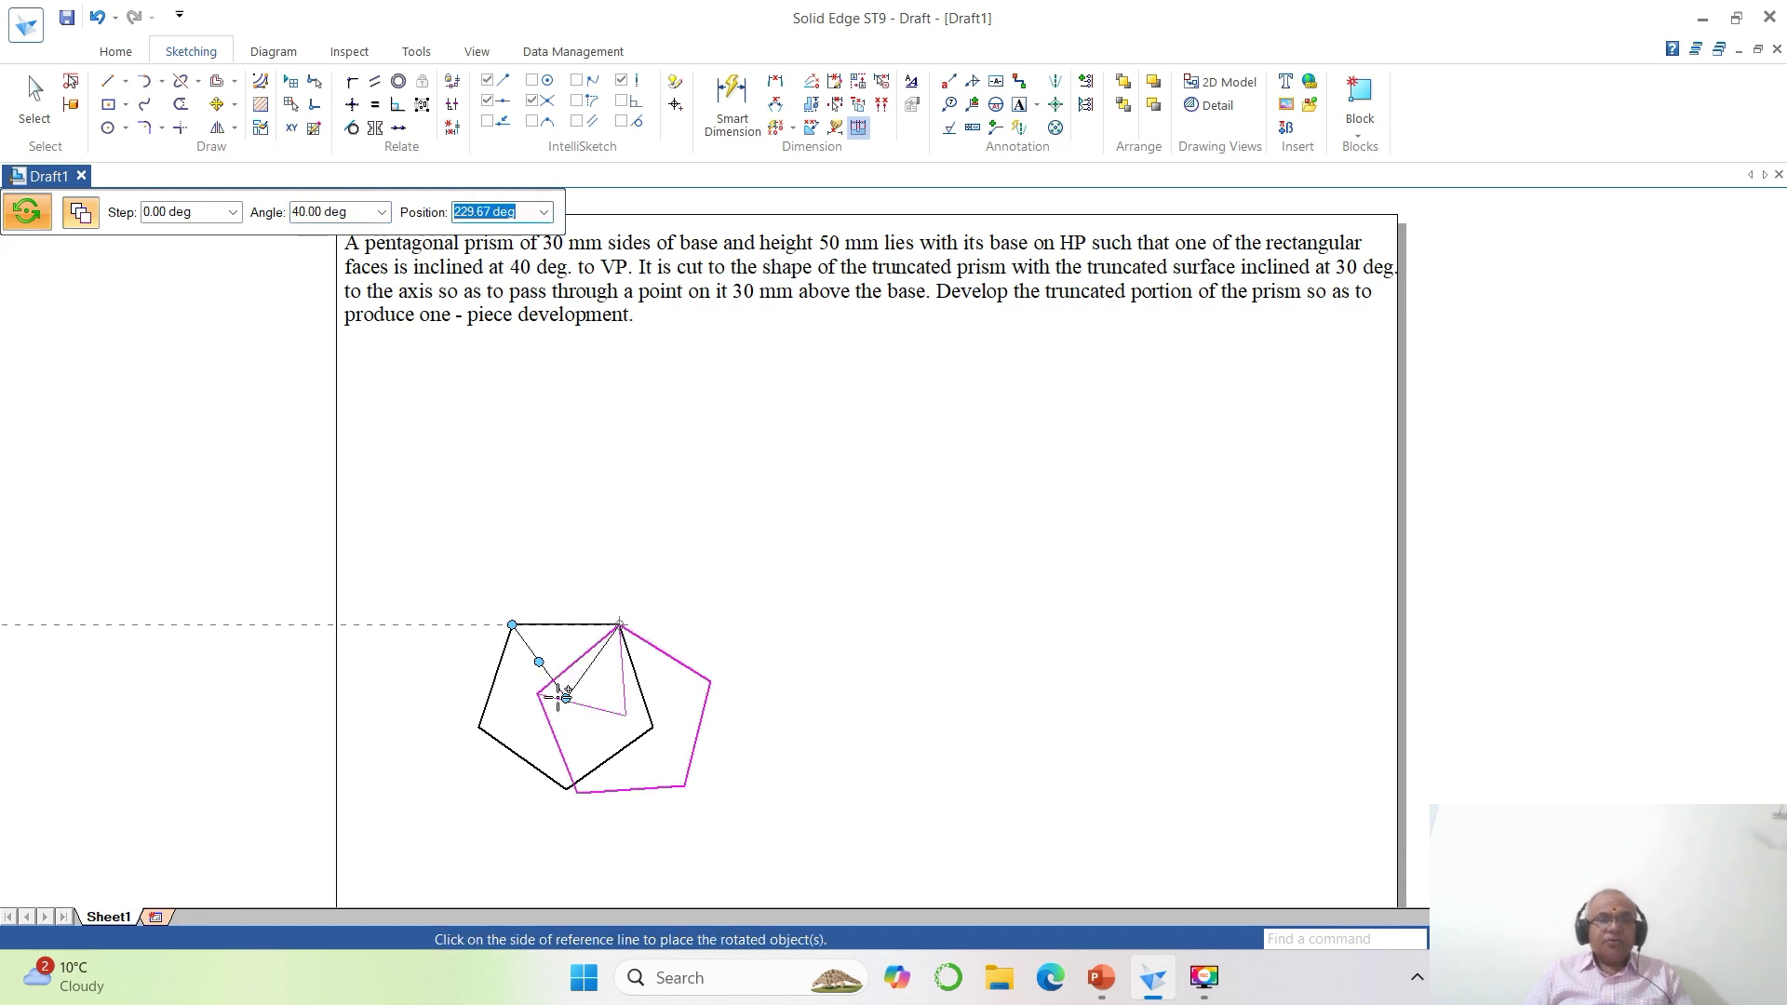
pyautogui.click(610, 692)
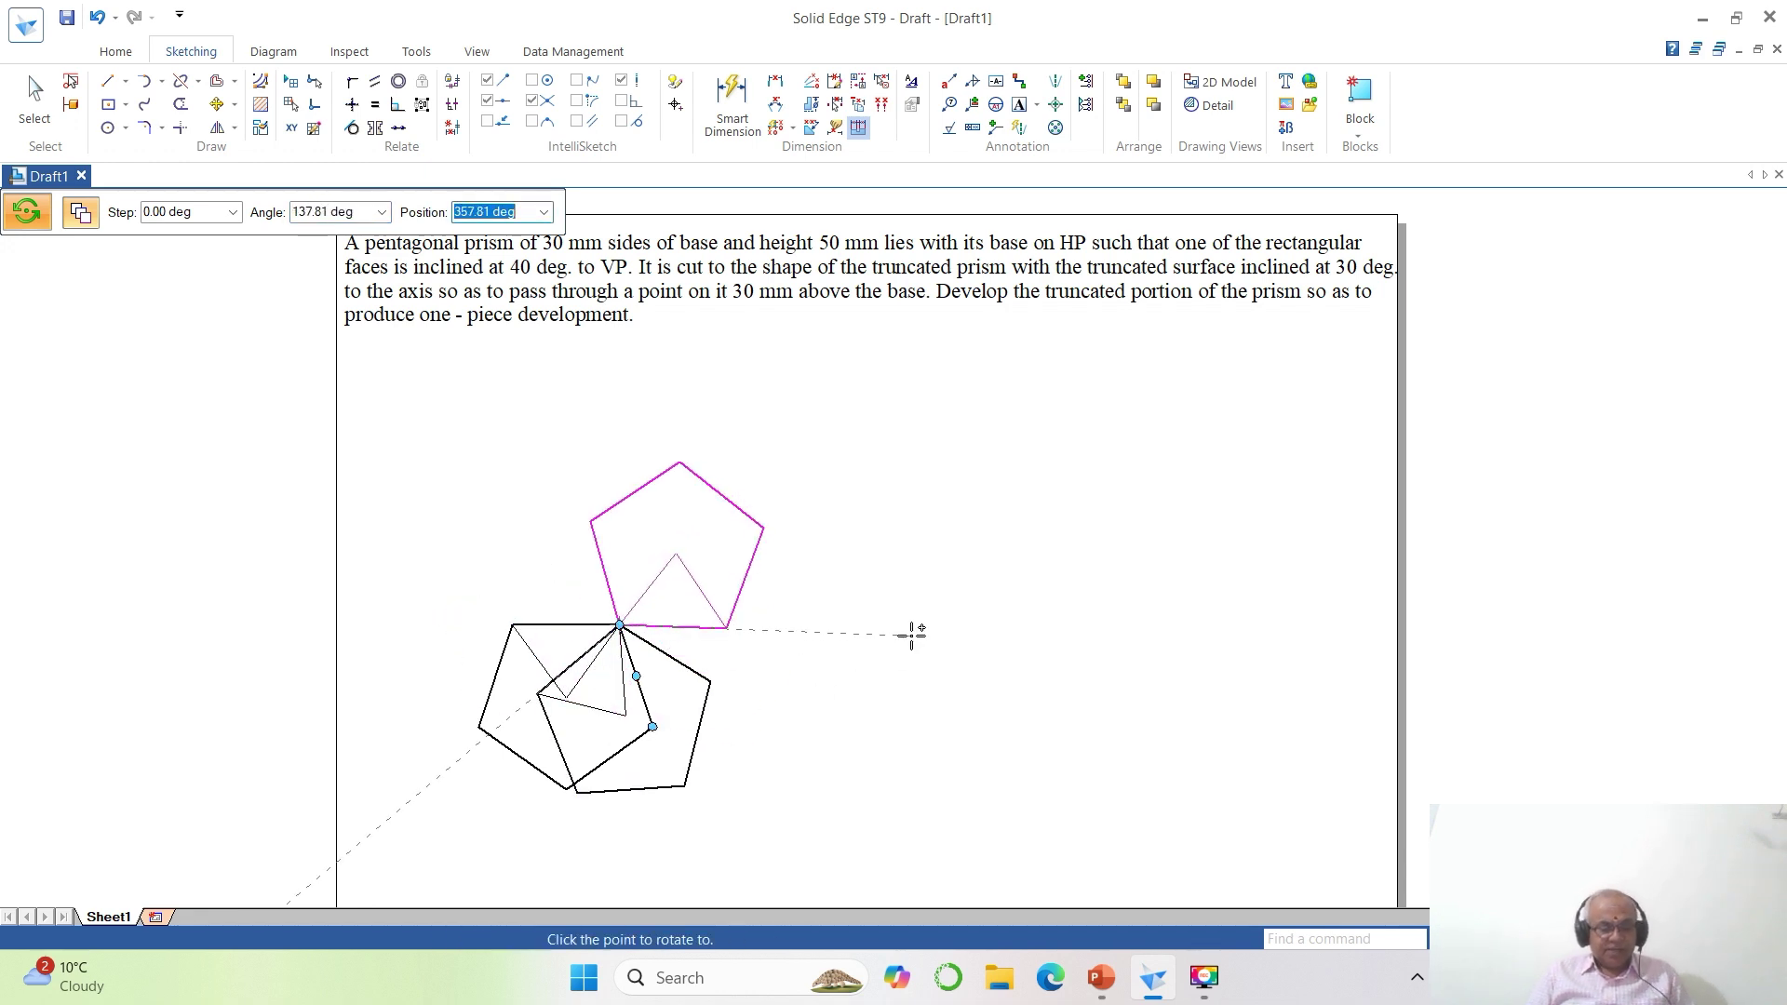
pyautogui.hotkey('ctrl', 'z')
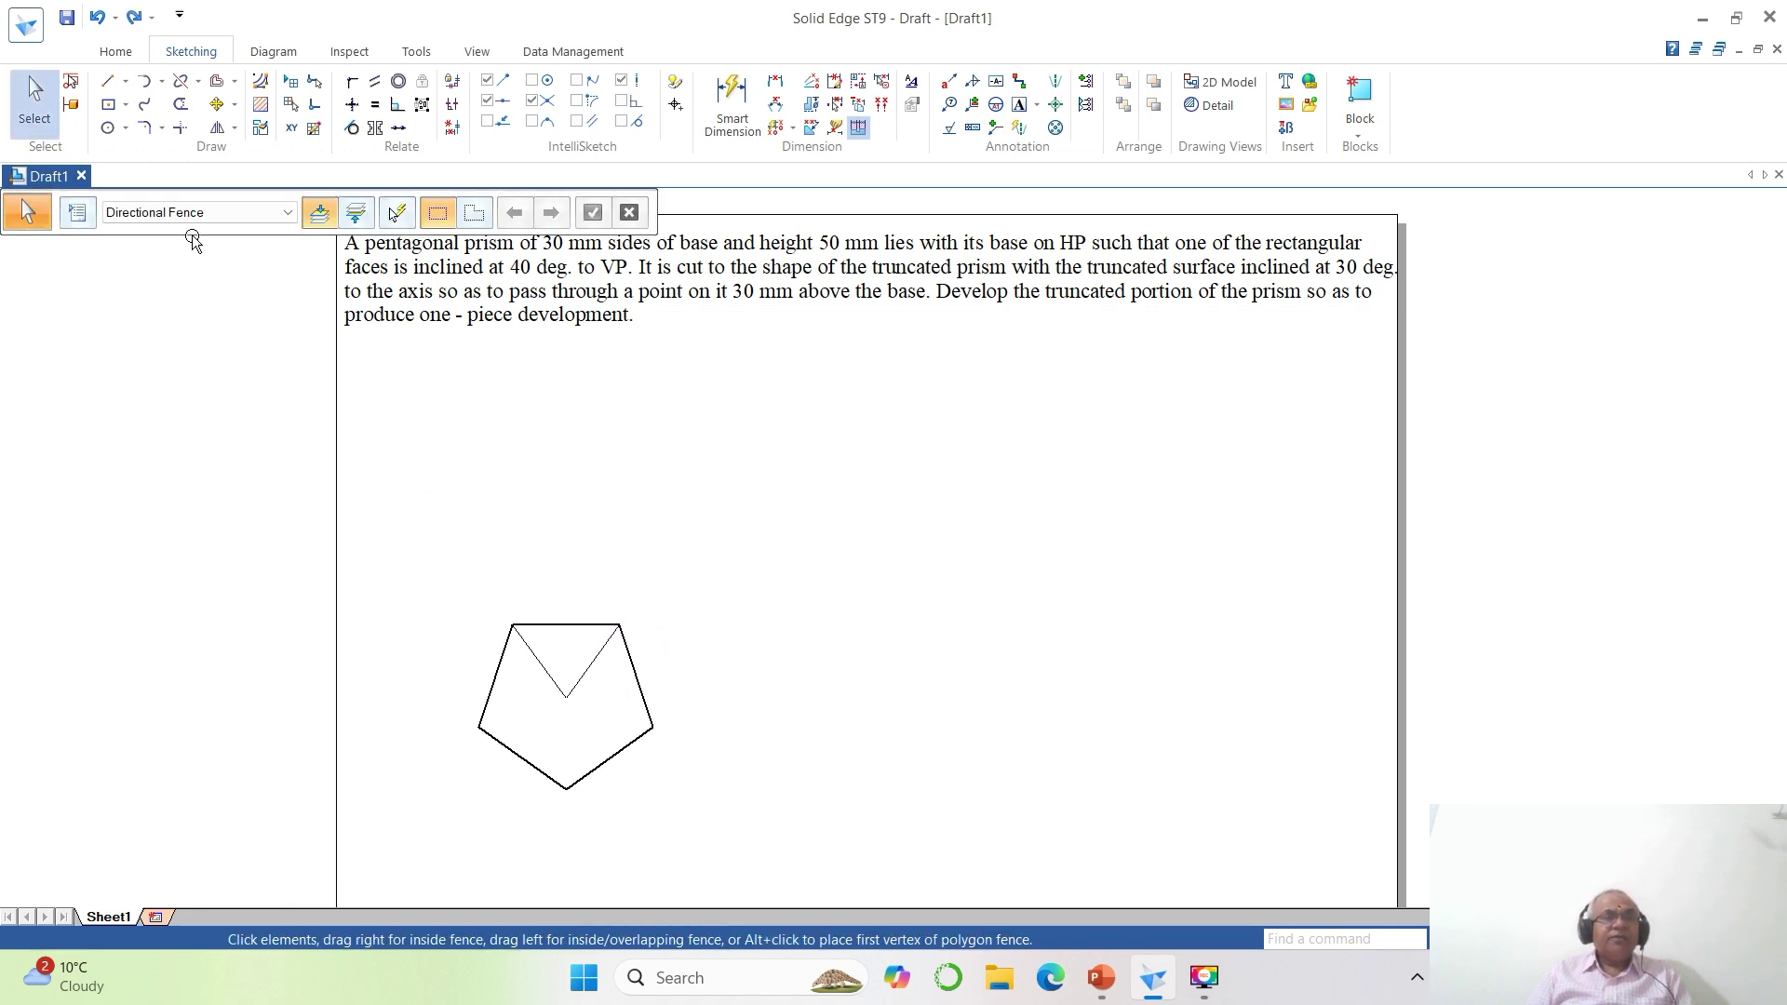
# Rotate the pentagon group 40° counterclockwise about its upper-right vertex, measured from its top side, without keeping the original.
pyautogui.click(235, 127)
pyautogui.click(247, 152)
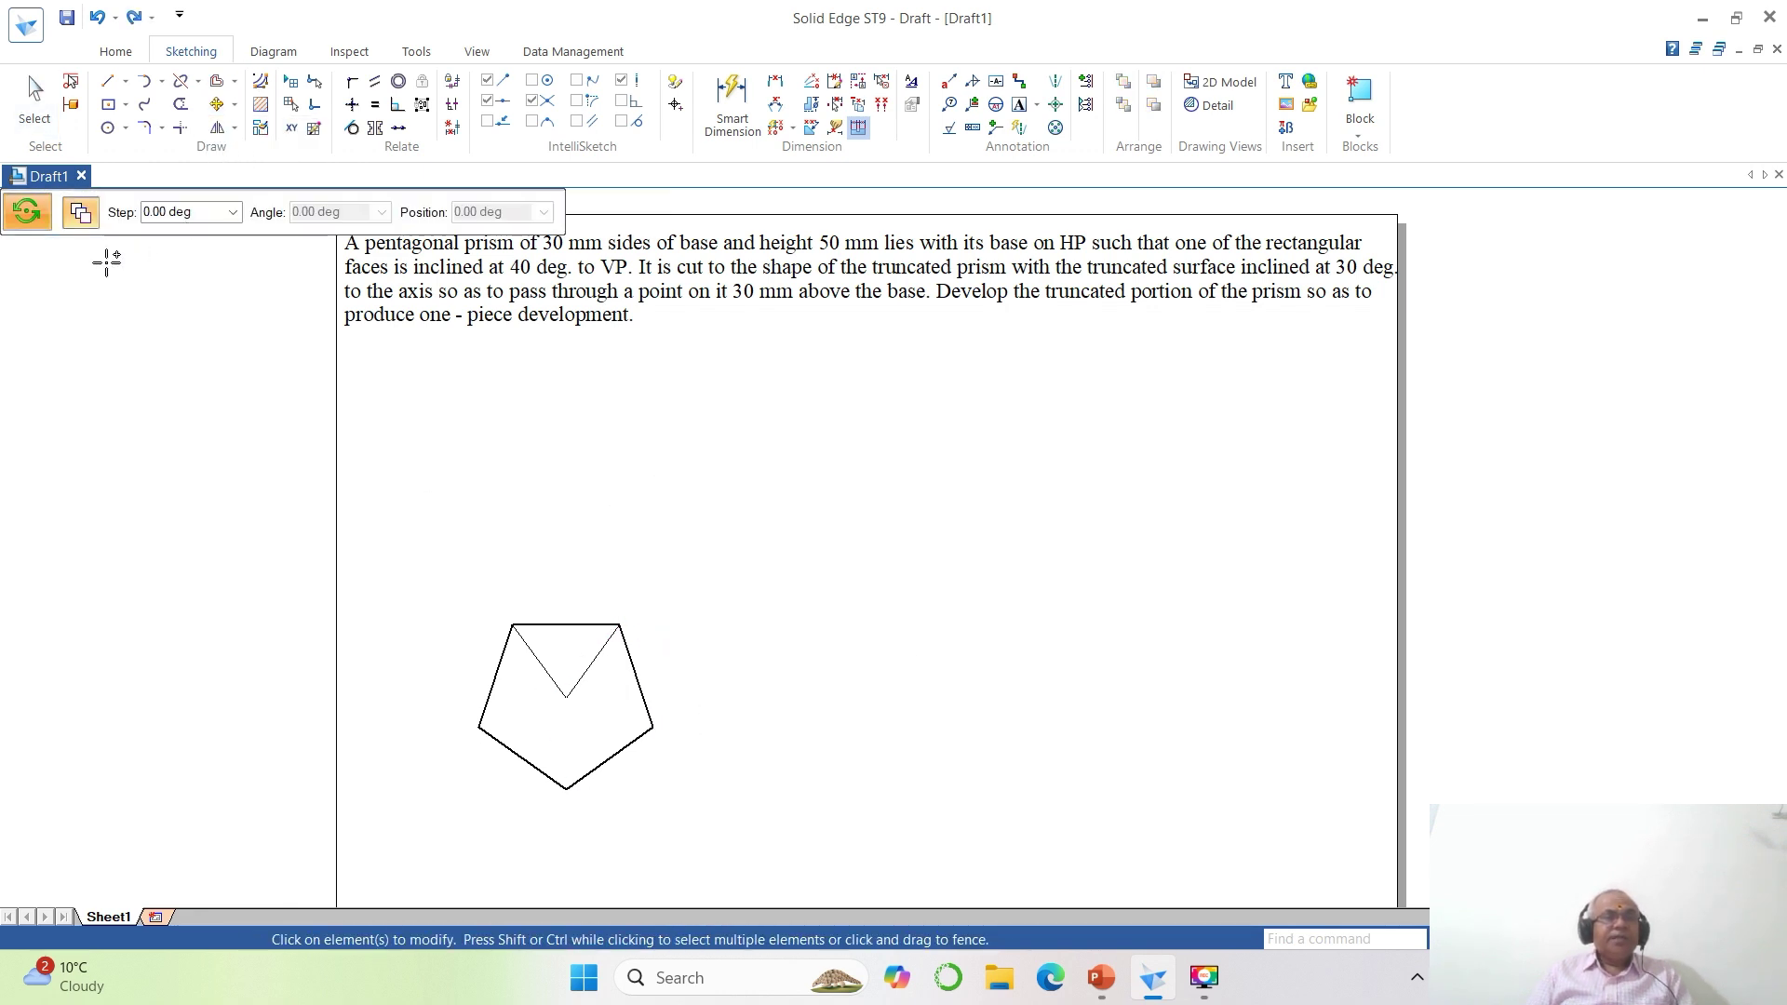
pyautogui.click(80, 212)
pyautogui.click(570, 624)
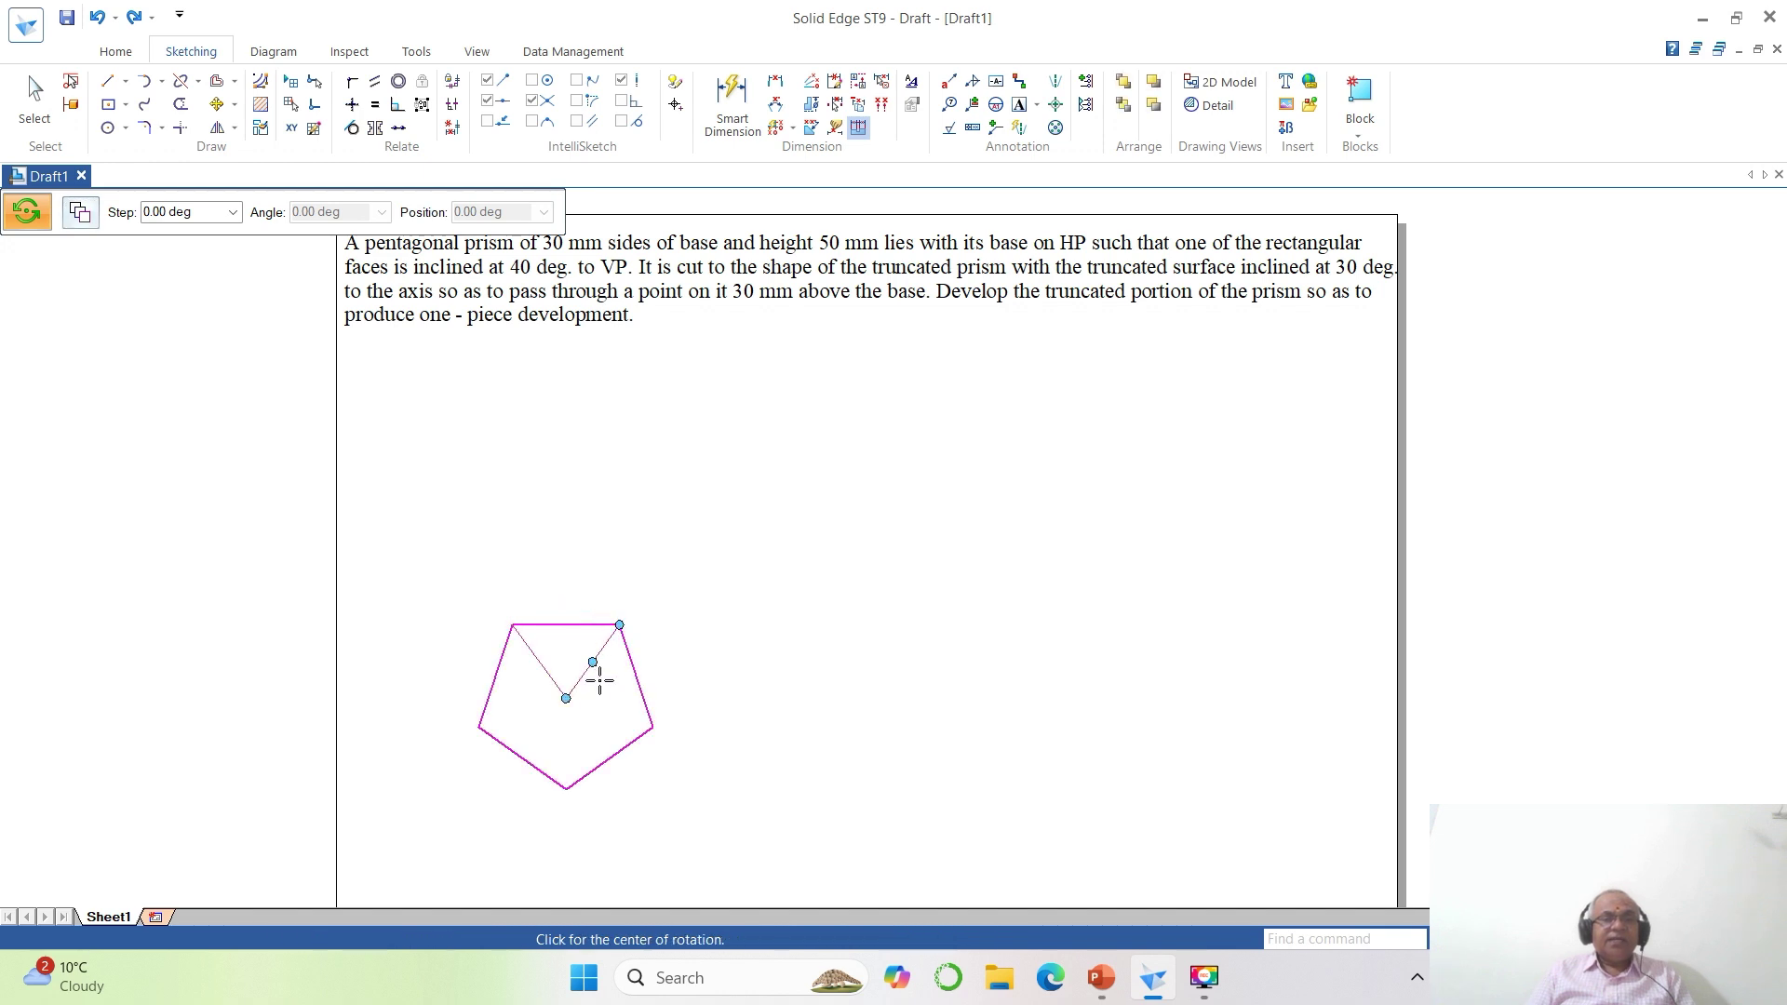
pyautogui.click(620, 625)
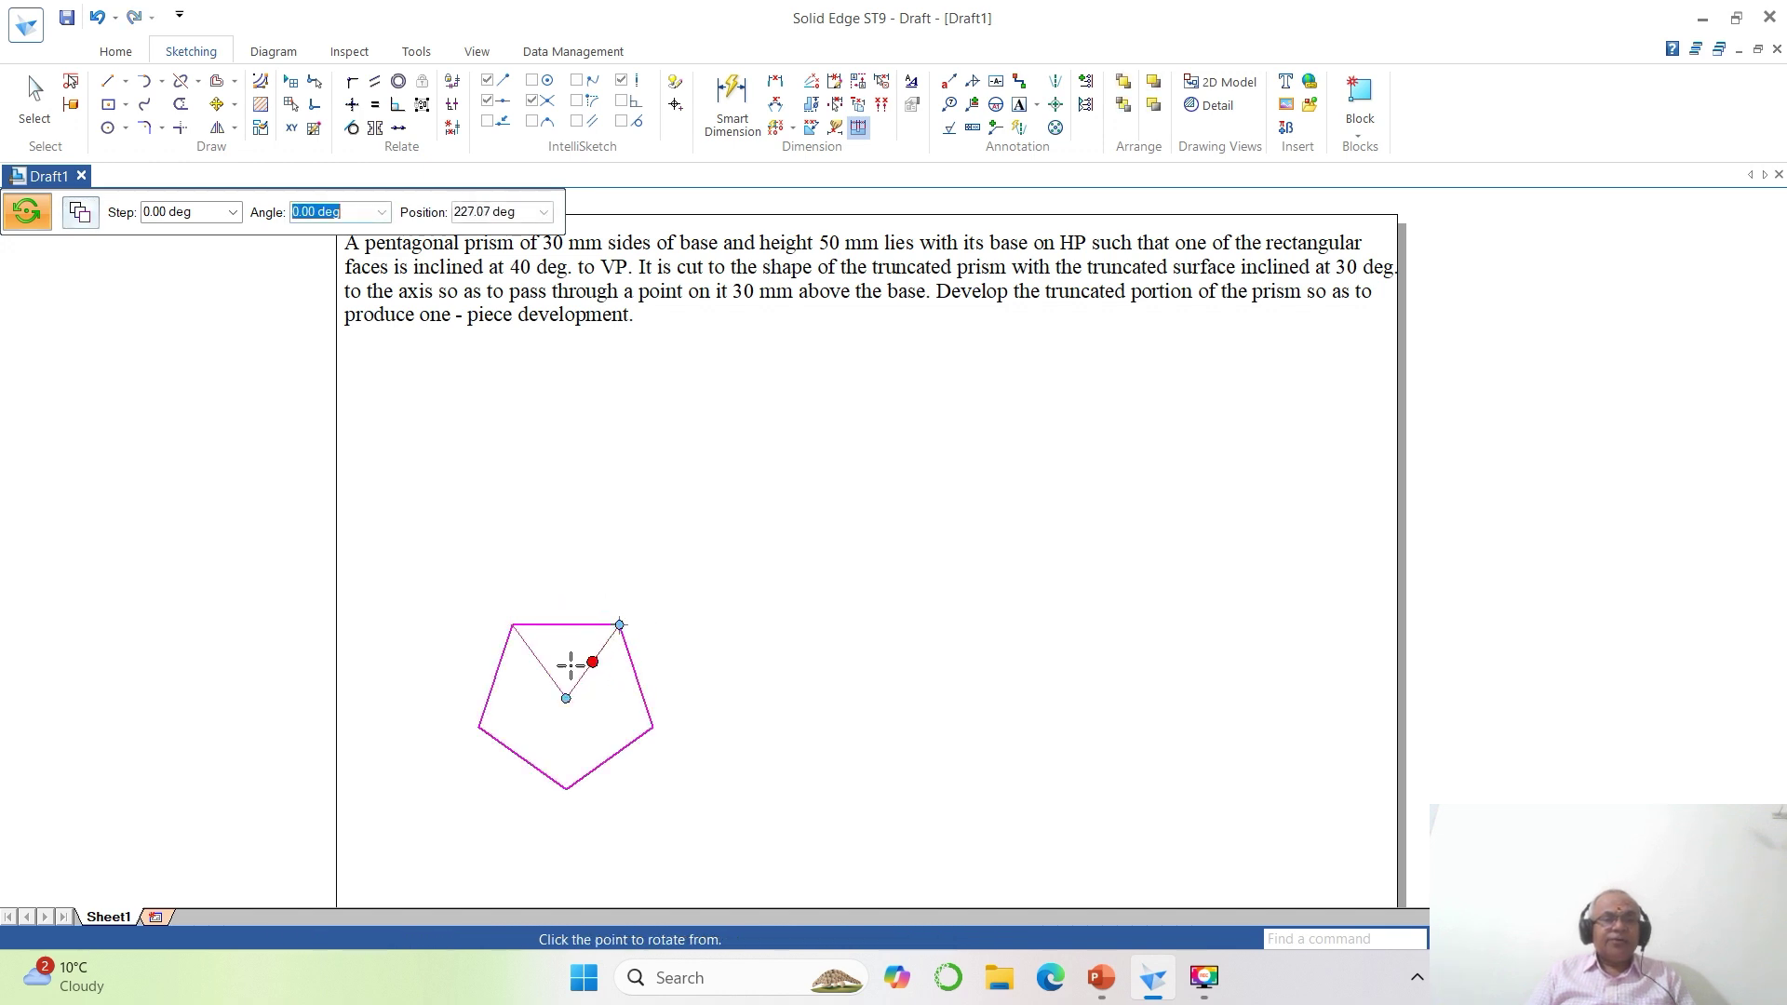
pyautogui.click(513, 624)
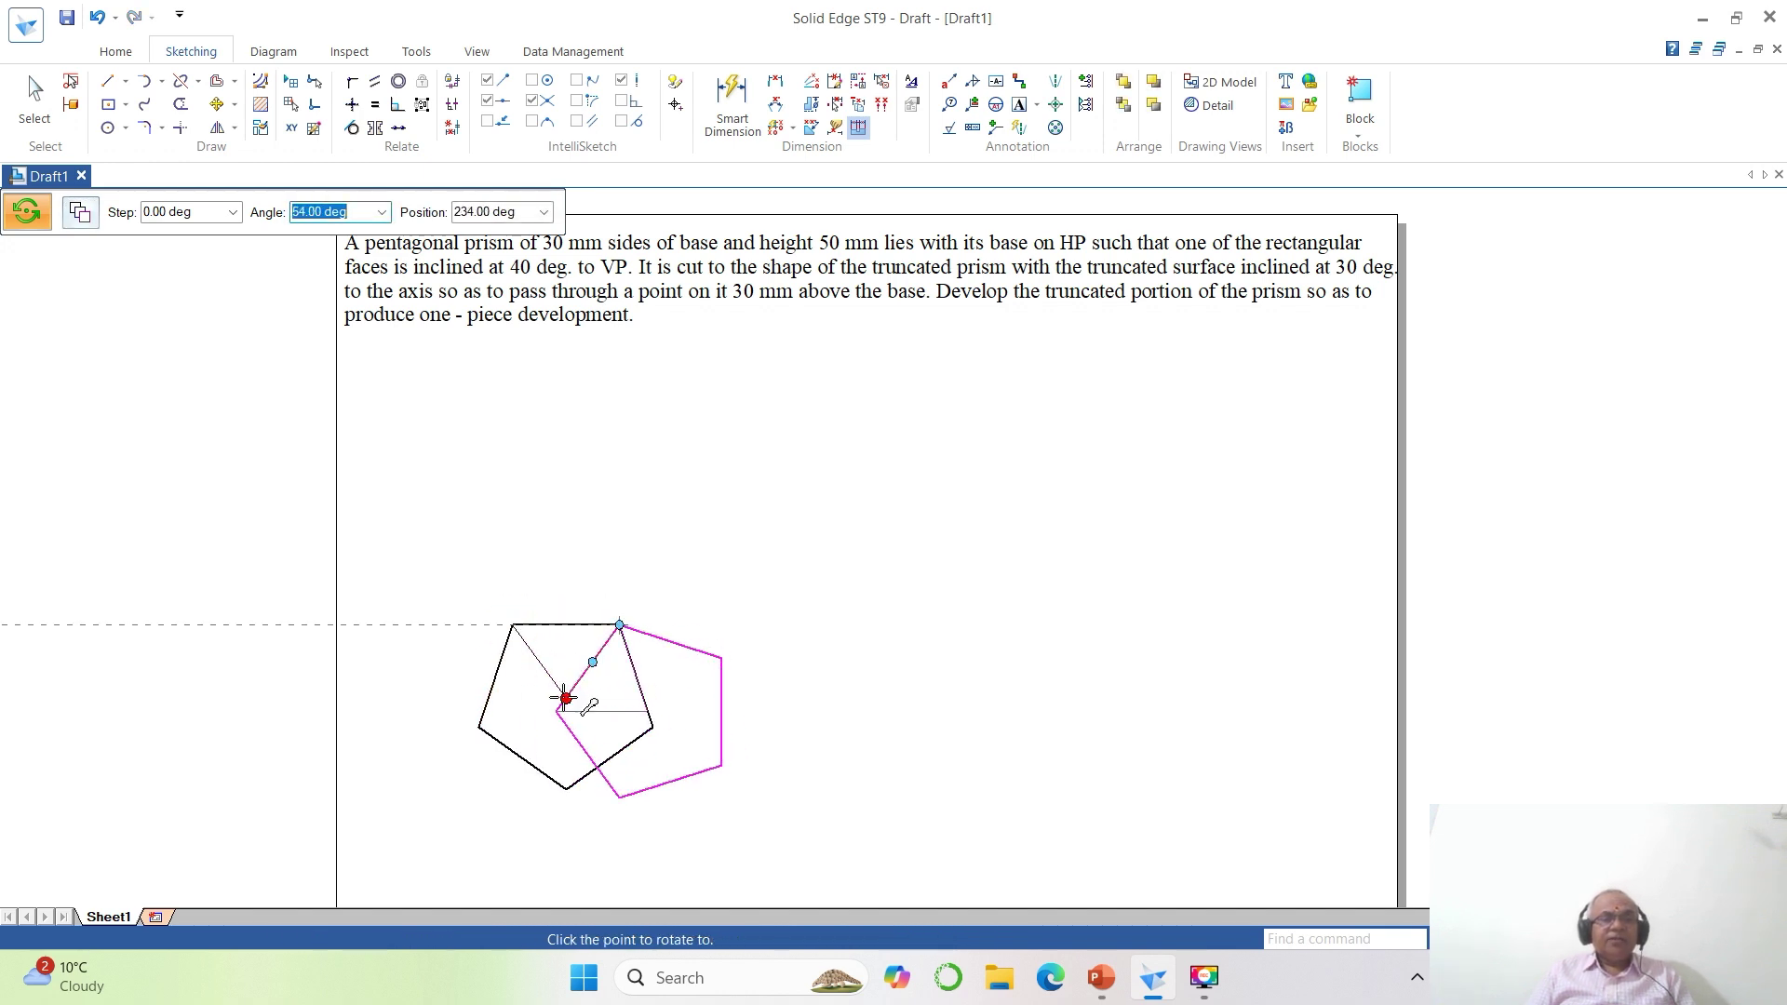
pyautogui.write('40')
pyautogui.press('Return')
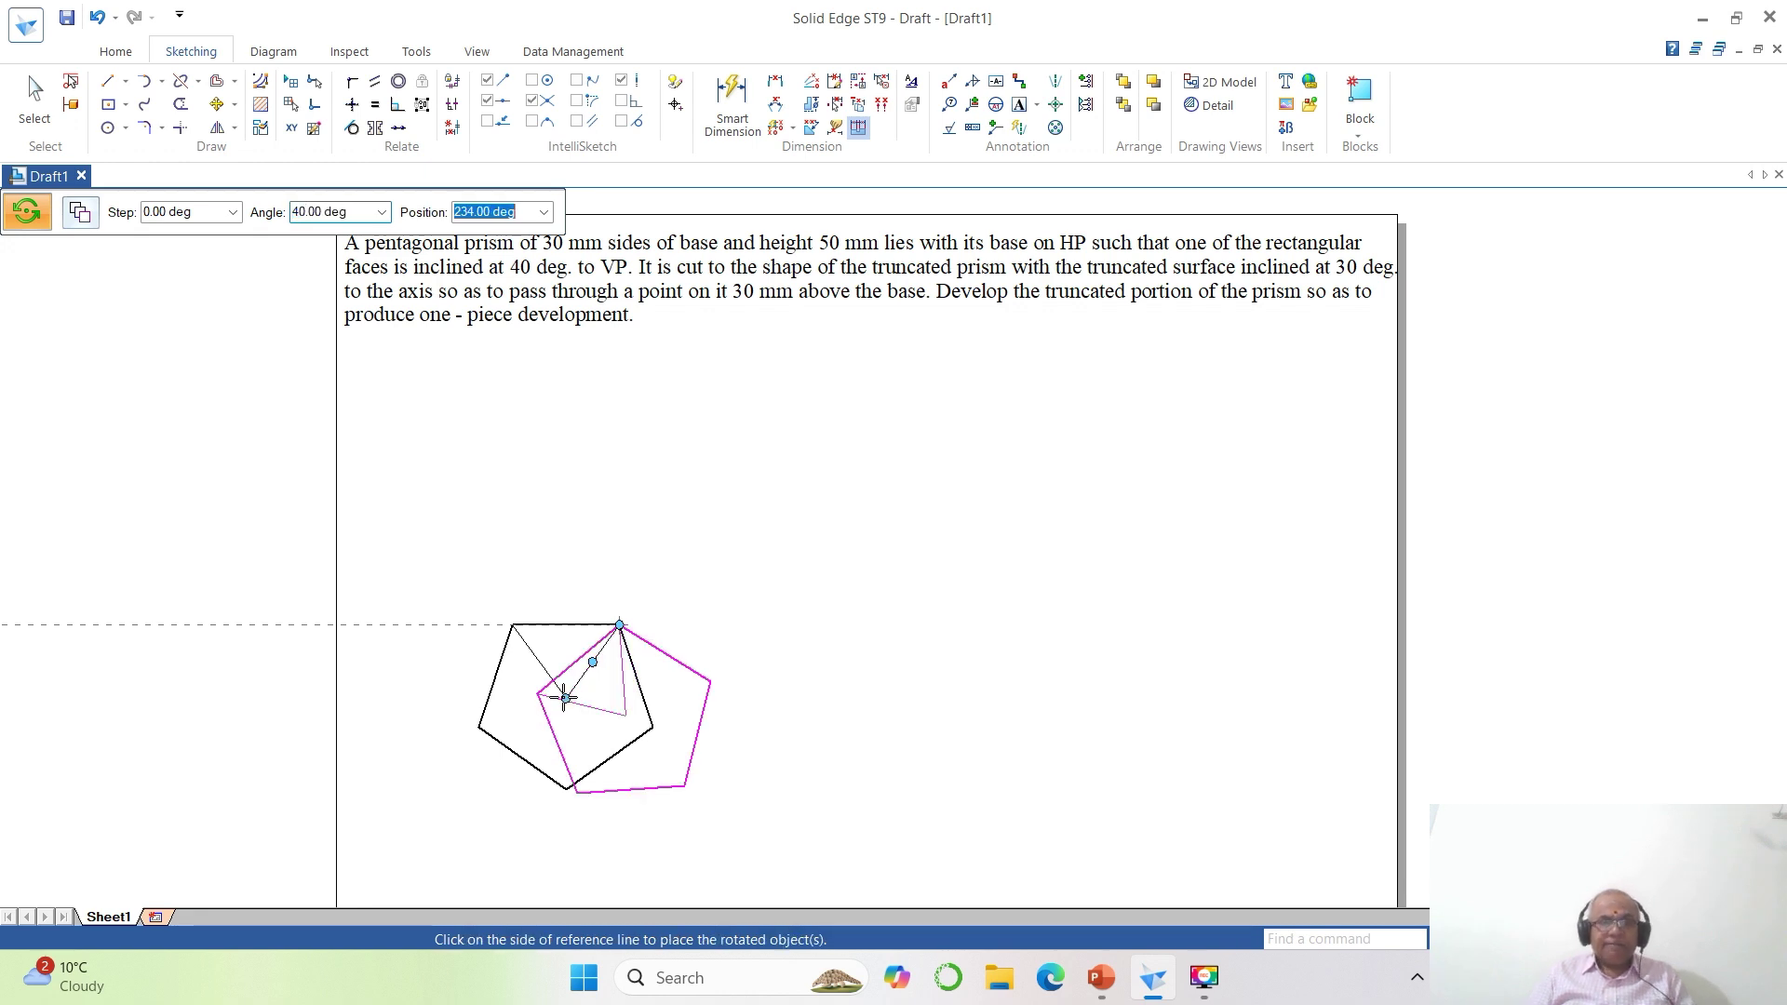
pyautogui.click(572, 729)
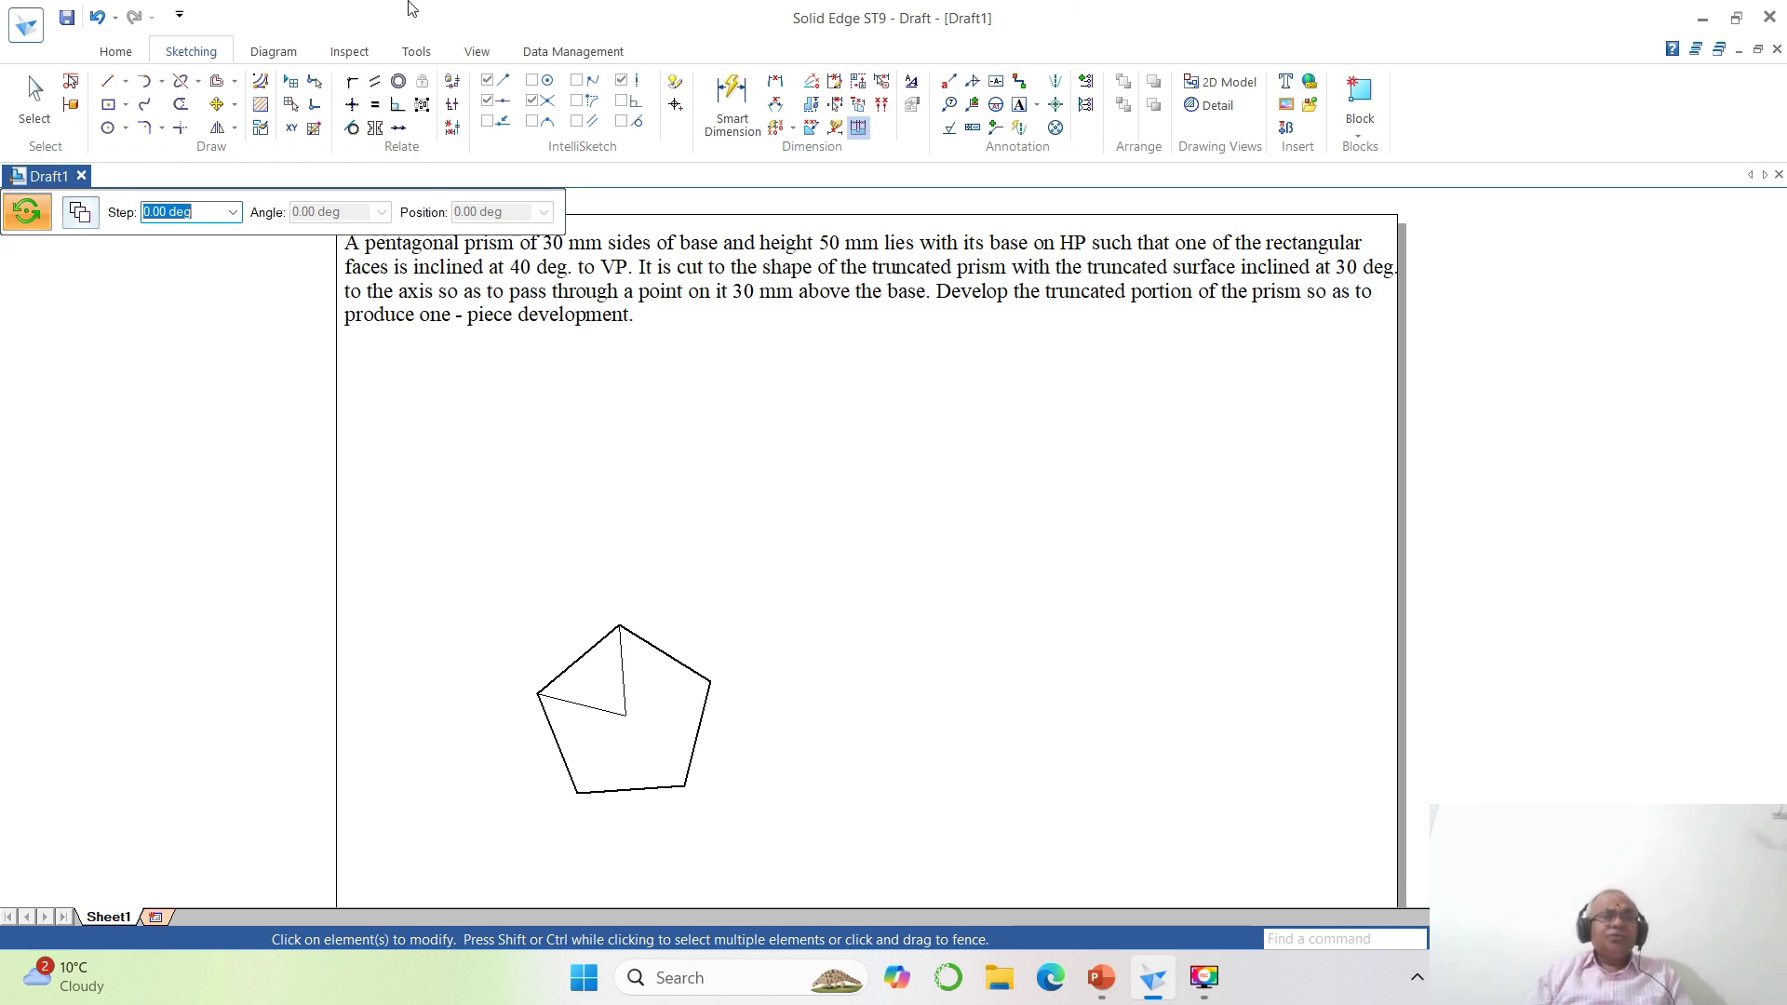
# Draw a horizontal reference line just above the rotated pentagon, extending past it on both sides.
pyautogui.click(108, 81)
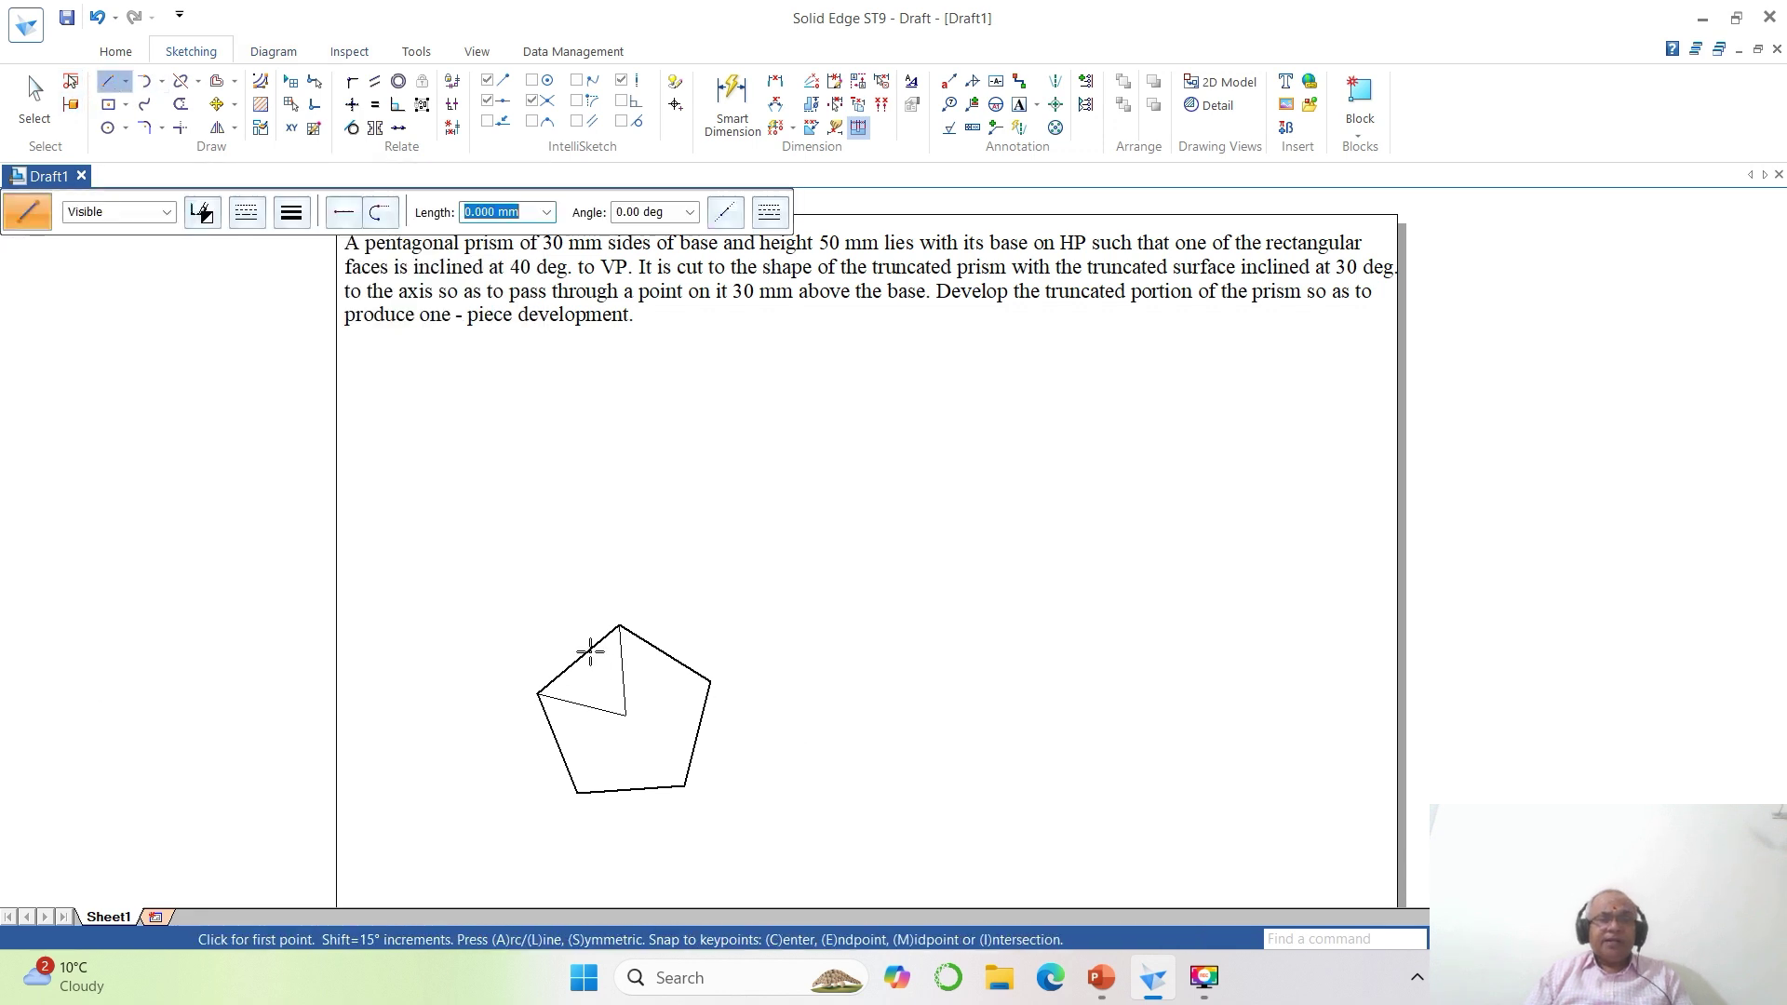
pyautogui.click(432, 585)
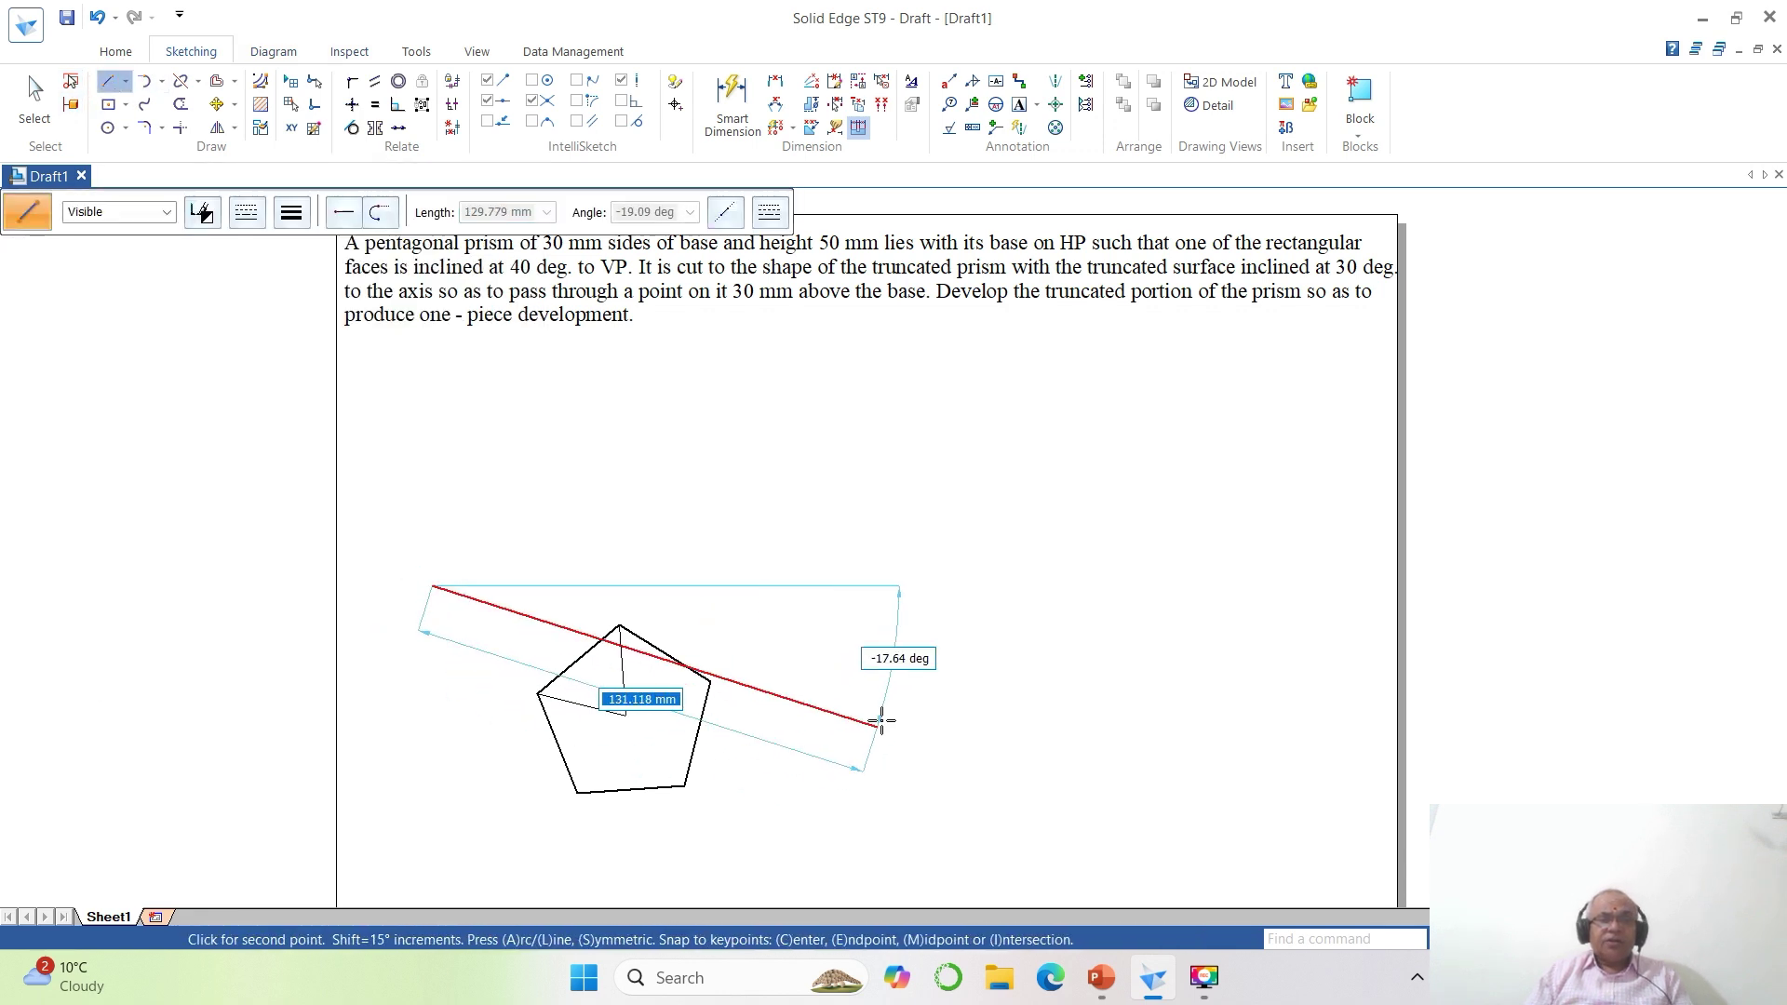
pyautogui.click(889, 615)
# Offset the horizontal reference line 50 mm upward for the prism's top edge.
pyautogui.click(217, 81)
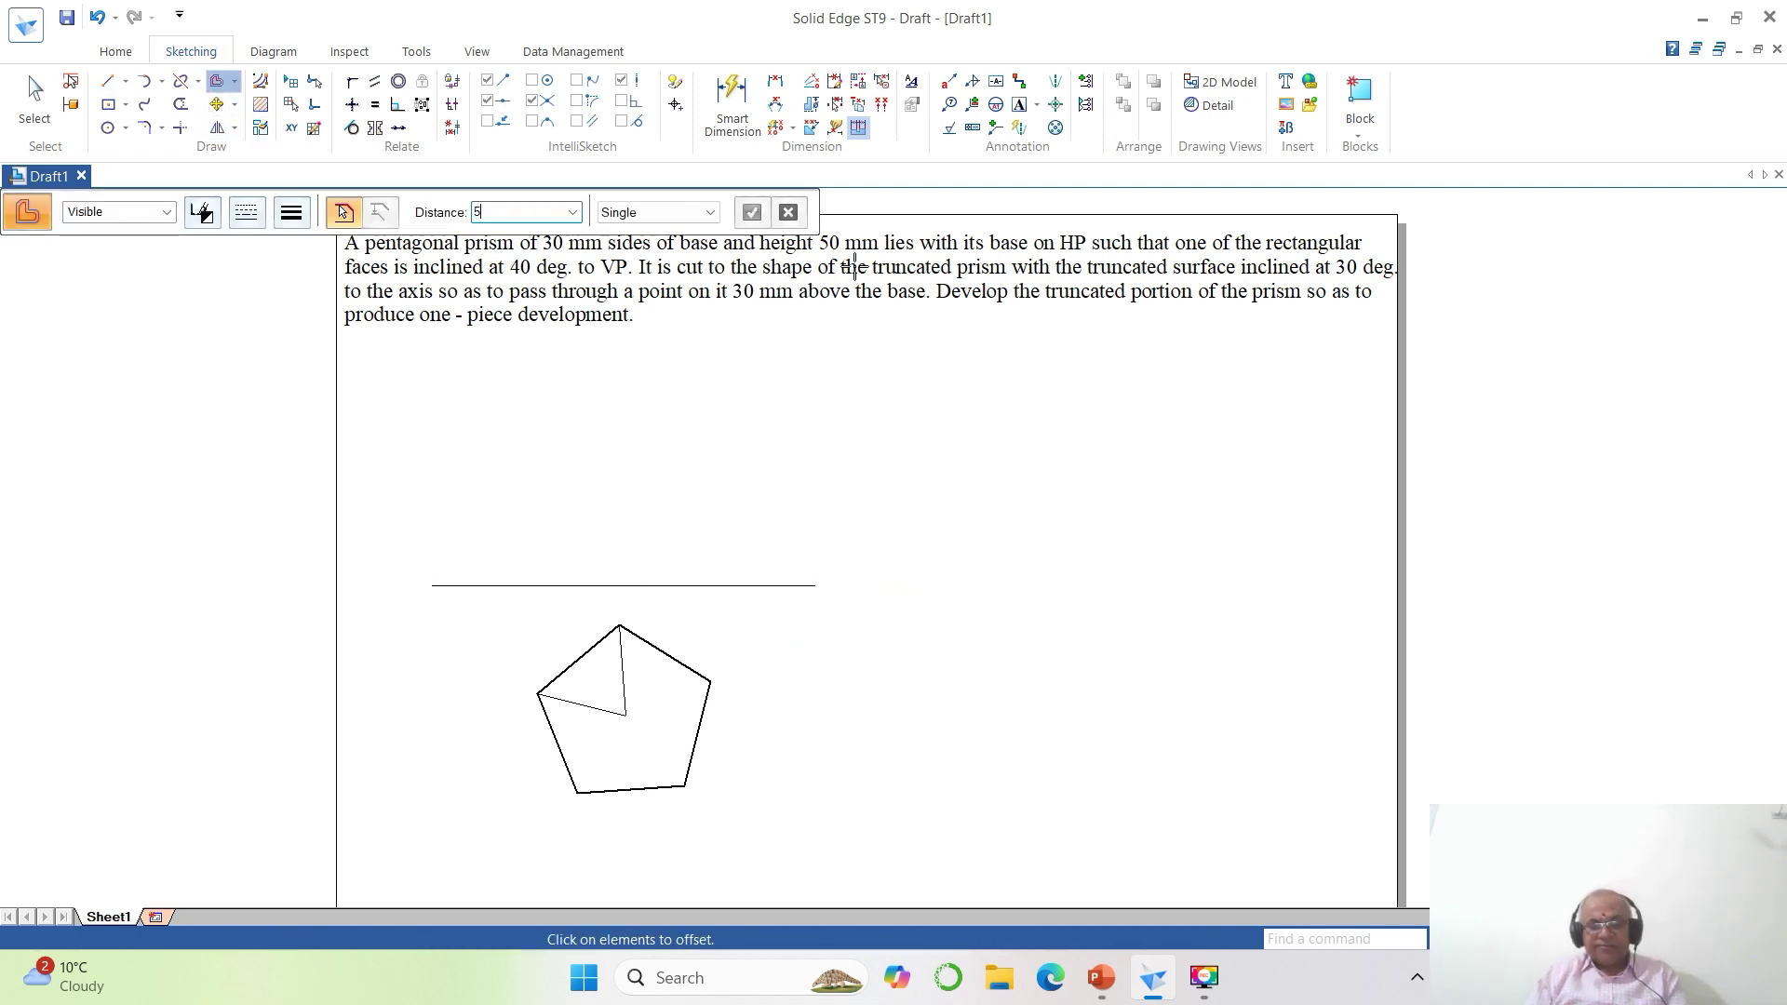
pyautogui.write('50')
pyautogui.press('Return')
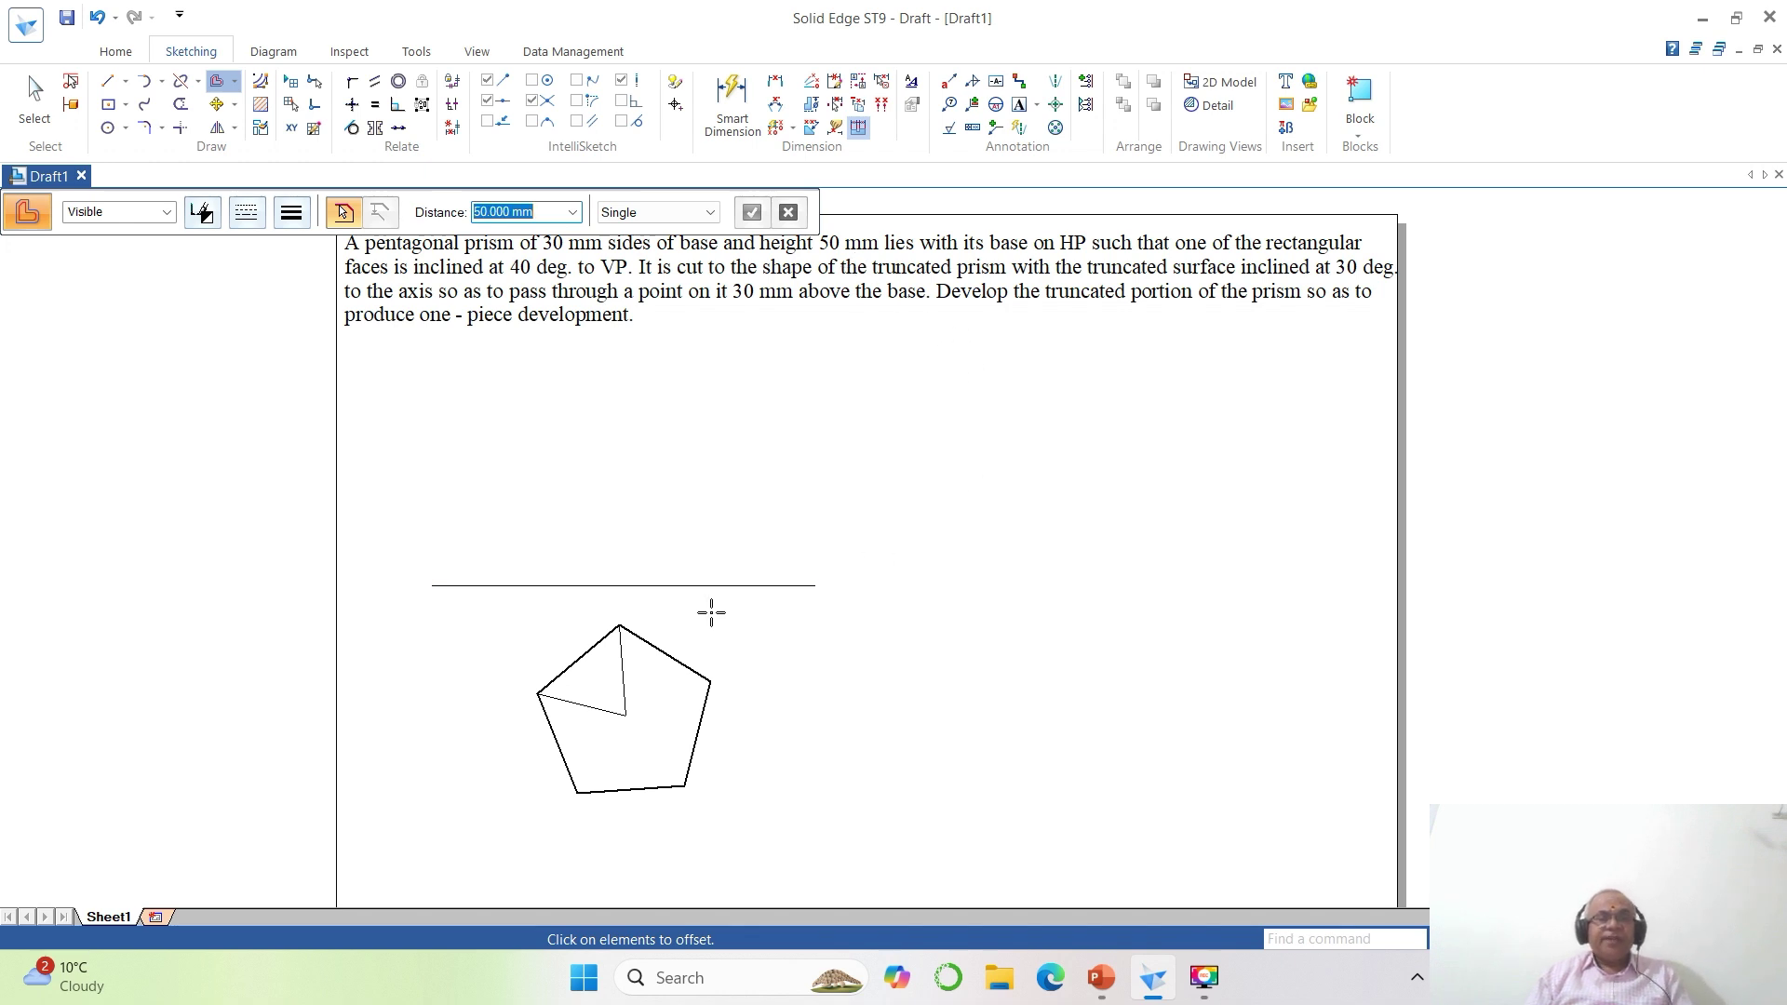
pyautogui.click(677, 582)
pyautogui.rightClick(690, 507)
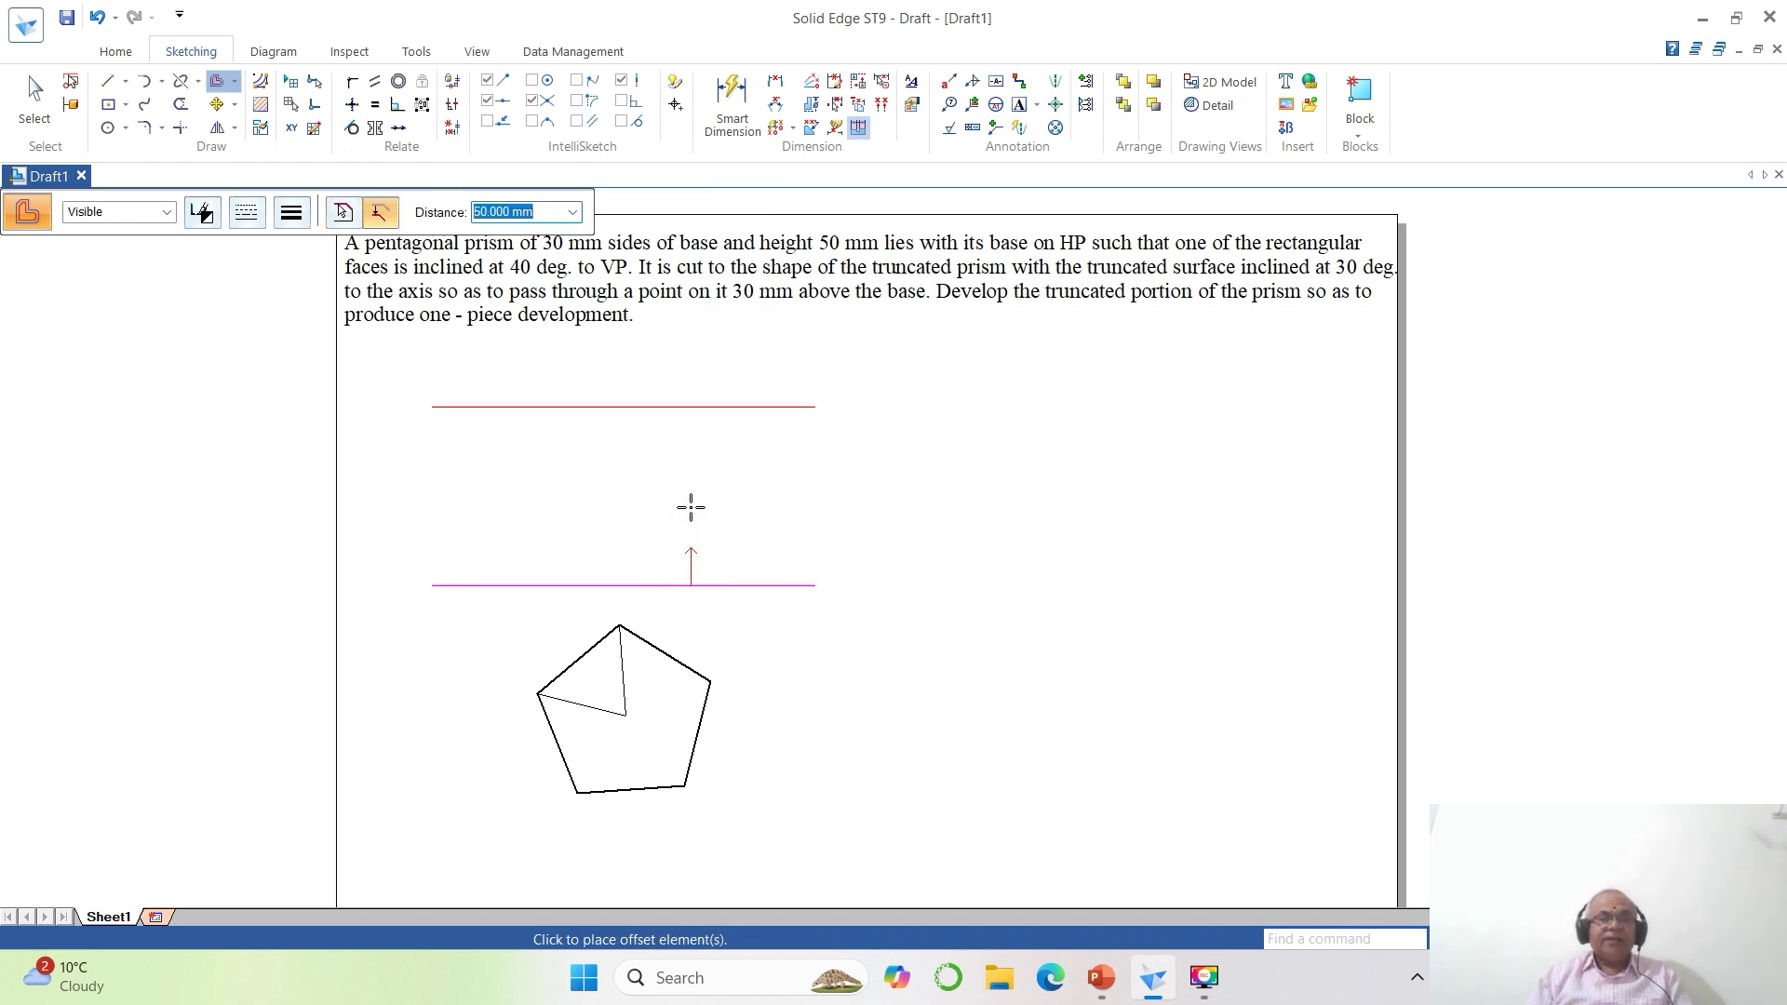
pyautogui.click(691, 506)
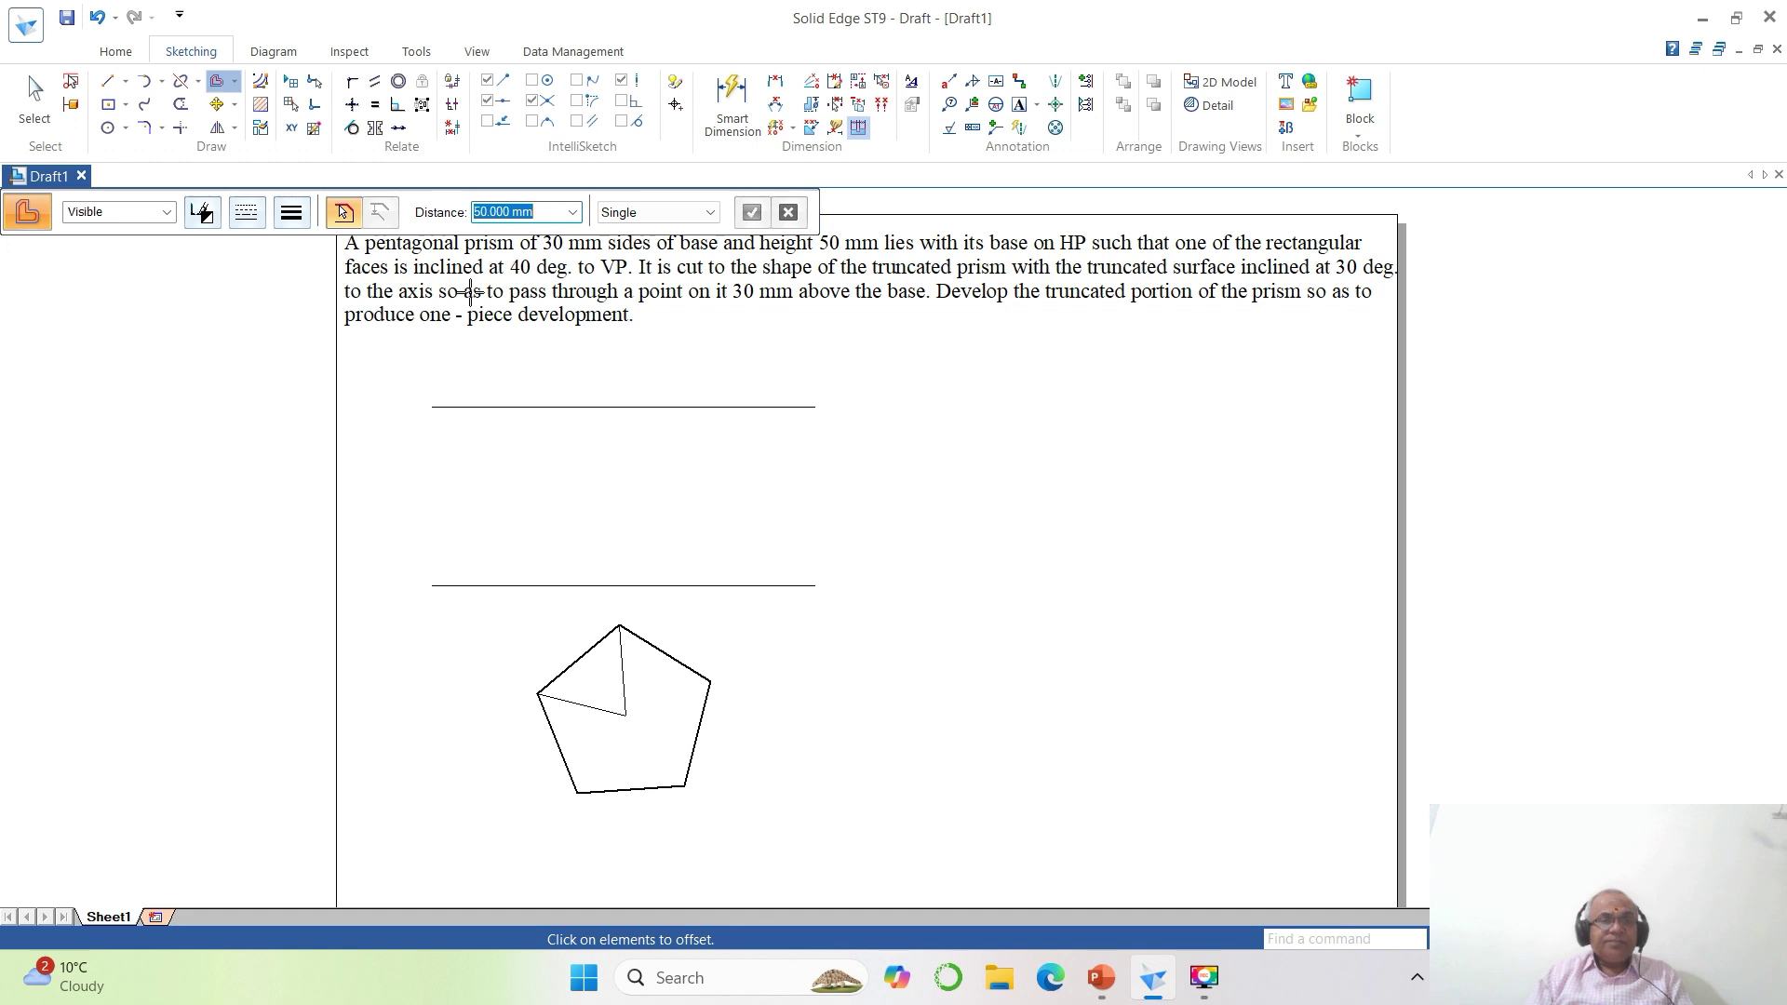
# Draw vertical projectors from the pentagon's left, lower-left and top vertices to just above the upper horizontal line.
pyautogui.click(108, 80)
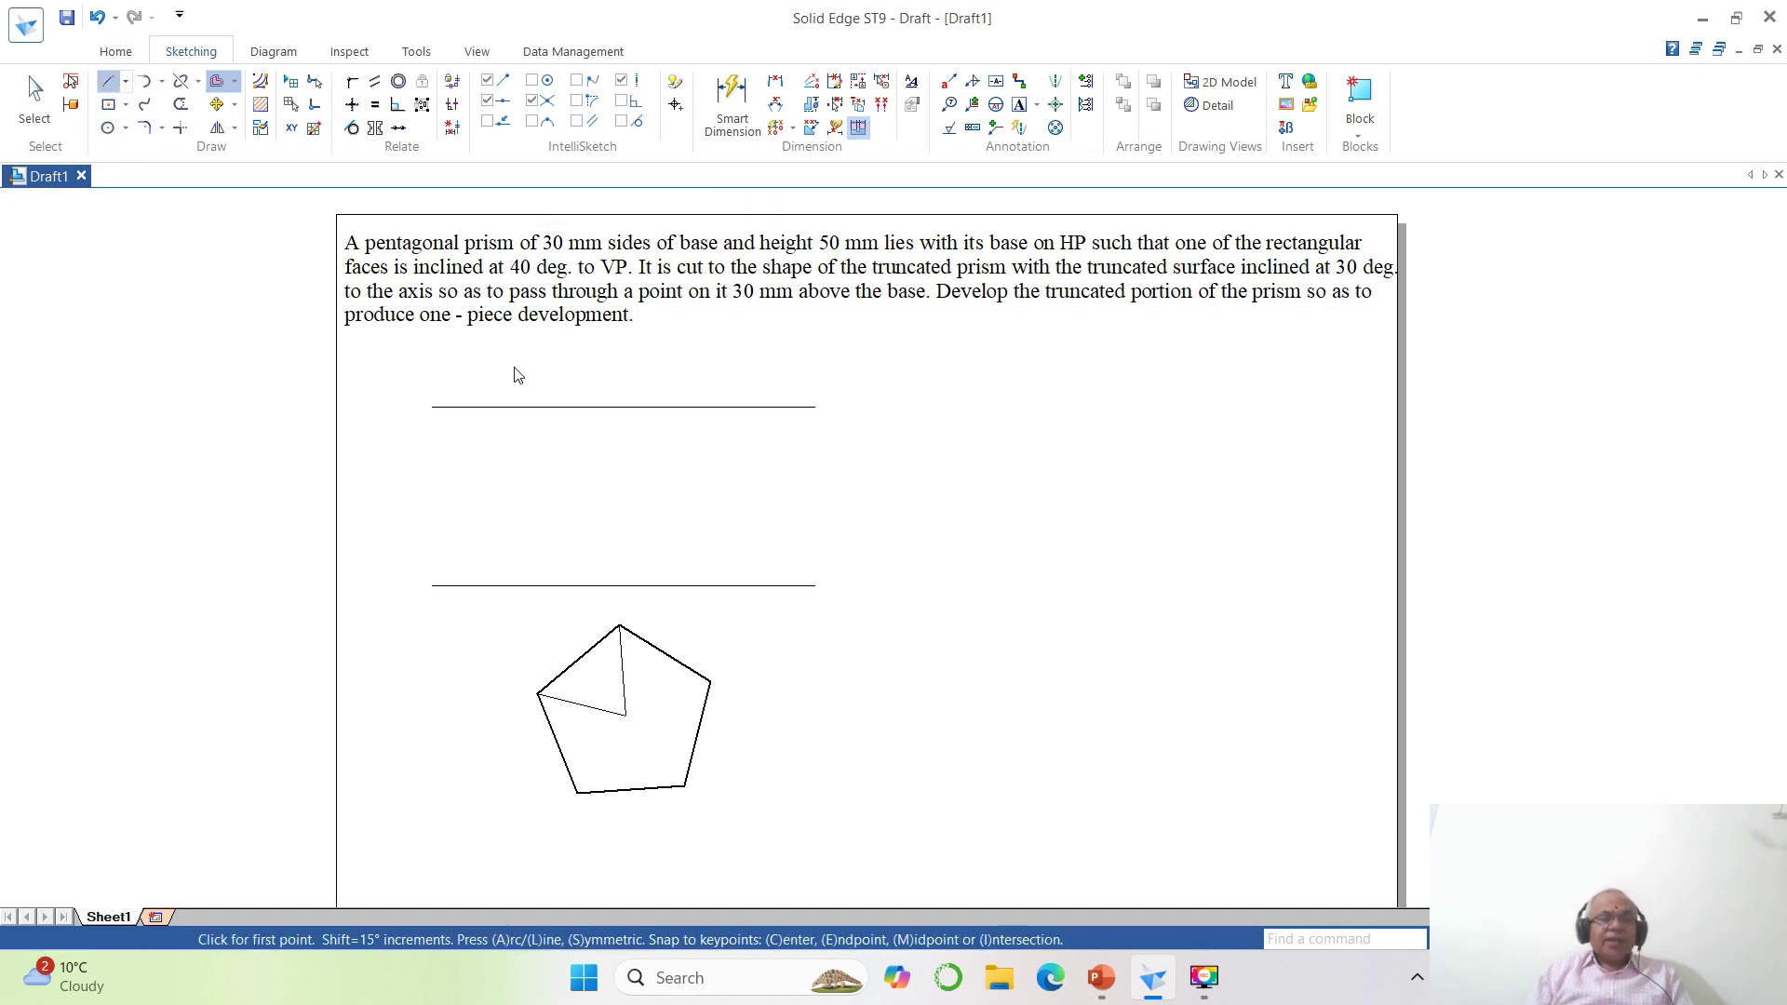
pyautogui.click(537, 693)
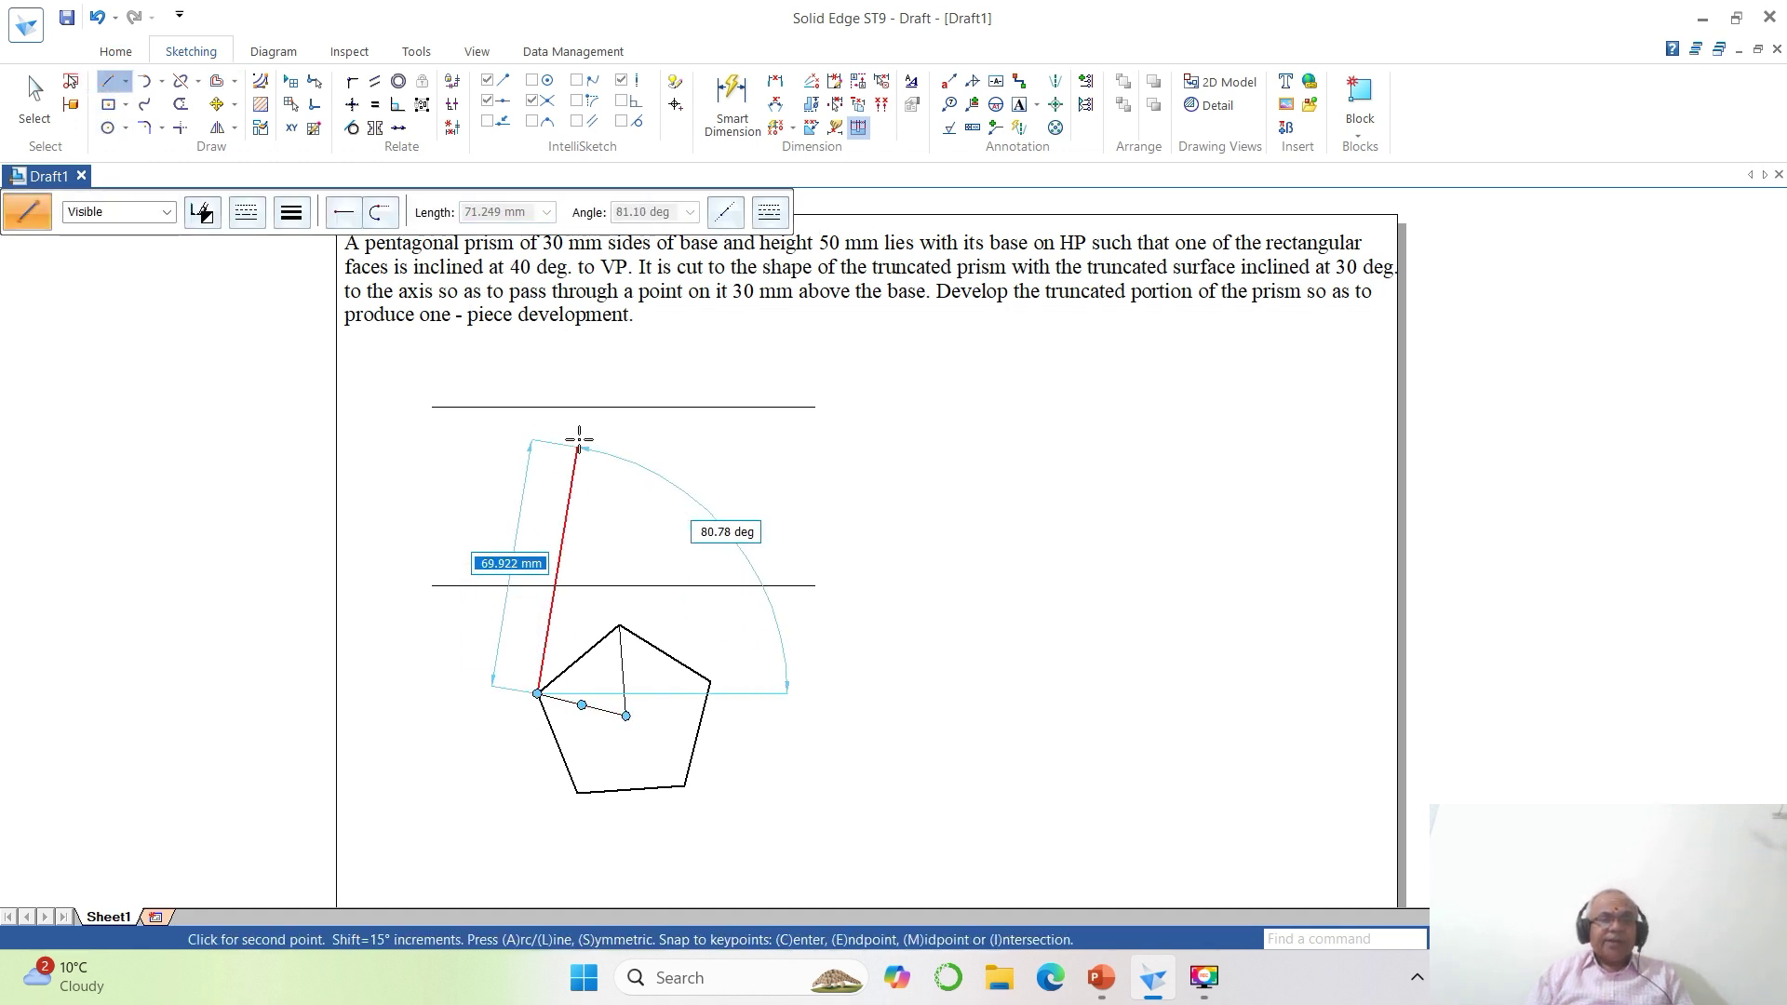
pyautogui.click(537, 378)
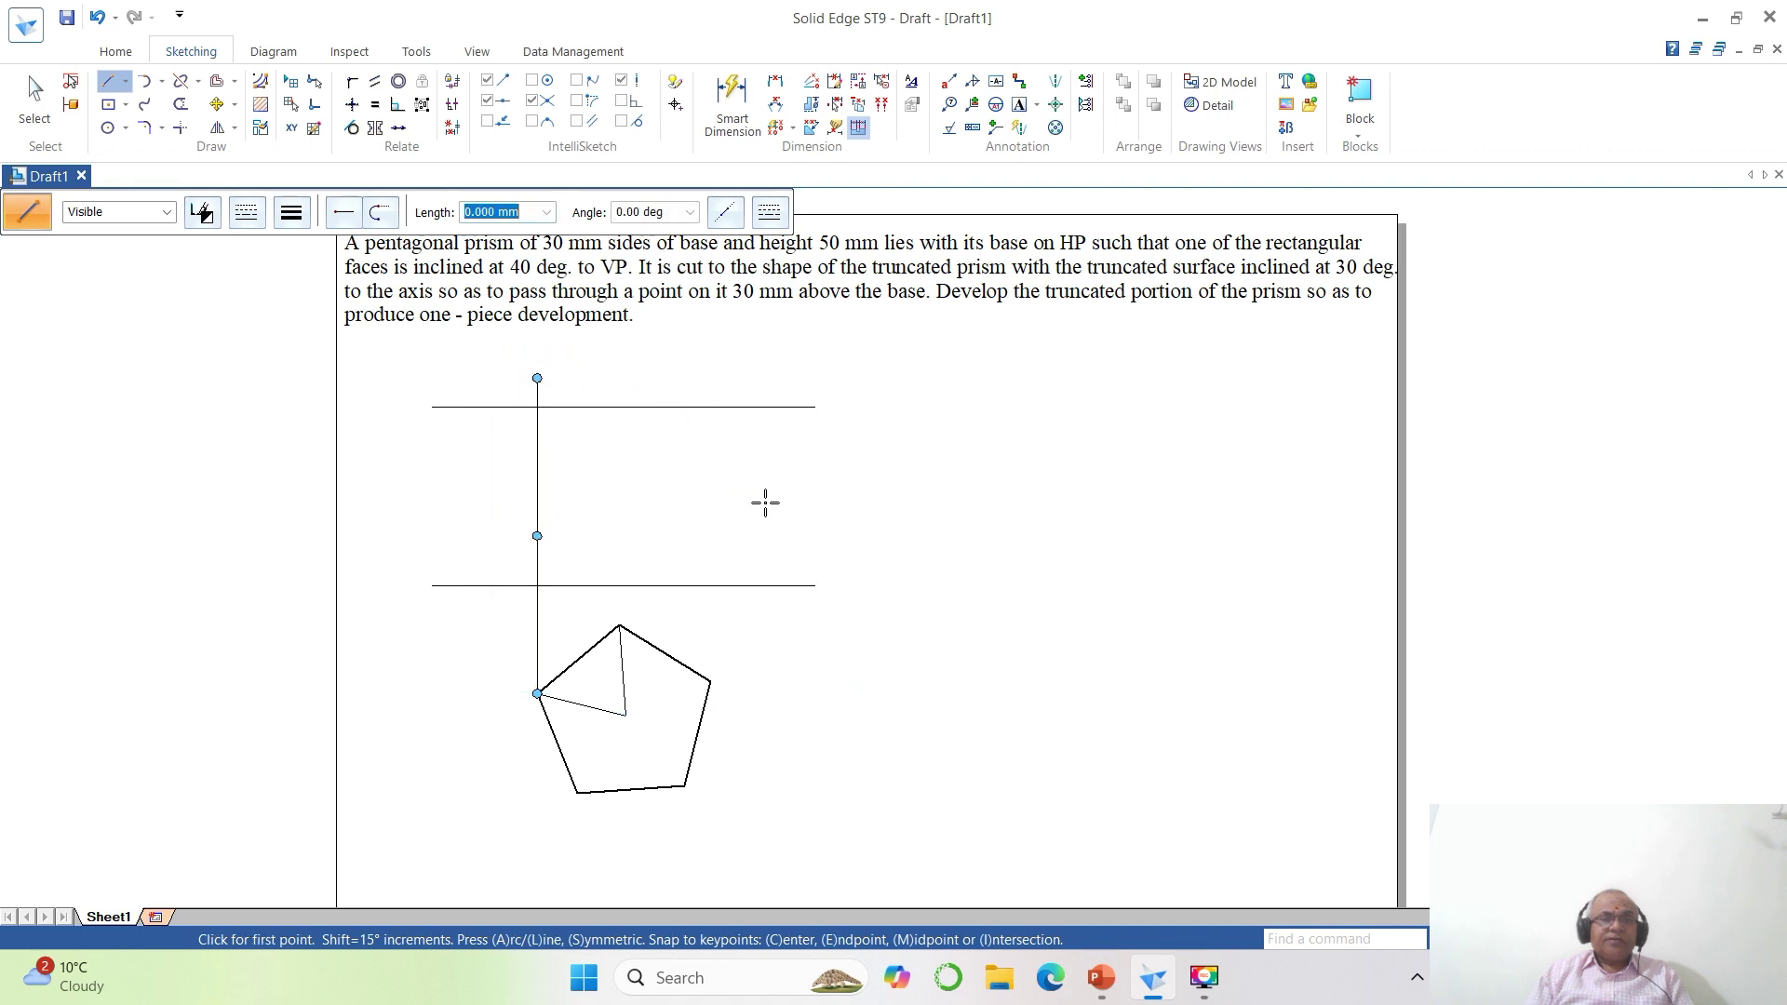
pyautogui.click(577, 793)
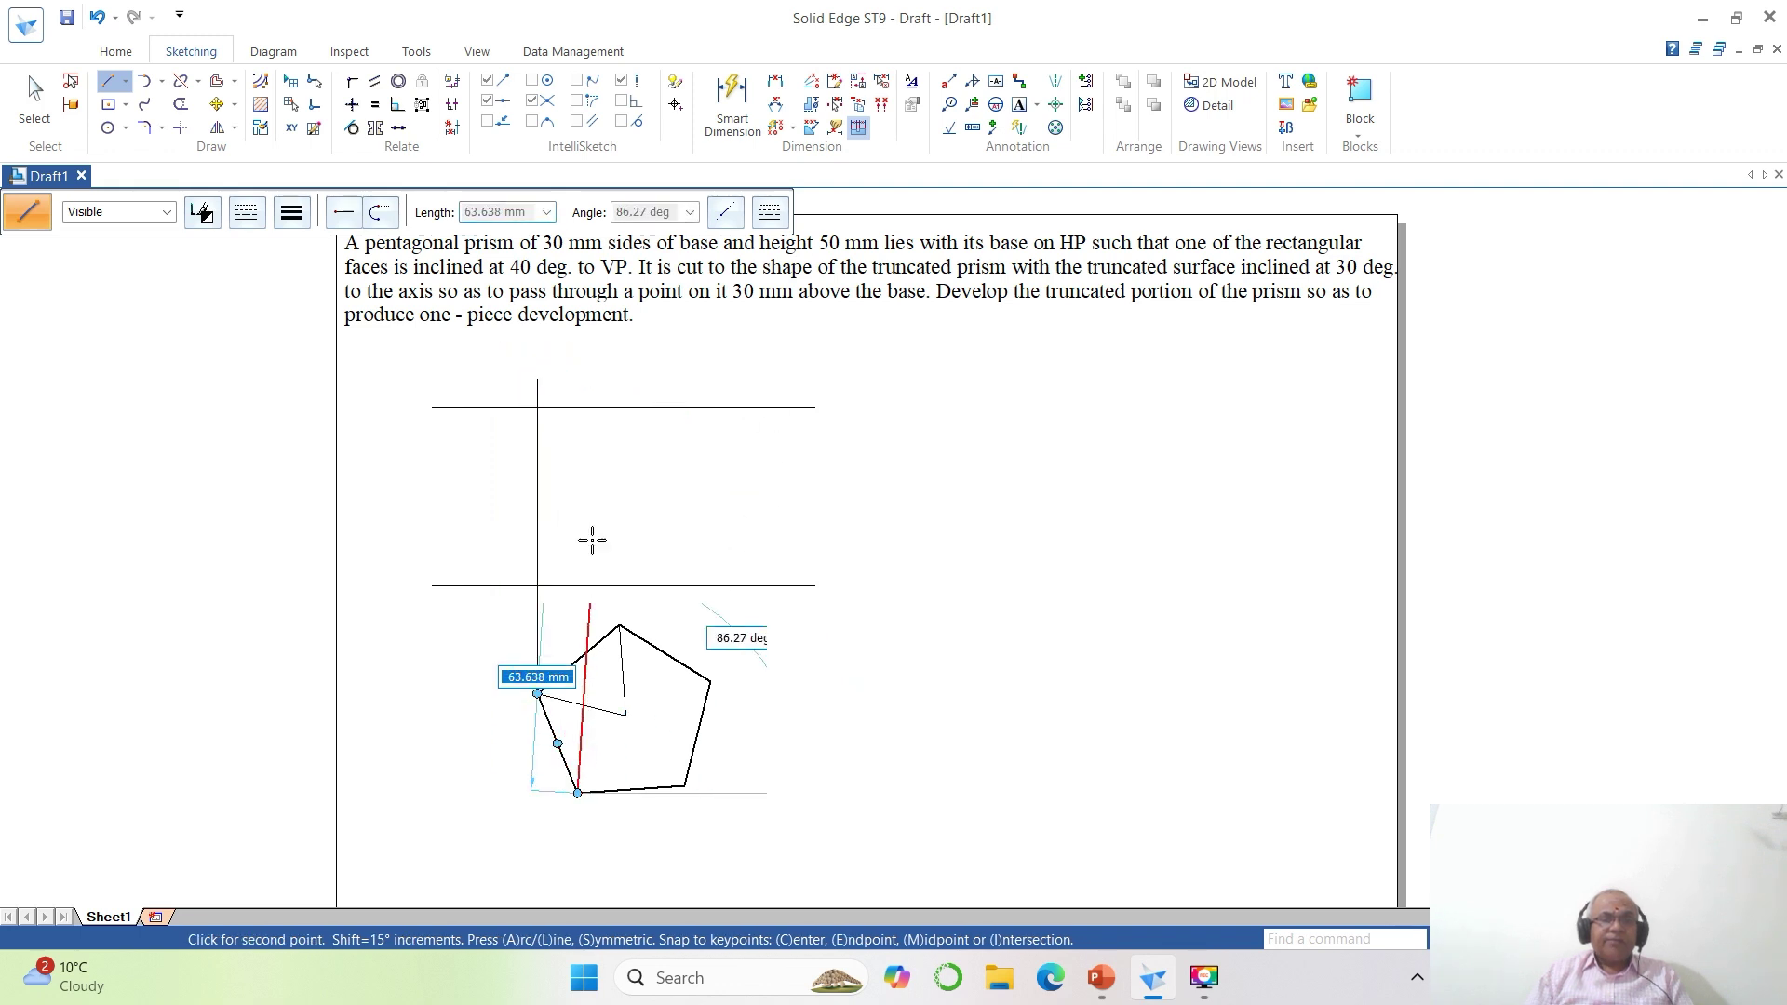
pyautogui.click(577, 379)
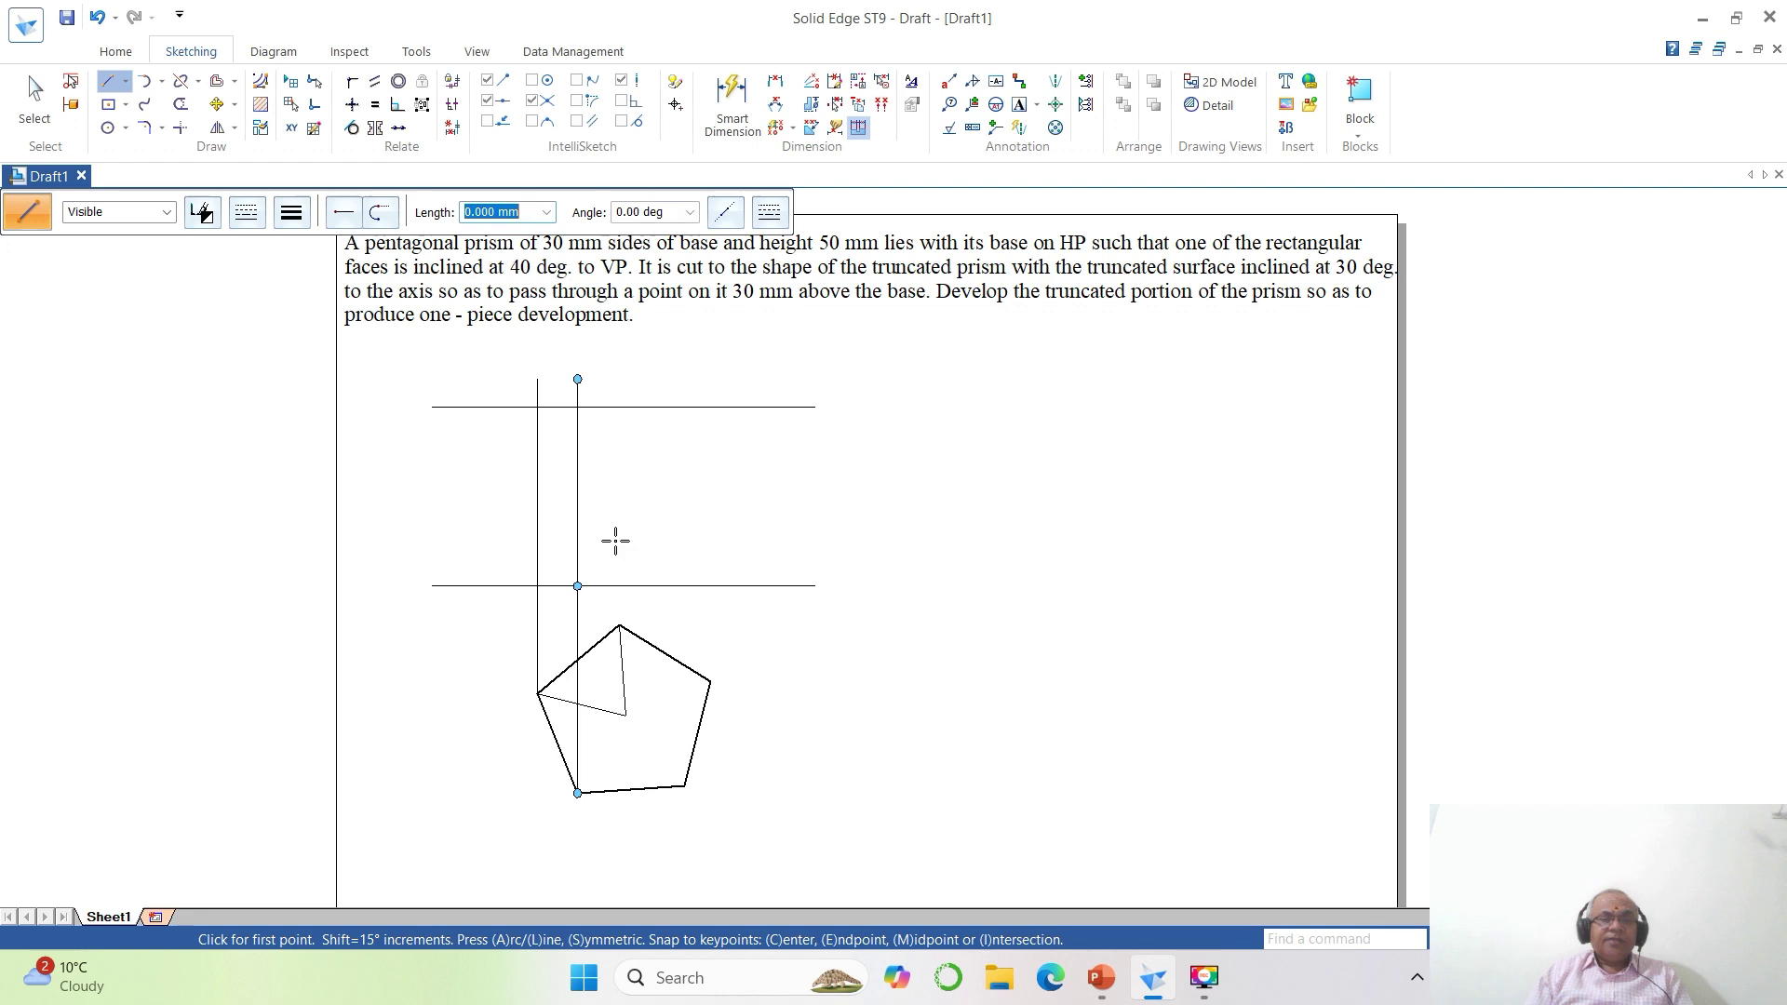
pyautogui.click(620, 624)
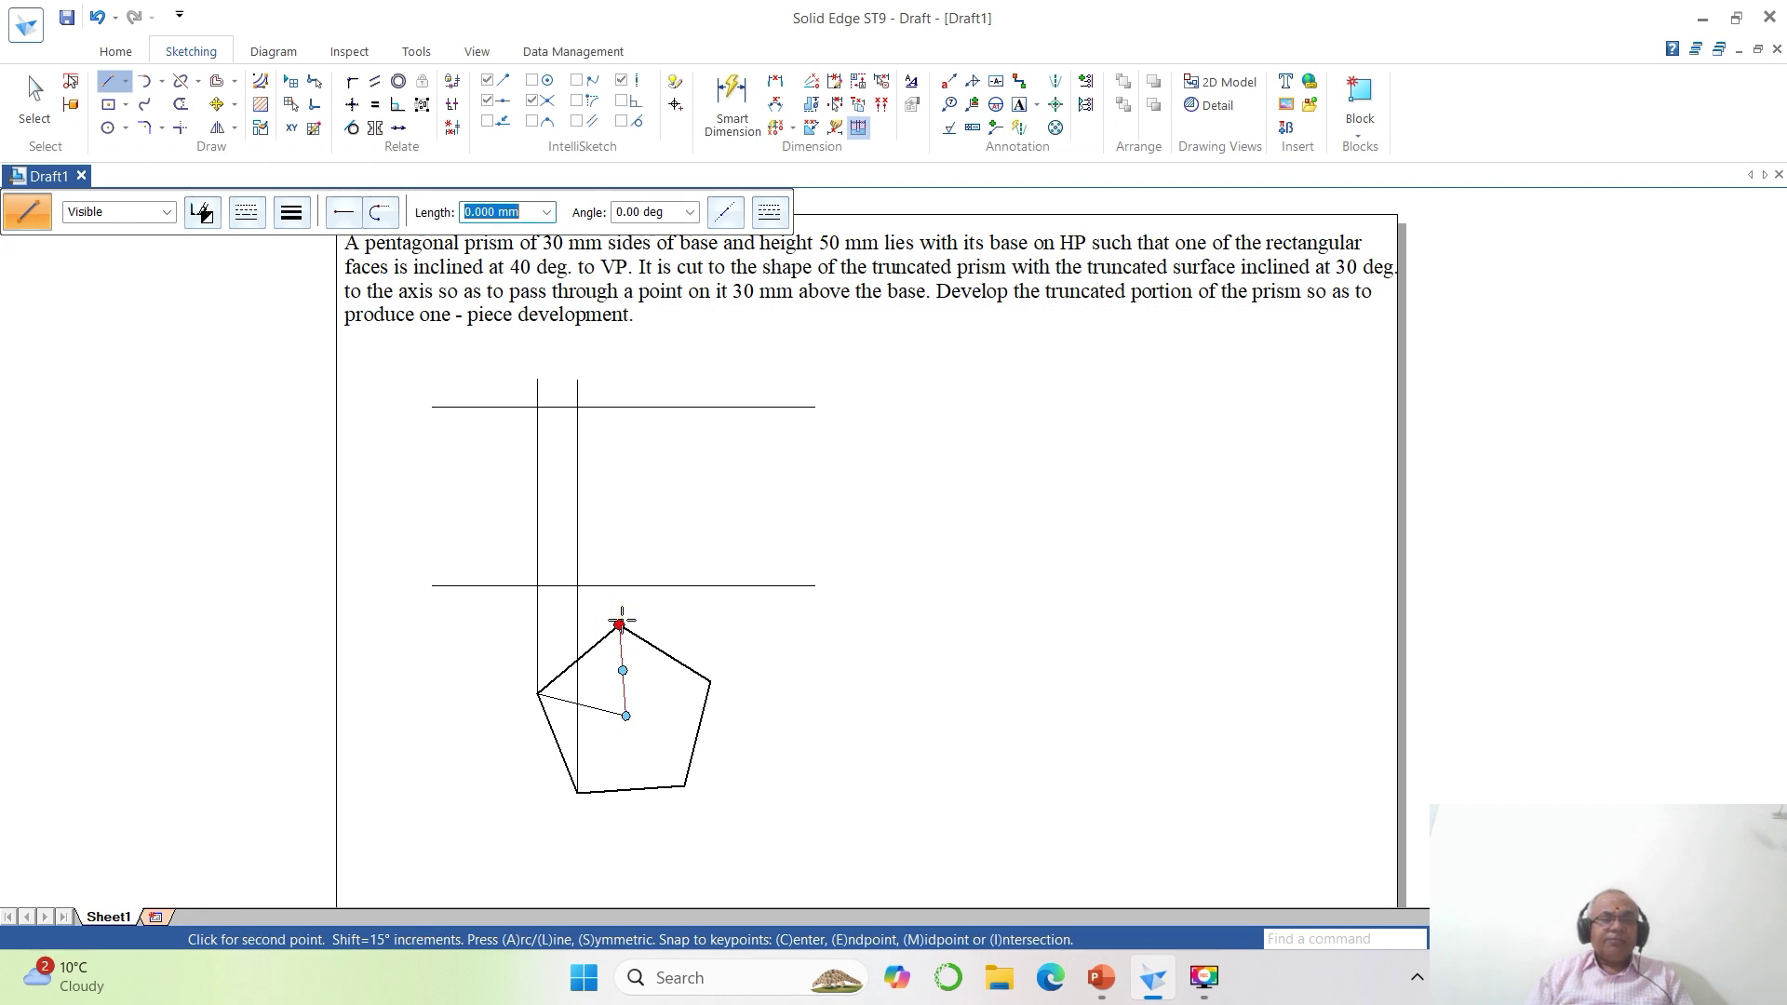
pyautogui.click(619, 381)
# Draw a vertical axis line about 107 mm long from the pentagon's center and vertical projectors from its lower-right and right vertices.
pyautogui.click(623, 715)
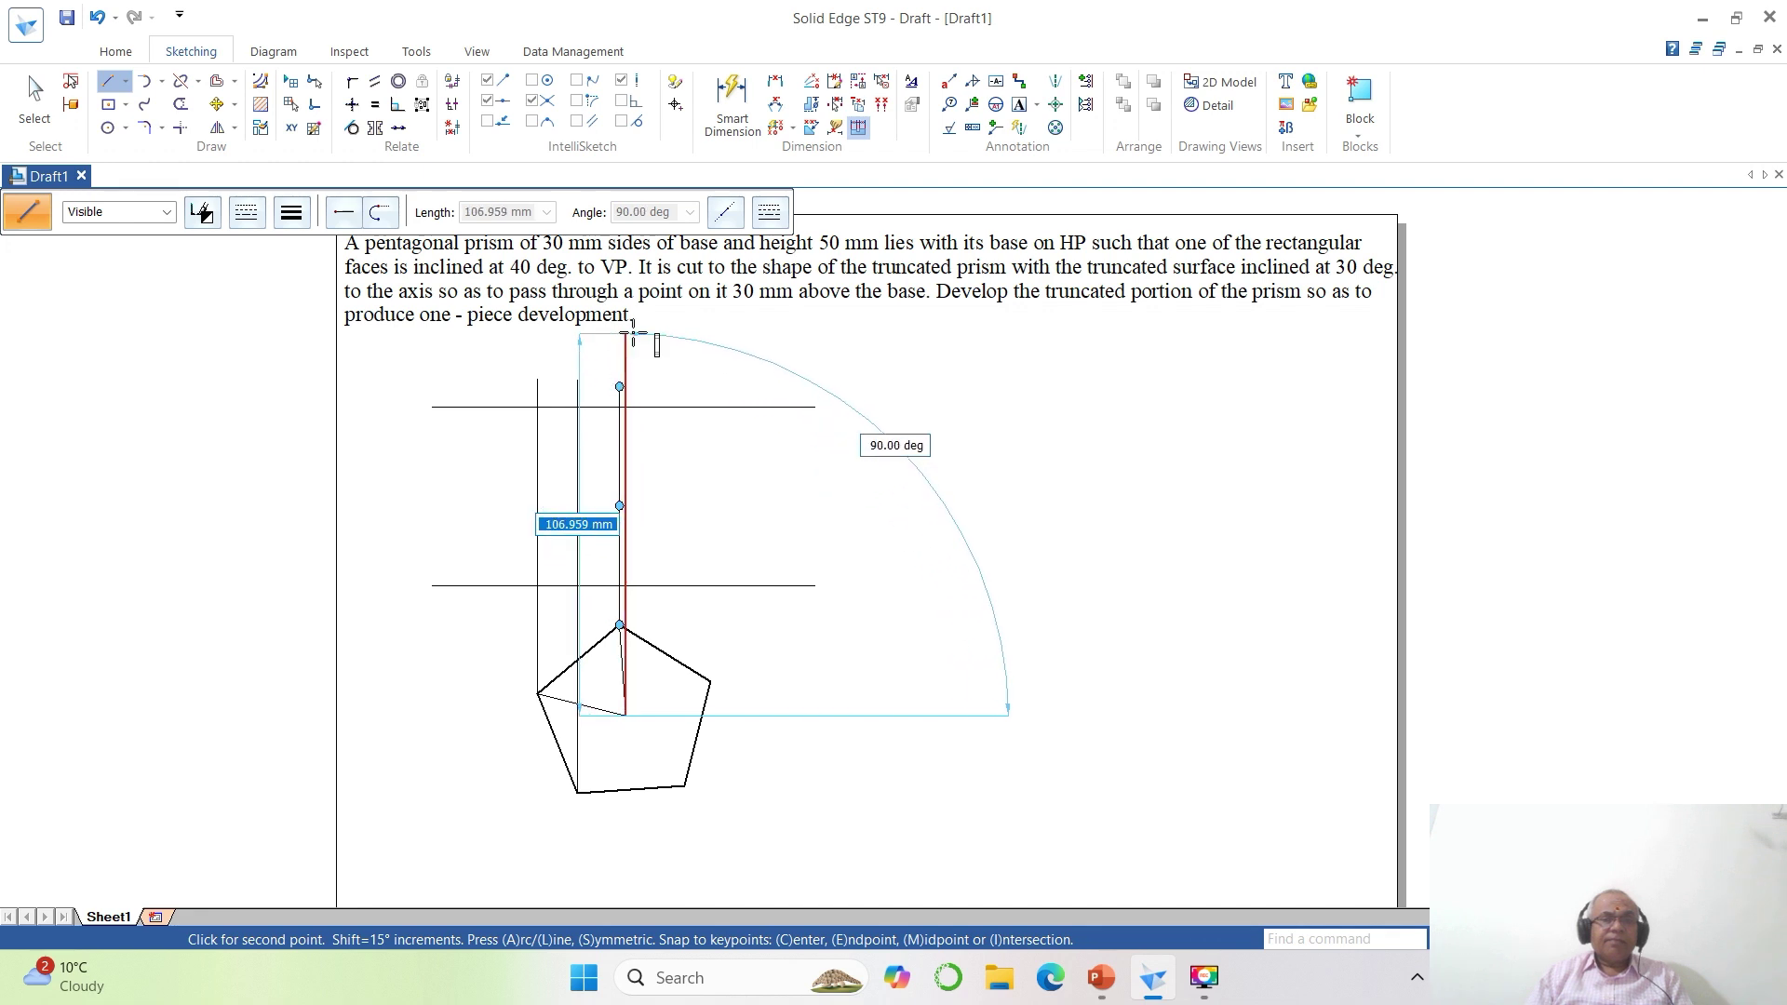
pyautogui.click(626, 333)
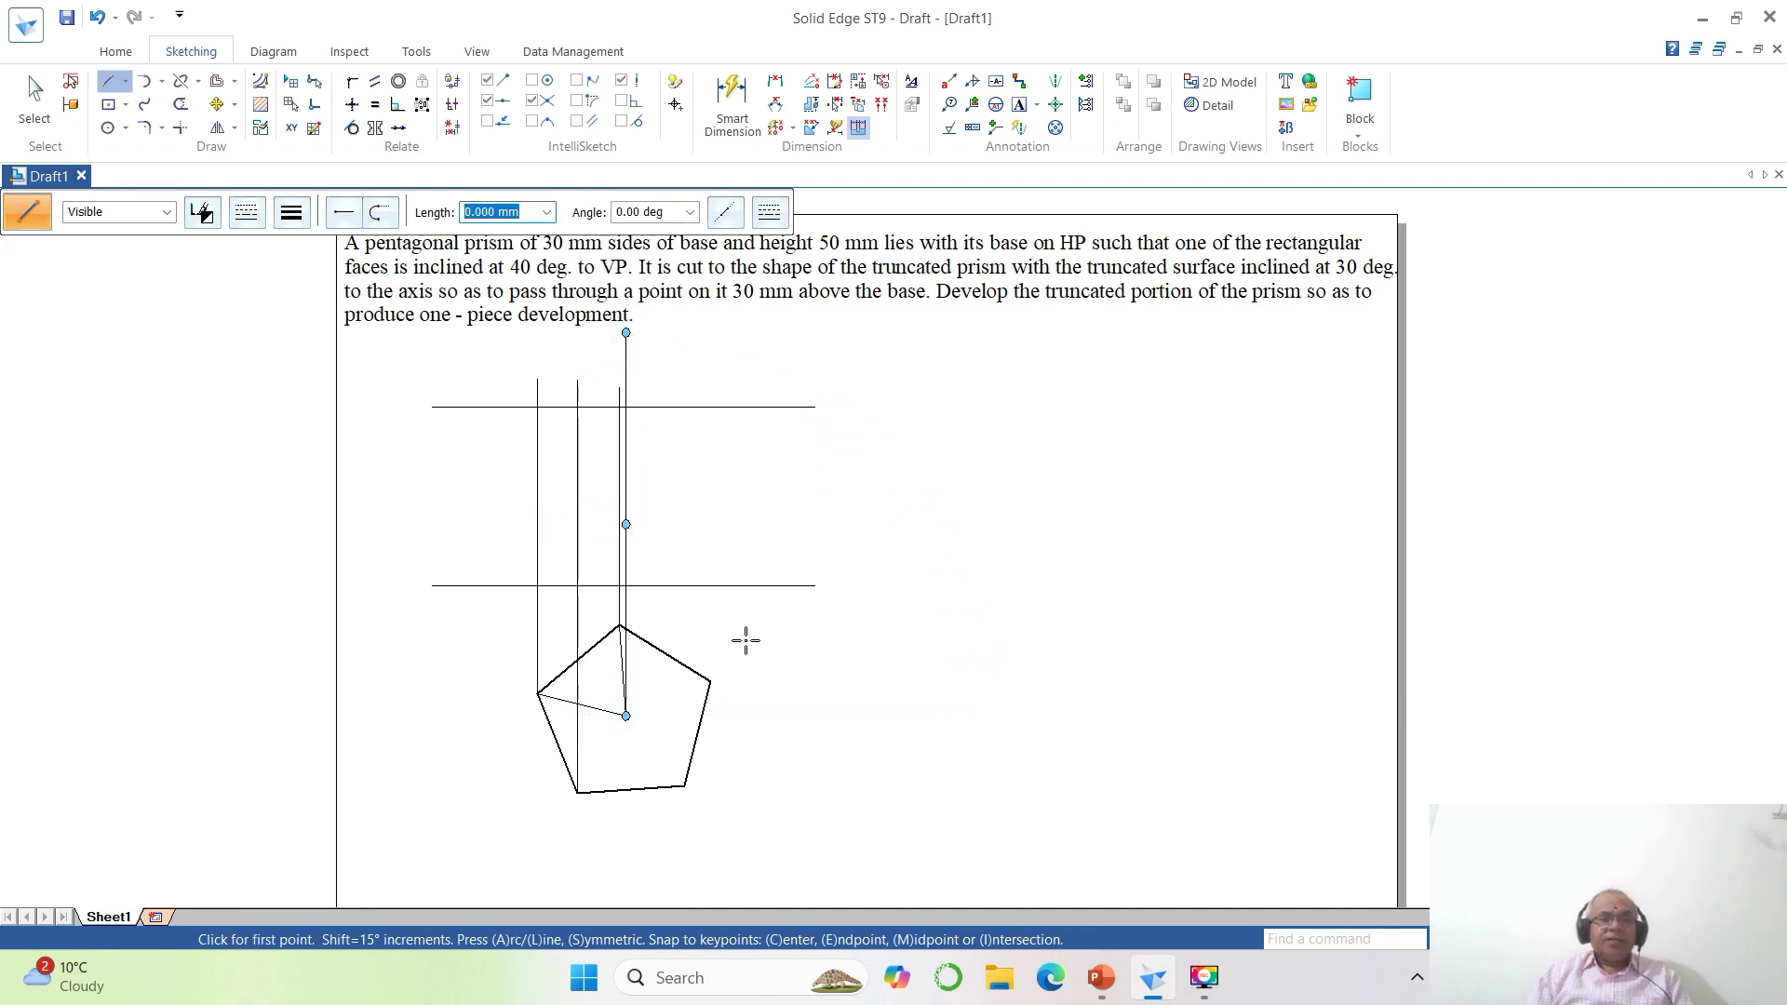
pyautogui.click(685, 786)
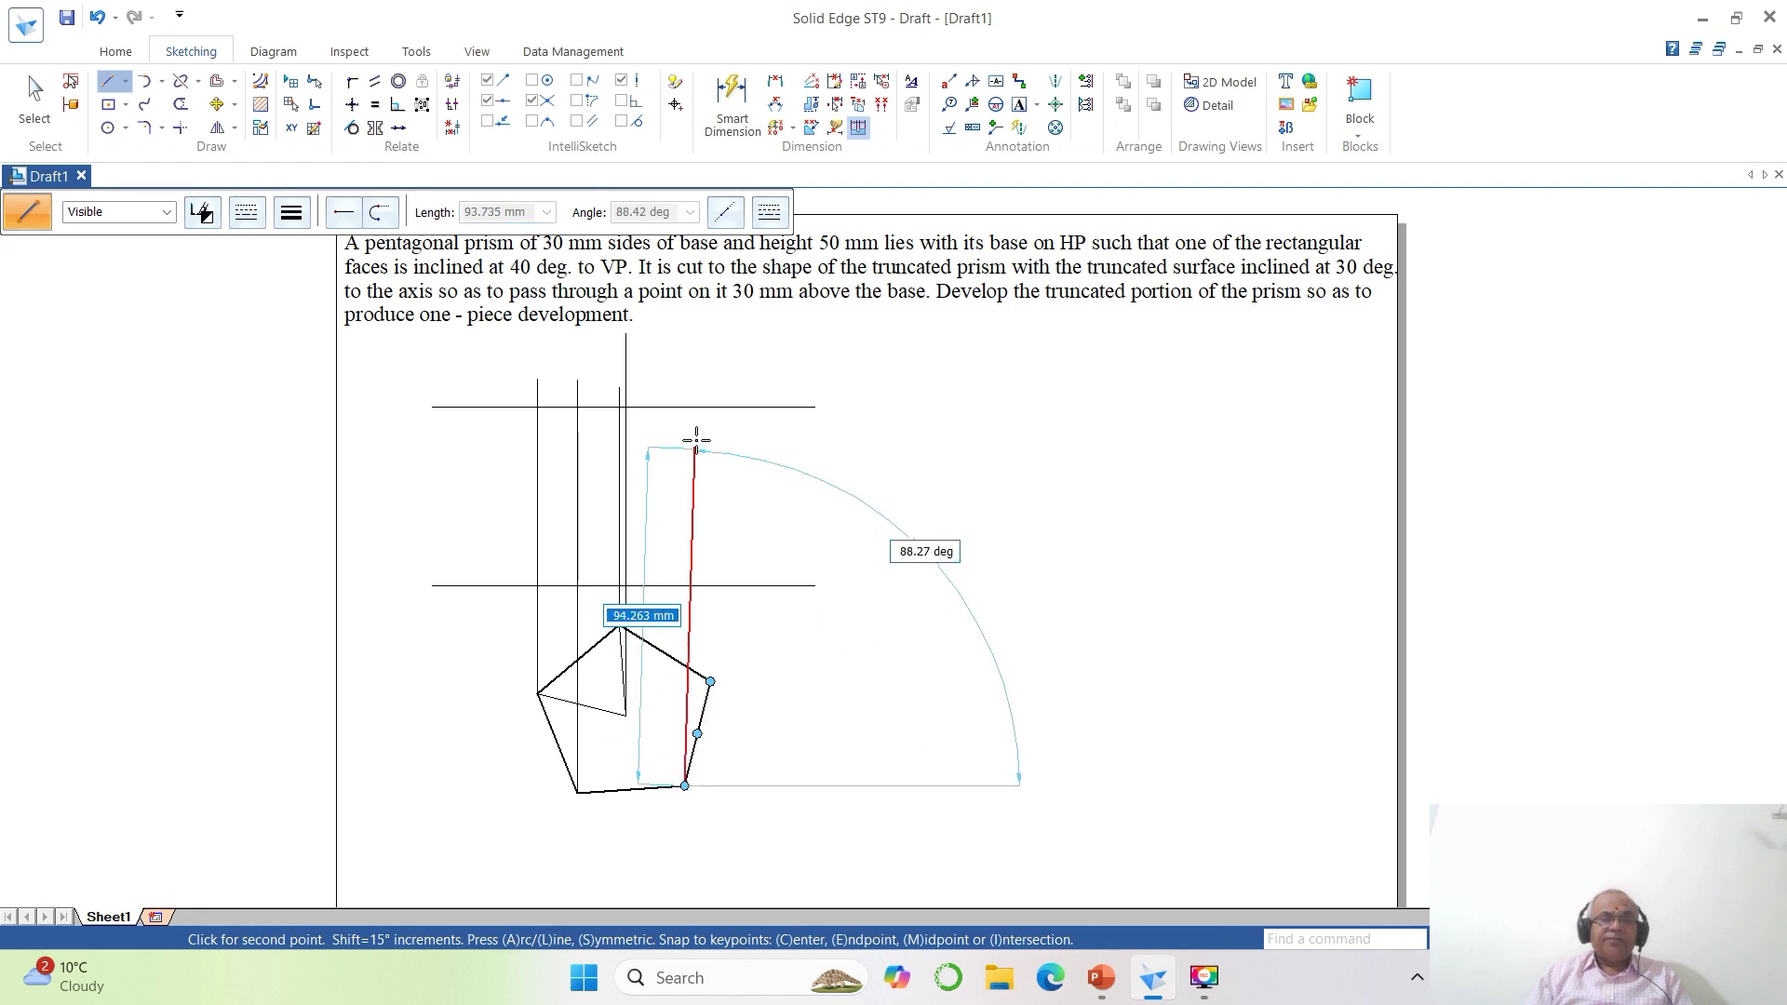
pyautogui.click(685, 380)
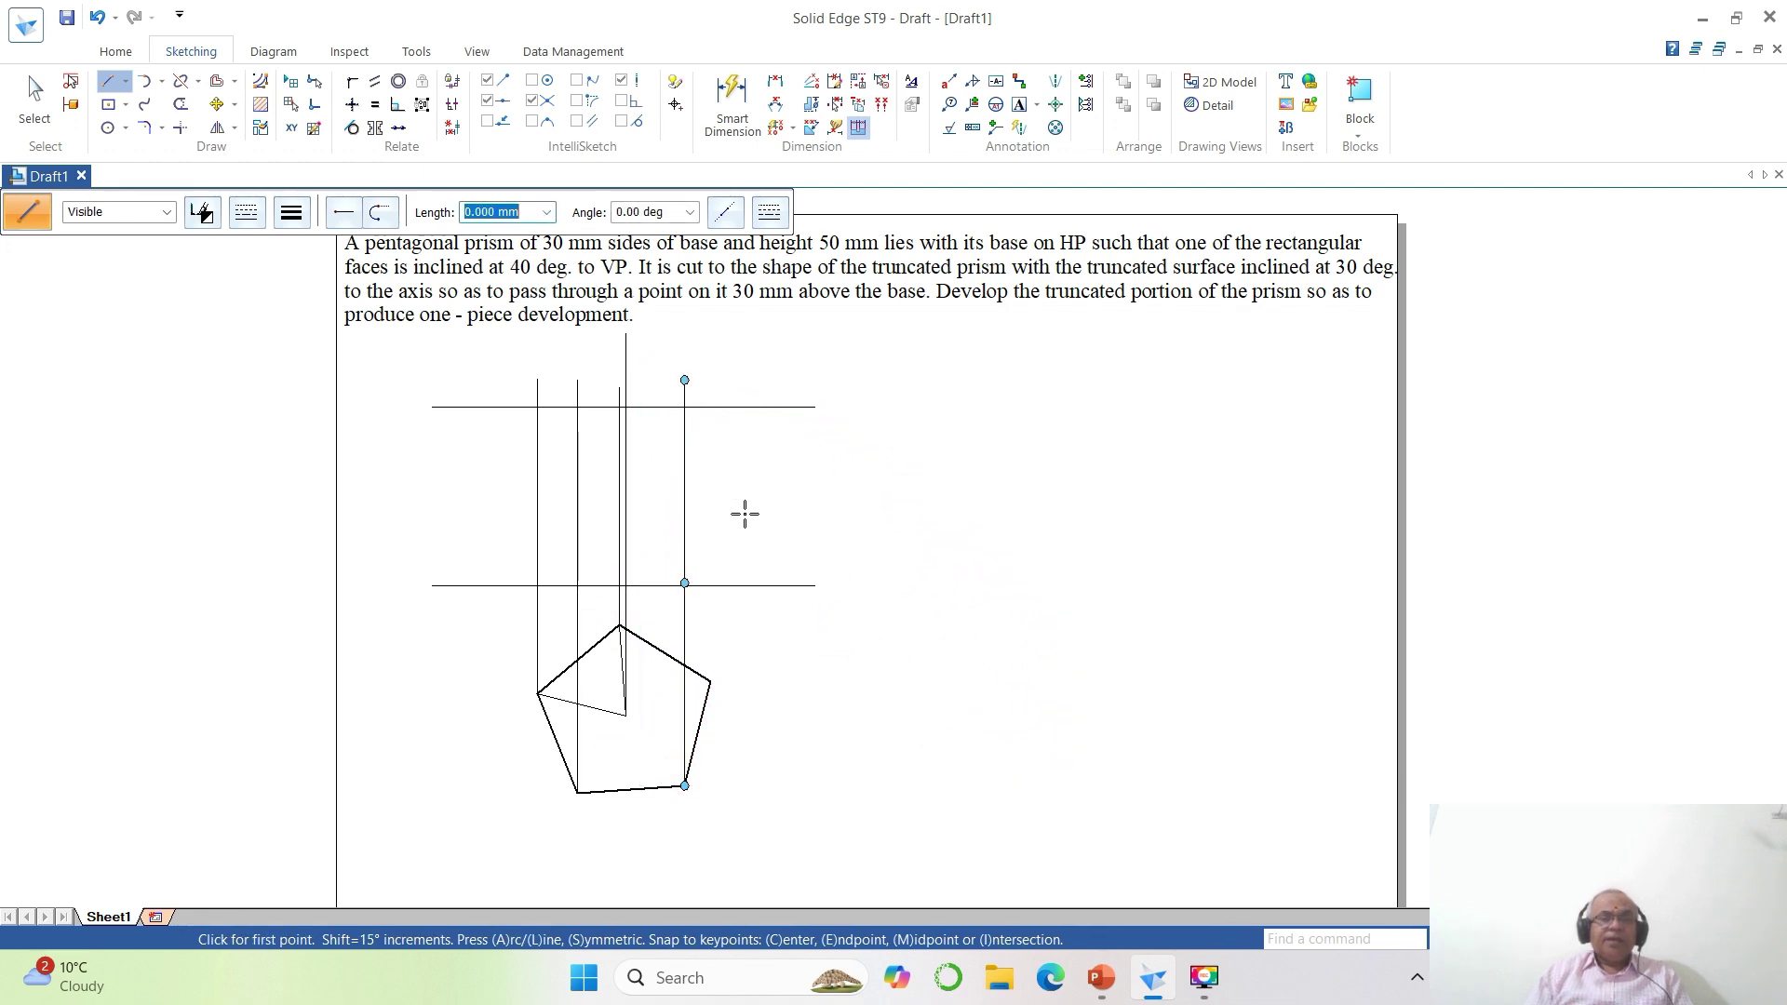
pyautogui.click(709, 682)
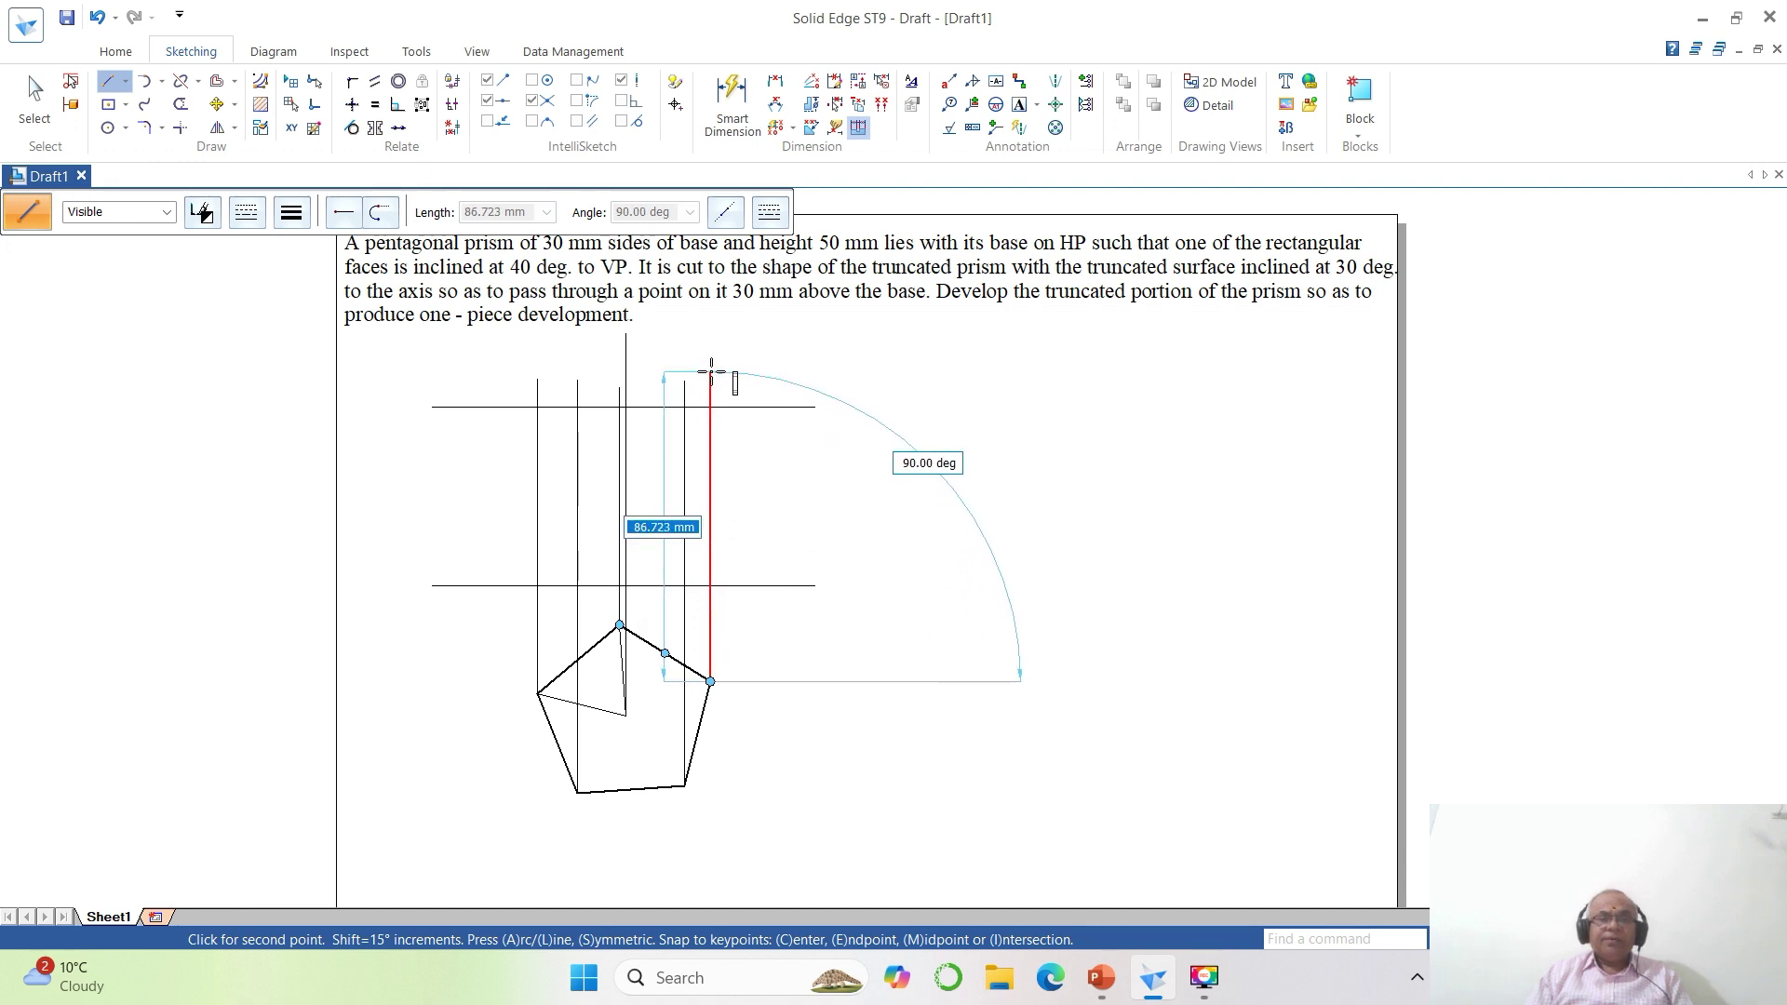
pyautogui.click(712, 371)
# Trim the vertex projectors above the top edge and both horizontal lines beyond the outer projectors, leaving the axis line extended.
pyautogui.click(180, 104)
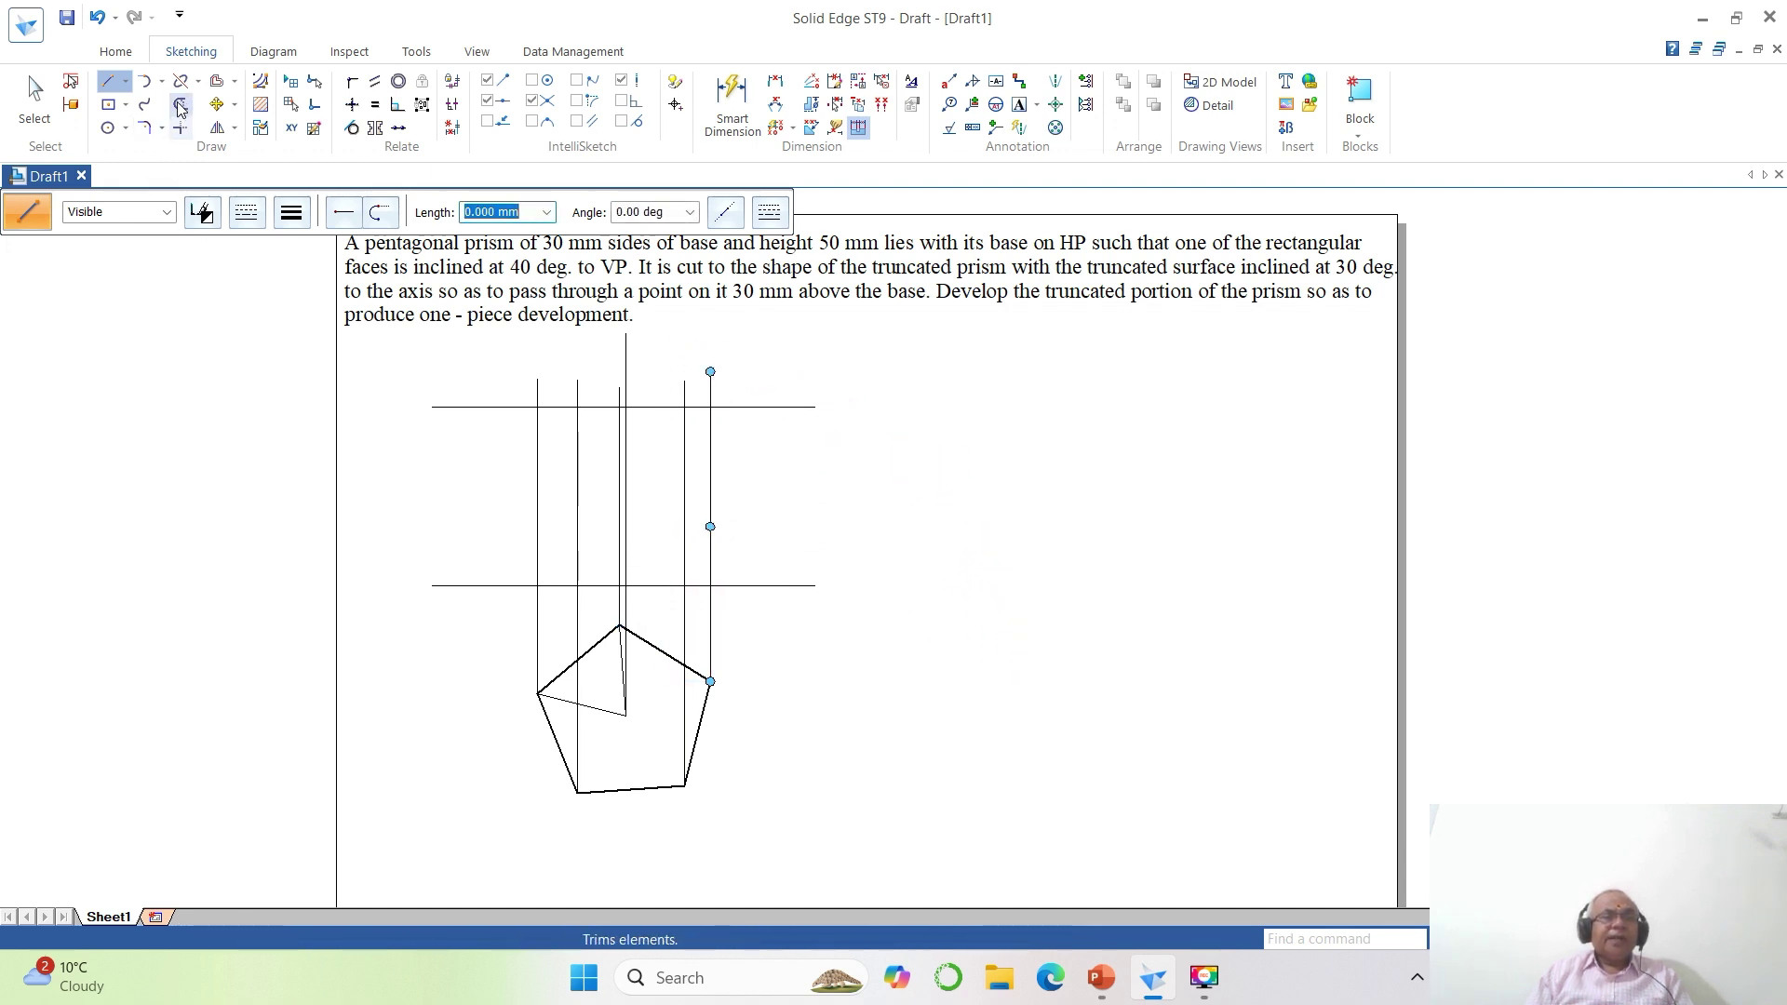
pyautogui.click(466, 407)
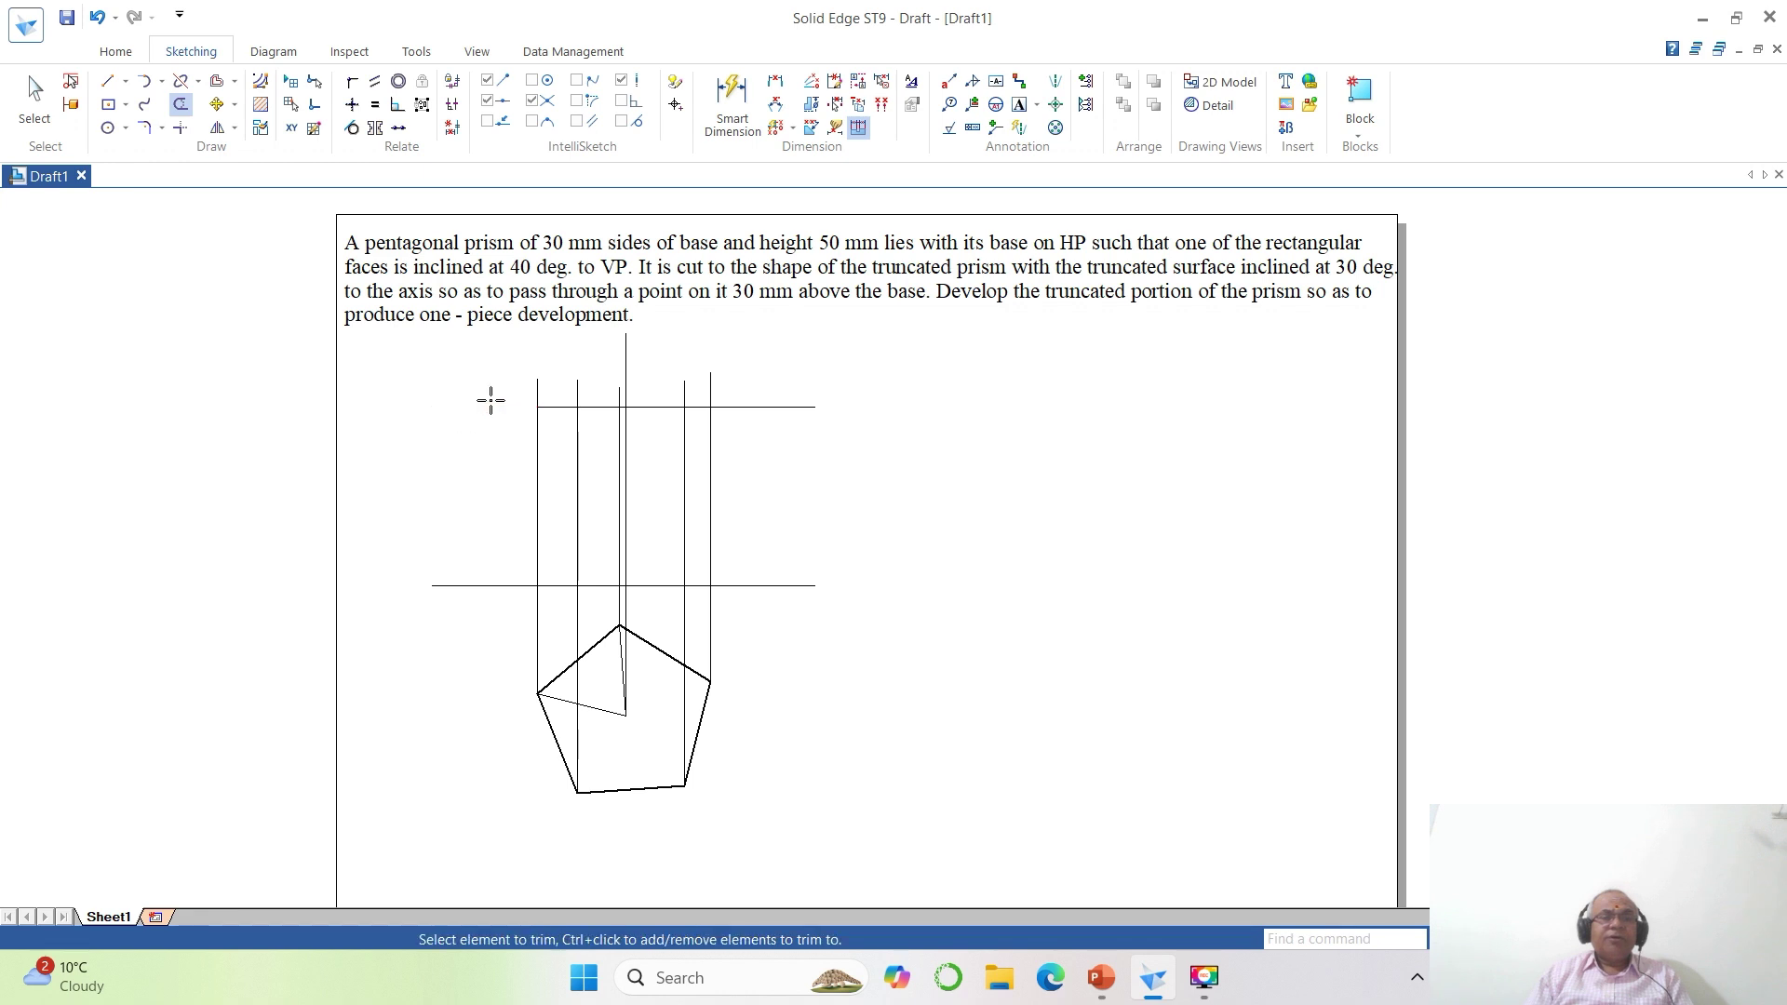
pyautogui.click(538, 389)
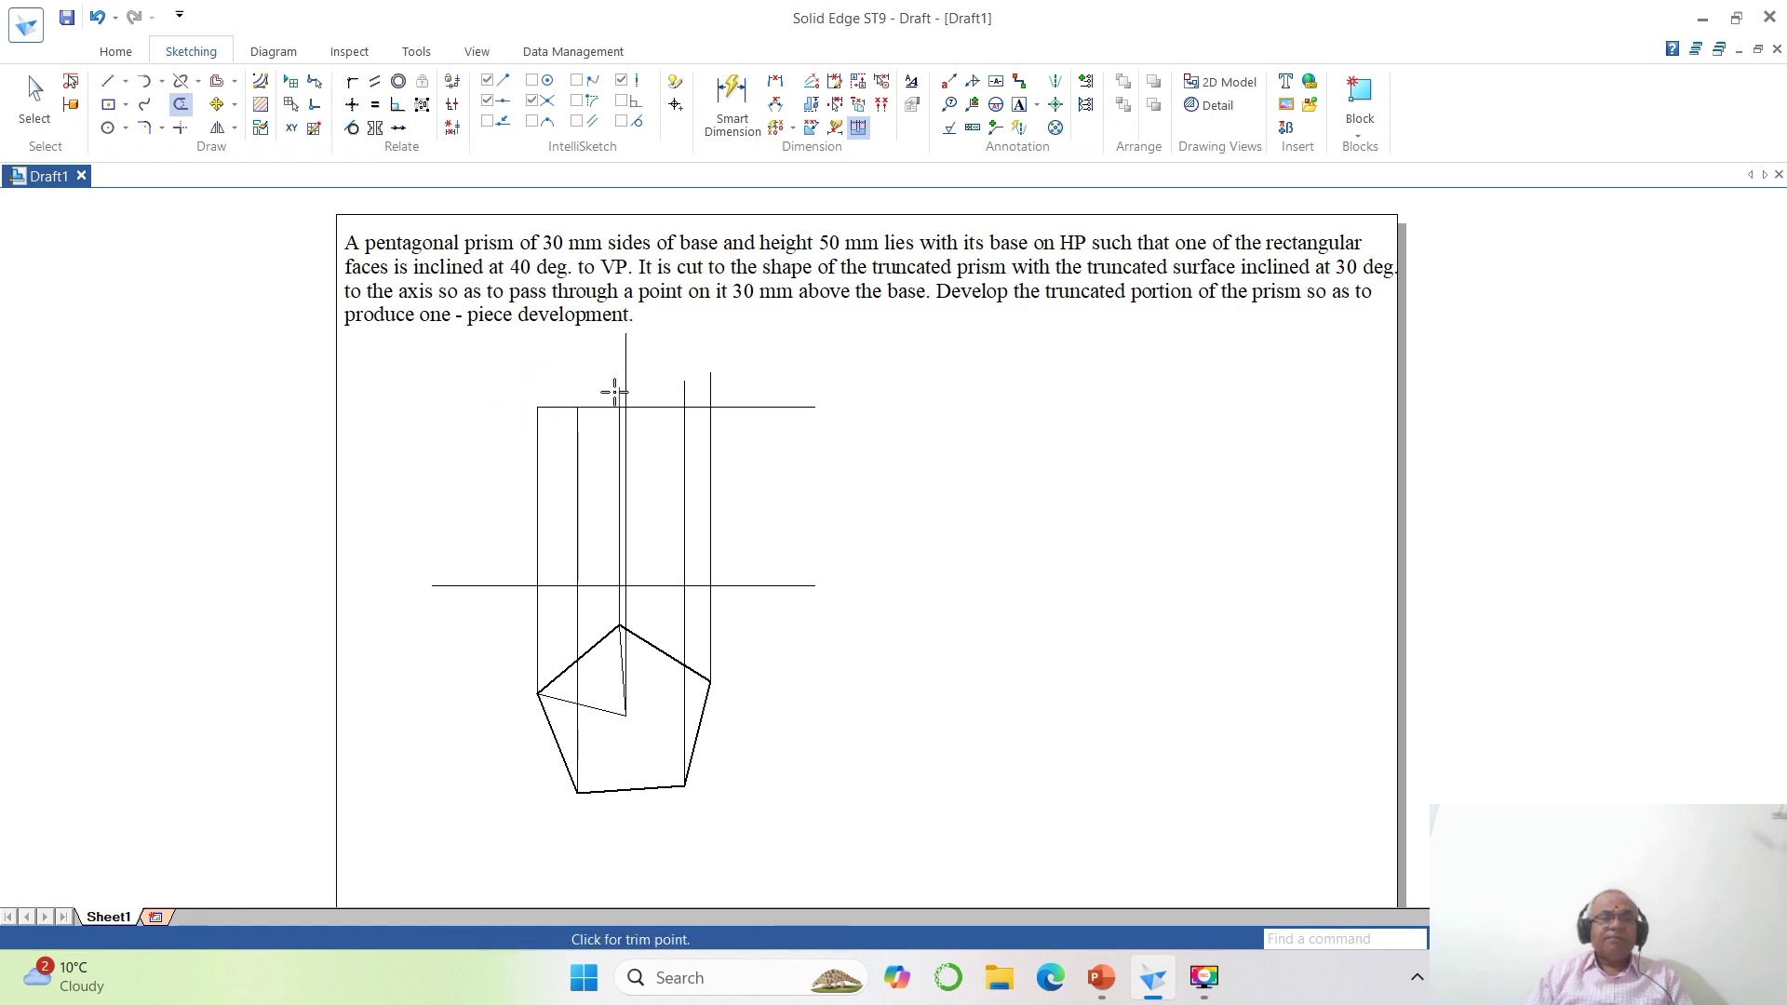
pyautogui.click(619, 393)
pyautogui.click(684, 393)
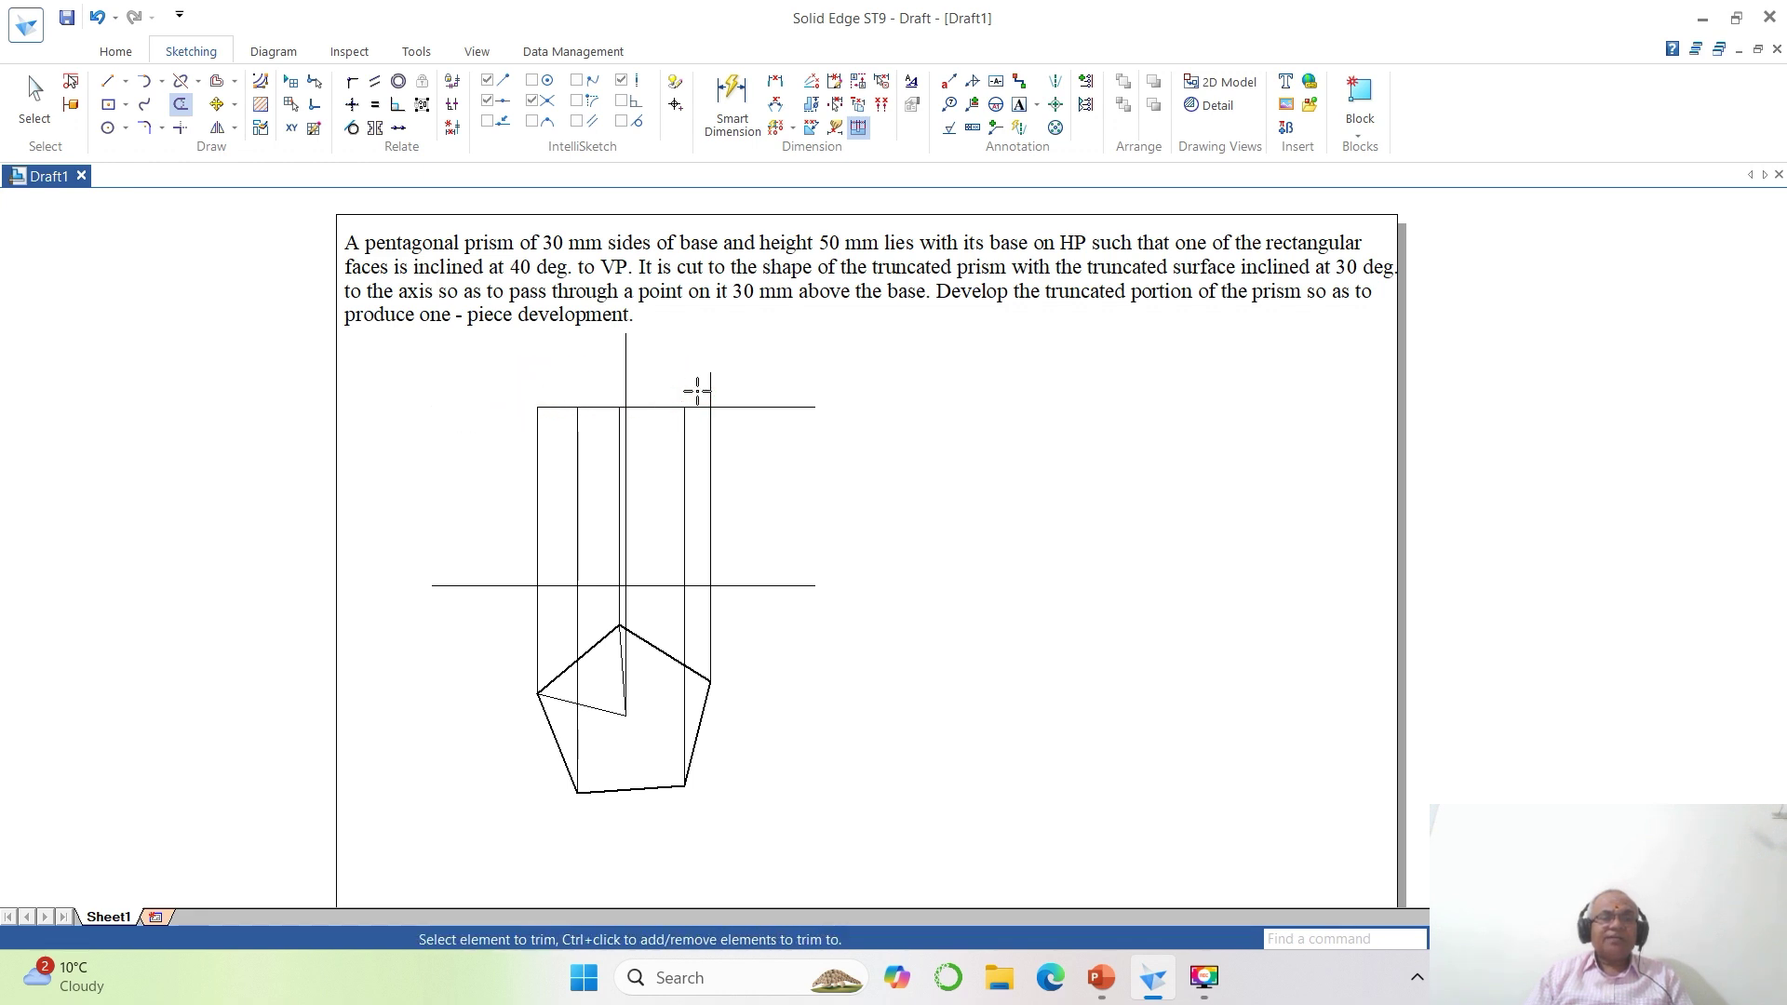
pyautogui.click(710, 391)
pyautogui.click(777, 407)
pyautogui.click(770, 585)
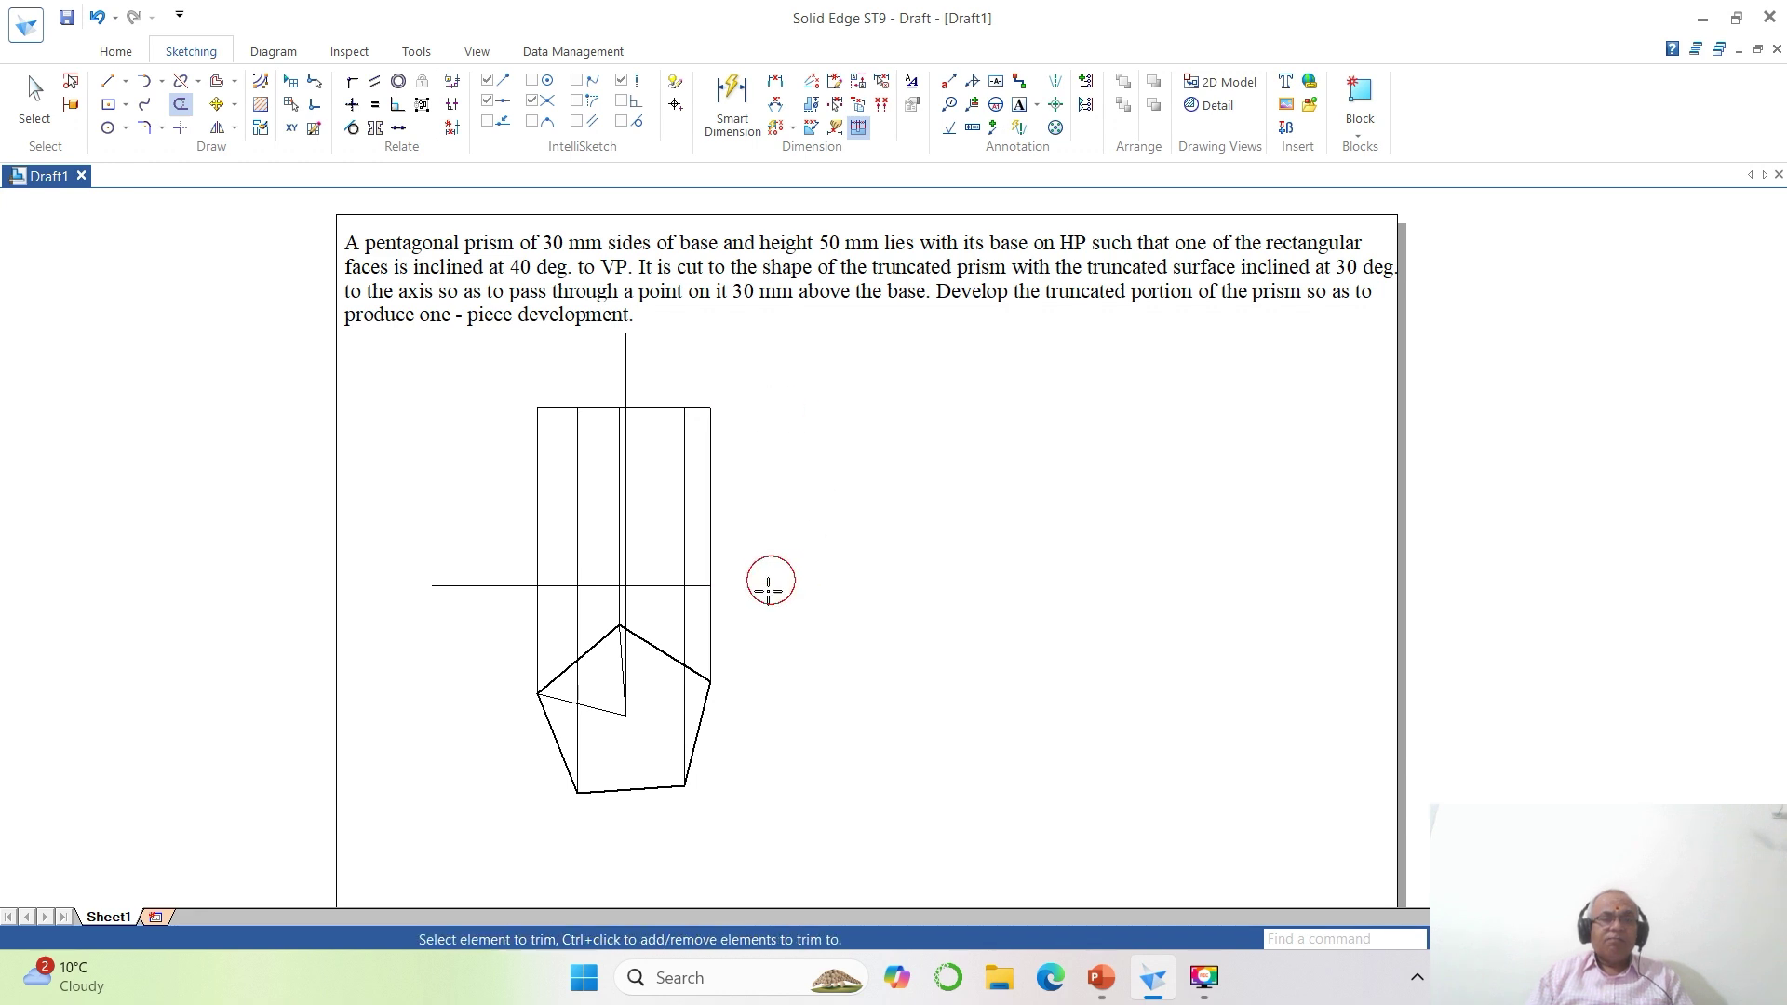
pyautogui.click(484, 586)
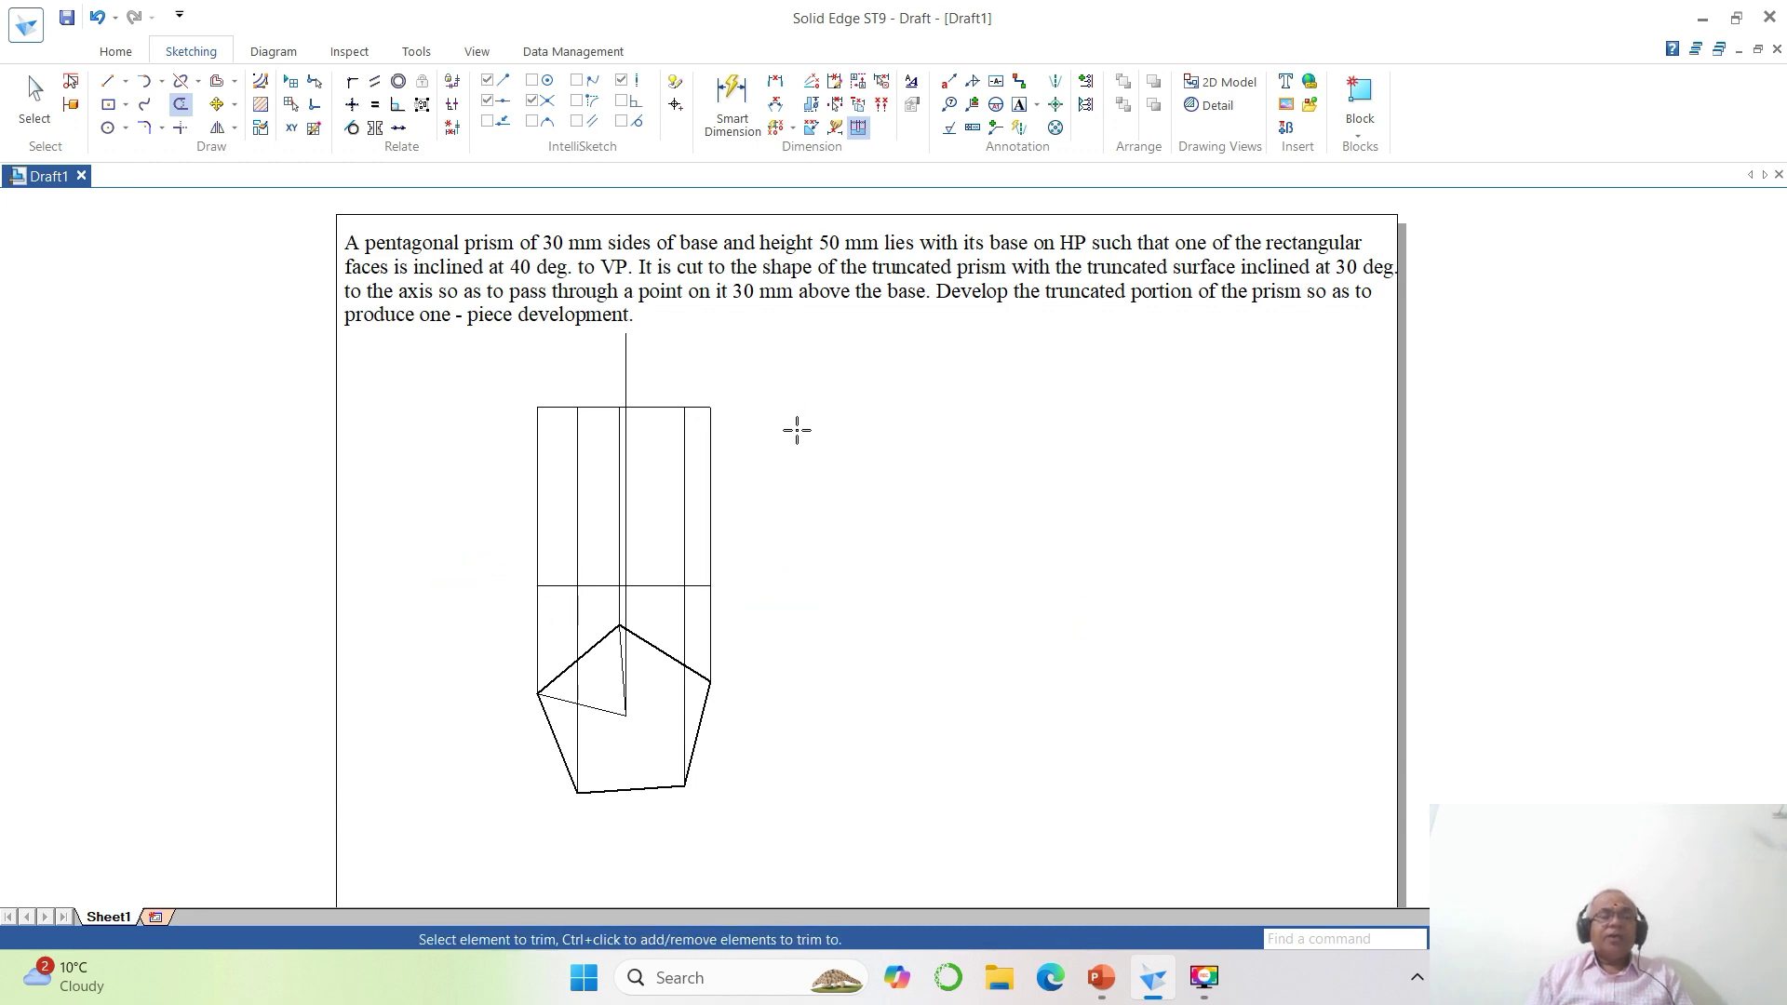
# Split the axis line just above the front view's top edge and delete the upper piece.
pyautogui.click(181, 81)
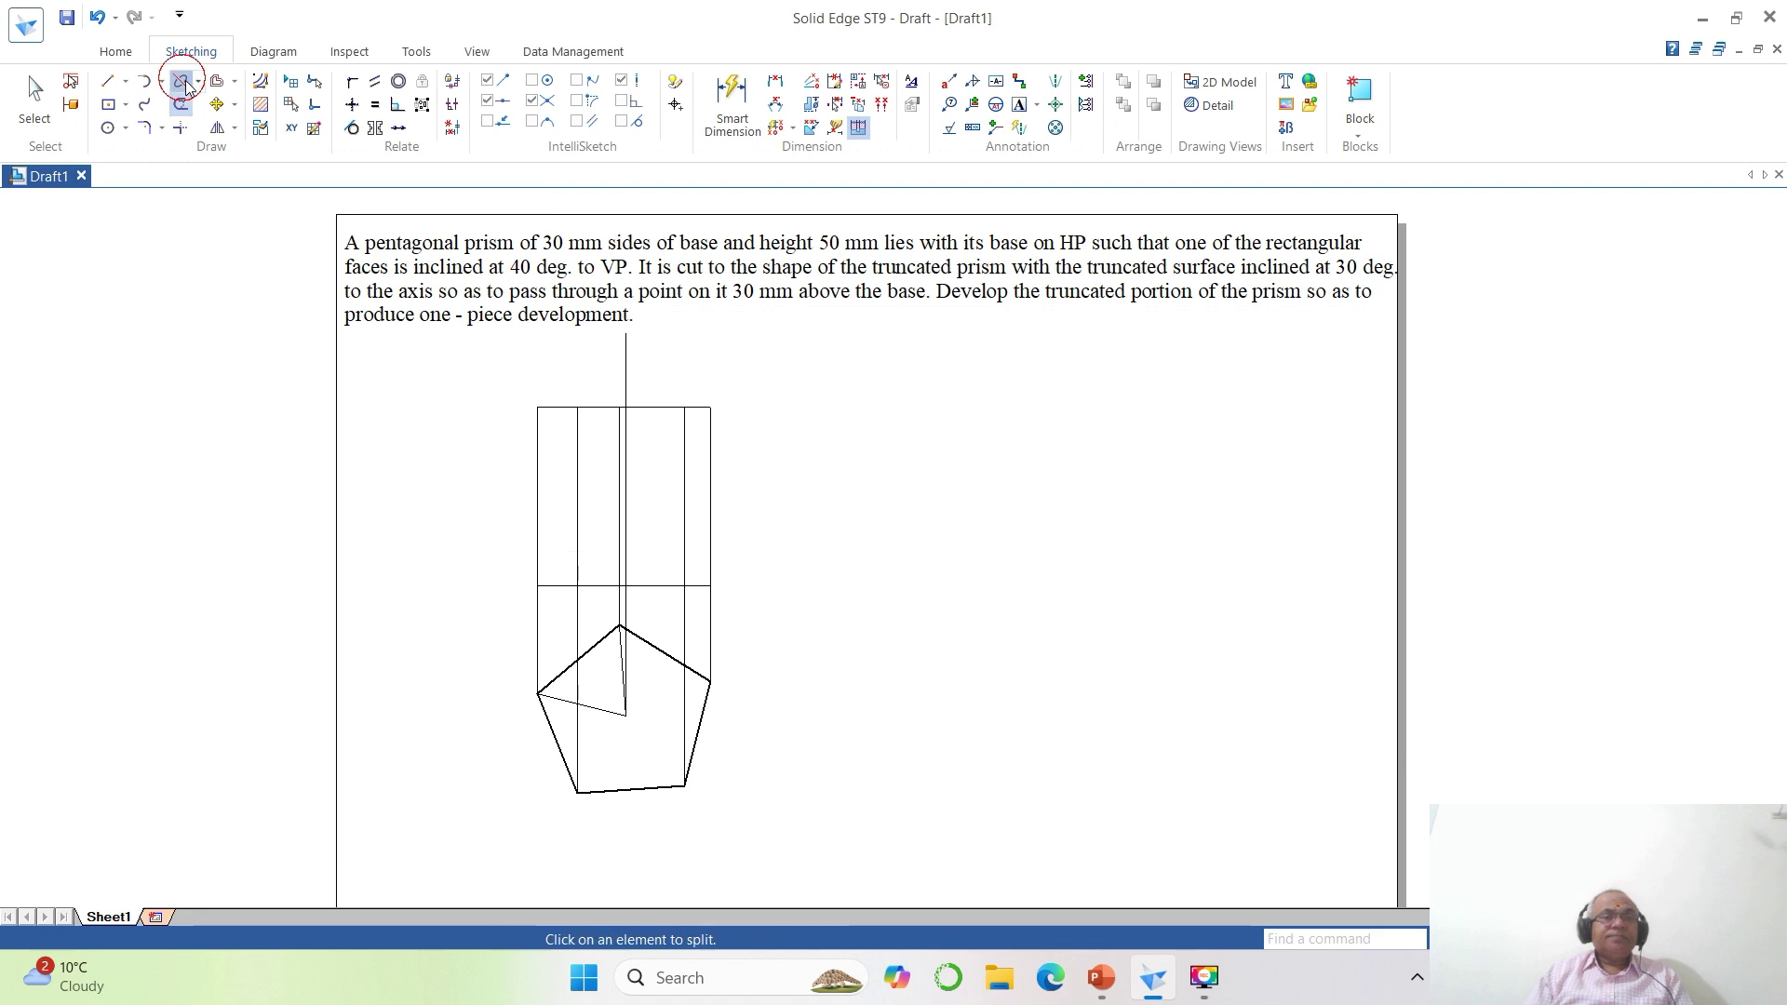
pyautogui.click(626, 359)
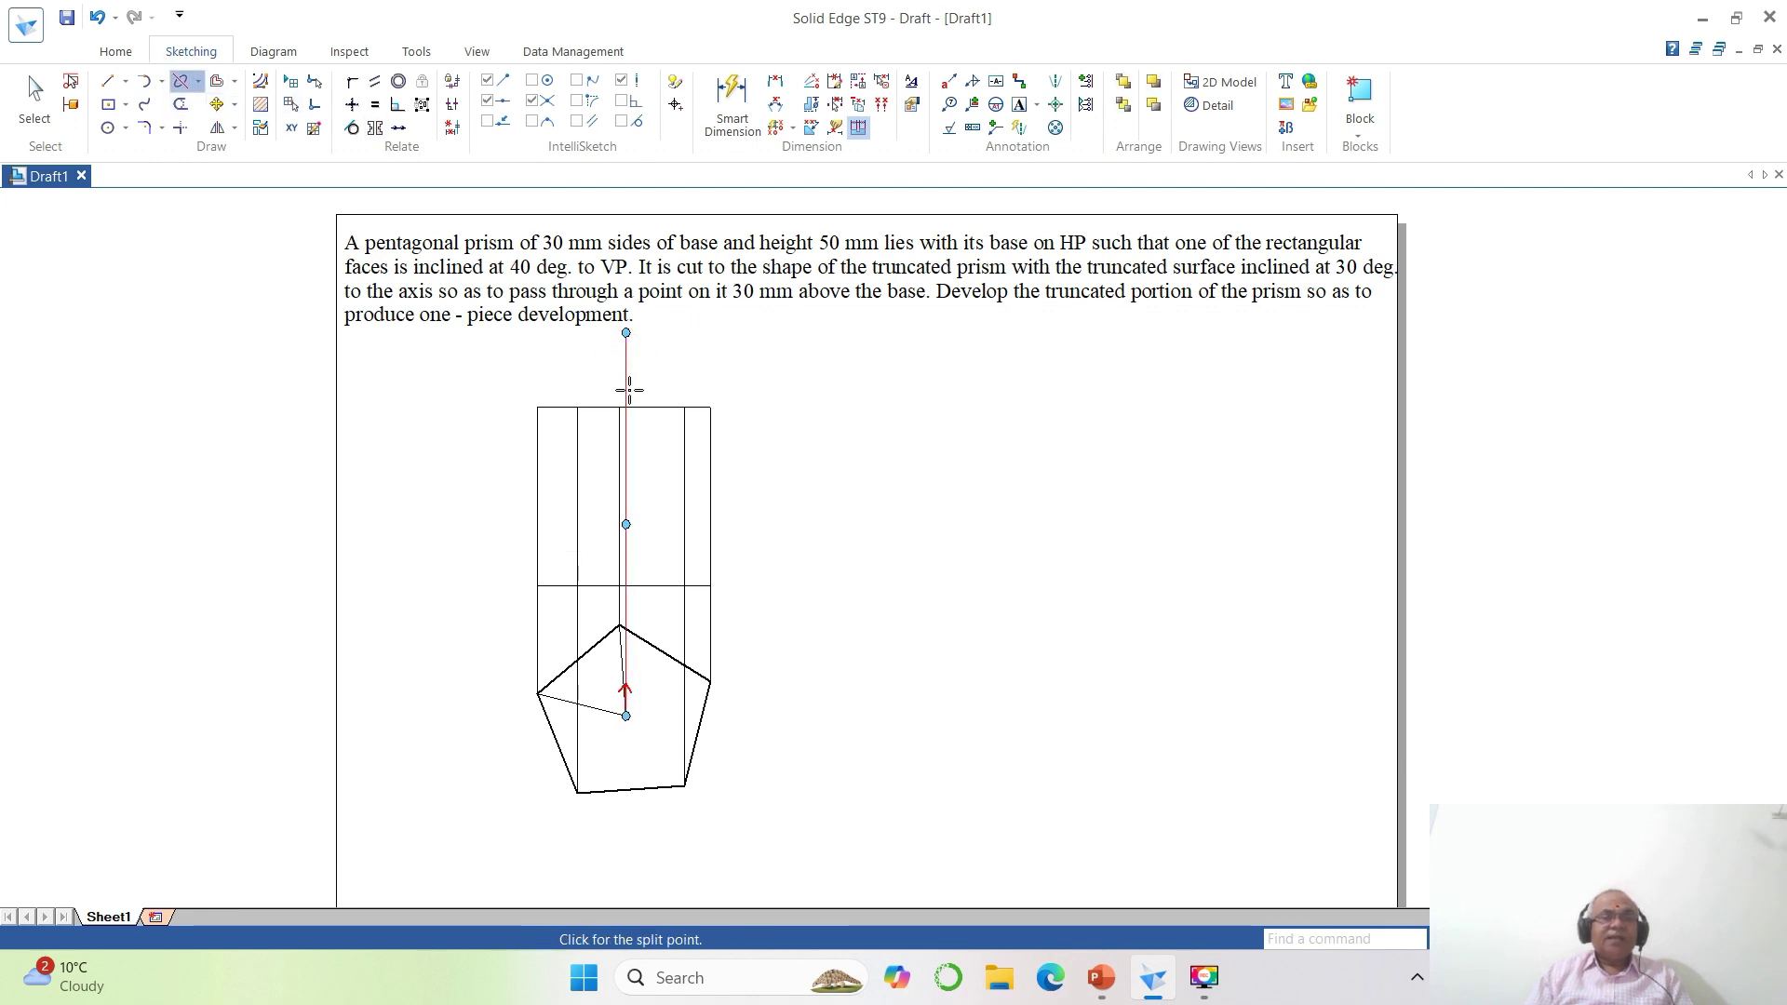
pyautogui.click(629, 391)
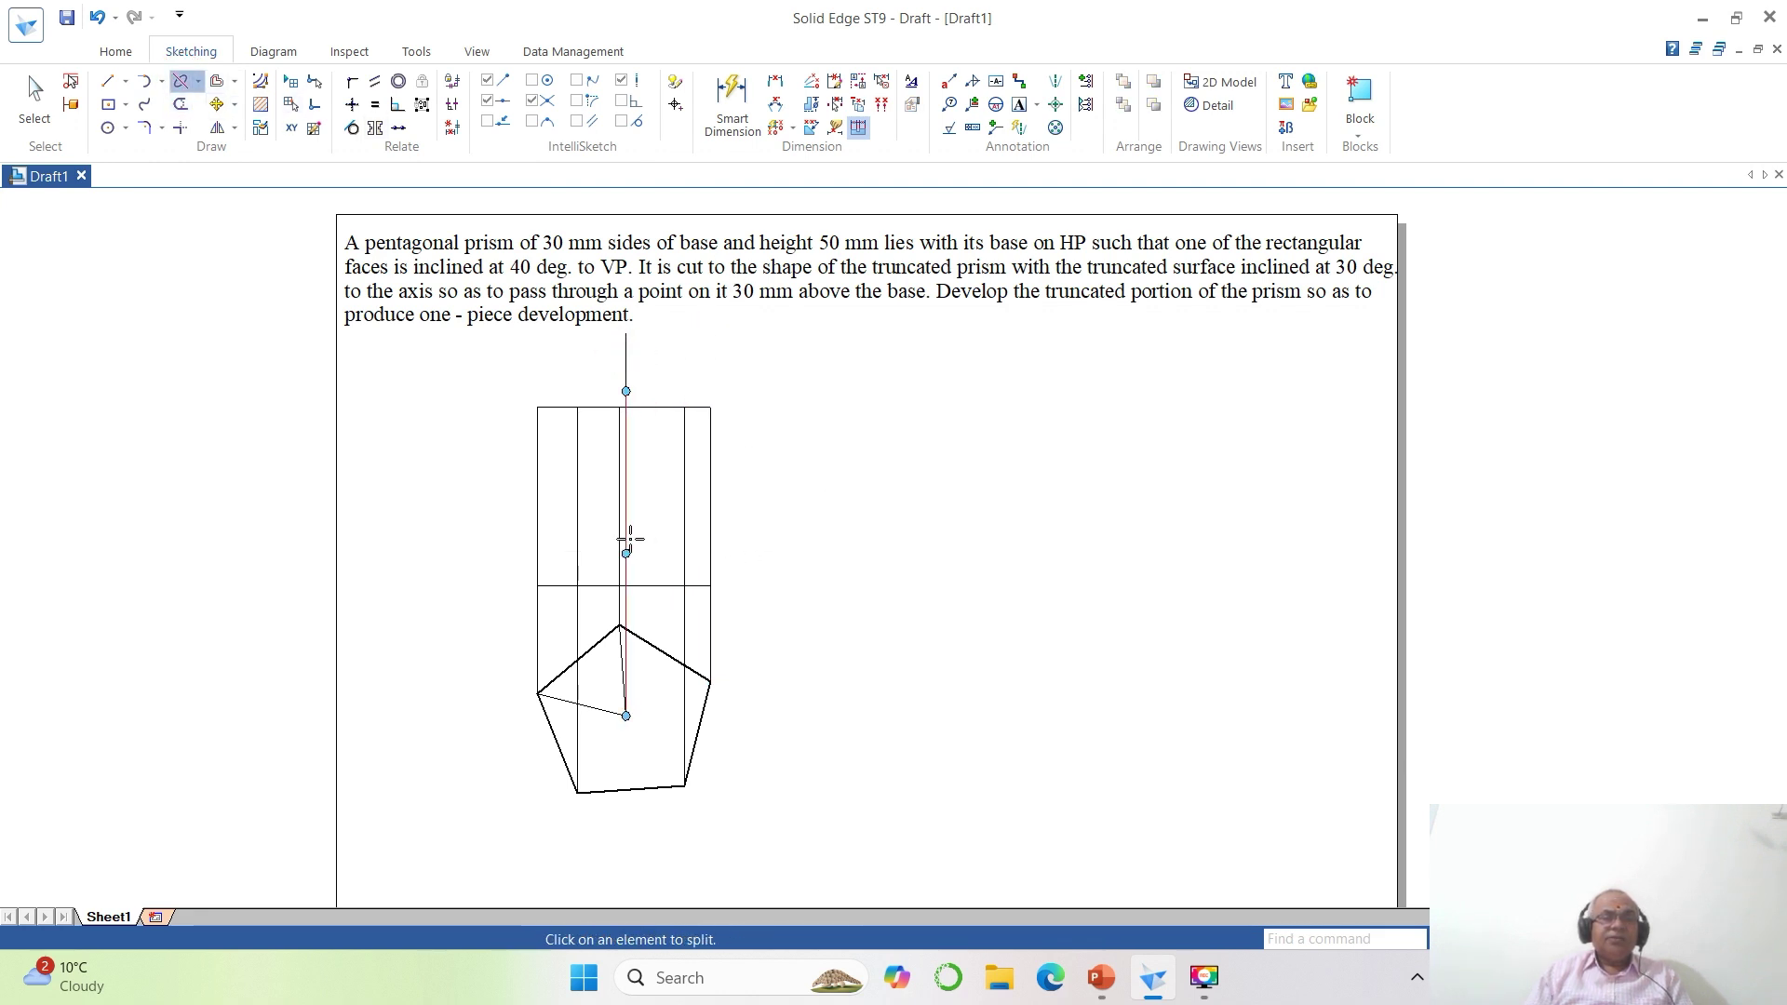
pyautogui.click(656, 586)
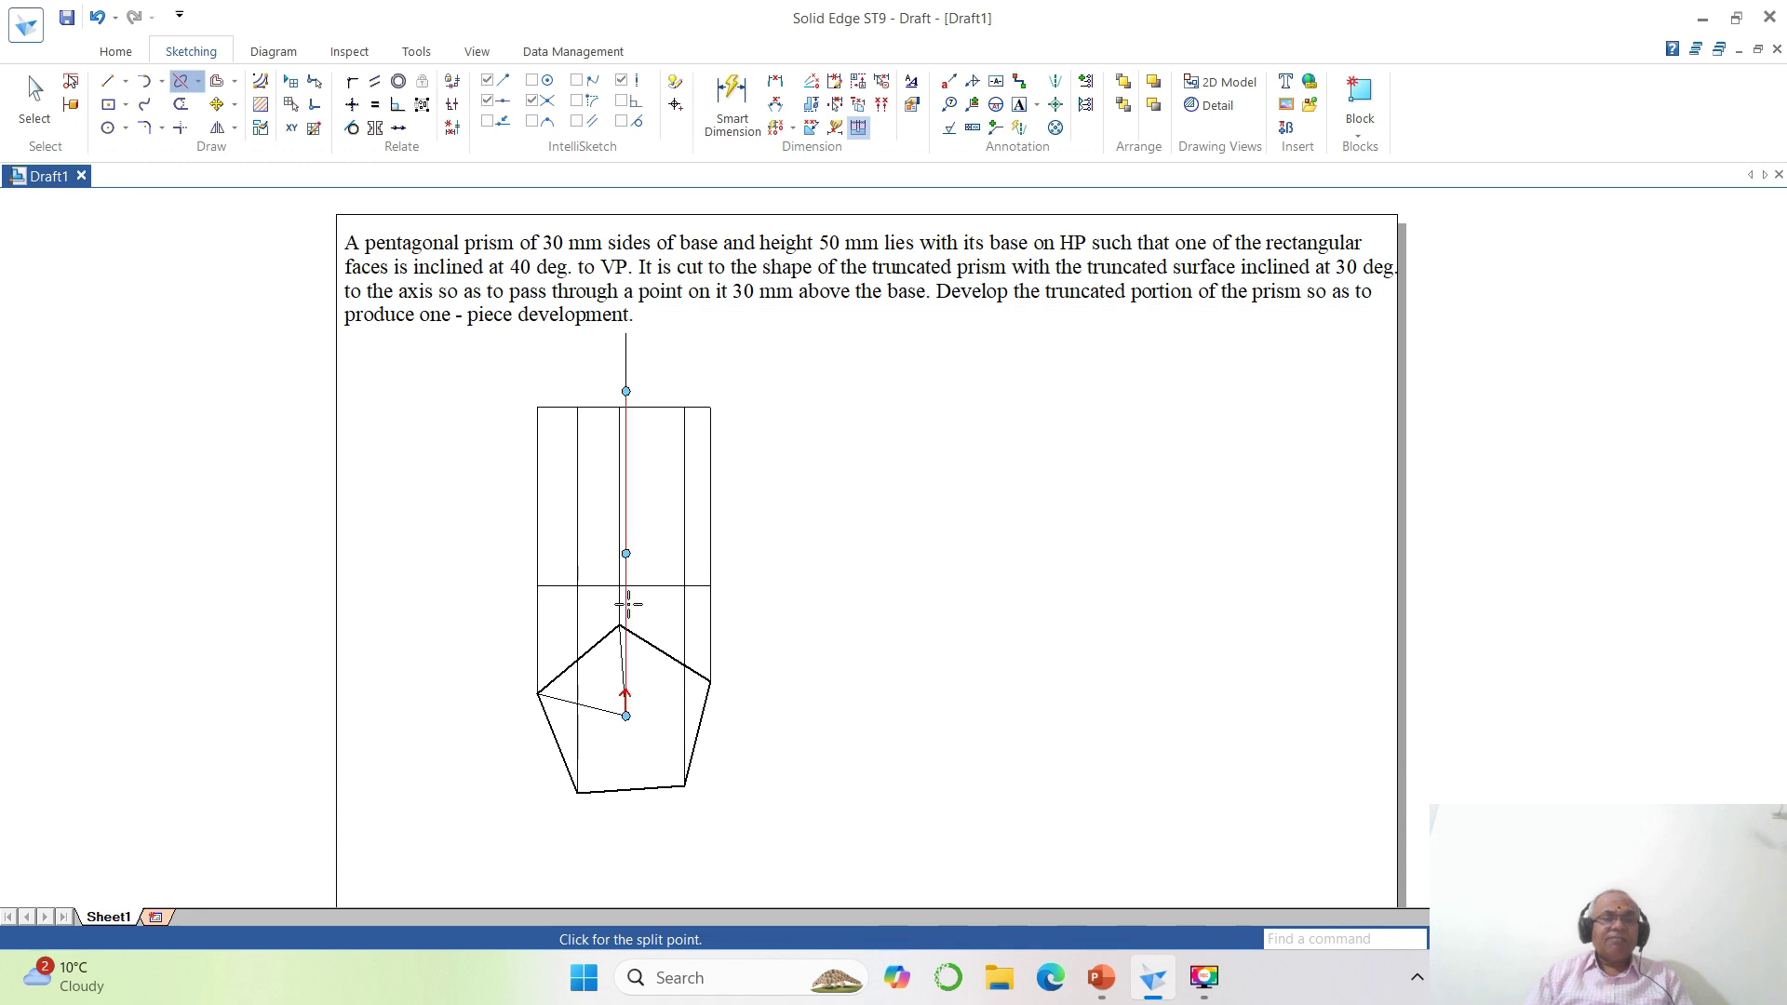
pyautogui.click(34, 93)
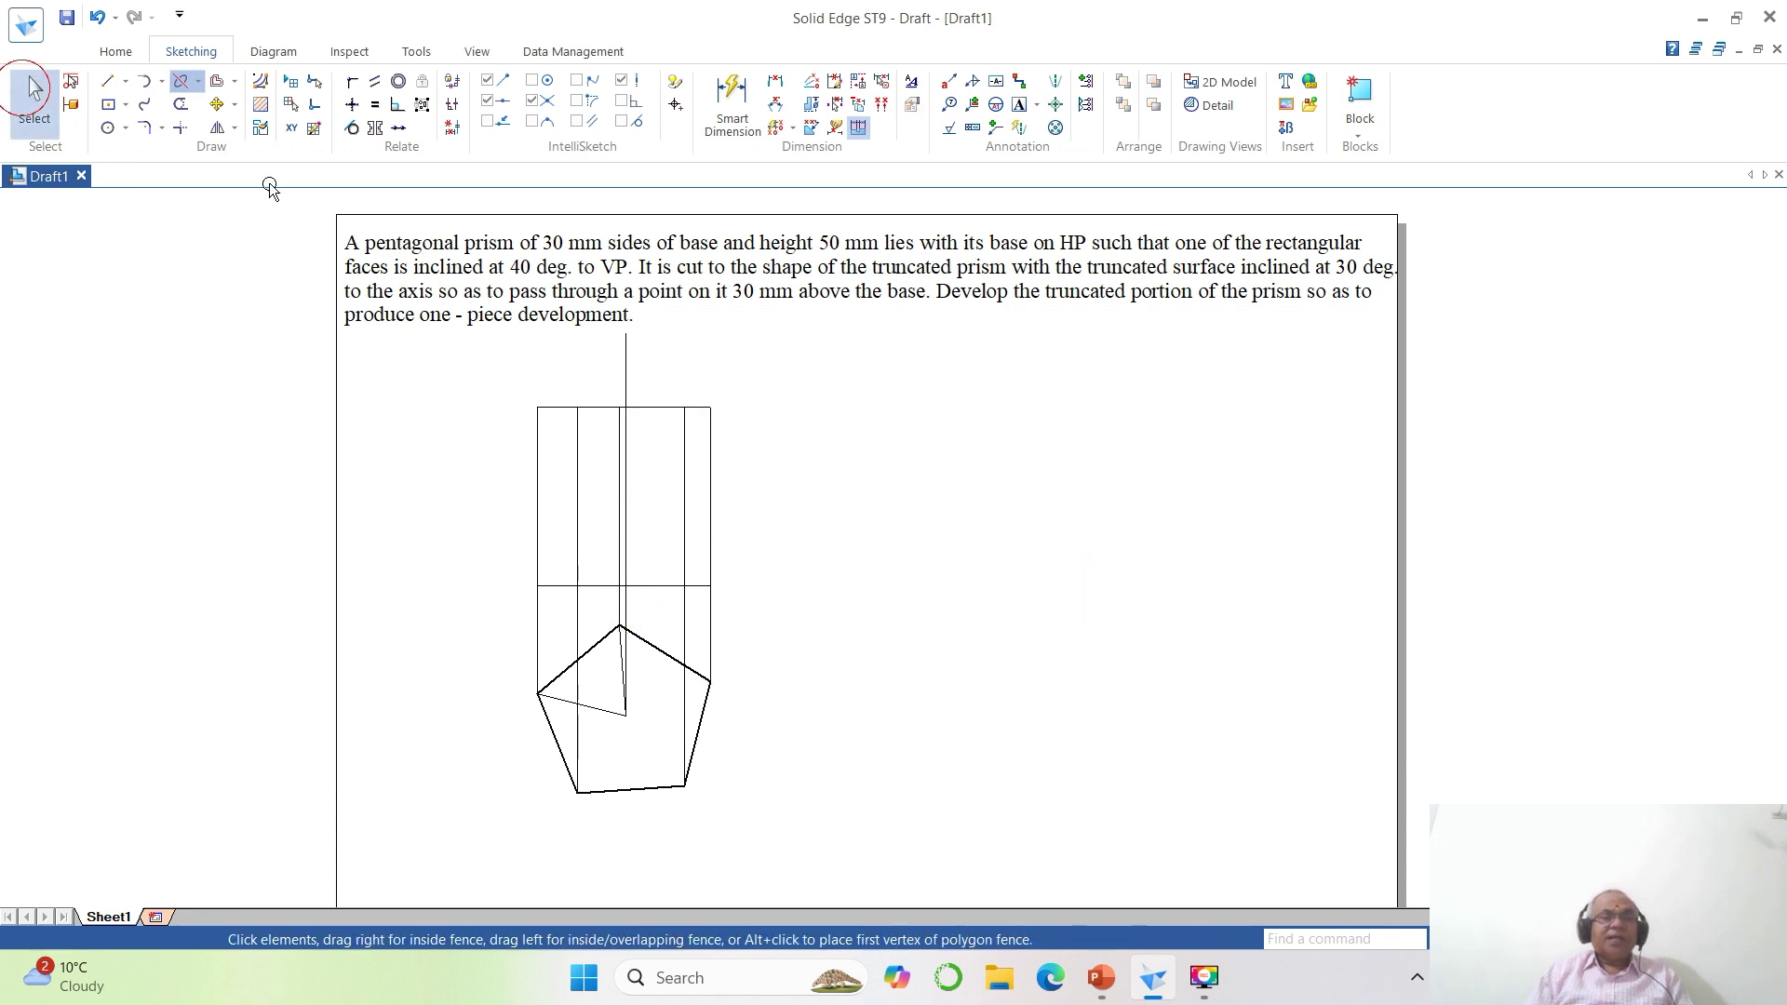
pyautogui.click(627, 356)
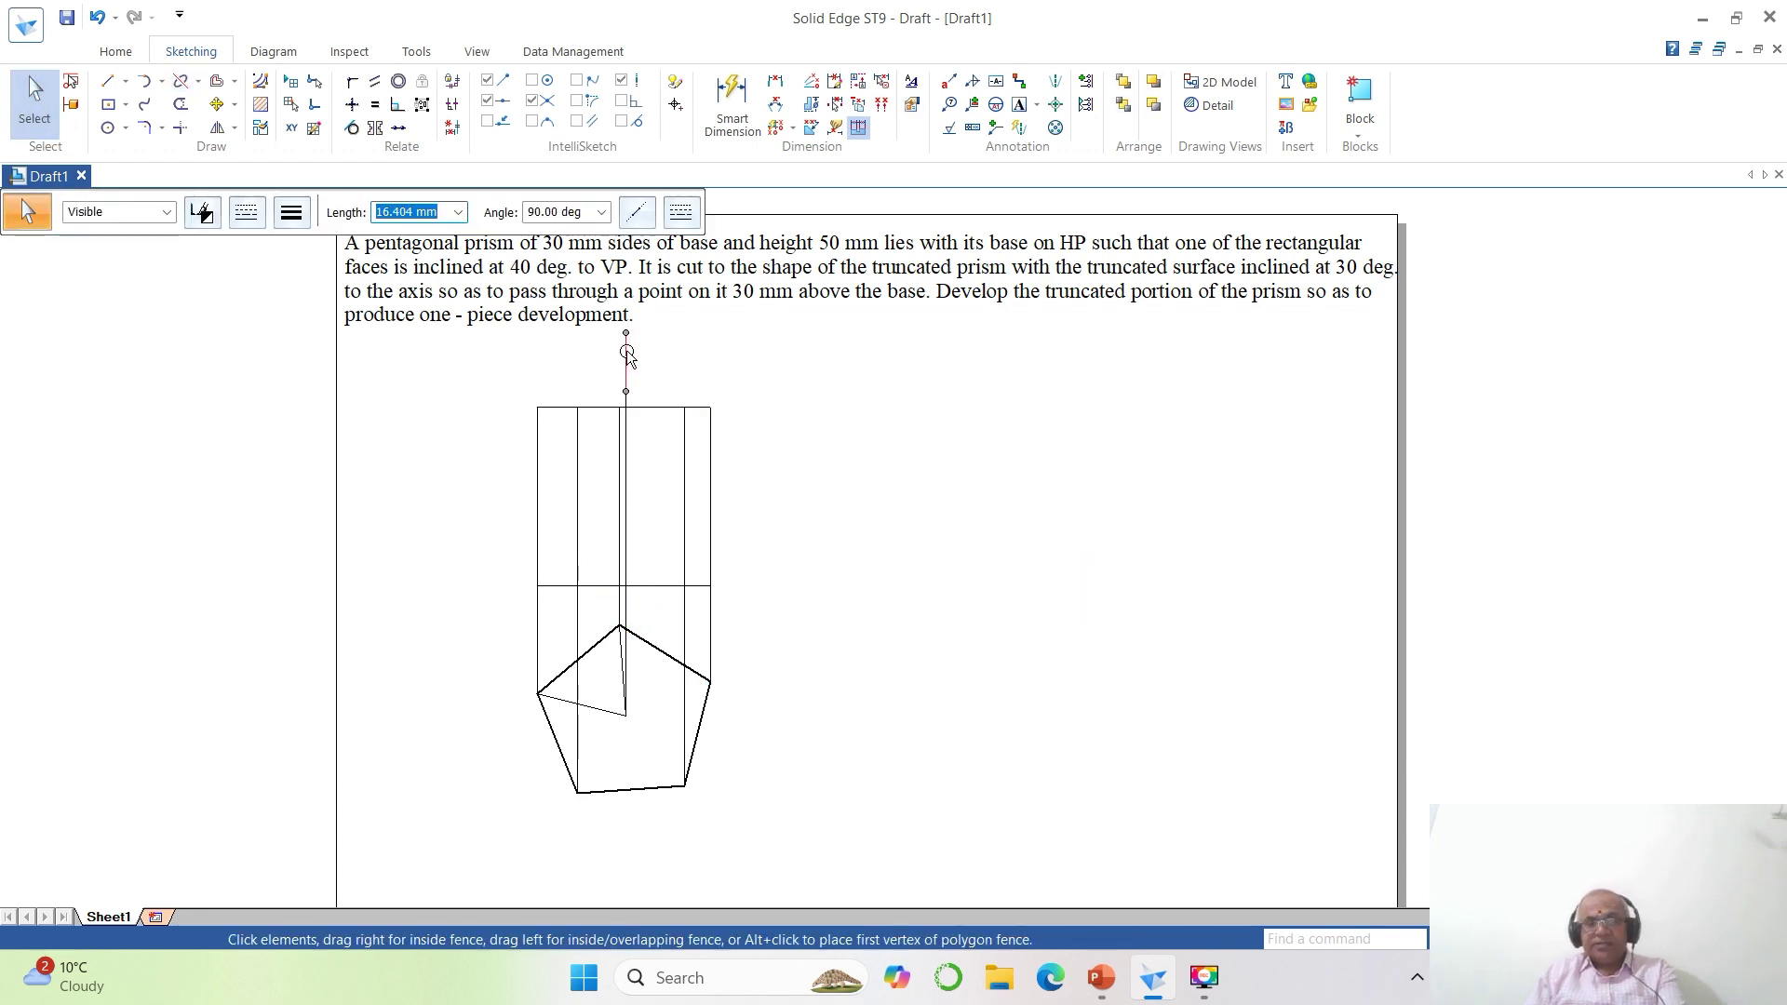
pyautogui.press('Delete')
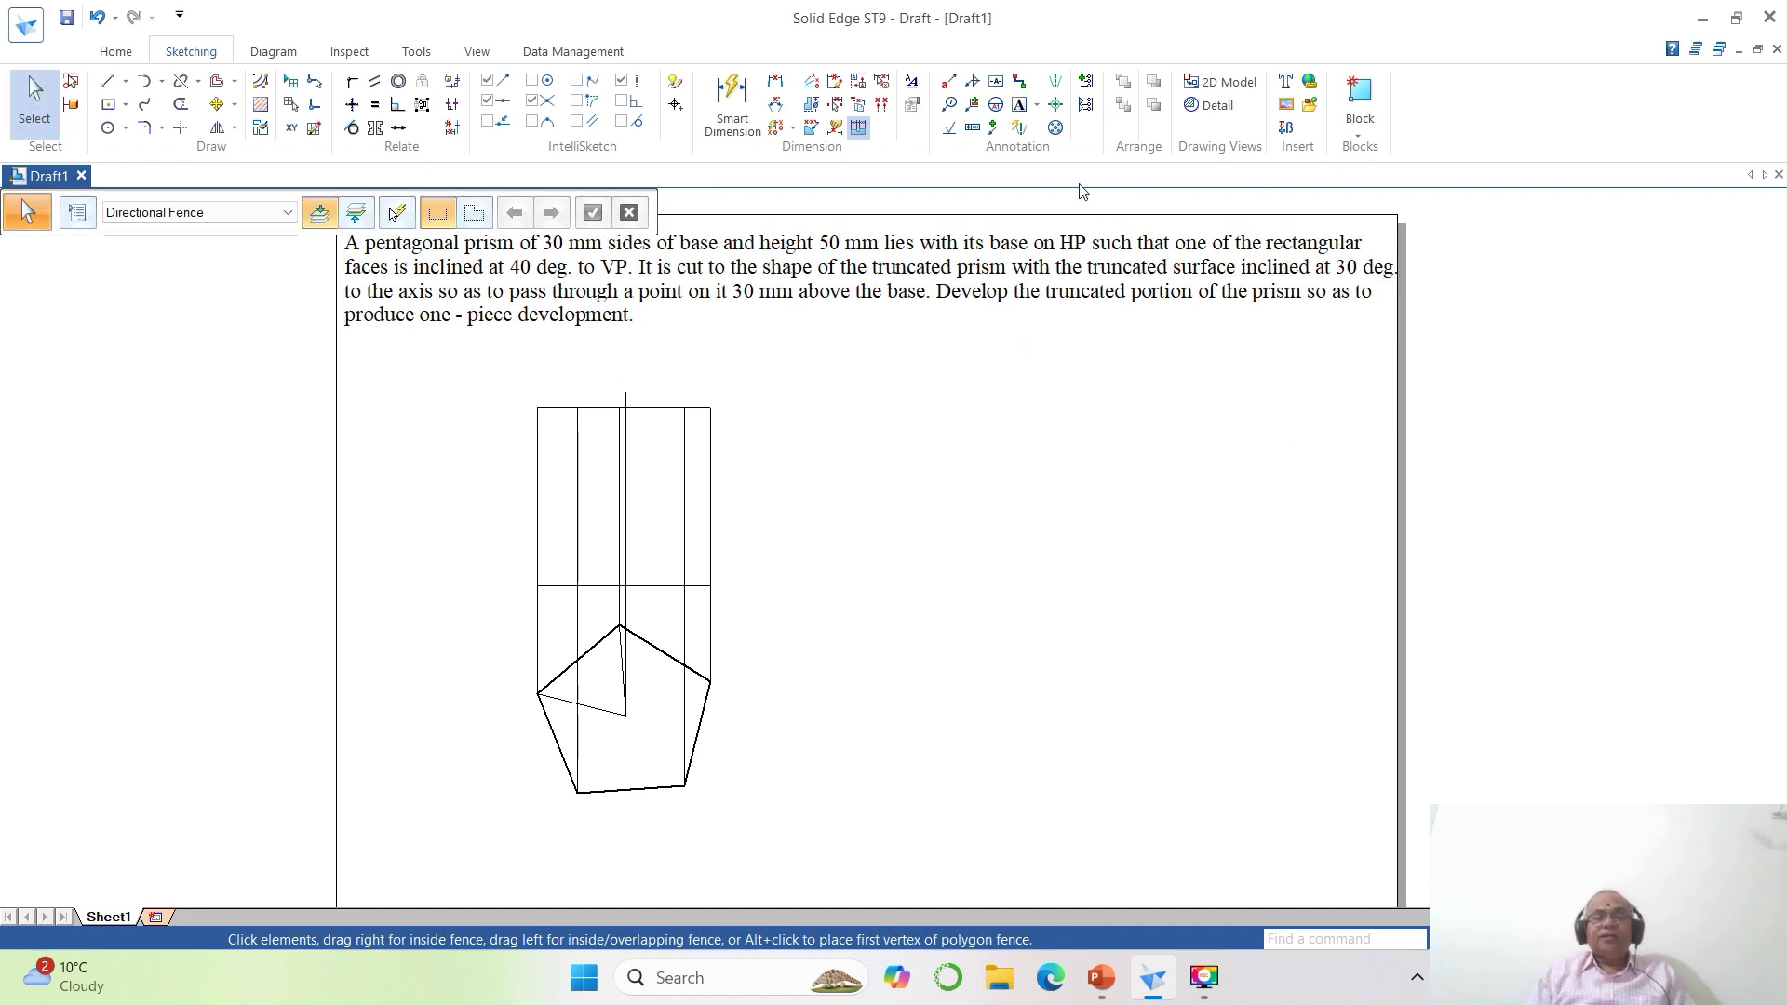
# Label the pentagon's vertices a to e counterclockwise from the leftmost one, and its center o, using text size 3.
pyautogui.click(1492, 939)
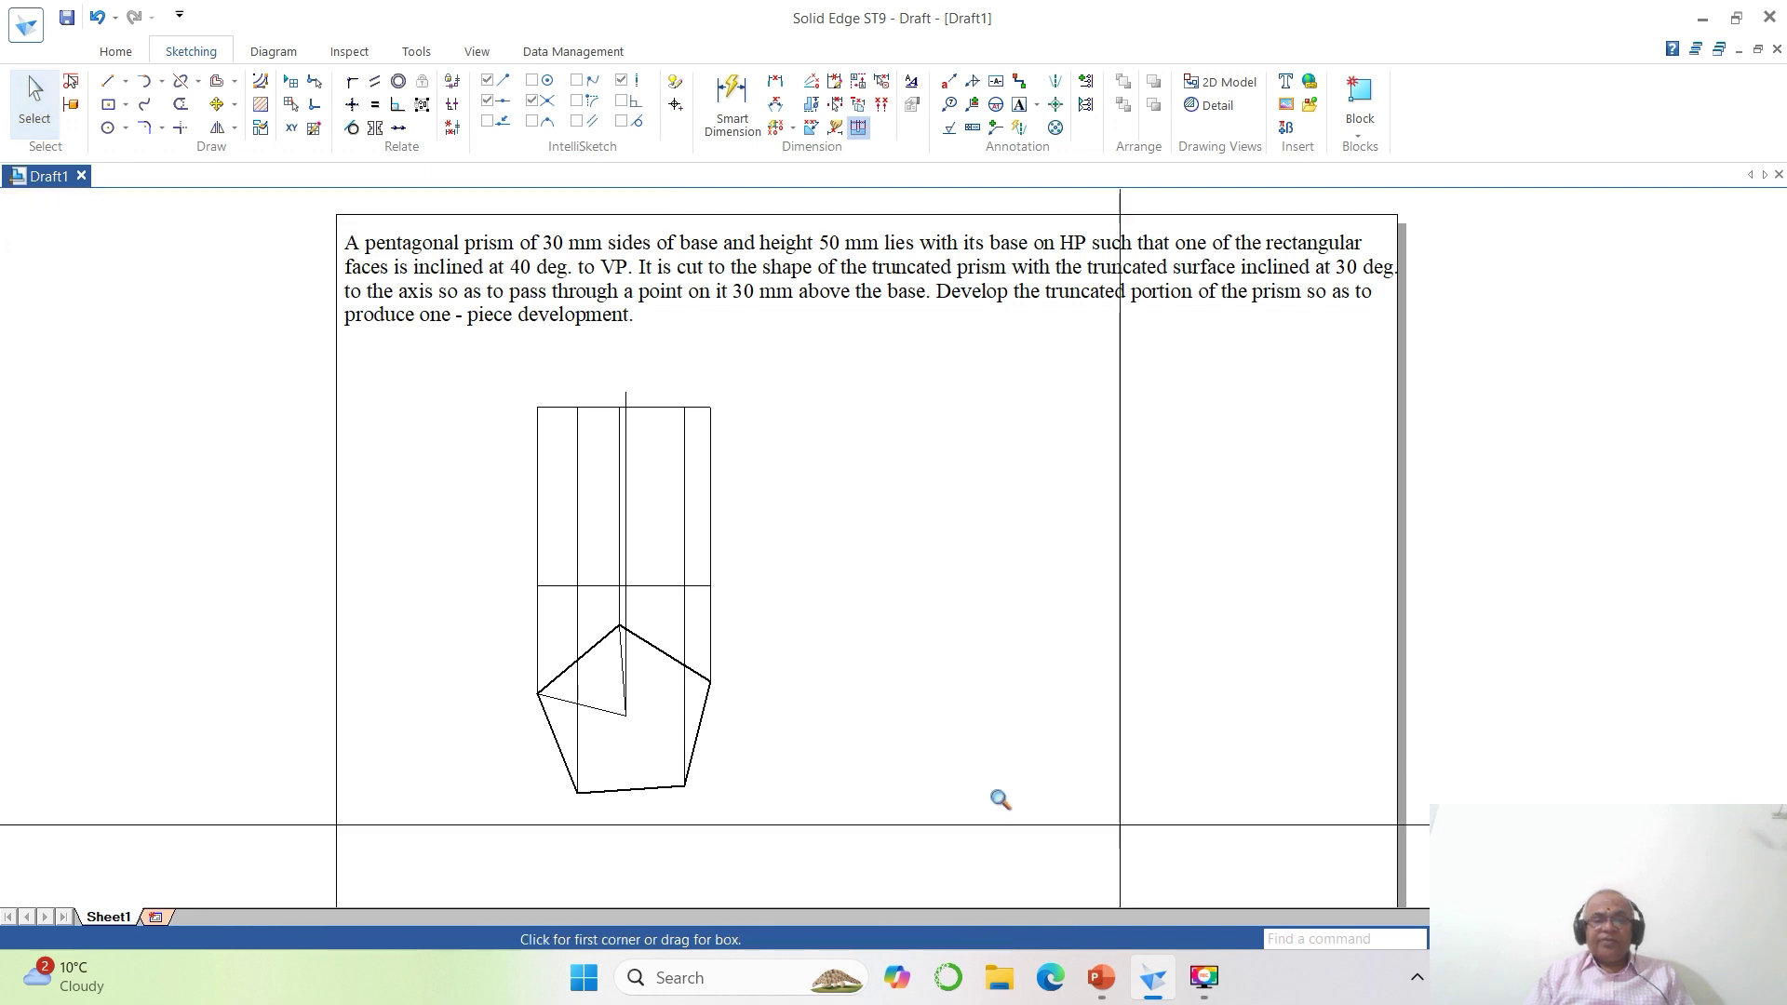
pyautogui.click(450, 550)
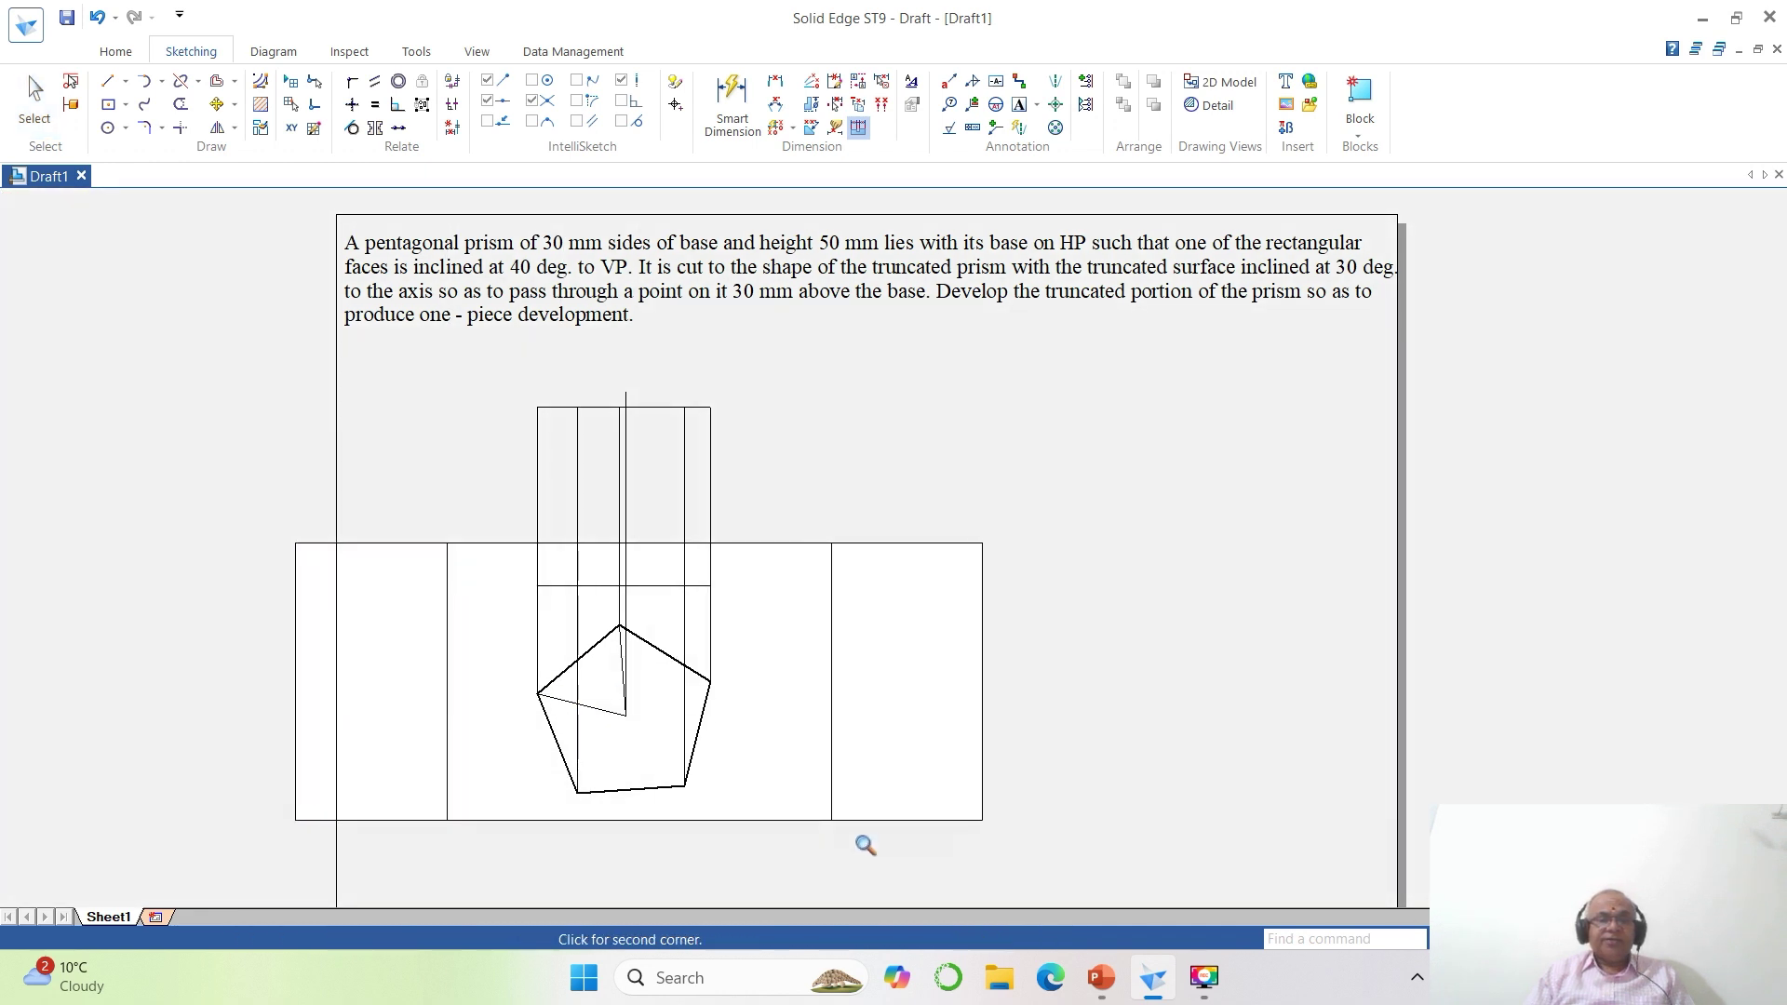
pyautogui.click(913, 869)
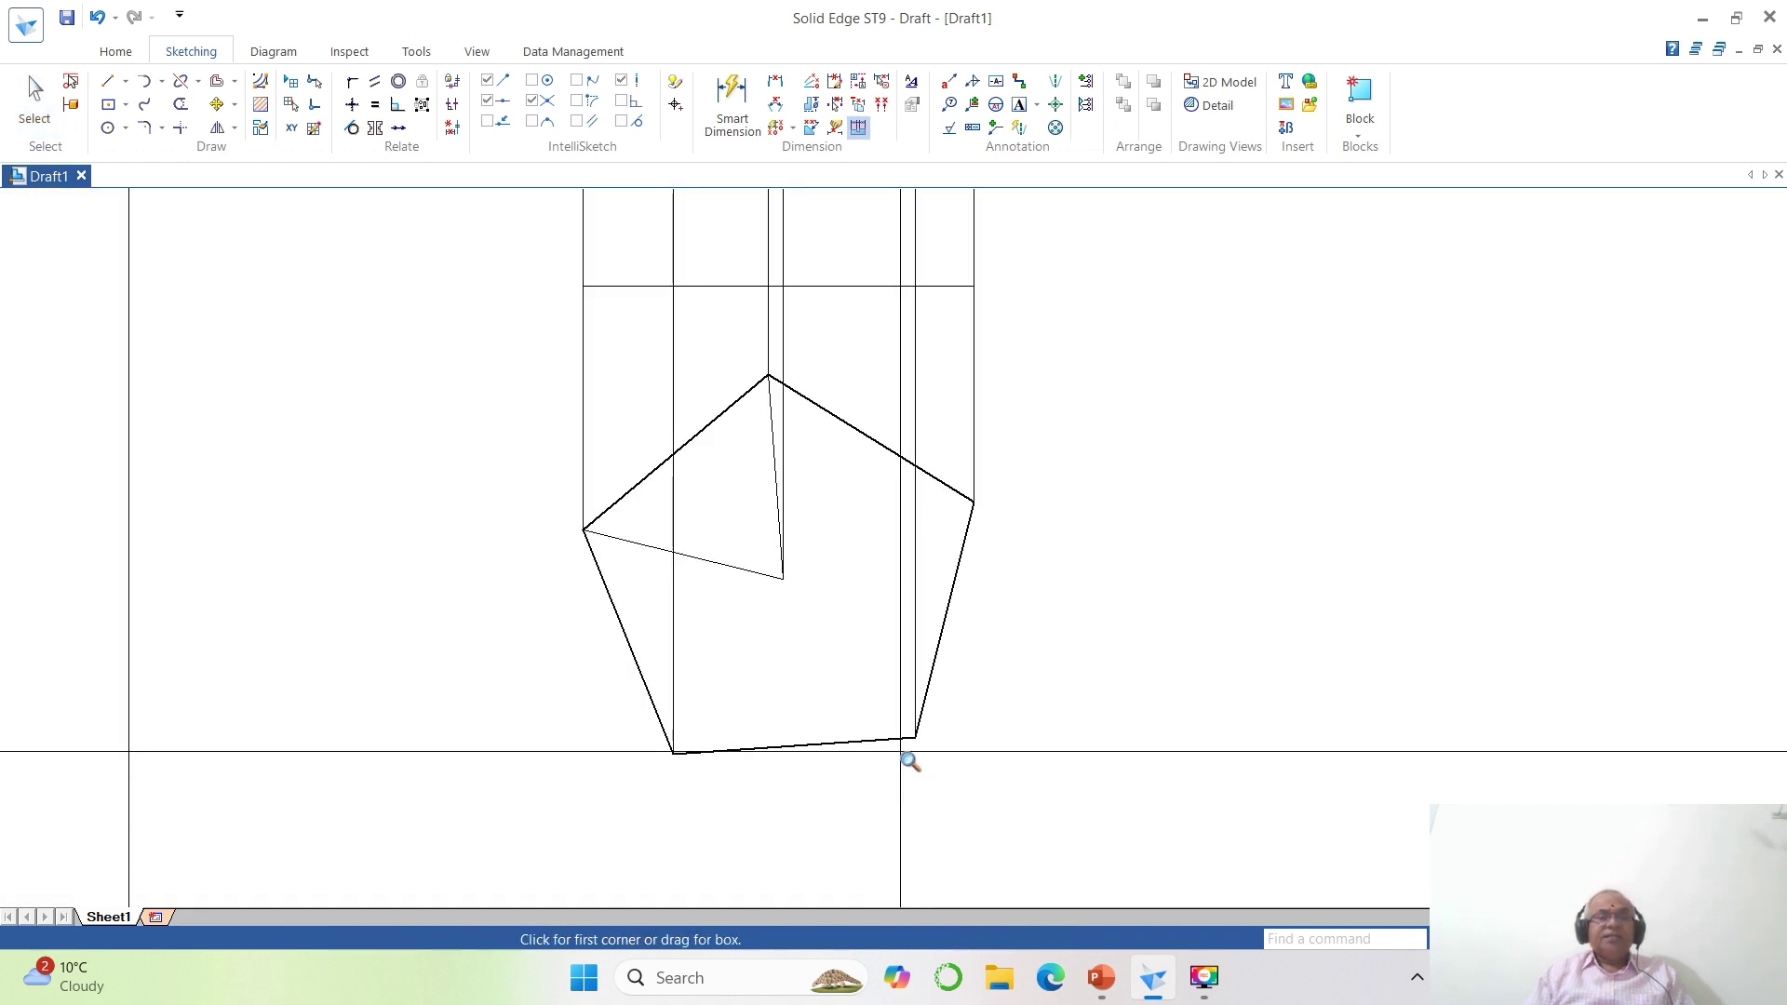
pyautogui.click(1019, 104)
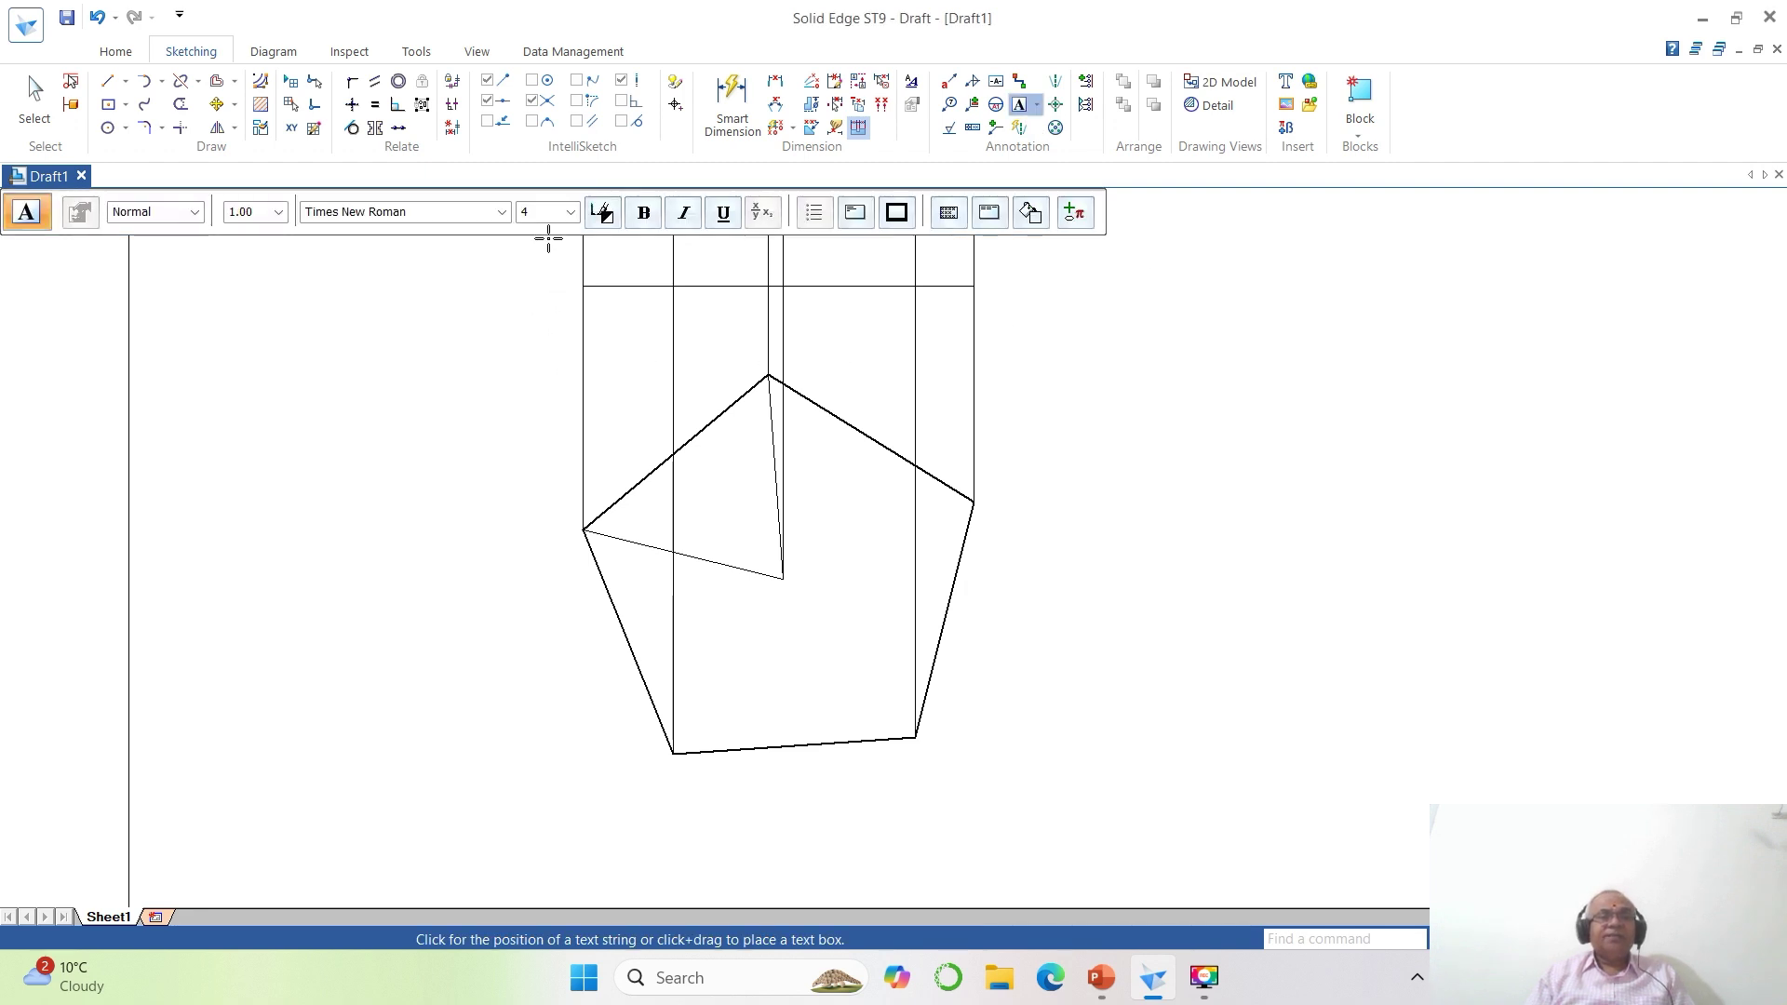
pyautogui.click(546, 216)
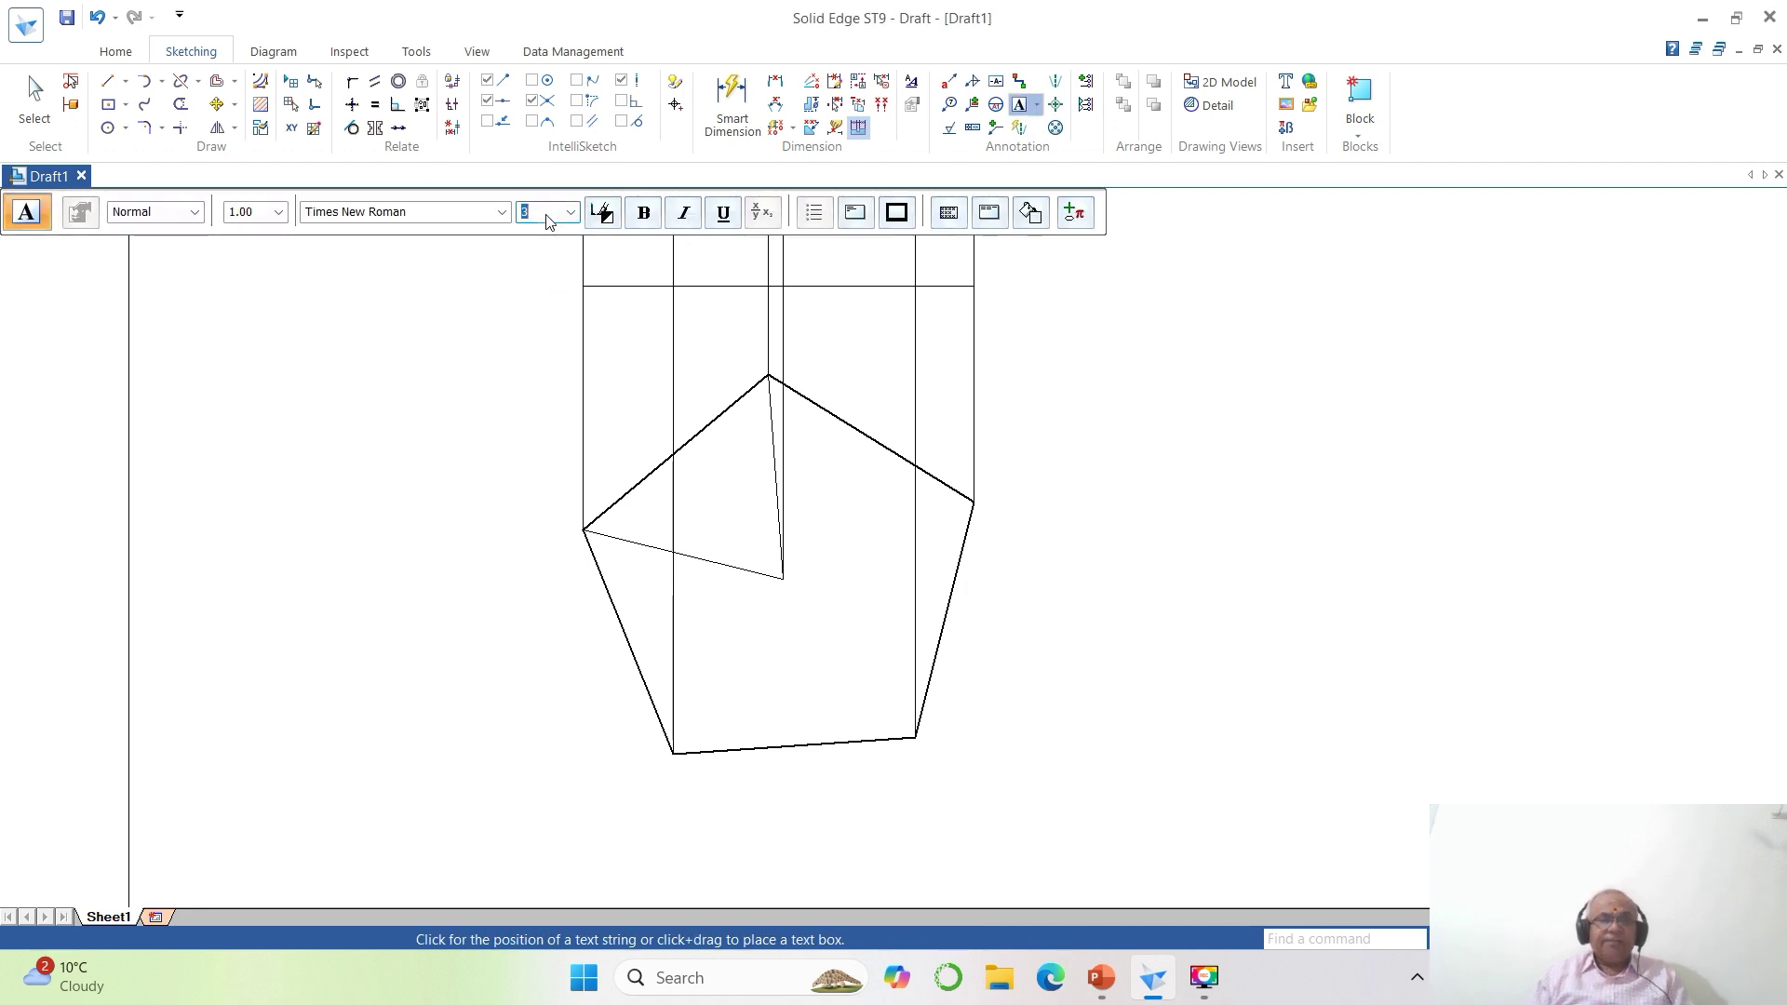
pyautogui.click(556, 538)
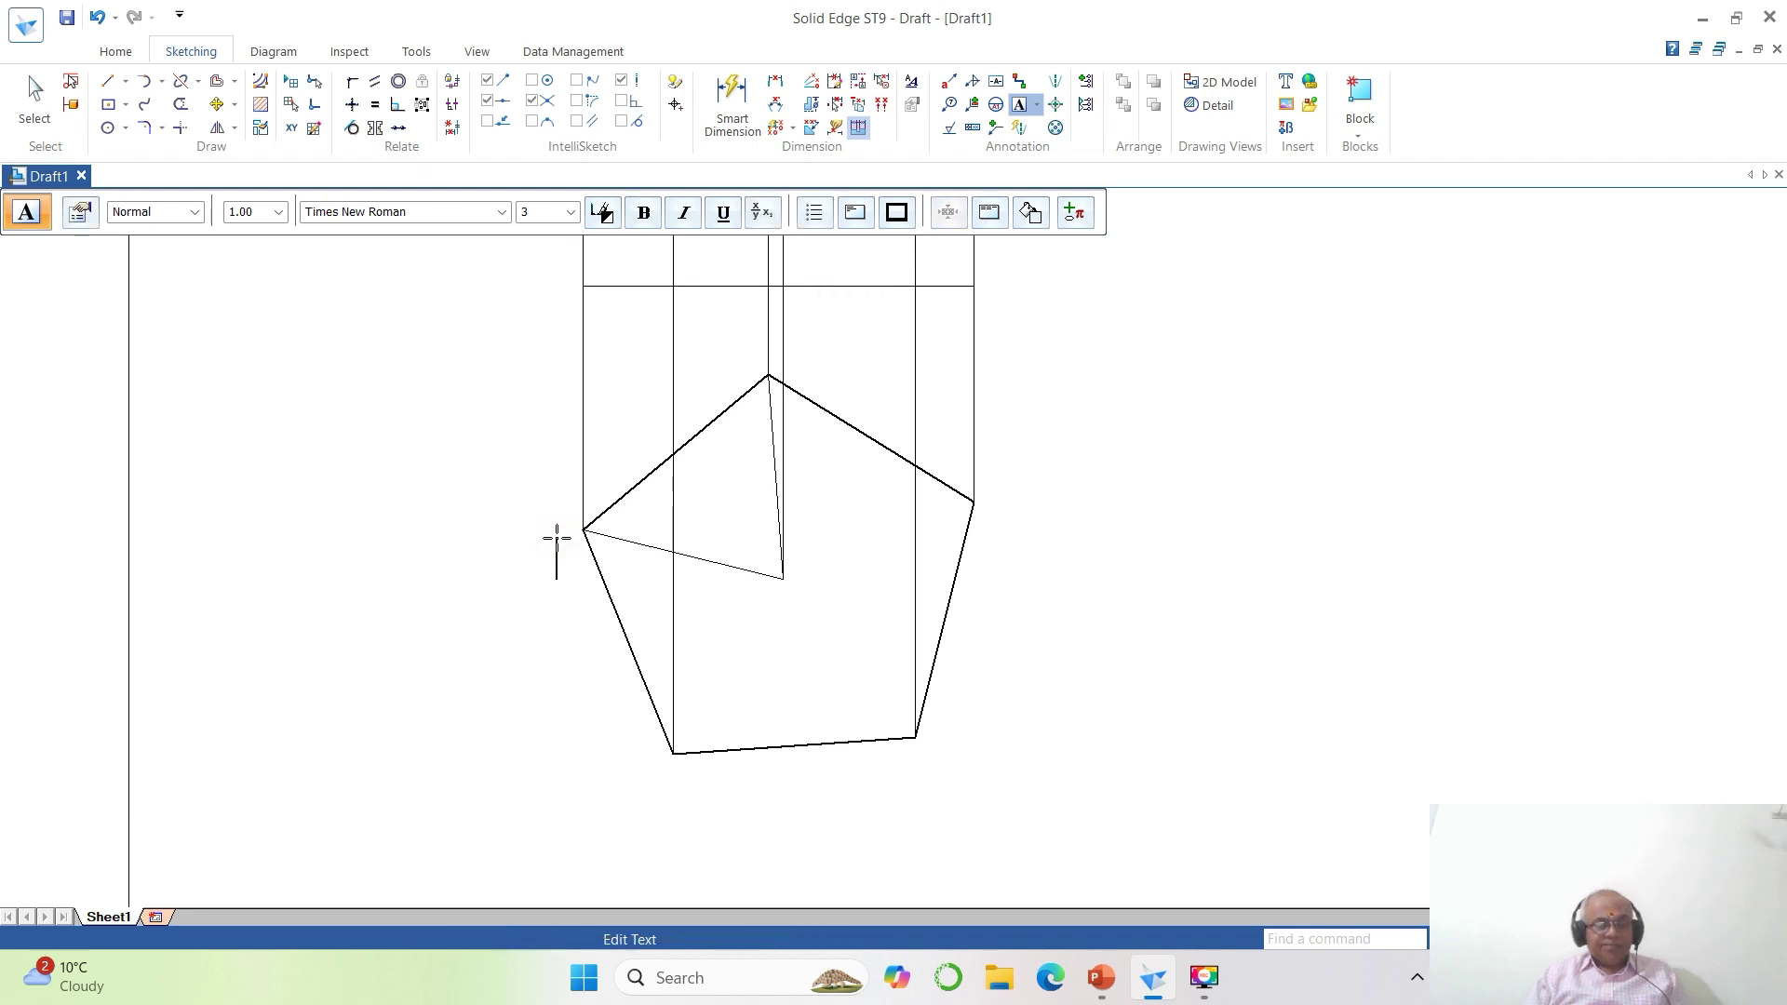
pyautogui.click(665, 792)
pyautogui.click(930, 782)
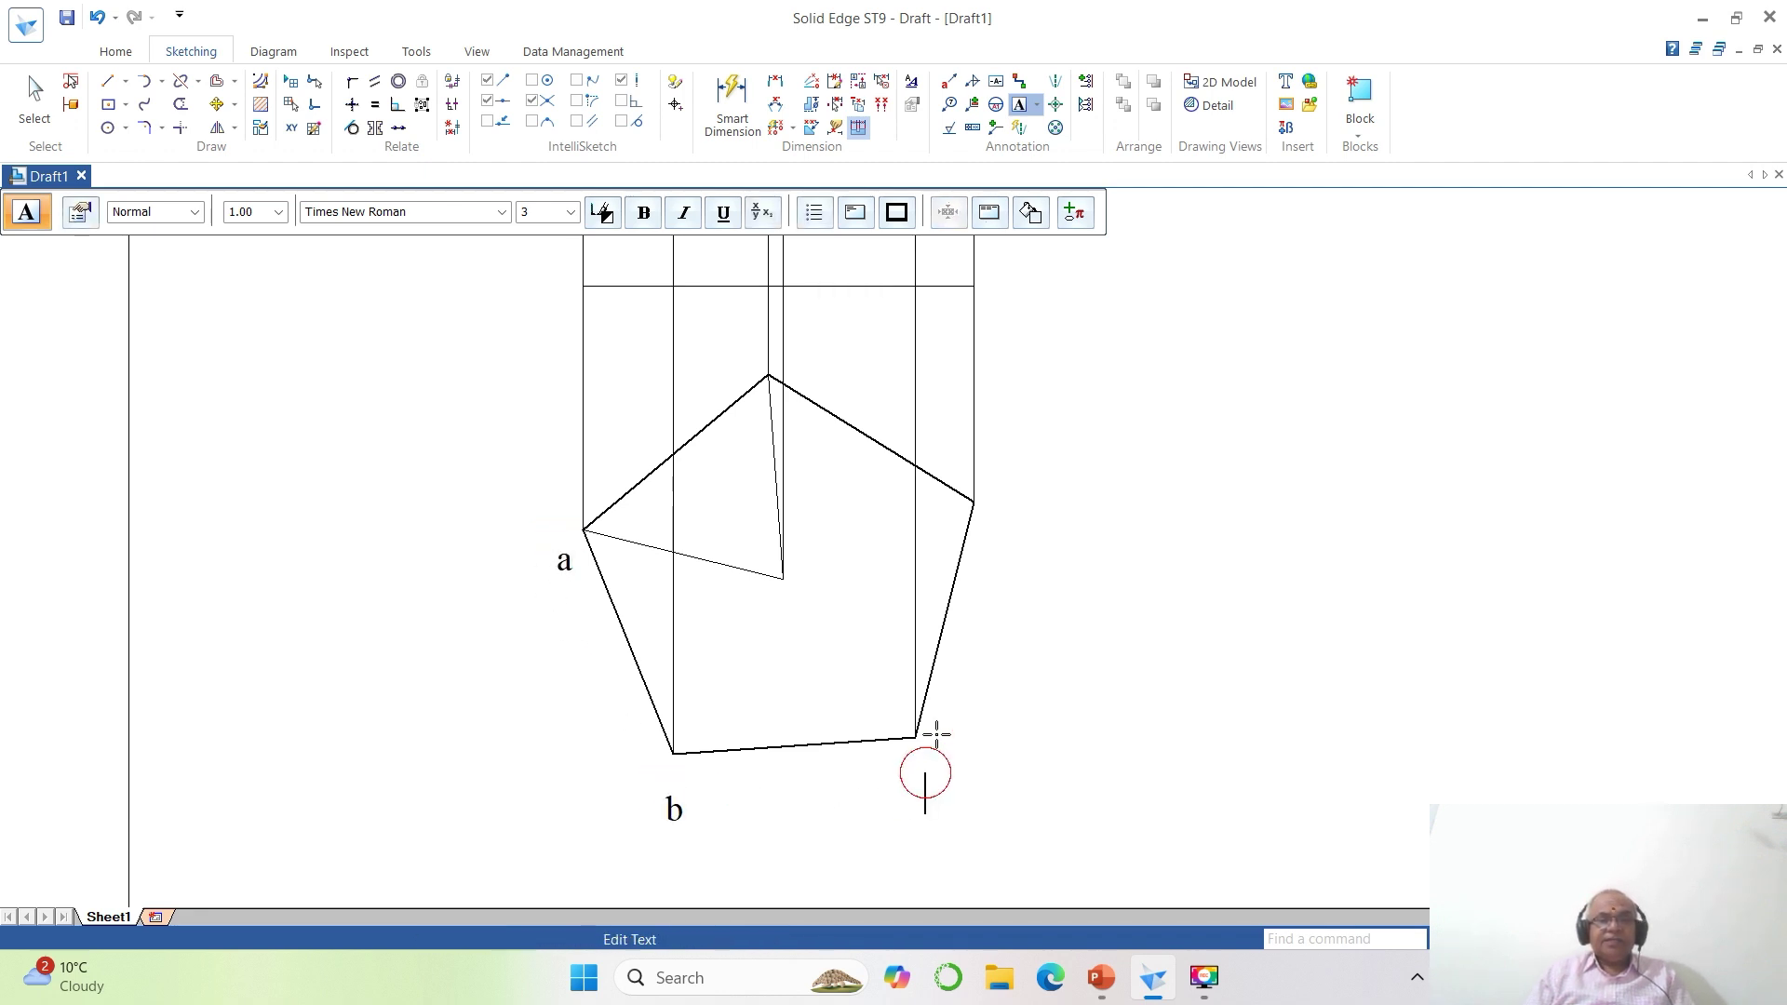
pyautogui.write('c')
pyautogui.click(996, 501)
pyautogui.write('d')
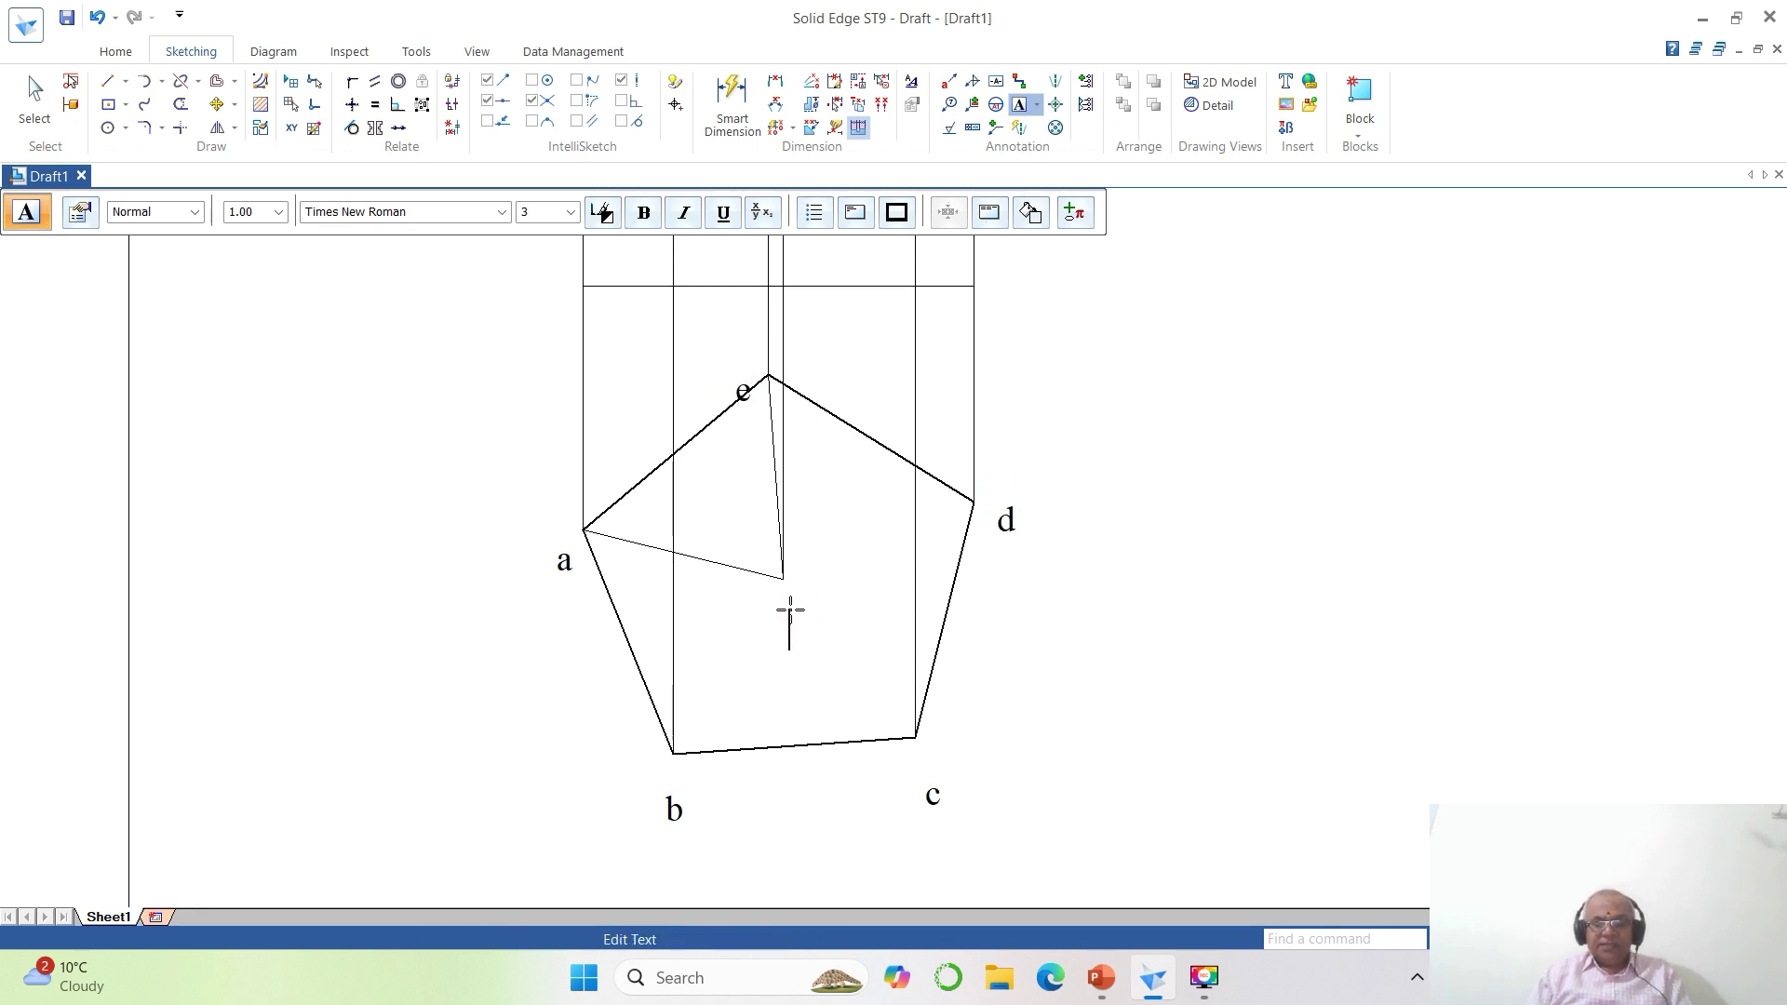
# Add the bracketed base labels (p), (q), (r), (s) and (t) near a to e, and (o1) near the center label o.
pyautogui.click(490, 592)
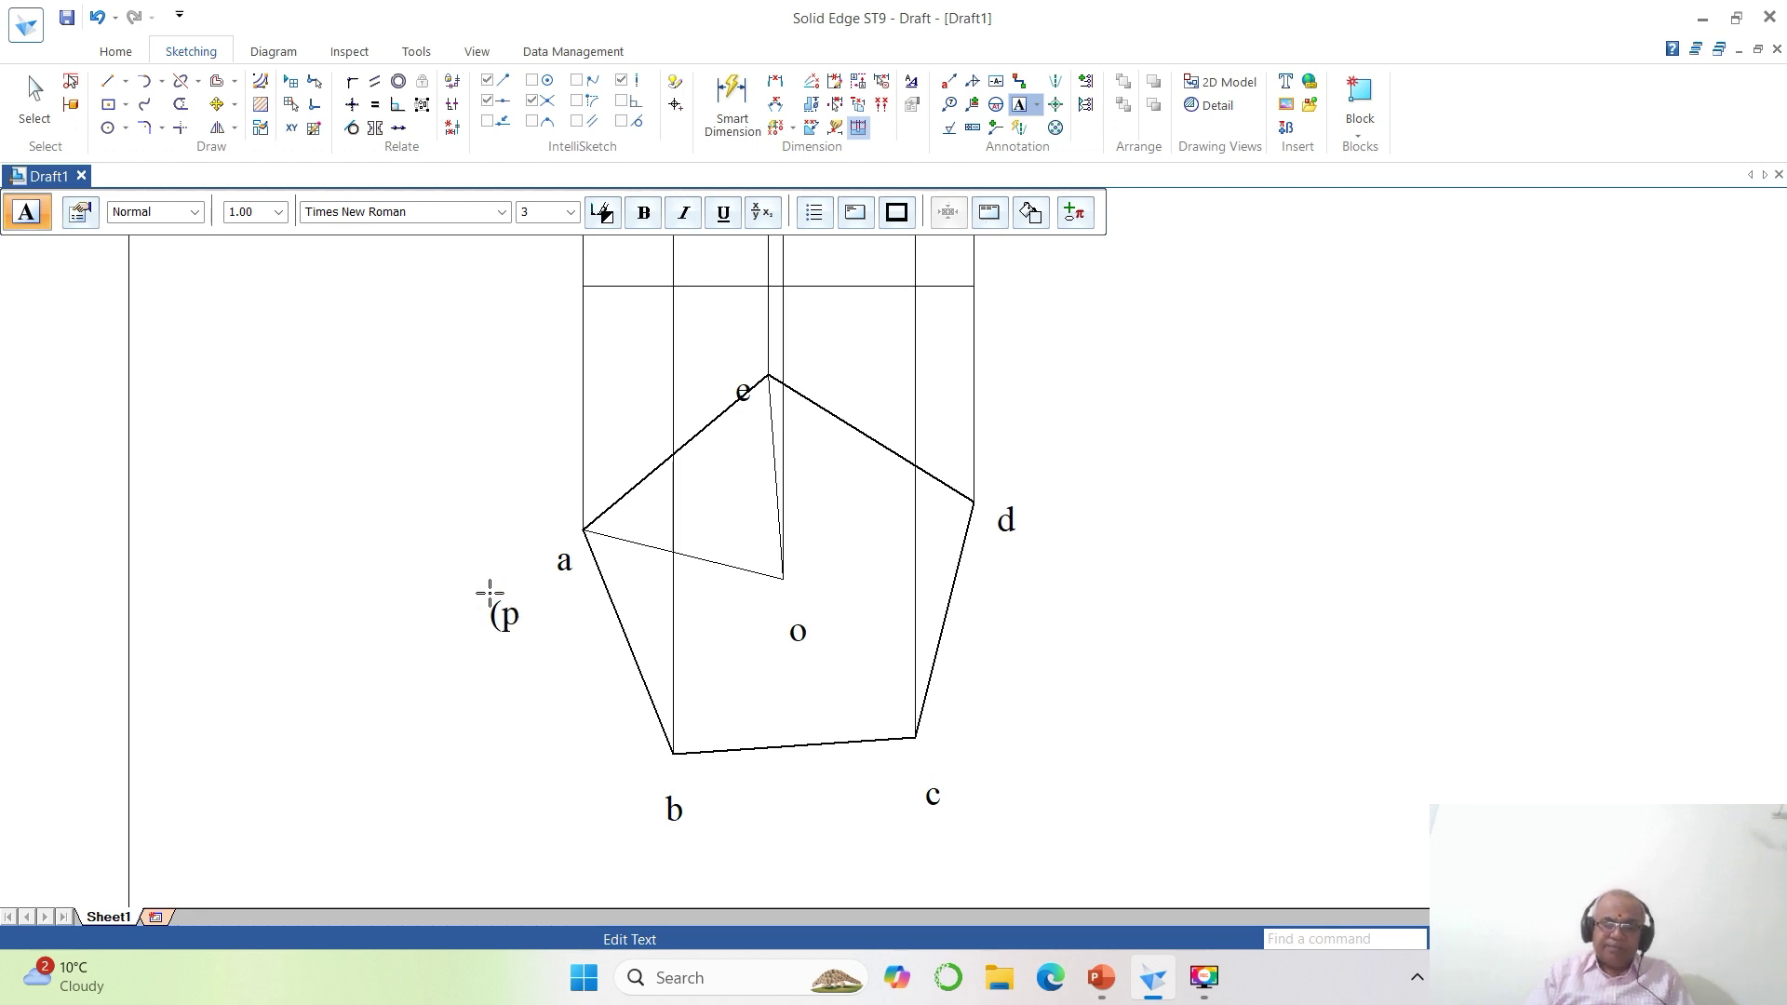
pyautogui.click(693, 812)
pyautogui.click(951, 793)
pyautogui.write('(r)')
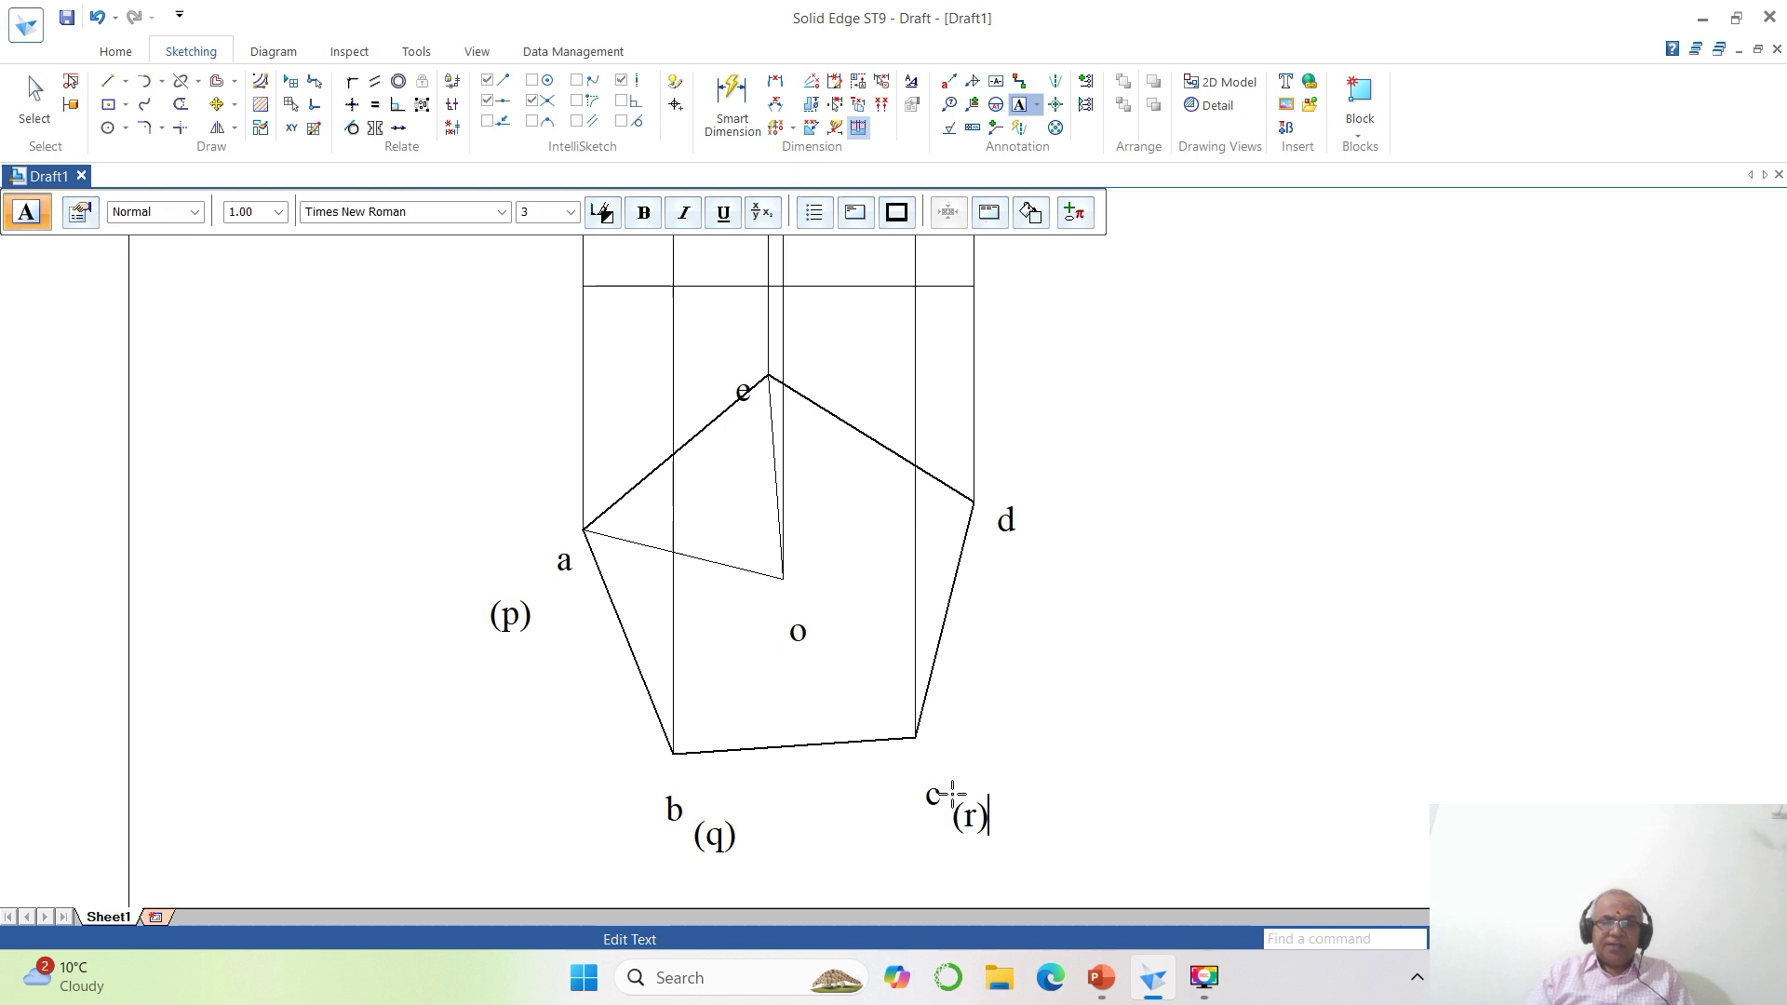
pyautogui.click(1030, 519)
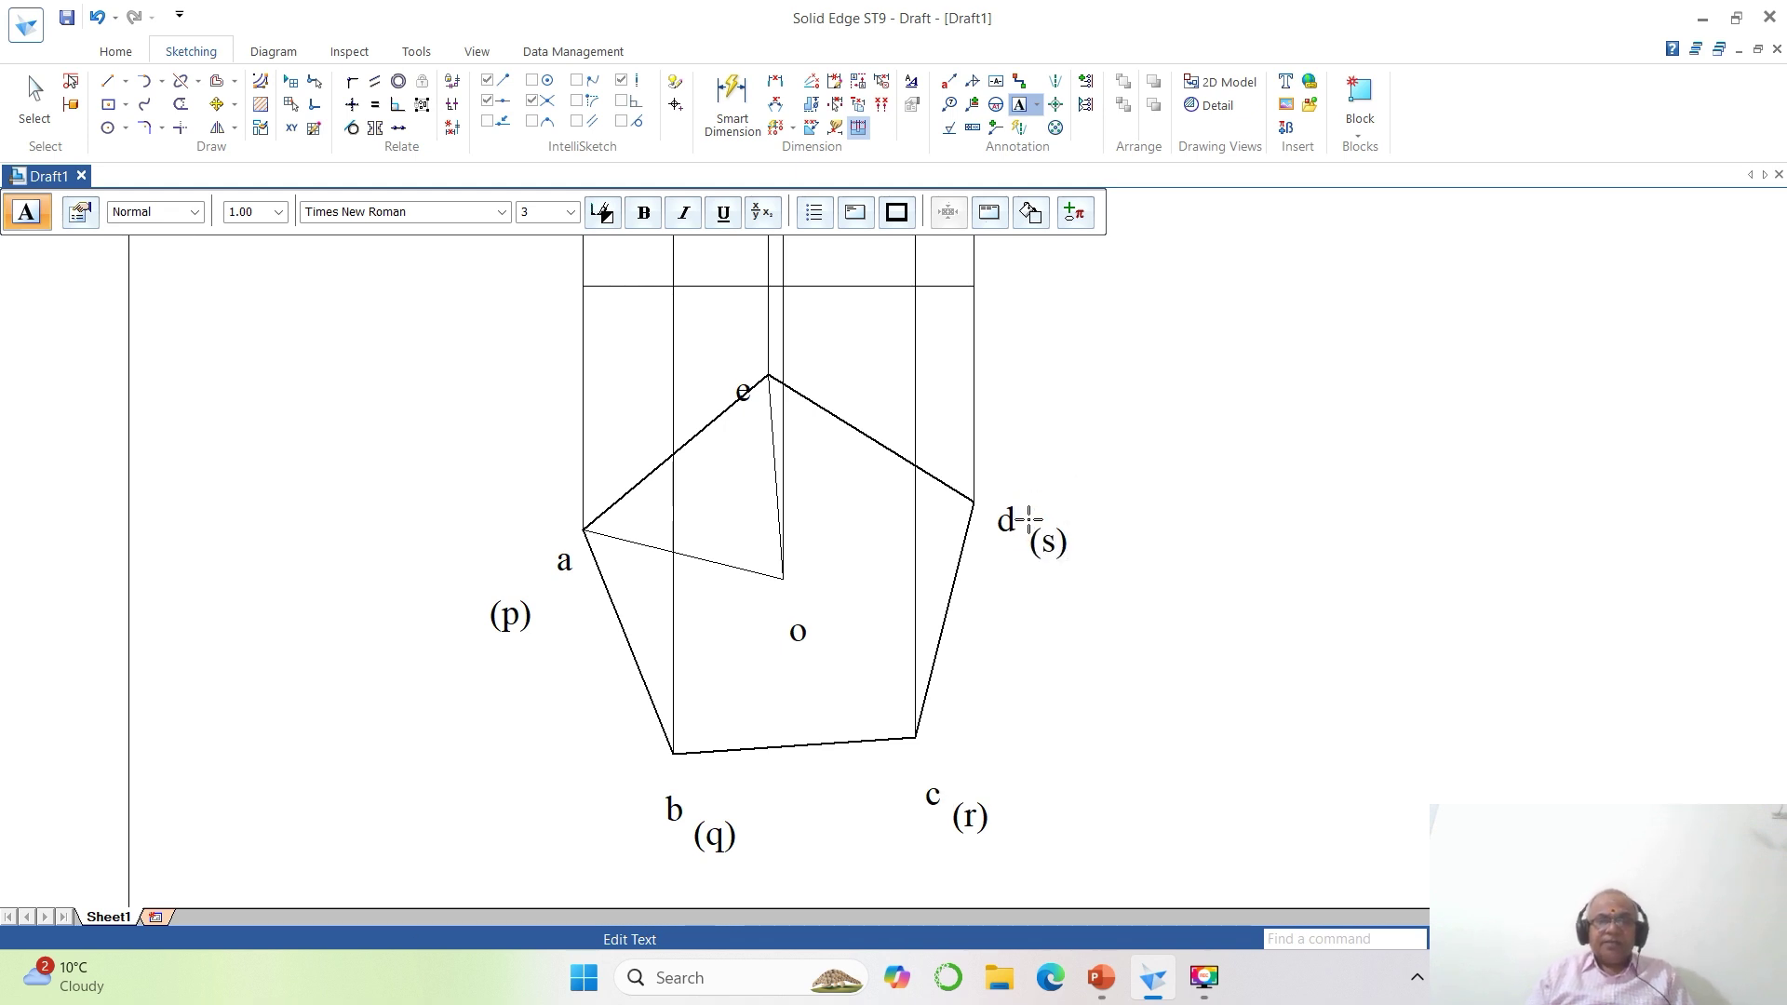
pyautogui.click(690, 389)
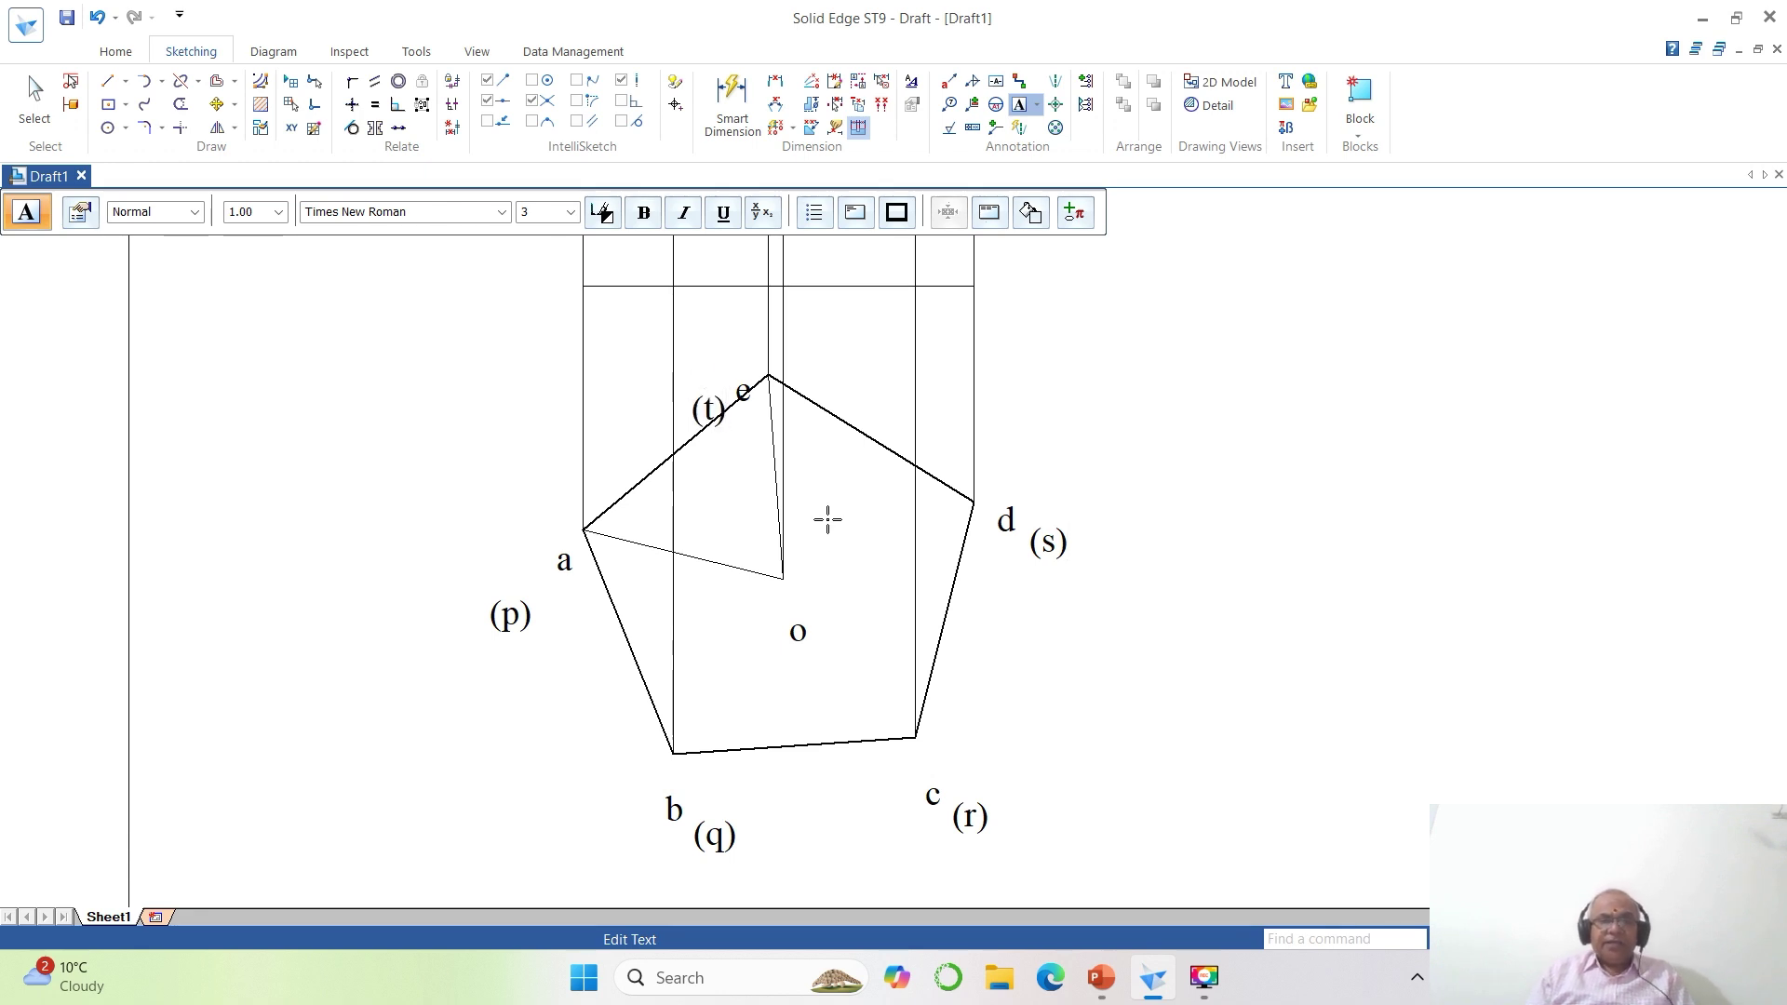
pyautogui.click(818, 634)
pyautogui.write('(')
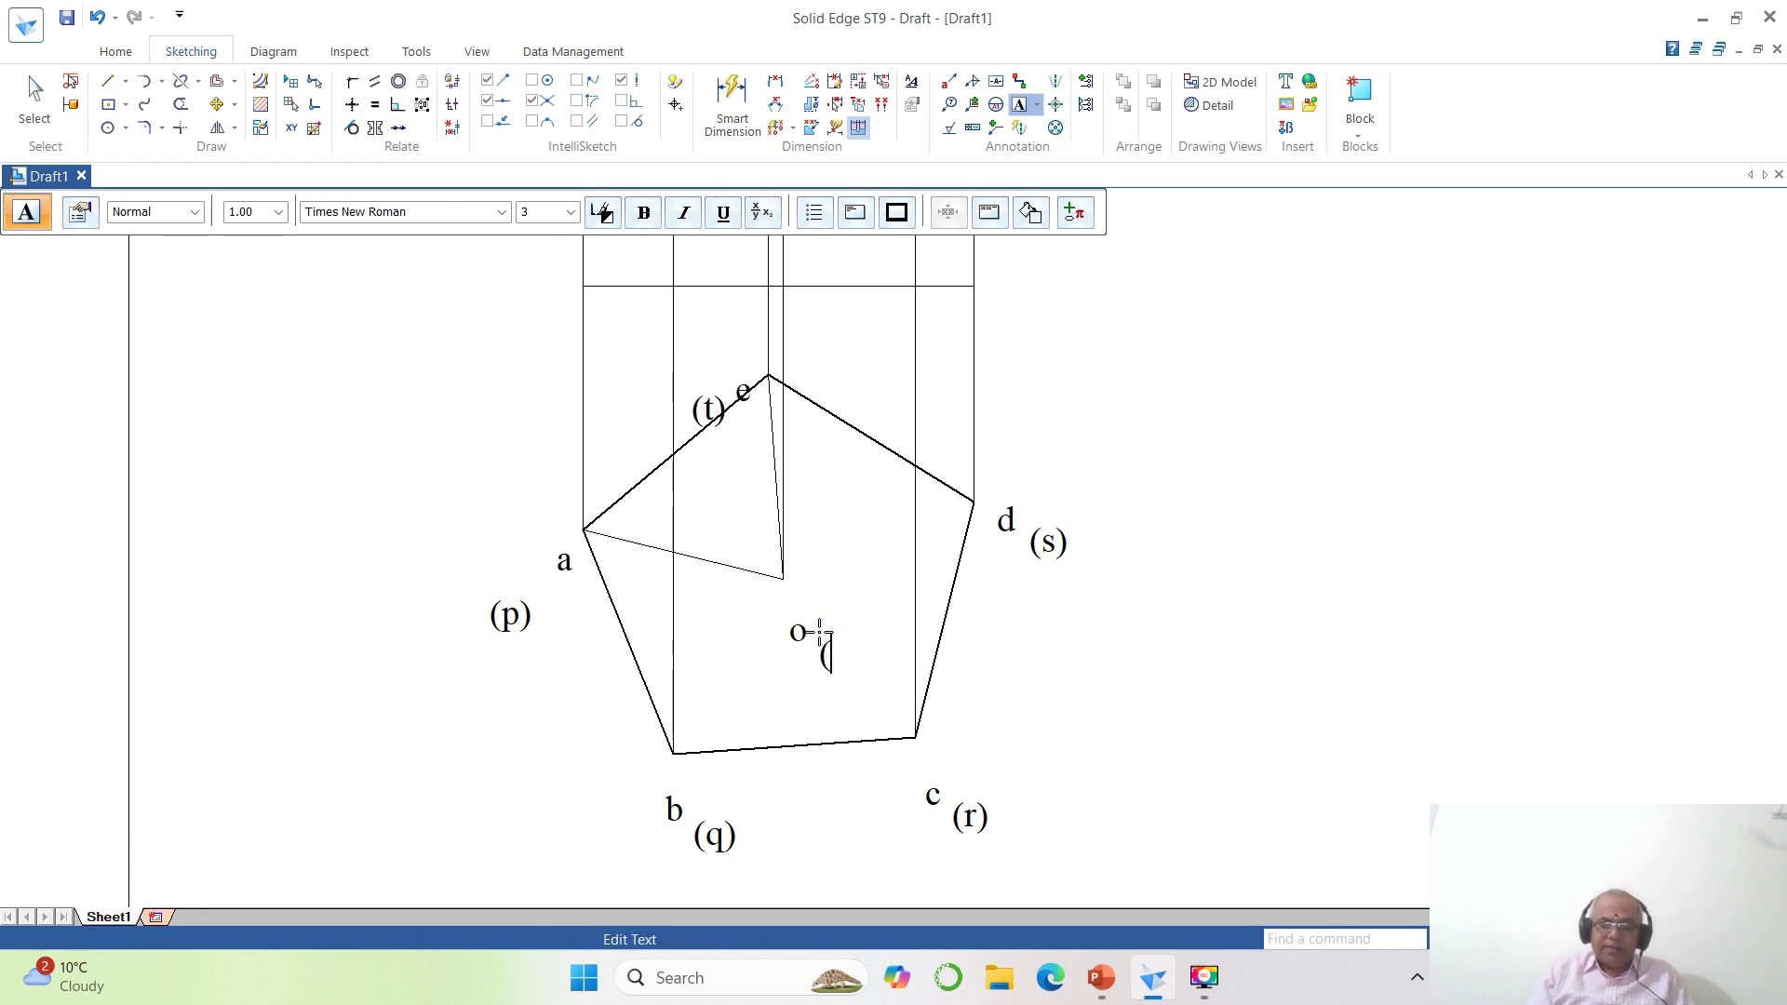
pyautogui.write('o1)')
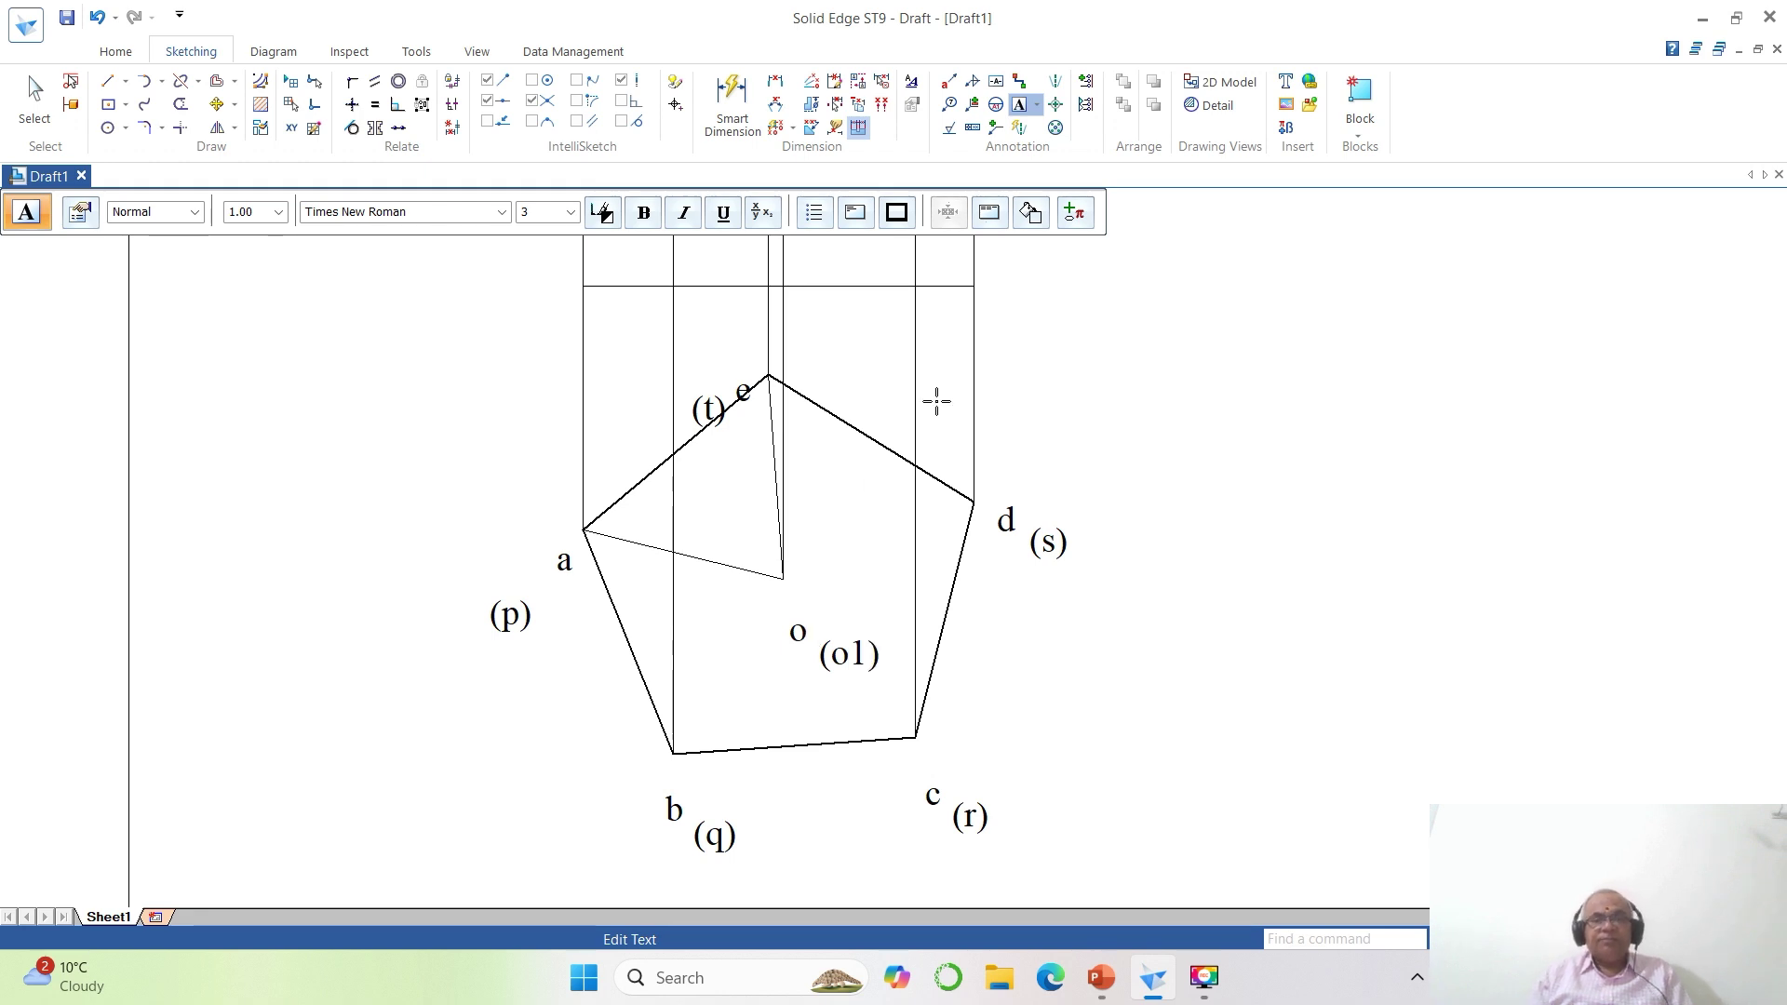
pyautogui.click(966, 388)
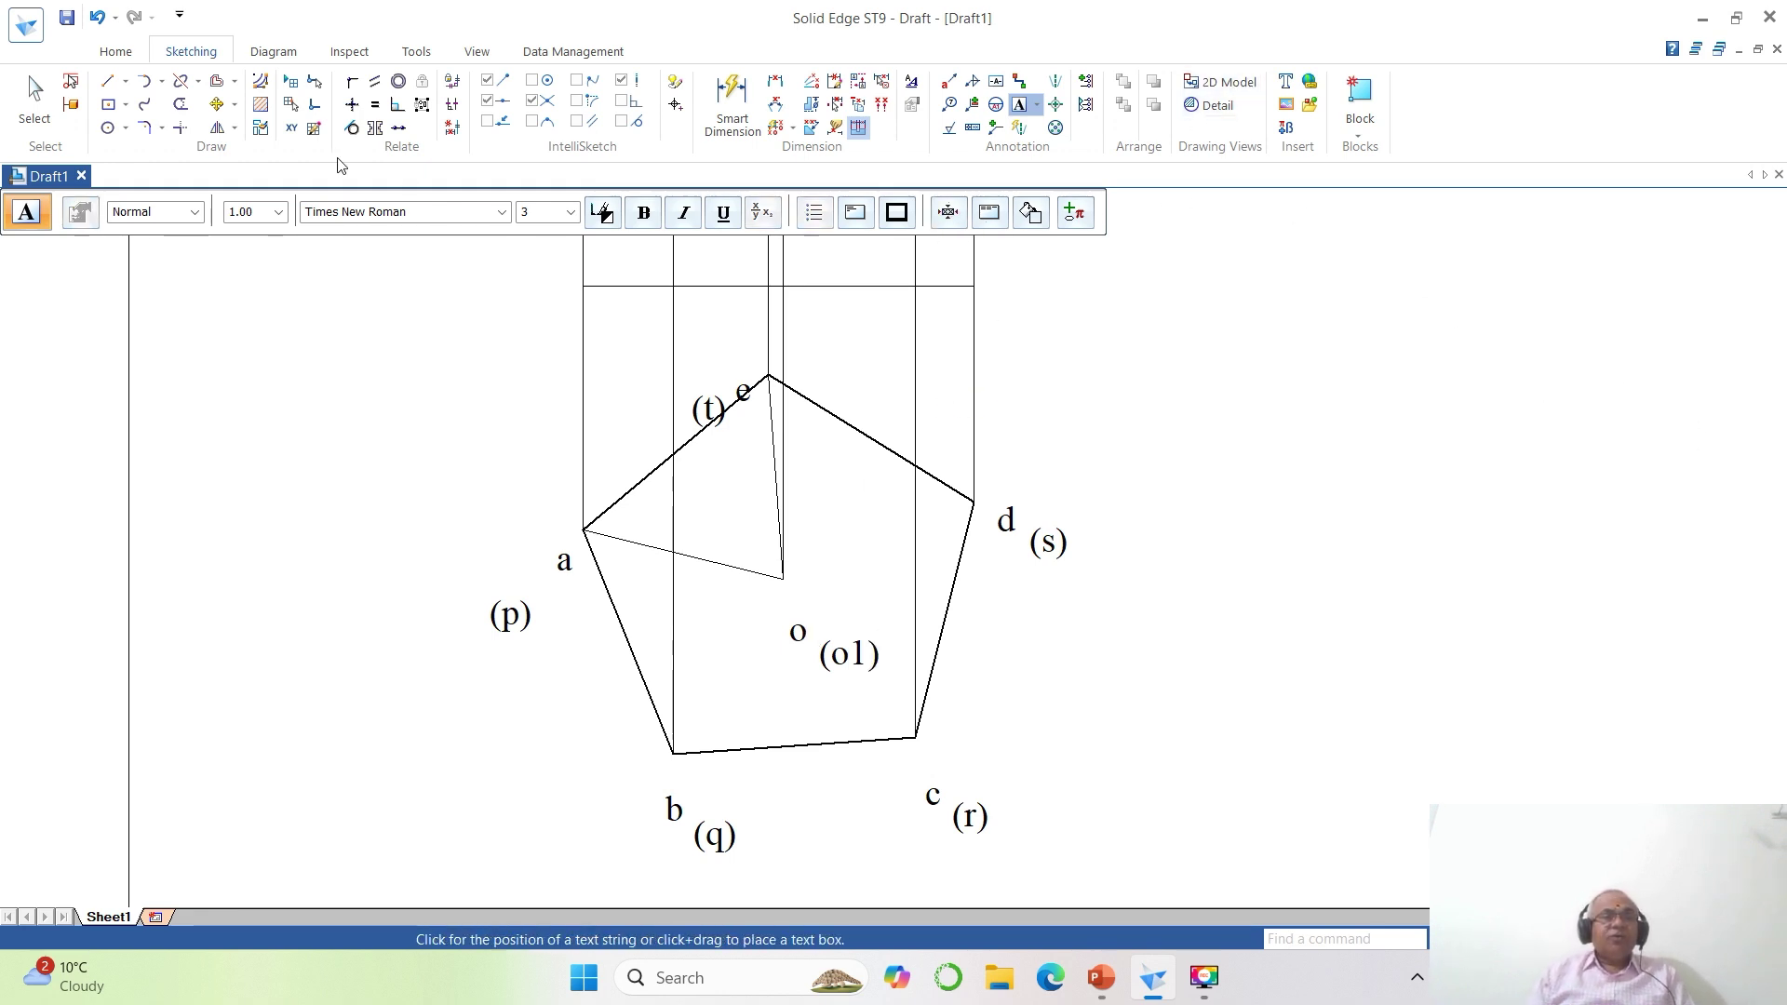
# Move the labels a, b and c close to their pentagon vertices.
pyautogui.click(215, 104)
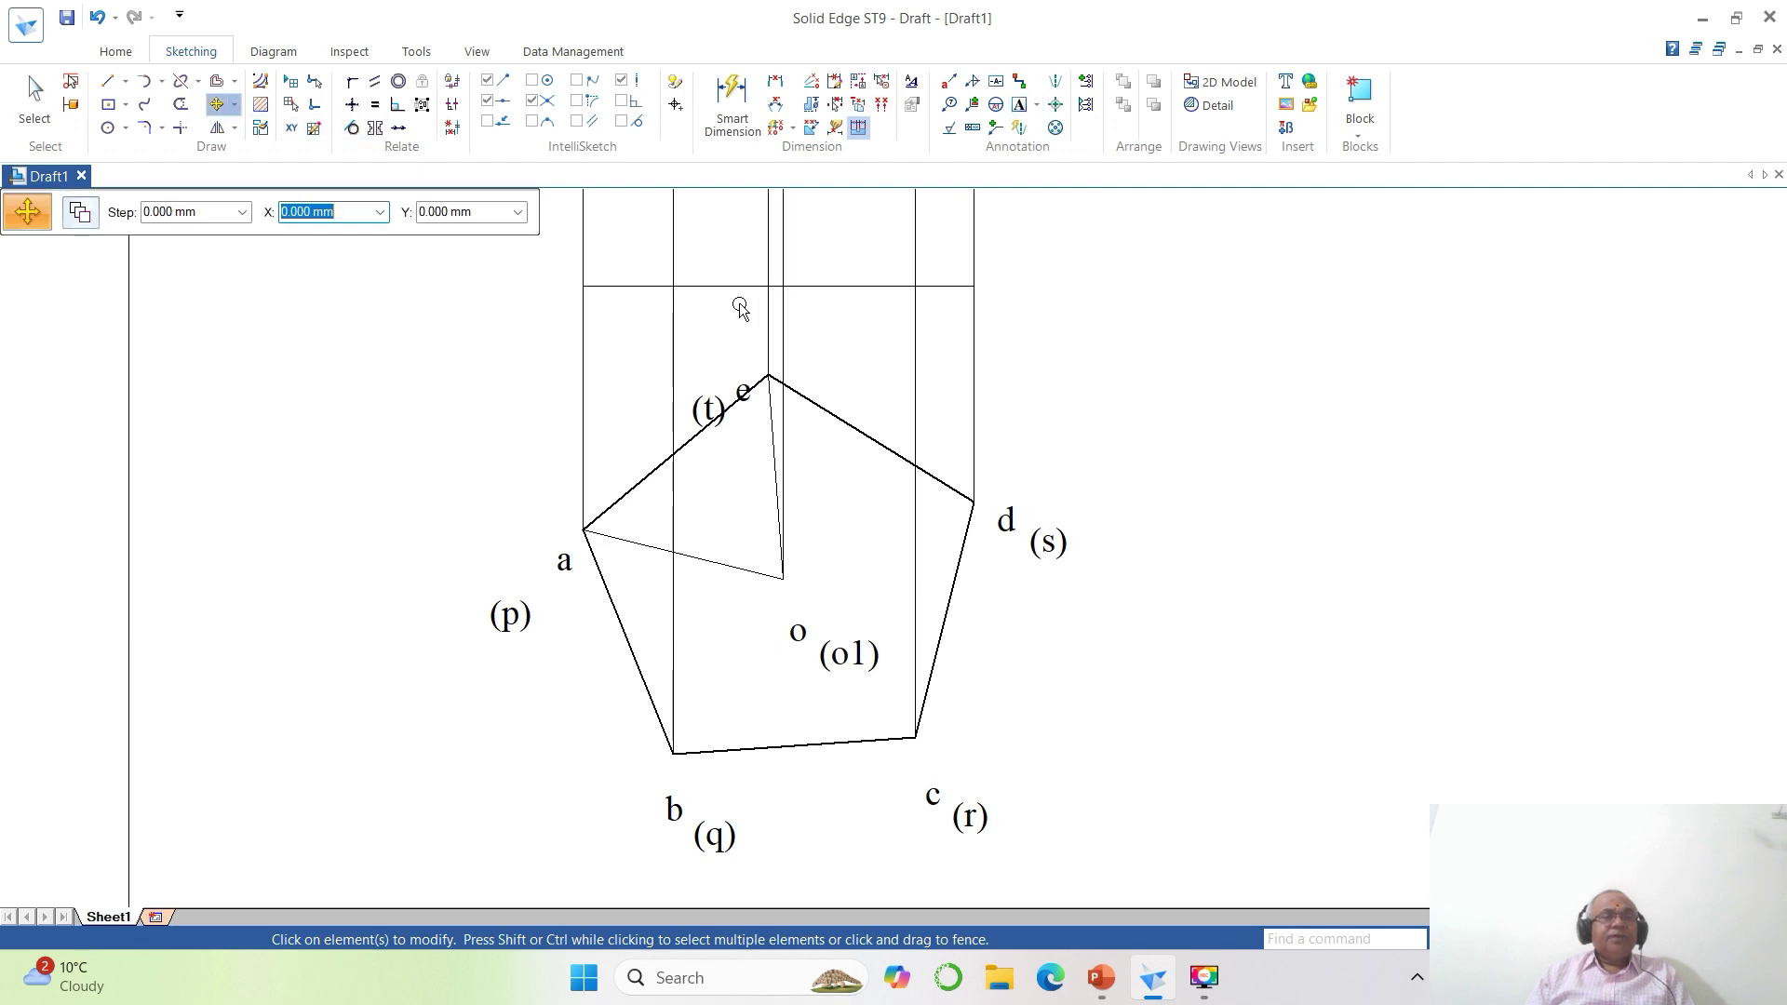
pyautogui.click(564, 560)
pyautogui.click(685, 621)
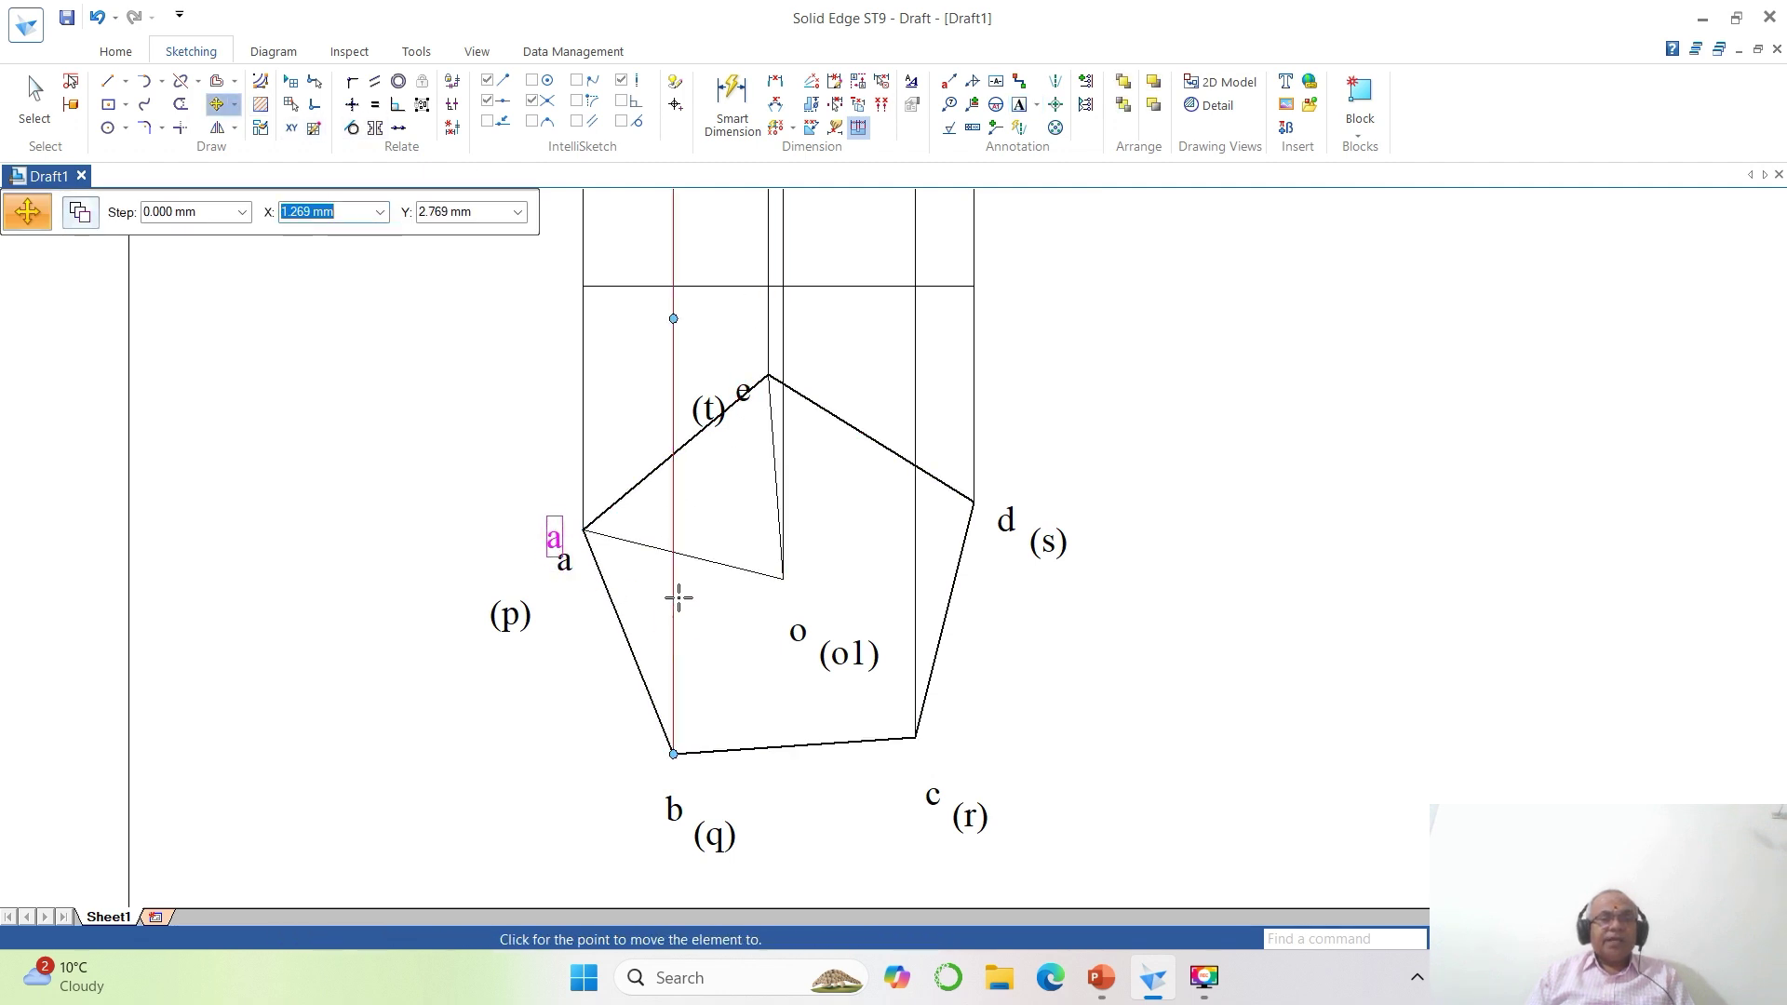
pyautogui.click(693, 583)
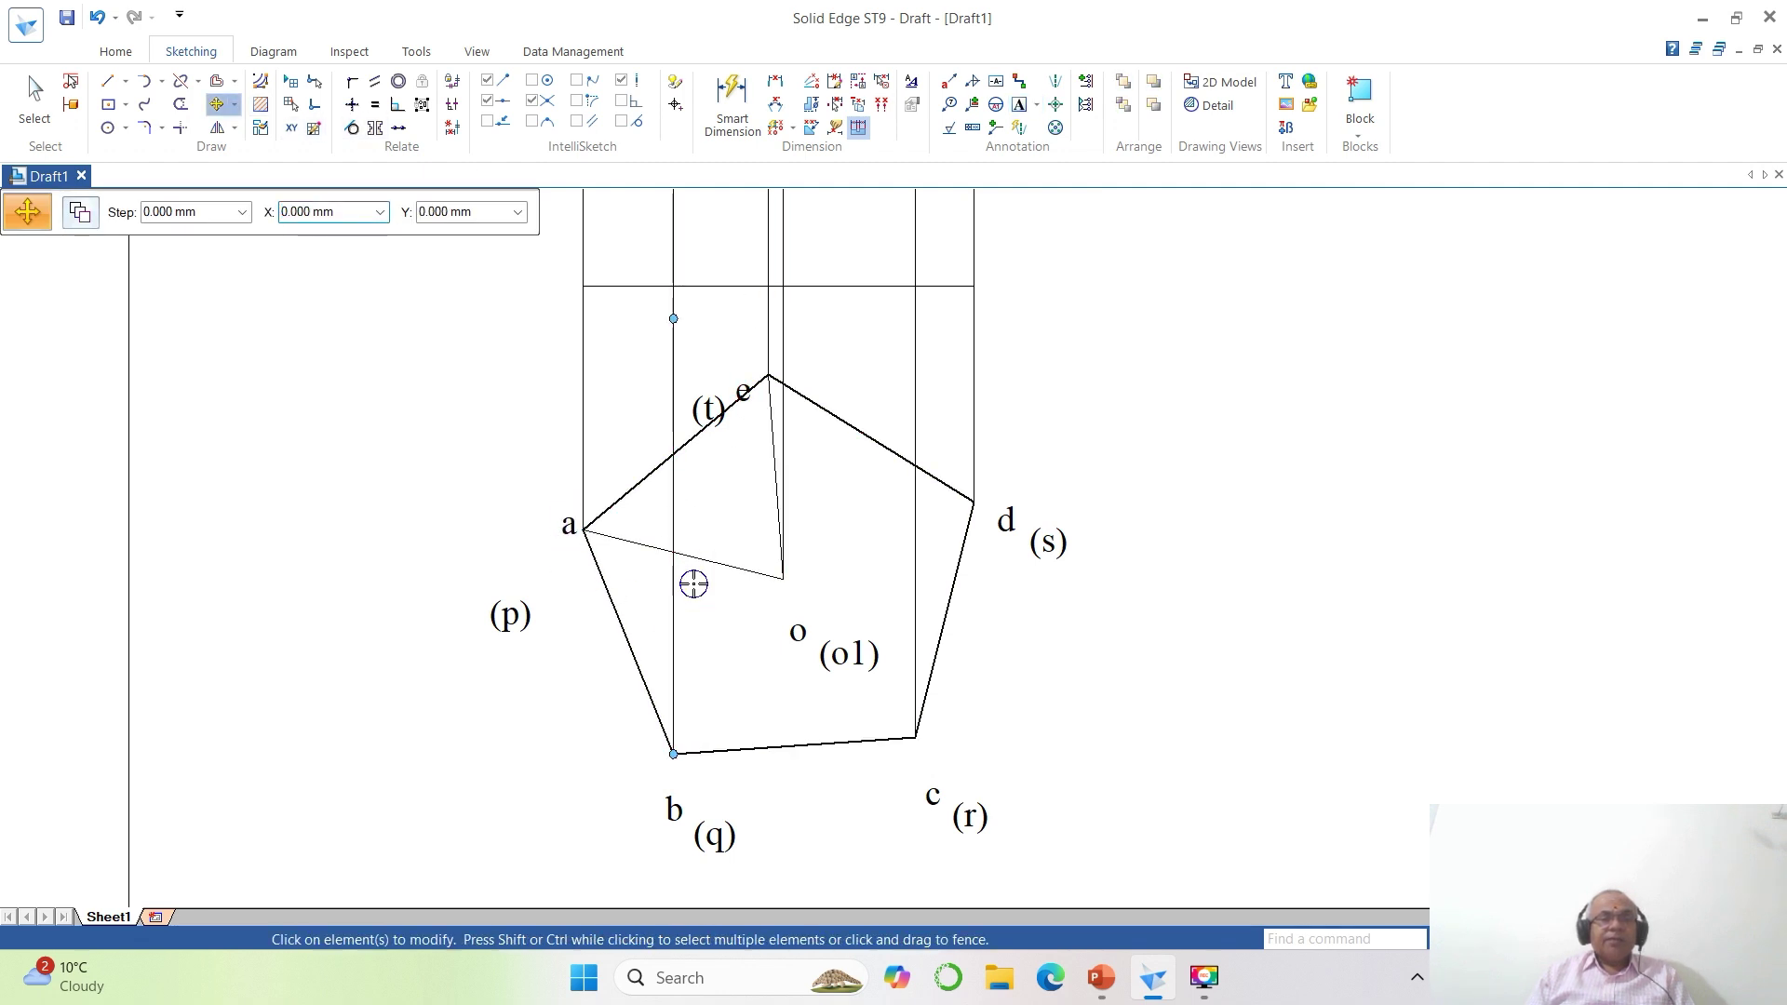
pyautogui.click(673, 808)
pyautogui.click(742, 806)
pyautogui.click(745, 775)
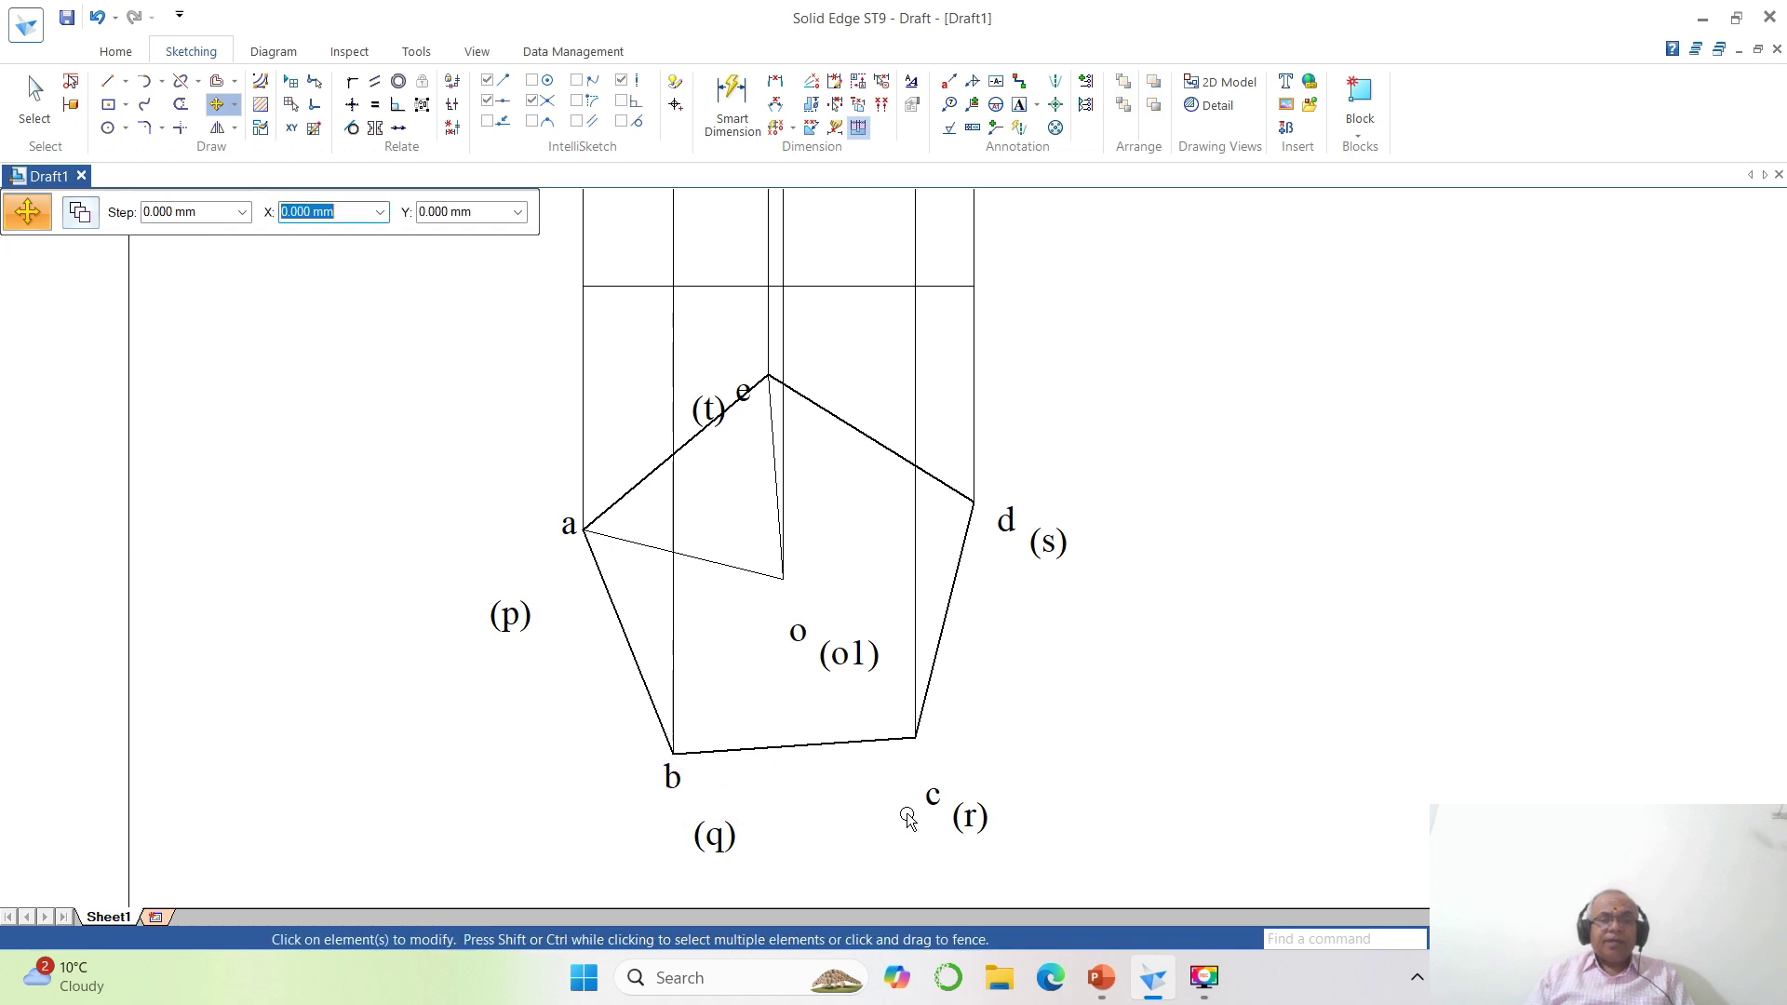
pyautogui.click(930, 793)
pyautogui.click(900, 833)
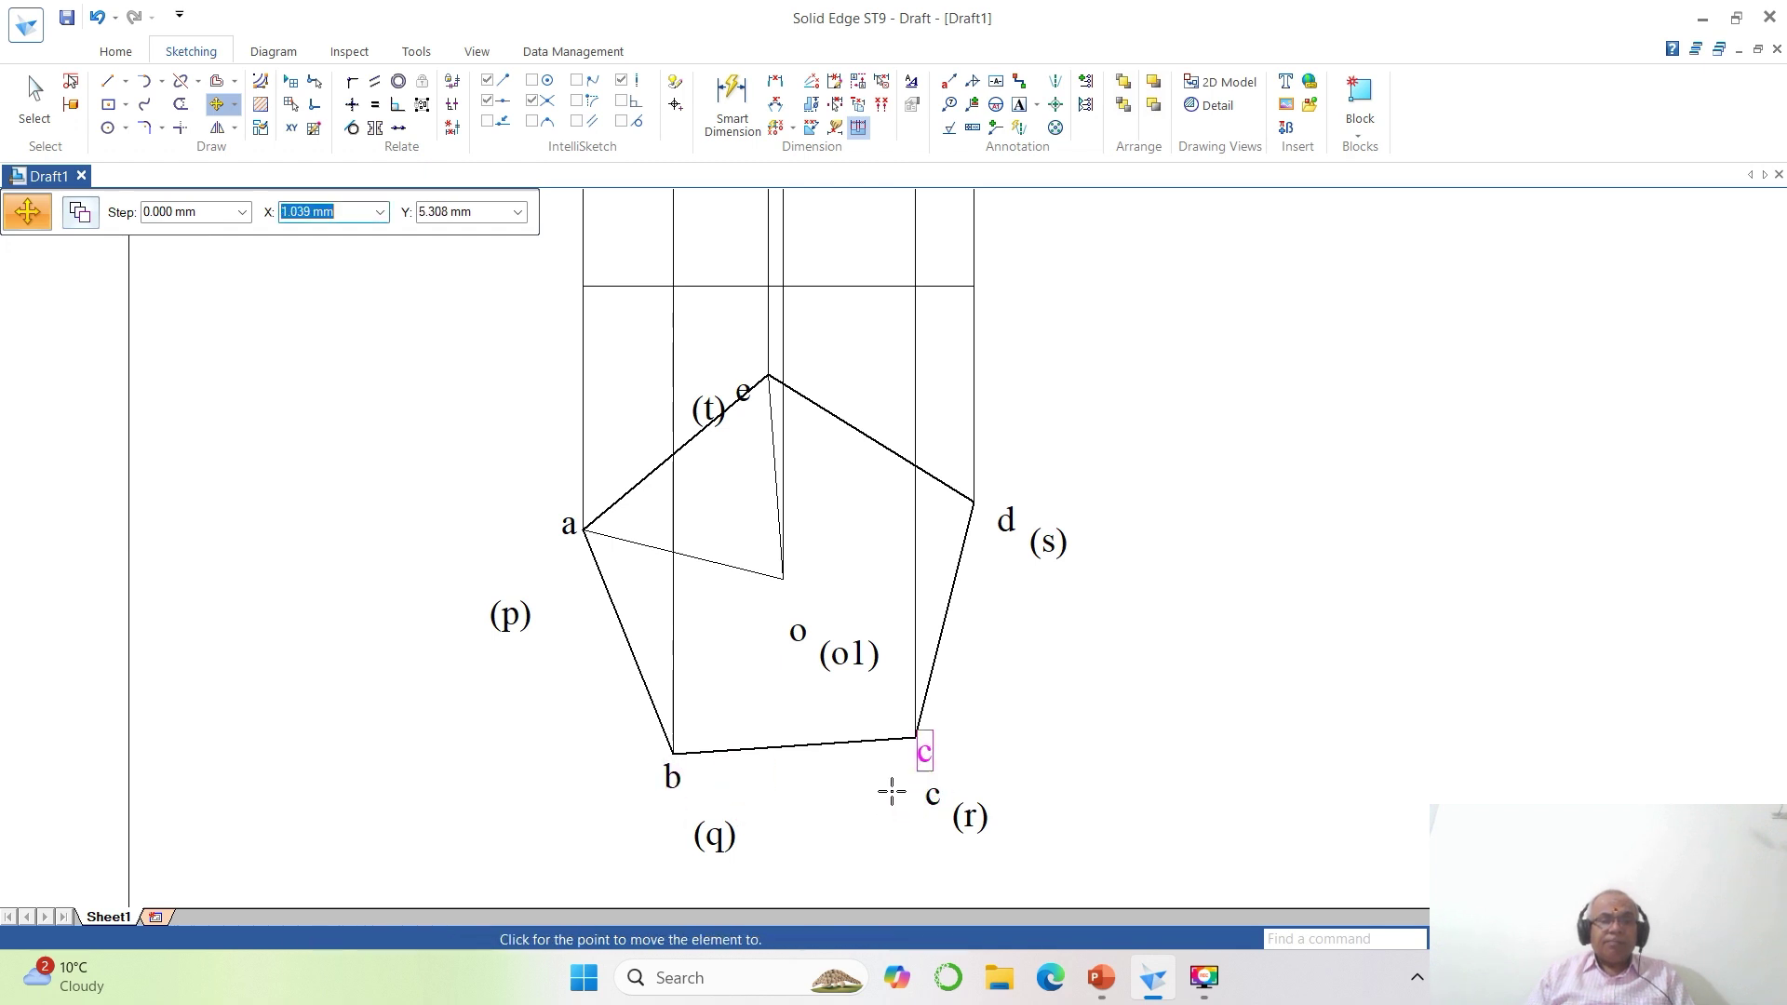
pyautogui.click(891, 788)
# Move the labels d and e close to their pentagon vertices, and o just below the pentagon's center.
pyautogui.click(1010, 555)
pyautogui.click(1027, 616)
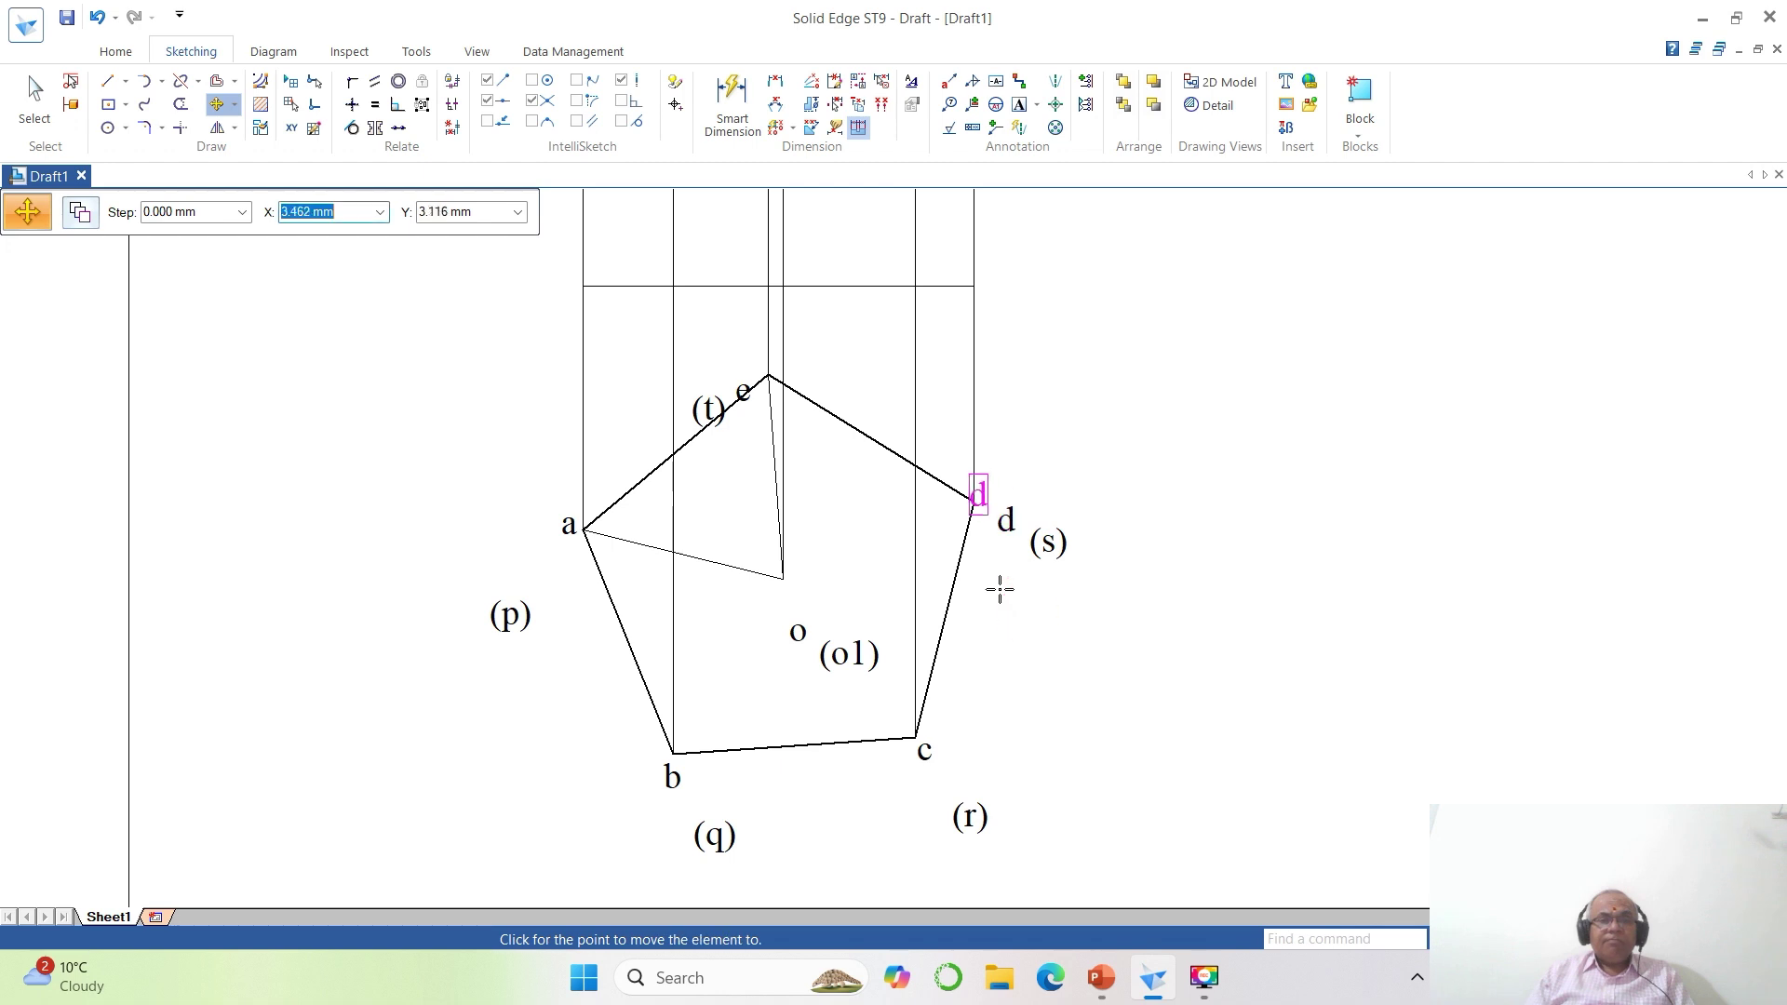
pyautogui.click(1013, 592)
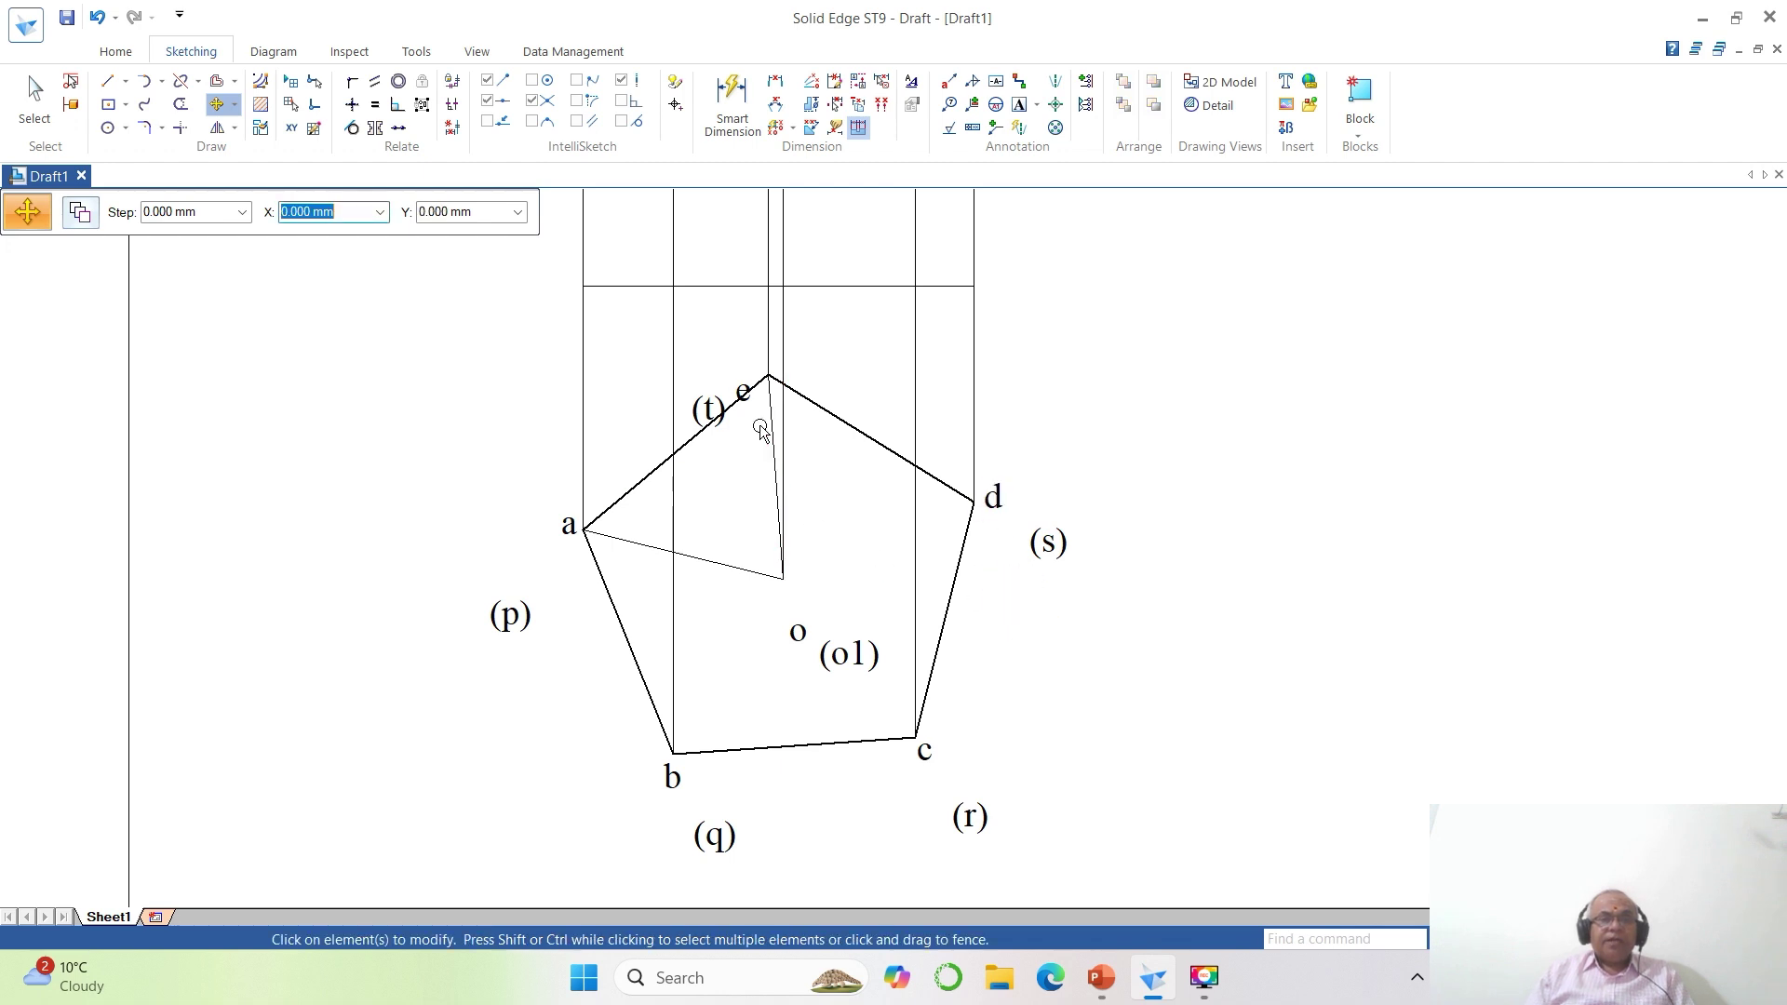
pyautogui.click(745, 390)
pyautogui.click(755, 477)
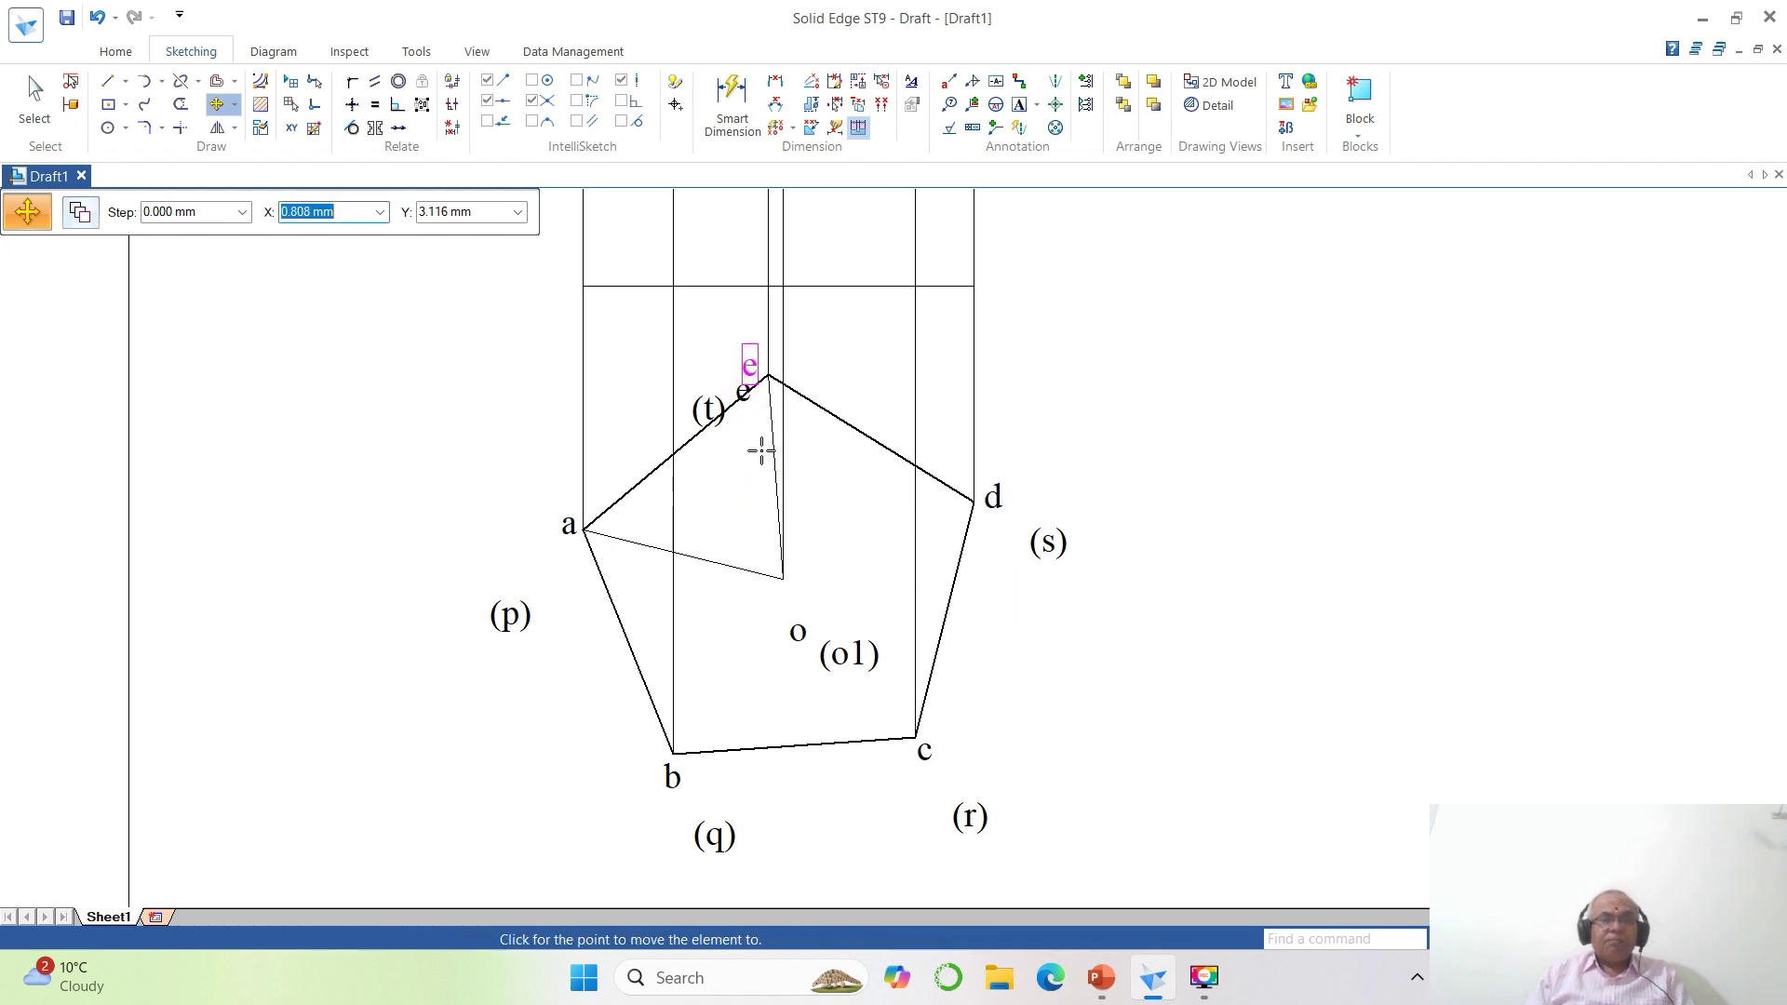
pyautogui.click(759, 450)
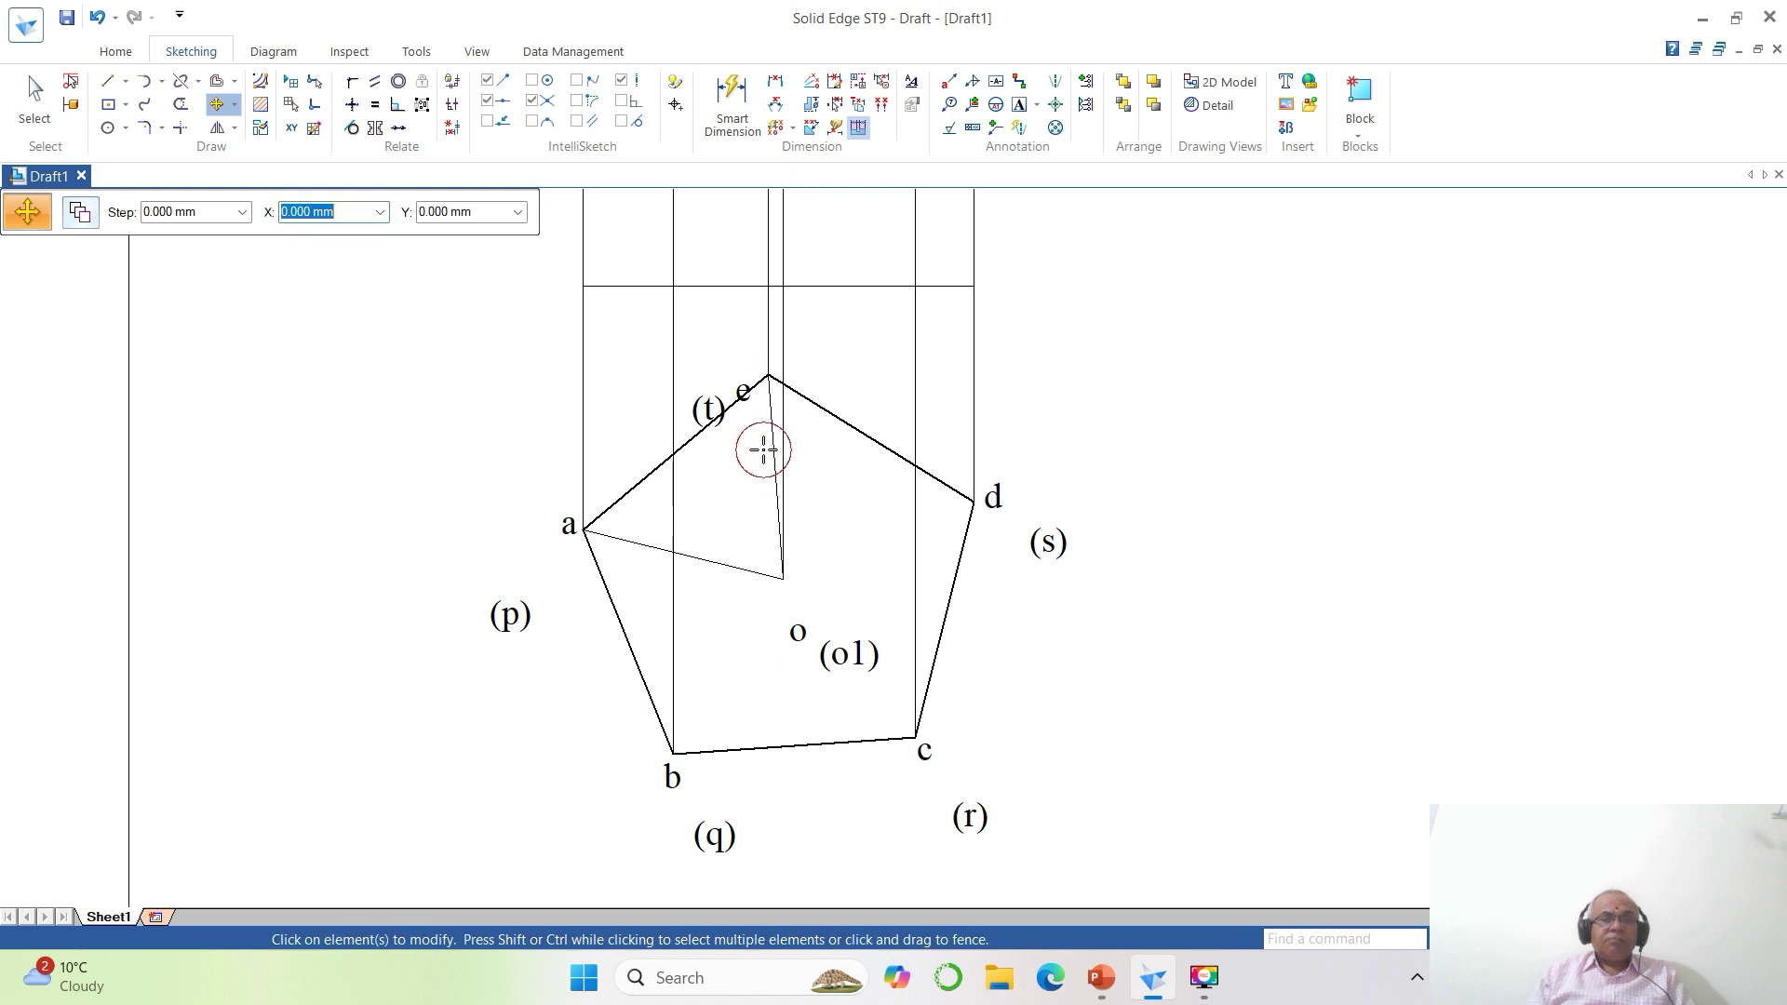
pyautogui.click(798, 636)
pyautogui.click(857, 659)
pyautogui.click(853, 626)
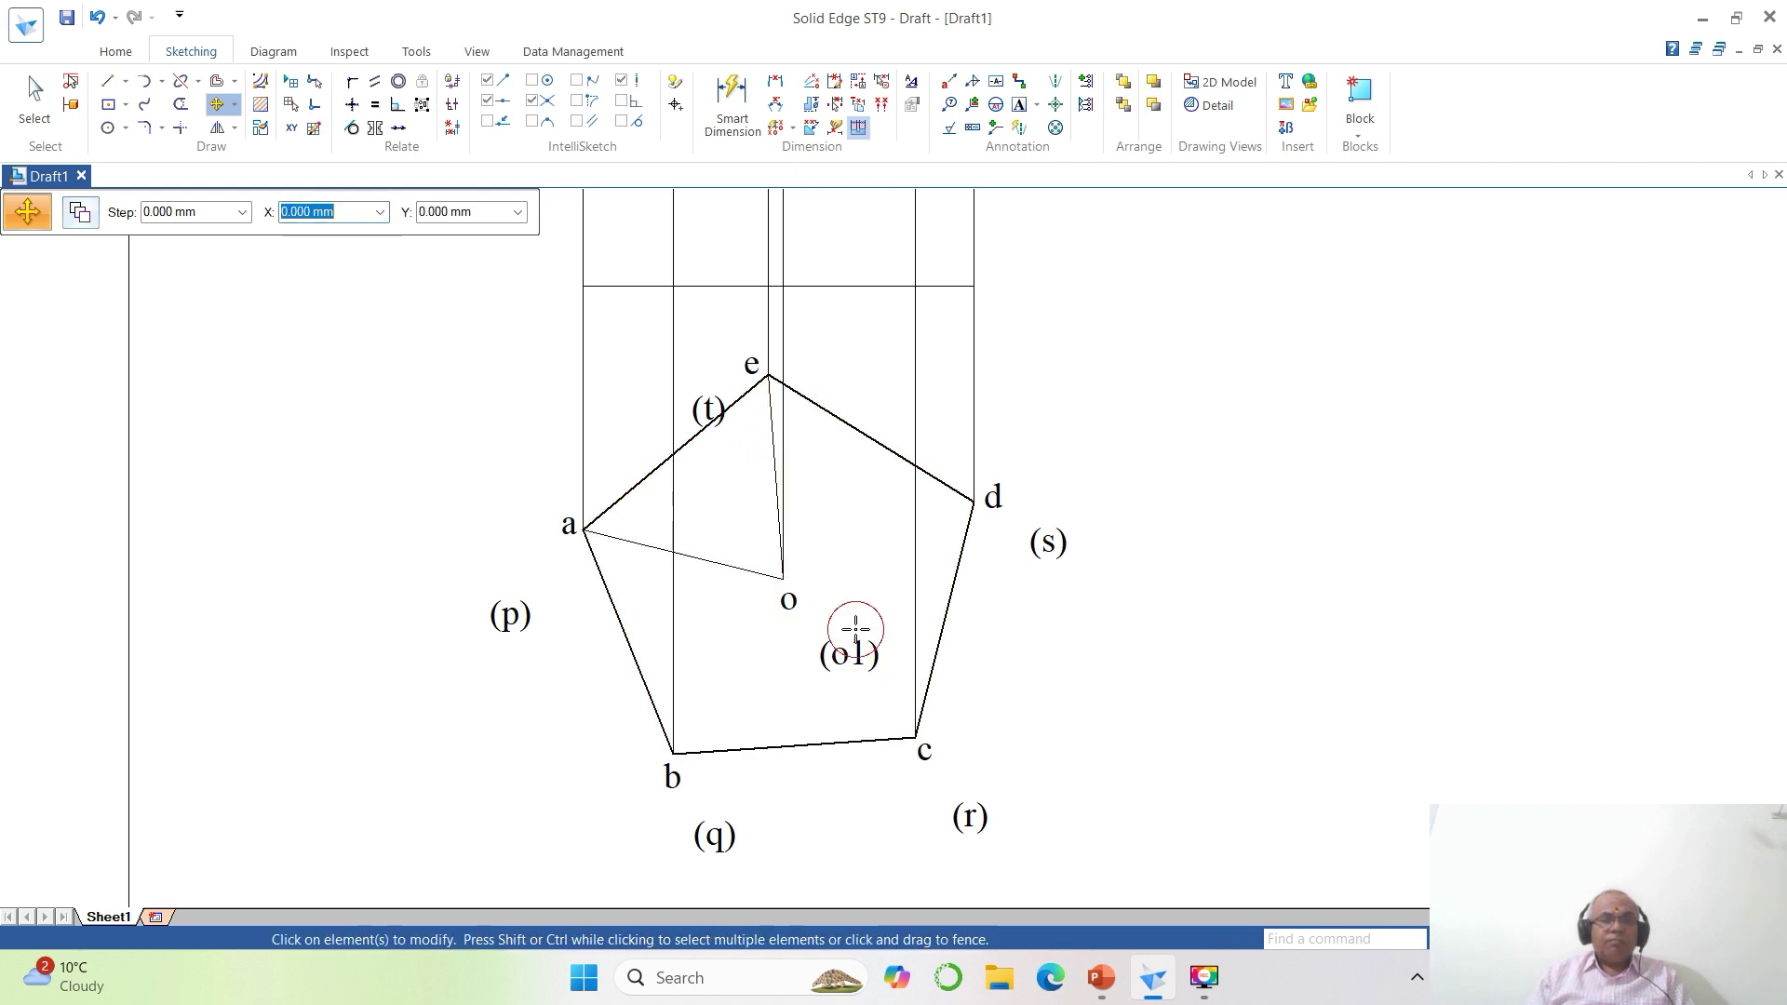
# Move the label (p) directly beside a, (q) beside b and (r) beside c.
pyautogui.click(516, 646)
pyautogui.click(504, 679)
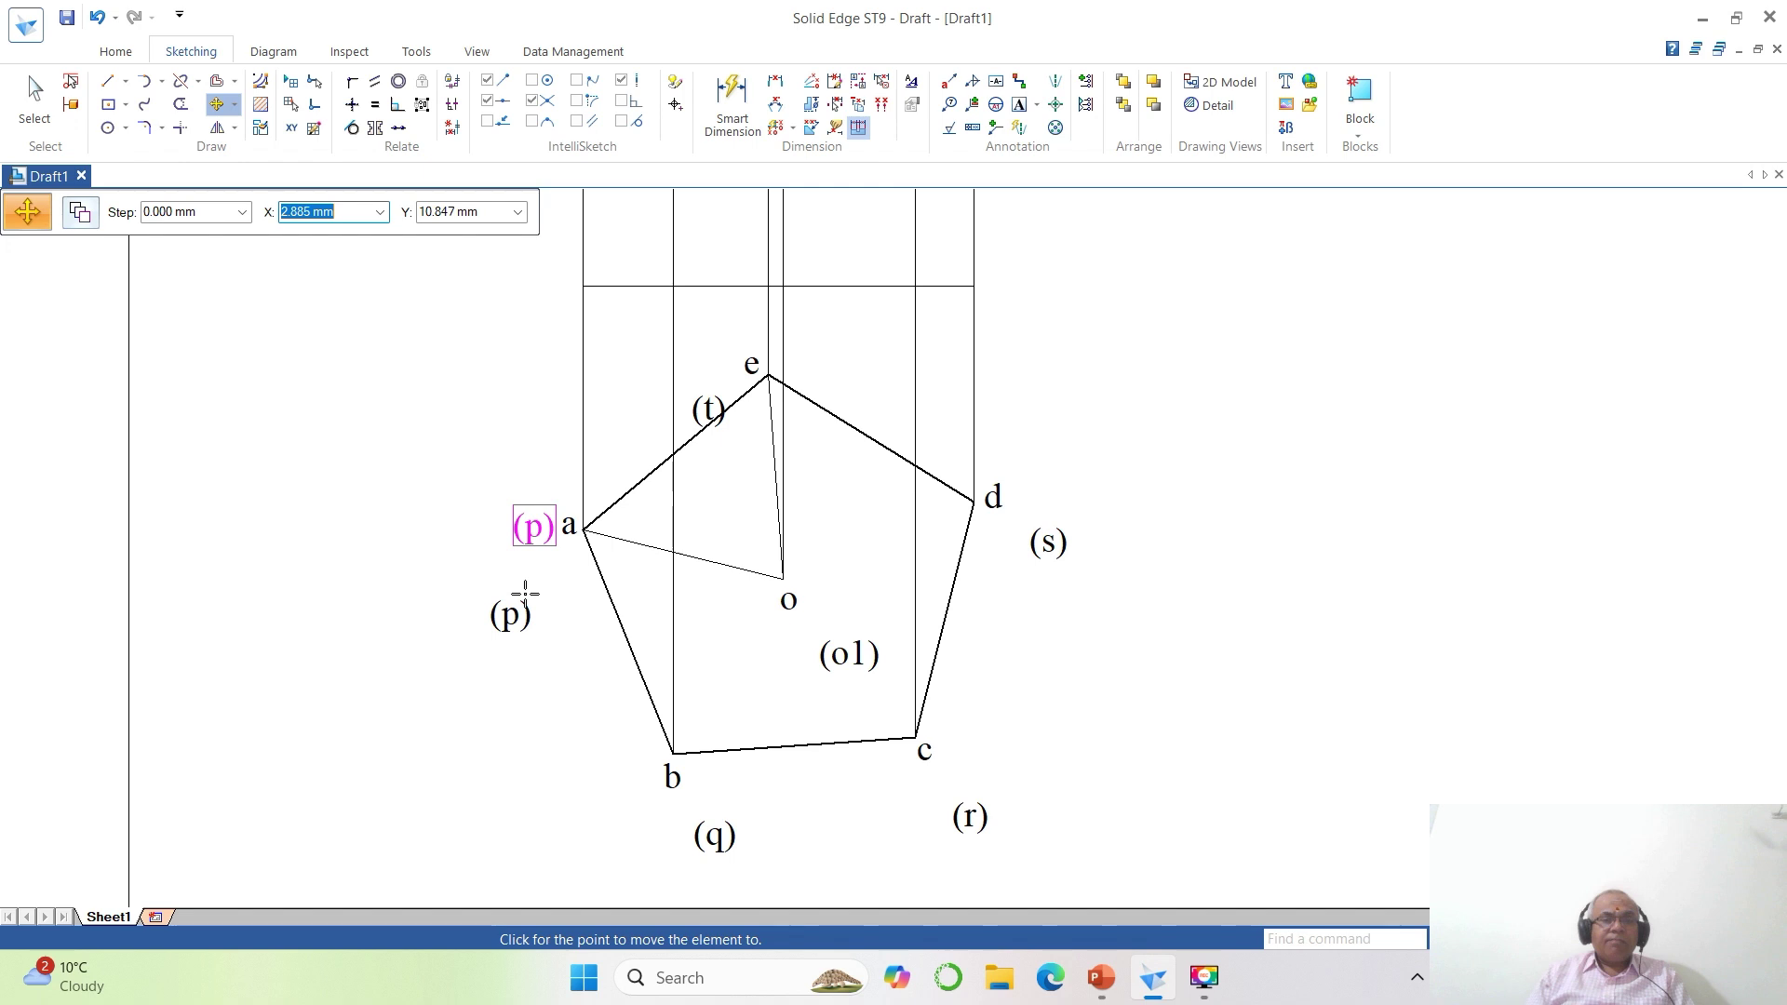
pyautogui.click(525, 593)
pyautogui.click(714, 835)
pyautogui.click(845, 865)
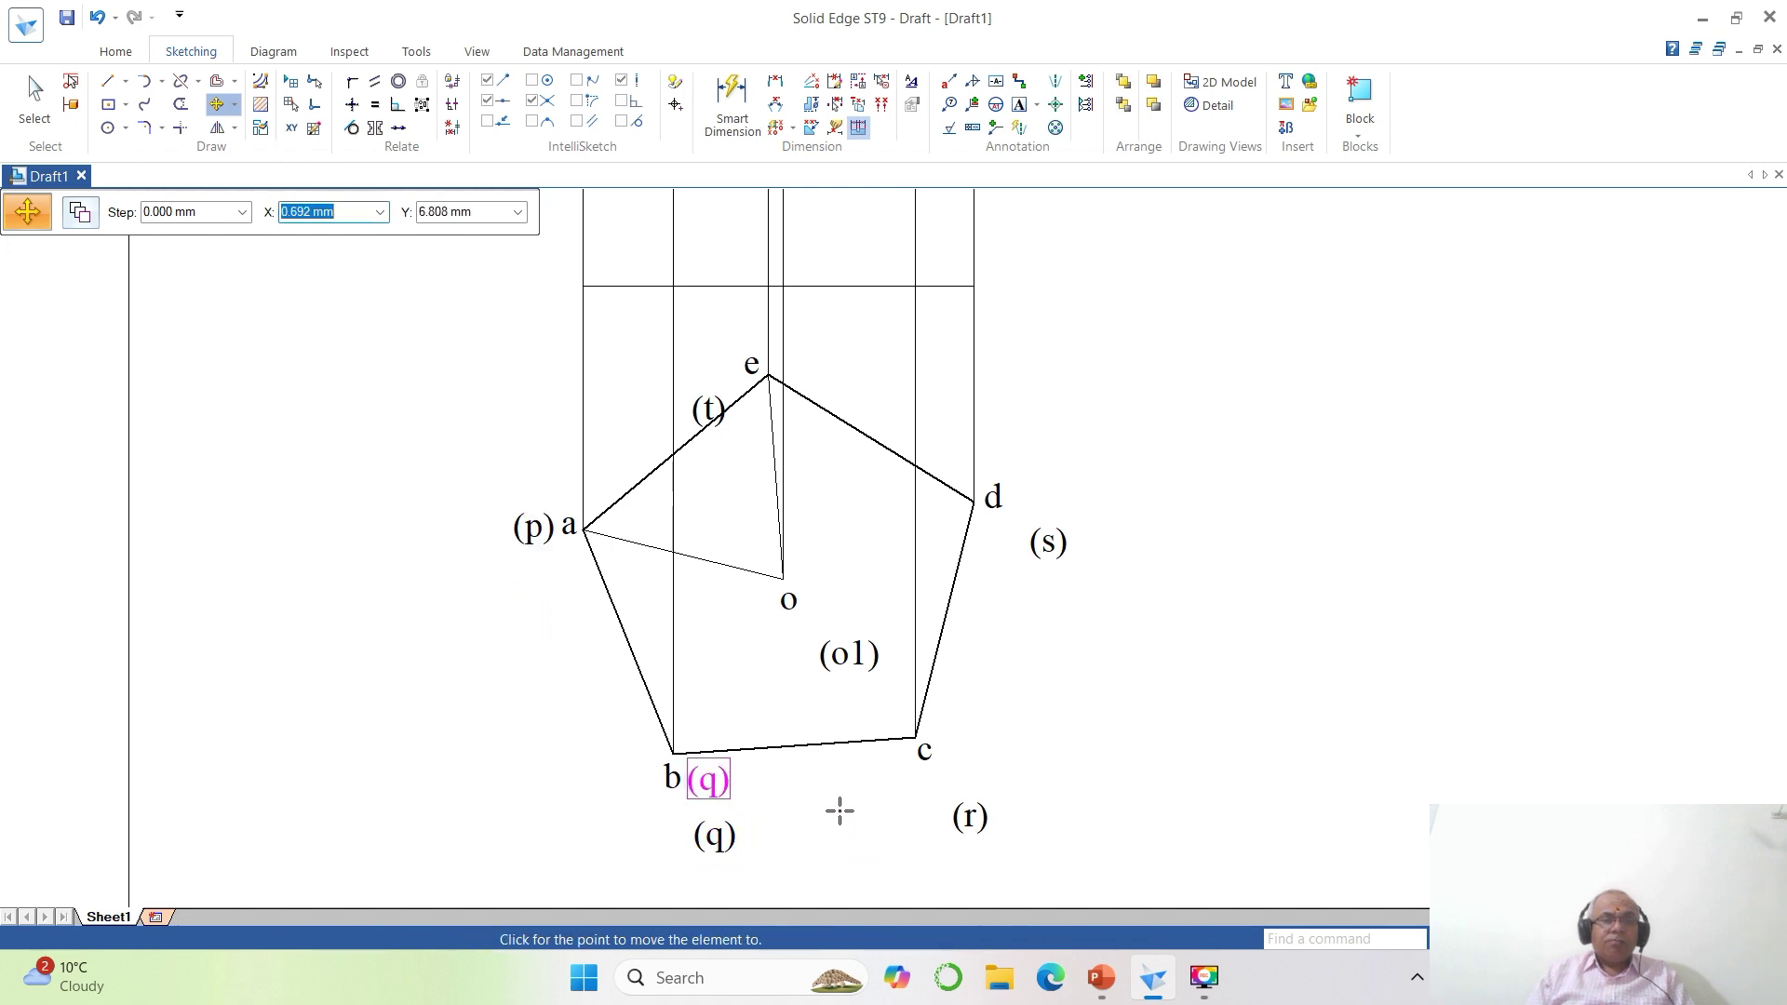
pyautogui.click(841, 811)
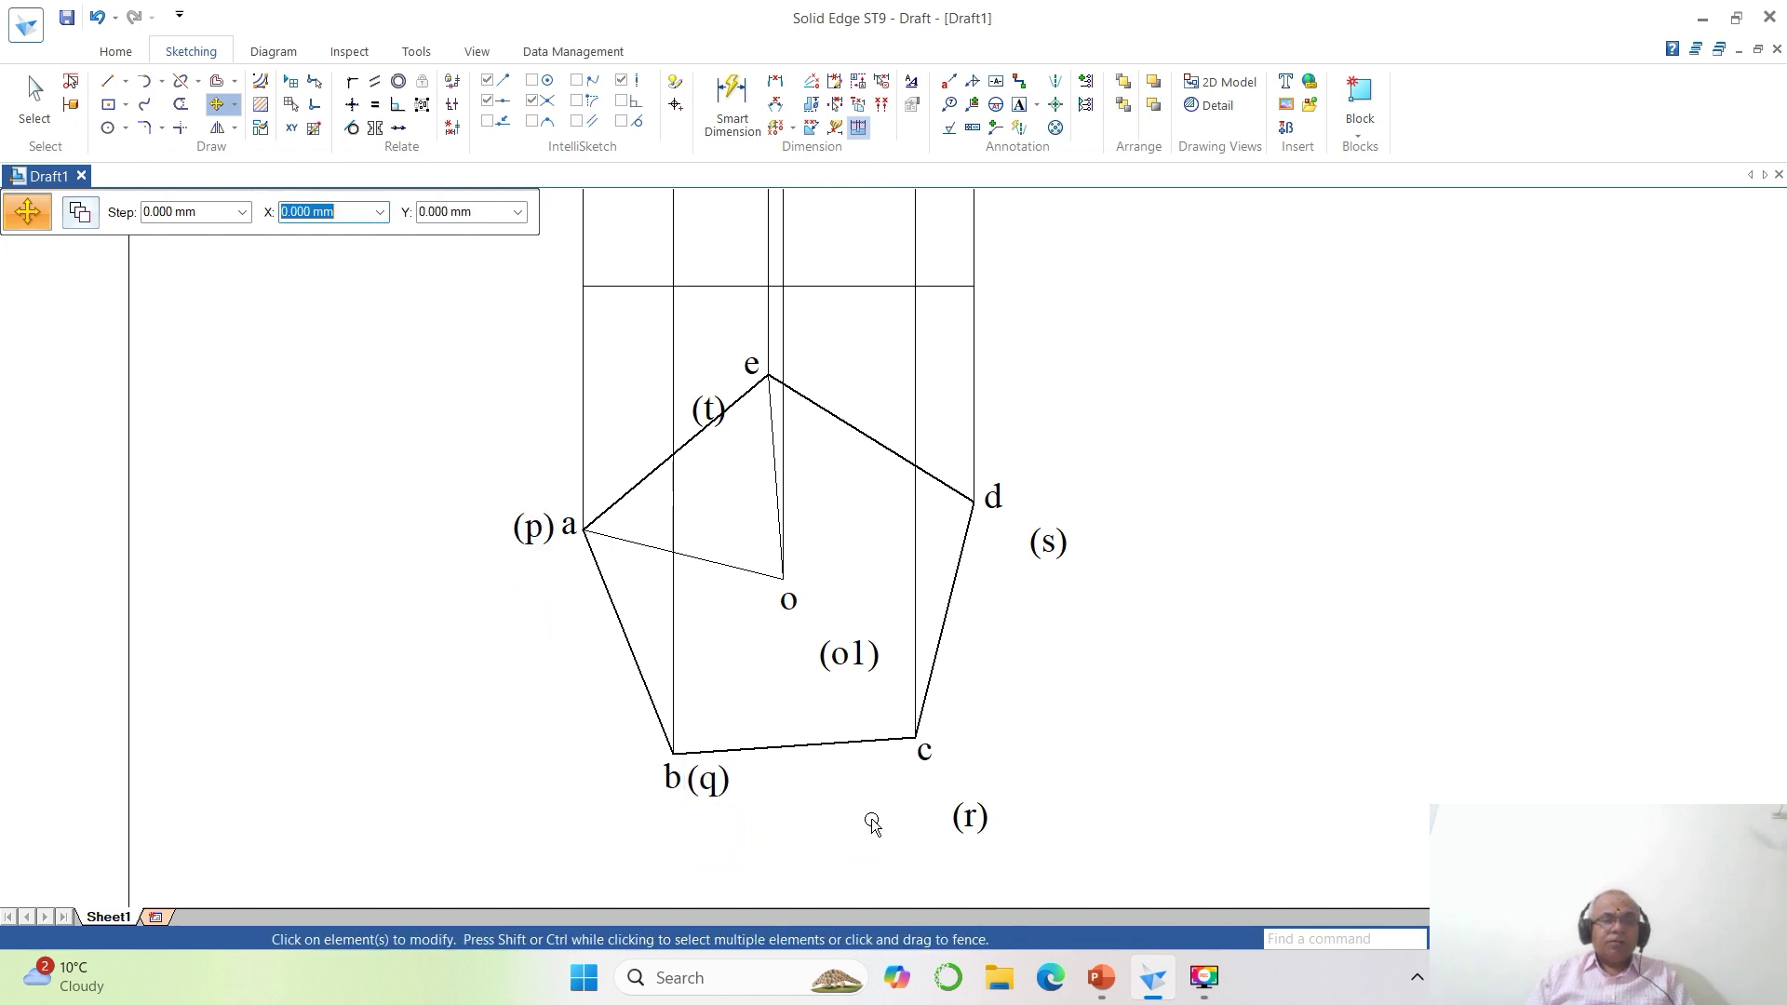
pyautogui.click(959, 828)
pyautogui.click(1081, 858)
pyautogui.click(1065, 789)
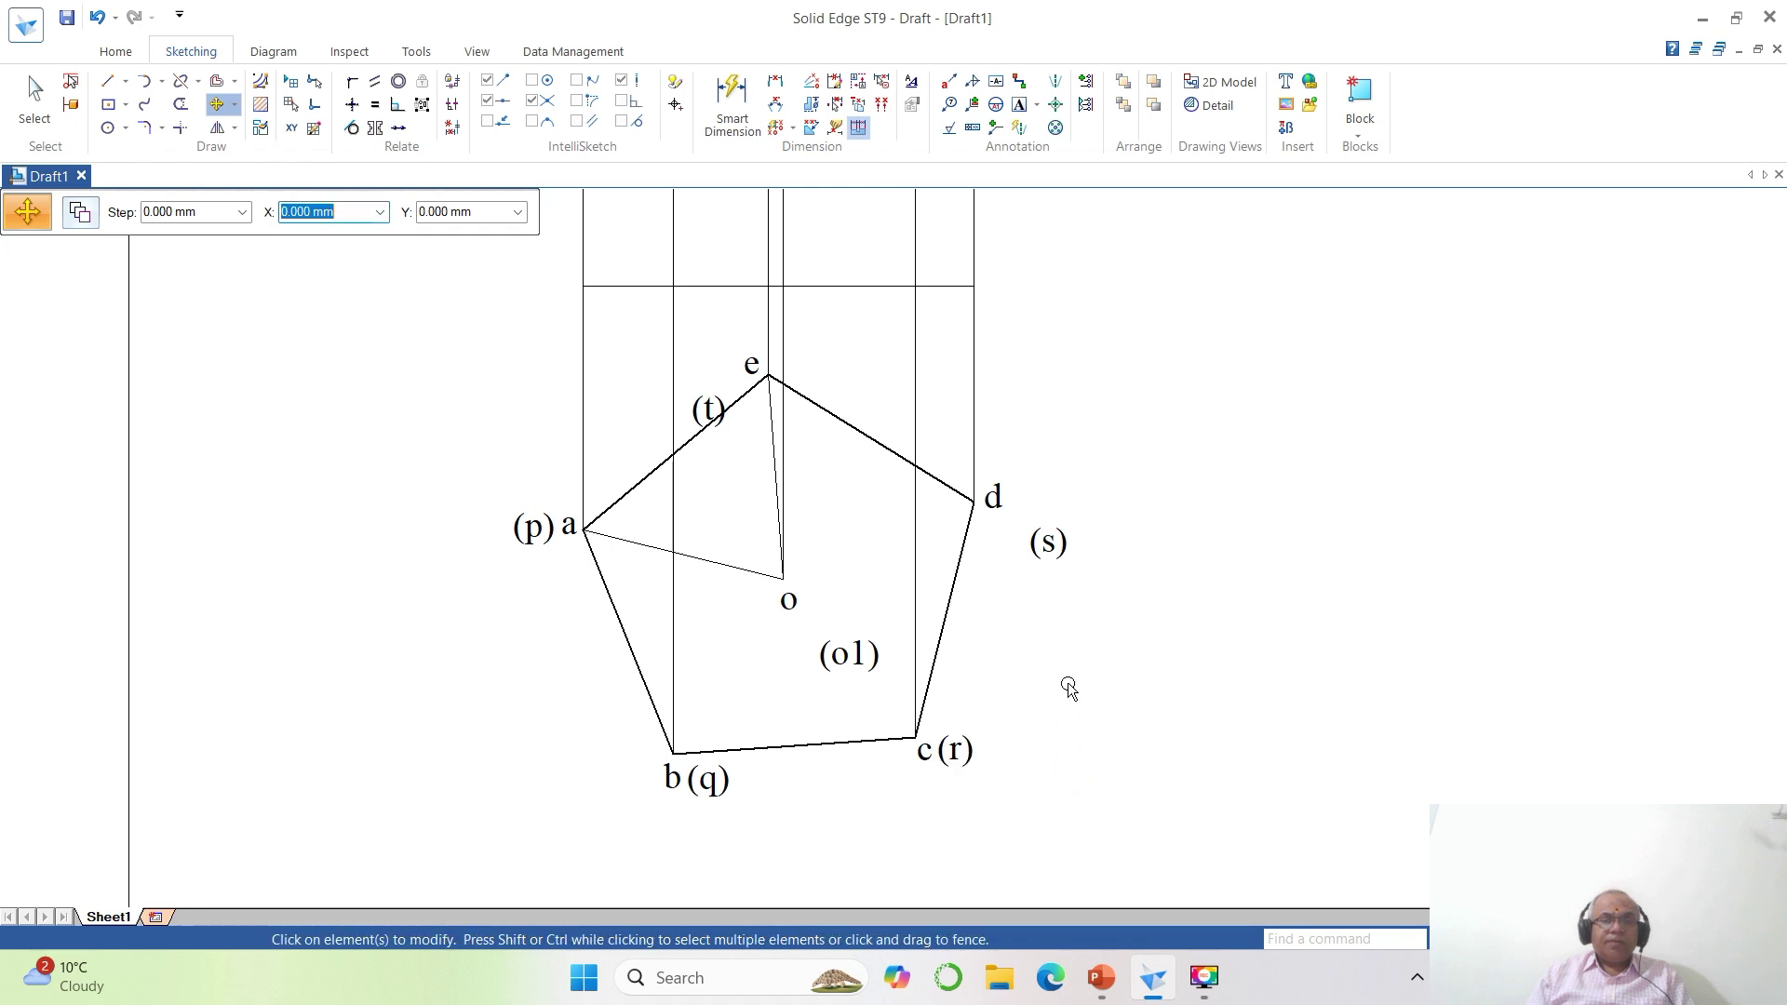
# Move the label (s) directly beside d, (t) beside e and (o1) beside o.
pyautogui.click(1053, 565)
pyautogui.click(1086, 625)
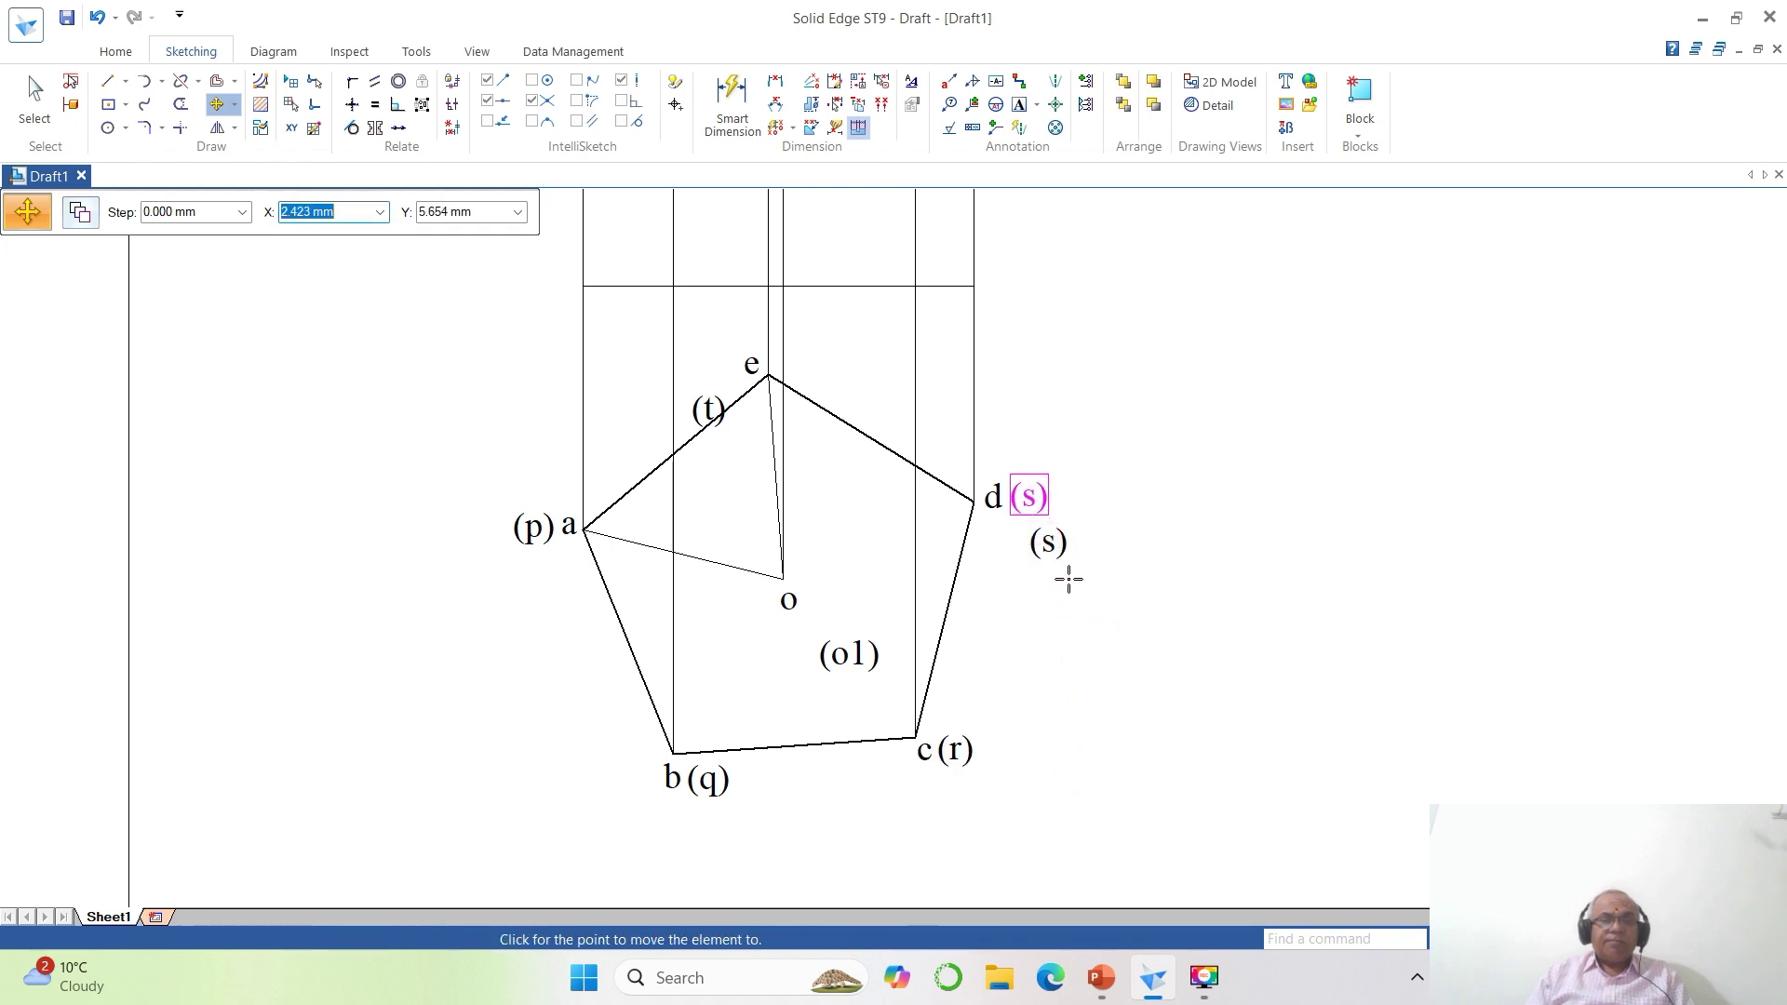
pyautogui.click(1069, 578)
pyautogui.click(718, 428)
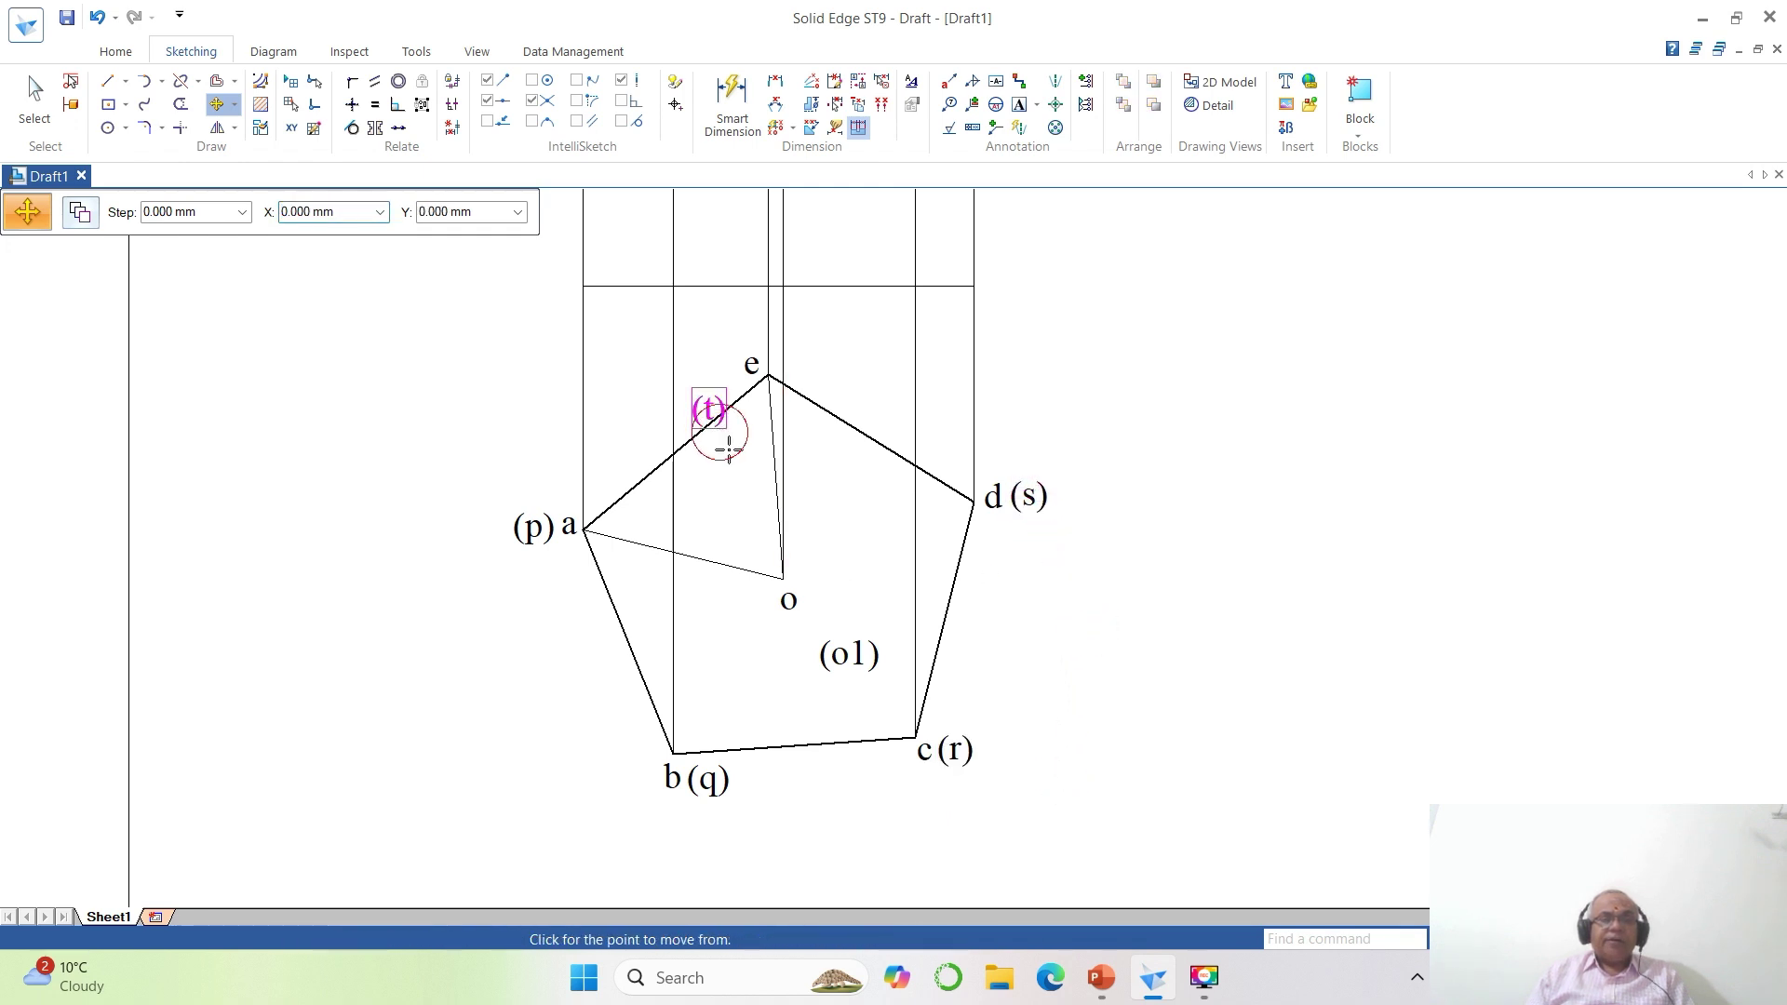
pyautogui.click(730, 461)
pyautogui.click(740, 457)
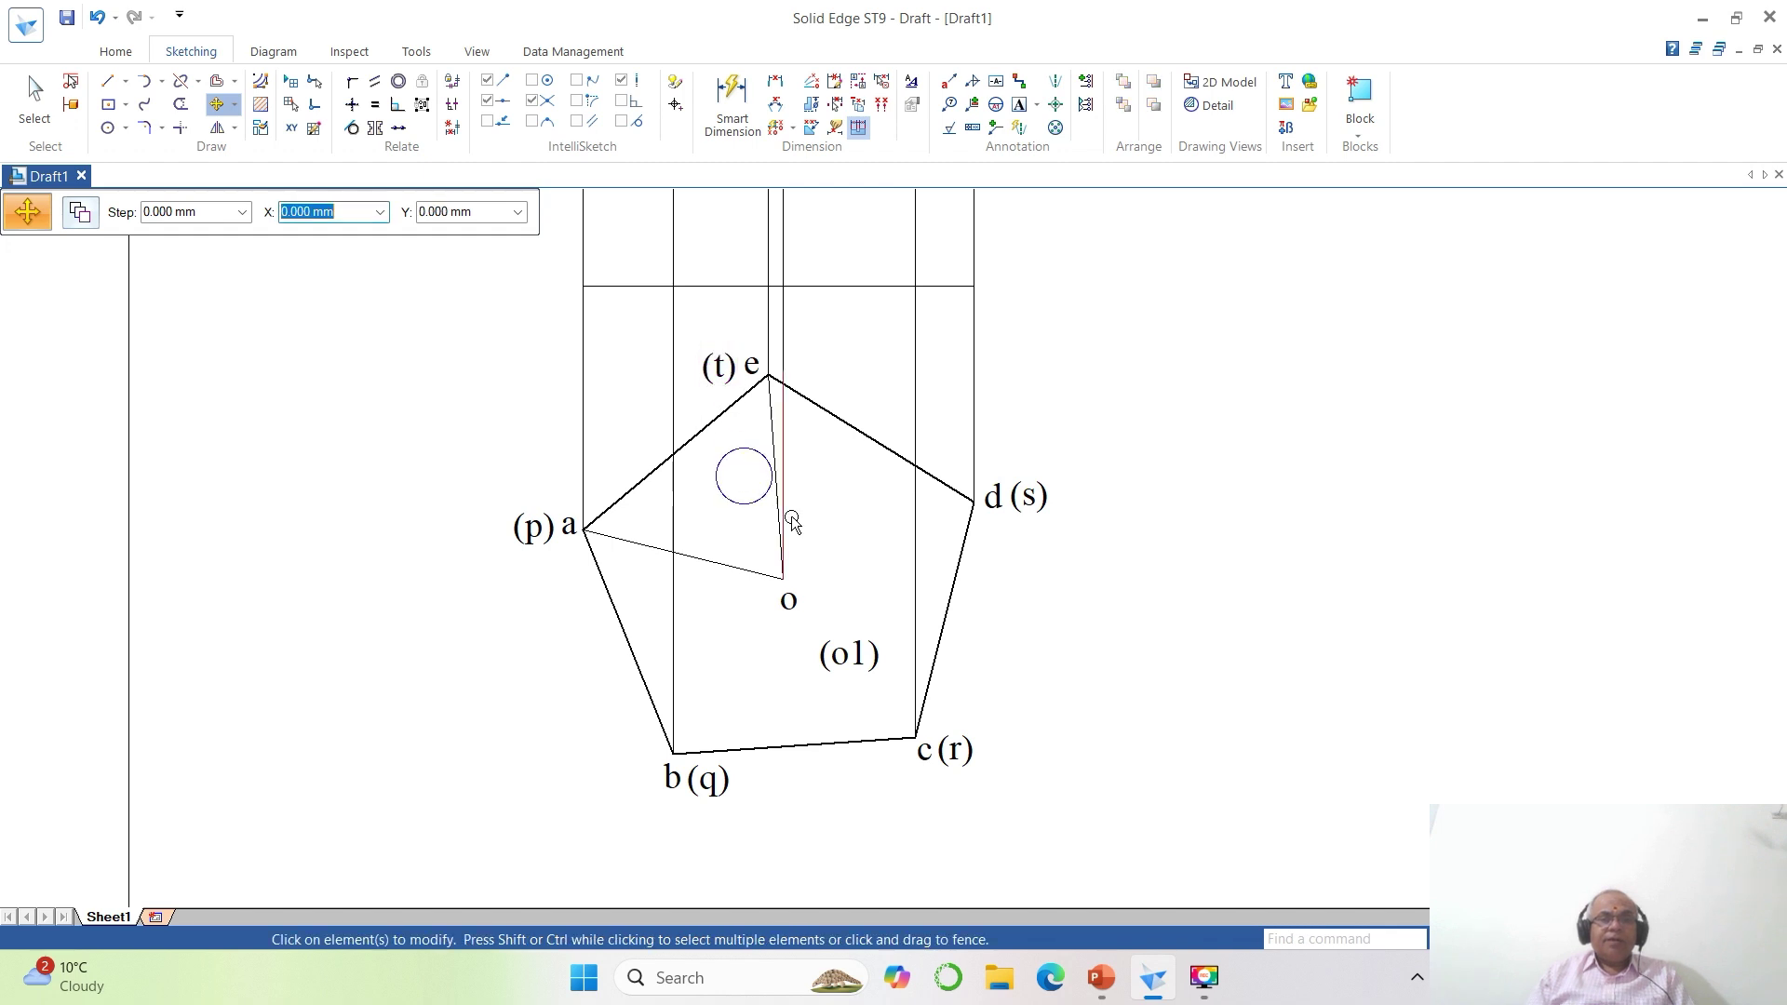
pyautogui.click(845, 656)
pyautogui.click(837, 712)
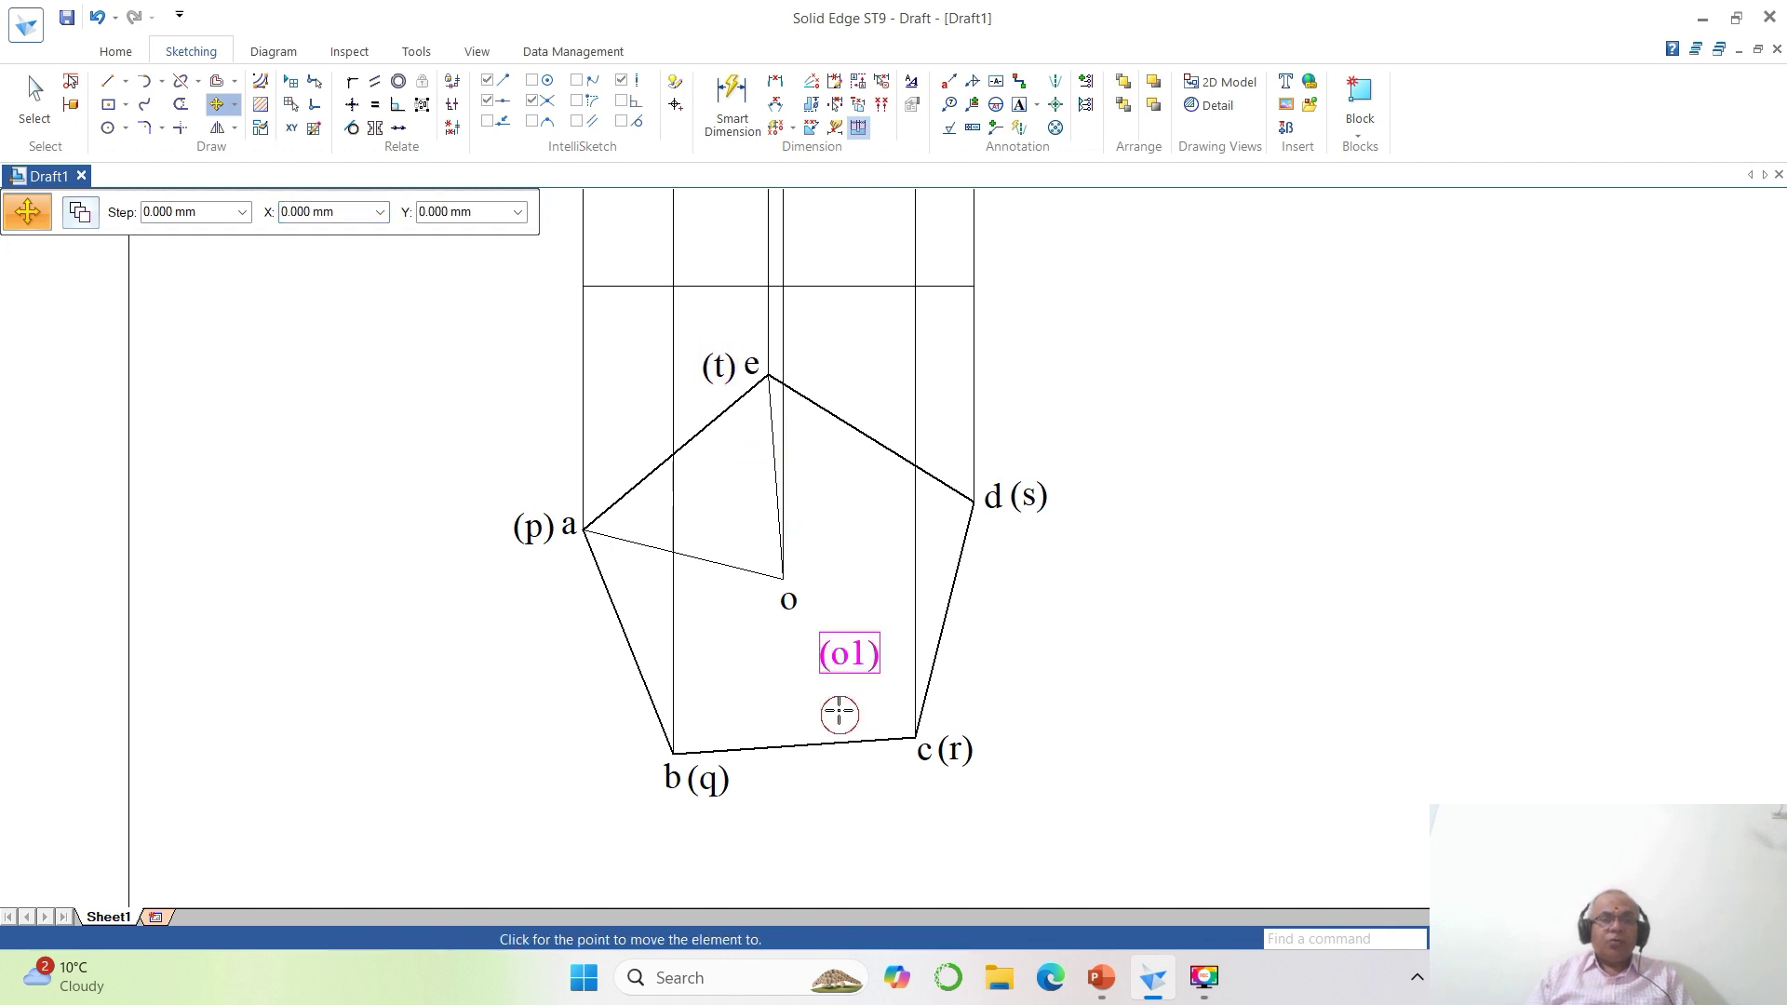
pyautogui.click(823, 663)
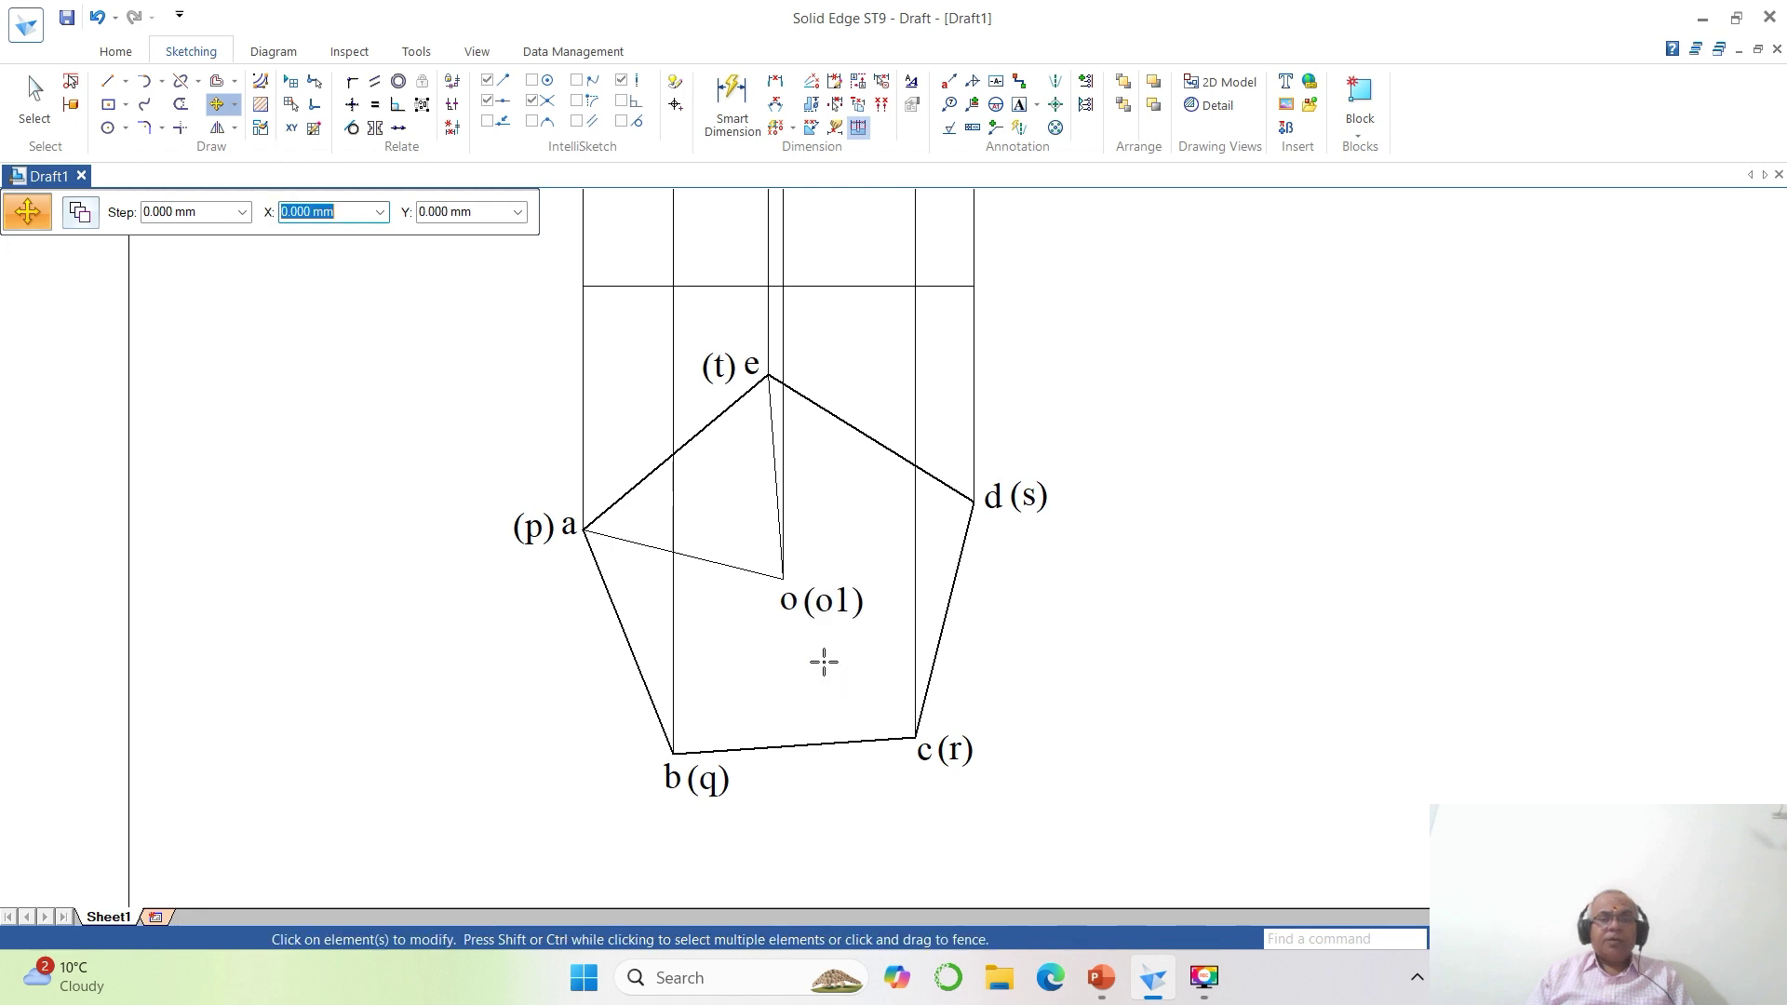
pyautogui.click(1492, 939)
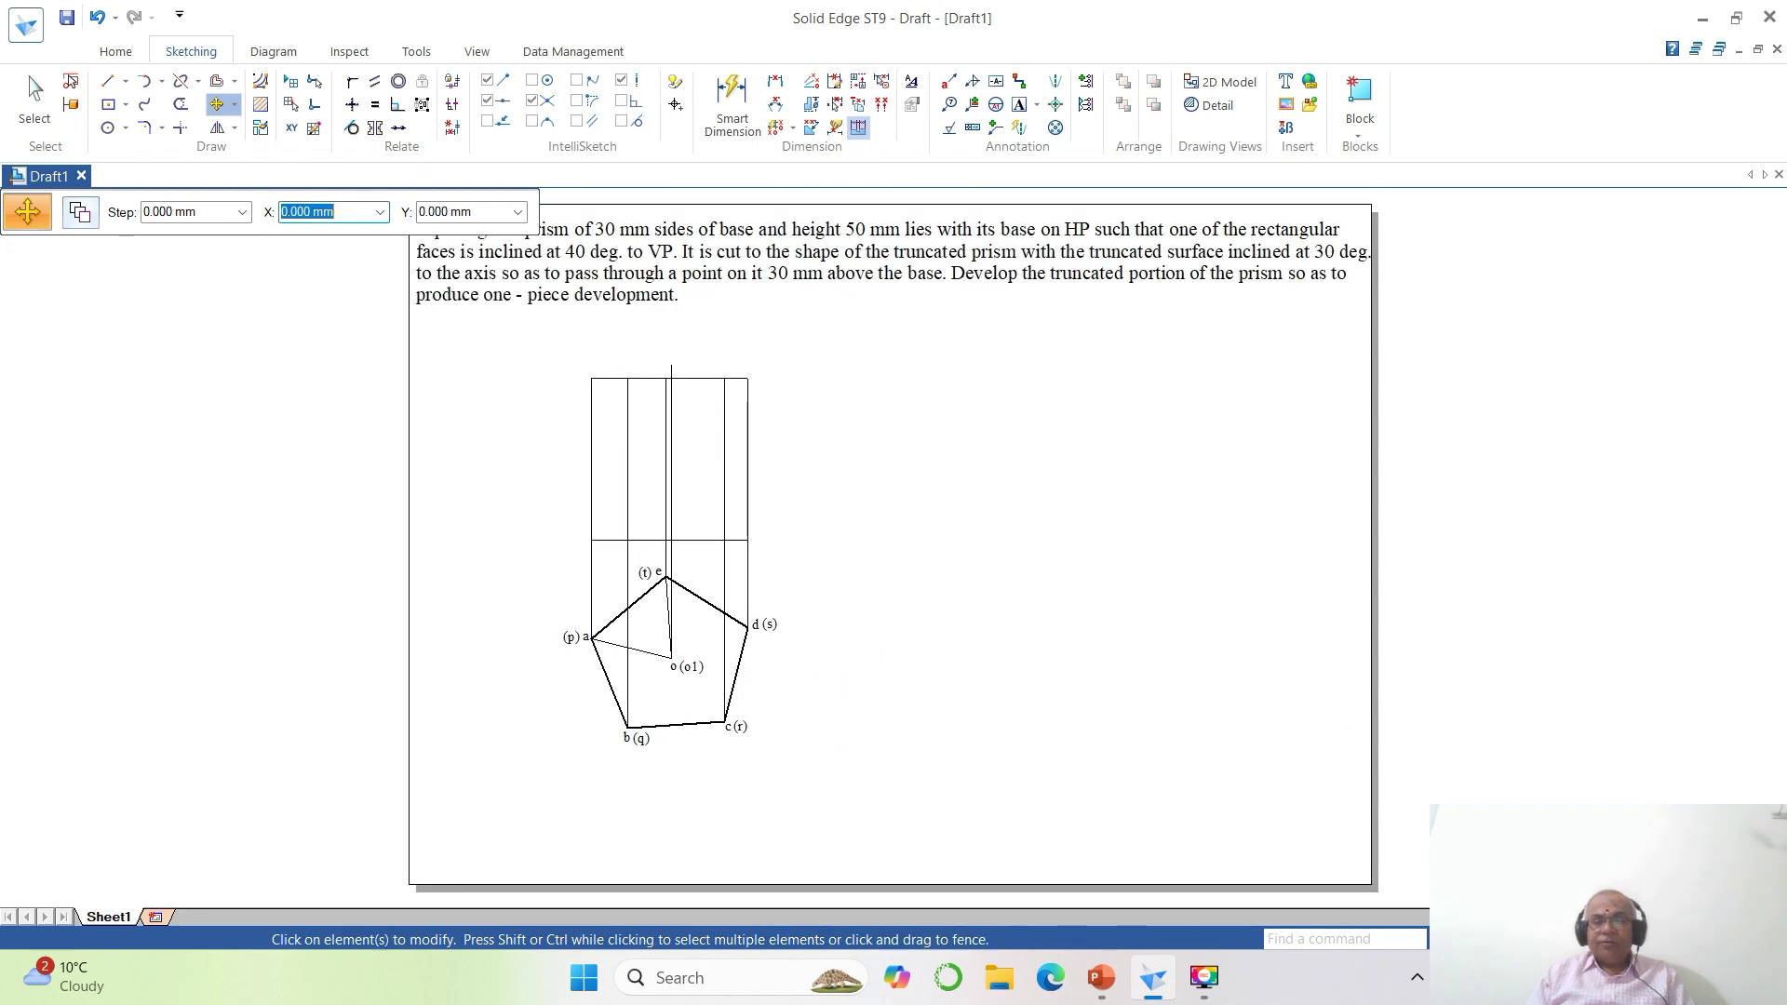
pyautogui.click(1446, 939)
pyautogui.click(440, 348)
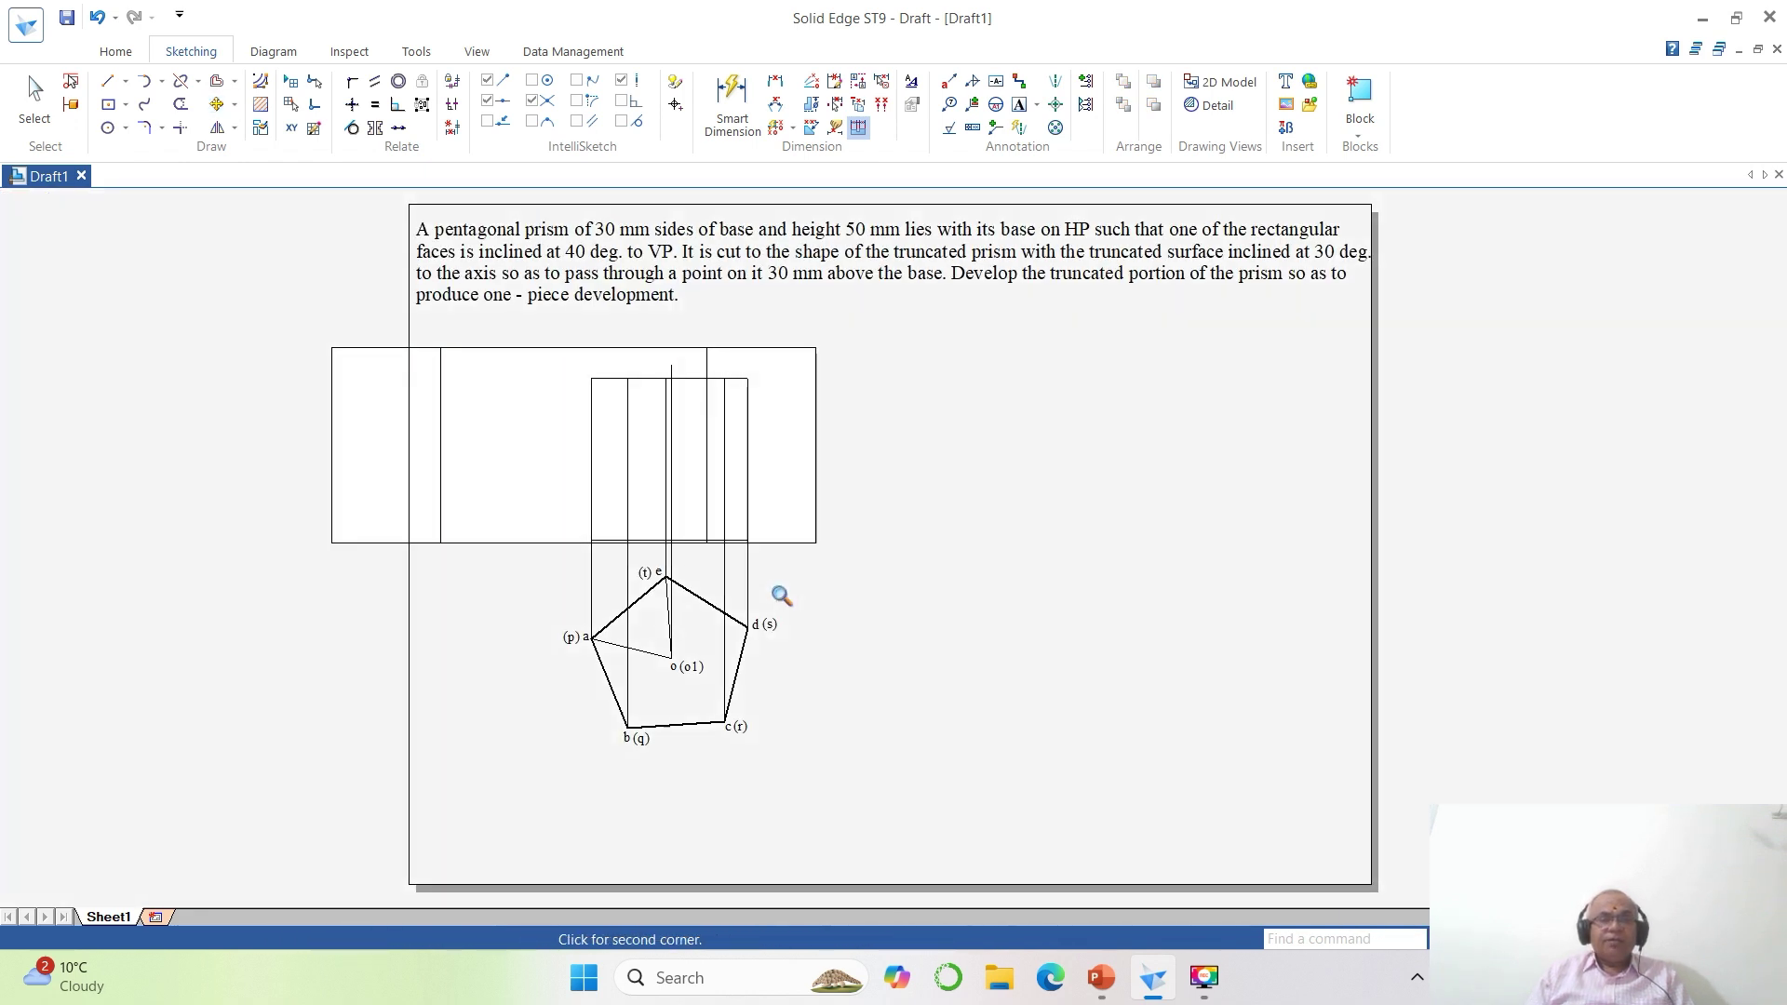
pyautogui.click(1126, 824)
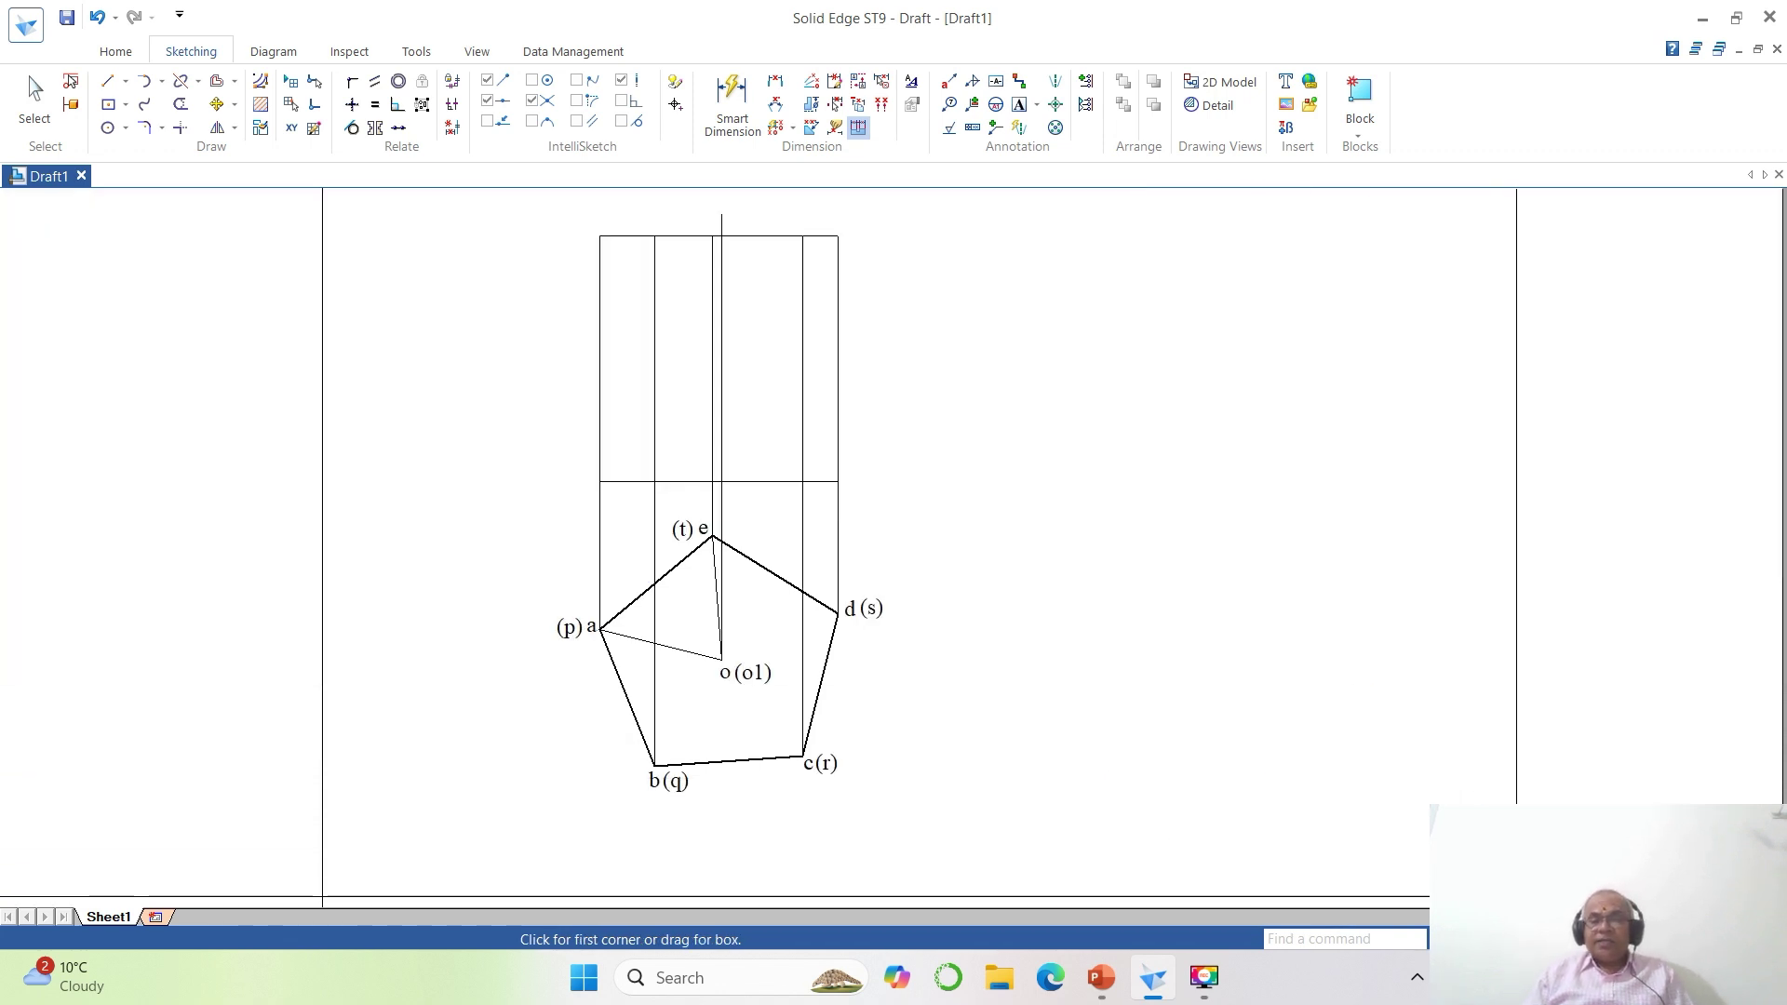
pyautogui.click(1492, 939)
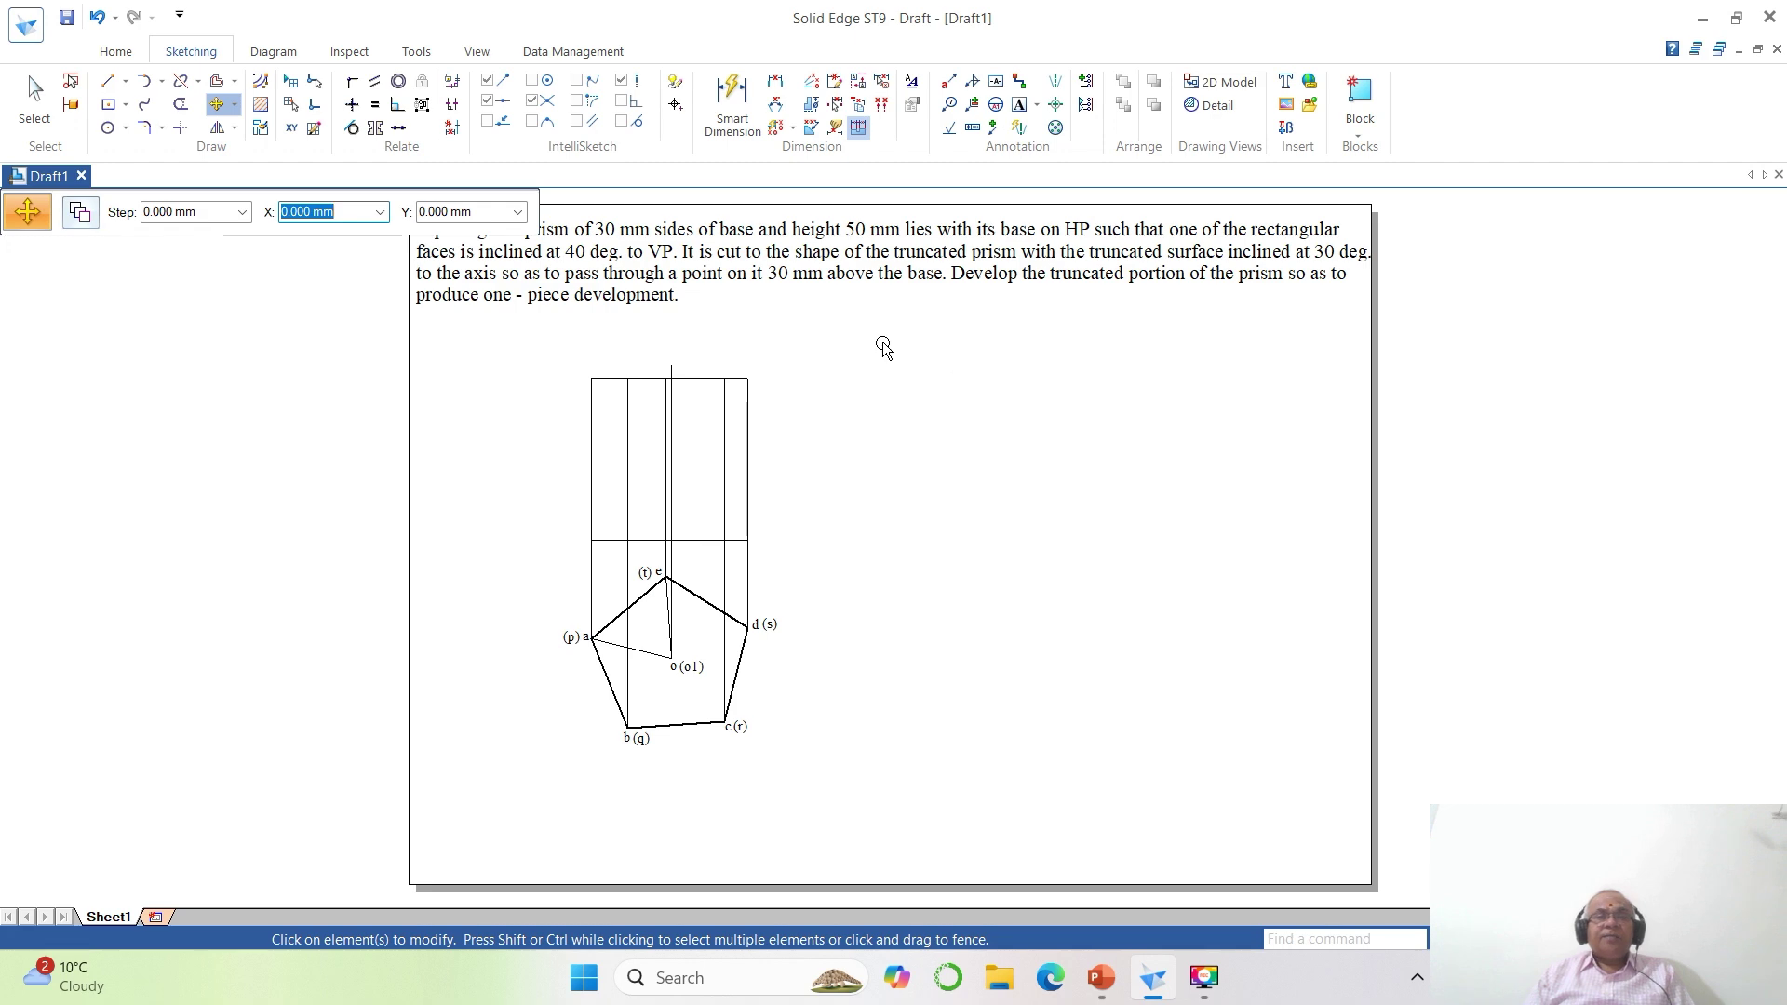
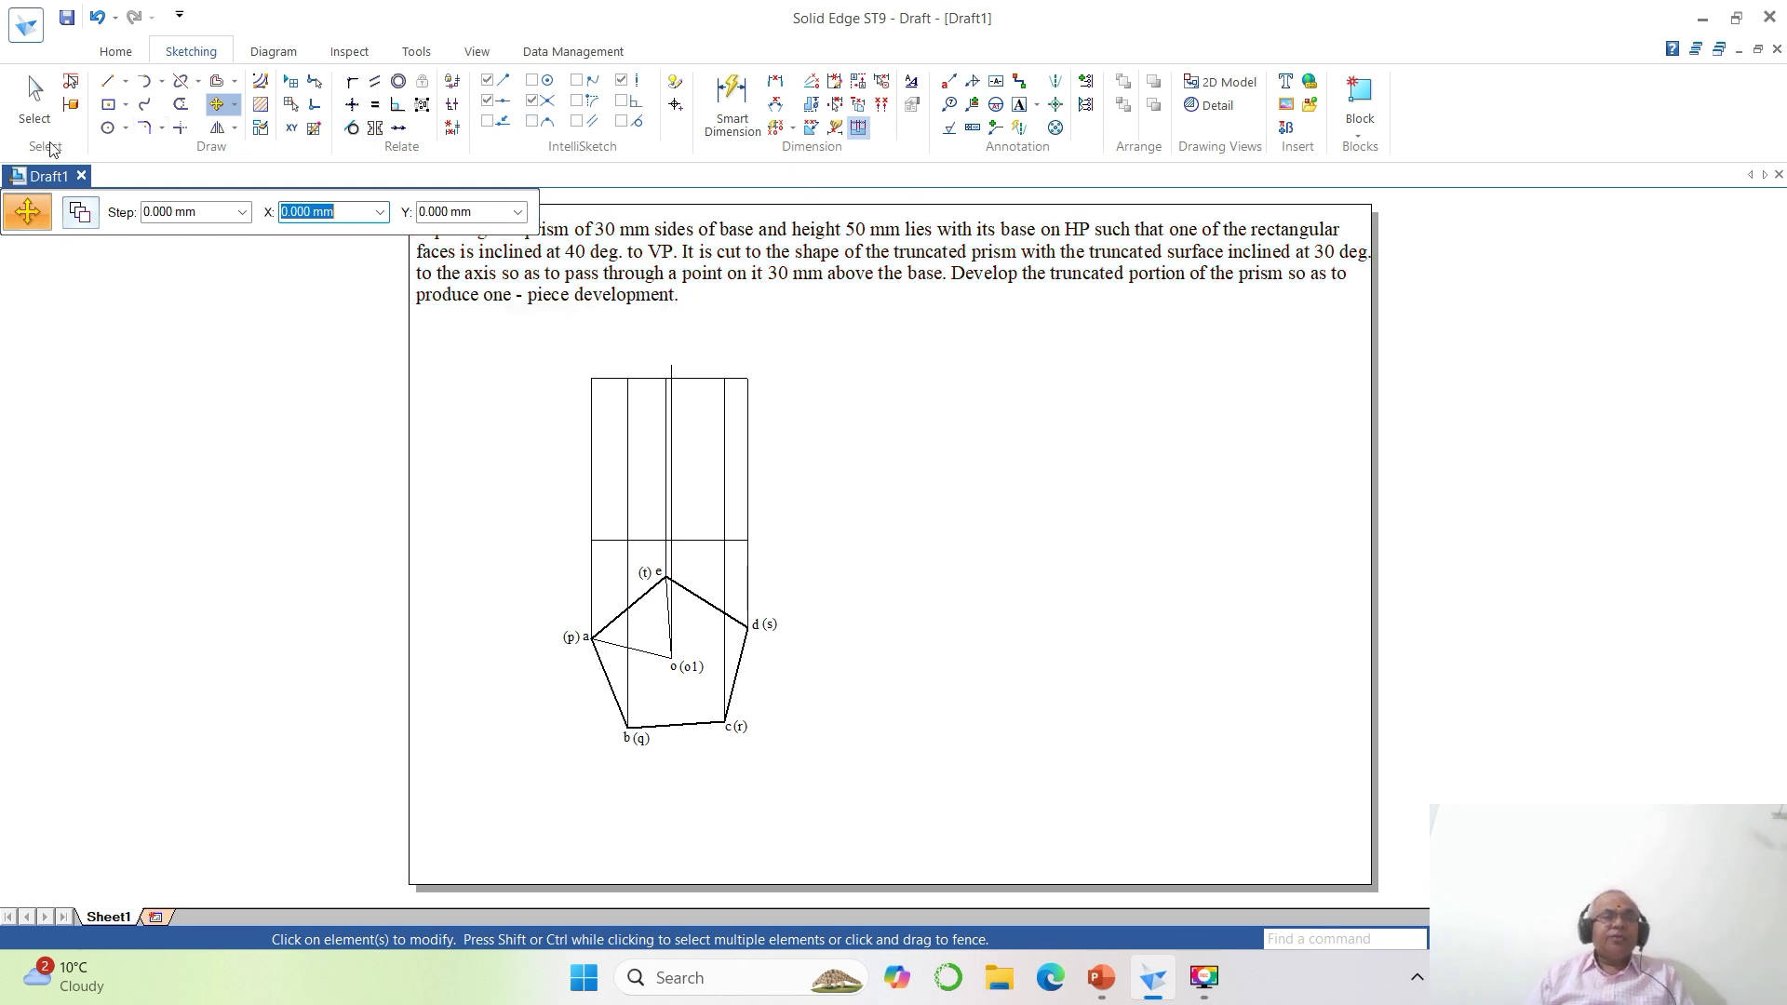
# Offset the front view's horizontal base line 30 mm upward.
pyautogui.click(217, 83)
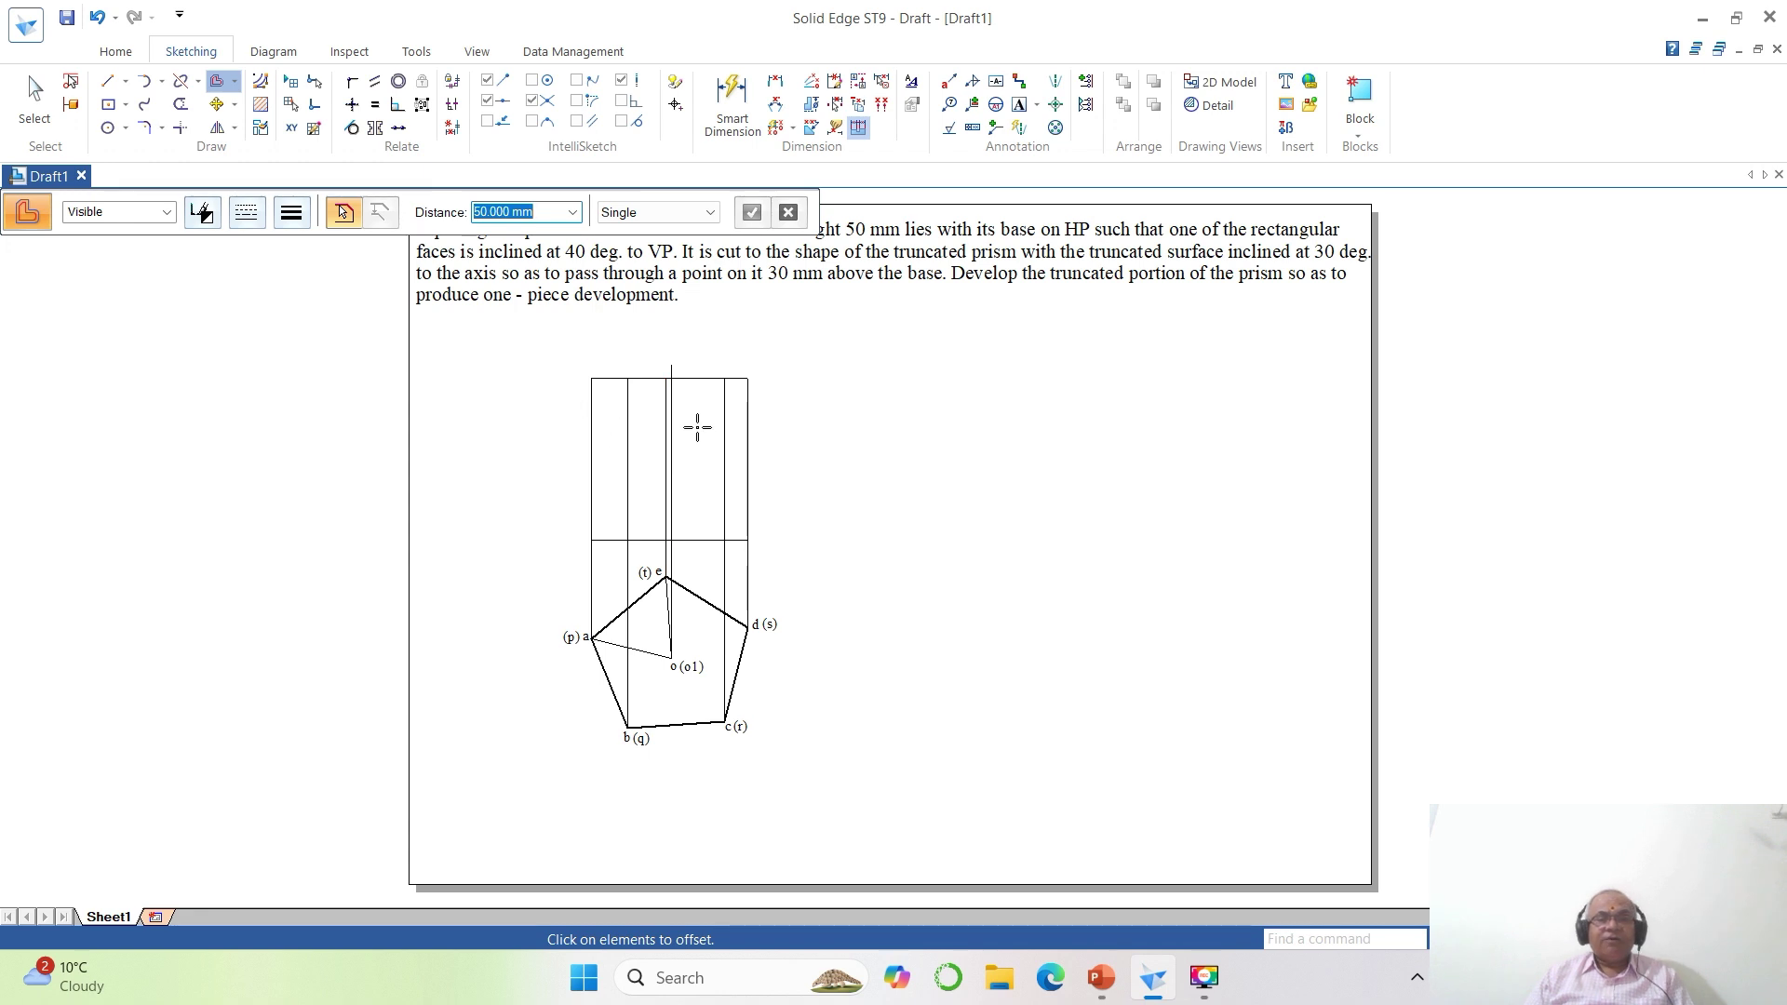
pyautogui.write('30')
pyautogui.press('Return')
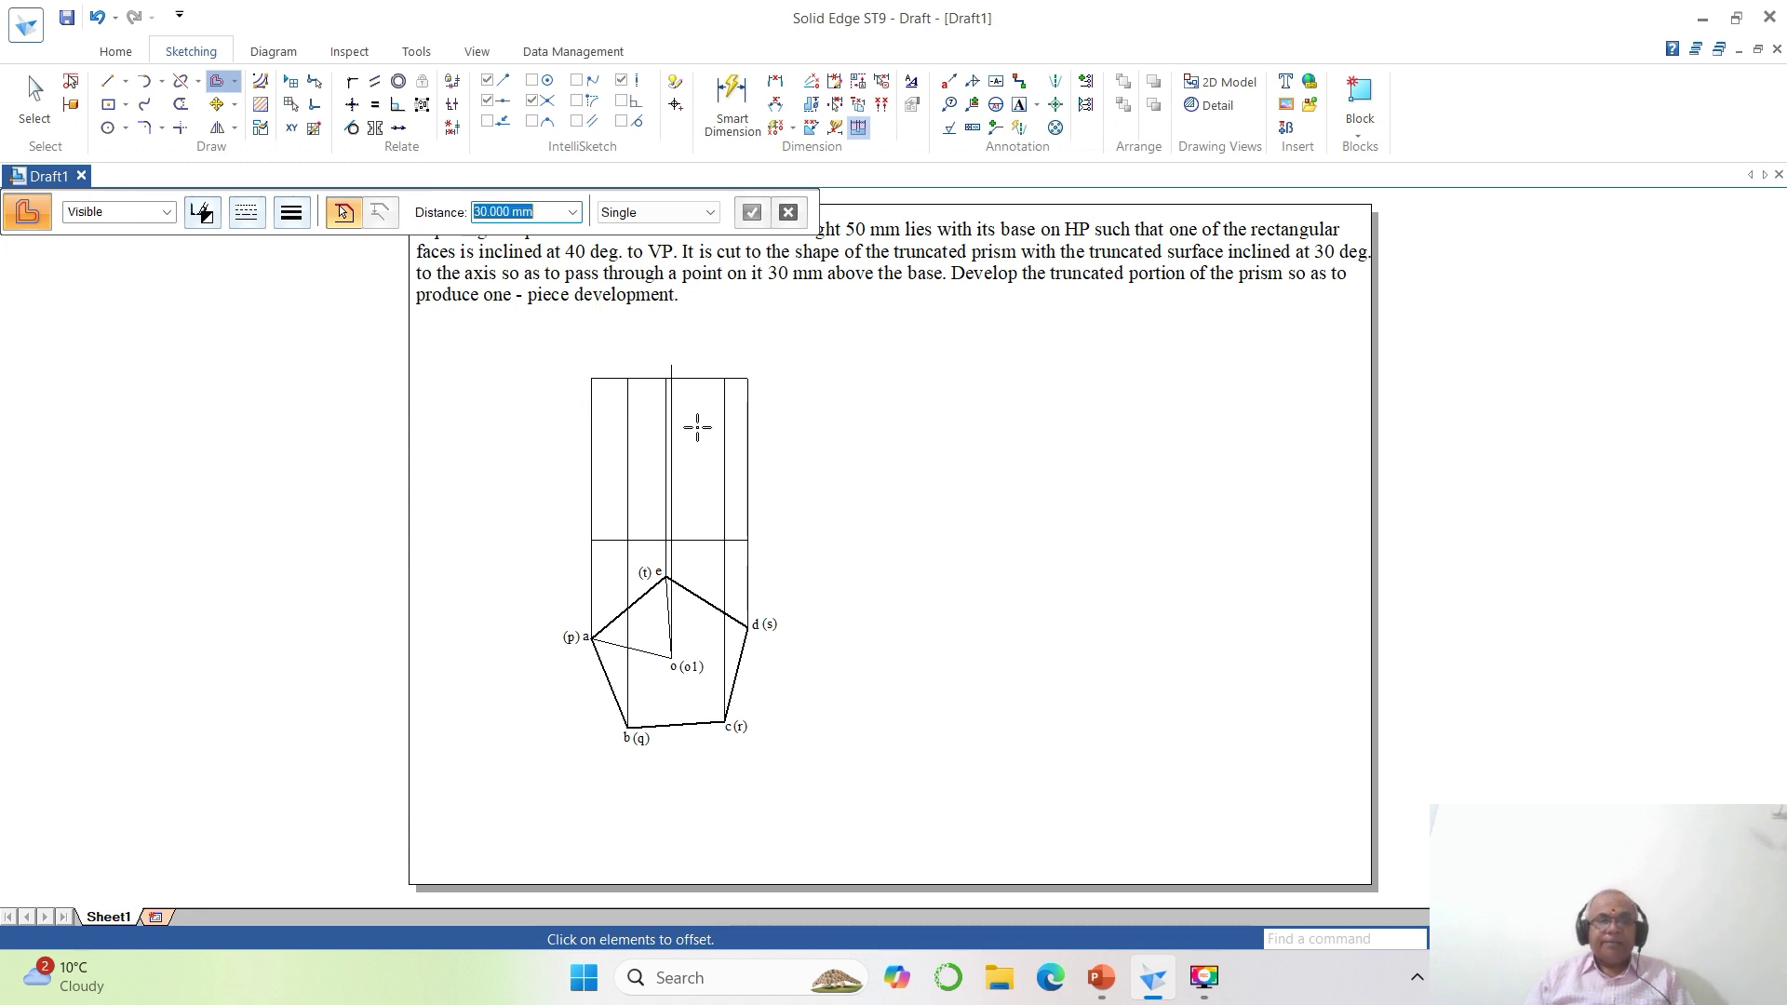
pyautogui.click(714, 540)
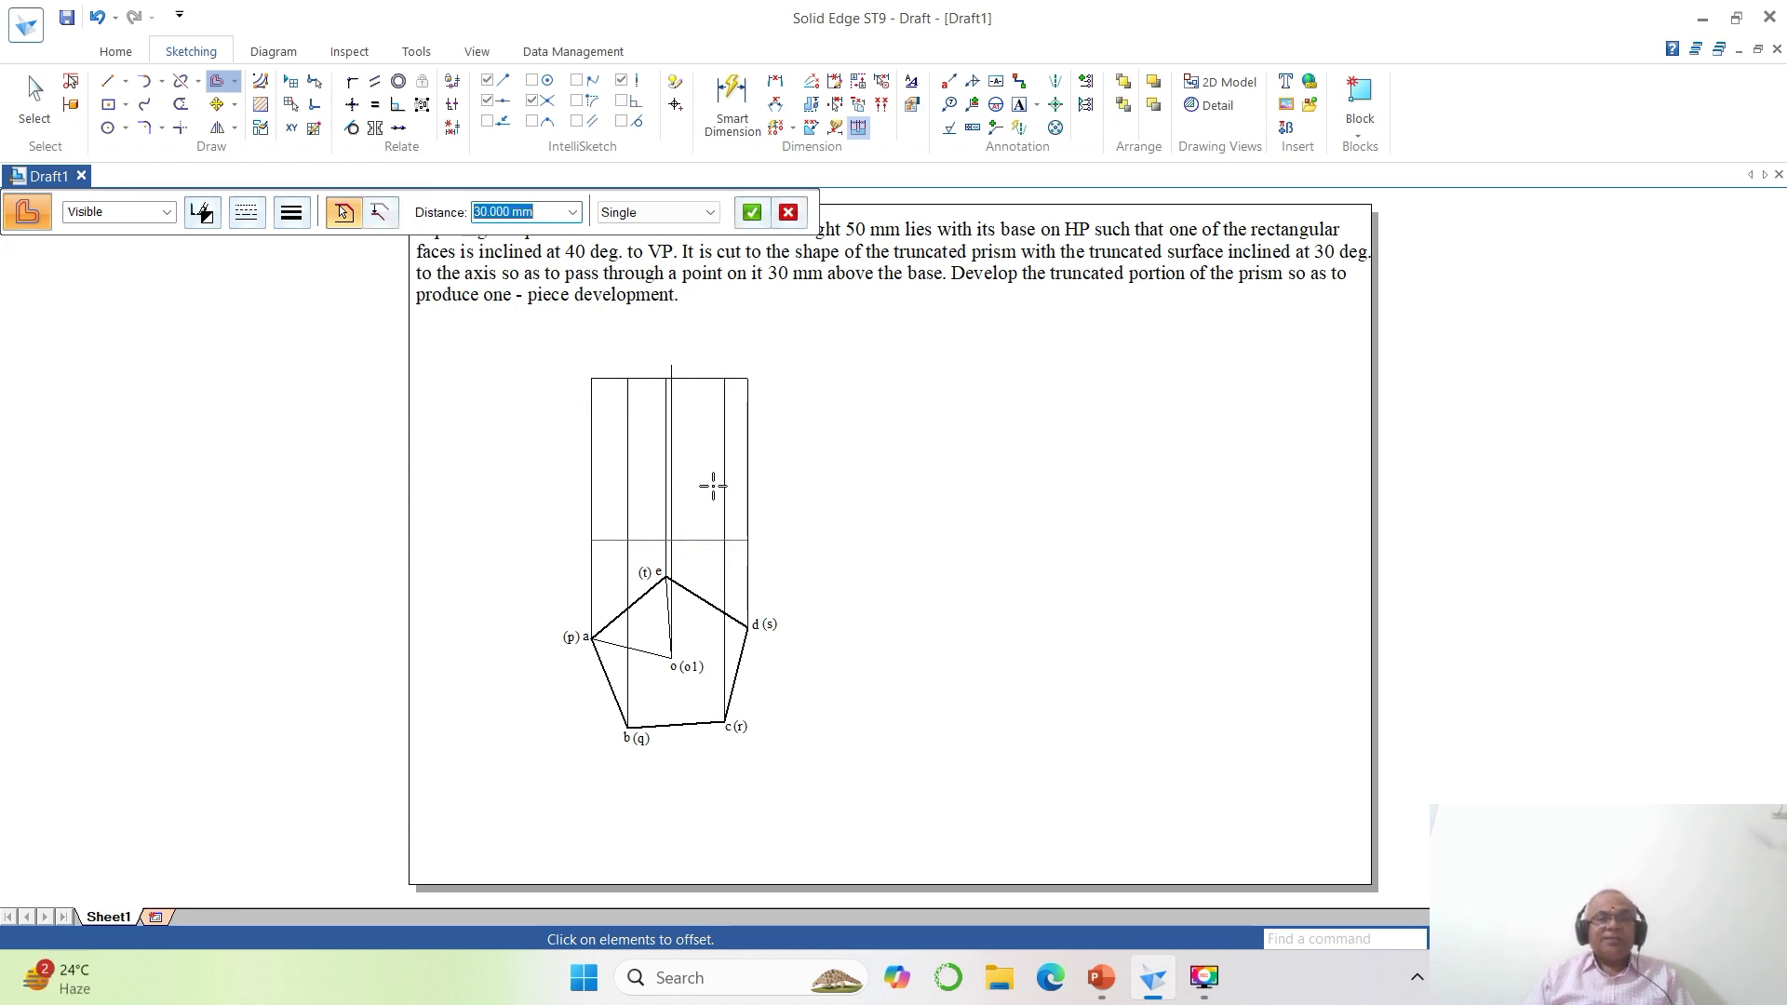
pyautogui.click(712, 485)
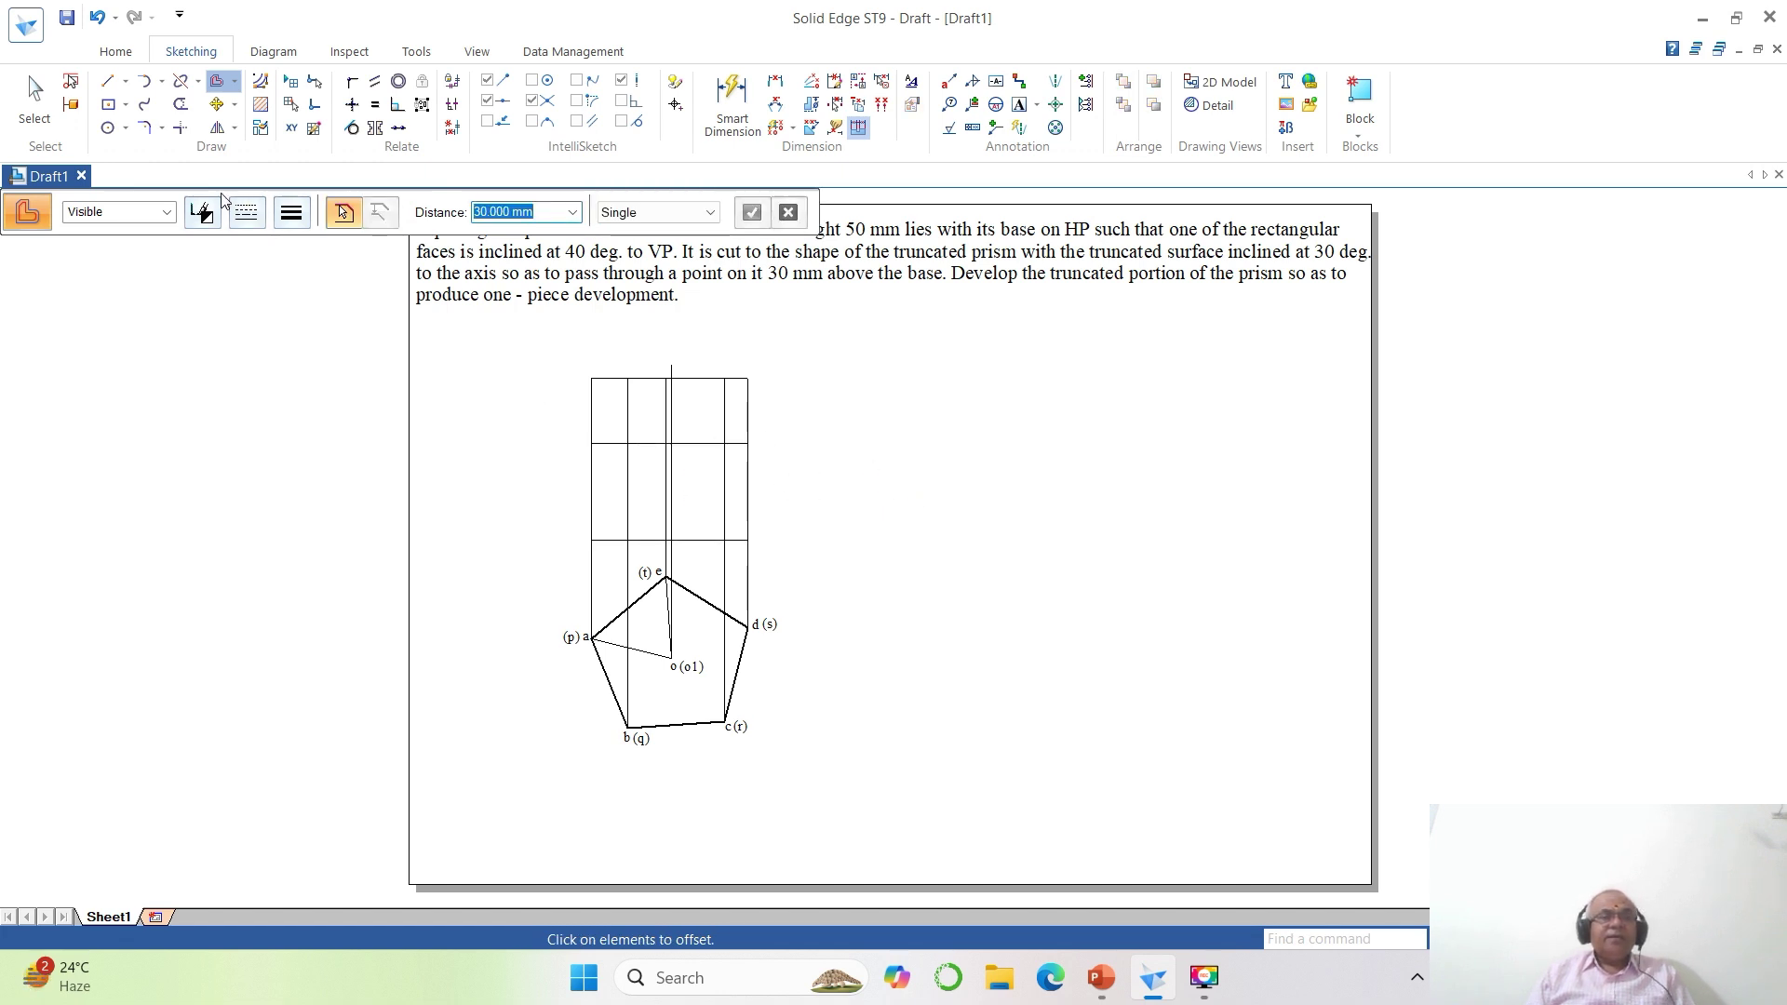
# Draw a 100 mm line at 60° upward from where the axis meets the horizontal line 30 mm above the base.
pyautogui.click(1480, 939)
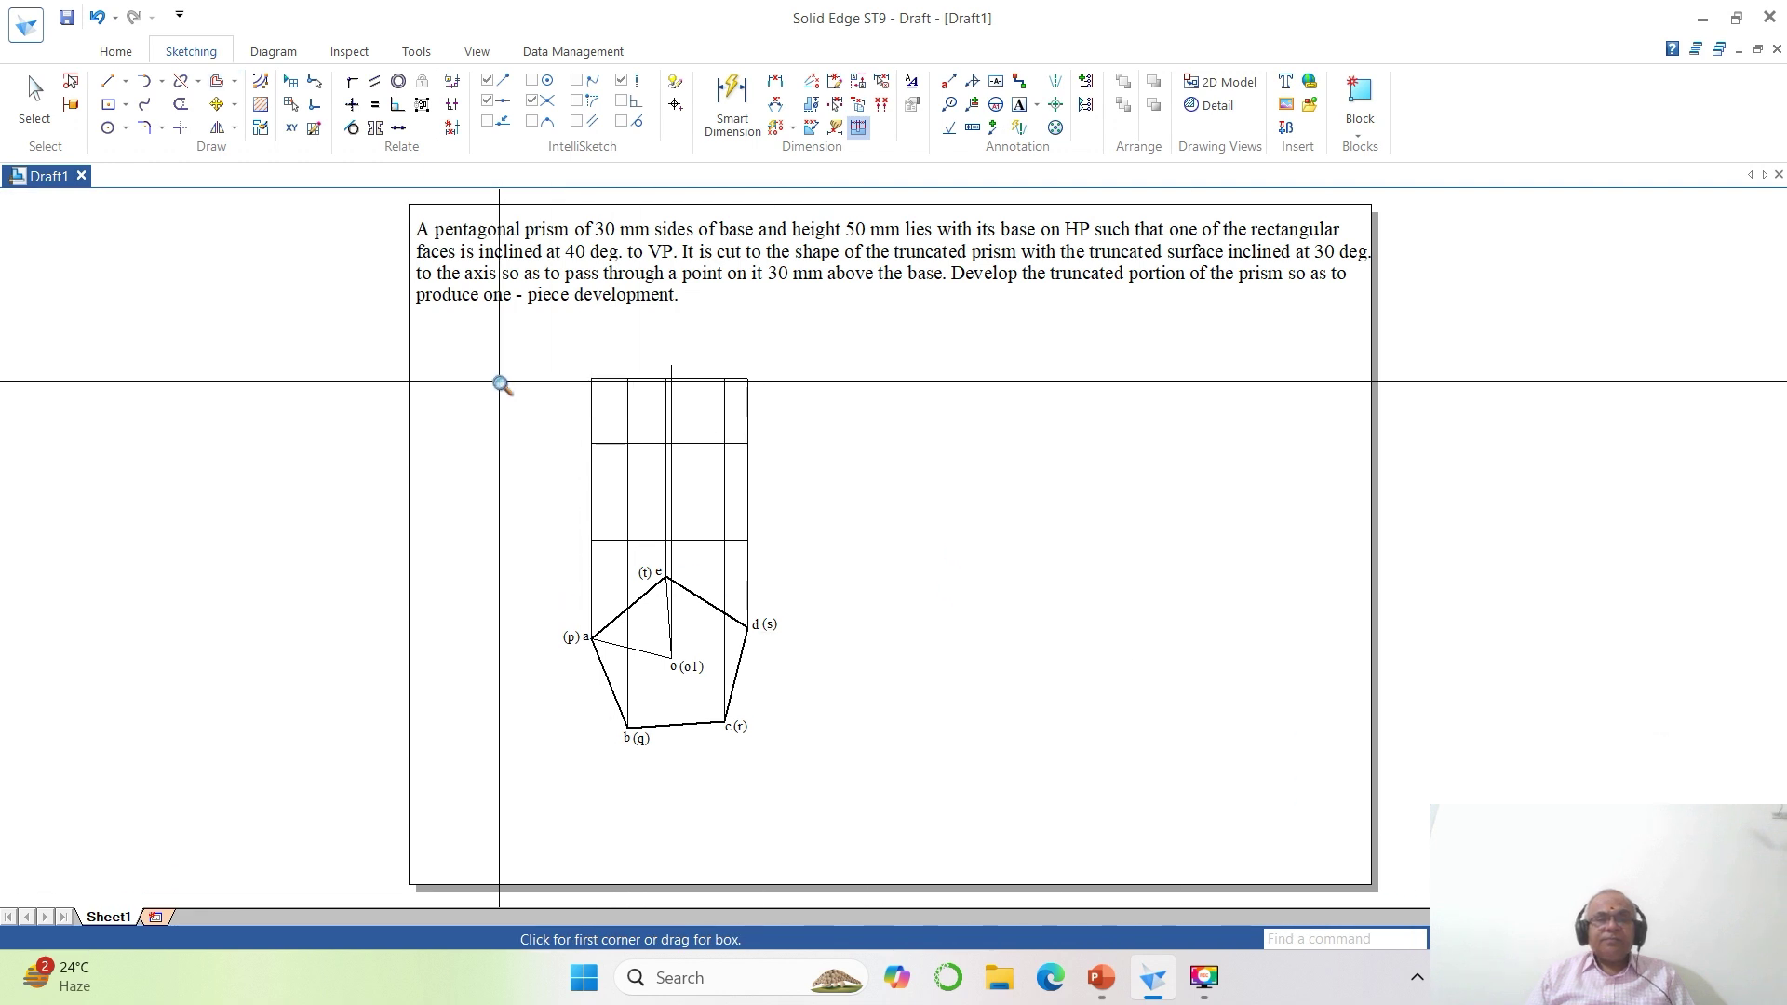
pyautogui.click(416, 325)
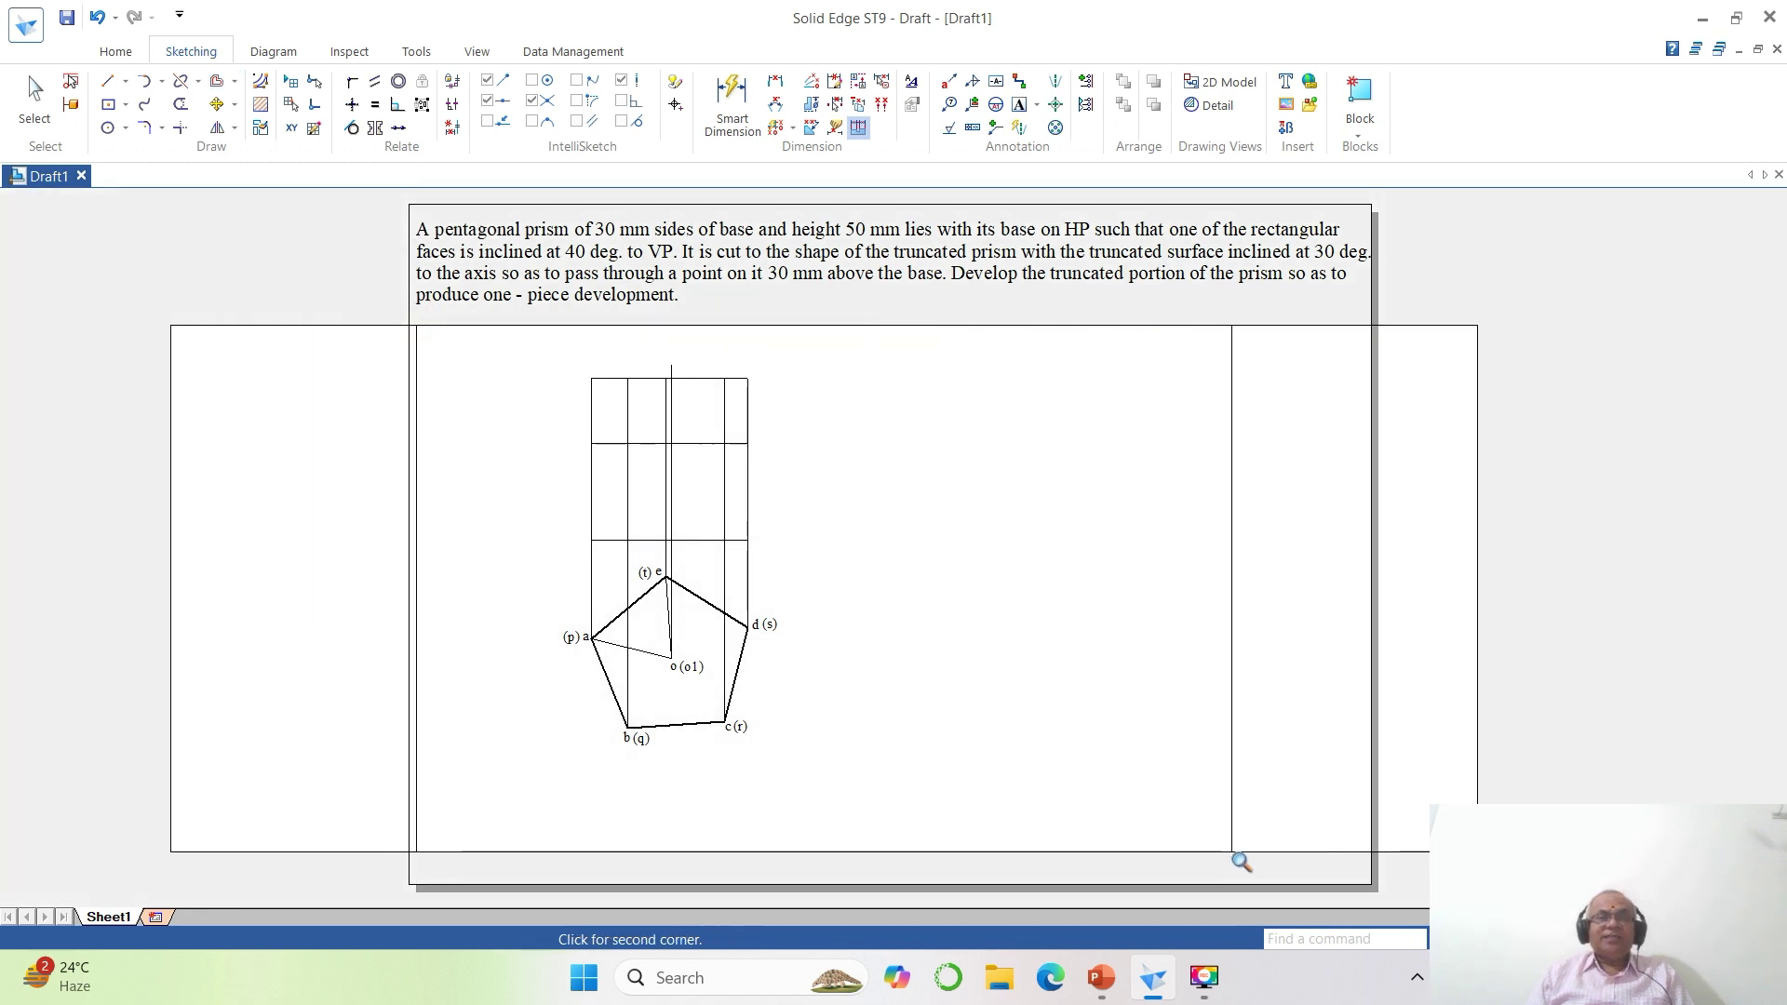
pyautogui.click(1238, 857)
pyautogui.click(107, 80)
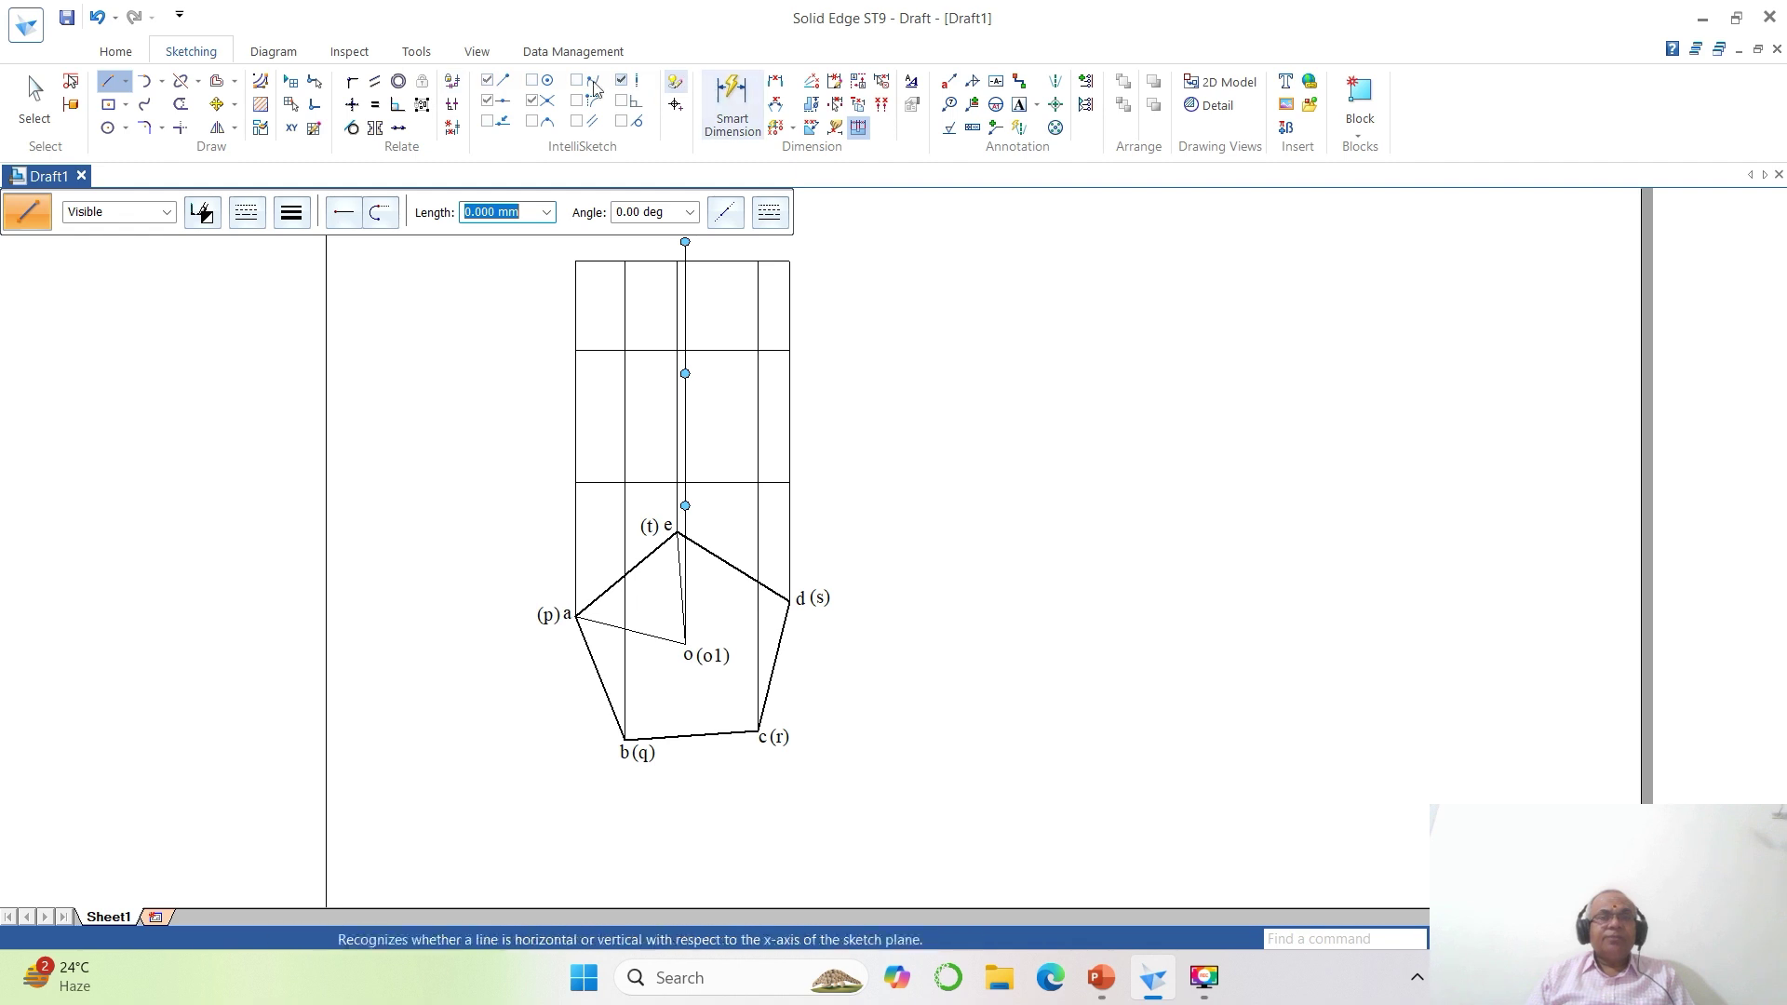
pyautogui.click(495, 106)
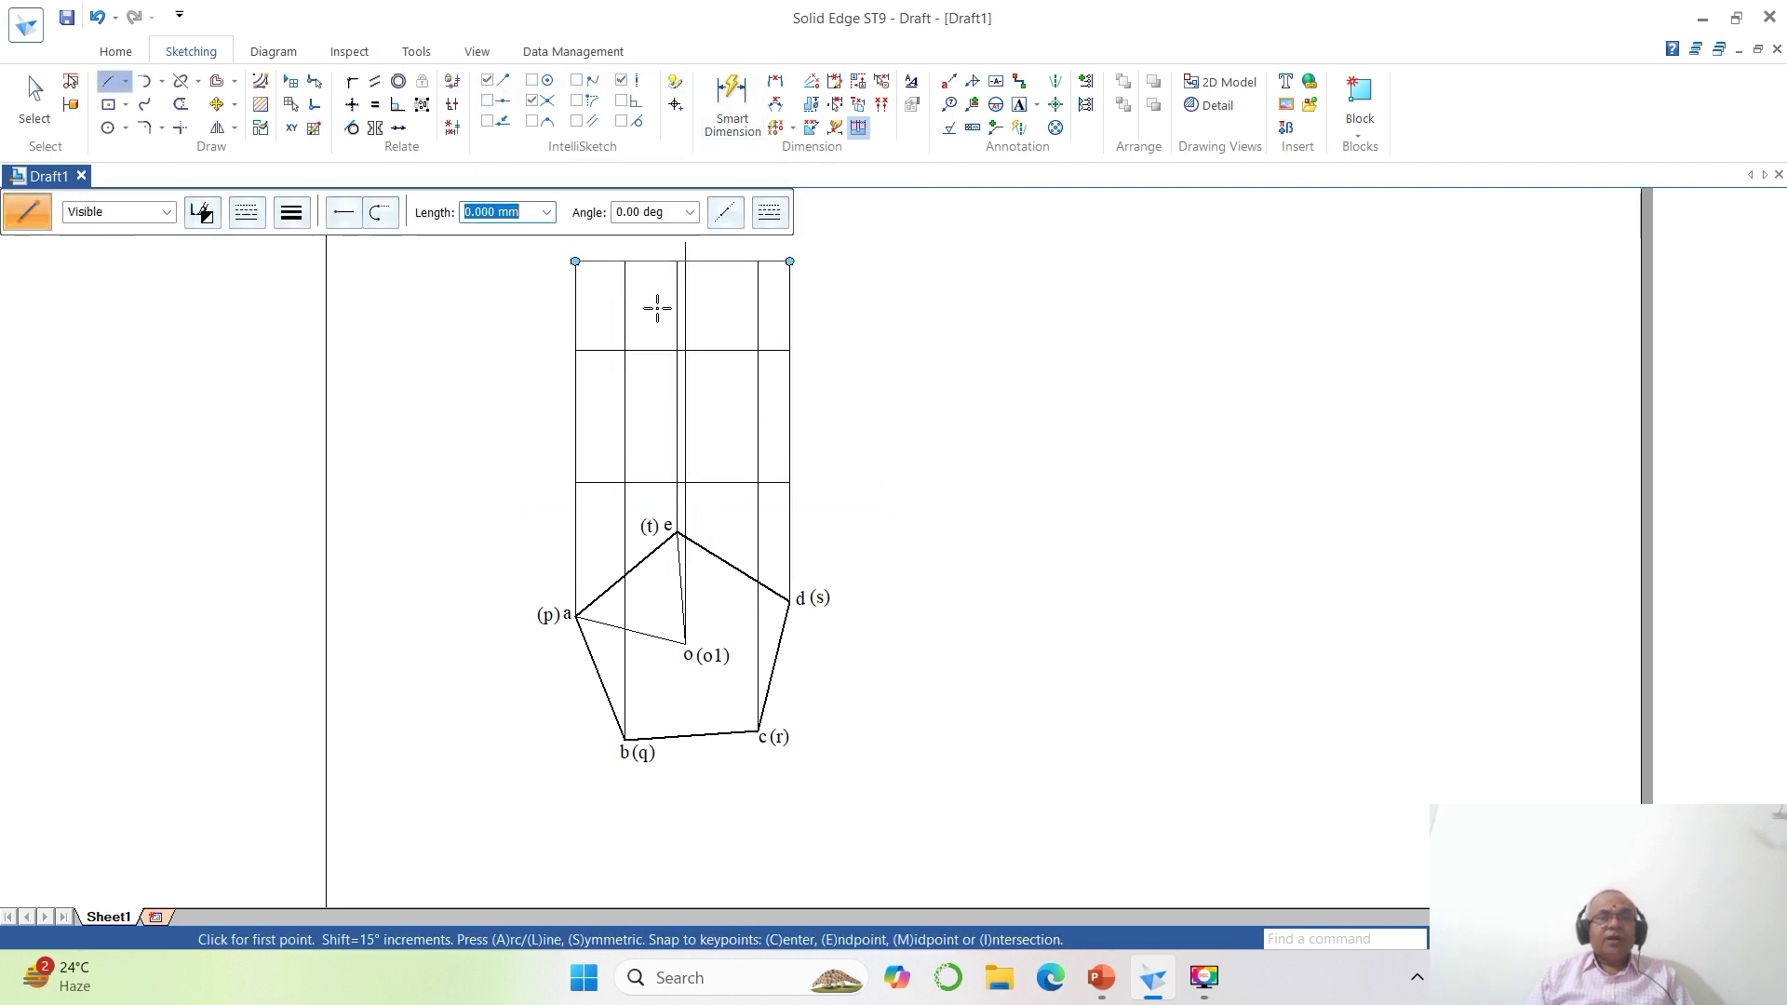
pyautogui.click(685, 350)
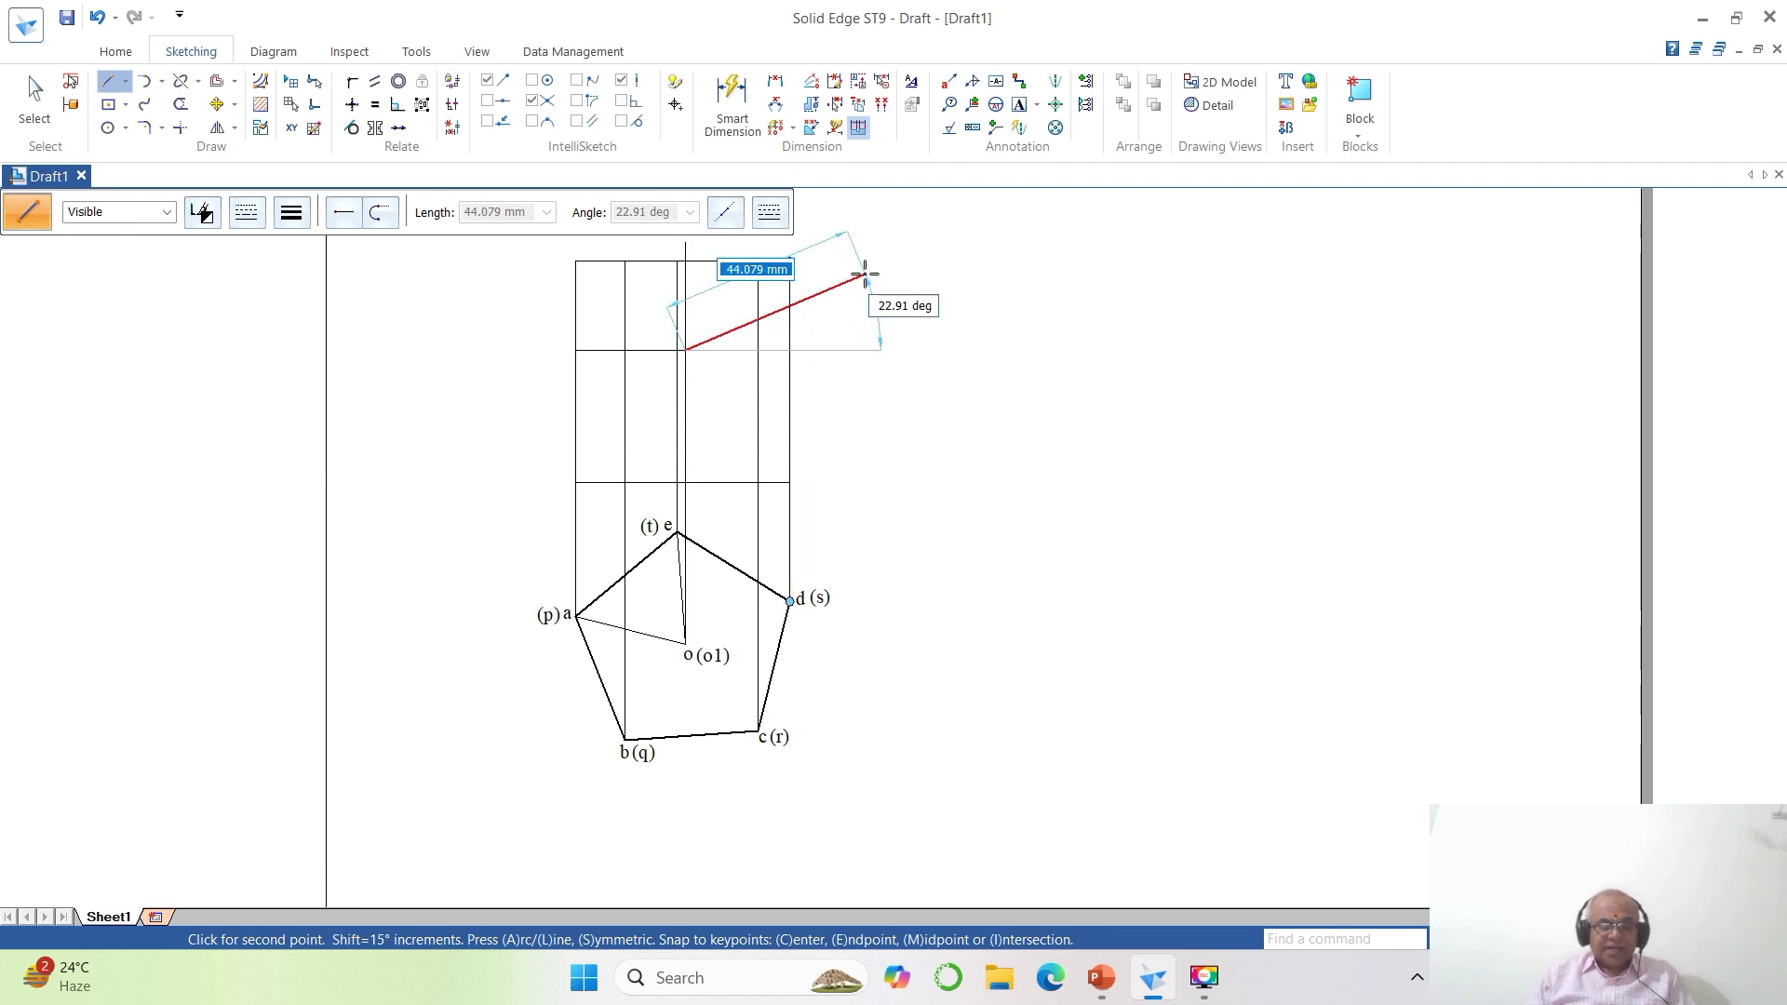
pyautogui.write('100')
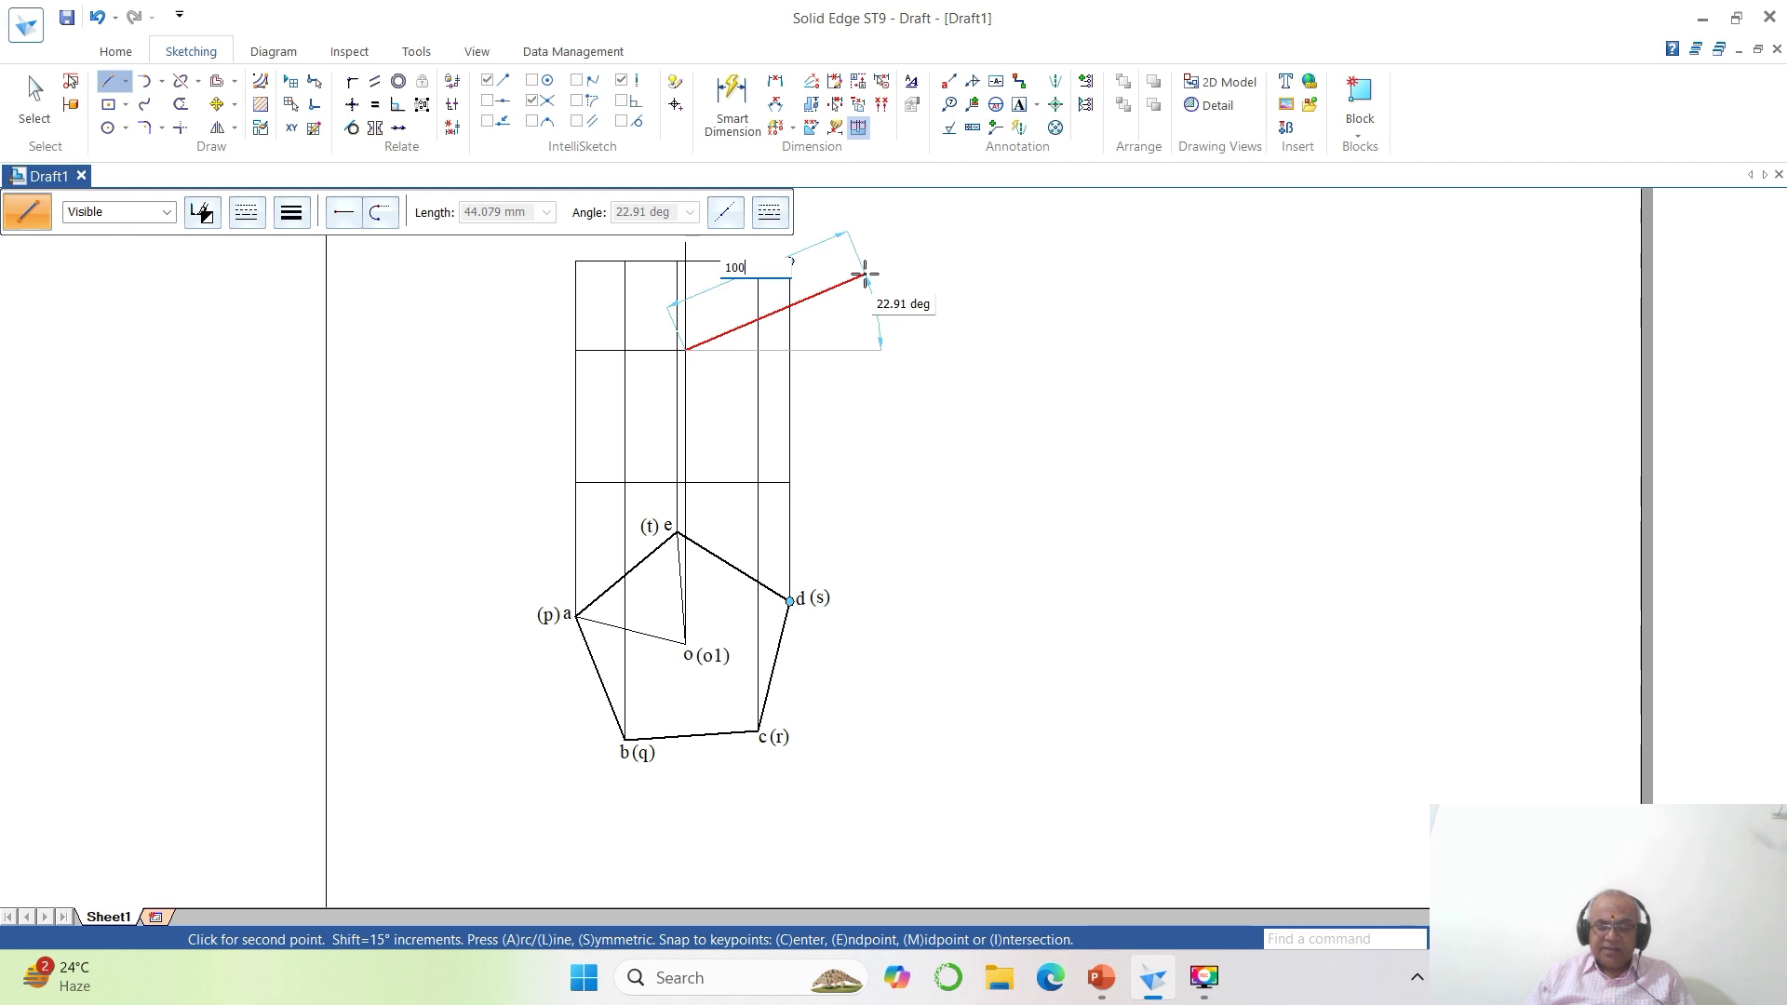
pyautogui.press('Tab')
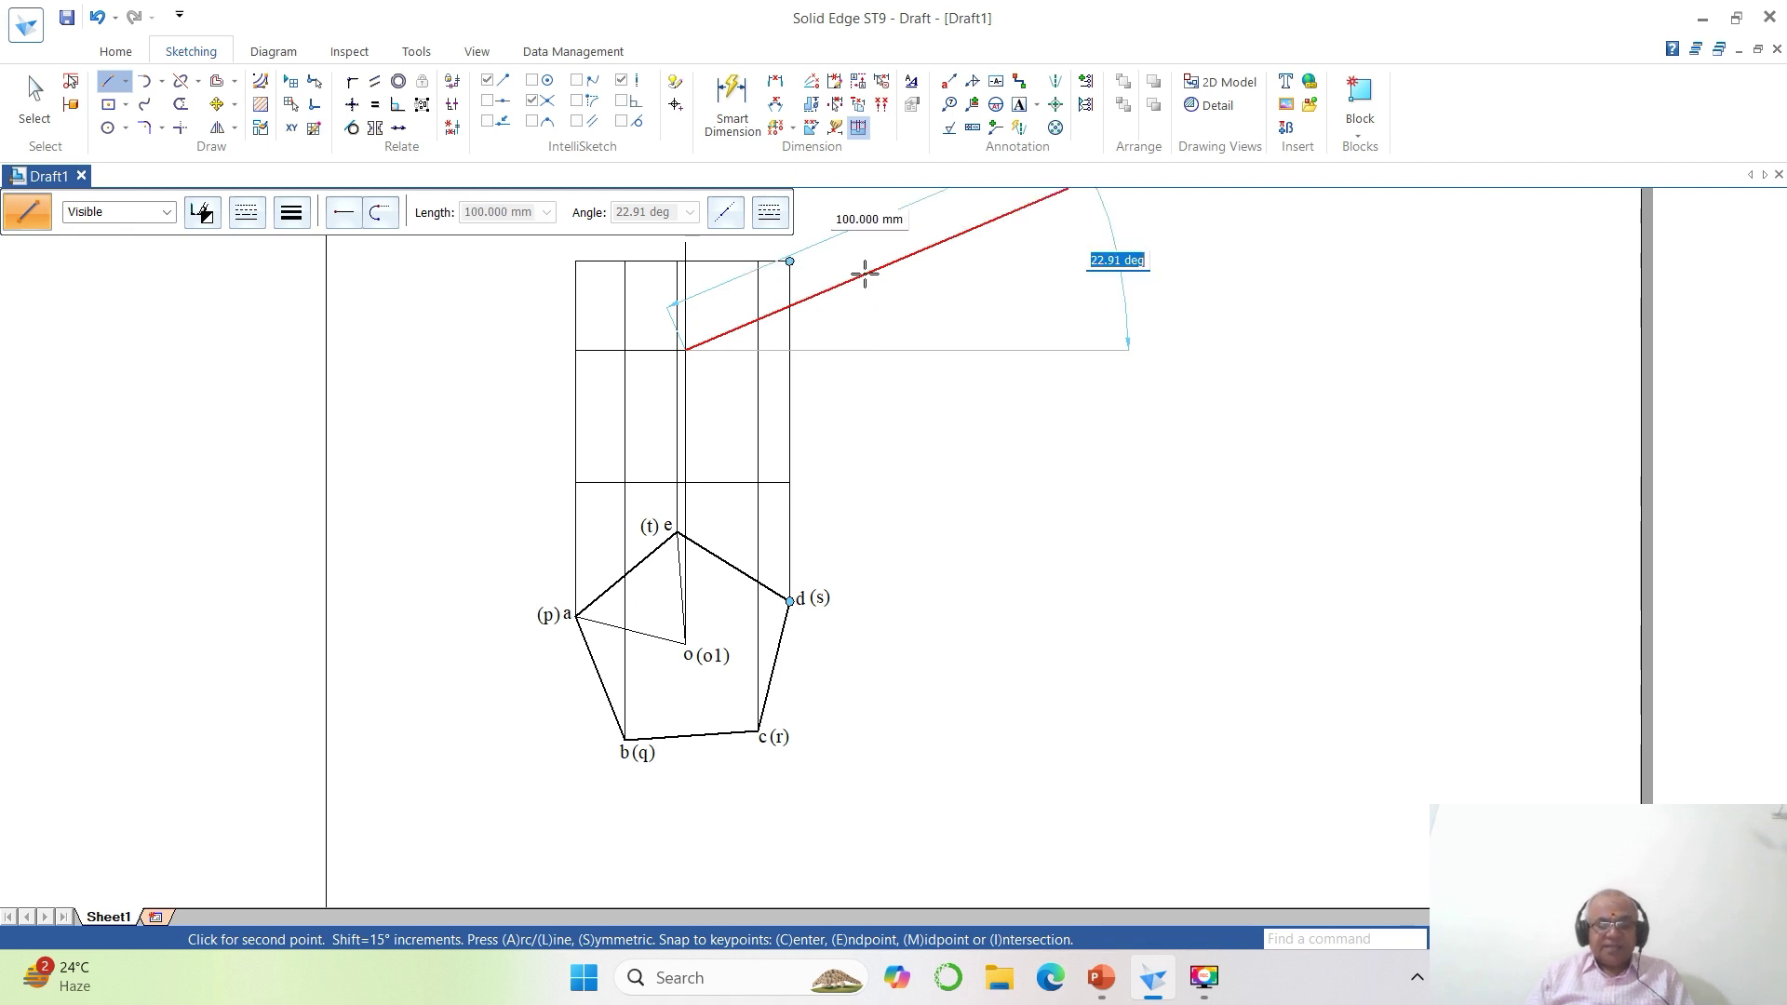
pyautogui.write('60')
pyautogui.press('Return')
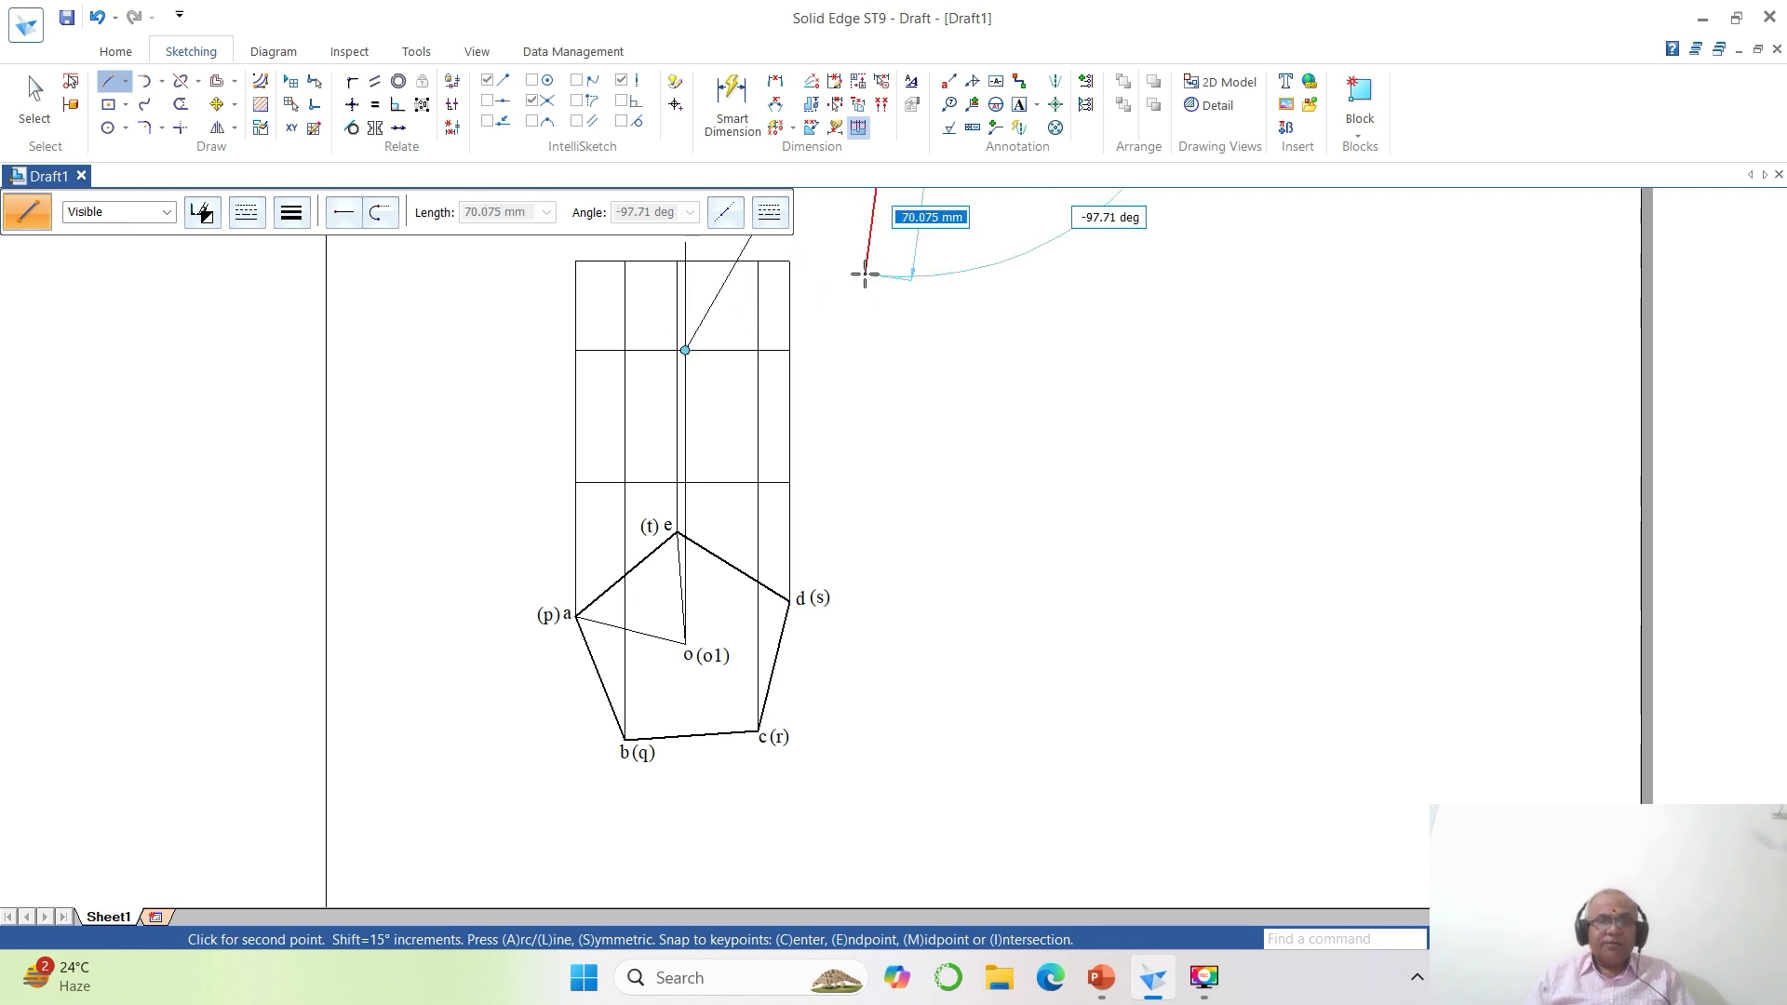
pyautogui.press('Escape')
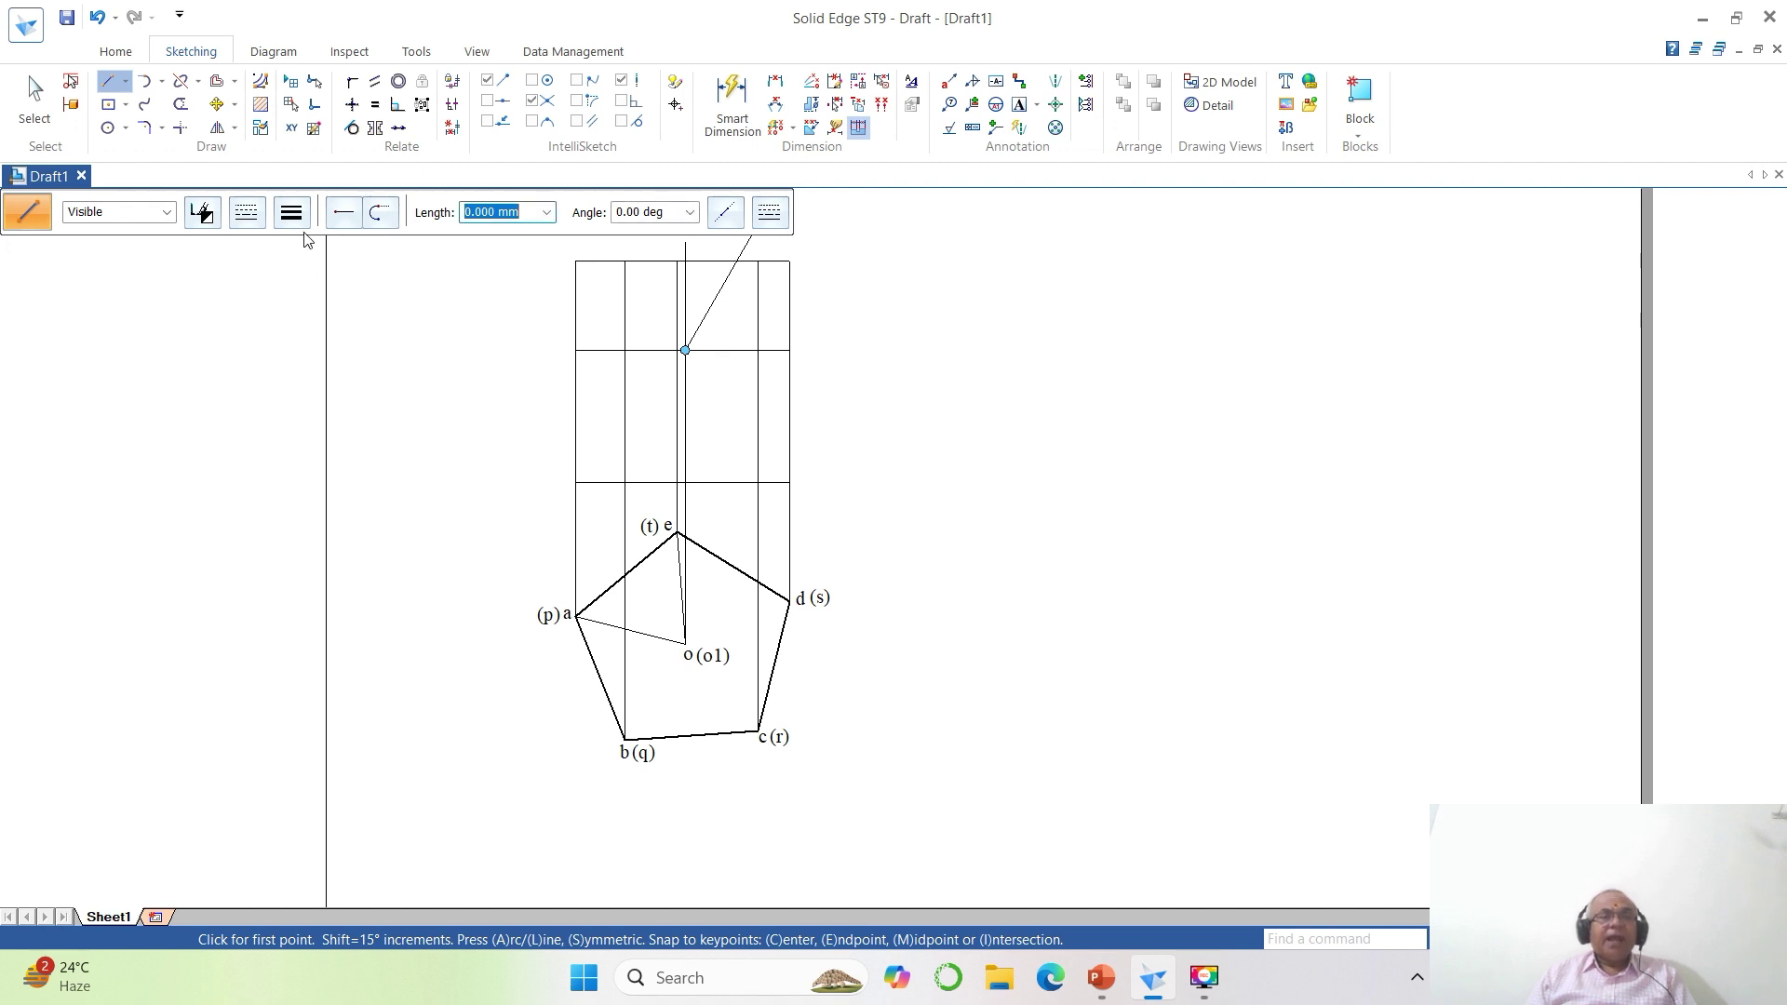
# Dimension the angle between the prism's axis and the inclined line, and undo the dimension.
pyautogui.click(775, 104)
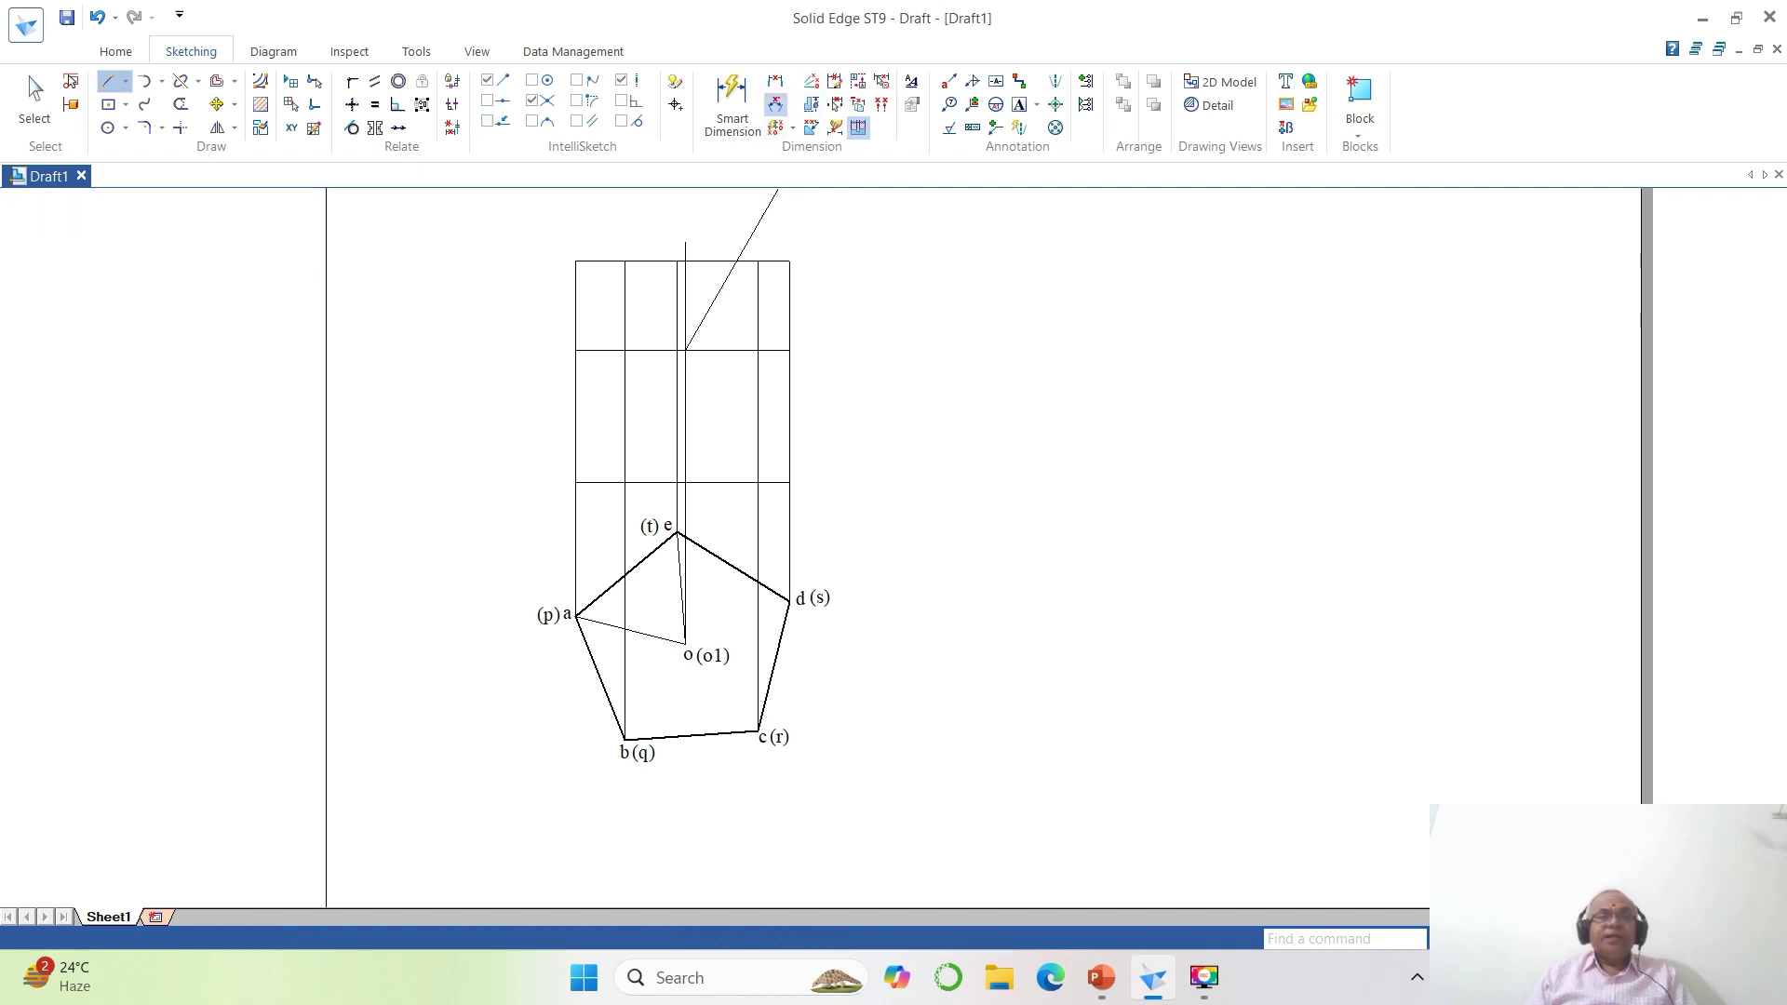
pyautogui.click(681, 306)
pyautogui.click(705, 305)
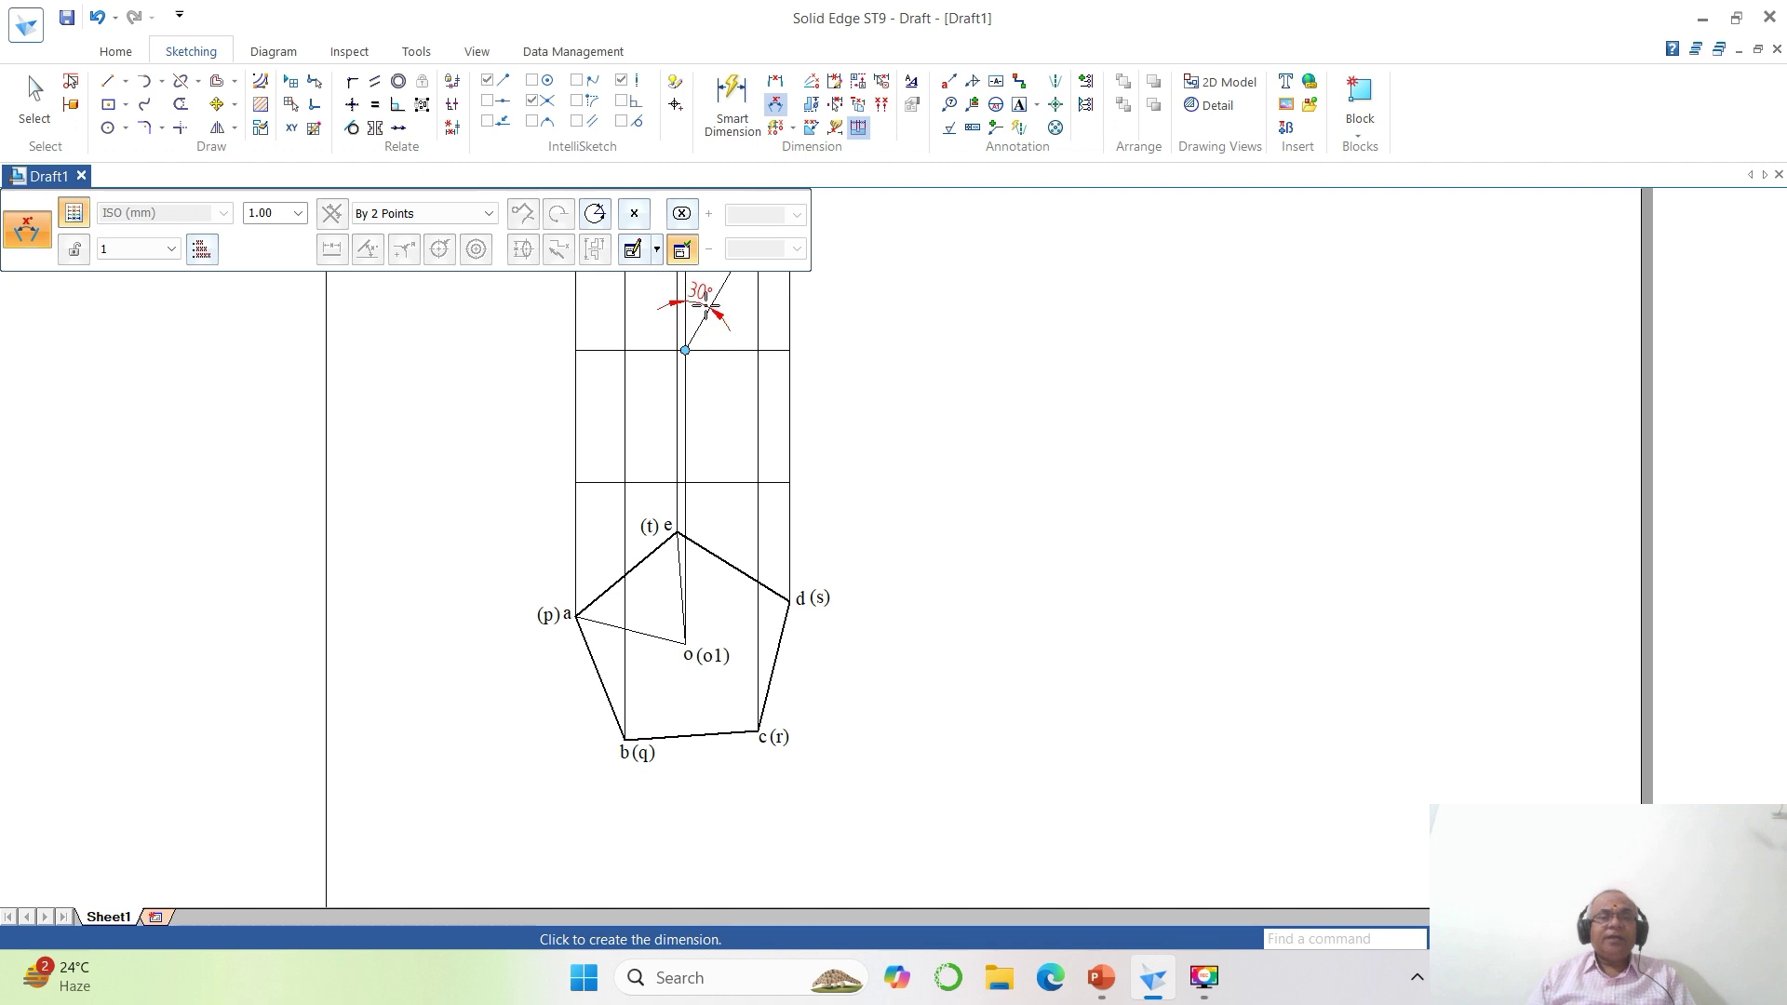
pyautogui.click(704, 307)
pyautogui.hotkey('ctrl', 'z')
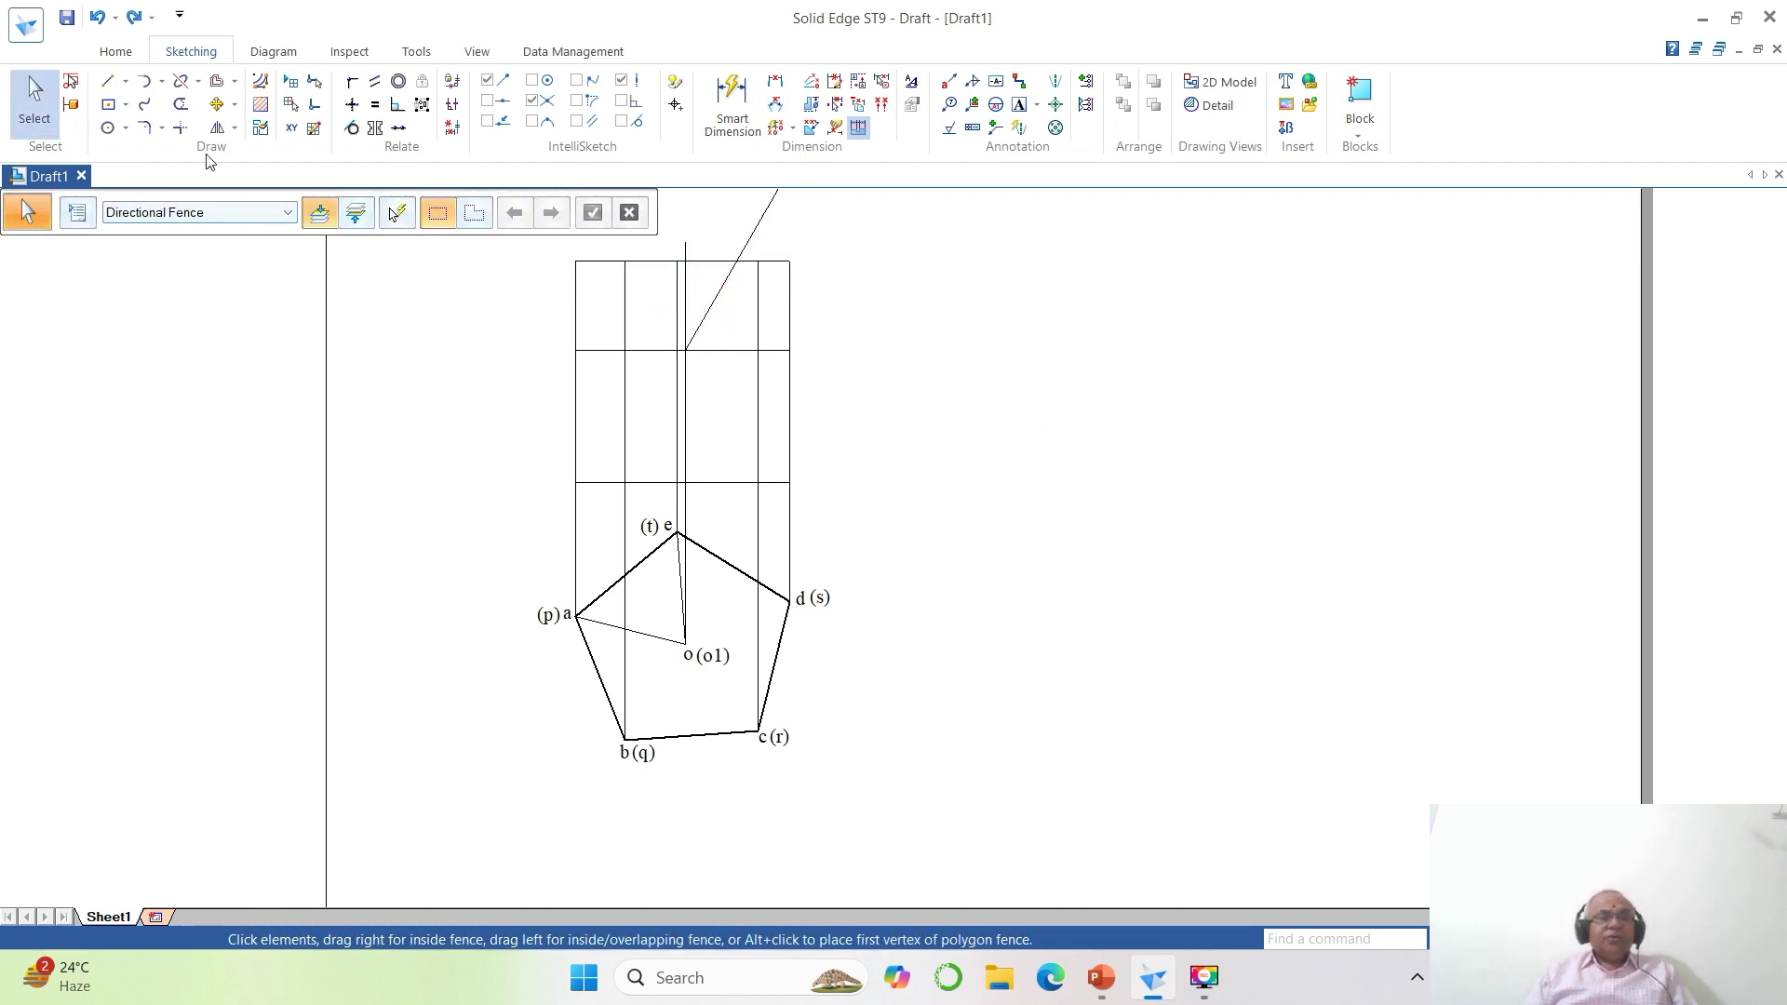
# Extend the inclined cutting line downward to the vertical edge line above vertex a.
pyautogui.click(198, 81)
pyautogui.click(218, 129)
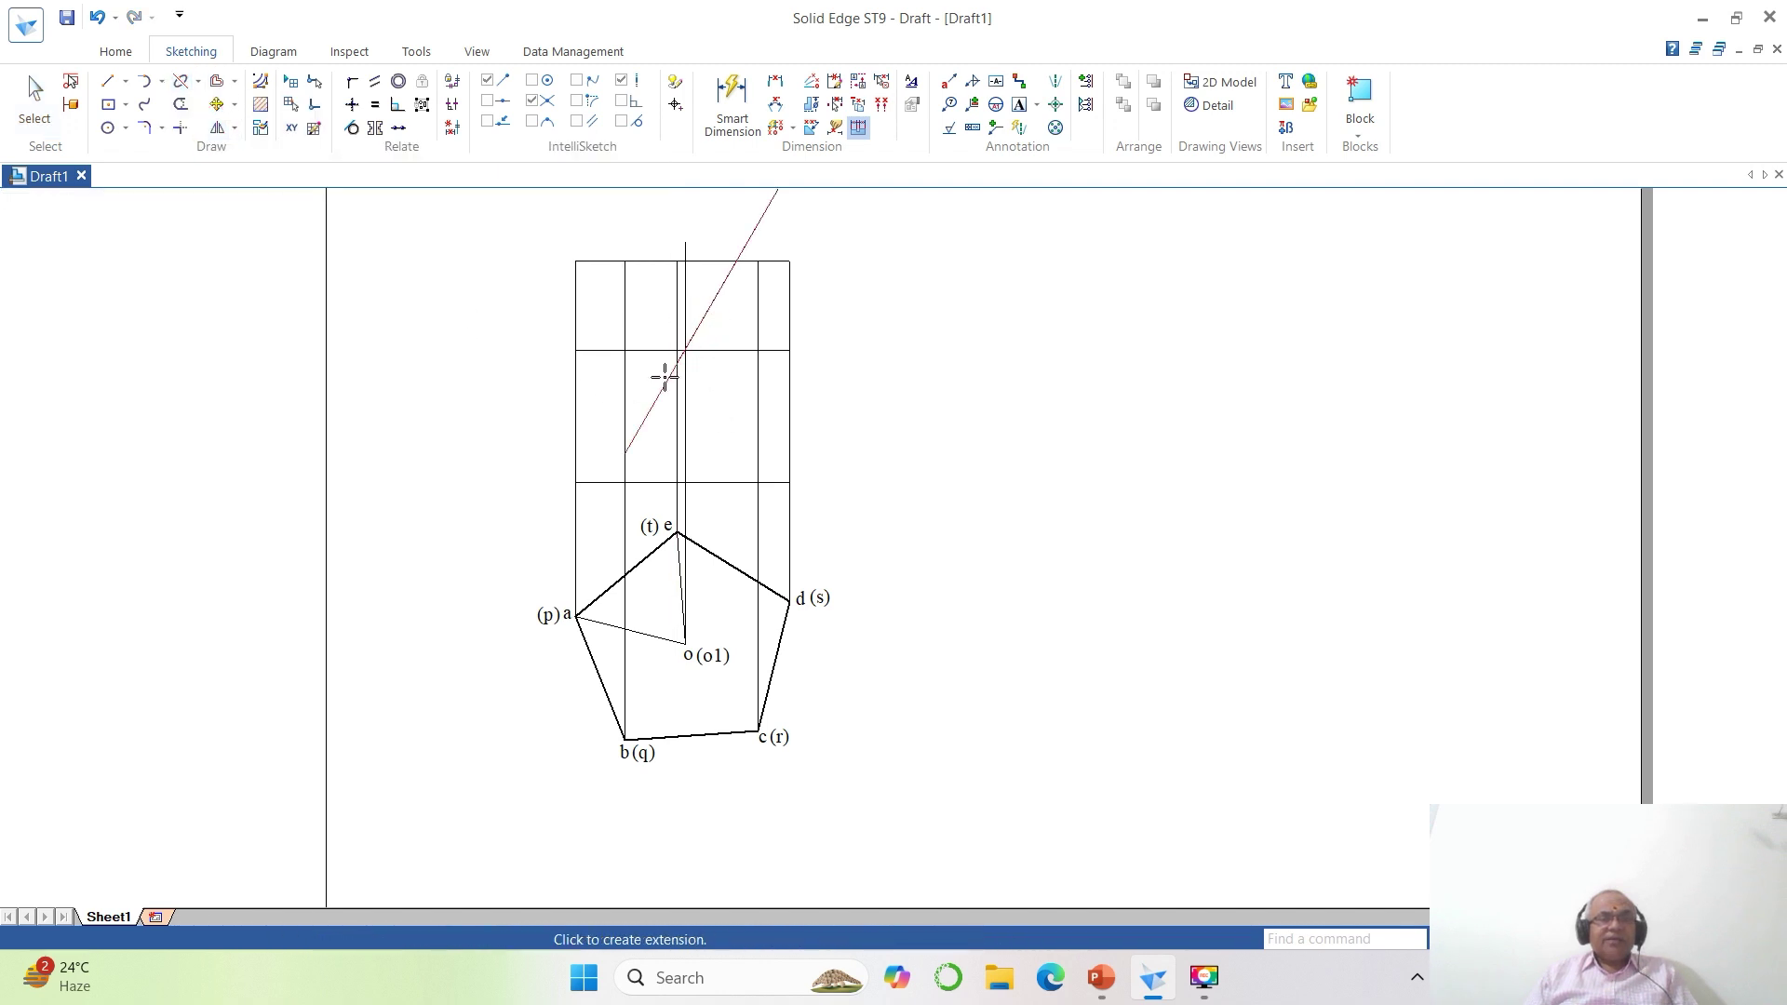
pyautogui.moveTo(646, 415); pyautogui.dragTo(615, 468)
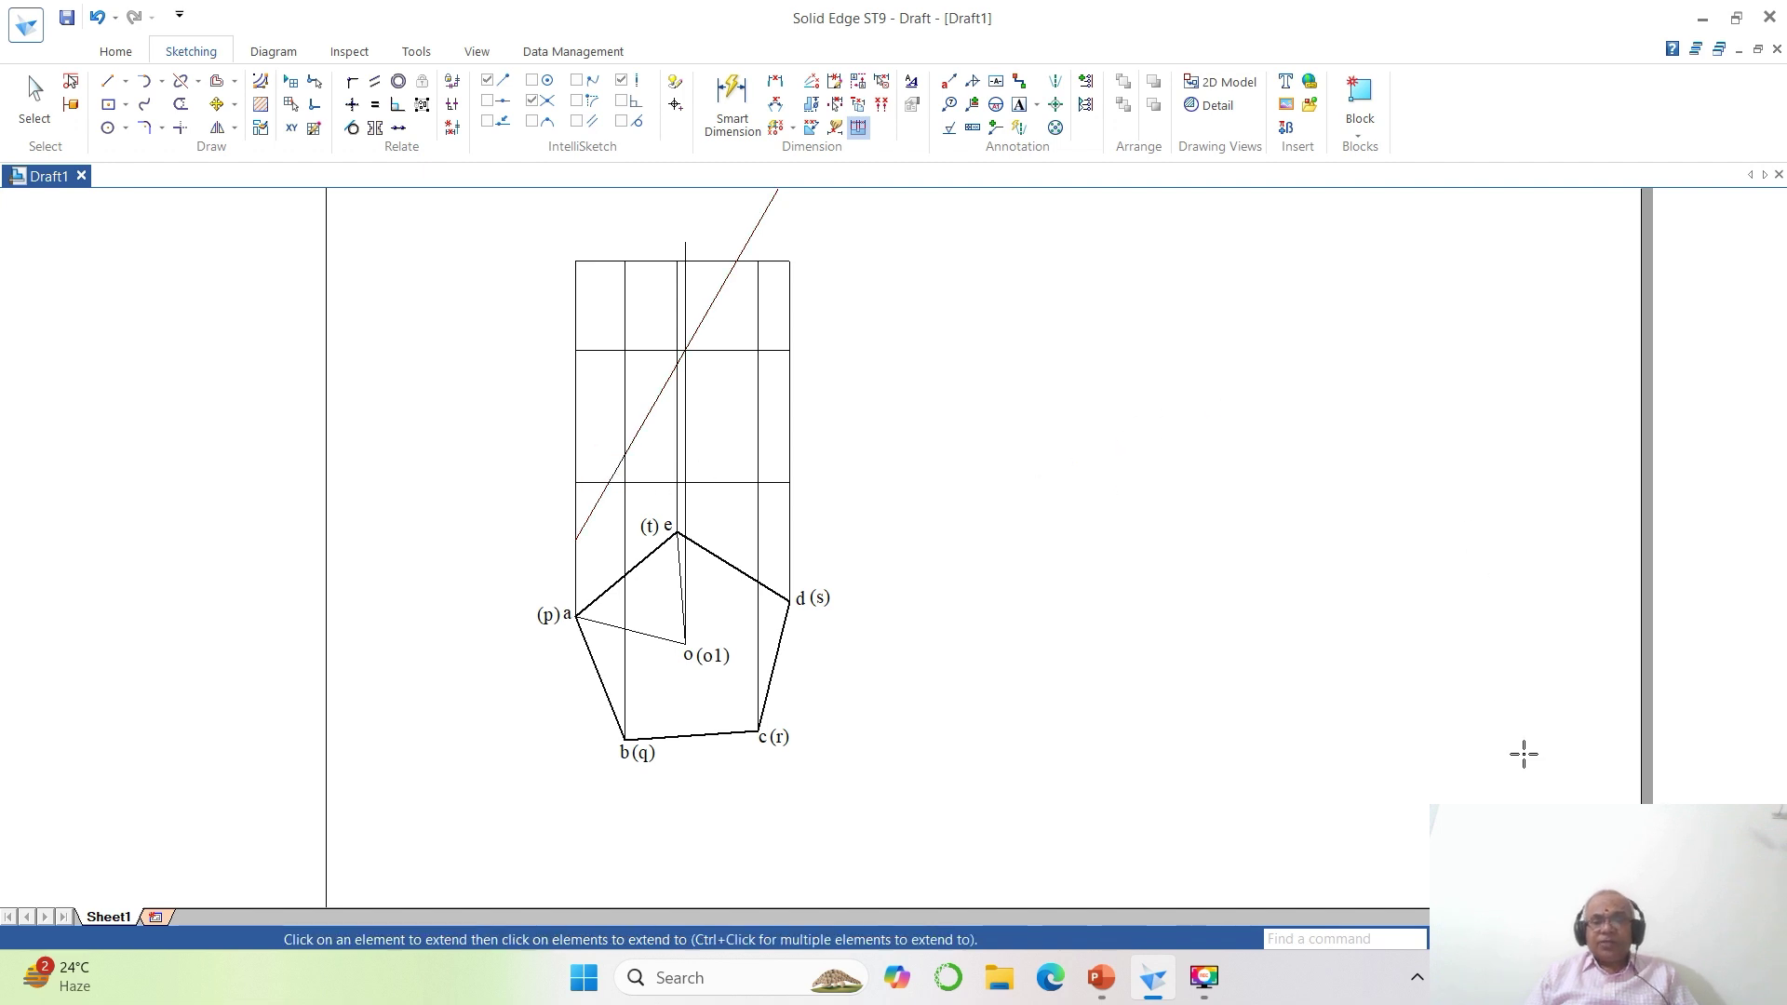
# Split the cutting line a short distance above the front view's top edge and delete the excess upper piece.
pyautogui.click(1556, 939)
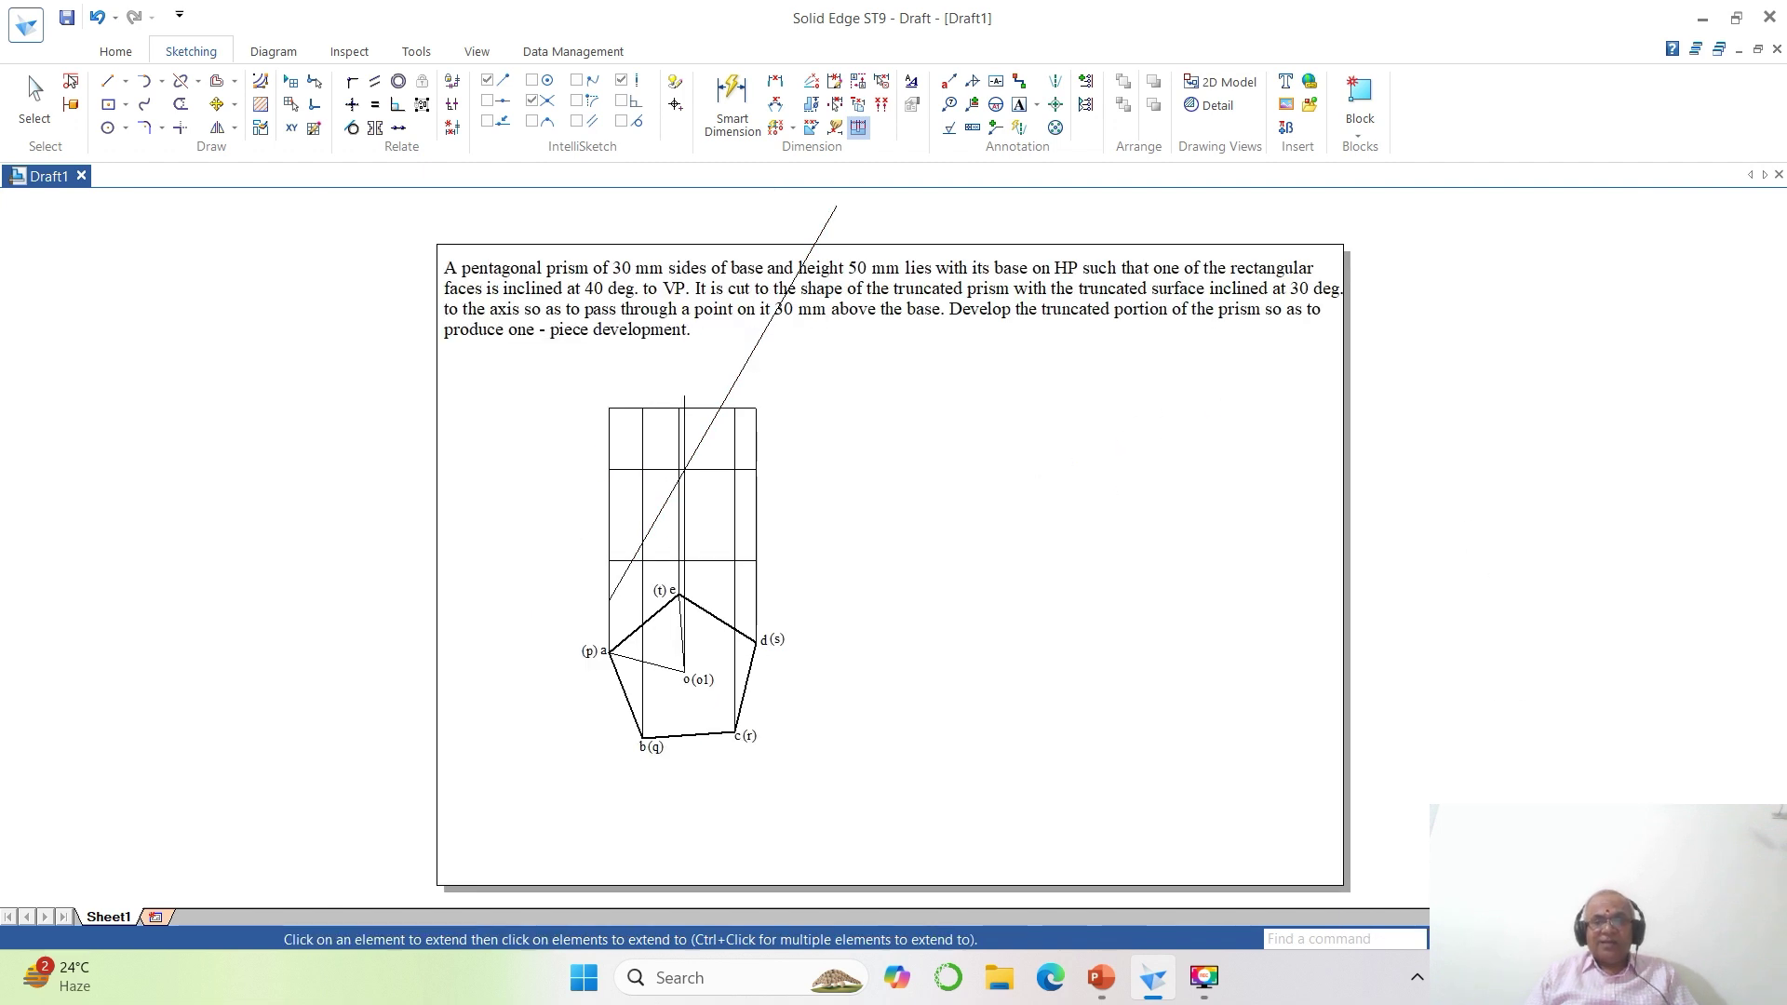
pyautogui.click(1515, 939)
pyautogui.moveTo(522, 350); pyautogui.dragTo(1076, 722)
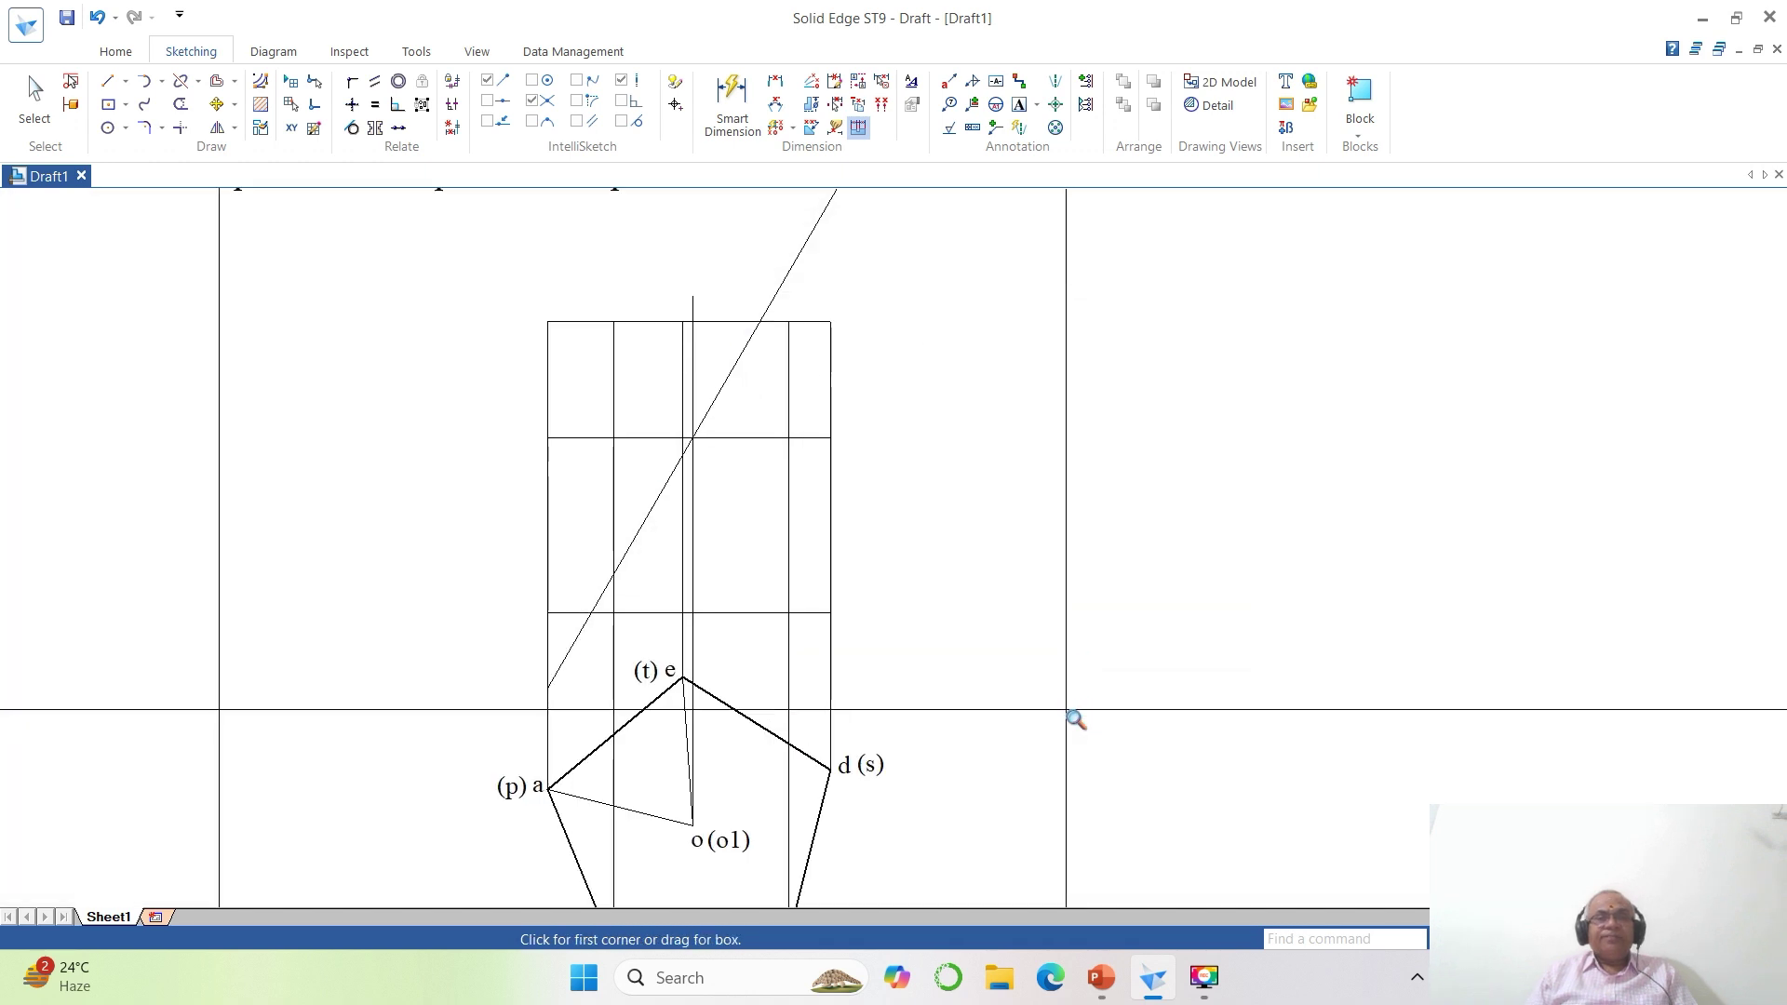
pyautogui.click(180, 82)
pyautogui.click(815, 223)
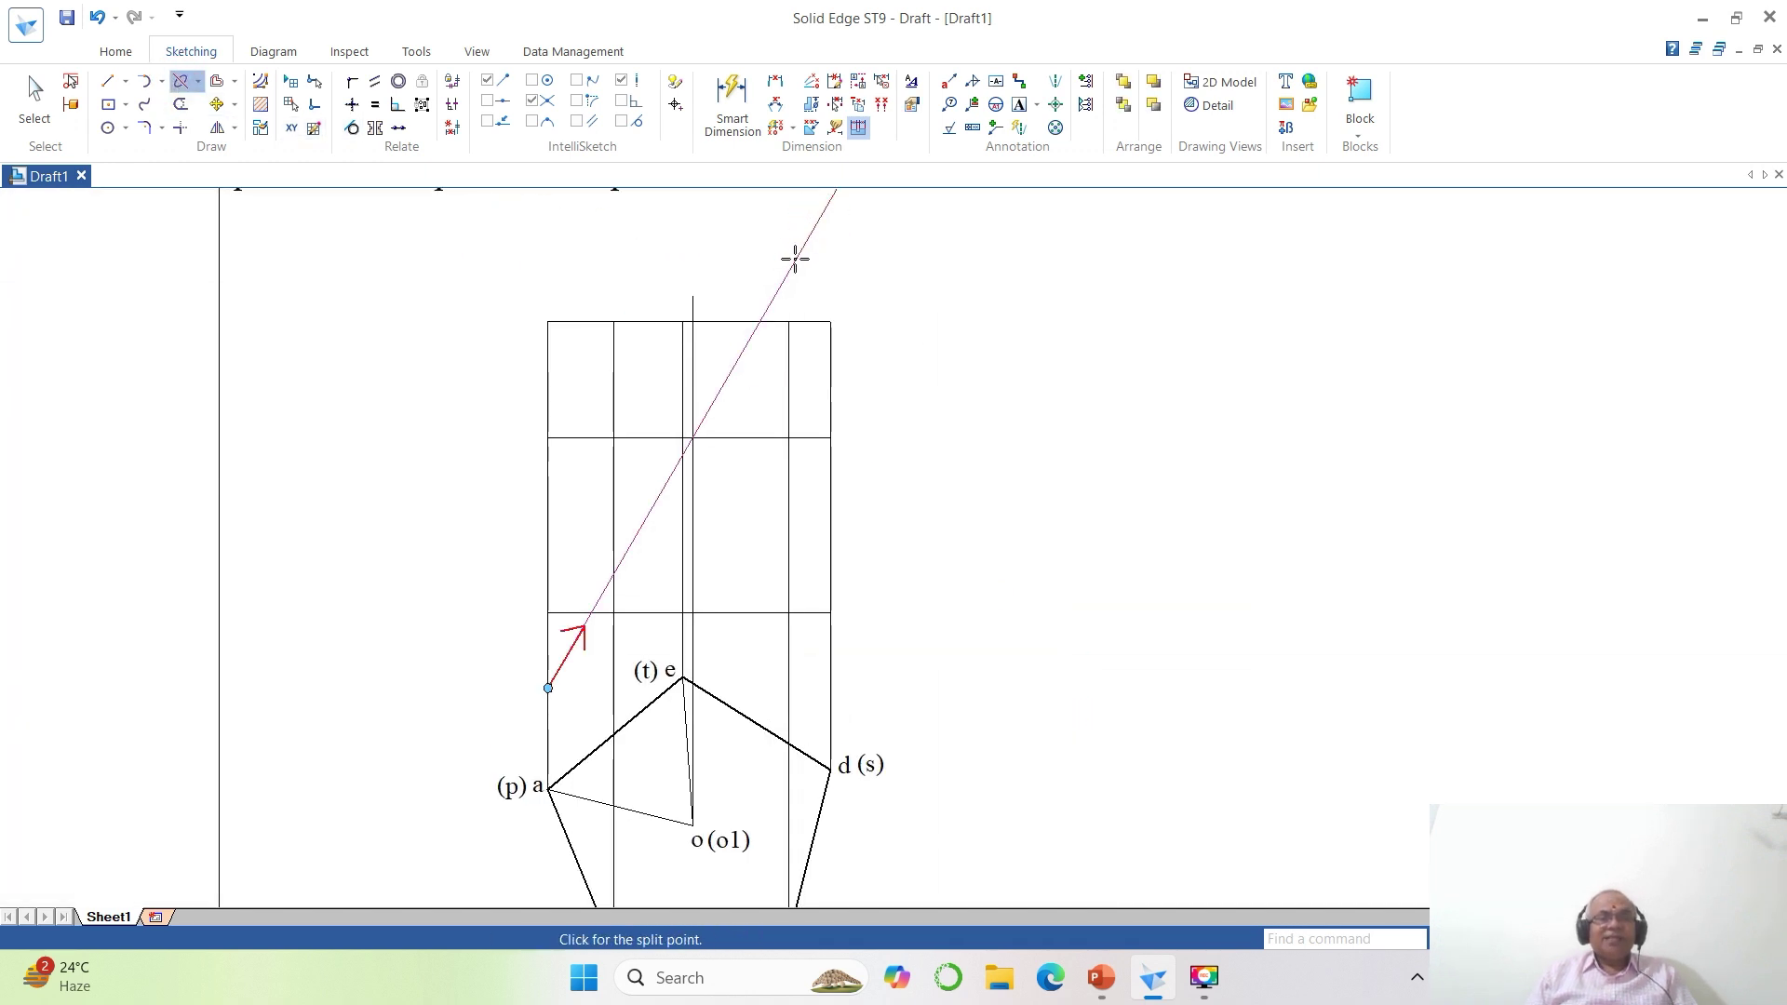
pyautogui.click(780, 279)
pyautogui.press('Escape')
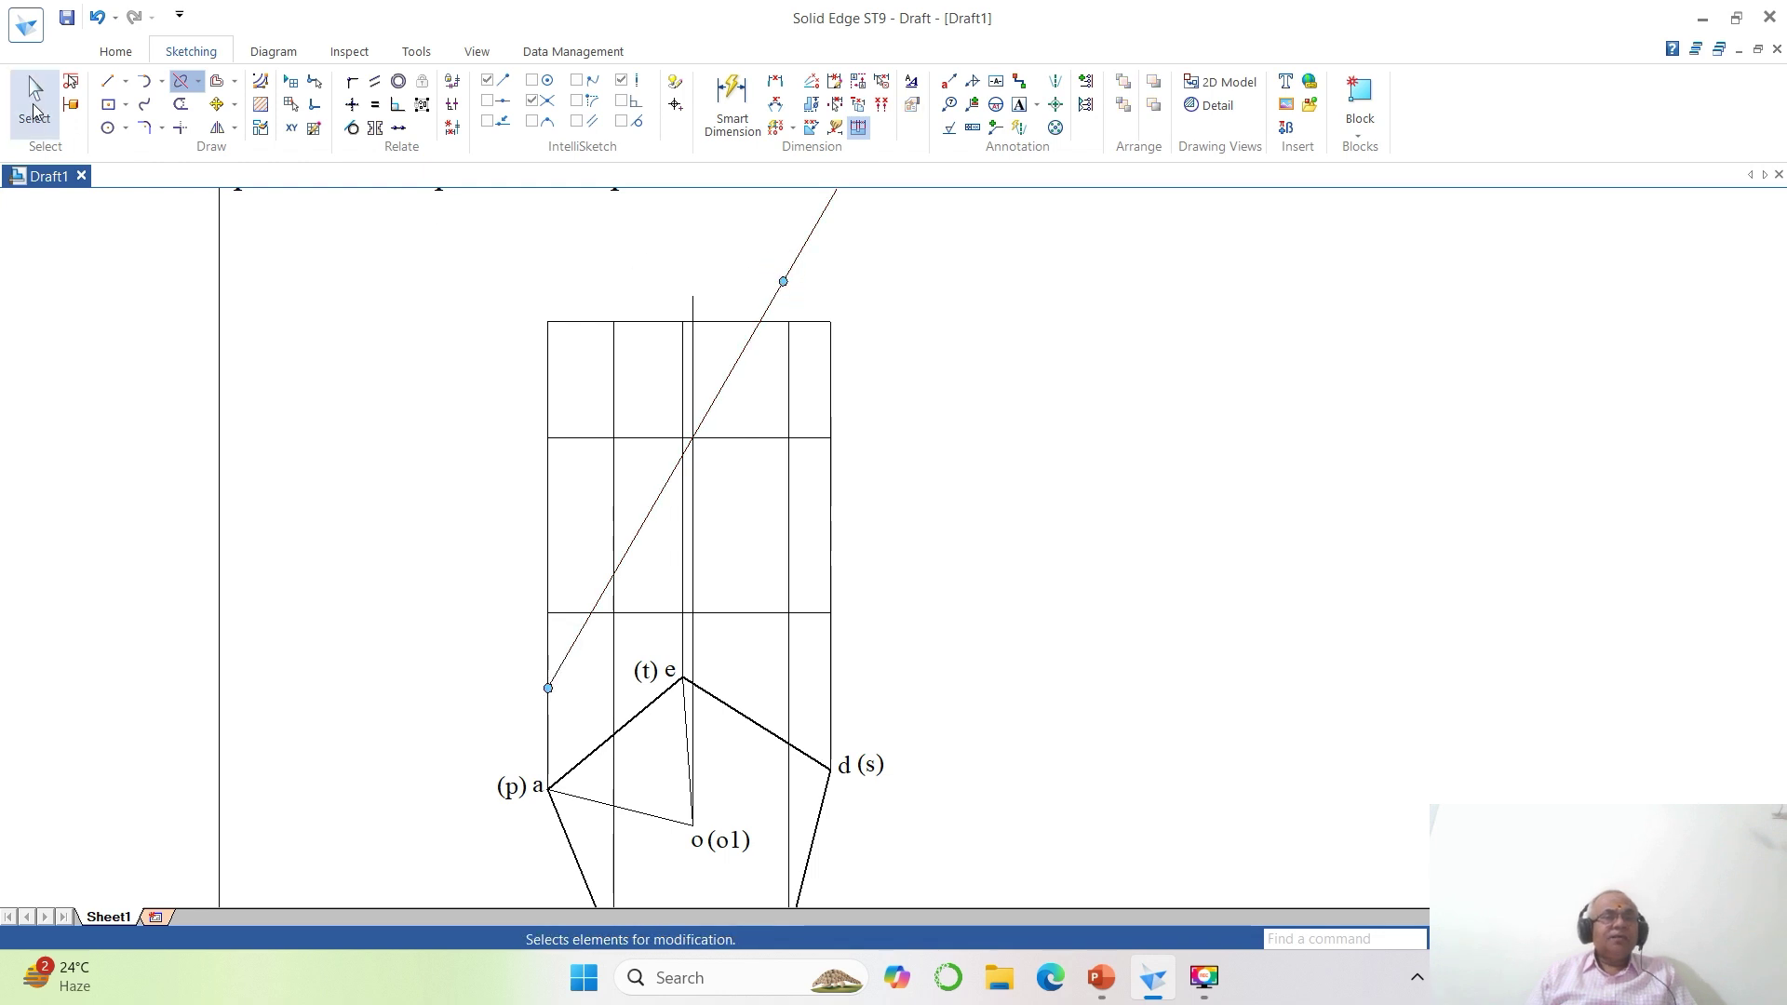
pyautogui.click(817, 221)
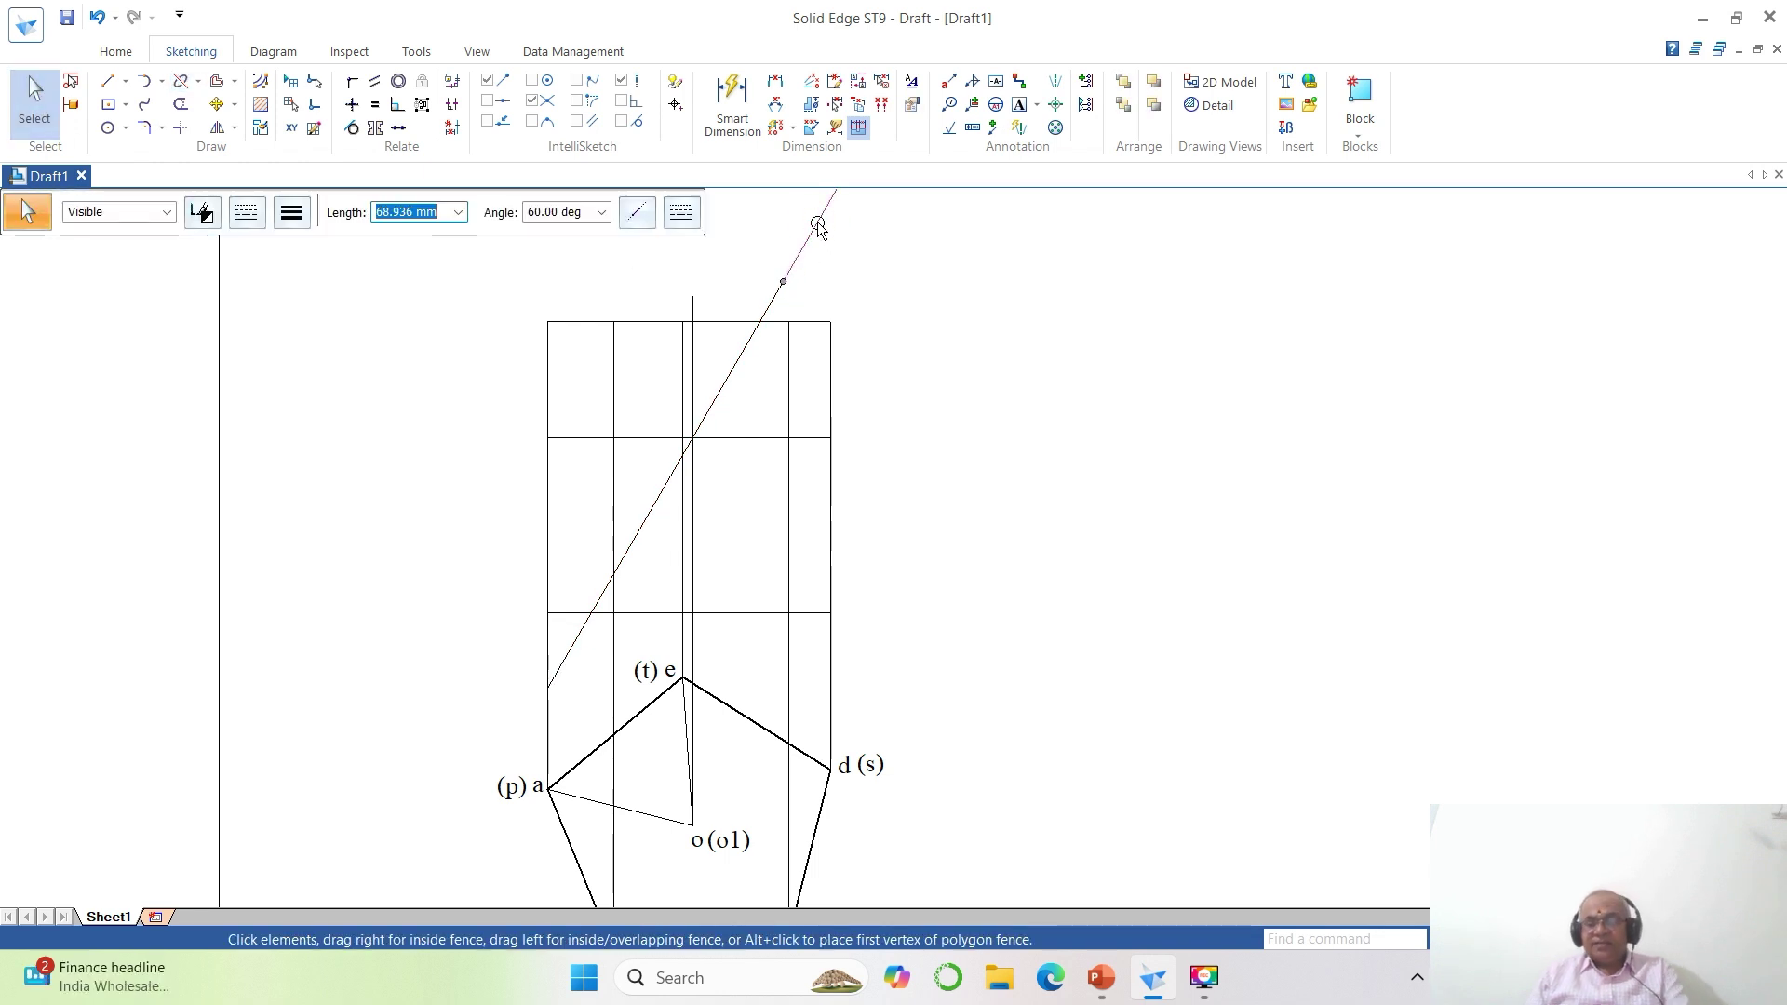
pyautogui.press('Delete')
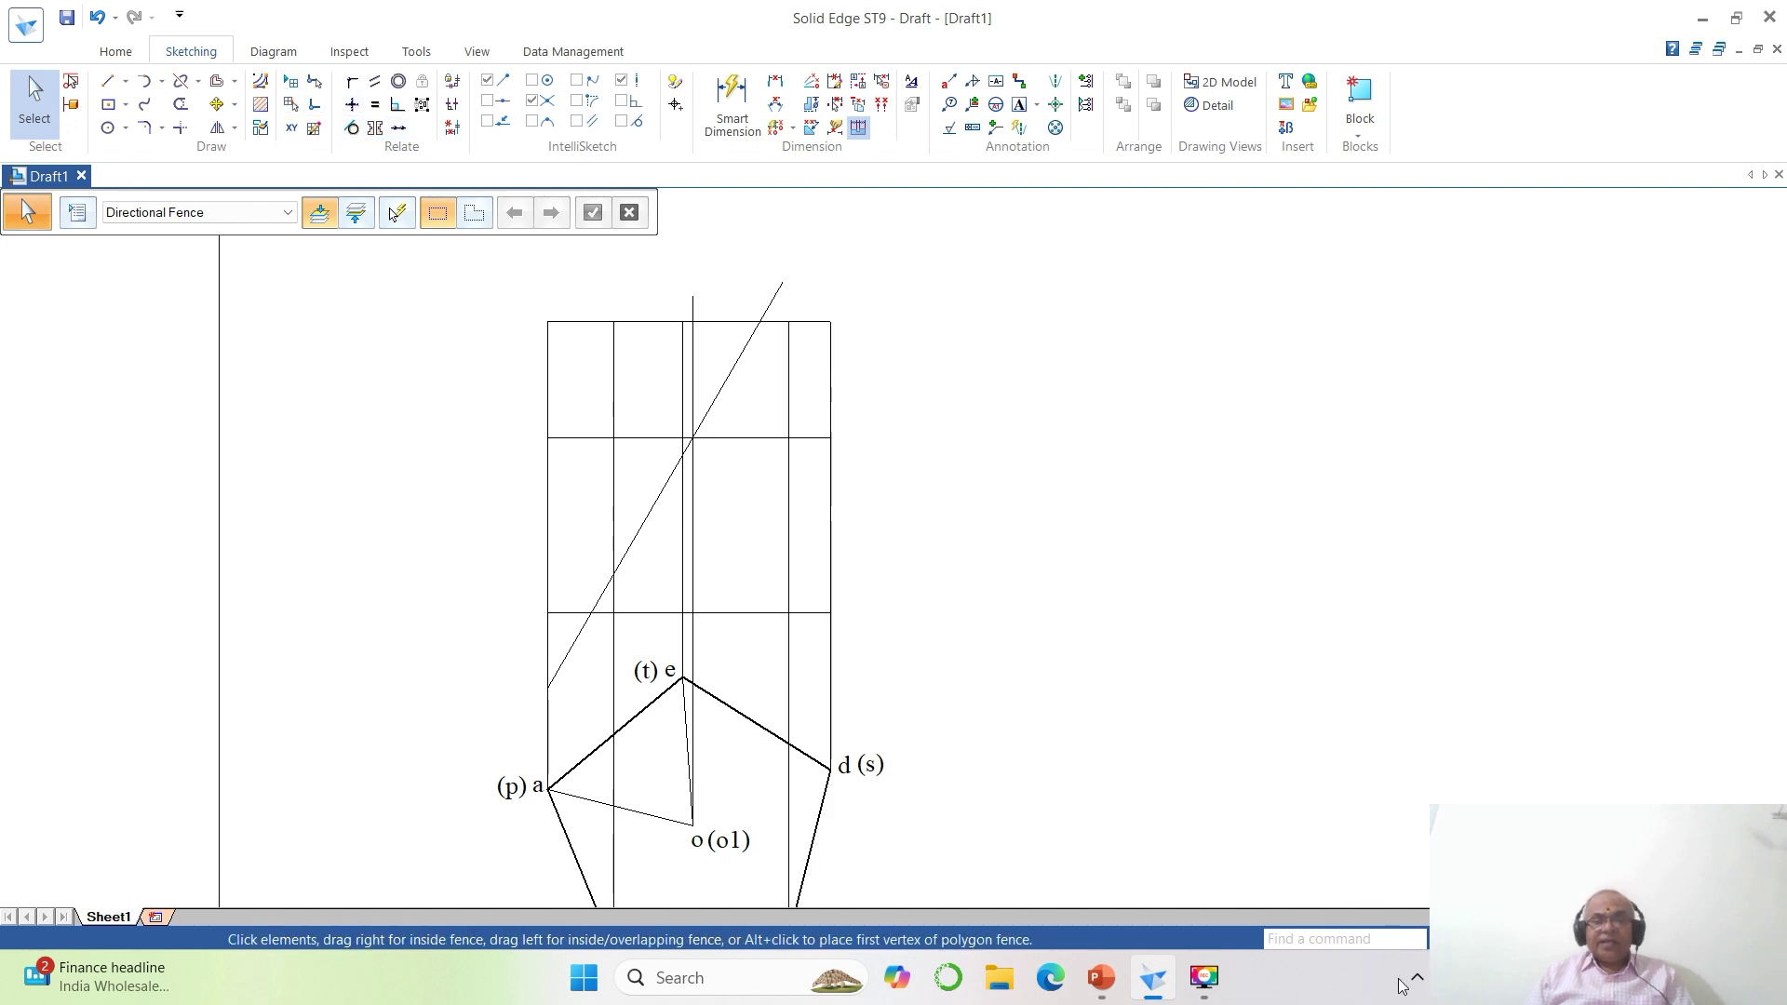
# Split the cutting line again just above the front view's top edge, leaving a short upper end segment.
pyautogui.click(1438, 939)
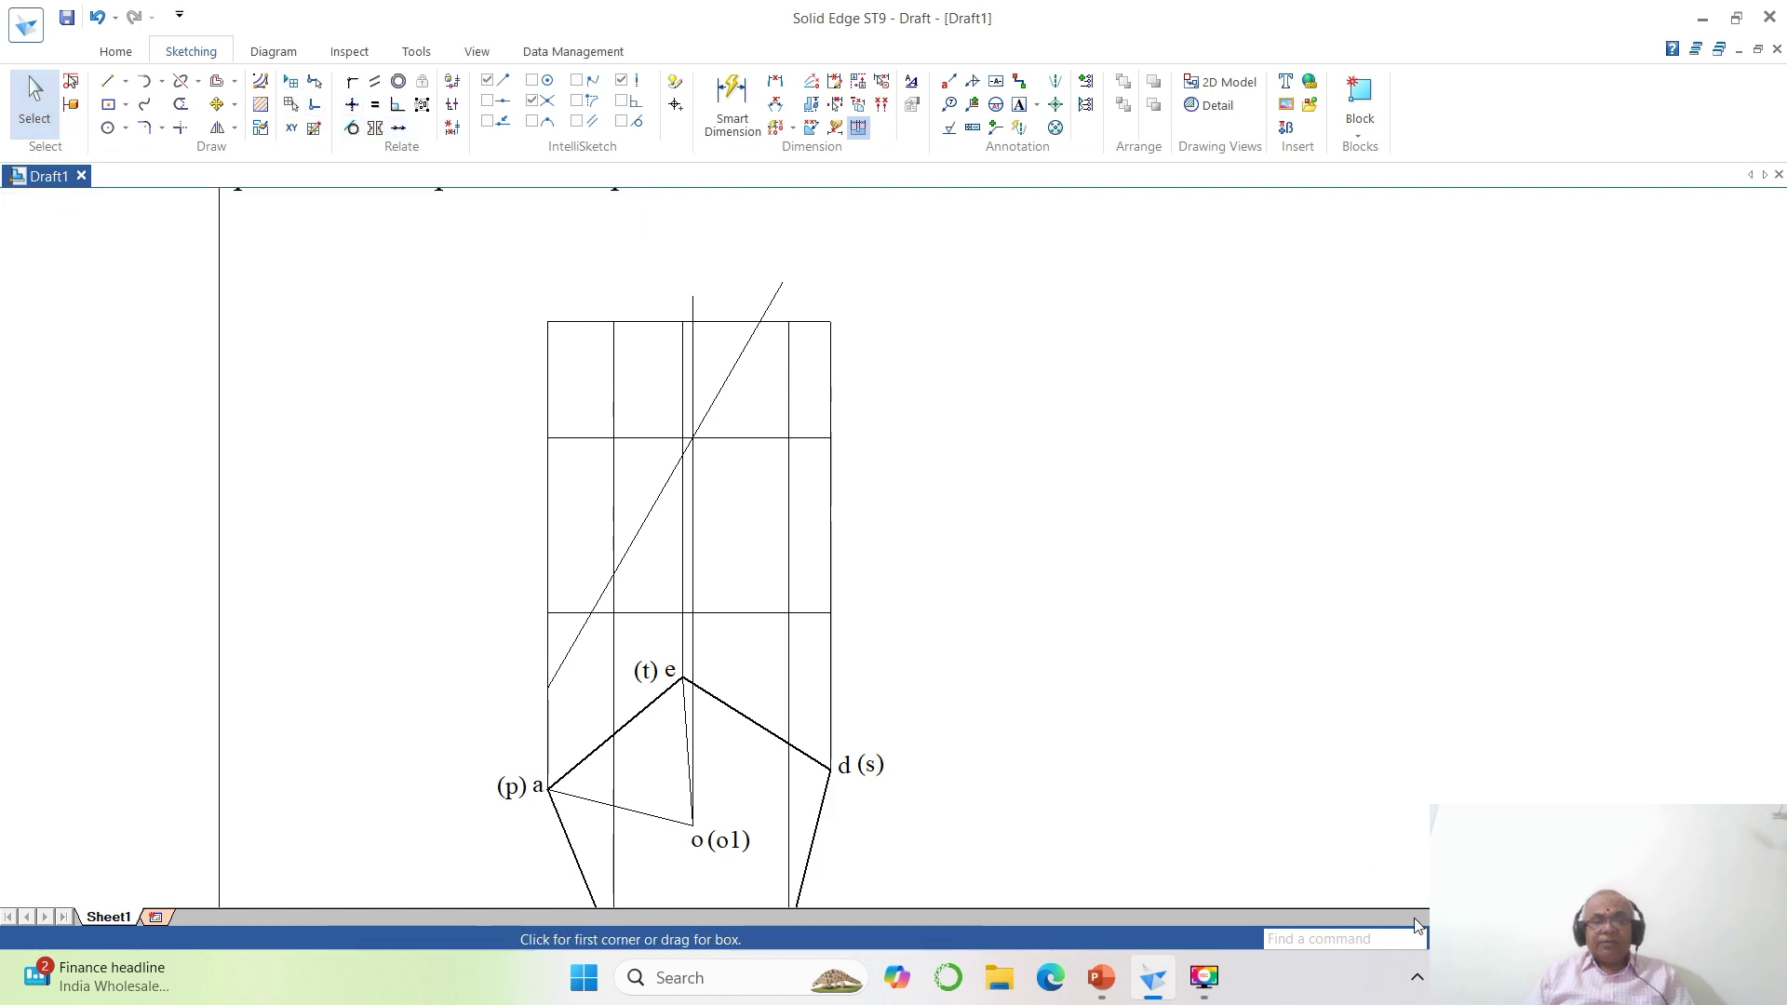
pyautogui.click(504, 271)
pyautogui.click(1057, 769)
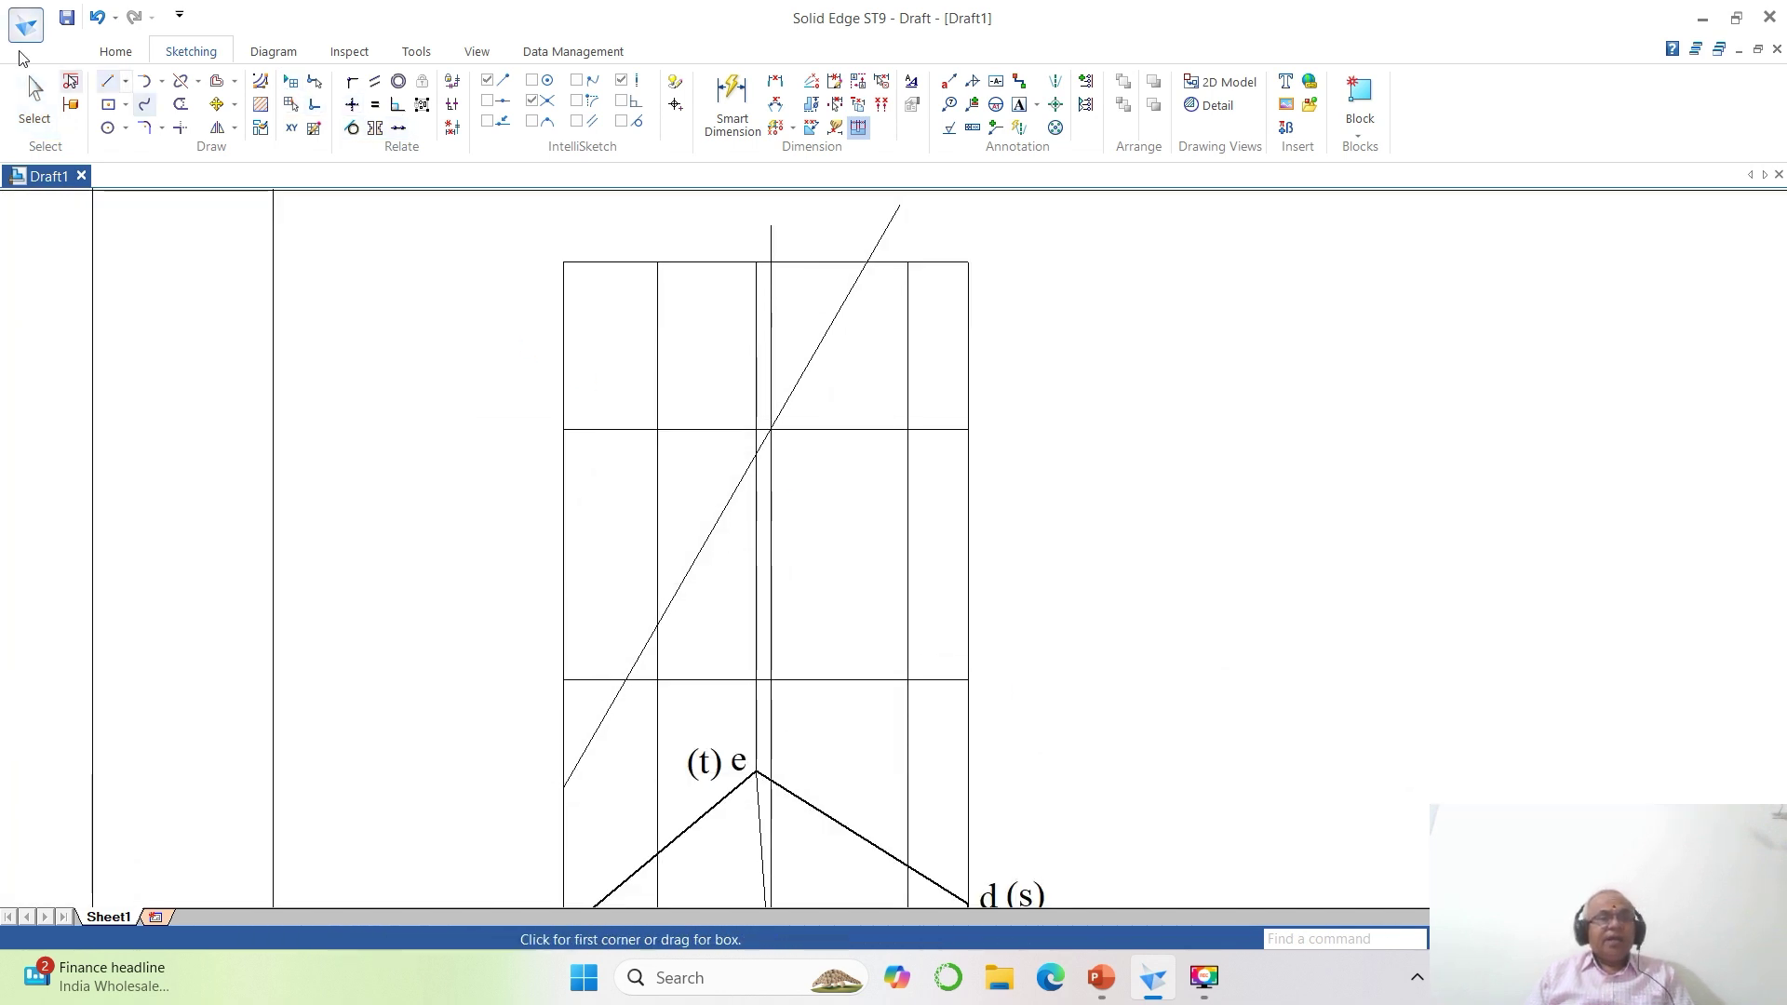
pyautogui.click(107, 81)
pyautogui.click(180, 81)
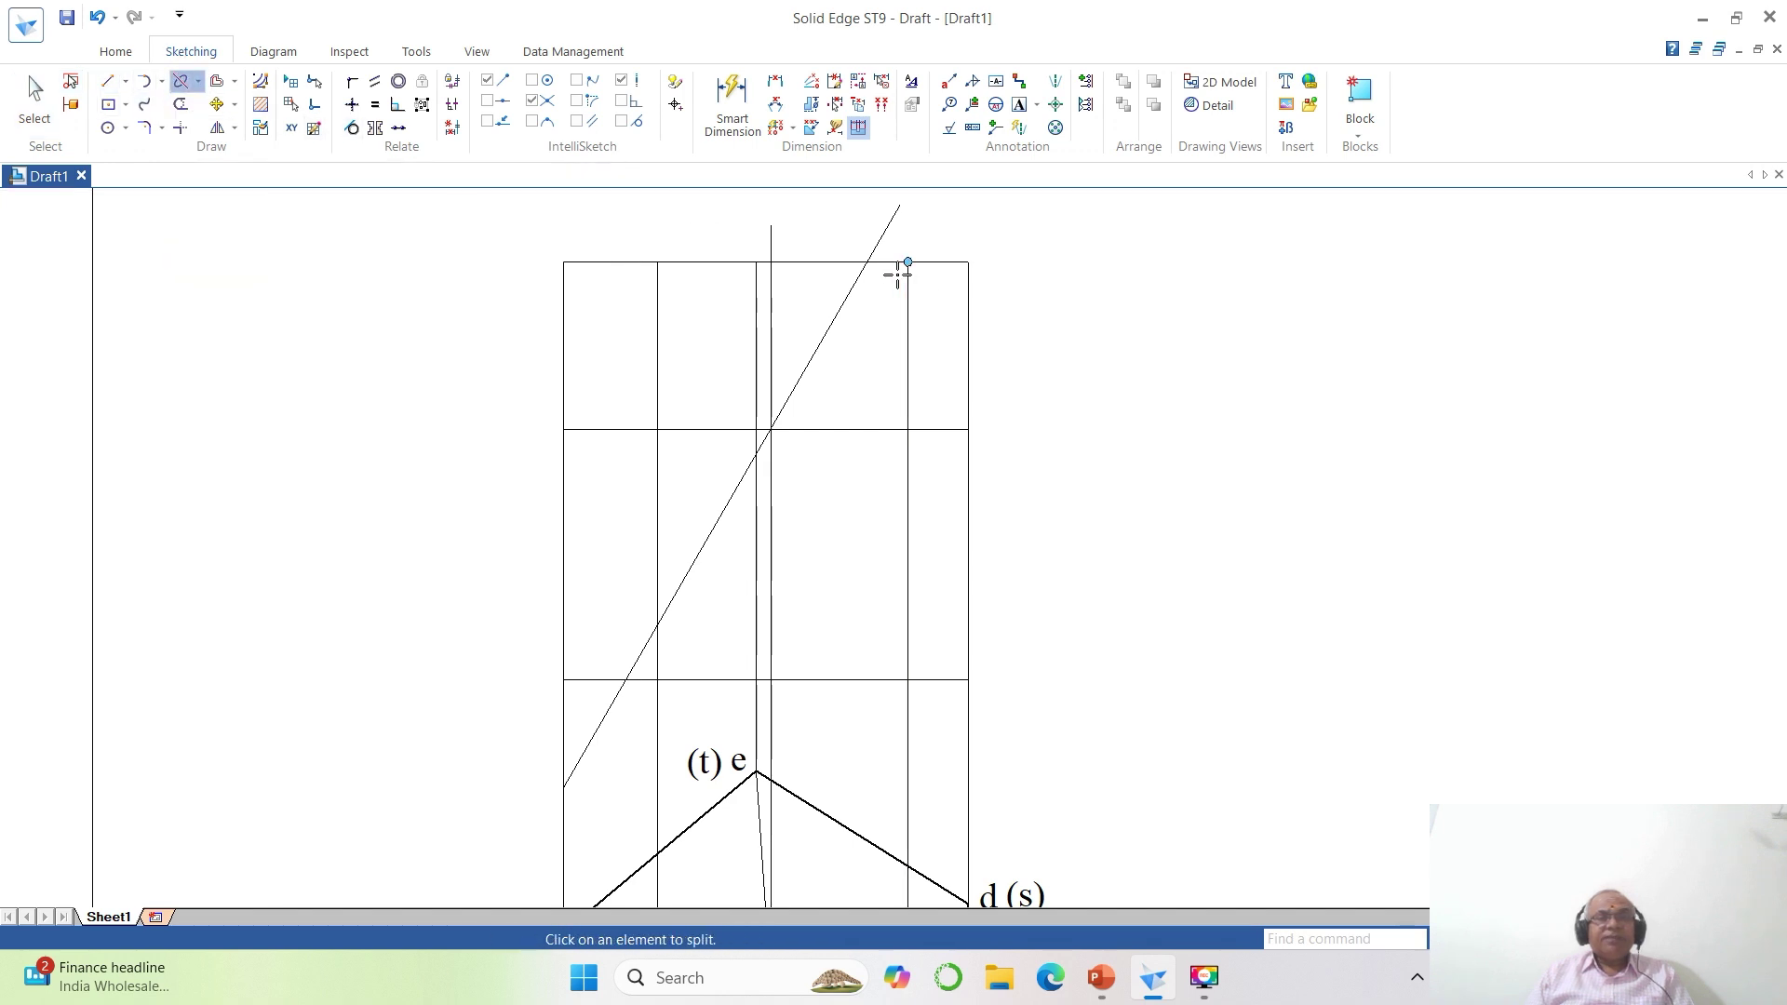
pyautogui.click(877, 245)
pyautogui.click(874, 246)
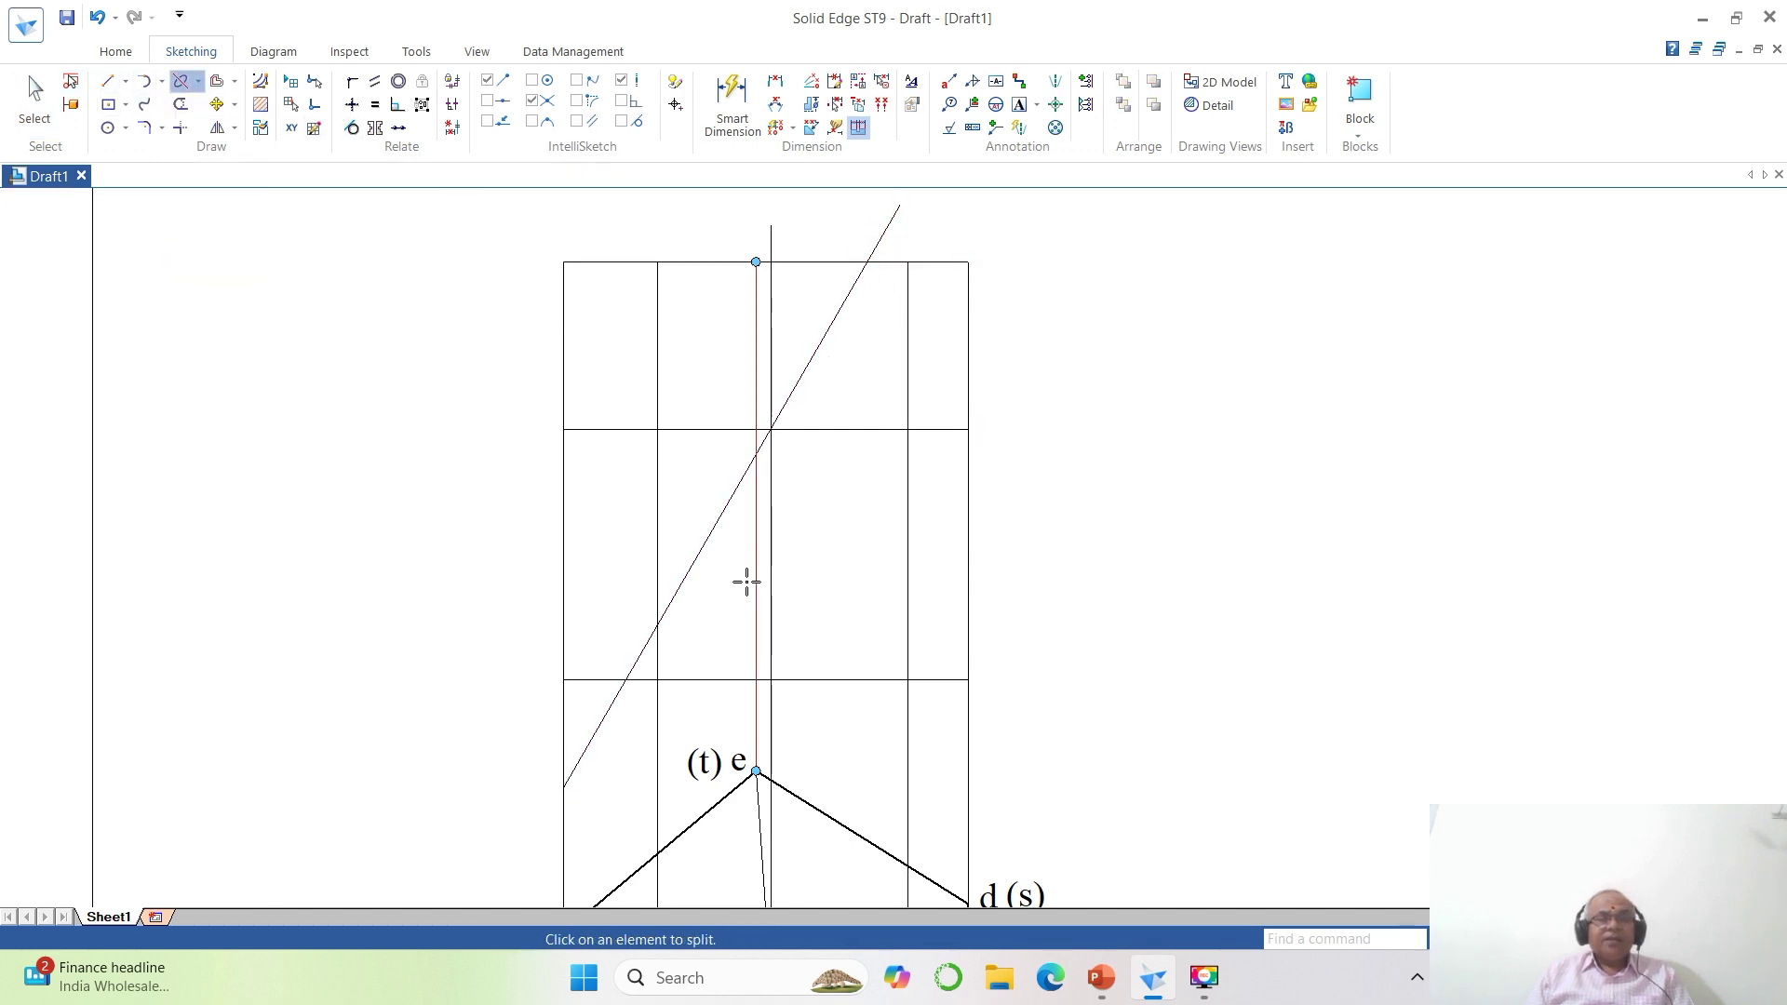
# Split the cutting line at two points just below the front view's base line and delete the lowest piece.
pyautogui.click(591, 753)
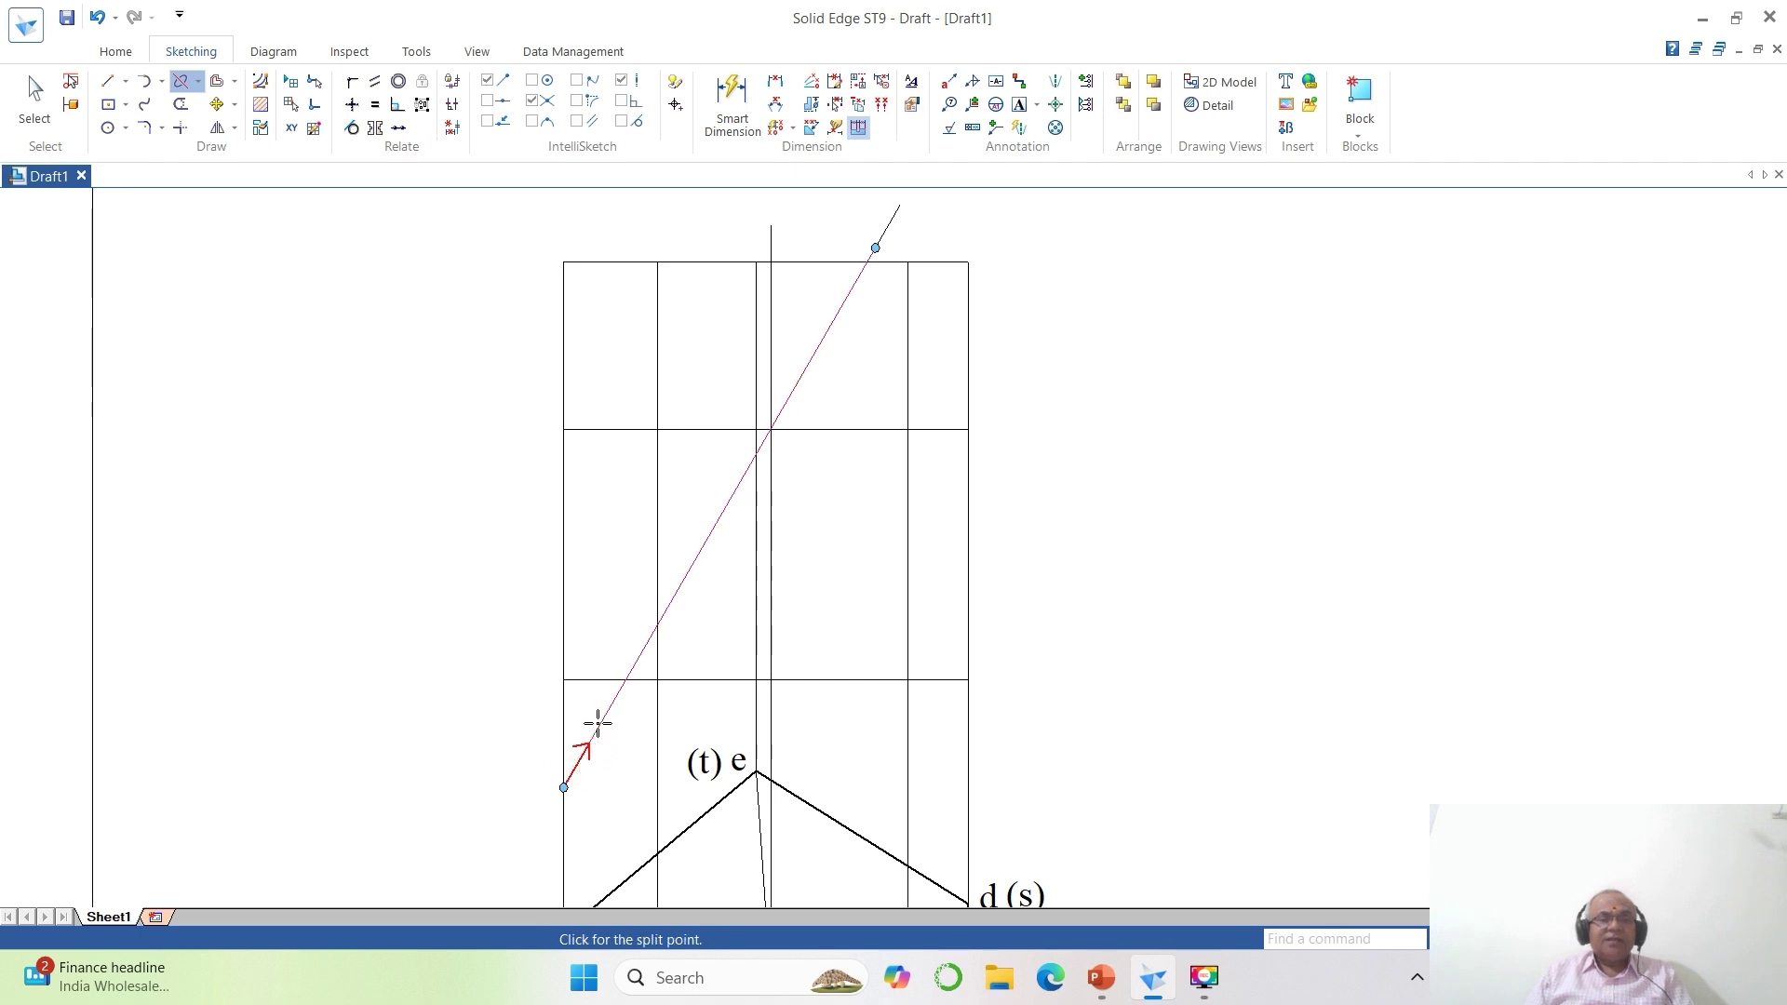
pyautogui.click(598, 725)
pyautogui.click(608, 704)
pyautogui.click(622, 687)
pyautogui.click(35, 93)
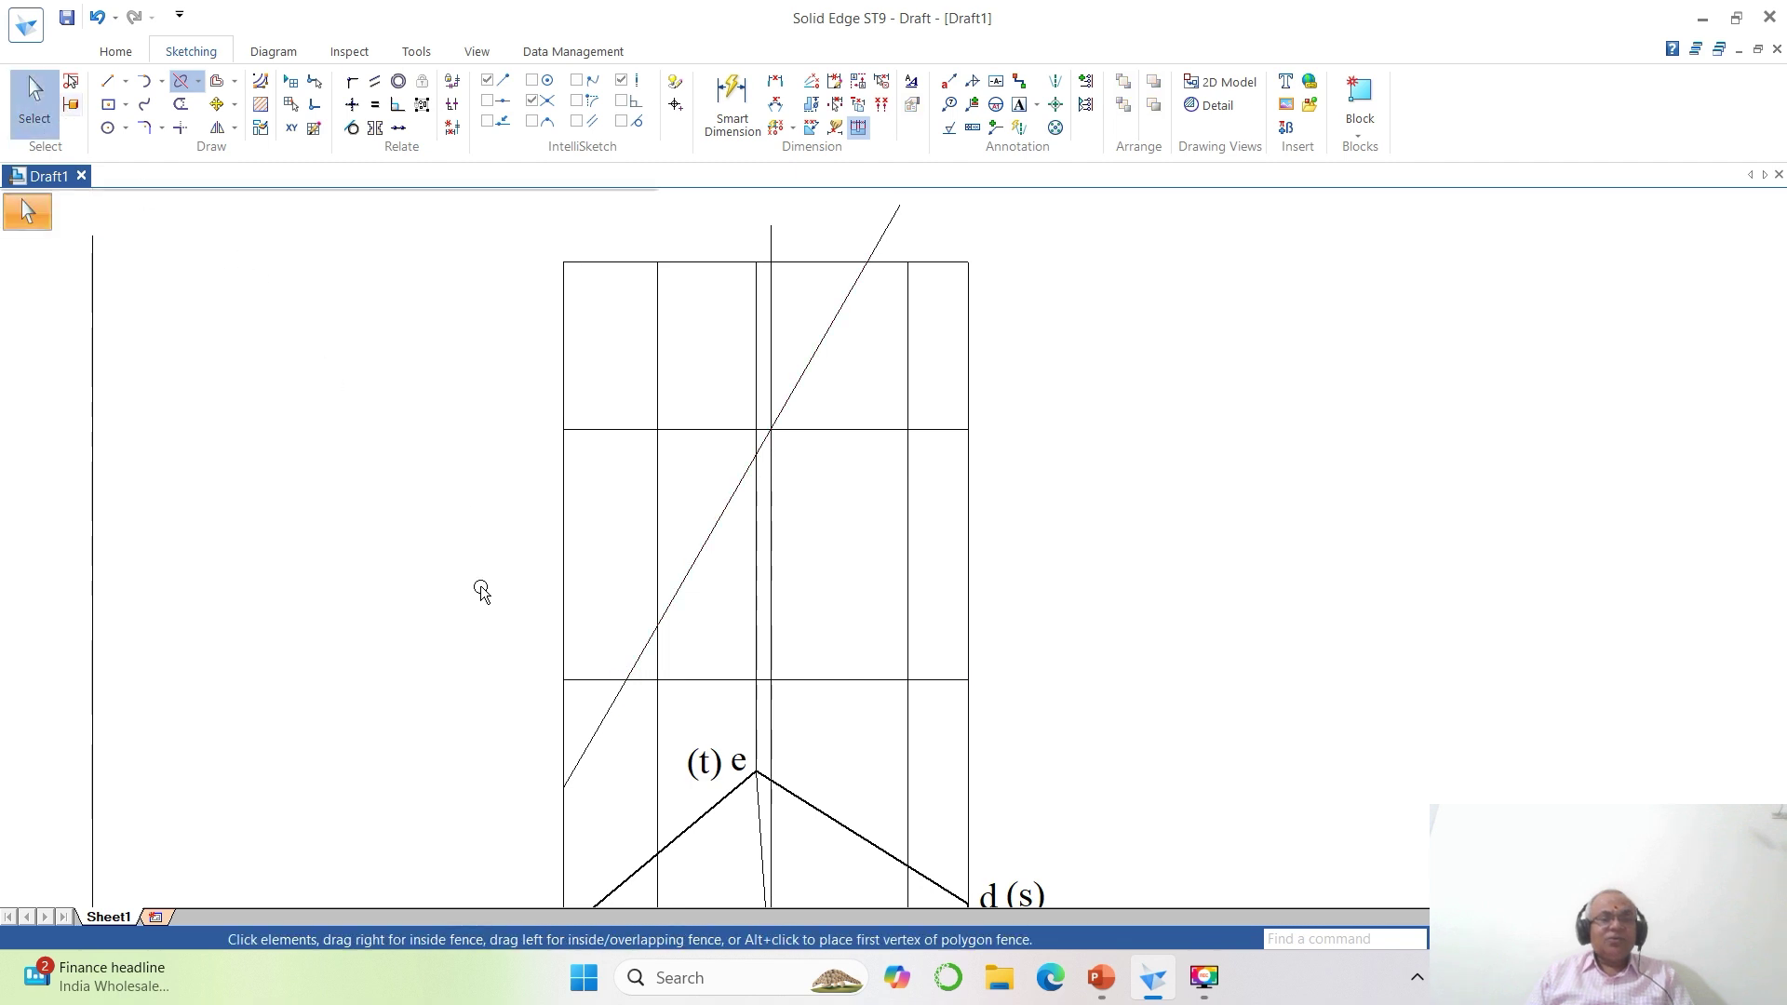
pyautogui.click(589, 745)
pyautogui.press('Delete')
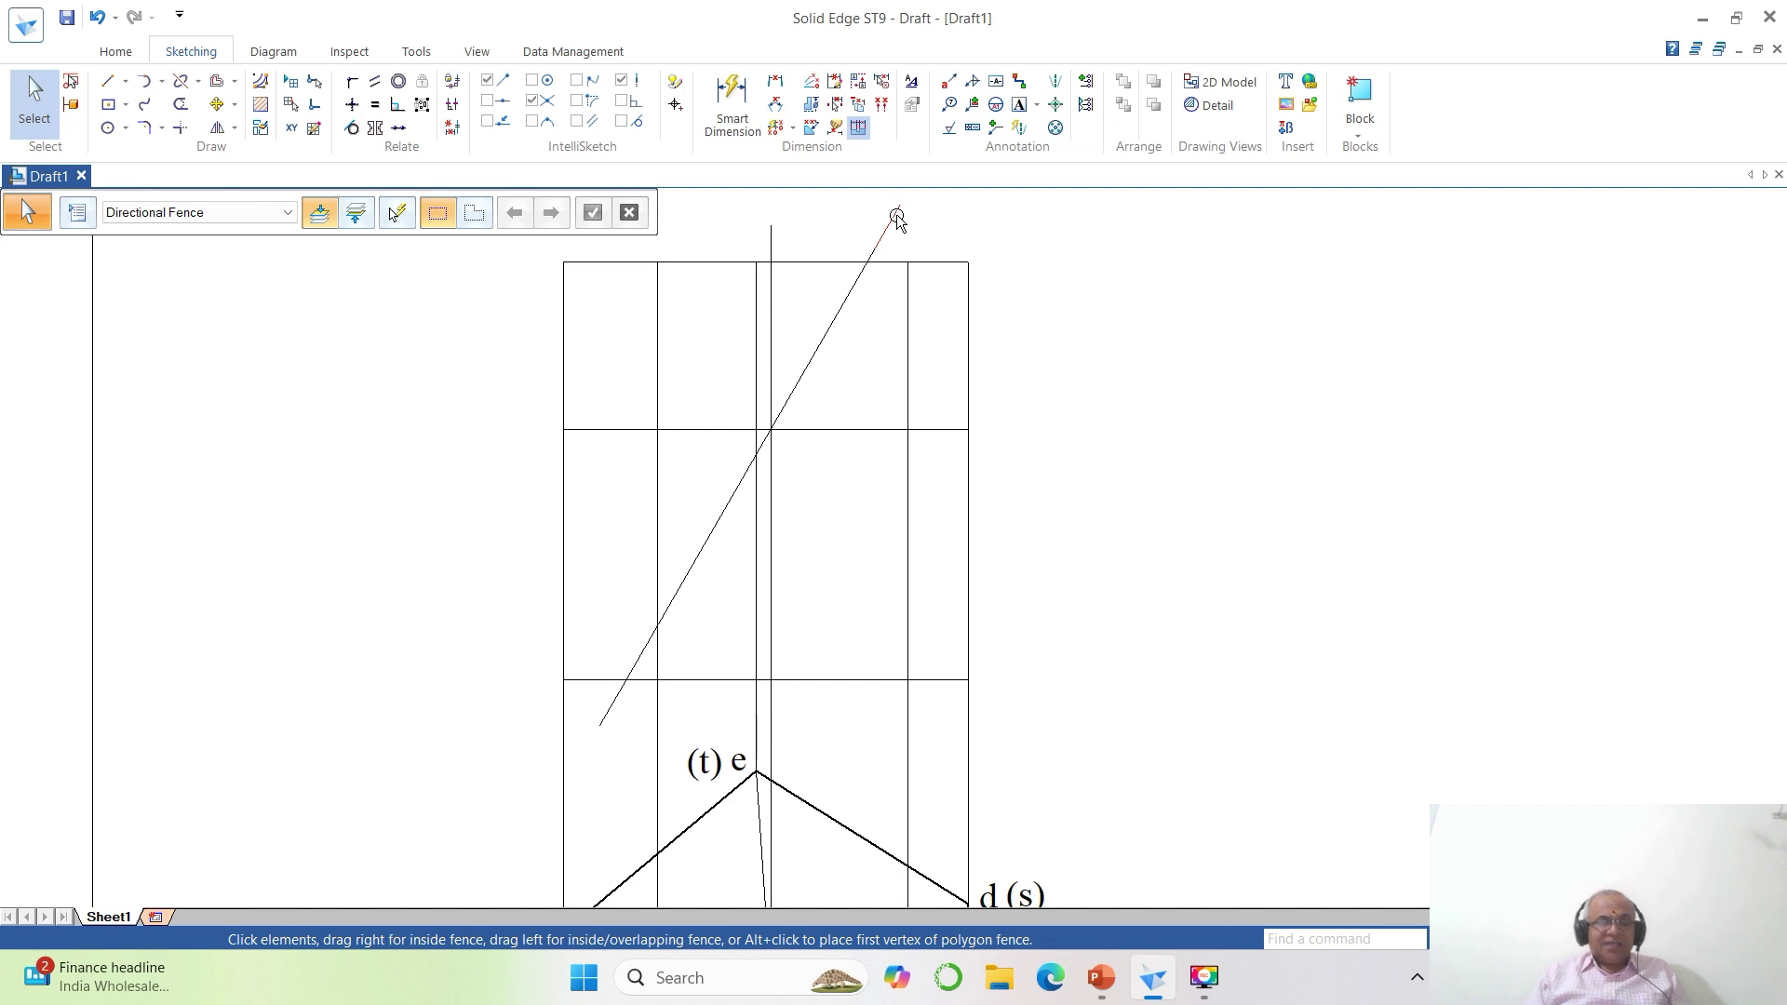
# Set the line width of the cutting line's two short end segments to 2.00 mm.
pyautogui.click(604, 721)
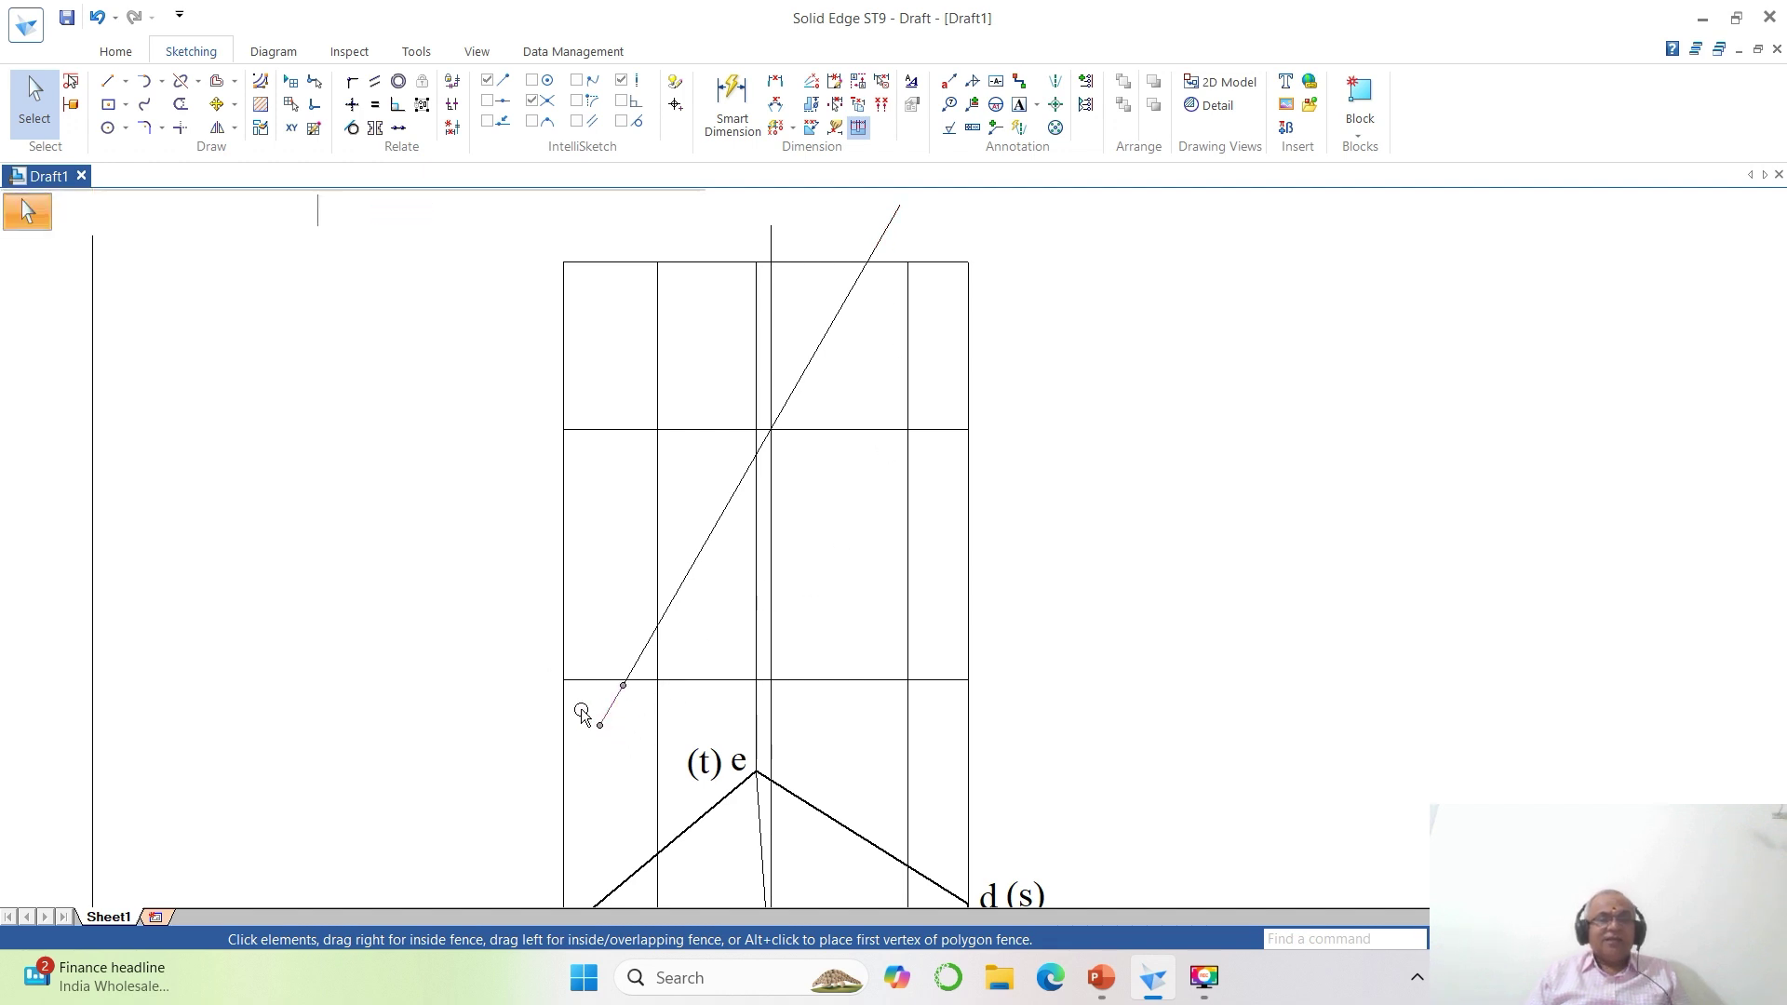
pyautogui.keyDown('ctrl'); pyautogui.click(897, 217); pyautogui.keyUp('ctrl')
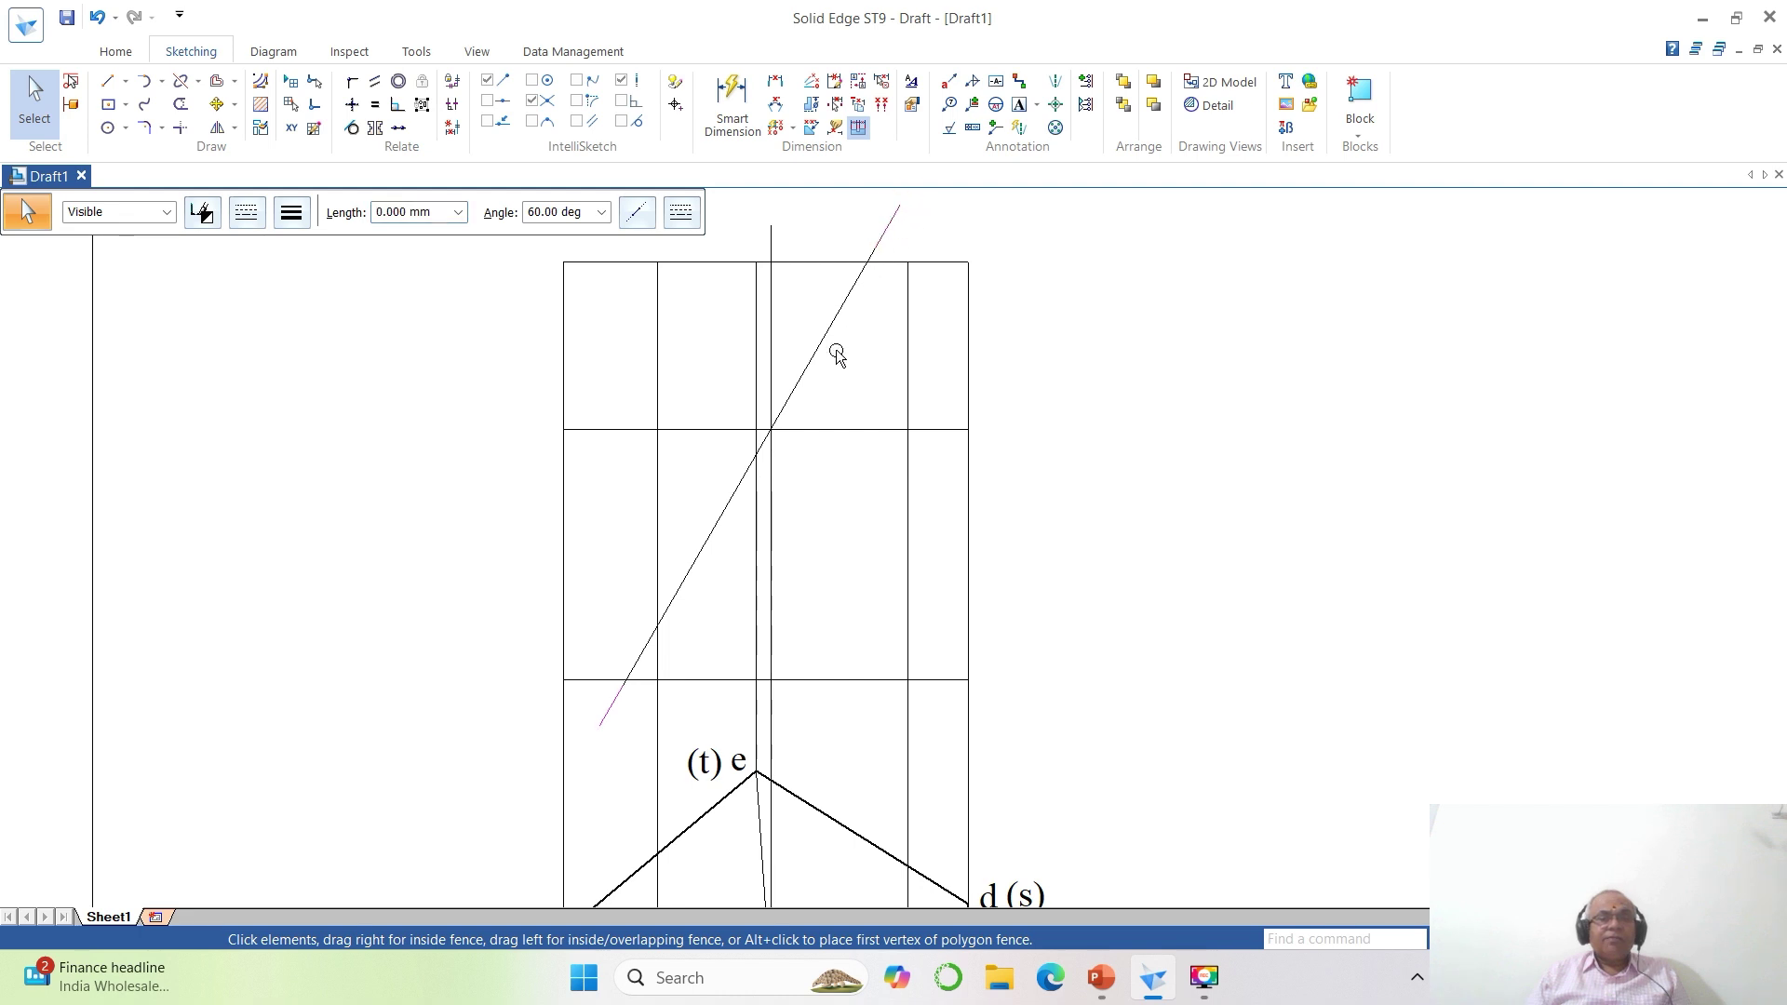
pyautogui.click(289, 225)
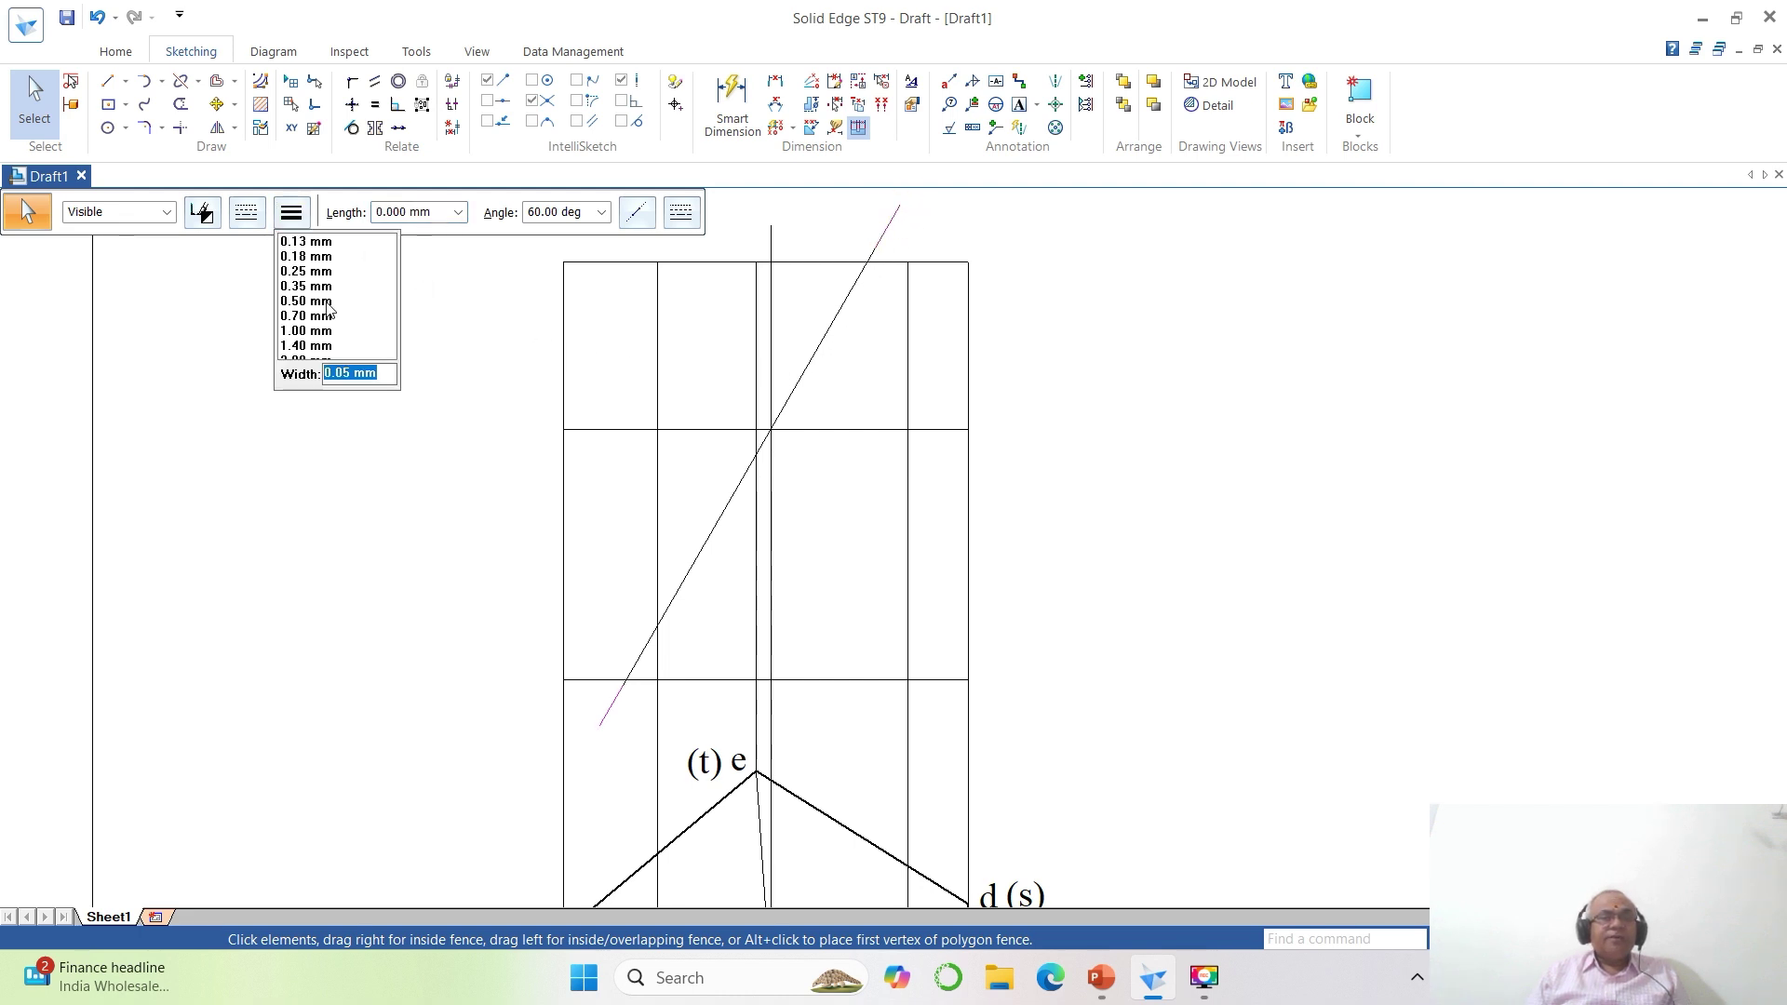
pyautogui.click(304, 350)
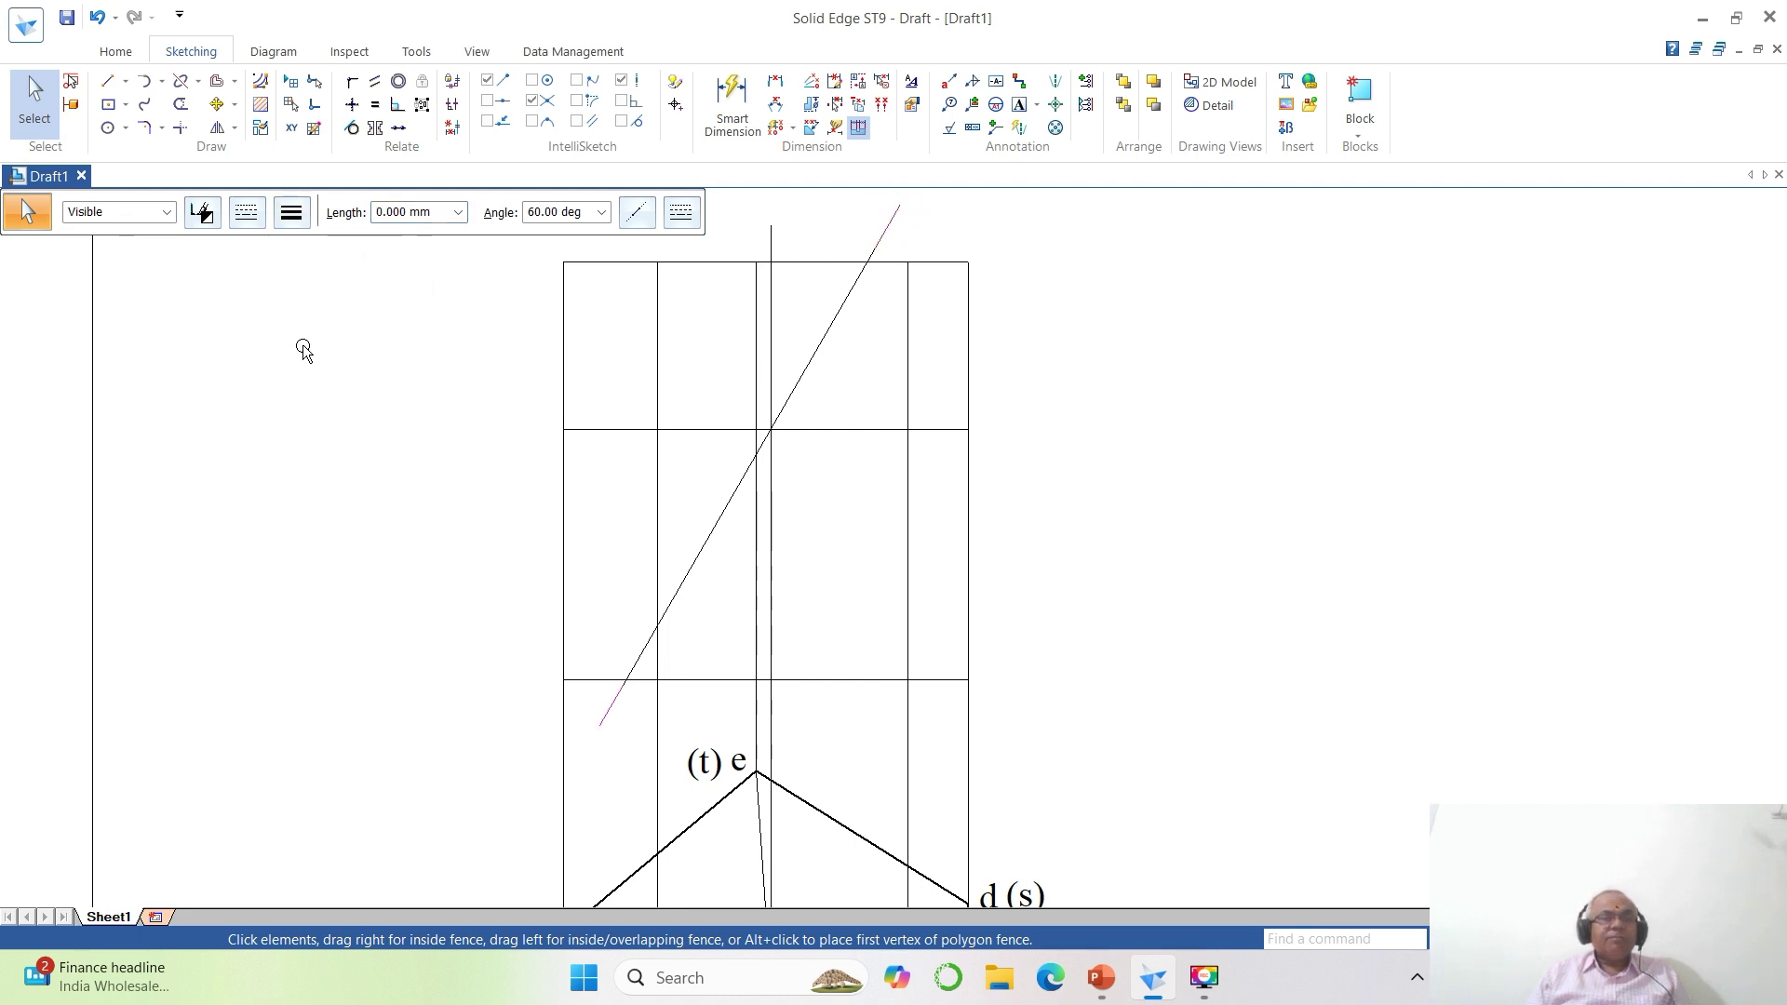
pyautogui.click(291, 212)
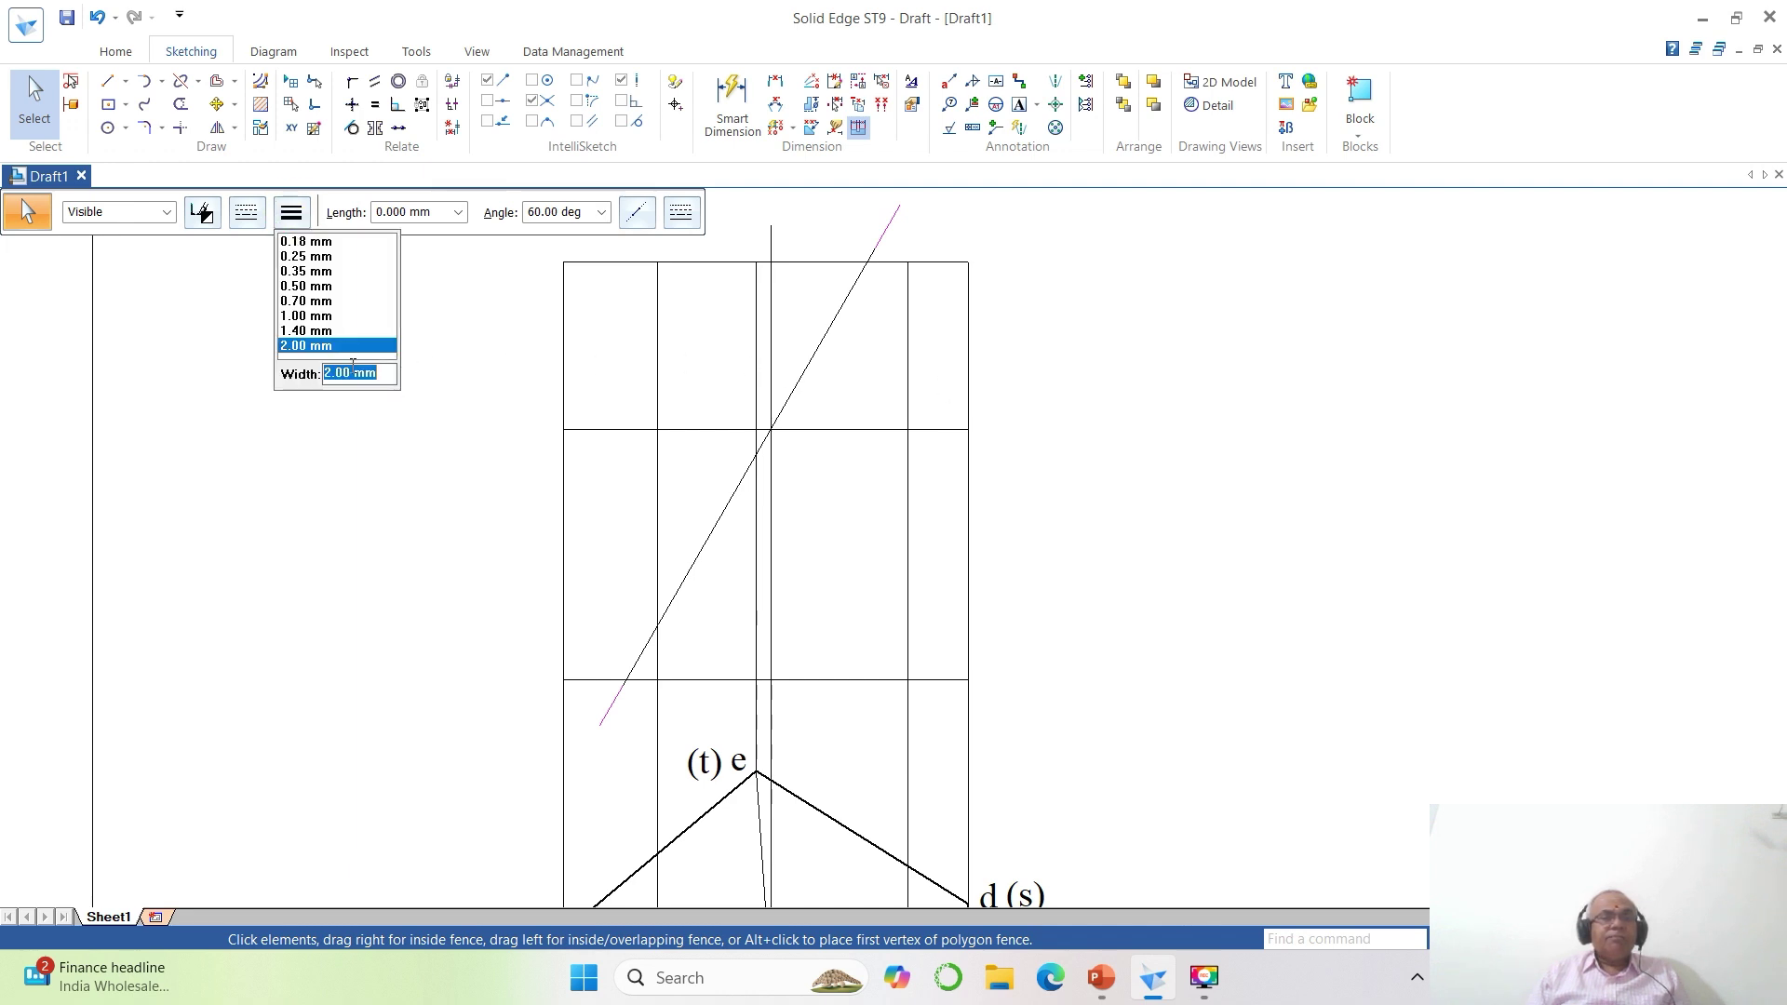
pyautogui.click(382, 372)
pyautogui.click(1252, 442)
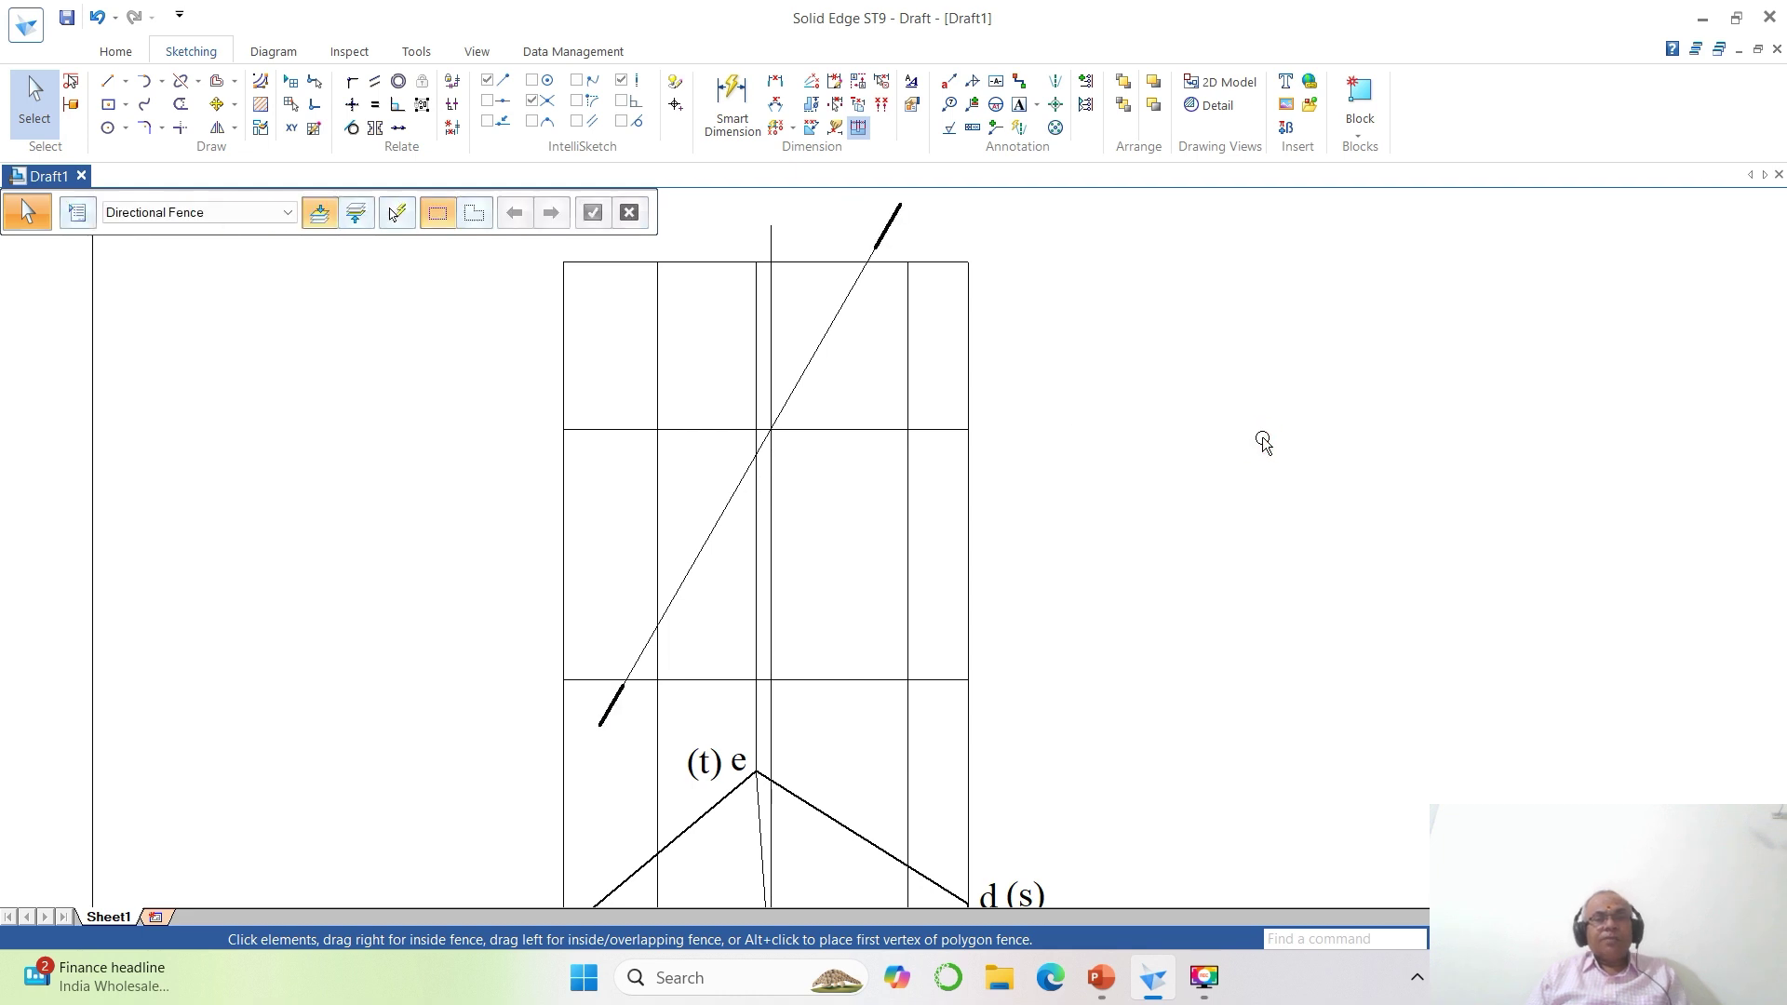
# Change the line type of the cutting line's middle segment to a long-and-short-dash chain pattern.
pyautogui.click(835, 338)
pyautogui.click(245, 214)
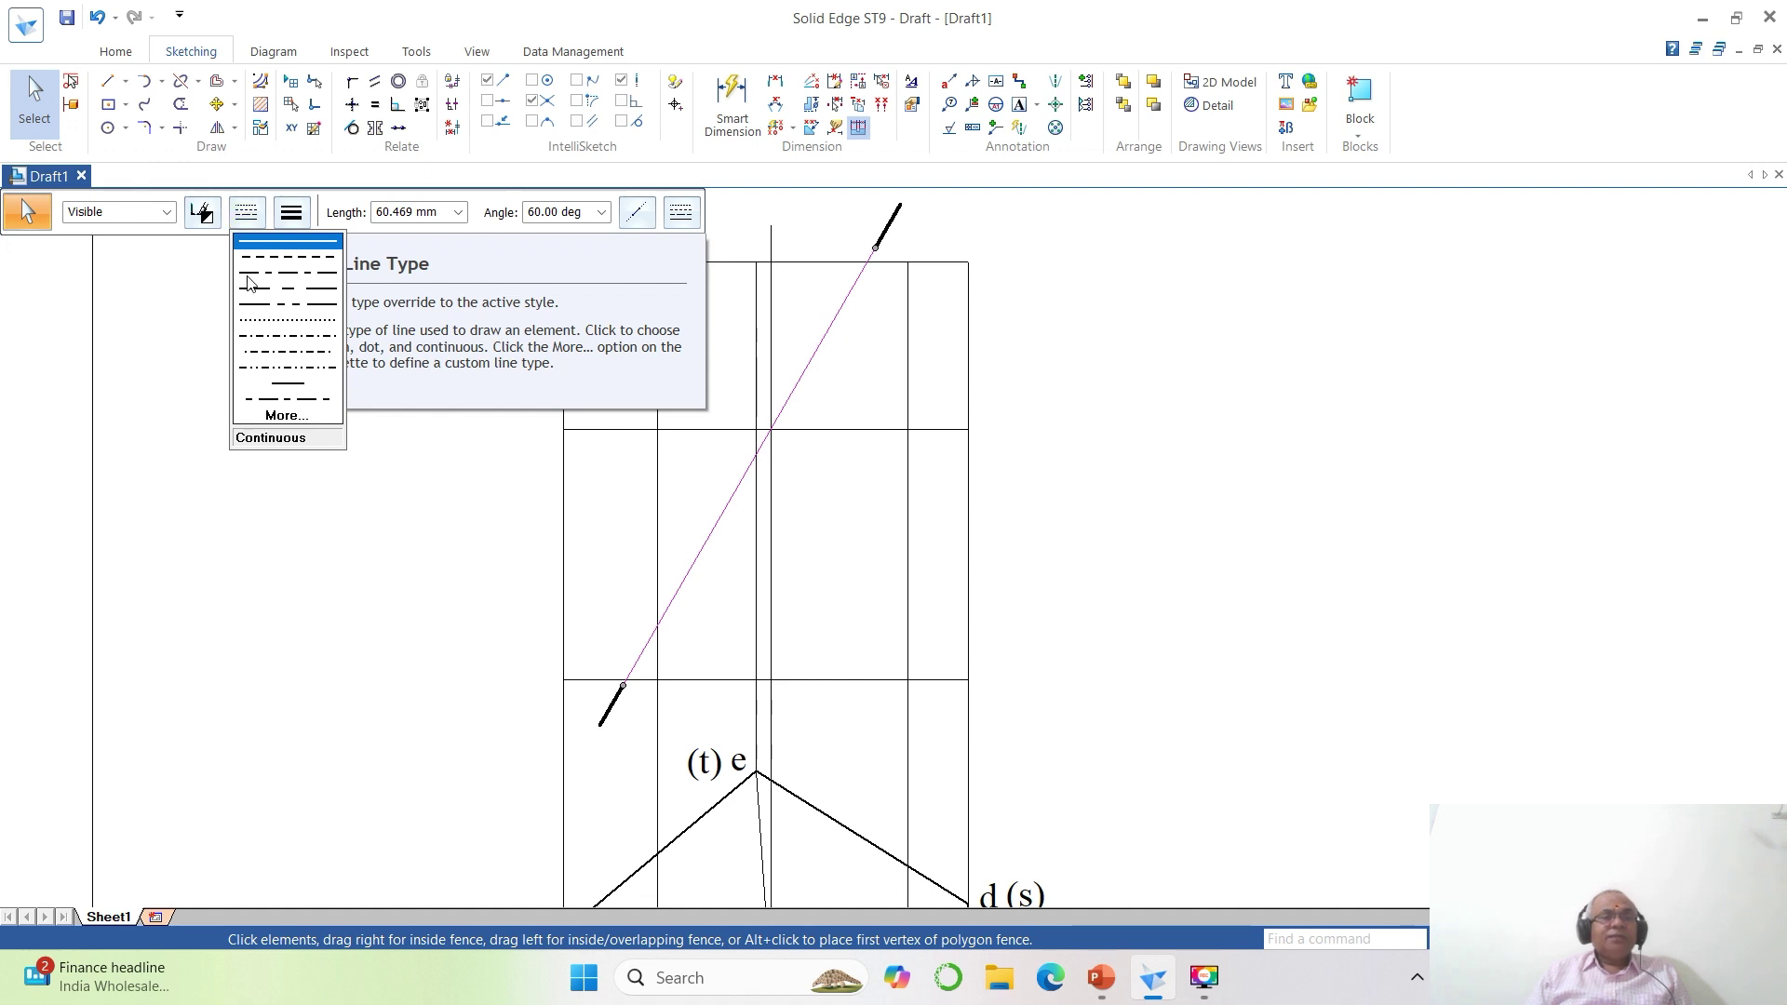
pyautogui.click(253, 284)
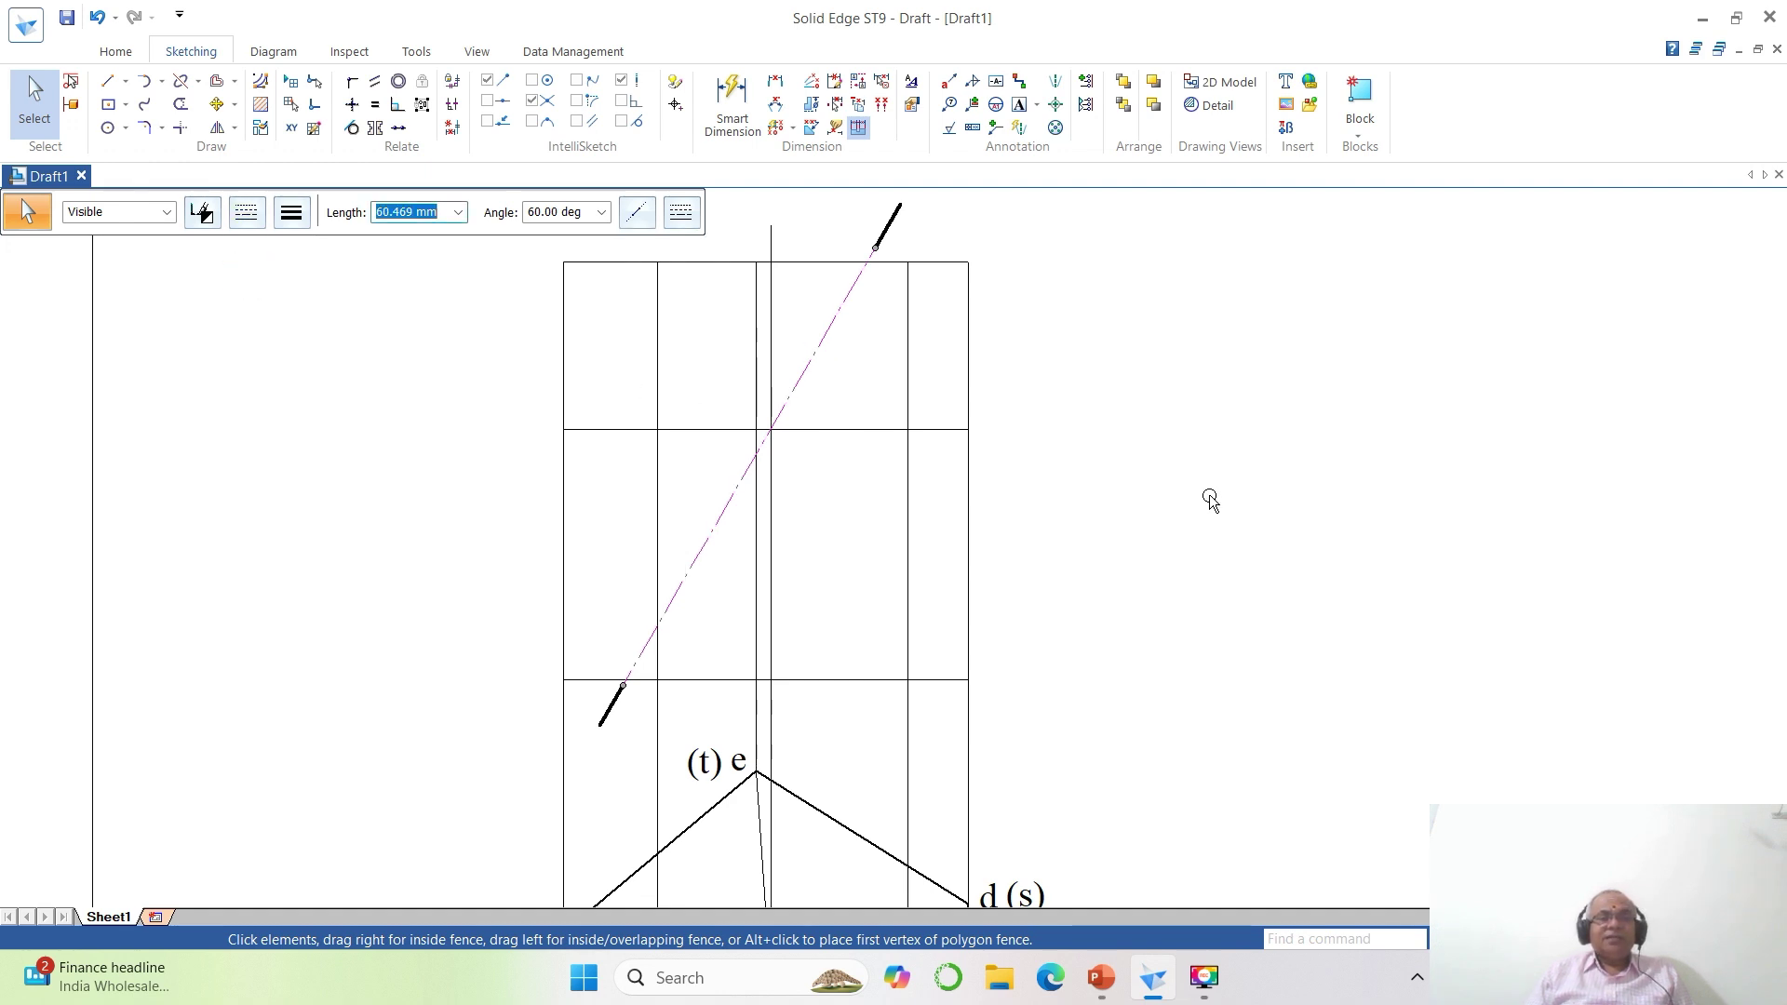
# Change the line type of the front view's vertical axis line to a long-and-short-dash chain pattern.
pyautogui.click(775, 570)
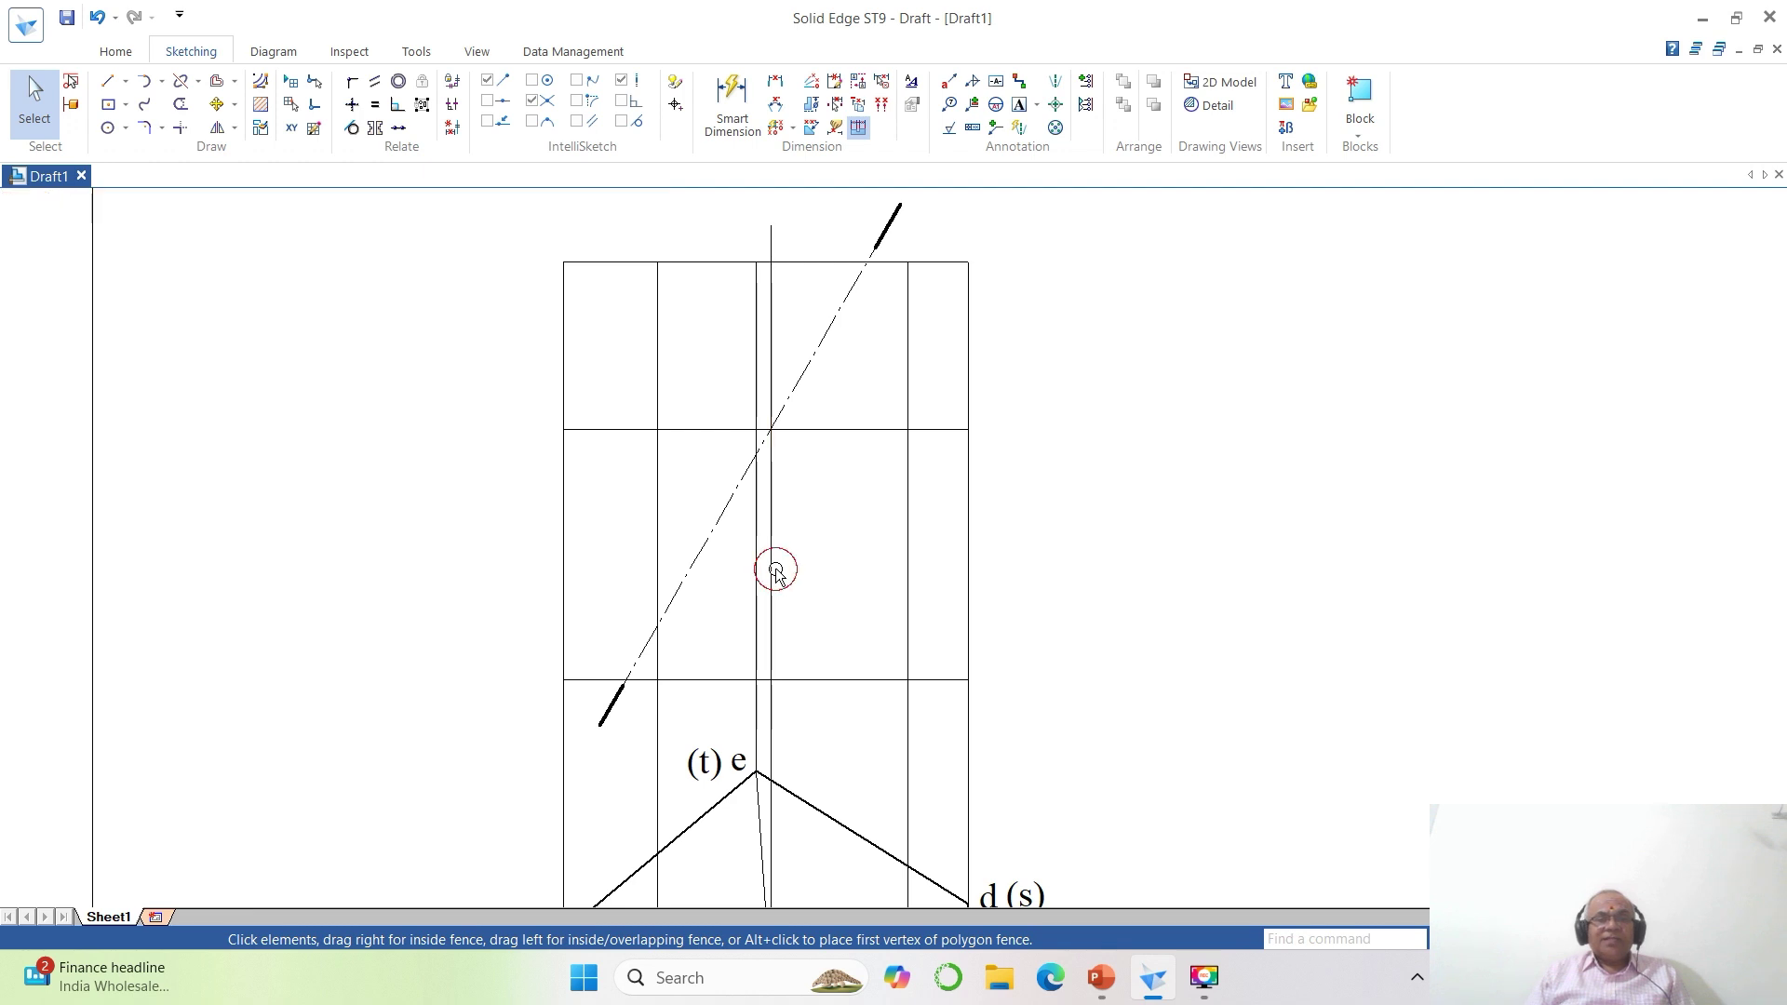
pyautogui.click(775, 570)
pyautogui.click(253, 216)
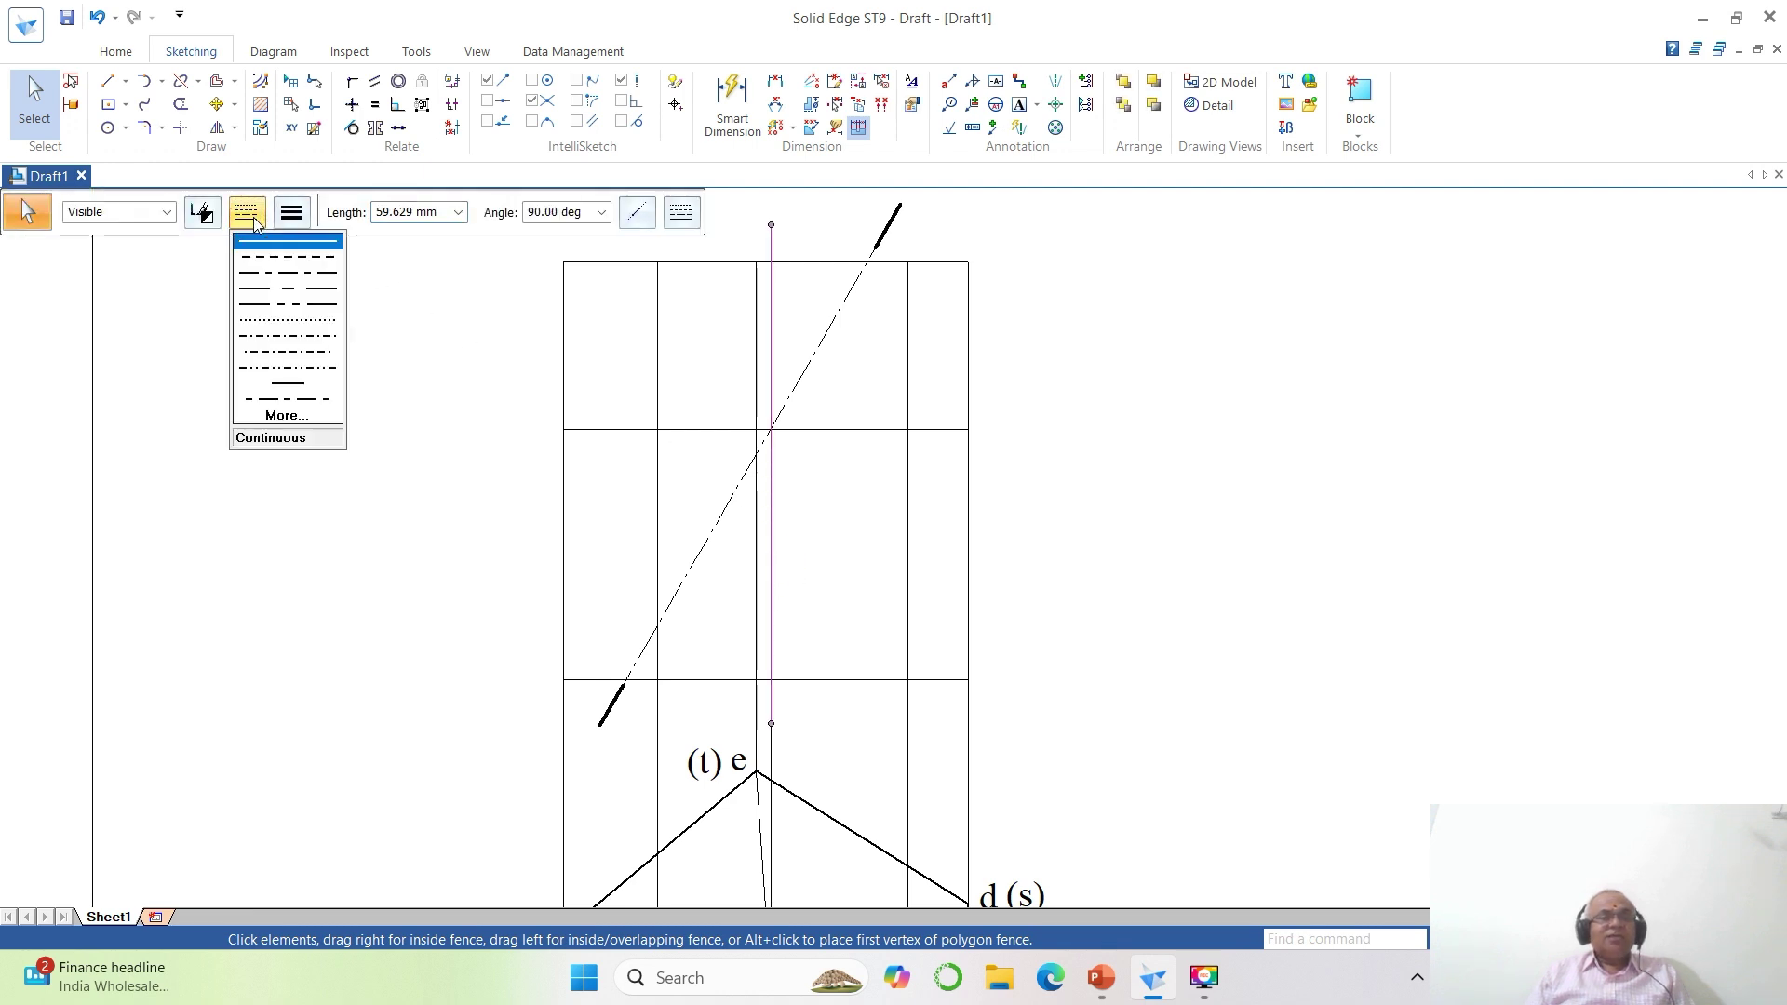
pyautogui.click(260, 289)
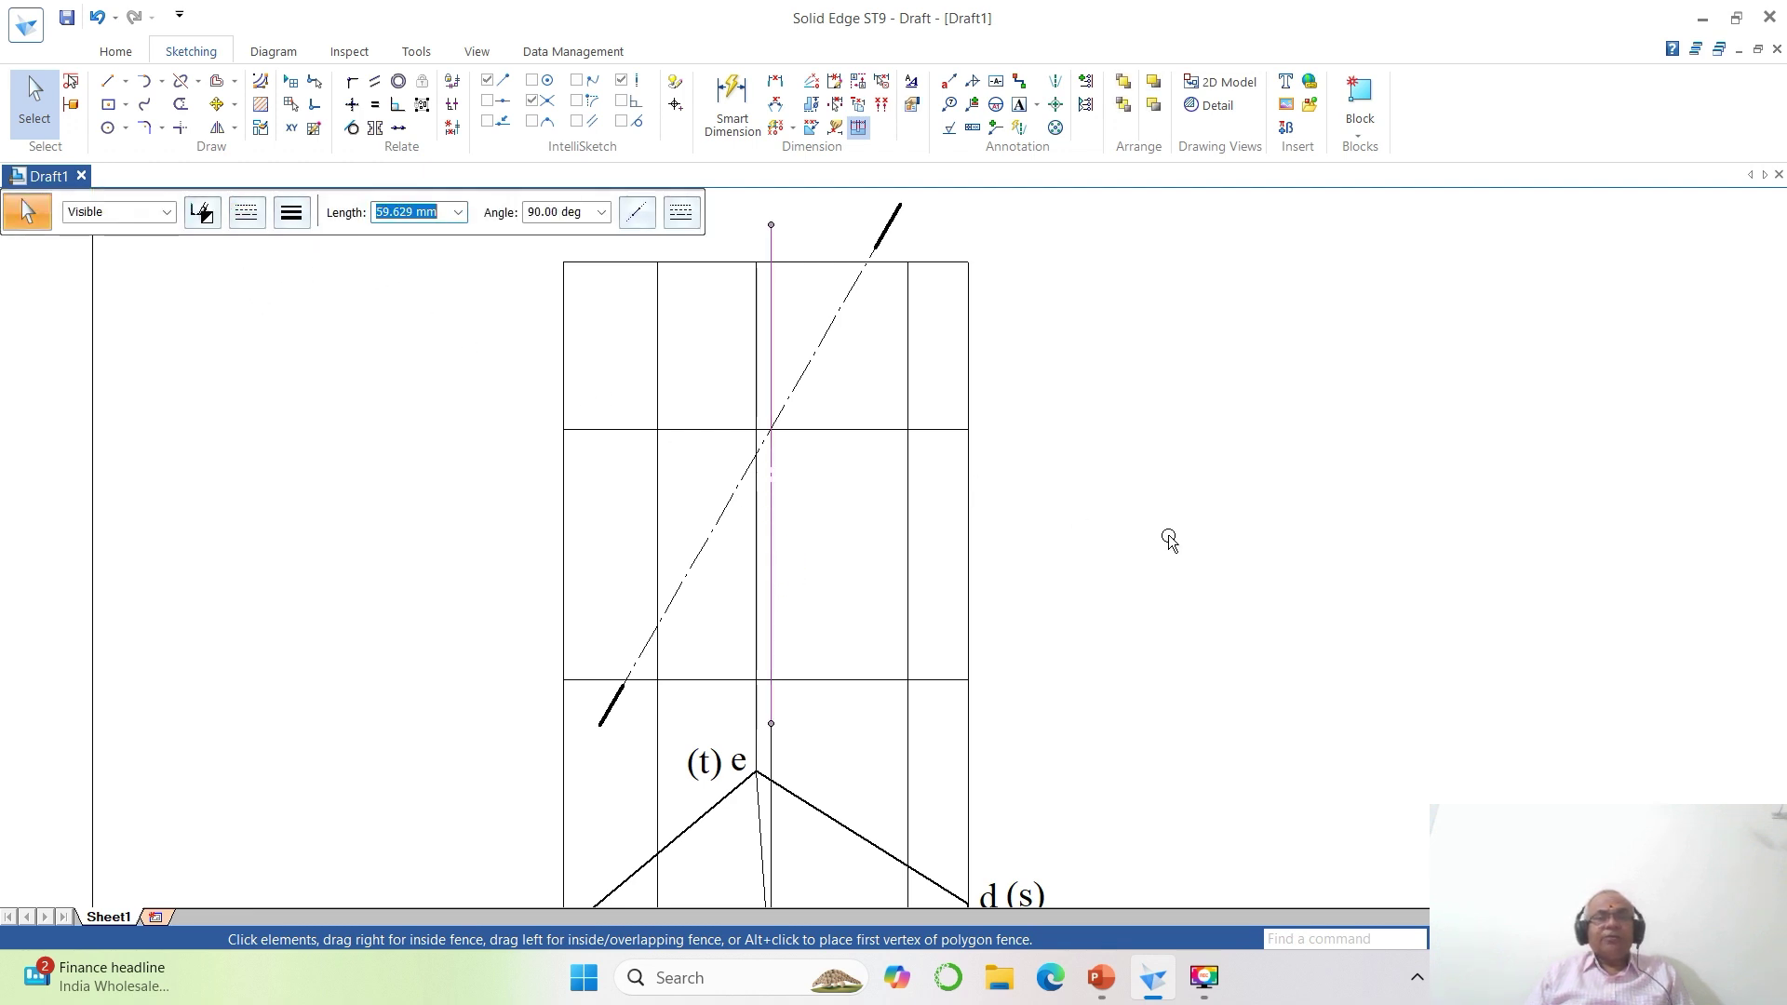
pyautogui.click(1416, 583)
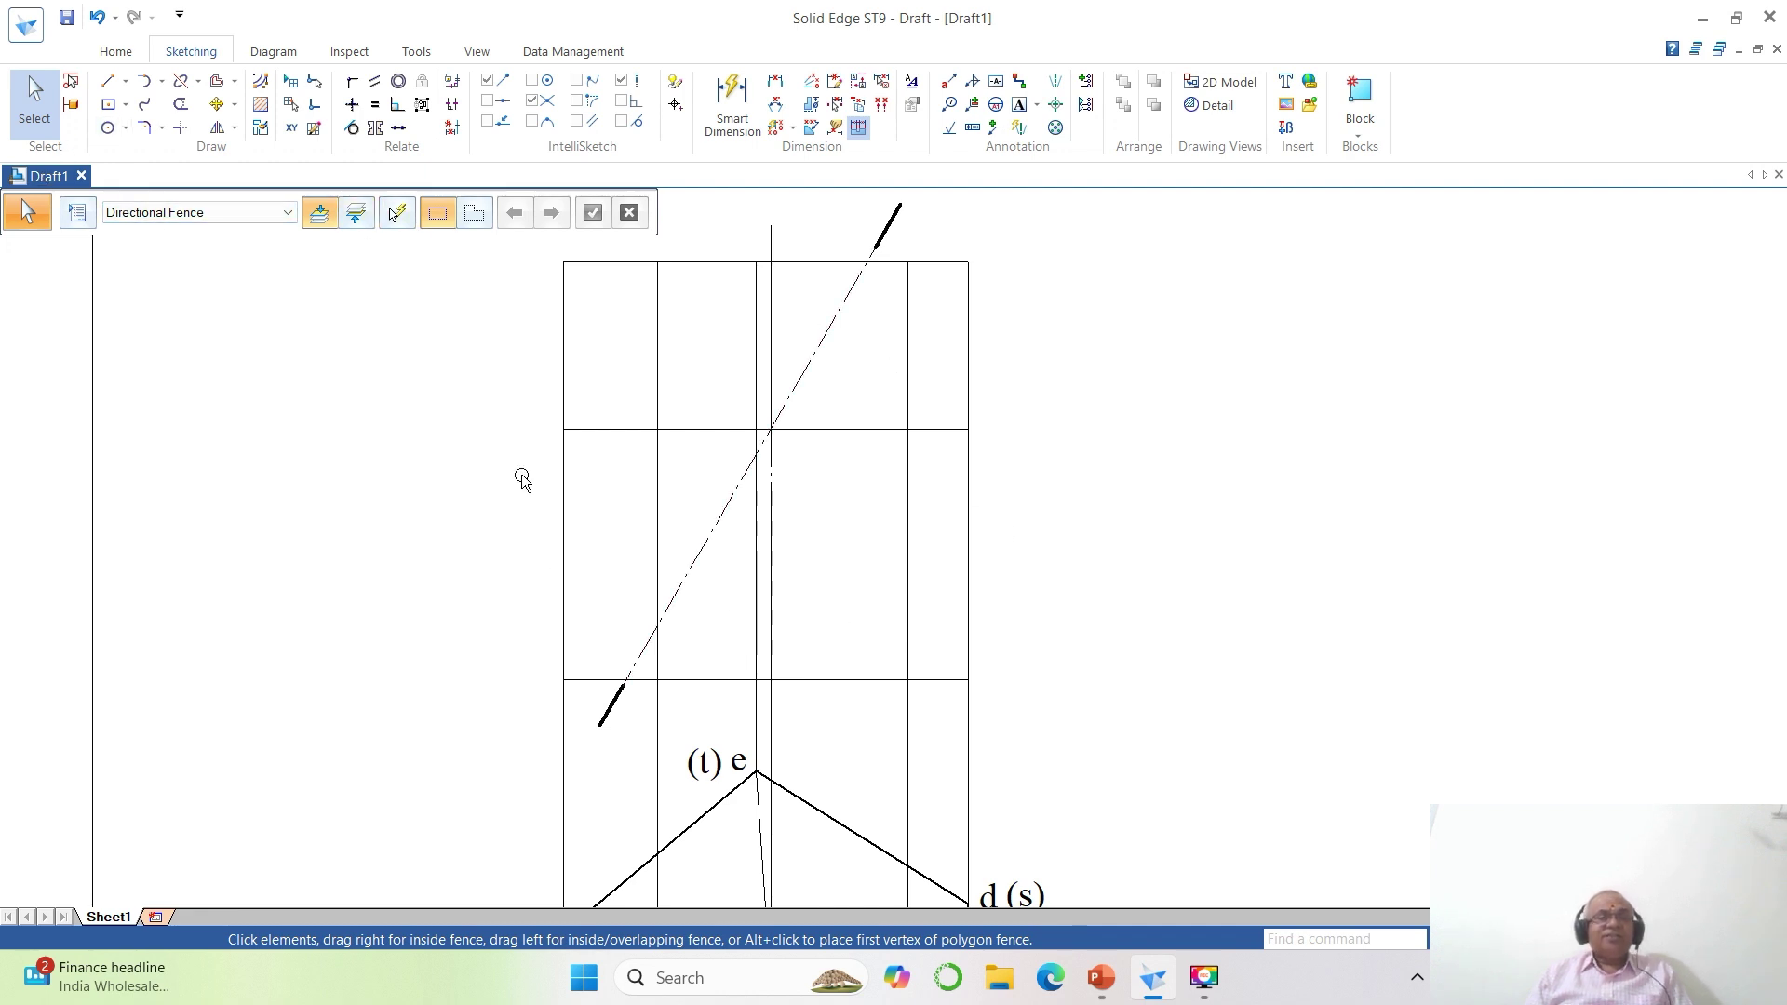
# Split the front view's top edge where the cutting line crosses it.
pyautogui.click(180, 81)
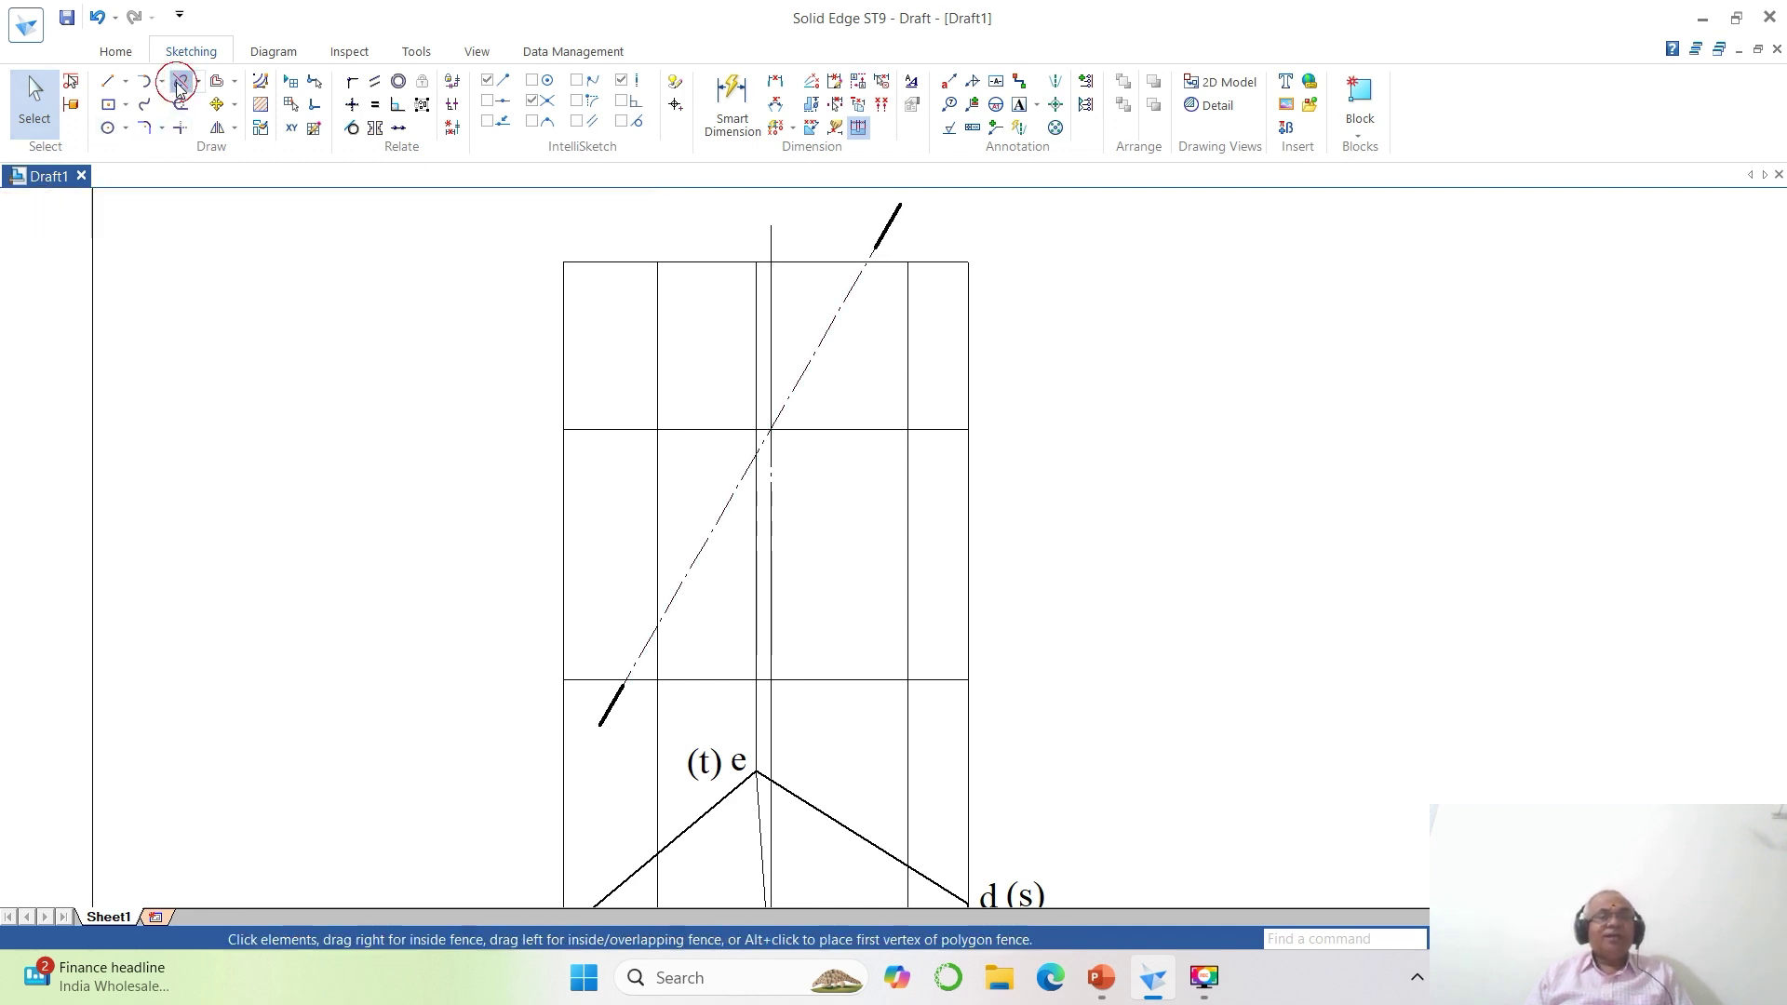
pyautogui.click(930, 263)
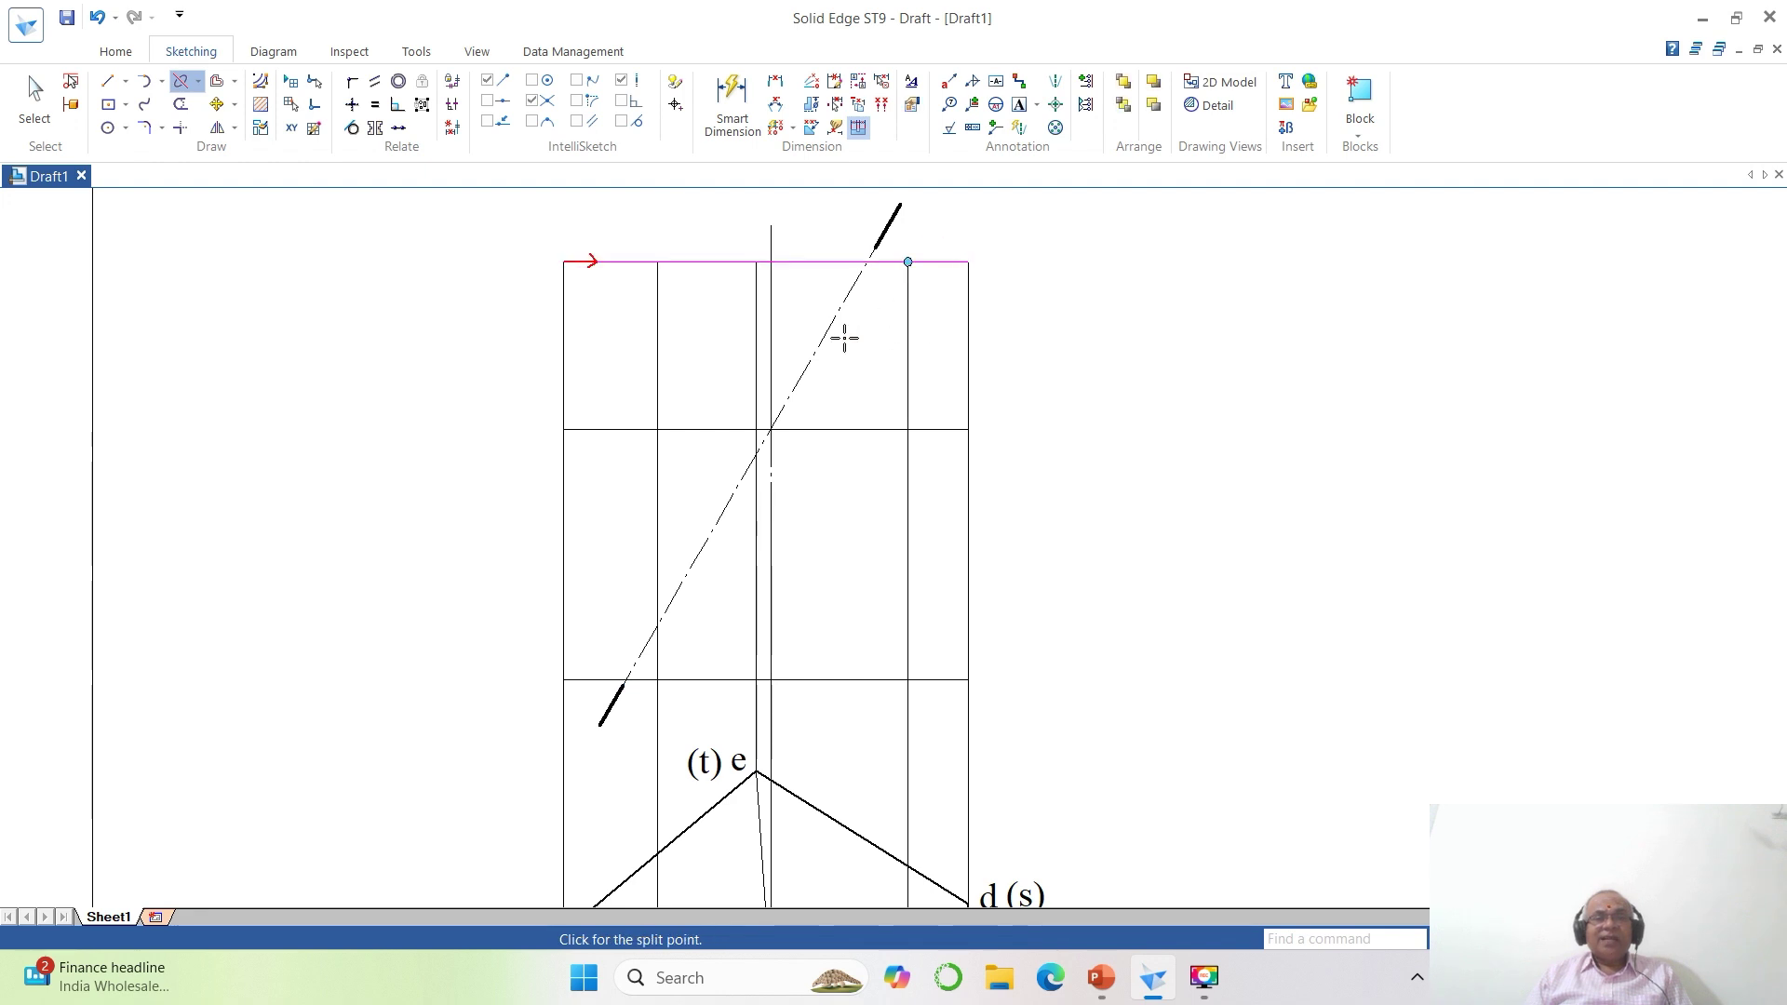
pyautogui.click(865, 262)
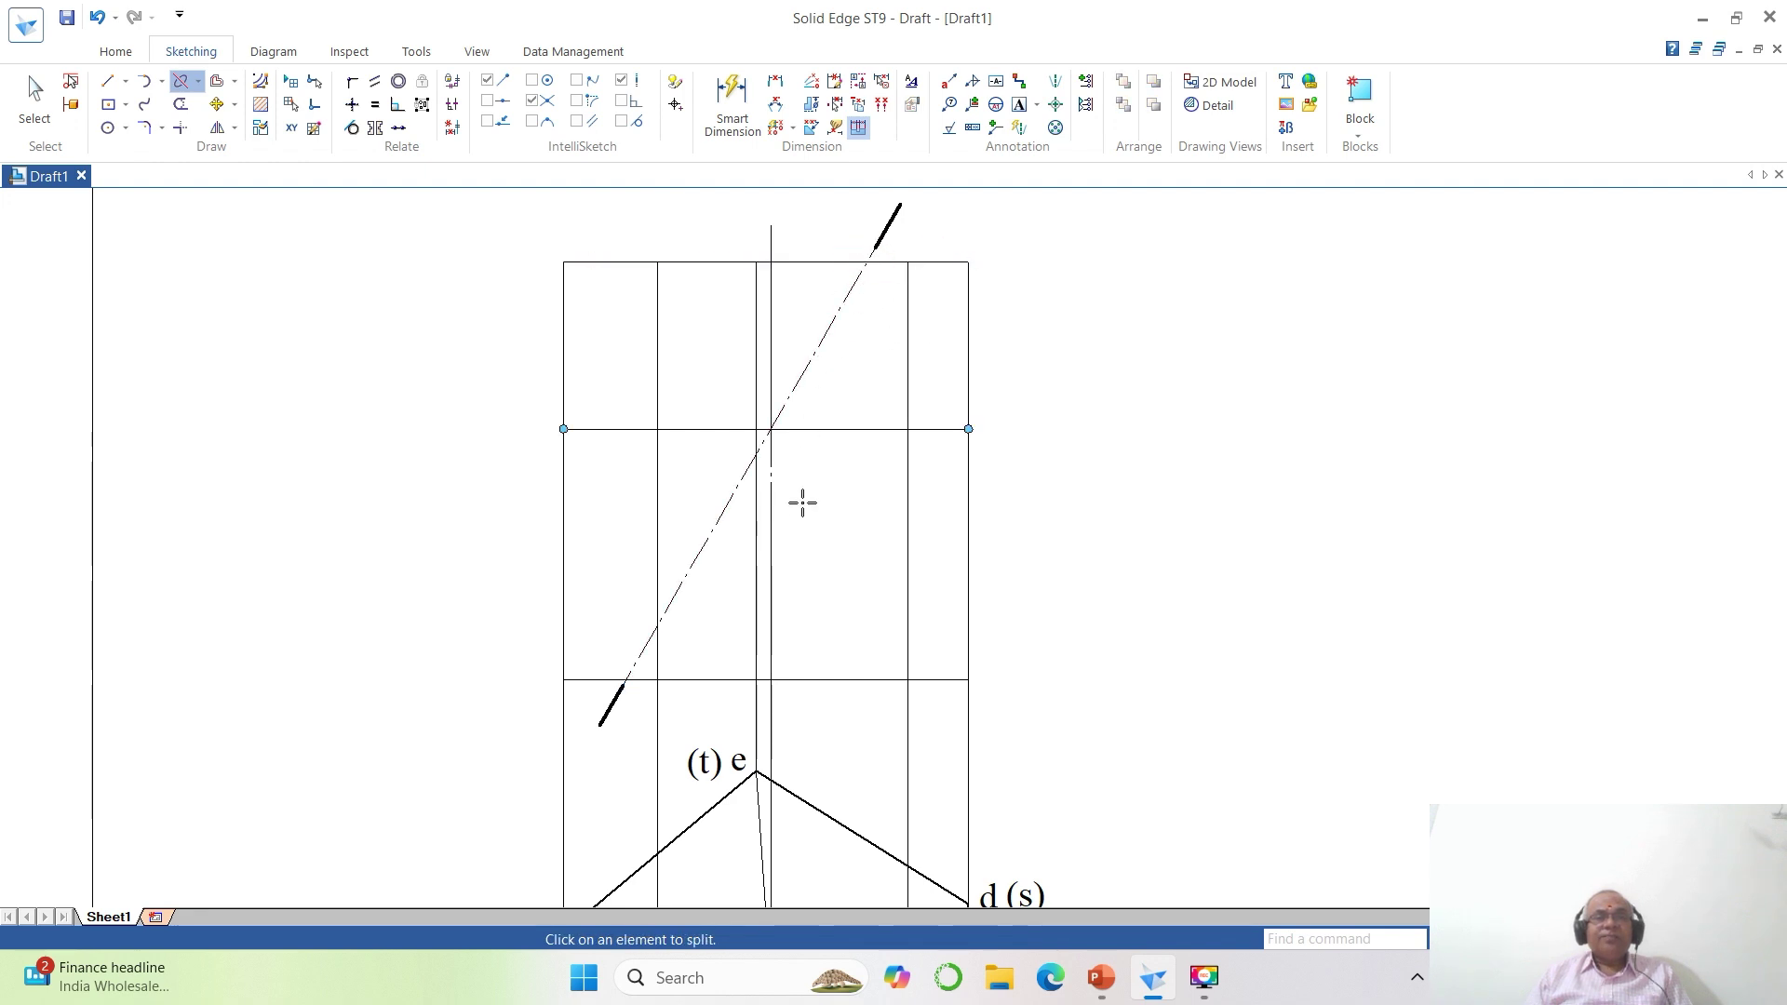
# Split the vertical lines rising from points e and b at both the cutting line and the front view's base line.
pyautogui.click(755, 611)
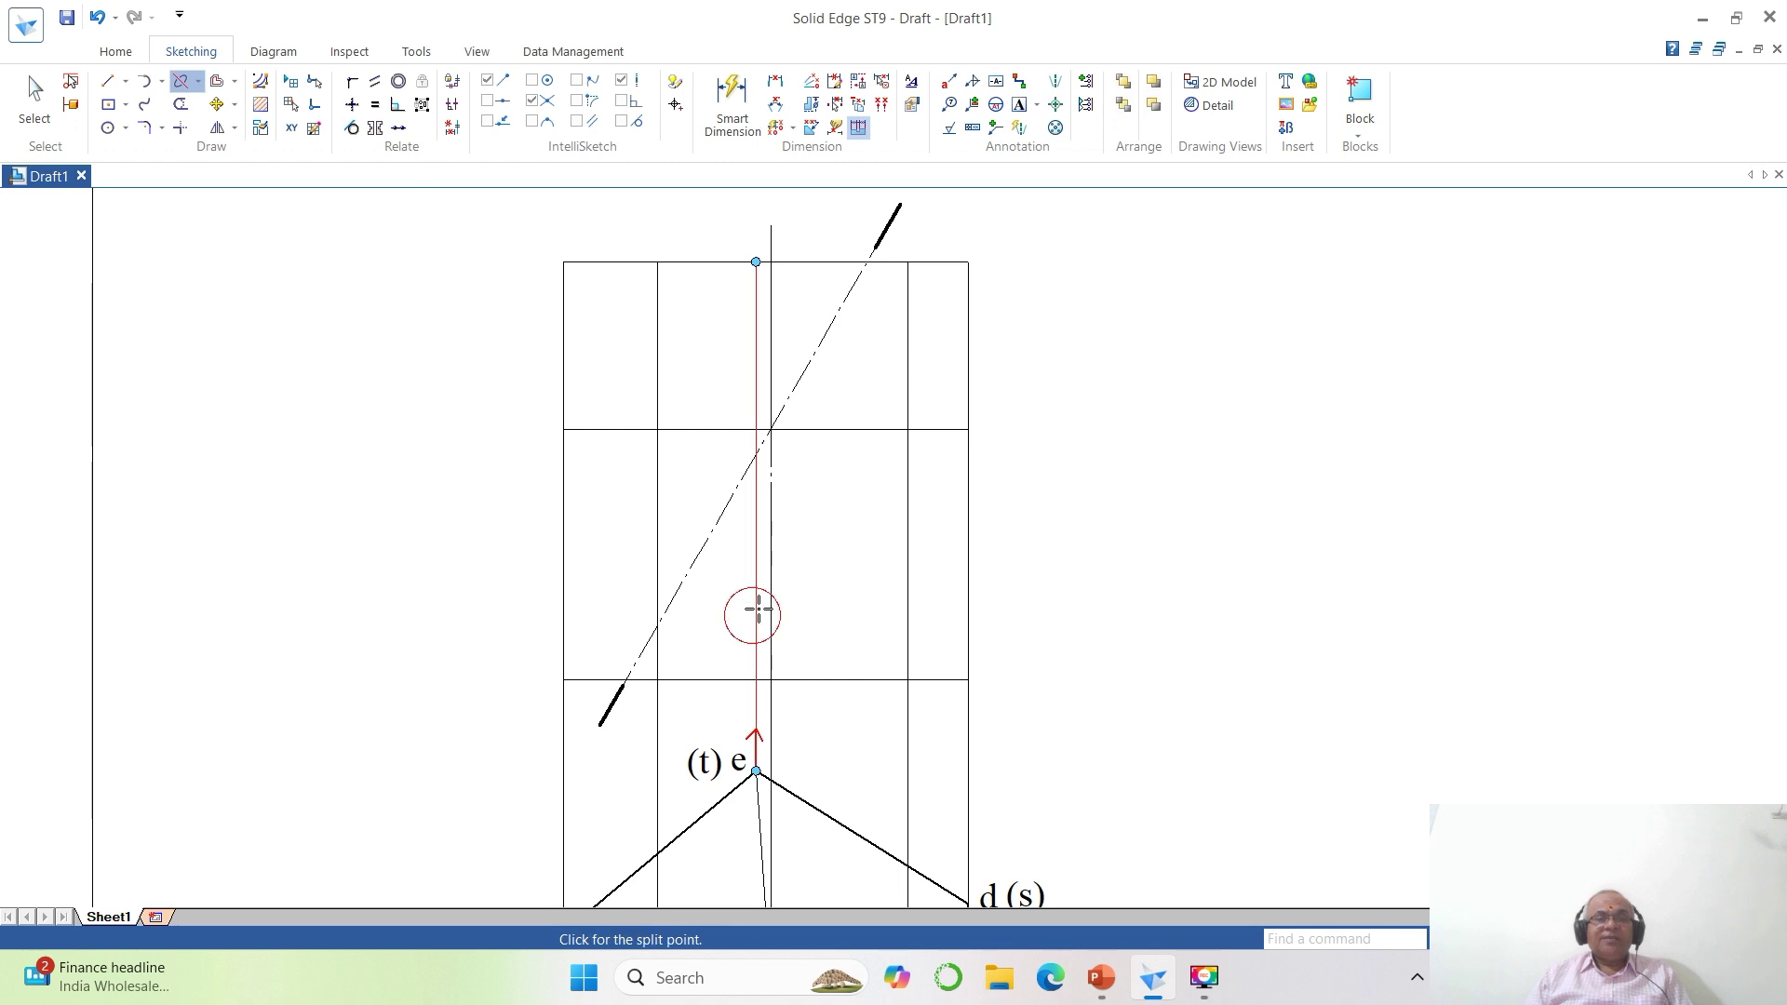
pyautogui.click(754, 455)
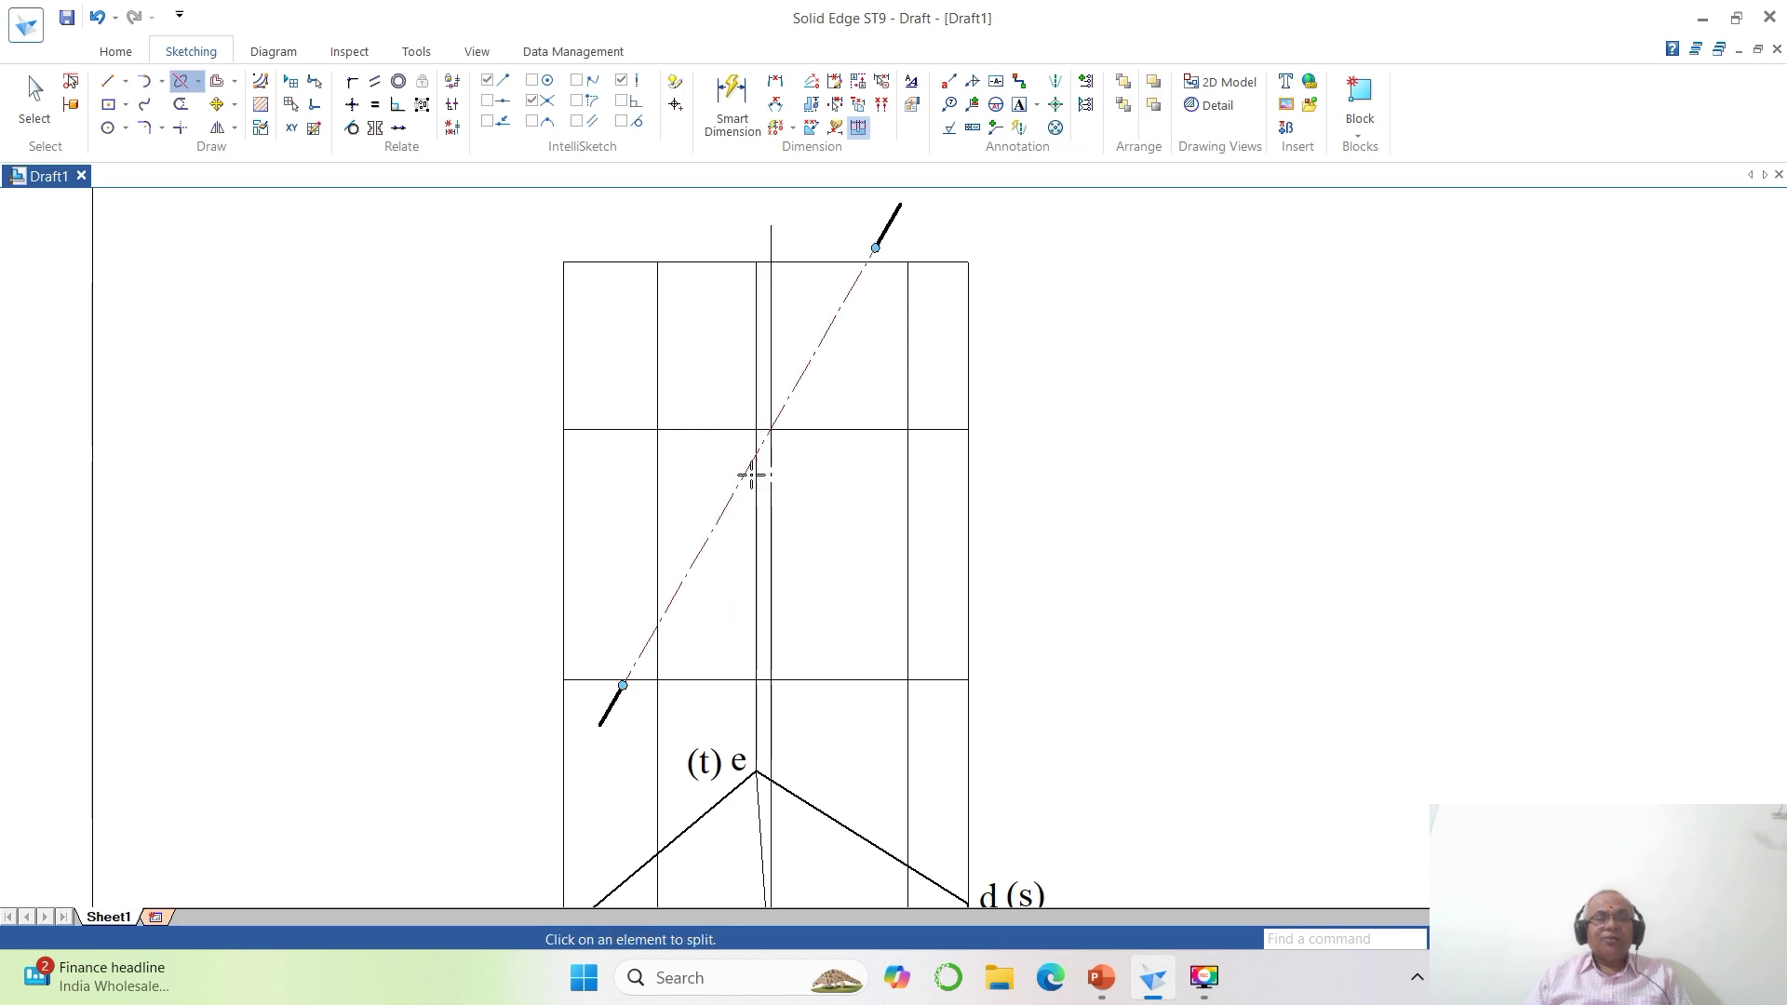
pyautogui.click(751, 591)
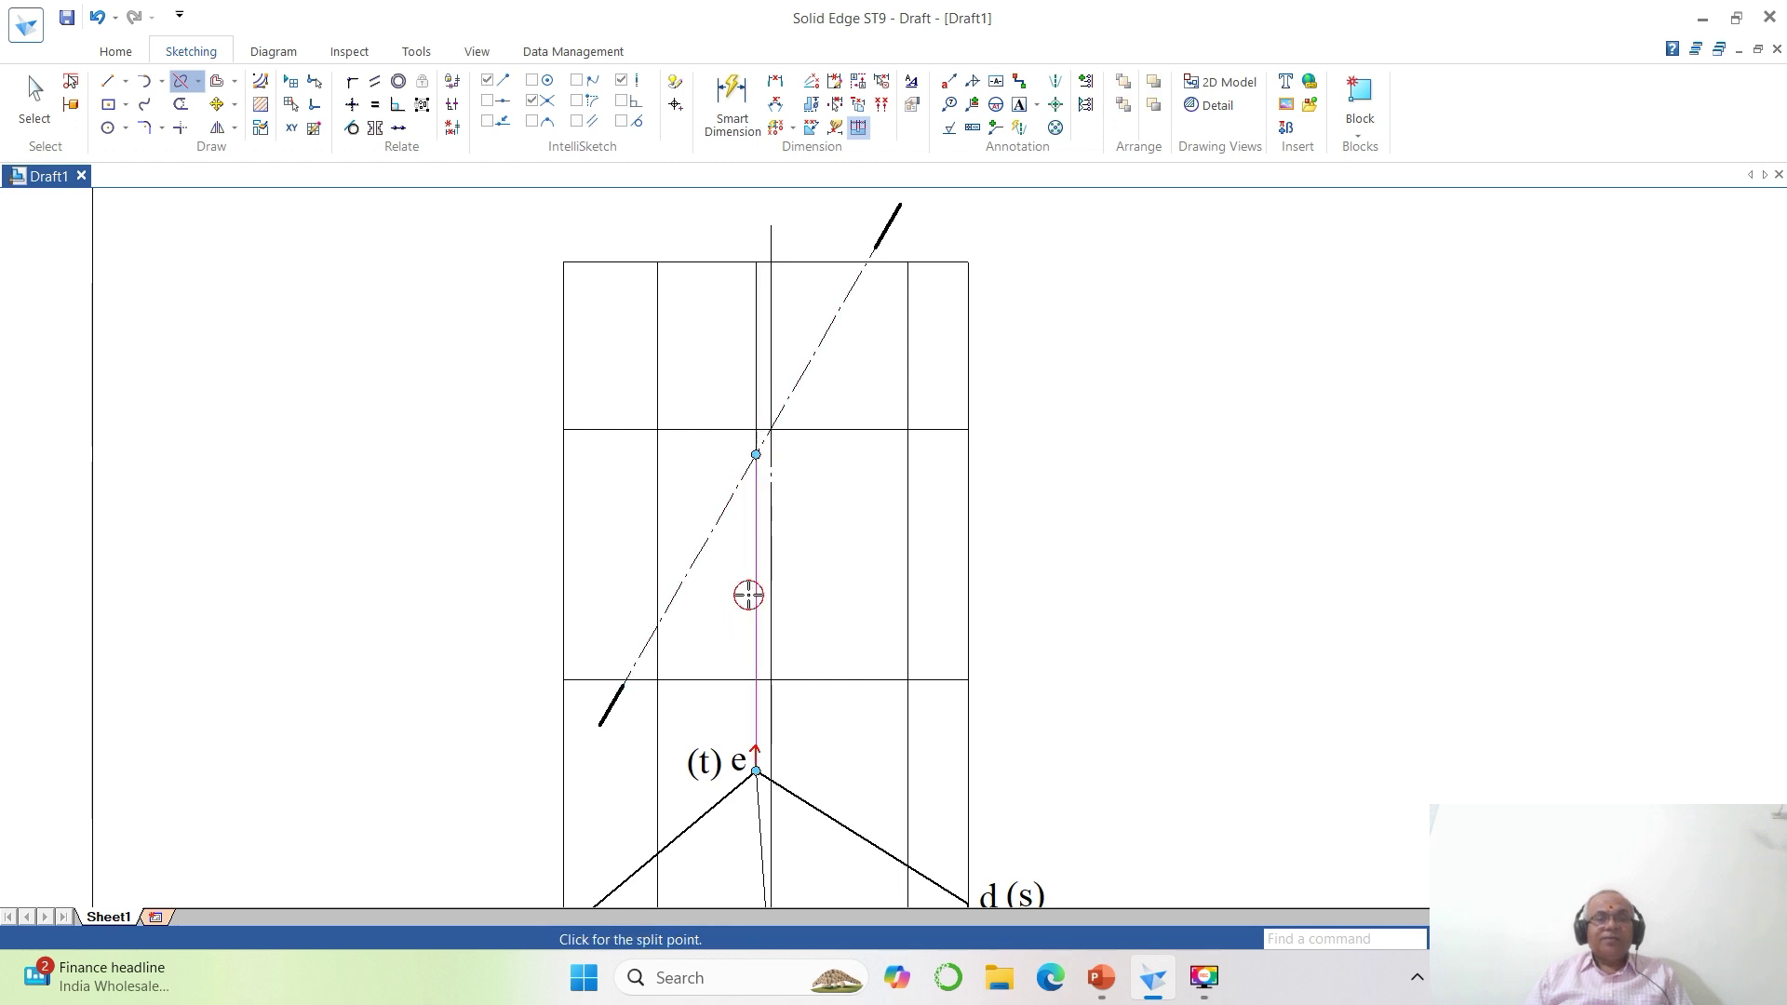
pyautogui.click(755, 680)
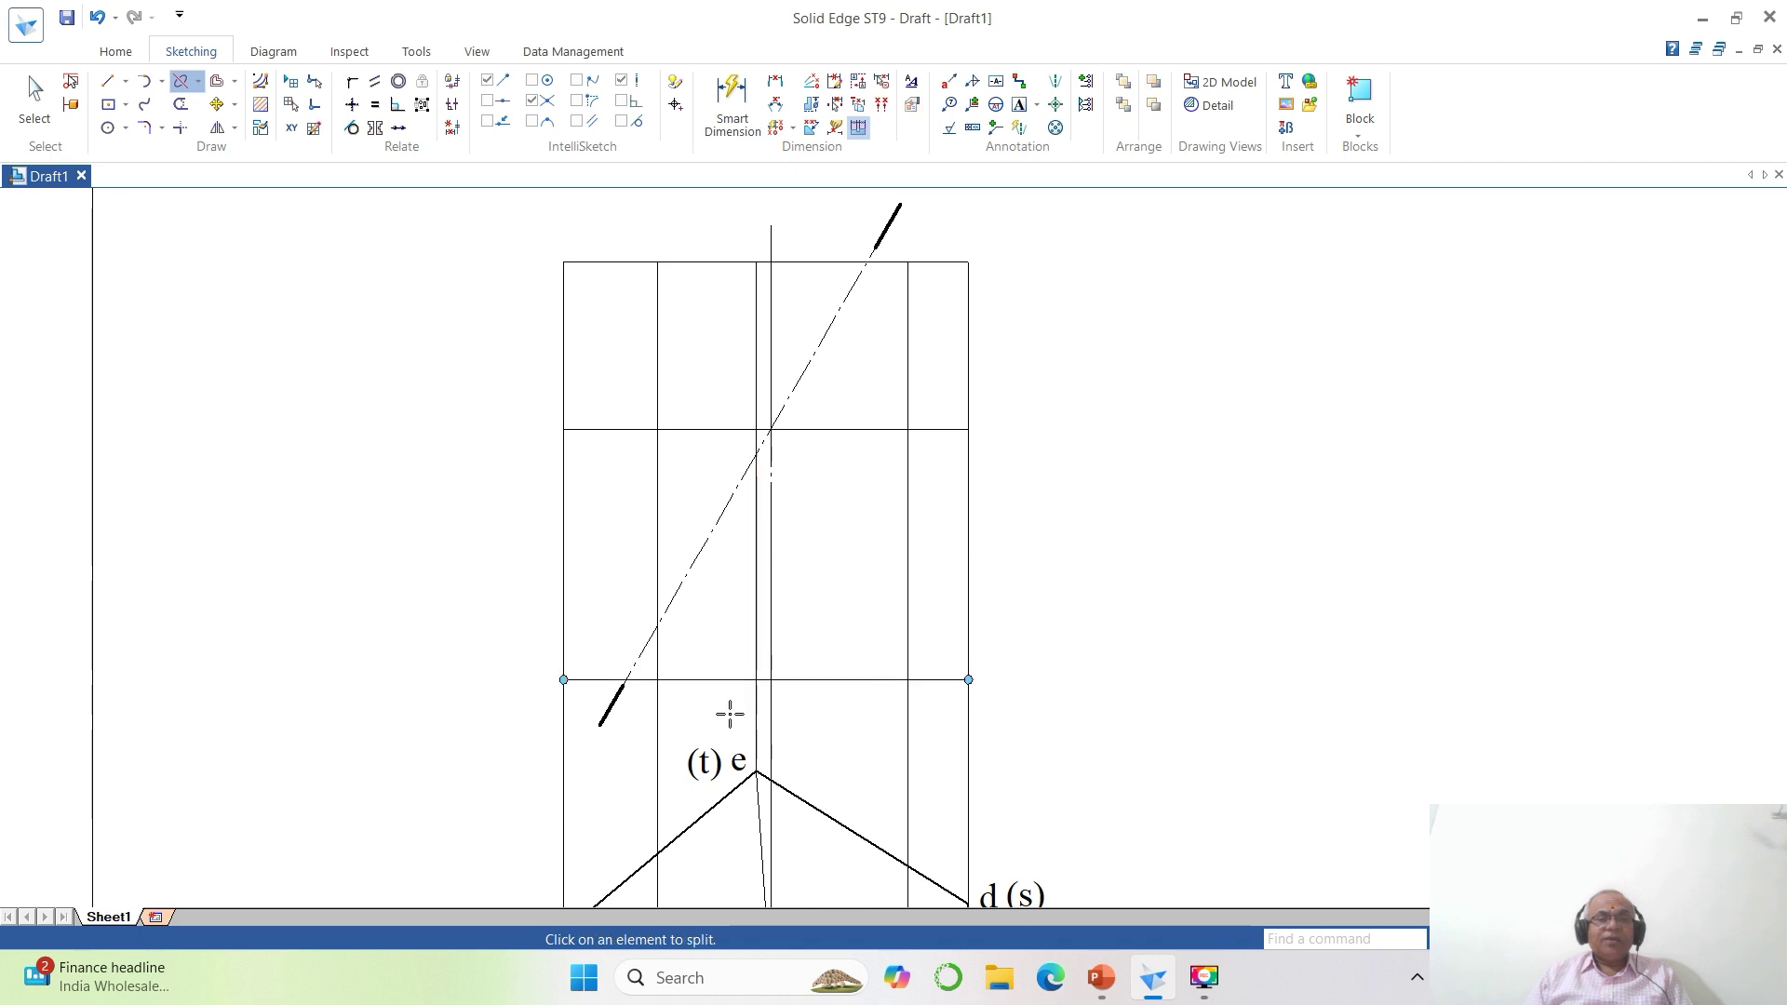
pyautogui.click(658, 707)
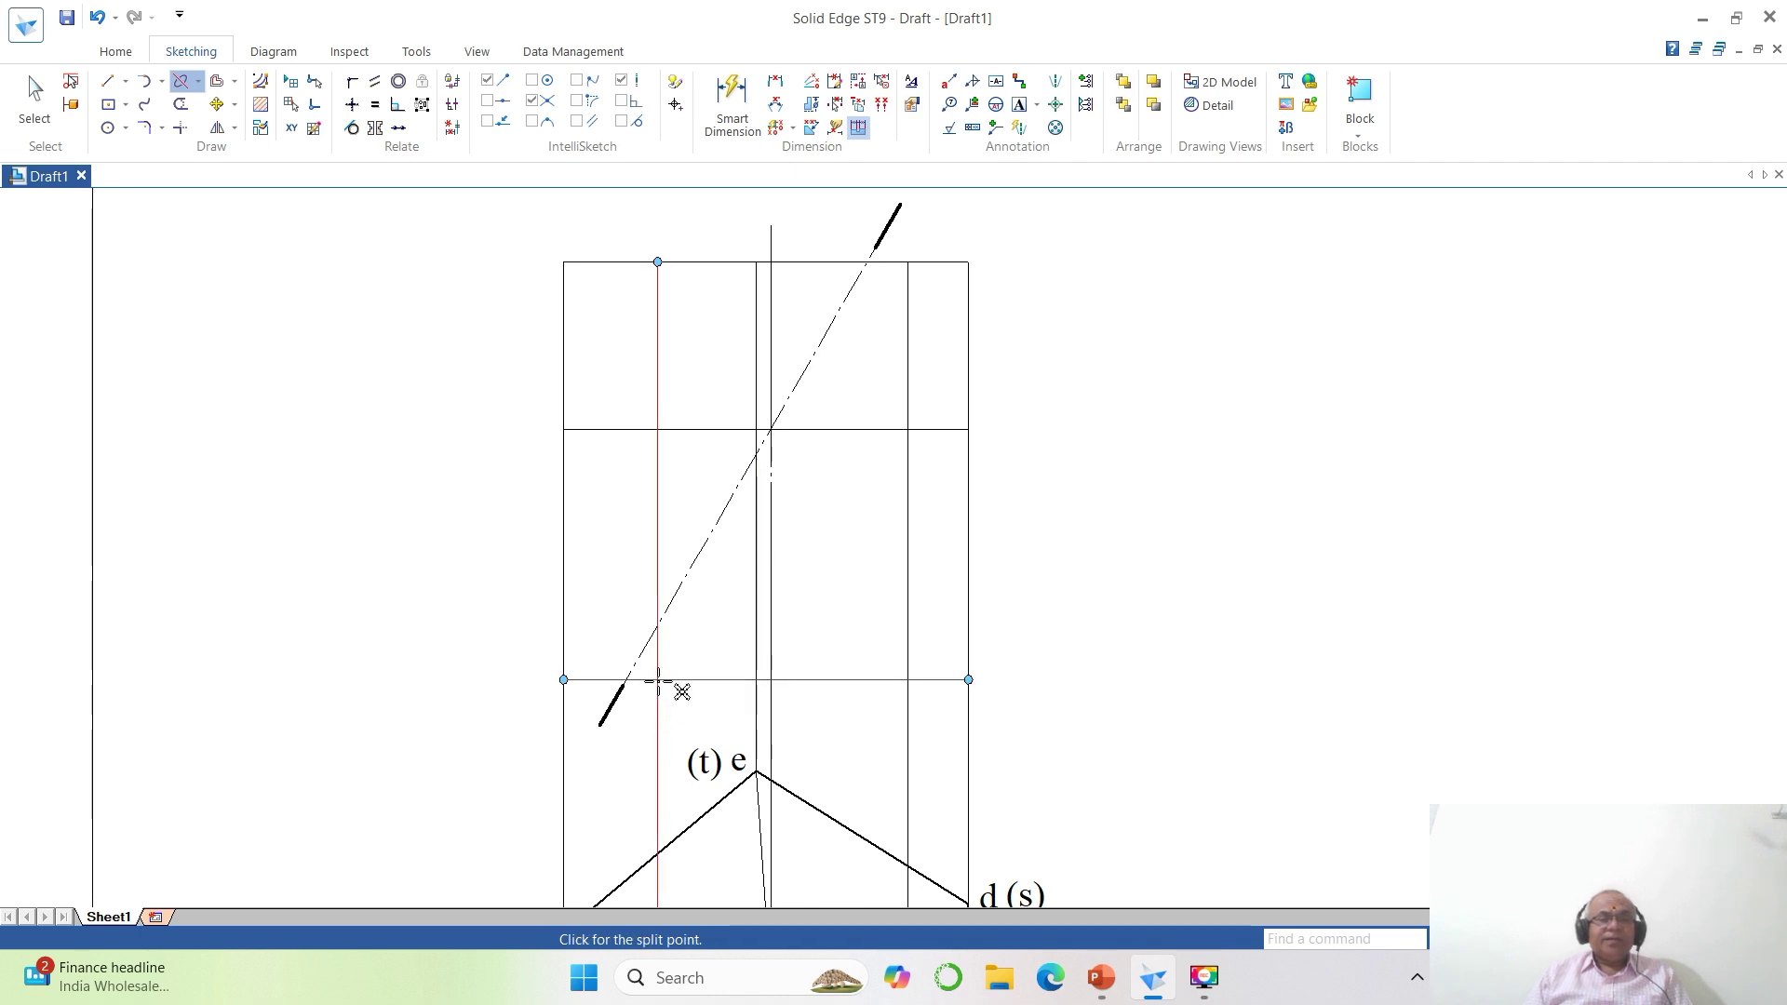
pyautogui.click(658, 681)
pyautogui.click(658, 647)
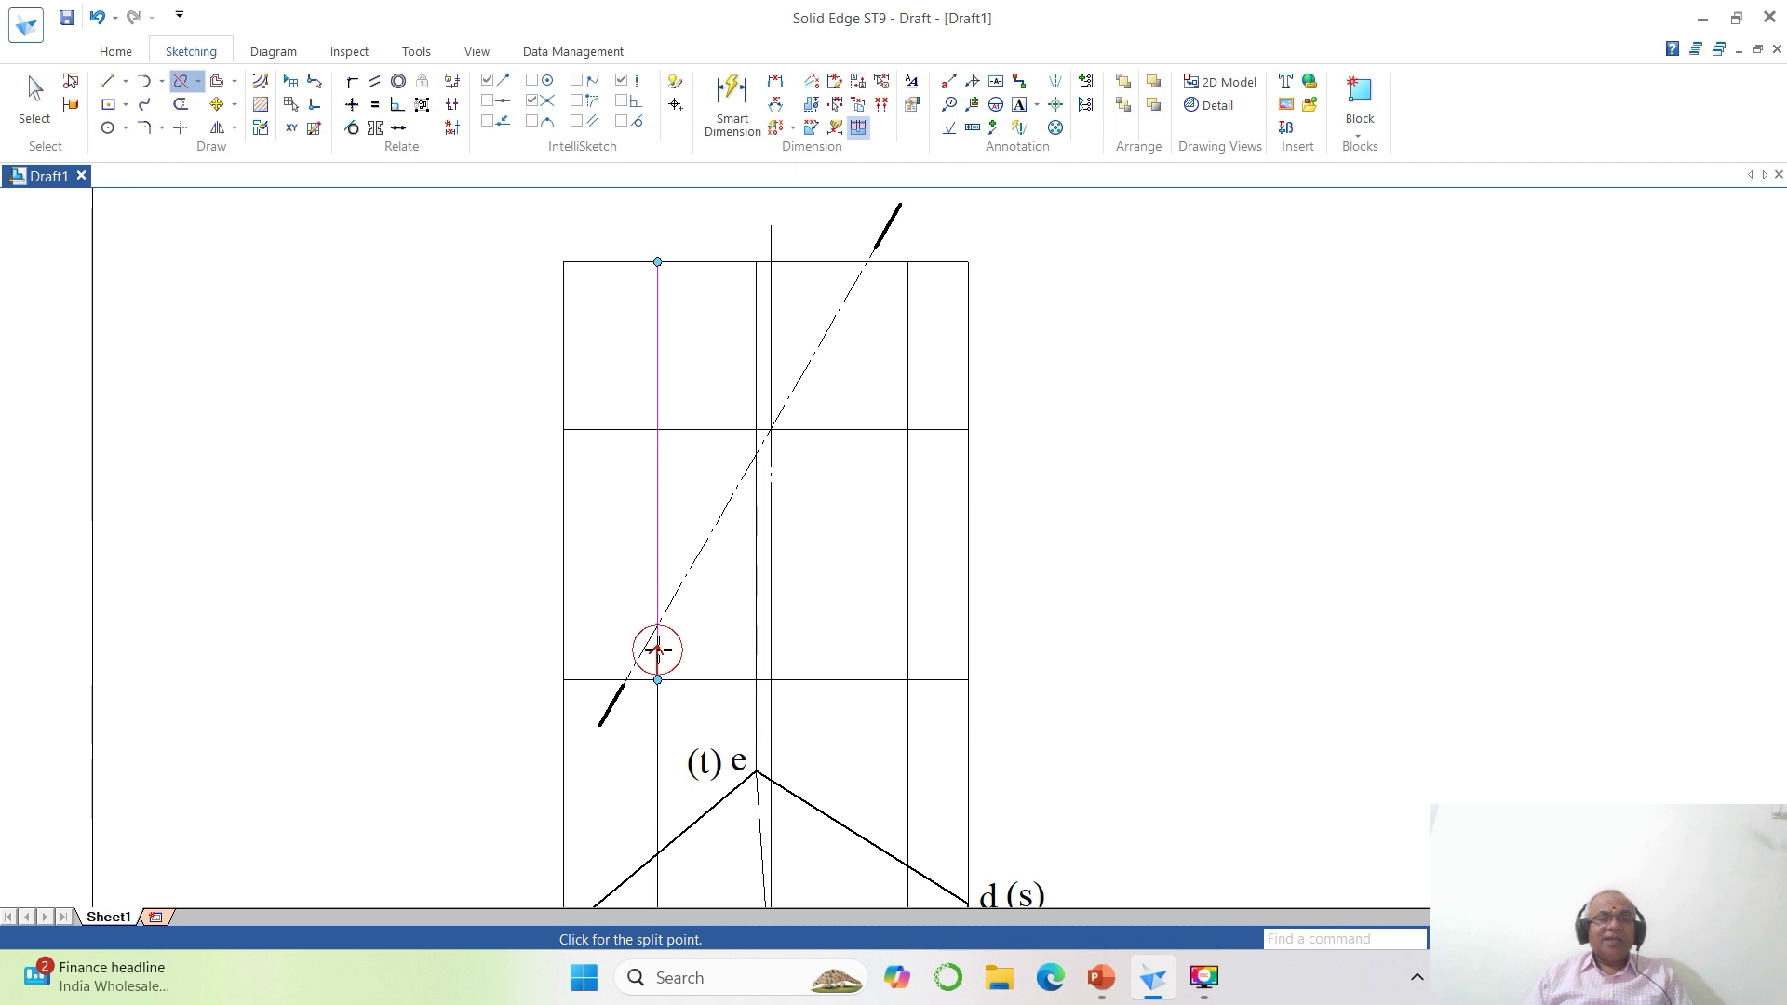
pyautogui.click(659, 627)
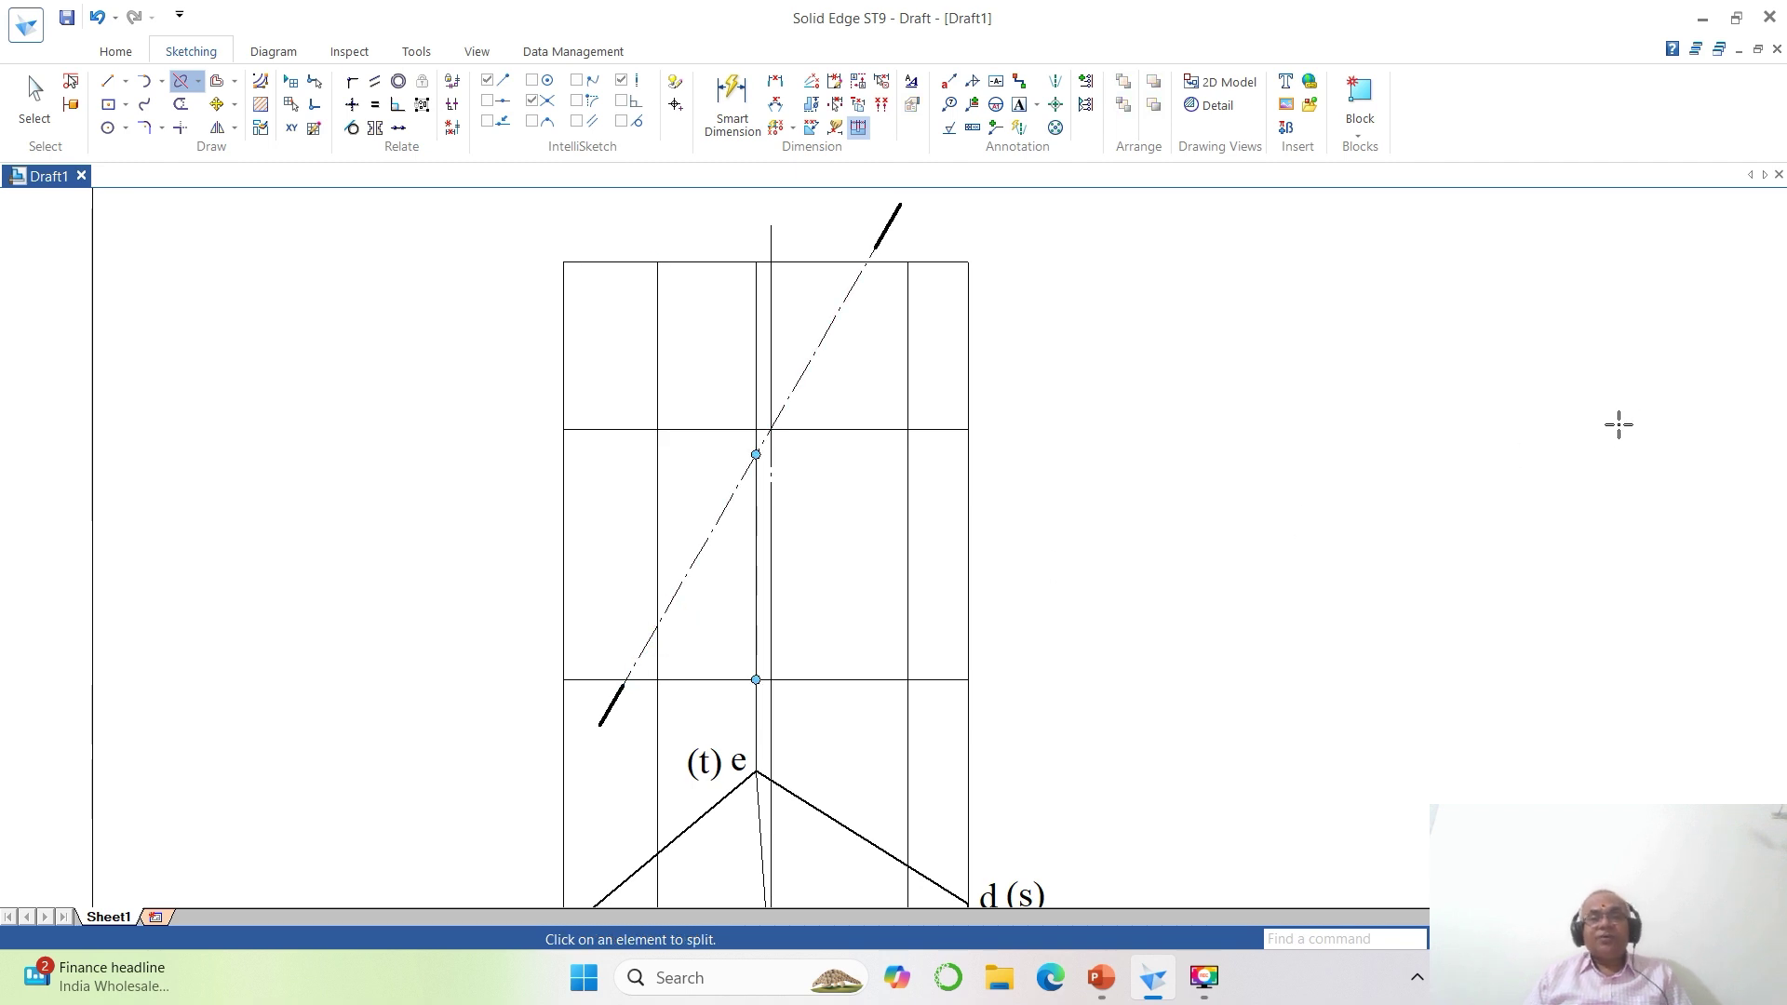
# Split the vertical lines from d, c and a at the base line, and split the base line where it meets the cutting line.
pyautogui.click(968, 602)
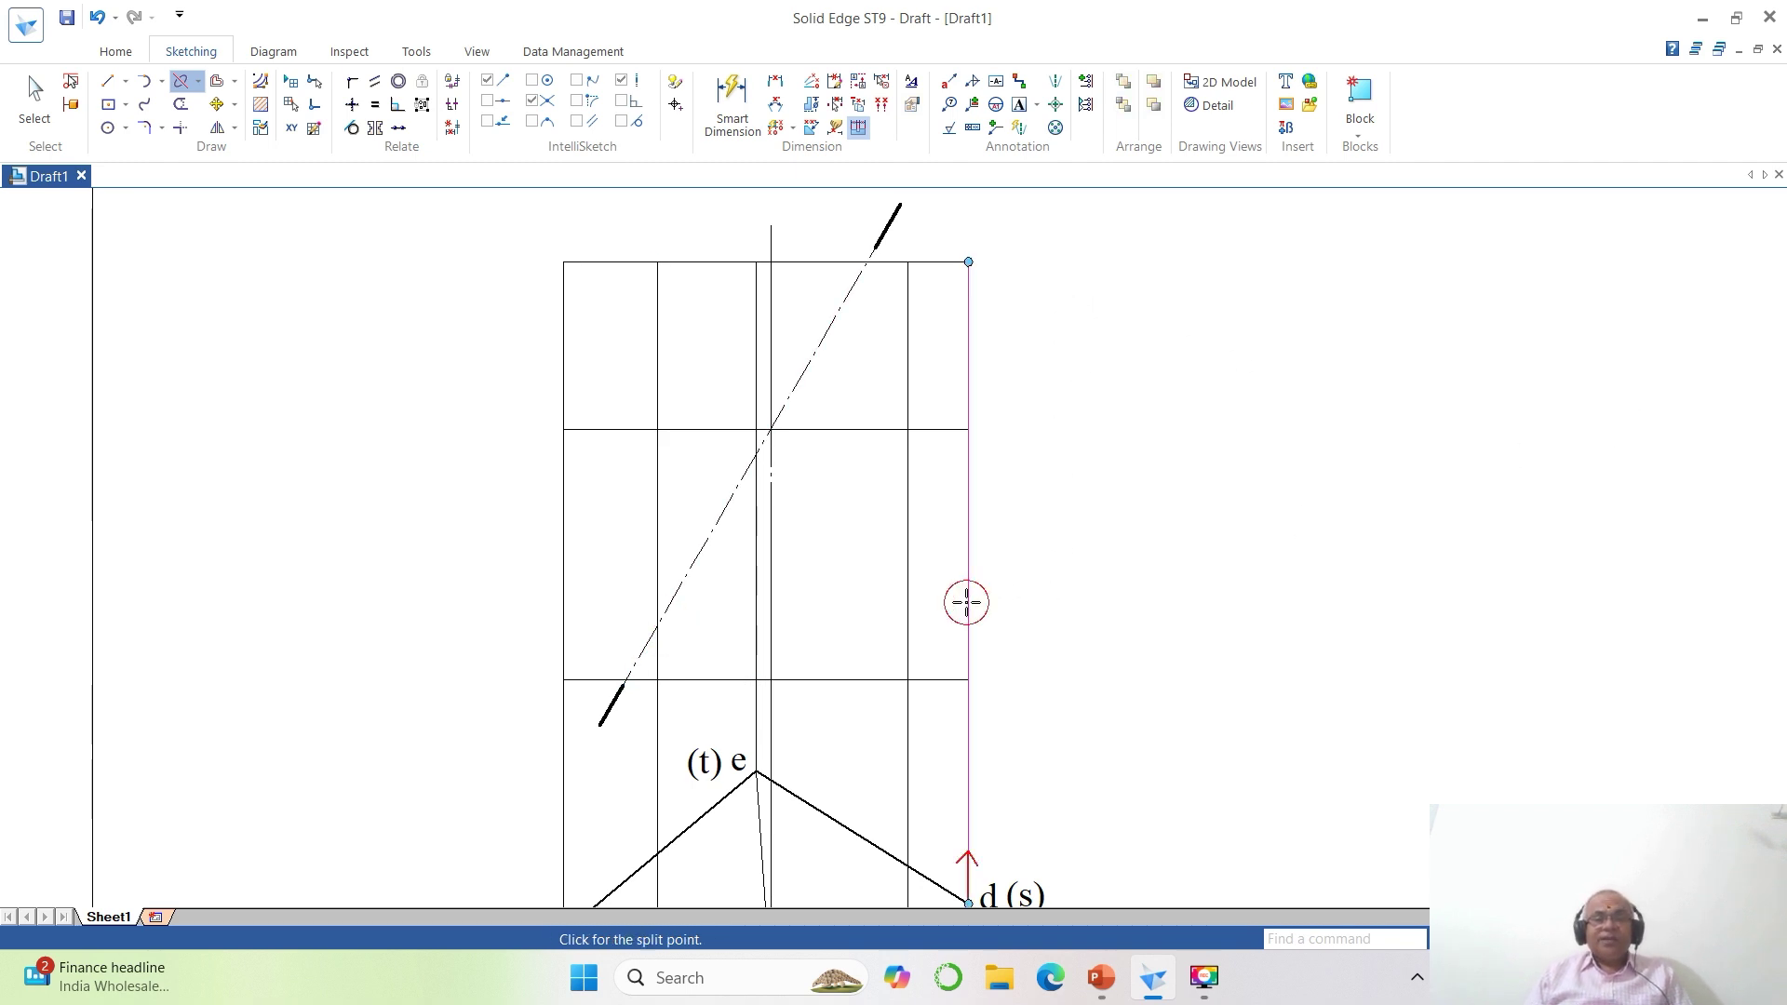
pyautogui.click(968, 679)
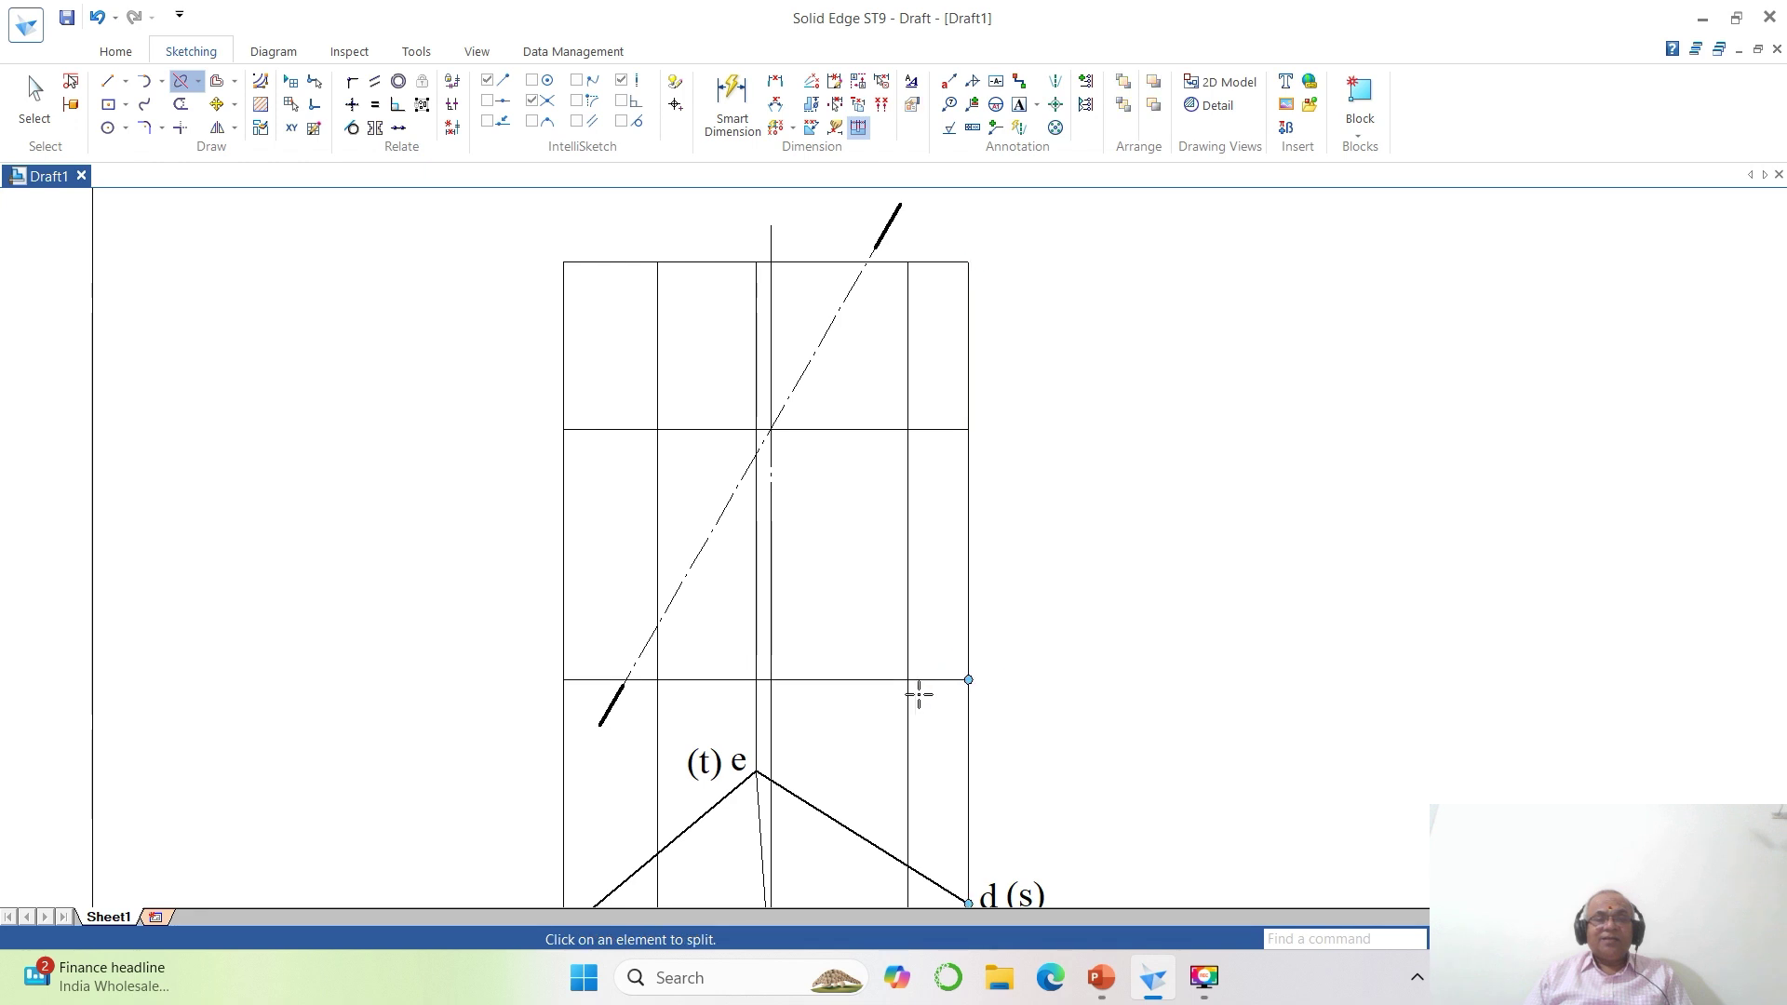
pyautogui.click(909, 641)
pyautogui.click(909, 683)
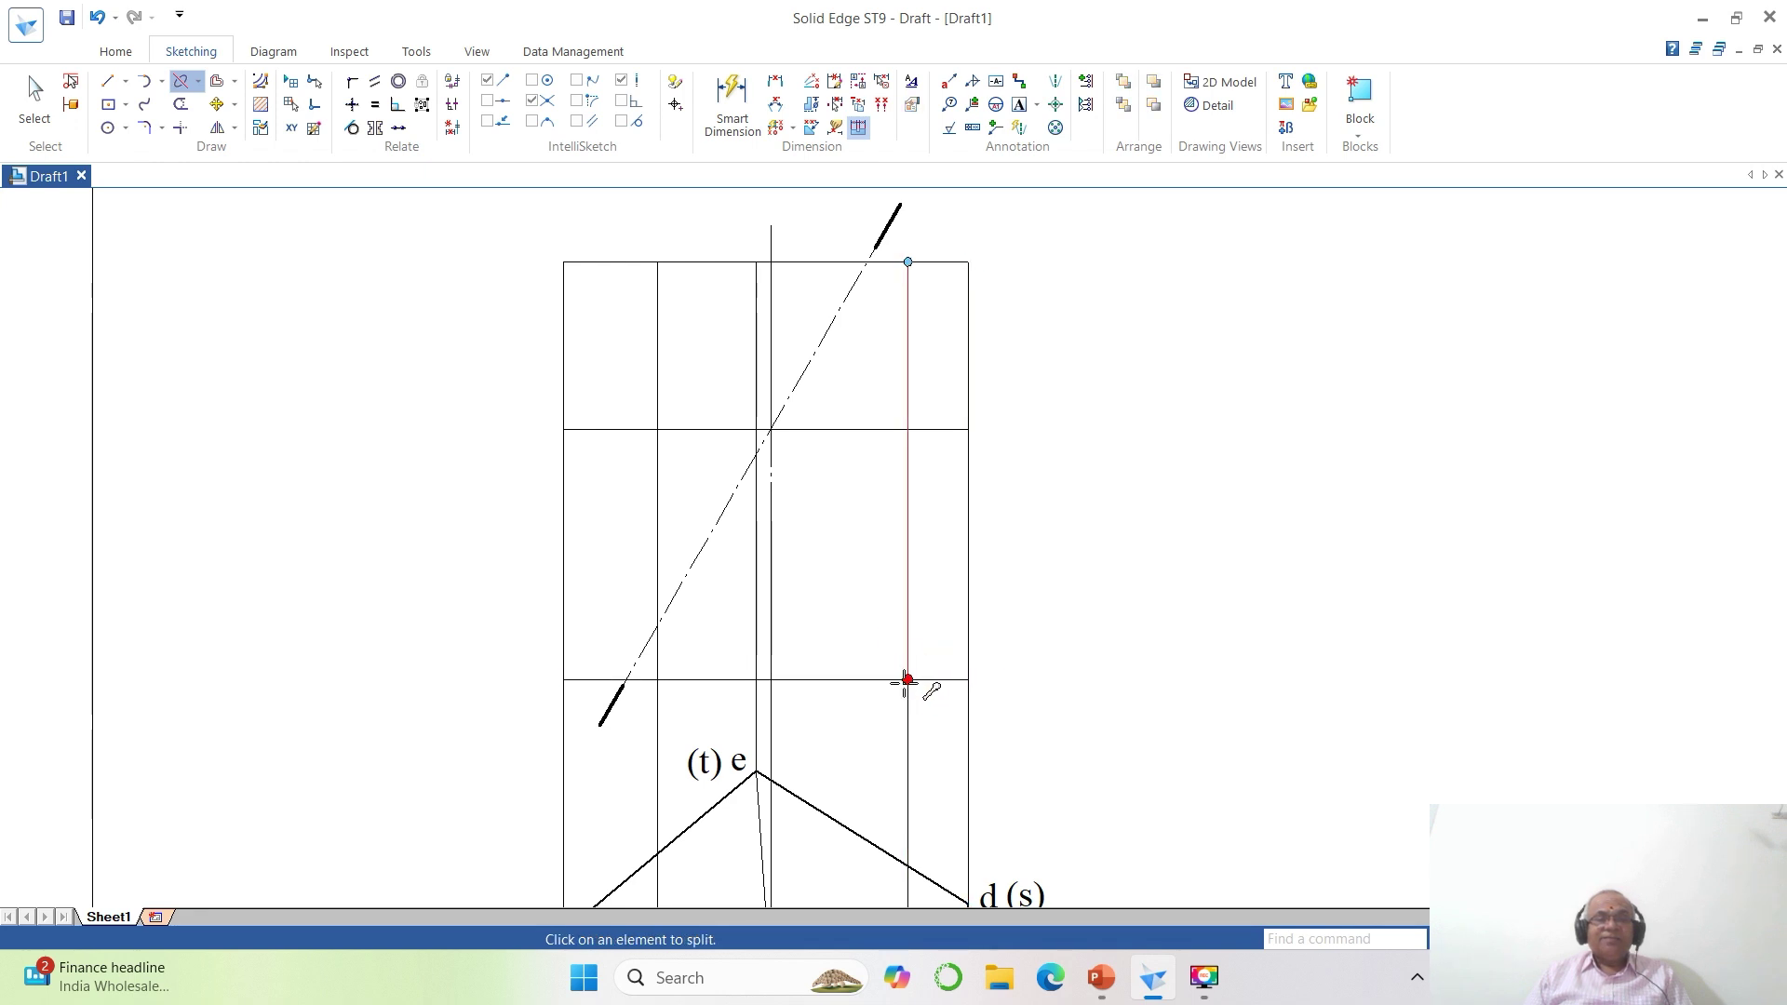
pyautogui.click(750, 666)
pyautogui.click(750, 667)
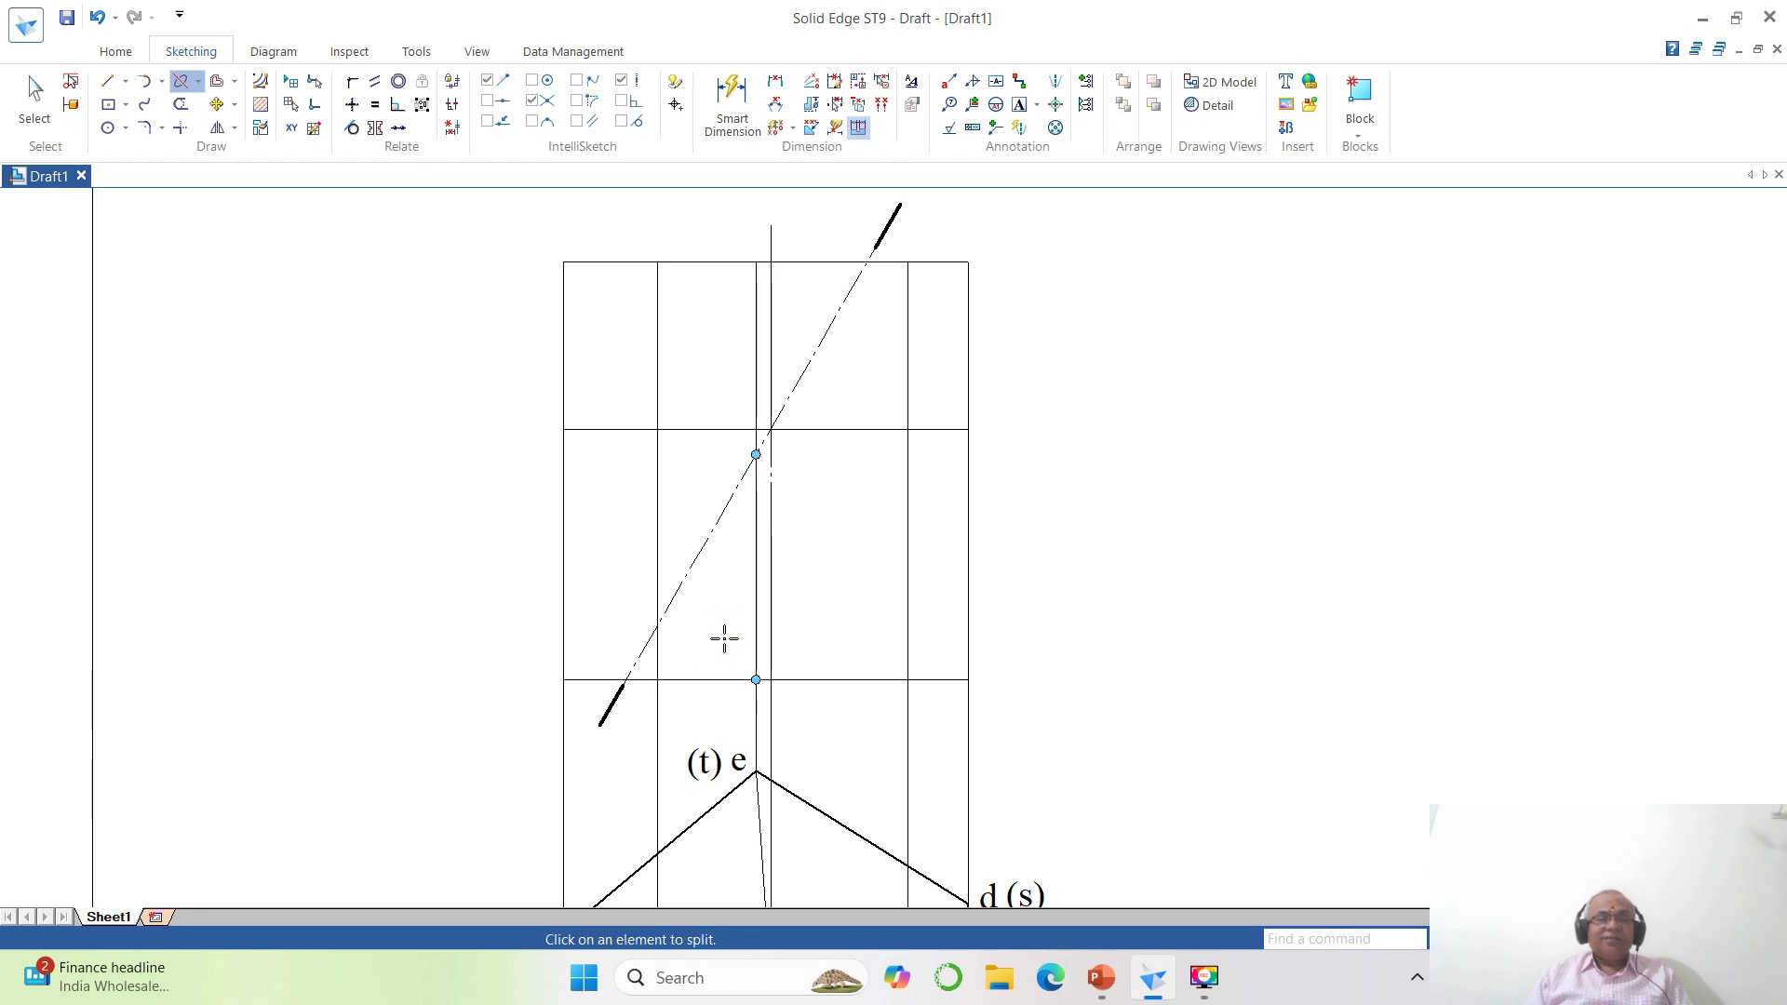
pyautogui.click(564, 659)
pyautogui.click(570, 679)
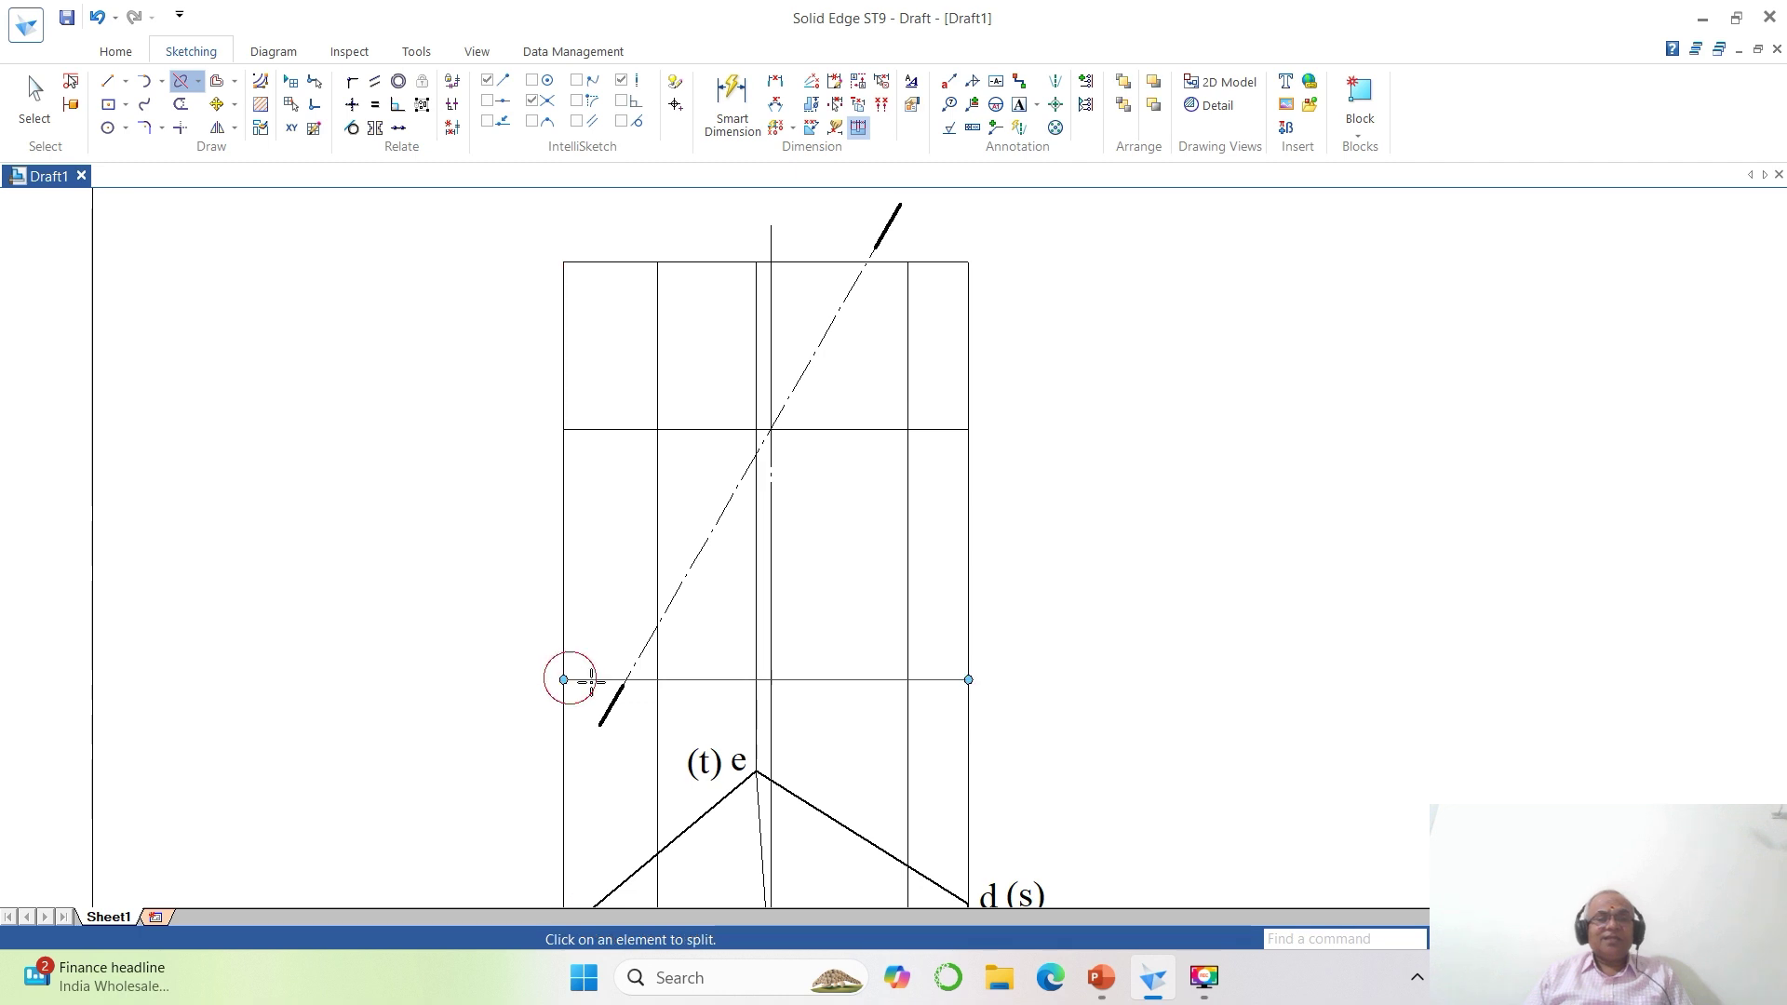
pyautogui.click(692, 682)
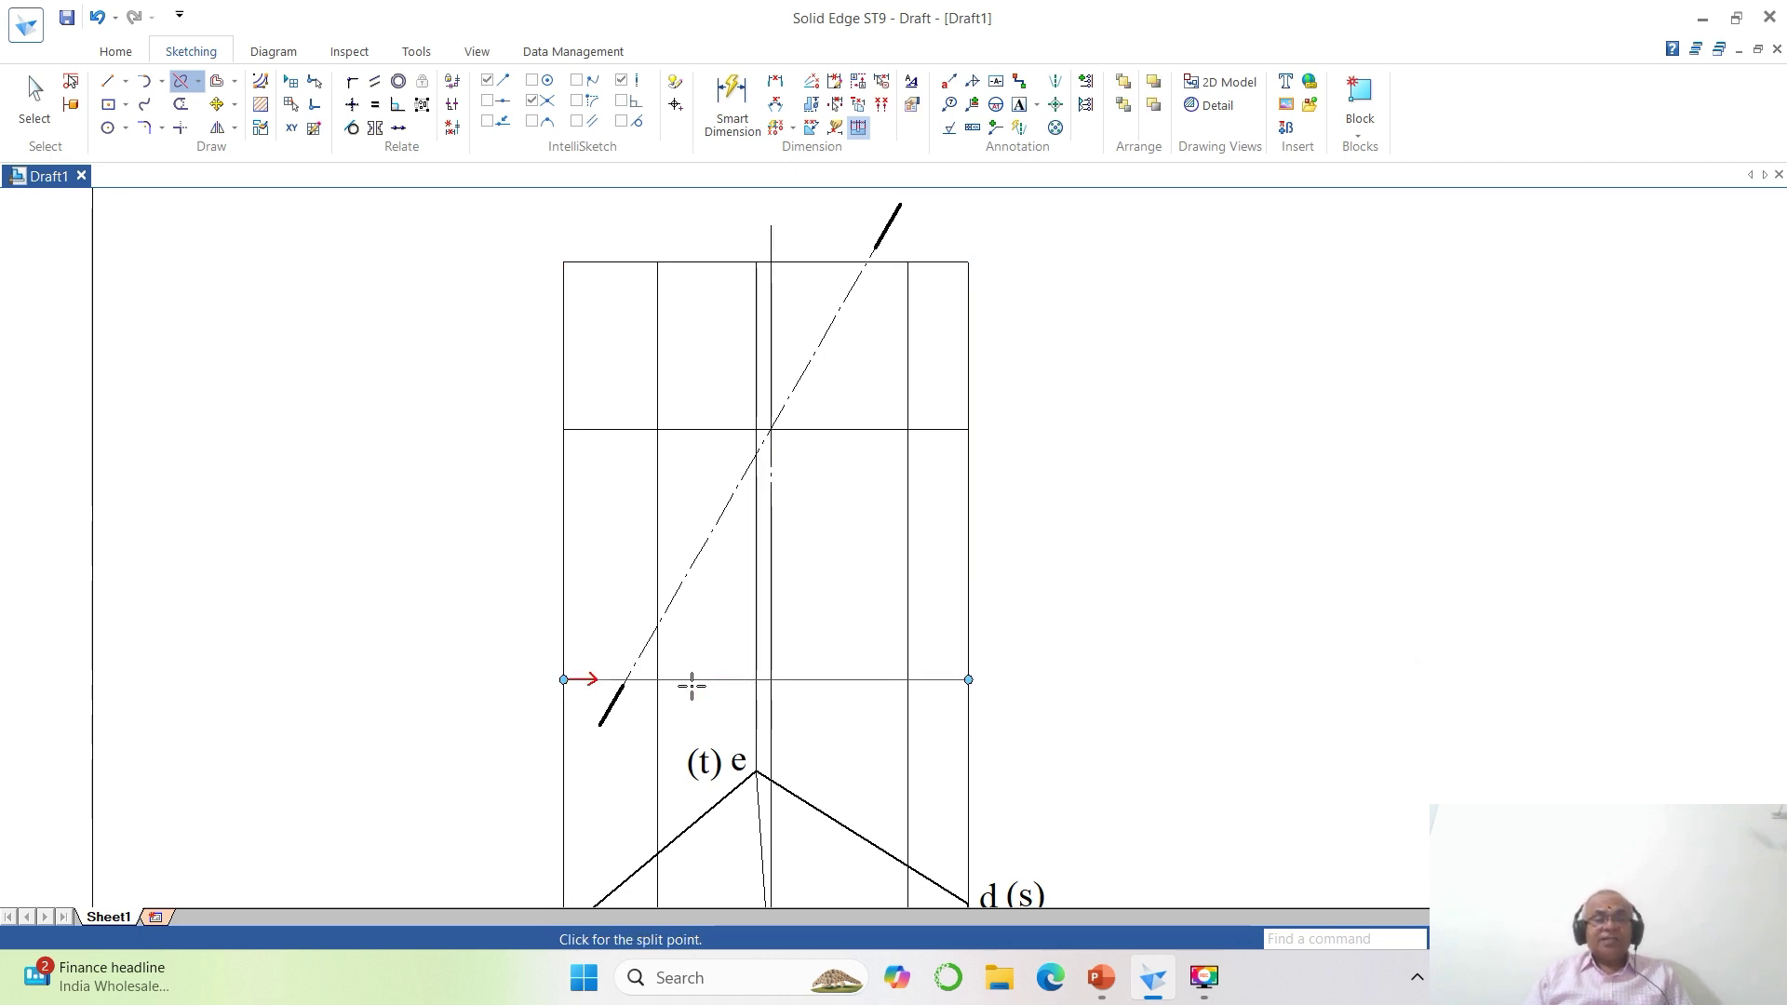
pyautogui.click(628, 679)
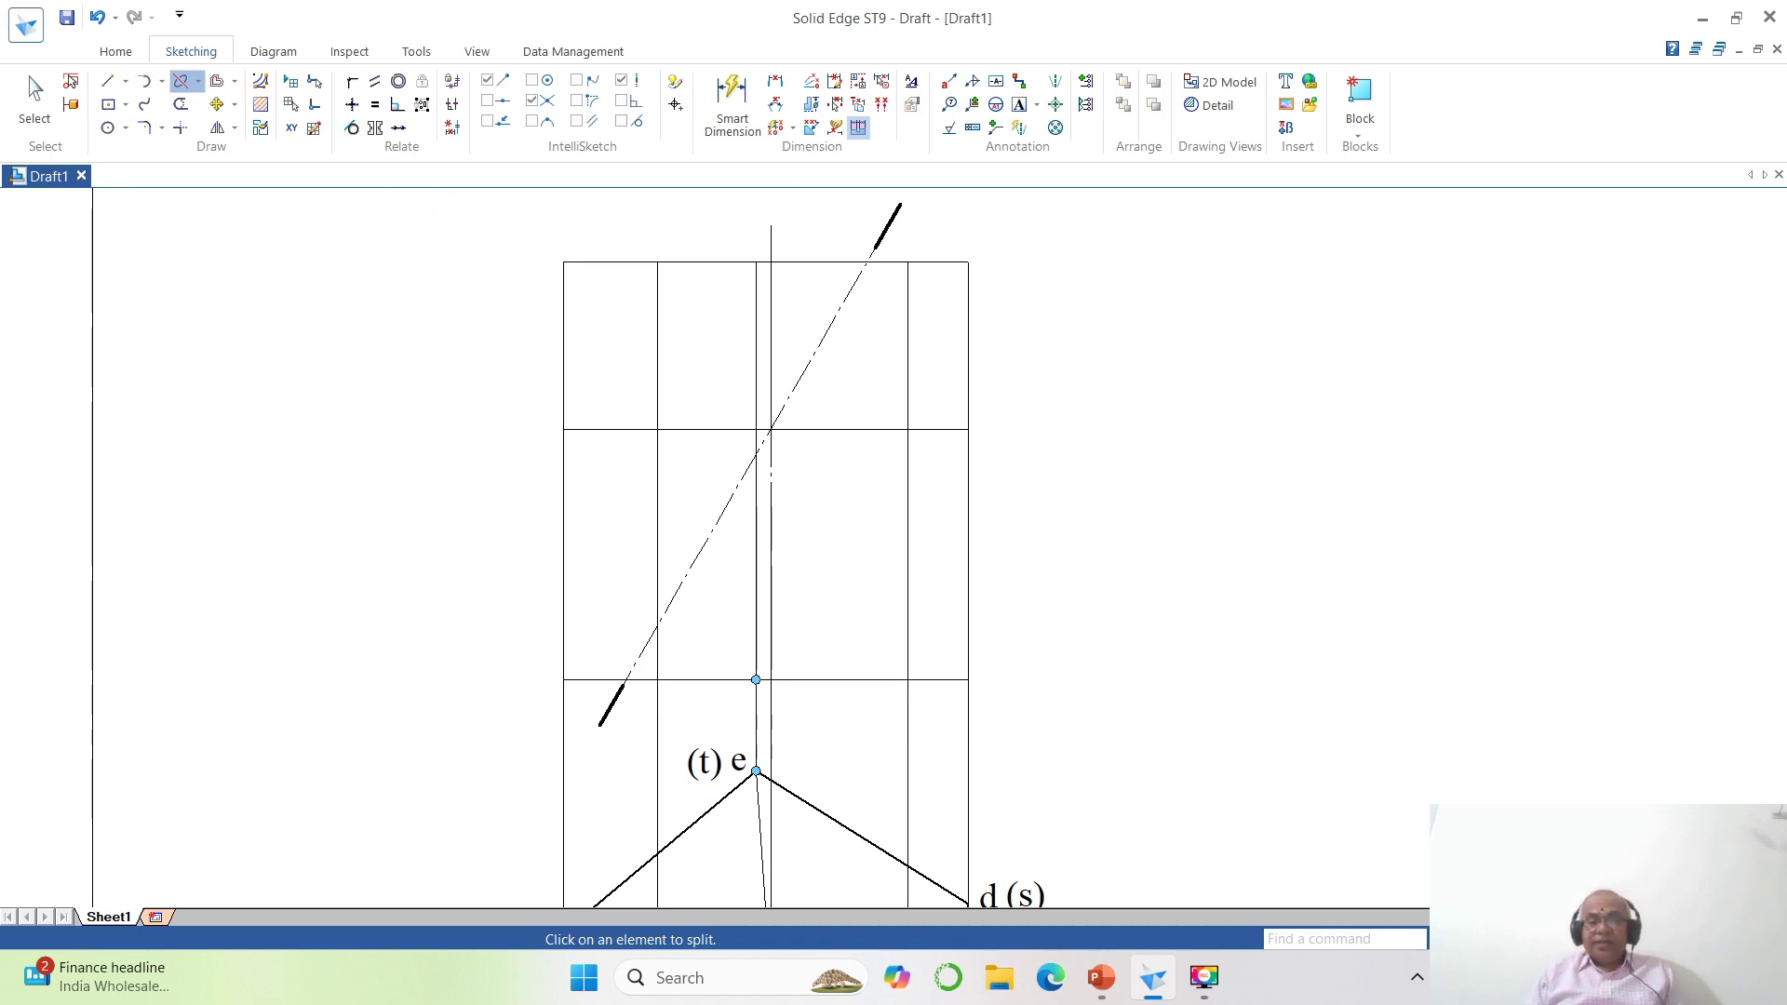
# Delete the horizontal construction line that crosses the front view through the cutting point on the axis.
pyautogui.click(1594, 939)
pyautogui.click(1545, 939)
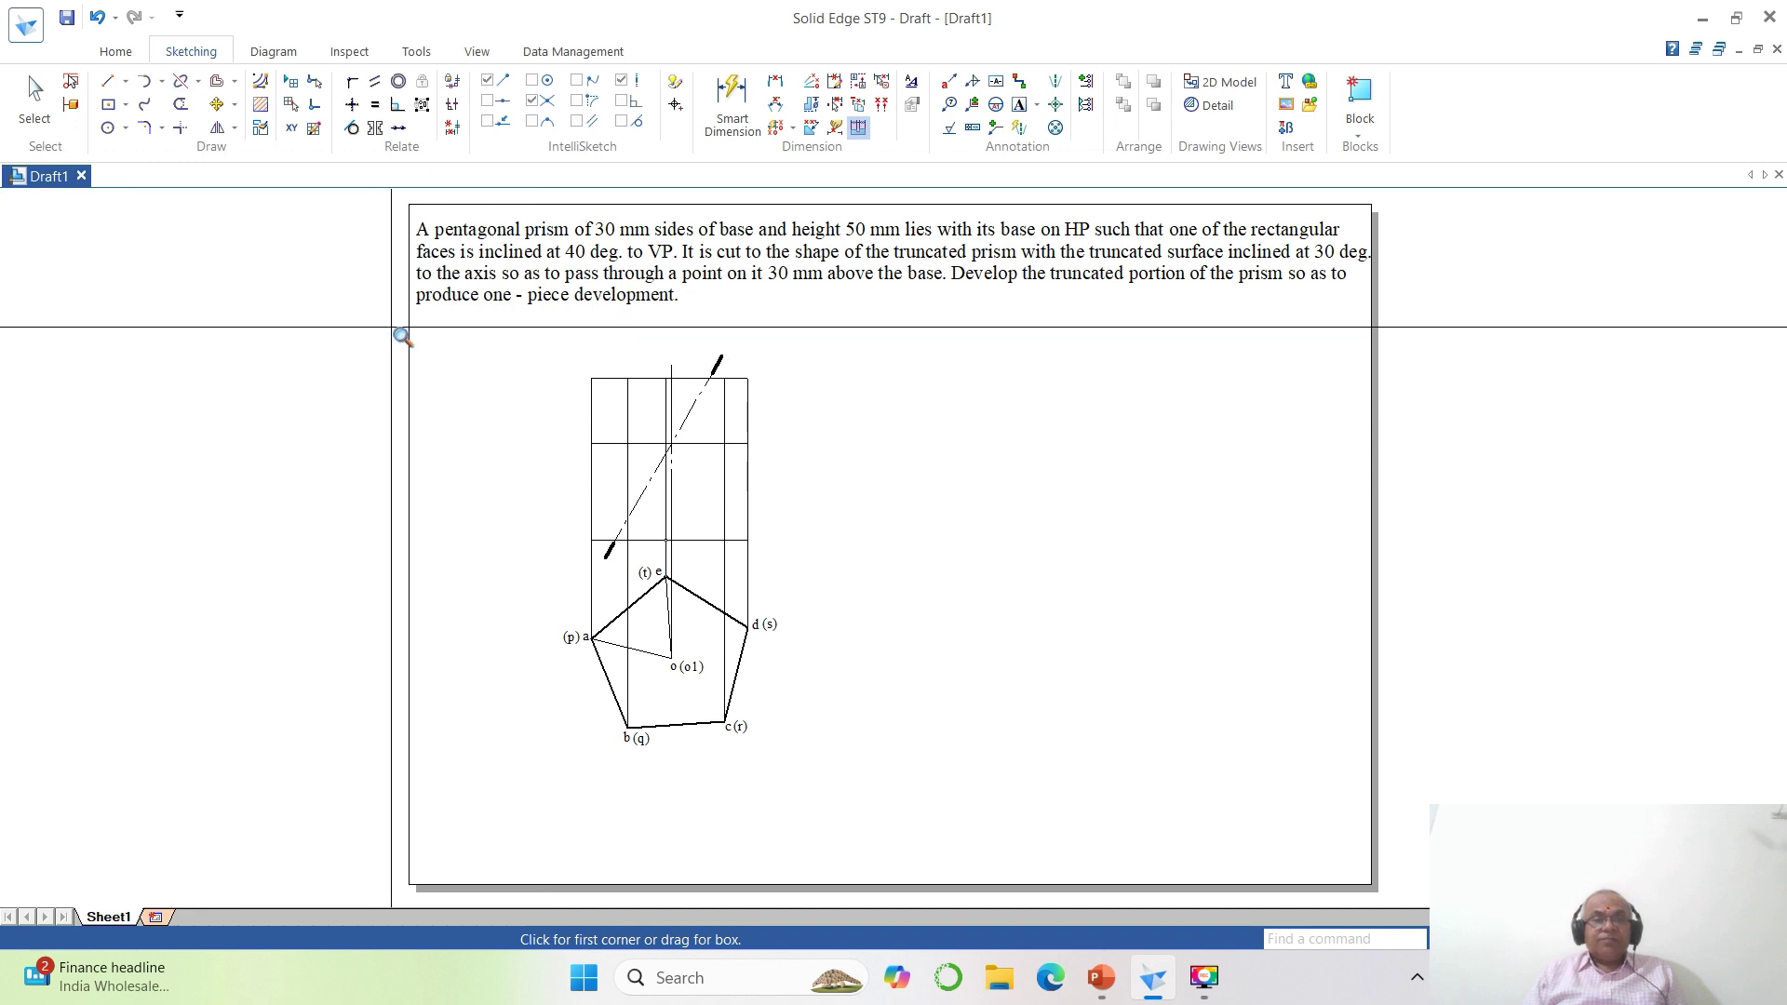
pyautogui.moveTo(402, 337)
pyautogui.mouseDown()
pyautogui.moveTo(969, 682)
pyautogui.moveTo(1276, 837)
pyautogui.mouseUp()
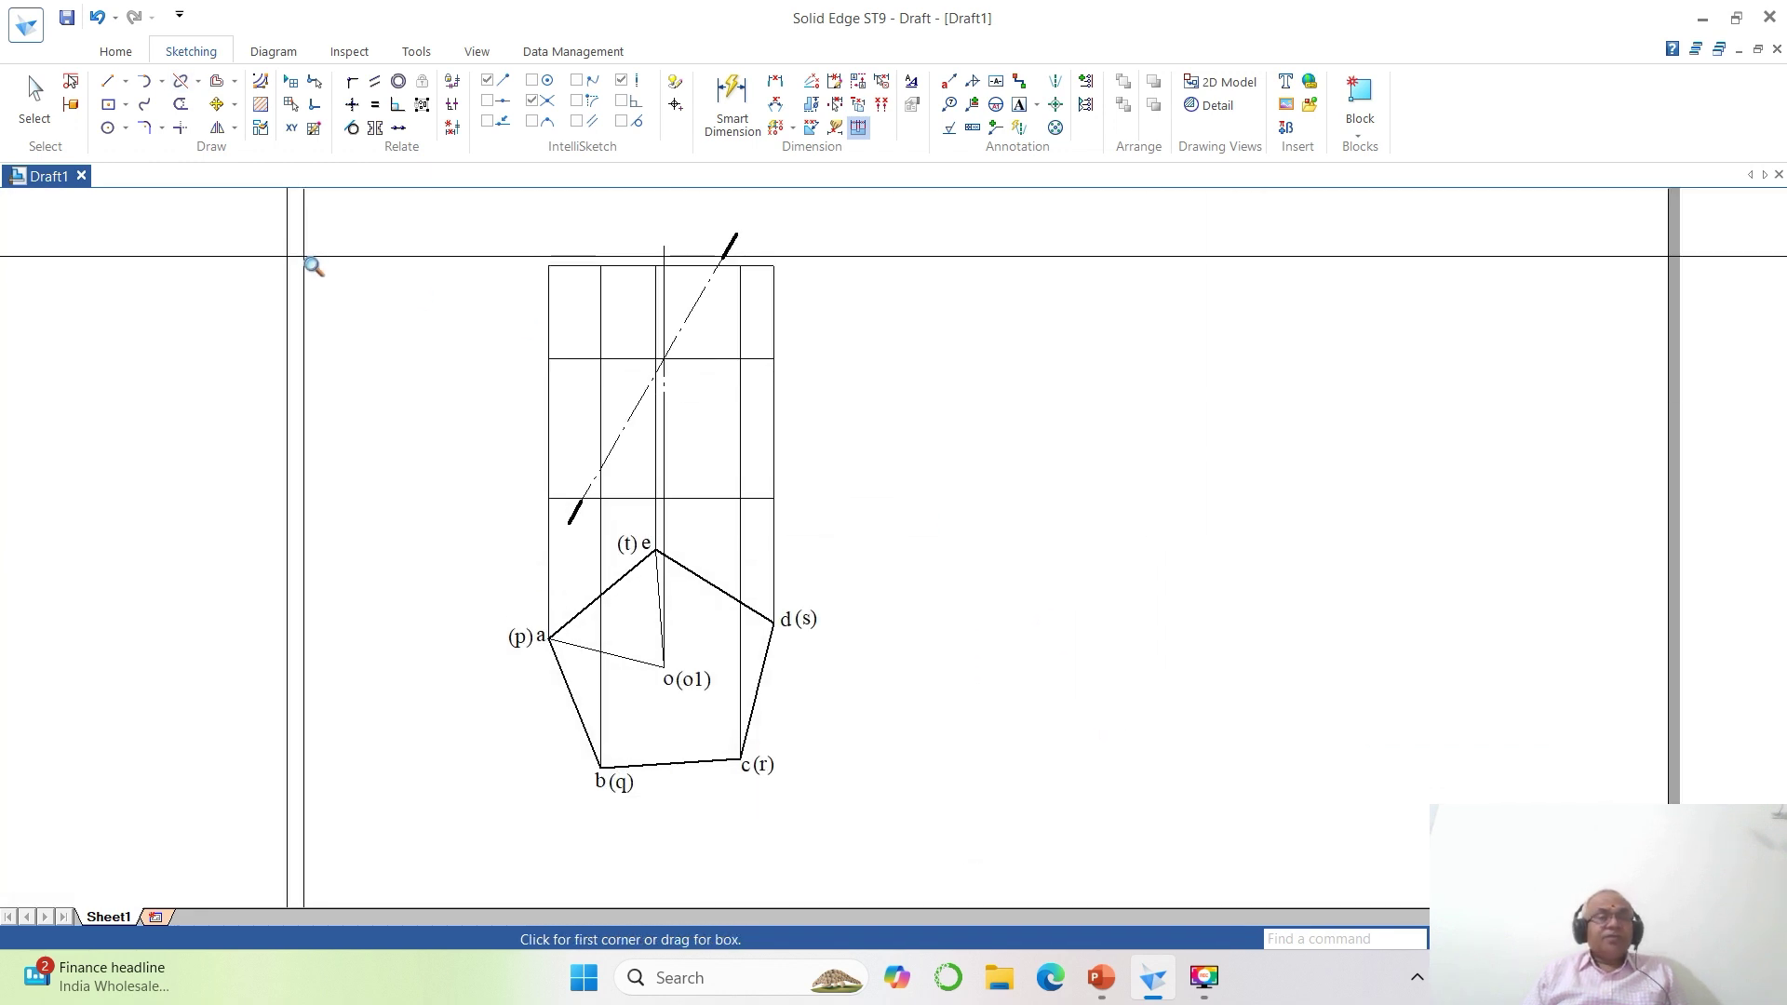
pyautogui.click(34, 98)
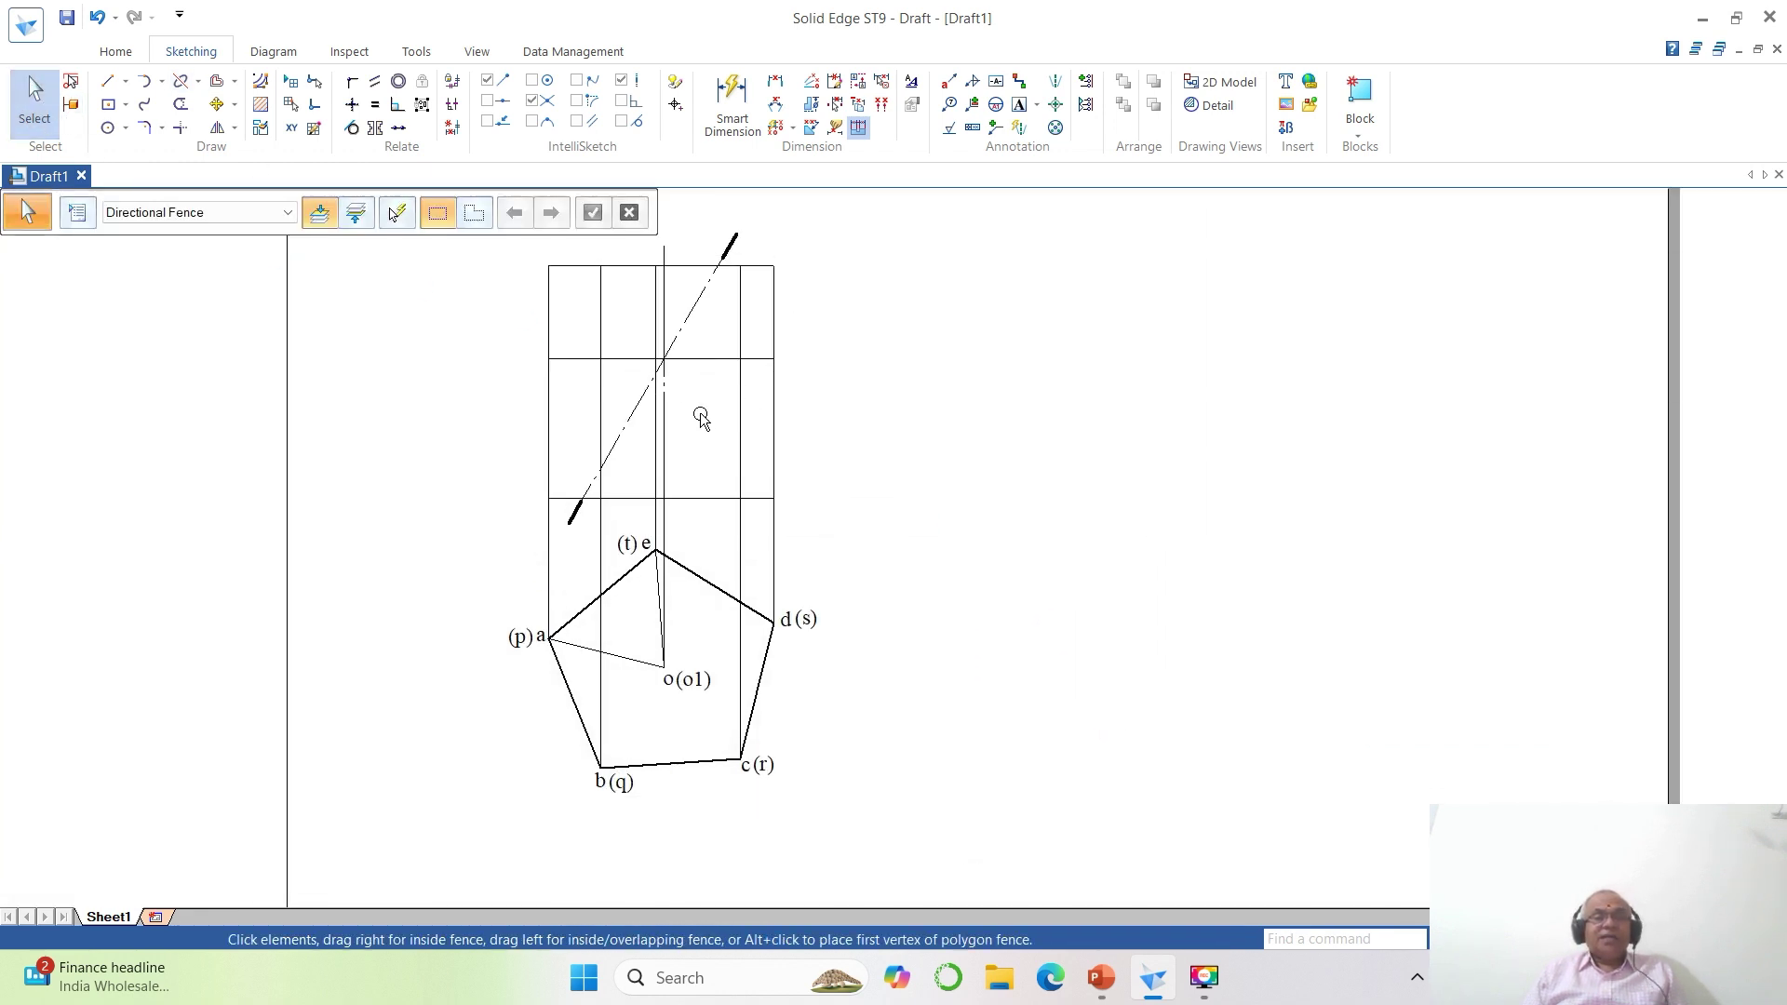
pyautogui.click(707, 363)
pyautogui.press('Delete')
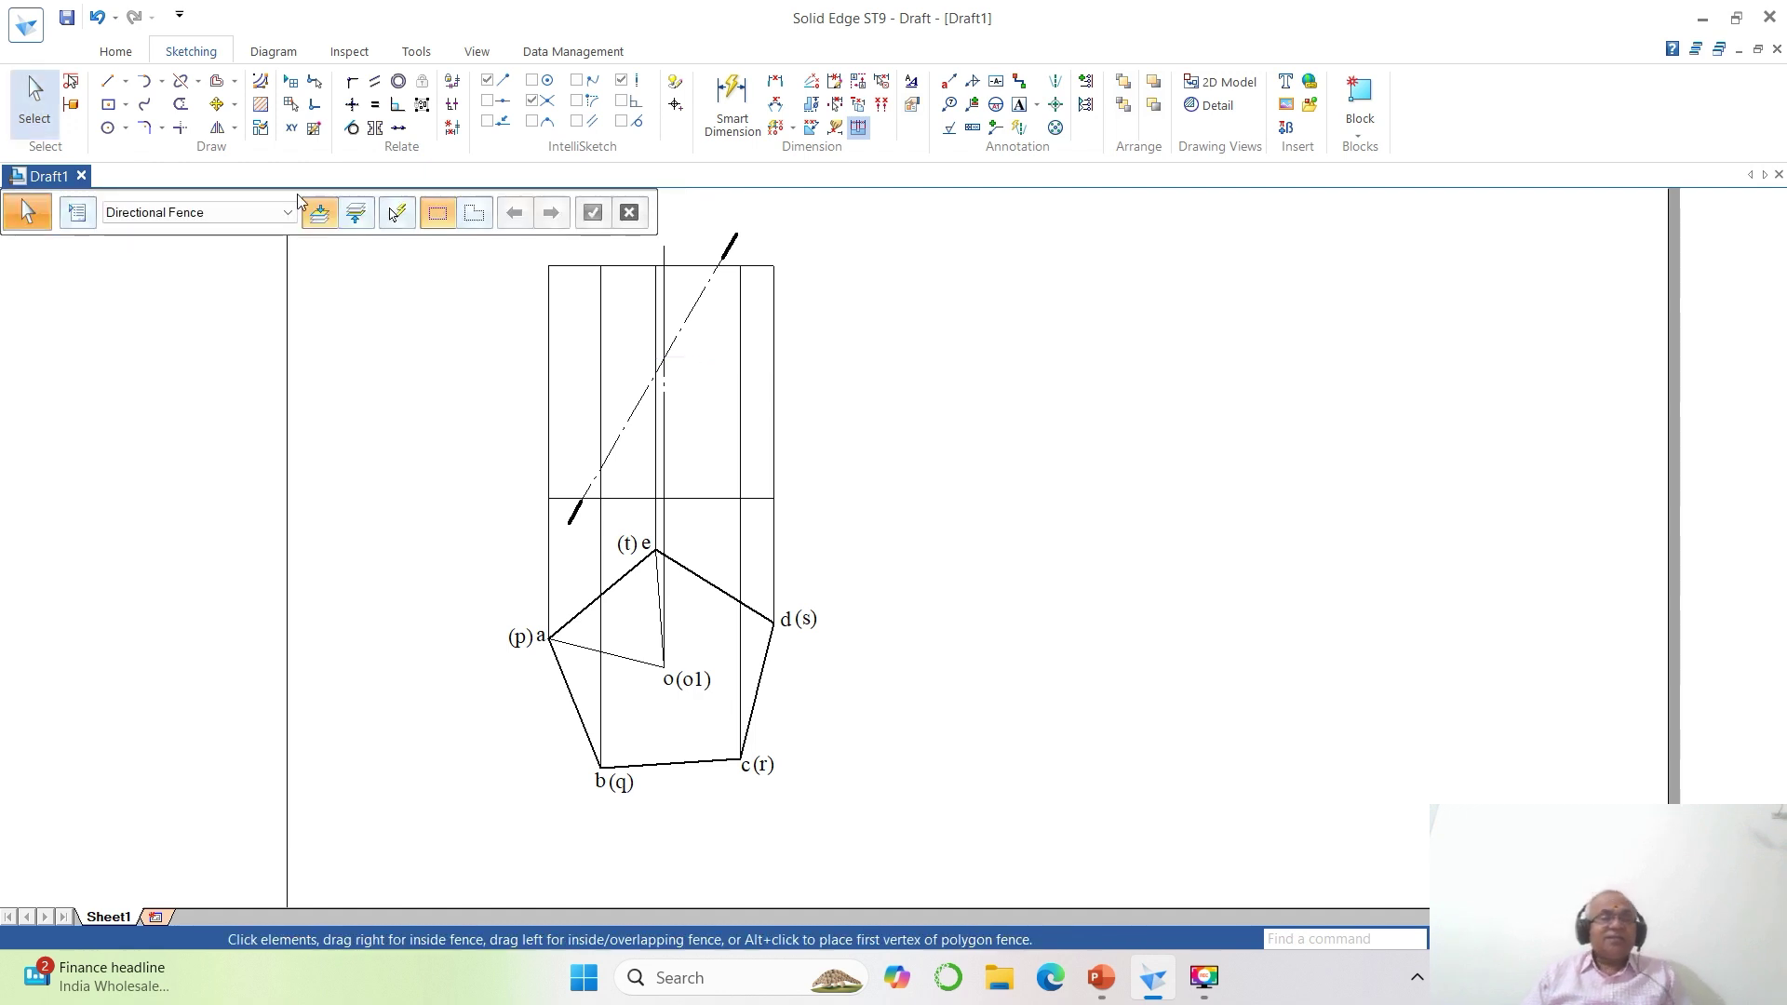
# Draw a horizontal line about 30 mm long extending the front view's base line to the left from its left end.
pyautogui.click(108, 81)
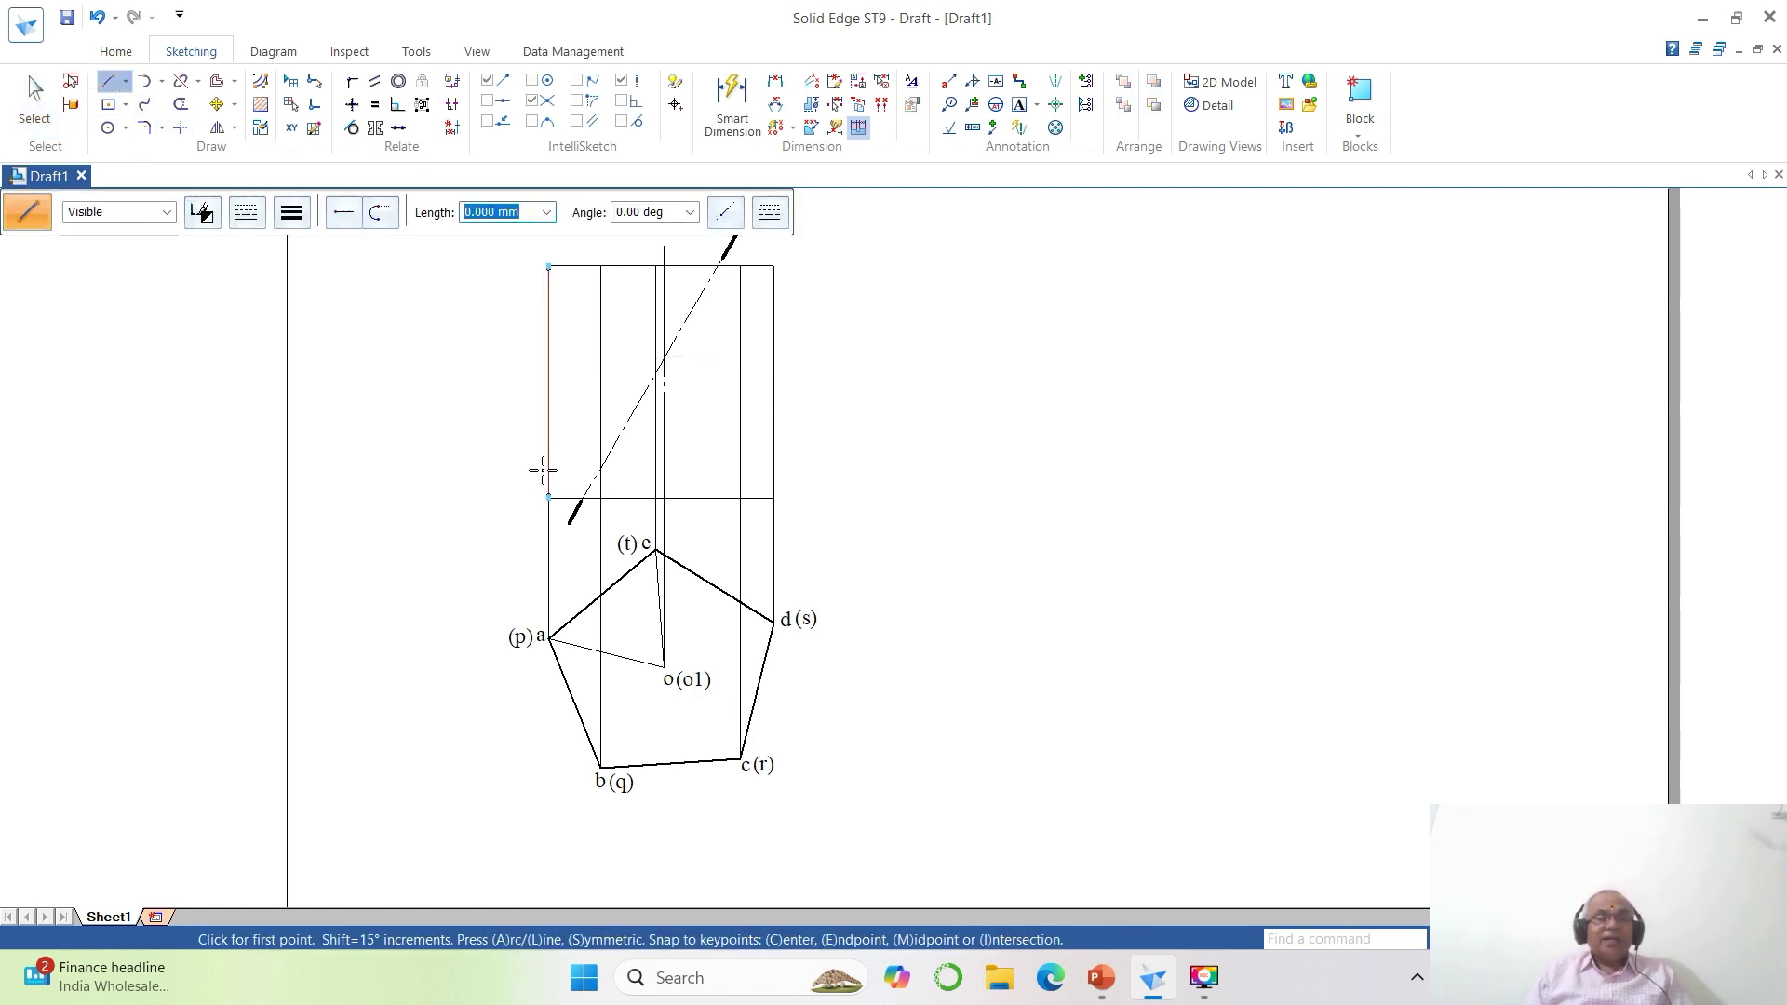
pyautogui.click(548, 498)
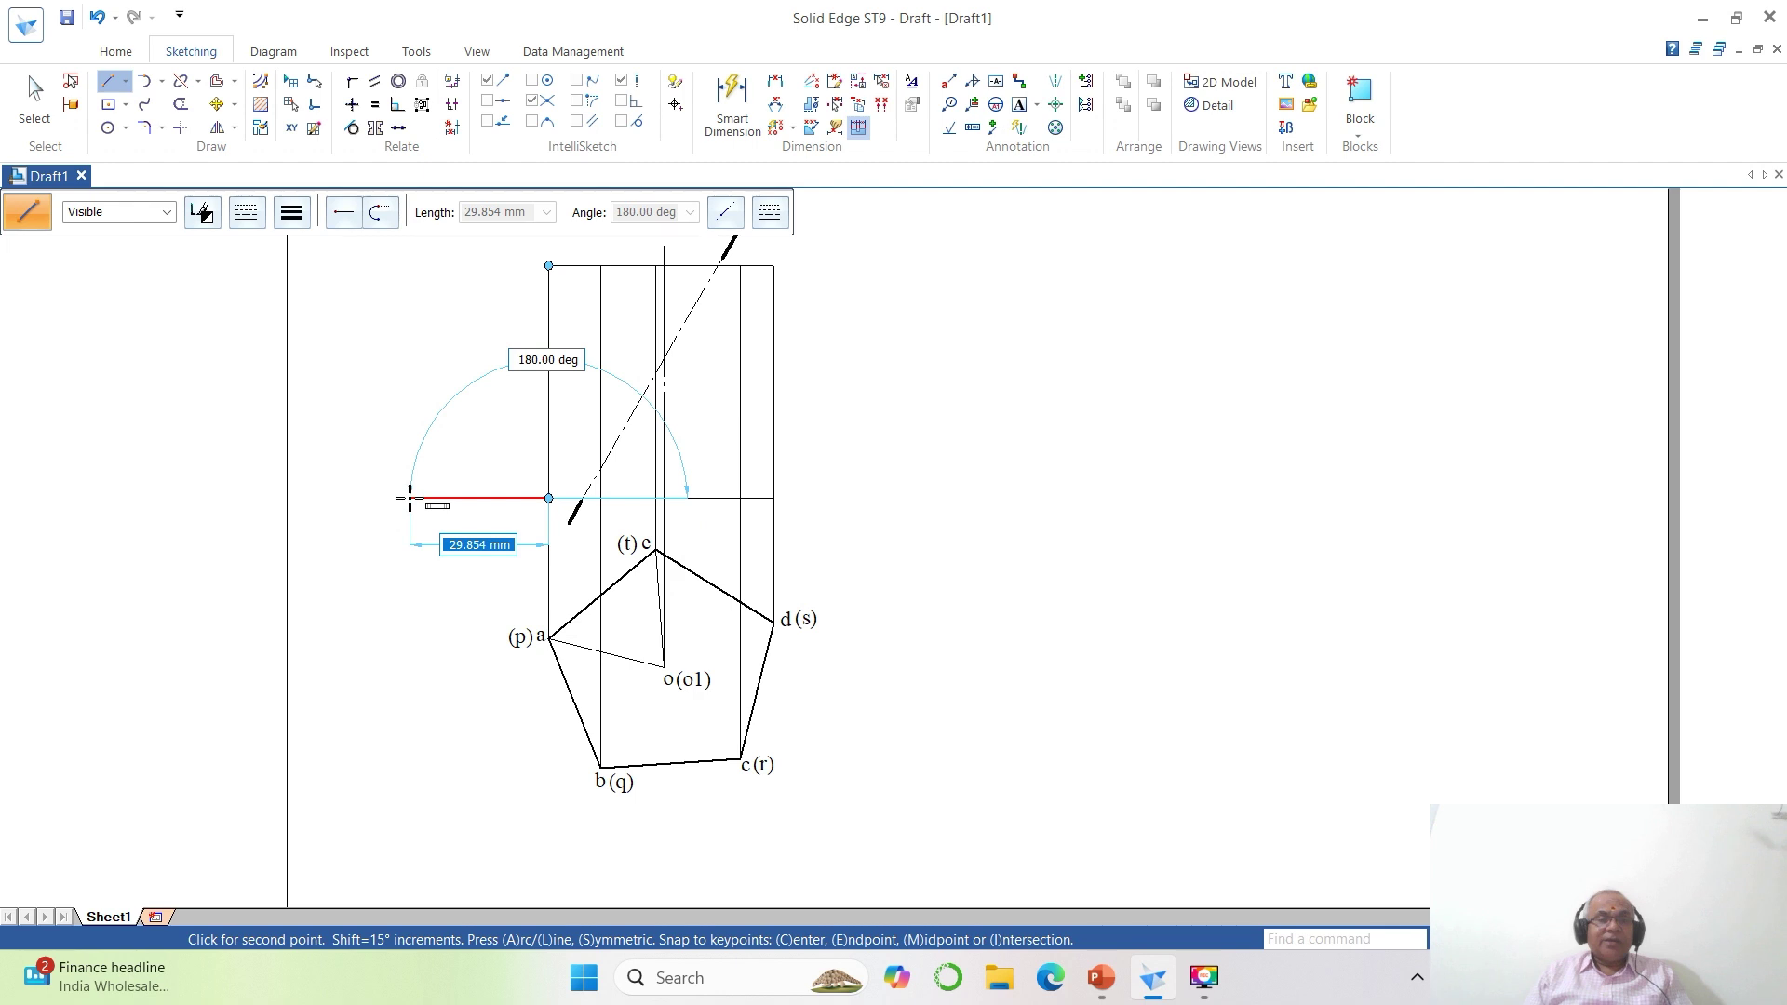
pyautogui.click(410, 498)
pyautogui.press('Escape')
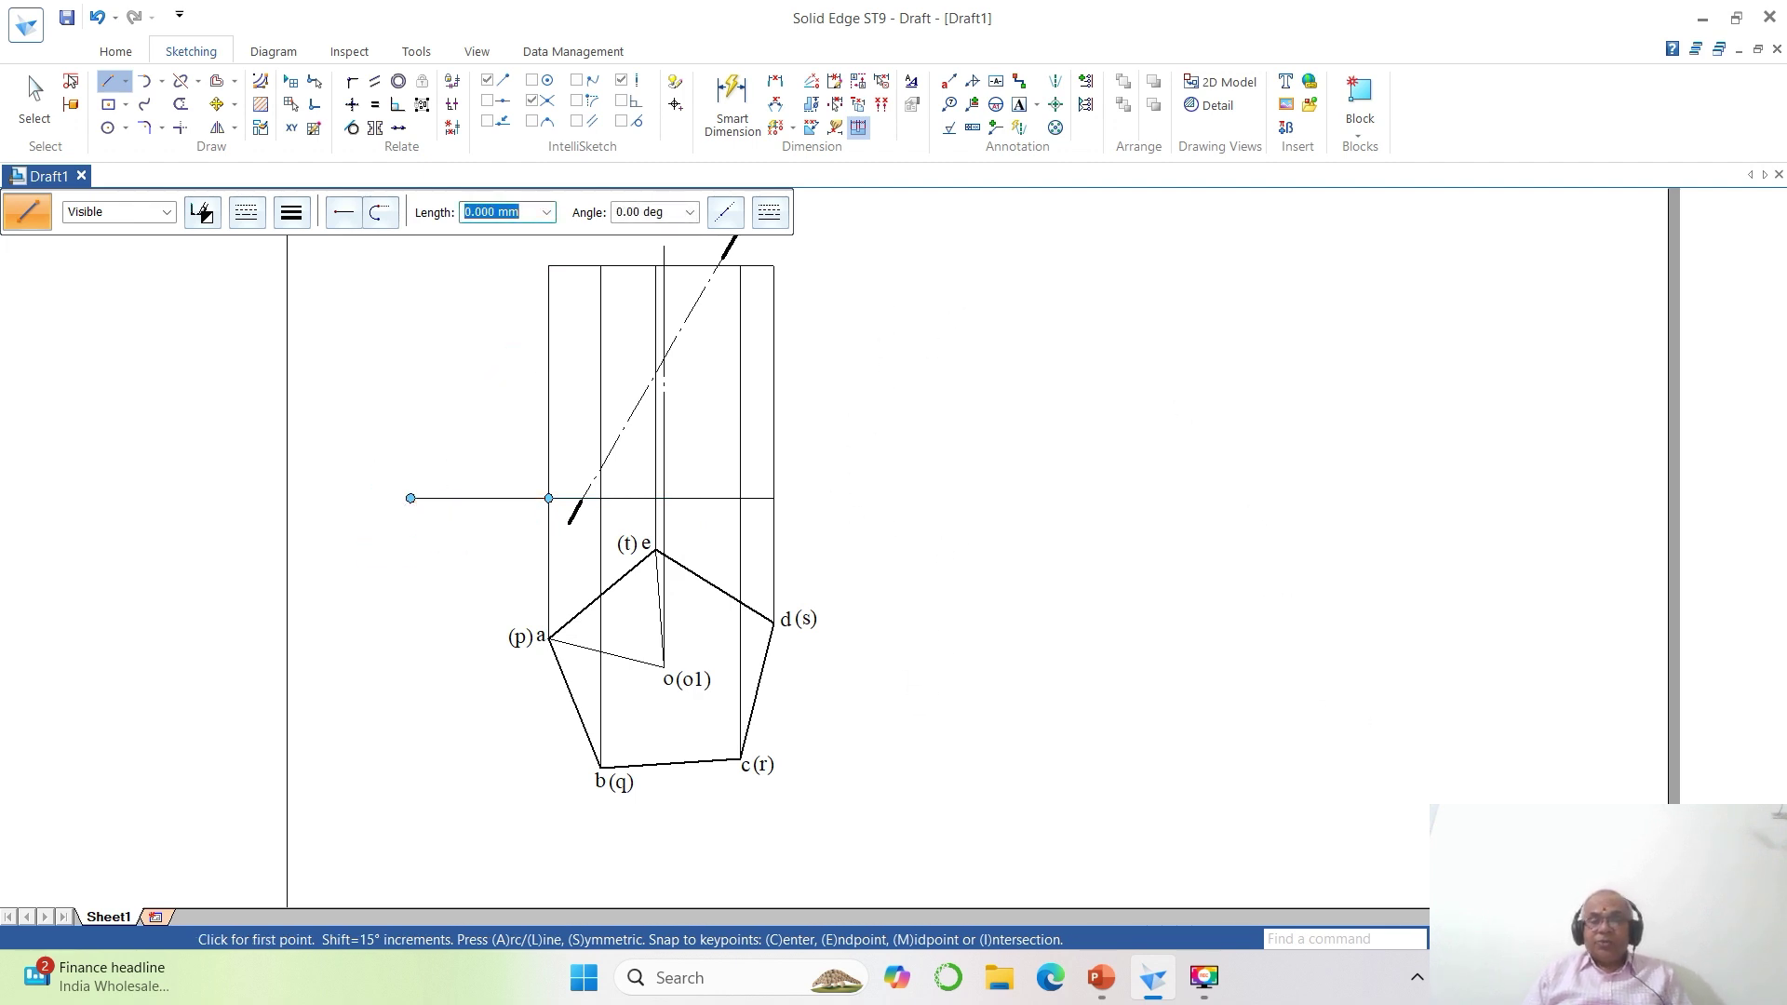
# Place a text label "a" at the front view's upper-left corner.
pyautogui.click(1572, 939)
pyautogui.click(1526, 939)
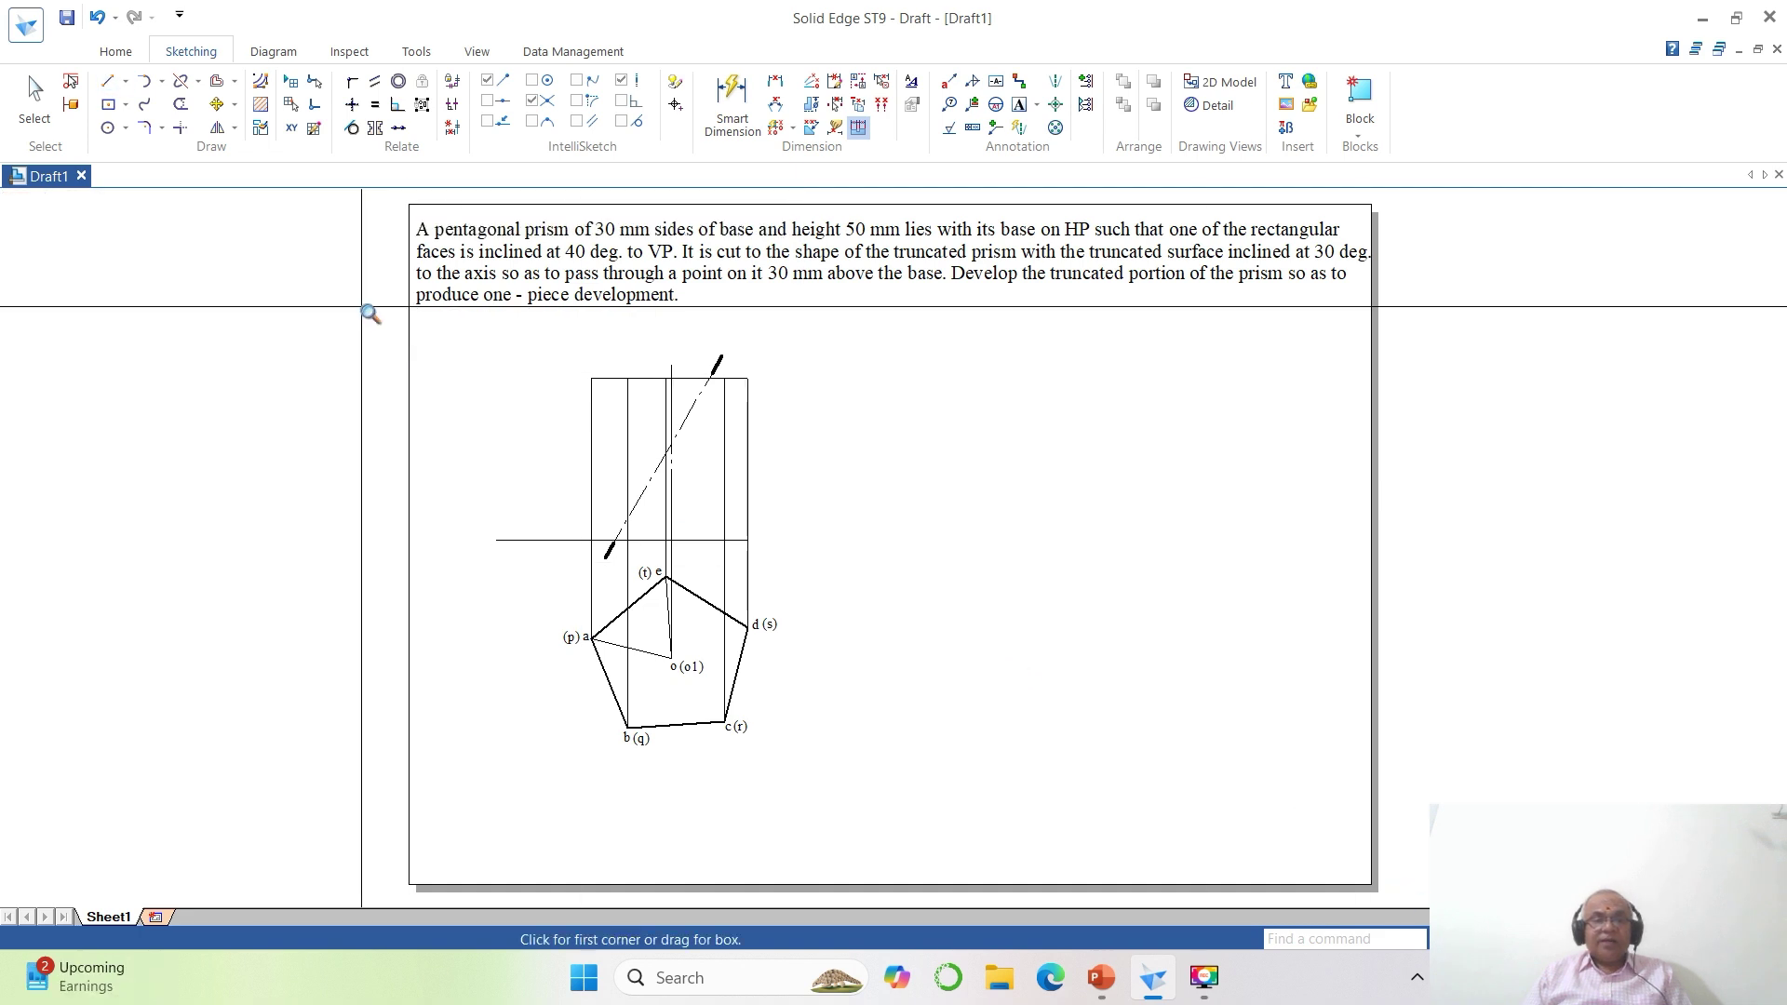
pyautogui.click(395, 297)
pyautogui.click(1106, 771)
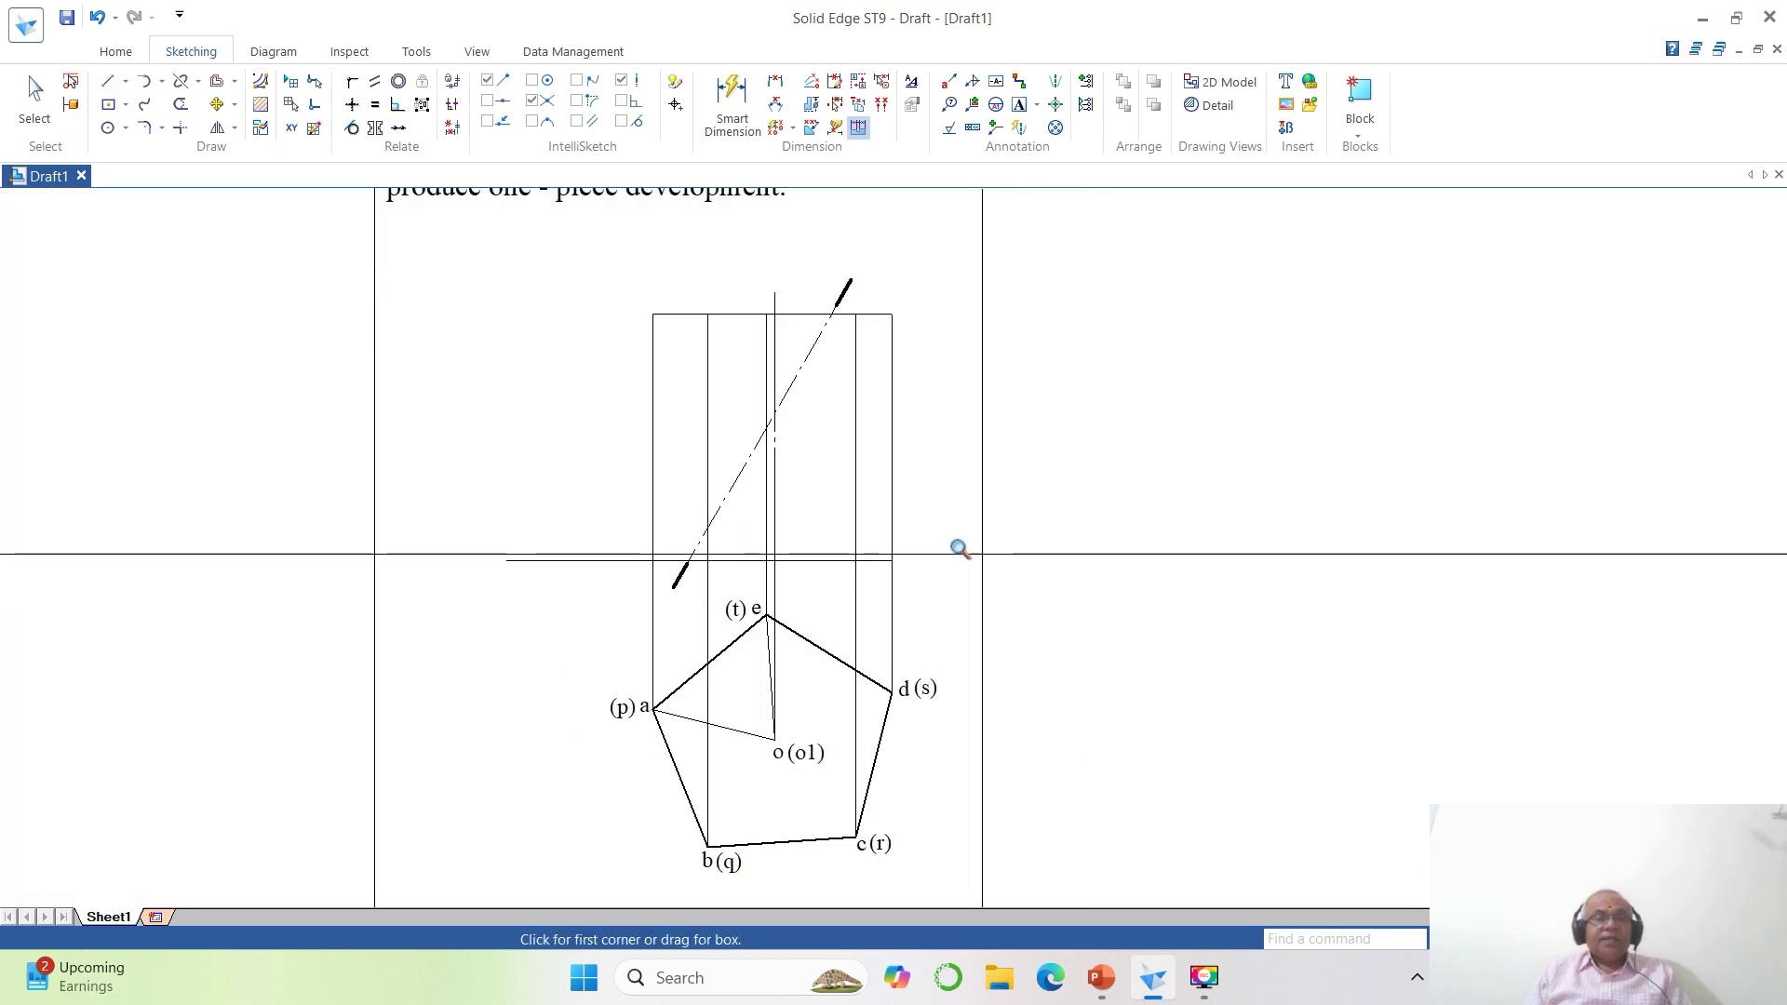
pyautogui.click(1019, 104)
pyautogui.click(641, 305)
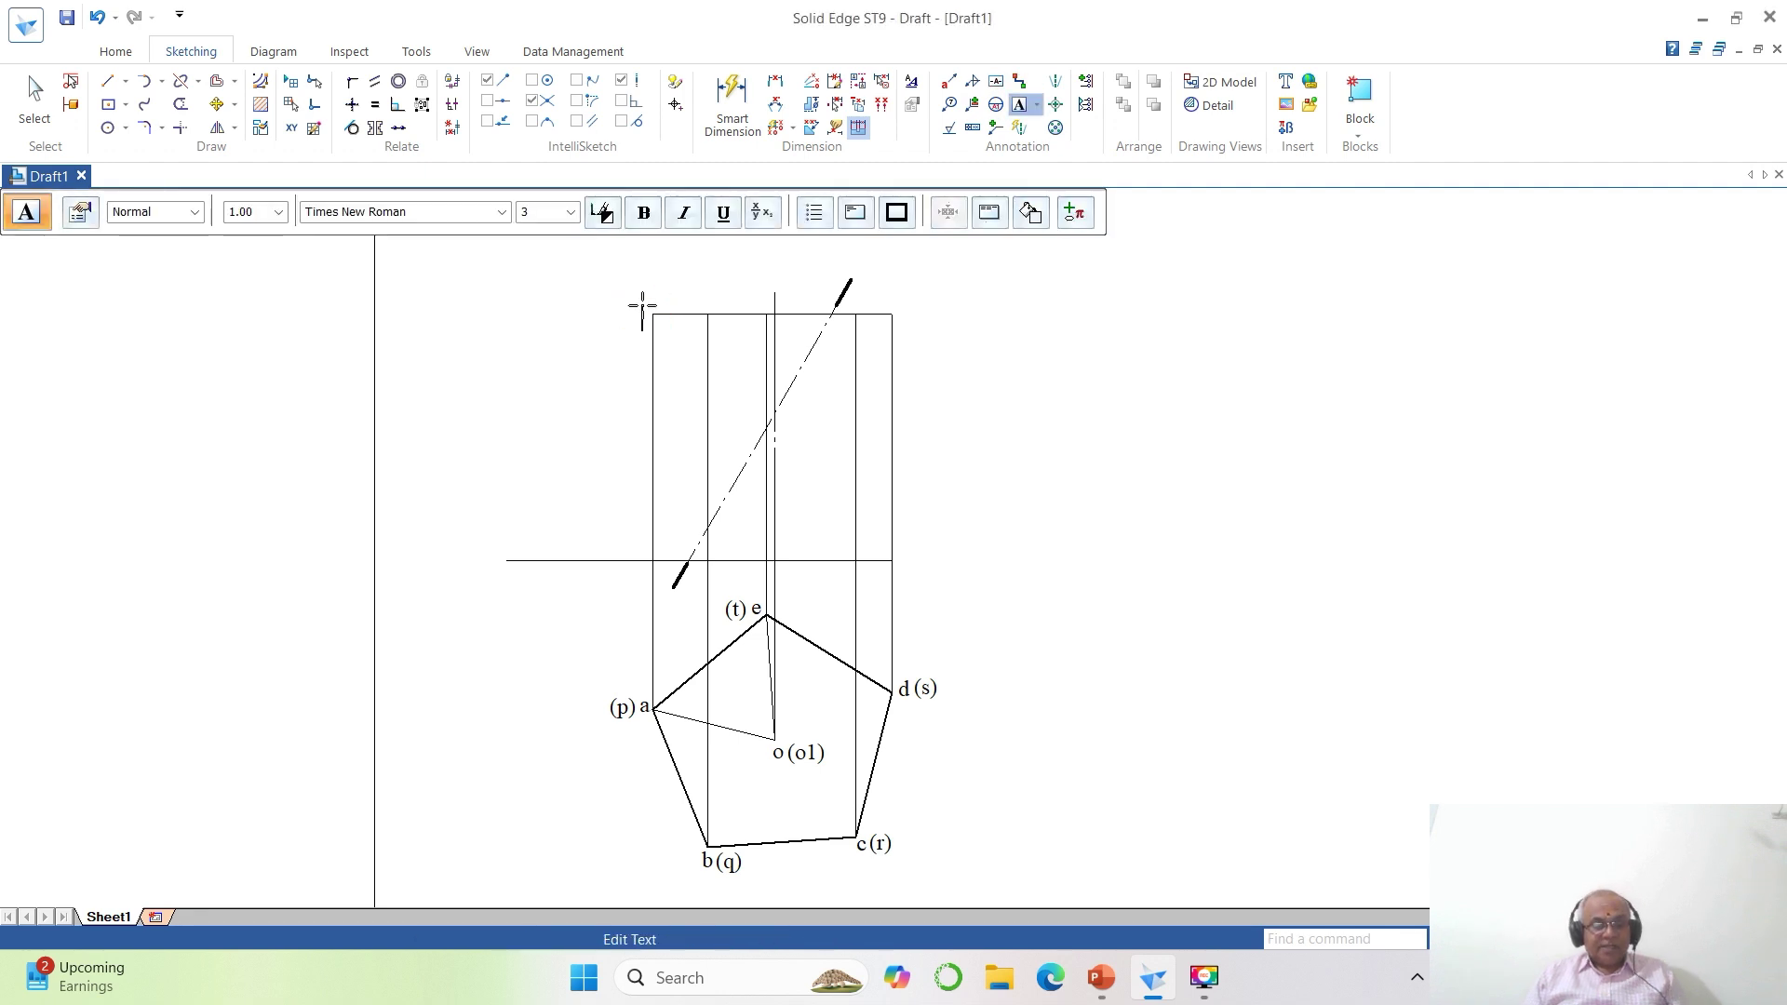
pyautogui.write('a')
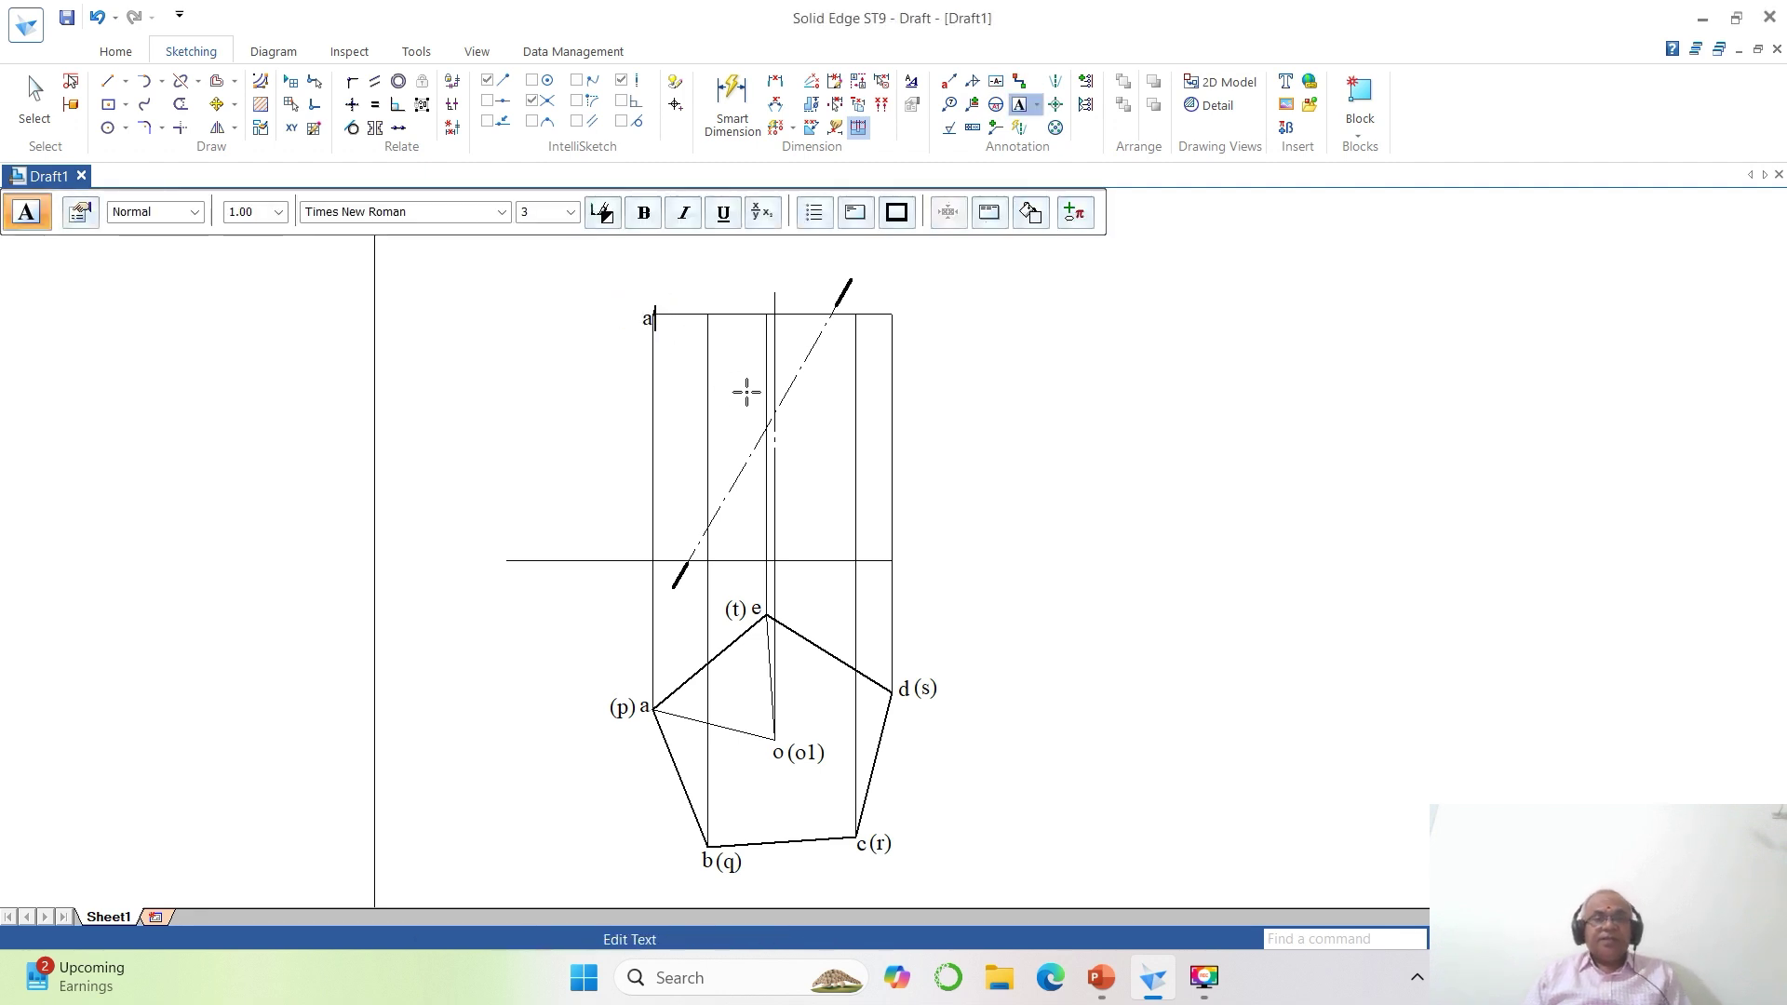
# Label the points along the front view's upper edge b', c', d', (e') and (o').
pyautogui.click(705, 297)
pyautogui.write('b')
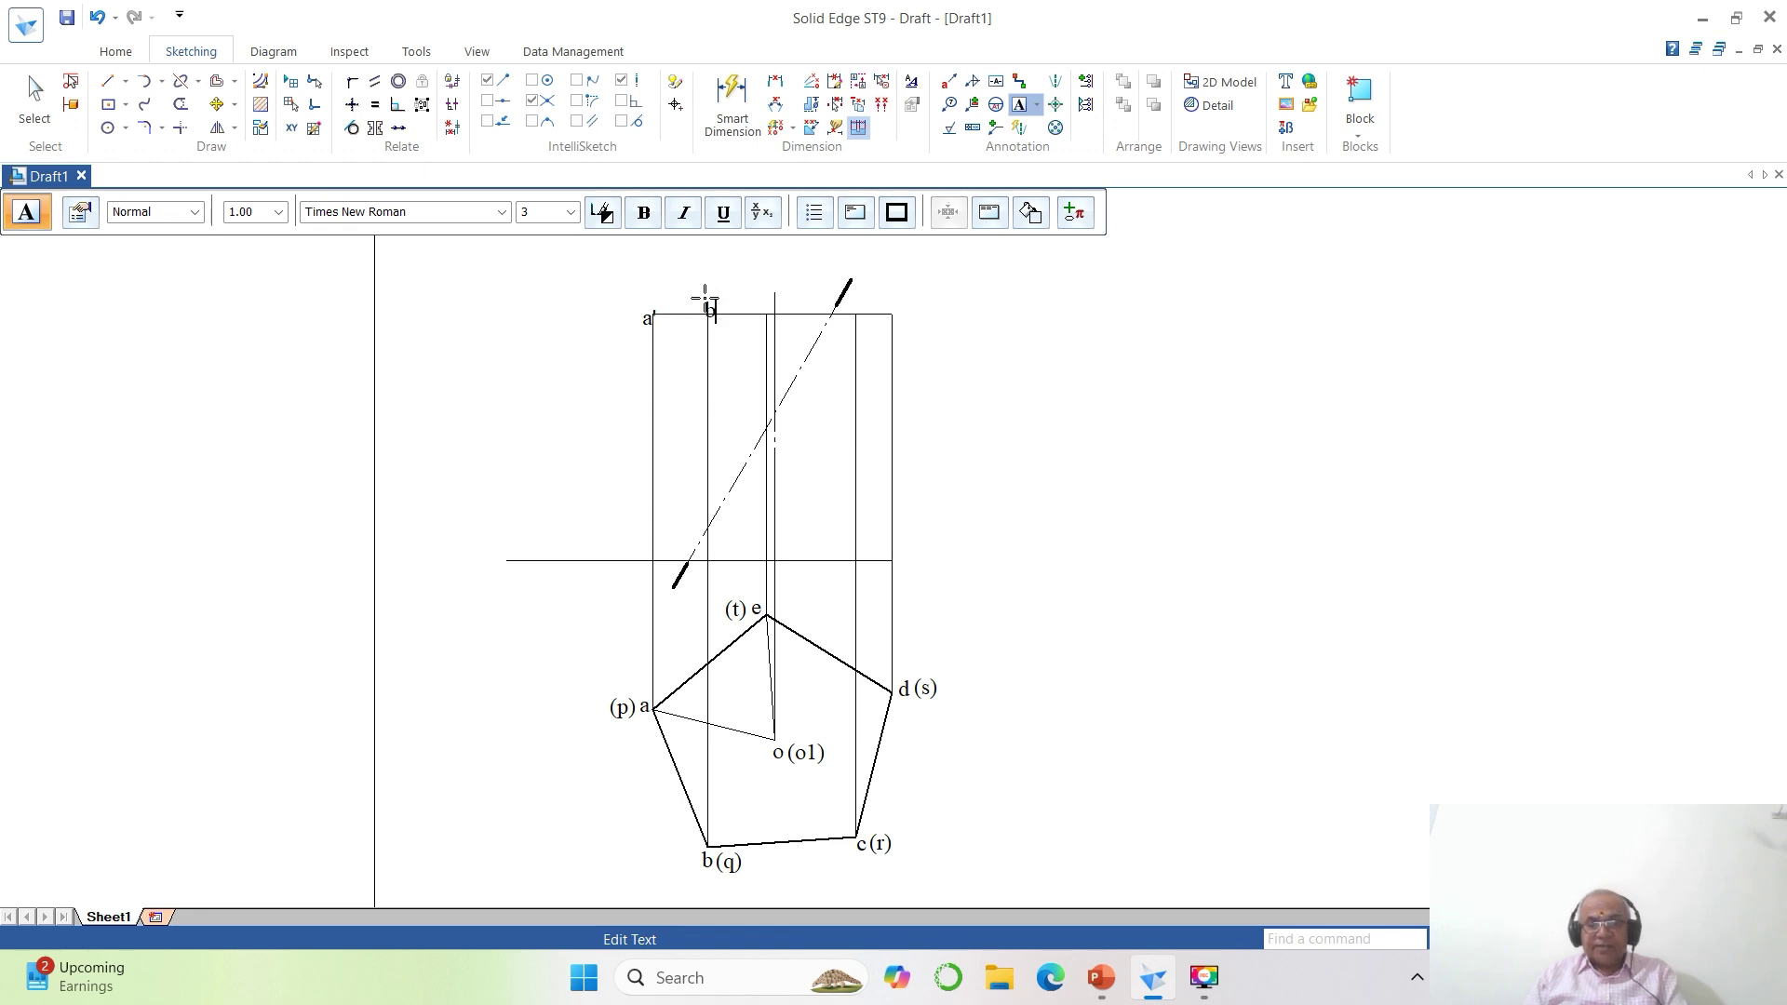
pyautogui.click(858, 301)
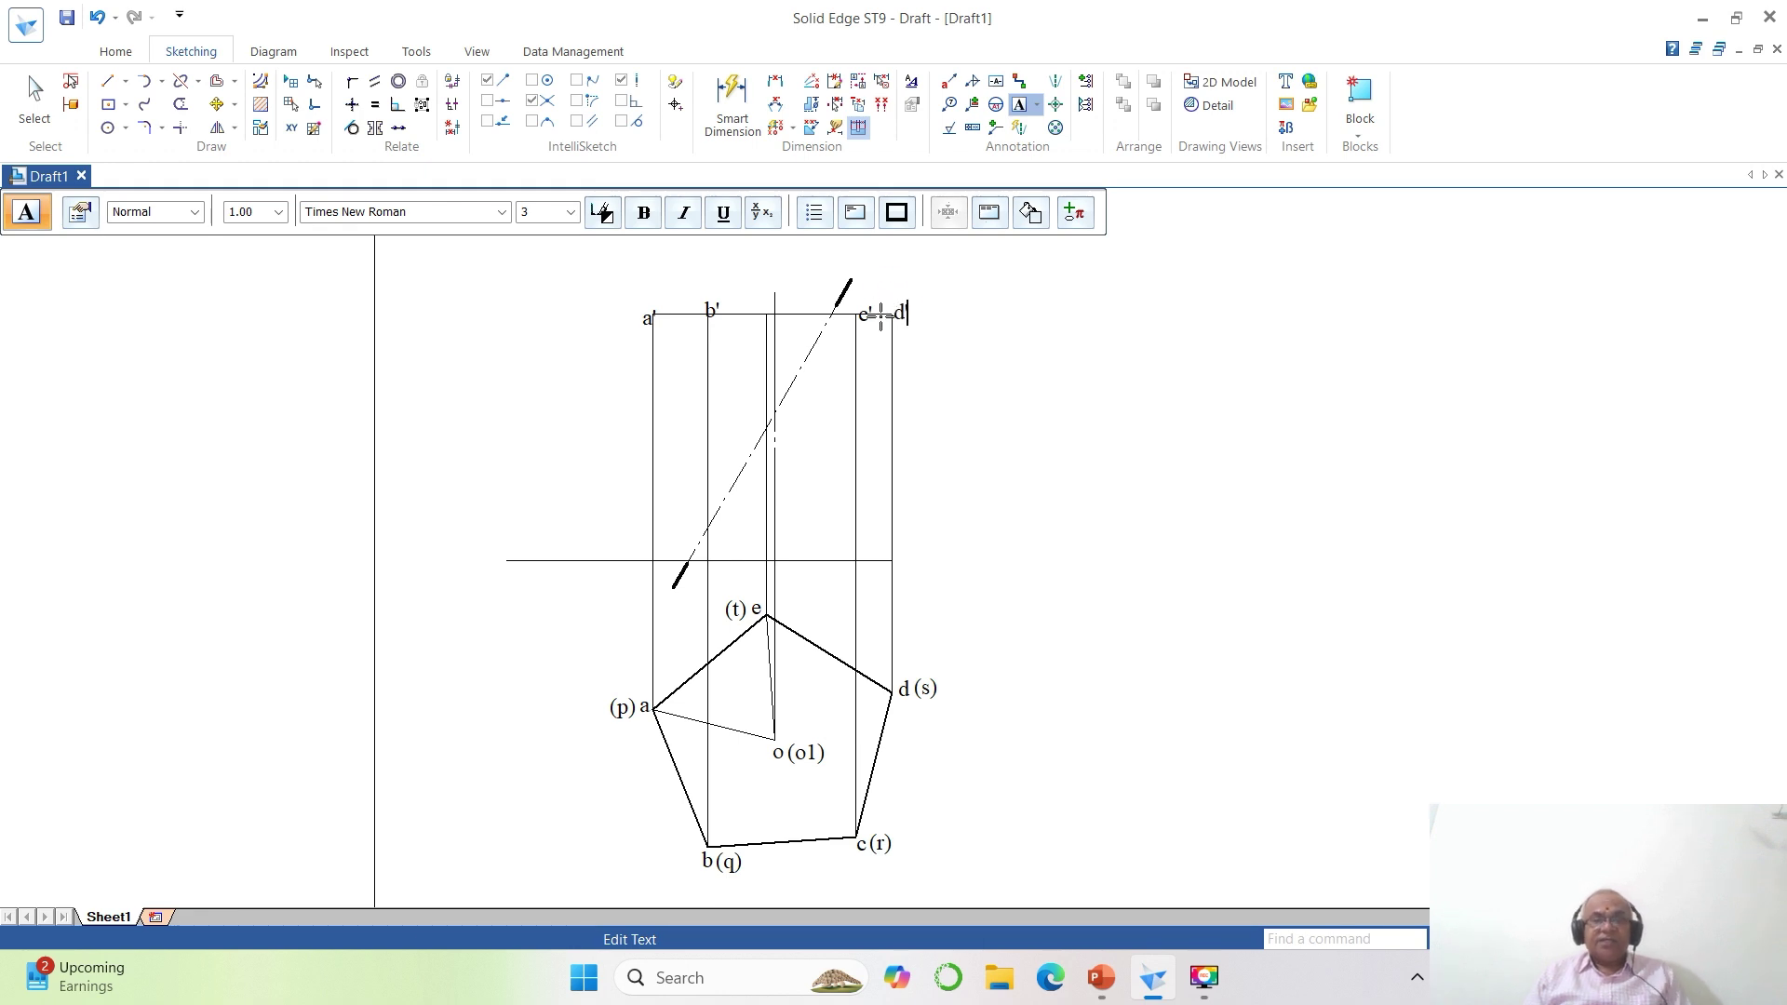
pyautogui.write("'")
pyautogui.click(745, 300)
pyautogui.click(745, 300)
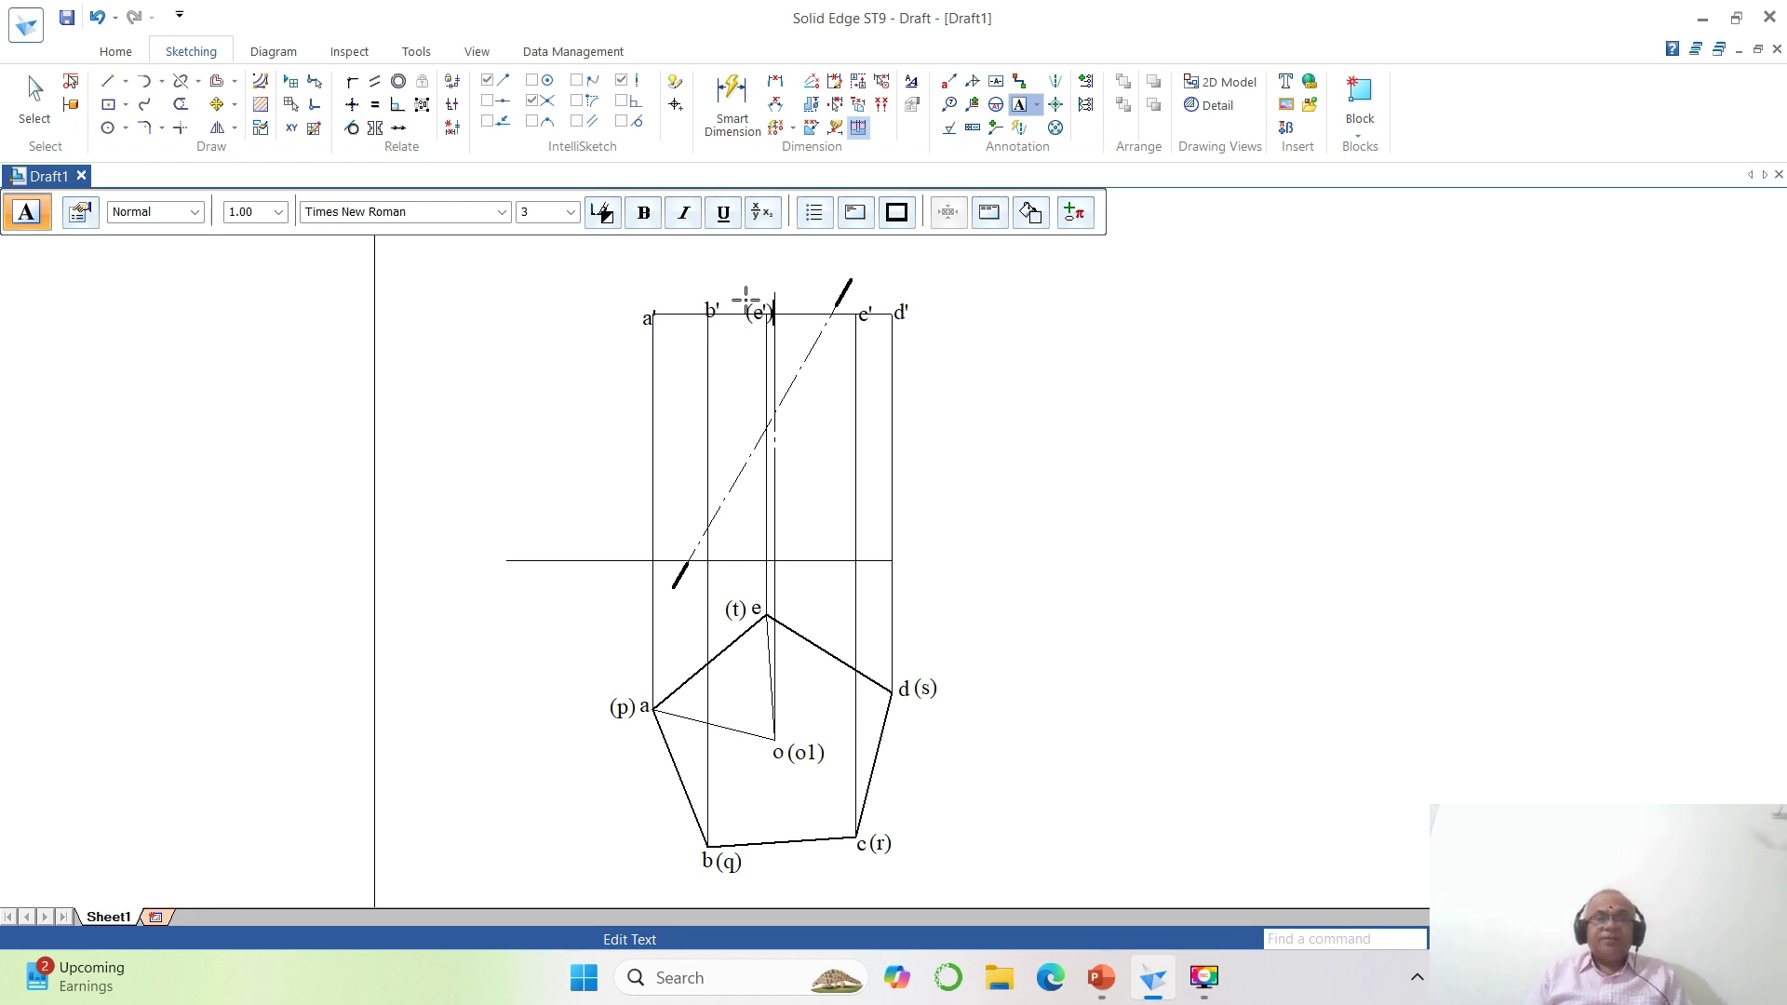
pyautogui.click(791, 296)
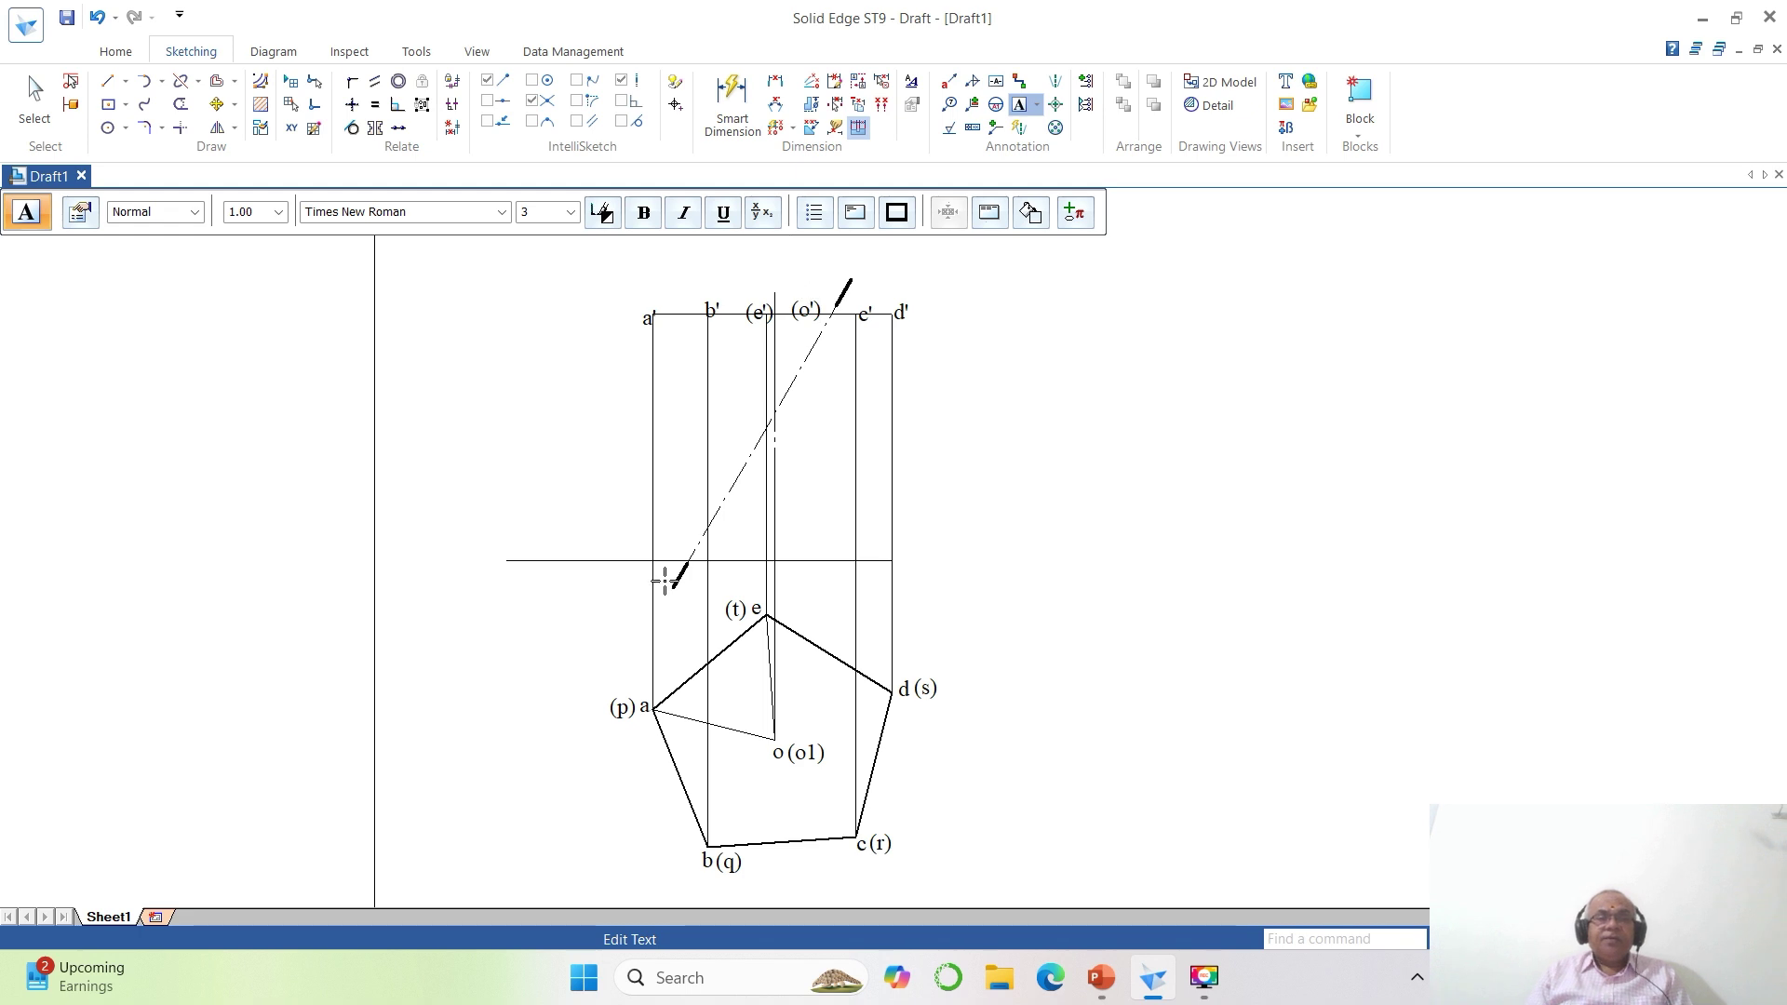
pyautogui.write("(o')")
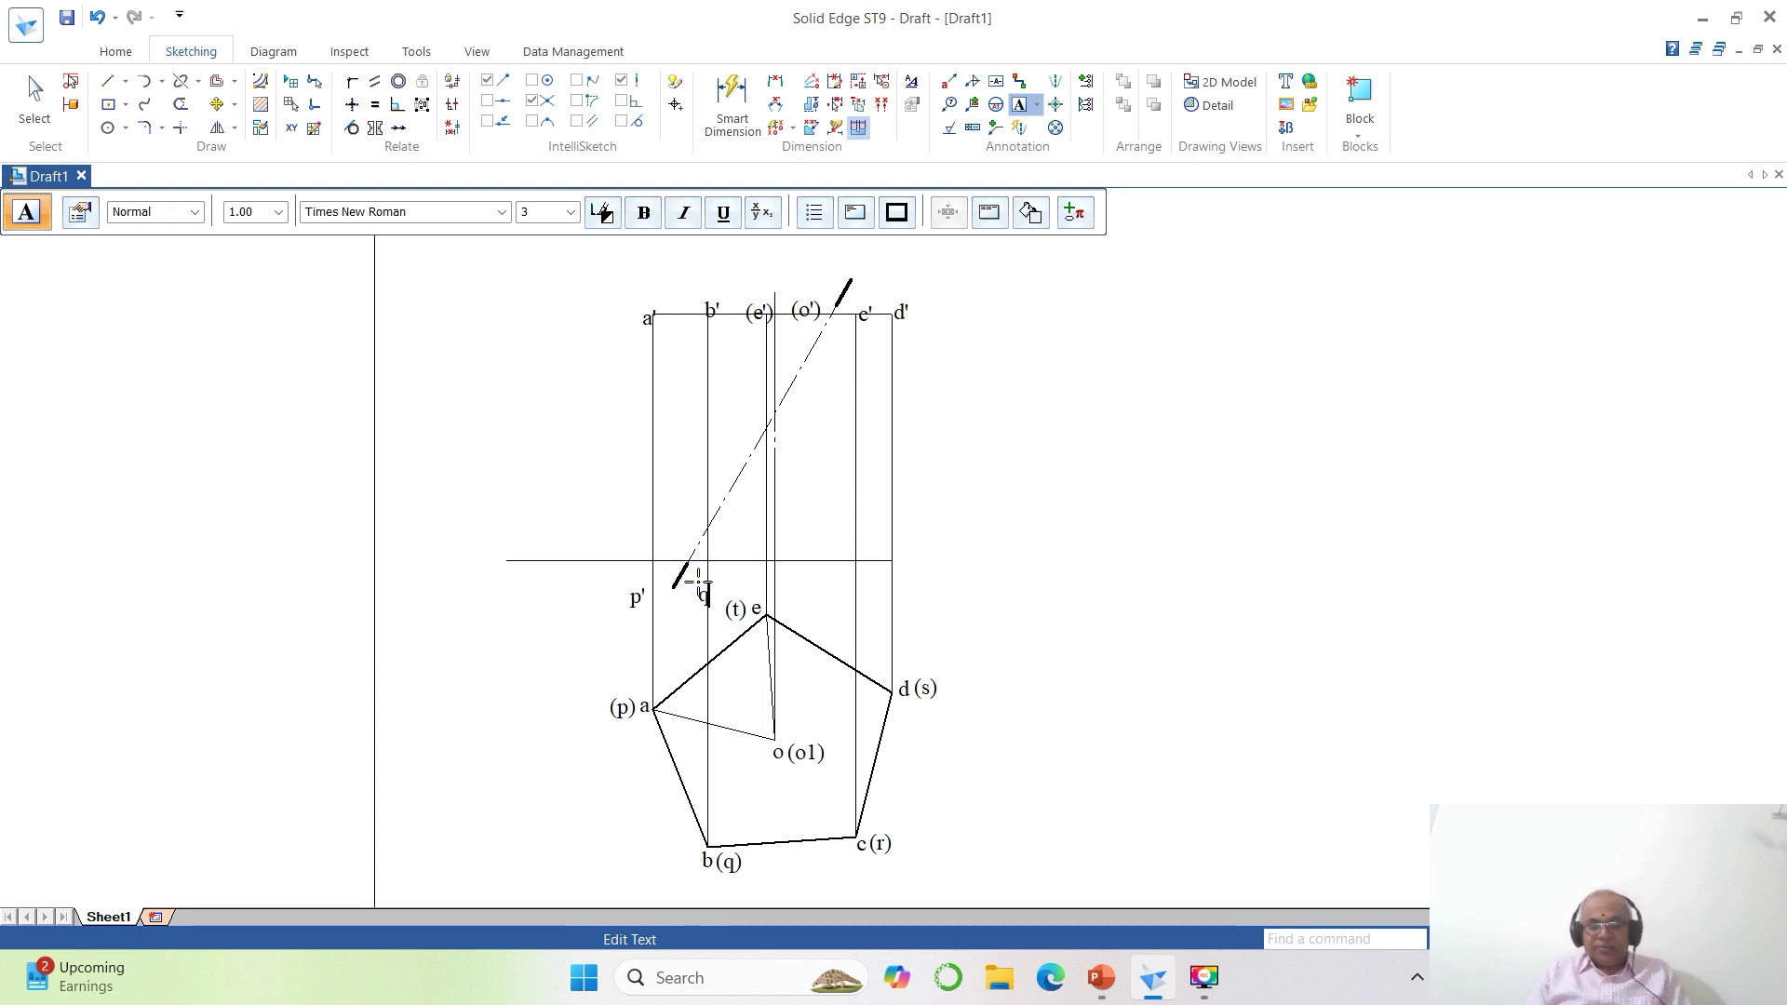
# Label the front view's base points p', q', r', s', (t') and (o1') below the reference line.
pyautogui.click(840, 586)
pyautogui.write("r'")
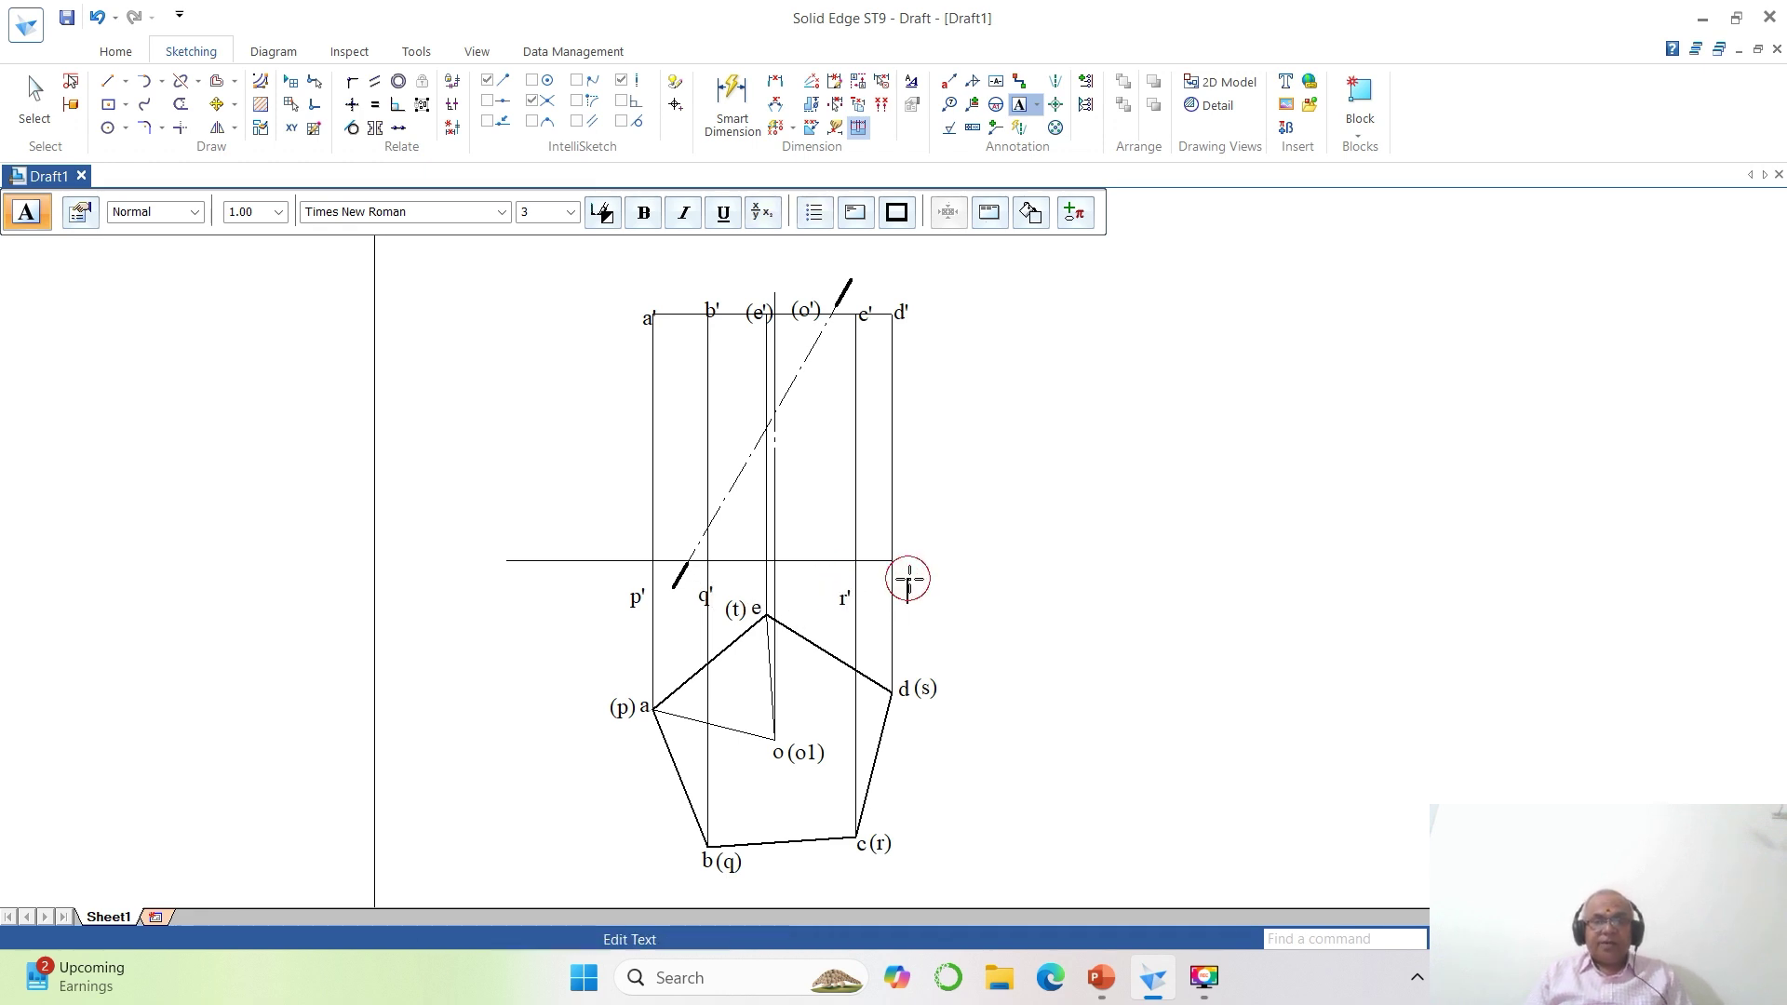
pyautogui.click(908, 580)
pyautogui.write("s'")
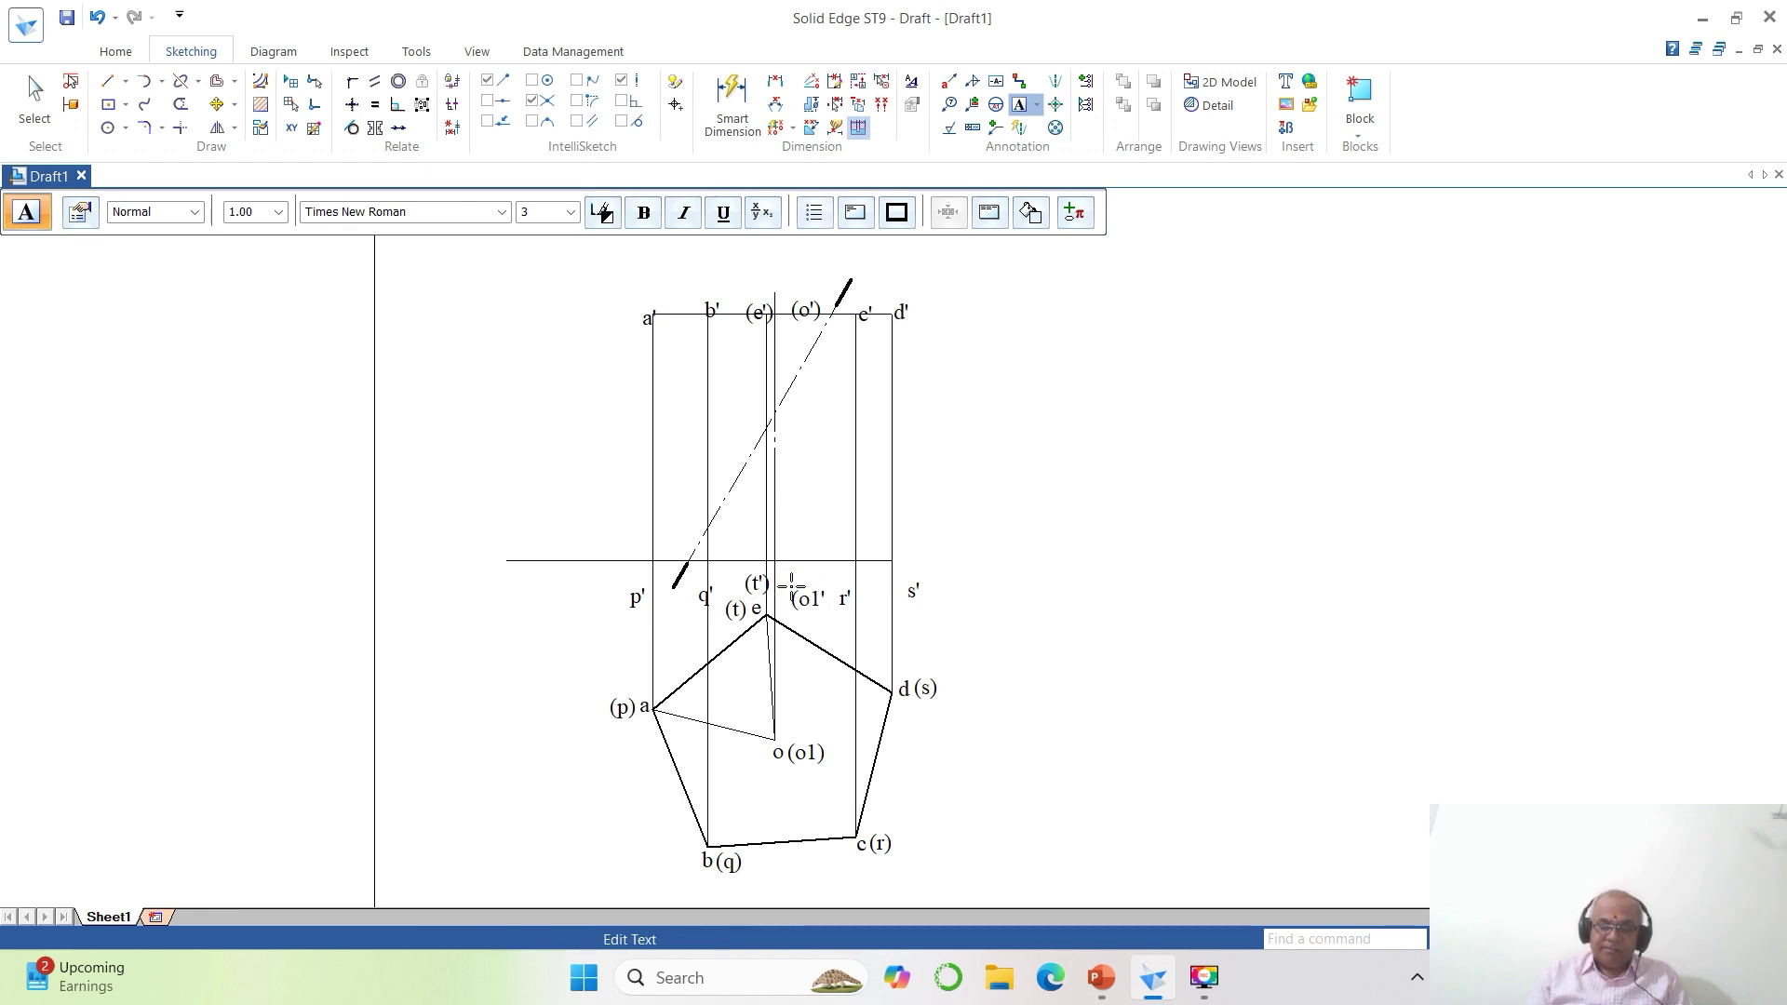
pyautogui.click(1123, 413)
# Move the labels a' and b' to just above the front view's upper edge, over their vertical lines.
pyautogui.click(1527, 939)
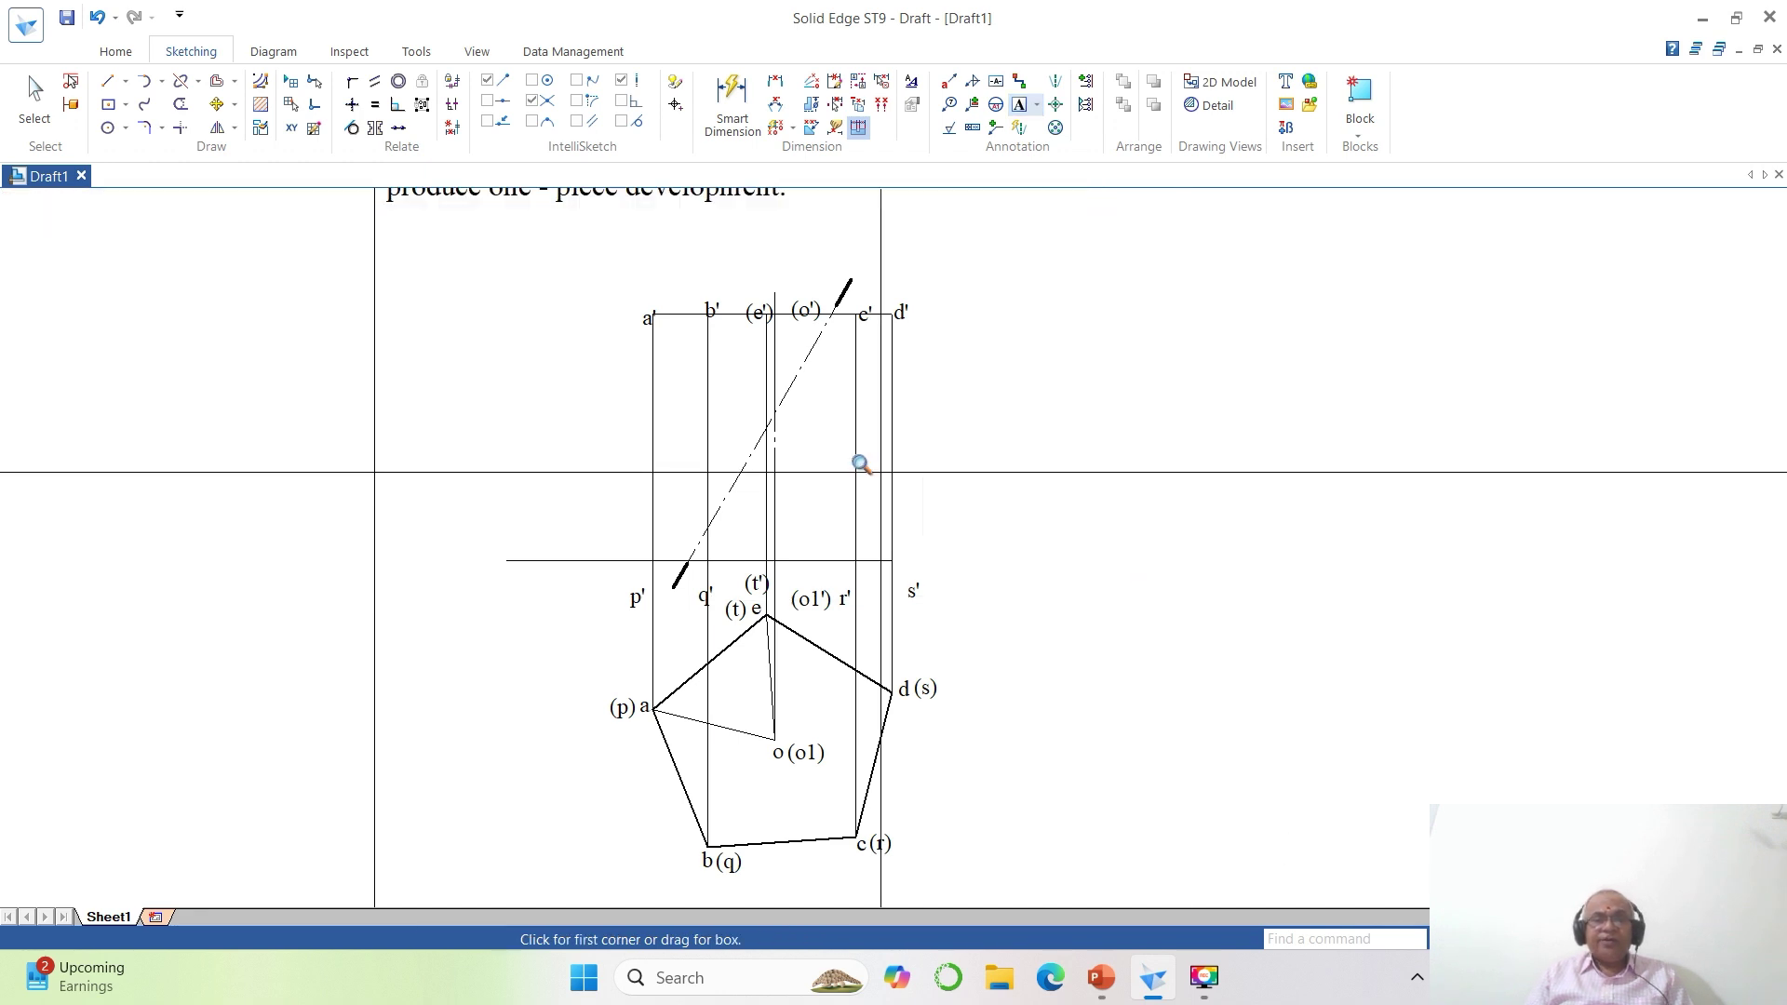
pyautogui.click(600, 235)
pyautogui.click(1137, 423)
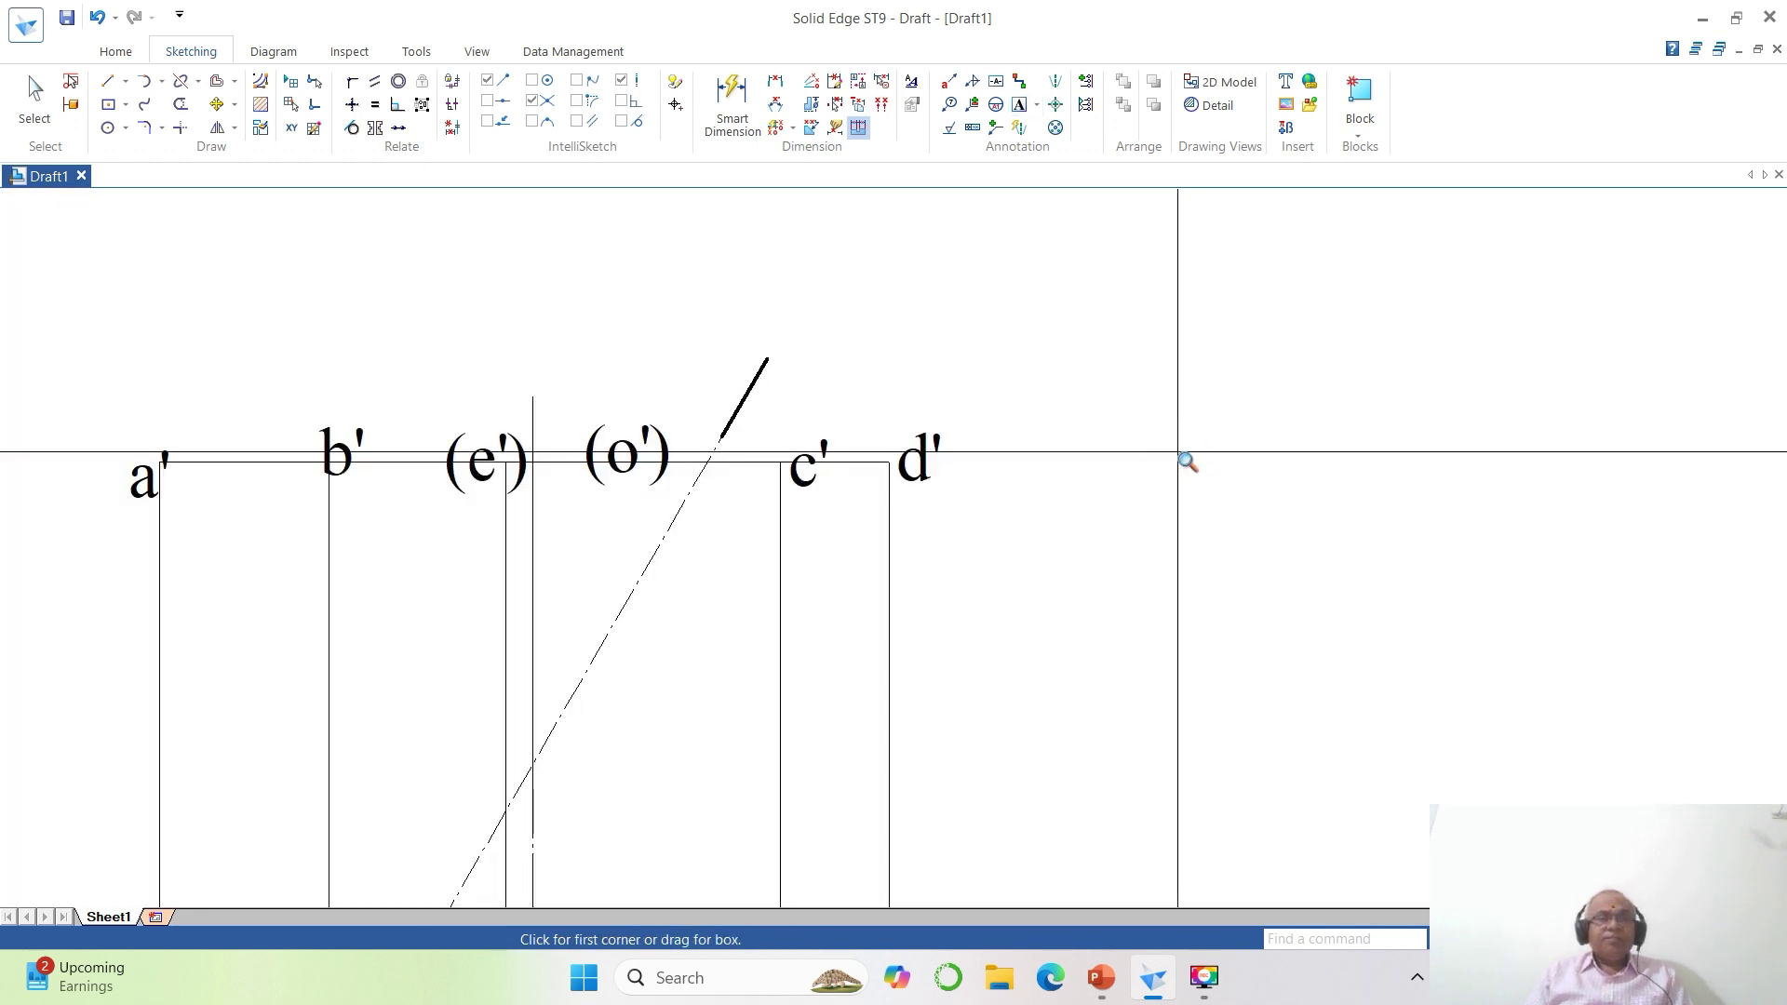
pyautogui.click(216, 106)
pyautogui.click(169, 458)
pyautogui.click(252, 529)
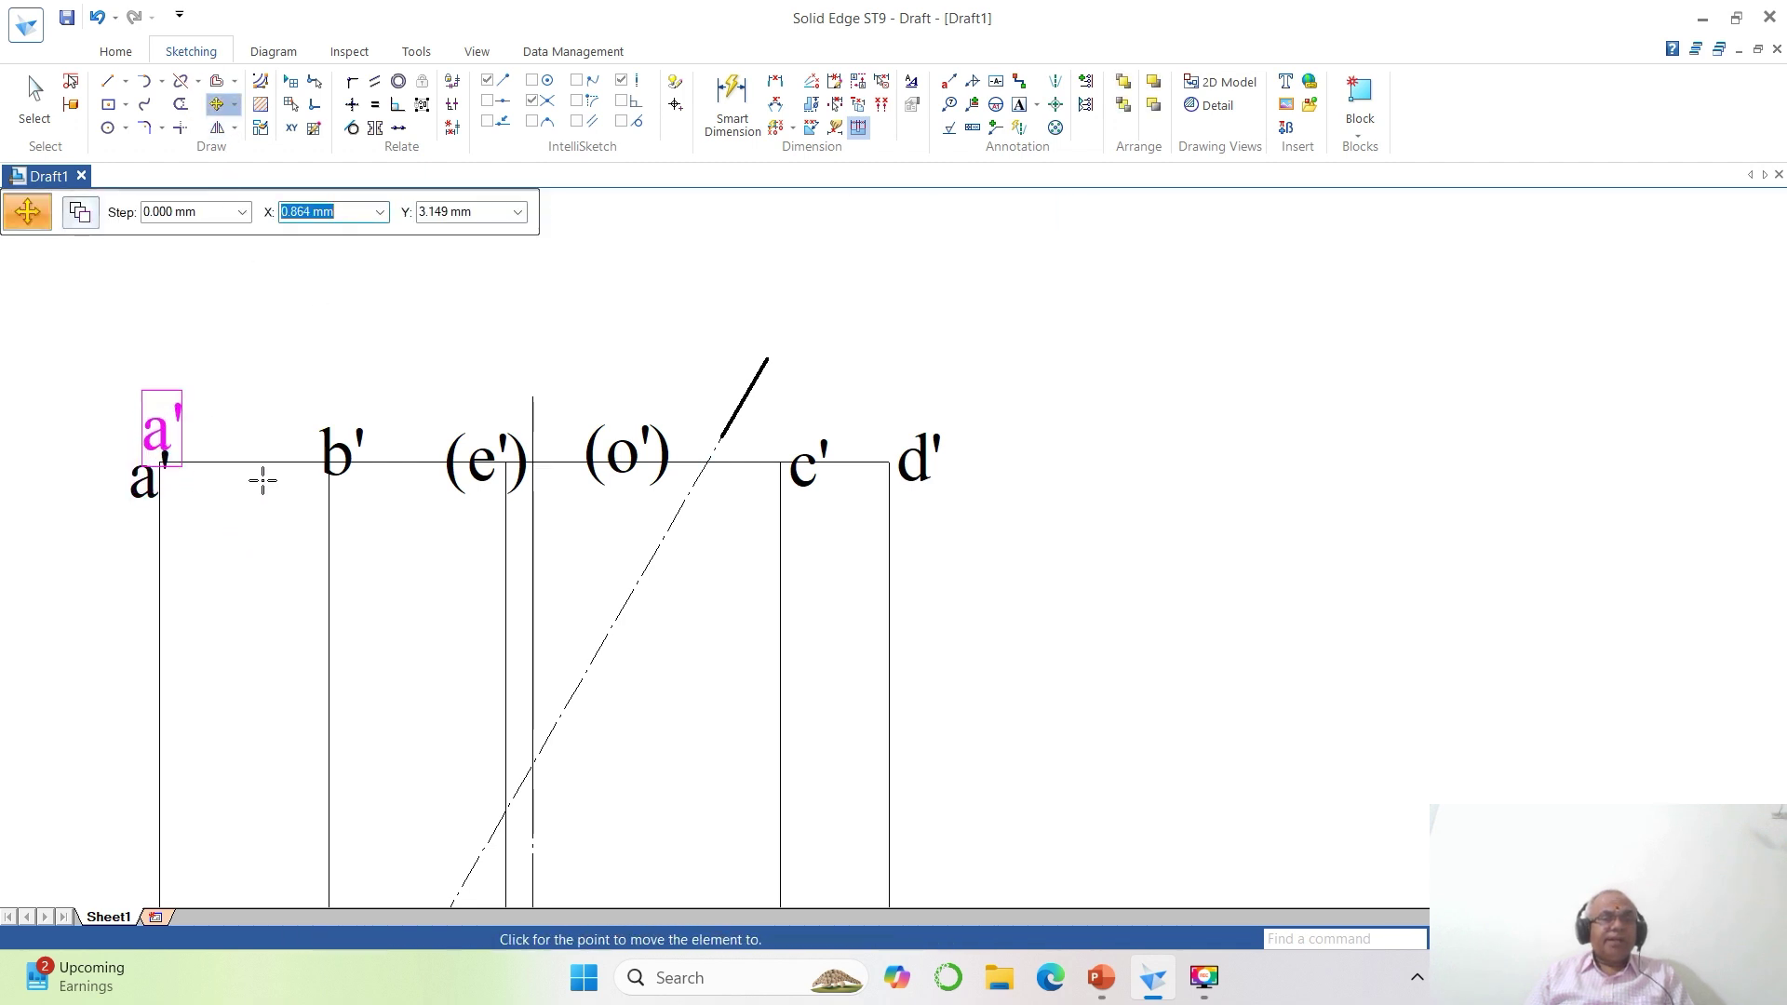
pyautogui.click(267, 477)
pyautogui.click(341, 456)
pyautogui.click(403, 557)
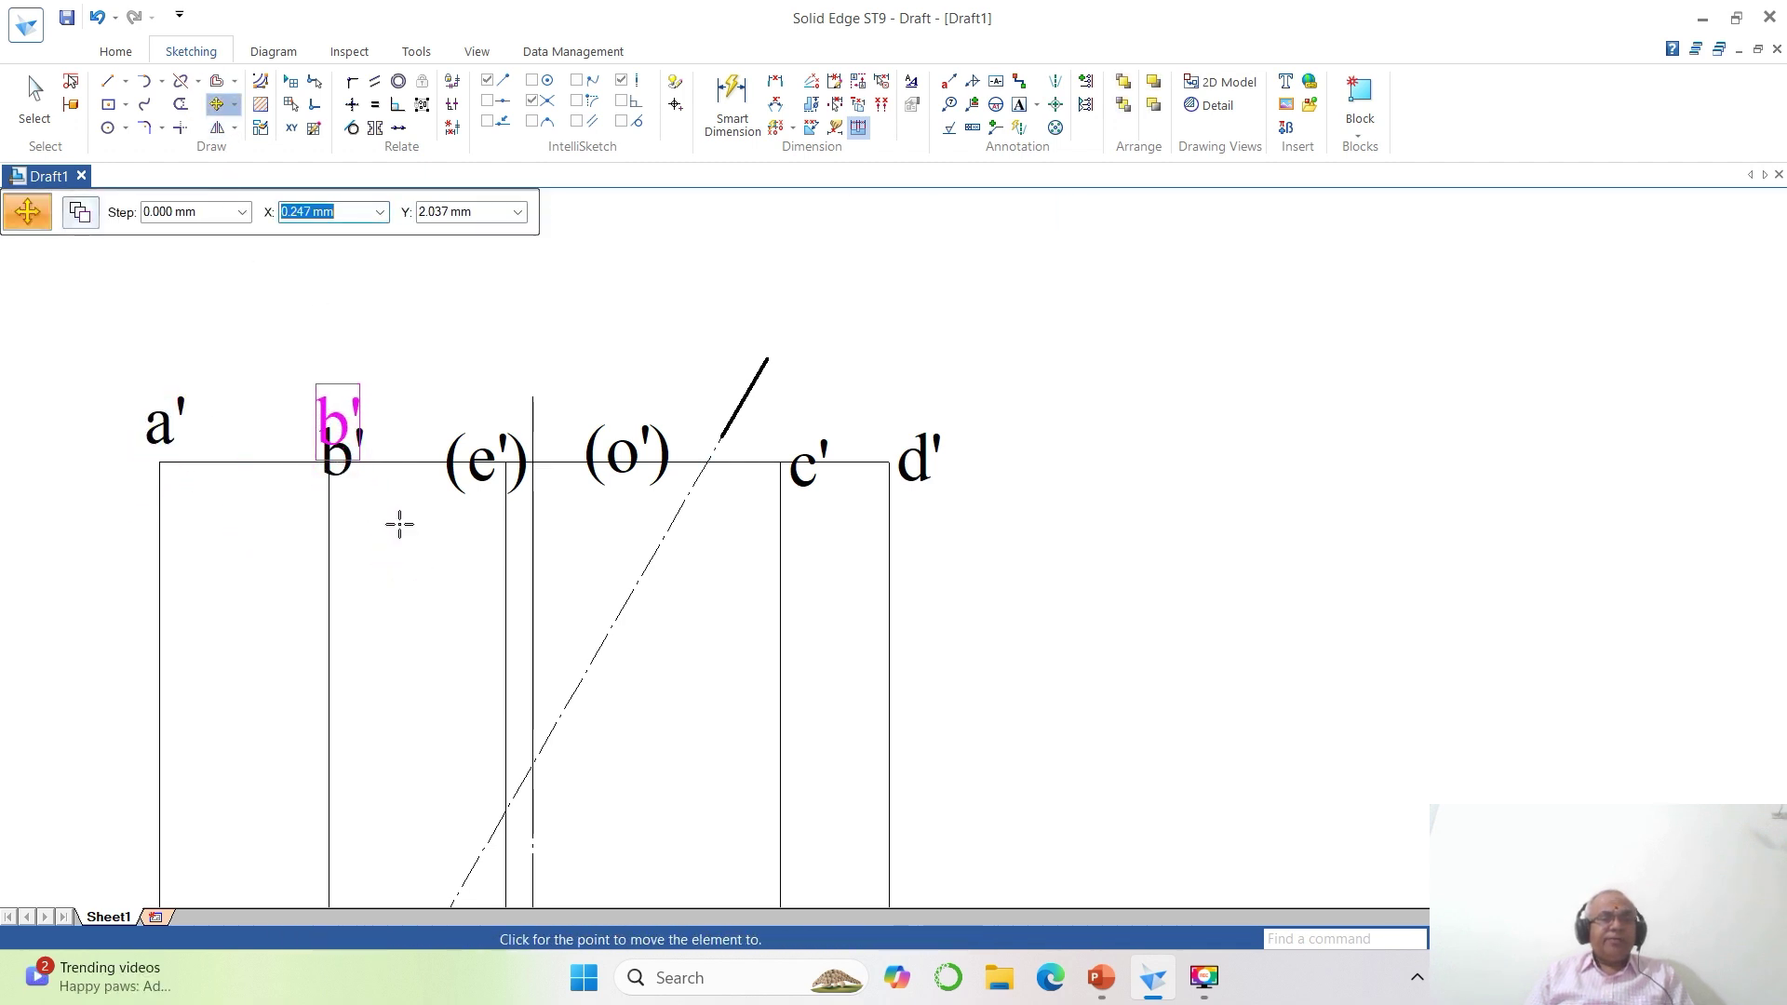
pyautogui.click(401, 521)
# Move the labels (e') and (o') above the upper edge, on either side of the prism's axis.
pyautogui.click(486, 510)
pyautogui.click(485, 526)
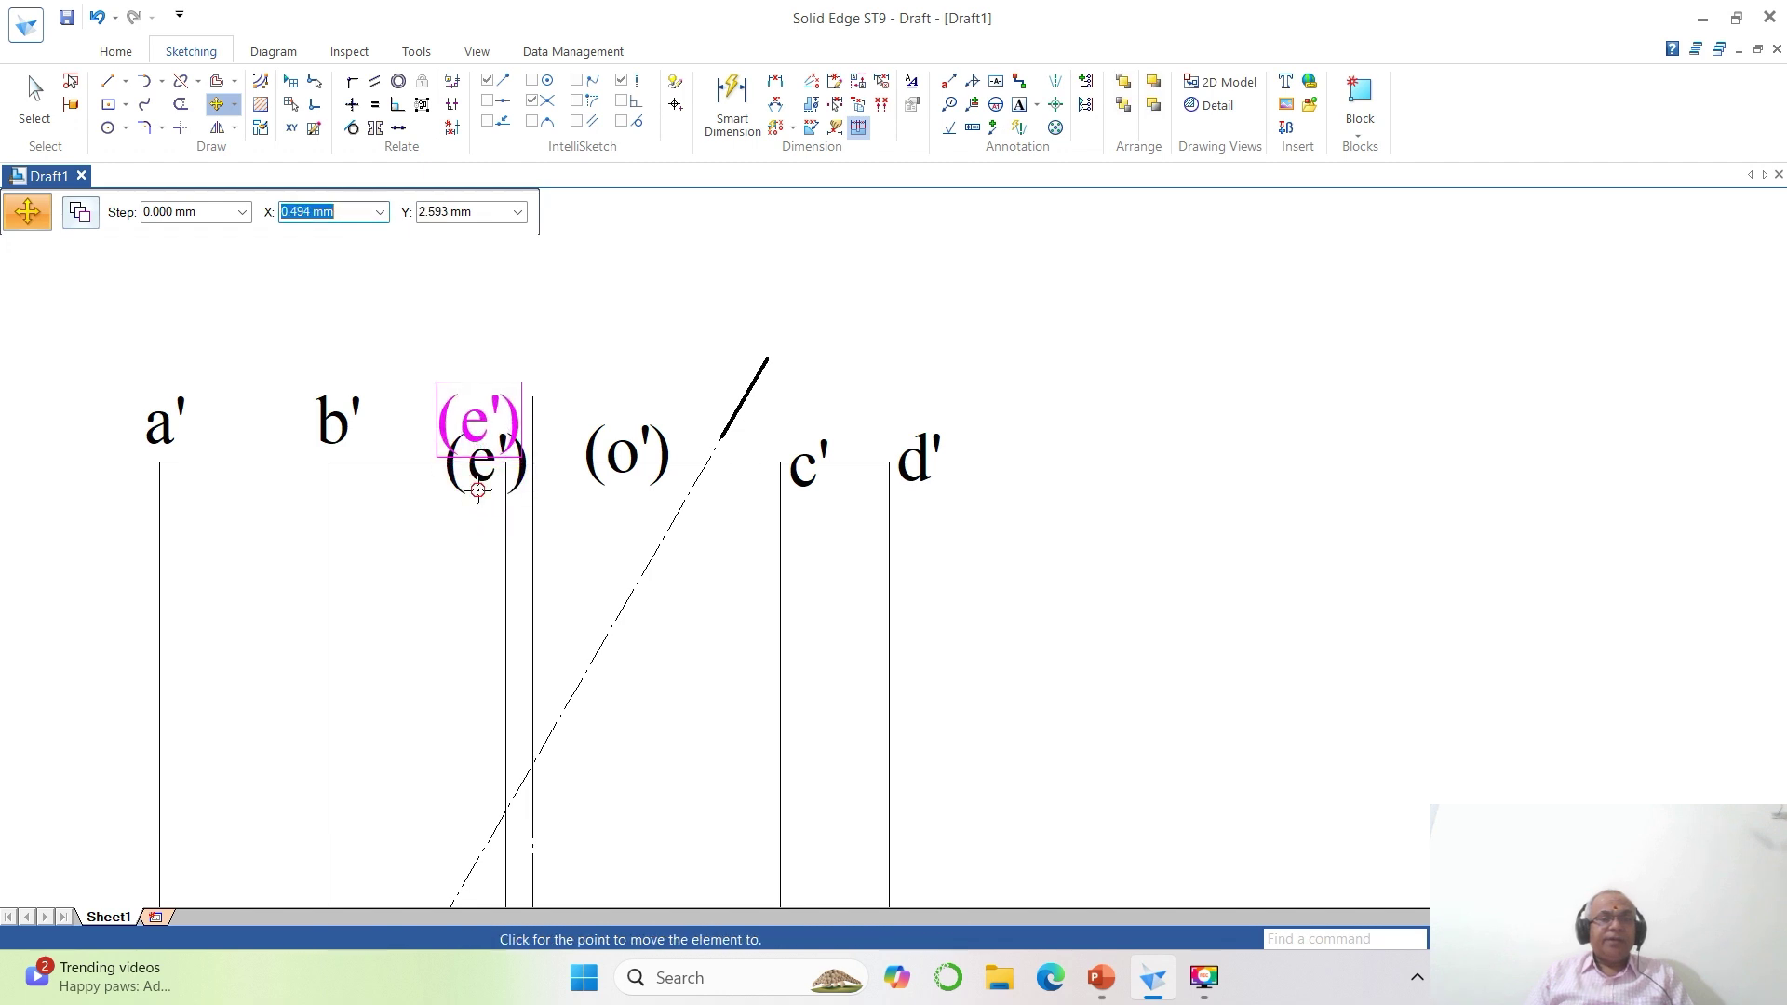
pyautogui.click(478, 496)
pyautogui.click(596, 479)
pyautogui.click(619, 535)
pyautogui.click(582, 498)
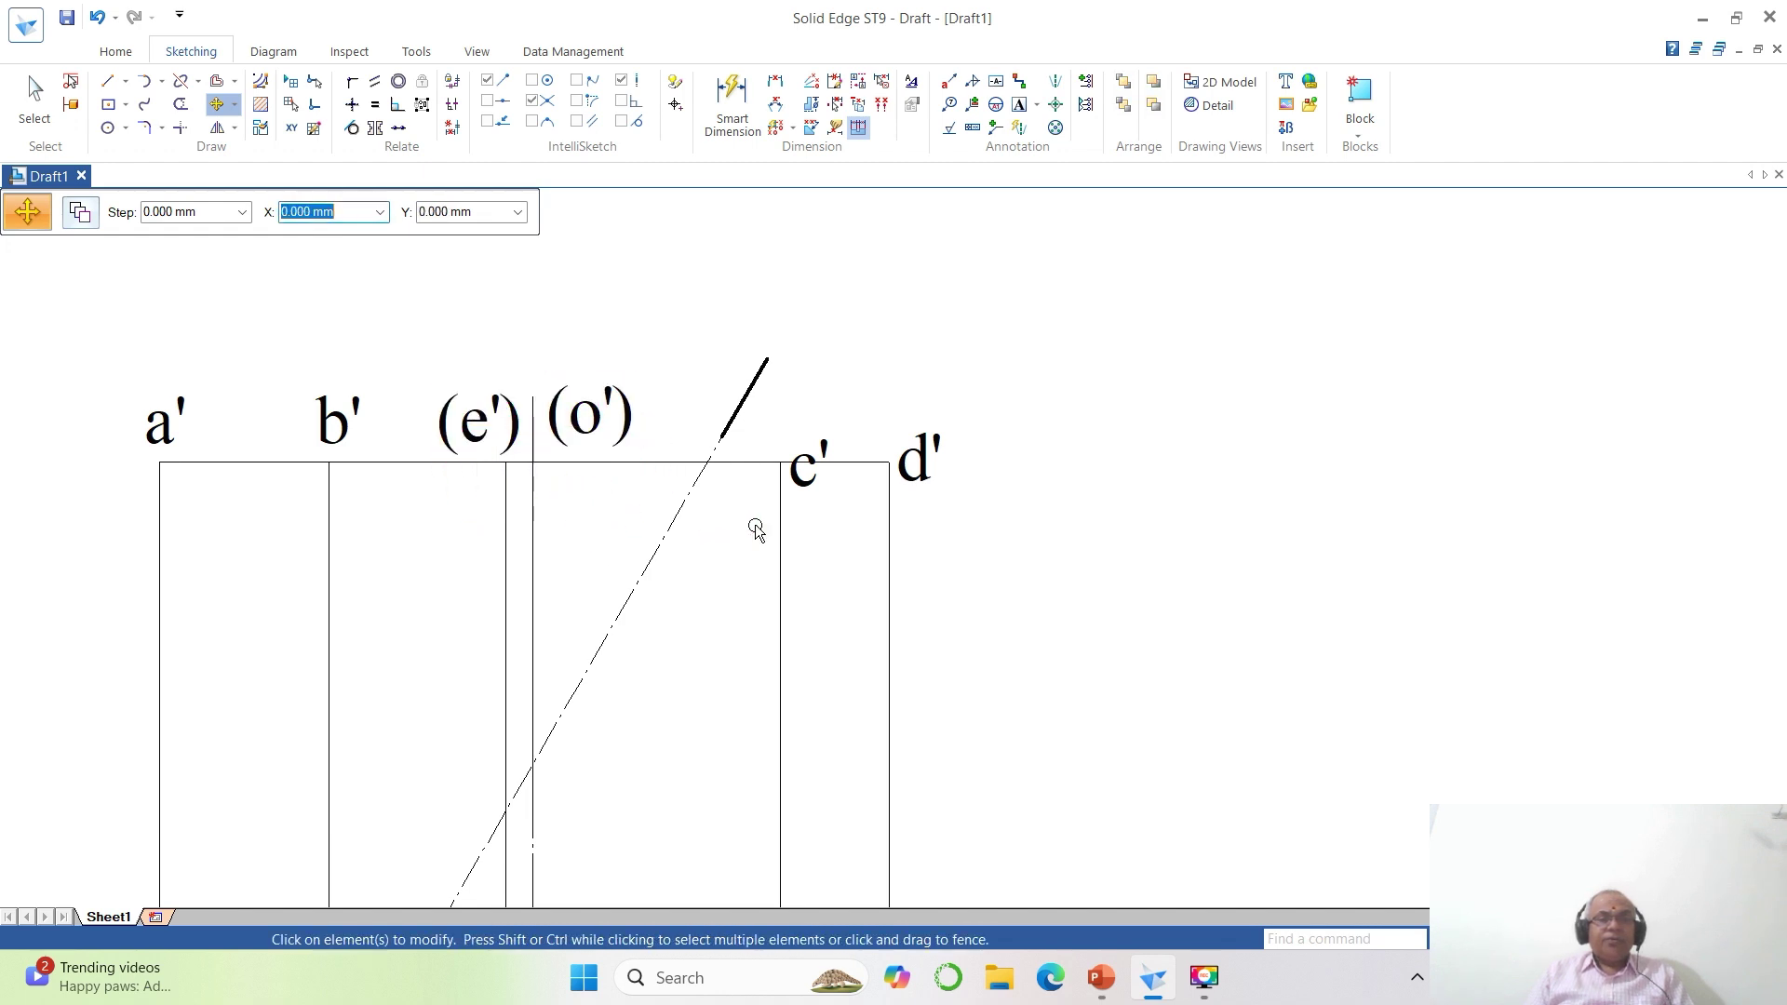
# Move the labels c' and d' to just above the front view's upper edge at their vertical lines.
pyautogui.click(809, 470)
pyautogui.click(854, 552)
pyautogui.click(845, 511)
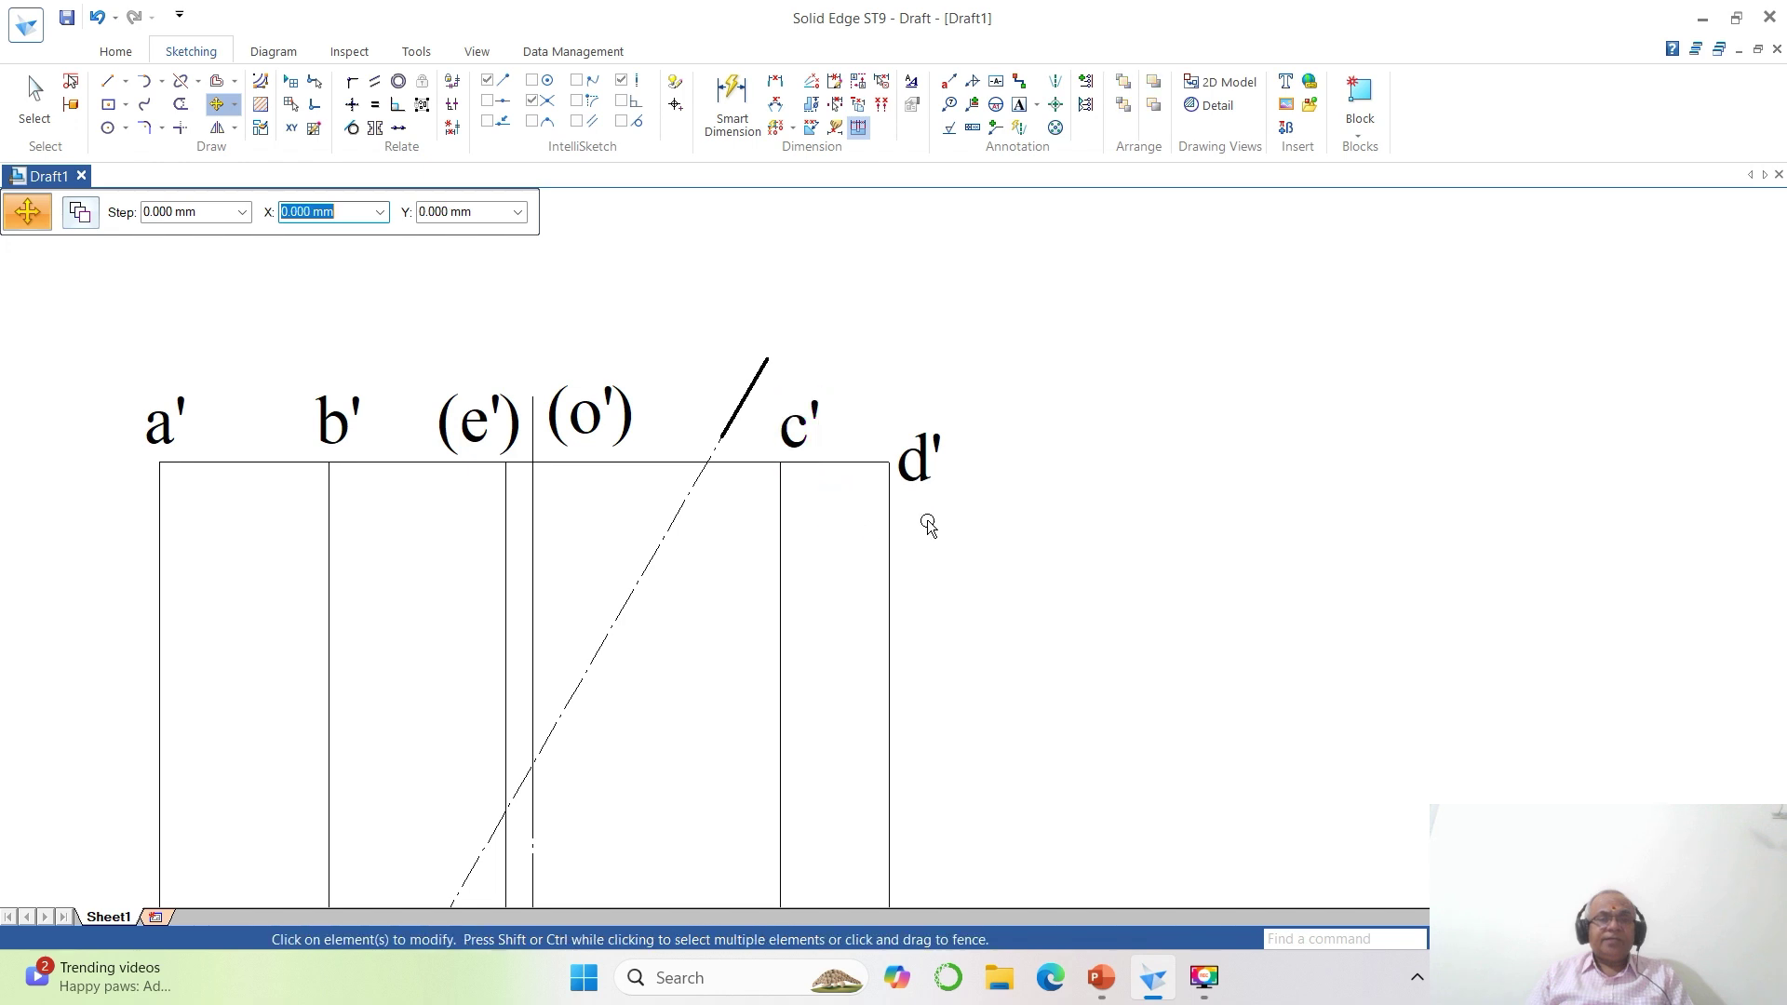
pyautogui.click(924, 465)
pyautogui.click(968, 542)
pyautogui.click(947, 500)
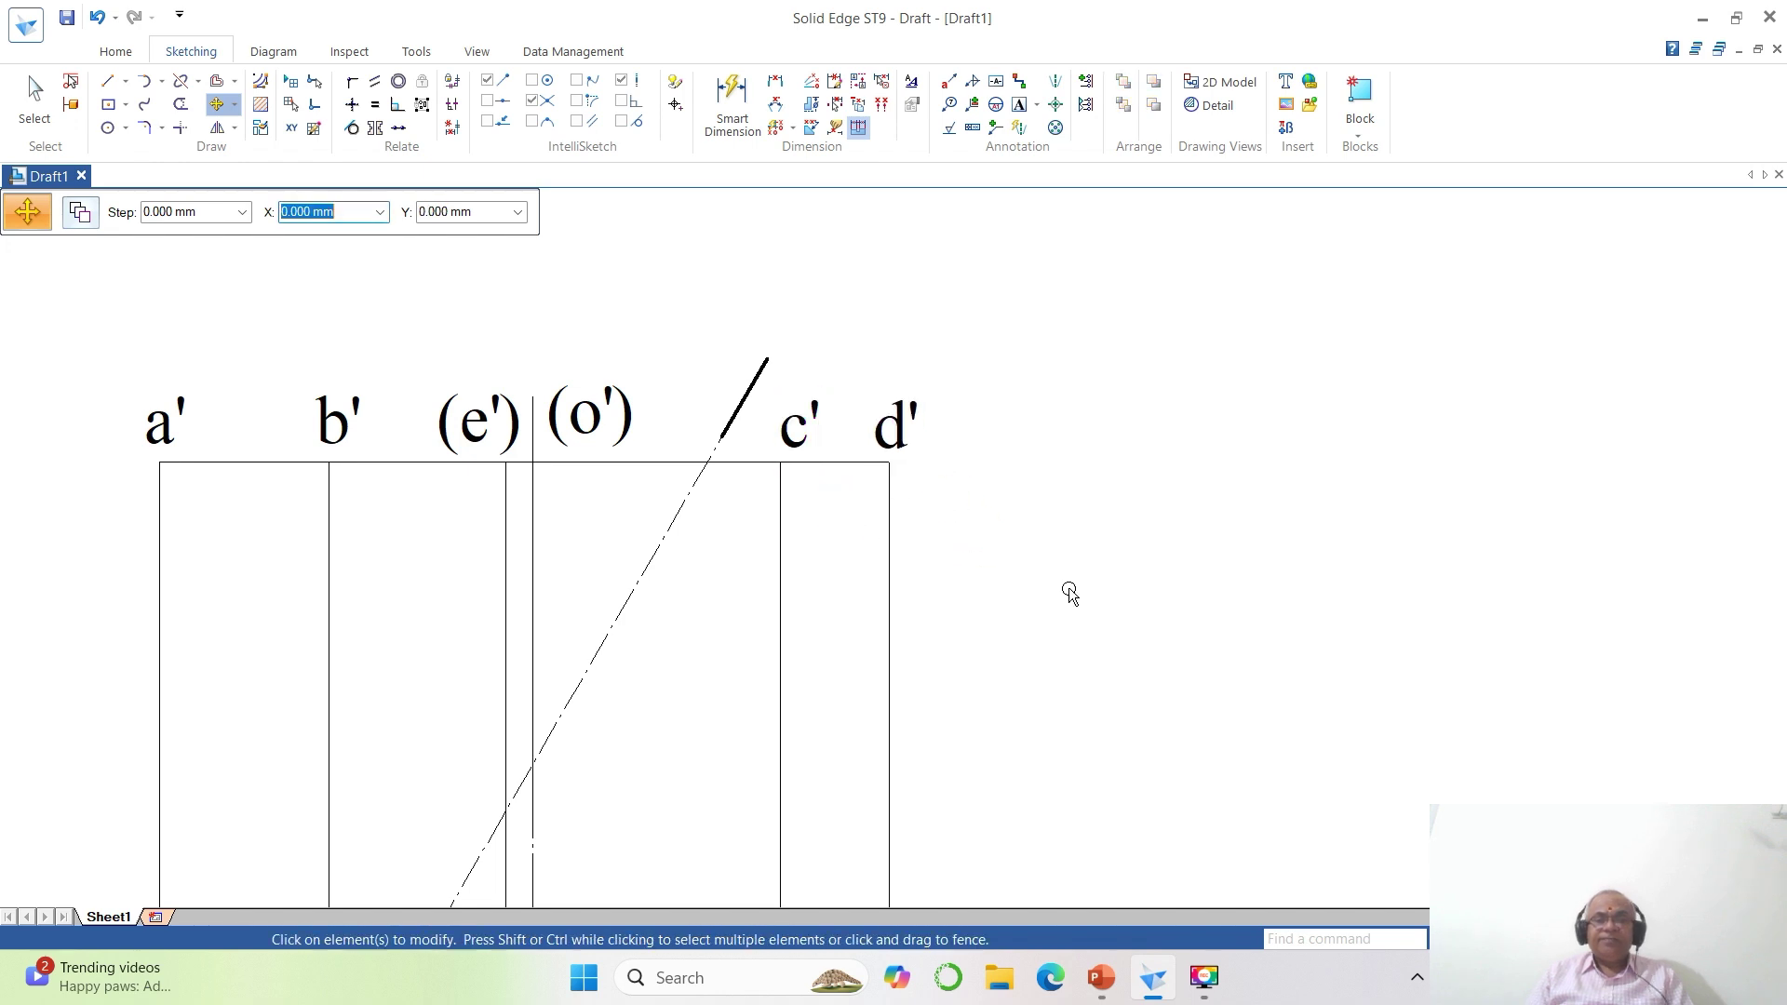
# Move the labels p' and q' to just below the reference line, beside their vertical lines.
pyautogui.click(1533, 939)
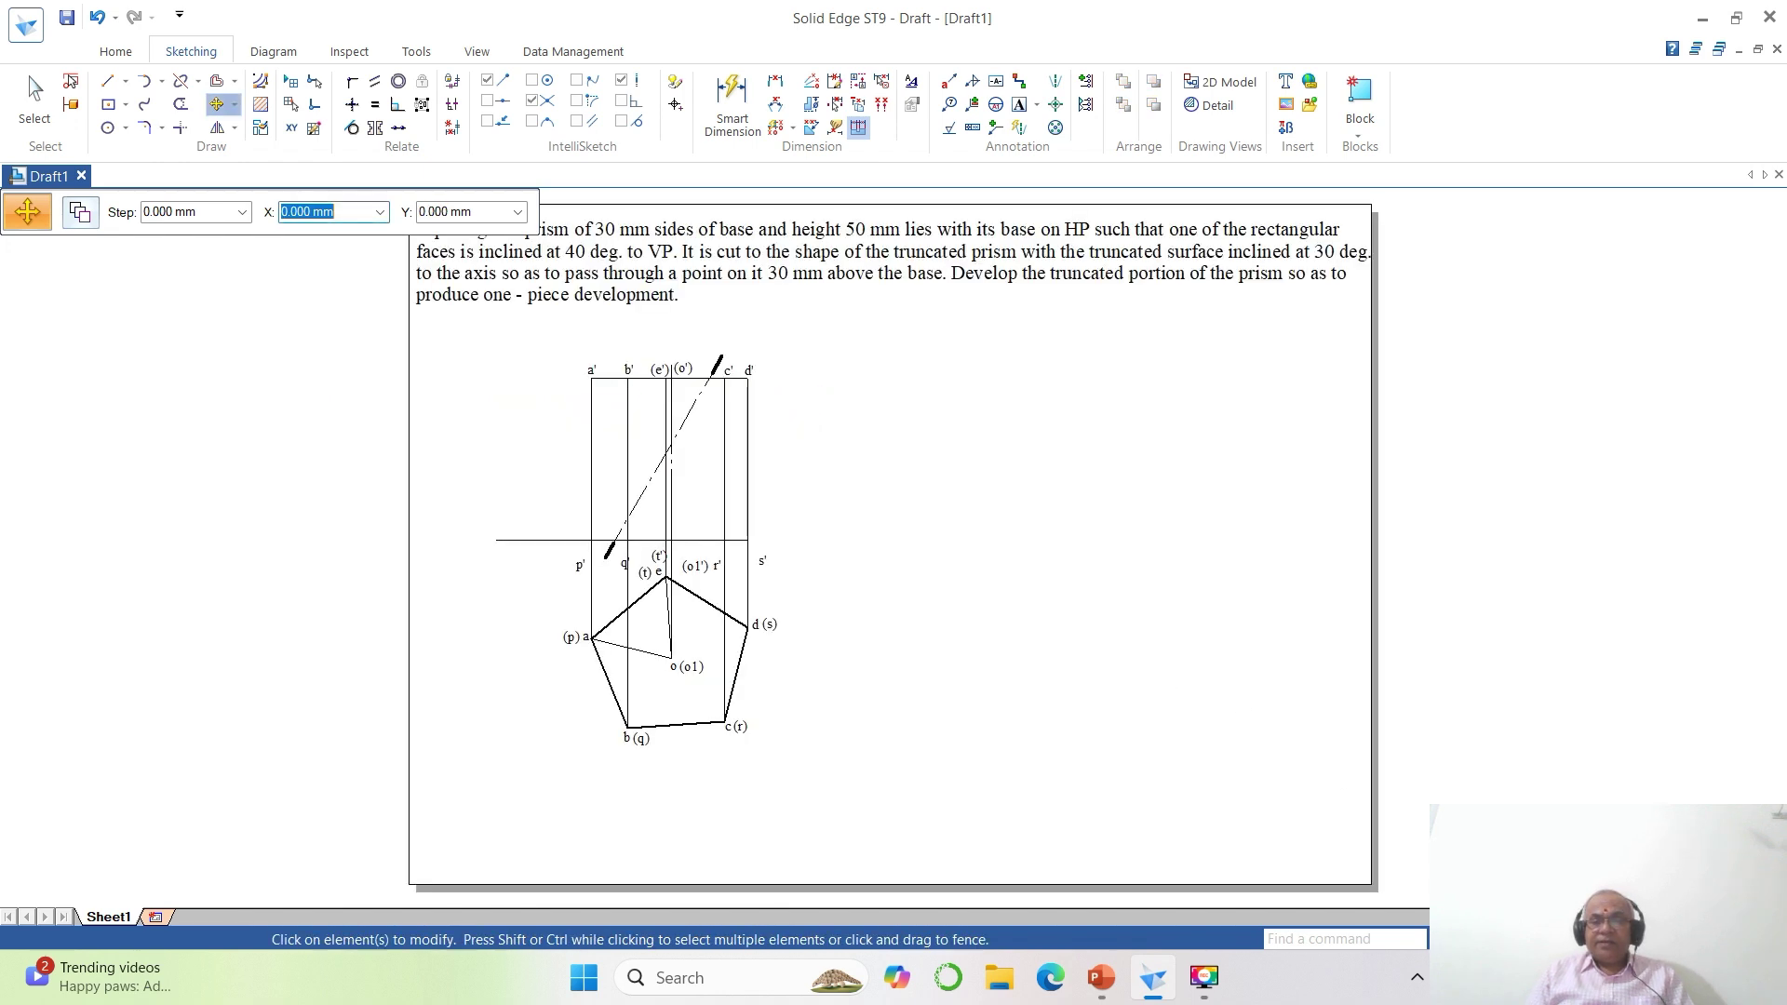
pyautogui.click(1491, 939)
pyautogui.click(516, 495)
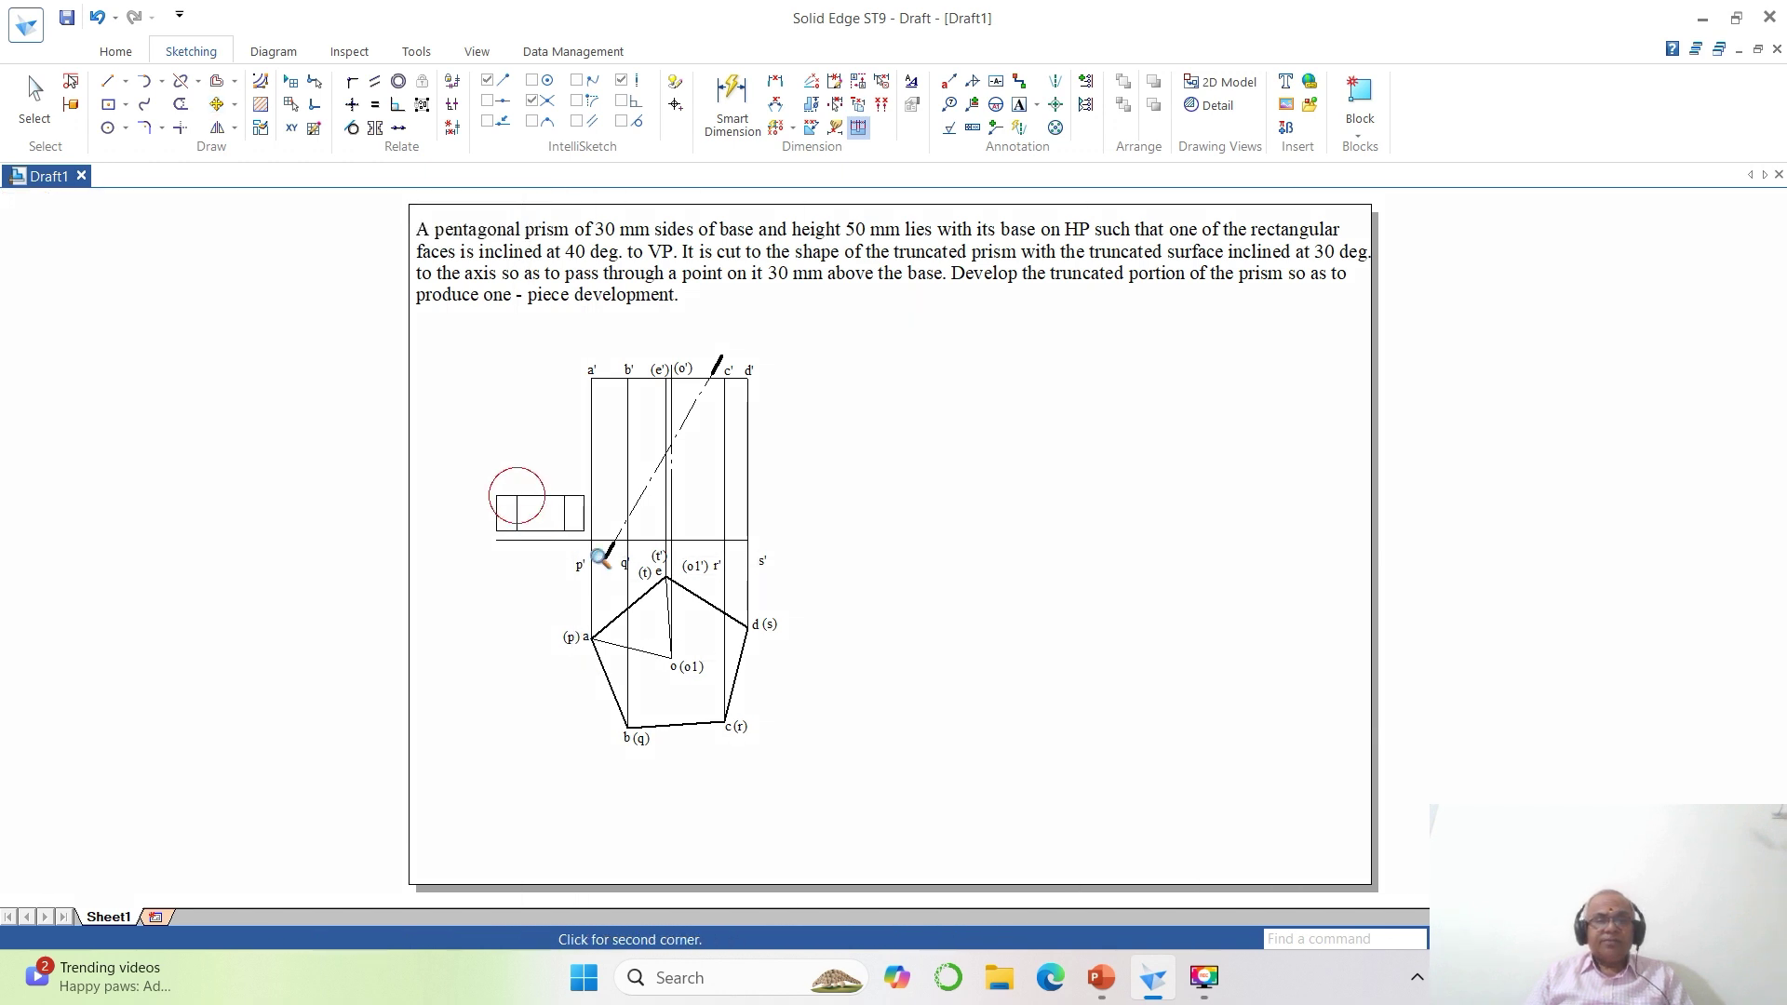
pyautogui.click(1024, 802)
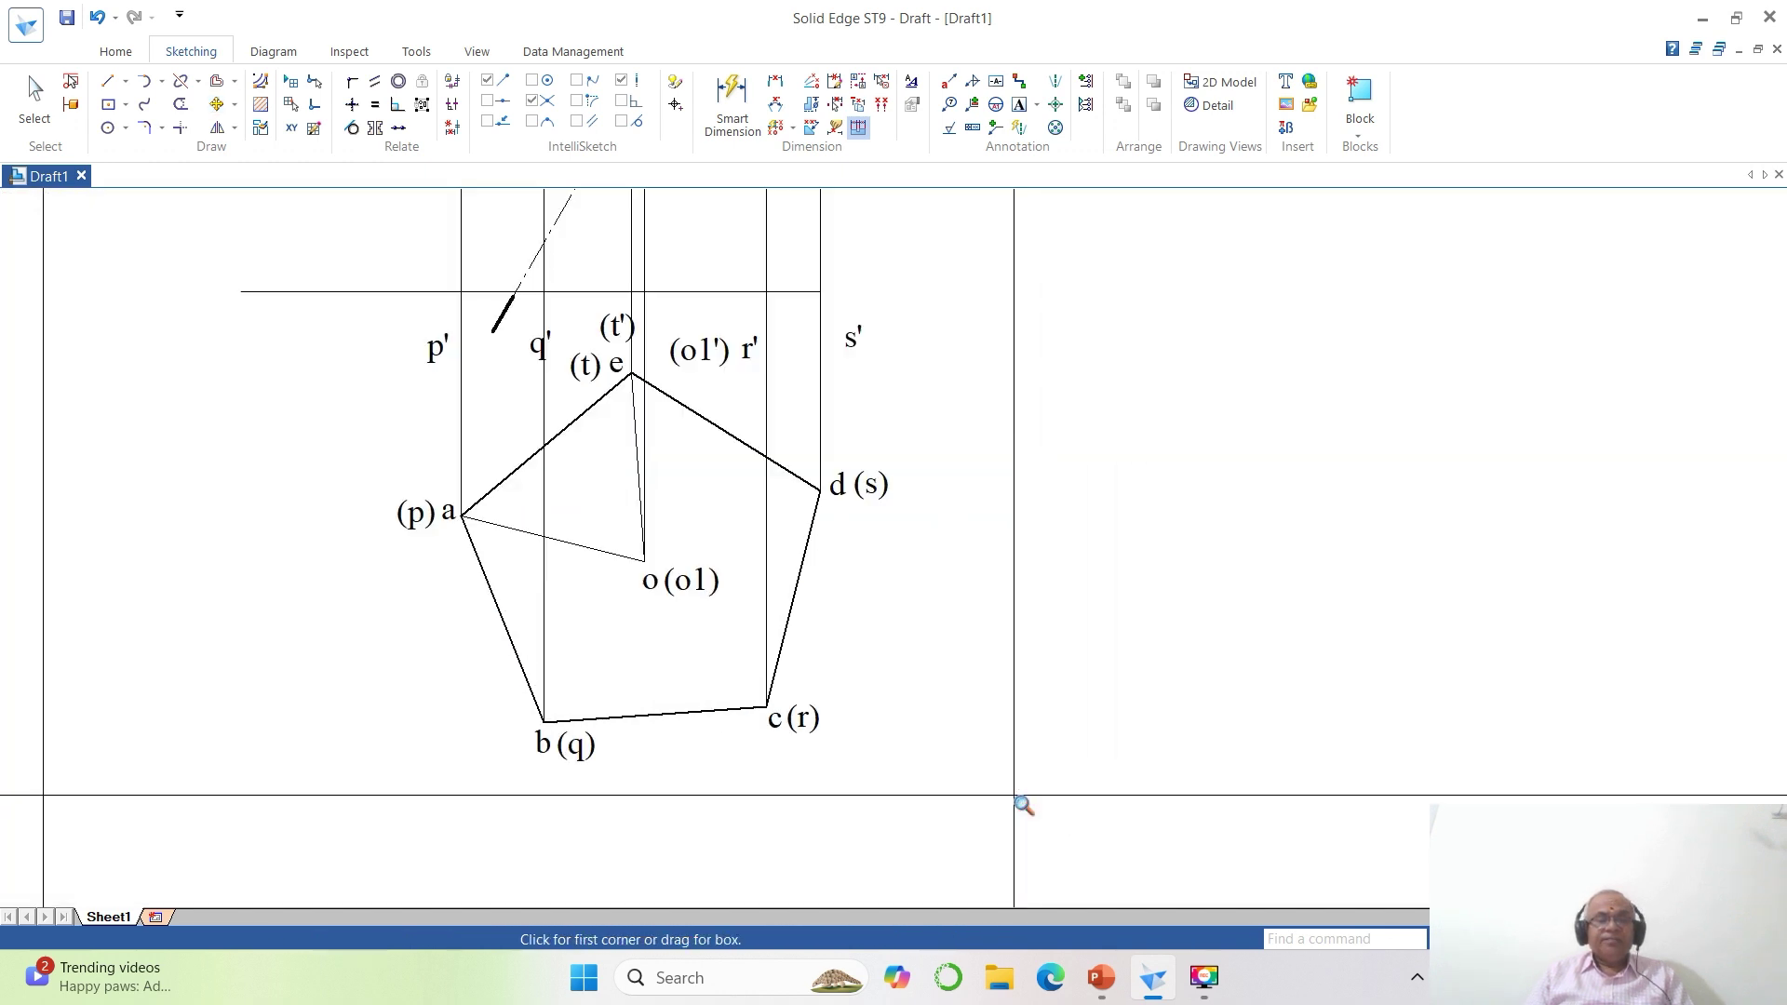
pyautogui.click(216, 108)
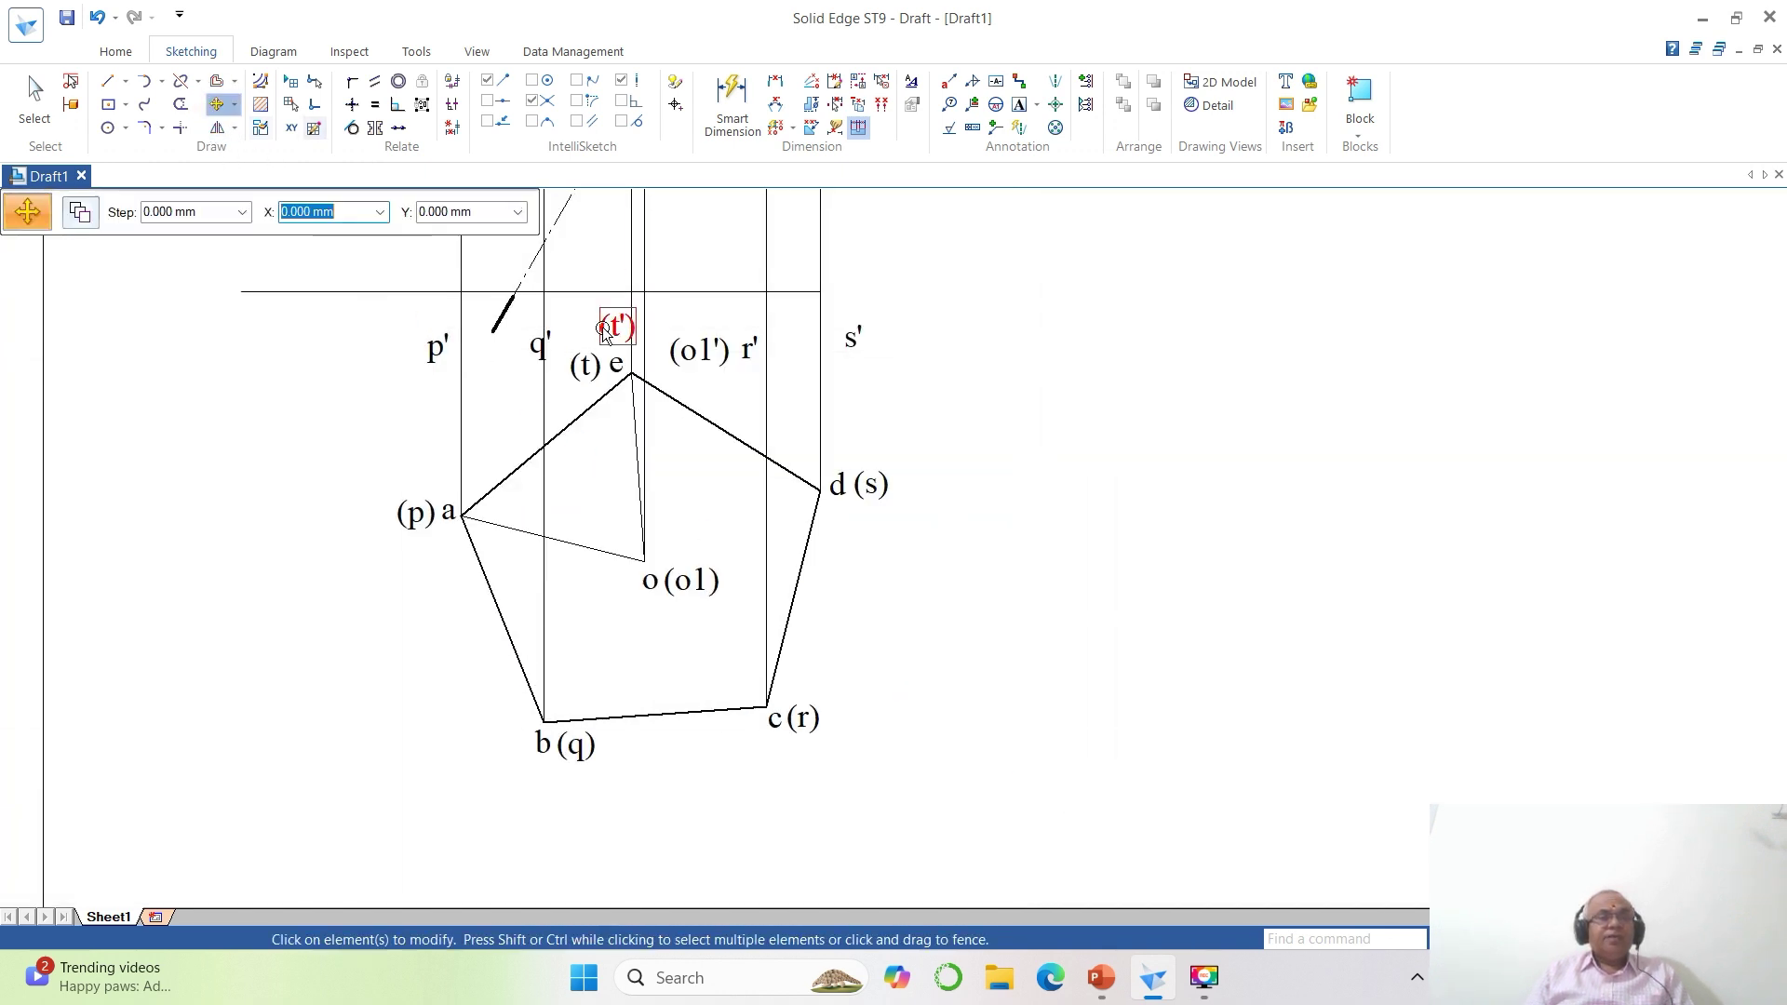
pyautogui.click(437, 348)
pyautogui.click(419, 477)
pyautogui.click(416, 445)
pyautogui.click(540, 340)
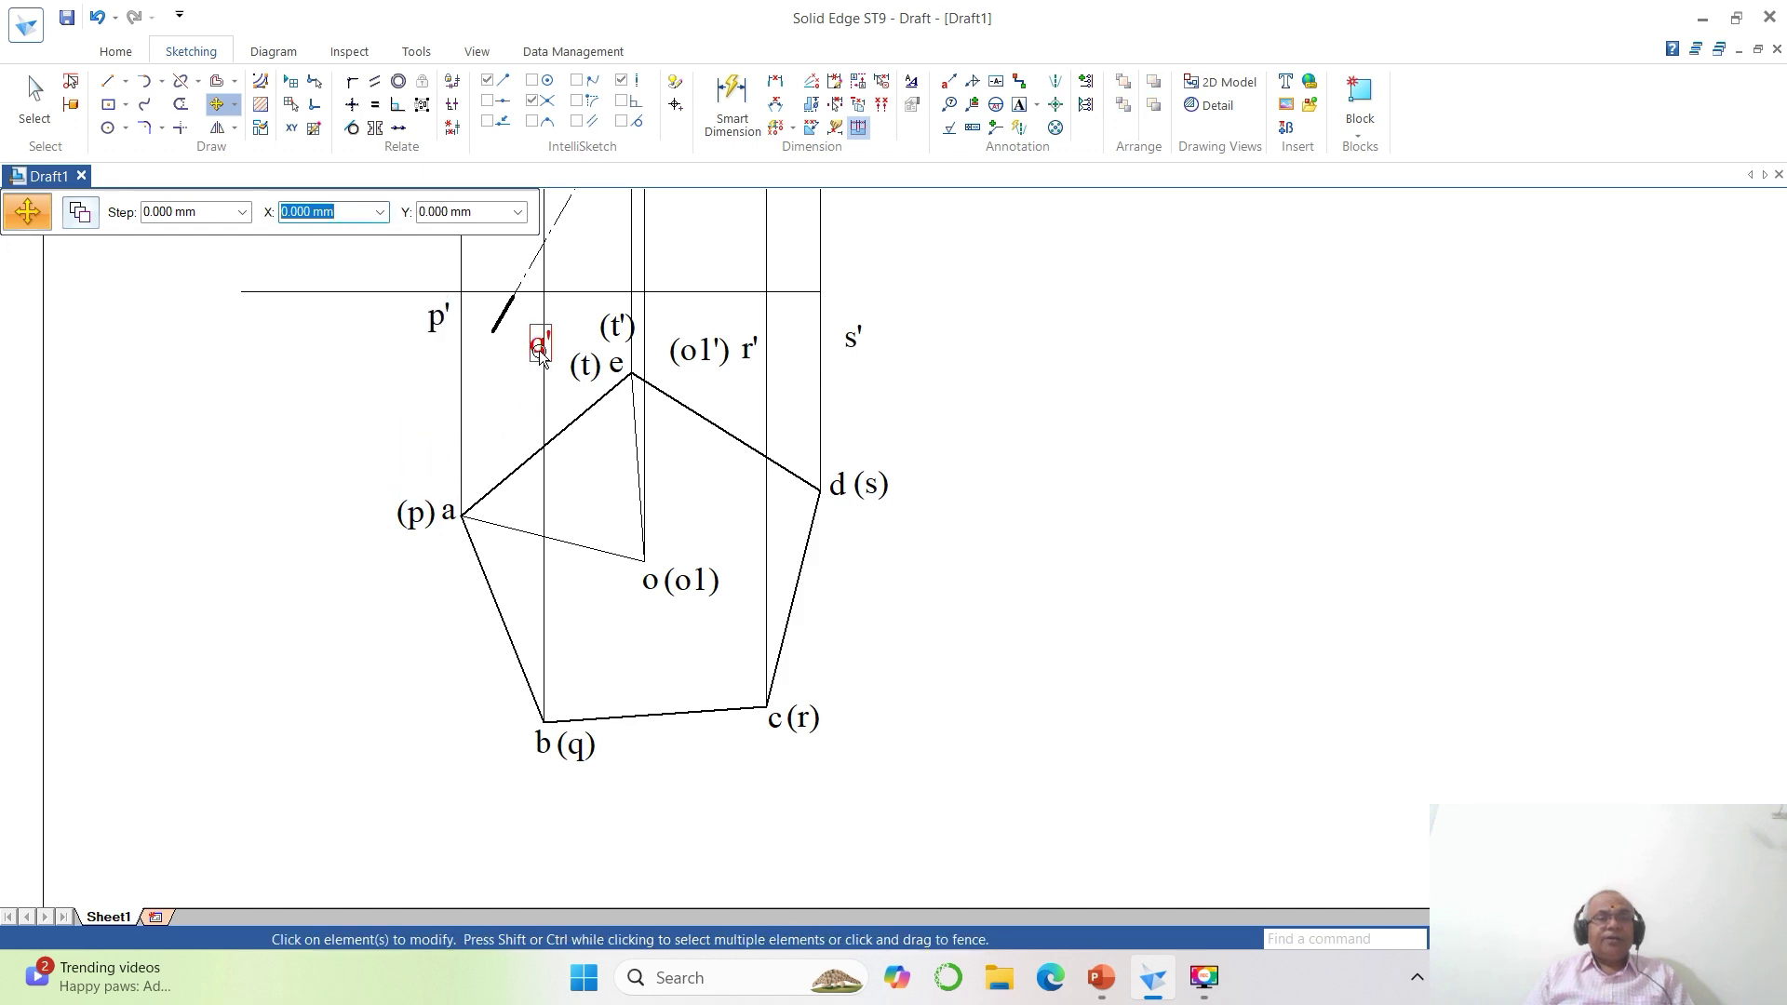
pyautogui.click(528, 416)
pyautogui.click(508, 398)
# Move the labels r' and s' close to the reference line, beside their vertical lines.
pyautogui.click(747, 350)
pyautogui.click(768, 430)
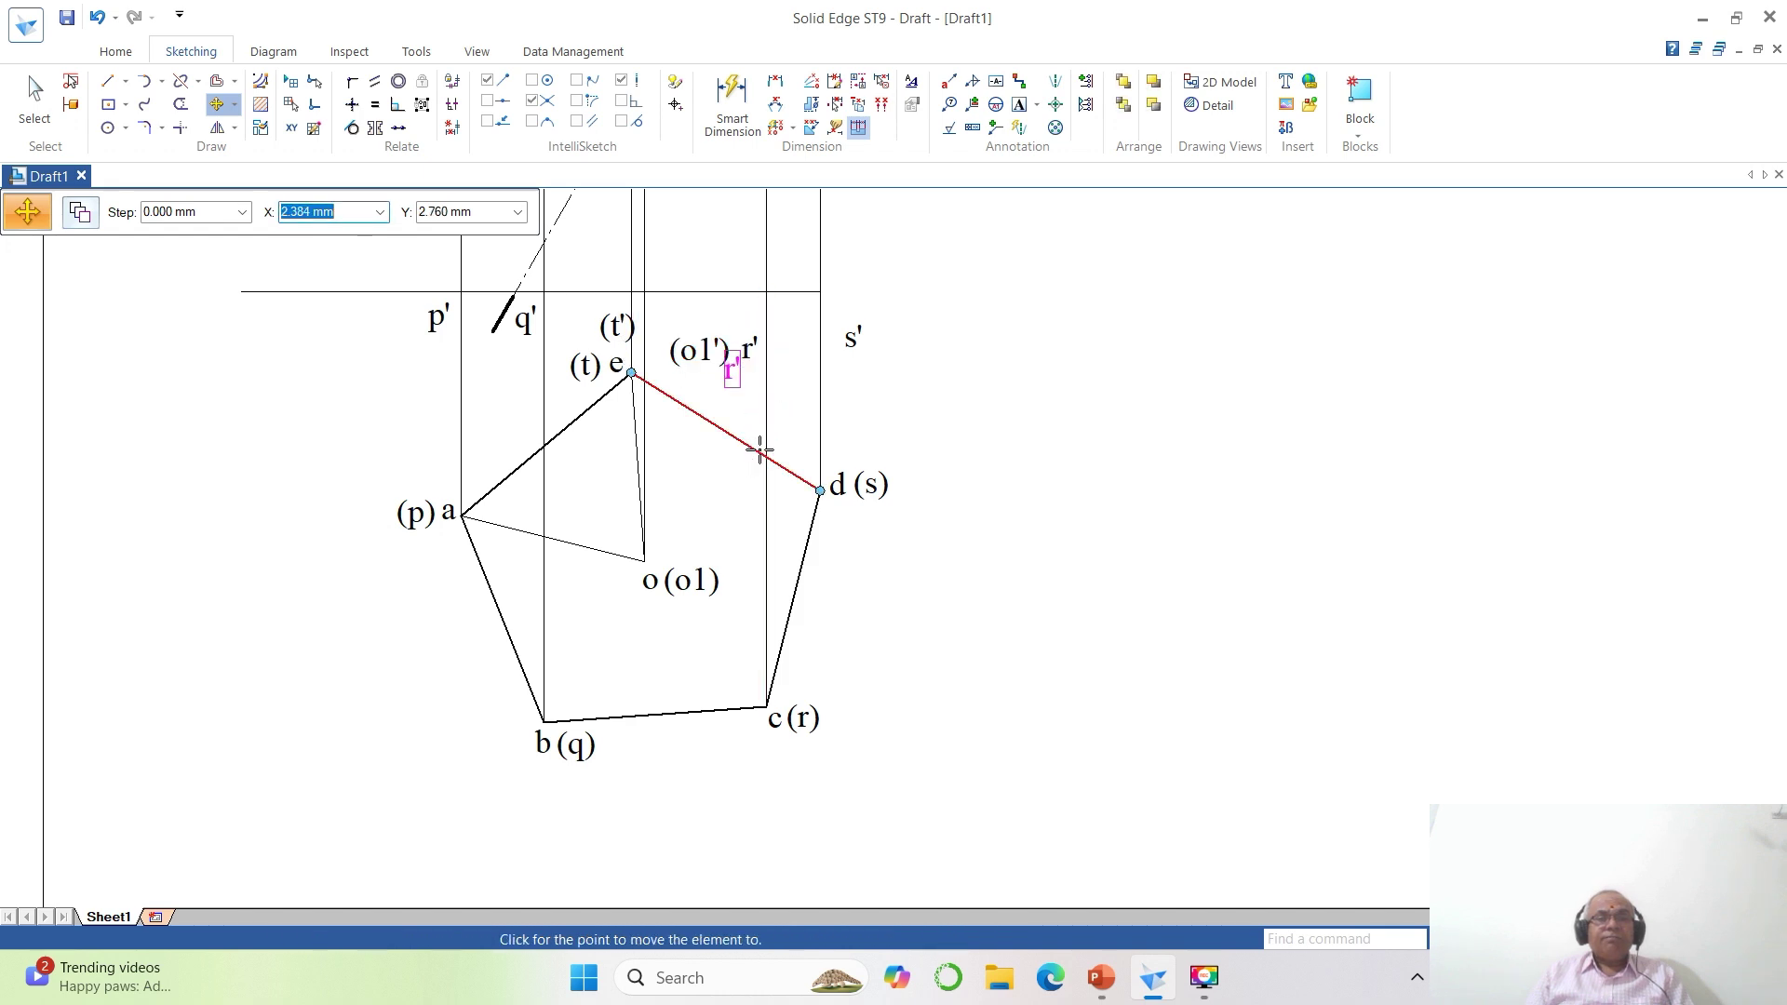
pyautogui.click(770, 394)
pyautogui.click(851, 363)
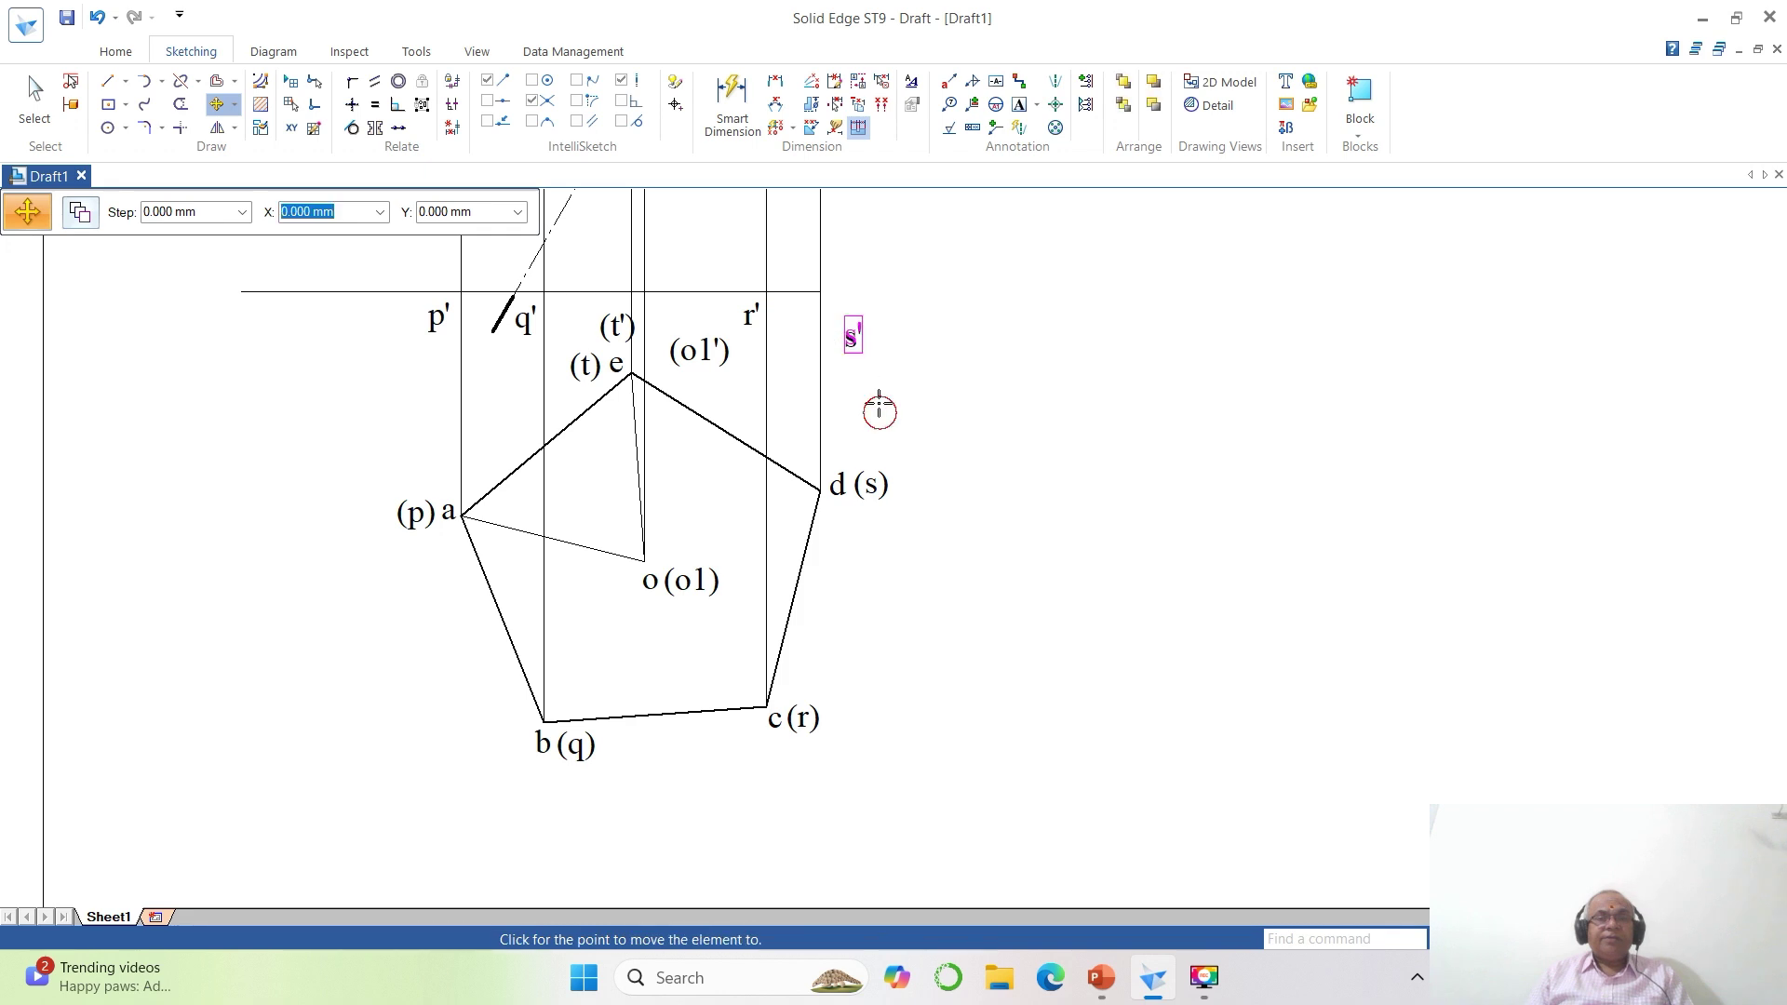
pyautogui.click(878, 411)
pyautogui.click(865, 372)
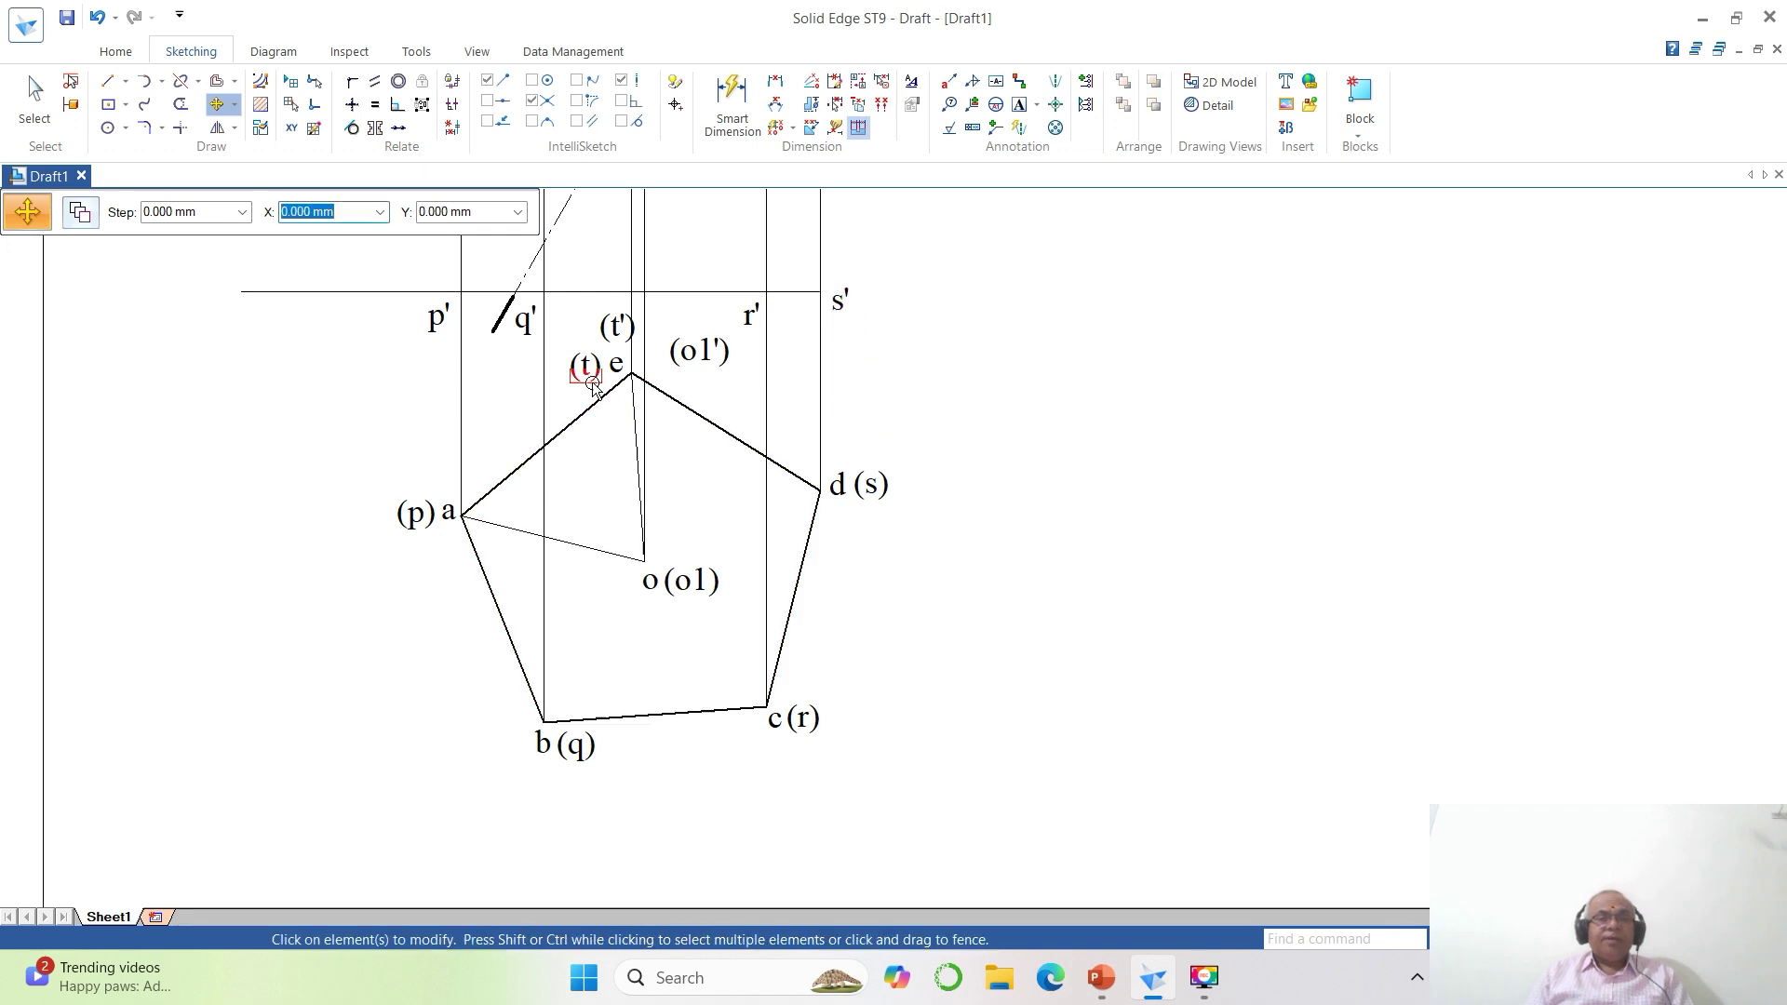
# Move the labels (t') and (o1') to just below the reference line, on either side of the axis.
pyautogui.click(614, 325)
pyautogui.click(610, 333)
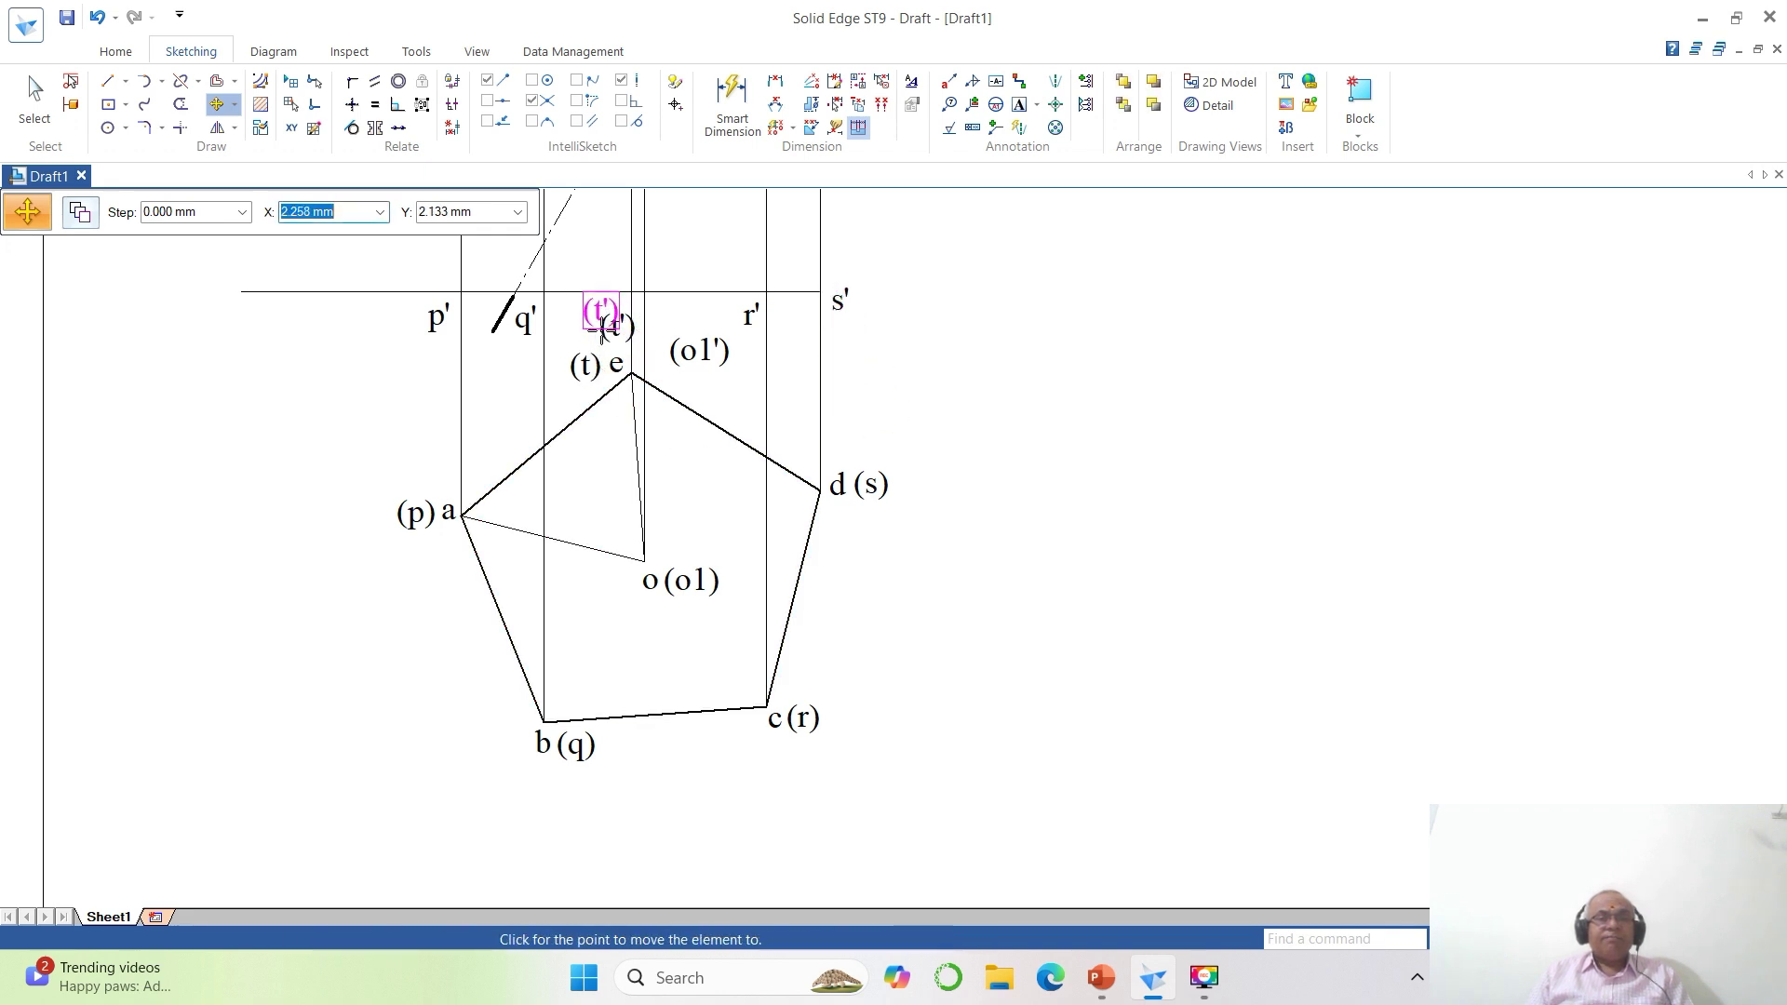
pyautogui.click(603, 330)
pyautogui.click(698, 350)
pyautogui.click(705, 355)
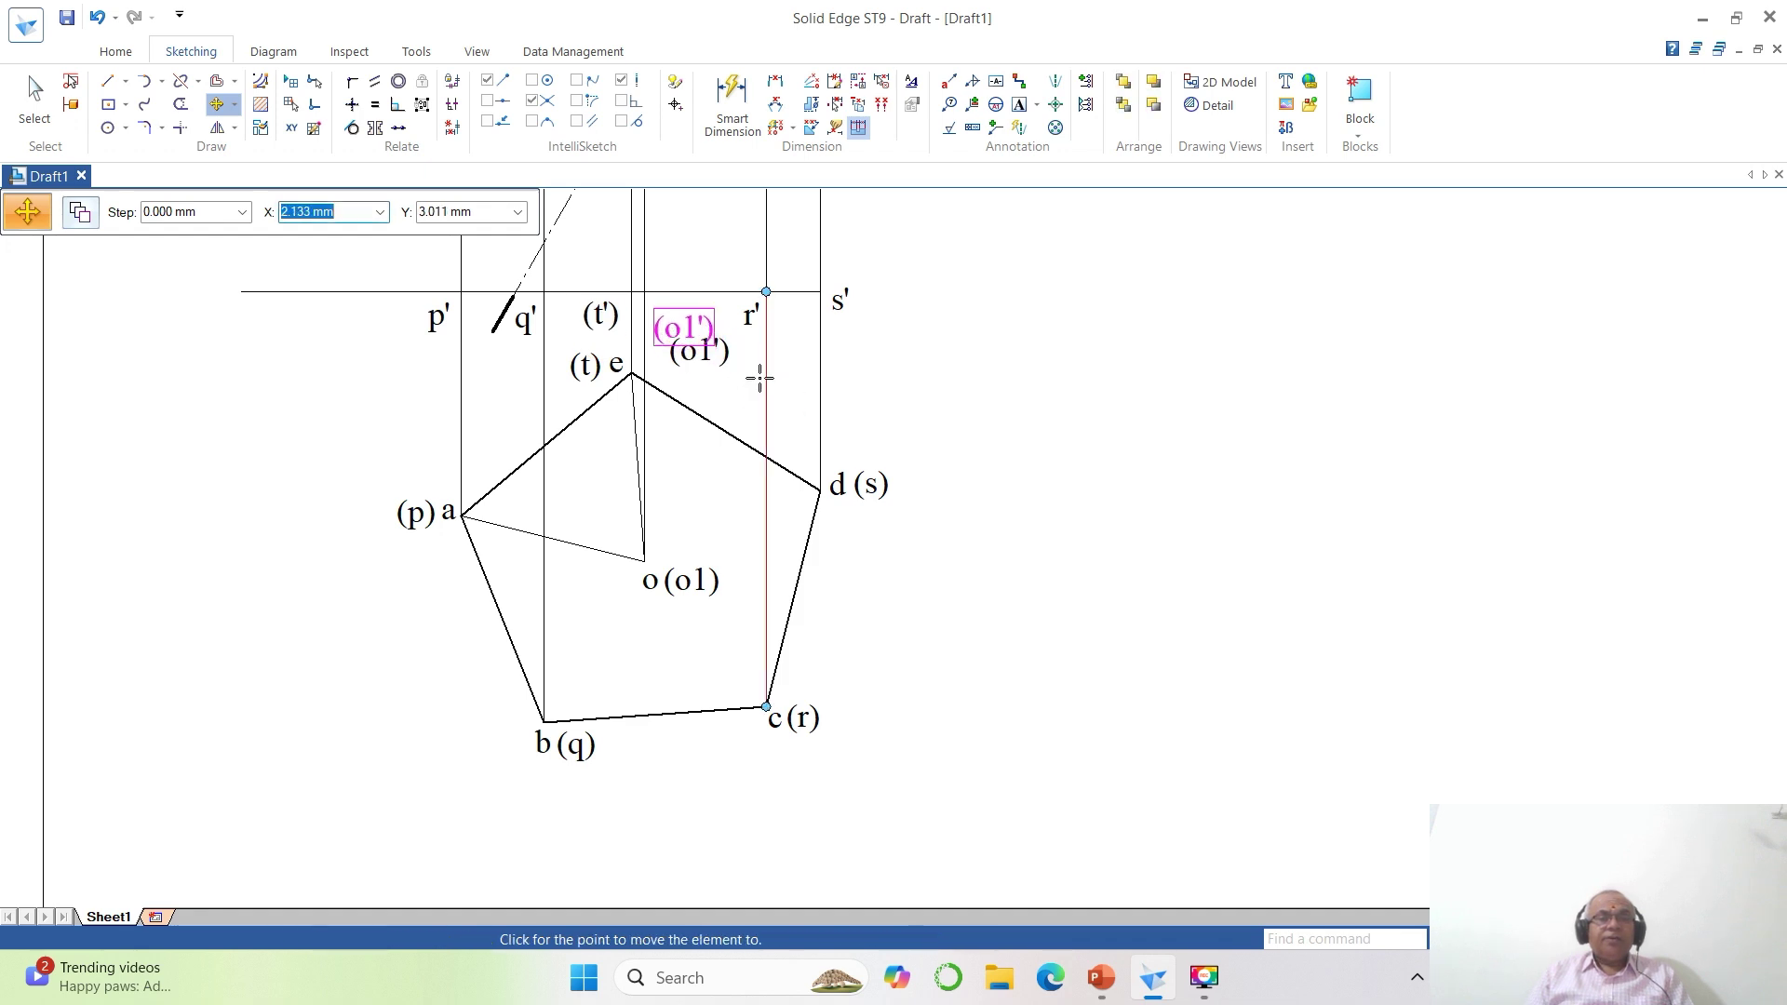
pyautogui.click(751, 365)
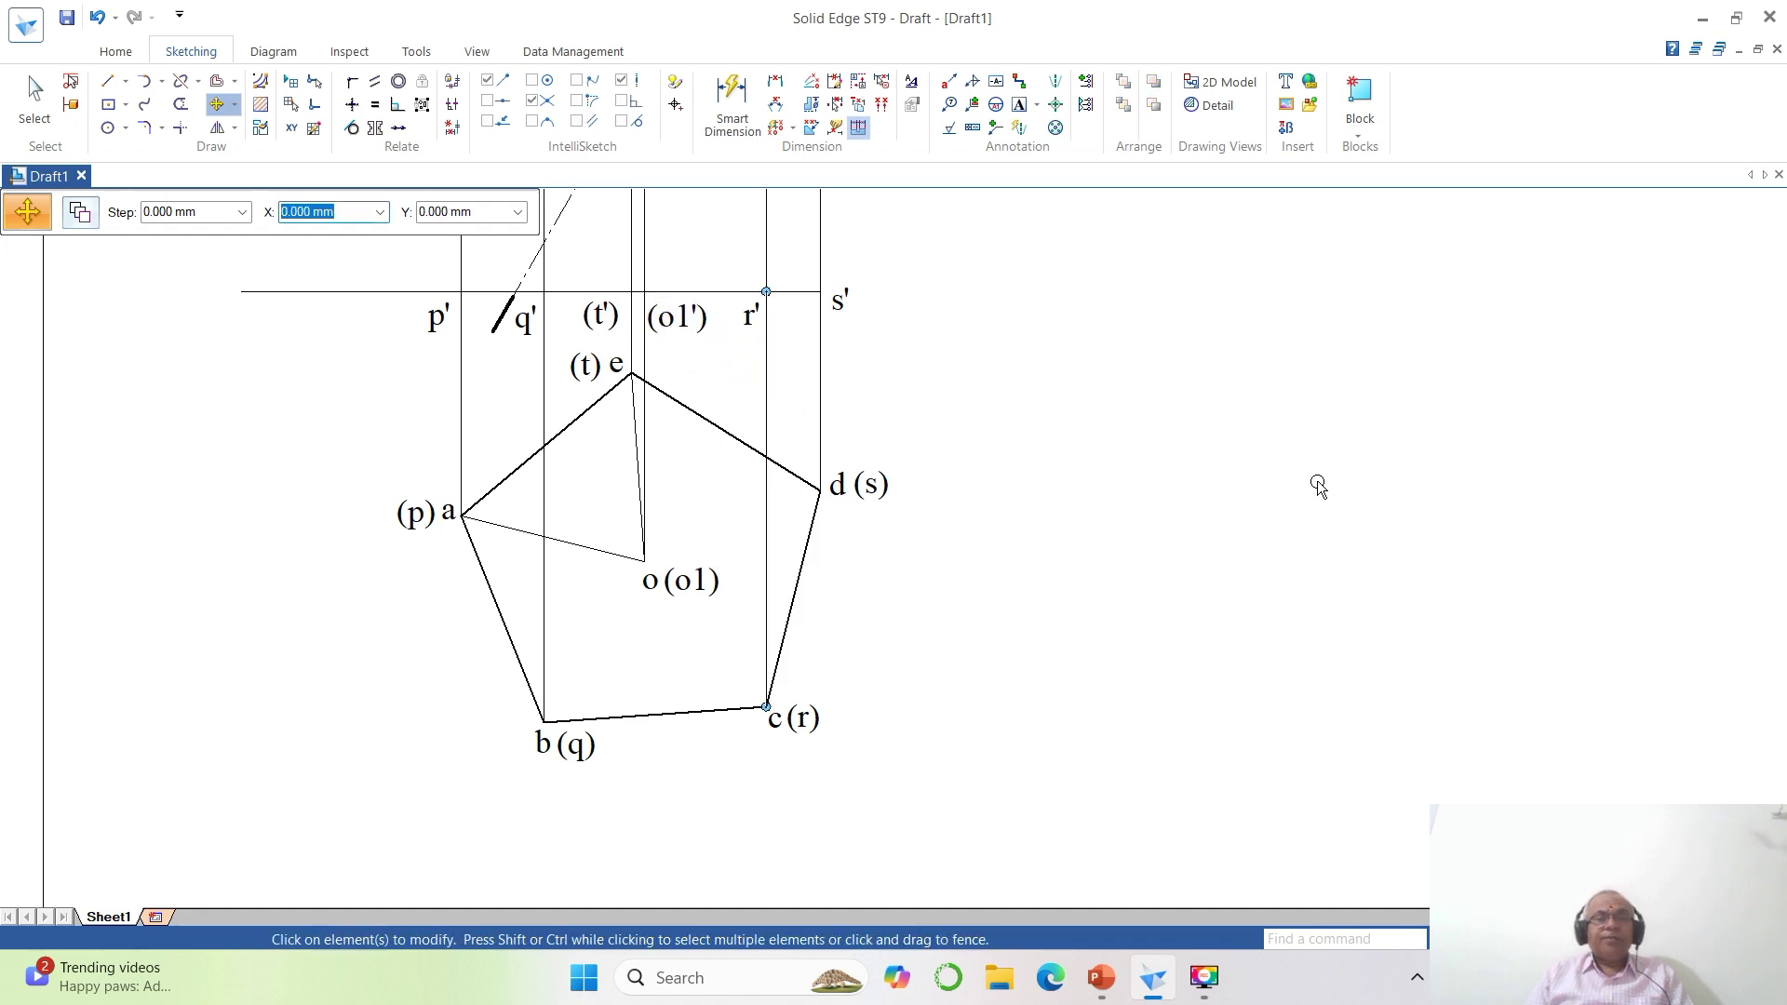
# Set a 0.50 mm line width on the truncated prism's base, q', c'r' and d's' edges and the upper edge from the cutting plane to d'.
pyautogui.click(1552, 939)
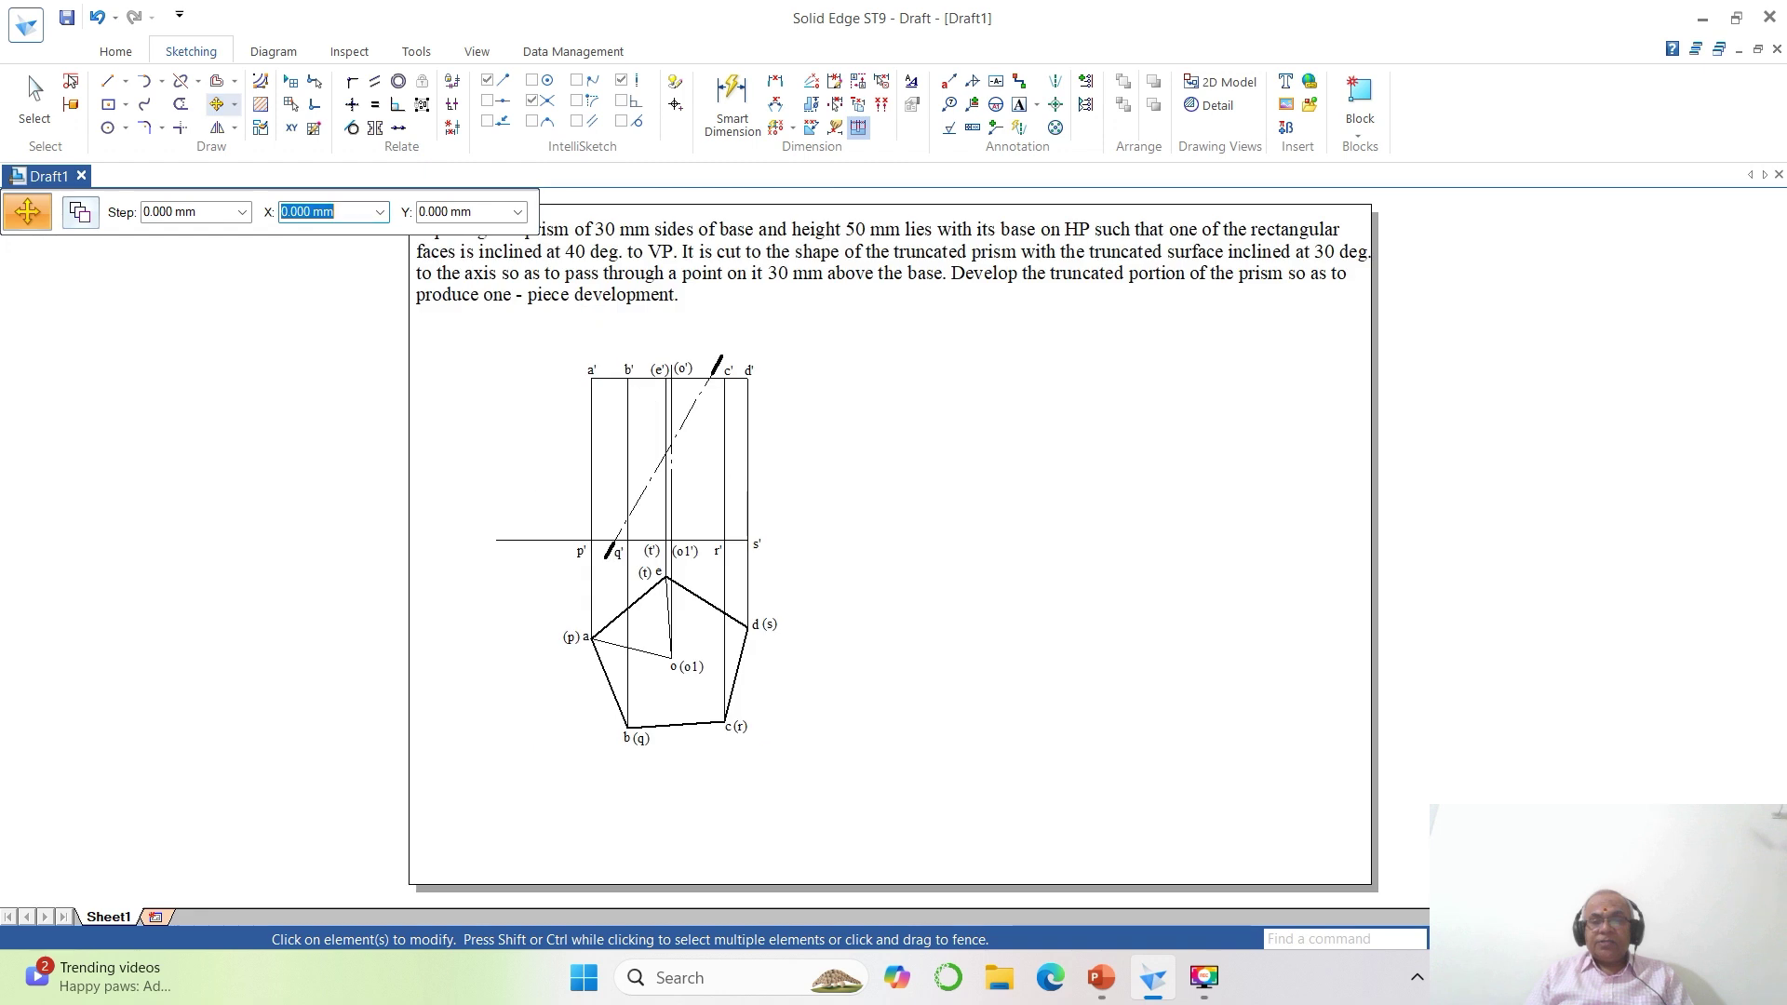
pyautogui.click(1506, 939)
pyautogui.moveTo(538, 327); pyautogui.dragTo(960, 650)
pyautogui.click(35, 98)
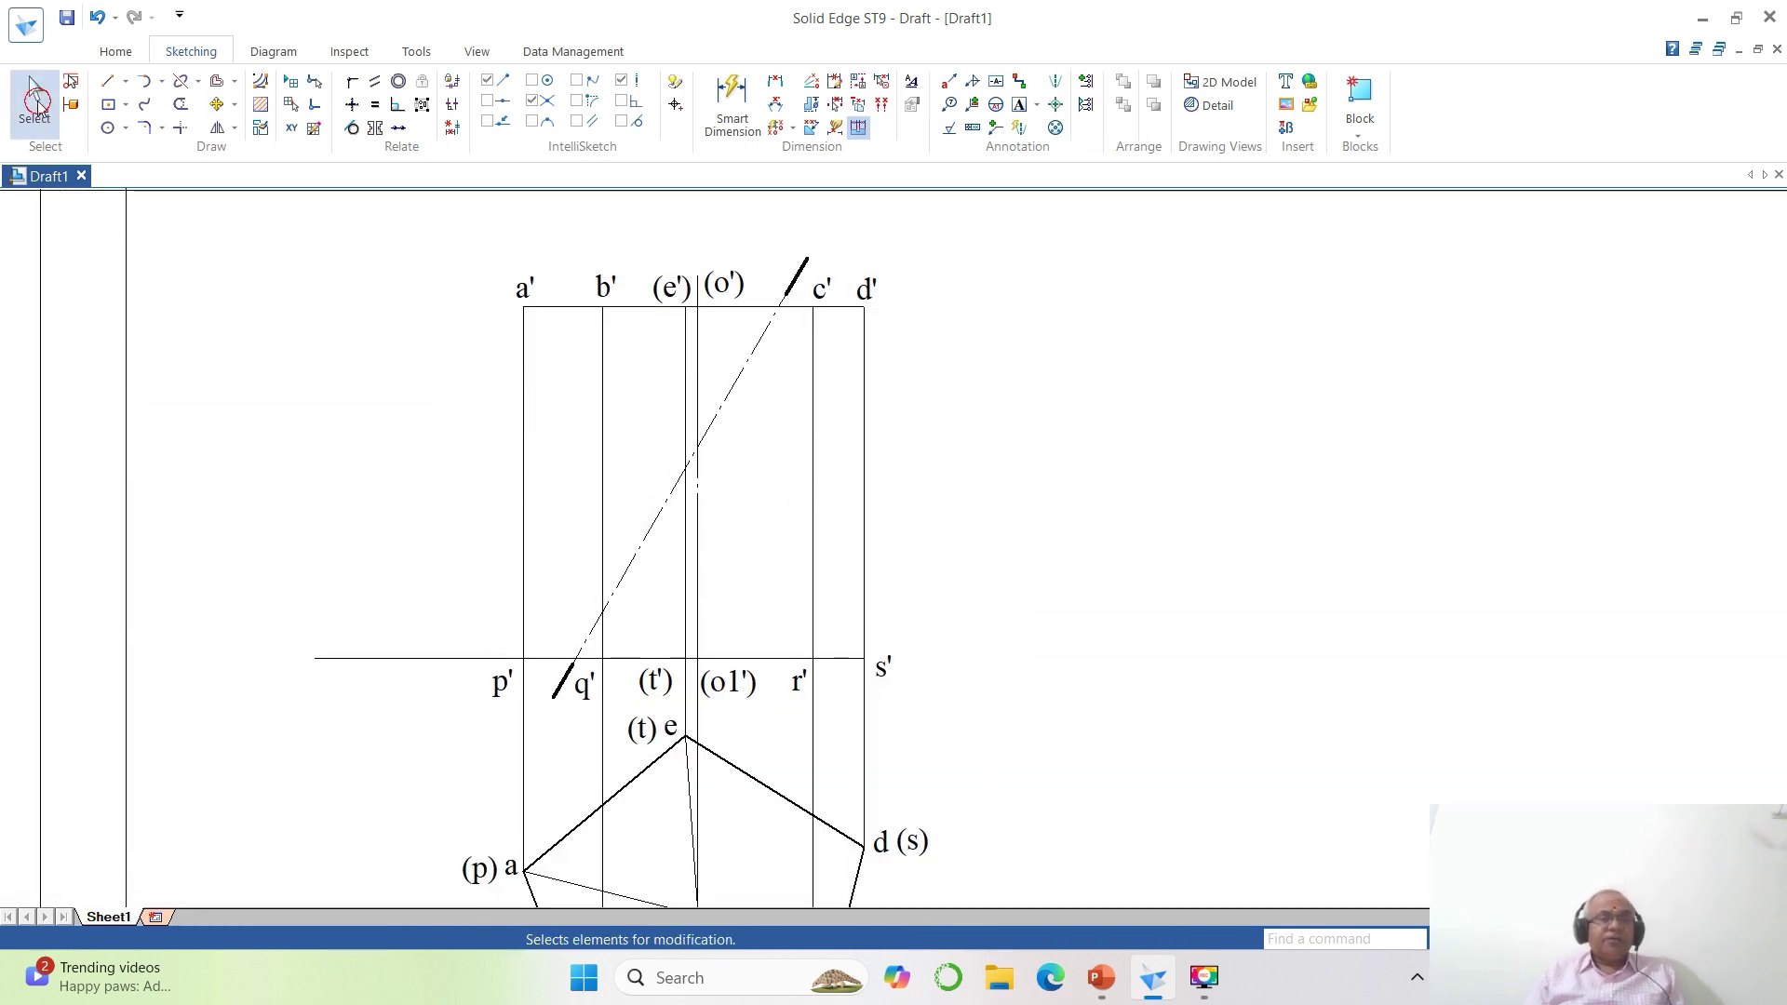
pyautogui.click(616, 658)
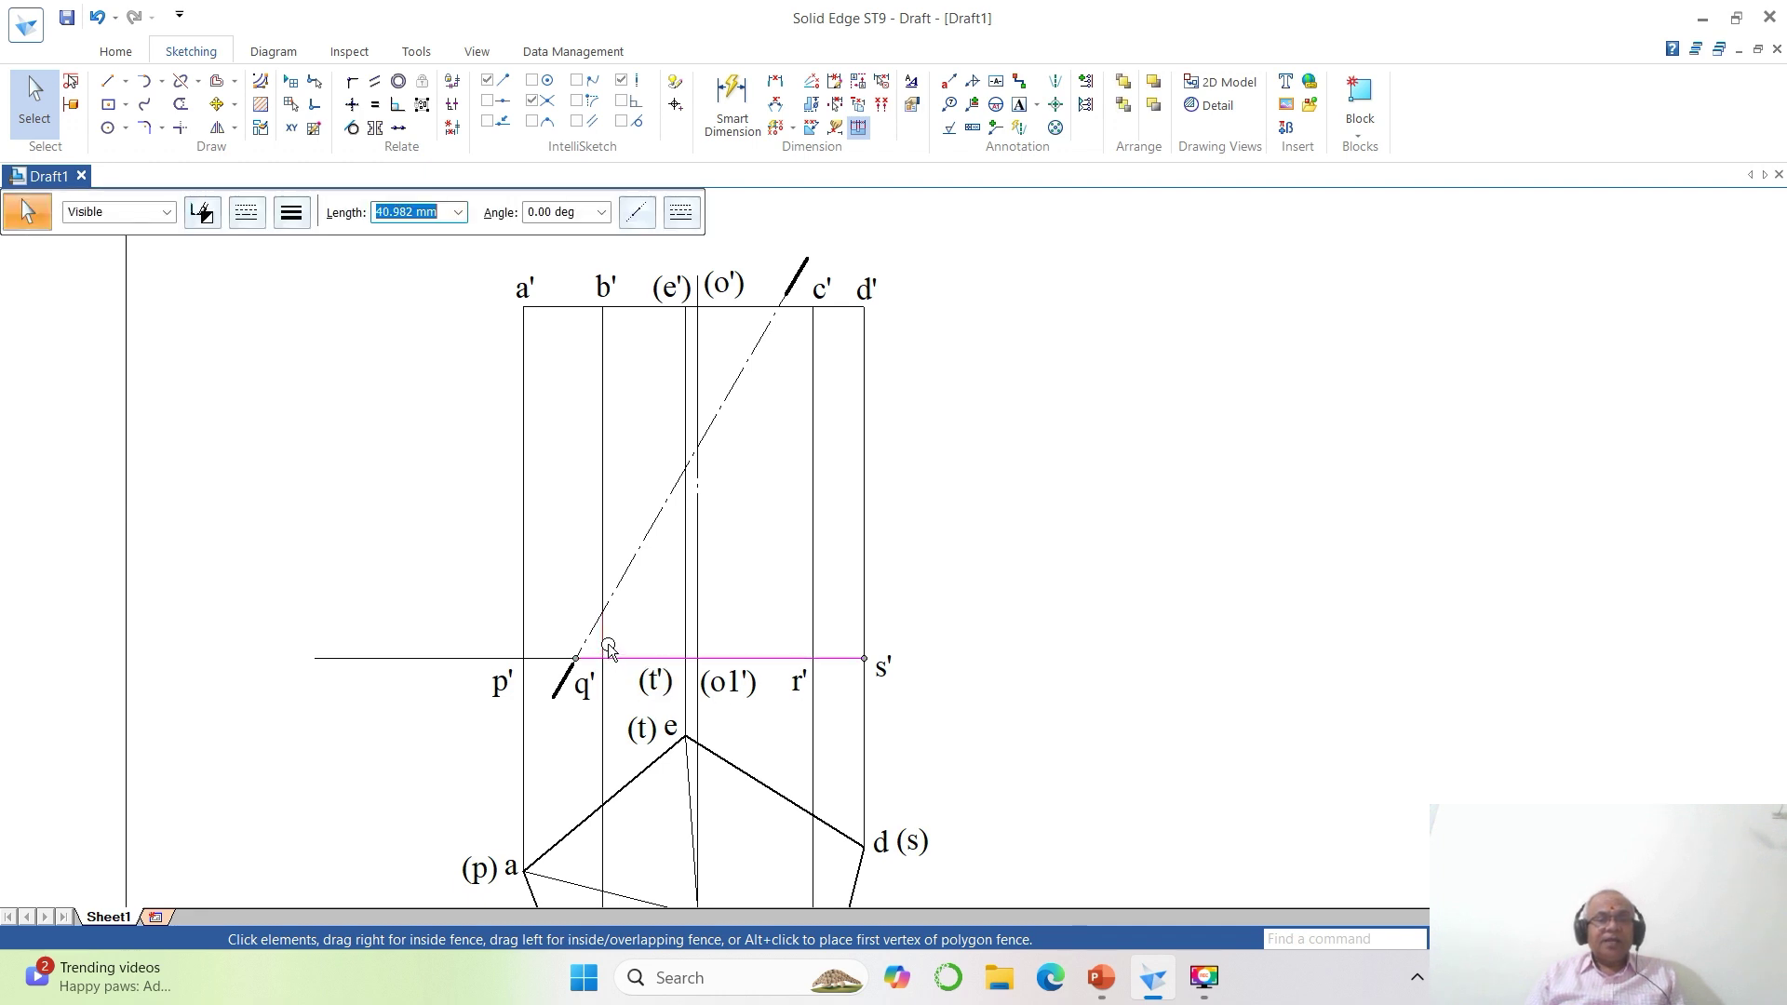
pyautogui.keyDown('ctrl'); pyautogui.click(606, 640); pyautogui.keyUp('ctrl')
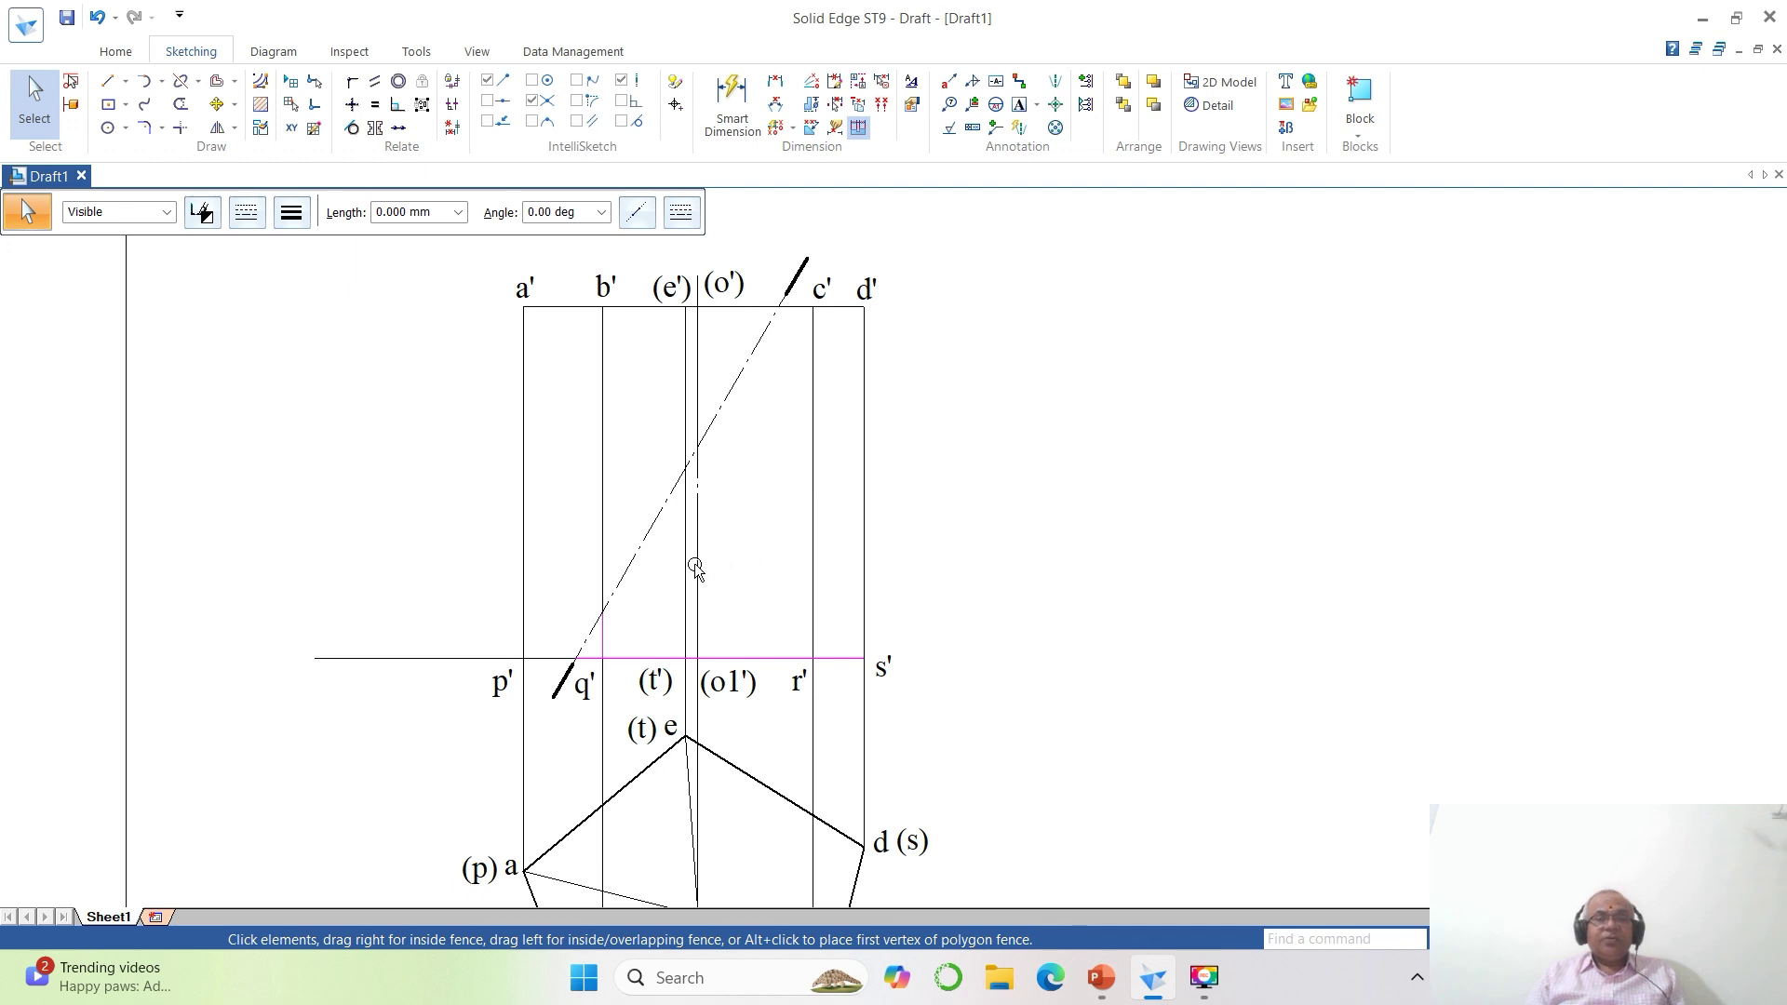
pyautogui.keyDown('ctrl'); pyautogui.click(810, 574); pyautogui.keyUp('ctrl')
pyautogui.keyDown('ctrl'); pyautogui.click(861, 575); pyautogui.keyUp('ctrl')
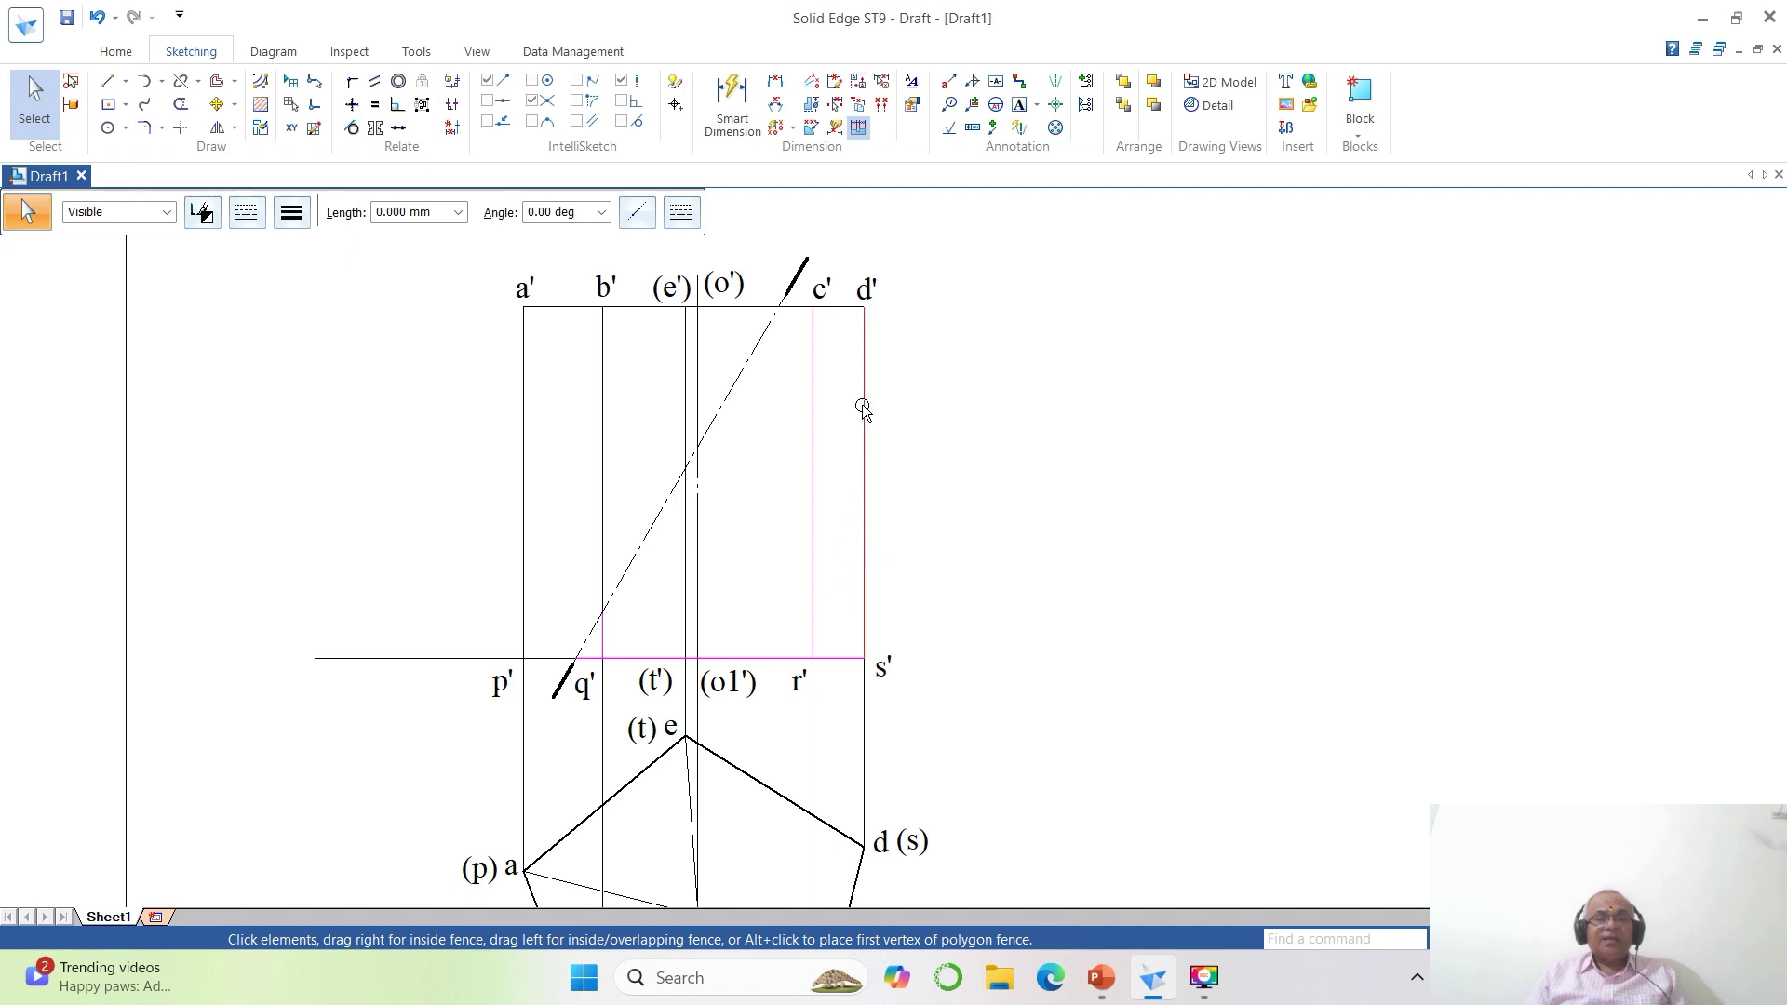
pyautogui.keyDown('ctrl'); pyautogui.click(841, 311); pyautogui.keyUp('ctrl')
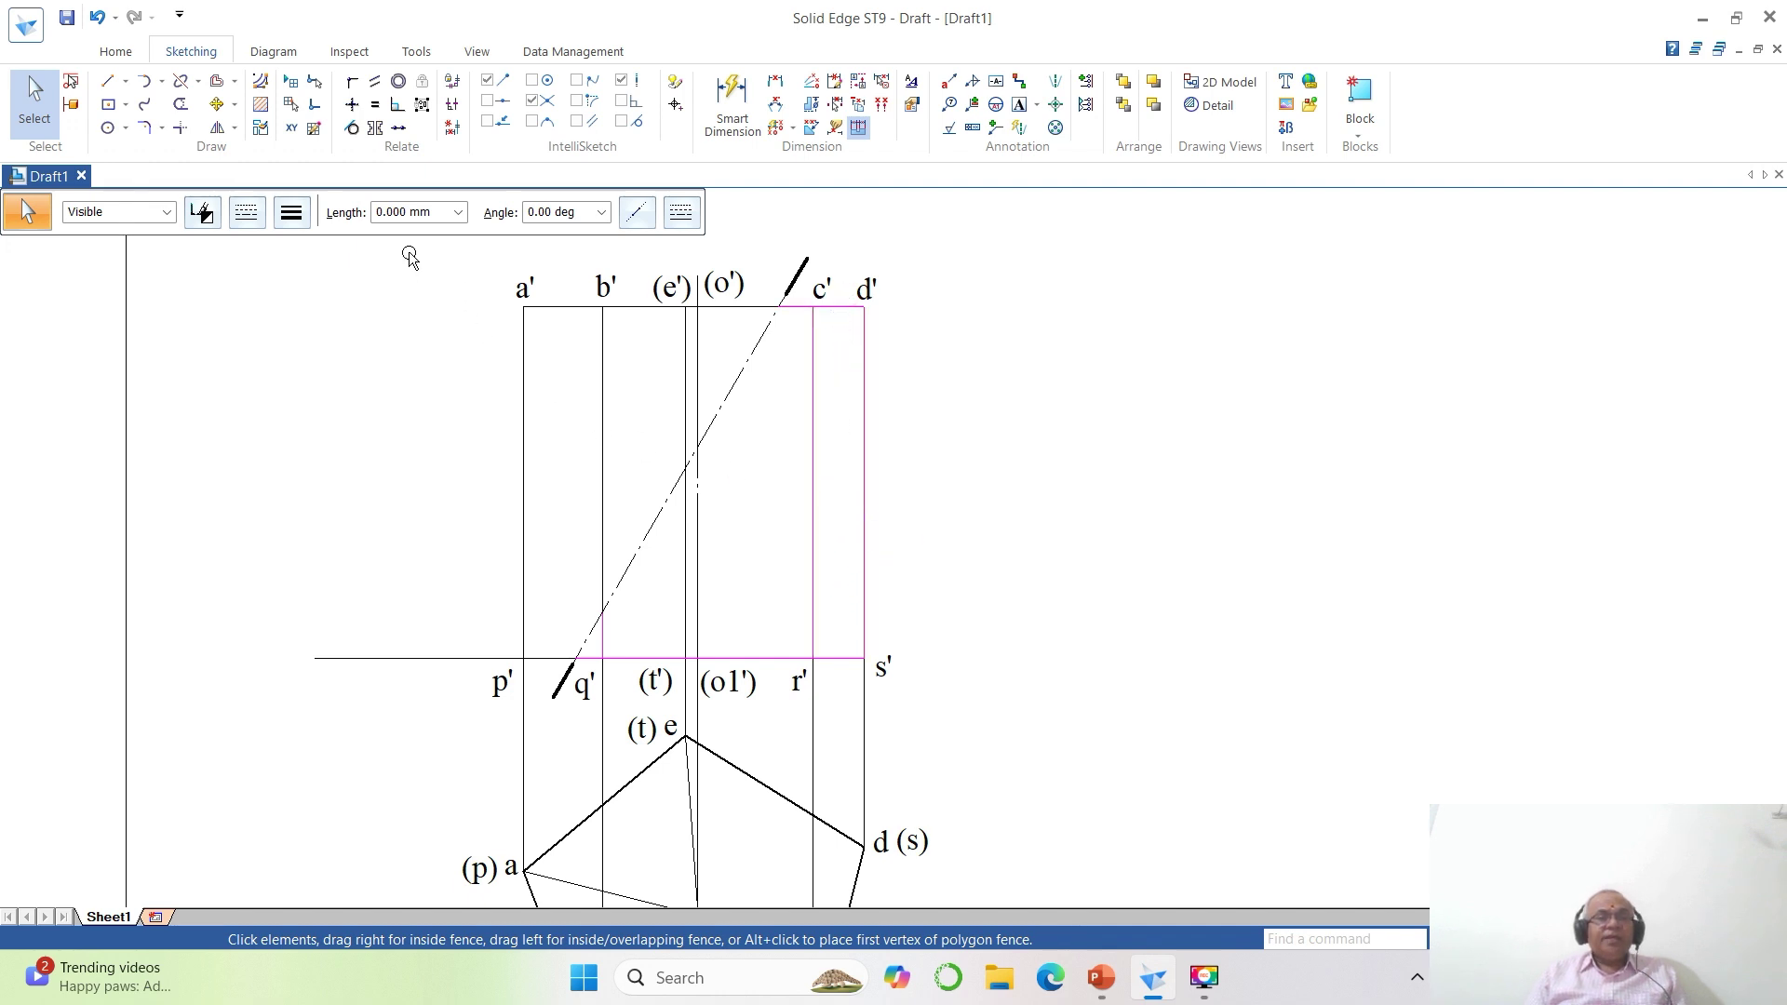
pyautogui.click(291, 212)
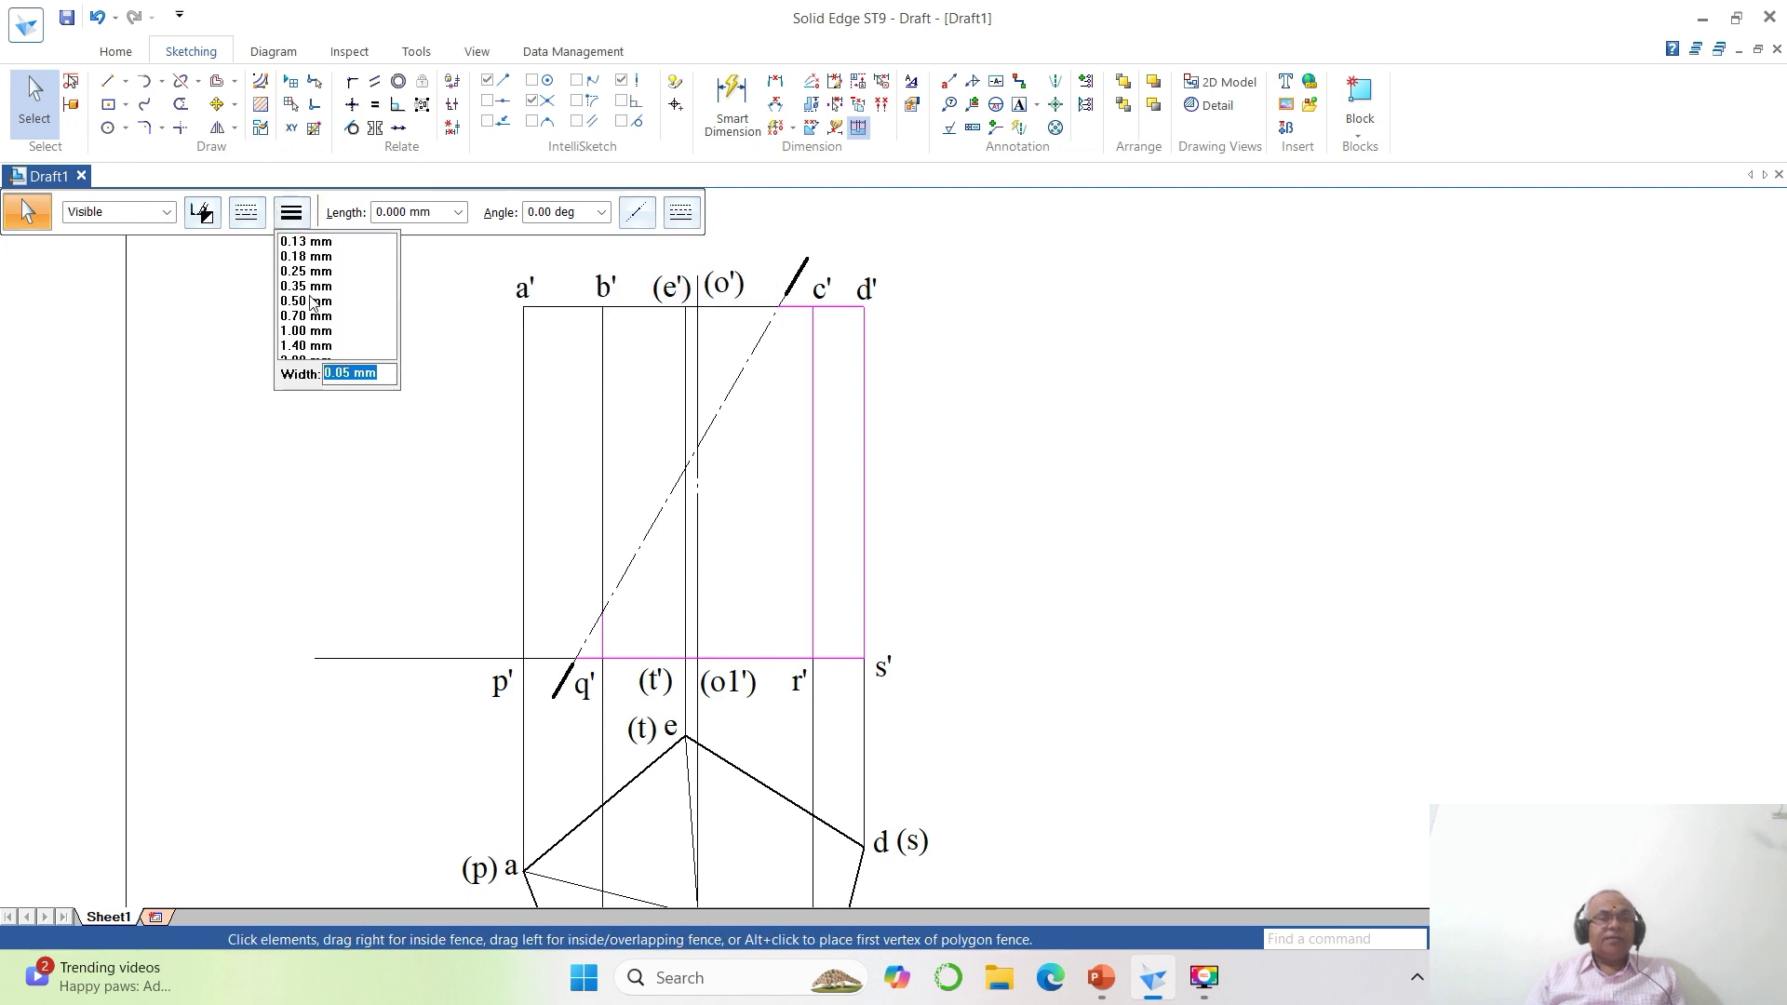
pyautogui.click(311, 300)
pyautogui.click(1122, 544)
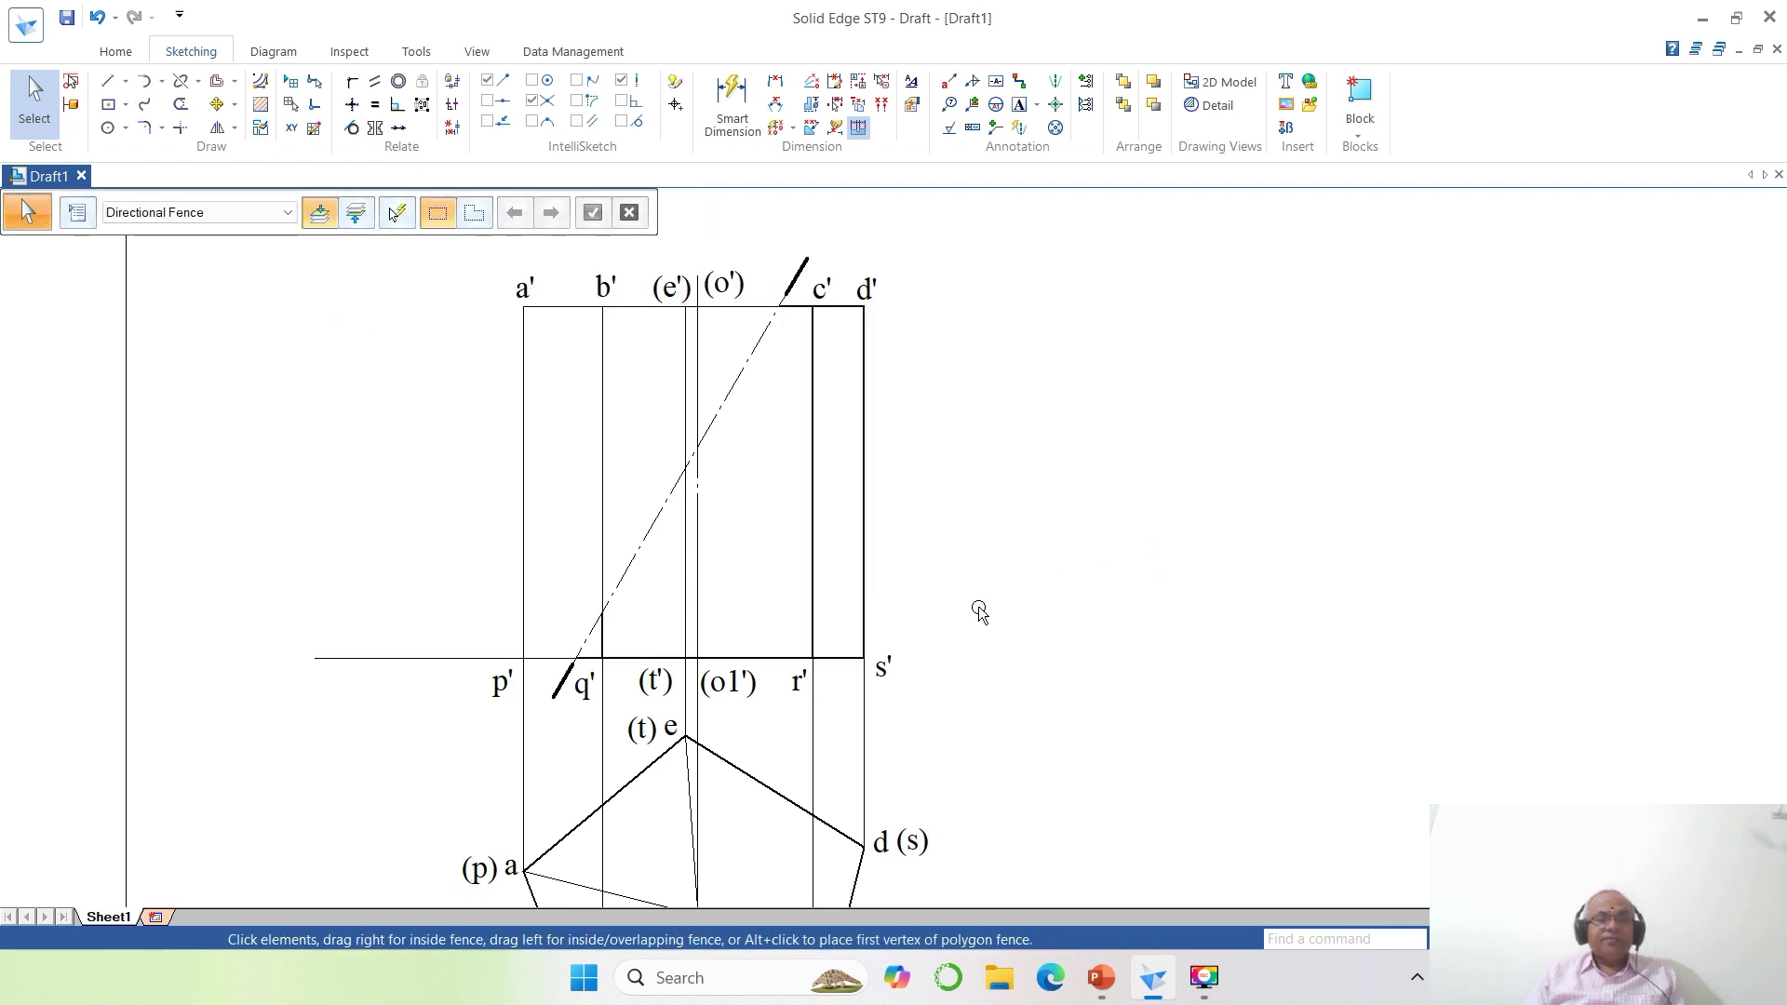
# Change the part of the e' vertical edge between the cutting plane and the reference line to a dashed, 0.35 mm wide line.
pyautogui.click(685, 610)
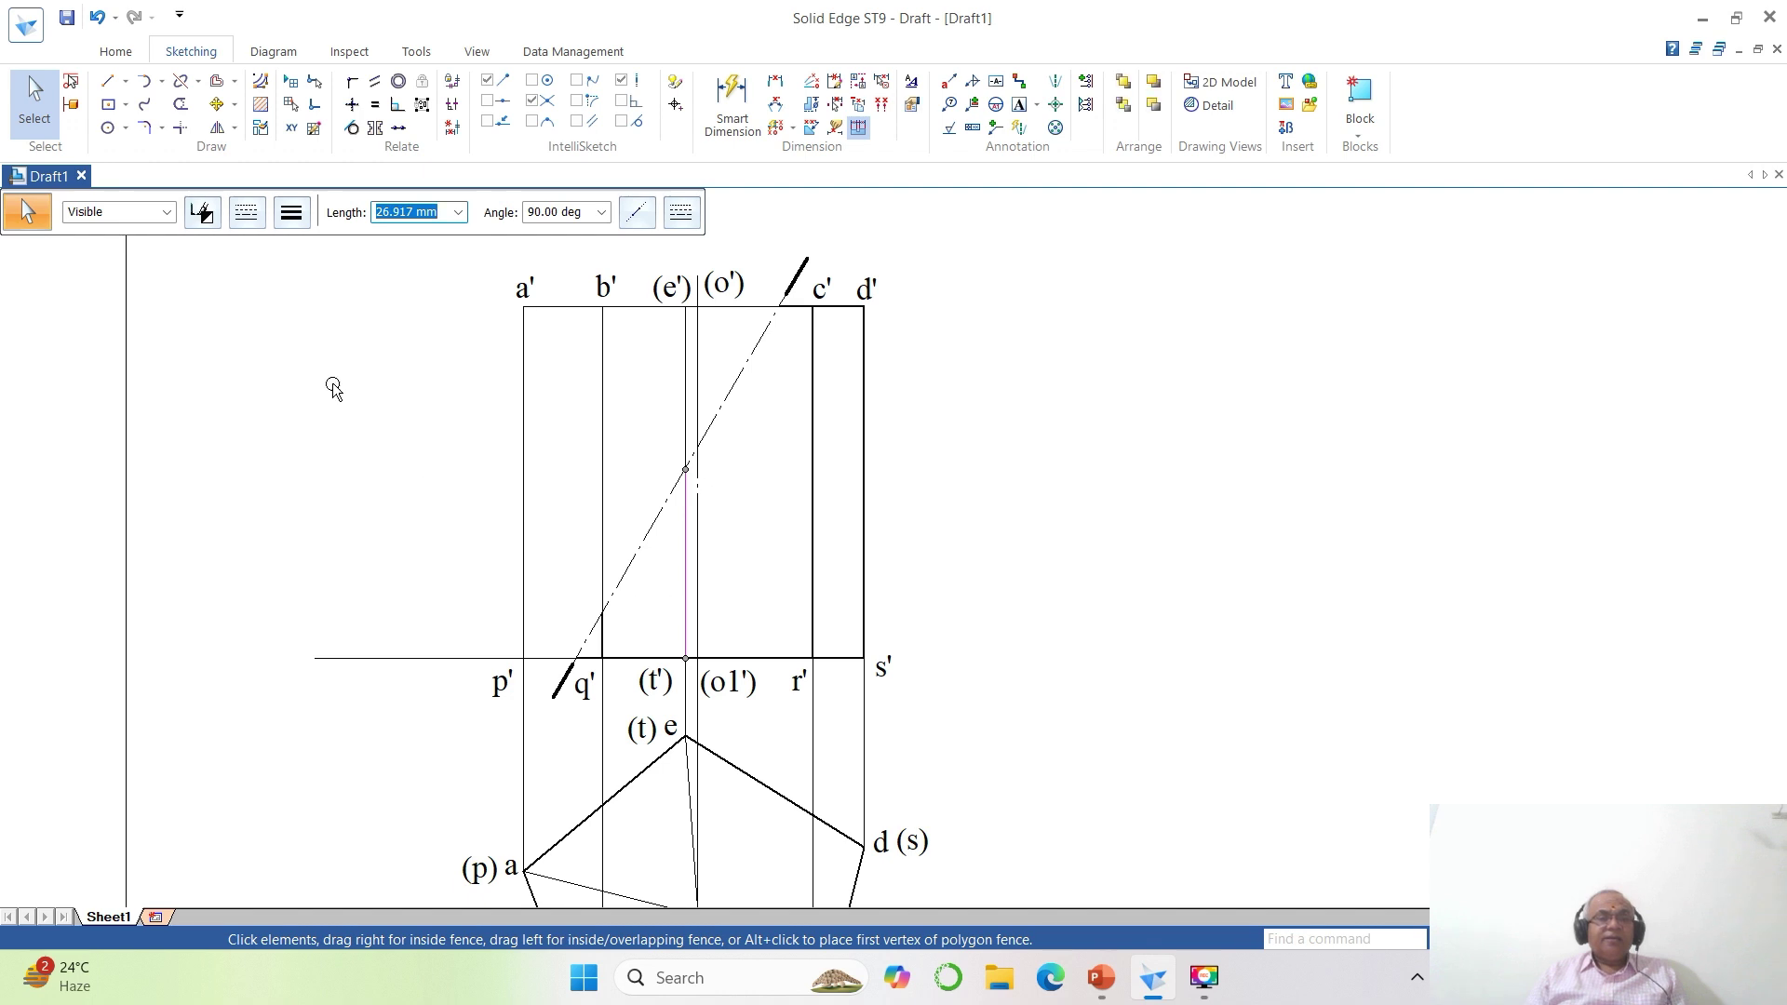
pyautogui.click(246, 212)
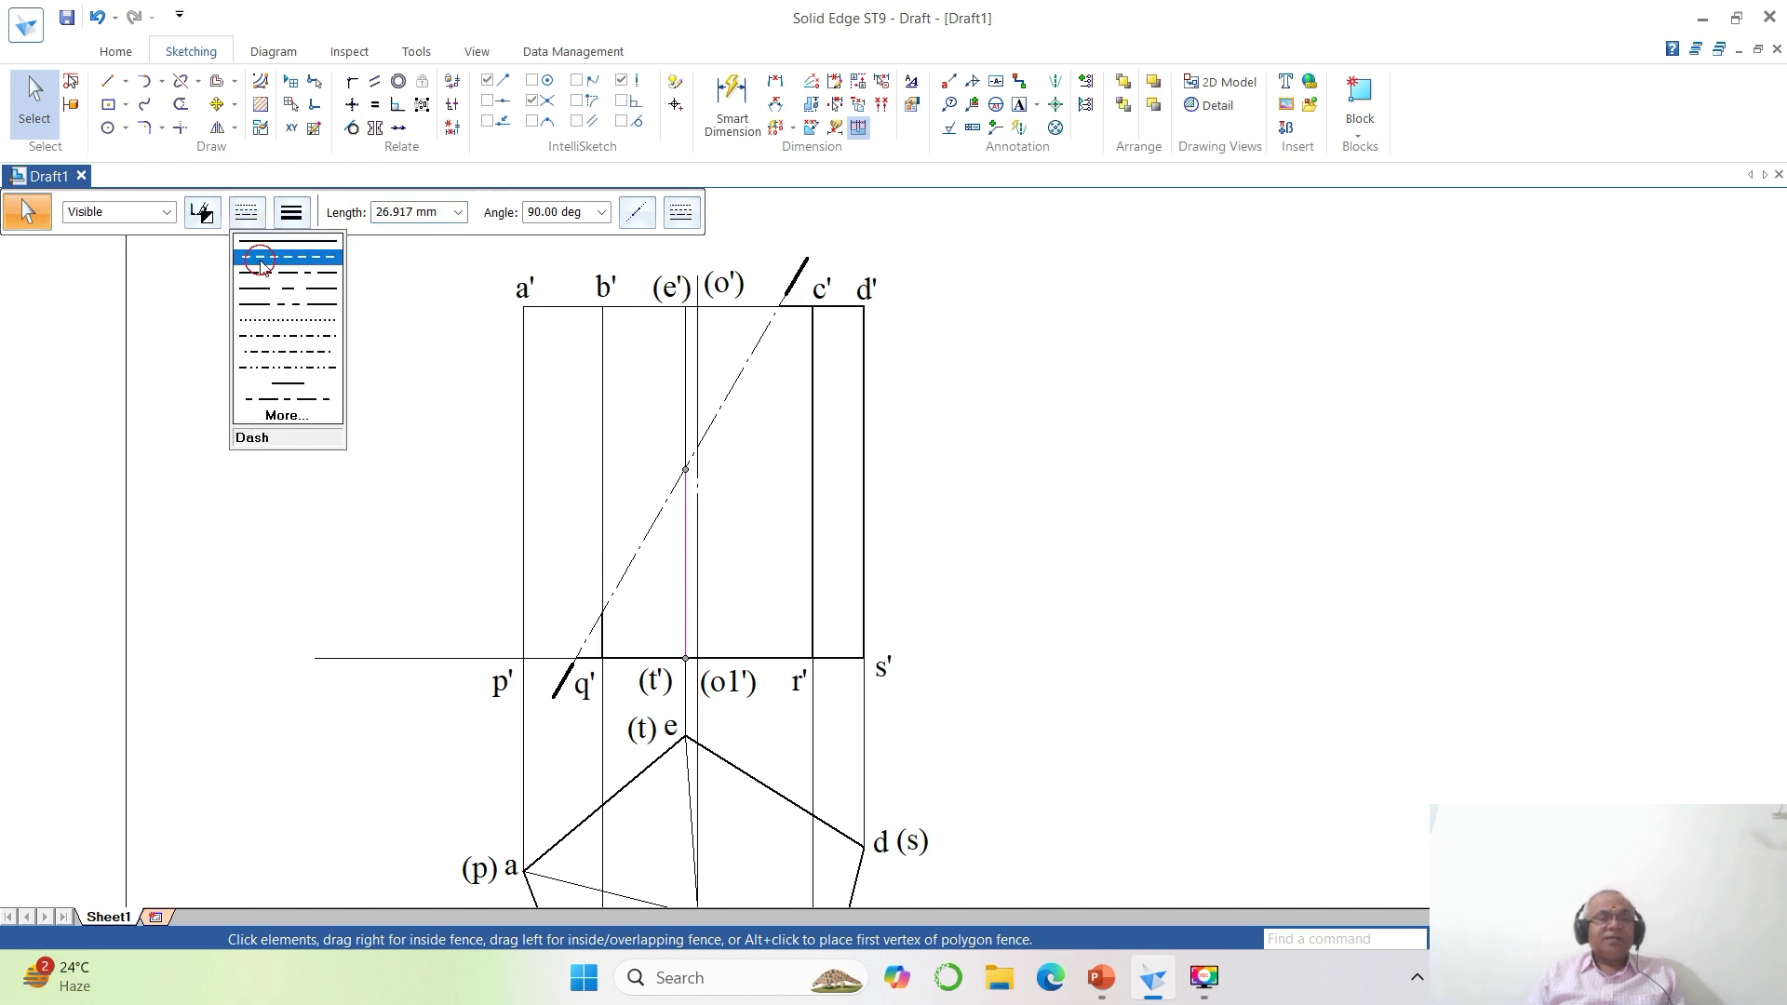
pyautogui.click(261, 260)
pyautogui.click(291, 213)
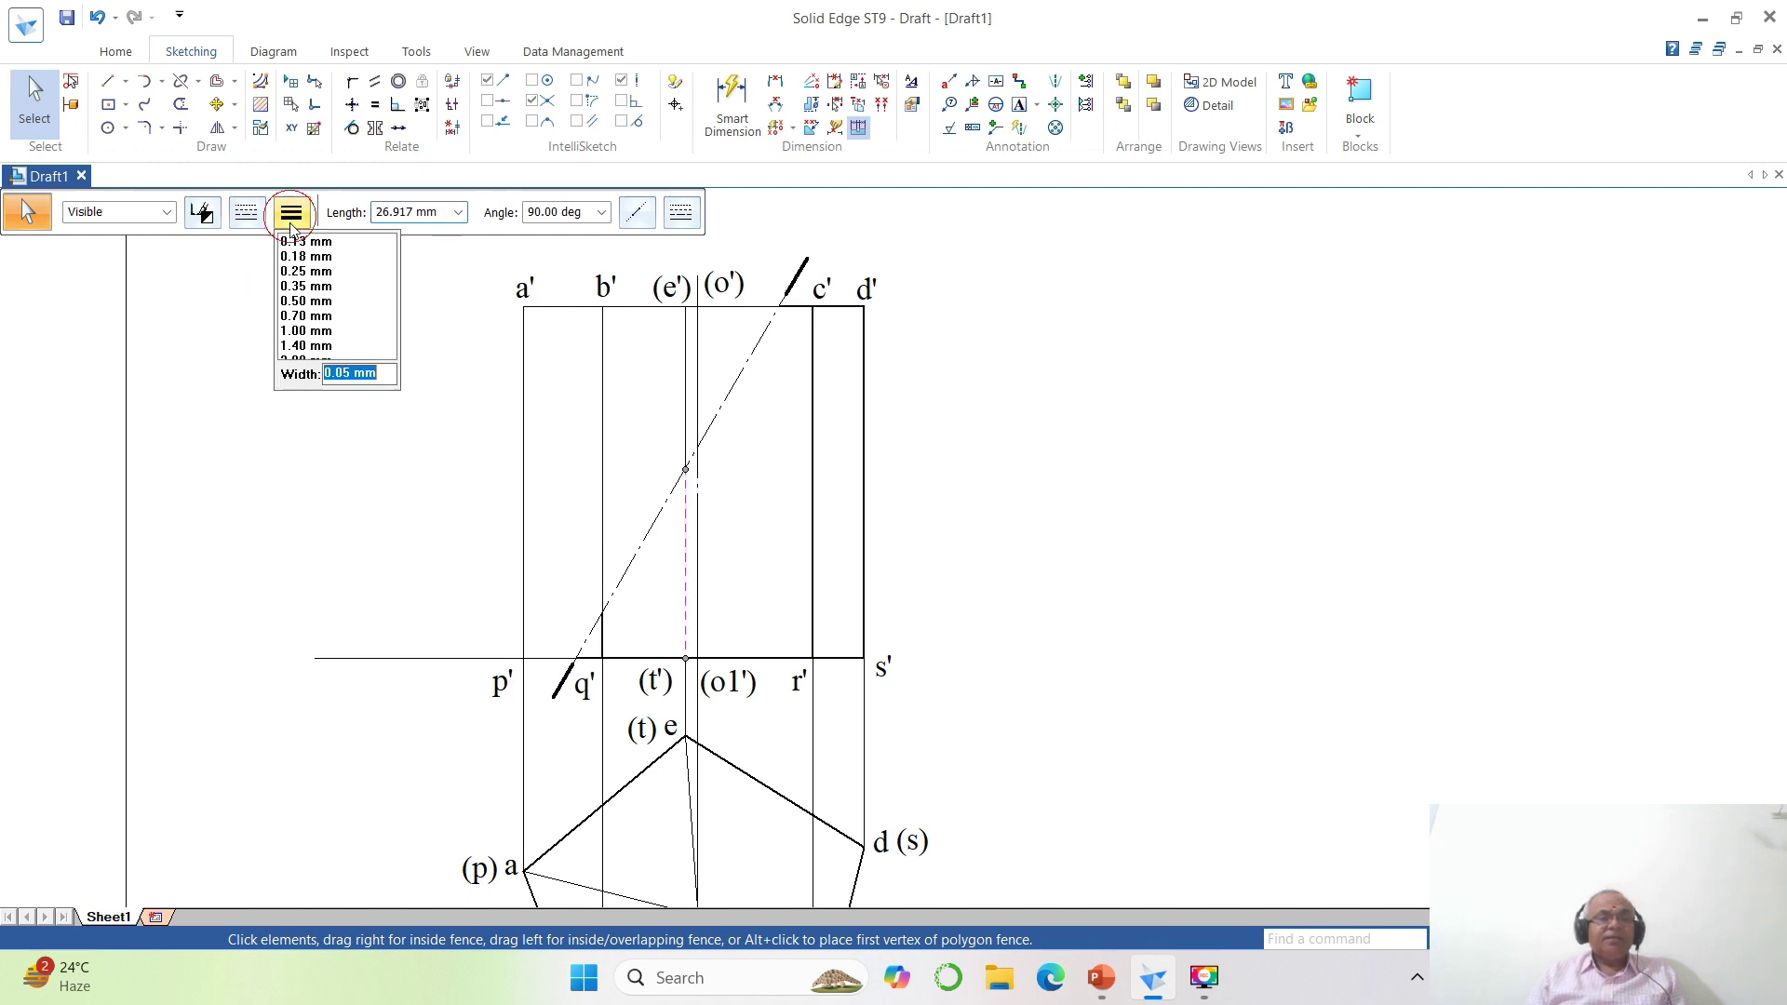
pyautogui.click(303, 288)
pyautogui.click(1257, 564)
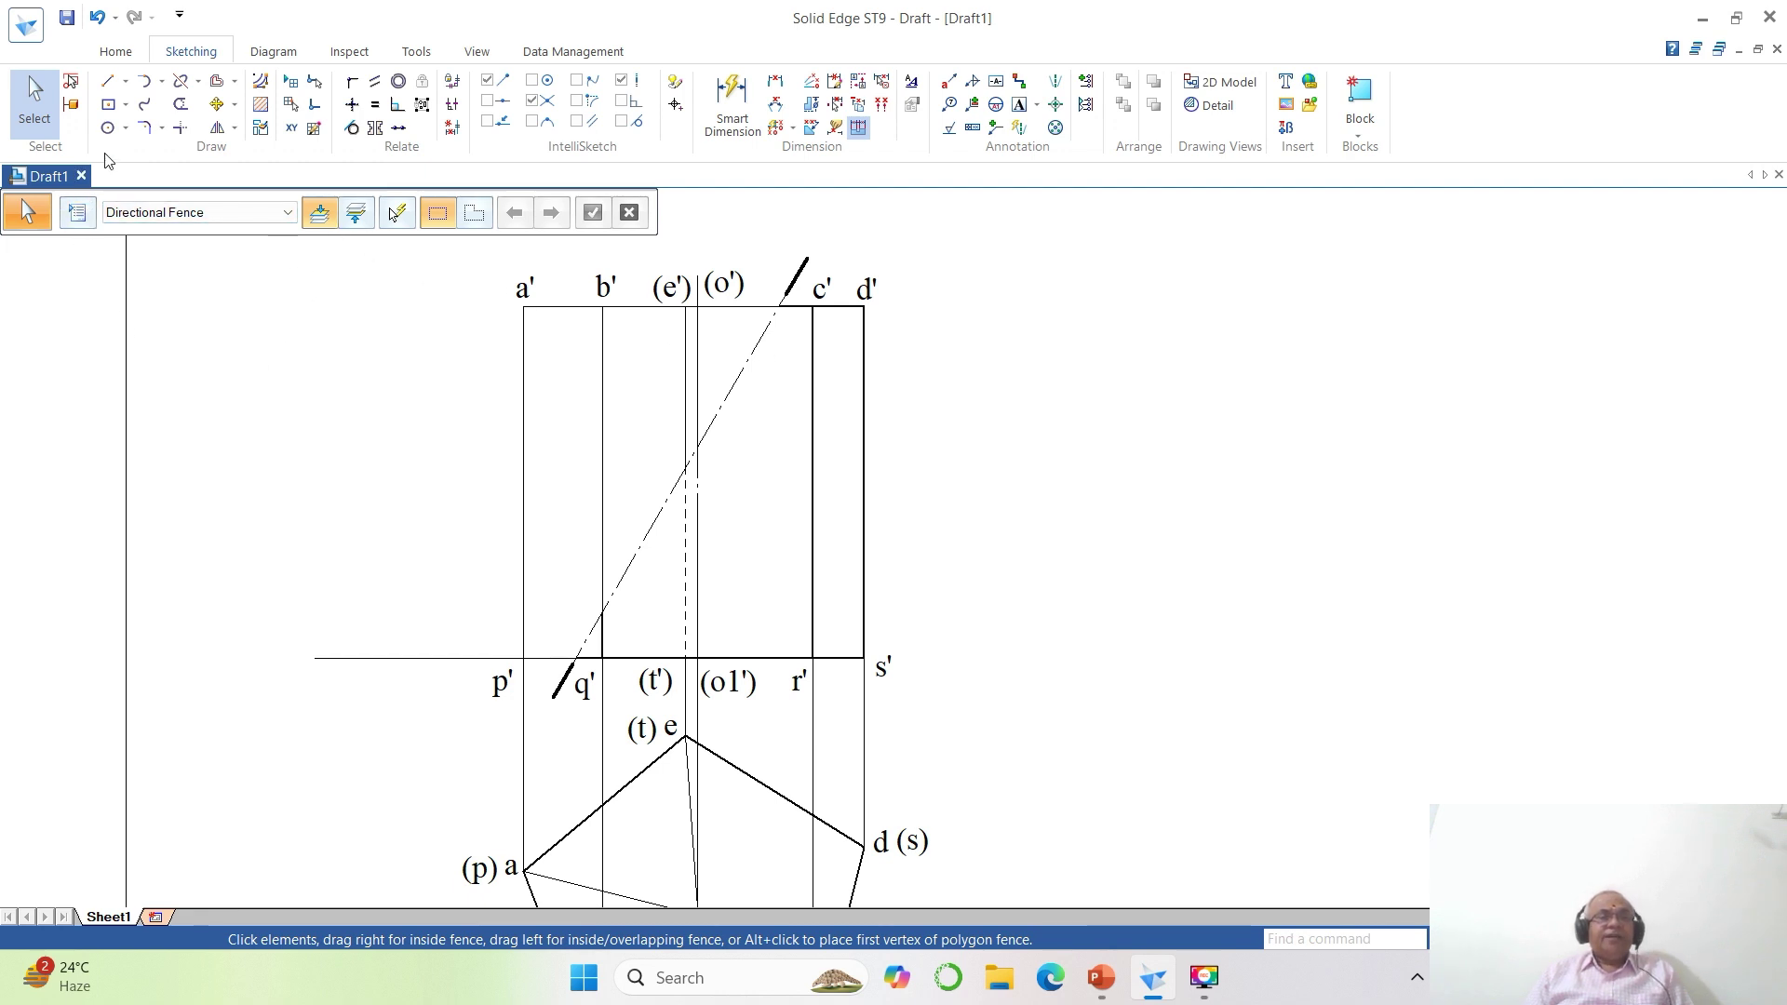
# Split the reference line some distance before p' and delete its outer end segment to shorten it.
pyautogui.click(180, 85)
pyautogui.click(355, 658)
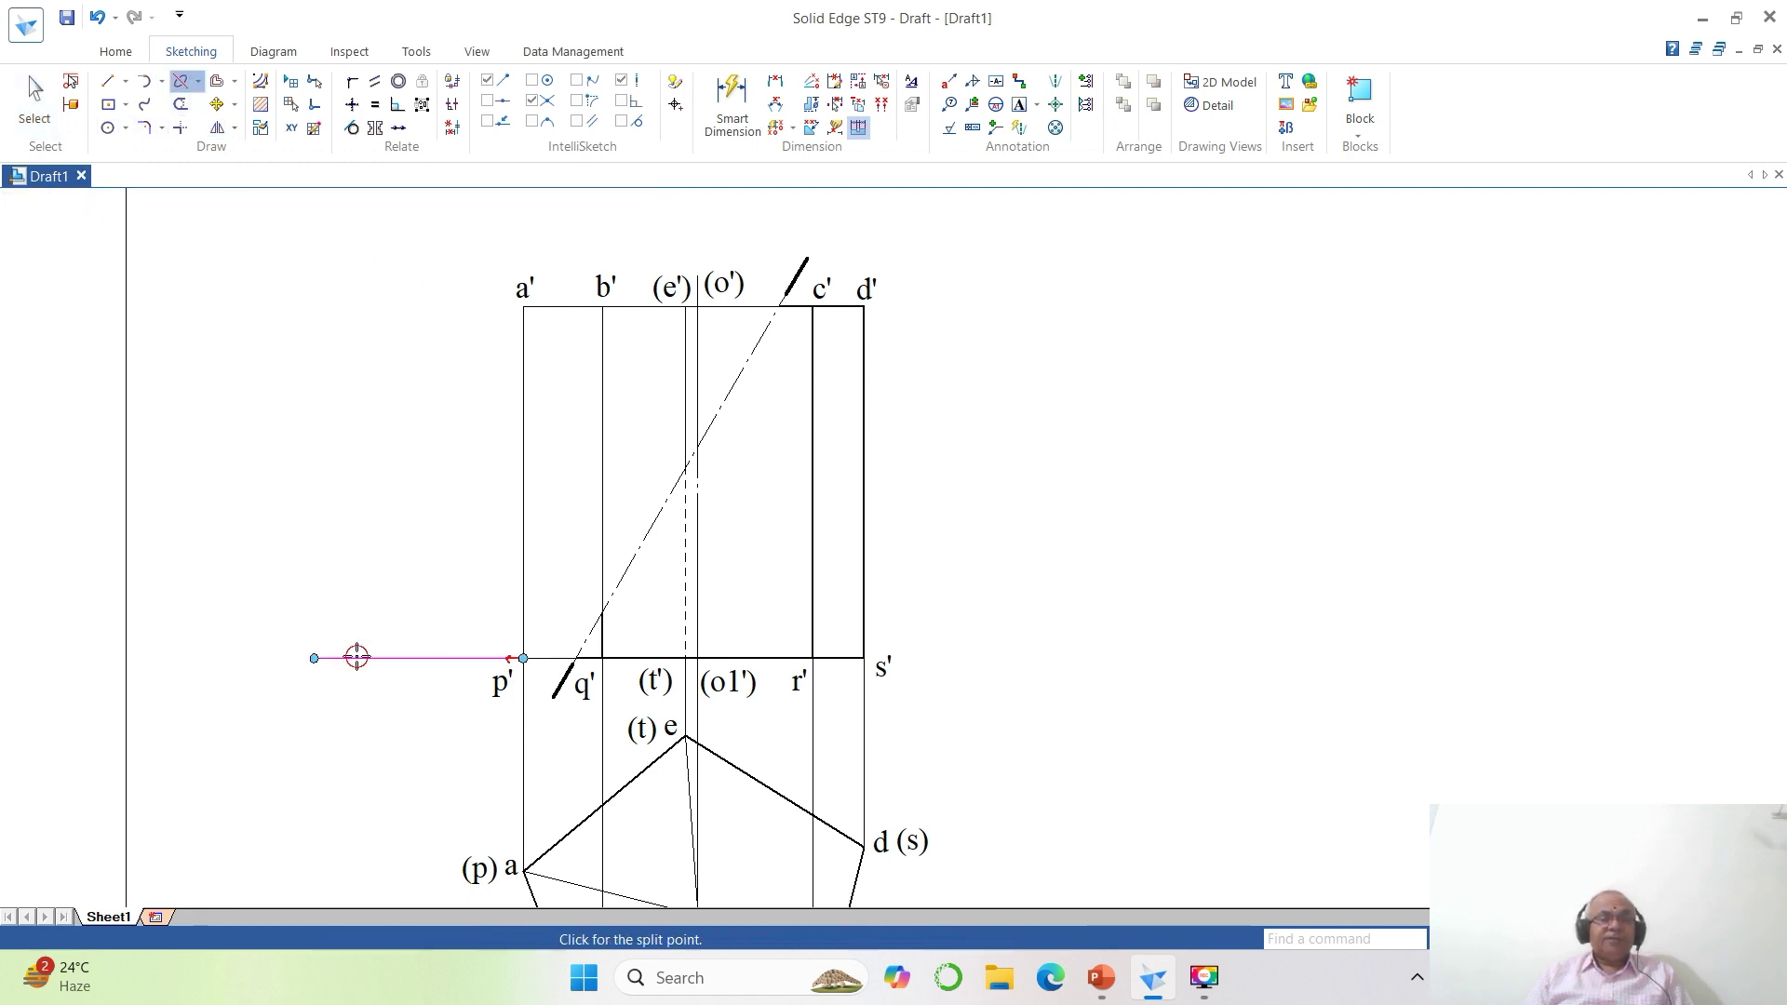
pyautogui.click(394, 660)
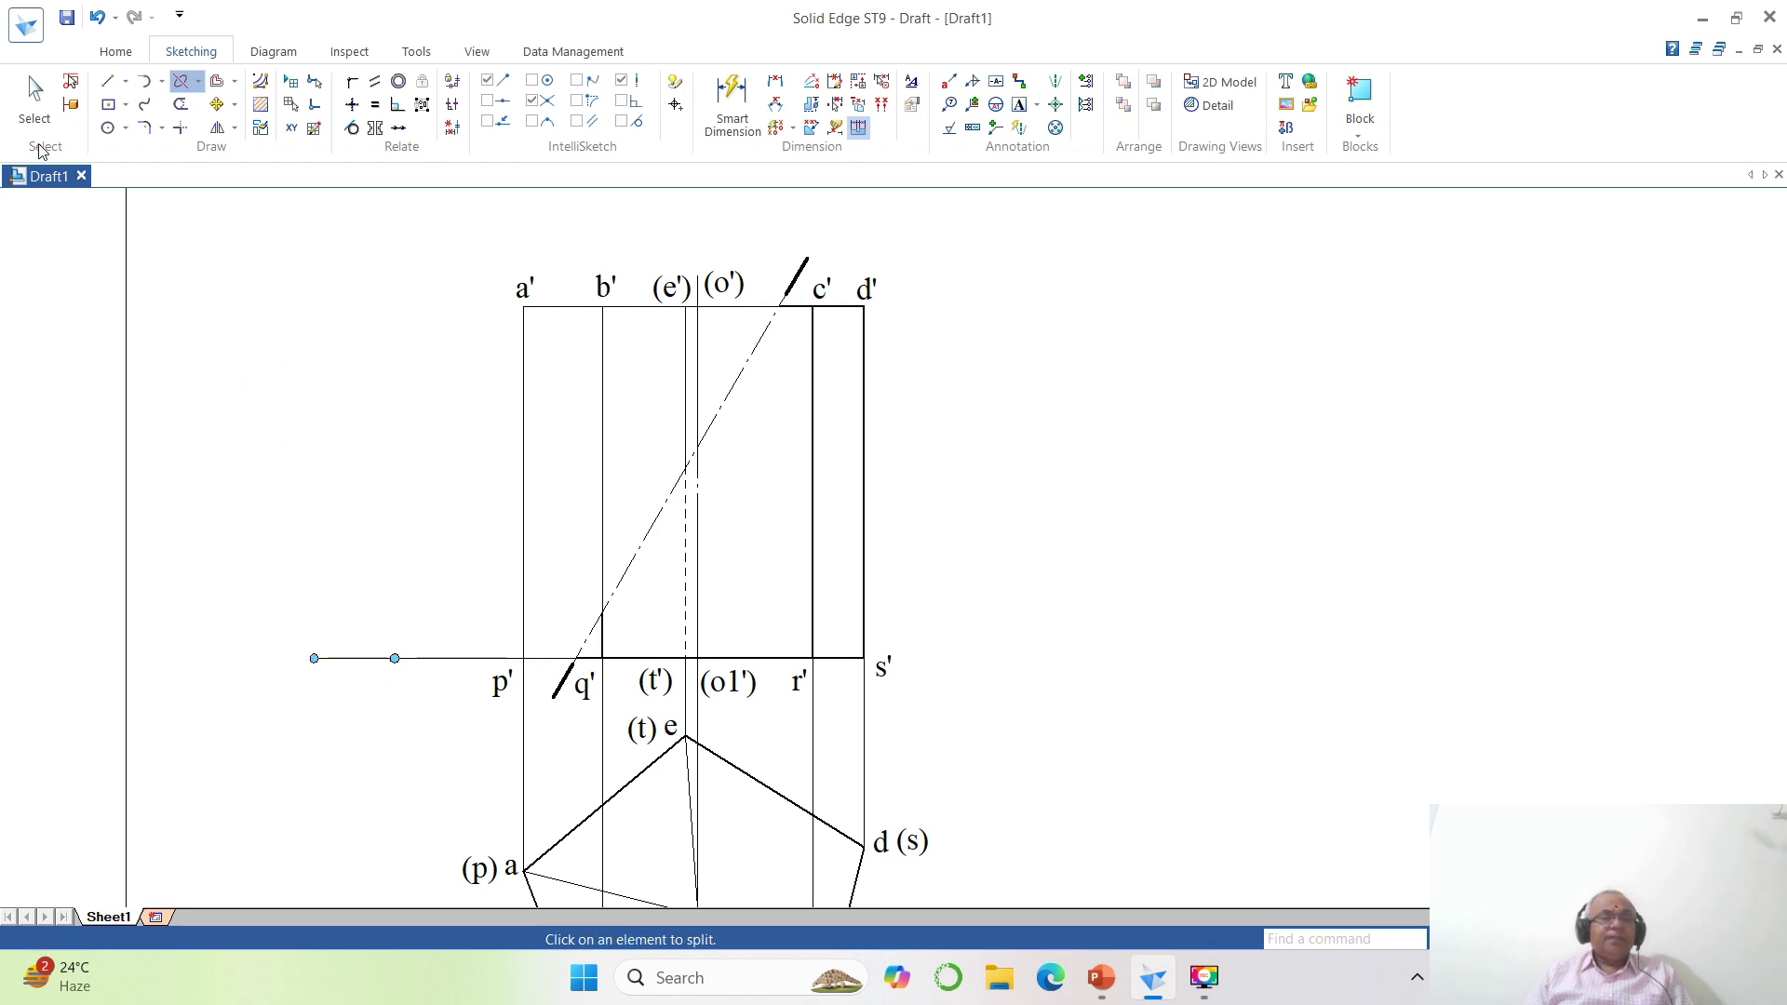
pyautogui.click(37, 112)
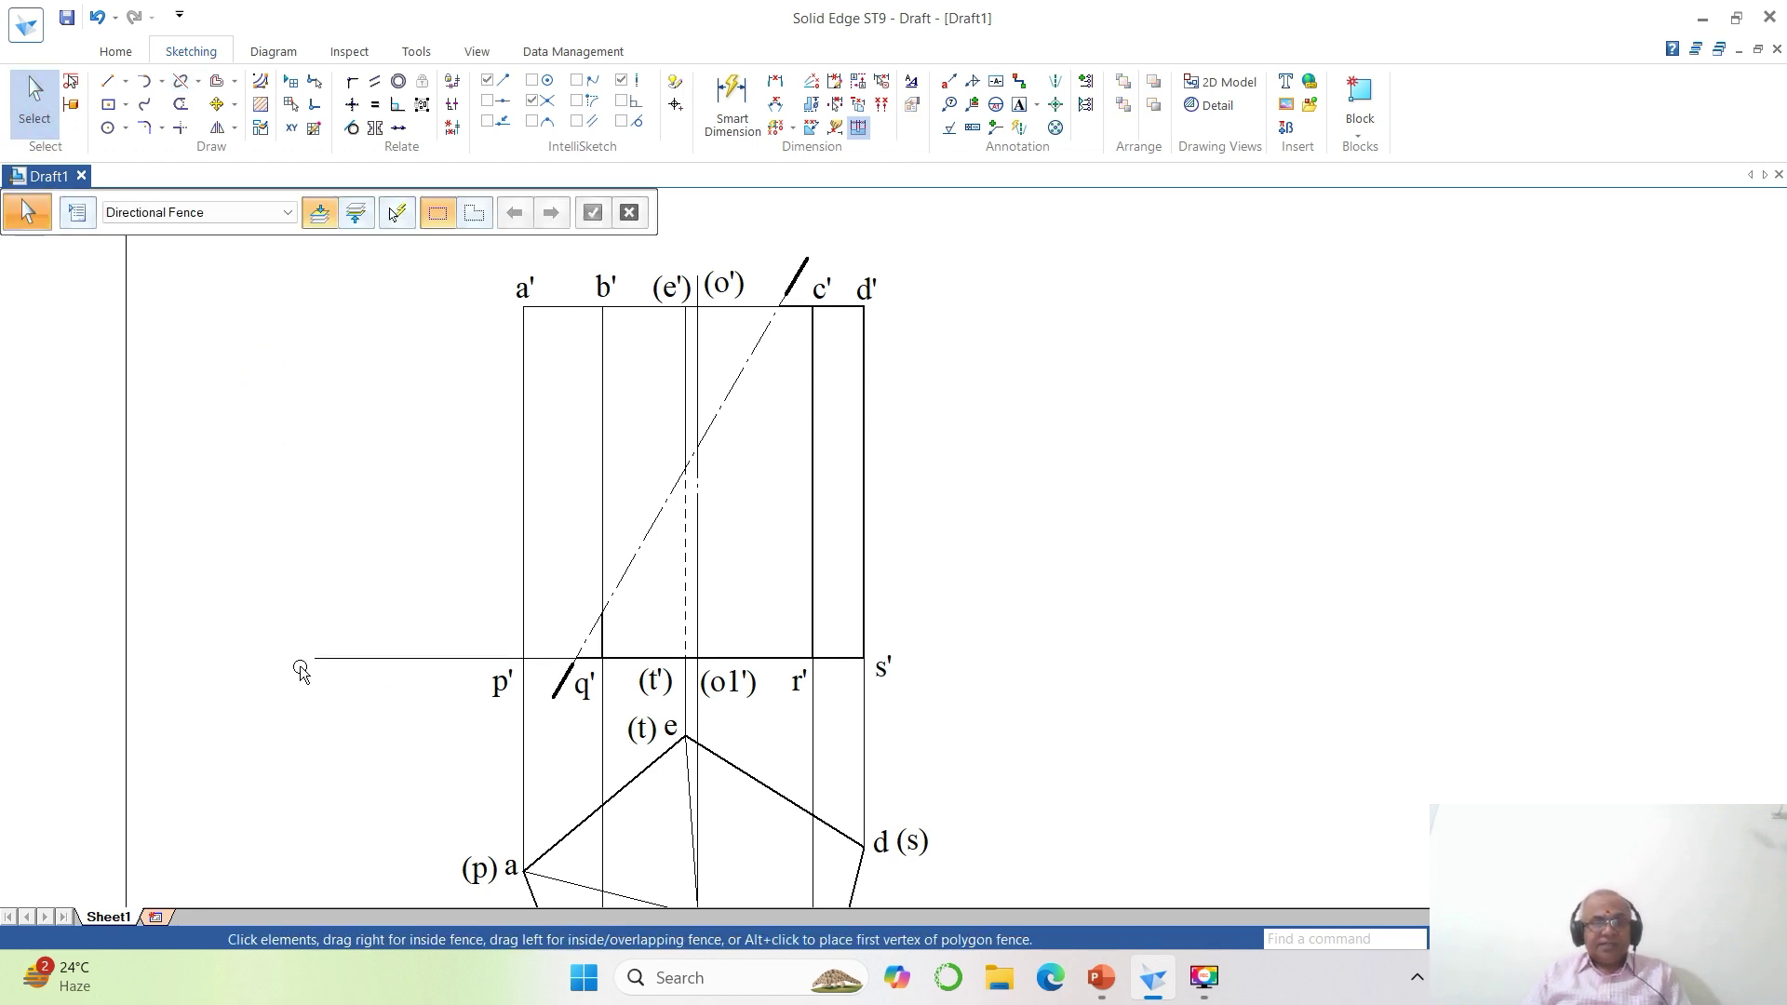
pyautogui.click(332, 661)
pyautogui.click(331, 660)
pyautogui.press('Delete')
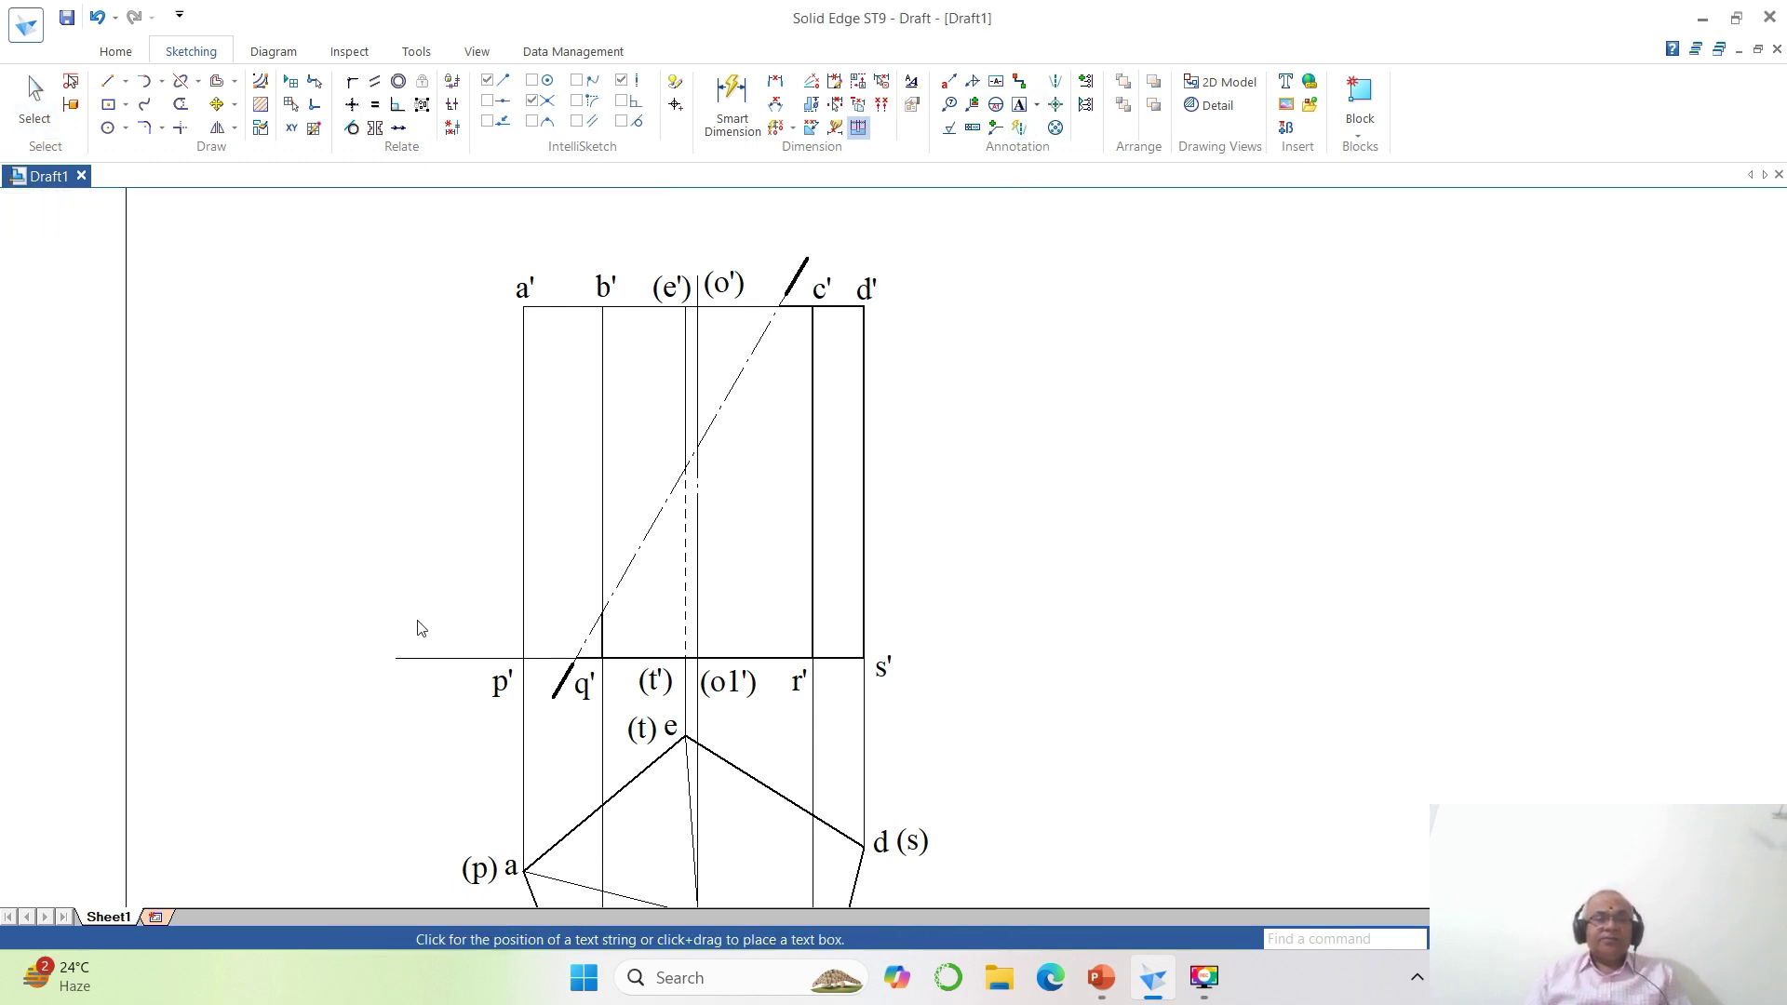
# Add the text labels X at the start of the reference line, VP above it and HP below it.
pyautogui.click(362, 648)
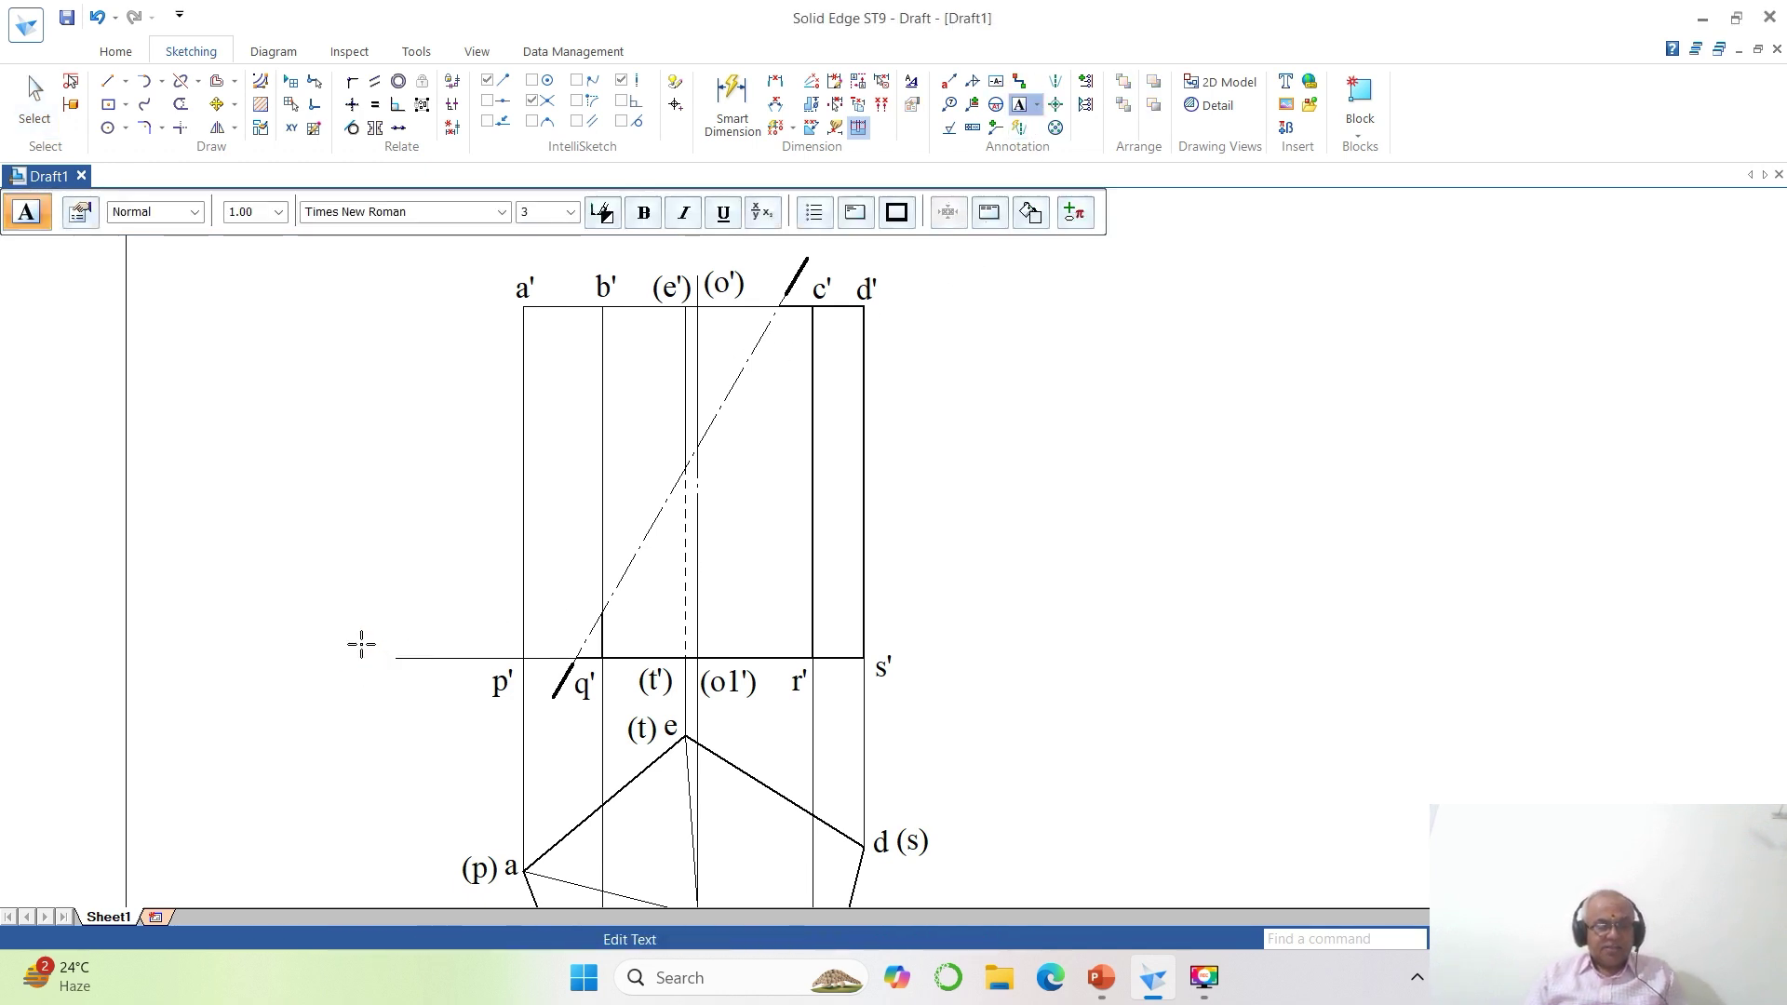
pyautogui.click(404, 626)
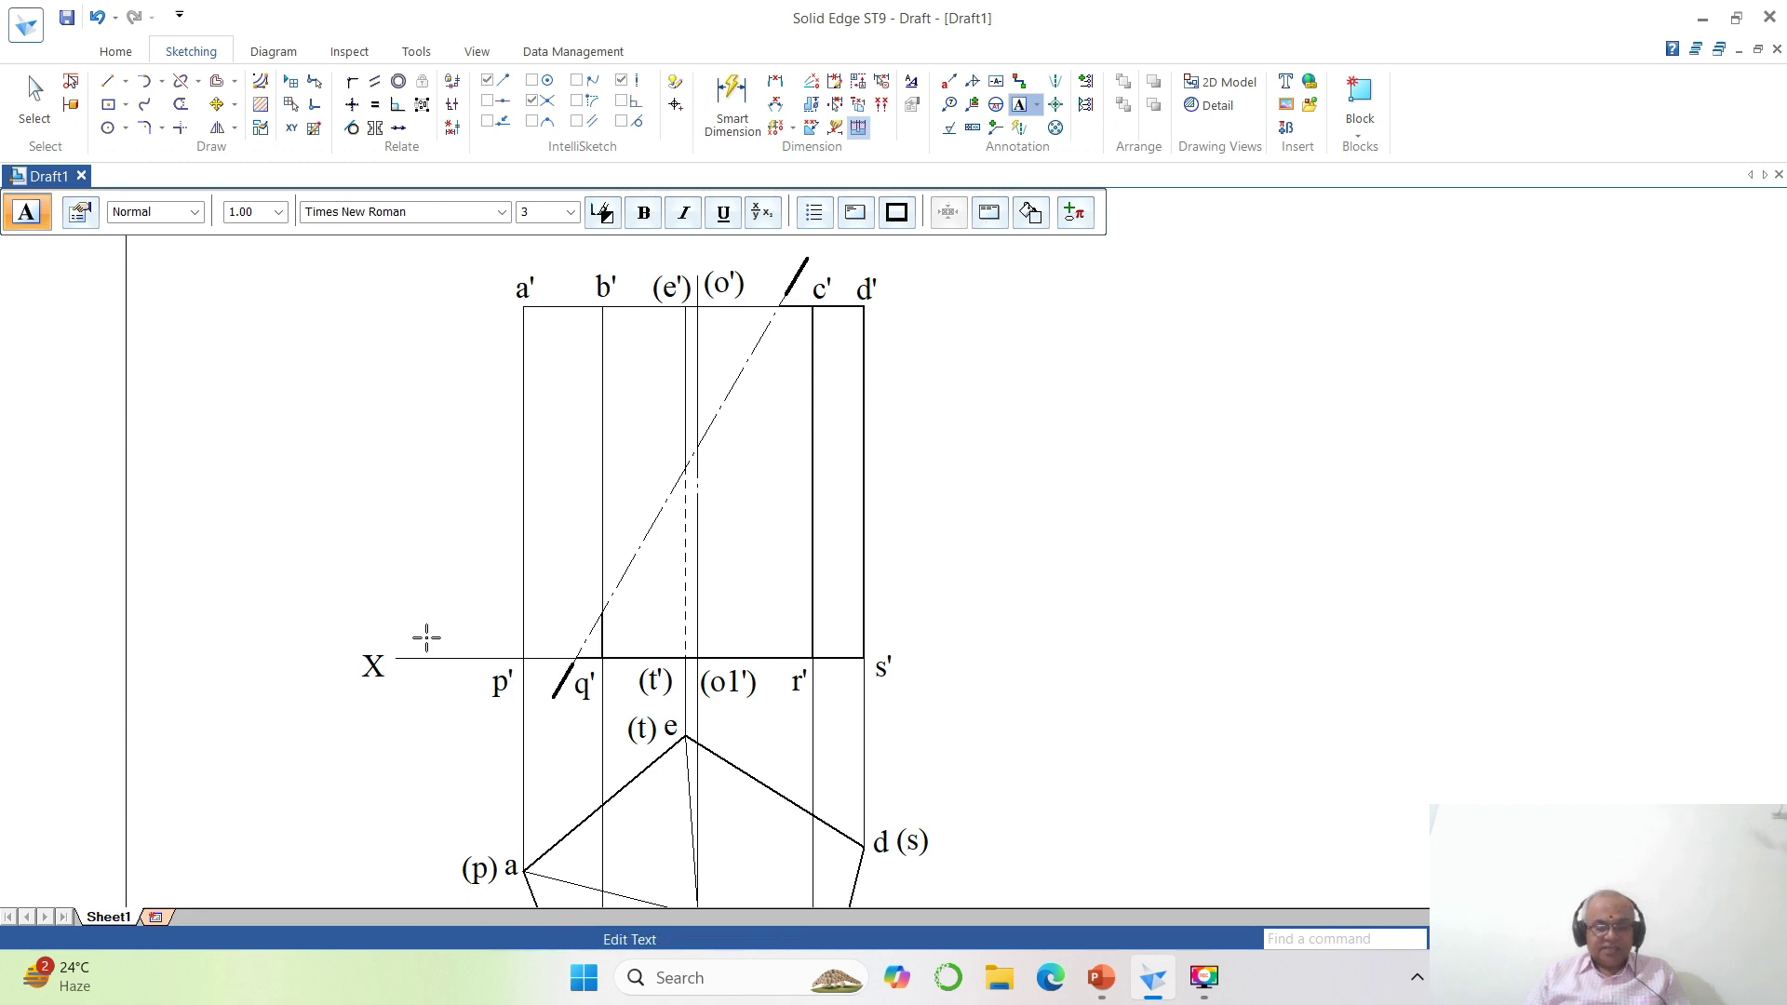
pyautogui.click(412, 692)
pyautogui.press('Escape')
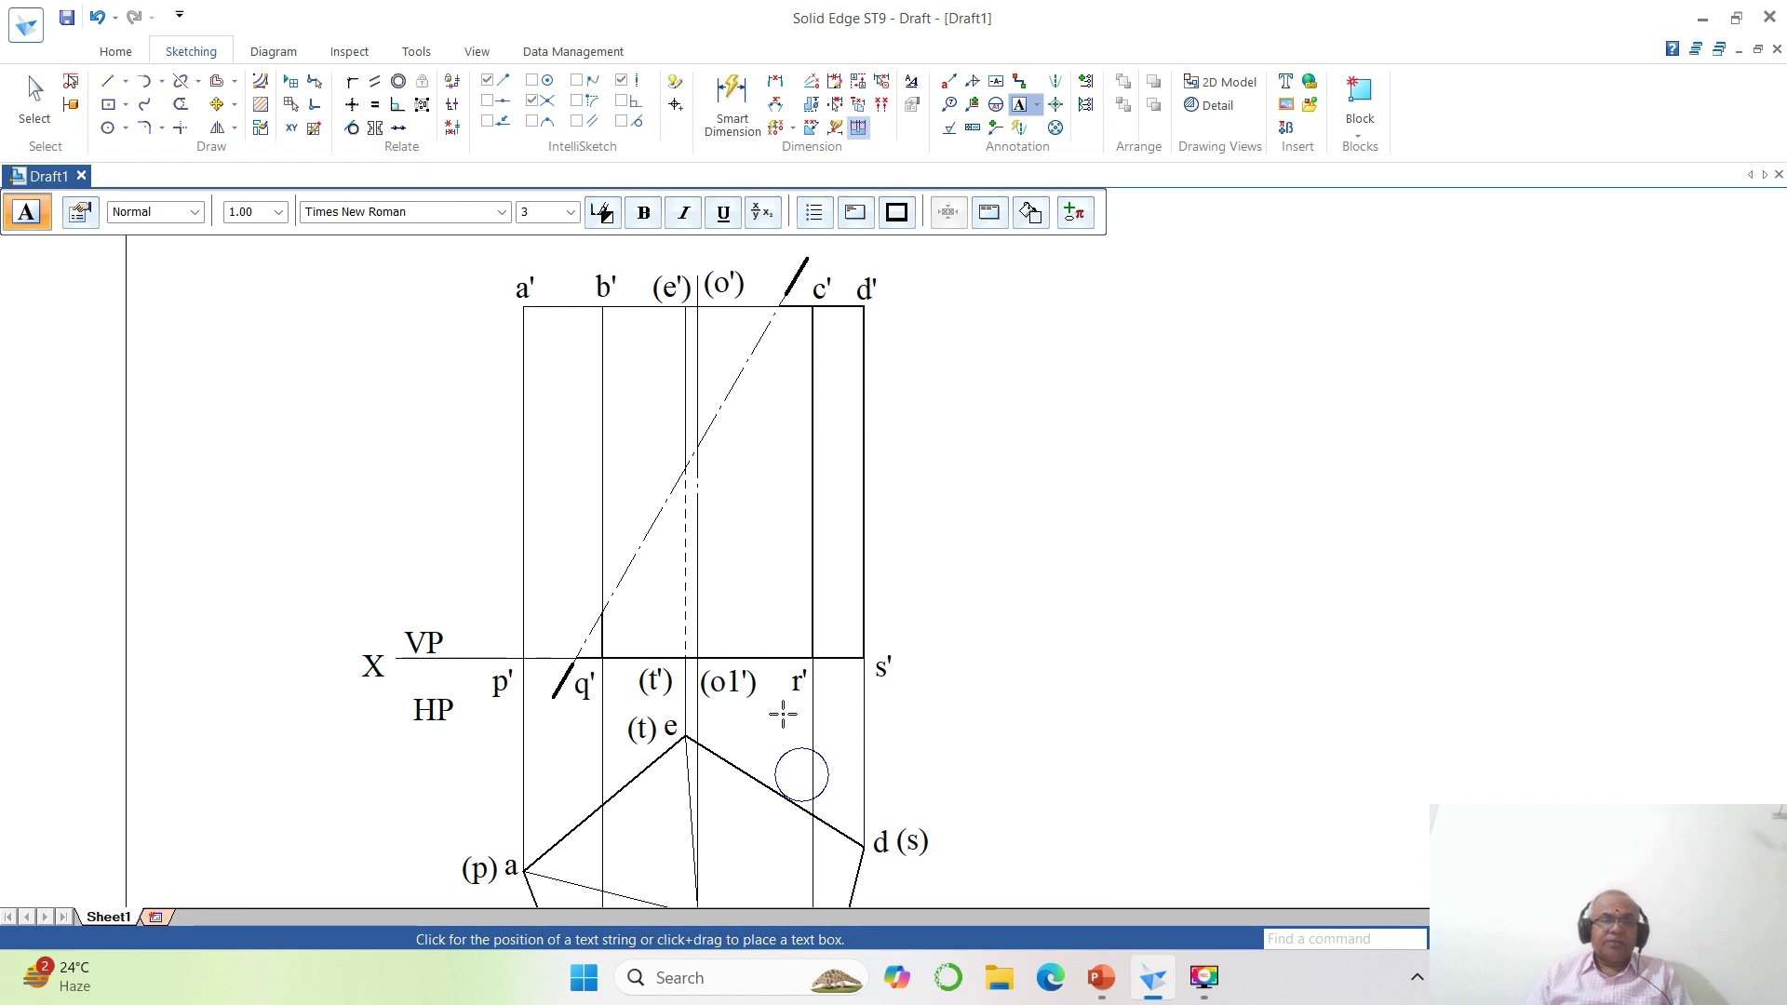
# Move X level with the reference line, VP slightly higher above it, and HP up to just below it.
pyautogui.click(216, 104)
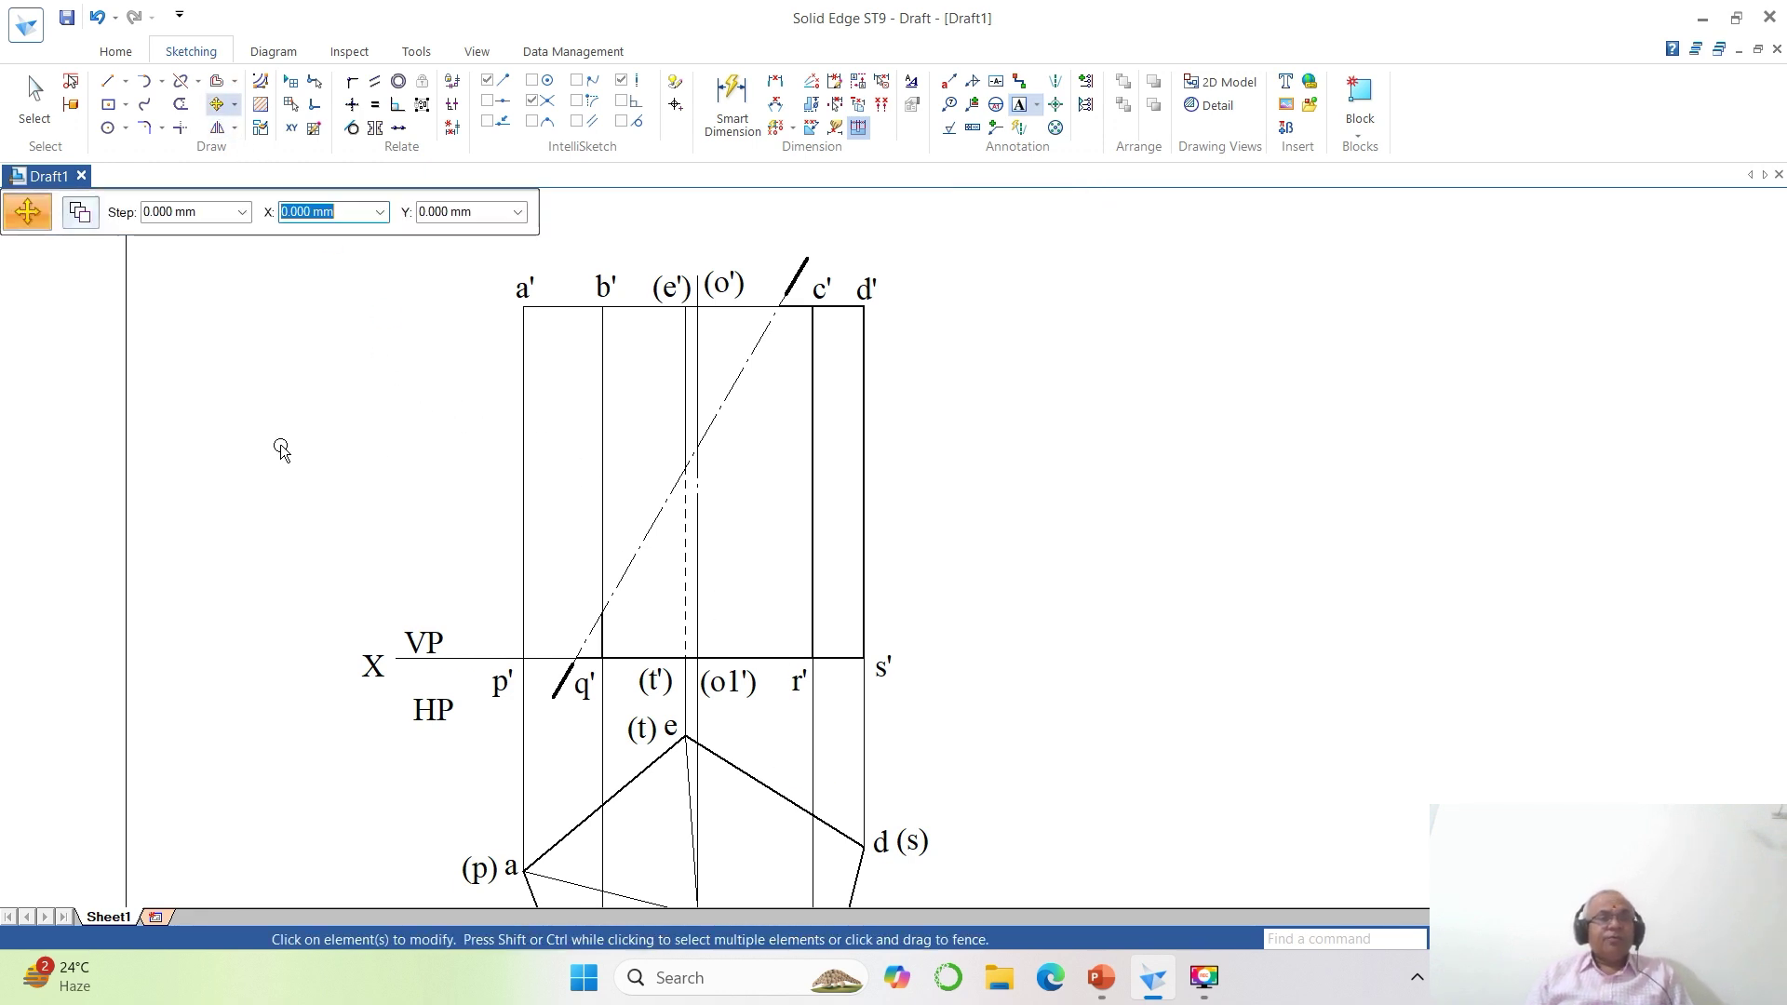
pyautogui.click(366, 678)
pyautogui.click(366, 693)
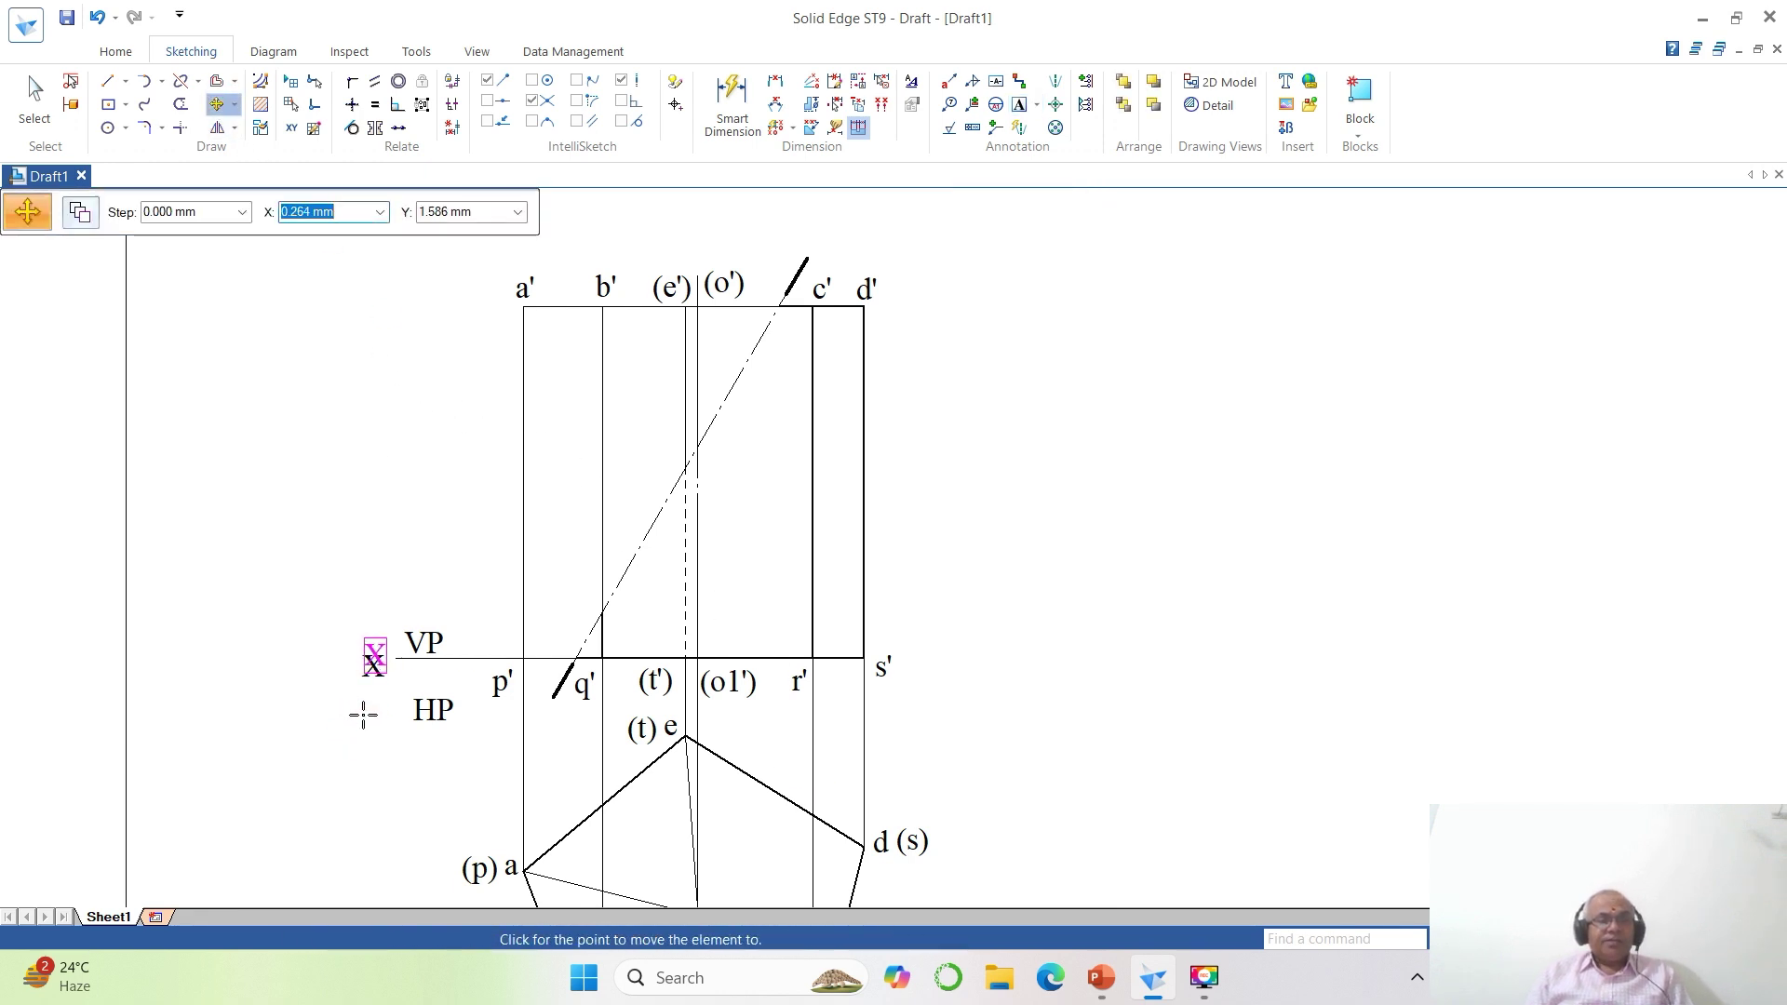
pyautogui.click(370, 708)
pyautogui.click(424, 642)
pyautogui.click(445, 702)
pyautogui.click(441, 690)
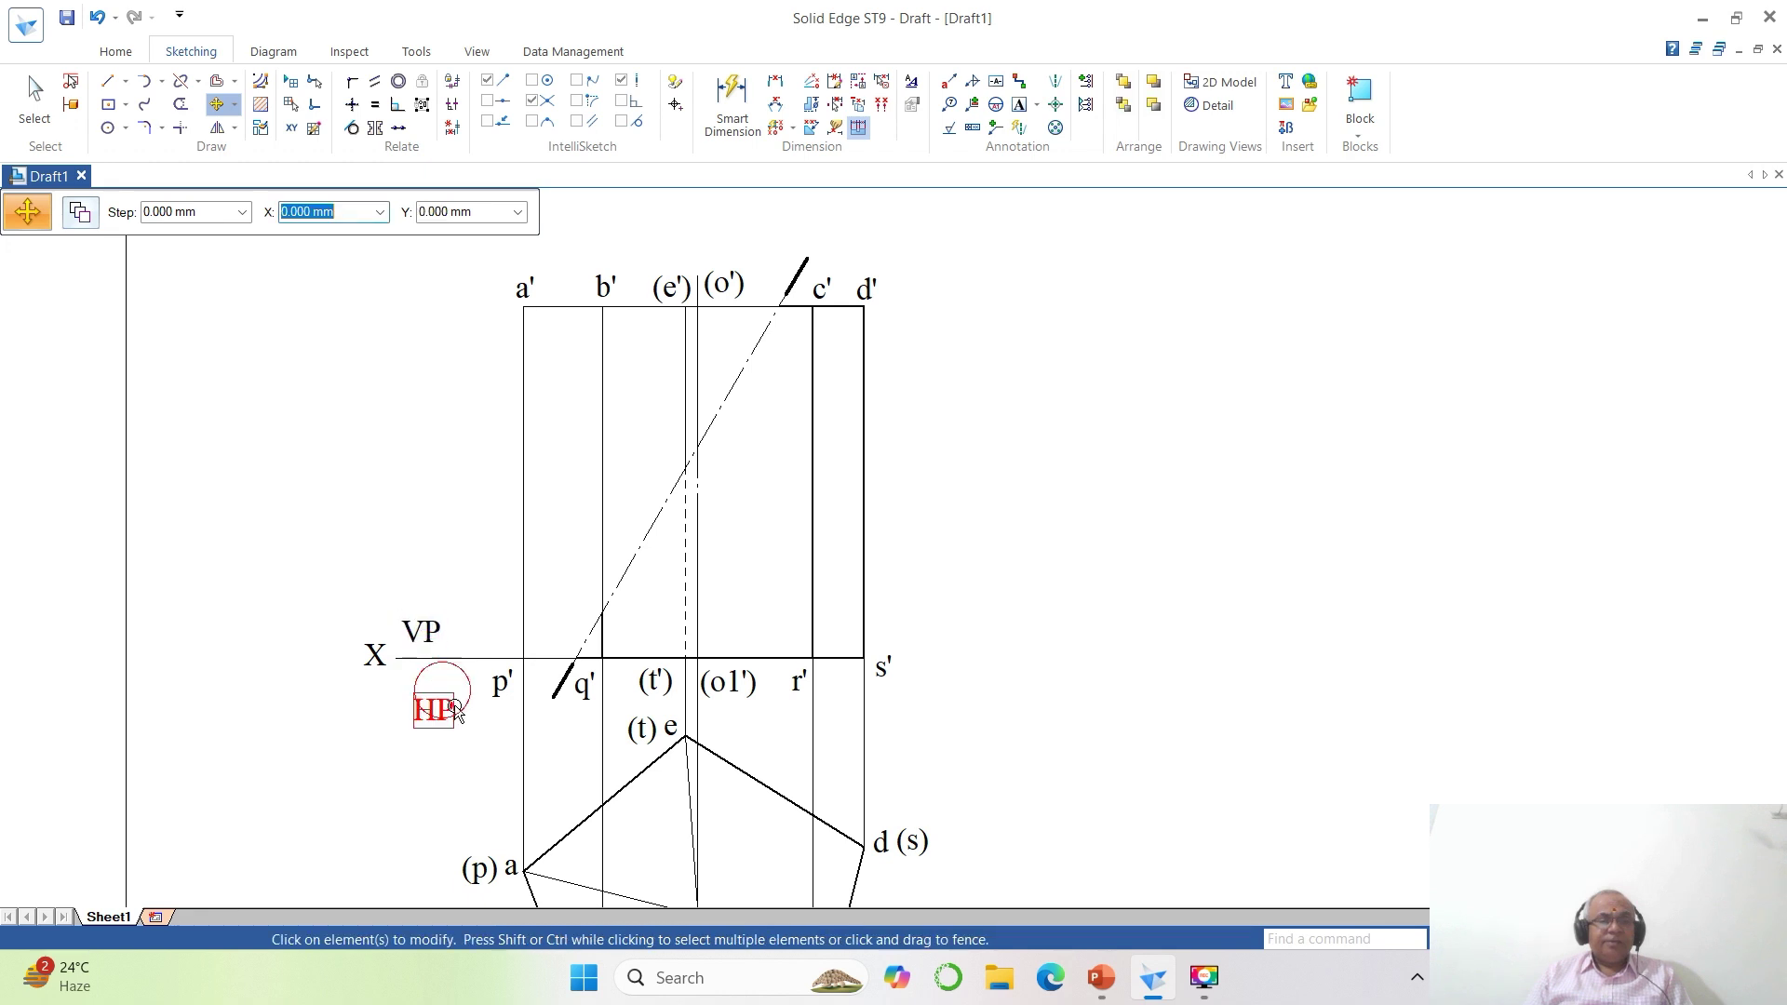
pyautogui.click(434, 709)
pyautogui.click(451, 736)
pyautogui.press('Escape')
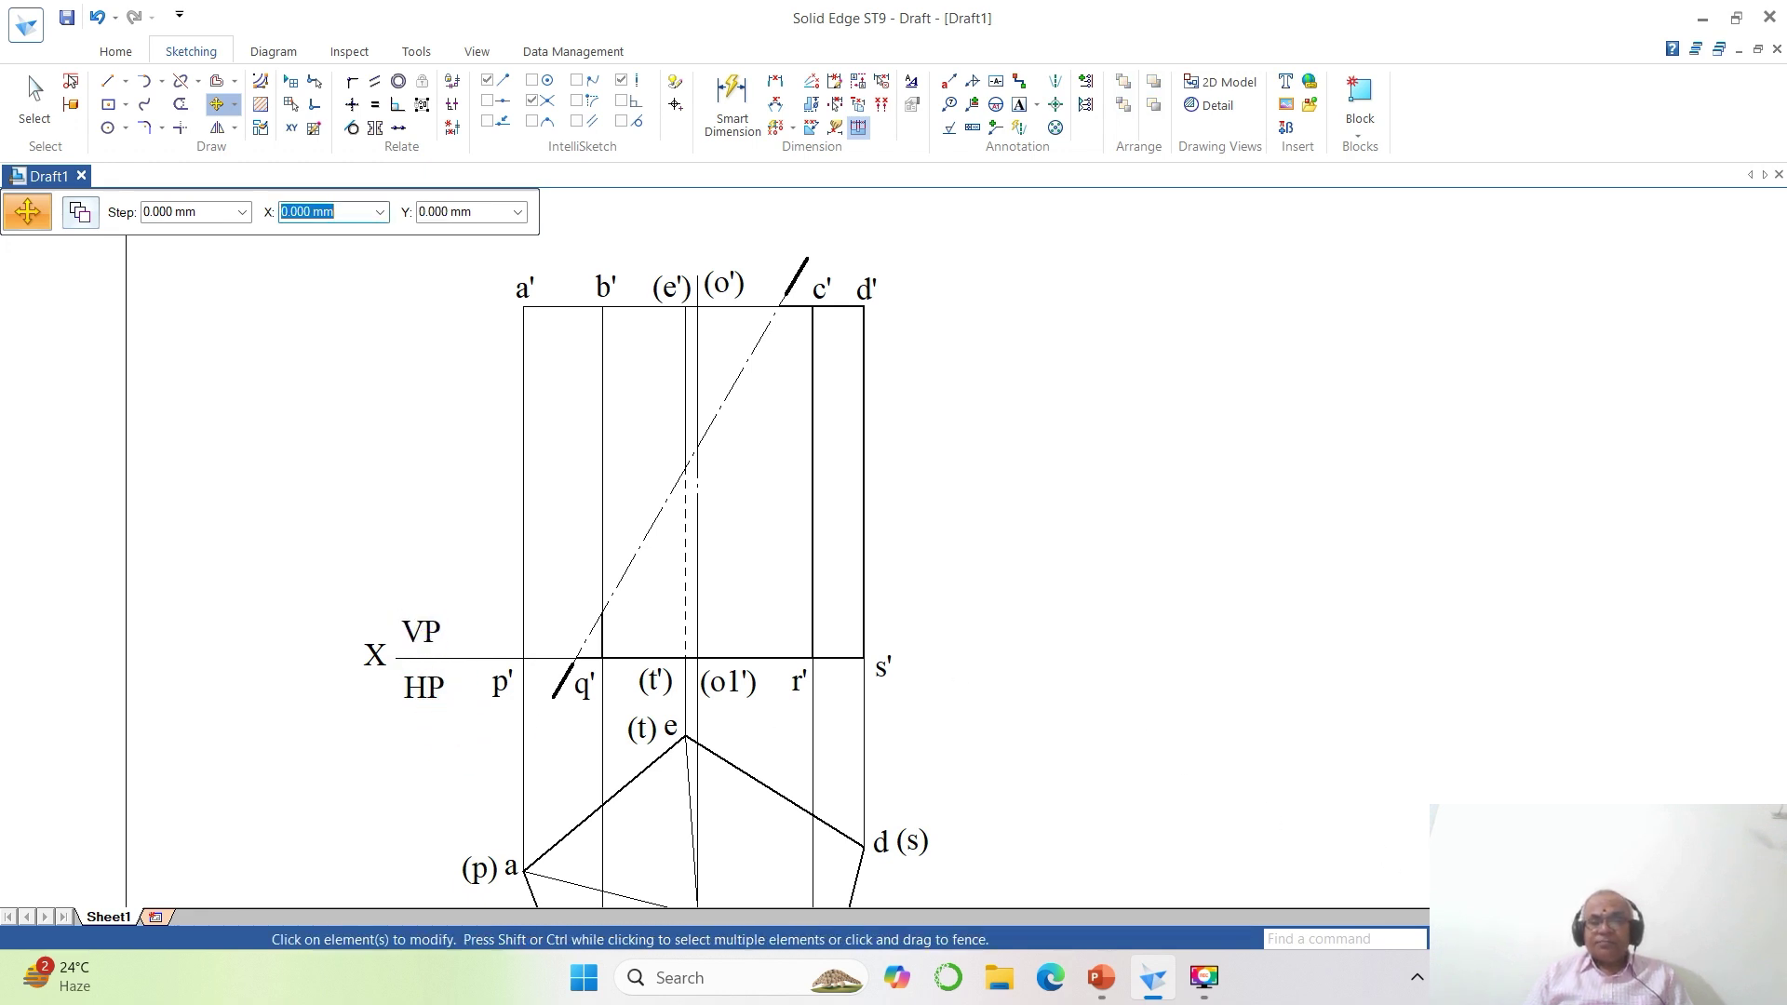
# Move the label s' slightly lower, in line with the other labels under the reference line.
pyautogui.click(1564, 939)
pyautogui.click(1519, 939)
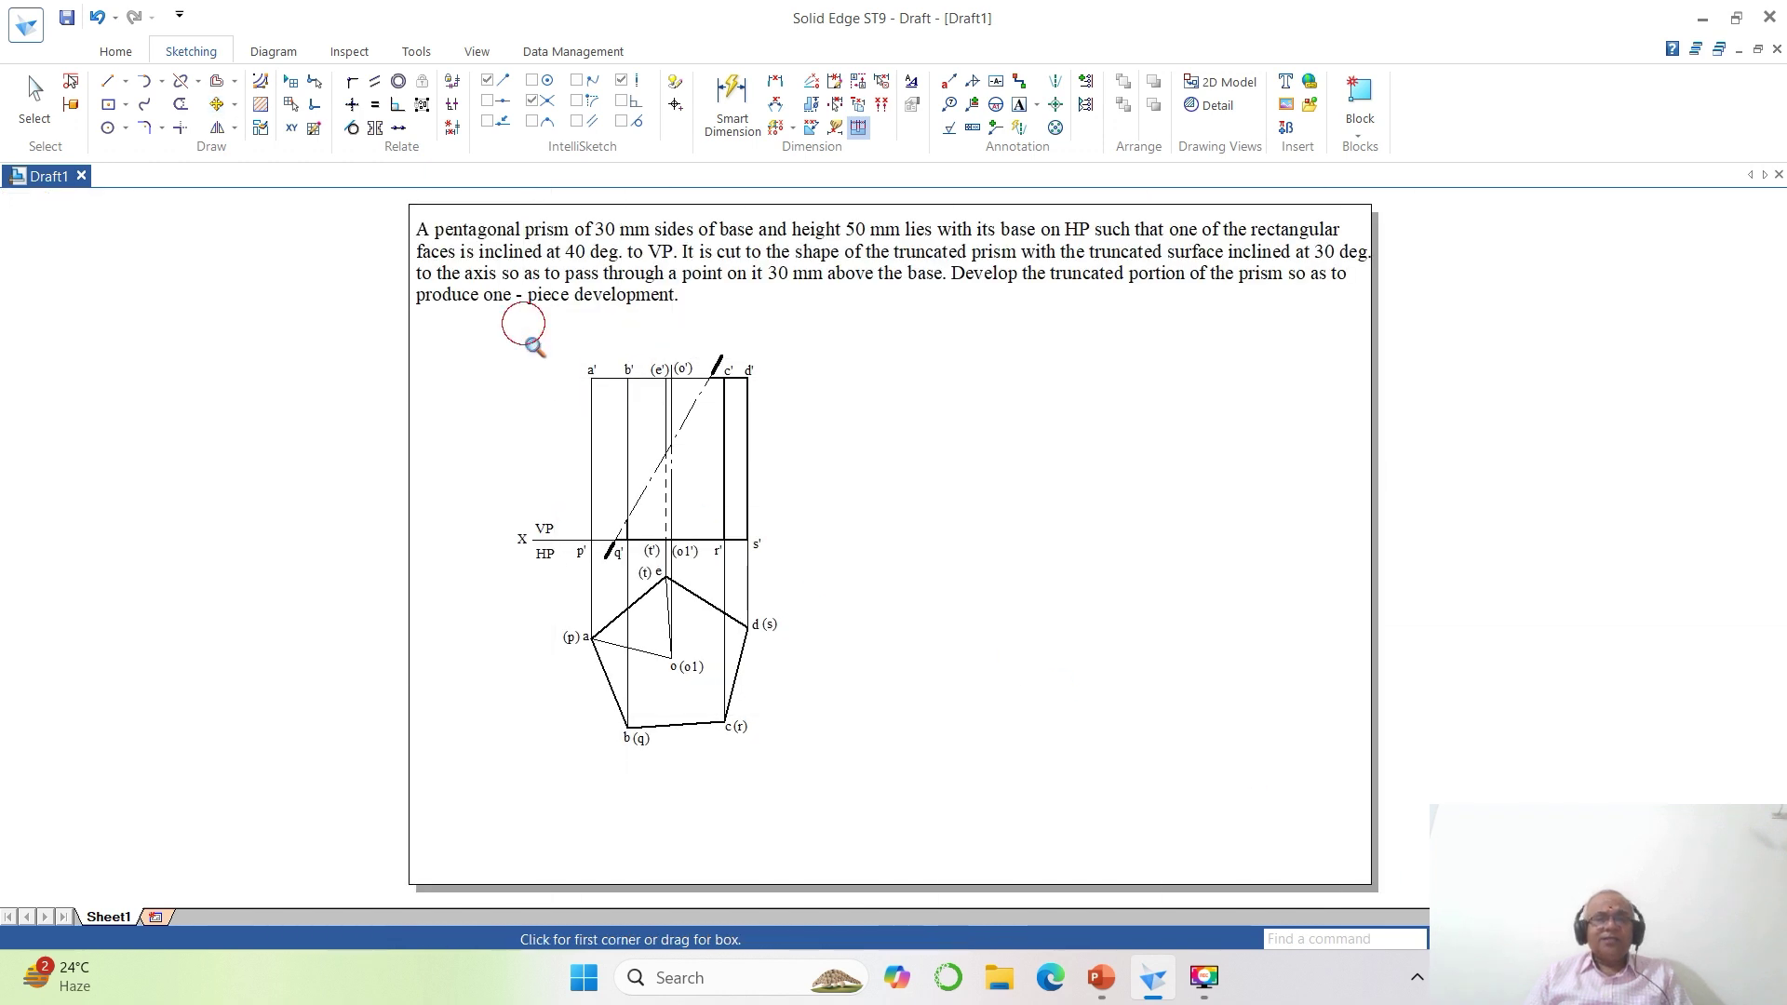
pyautogui.click(376, 323)
pyautogui.click(1627, 827)
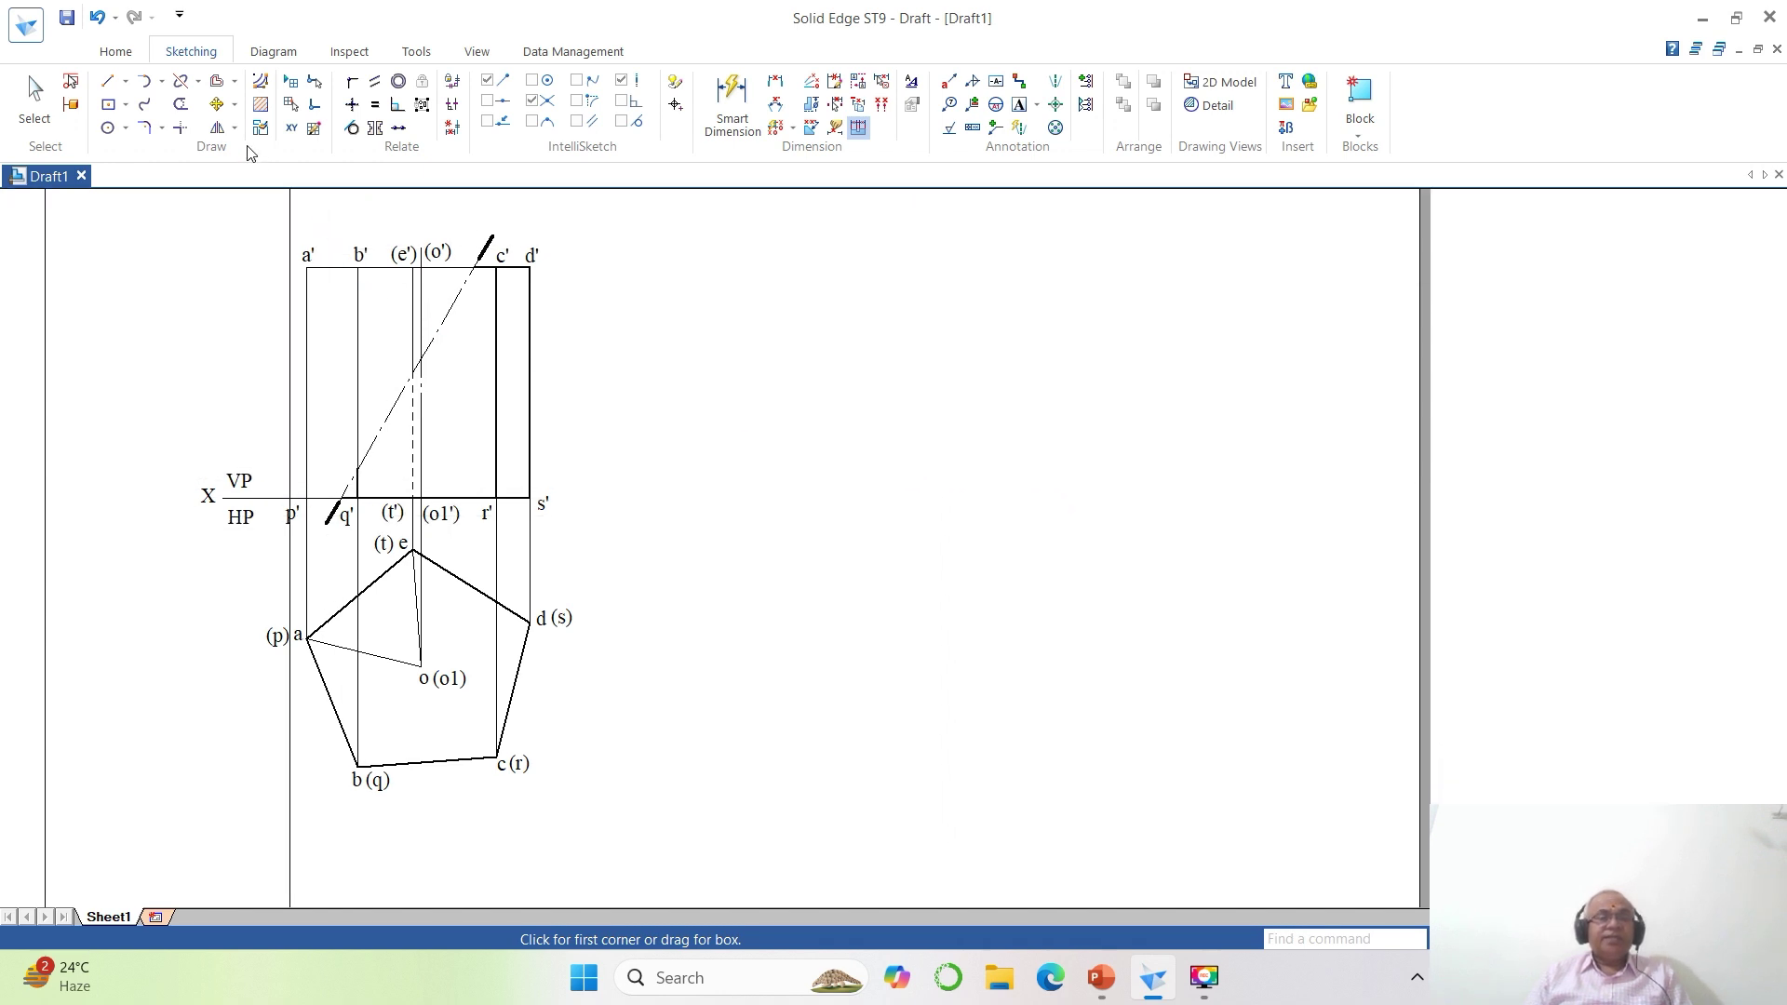
pyautogui.click(217, 103)
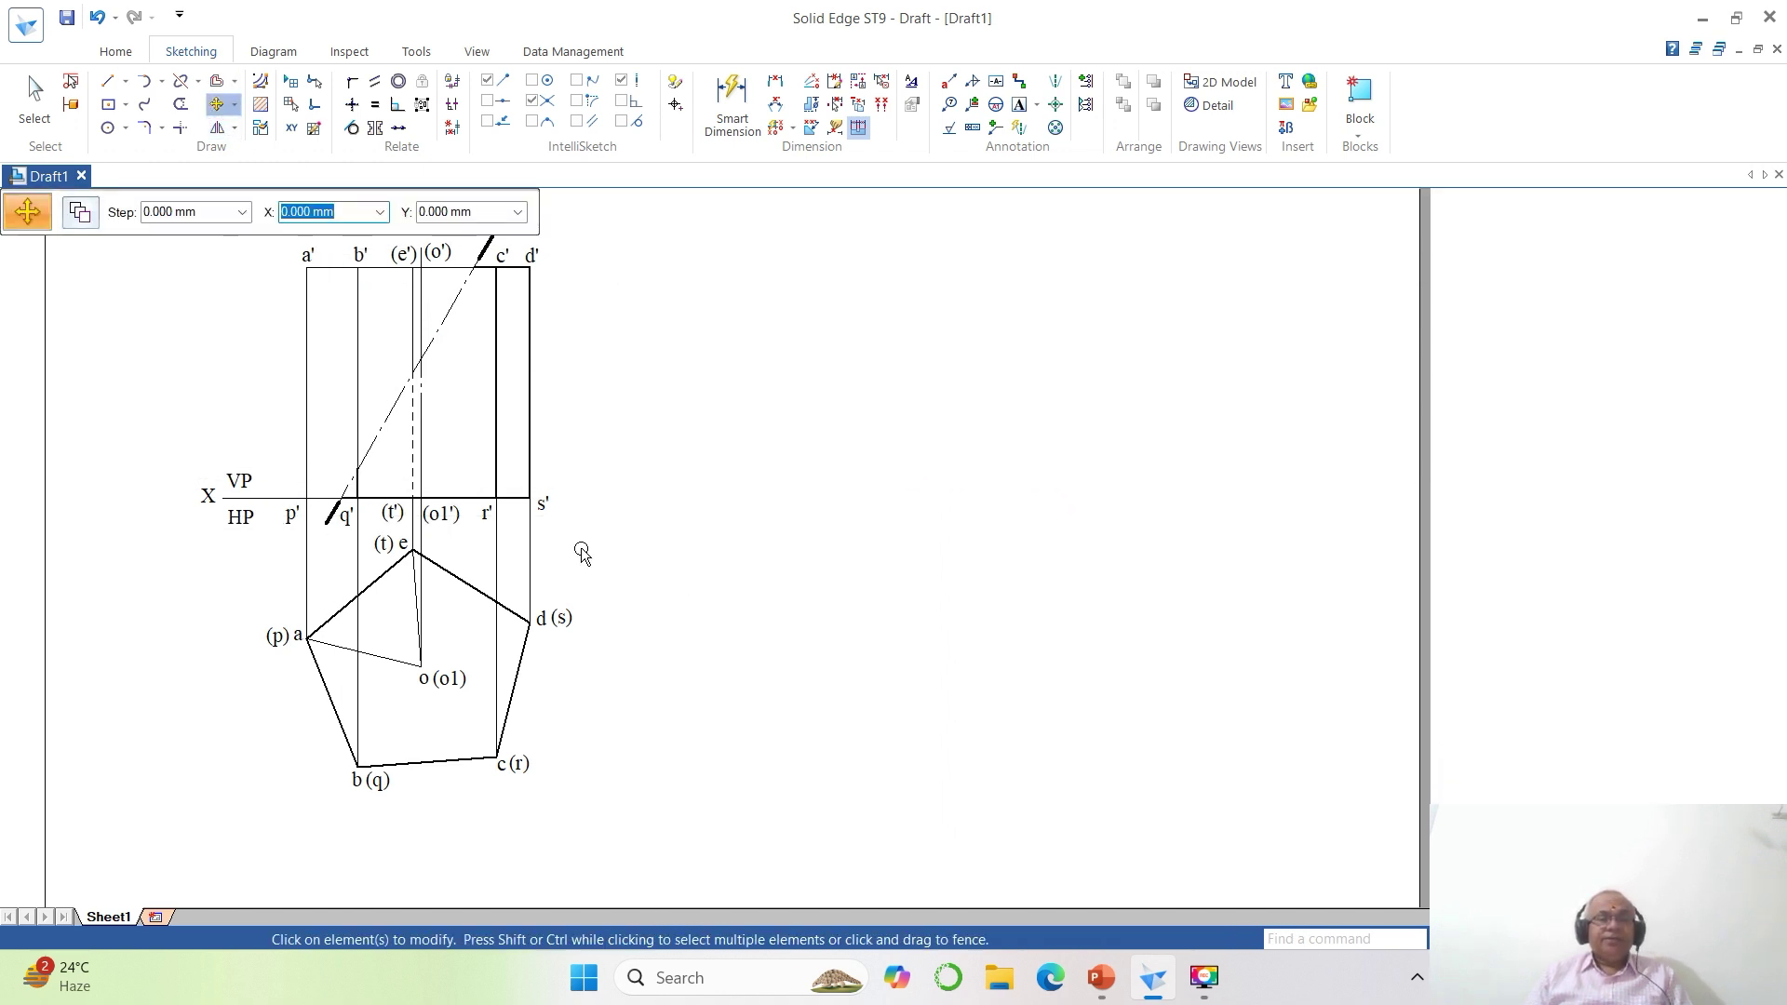
pyautogui.click(551, 516)
pyautogui.click(610, 550)
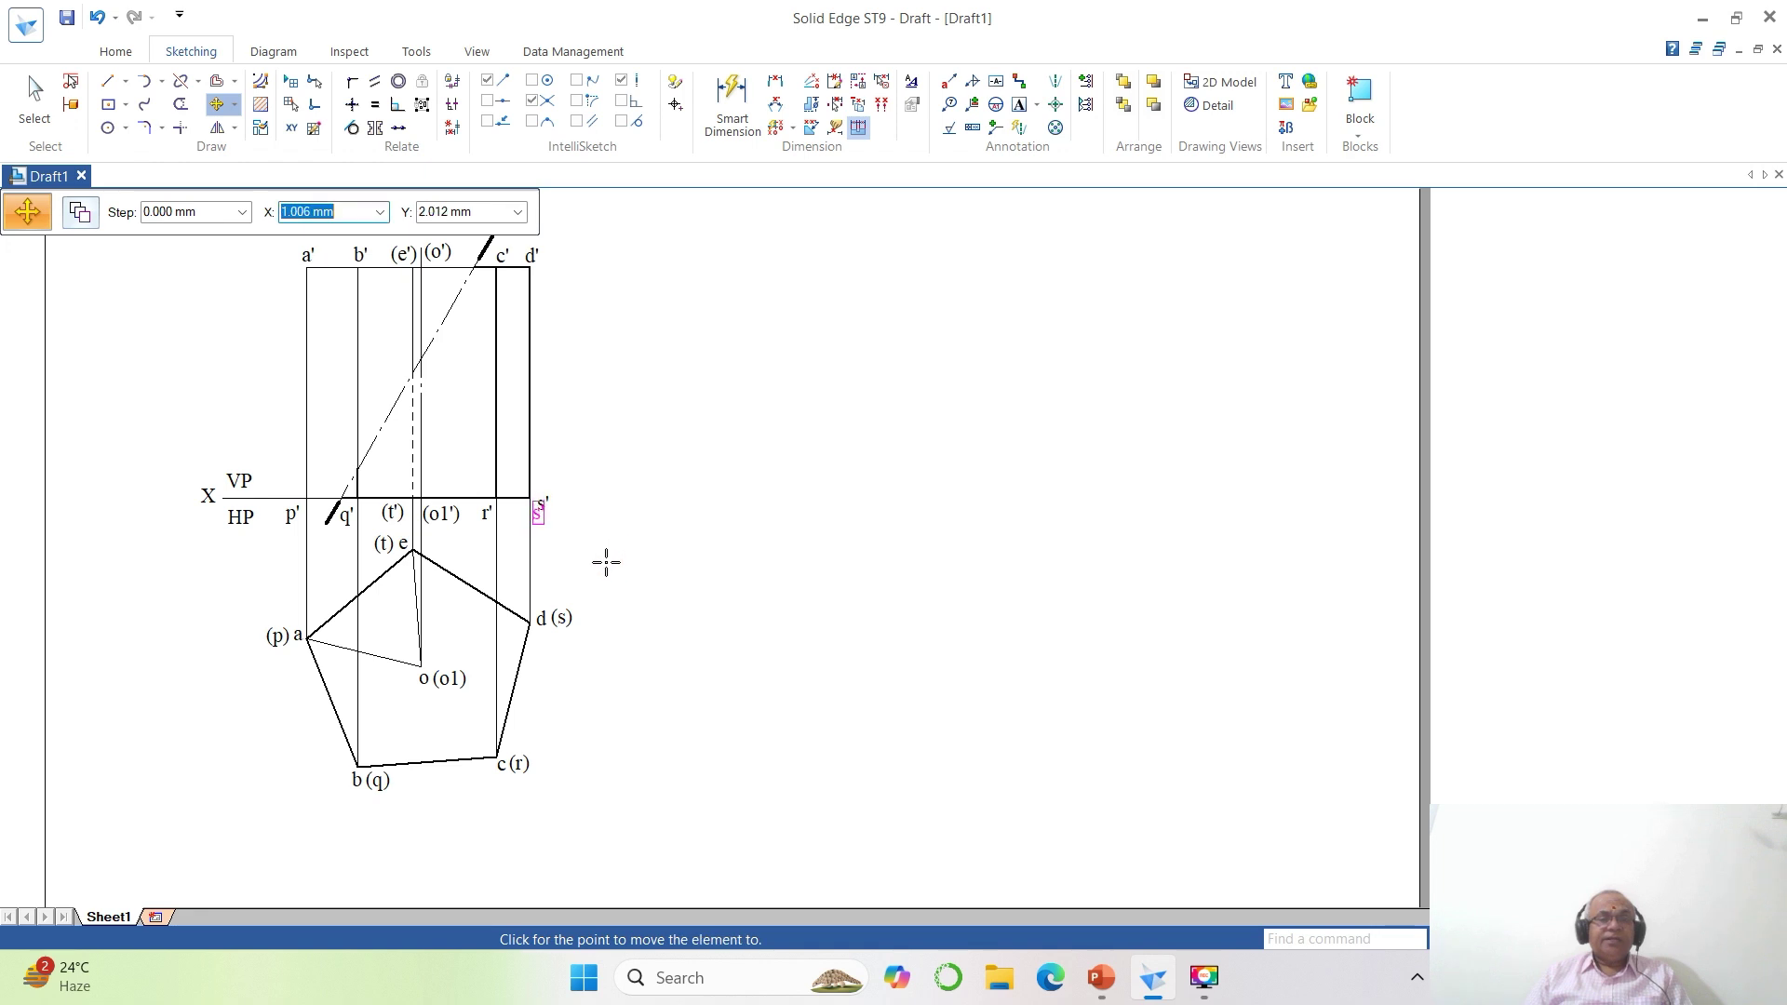
pyautogui.click(610, 562)
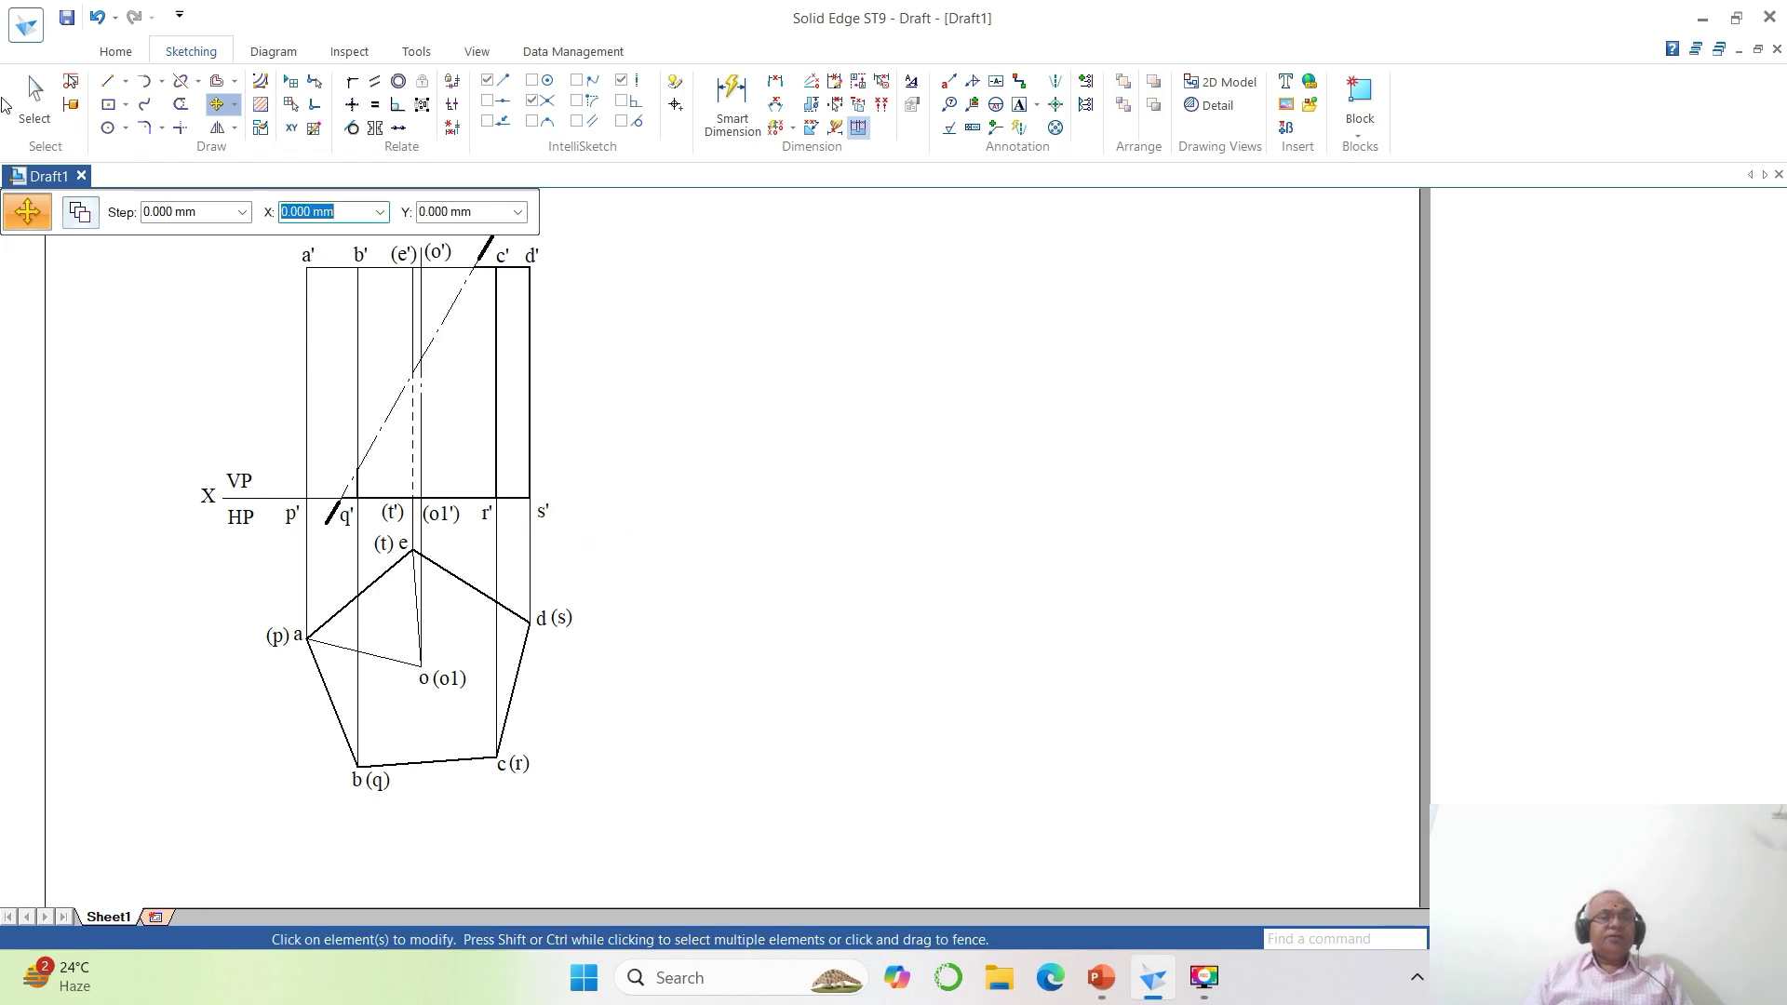
# Draw horizontal projection lines about 175 mm long from d' and s', extending away from the front view.
pyautogui.click(108, 81)
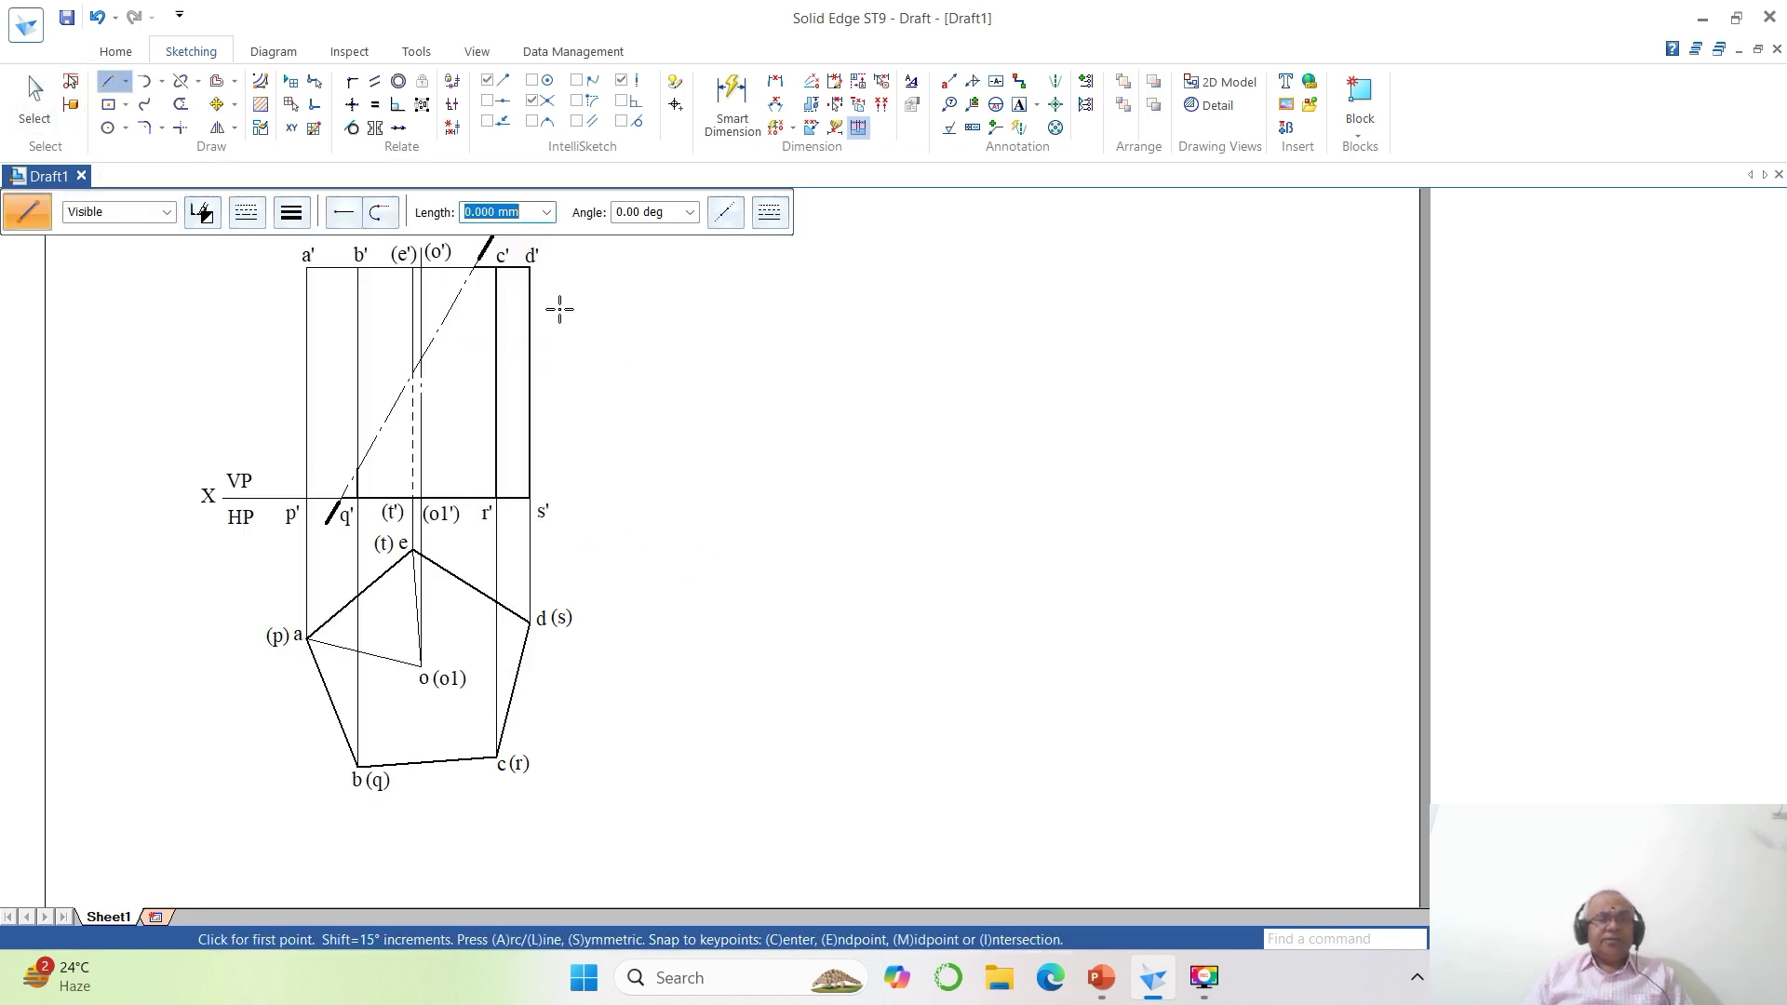
pyautogui.click(531, 268)
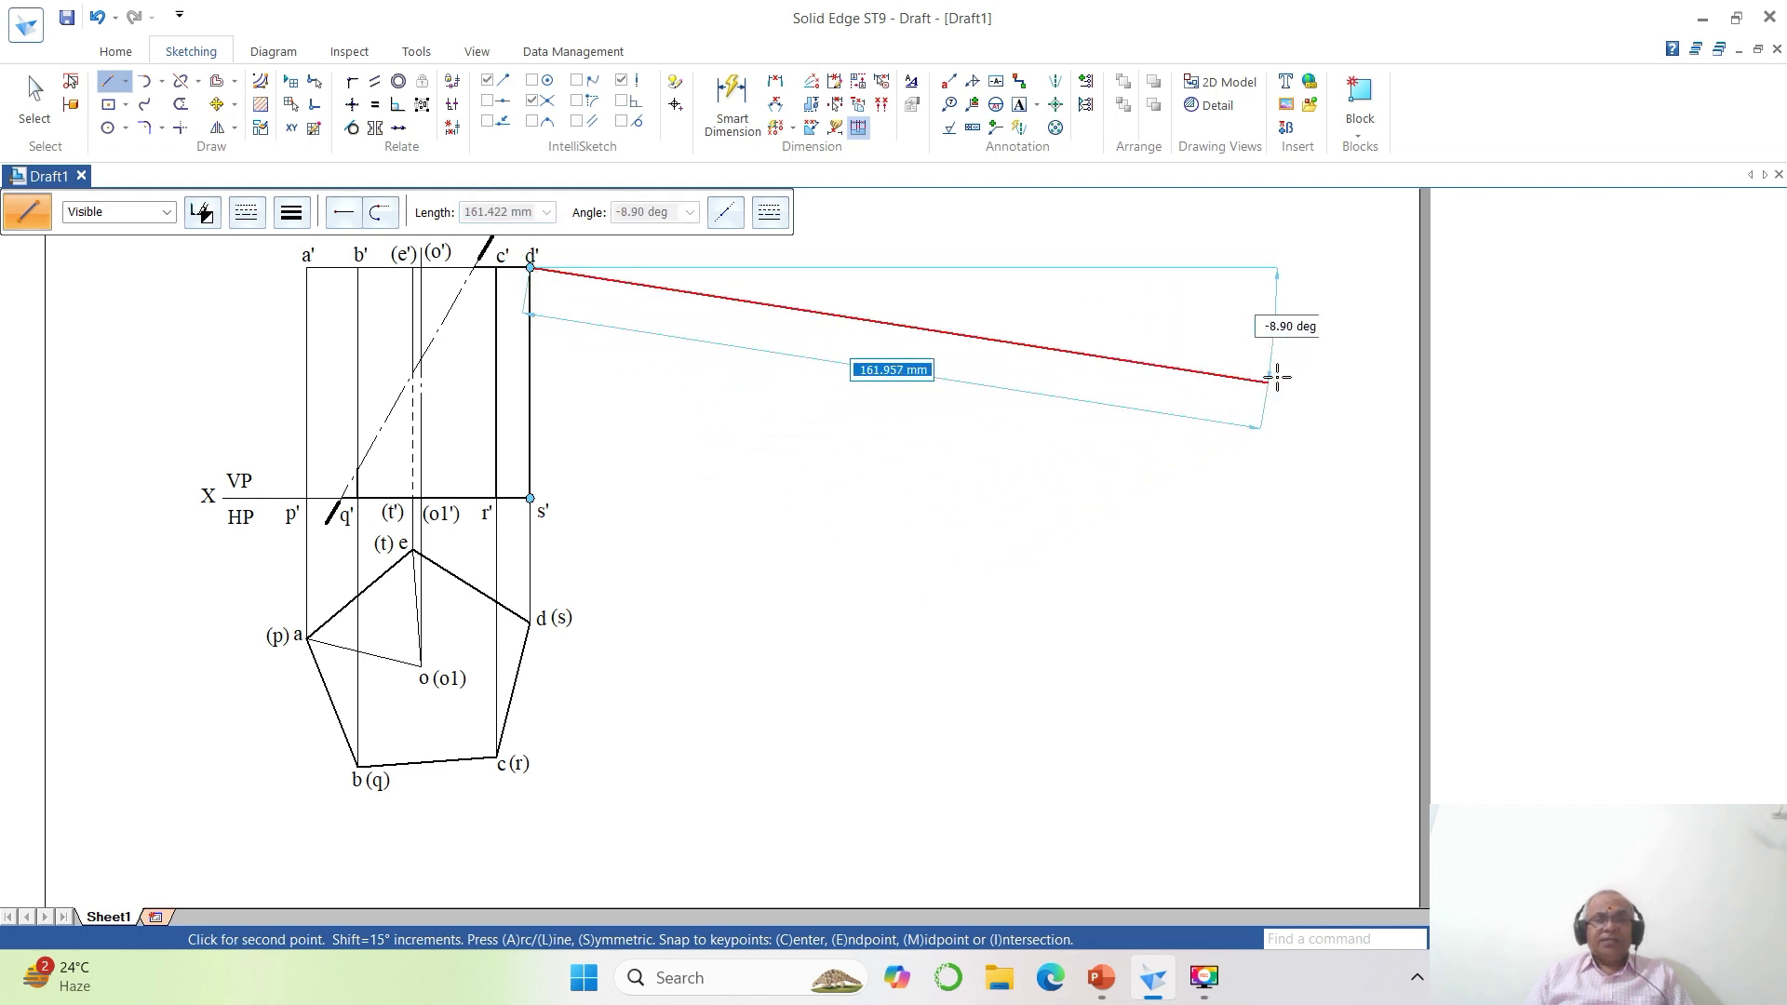
pyautogui.click(1348, 268)
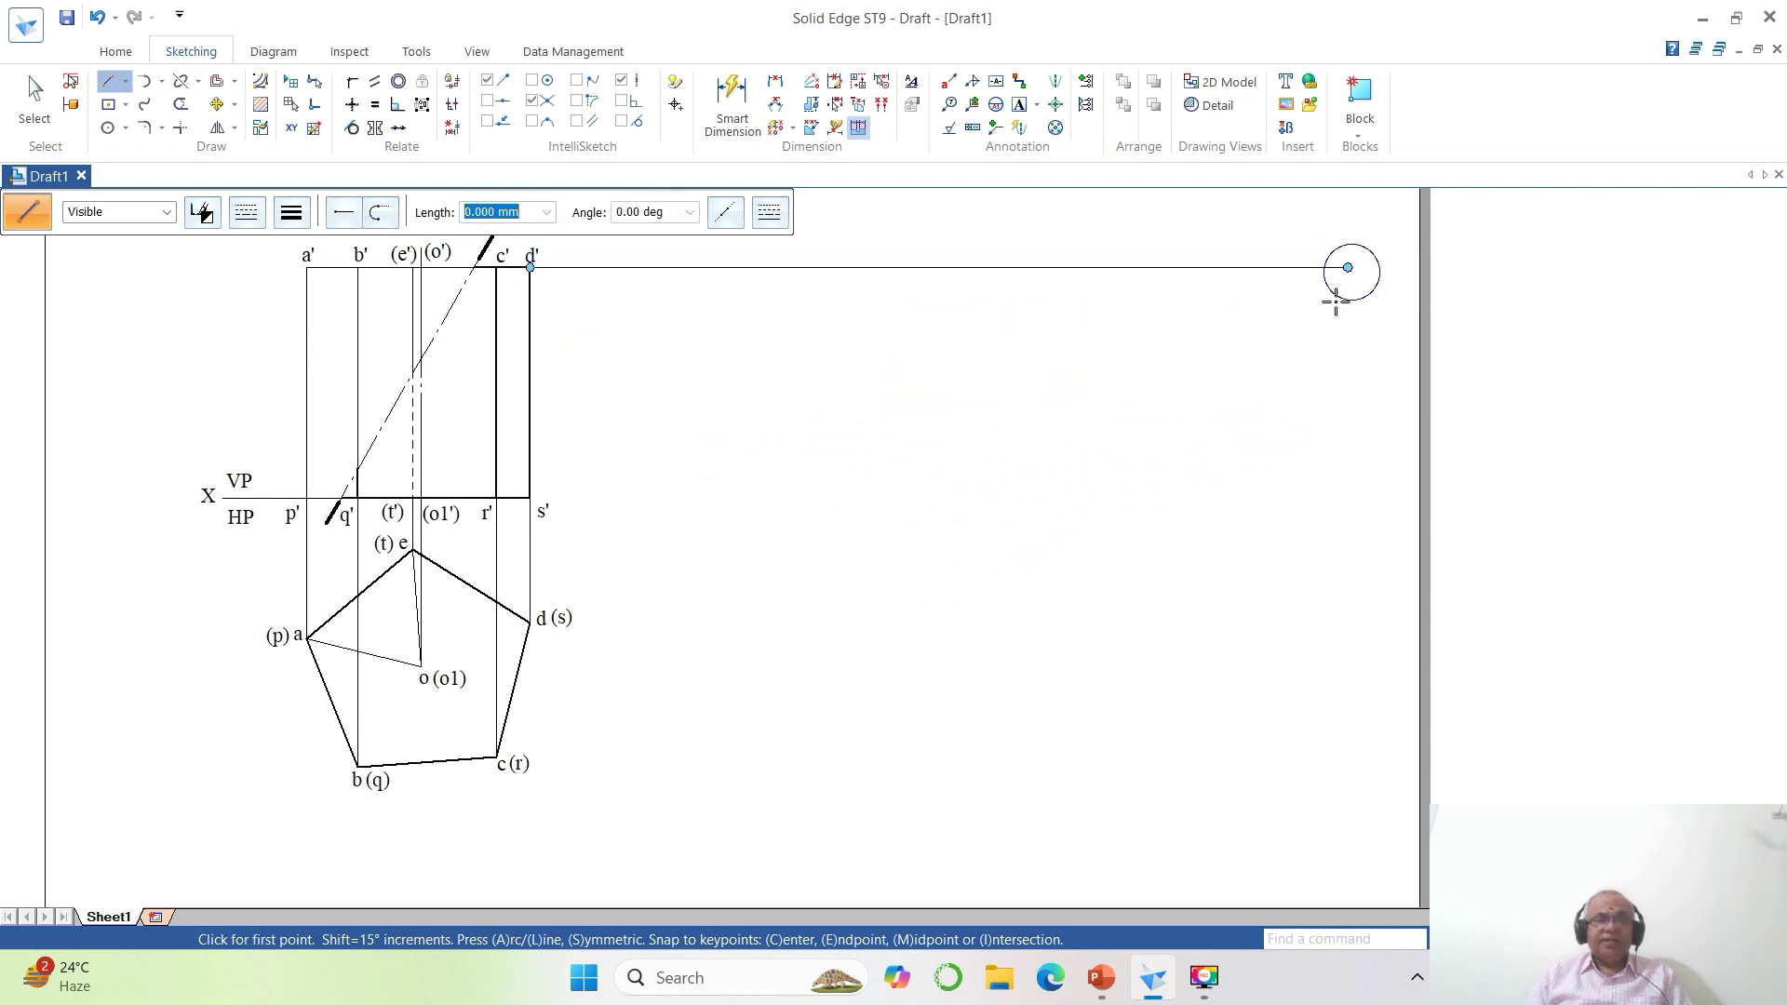
pyautogui.click(529, 499)
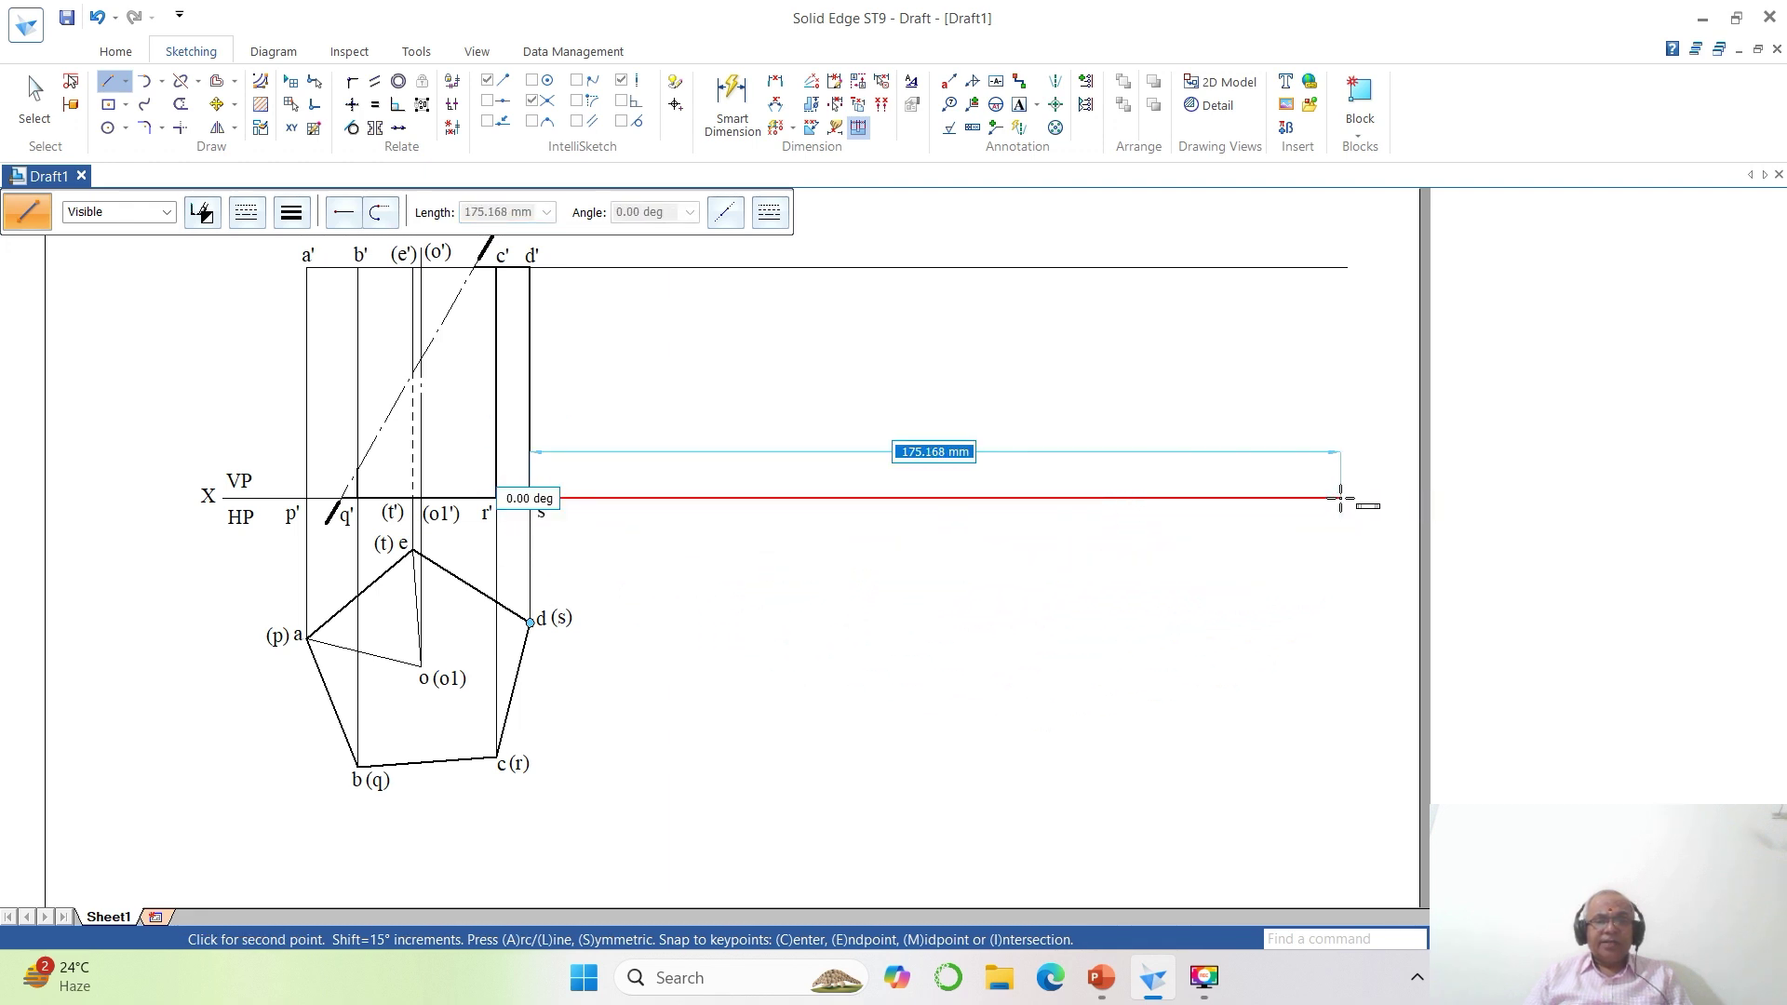
pyautogui.click(1340, 499)
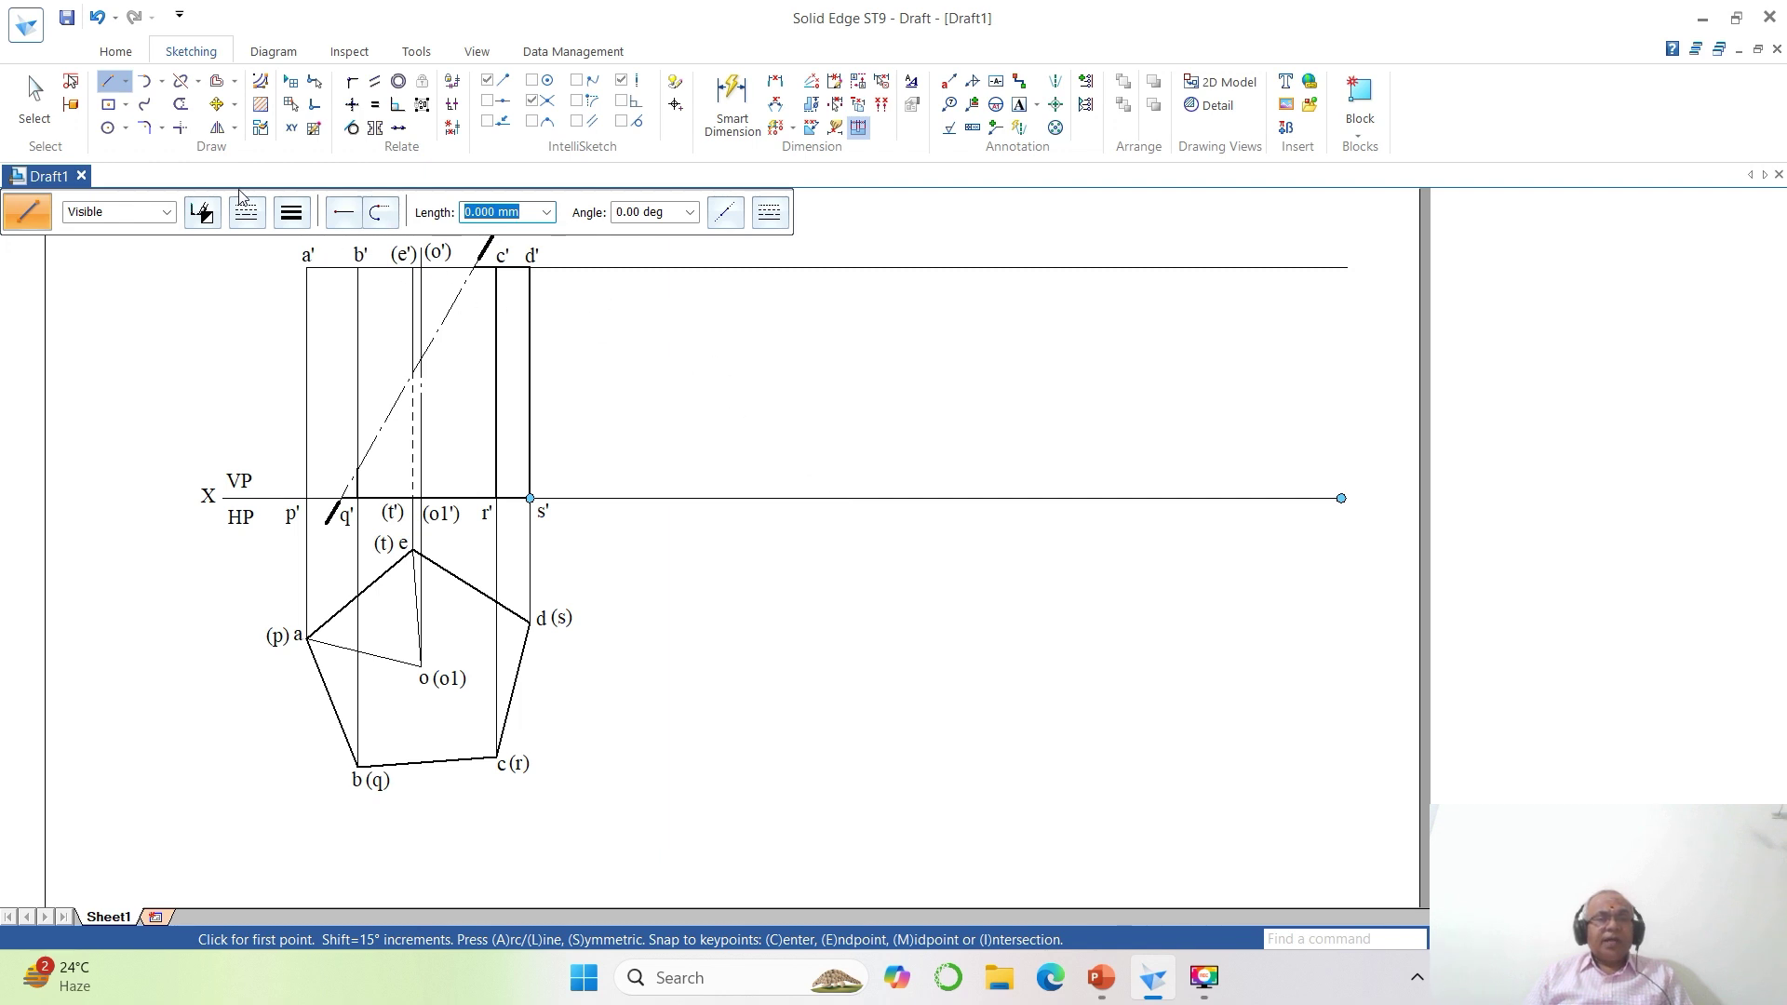
# Draw a vertical line crossing both horizontal projection lines a short distance beyond the front view.
pyautogui.click(110, 85)
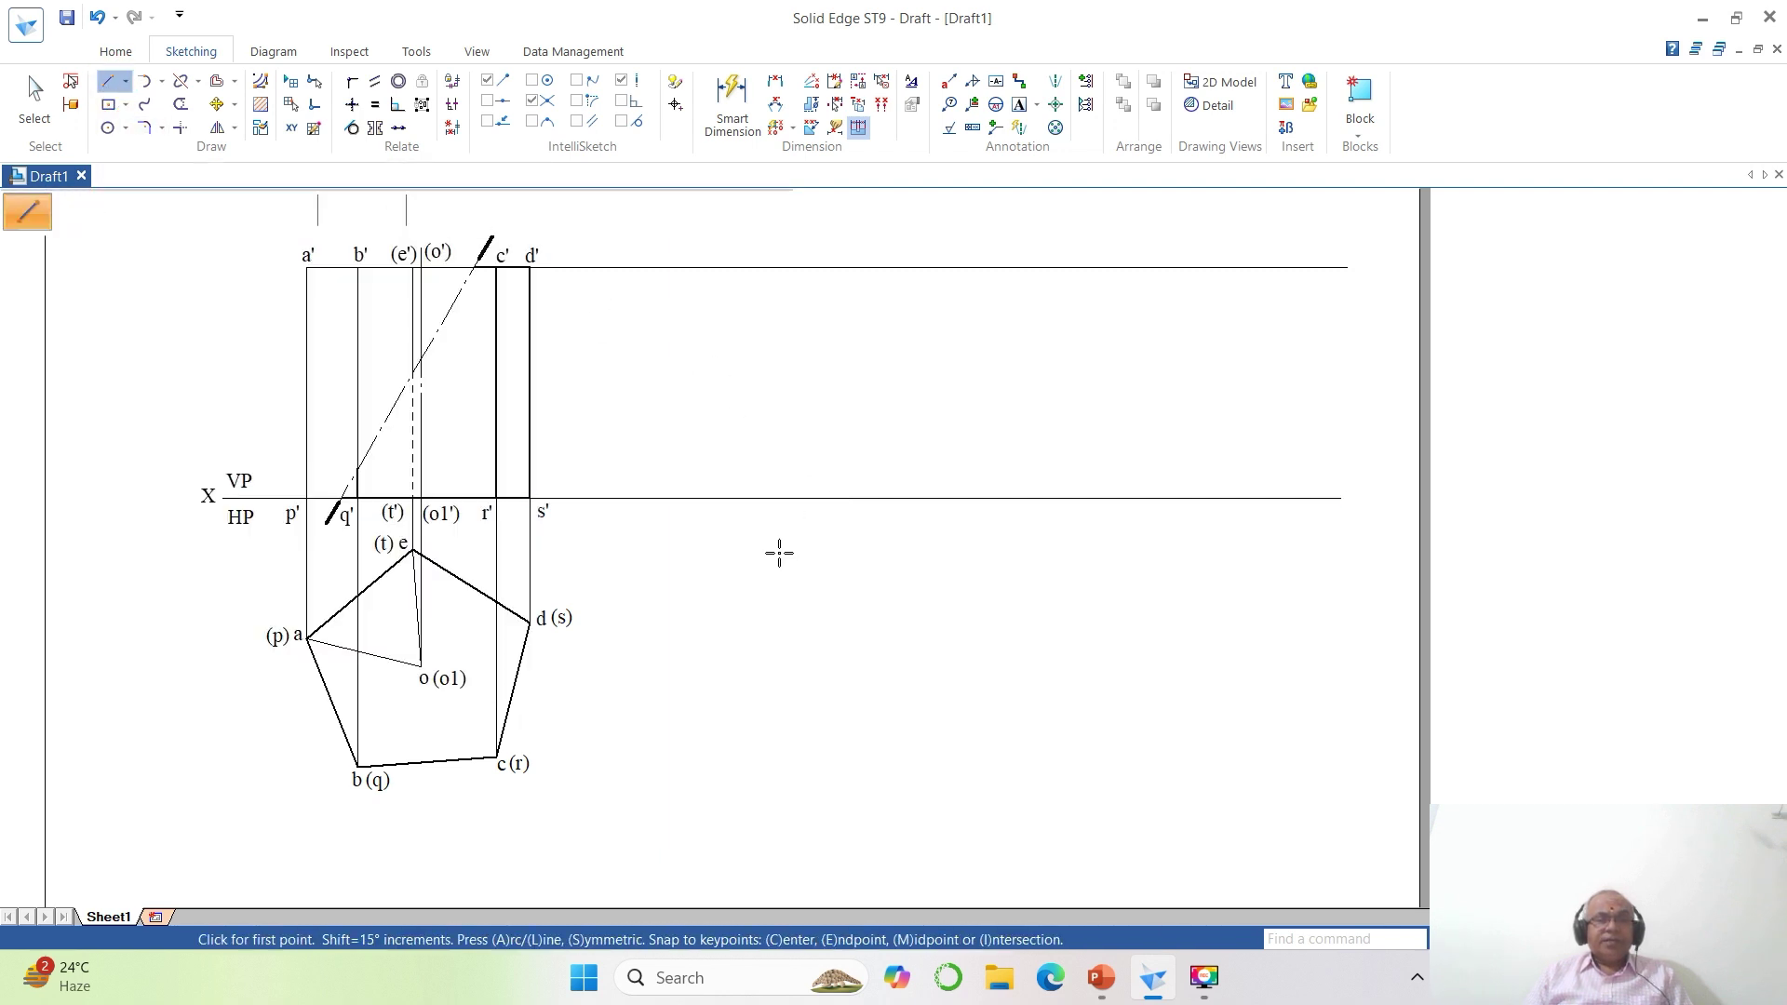
pyautogui.click(673, 246)
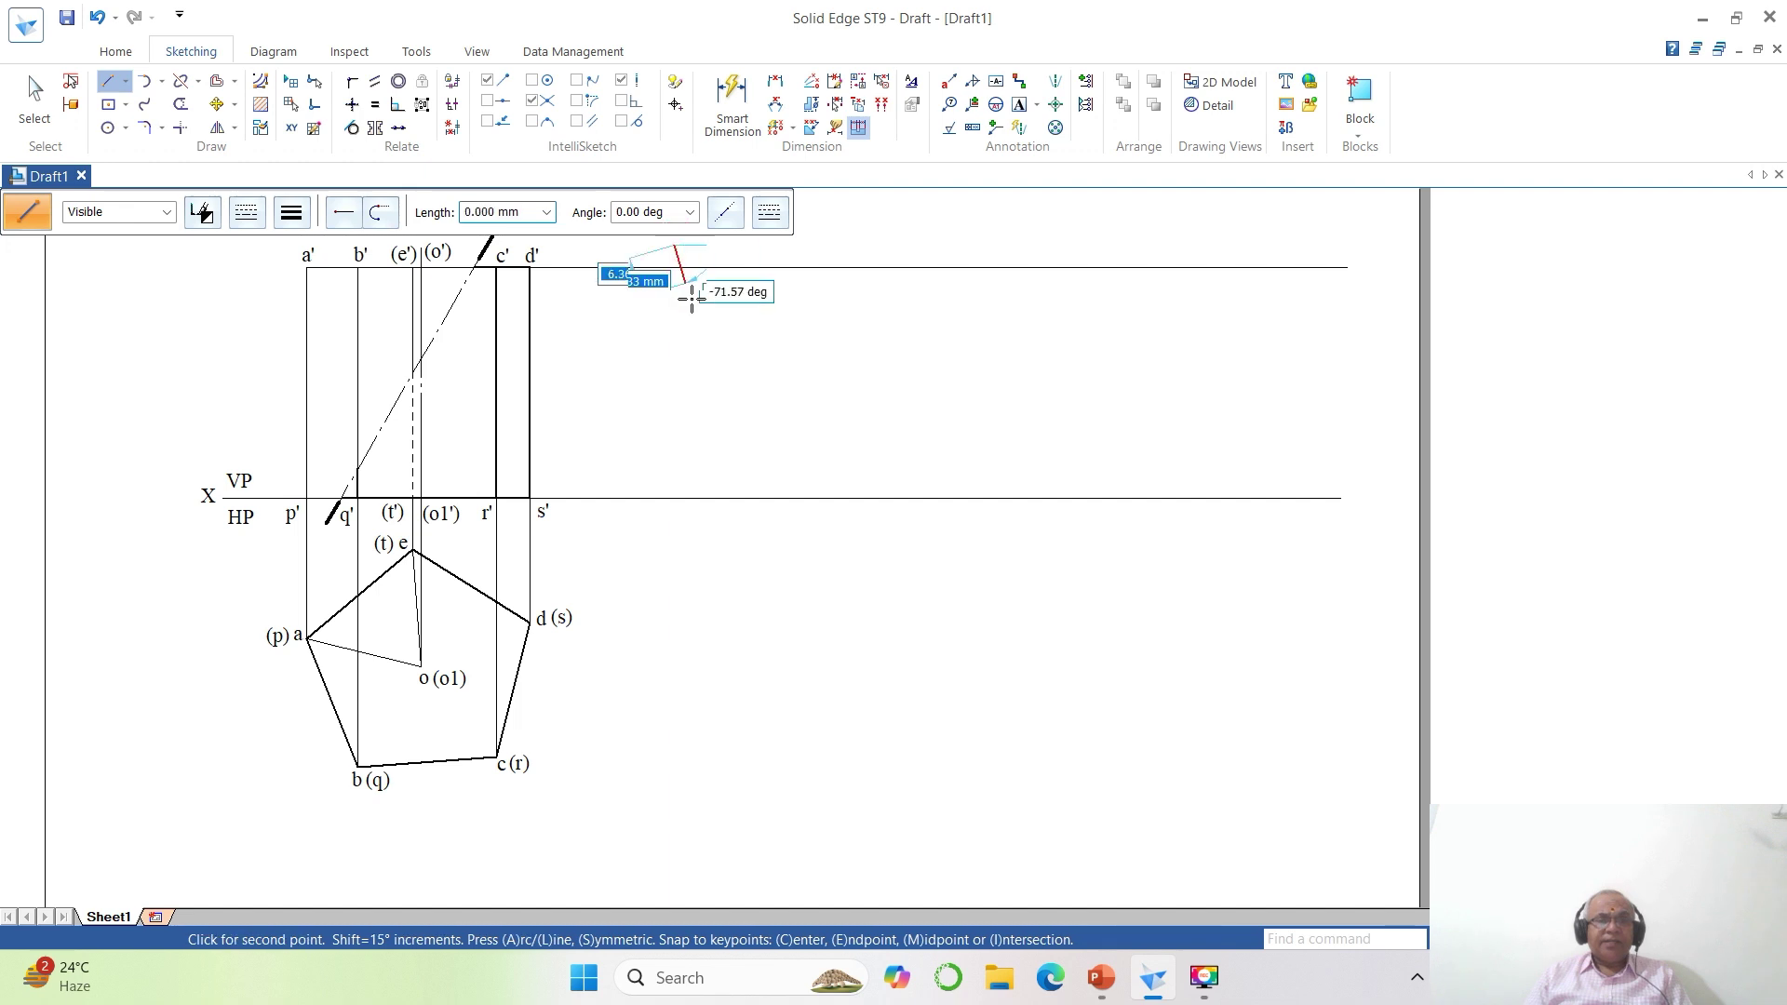
pyautogui.click(671, 546)
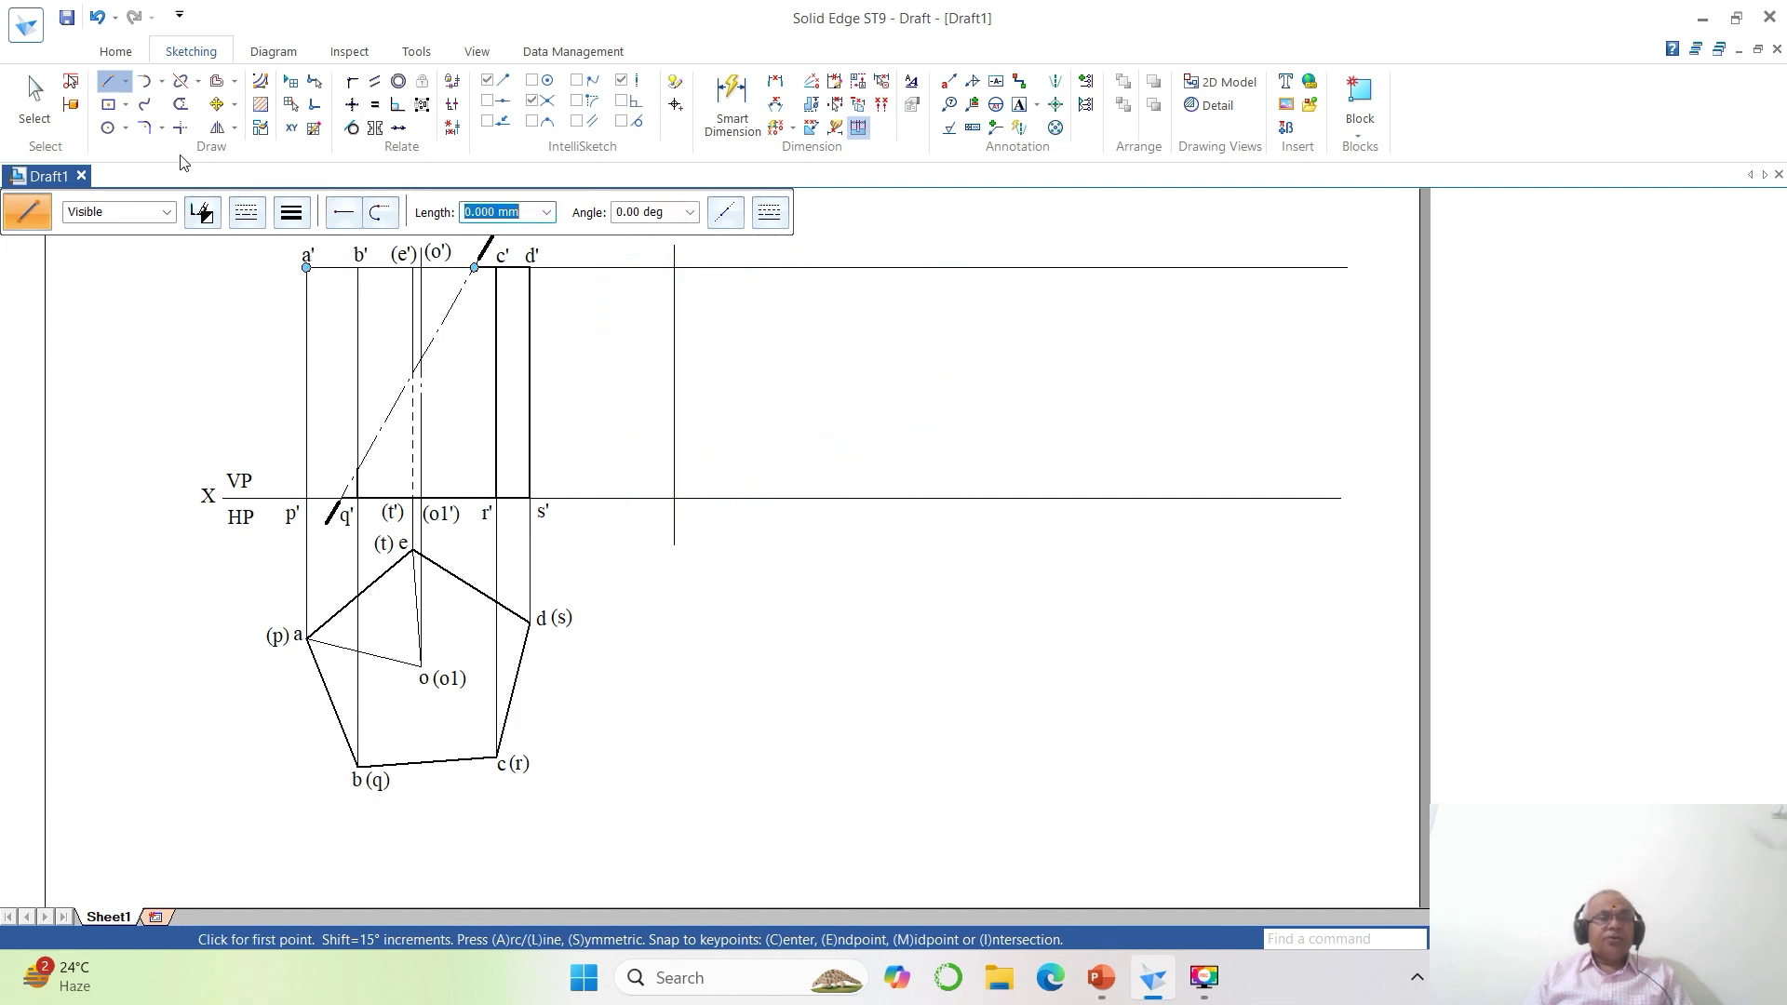
pyautogui.click(198, 82)
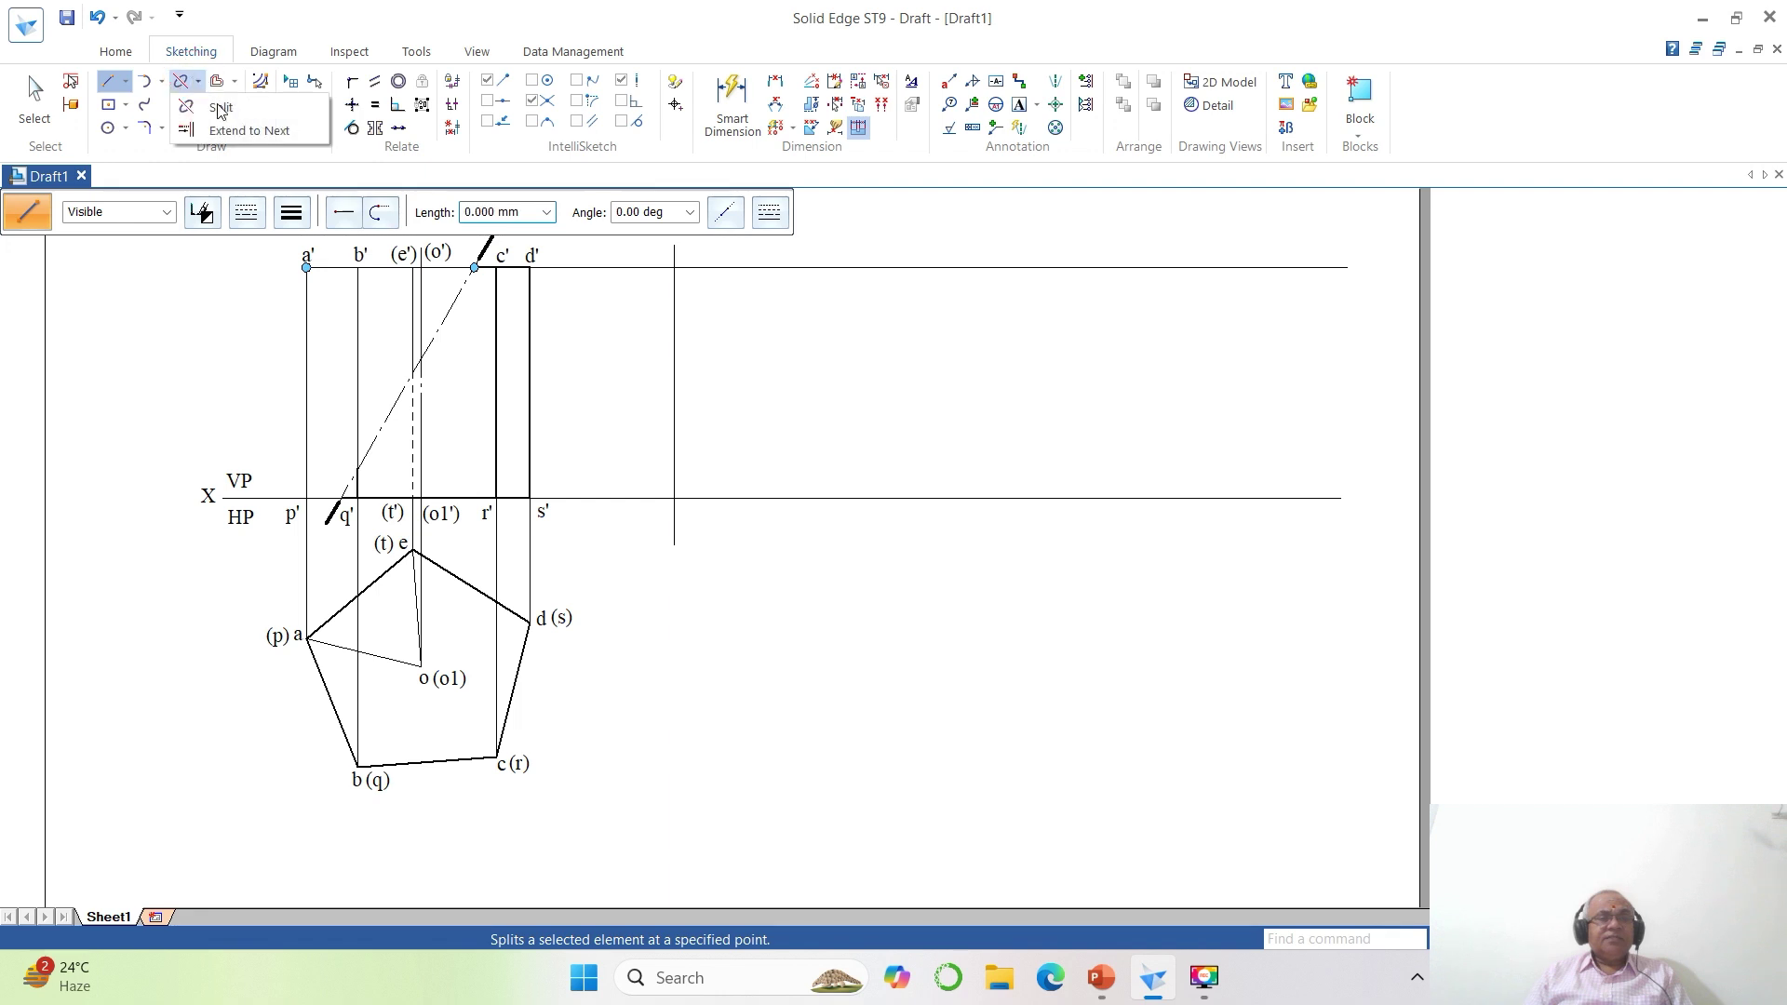
pyautogui.click(601, 501)
pyautogui.rightClick(563, 542)
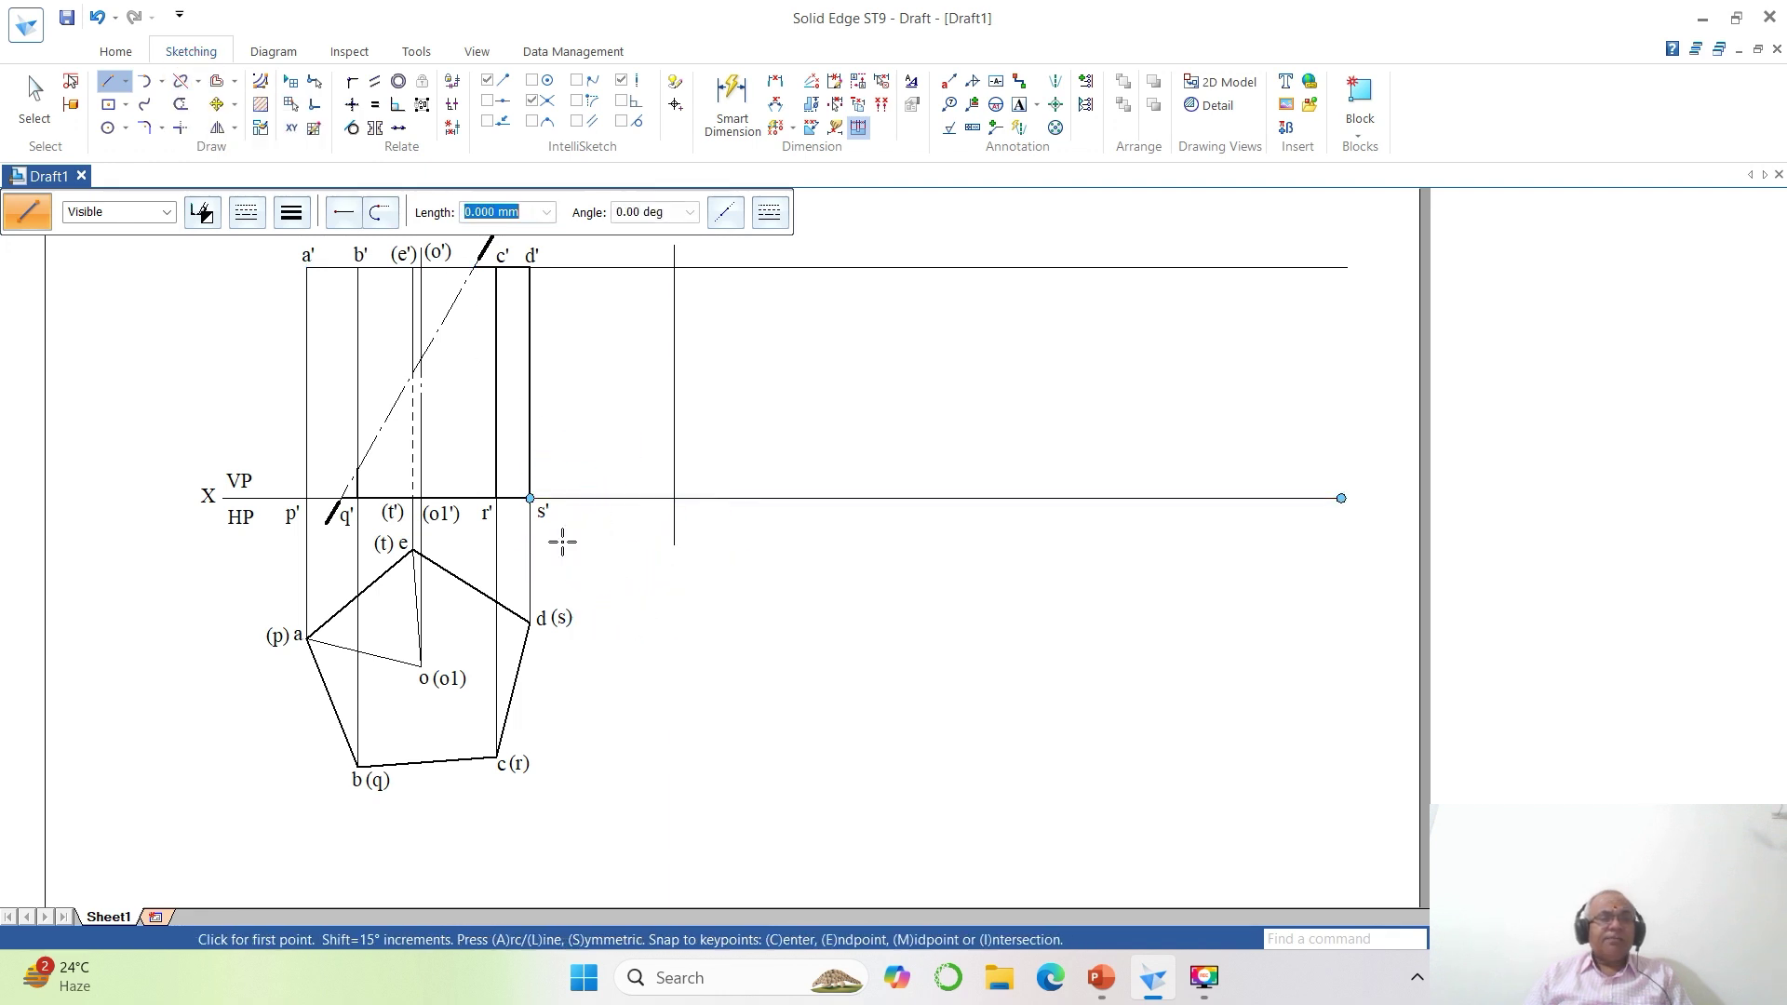
# Split the lower projection line midway between s' and the new vertical line.
pyautogui.click(180, 81)
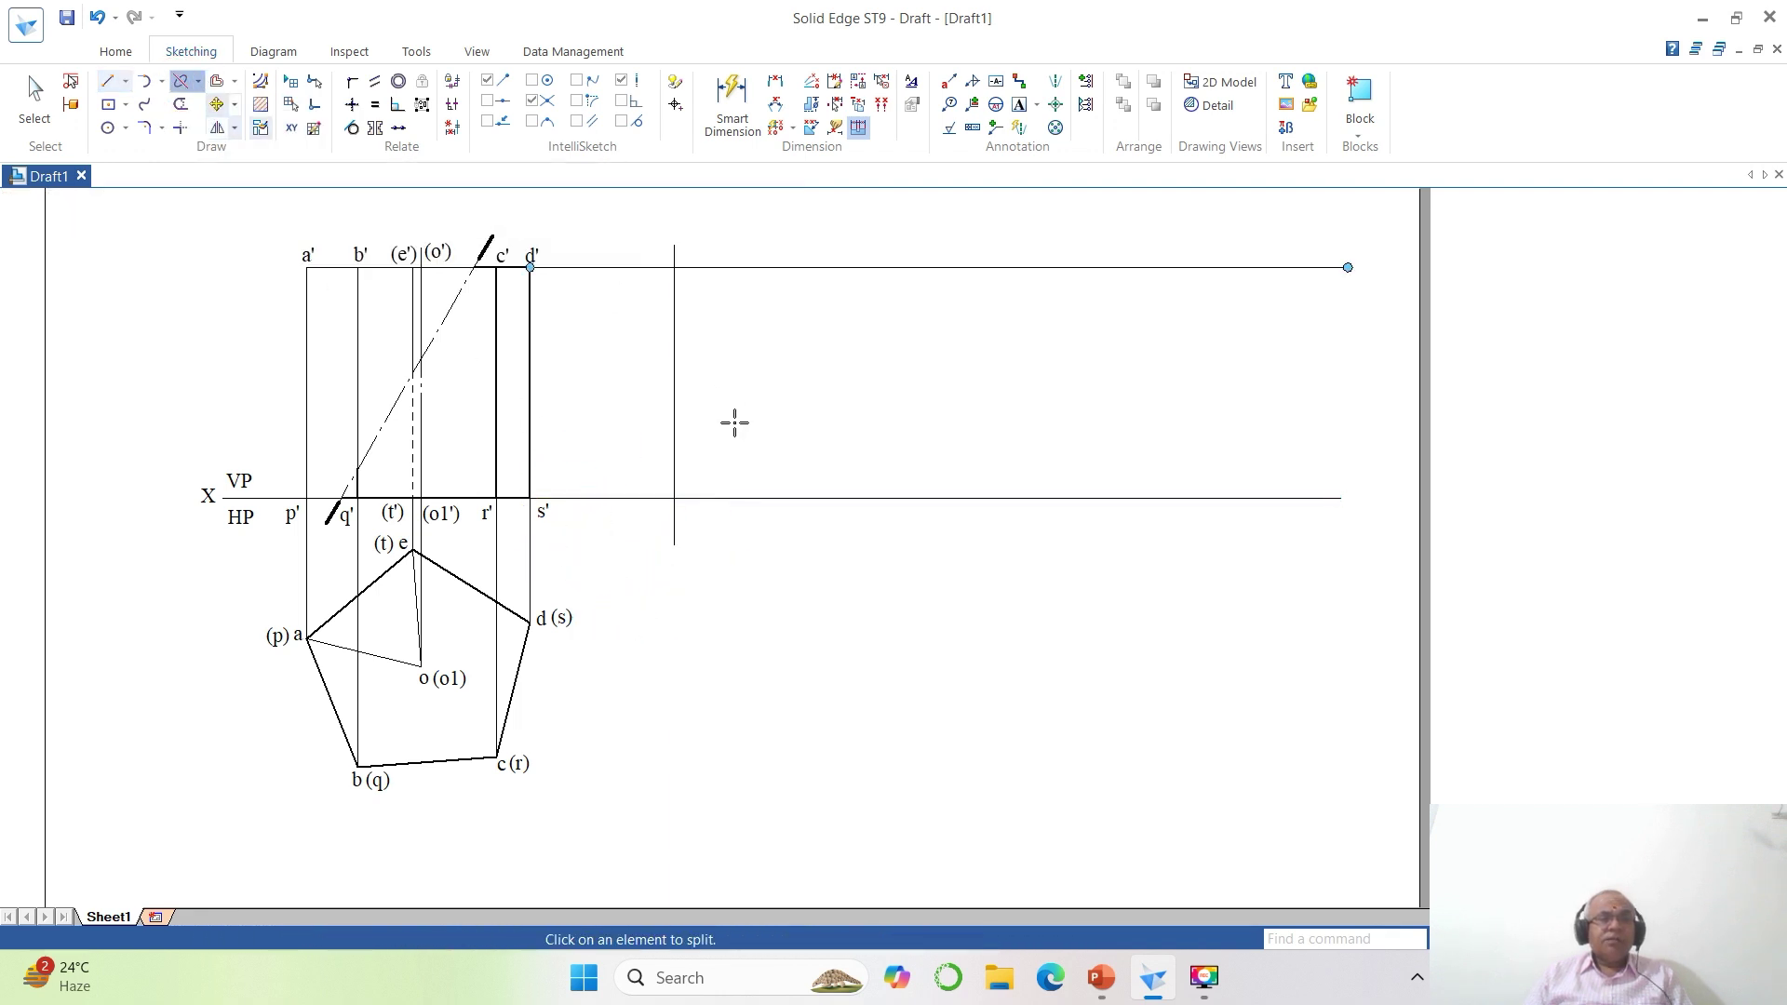
pyautogui.click(609, 499)
pyautogui.click(596, 498)
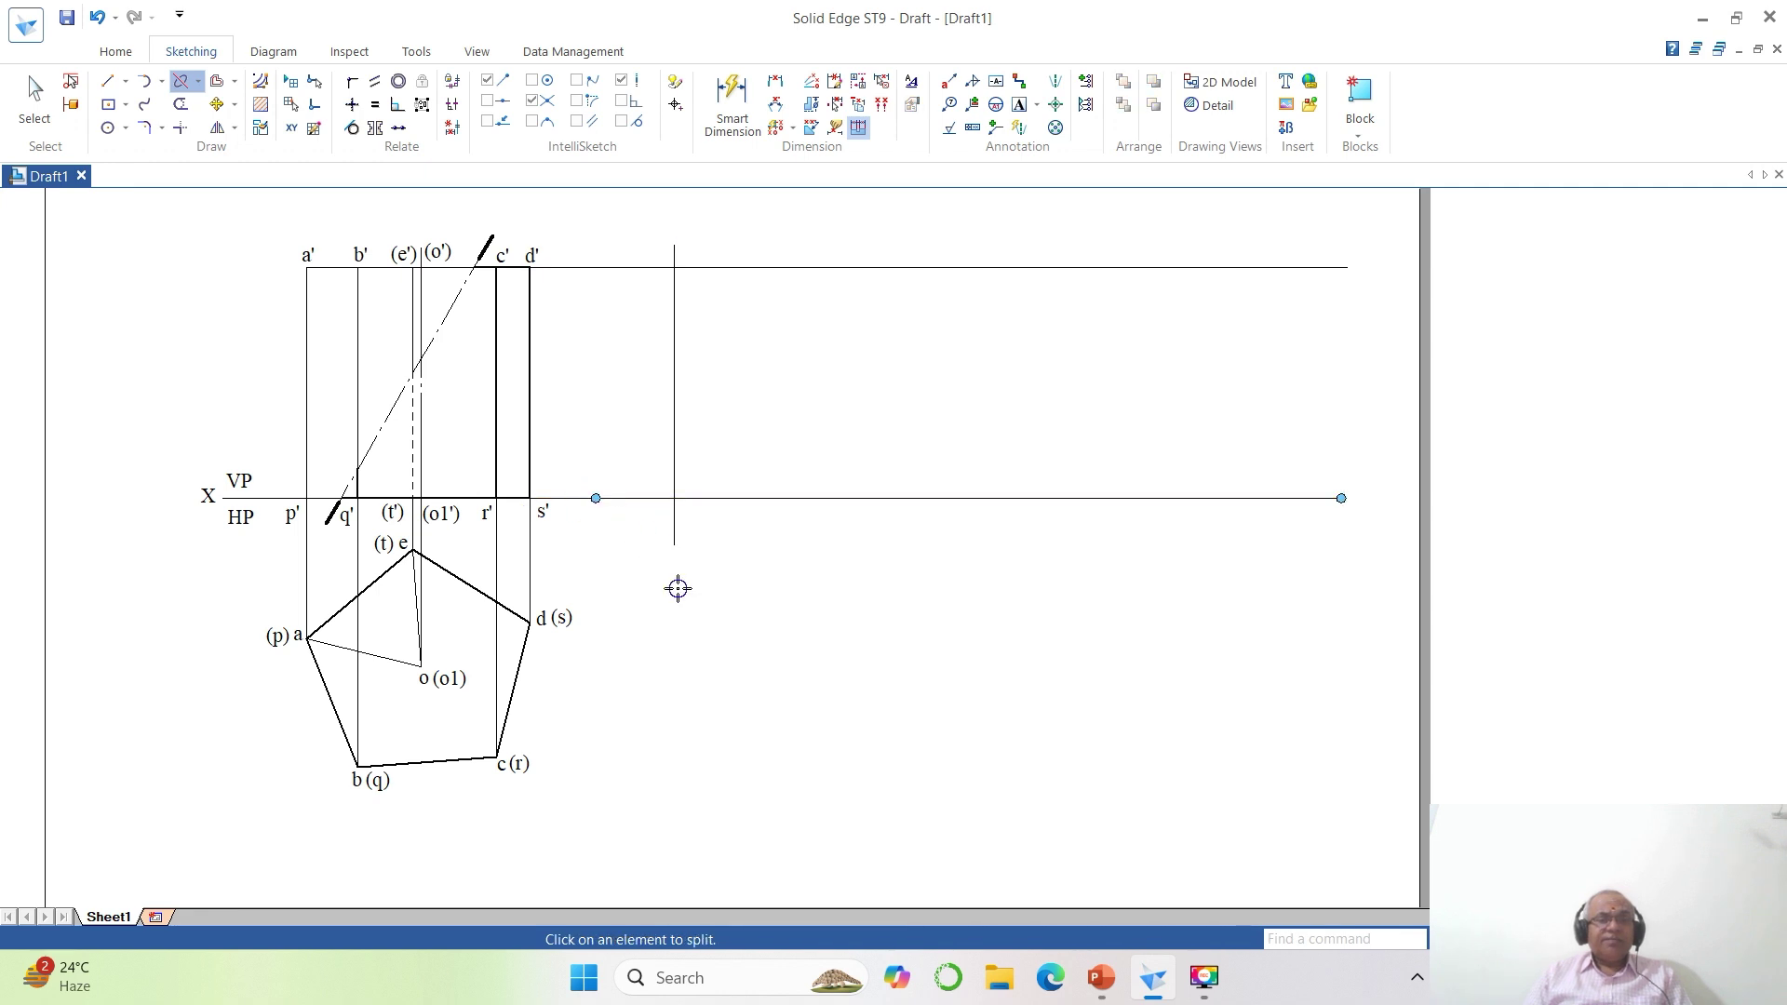
# Trim the vertical line and the outer part of the lower projection line to a corner where they cross.
pyautogui.click(180, 127)
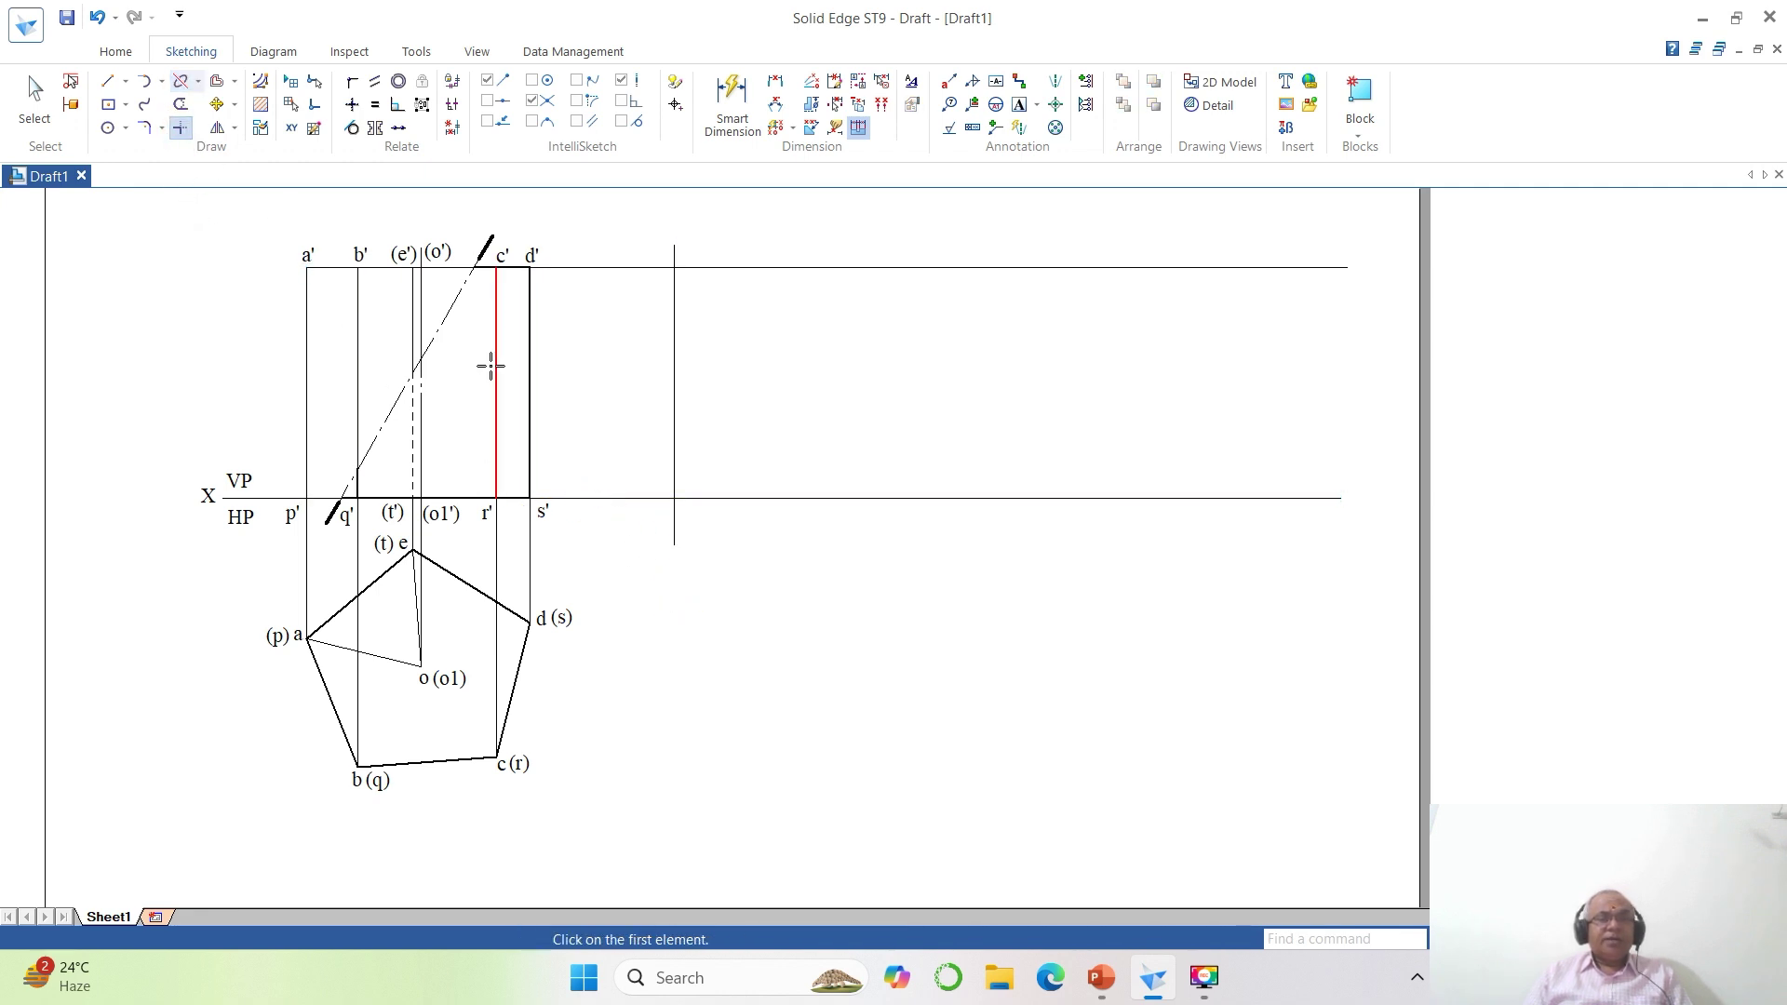
pyautogui.click(673, 393)
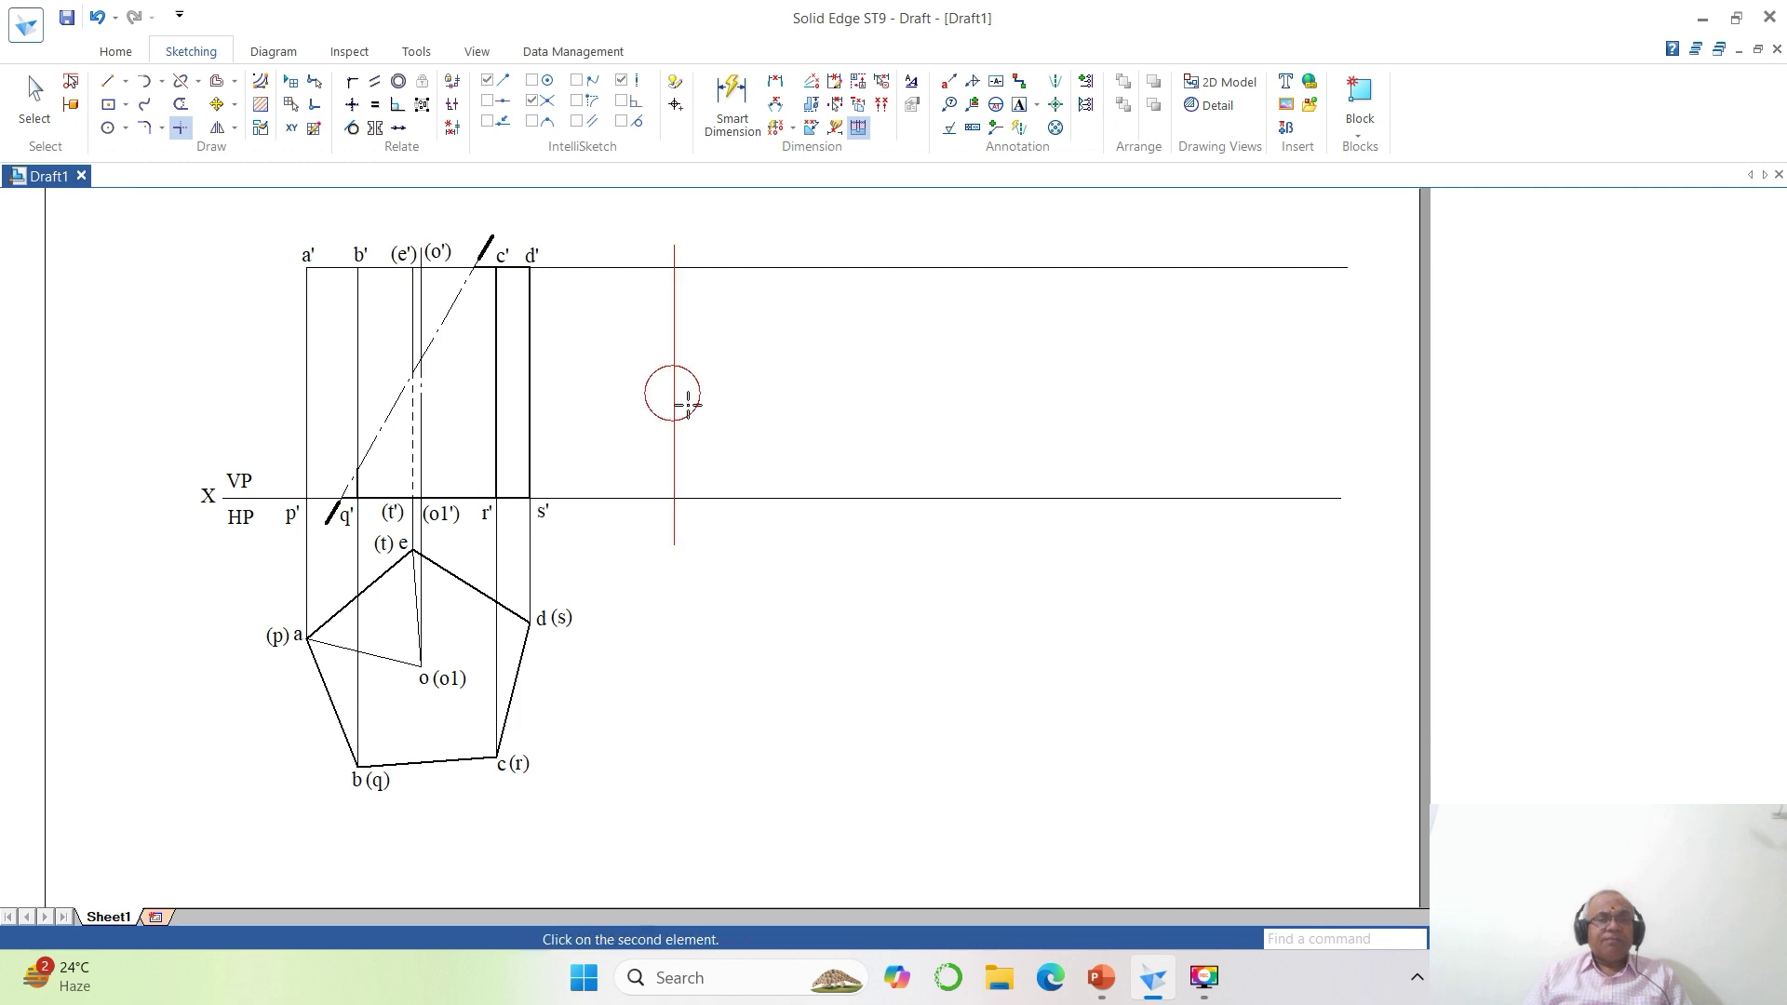
pyautogui.click(690, 500)
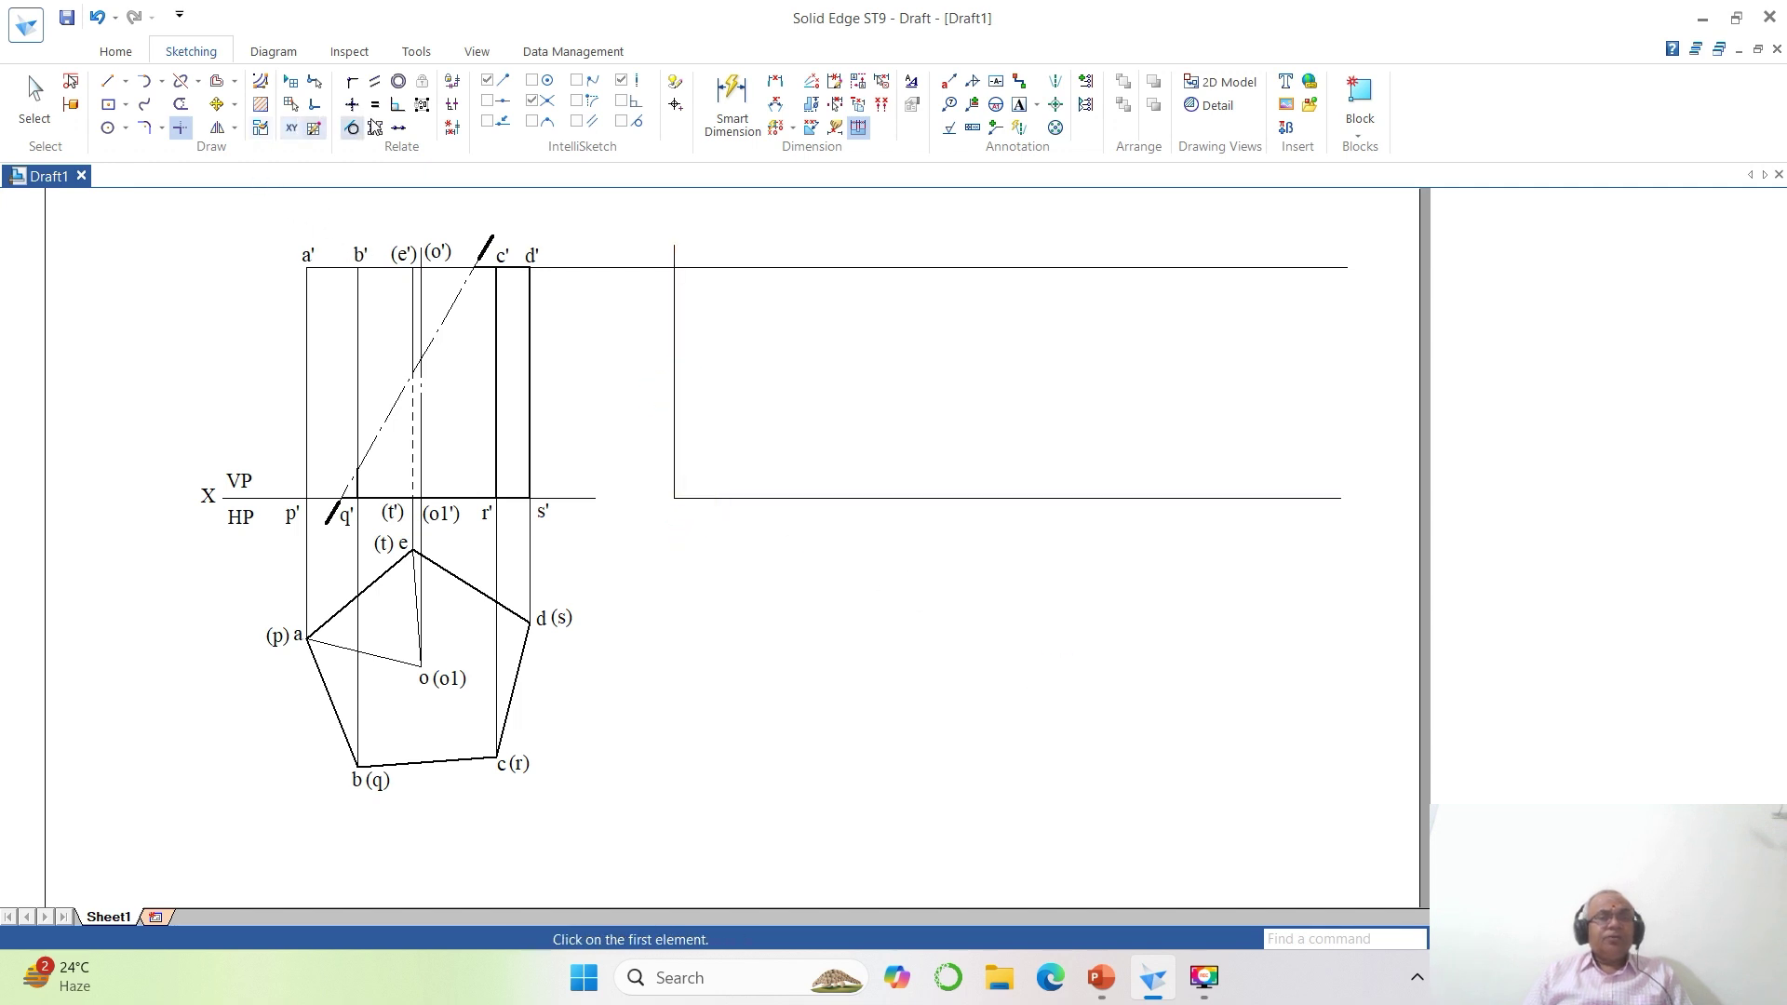
# Add the label Y at the free end of the reference line and move it level with the line.
pyautogui.click(1019, 106)
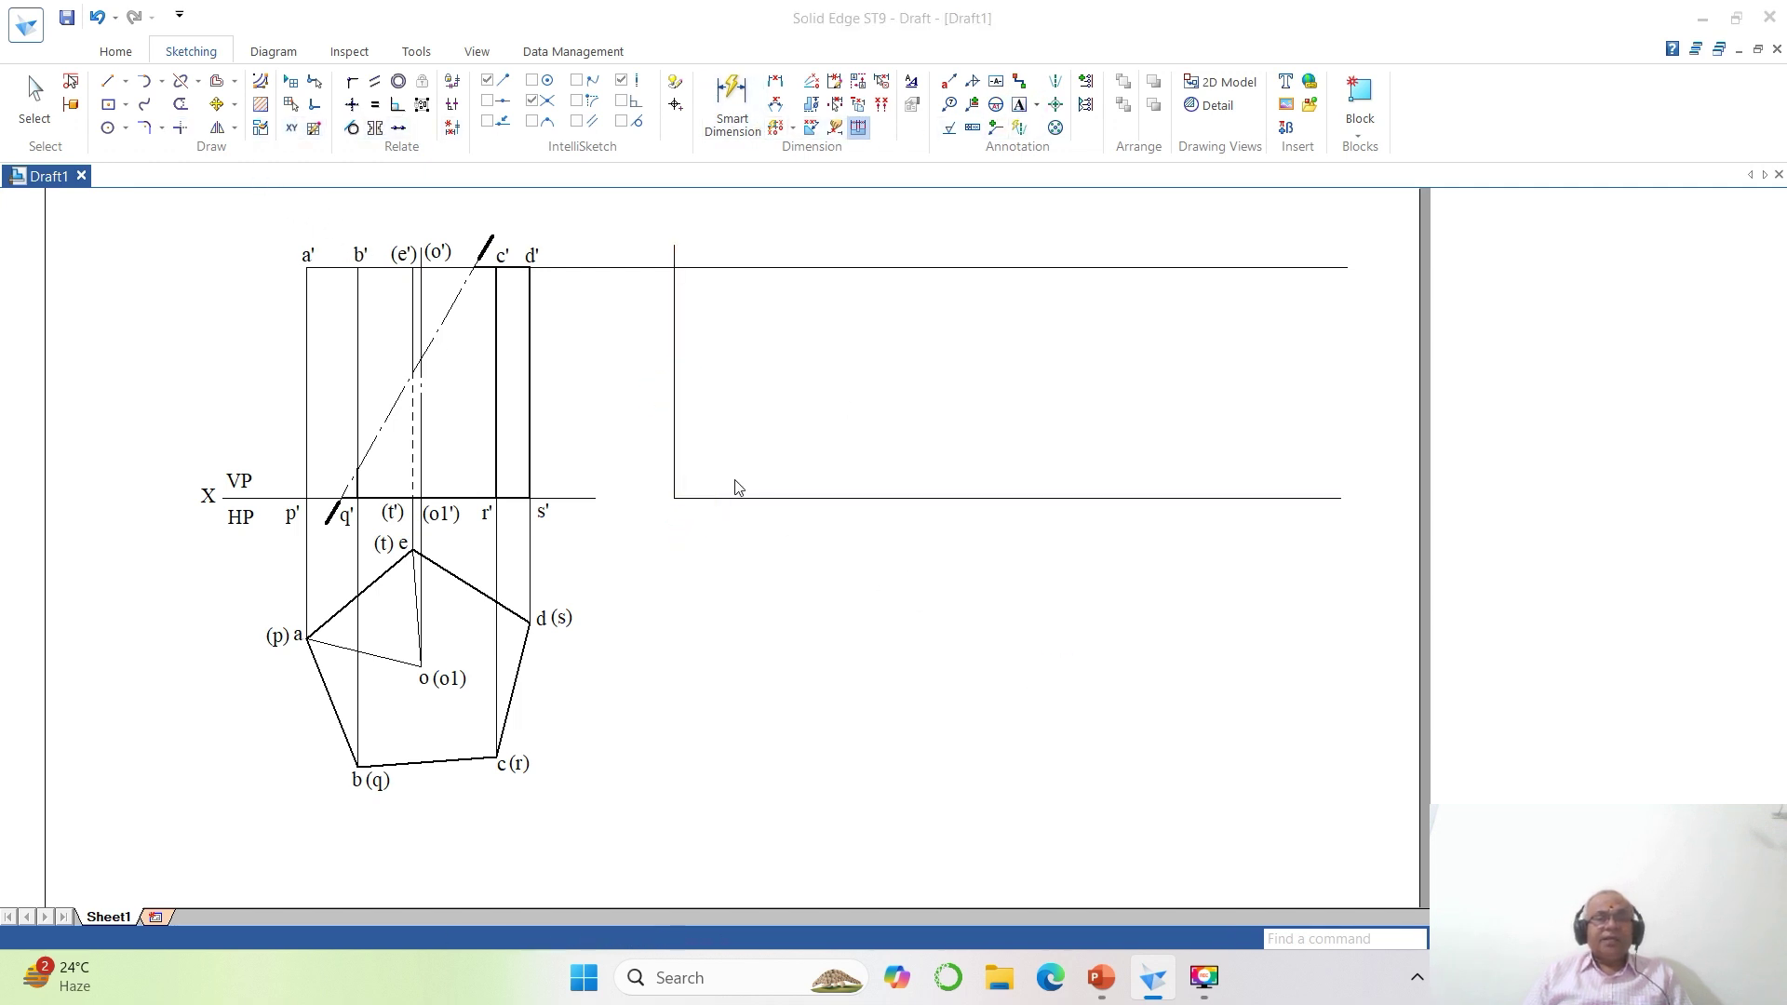
pyautogui.click(602, 503)
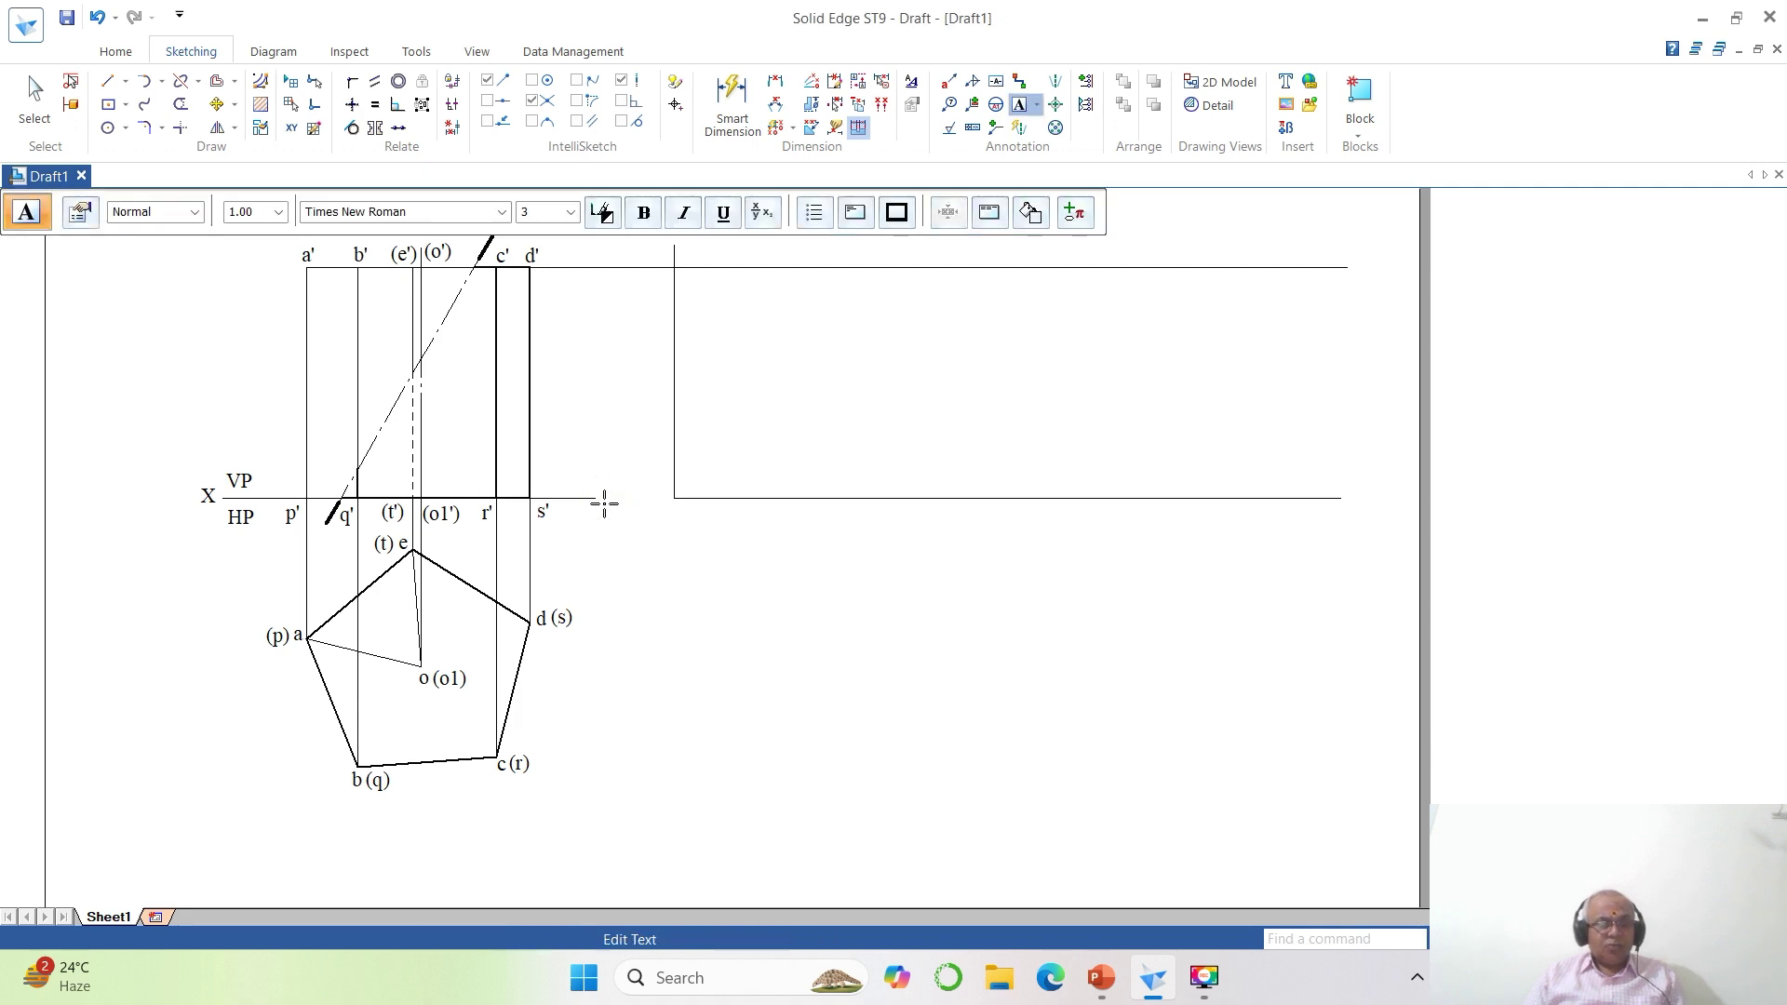
pyautogui.press('Escape')
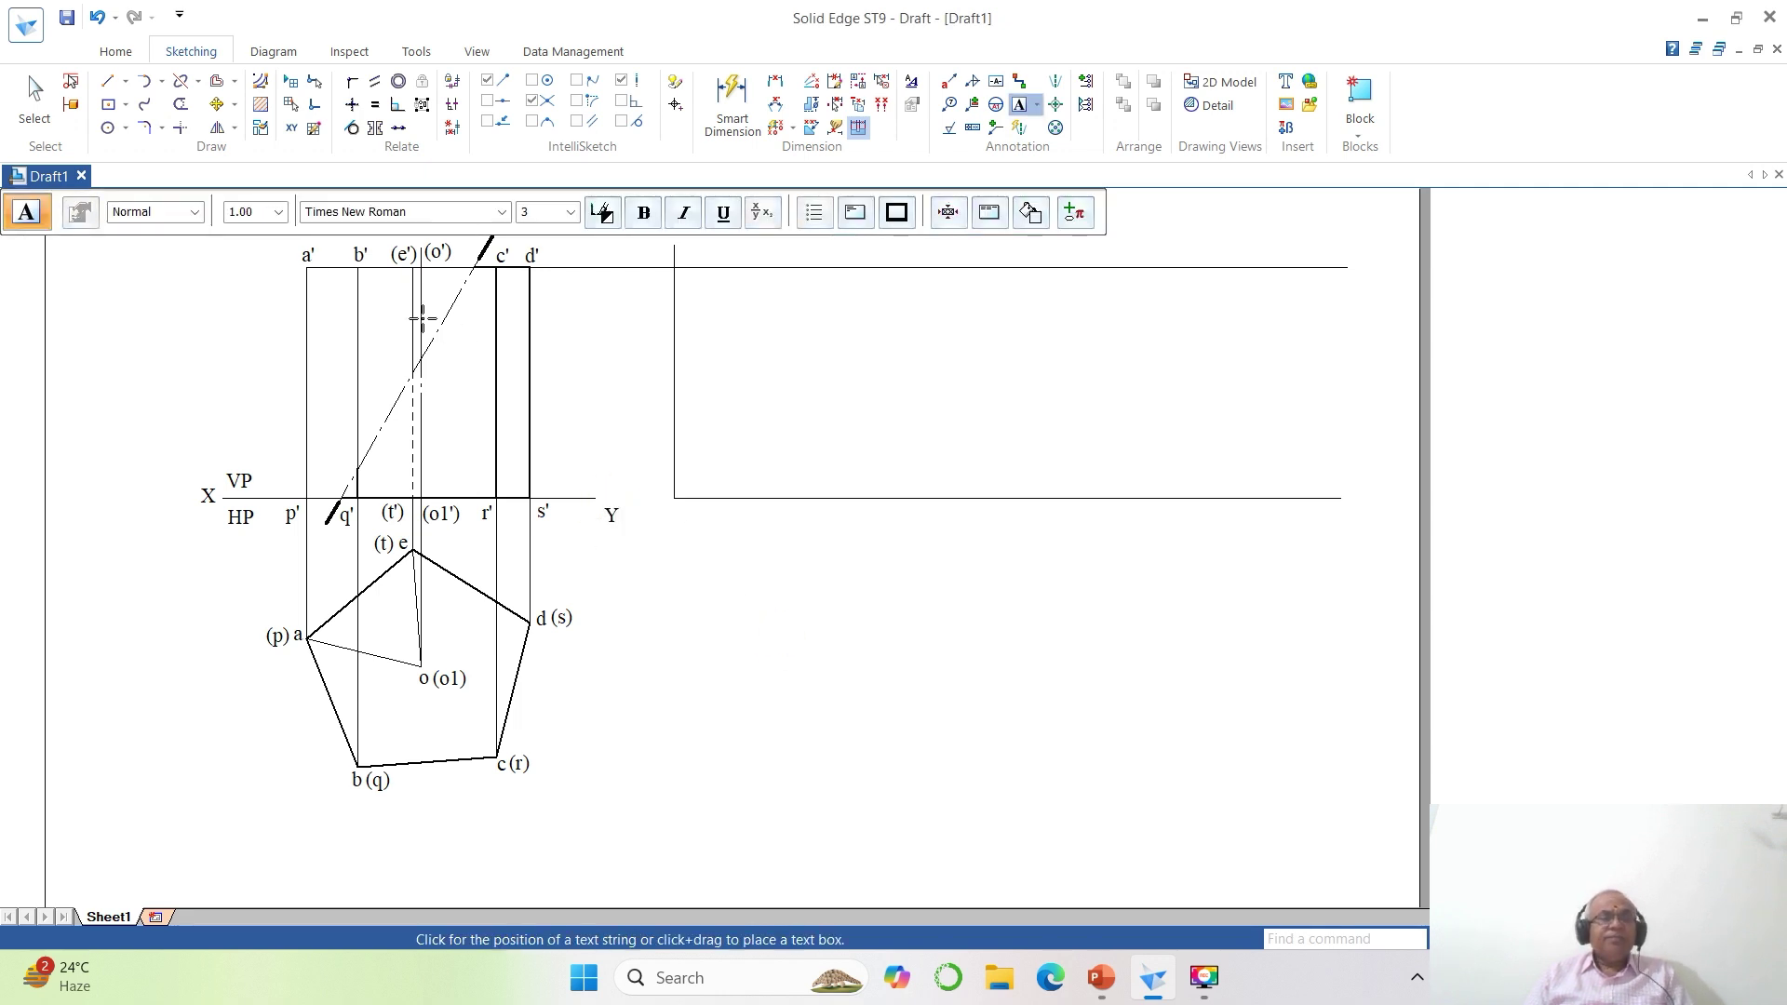
pyautogui.click(217, 105)
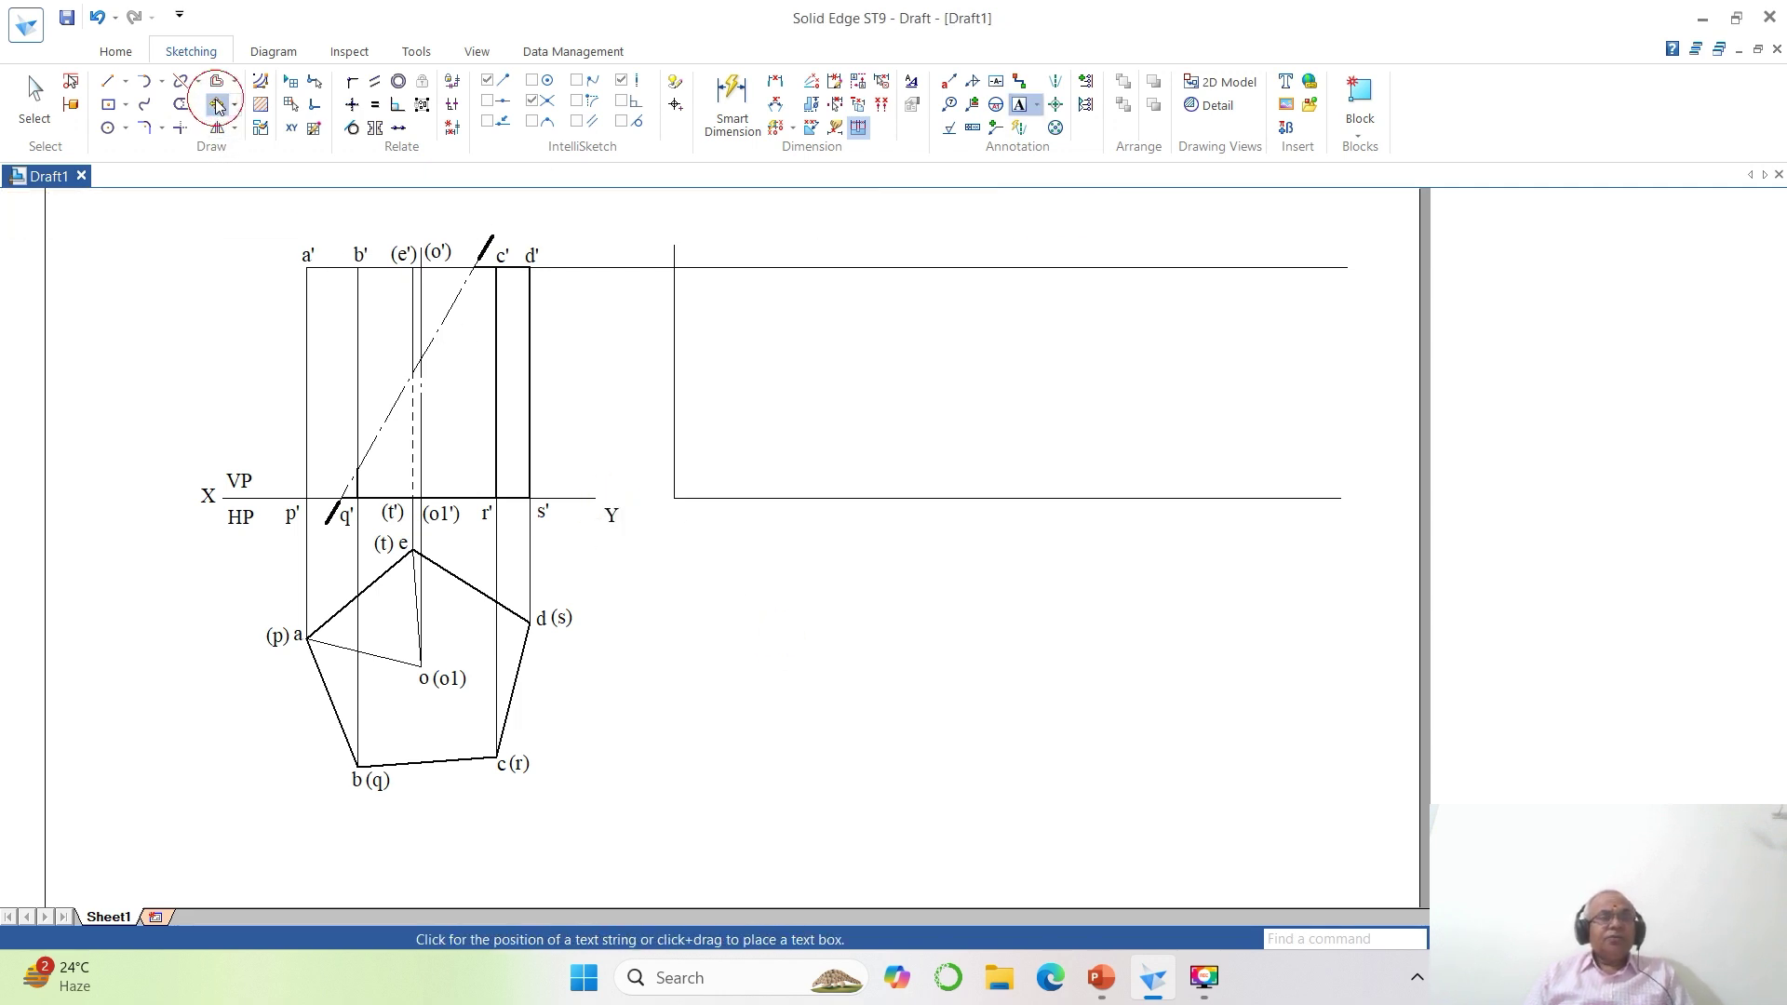
pyautogui.click(613, 514)
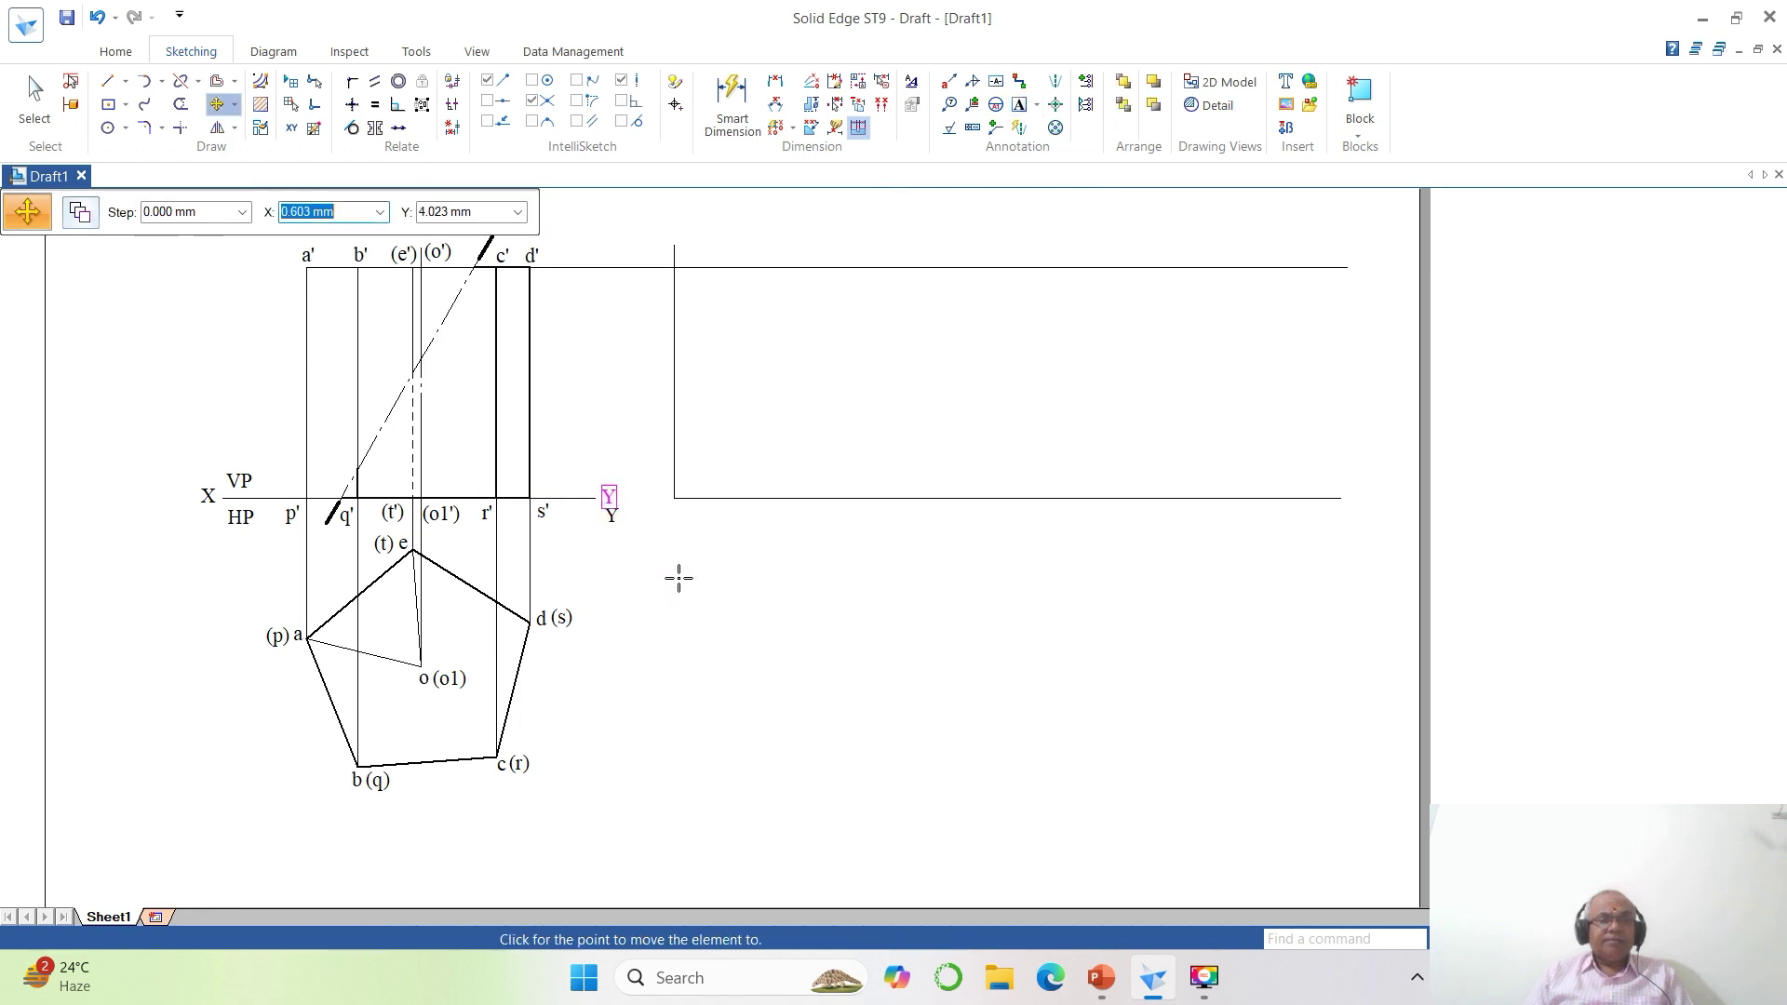
pyautogui.click(679, 579)
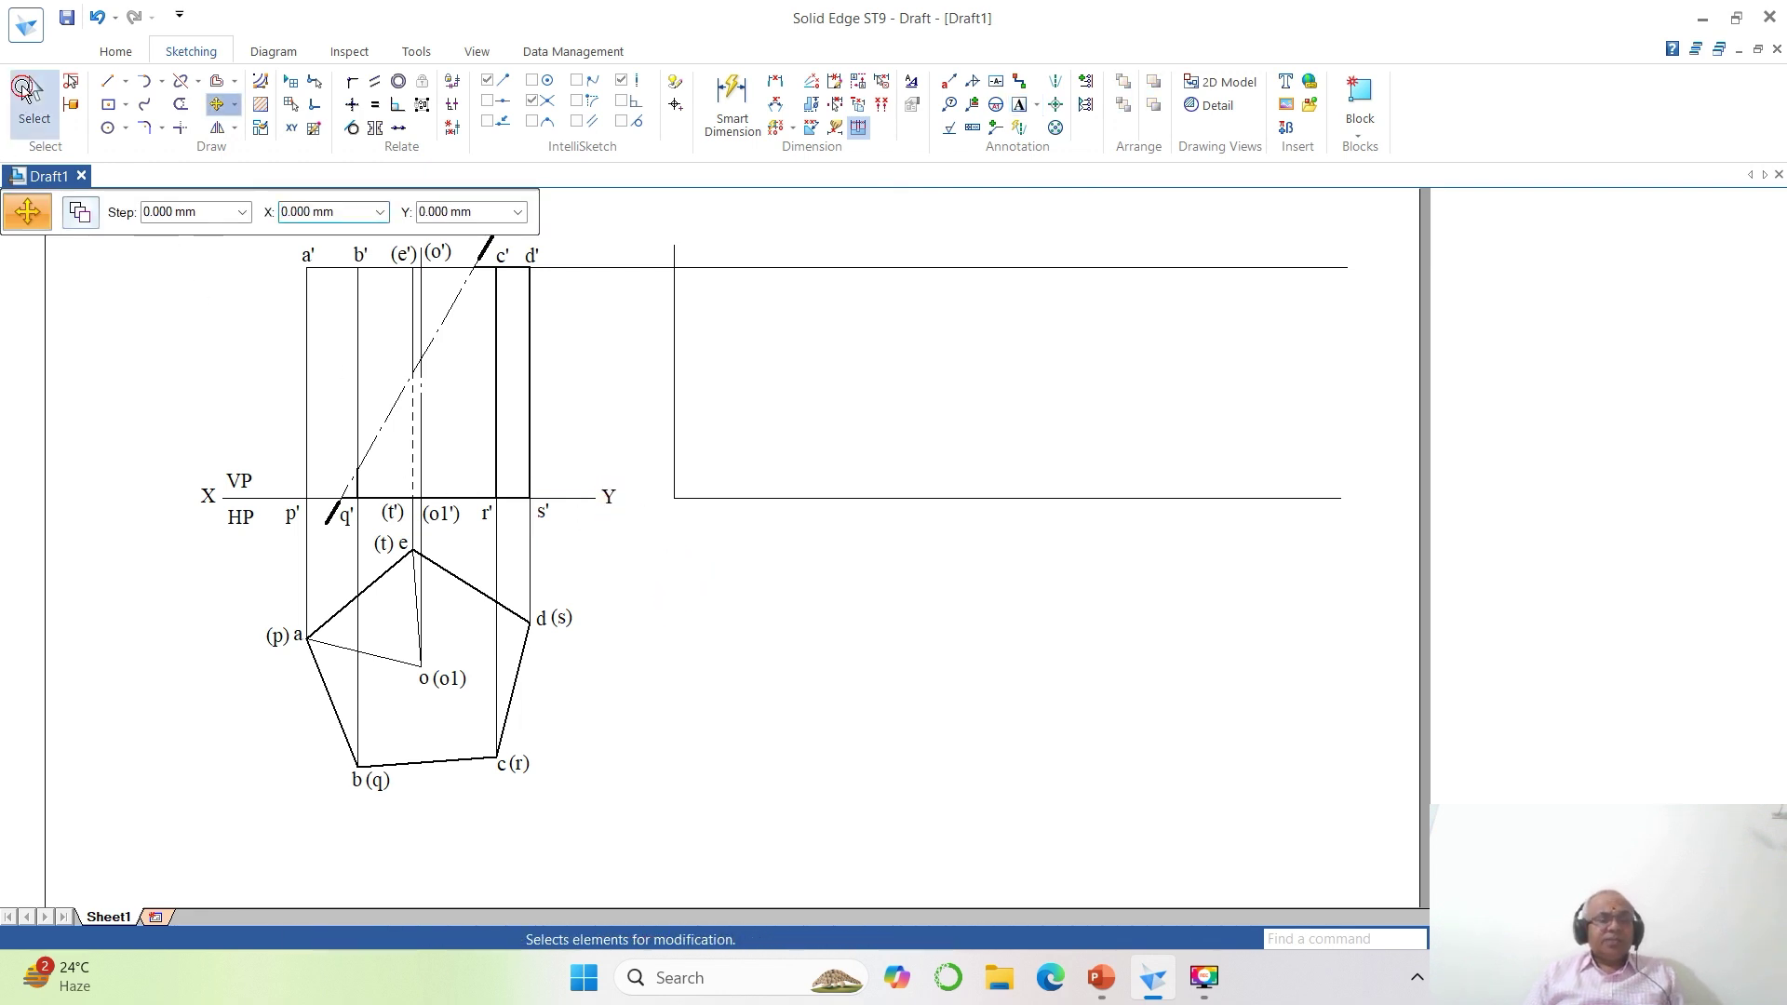
# Increase the line width of the XY reference line.
pyautogui.click(26, 90)
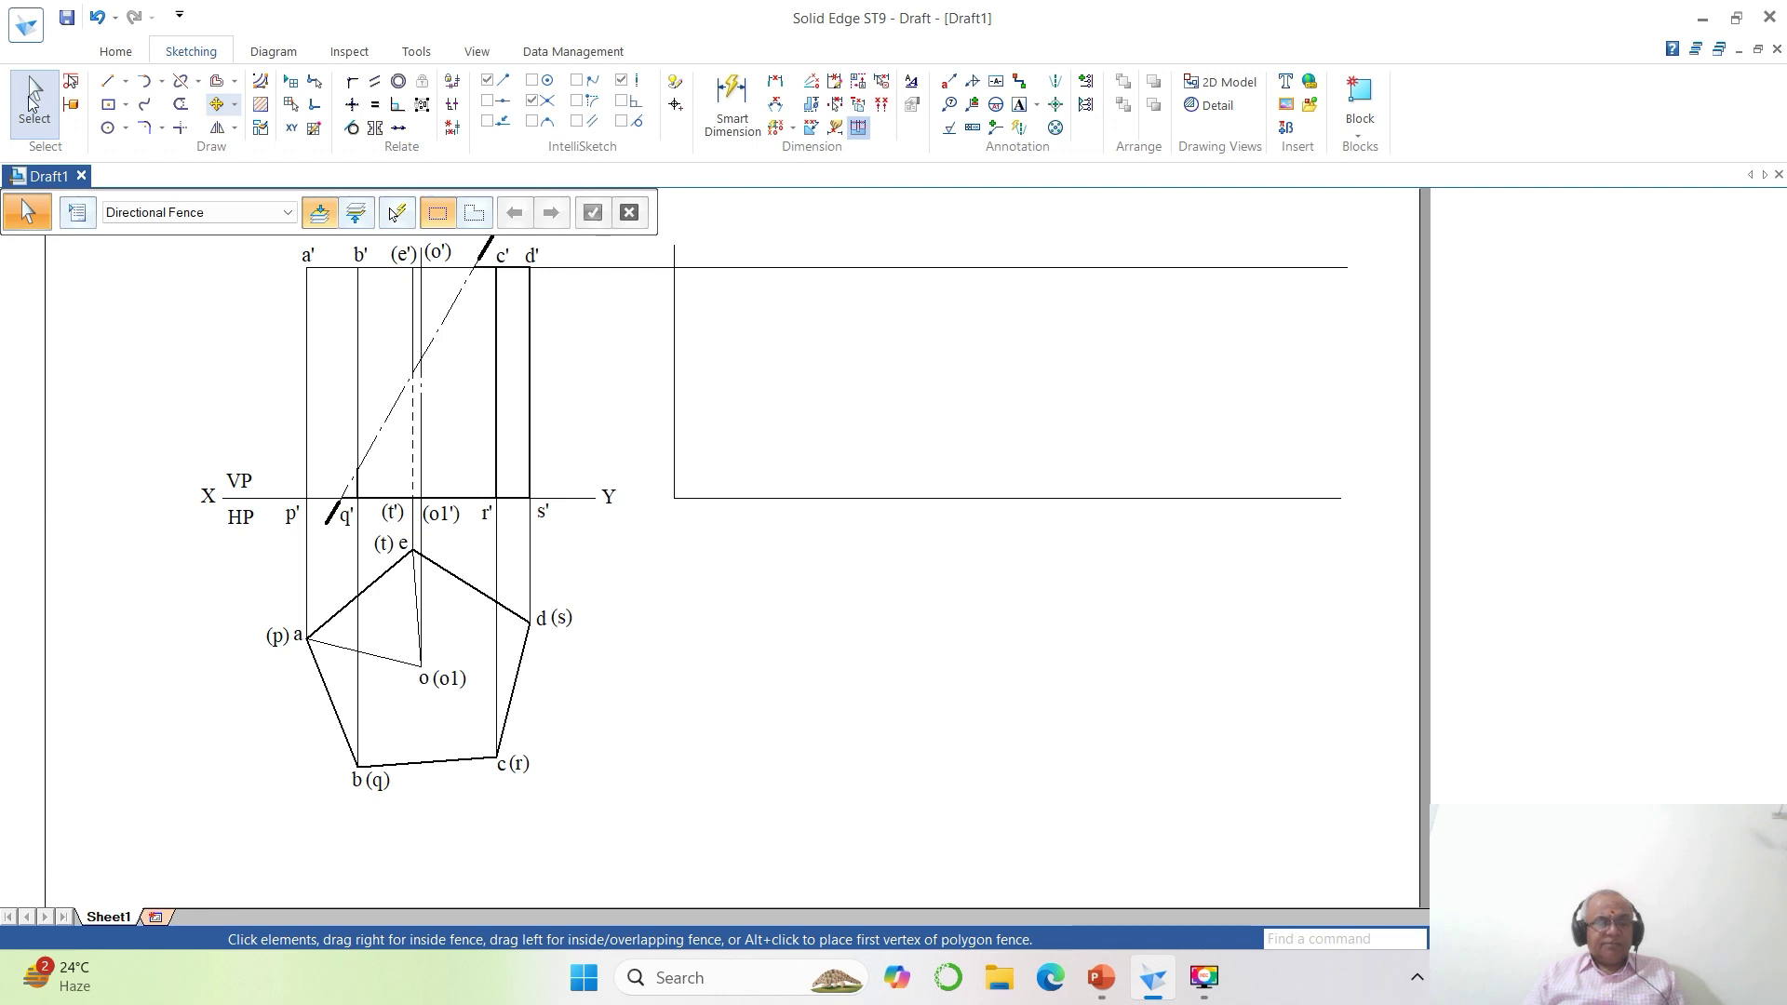
pyautogui.click(267, 500)
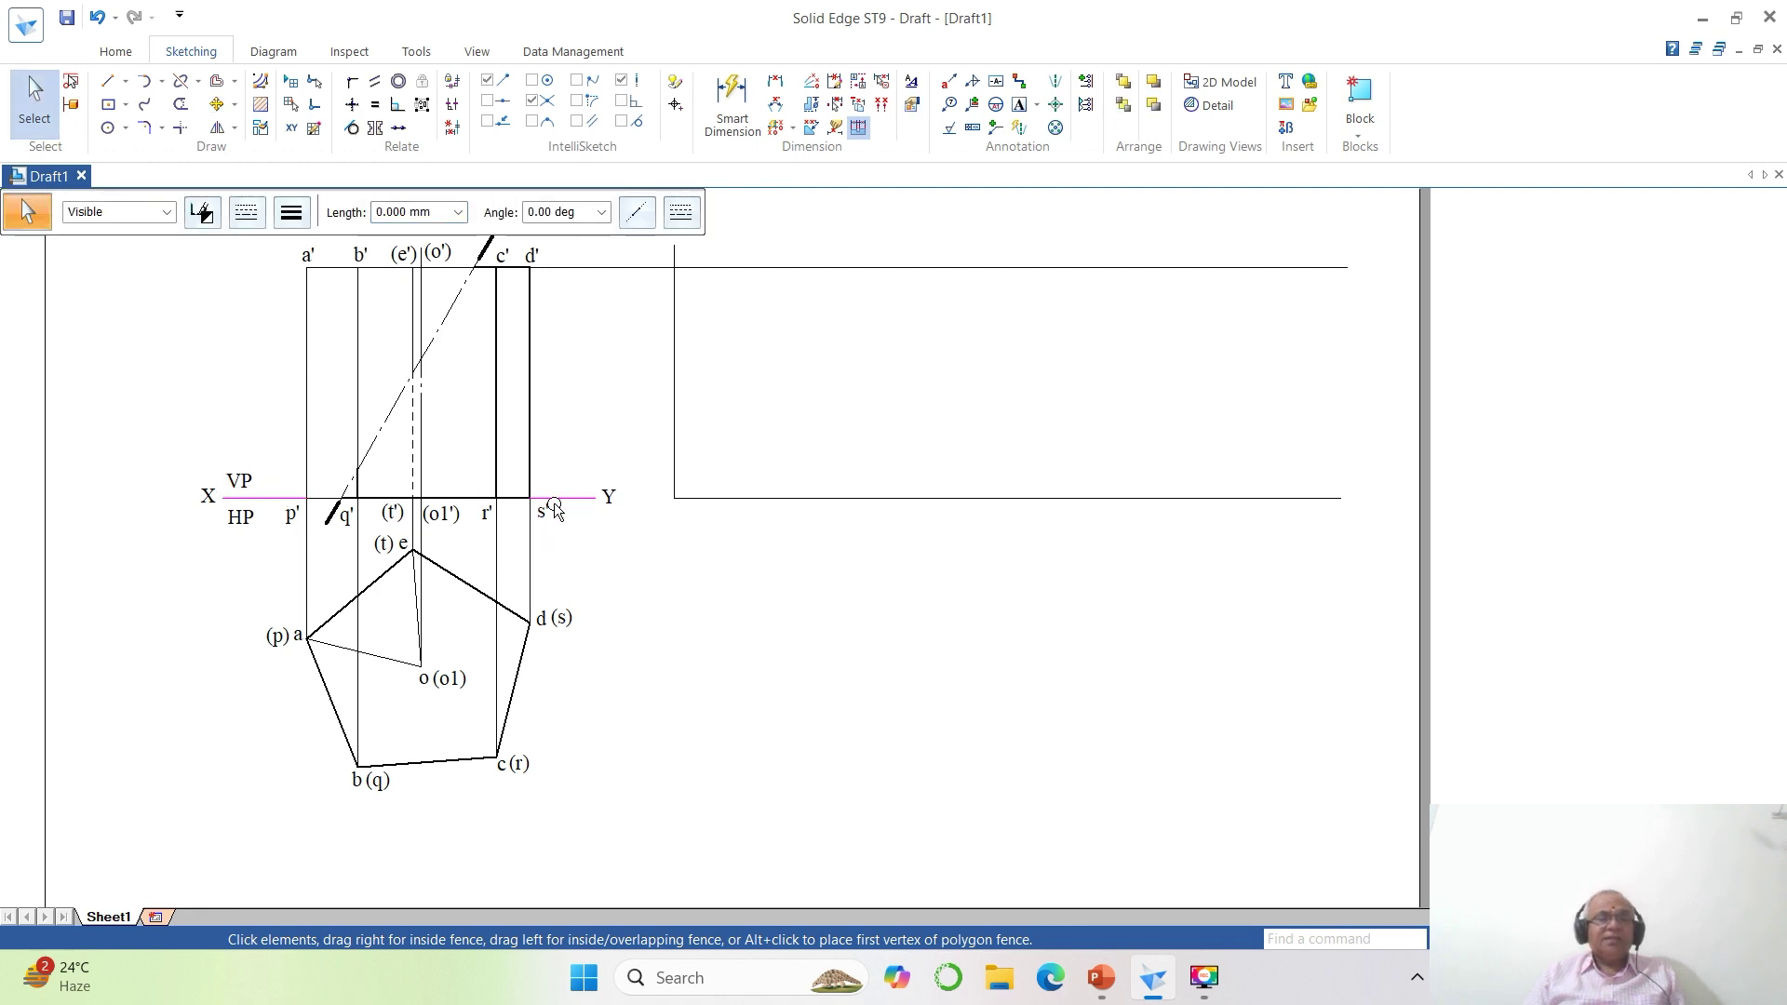
pyautogui.click(290, 214)
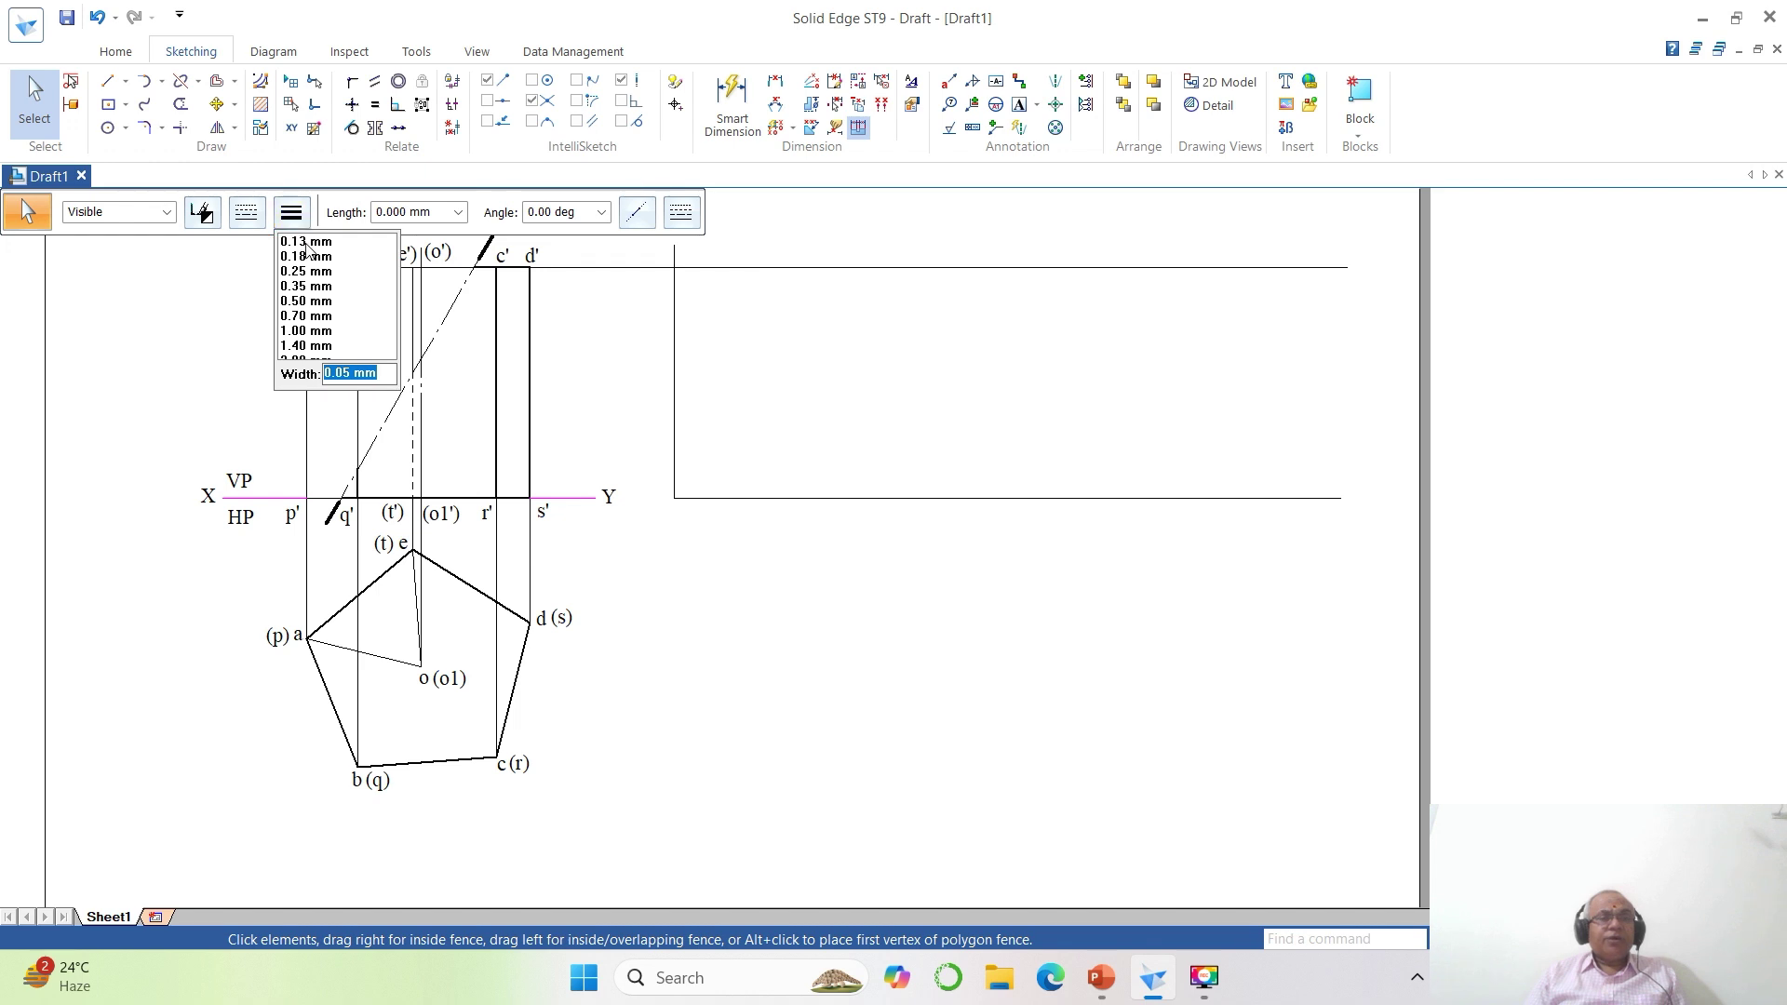
pyautogui.click(306, 251)
pyautogui.click(782, 635)
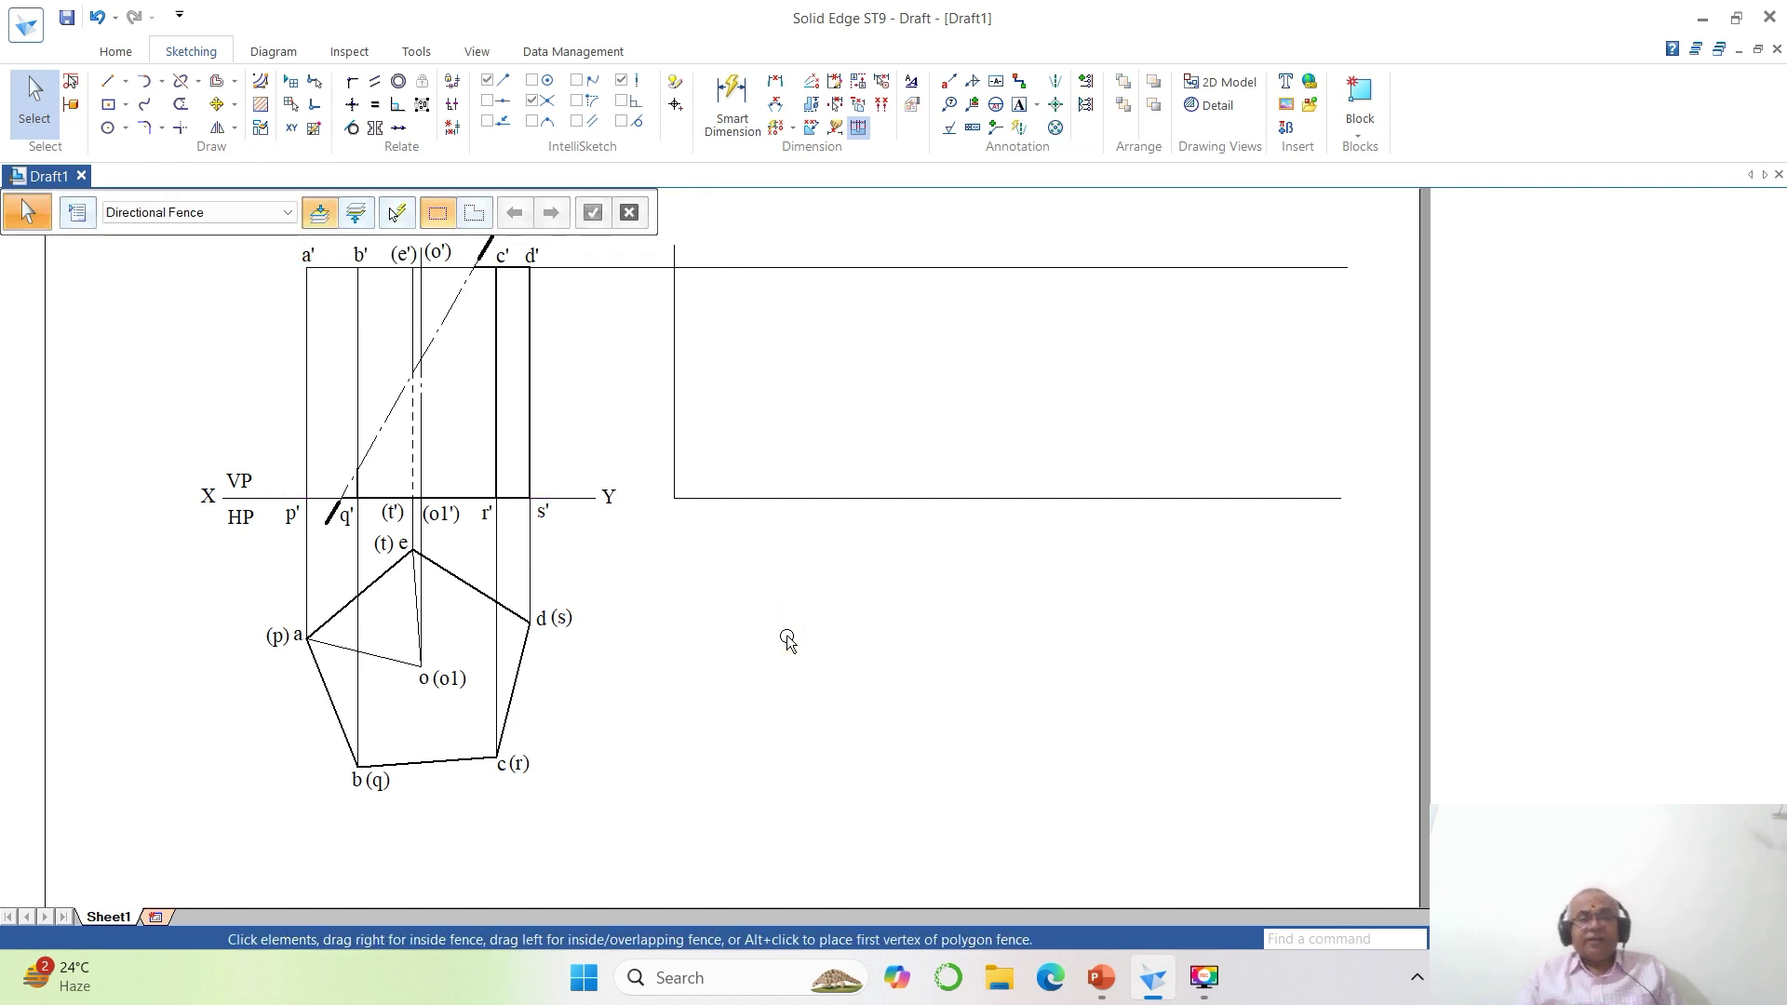
# Trim the part of the development's vertical line that overshoots the upper projection line.
pyautogui.click(185, 108)
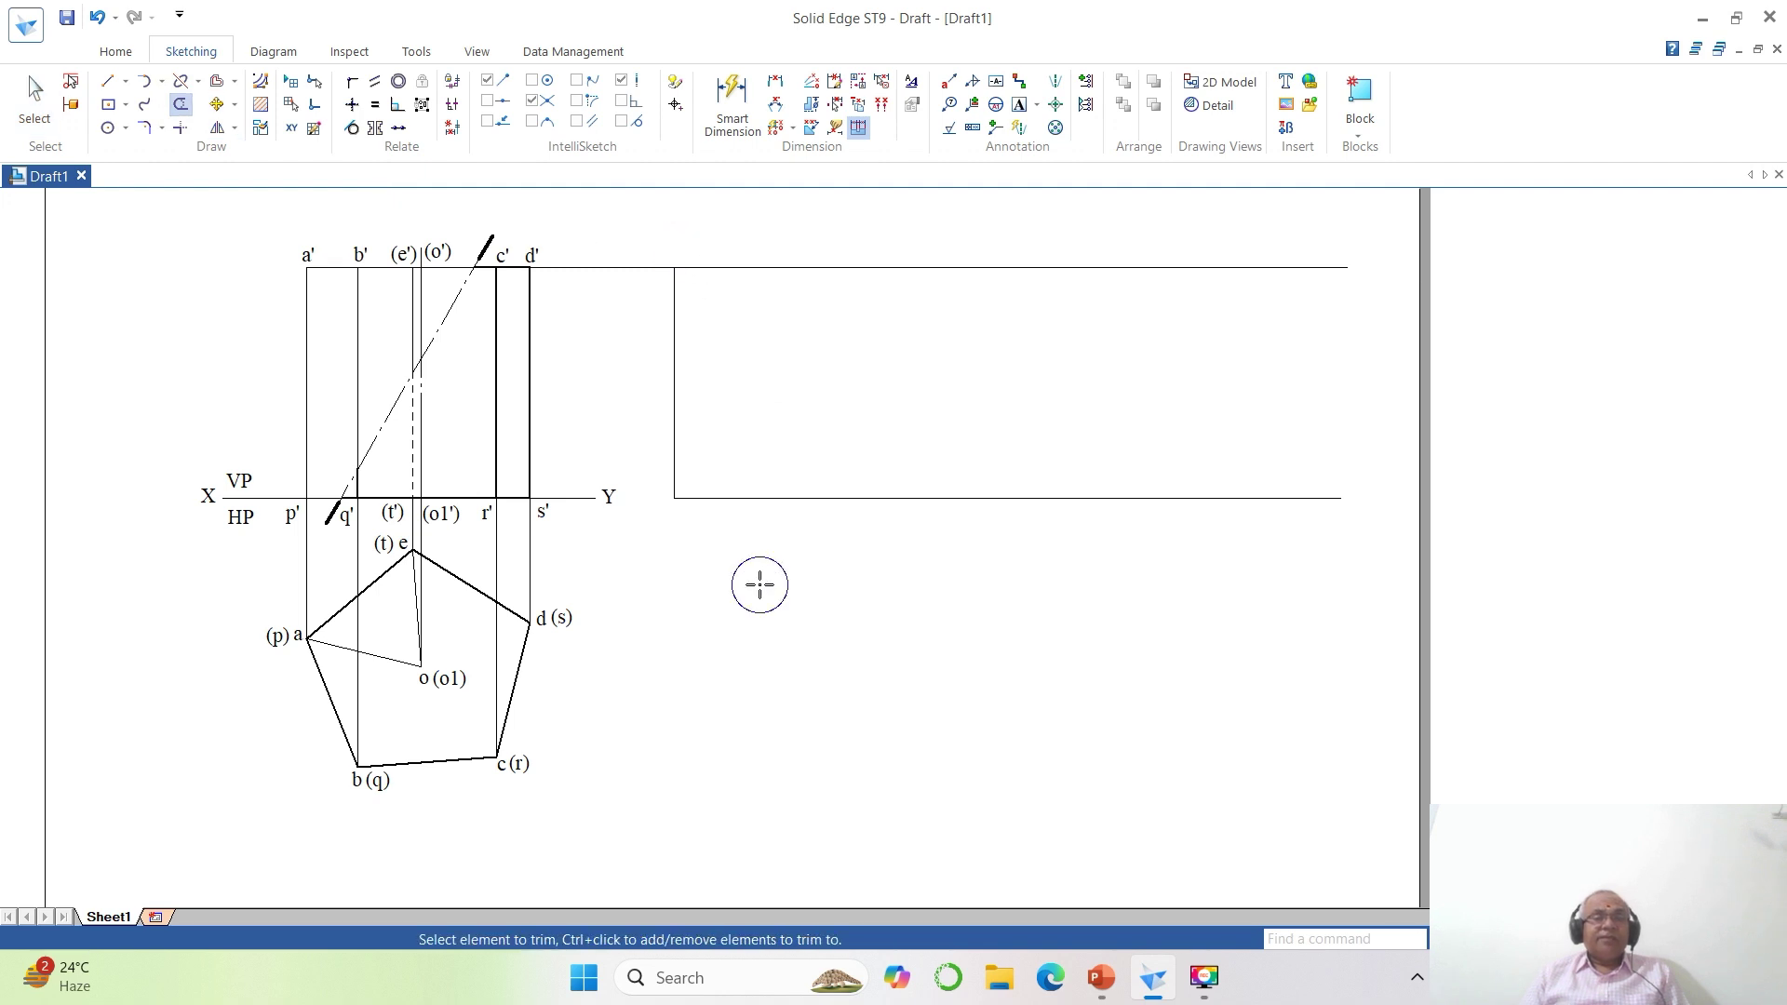
# Modify the ISO (mm) dimension style so driving, driven, error and connector colours are all Black.
pyautogui.click(913, 86)
pyautogui.click(812, 365)
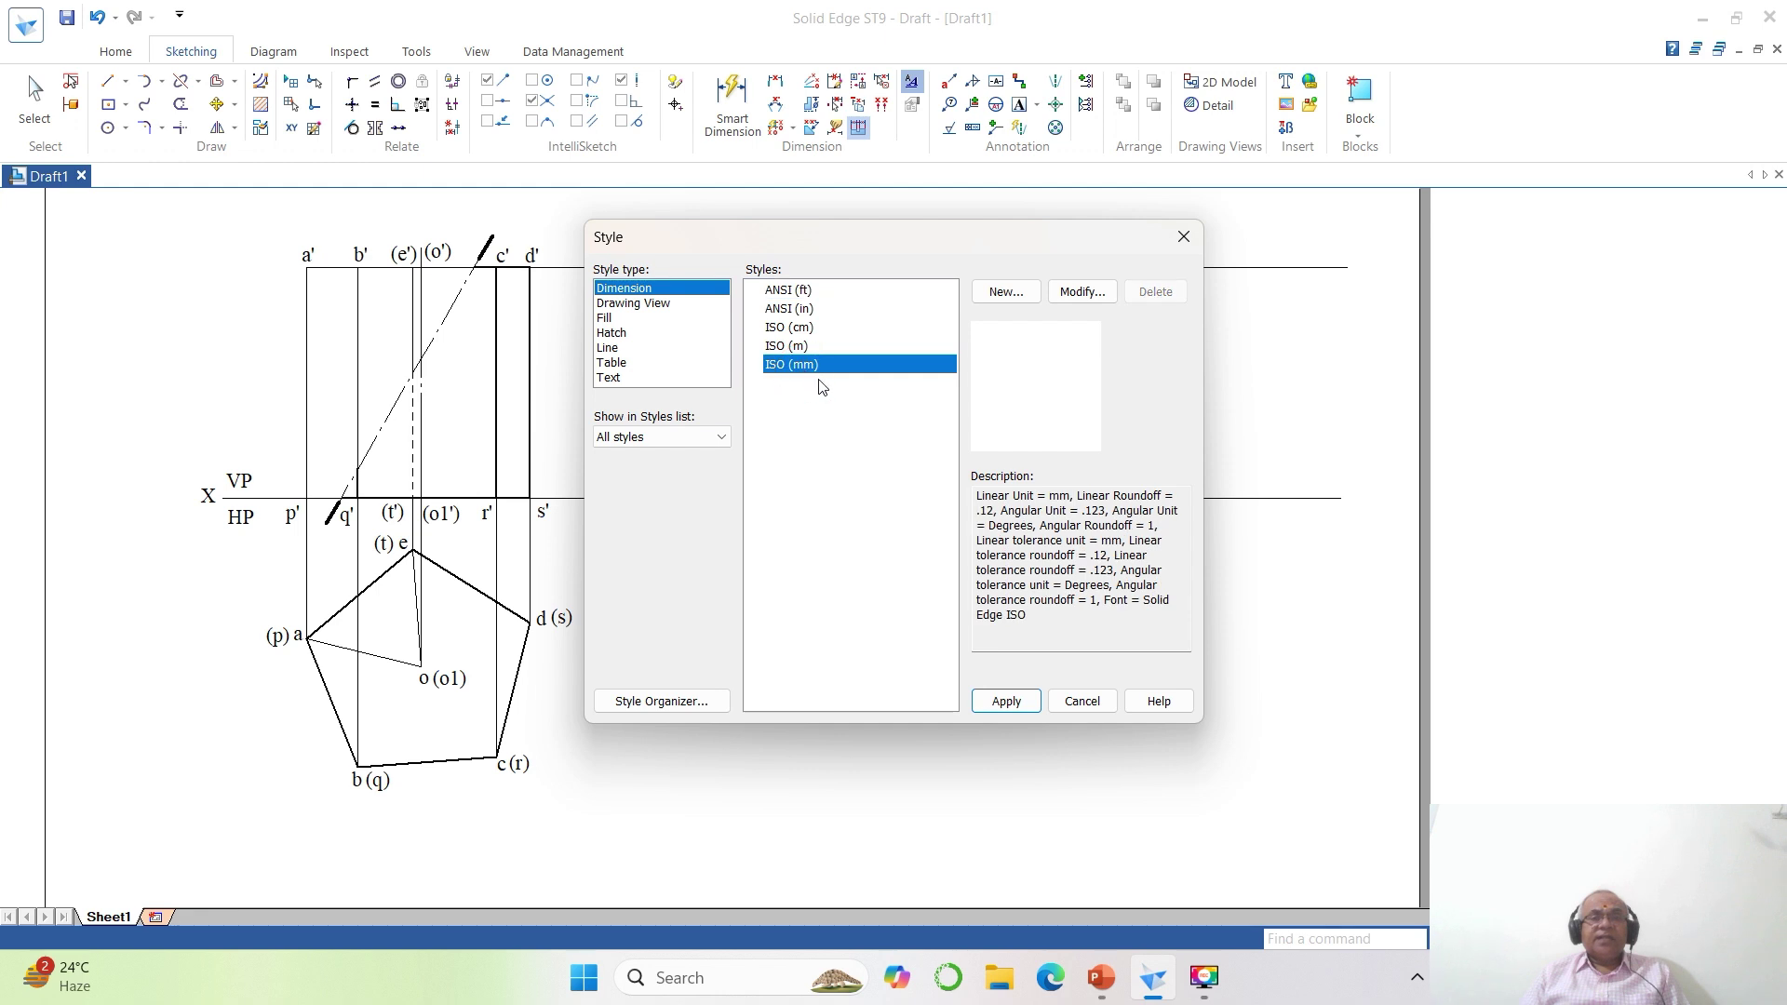
pyautogui.click(1061, 294)
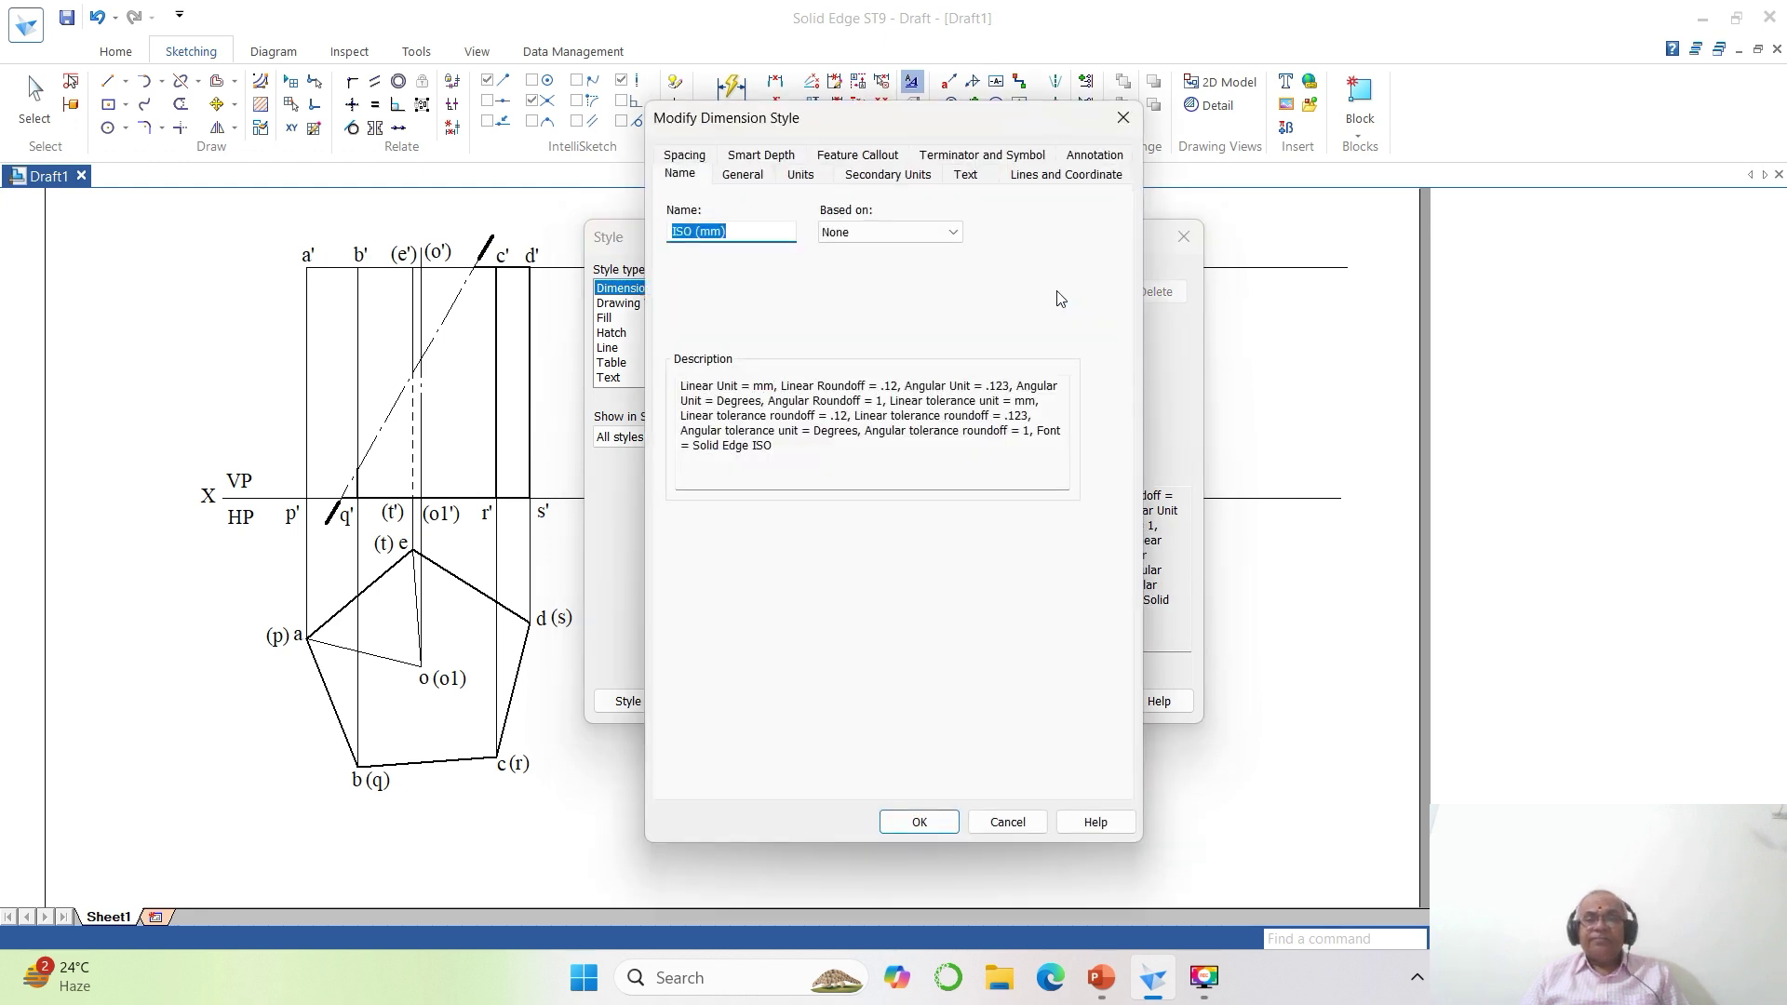
pyautogui.click(742, 176)
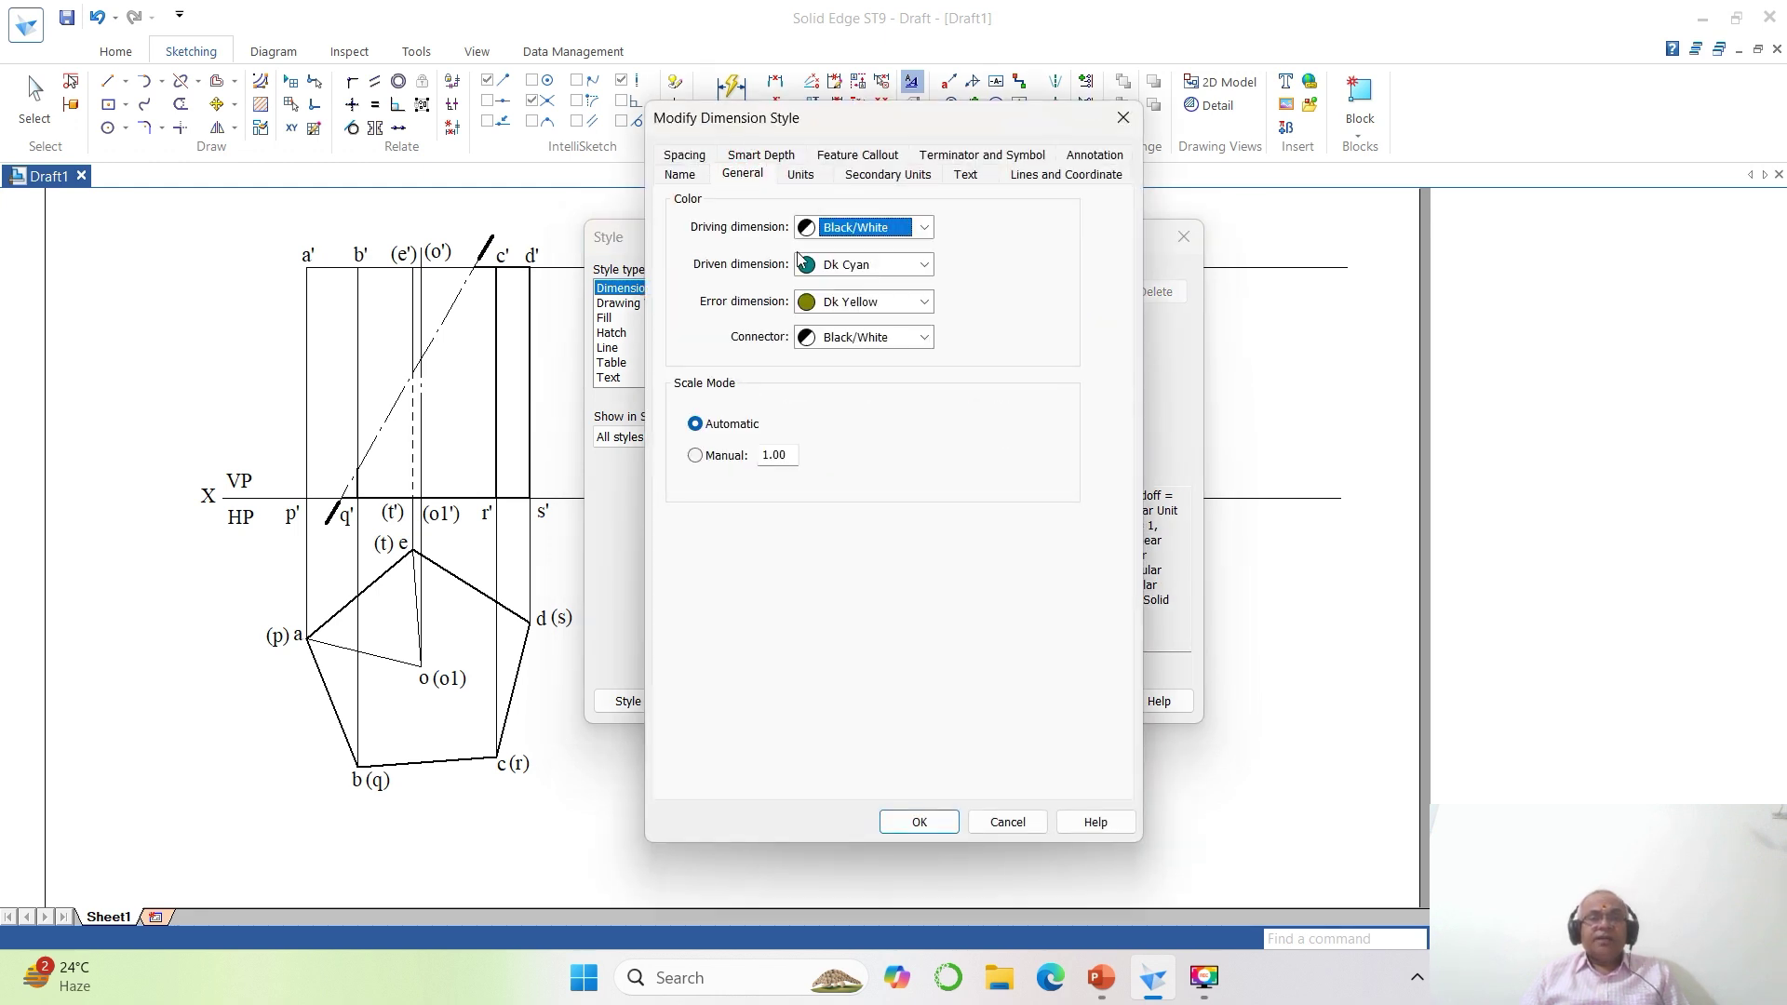
pyautogui.click(840, 230)
pyautogui.click(842, 248)
pyautogui.click(843, 265)
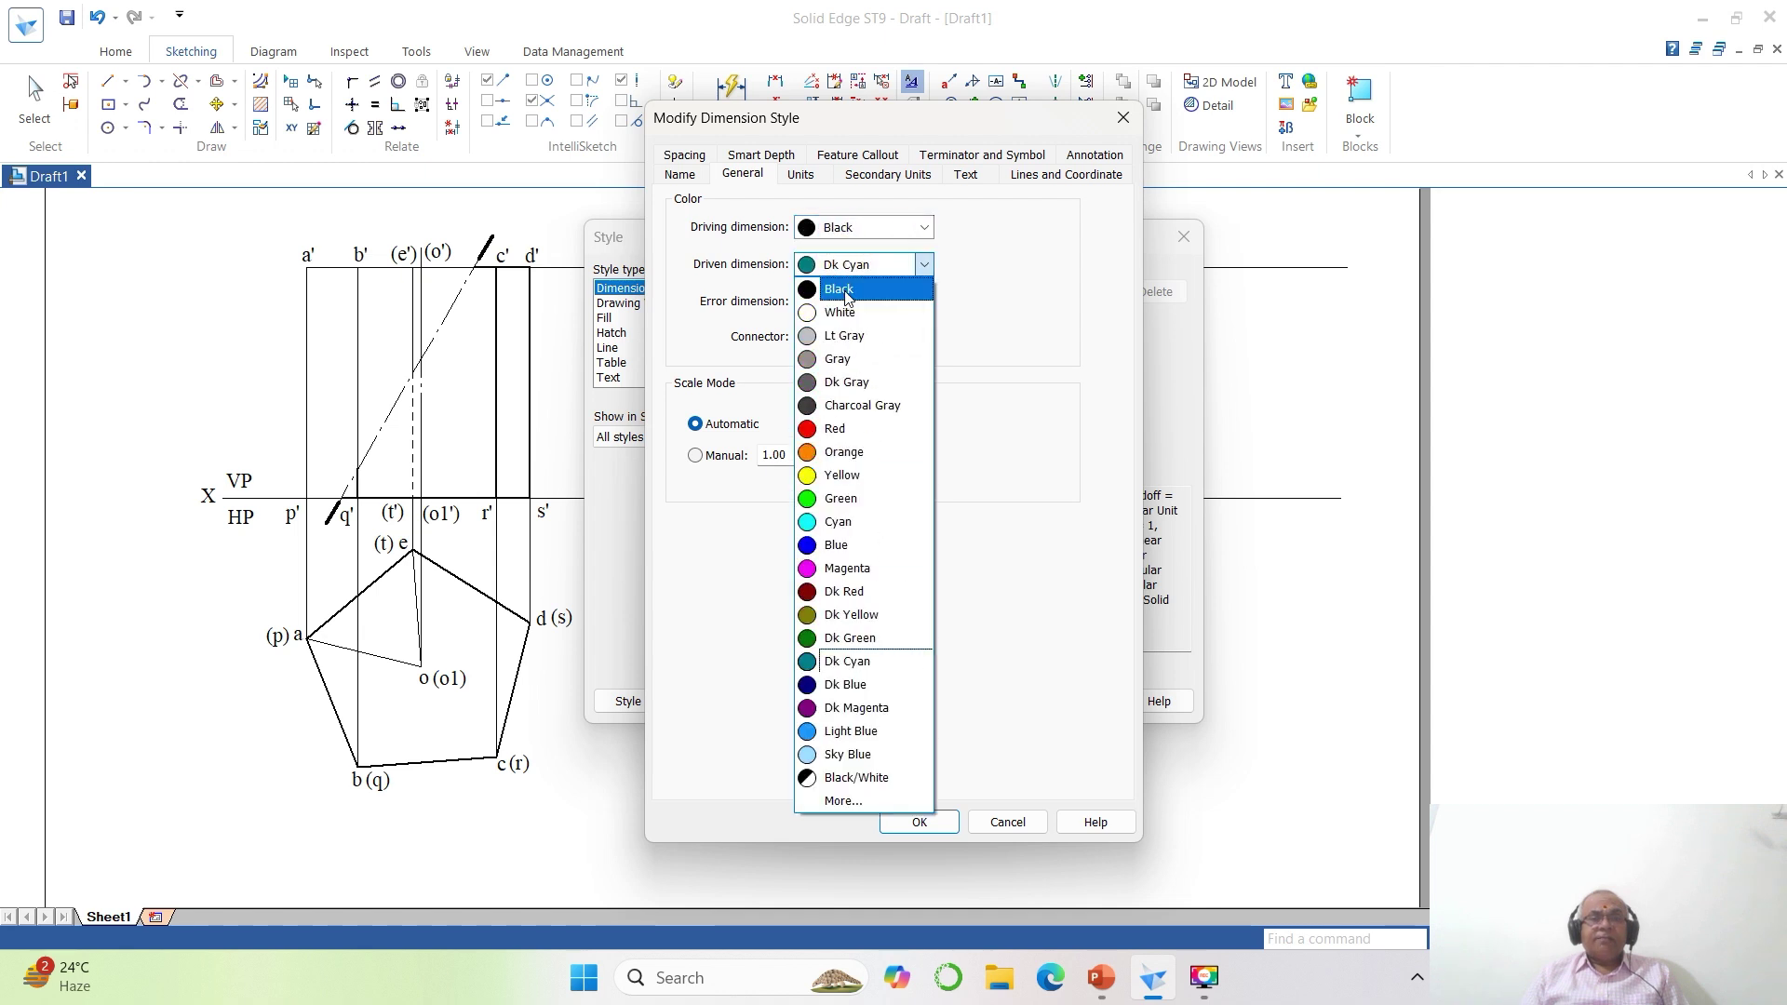
pyautogui.click(842, 284)
pyautogui.click(852, 303)
pyautogui.click(854, 326)
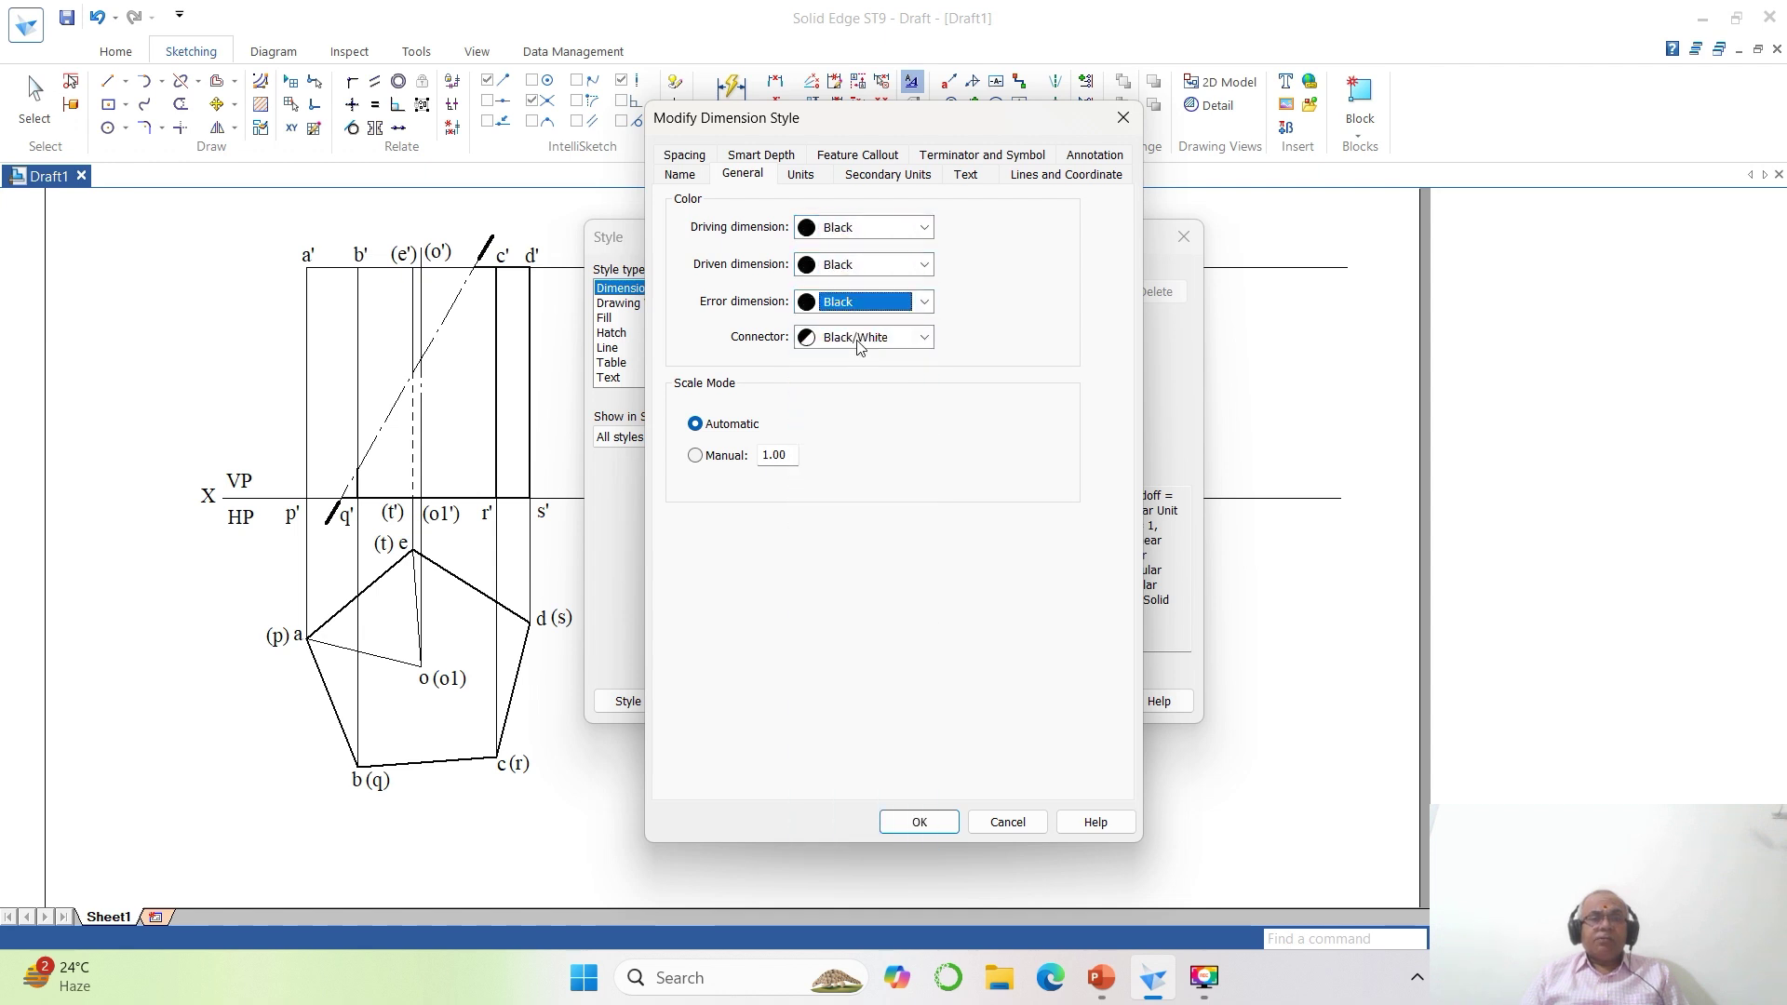
pyautogui.click(860, 339)
pyautogui.click(841, 362)
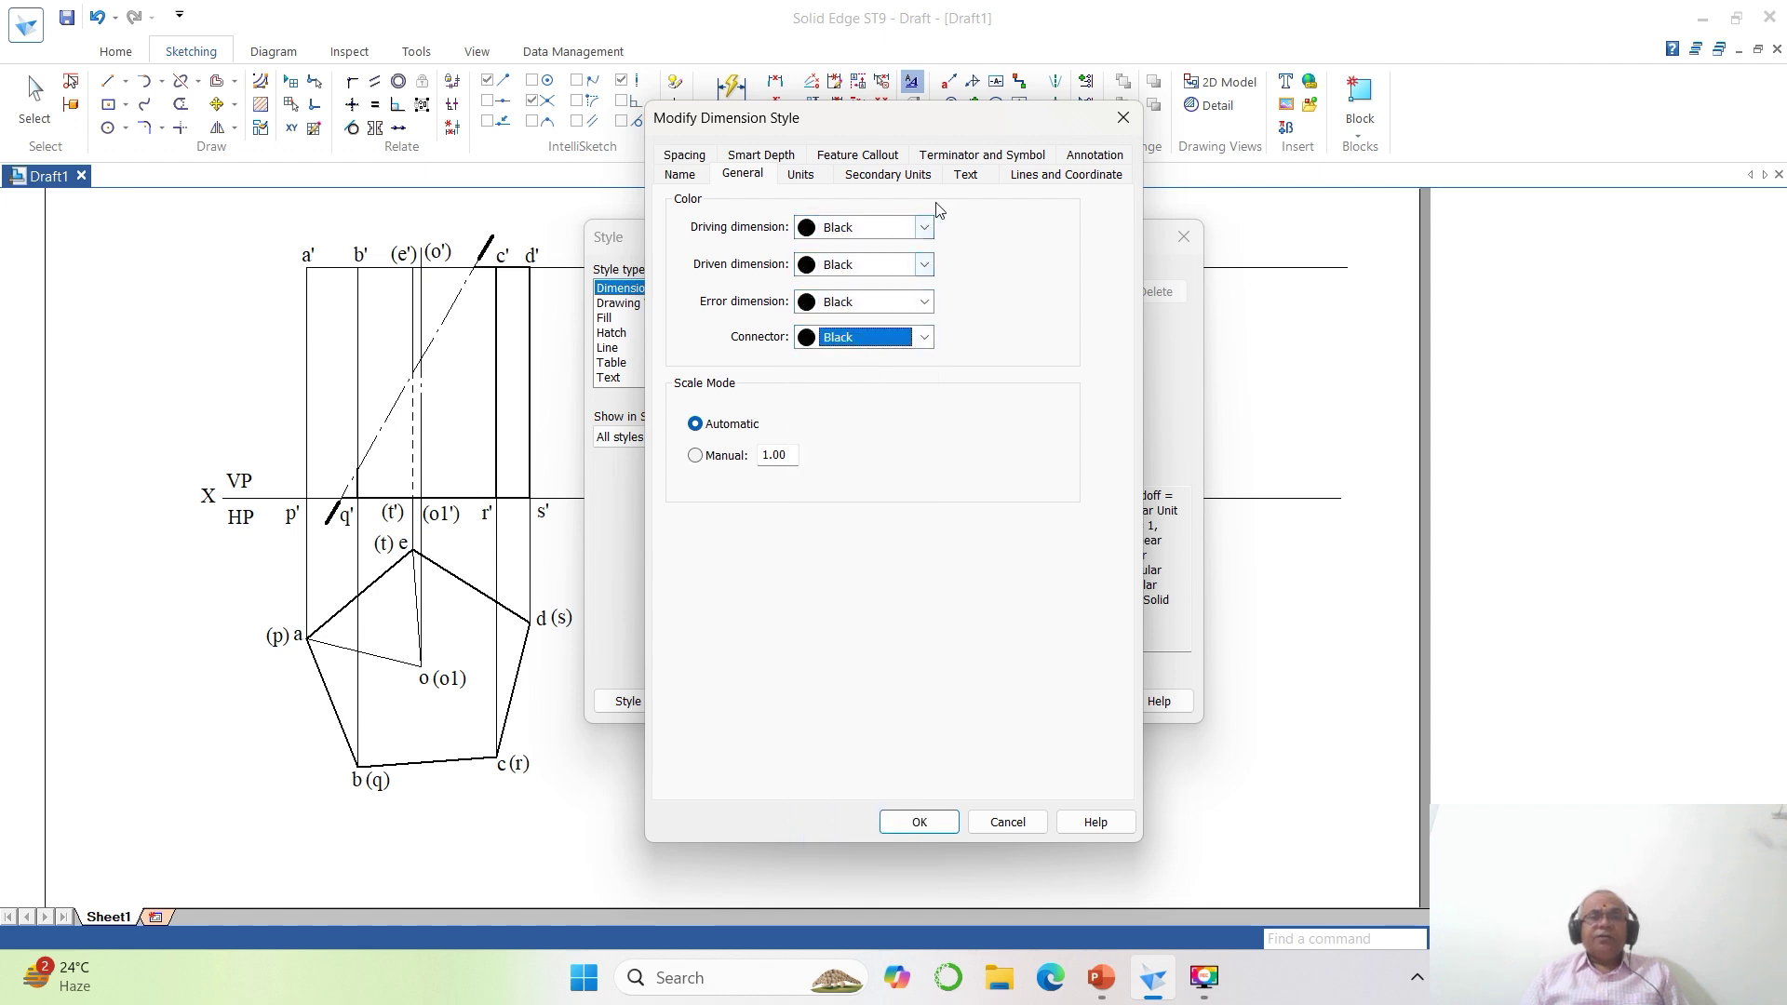
# Set the dimension style's font size to 3 and dimension line width to .1, and apply the ISO (mm) style.
pyautogui.click(965, 175)
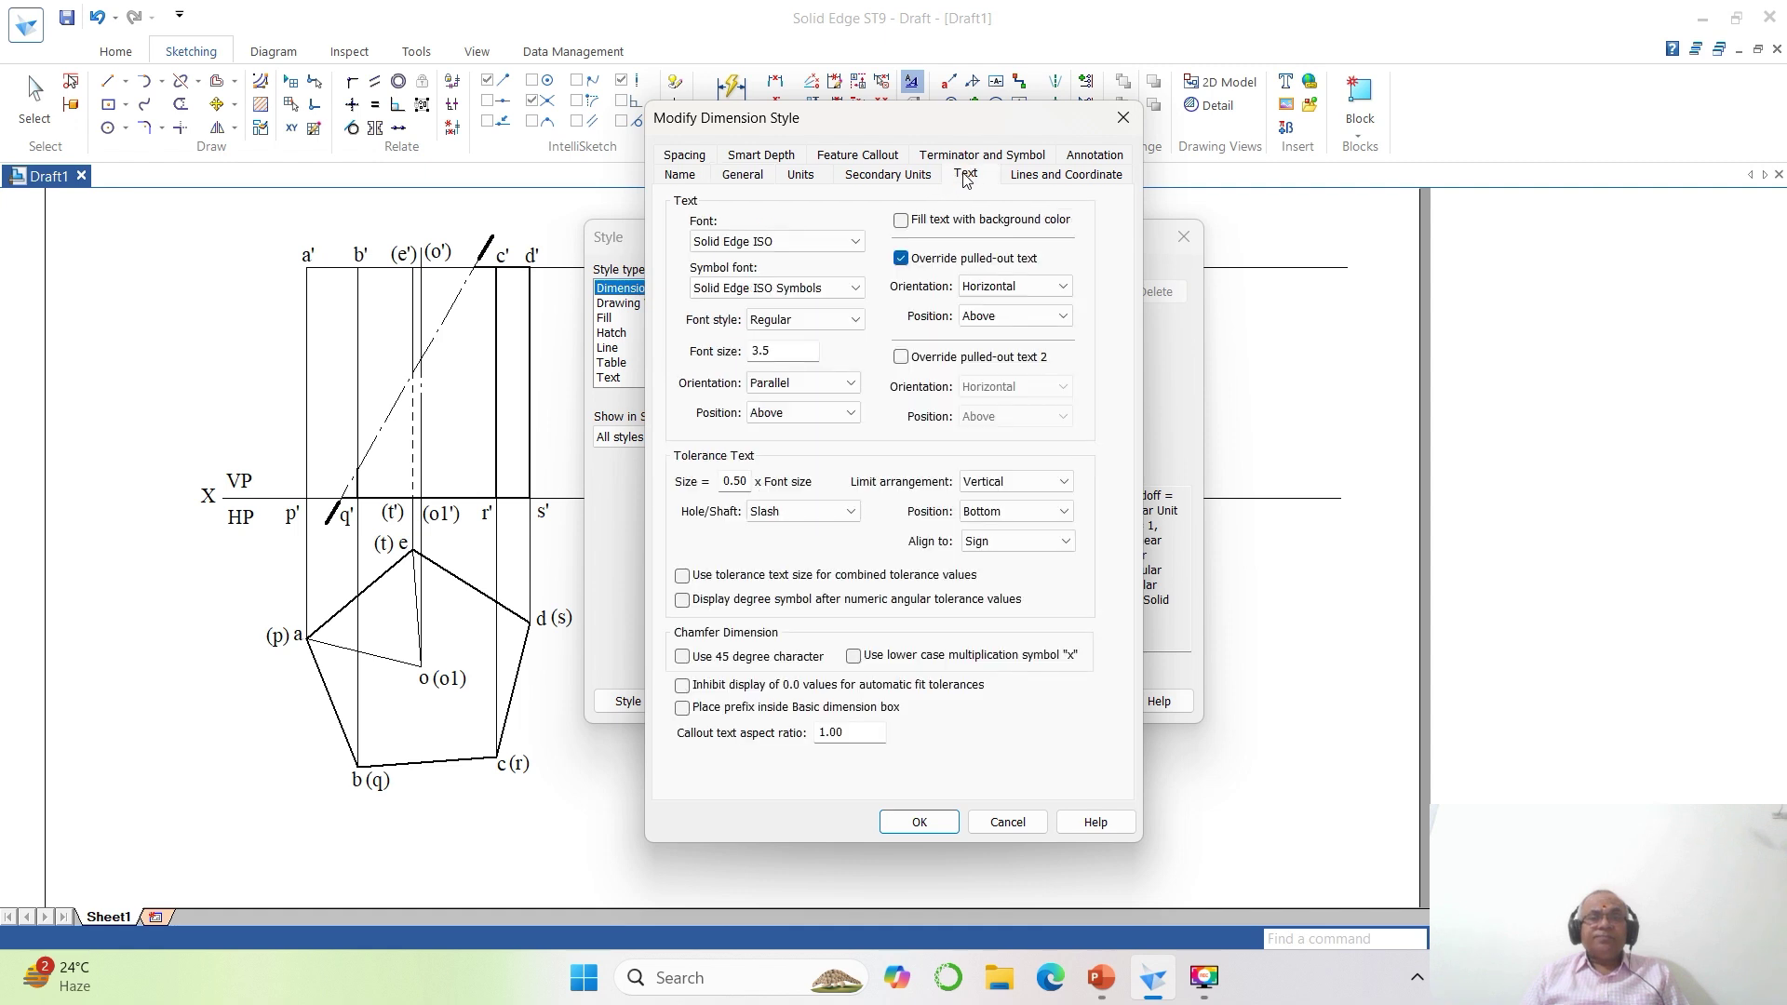
pyautogui.moveTo(798, 354); pyautogui.dragTo(762, 350)
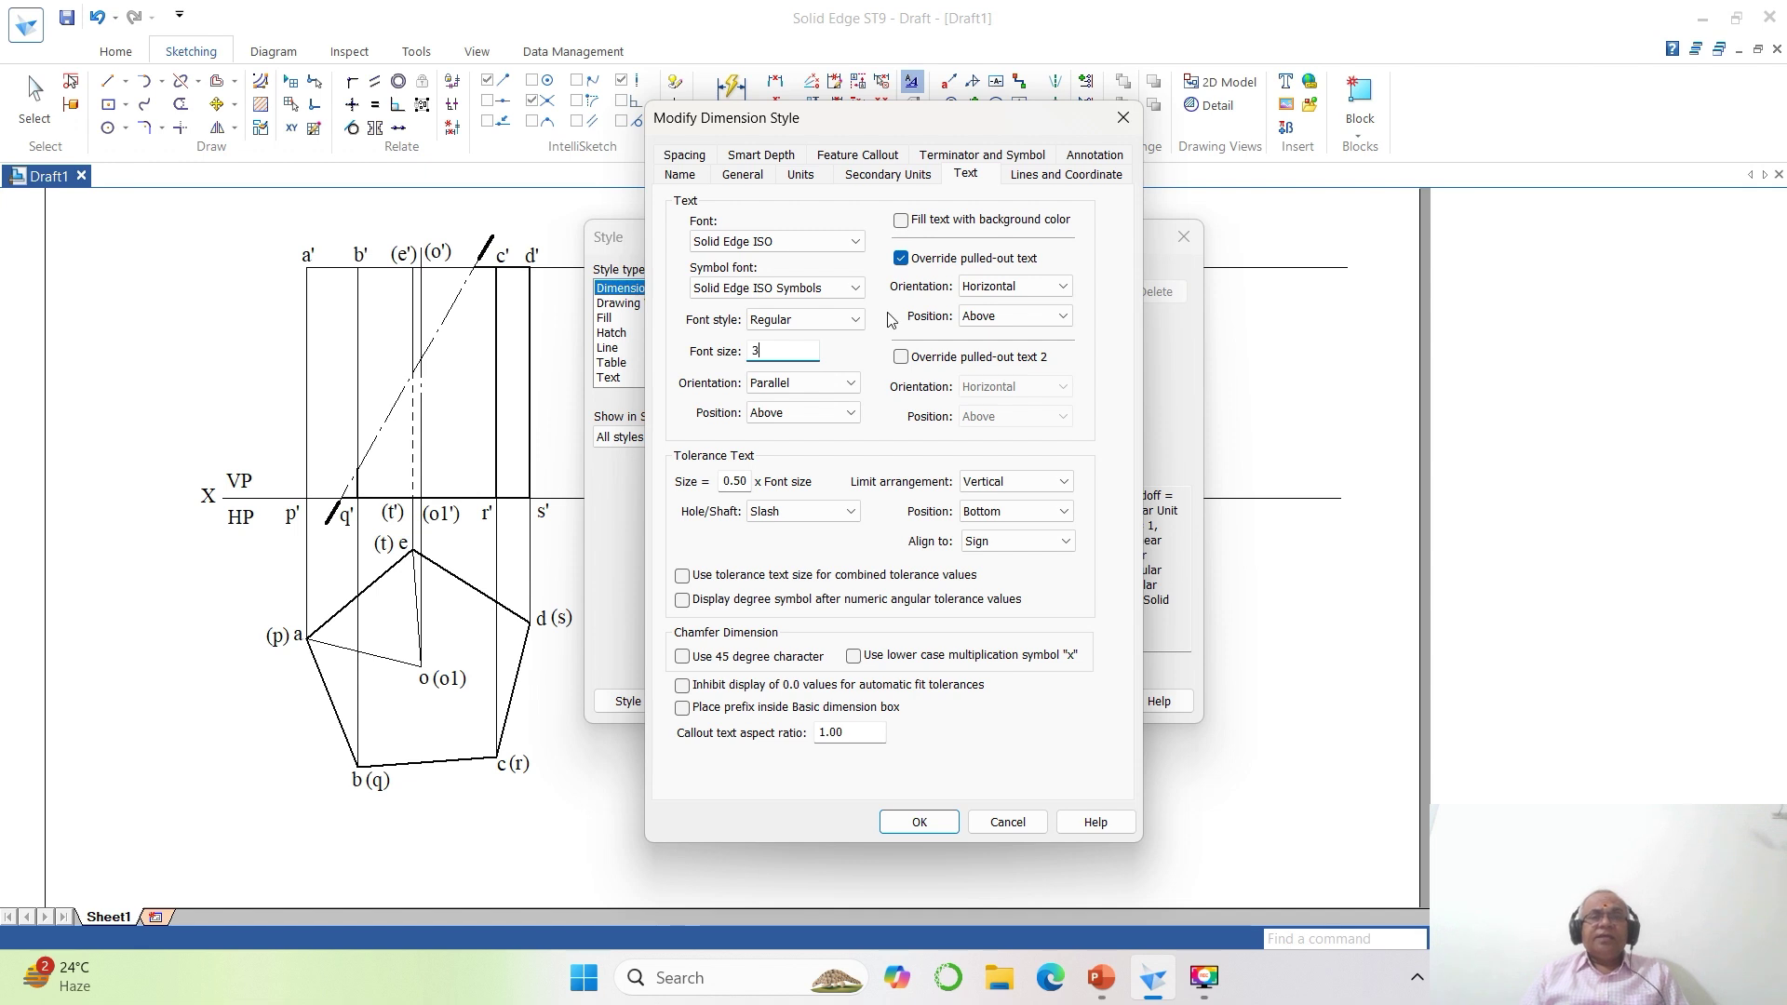
pyautogui.click(1051, 176)
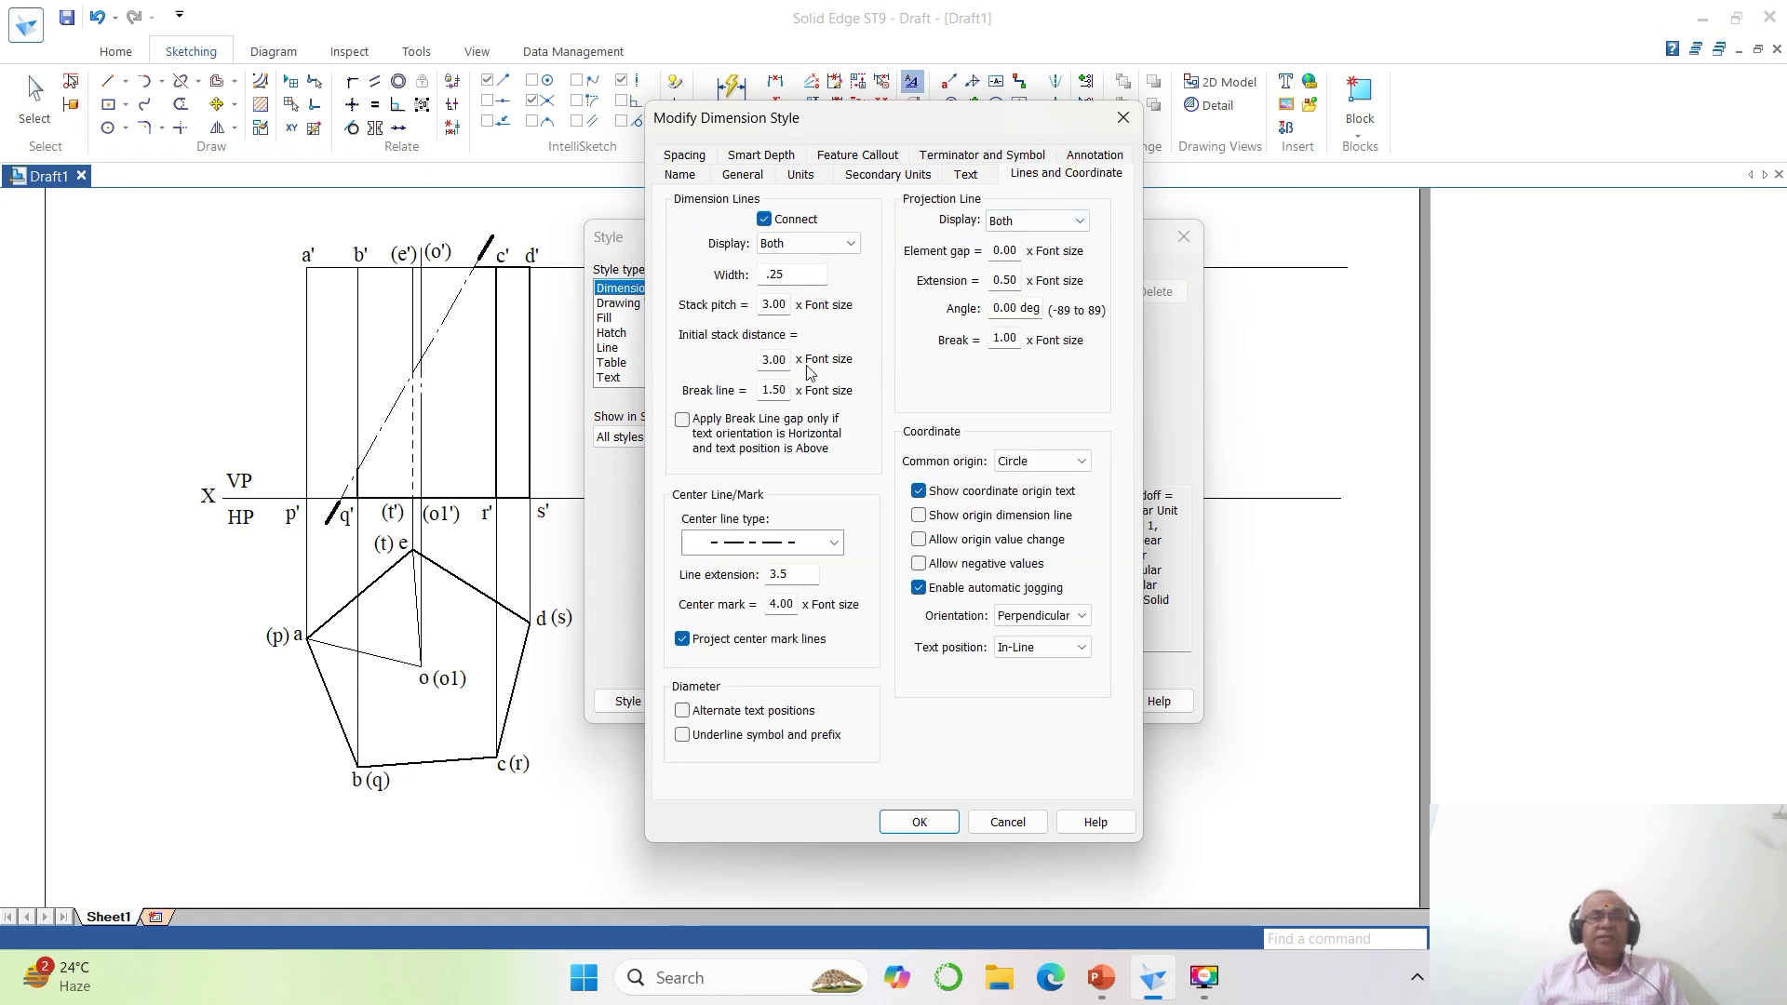
pyautogui.moveTo(792, 272); pyautogui.dragTo(704, 293)
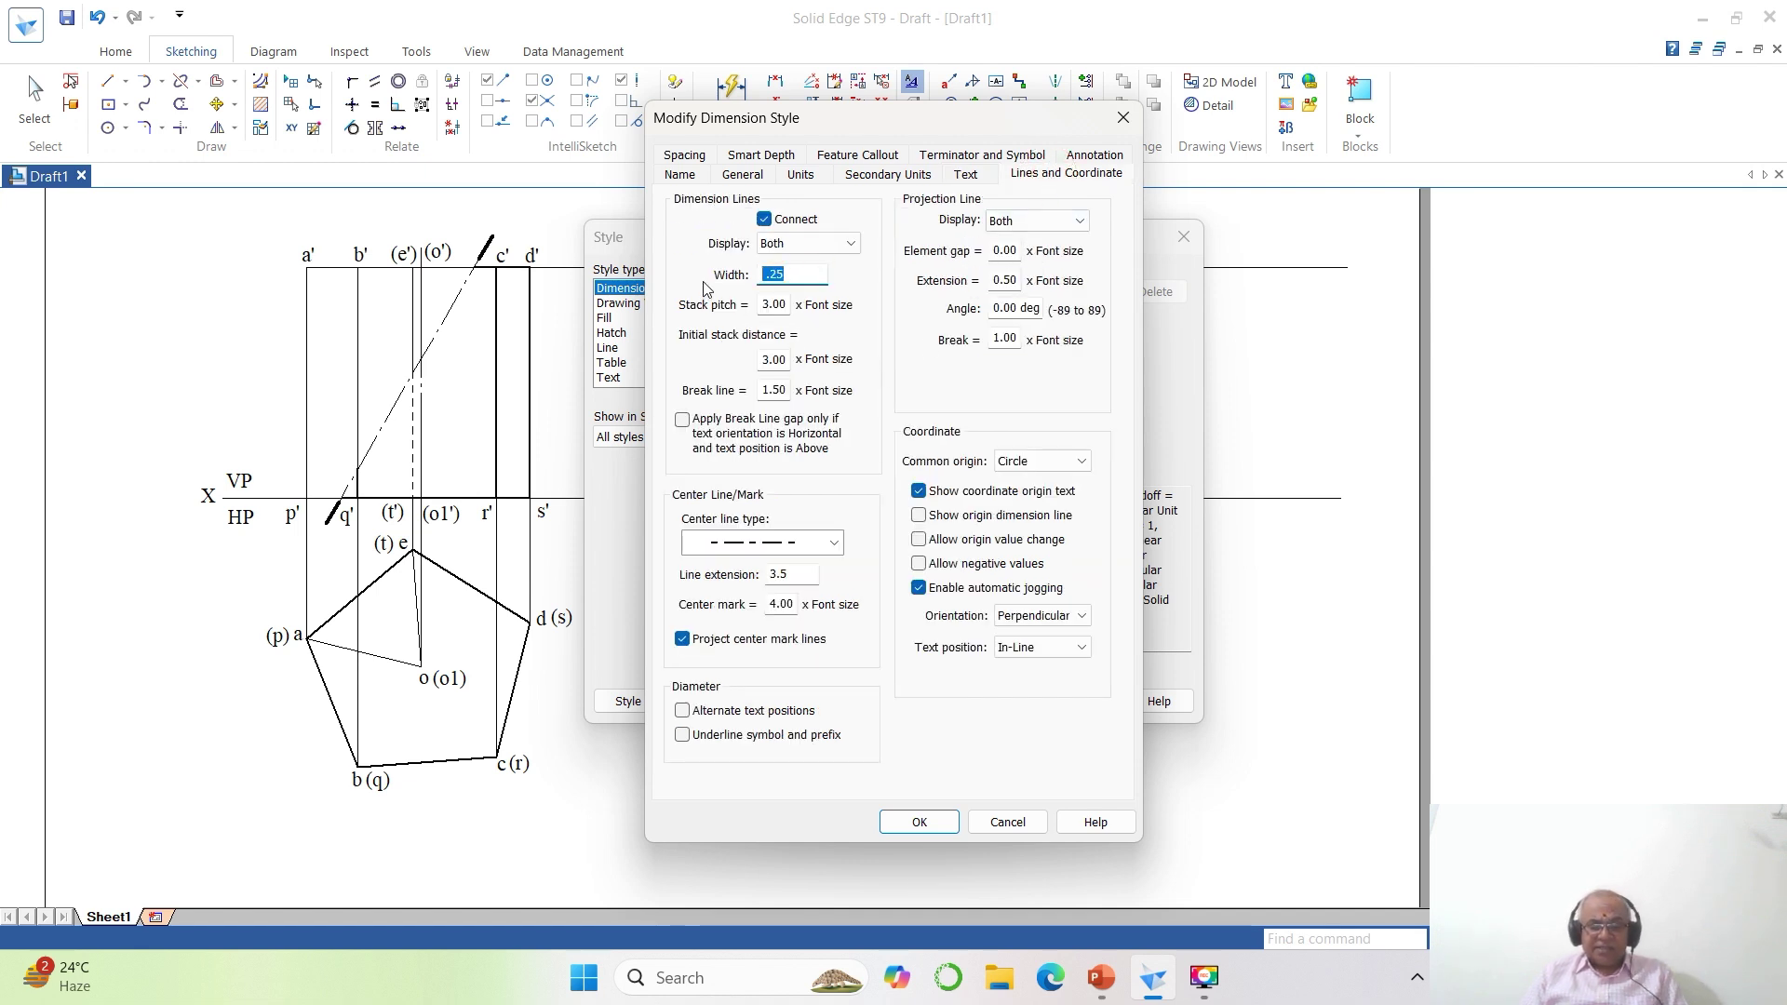
pyautogui.write('.1')
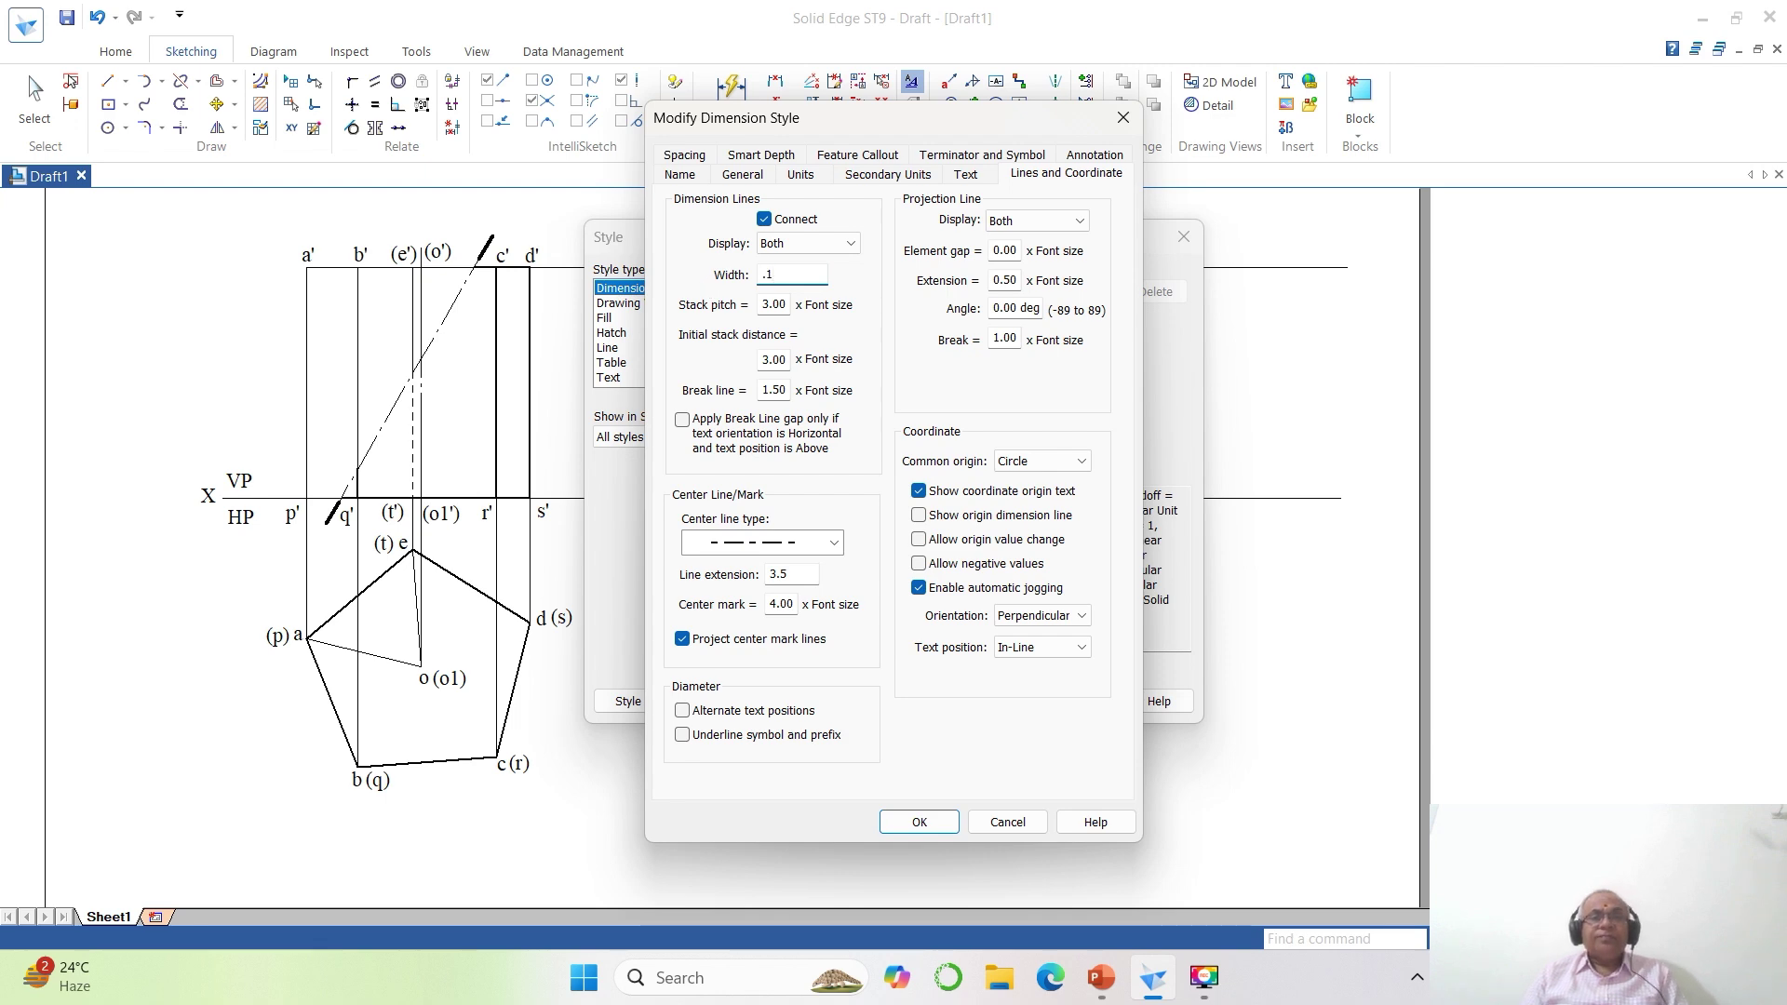
pyautogui.click(914, 823)
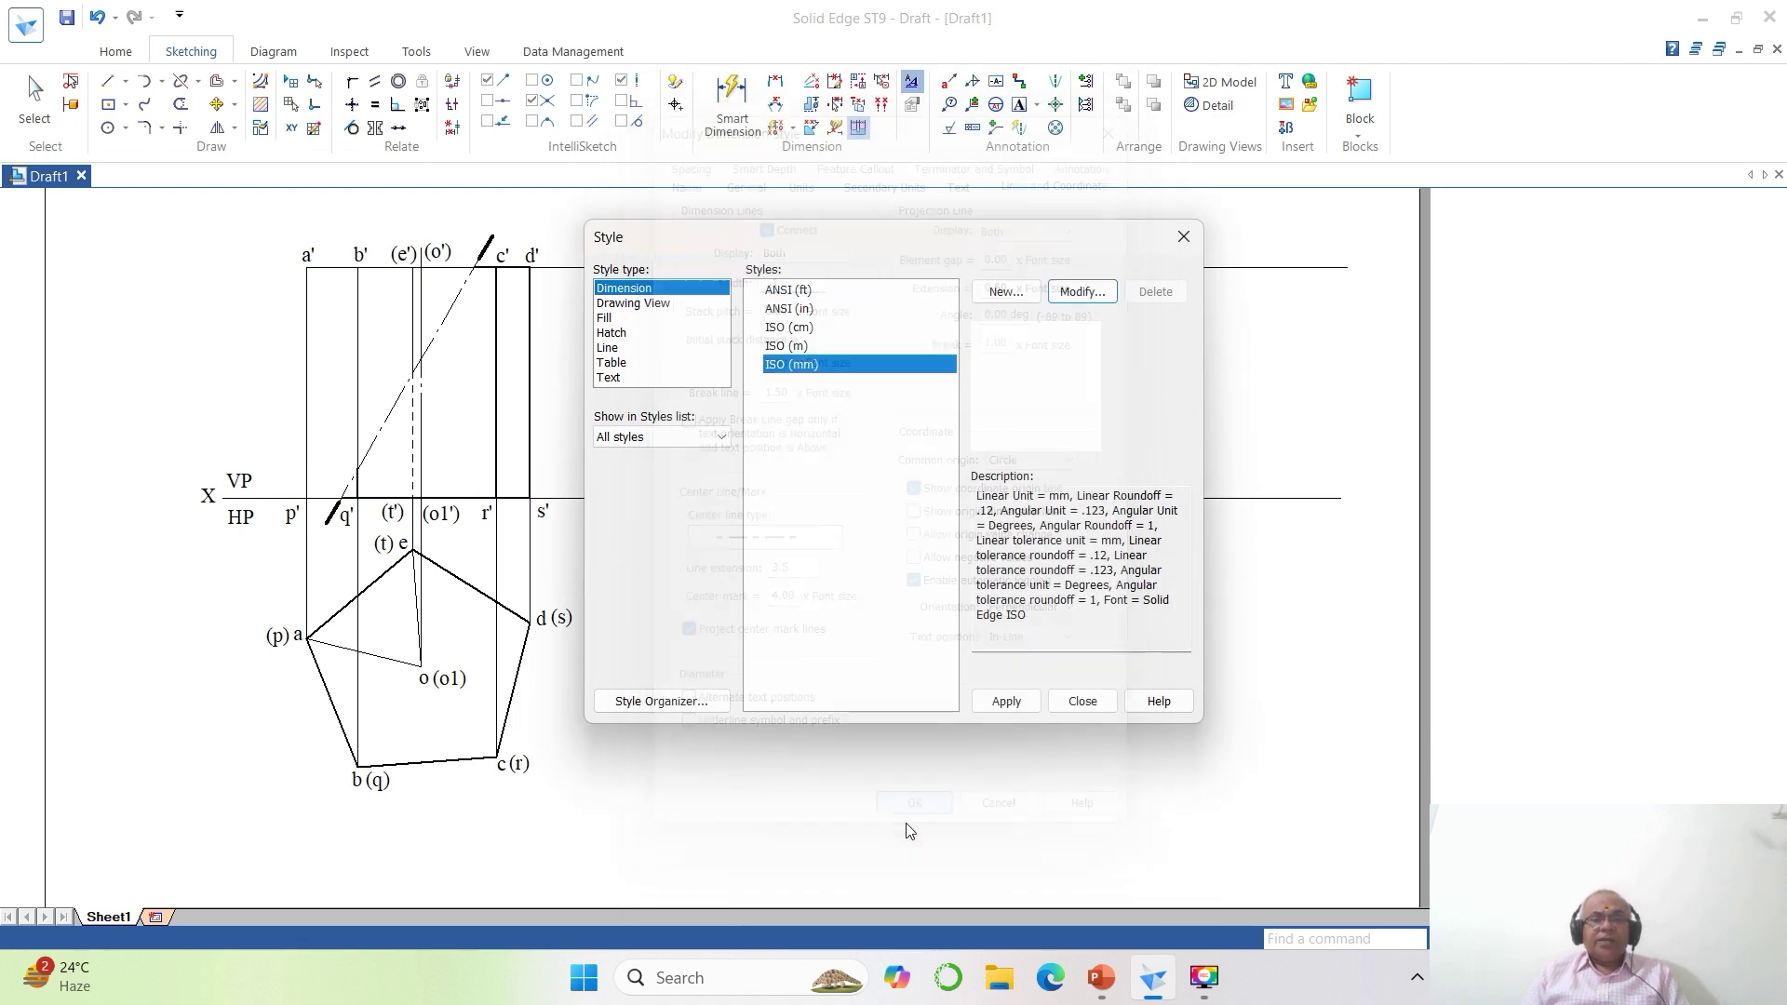
pyautogui.click(1004, 702)
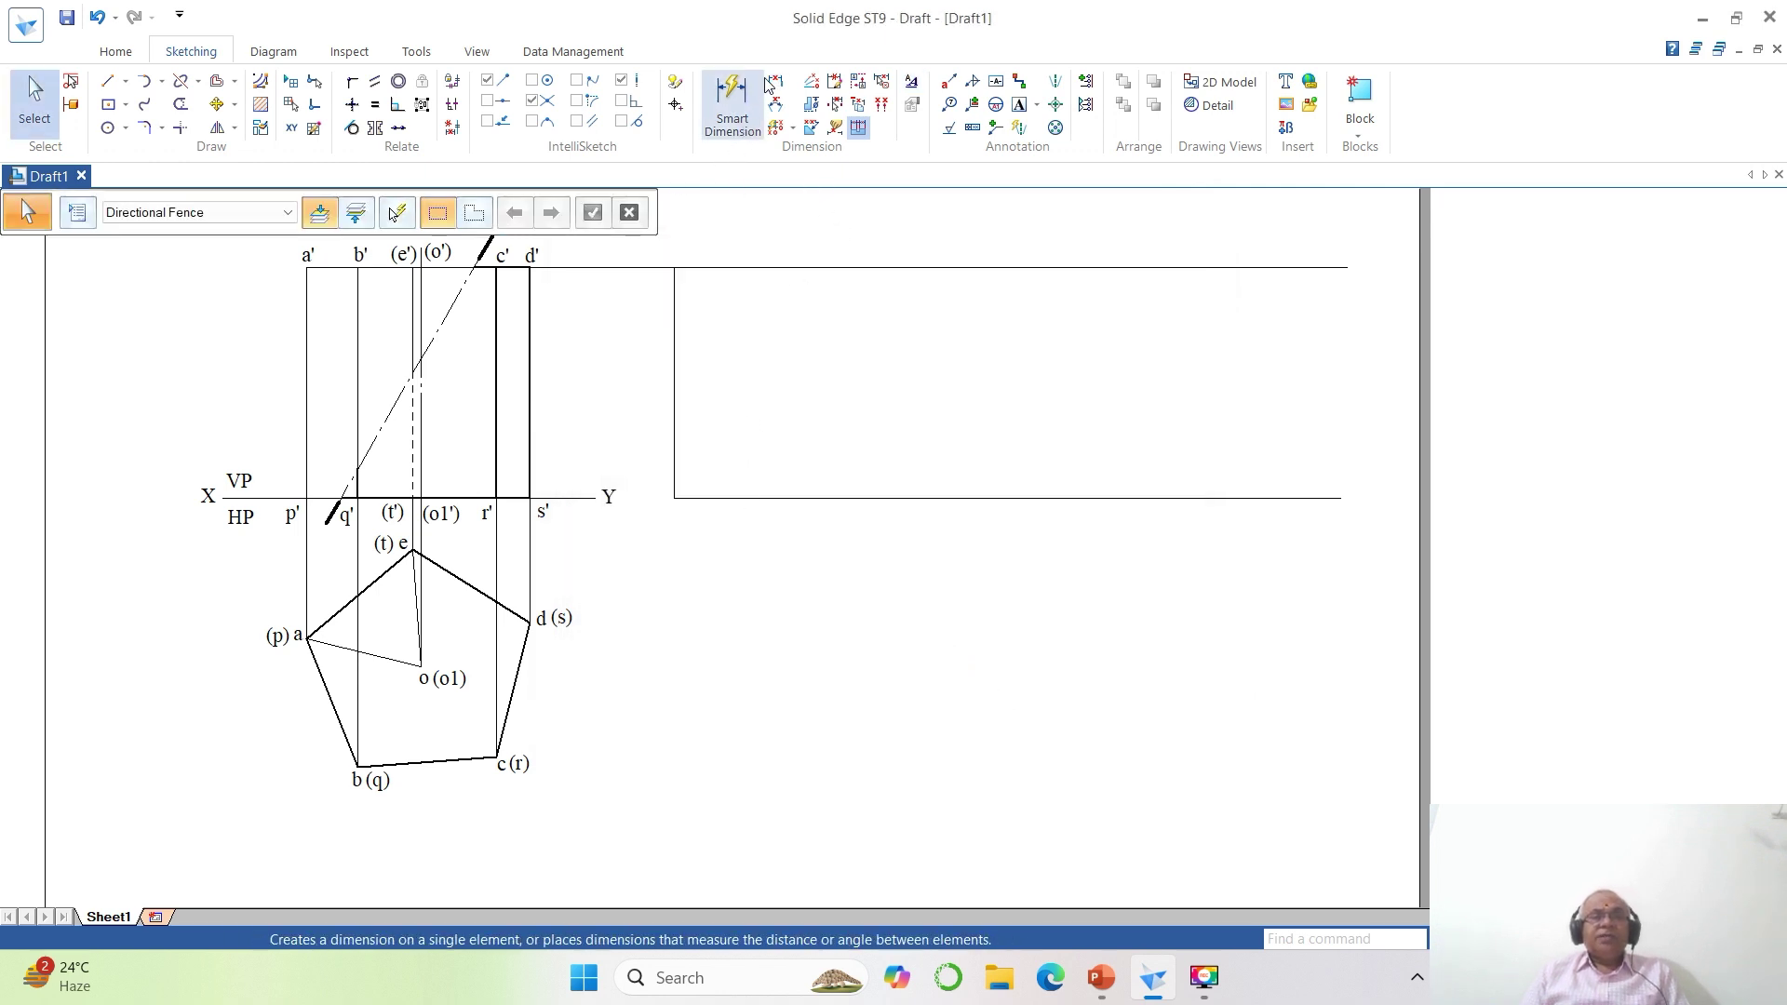
pyautogui.click(732, 104)
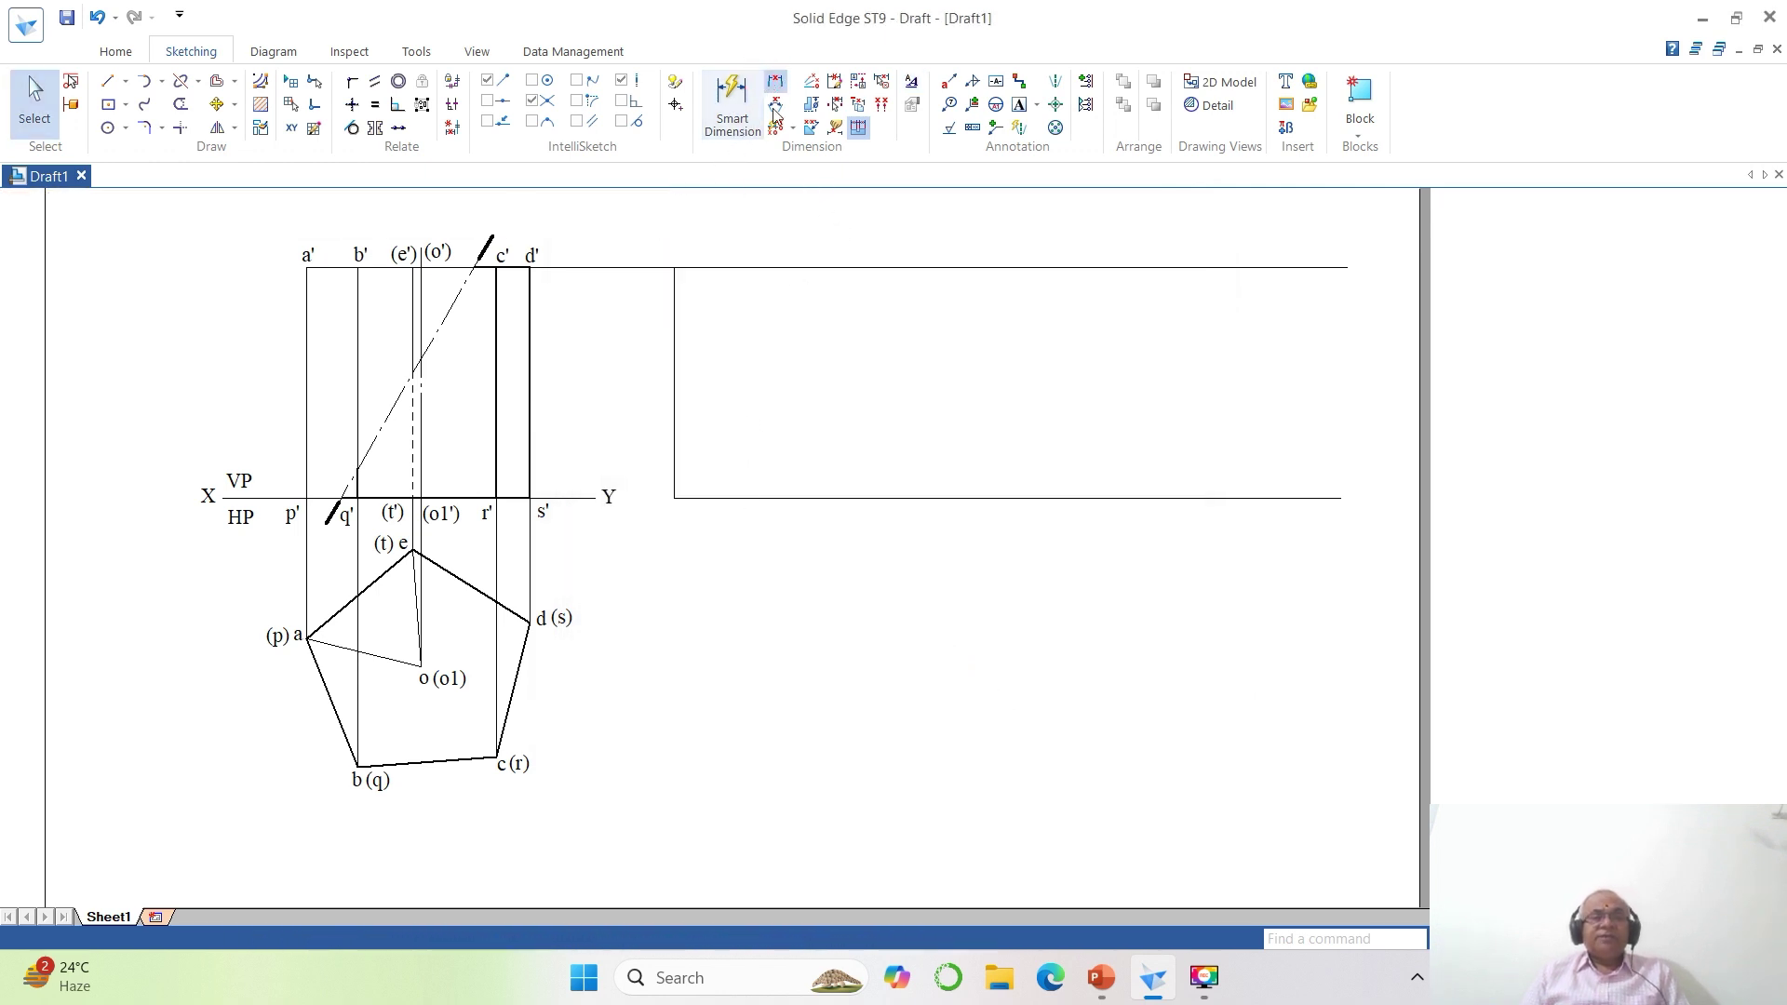
pyautogui.click(344, 735)
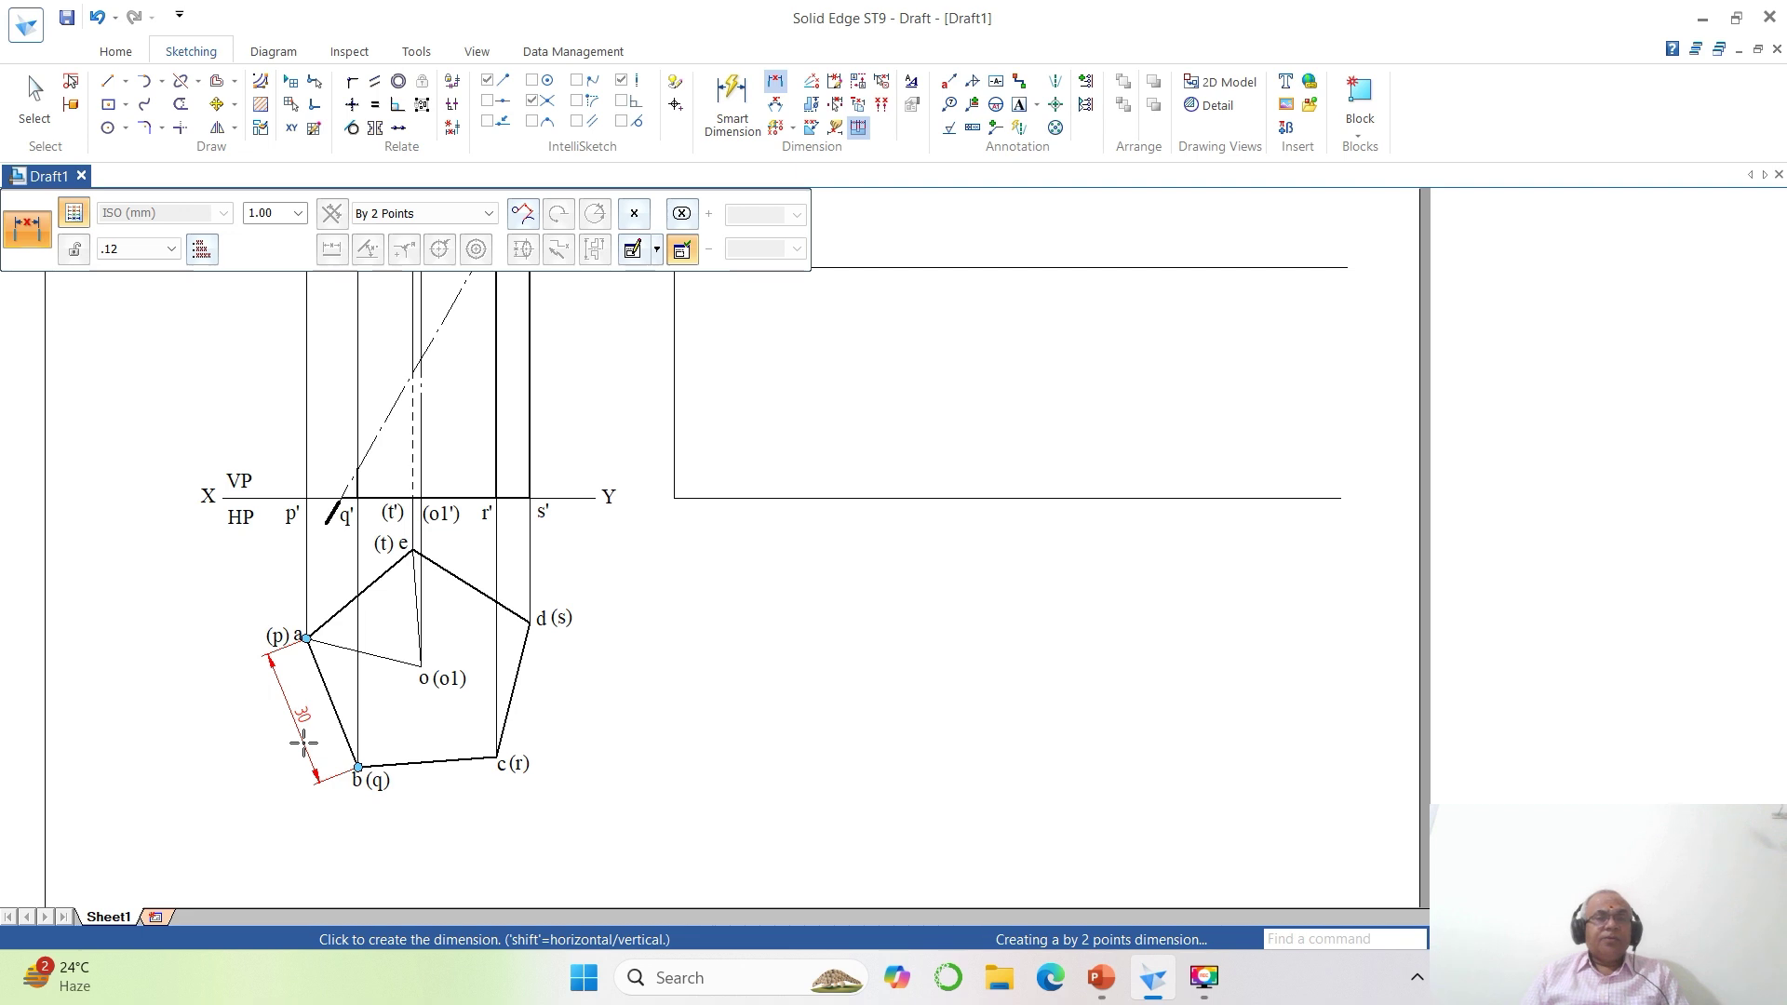
pyautogui.press('Escape')
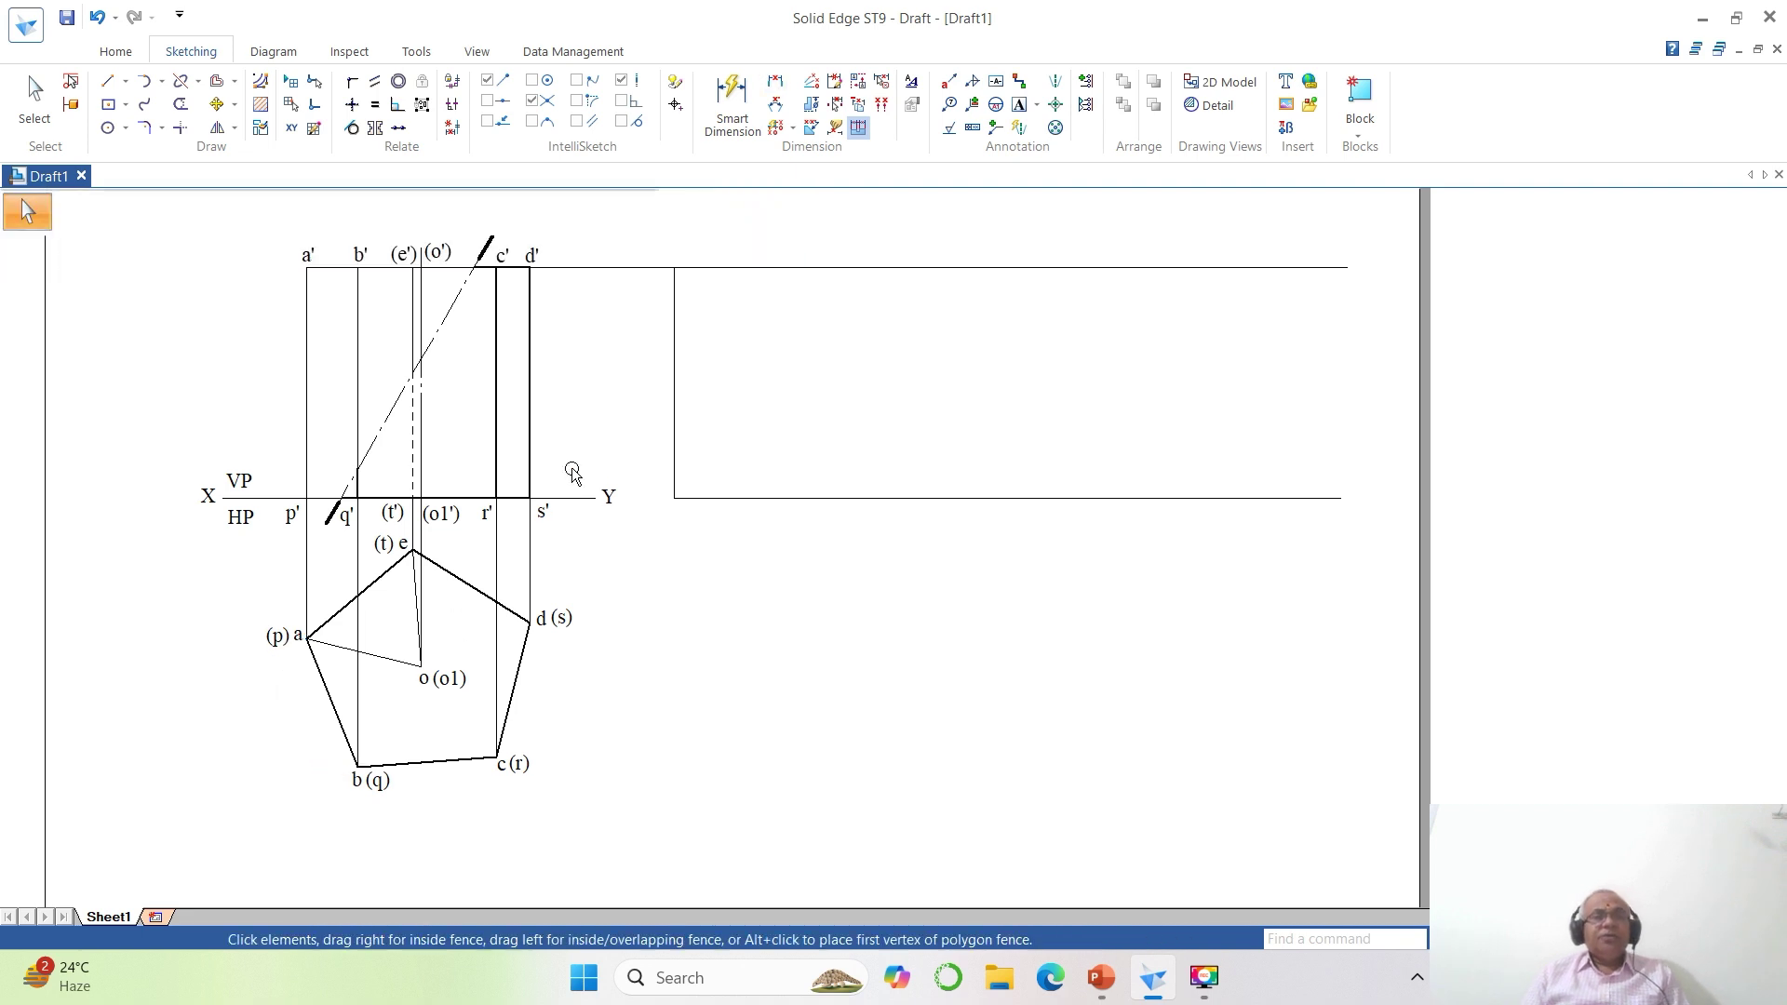
# Change the ISO (mm) dimension style's text font to Times New Roman and apply the style.
pyautogui.click(911, 82)
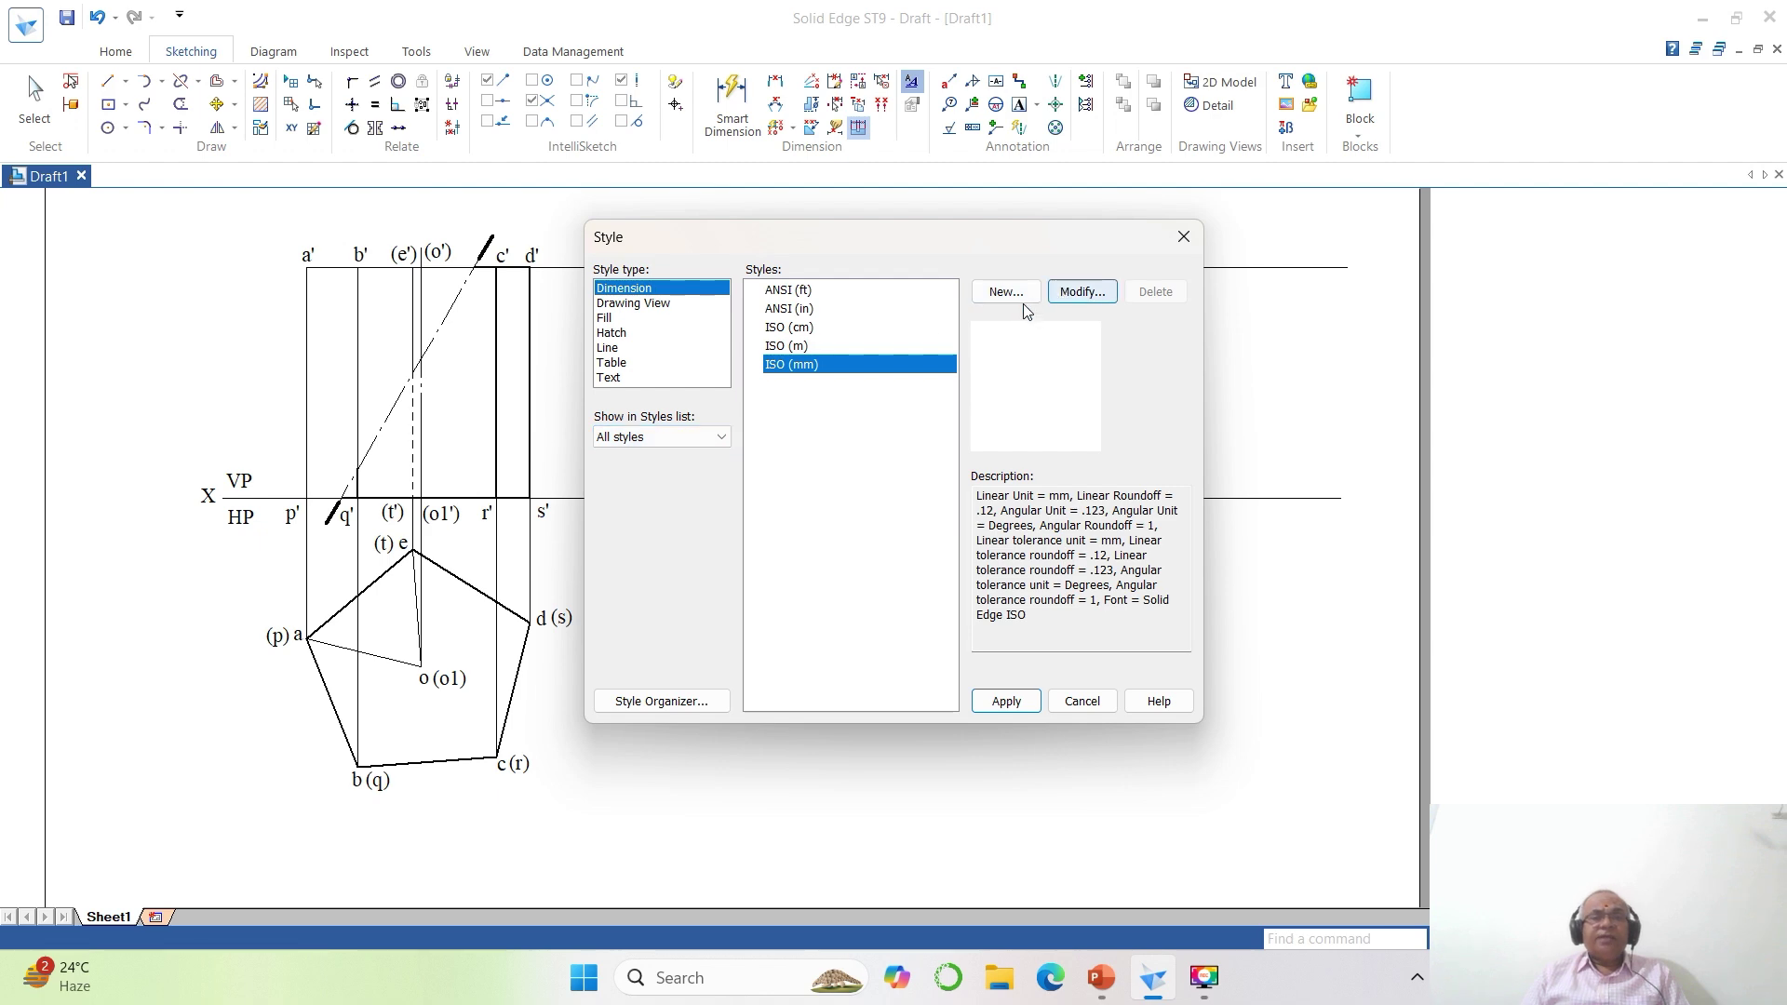
pyautogui.click(1081, 291)
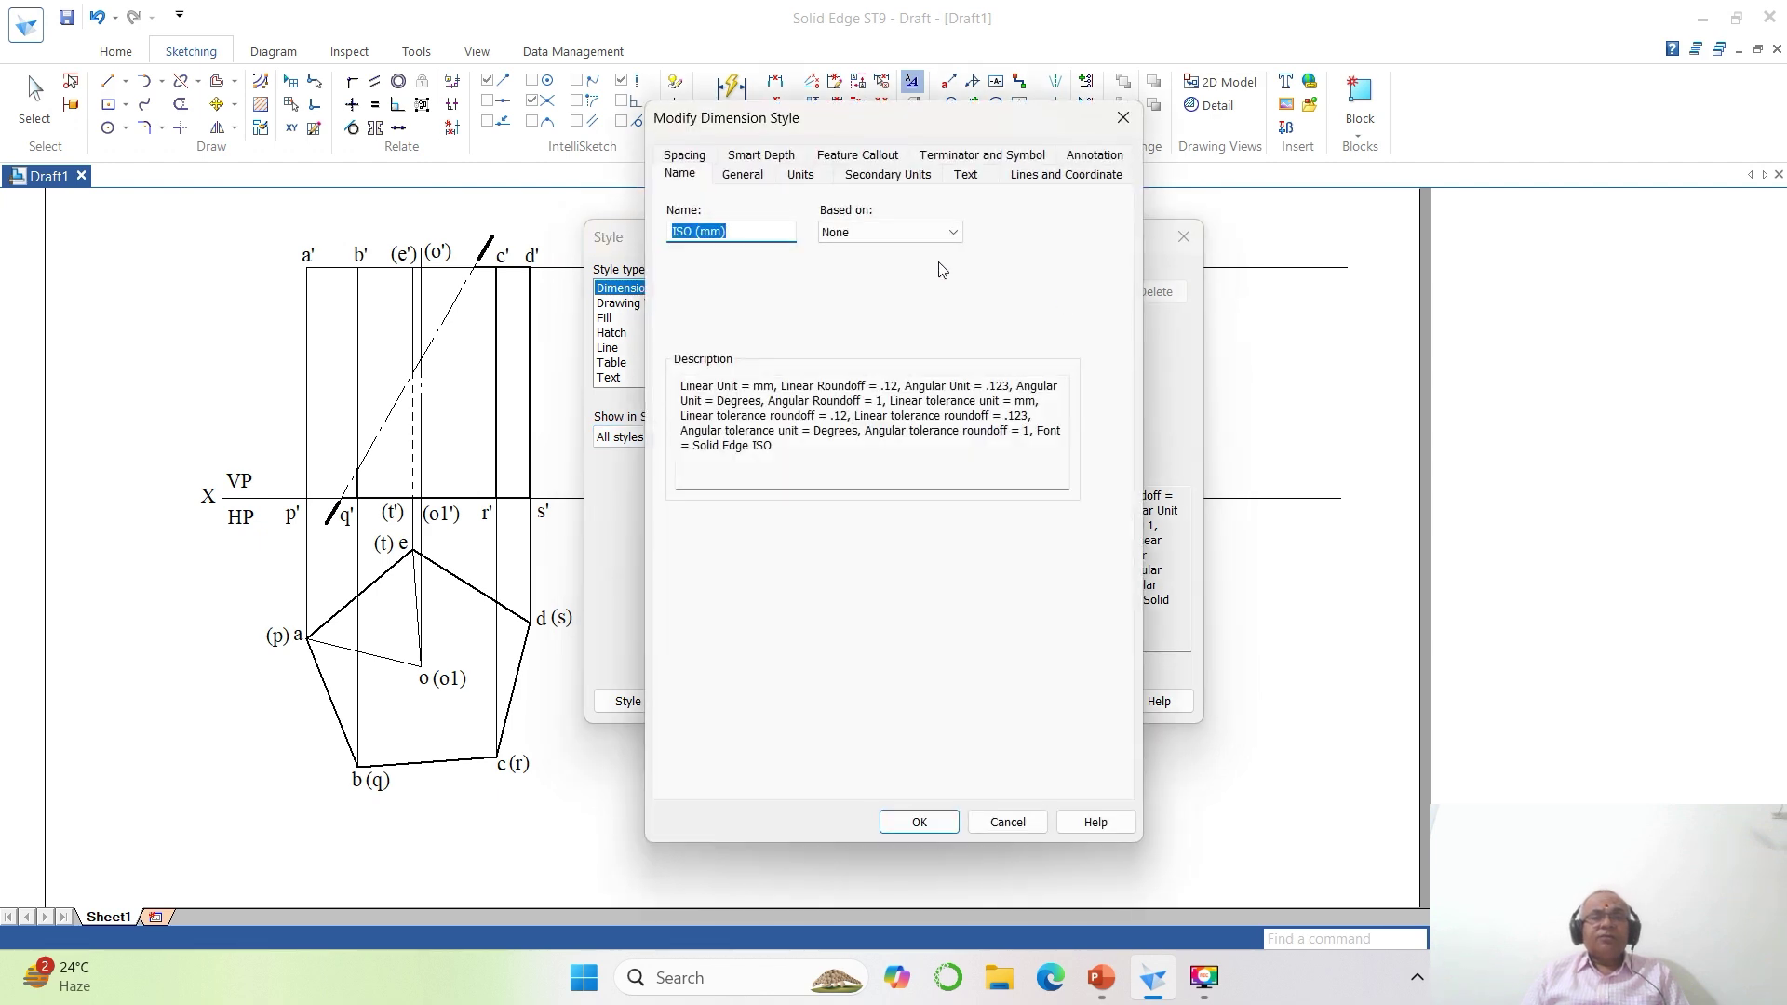
pyautogui.click(966, 177)
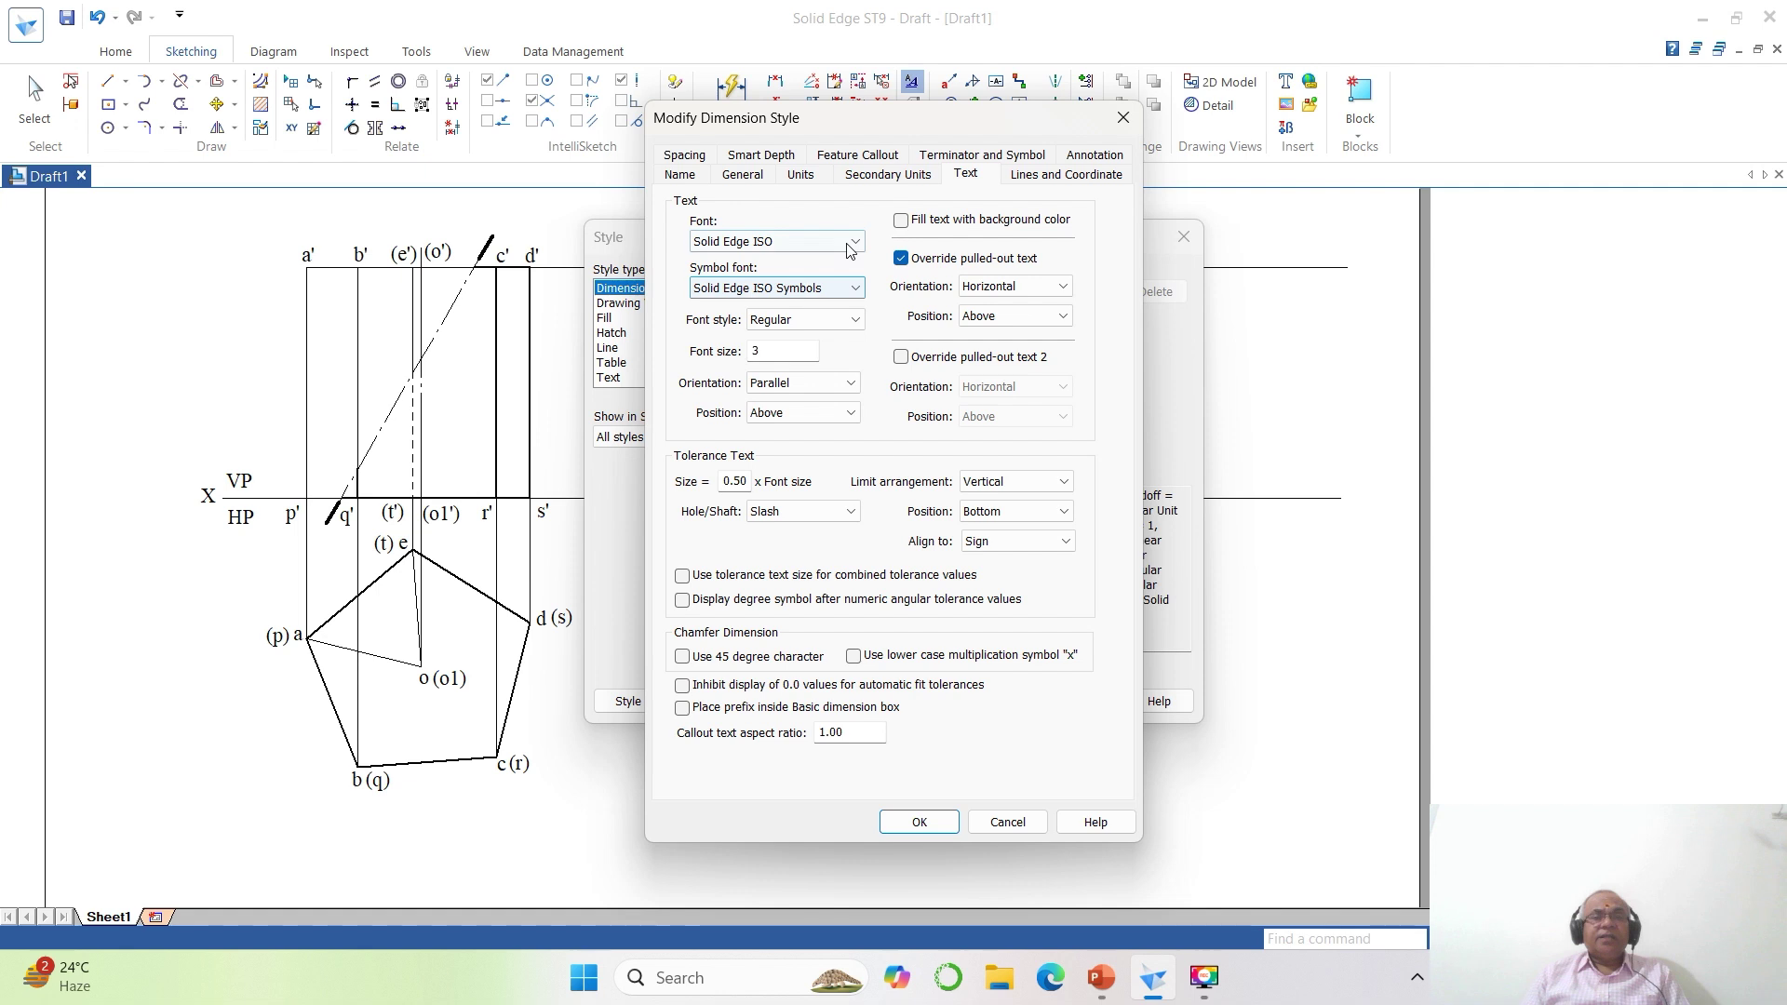
pyautogui.click(781, 242)
pyautogui.scroll(-6, 781, 529)
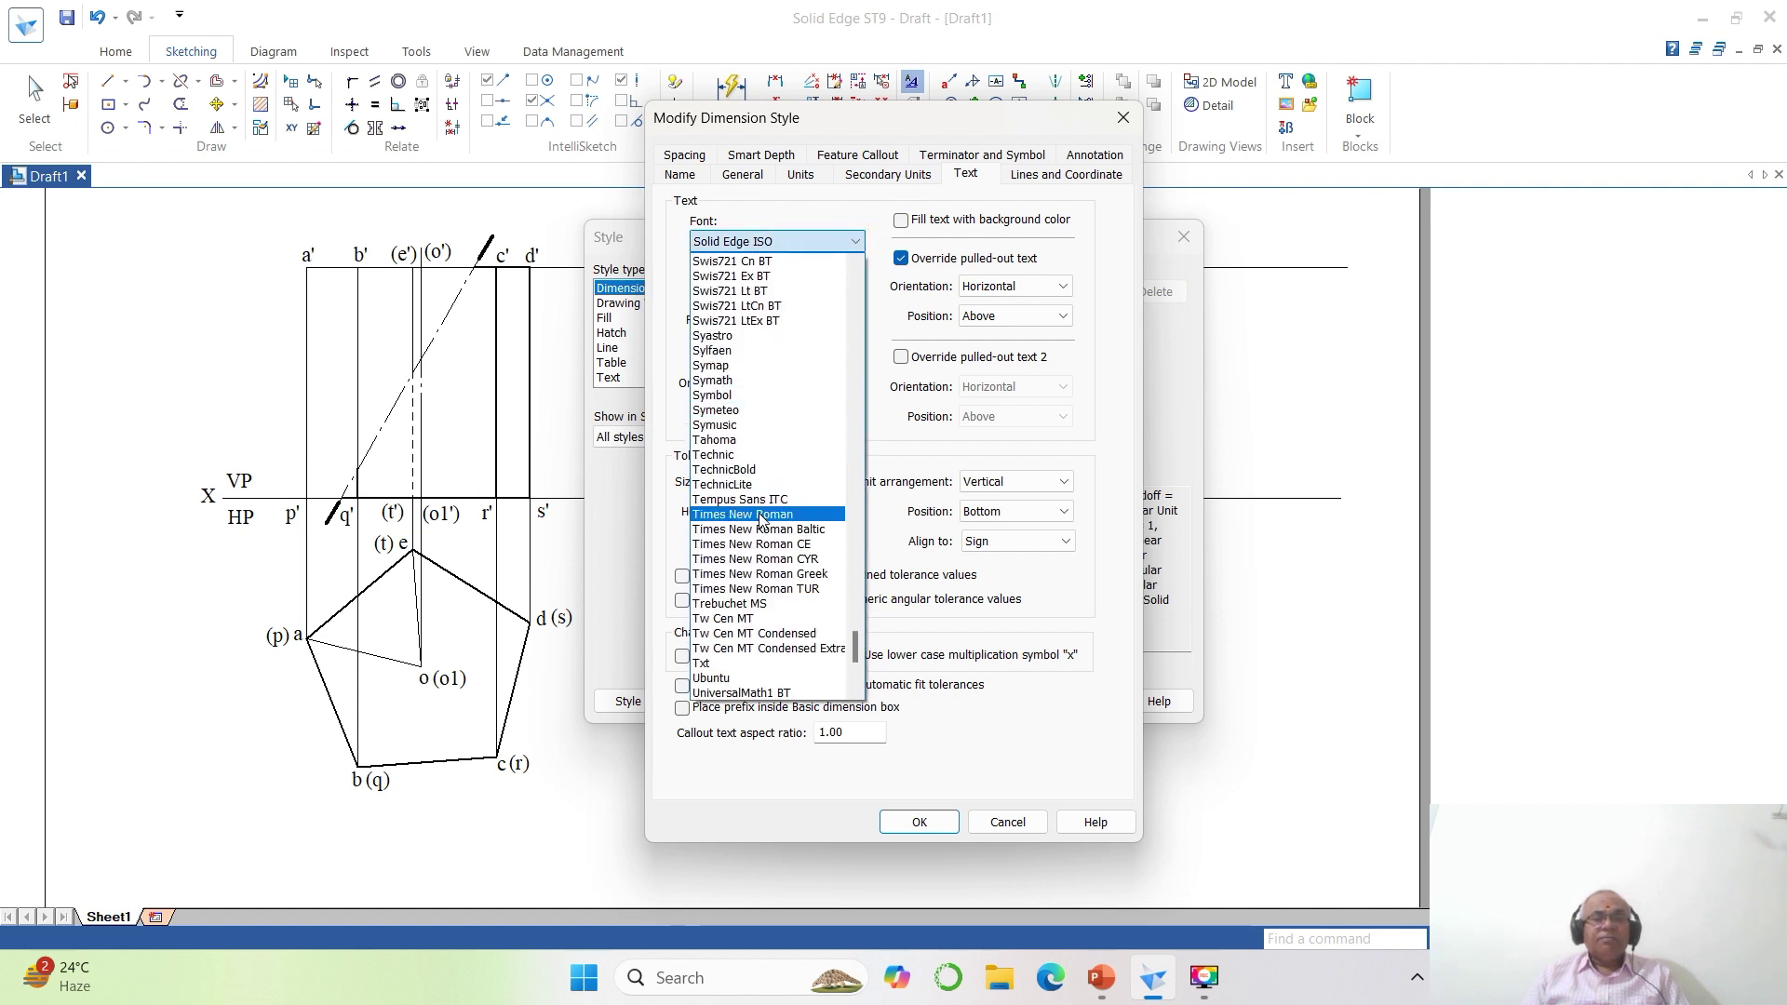
pyautogui.click(763, 514)
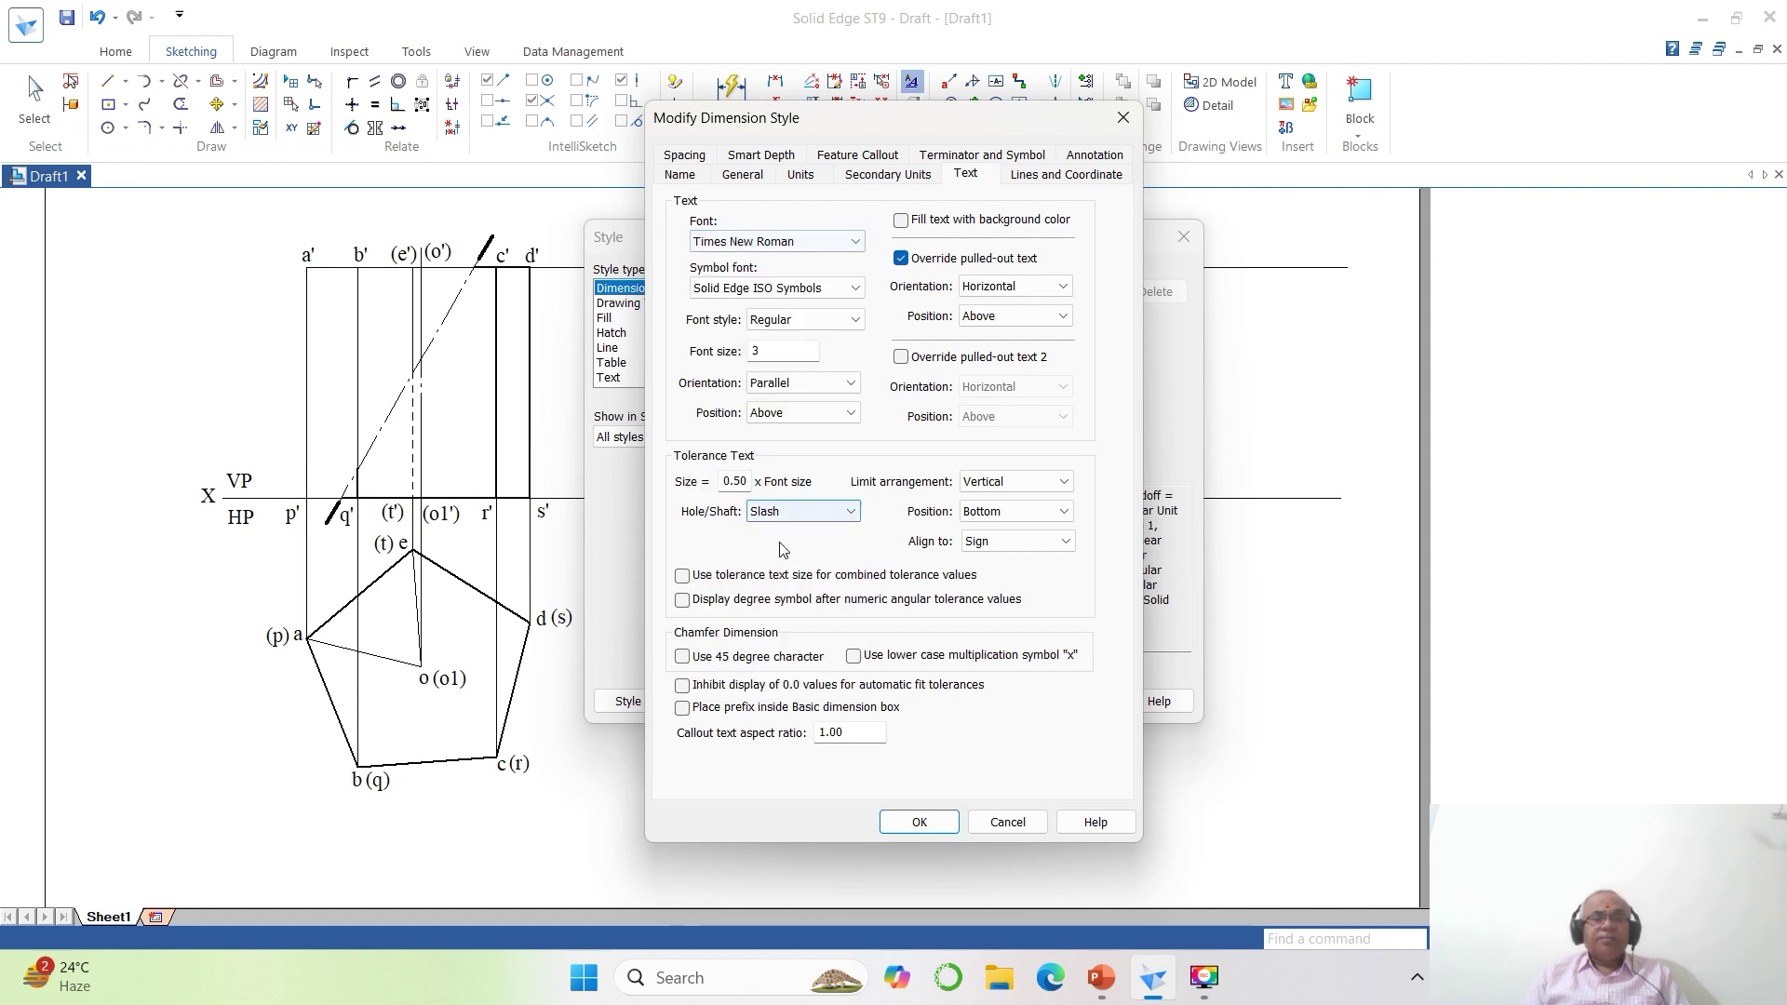
pyautogui.click(919, 823)
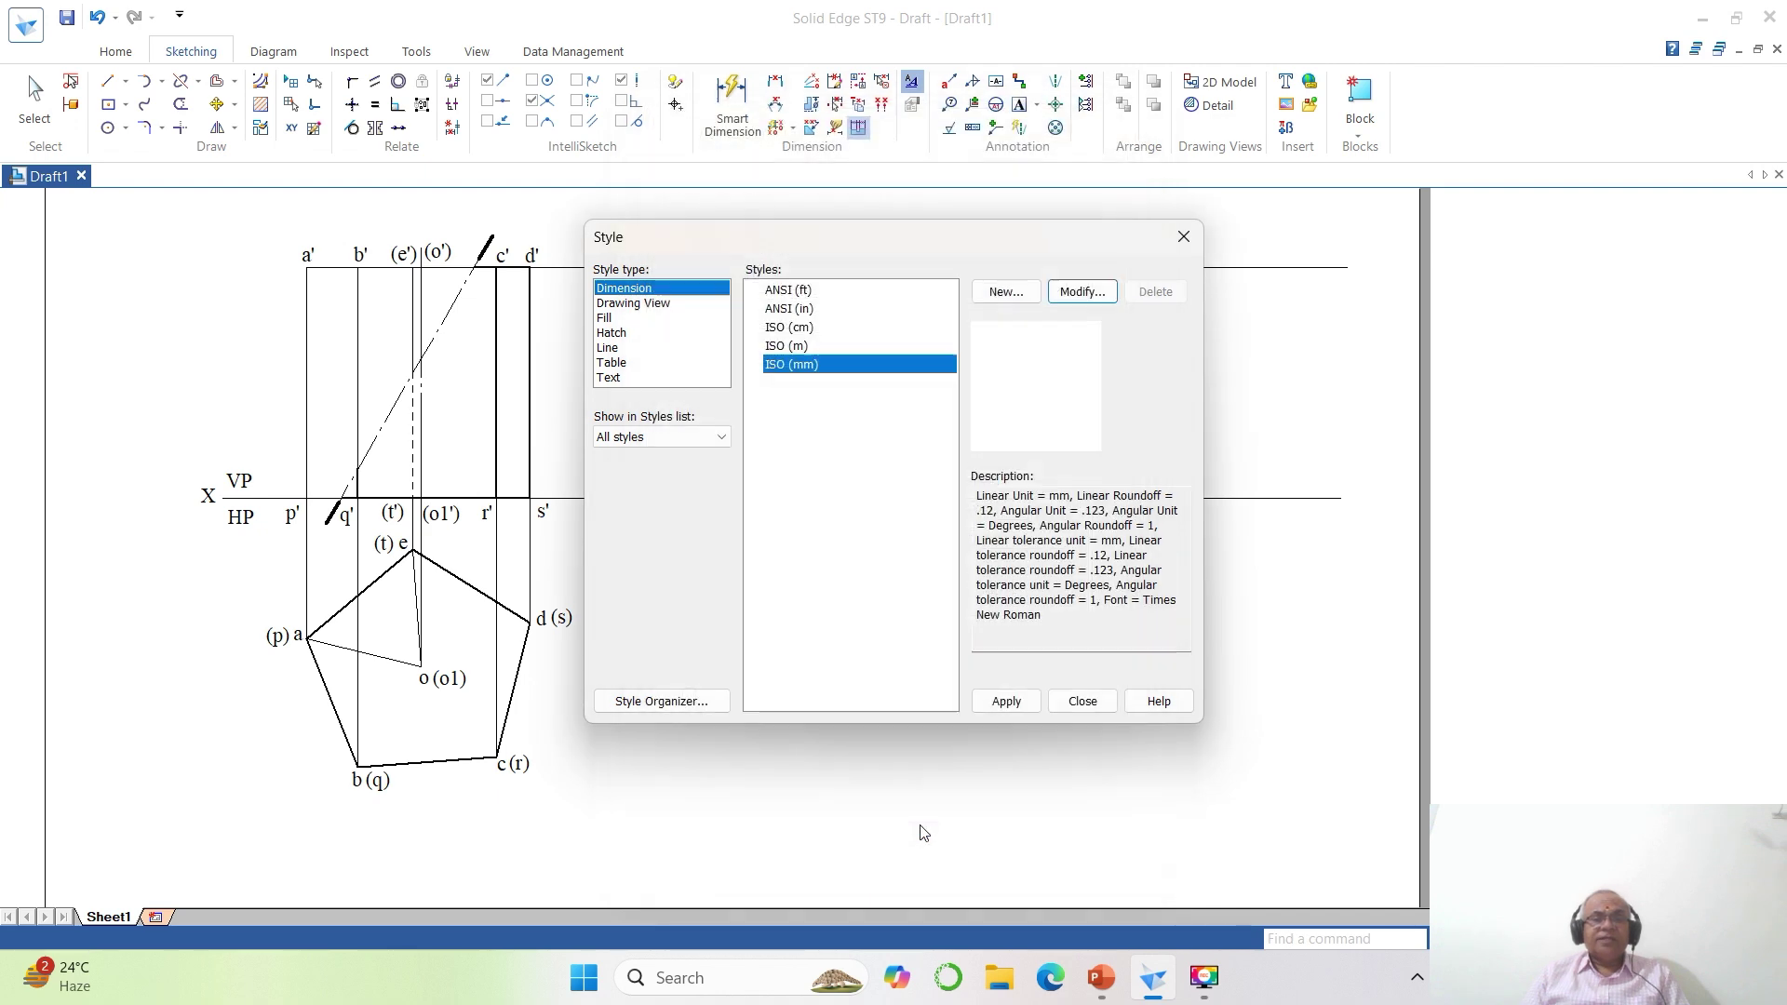
pyautogui.click(992, 698)
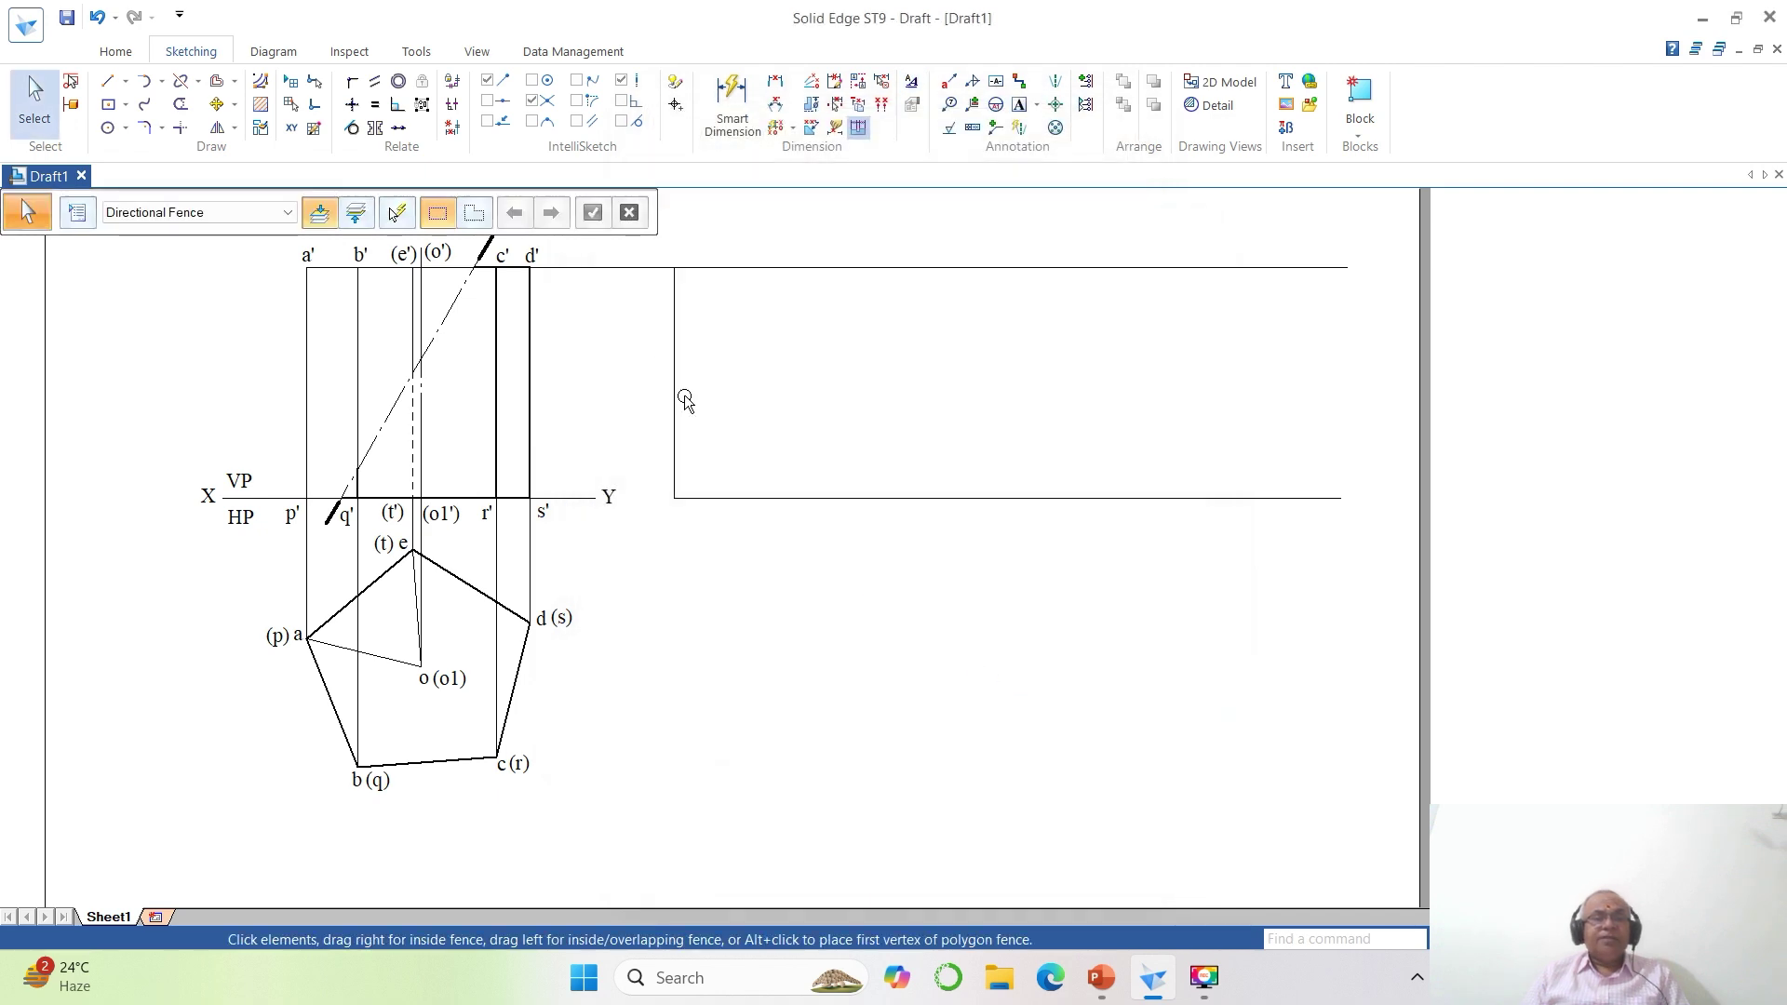
# Dimension the length of the pentagon's side ab in the top view, aligned with the side and placed outside the pentagon.
pyautogui.click(775, 81)
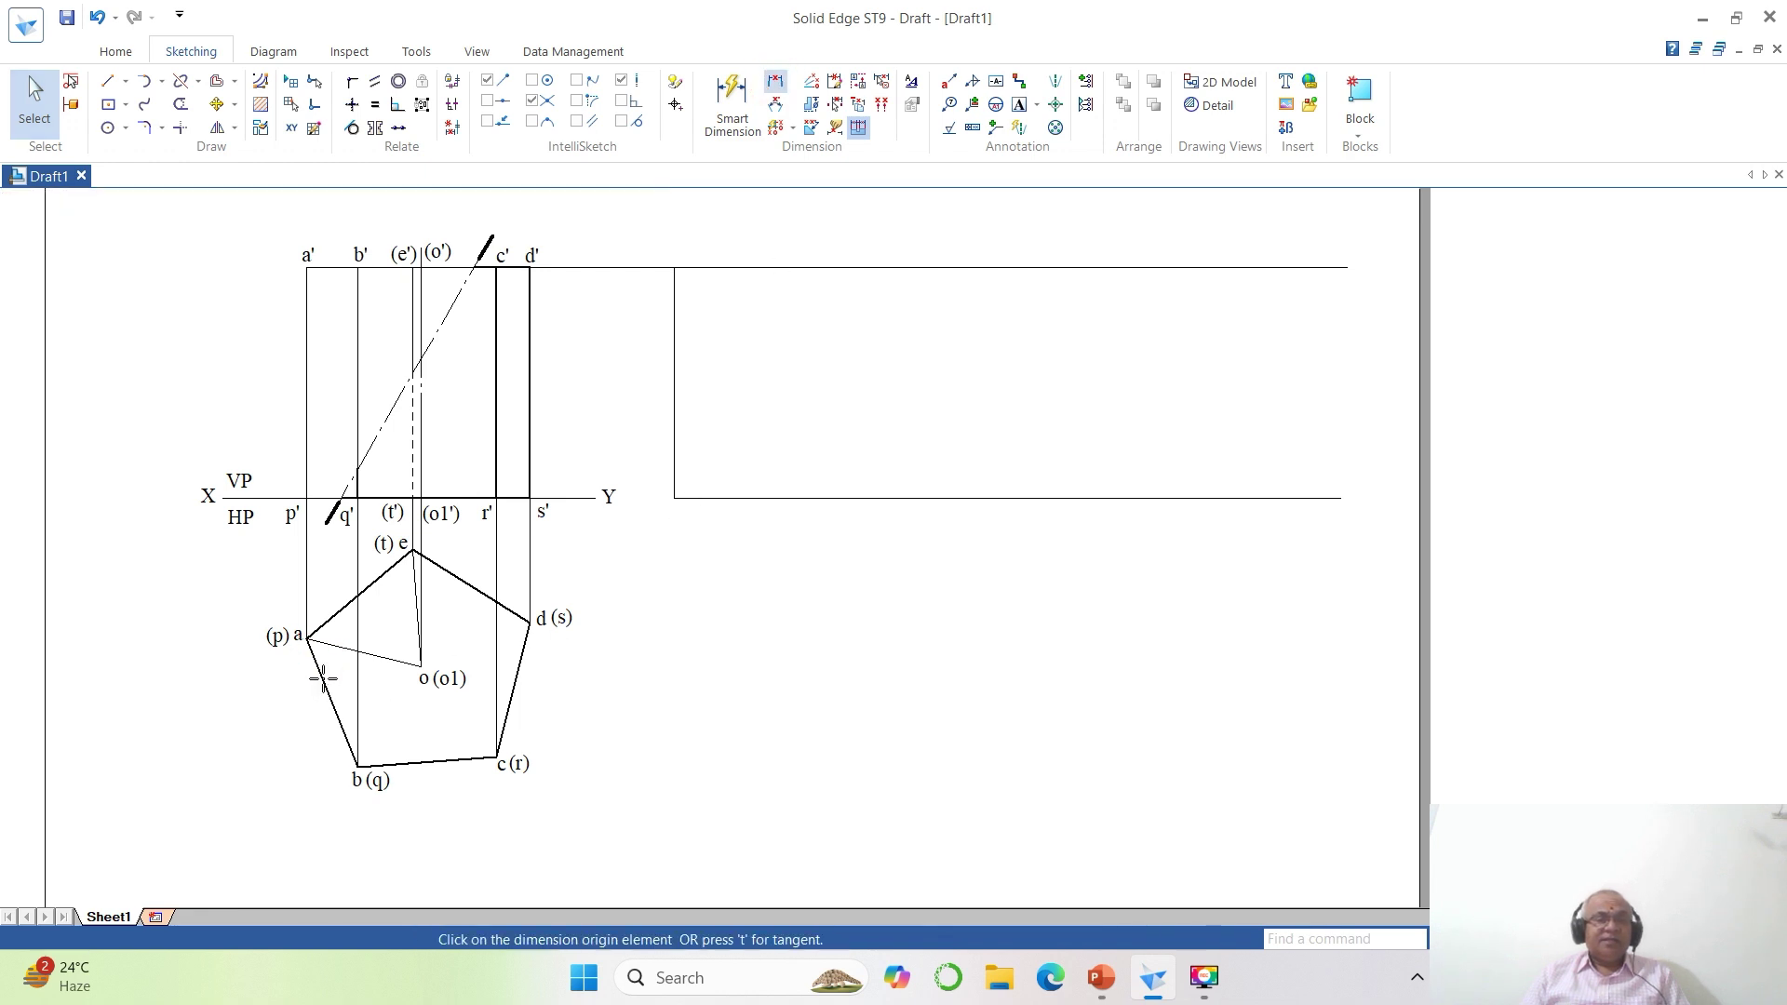
pyautogui.click(346, 738)
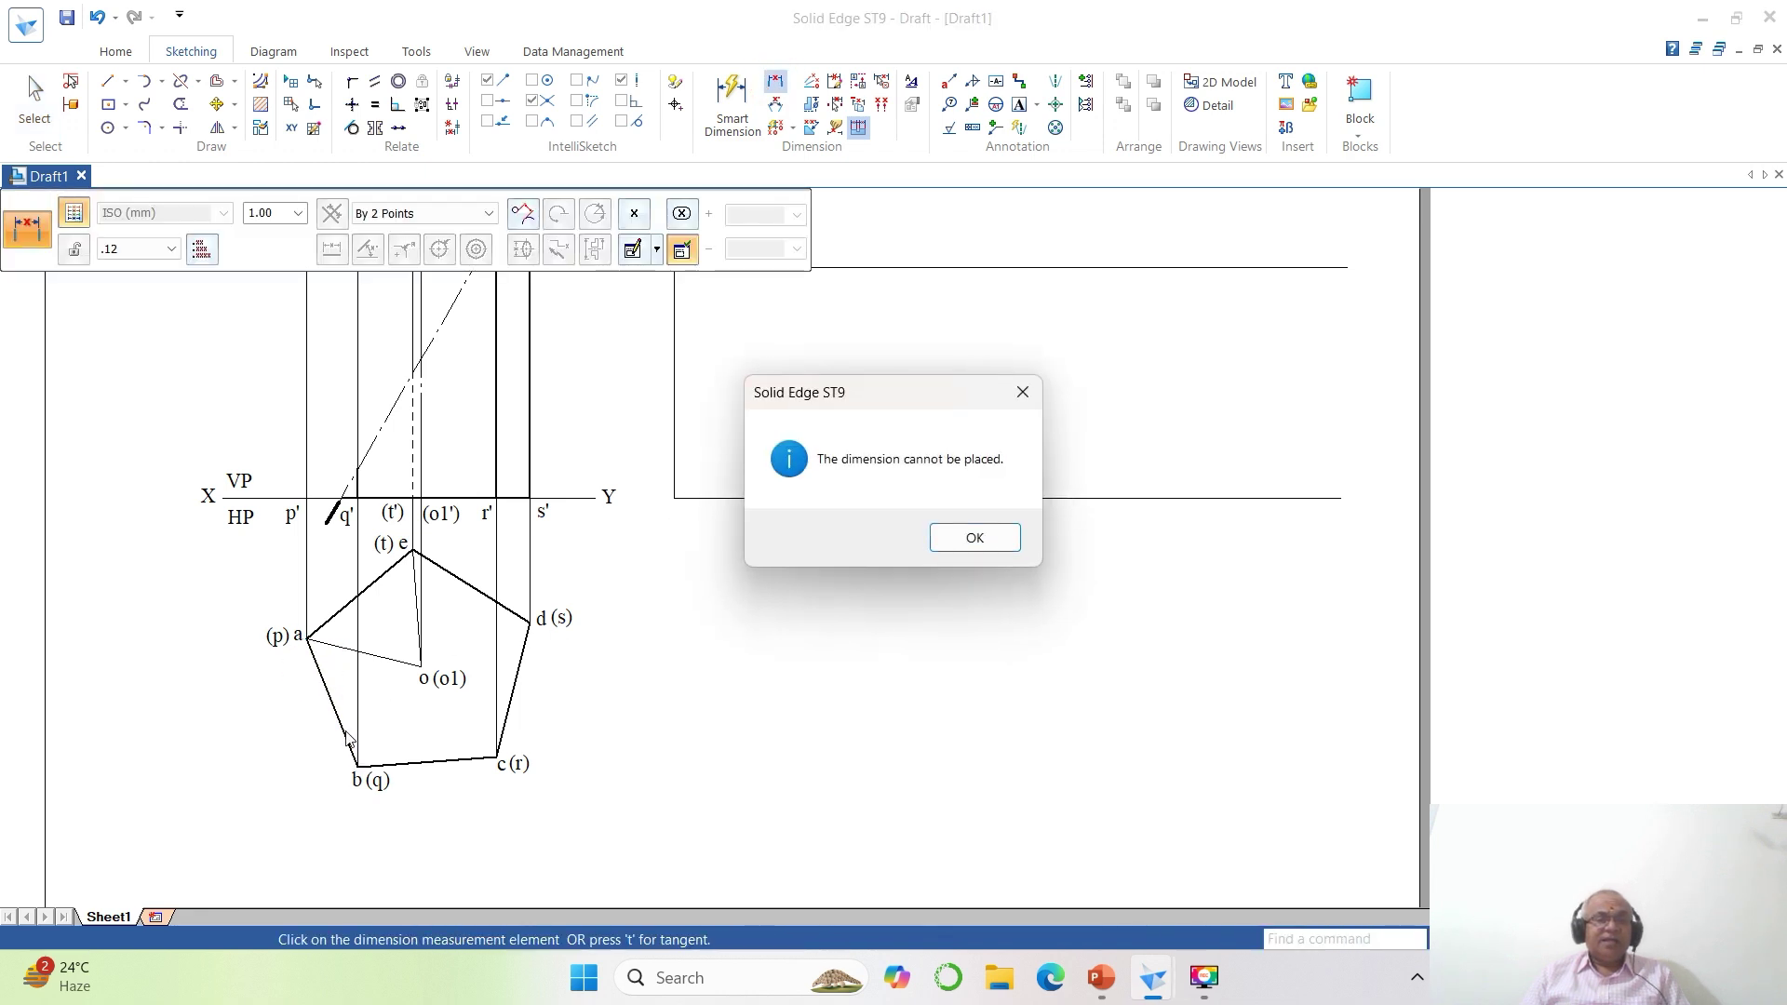
pyautogui.click(974, 538)
pyautogui.click(321, 663)
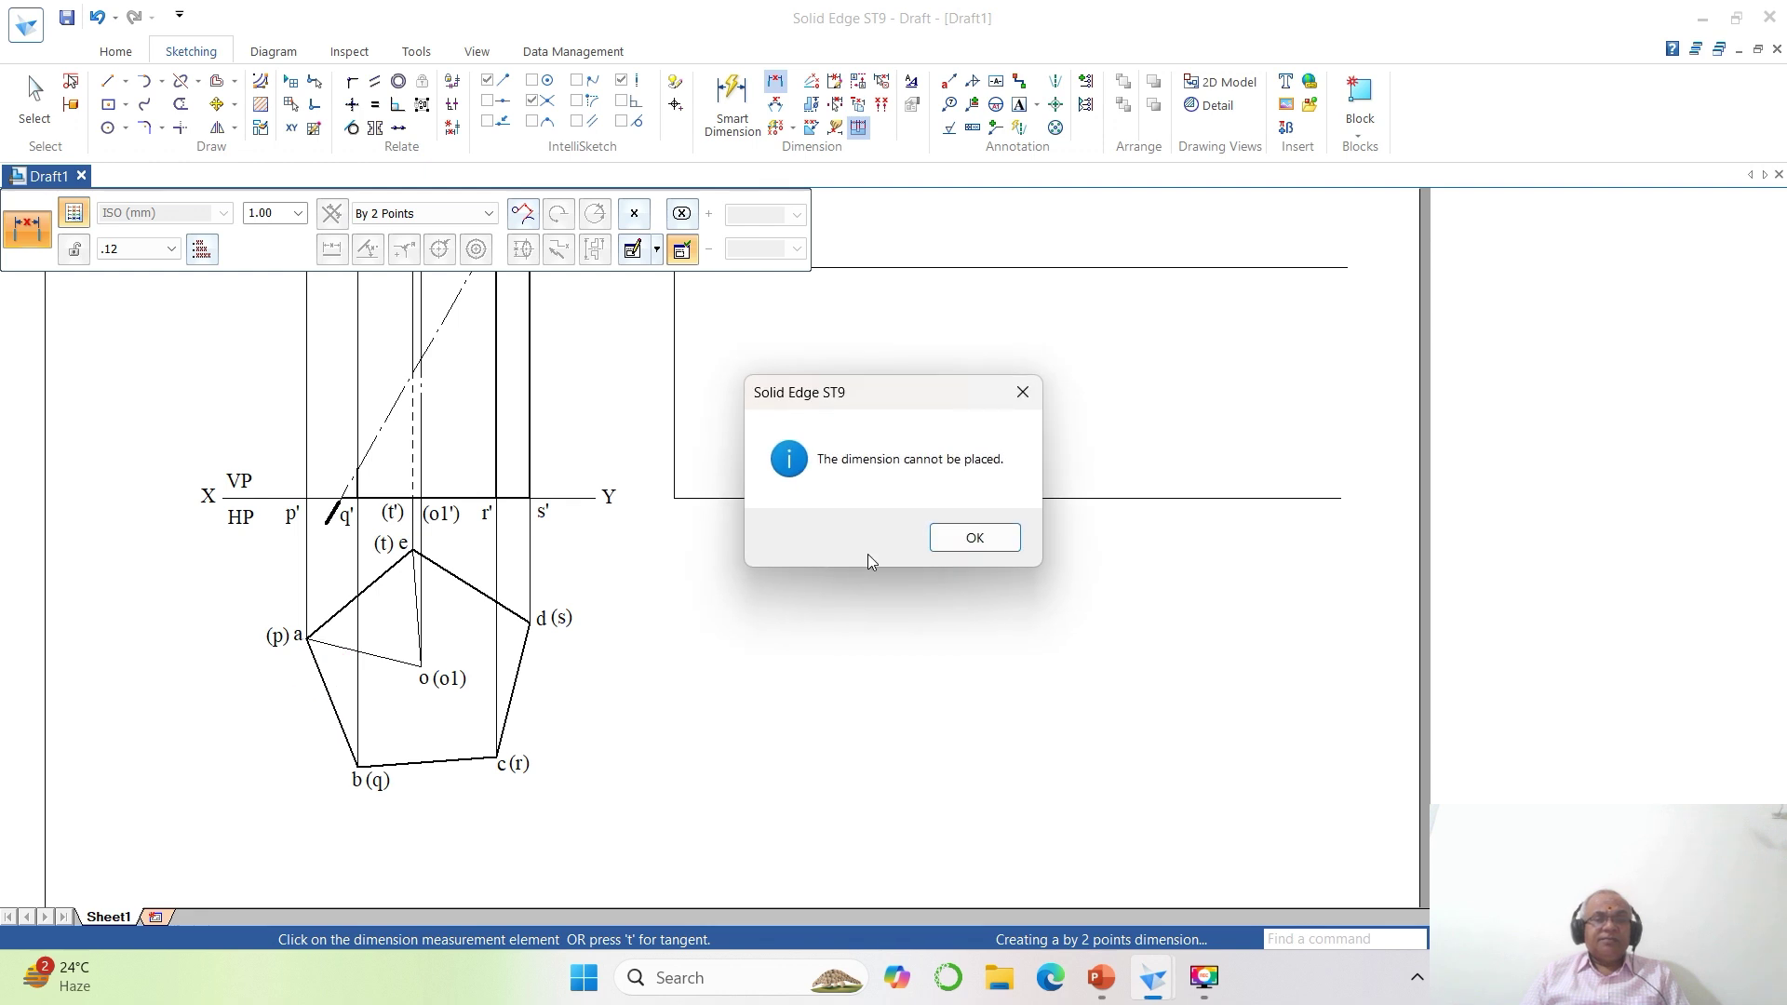
pyautogui.click(973, 538)
pyautogui.press('Escape')
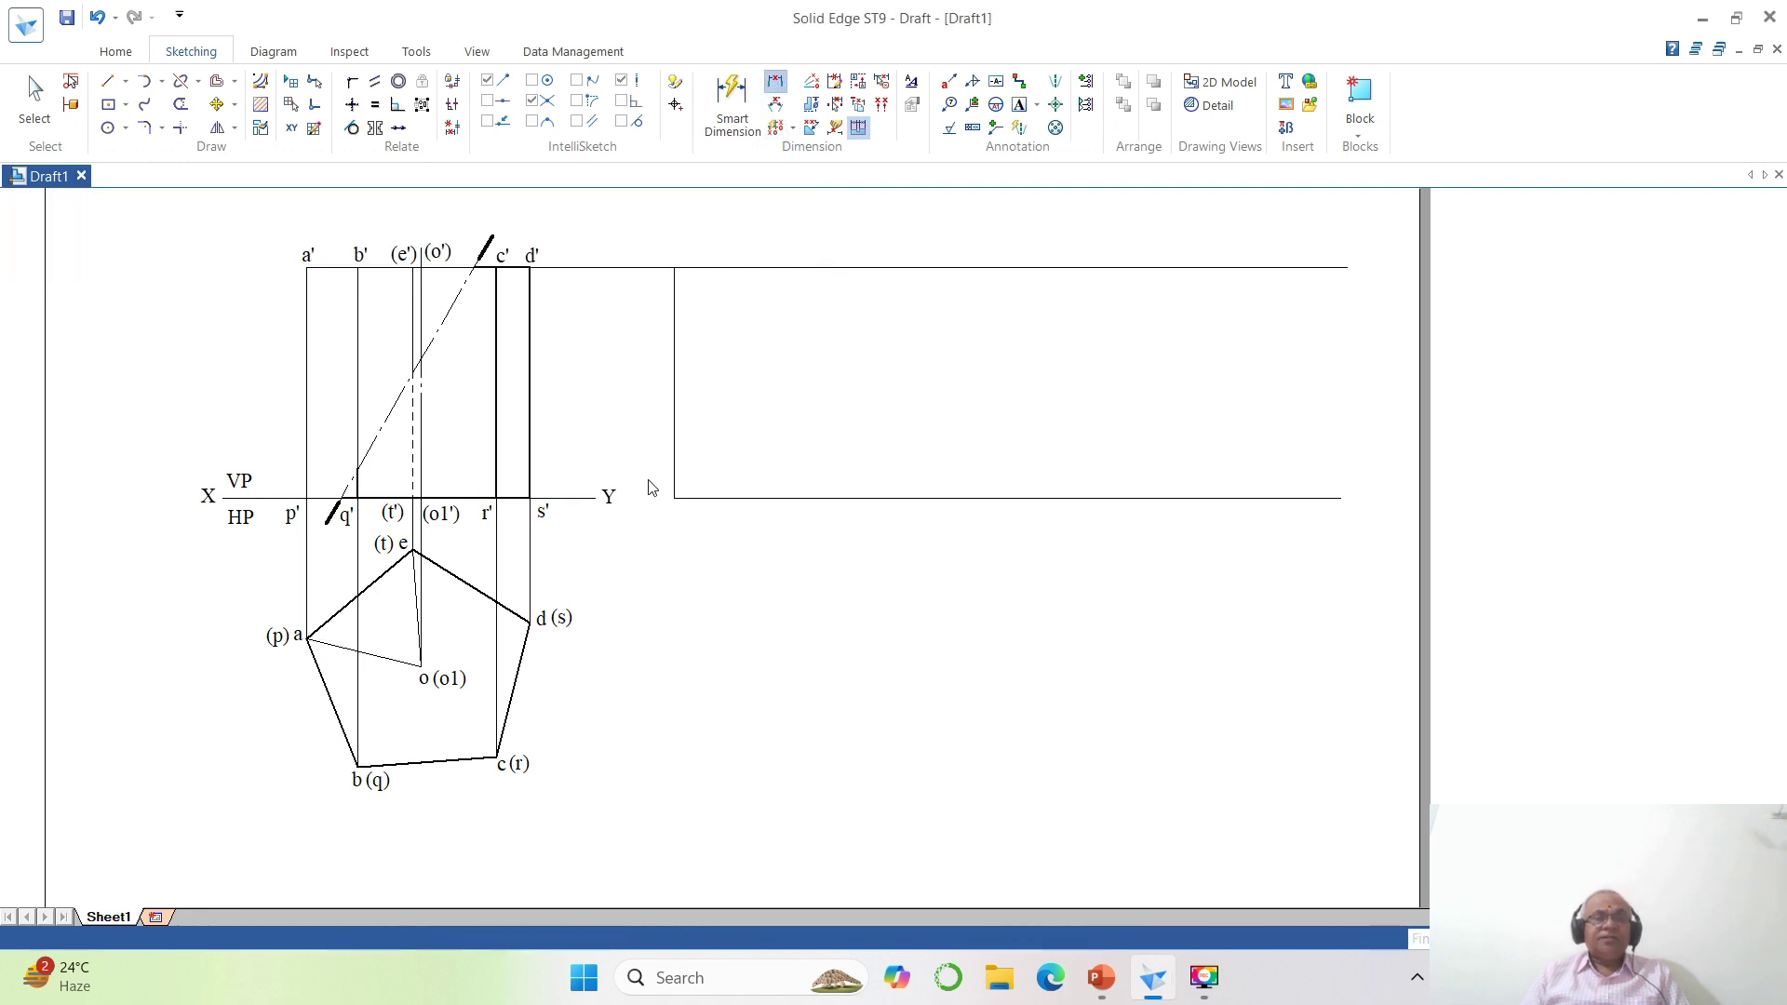
pyautogui.click(333, 705)
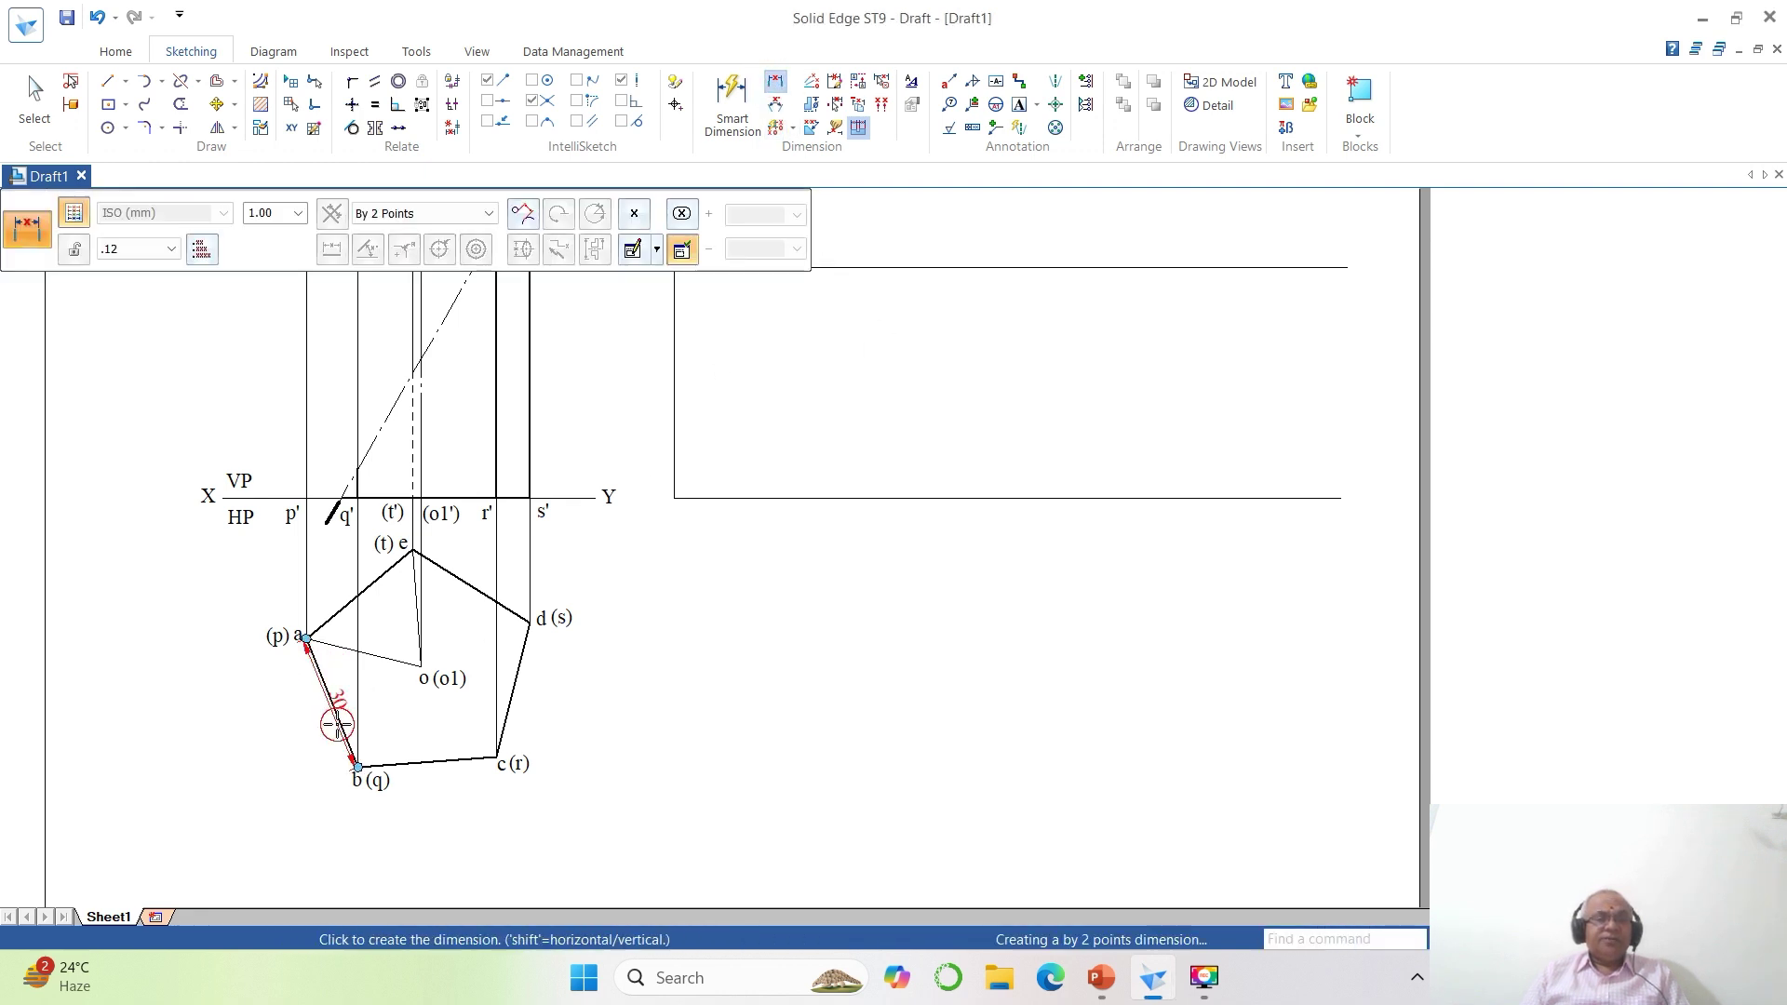
pyautogui.click(299, 731)
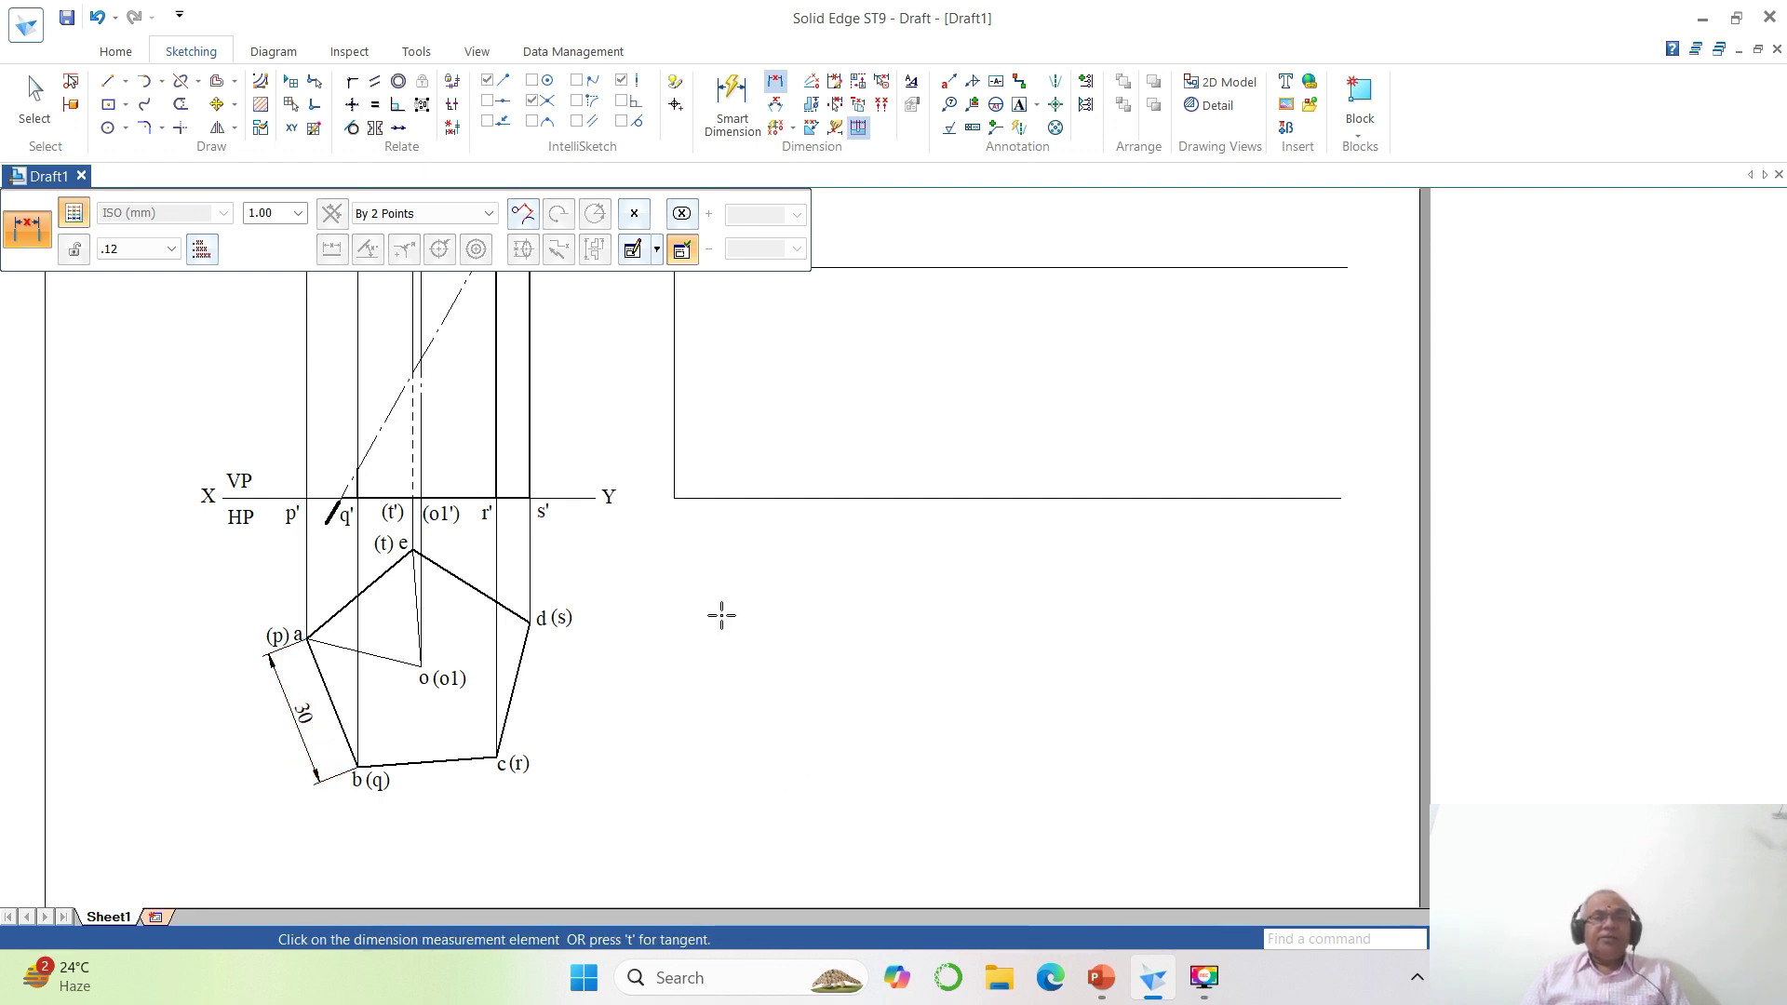
# Dimension the acute angle between the pentagon's side ae and the XY line, placing it between the two views.
pyautogui.click(775, 104)
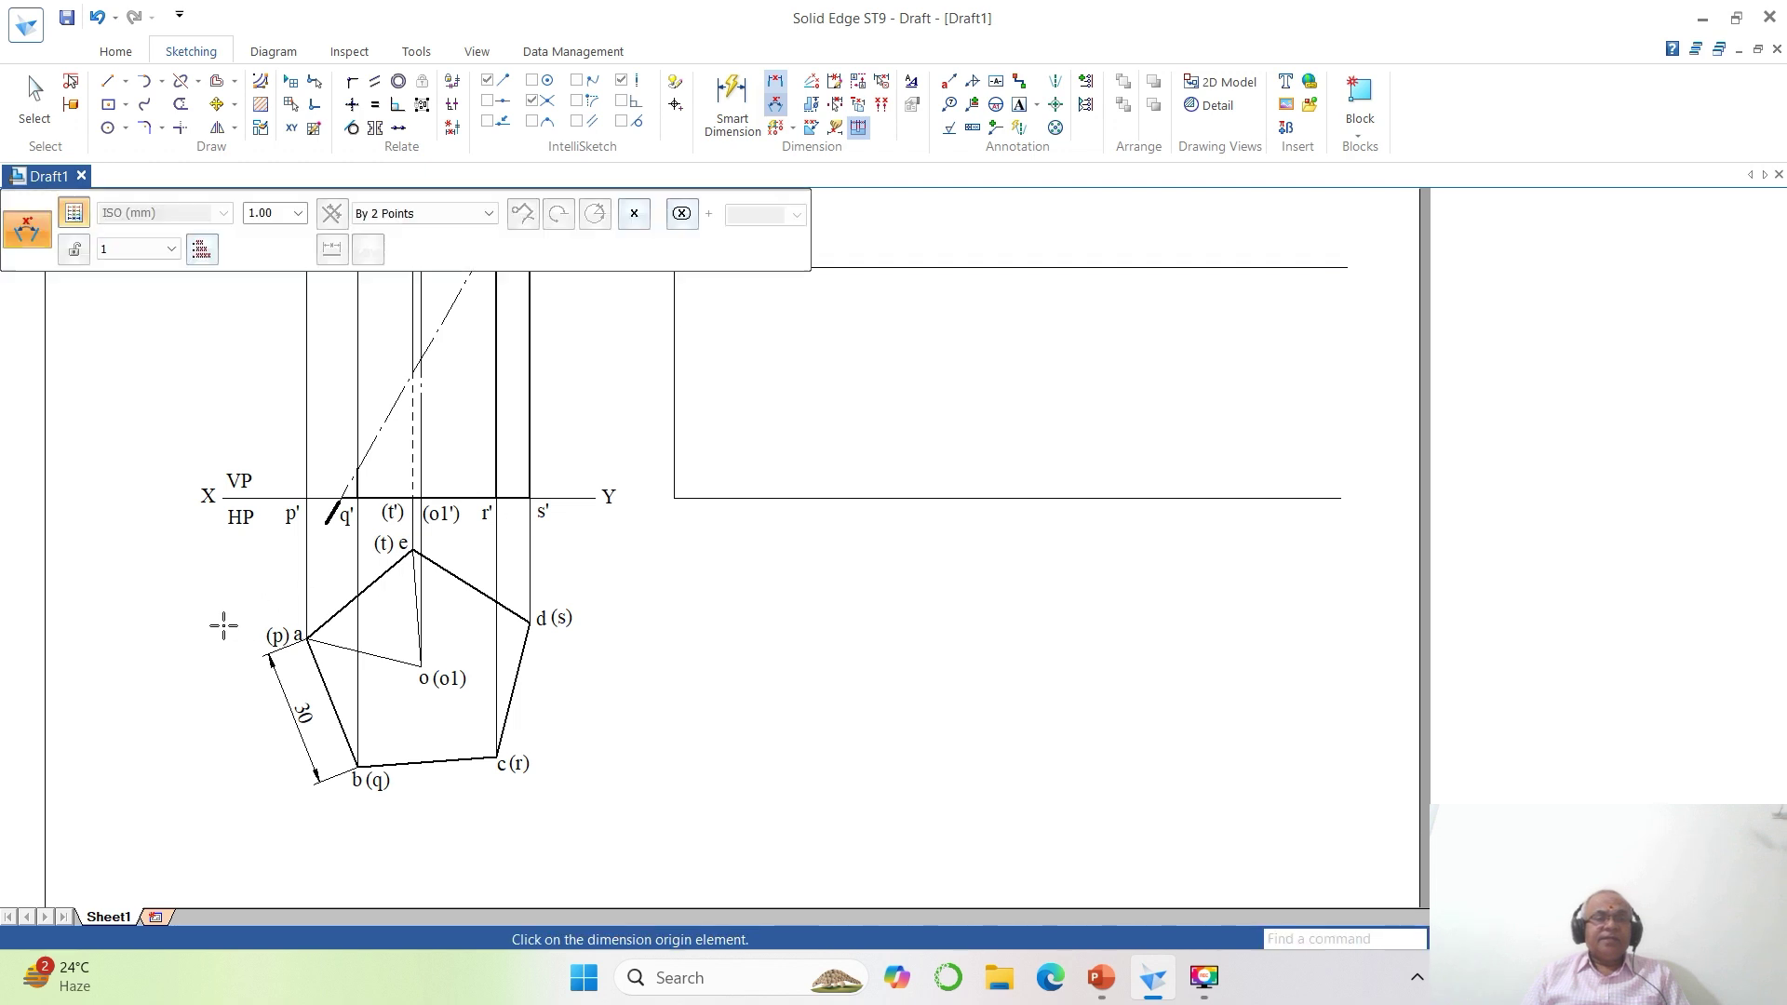
pyautogui.click(328, 613)
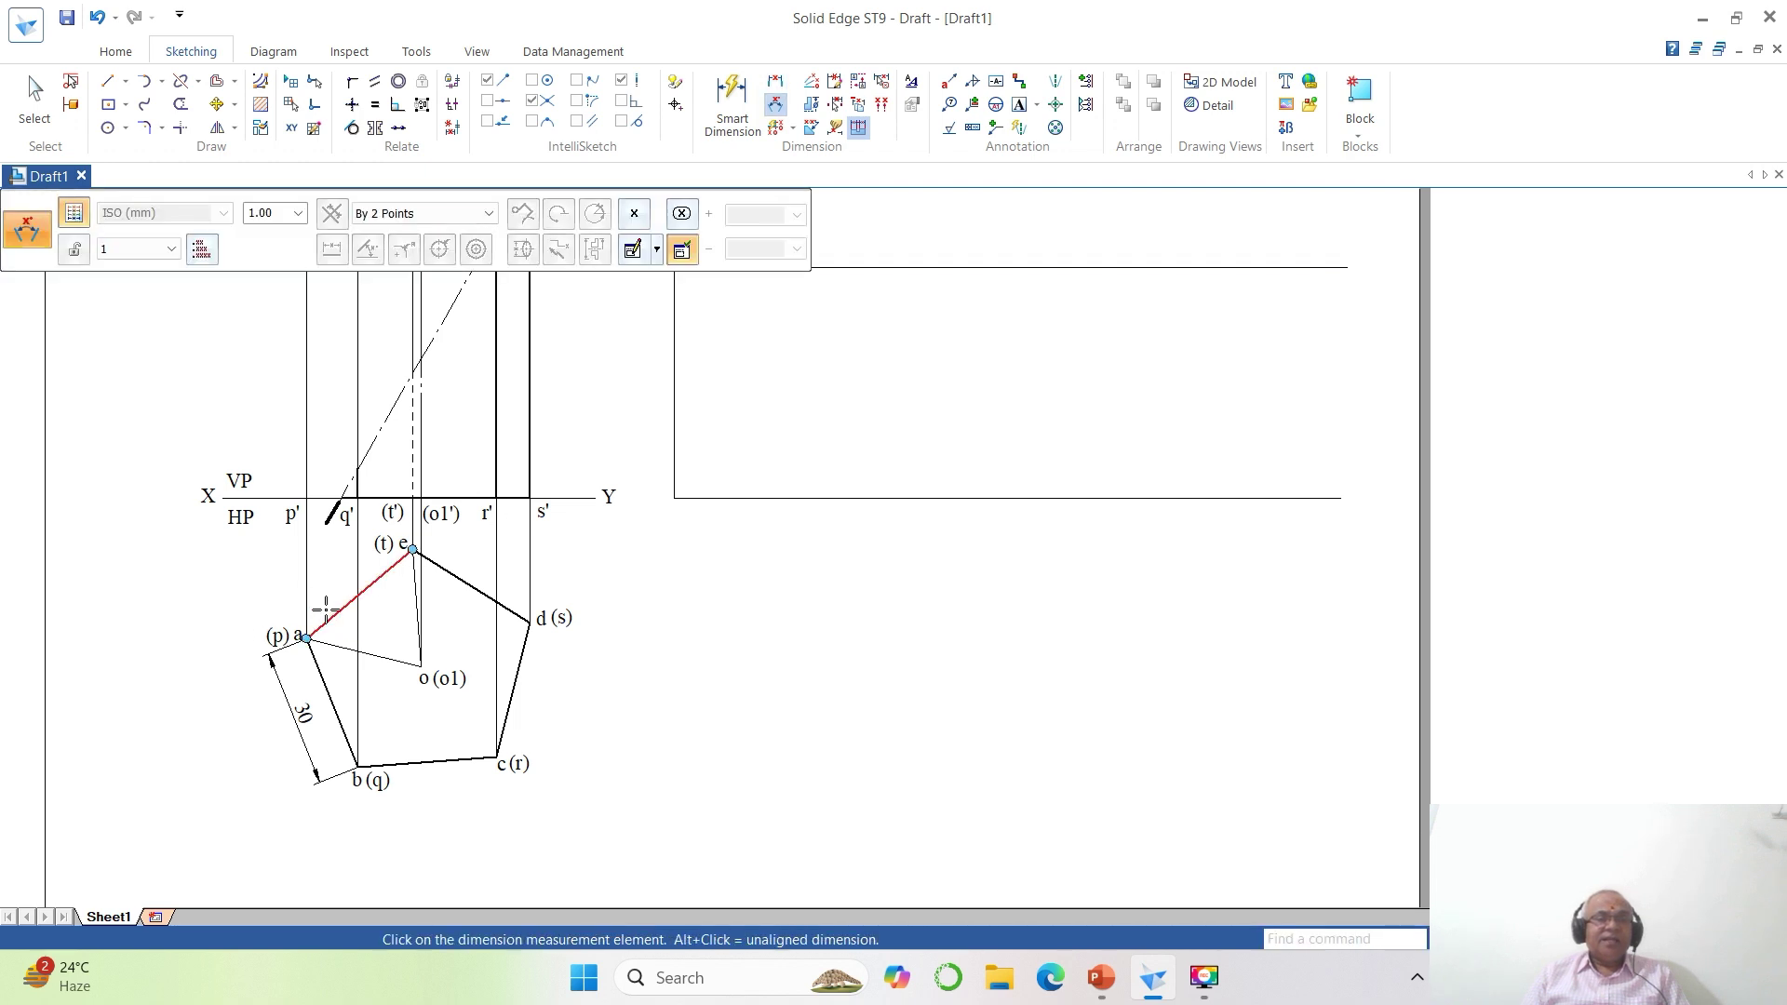
pyautogui.click(324, 498)
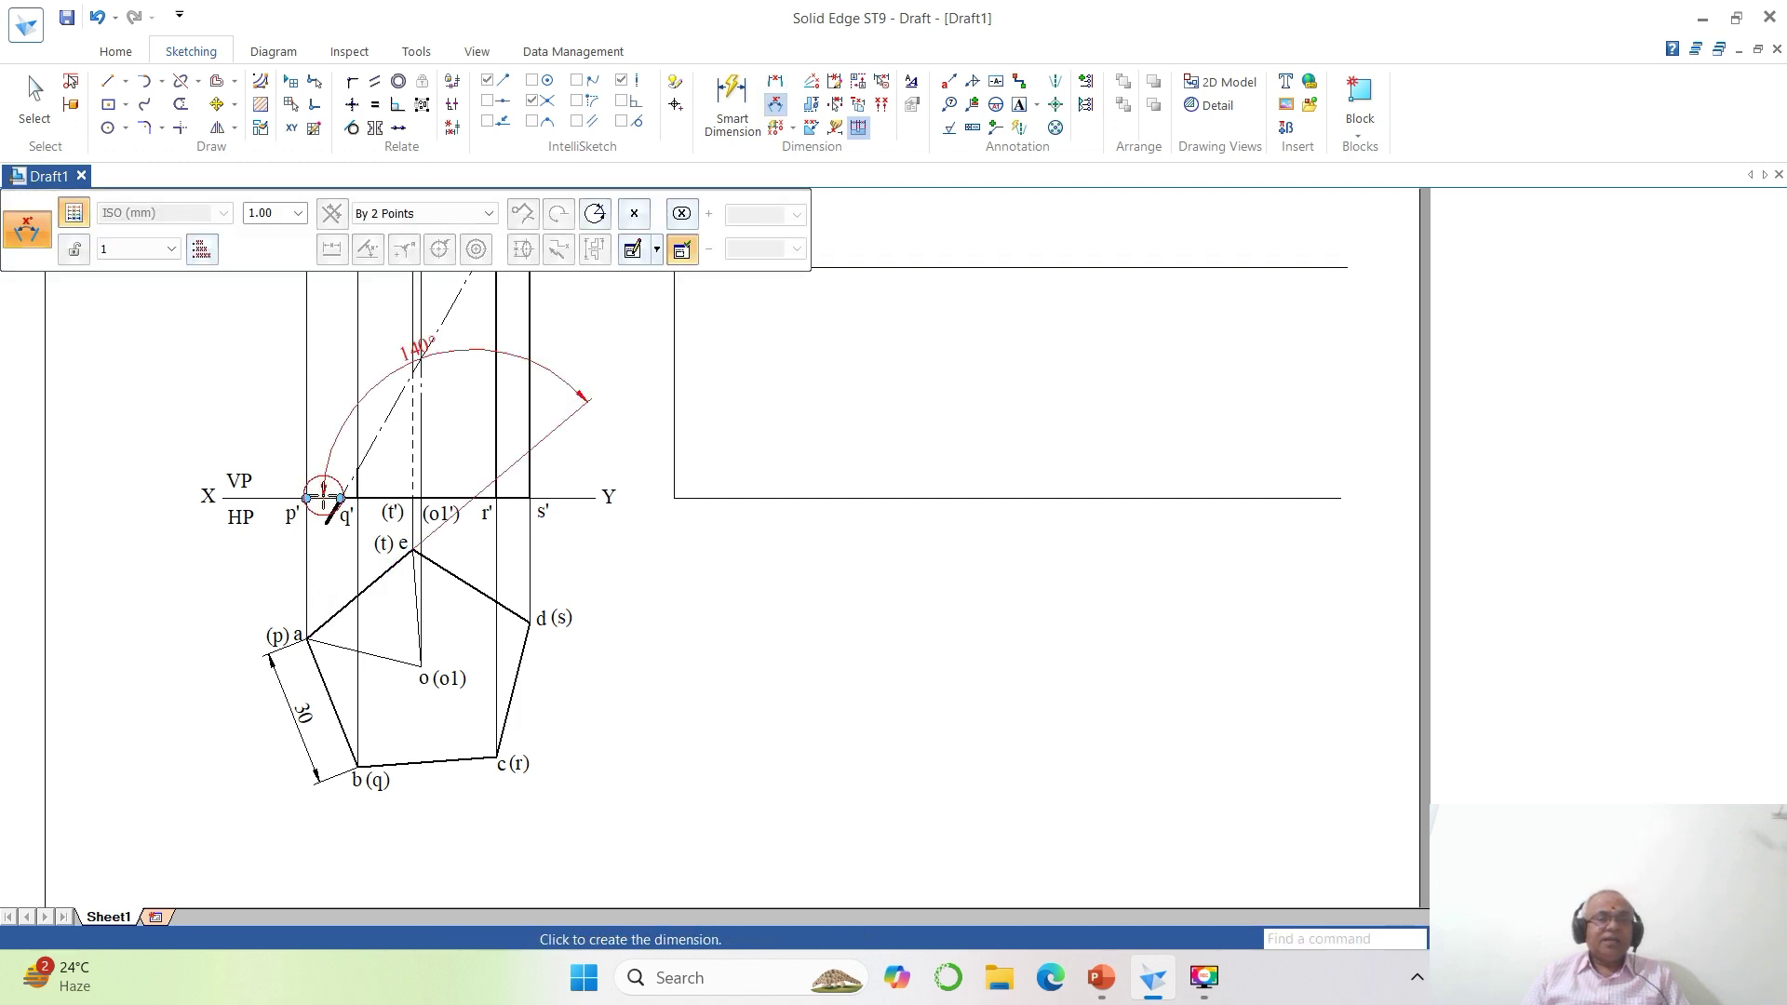
pyautogui.click(329, 562)
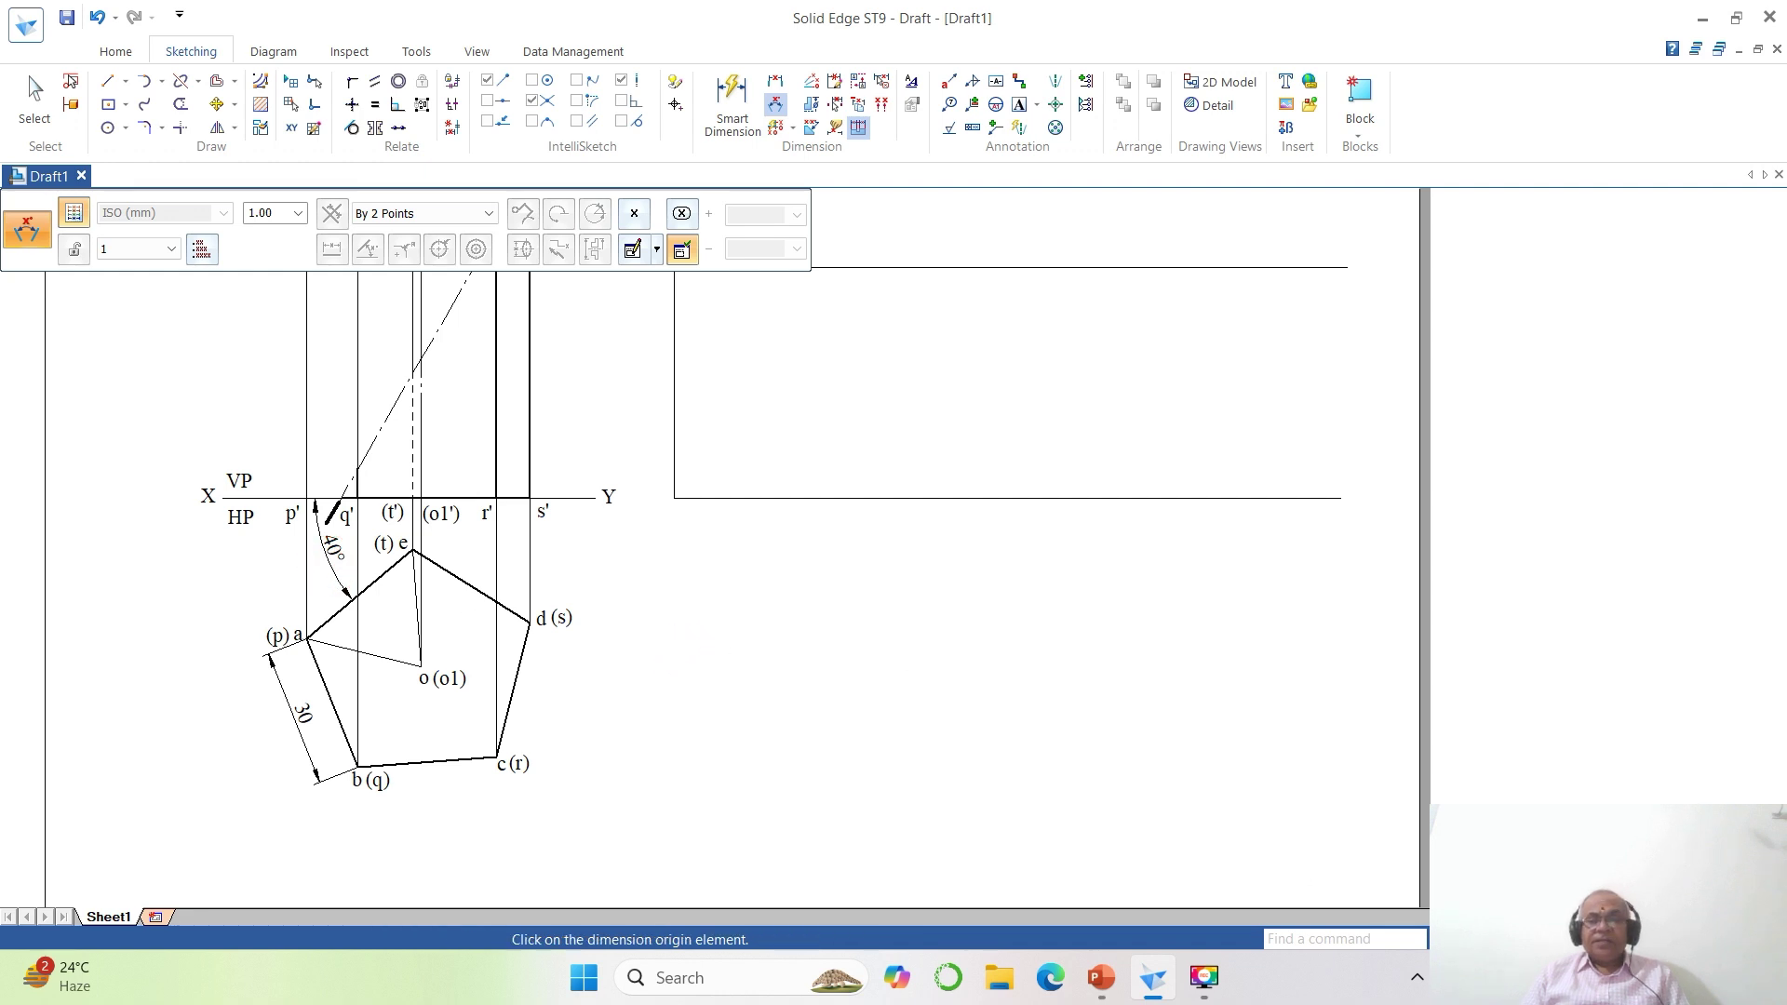
# Dimension the prism's full height from the XY line to the upper projection line, outside edge a'p' of the front view.
pyautogui.click(1552, 939)
pyautogui.click(1507, 939)
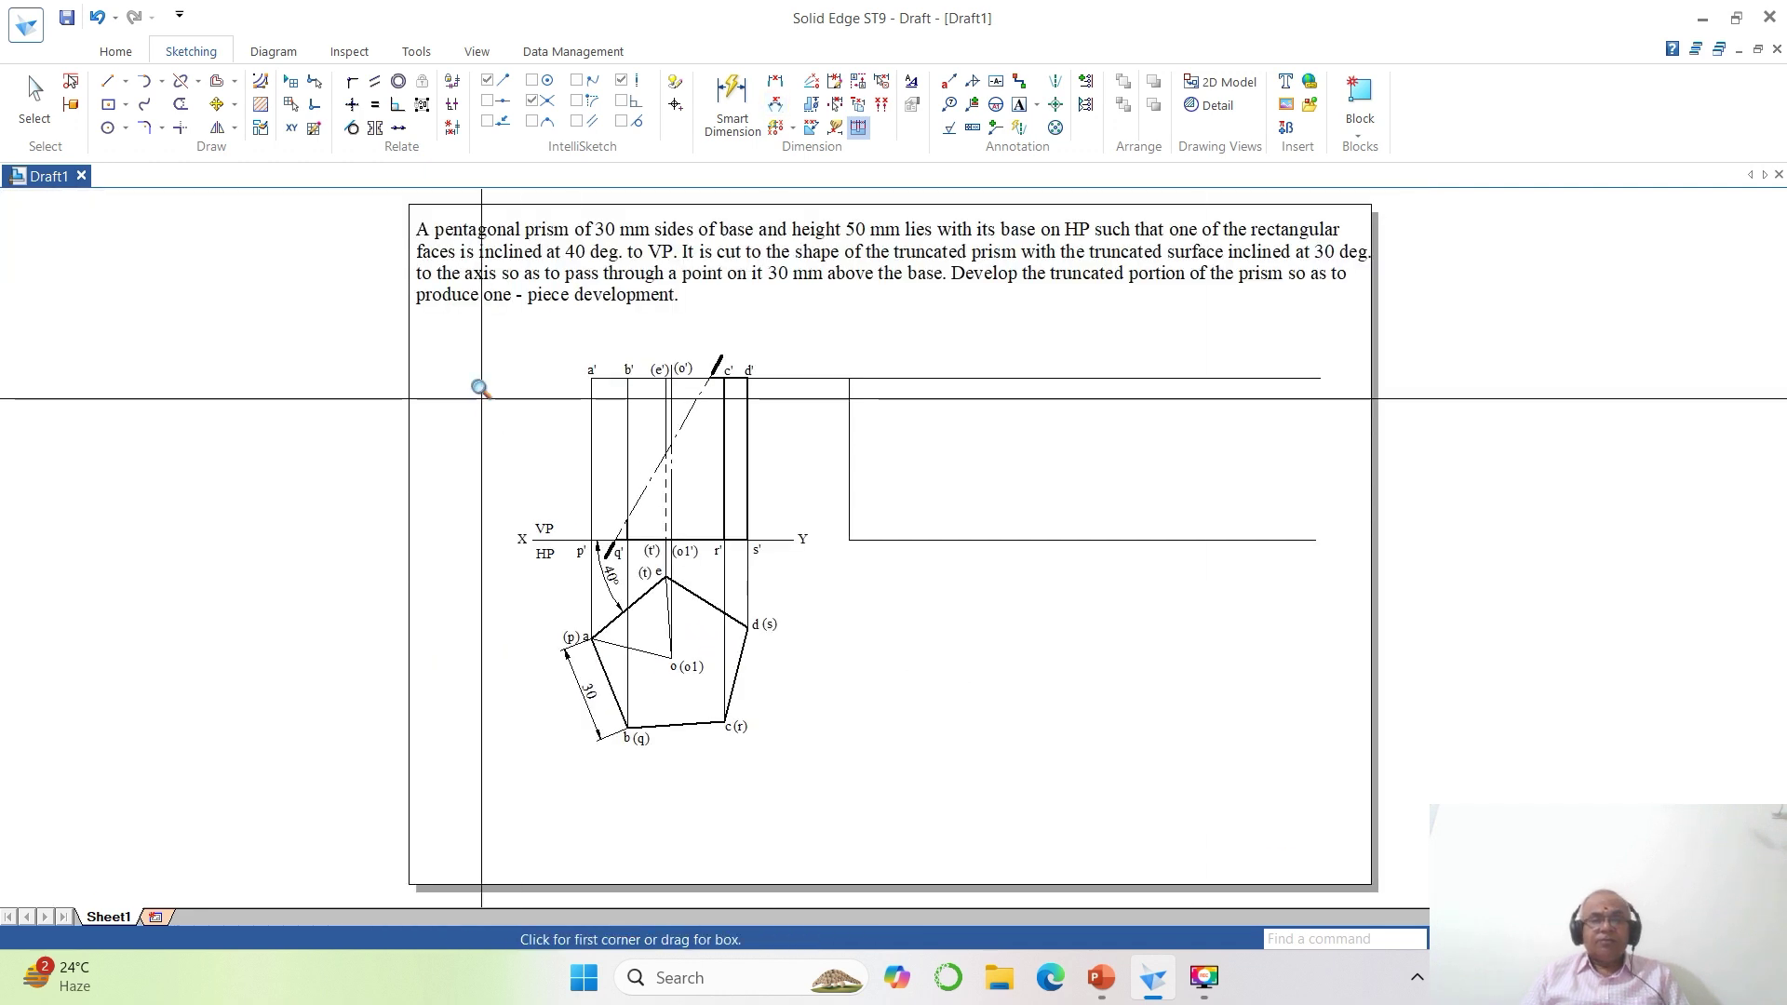
pyautogui.click(511, 299)
pyautogui.click(1466, 724)
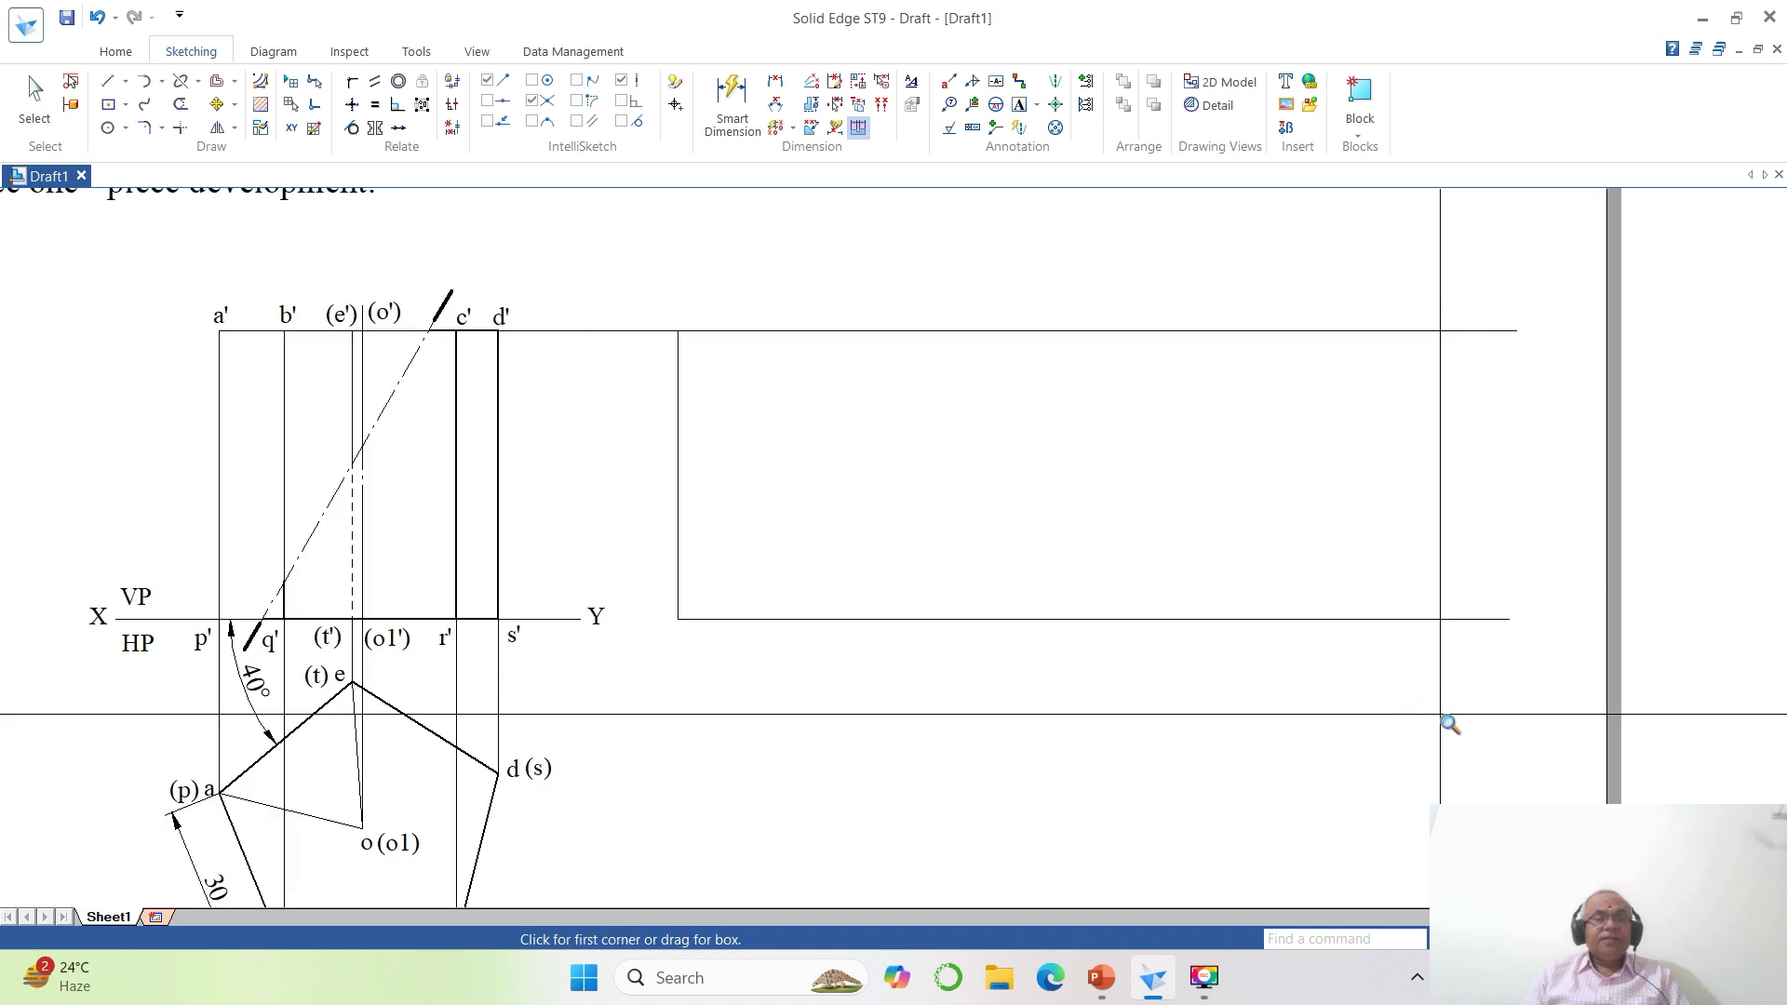
pyautogui.click(779, 80)
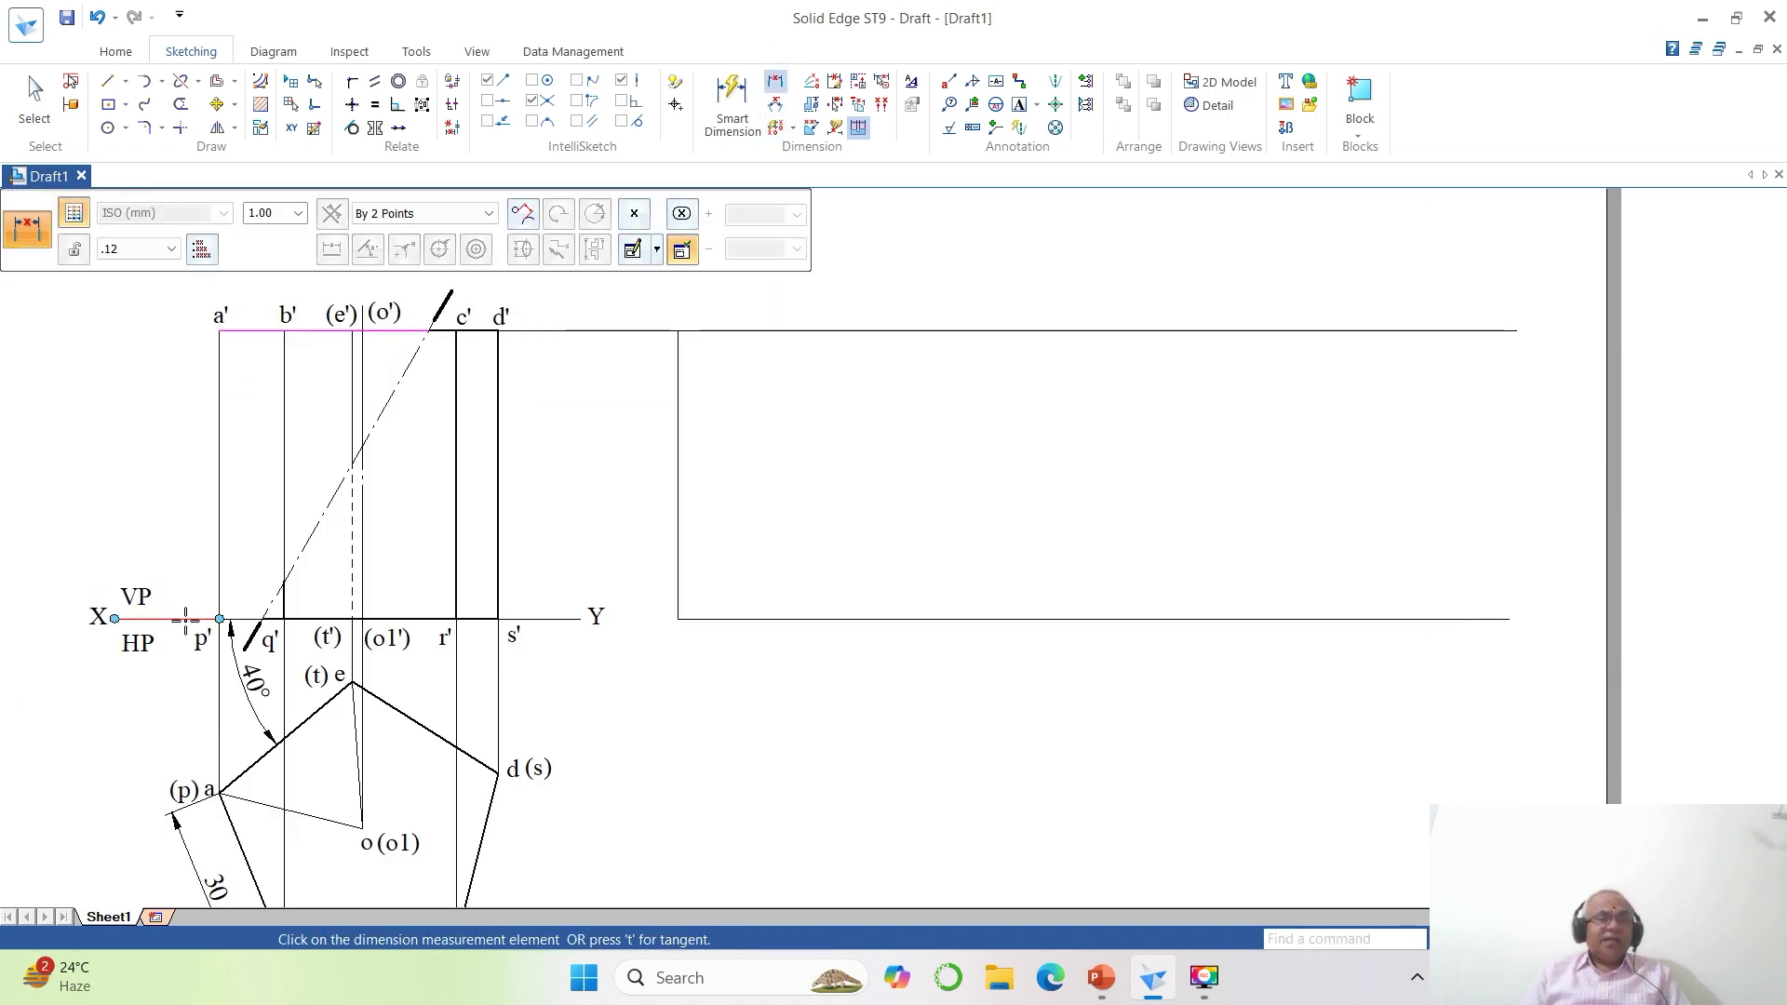
pyautogui.click(173, 617)
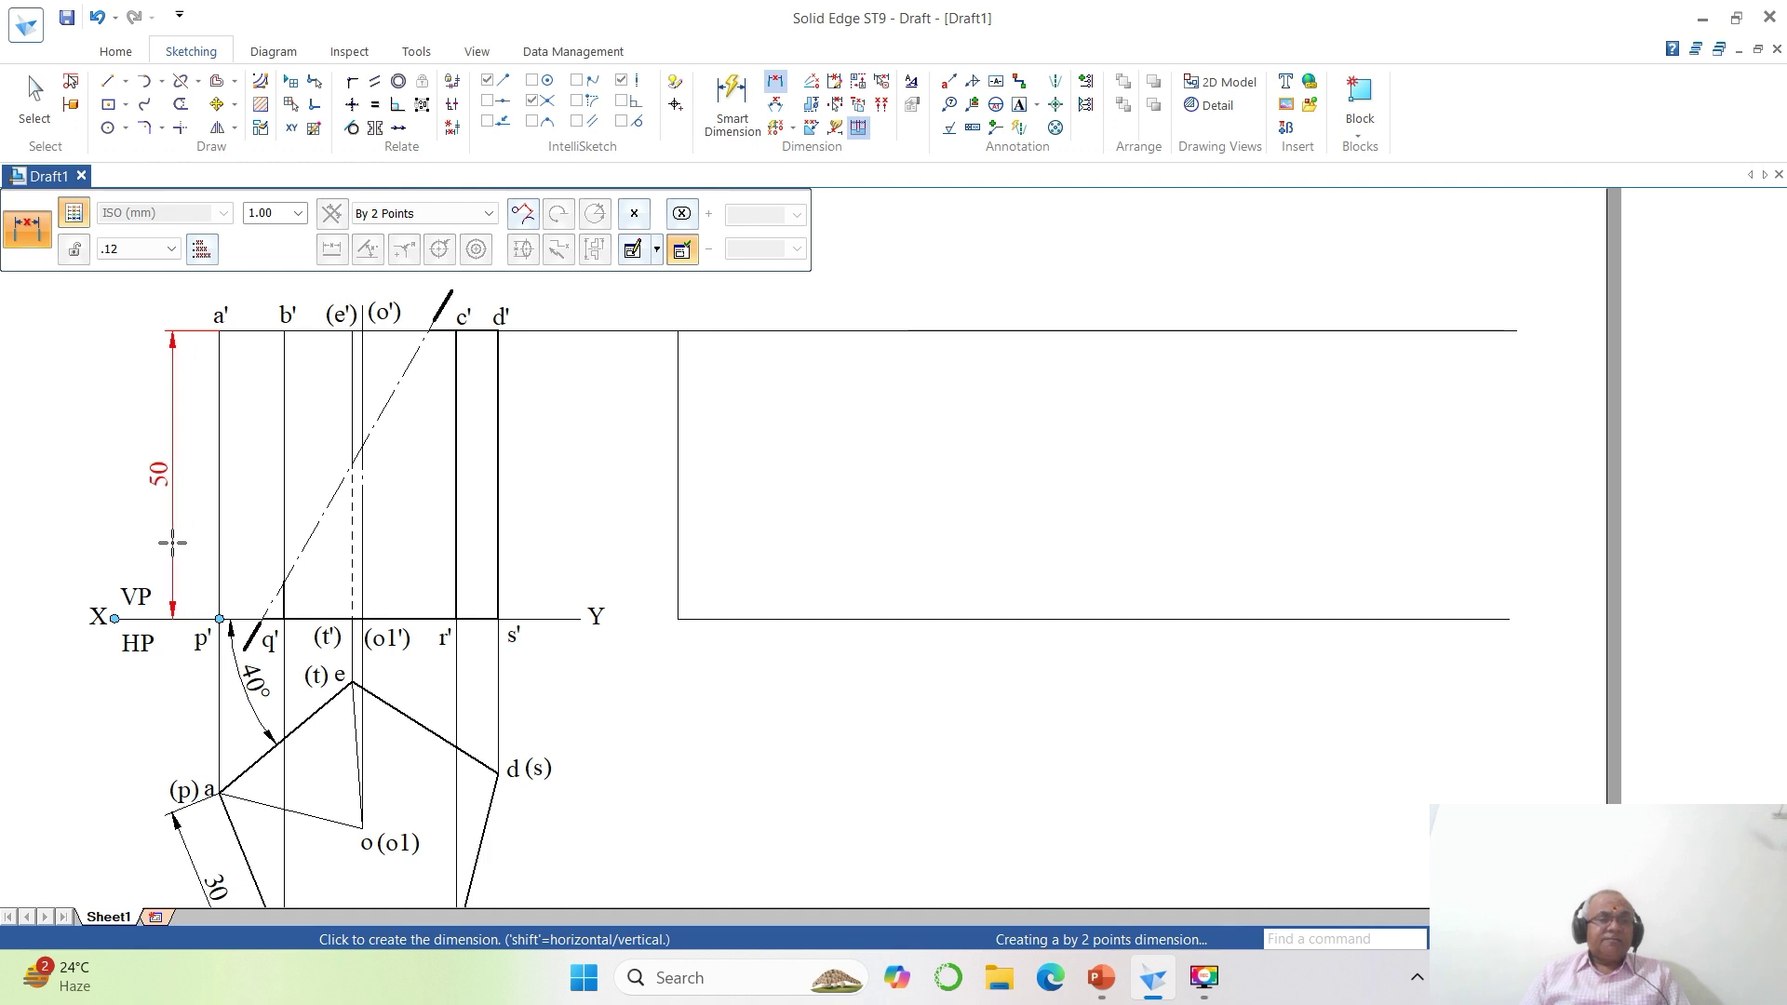
pyautogui.click(160, 534)
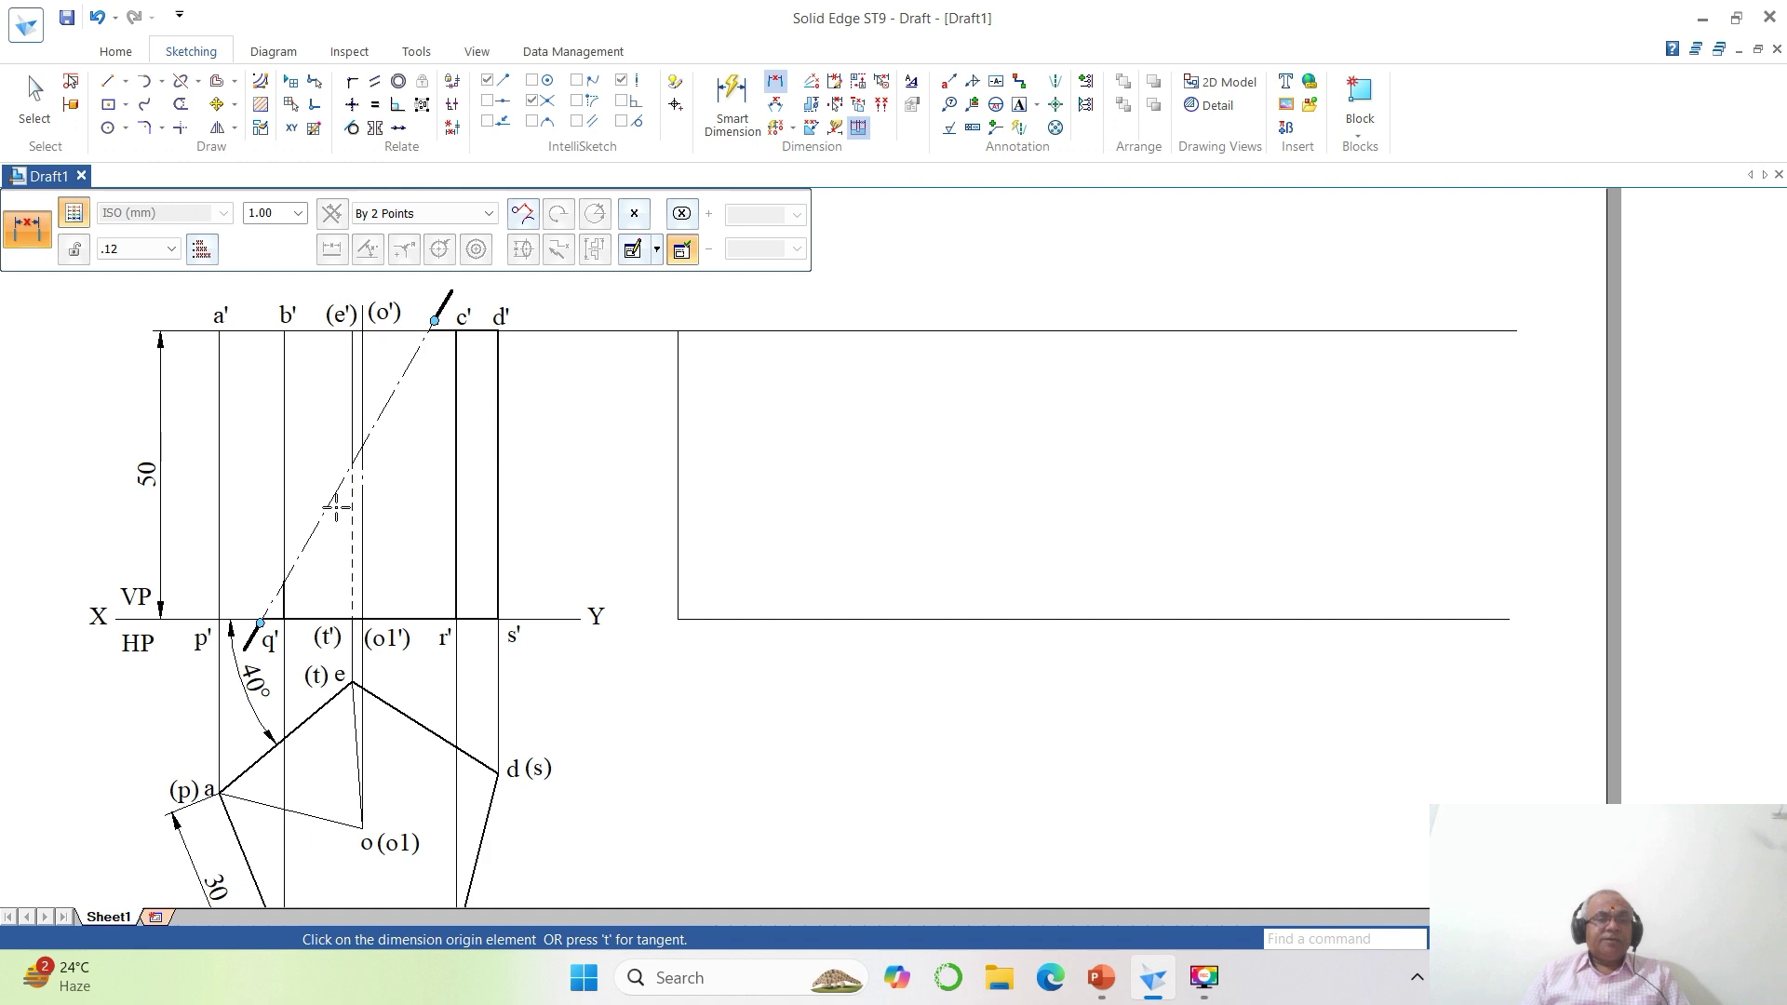
# Try a dimension from the hidden edge's upper end to the base, set its orientation to Horizontal/Vertical, and cancel the placement.
pyautogui.click(352, 464)
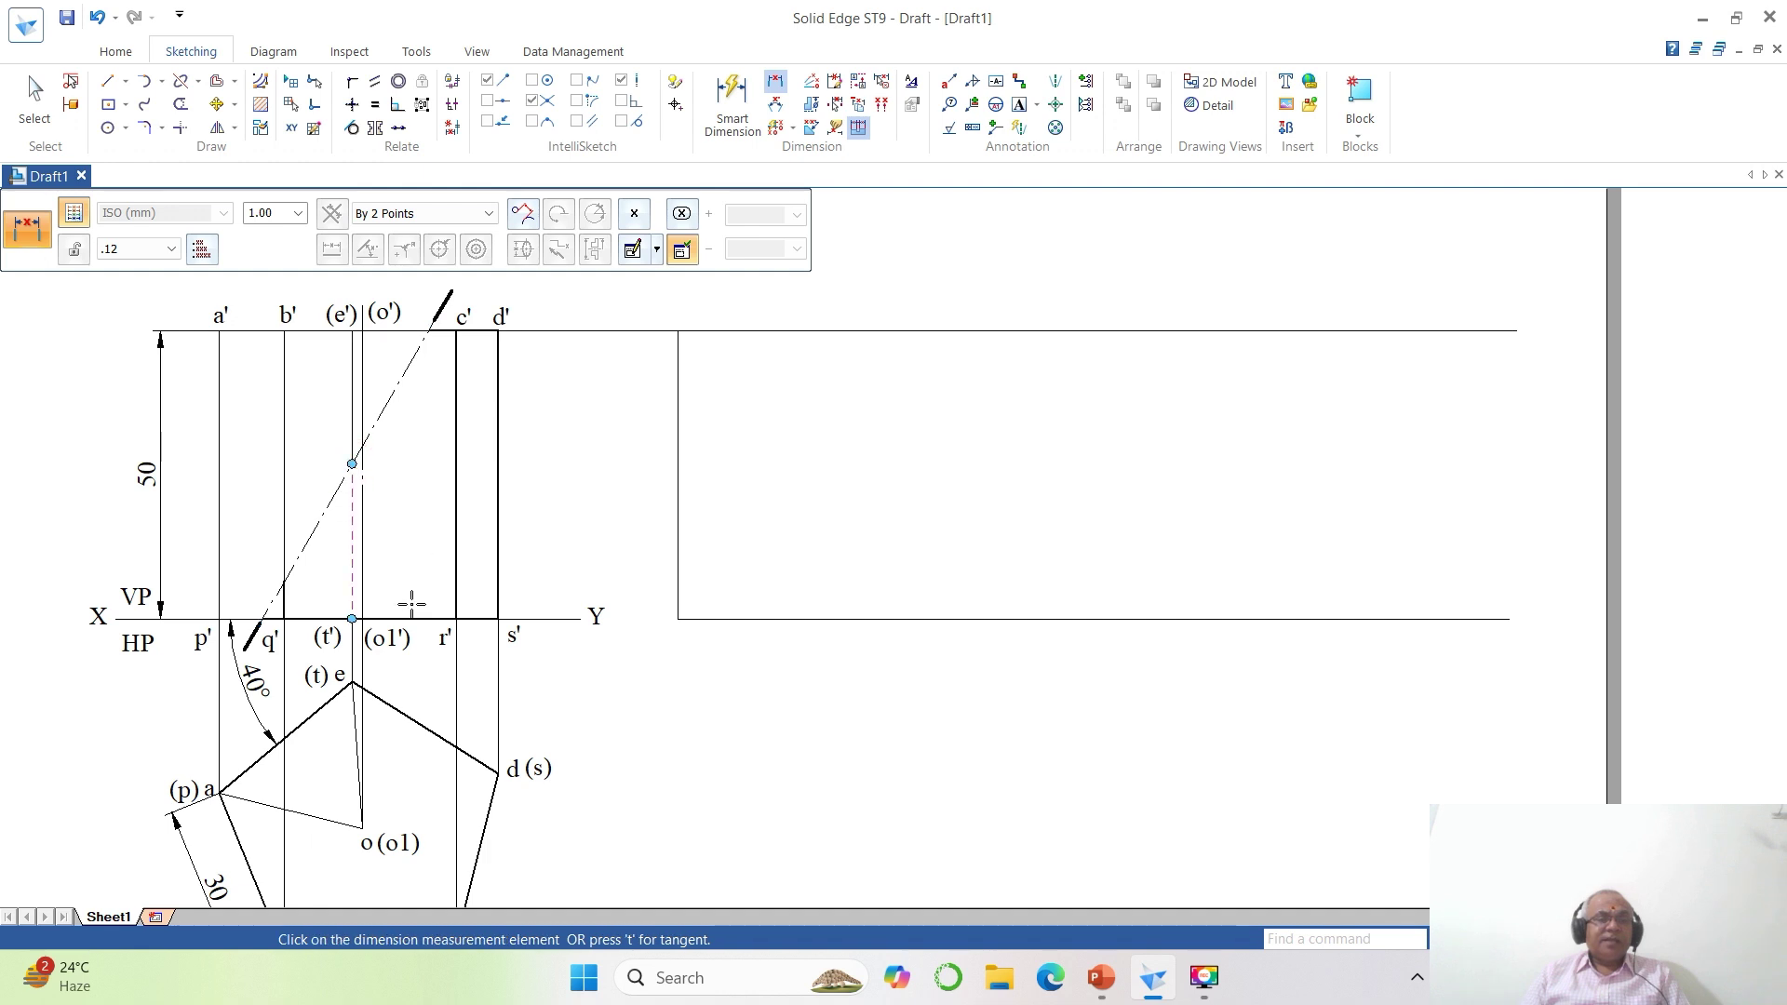
pyautogui.click(263, 619)
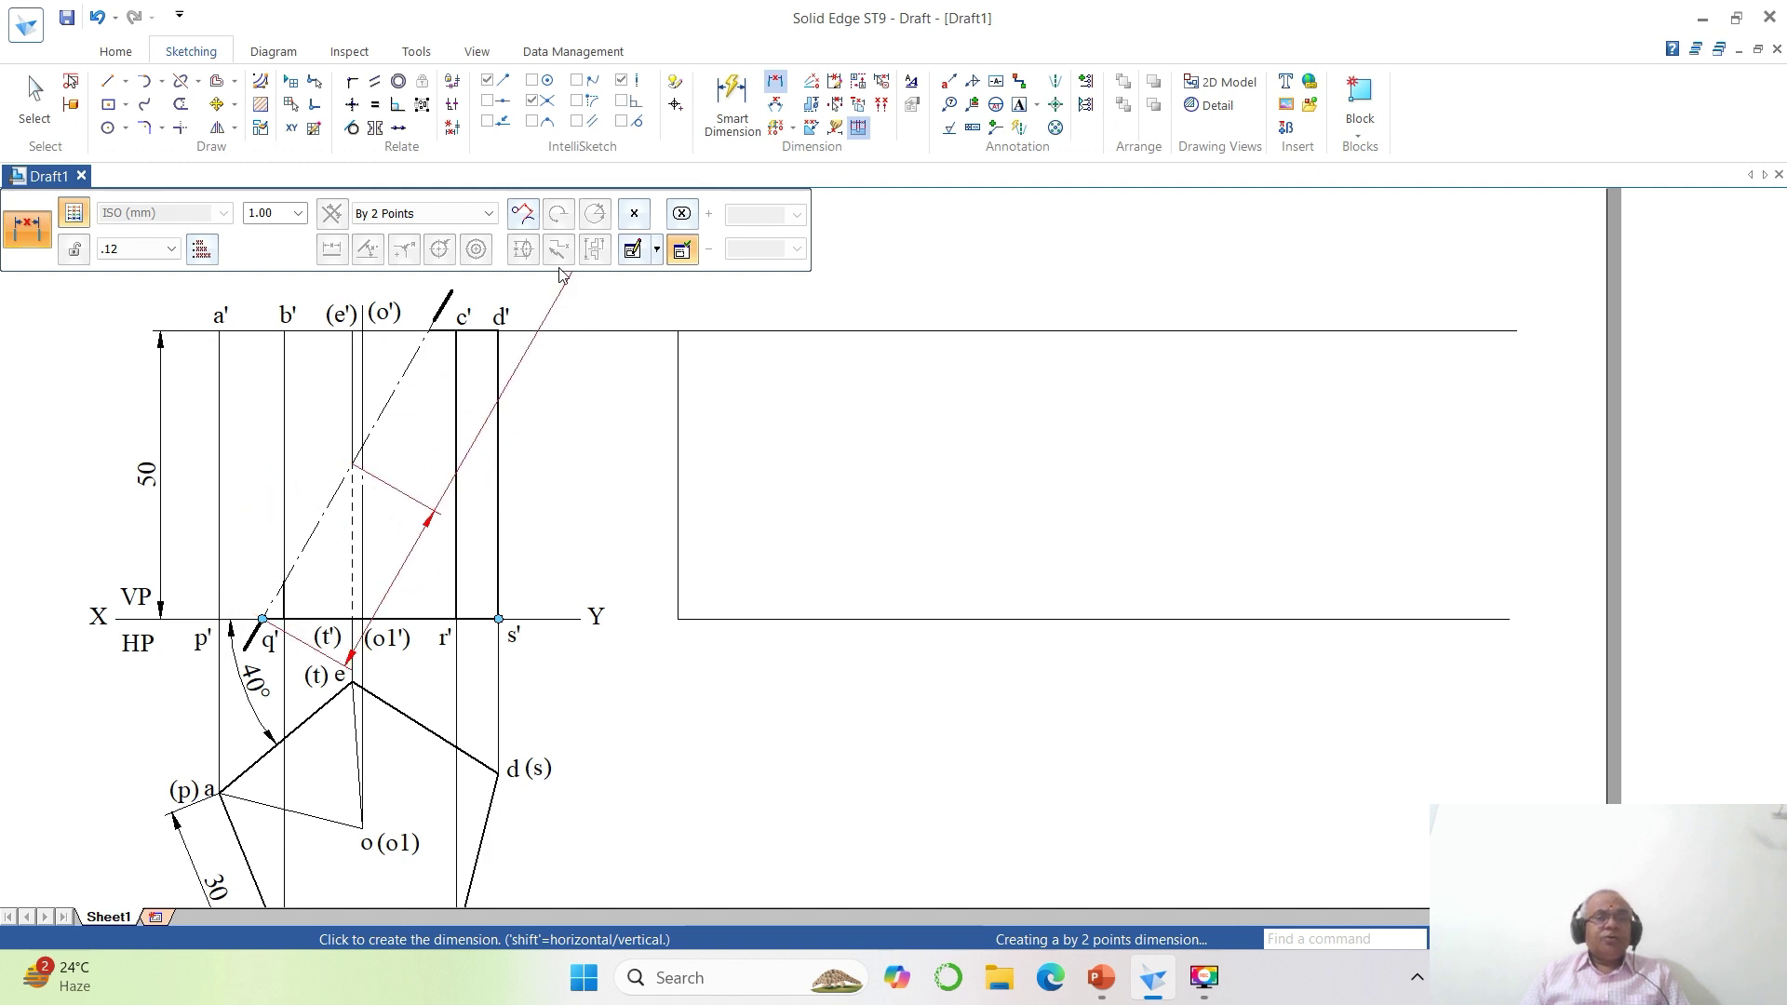
pyautogui.click(488, 214)
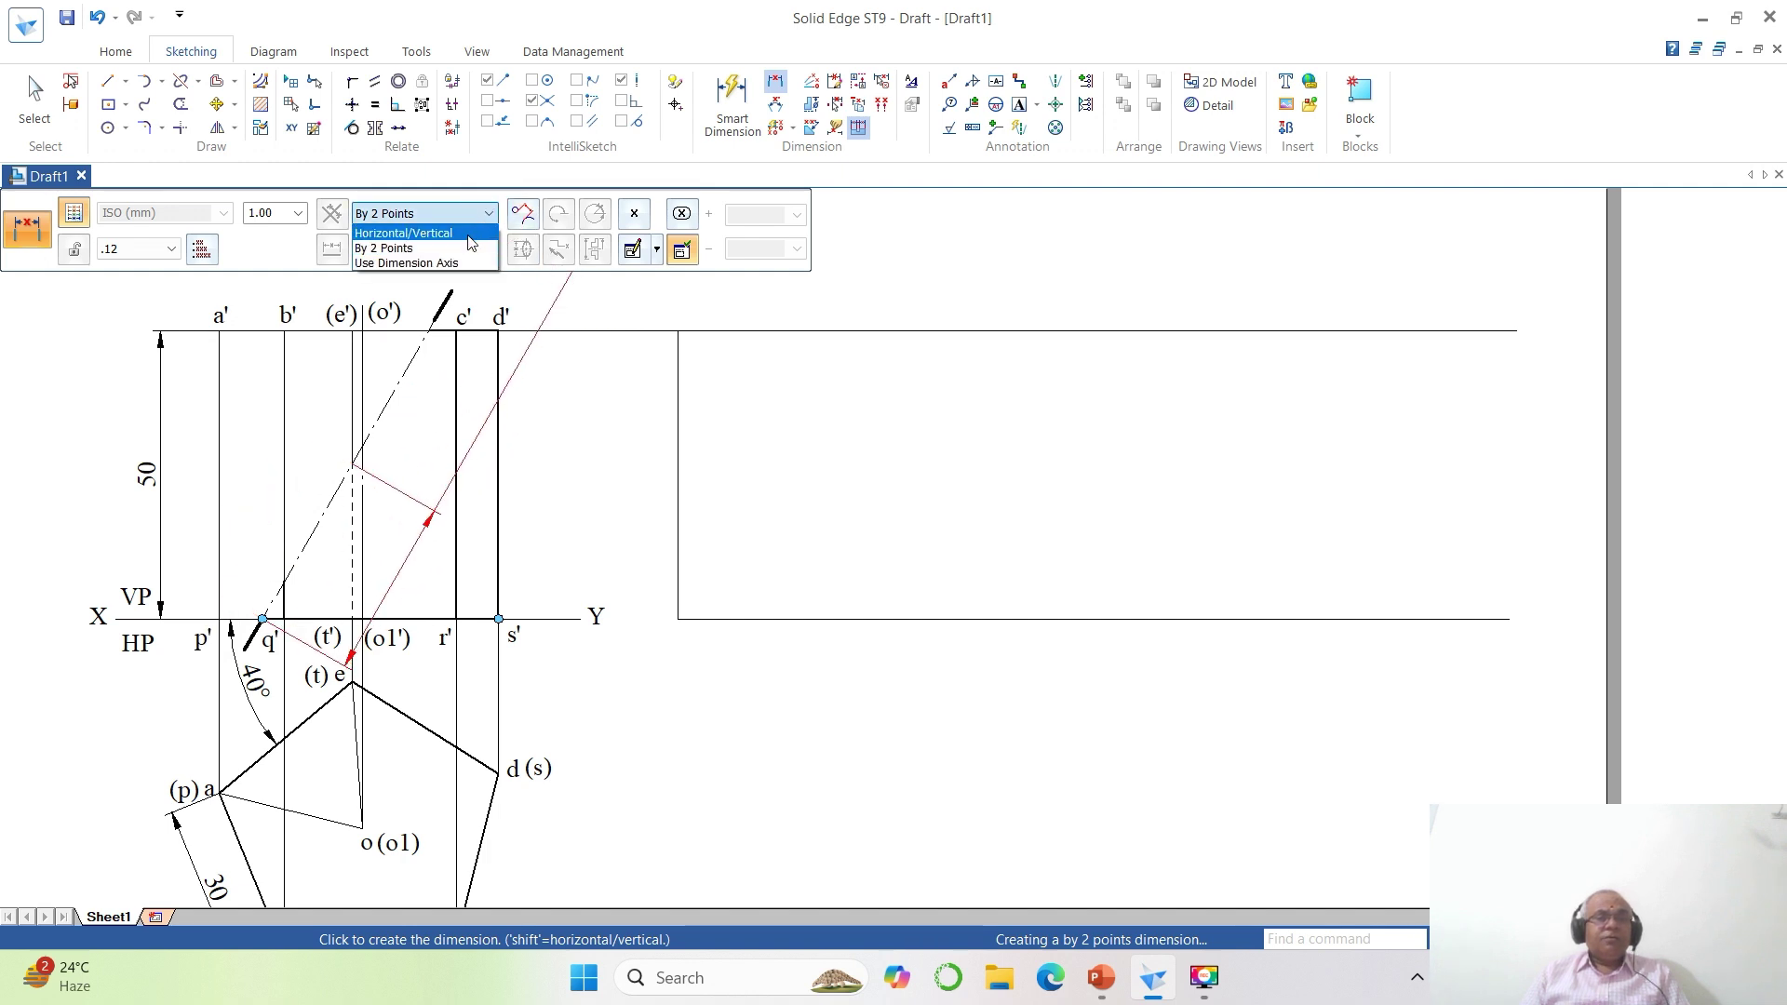
pyautogui.click(467, 249)
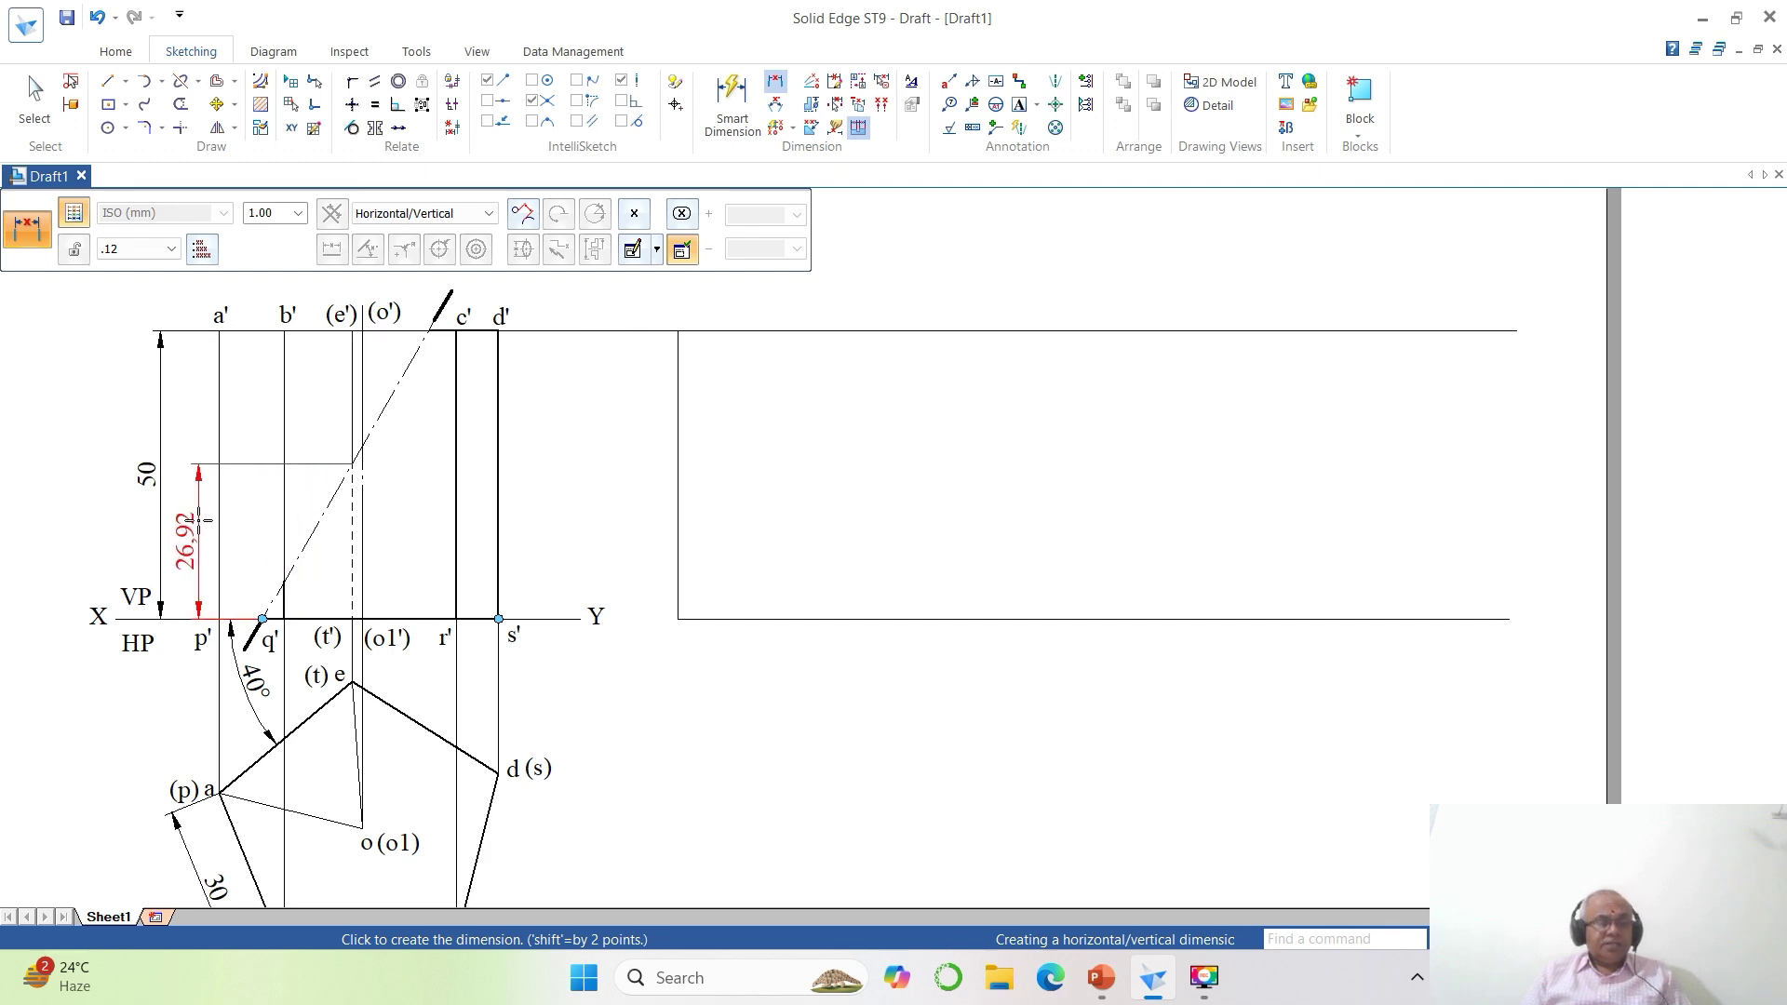
pyautogui.press('Escape')
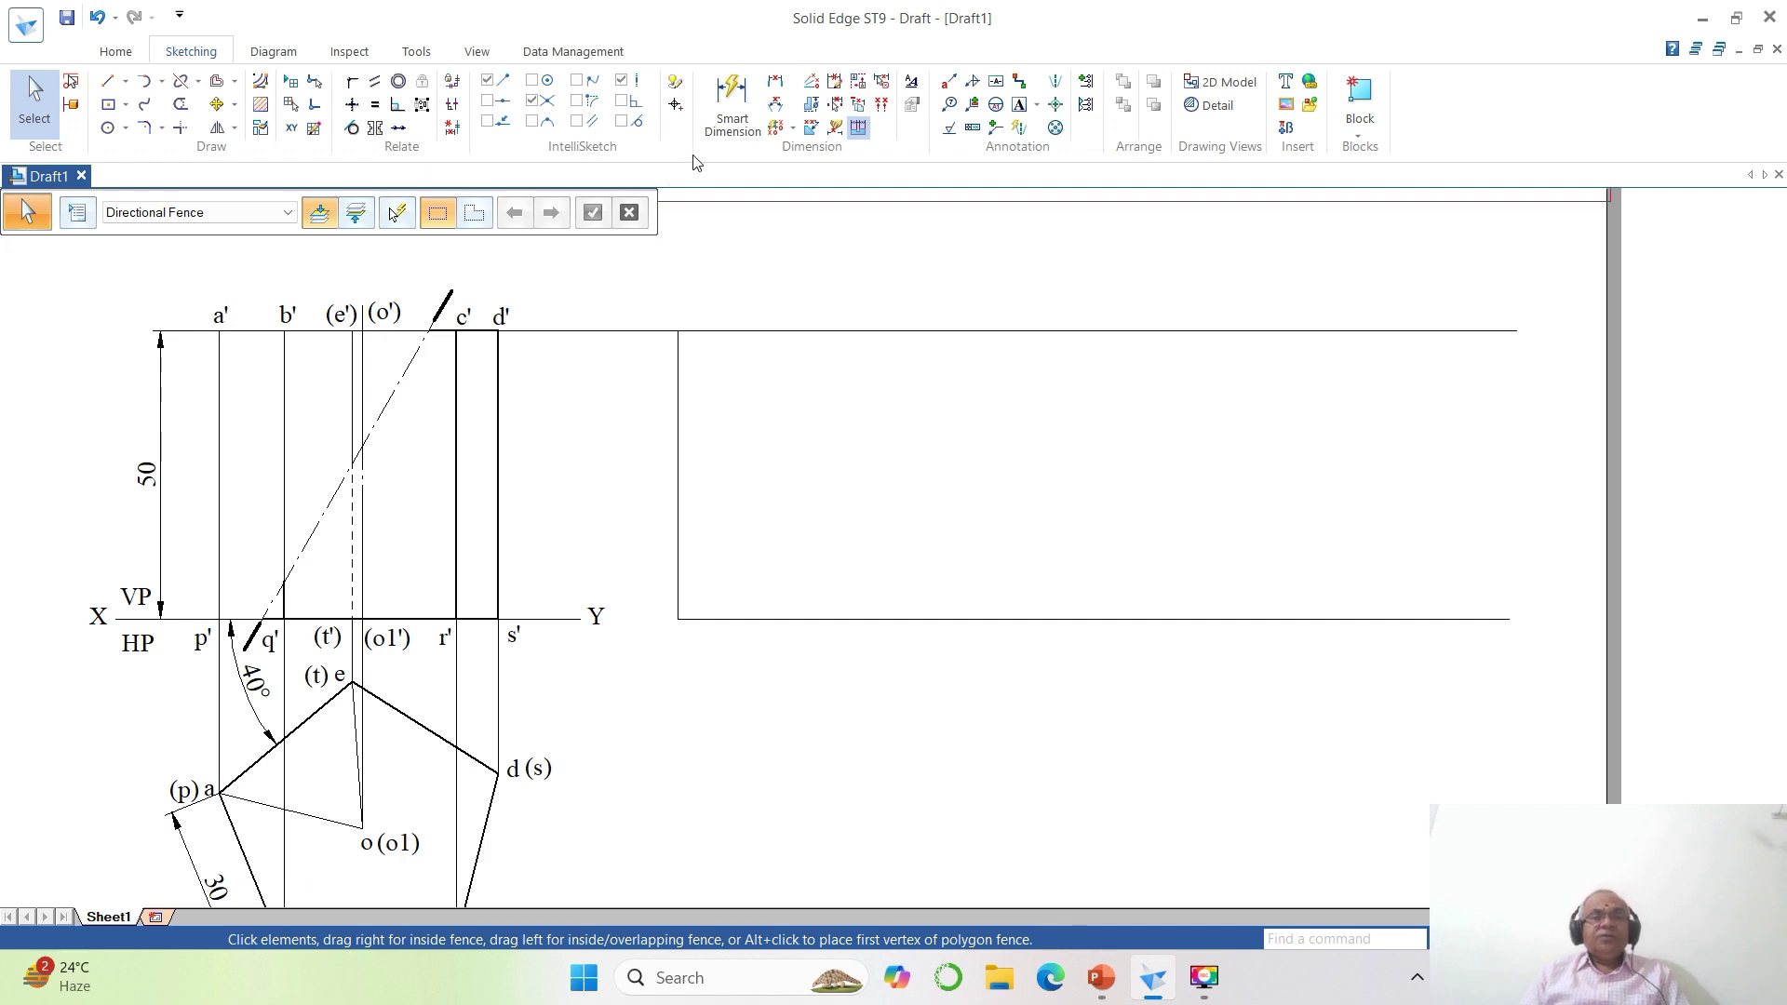
# Dimension the vertical height from the base to where the cutting line crosses the axis, placing it inside the overall height dimension.
pyautogui.click(775, 81)
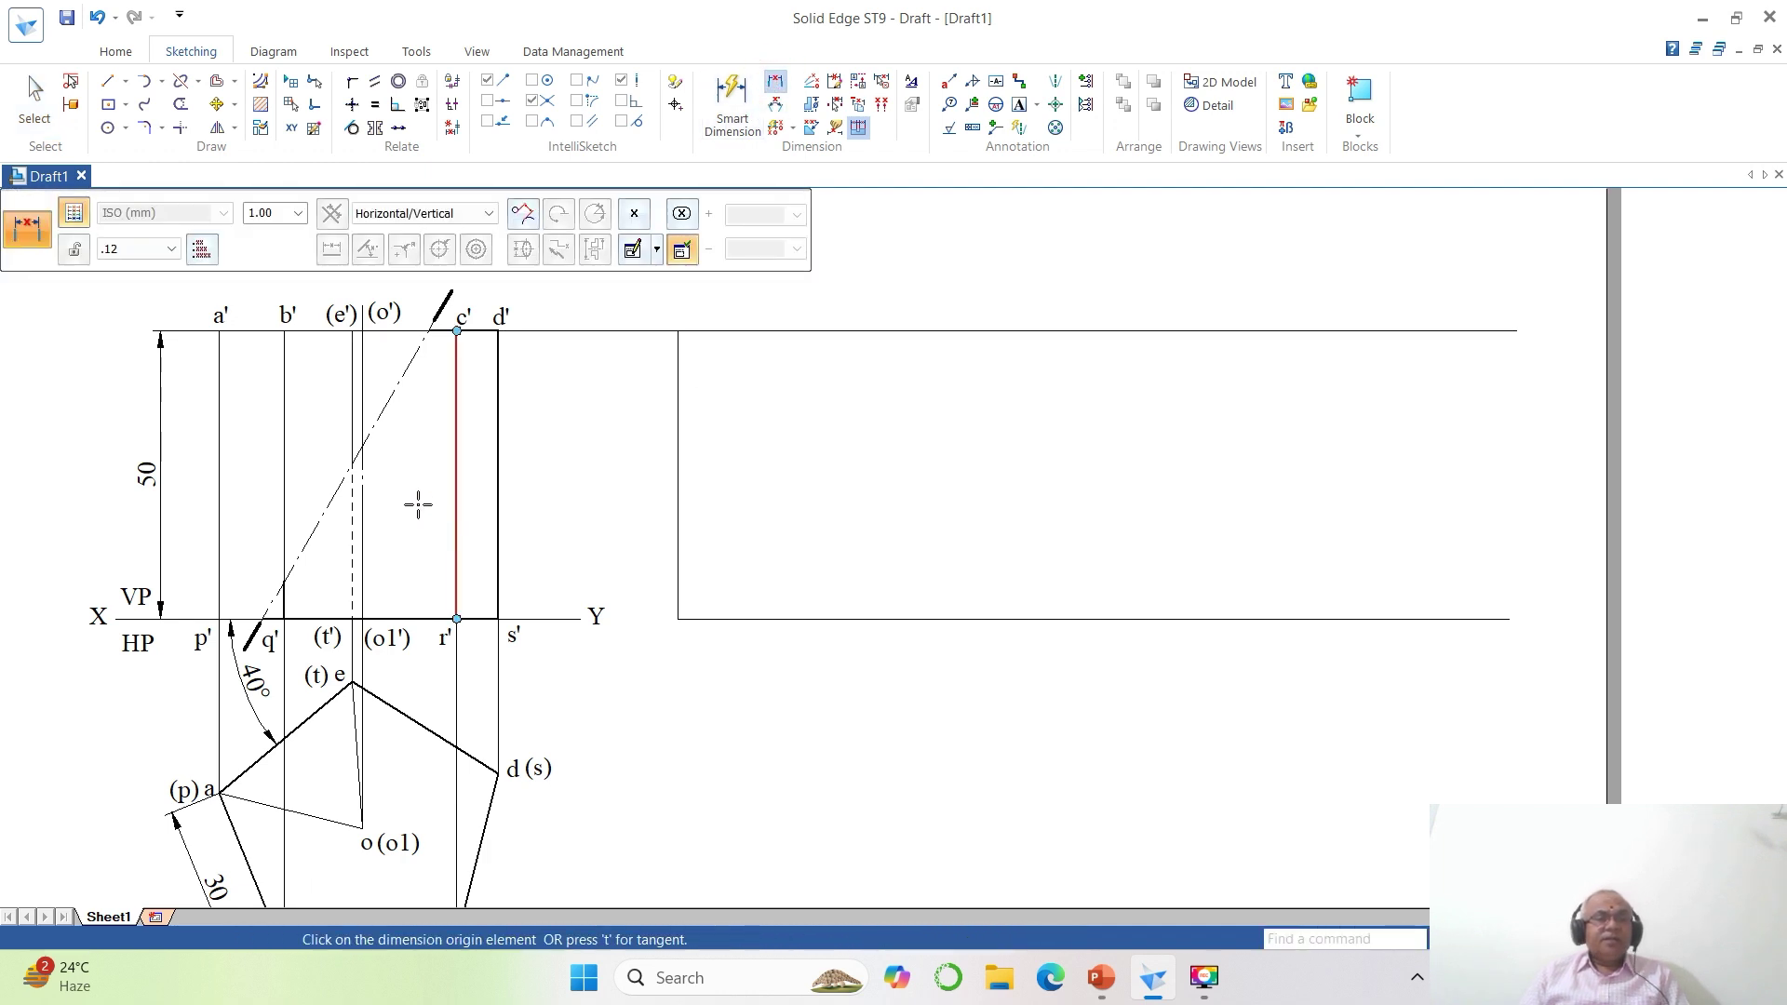
pyautogui.click(363, 448)
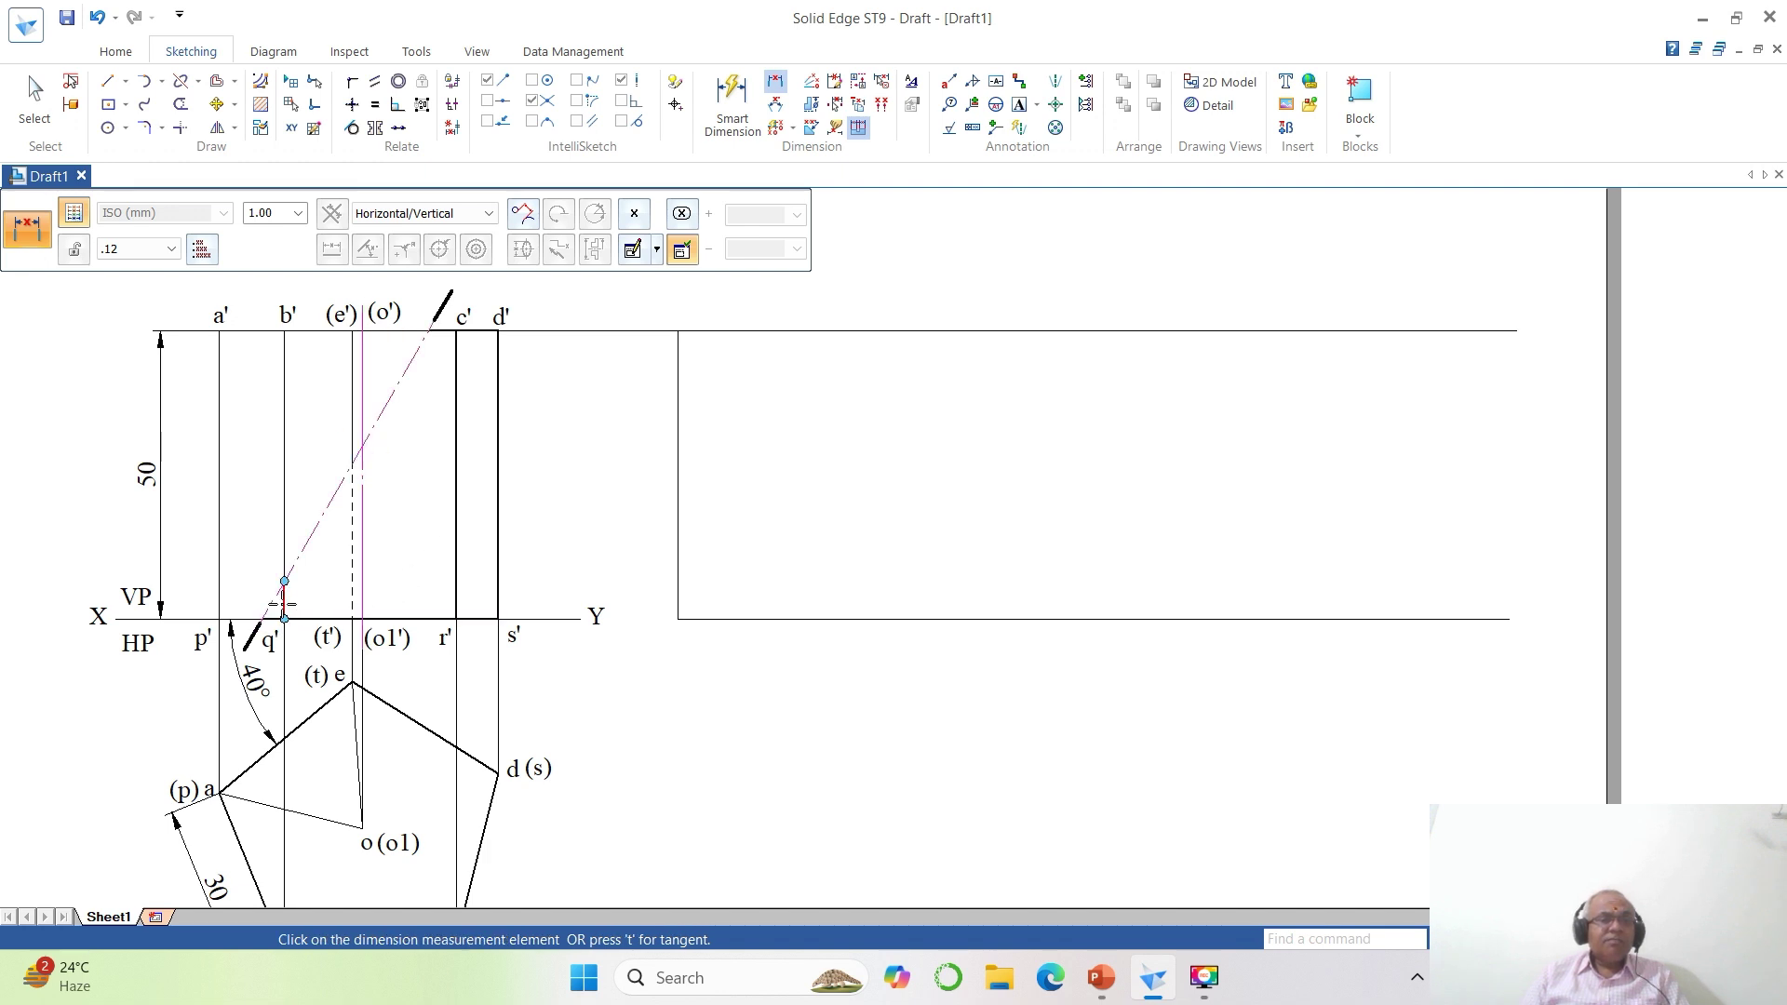
pyautogui.click(307, 631)
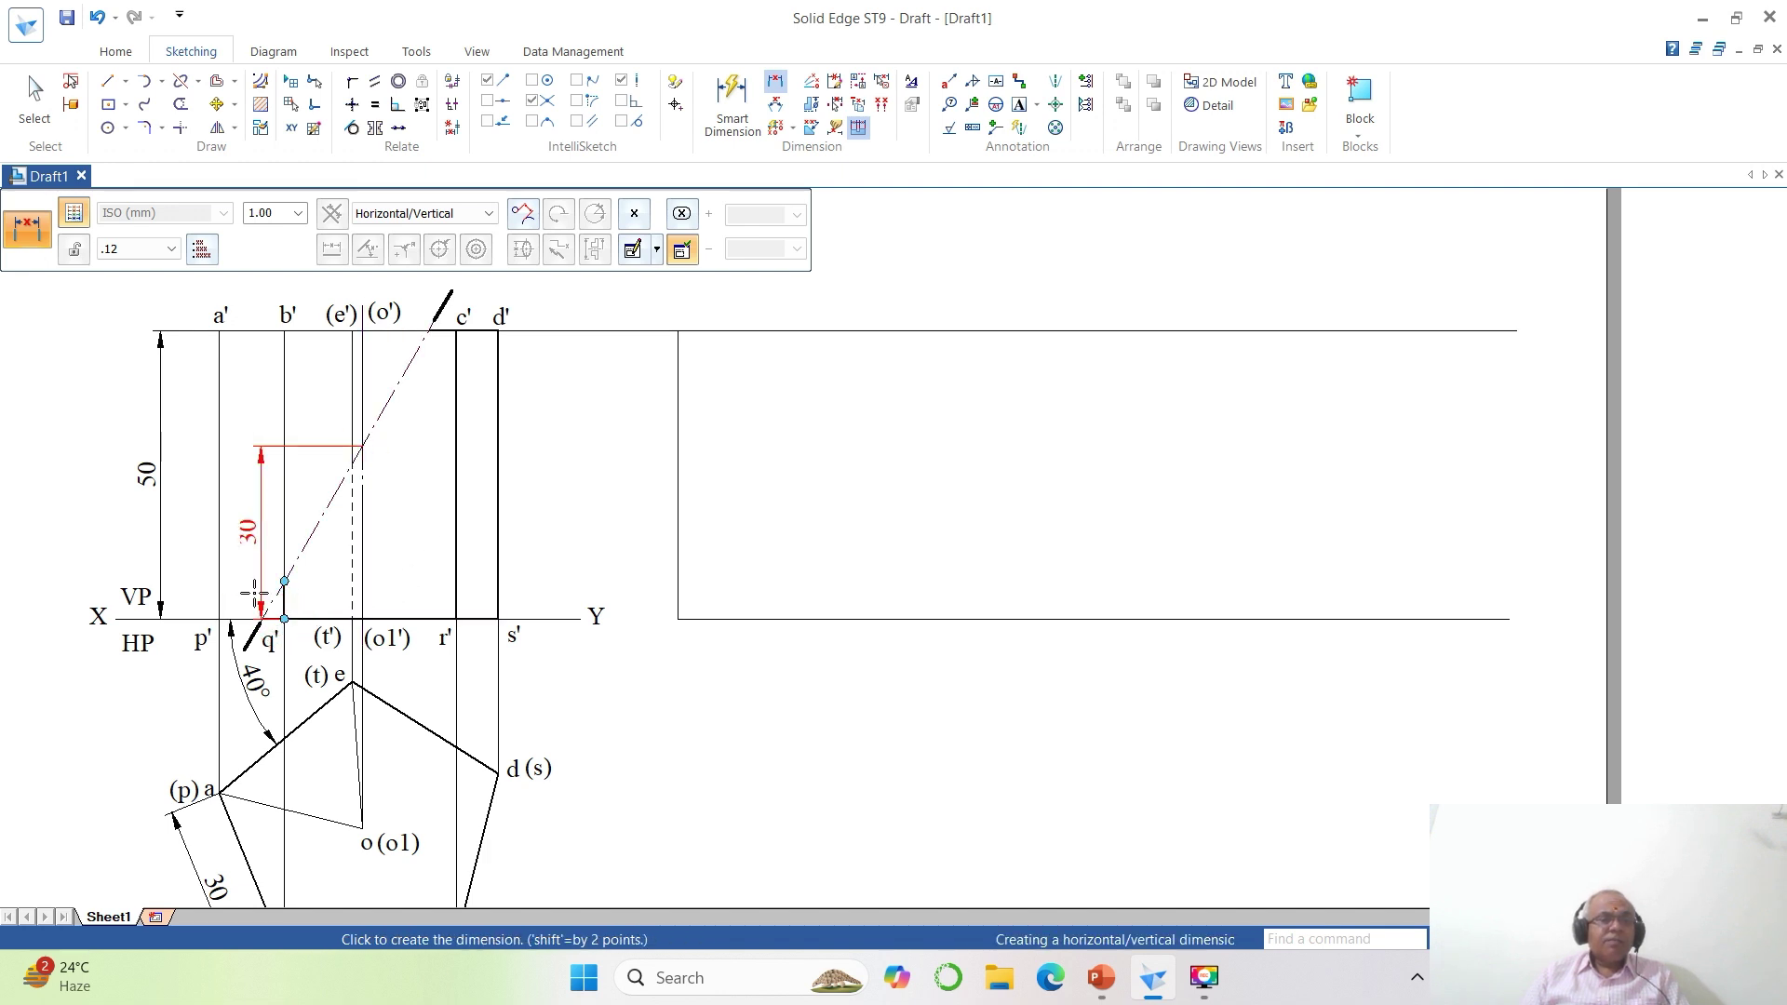
pyautogui.click(197, 565)
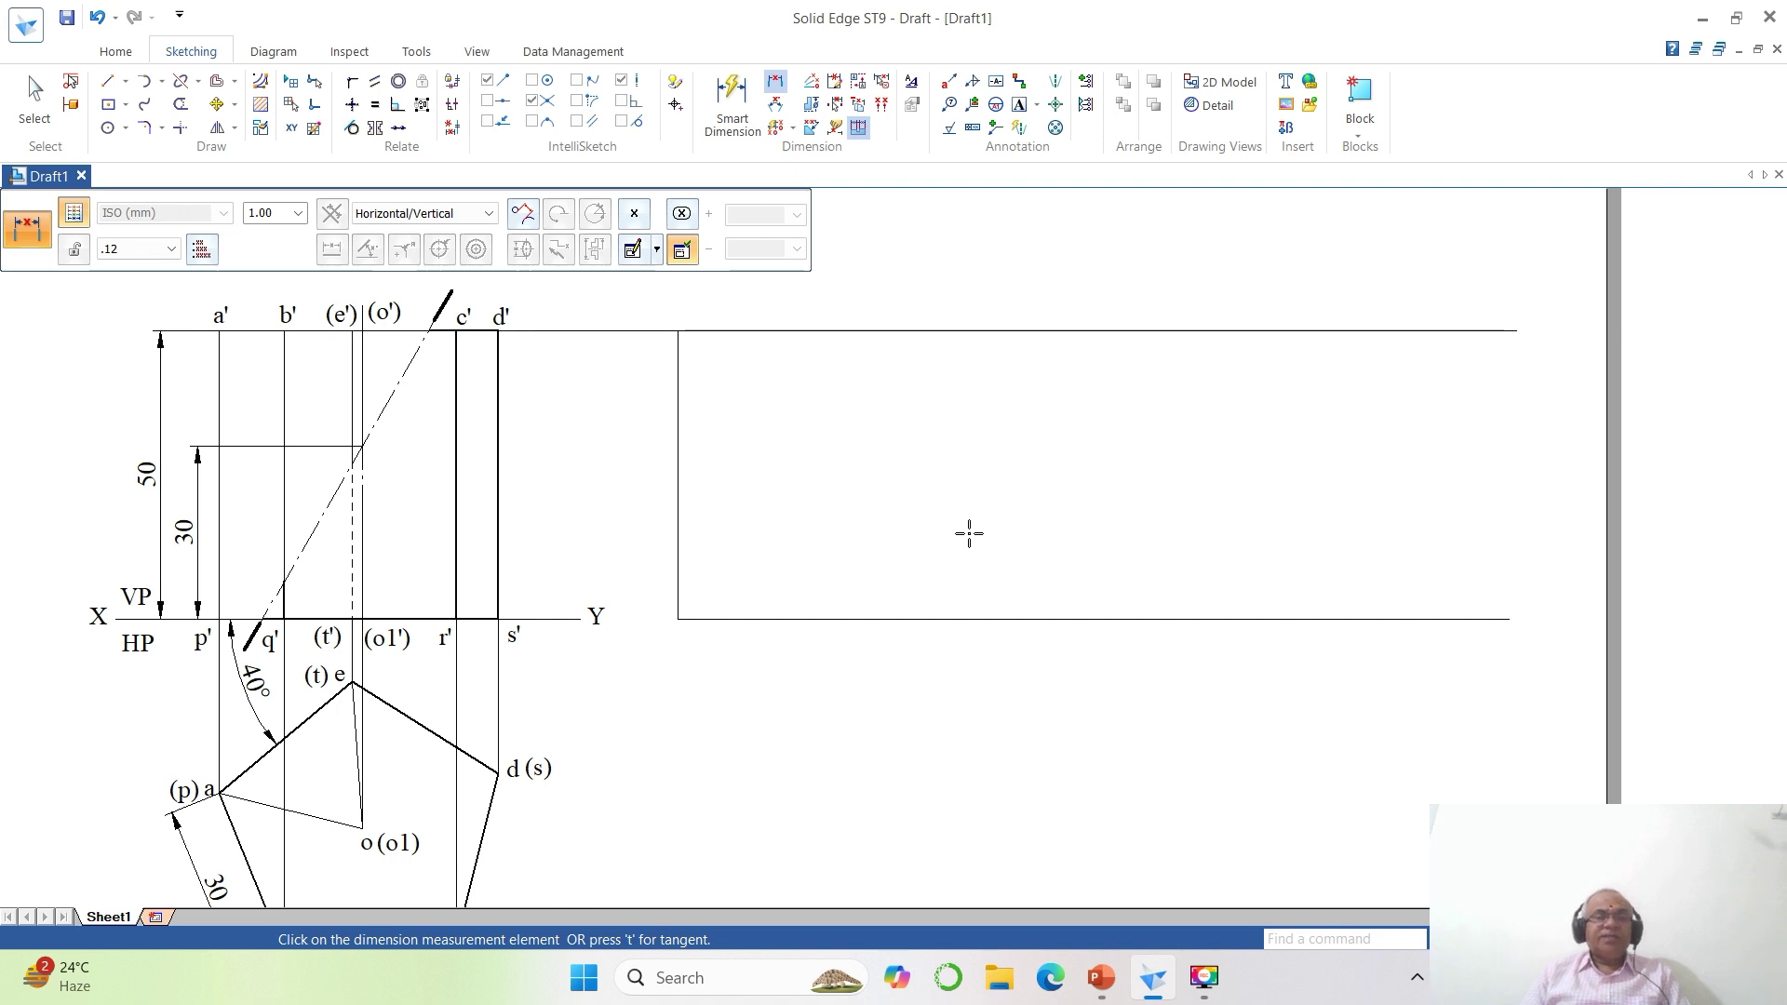
pyautogui.click(232, 819)
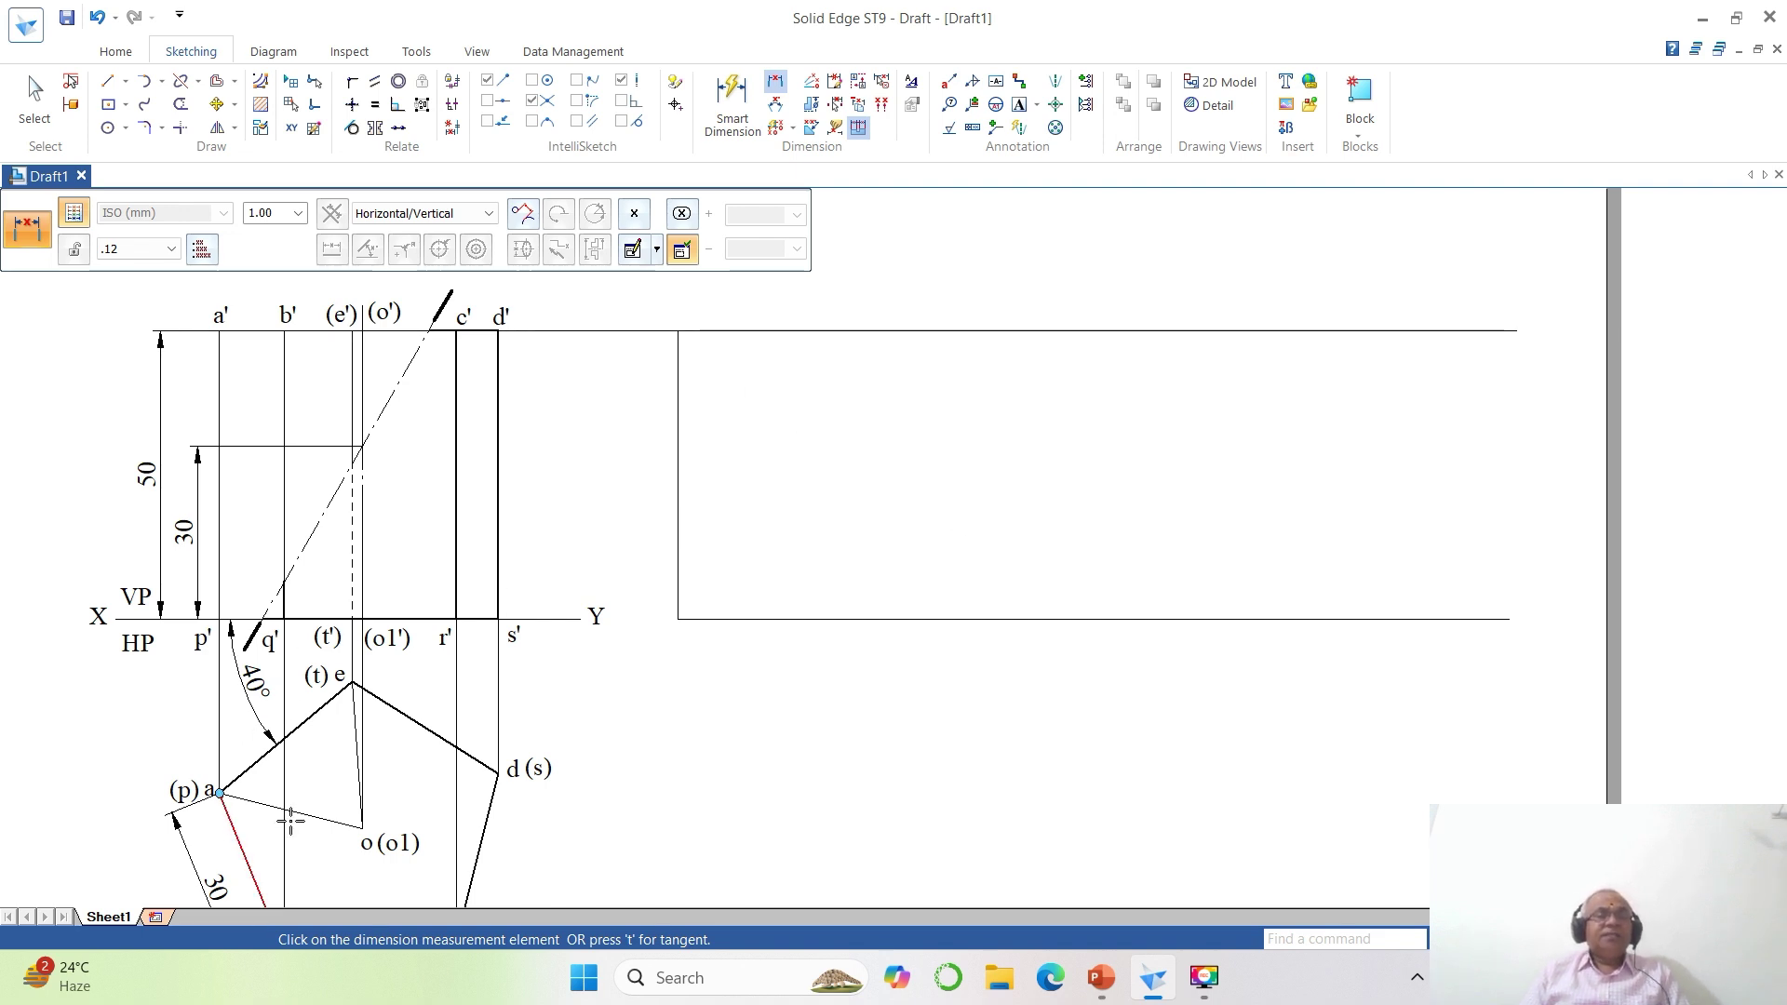
# Offset the development's starting vertical line five times to the right at 30 mm spacing to form five equal panels.
pyautogui.click(217, 81)
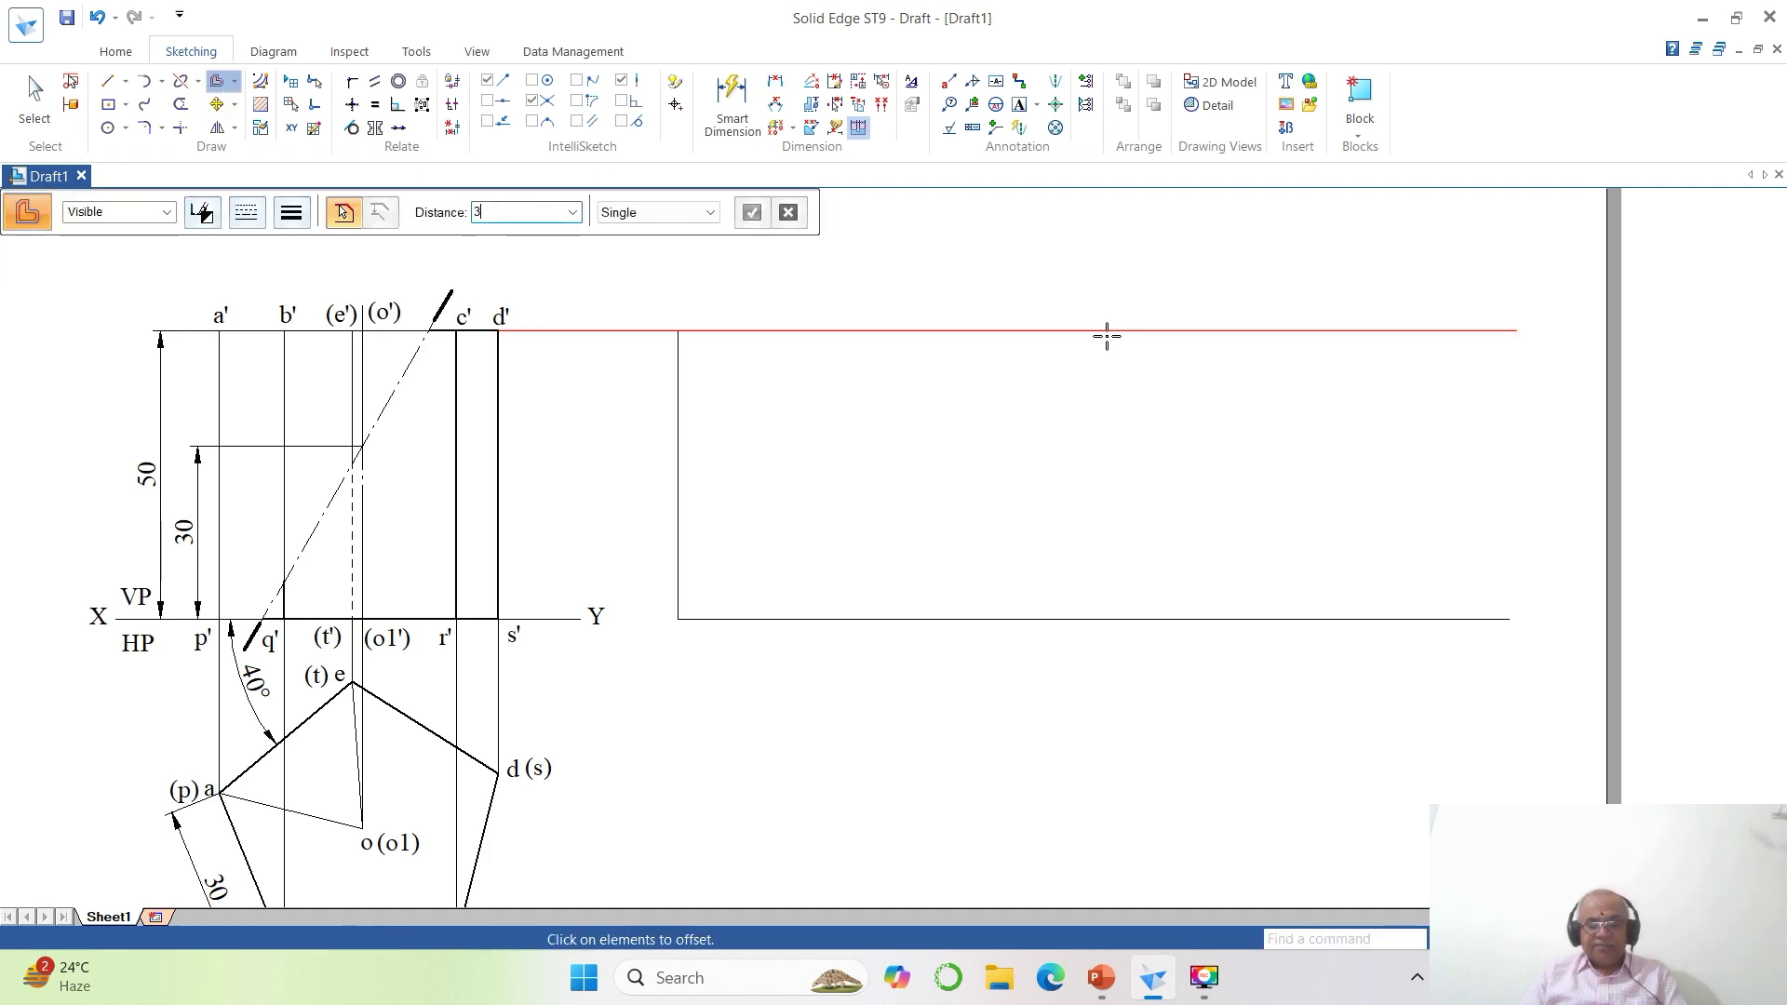
pyautogui.click(679, 473)
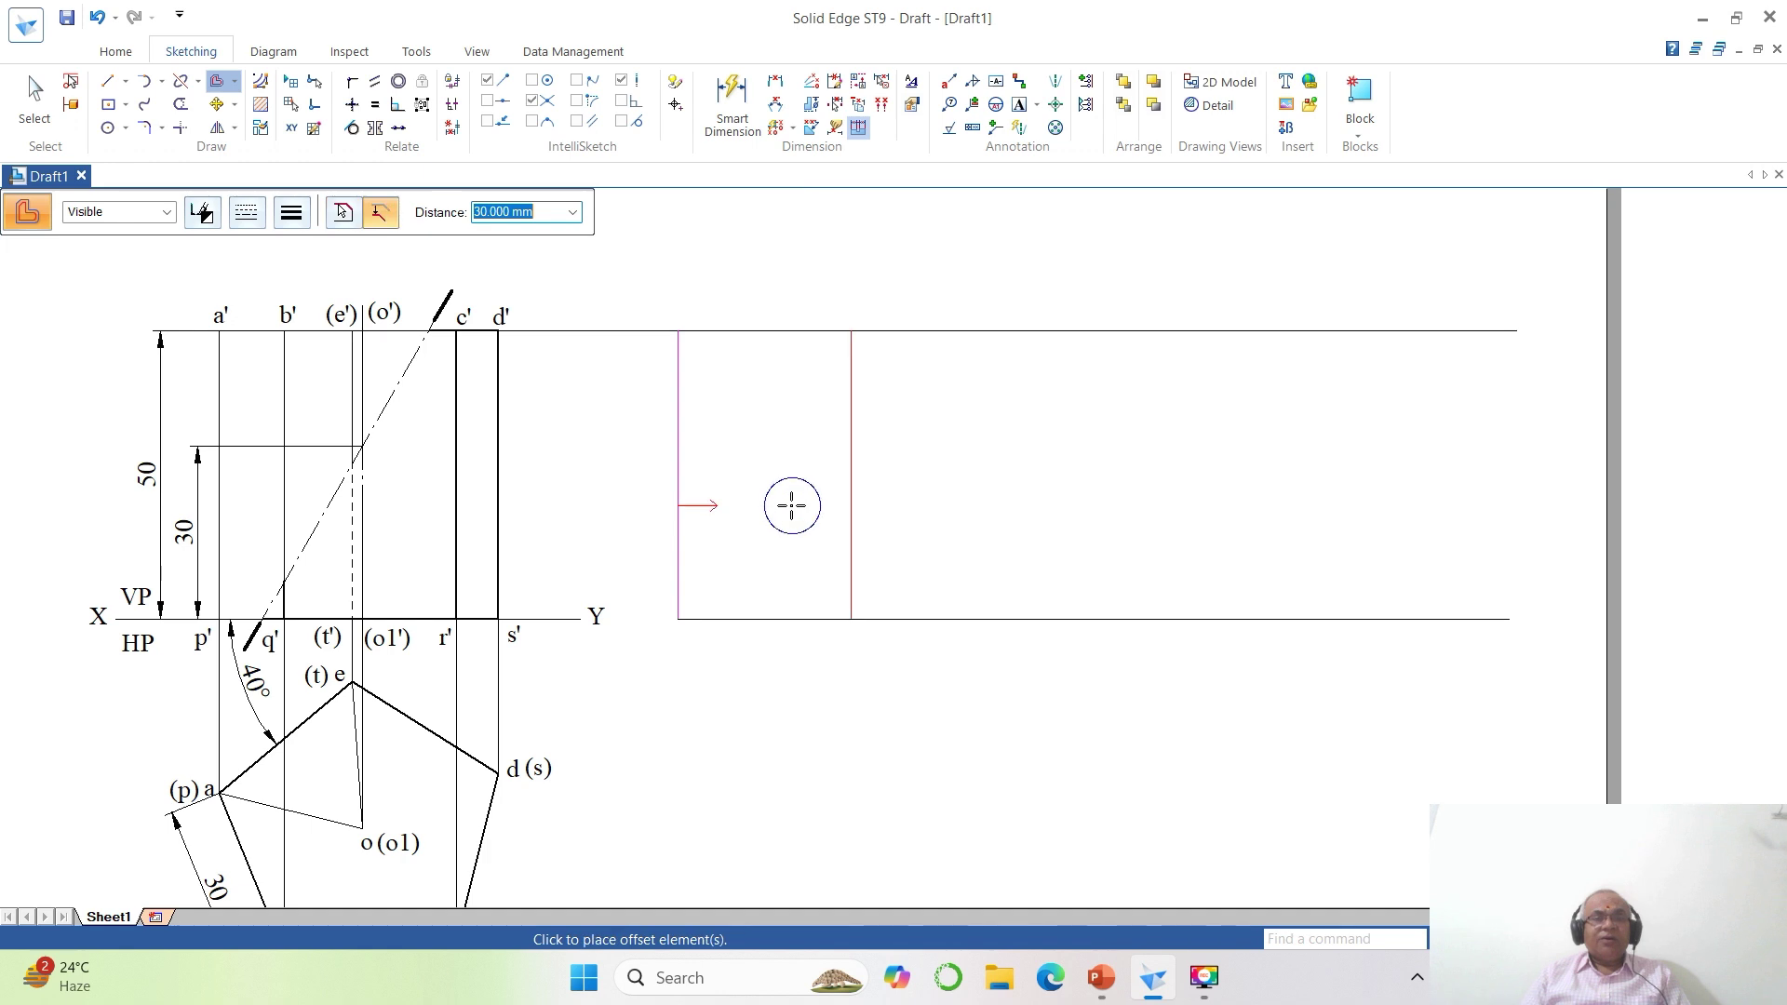
pyautogui.click(922, 520)
pyautogui.click(1116, 518)
pyautogui.click(1266, 522)
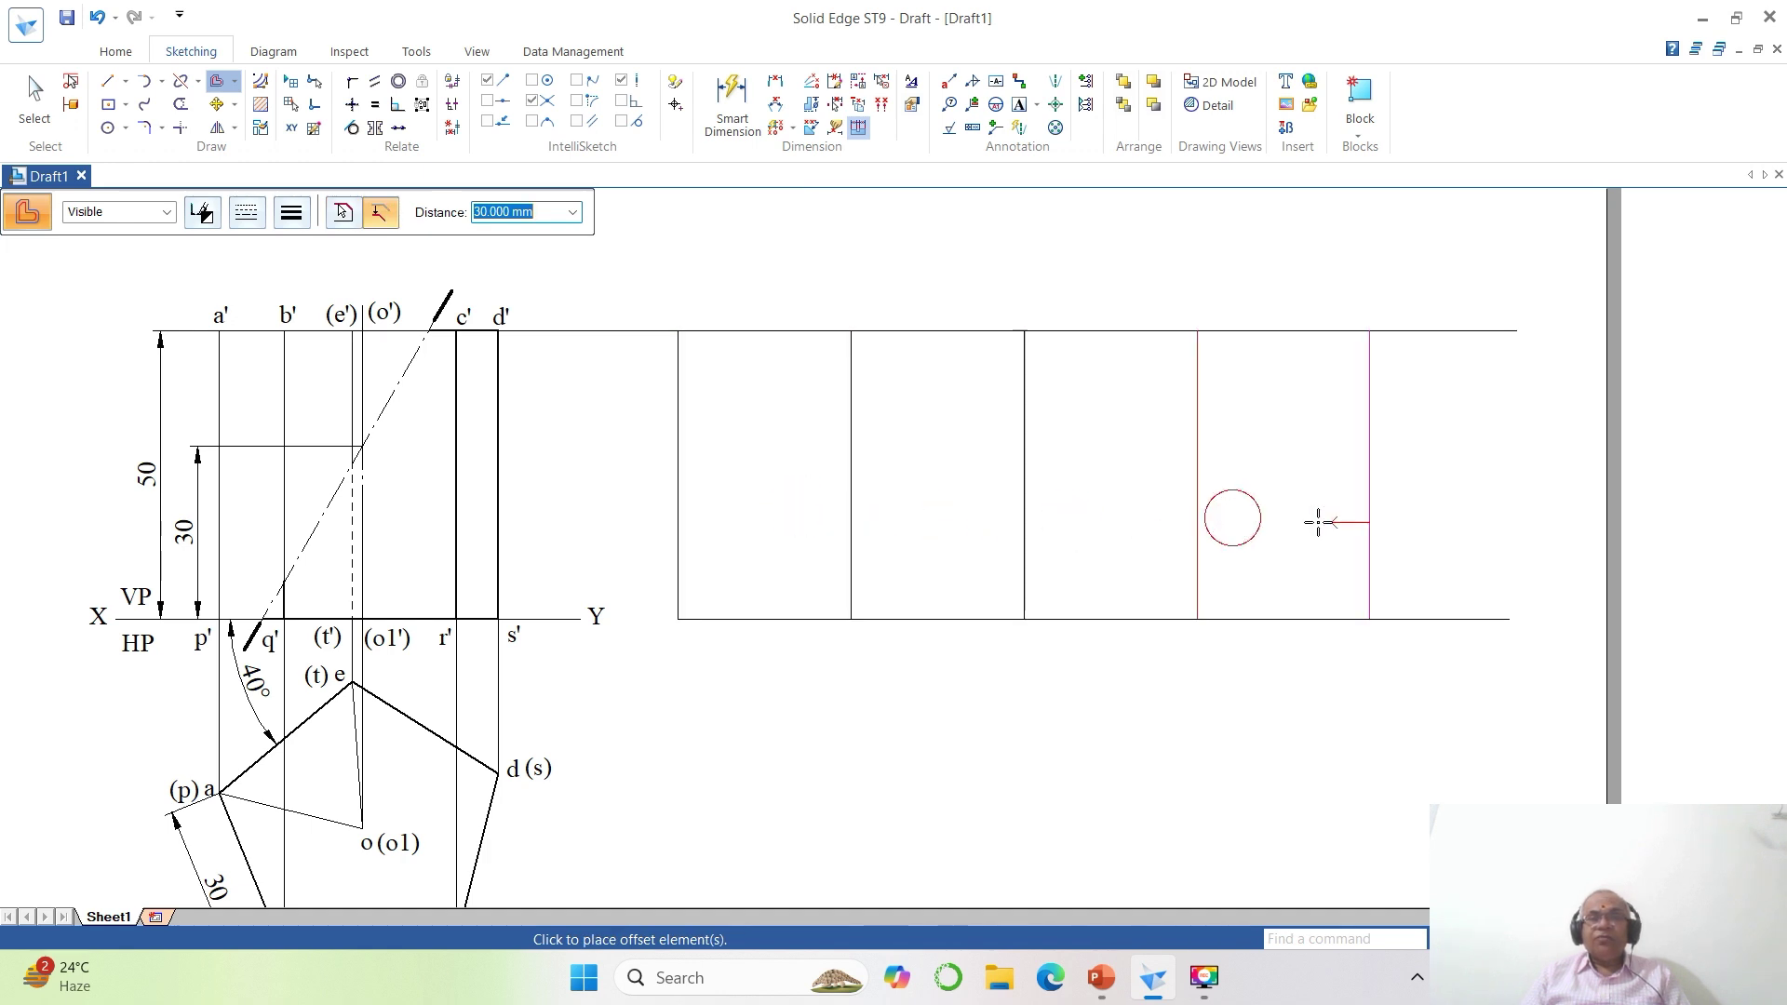
pyautogui.click(1322, 522)
pyautogui.rightClick(1380, 519)
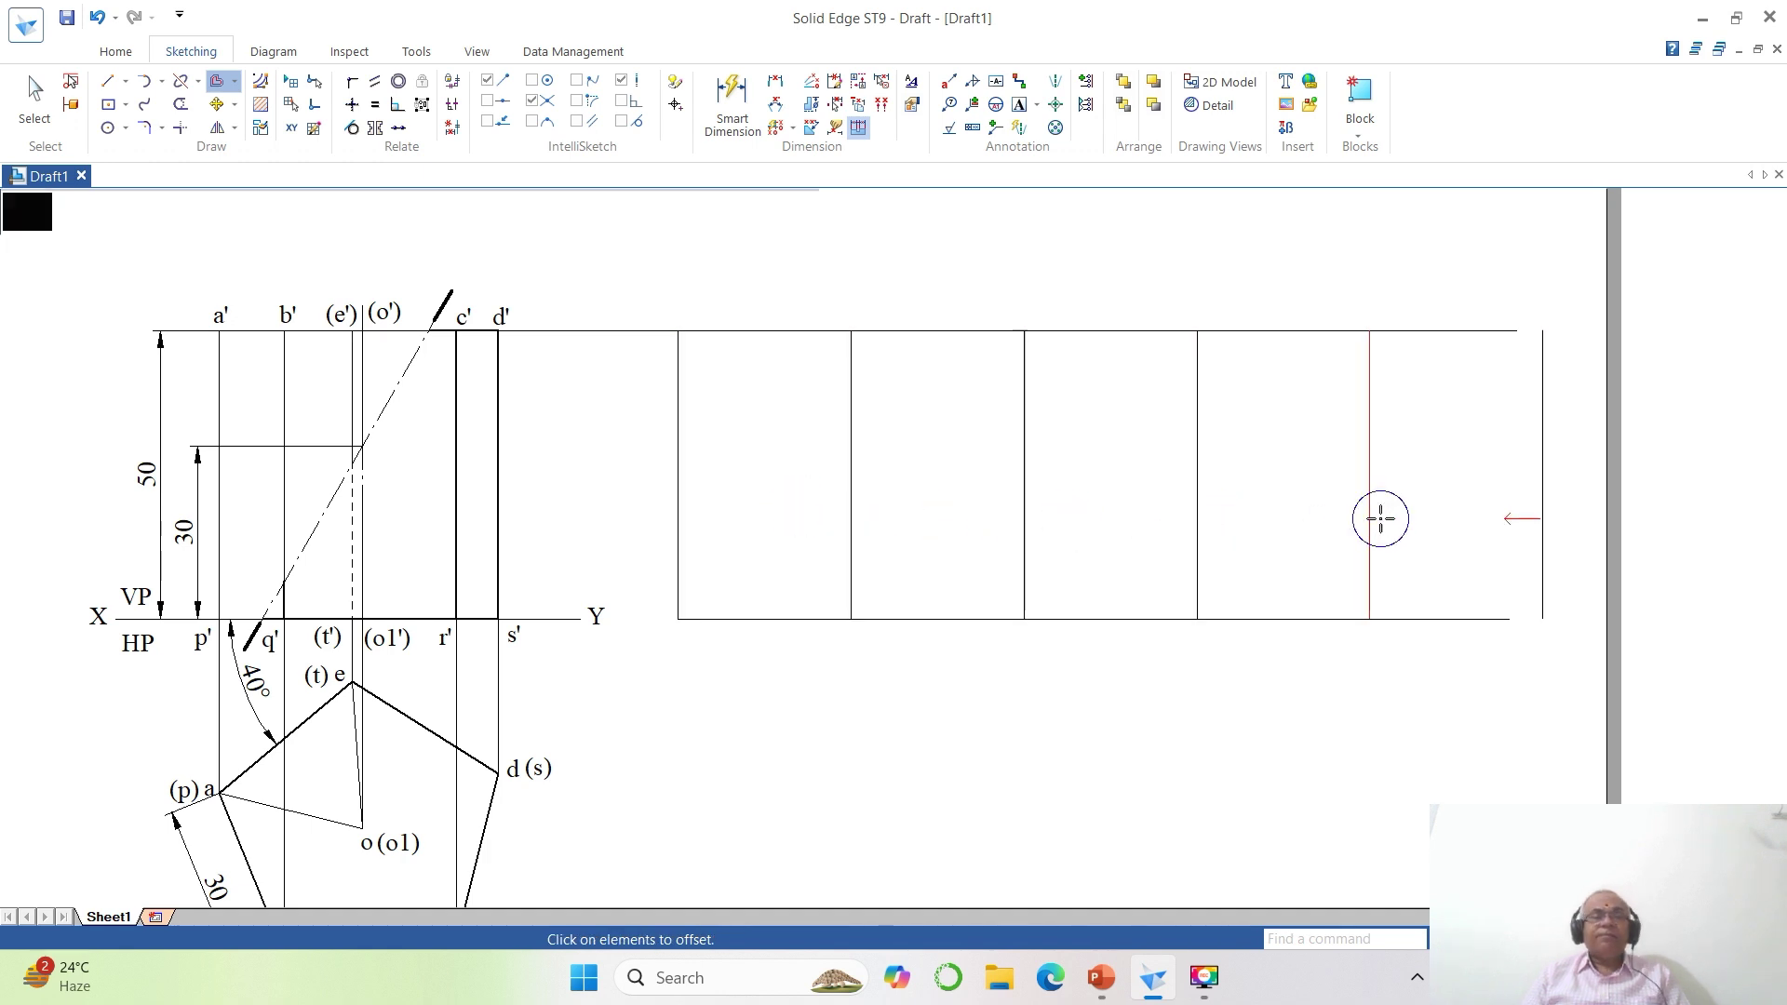
# Join the development's upper and lower horizontal lines to its last vertical line so both end corners close.
pyautogui.click(183, 128)
pyautogui.click(1461, 332)
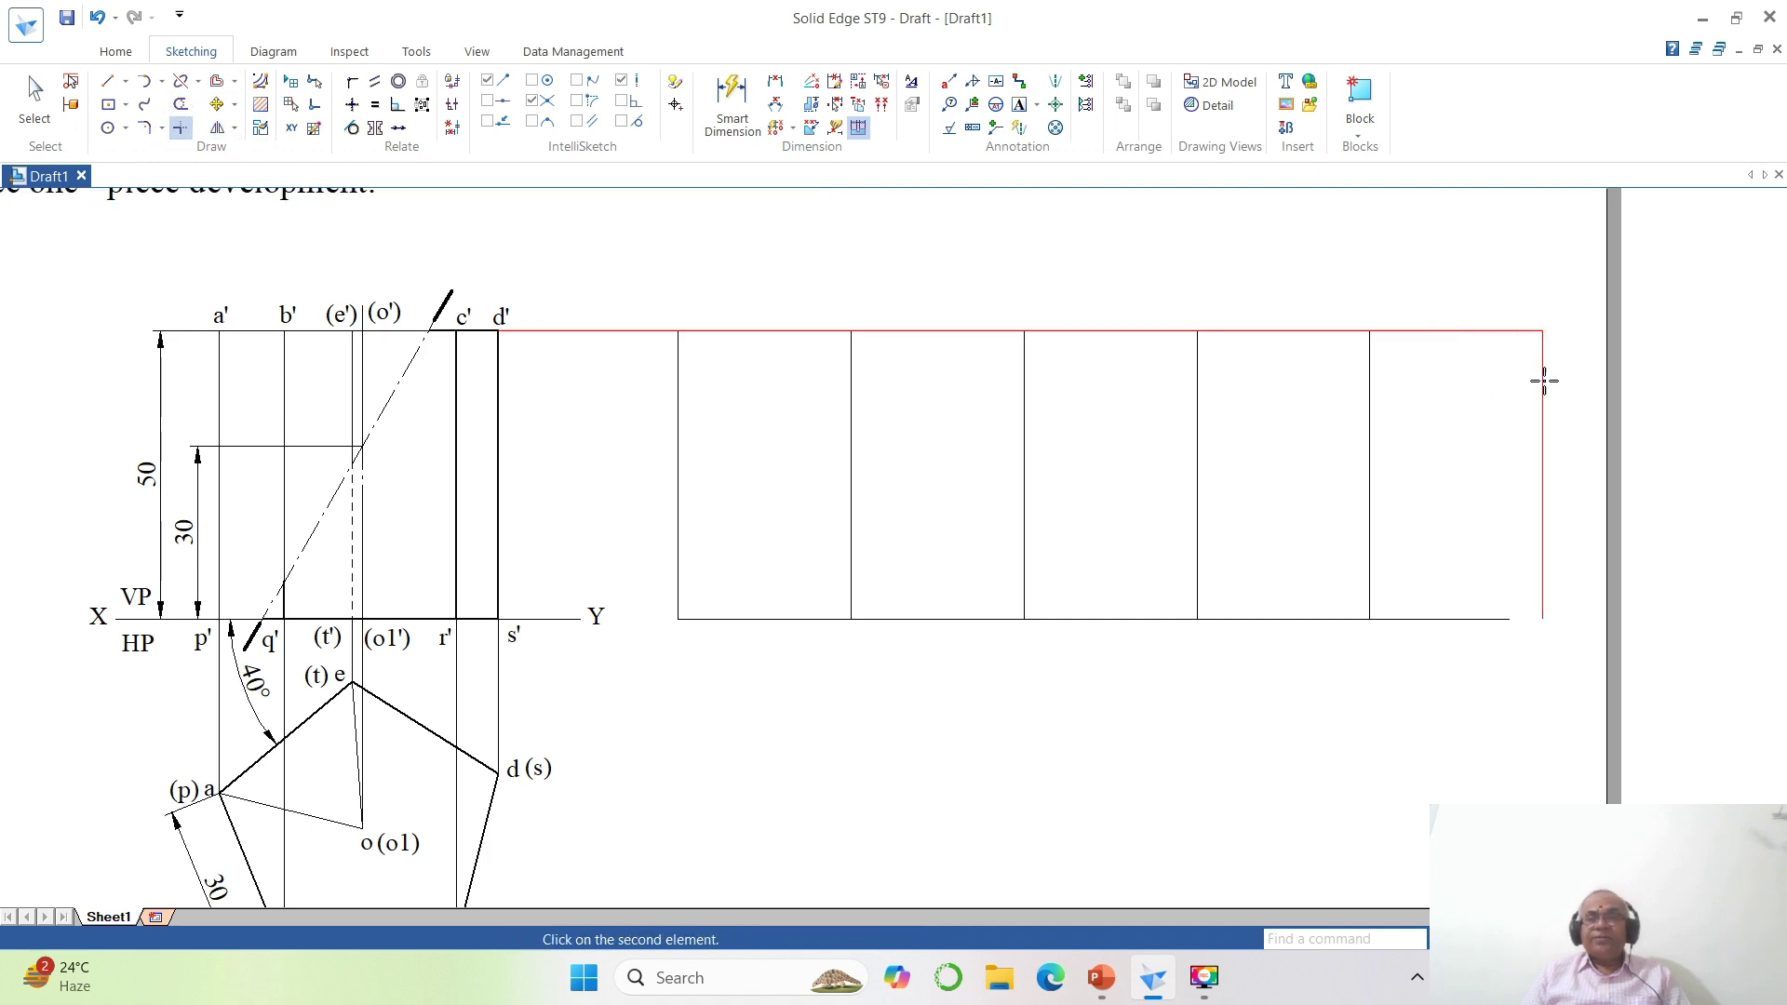
pyautogui.click(1543, 381)
pyautogui.click(1544, 443)
pyautogui.click(1485, 616)
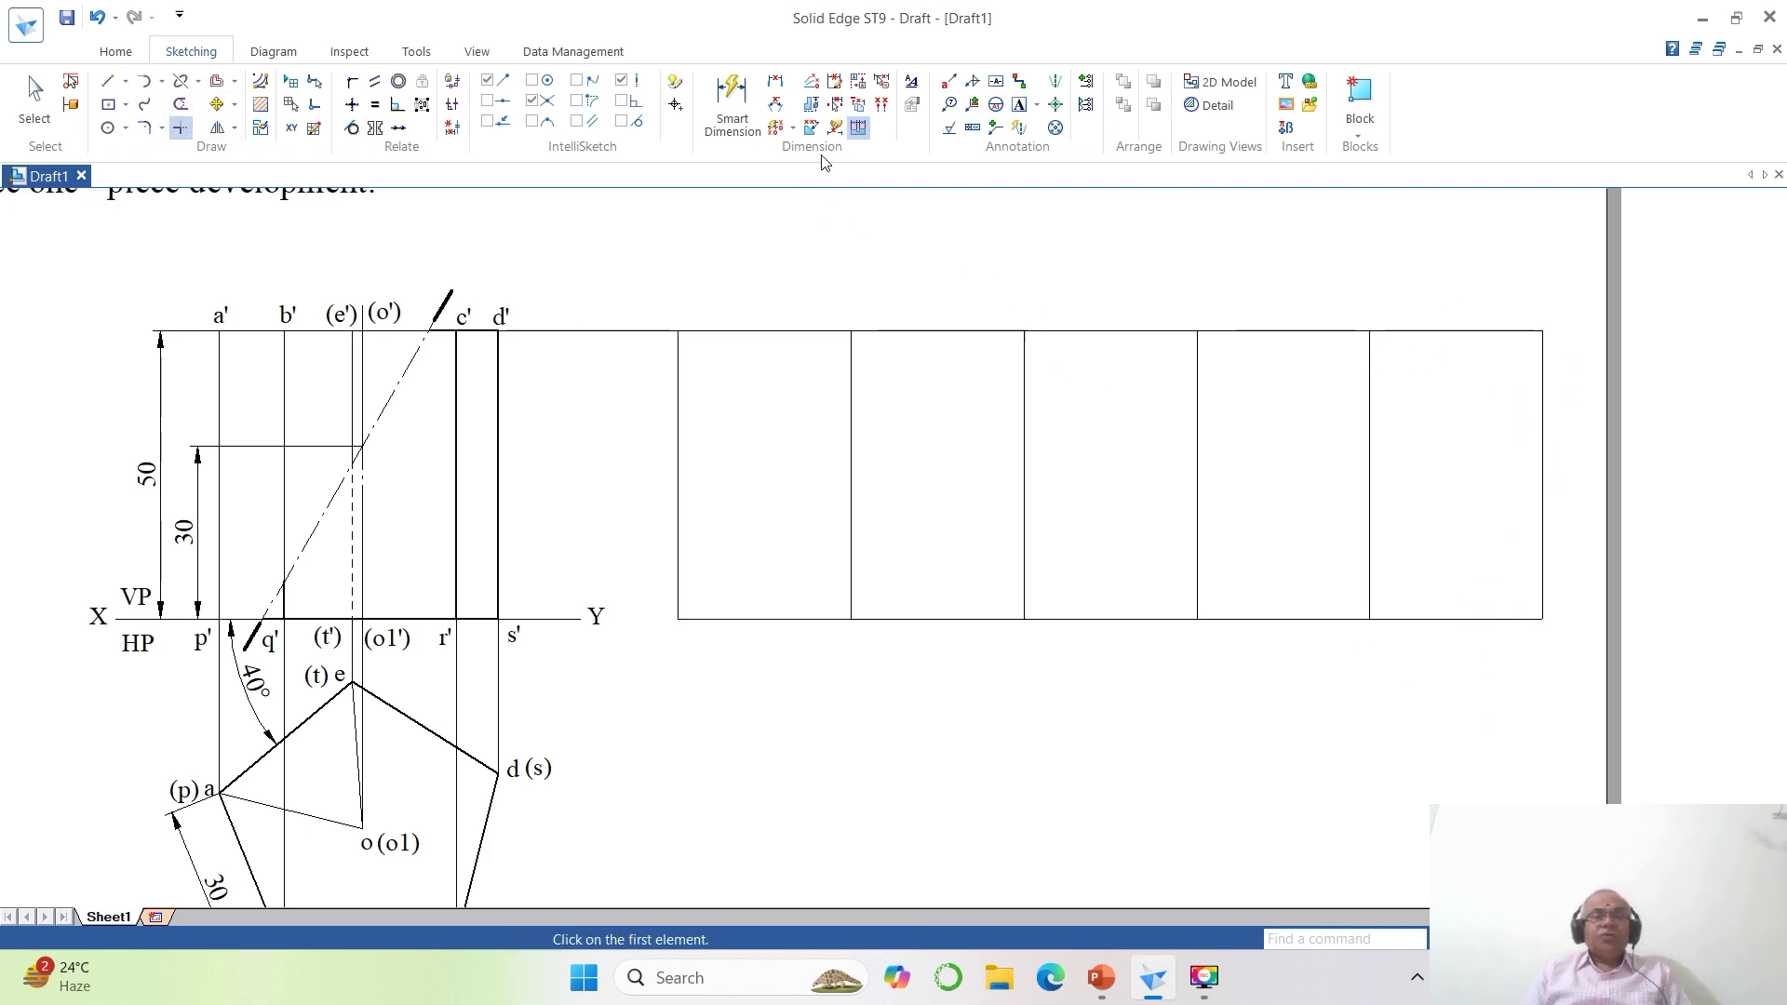
# Label the upper ends of the development's vertical lines A, B, C, D, E and A in order.
pyautogui.click(1020, 104)
pyautogui.click(675, 306)
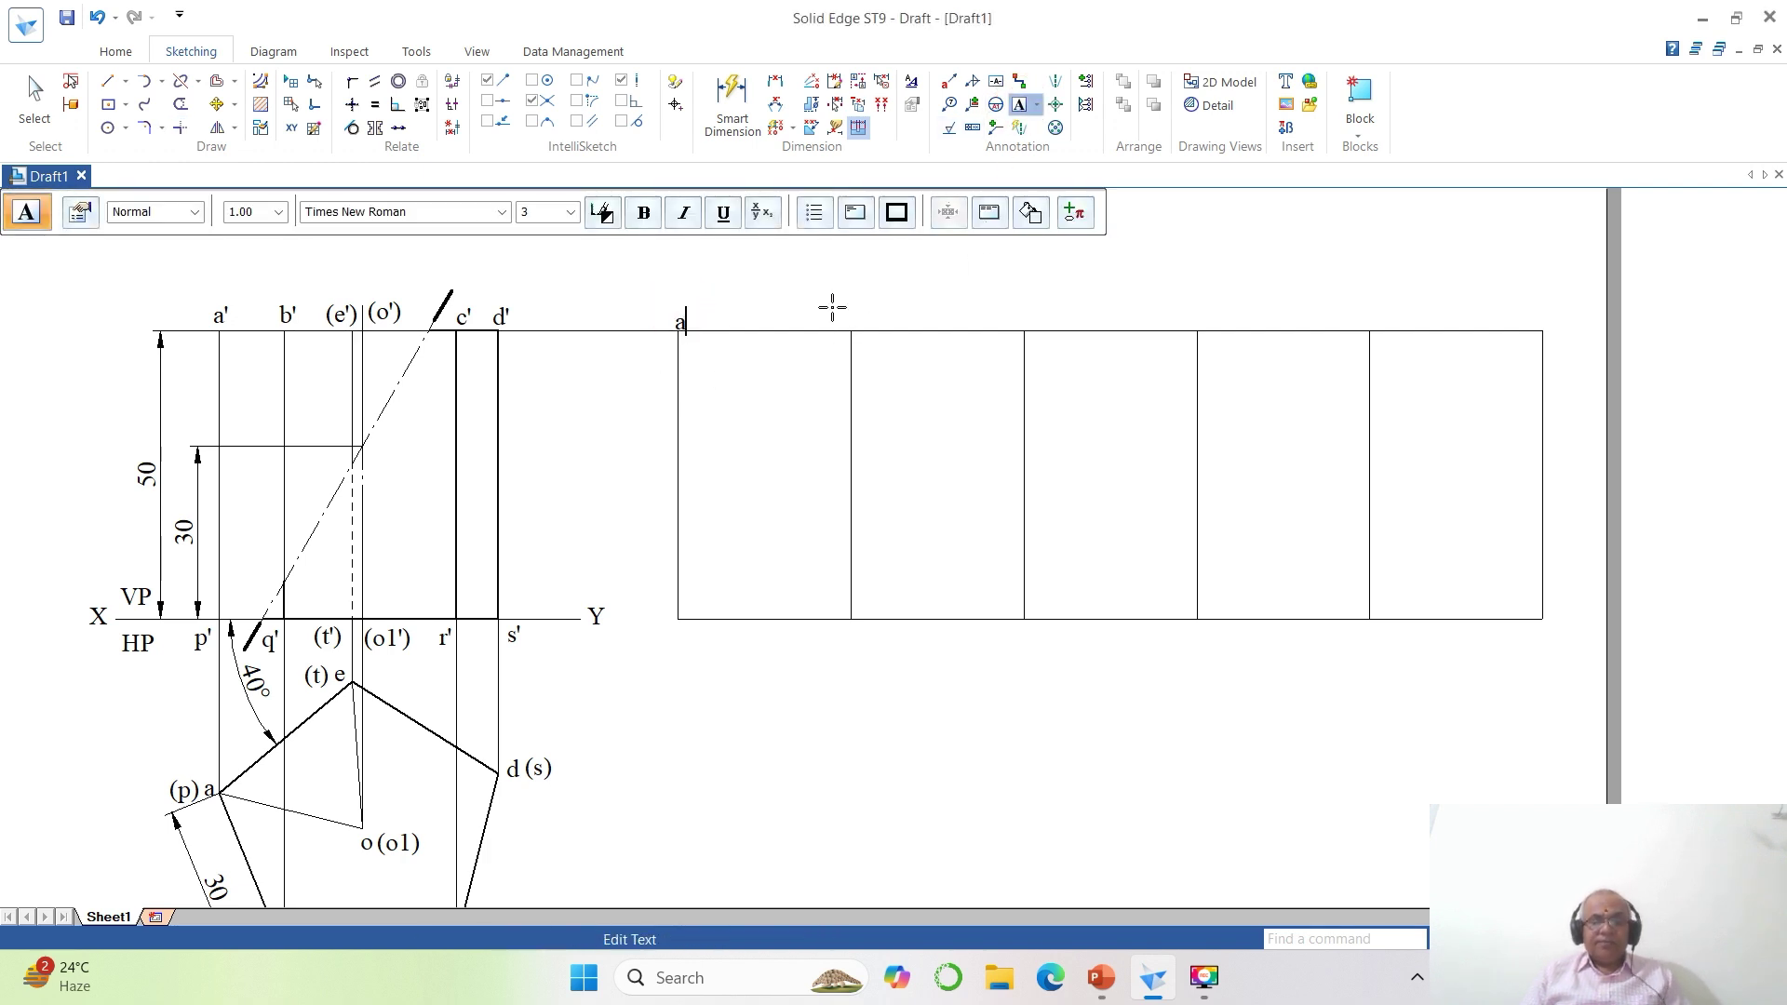
pyautogui.press('BackSpace')
pyautogui.write('A')
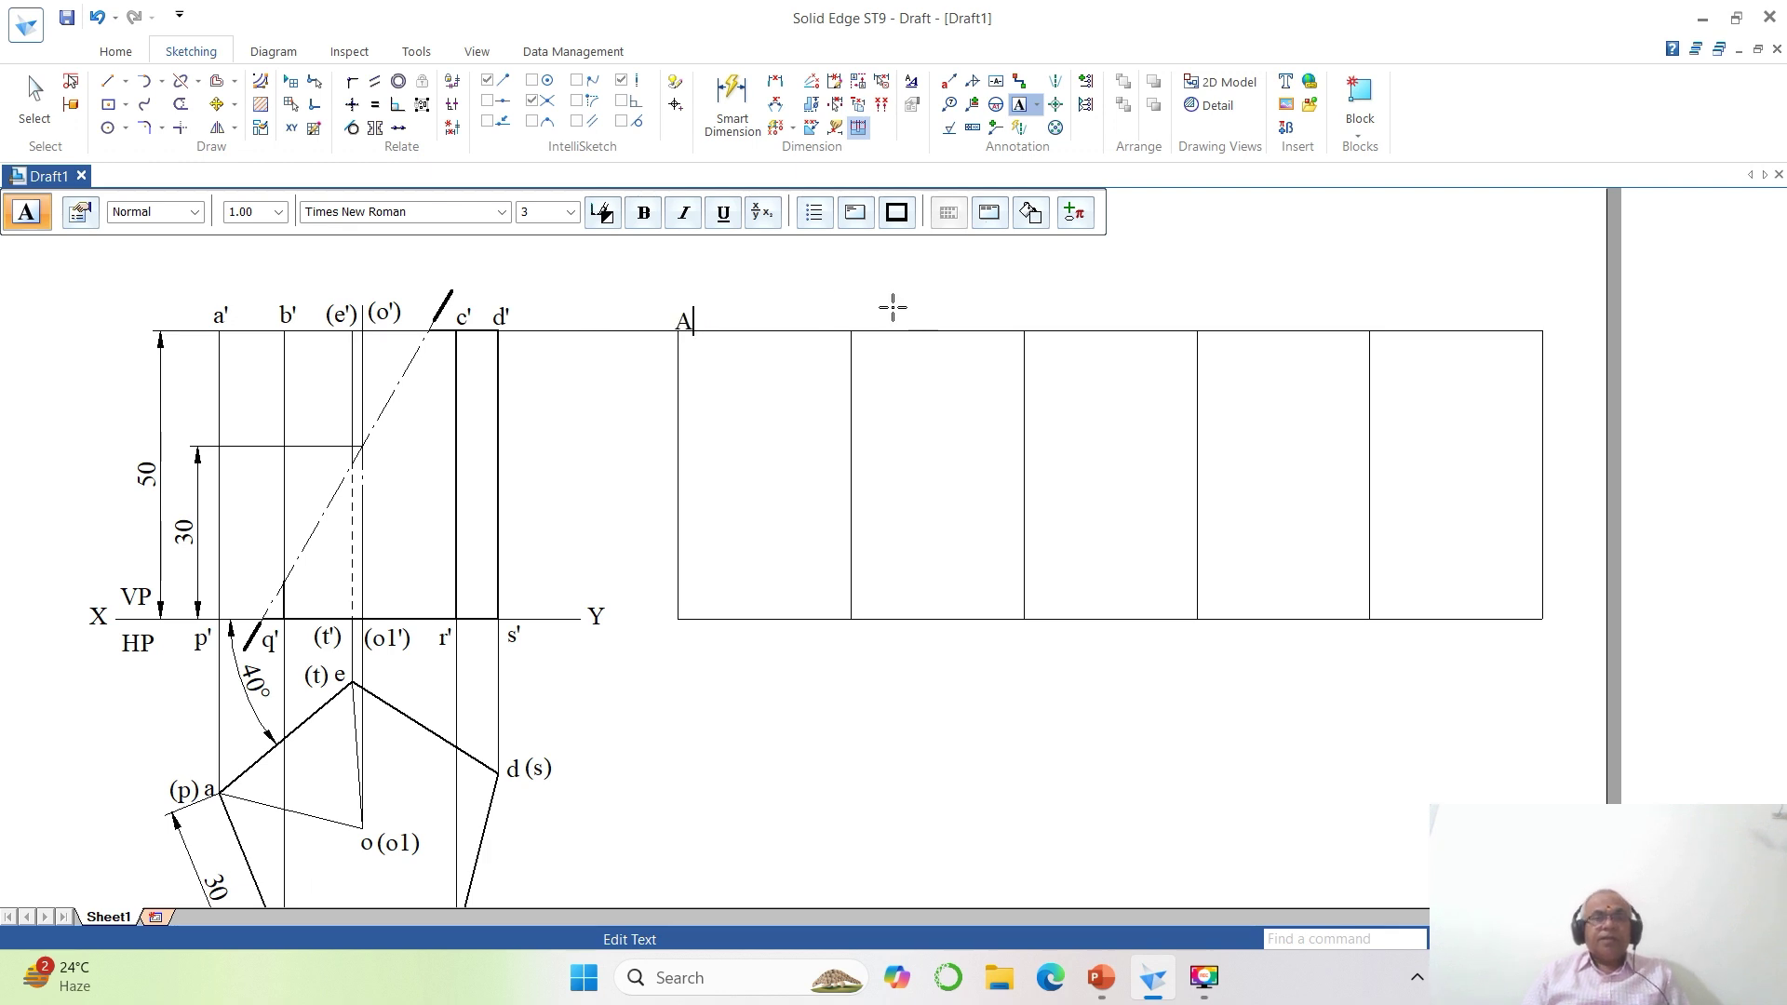
pyautogui.click(845, 307)
pyautogui.write('B')
pyautogui.click(999, 308)
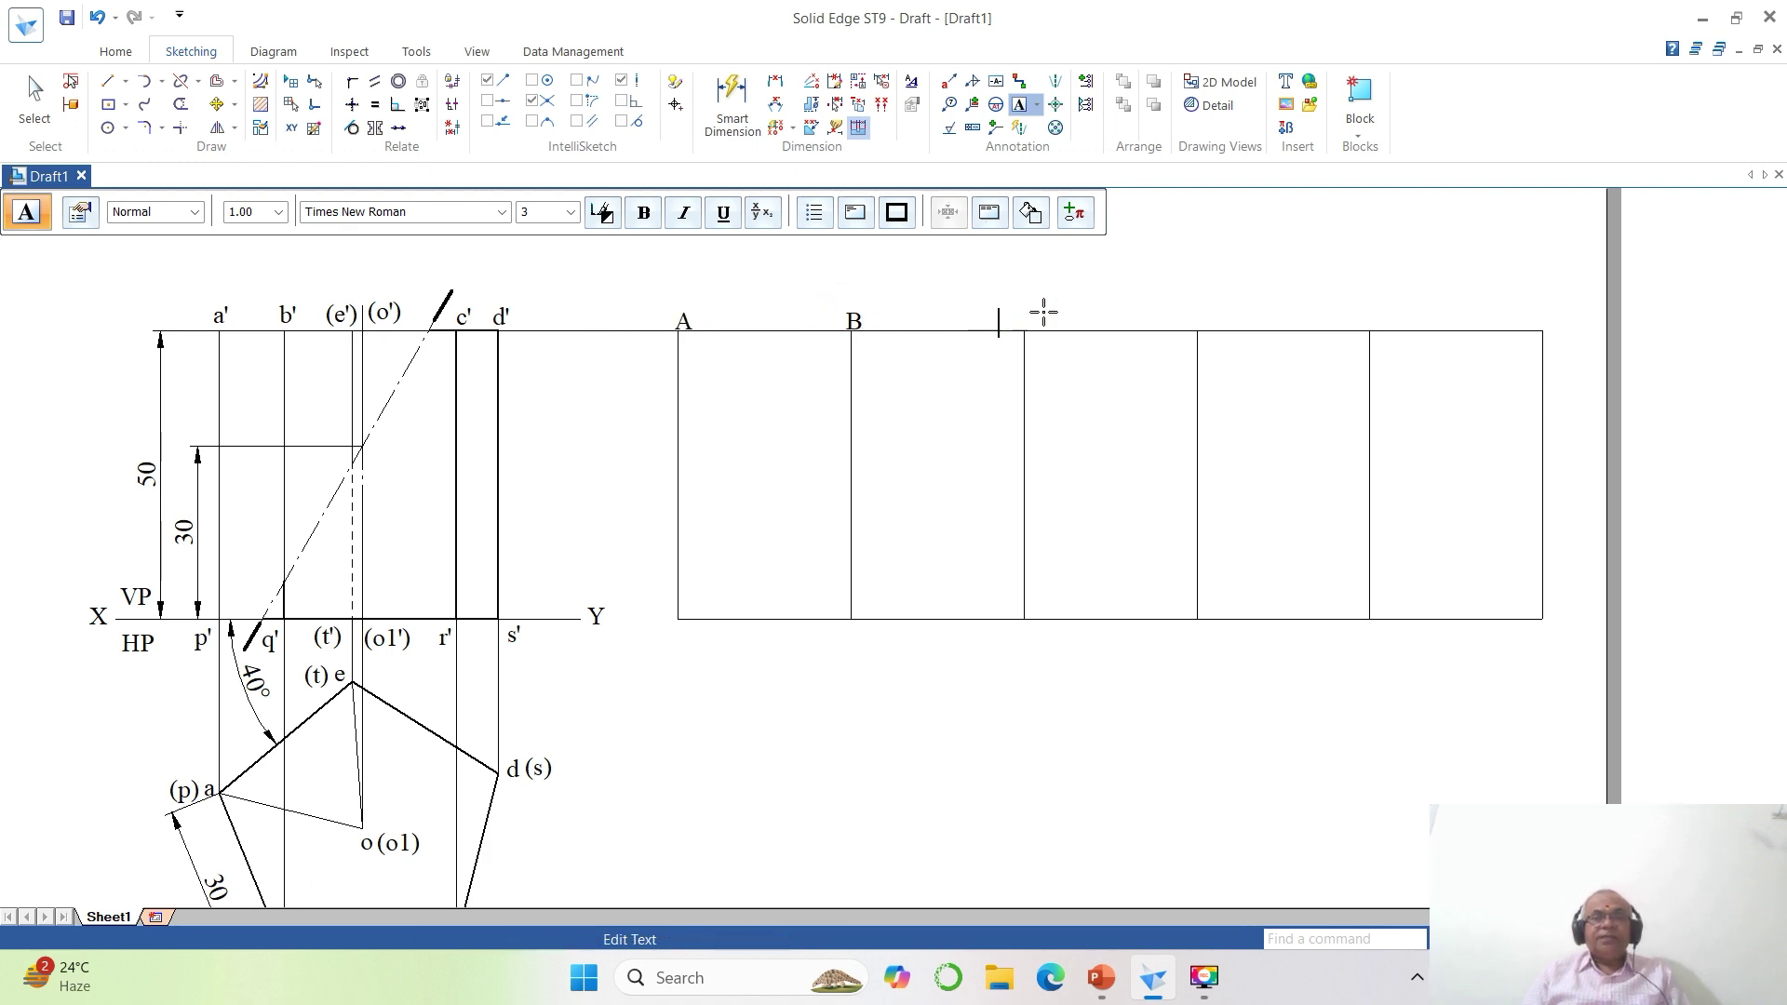
pyautogui.write('C')
pyautogui.write('D')
pyautogui.click(1348, 309)
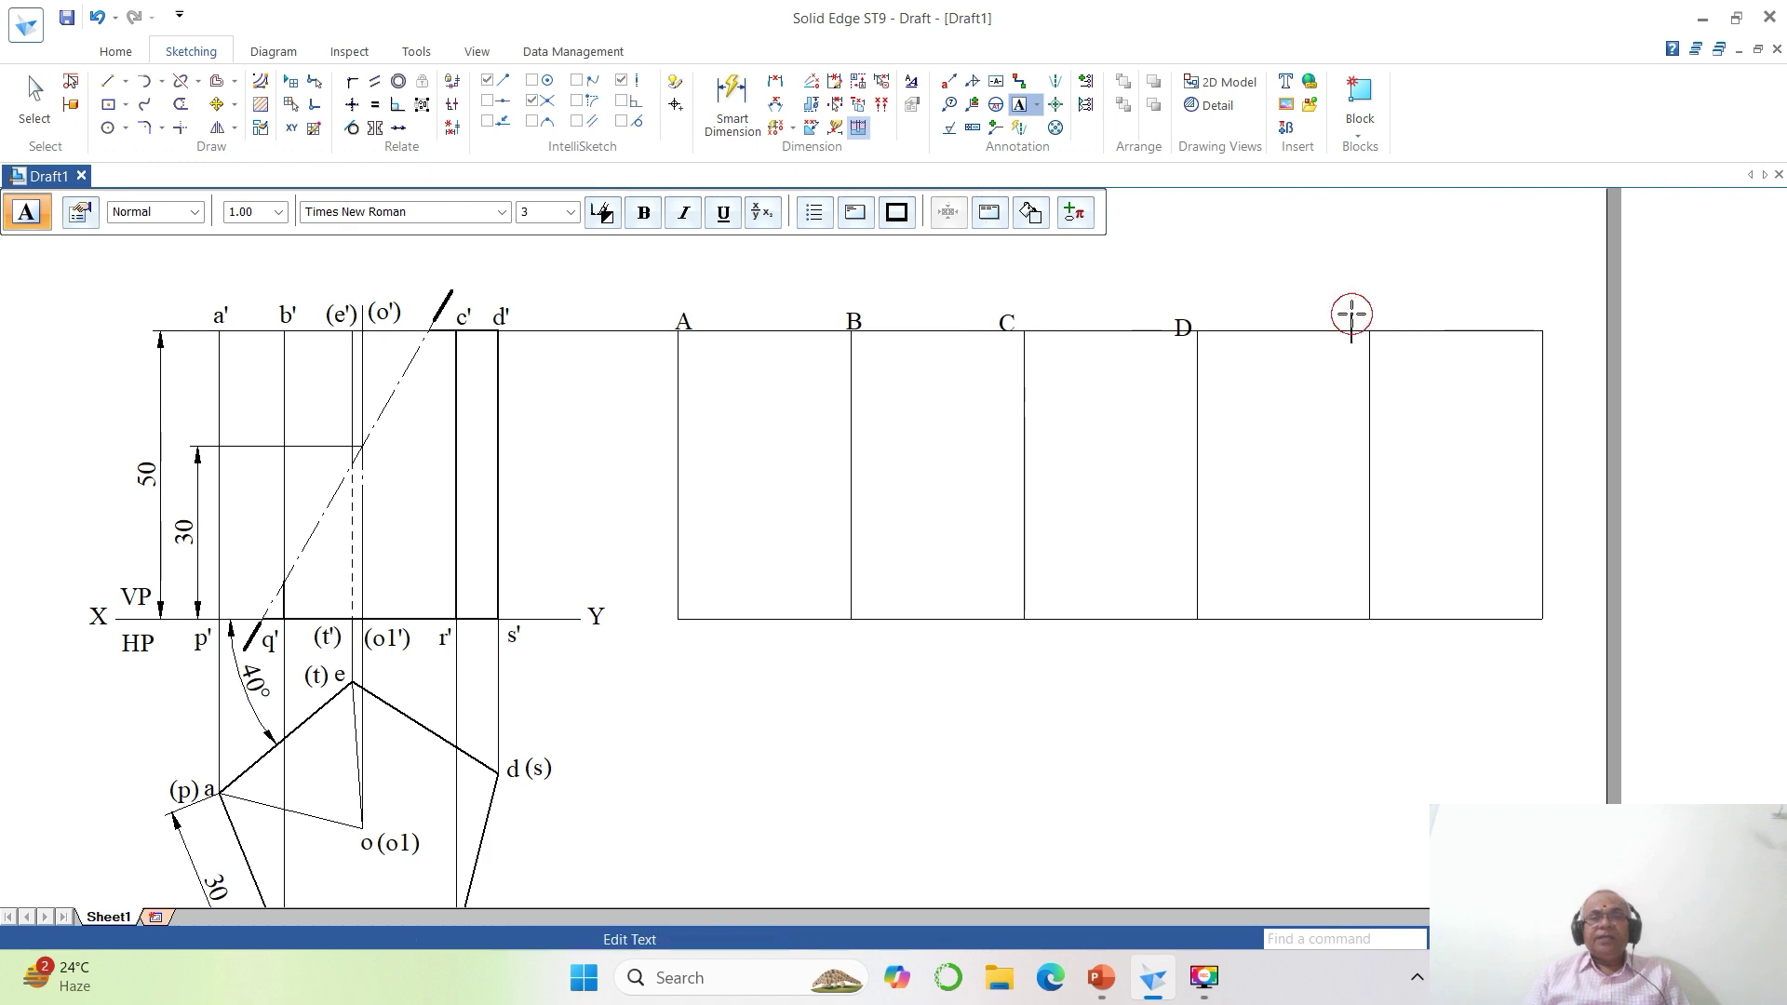
pyautogui.write('E')
pyautogui.click(1526, 317)
pyautogui.write('A')
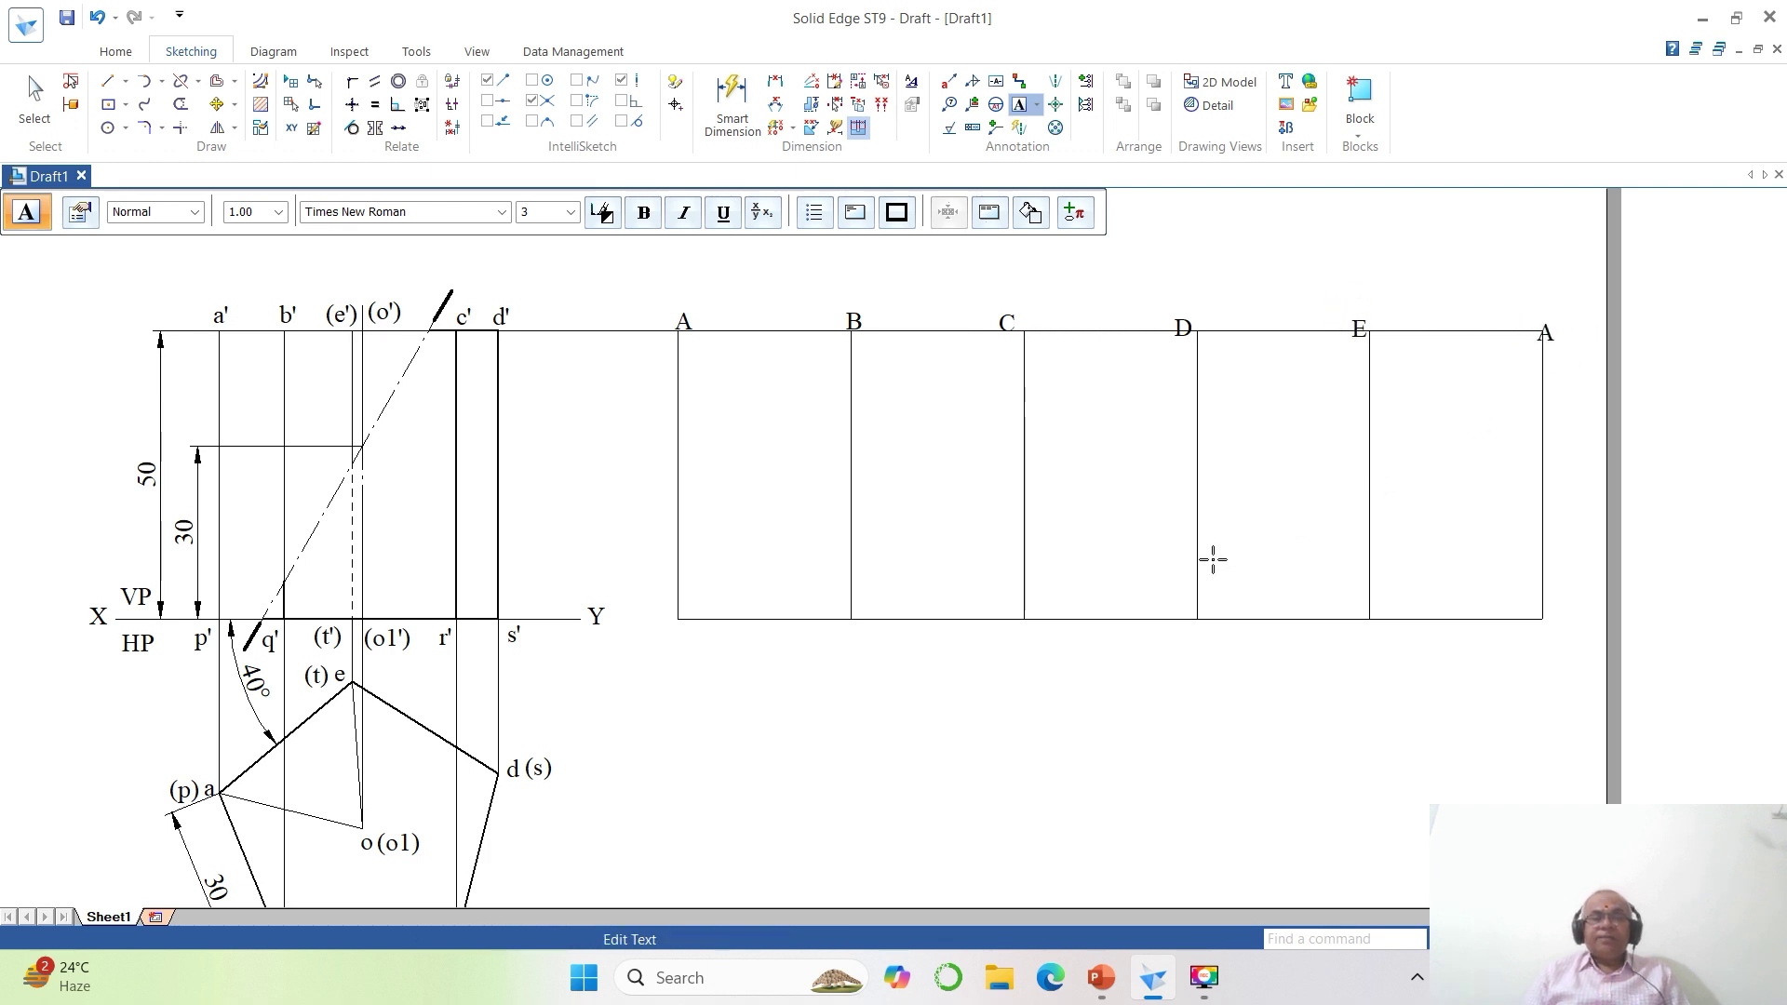
# Label the lower ends of the development's vertical lines P, Q, R, S, T and P in order.
pyautogui.click(672, 638)
pyautogui.write('P')
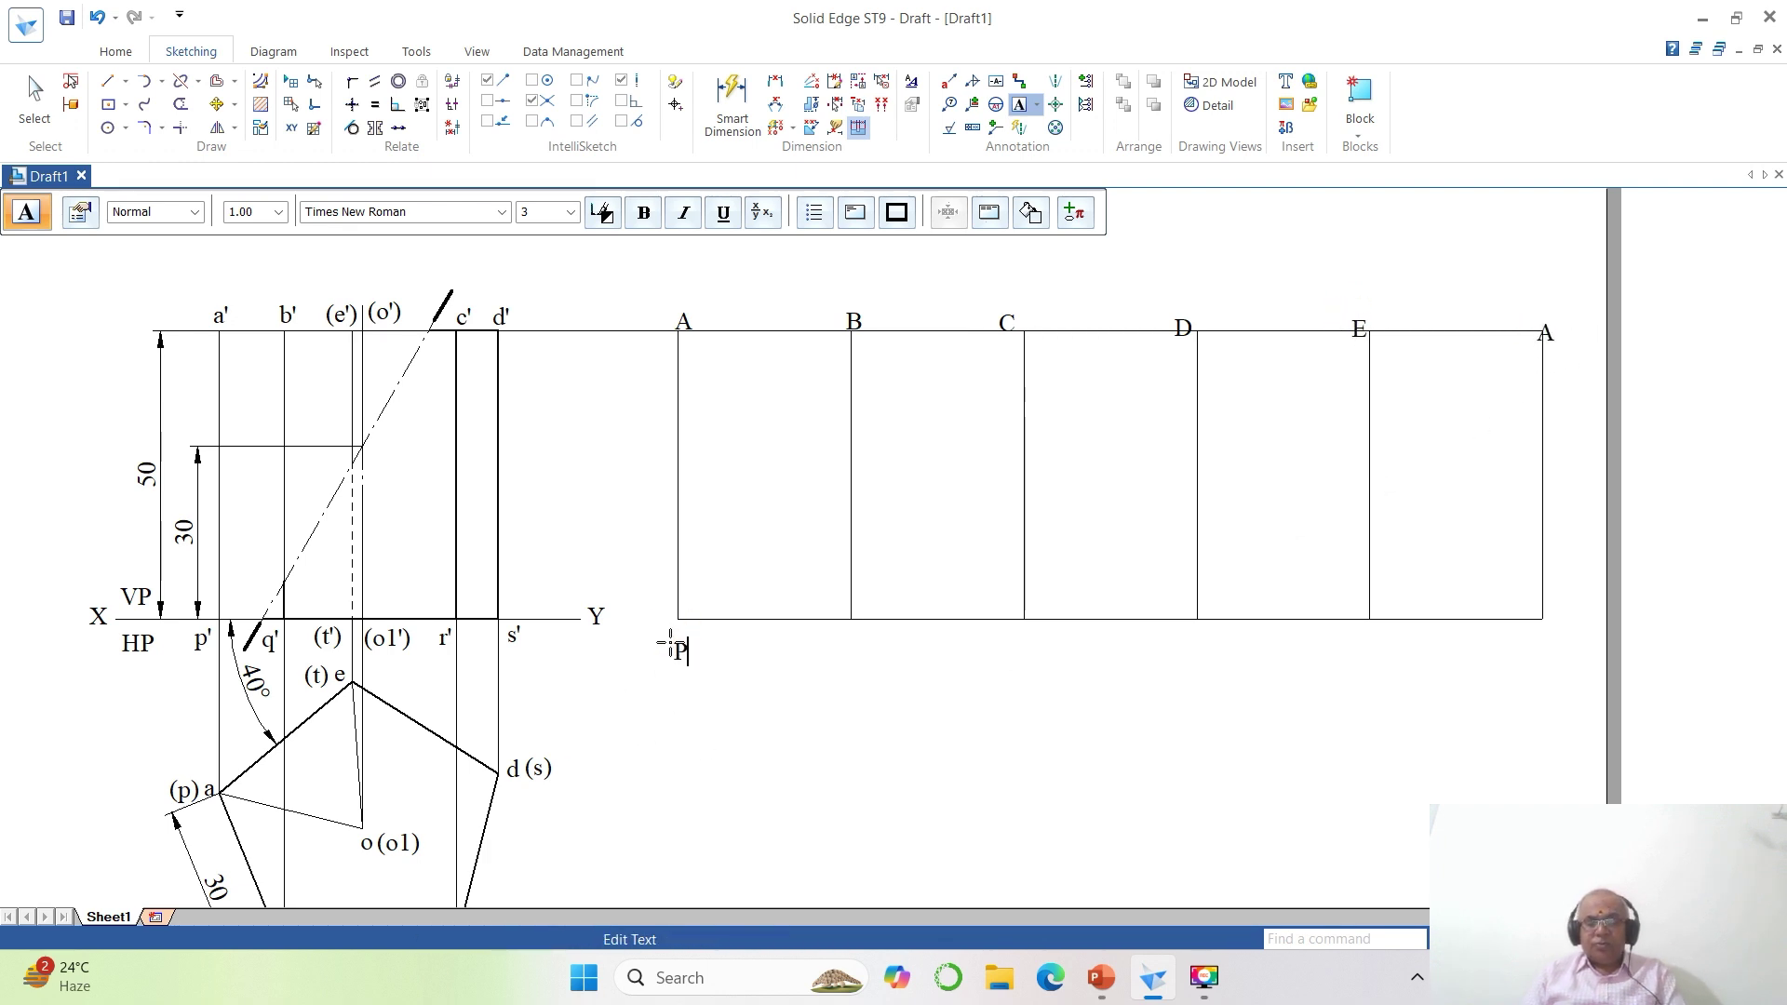
pyautogui.click(850, 645)
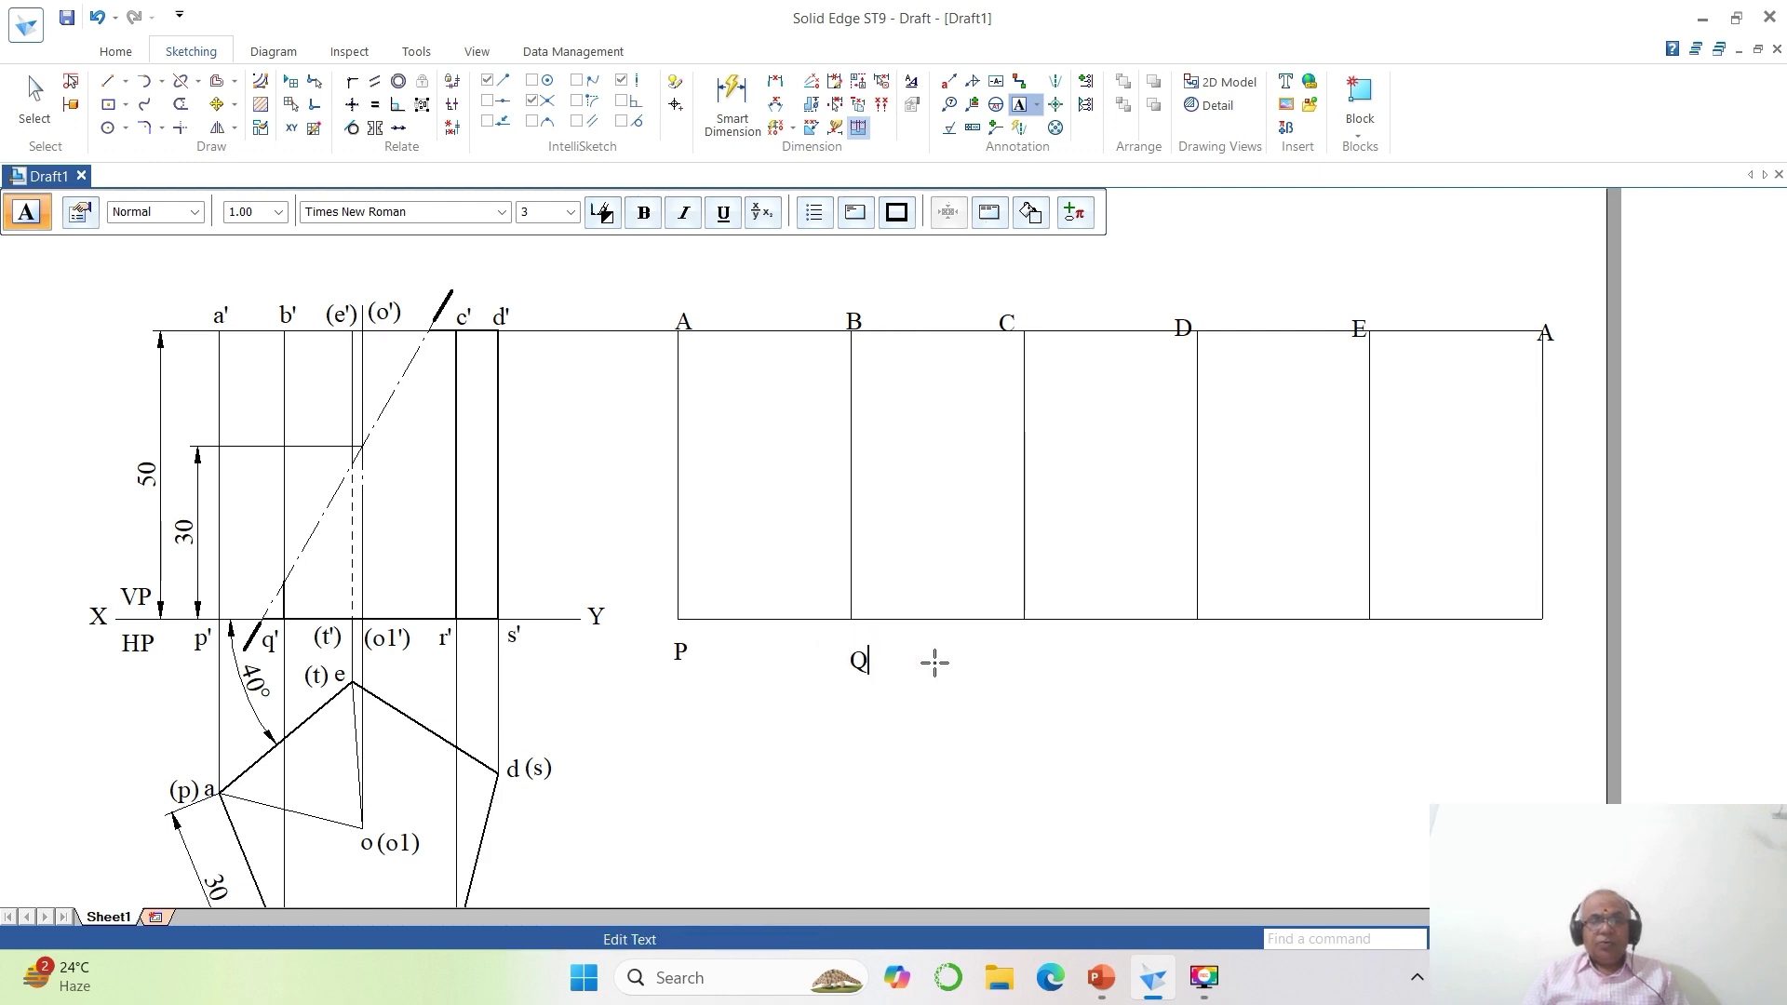
pyautogui.click(1027, 651)
pyautogui.write('R')
pyautogui.click(1193, 646)
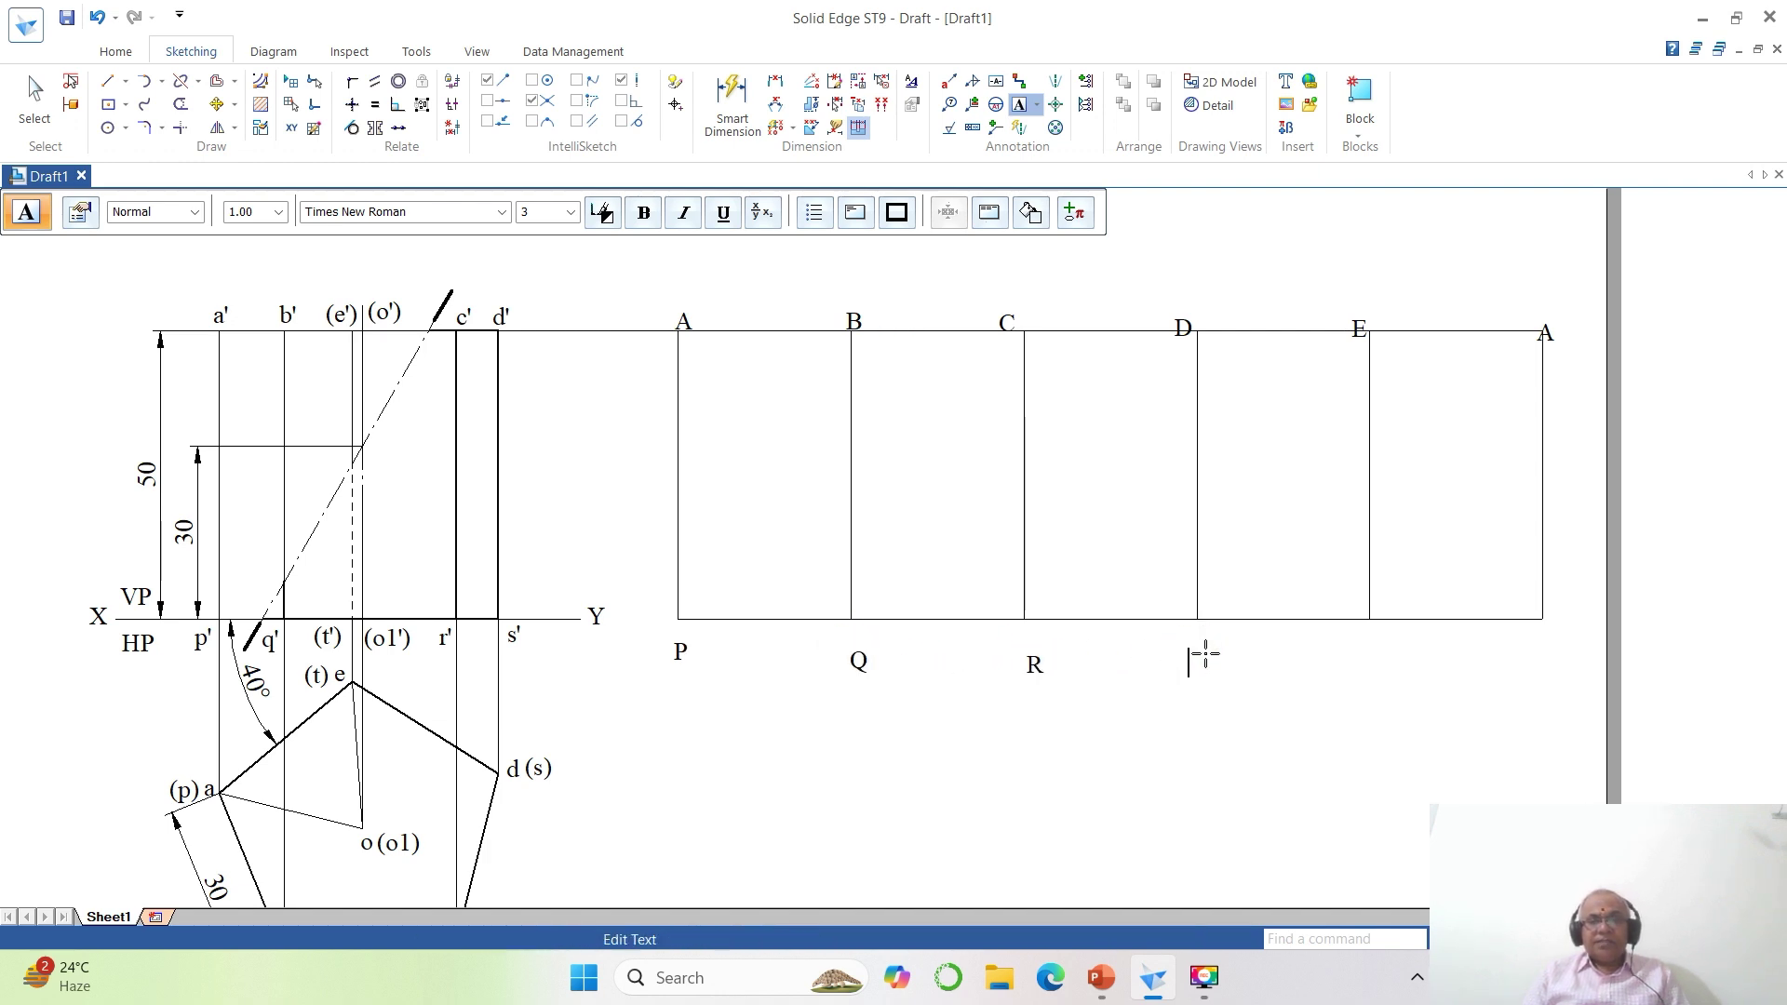
pyautogui.write('S')
pyautogui.click(1362, 657)
pyautogui.write('T')
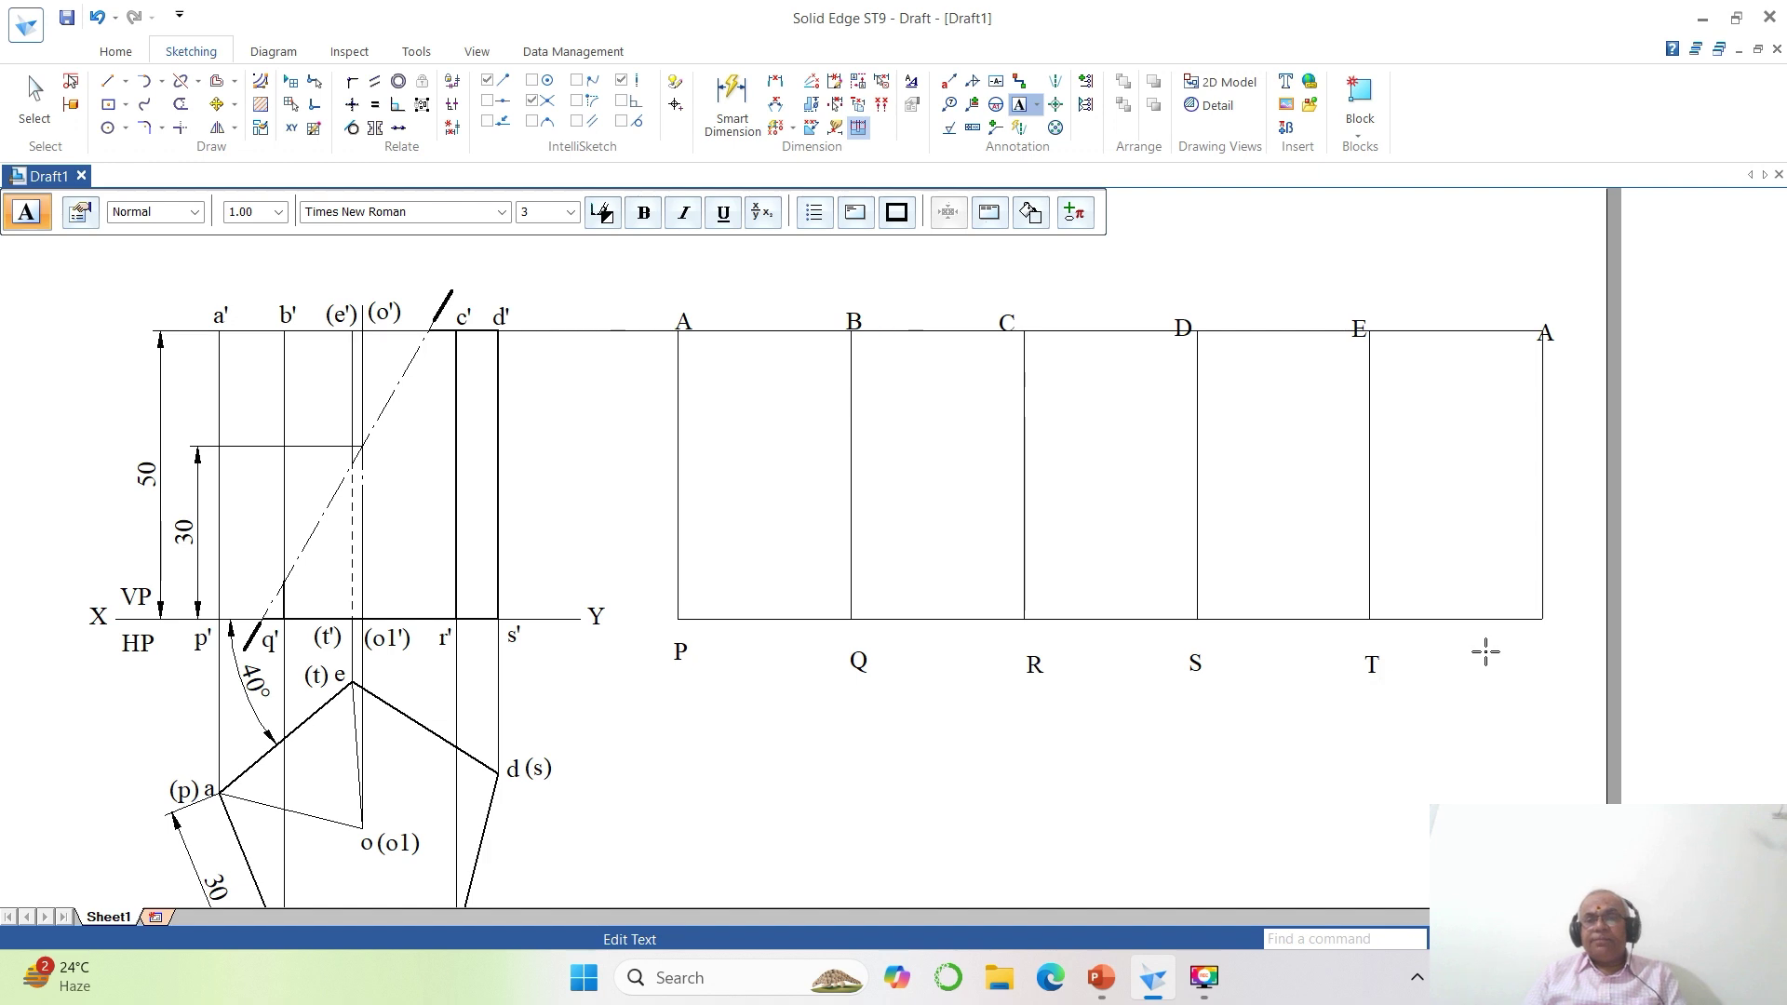
pyautogui.click(1535, 645)
pyautogui.click(1536, 645)
pyautogui.write('P')
pyautogui.click(1209, 547)
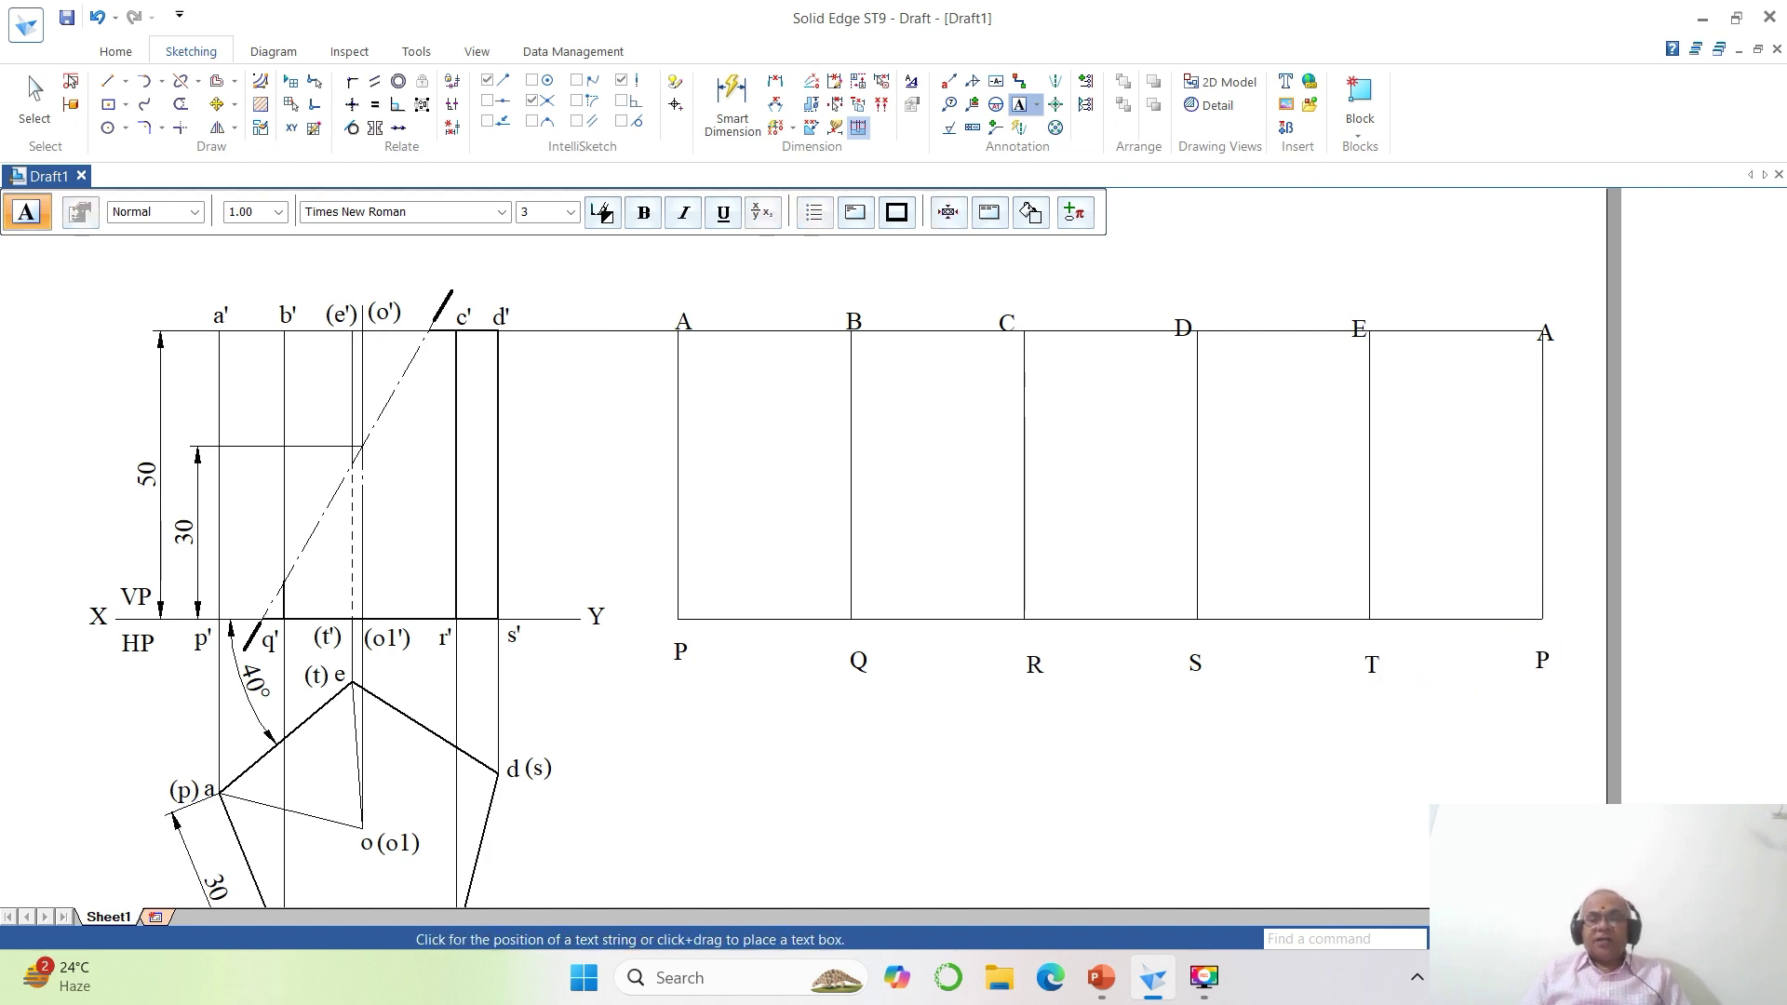
# Move the first A, B and C labels clear of the development's upper edge, each above its vertical line.
pyautogui.click(1500, 939)
pyautogui.click(561, 236)
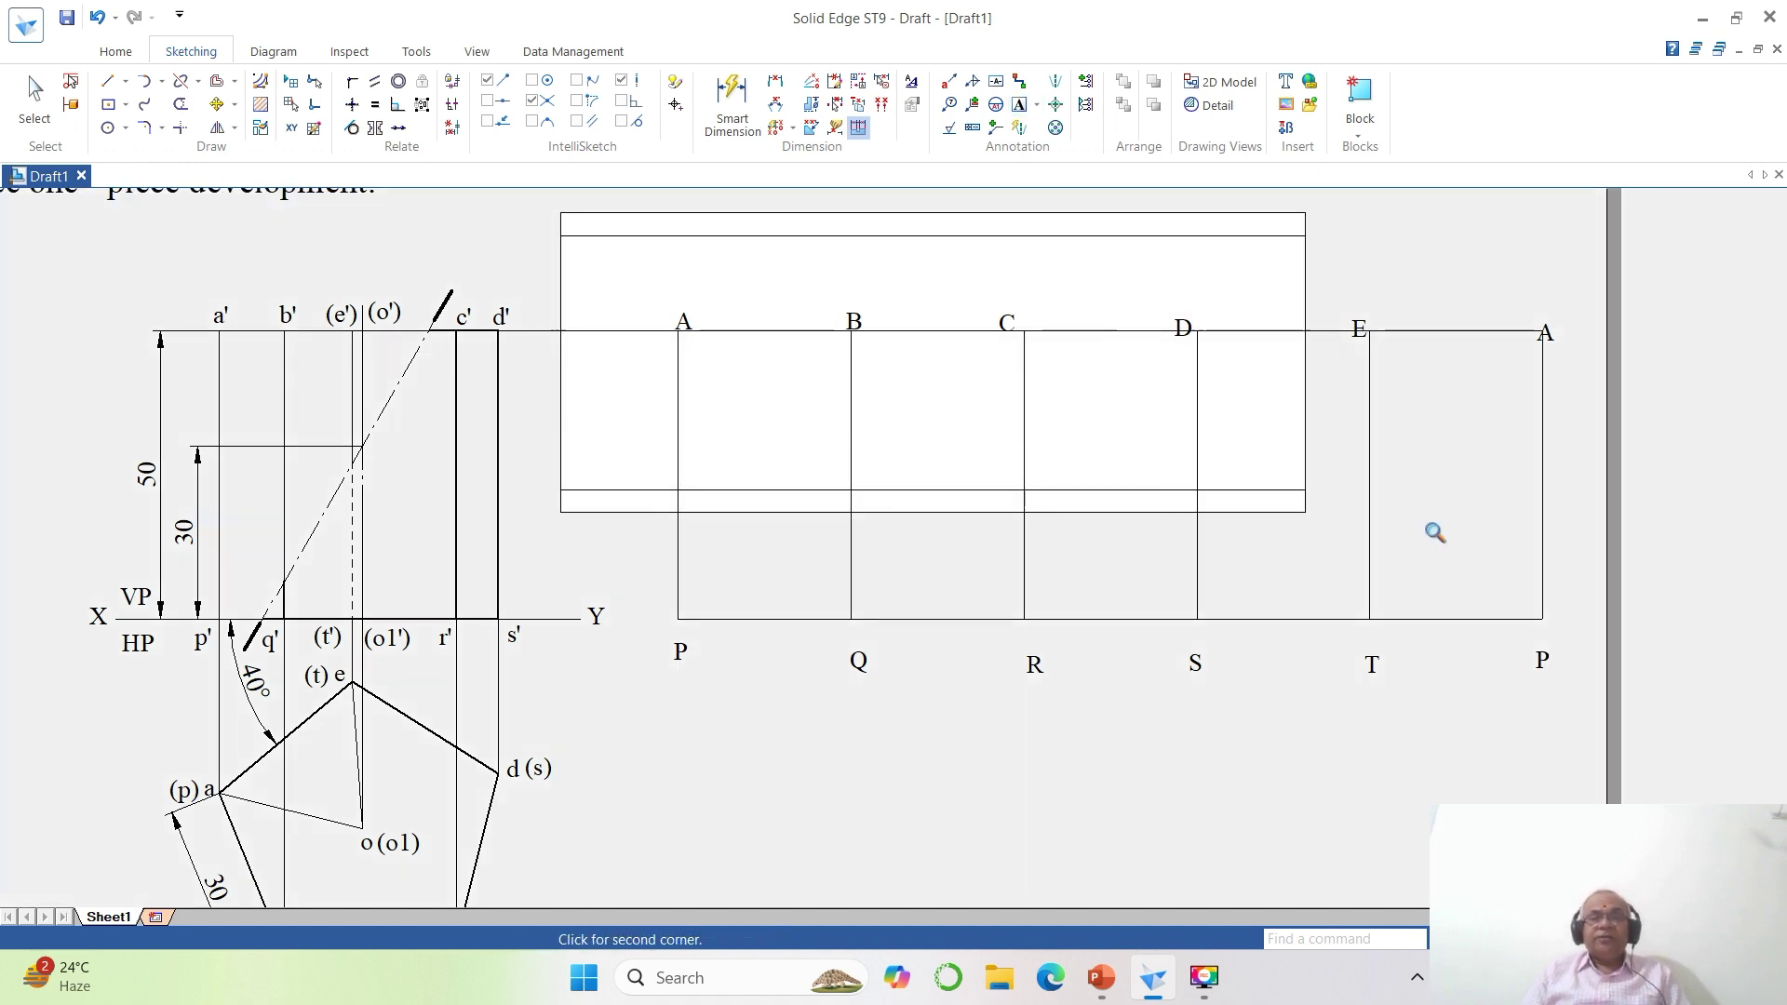
pyautogui.click(1672, 663)
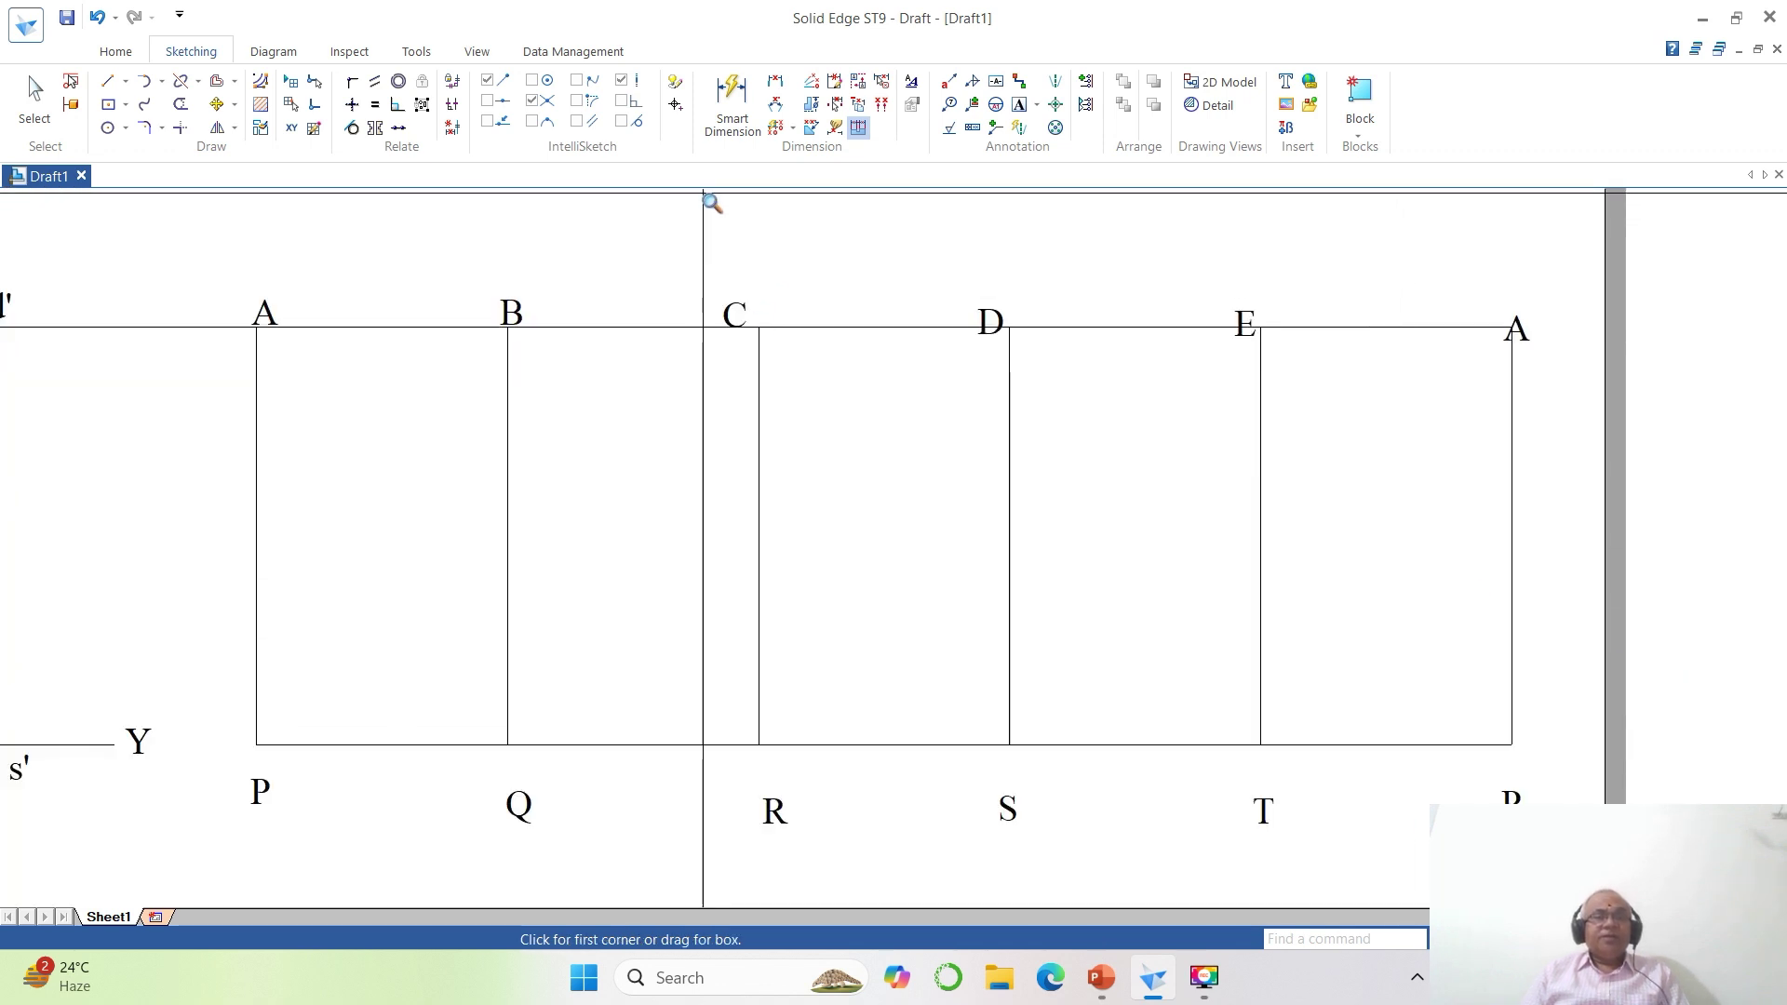
pyautogui.click(216, 105)
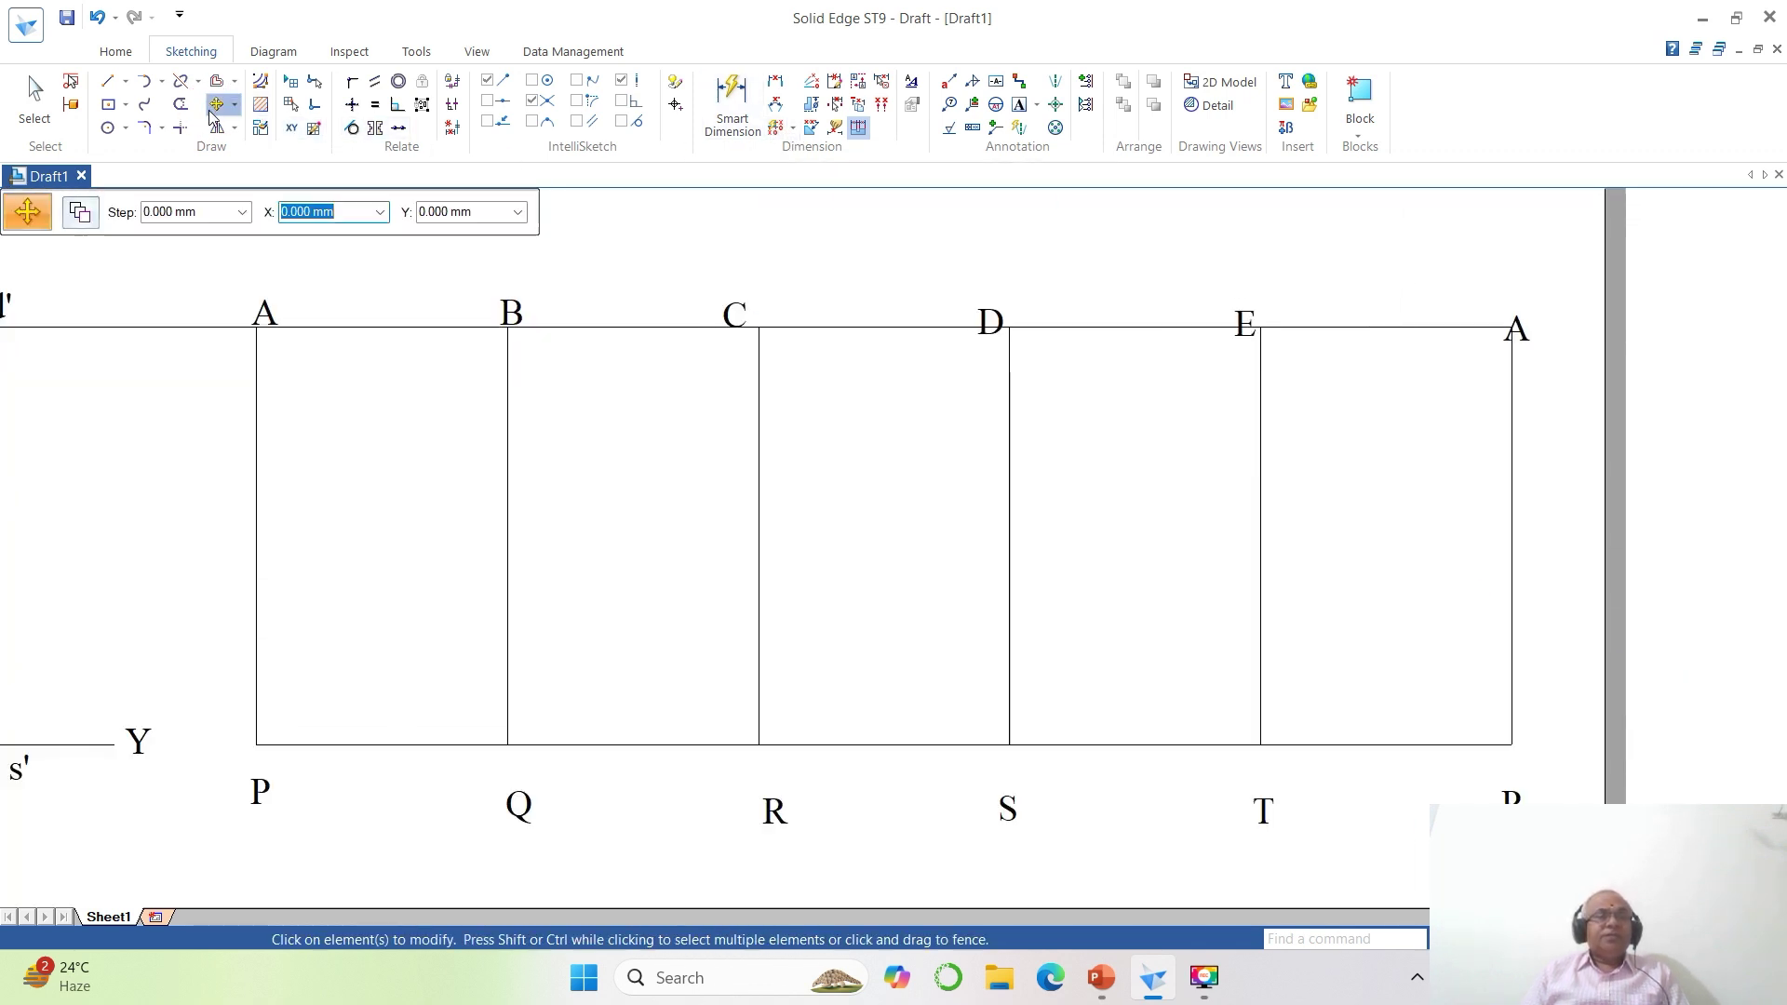
pyautogui.click(264, 312)
pyautogui.click(298, 338)
pyautogui.click(292, 335)
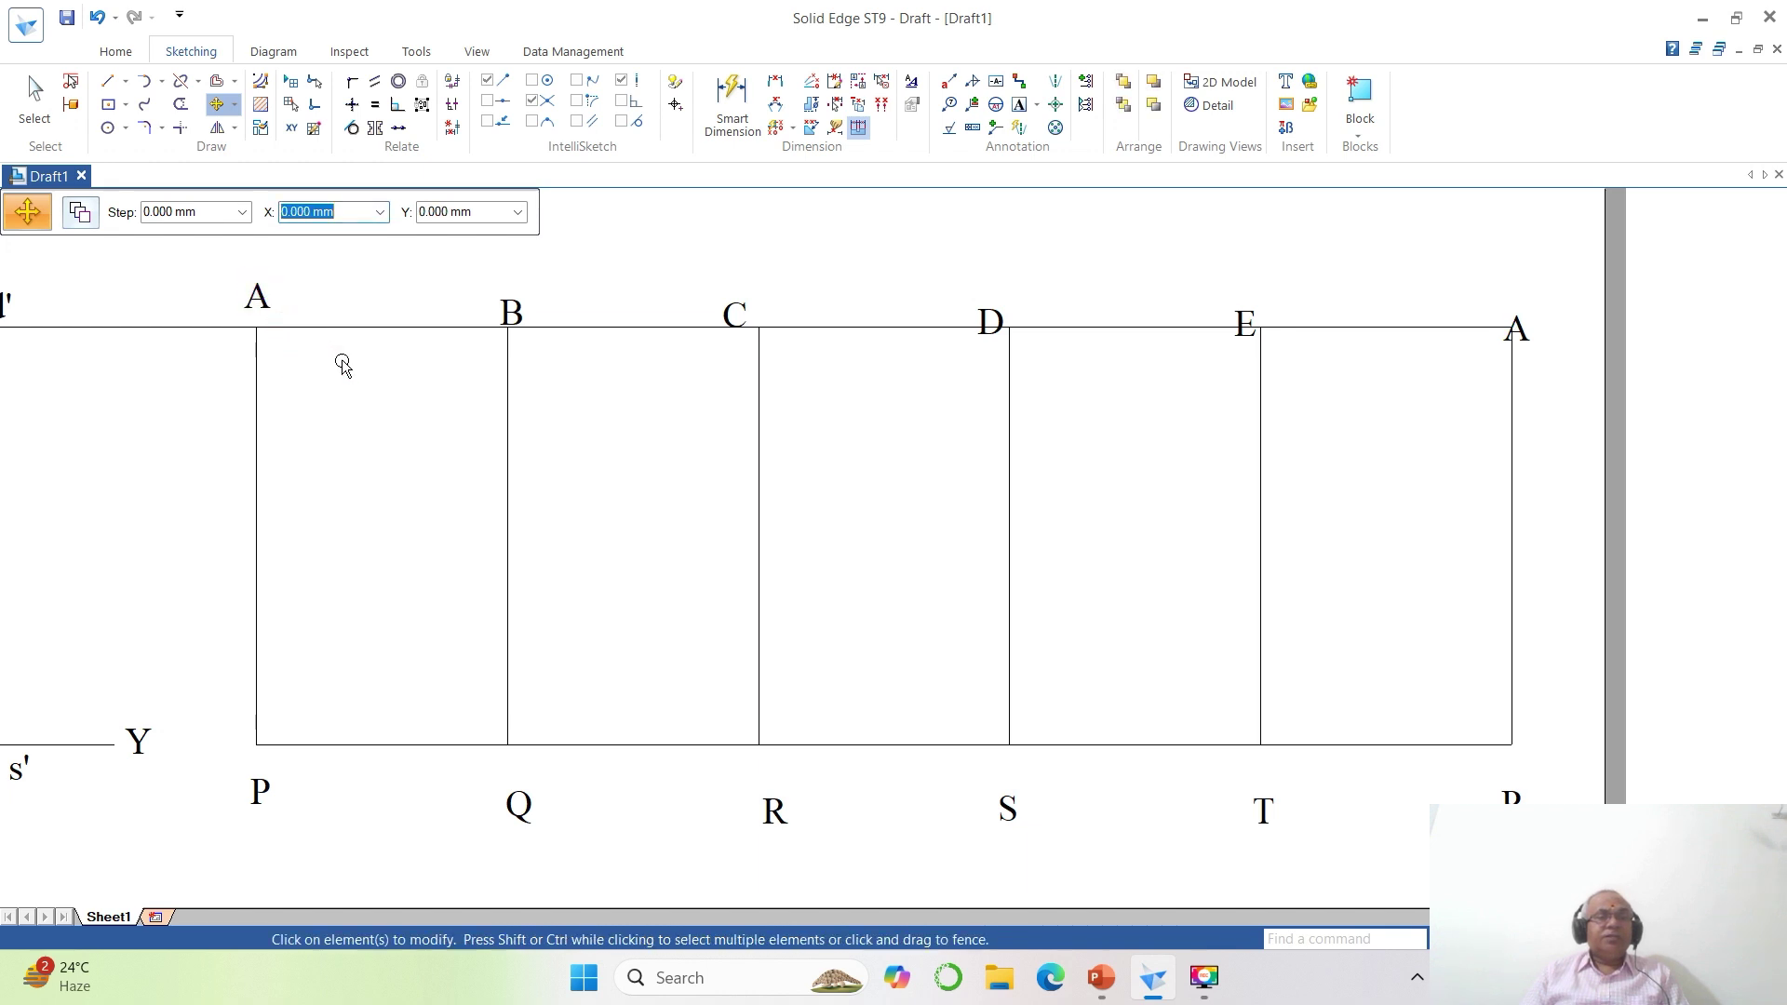
pyautogui.click(519, 321)
pyautogui.click(618, 389)
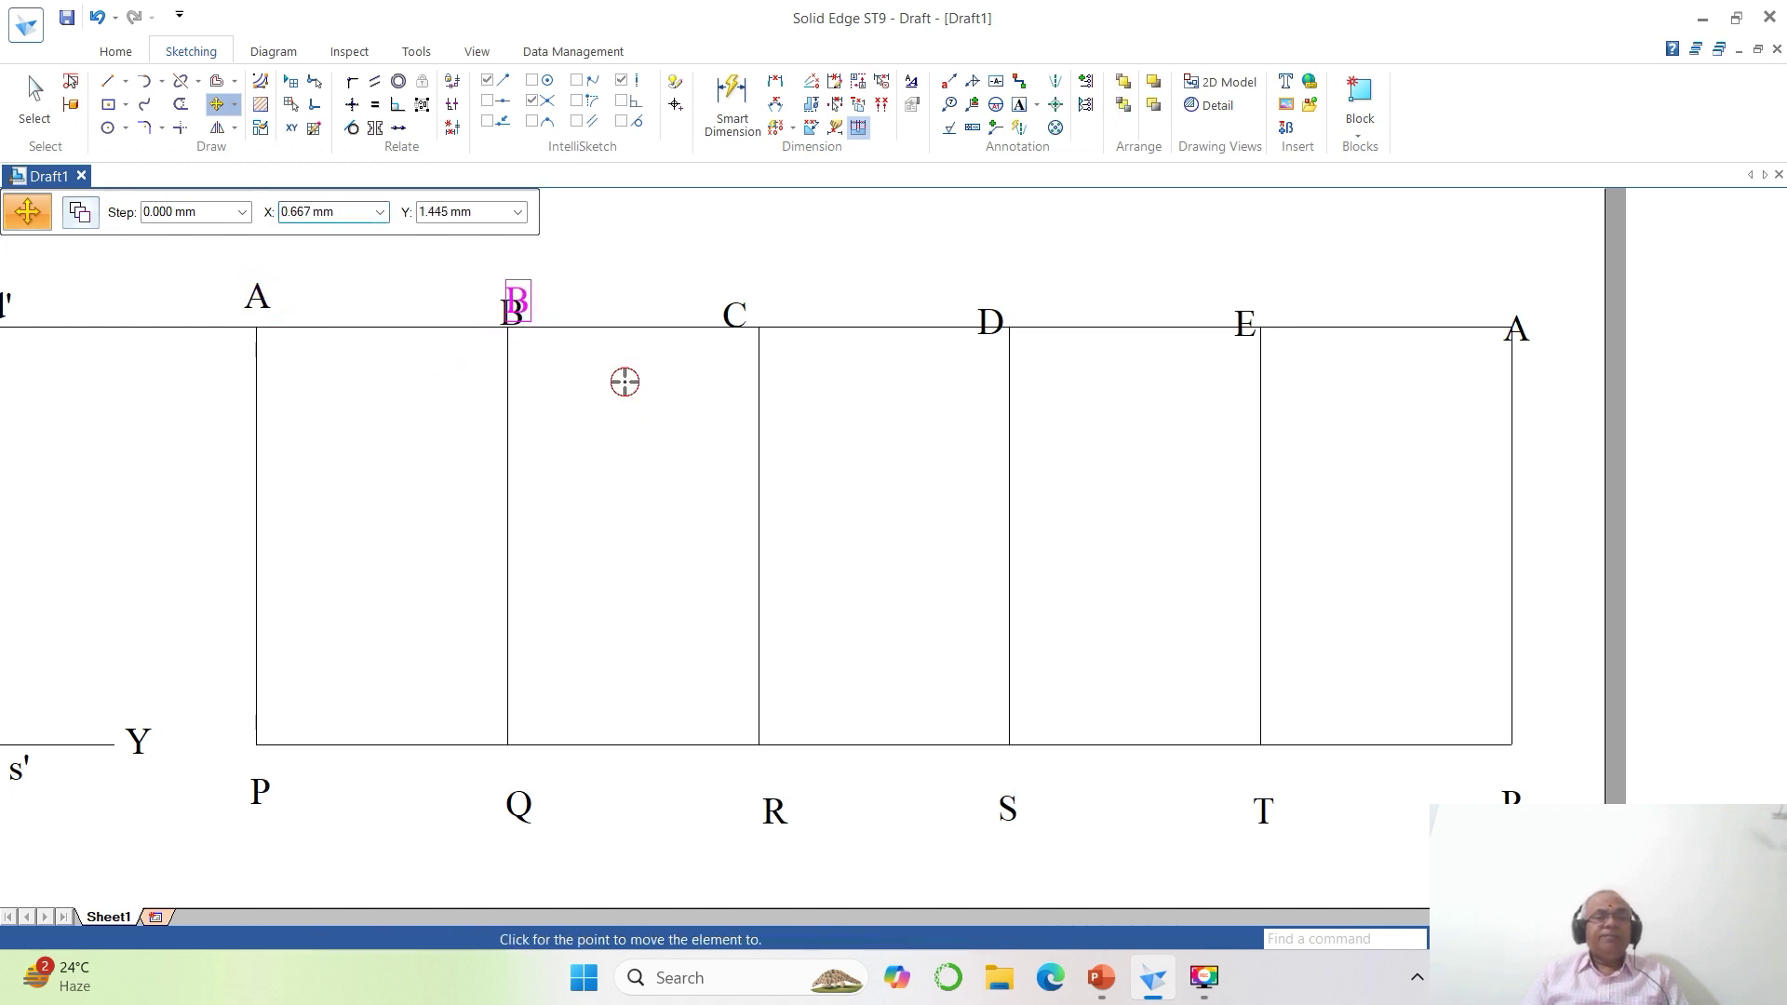
pyautogui.click(623, 379)
pyautogui.click(729, 331)
pyautogui.click(715, 391)
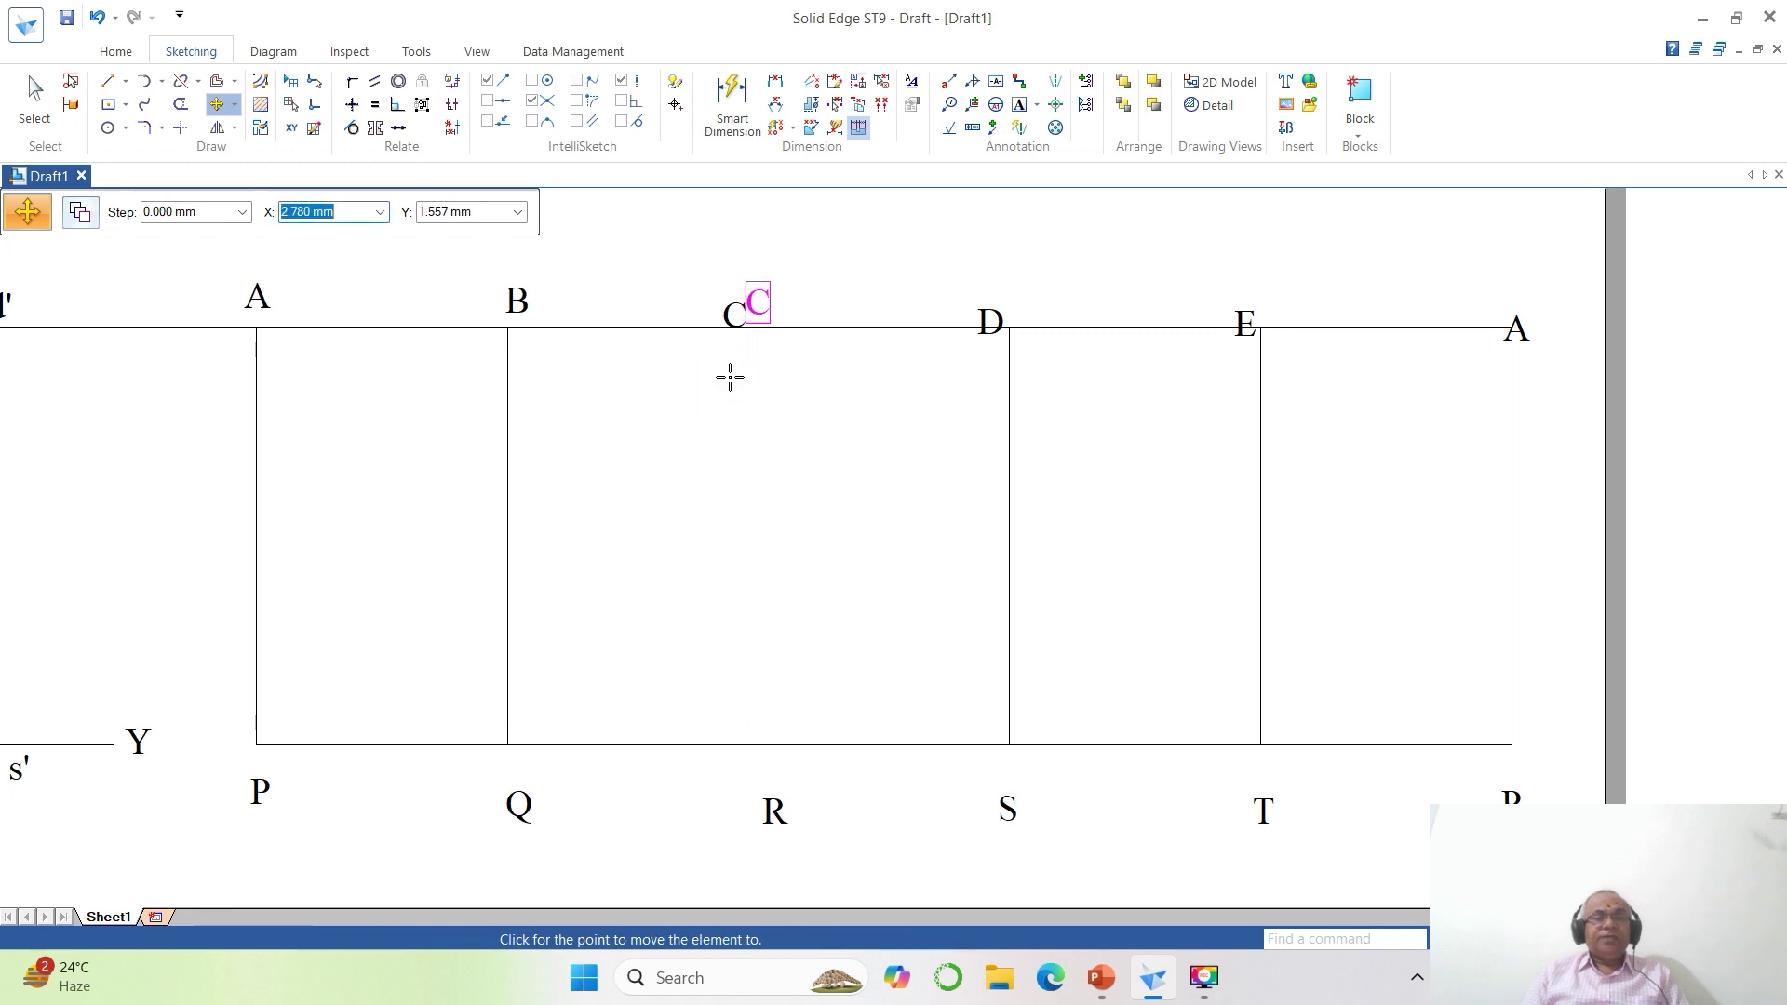
pyautogui.click(737, 379)
# Move the D, E and final A labels clear above the development's upper edge, near their vertical lines.
pyautogui.click(986, 338)
pyautogui.click(952, 408)
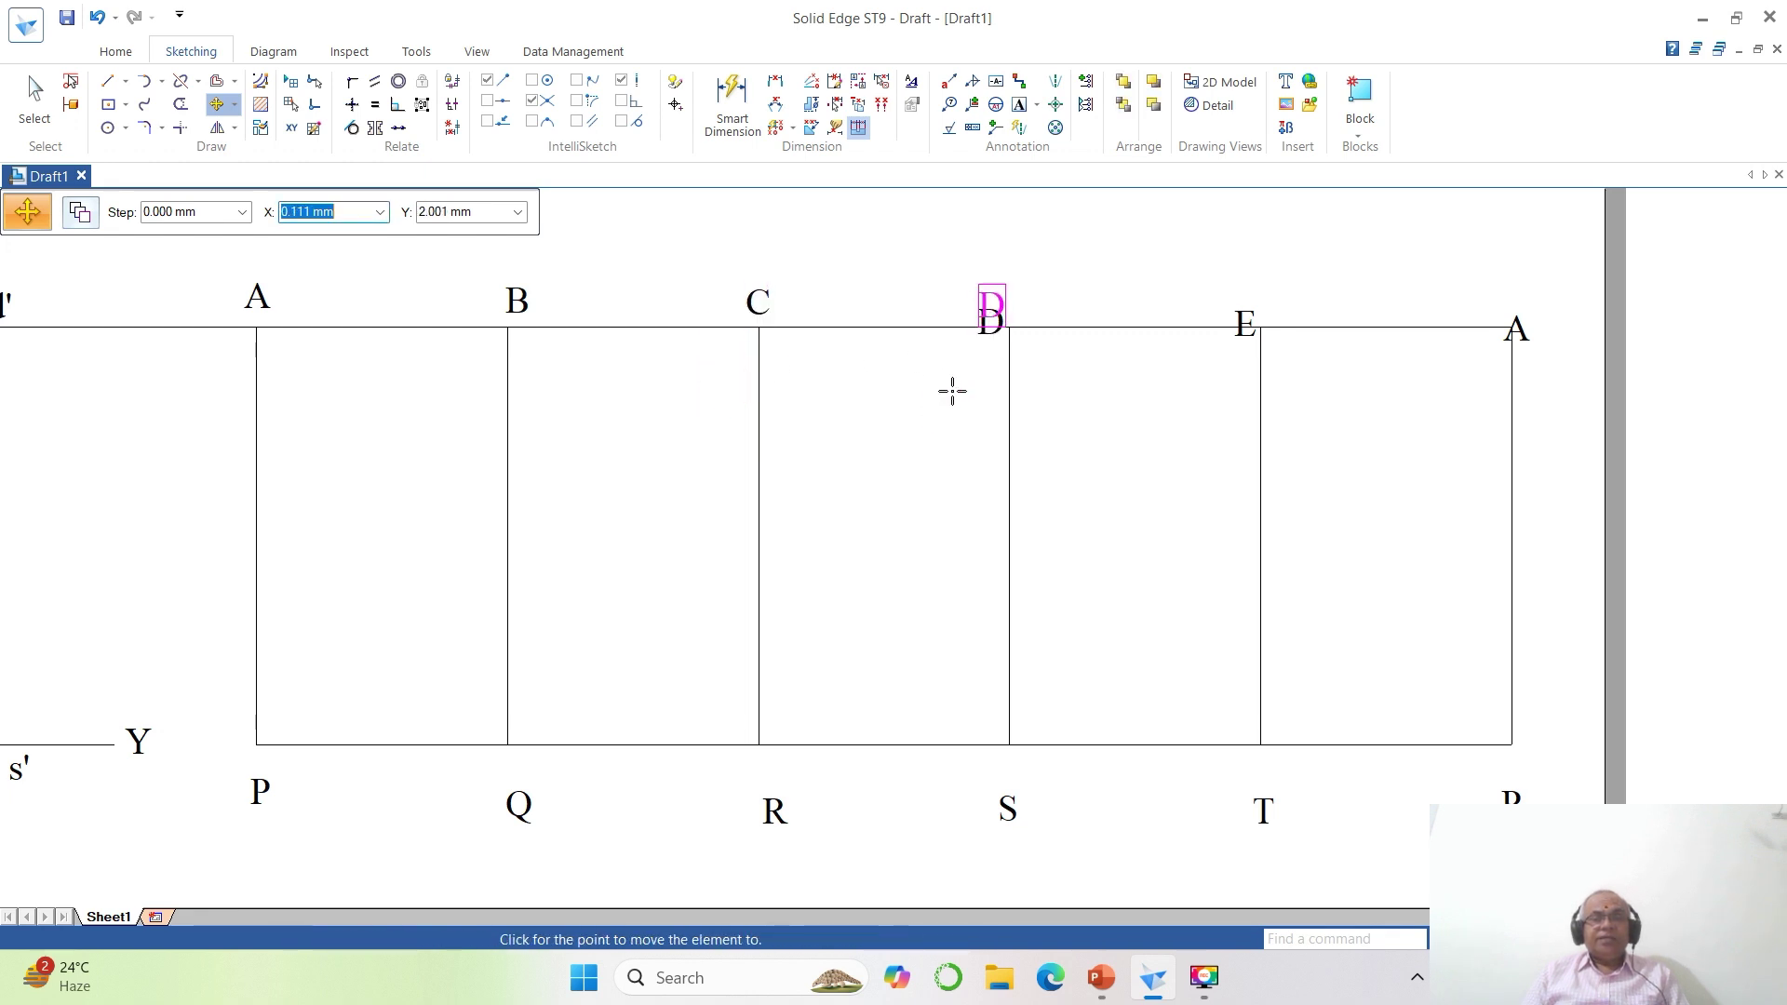
pyautogui.click(952, 391)
pyautogui.click(1241, 331)
pyautogui.click(1203, 390)
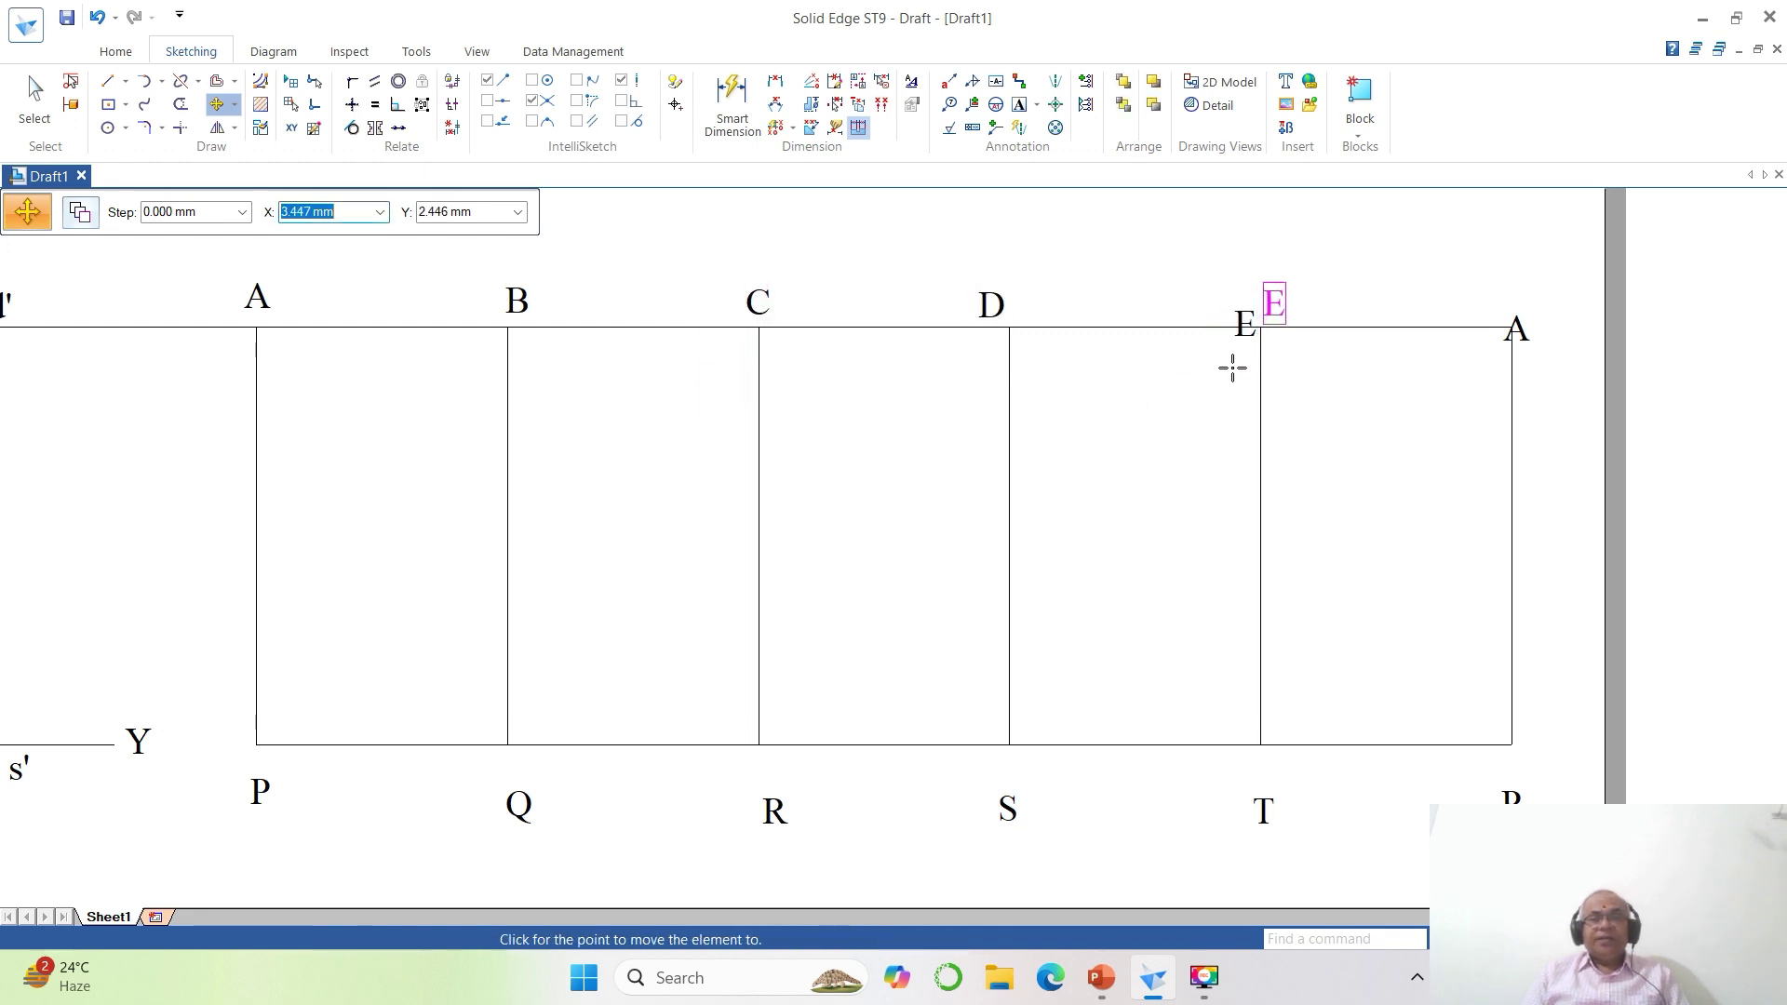
pyautogui.click(1232, 374)
pyautogui.click(1532, 344)
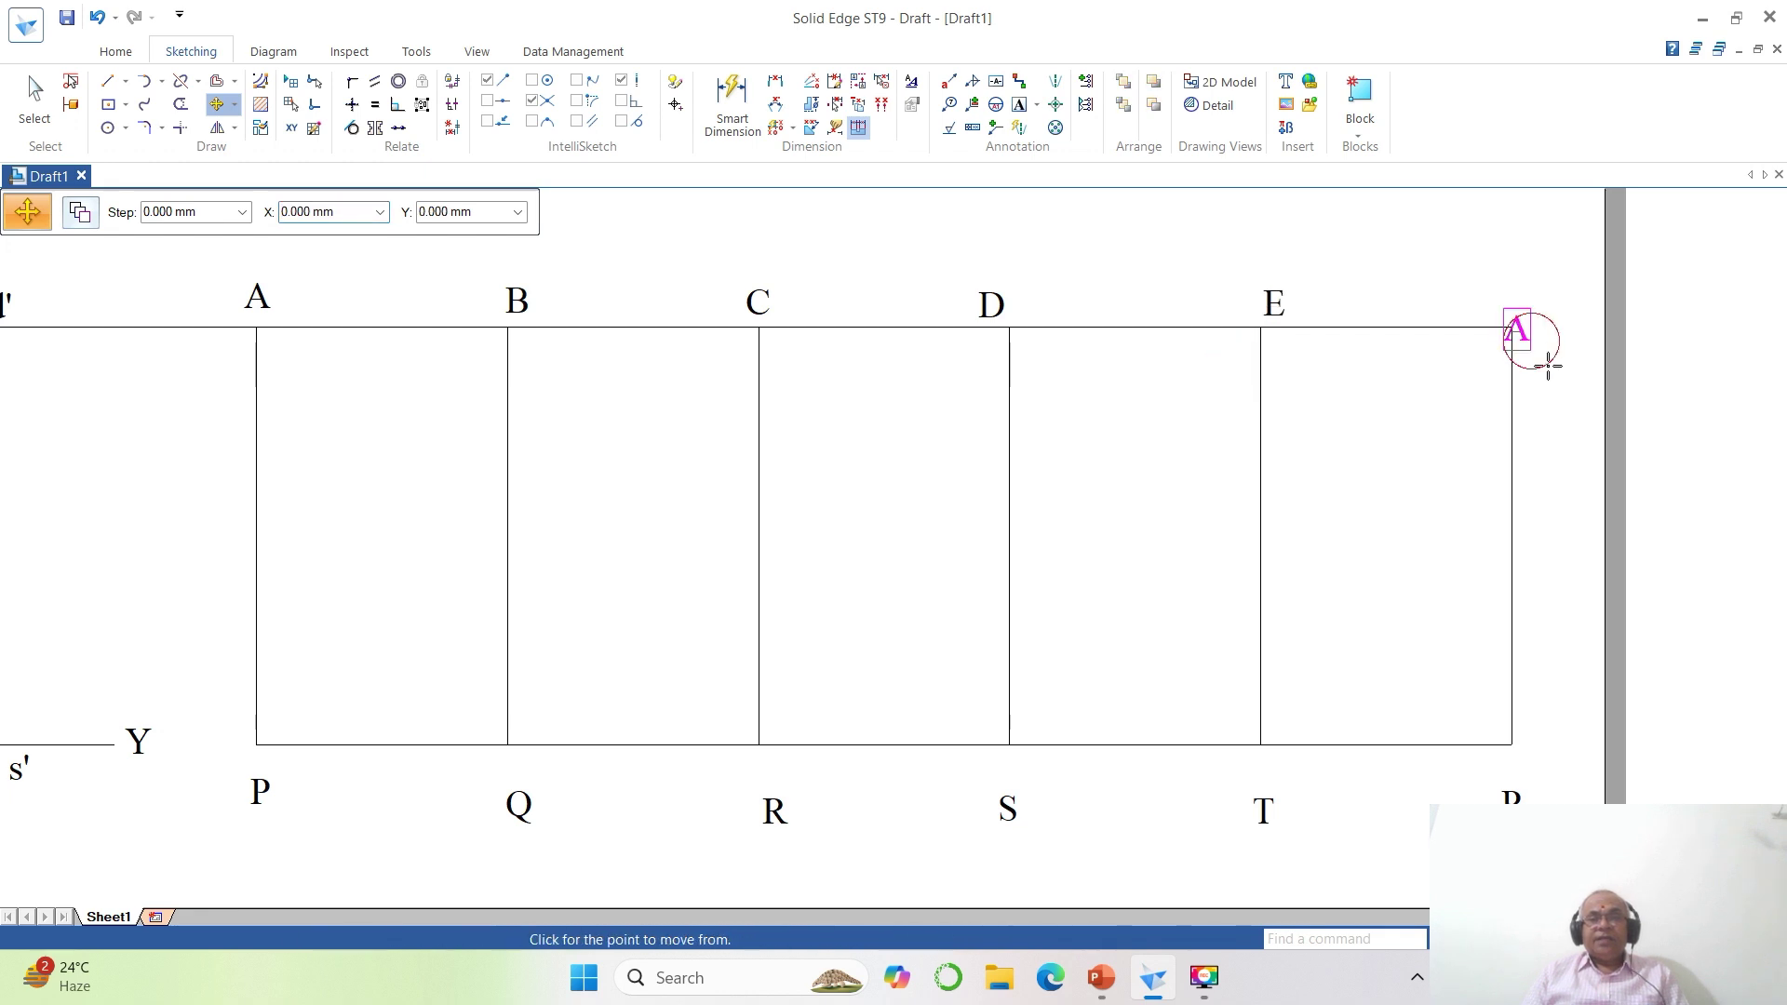
pyautogui.click(1552, 376)
pyautogui.click(1543, 344)
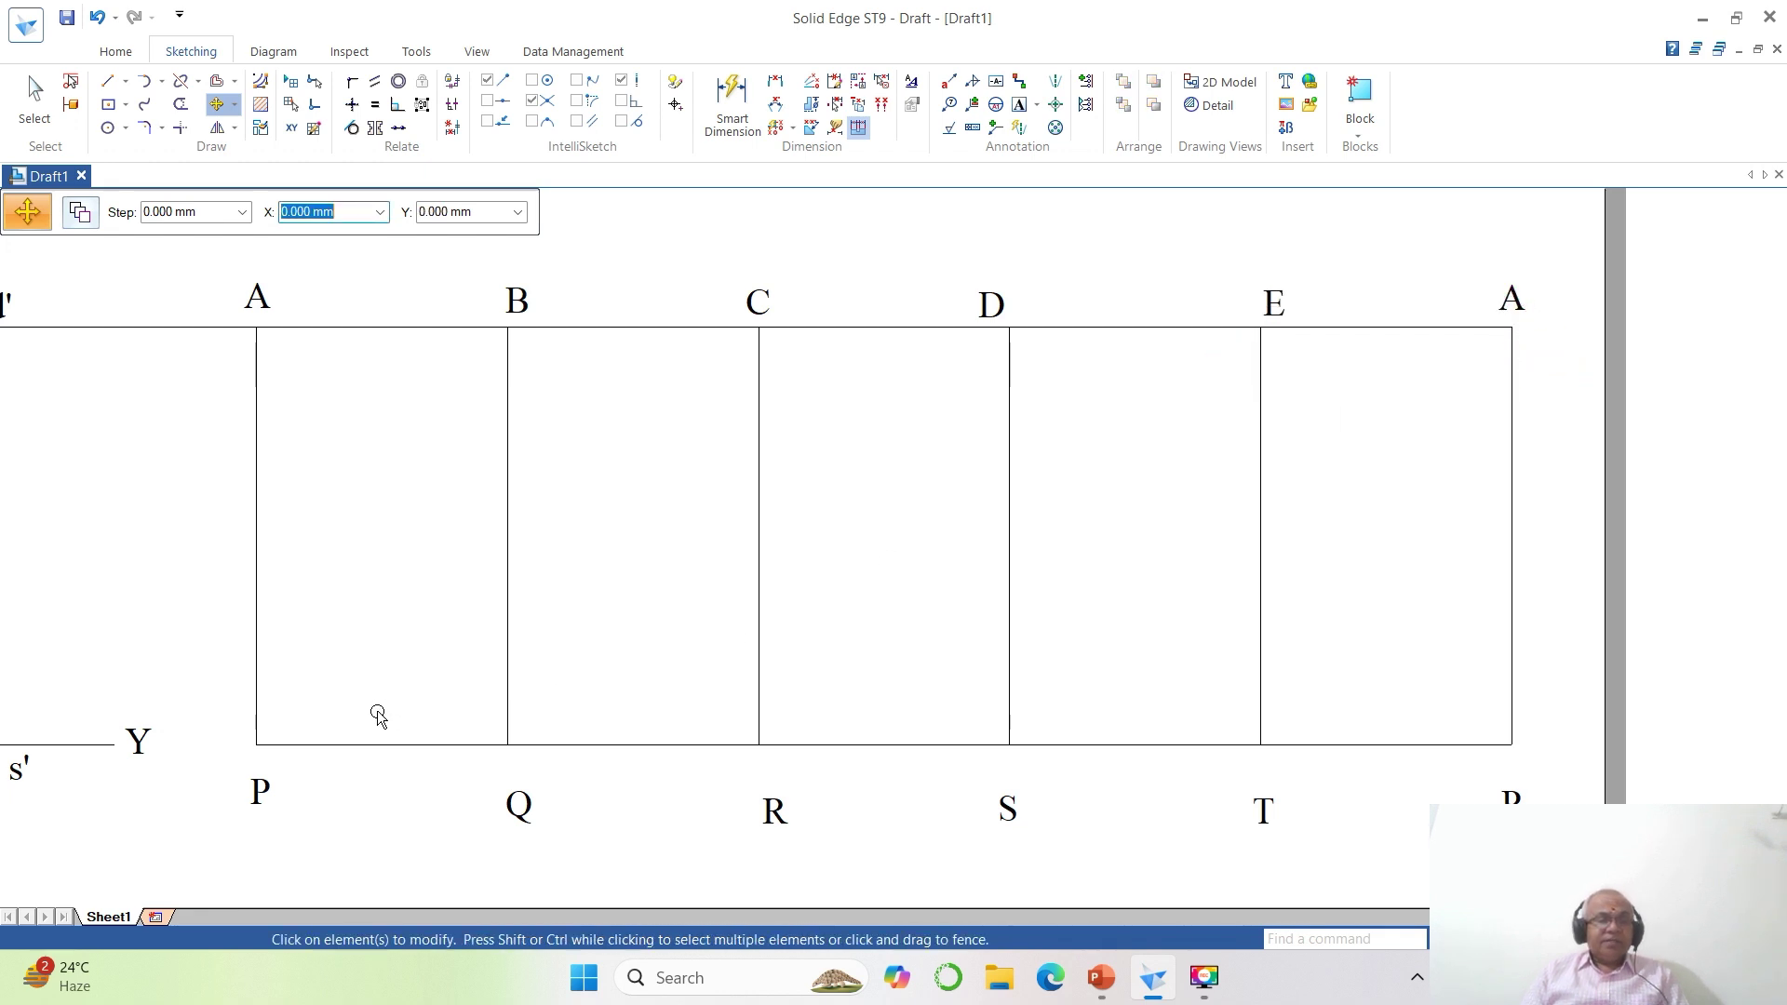
# Move the first P, Q and R labels up close beneath the development's lower edge.
pyautogui.click(259, 793)
pyautogui.click(395, 813)
pyautogui.click(382, 798)
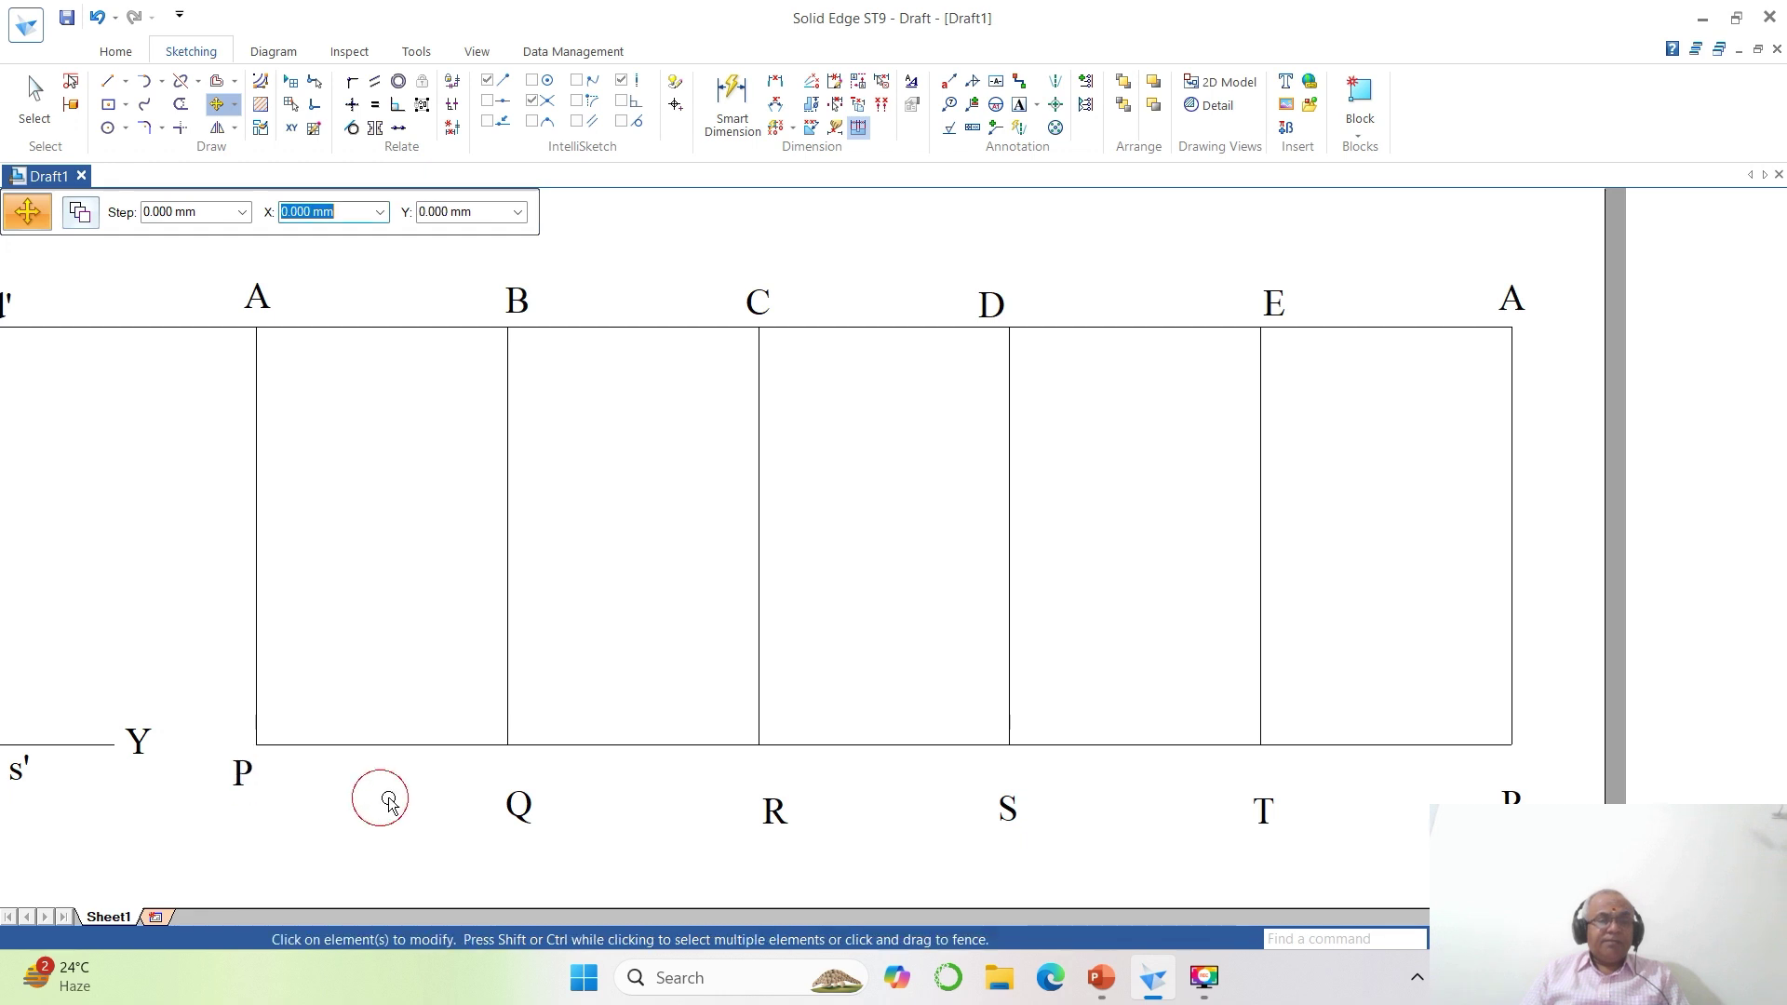
pyautogui.click(529, 810)
pyautogui.click(623, 832)
pyautogui.click(626, 798)
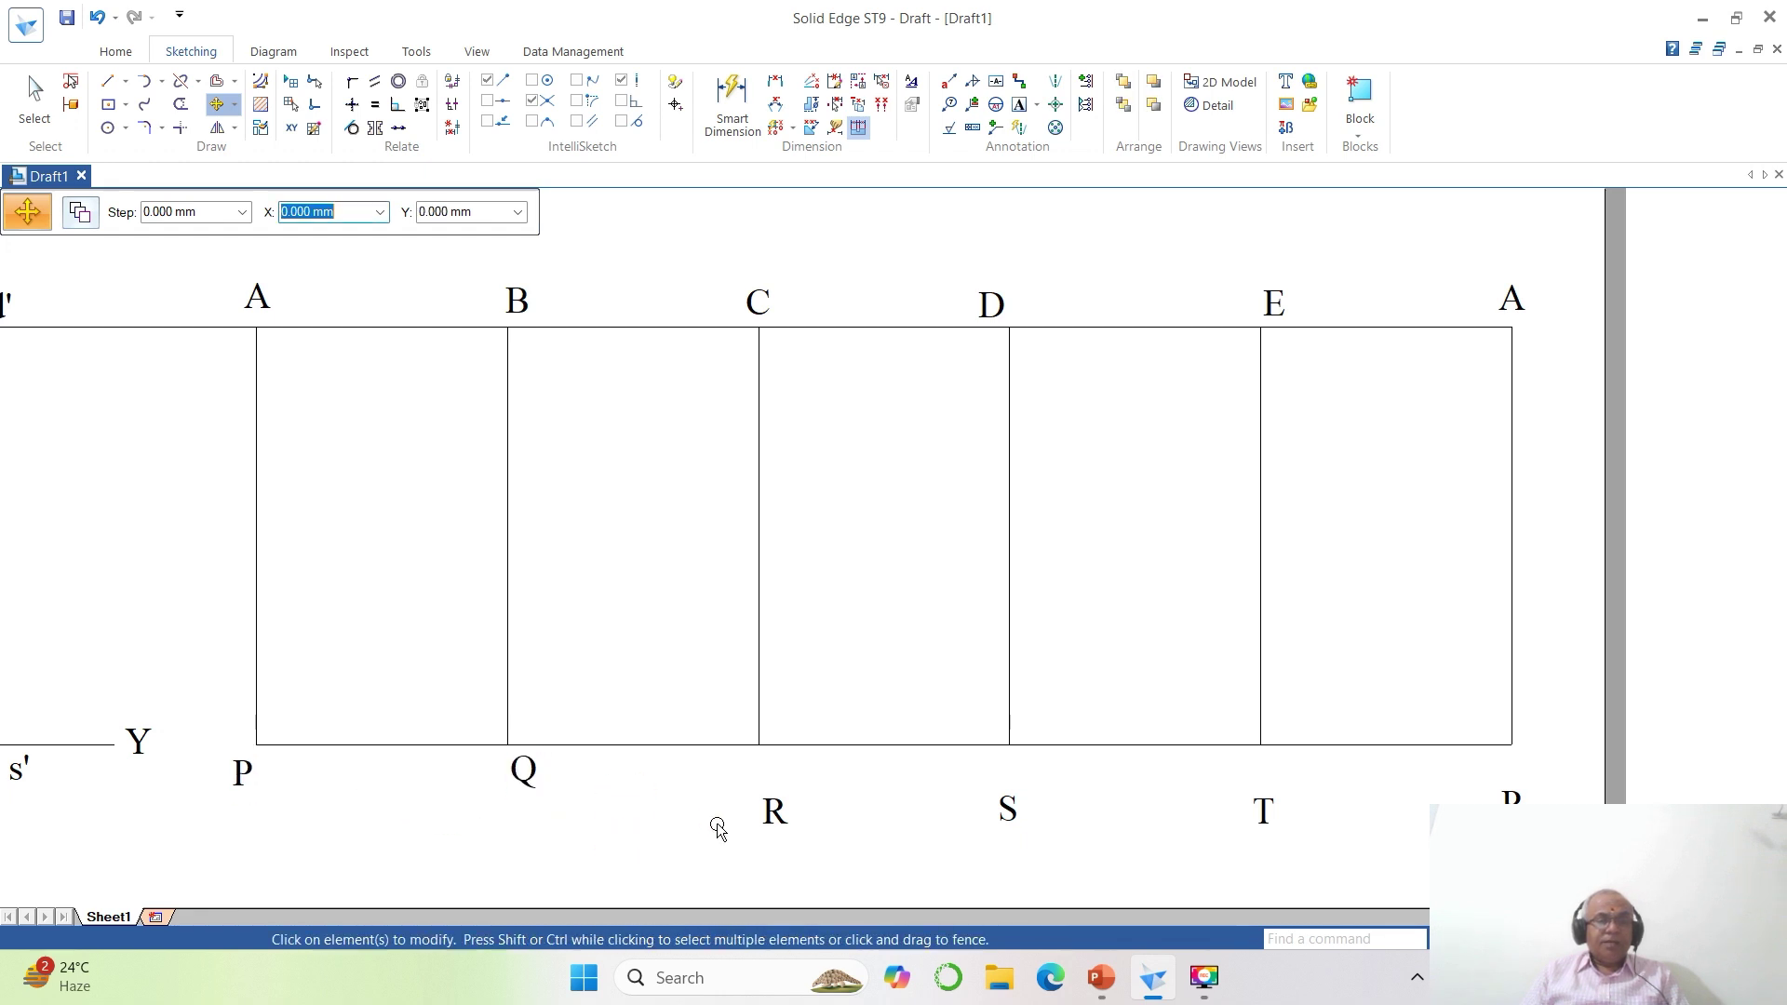
pyautogui.click(766, 825)
pyautogui.click(851, 841)
pyautogui.click(851, 802)
# Move the S, T and final P labels up close beneath the development's lower edge.
pyautogui.click(1005, 811)
pyautogui.click(1035, 842)
pyautogui.click(1049, 808)
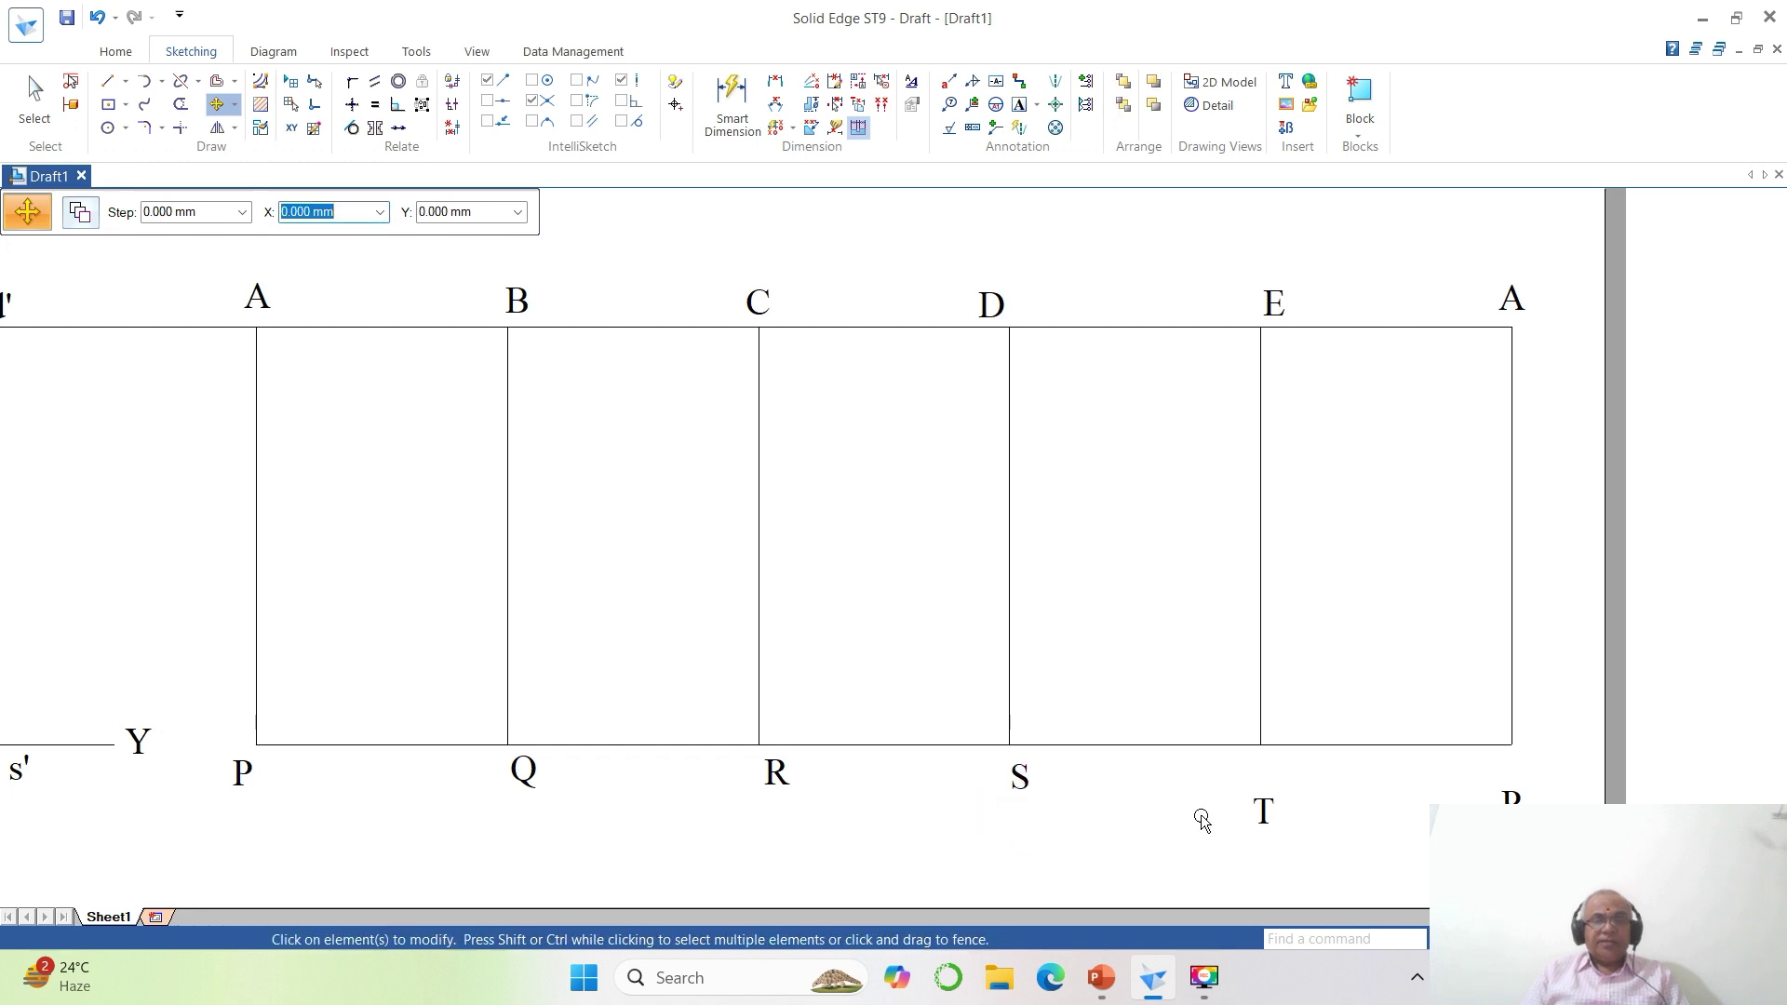
pyautogui.click(1260, 818)
pyautogui.click(1300, 837)
pyautogui.click(1308, 807)
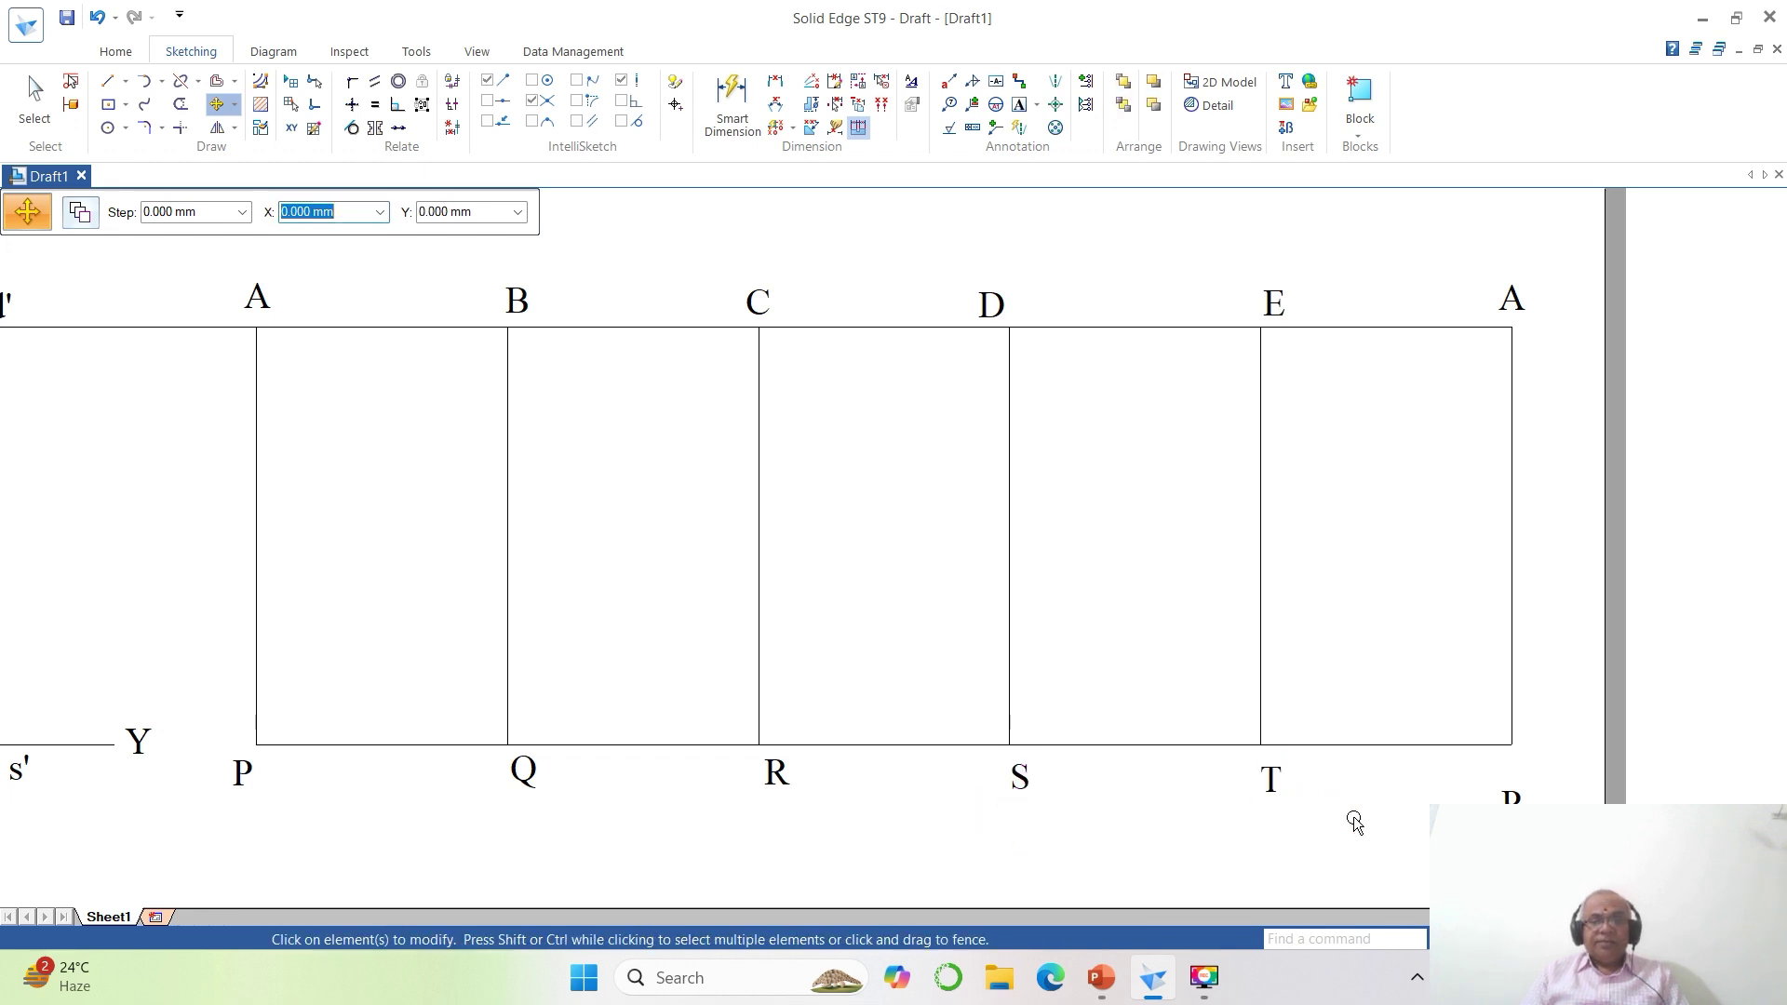
pyautogui.click(1513, 808)
pyautogui.click(1534, 828)
pyautogui.click(1540, 809)
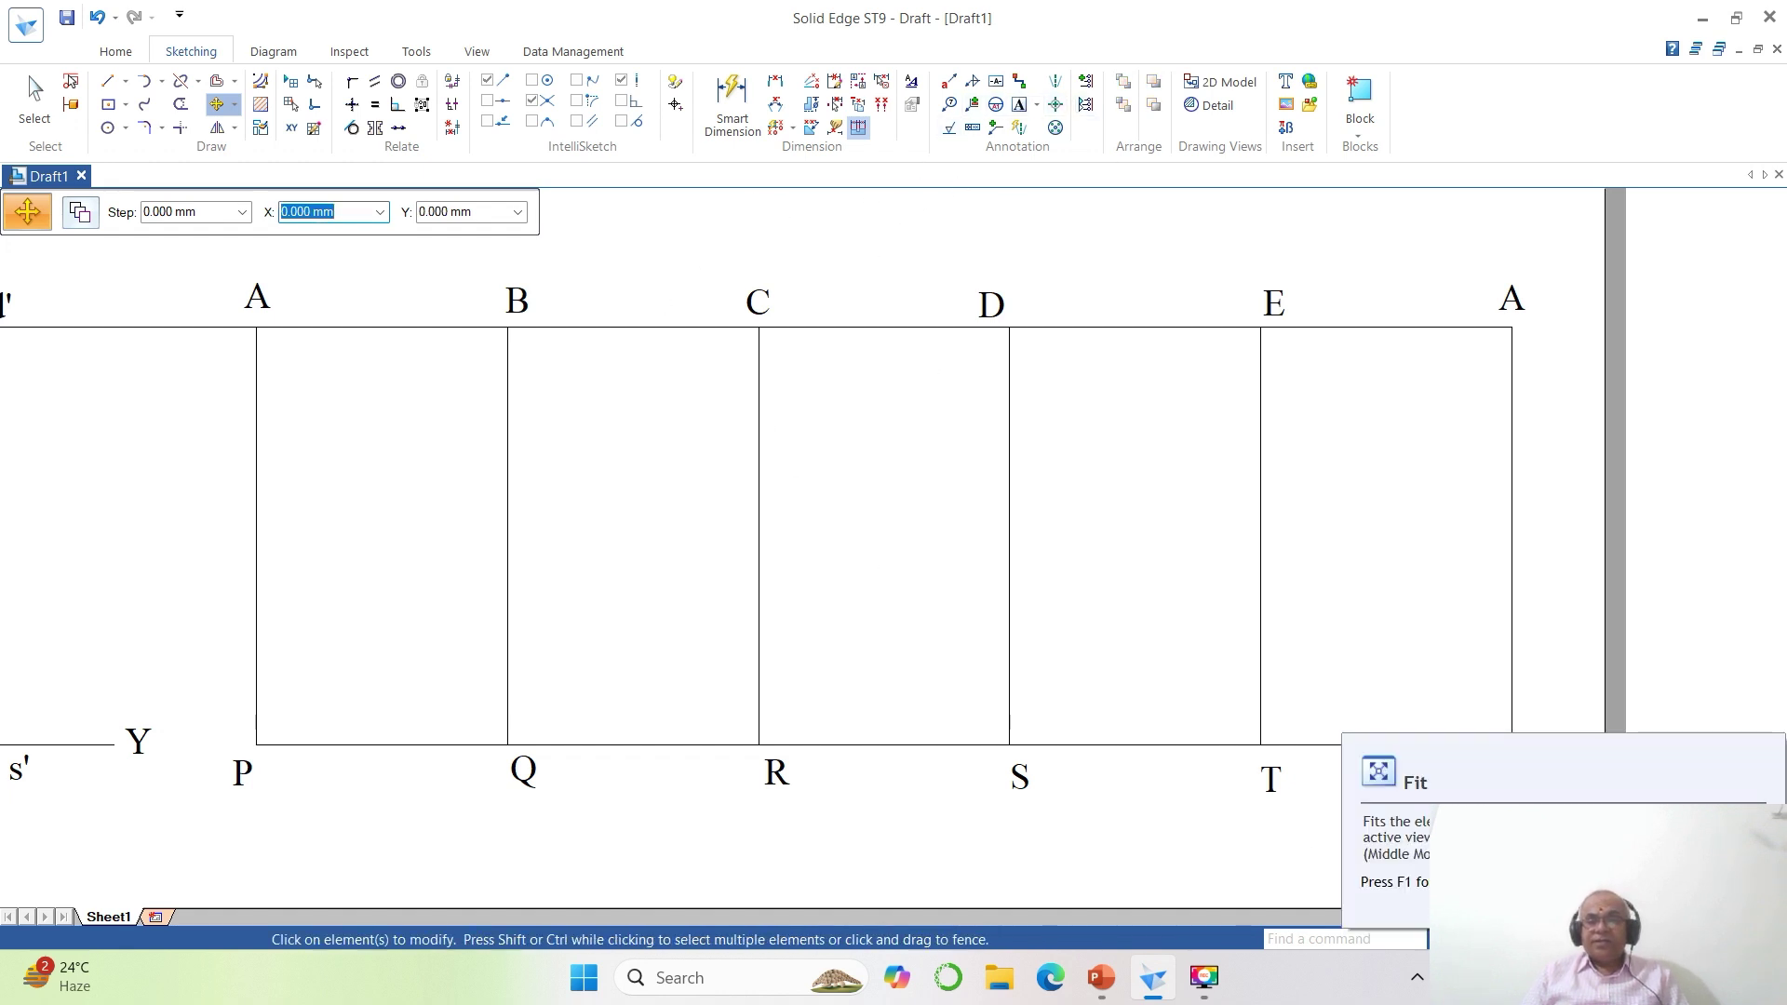
# Dimension the angle between the axis and the inclined cutting line in the front view, placing it above their intersection.
pyautogui.click(1489, 939)
pyautogui.click(1454, 977)
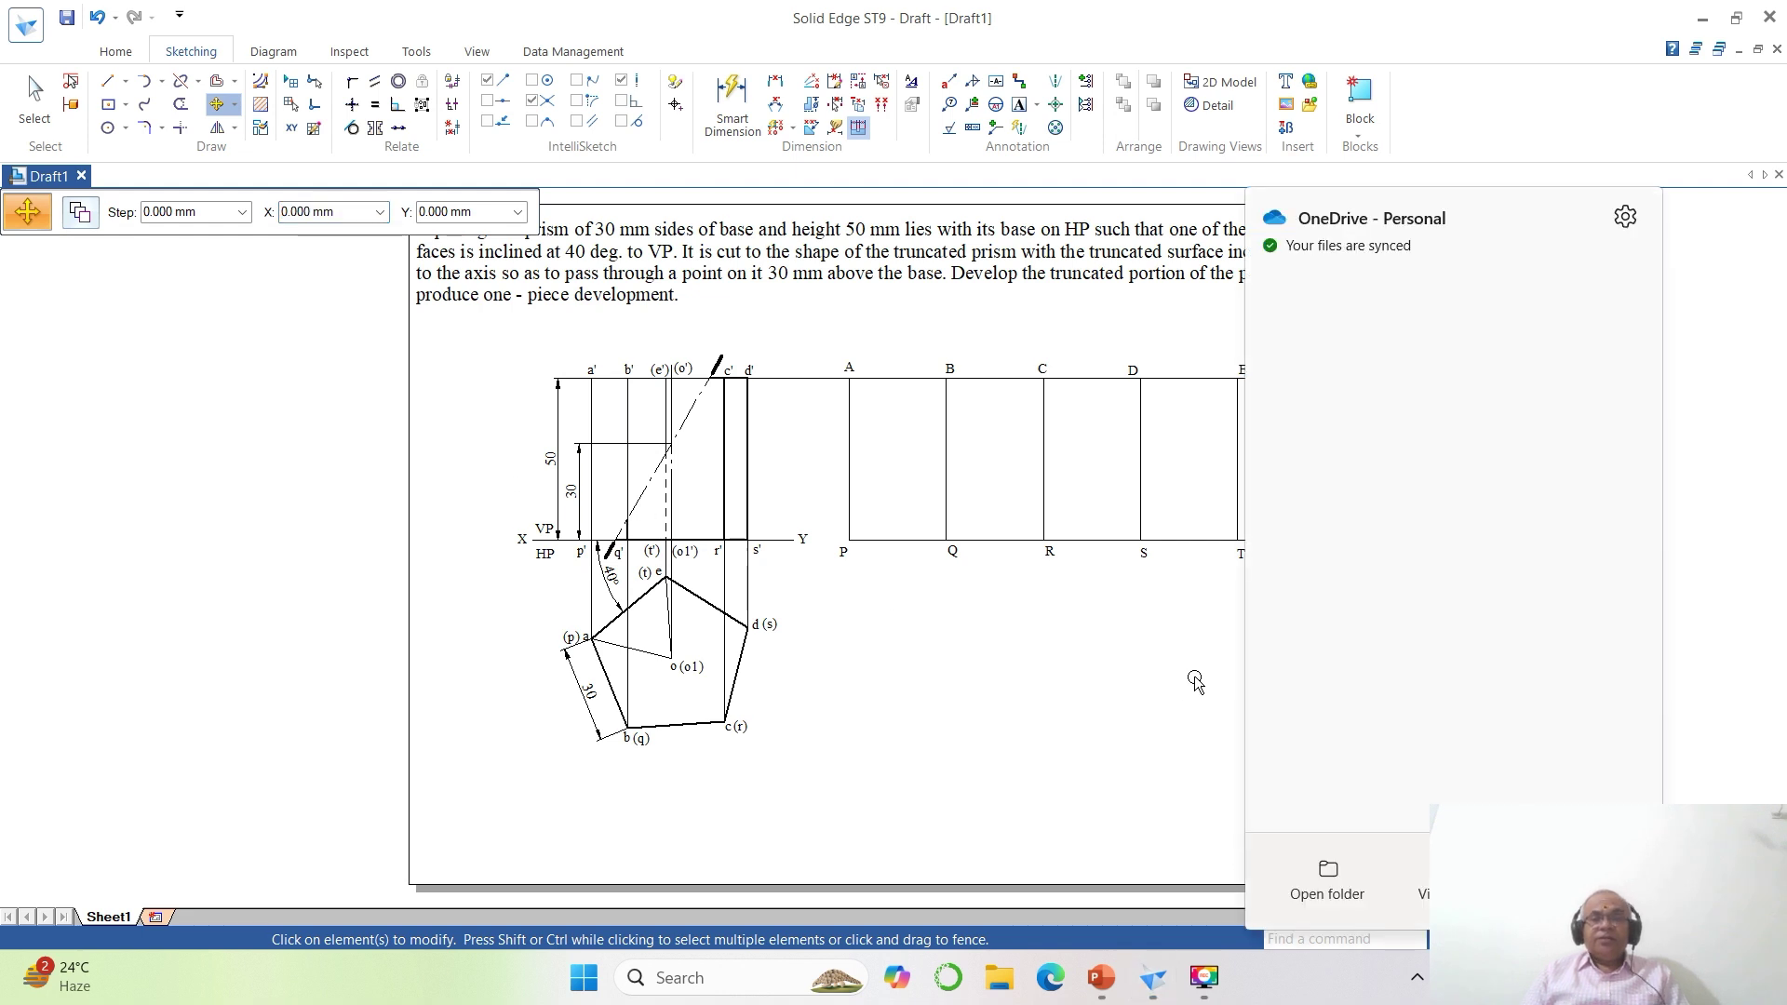
pyautogui.click(1220, 515)
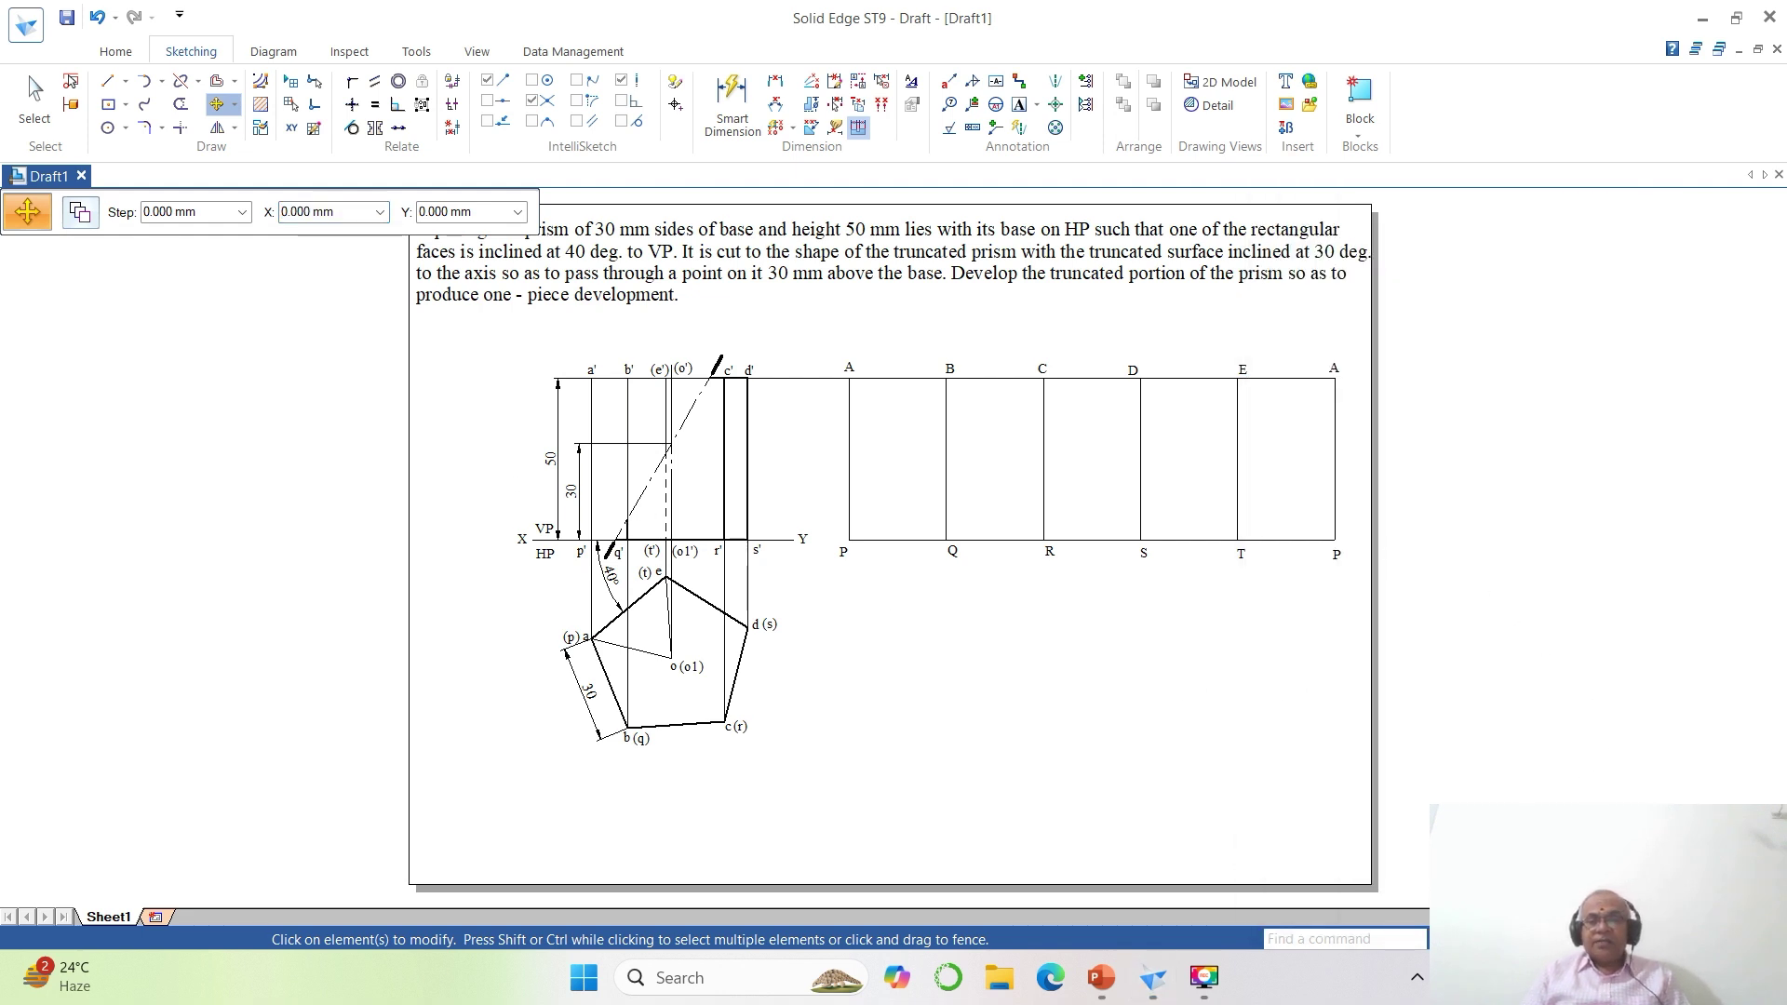
pyautogui.click(1443, 939)
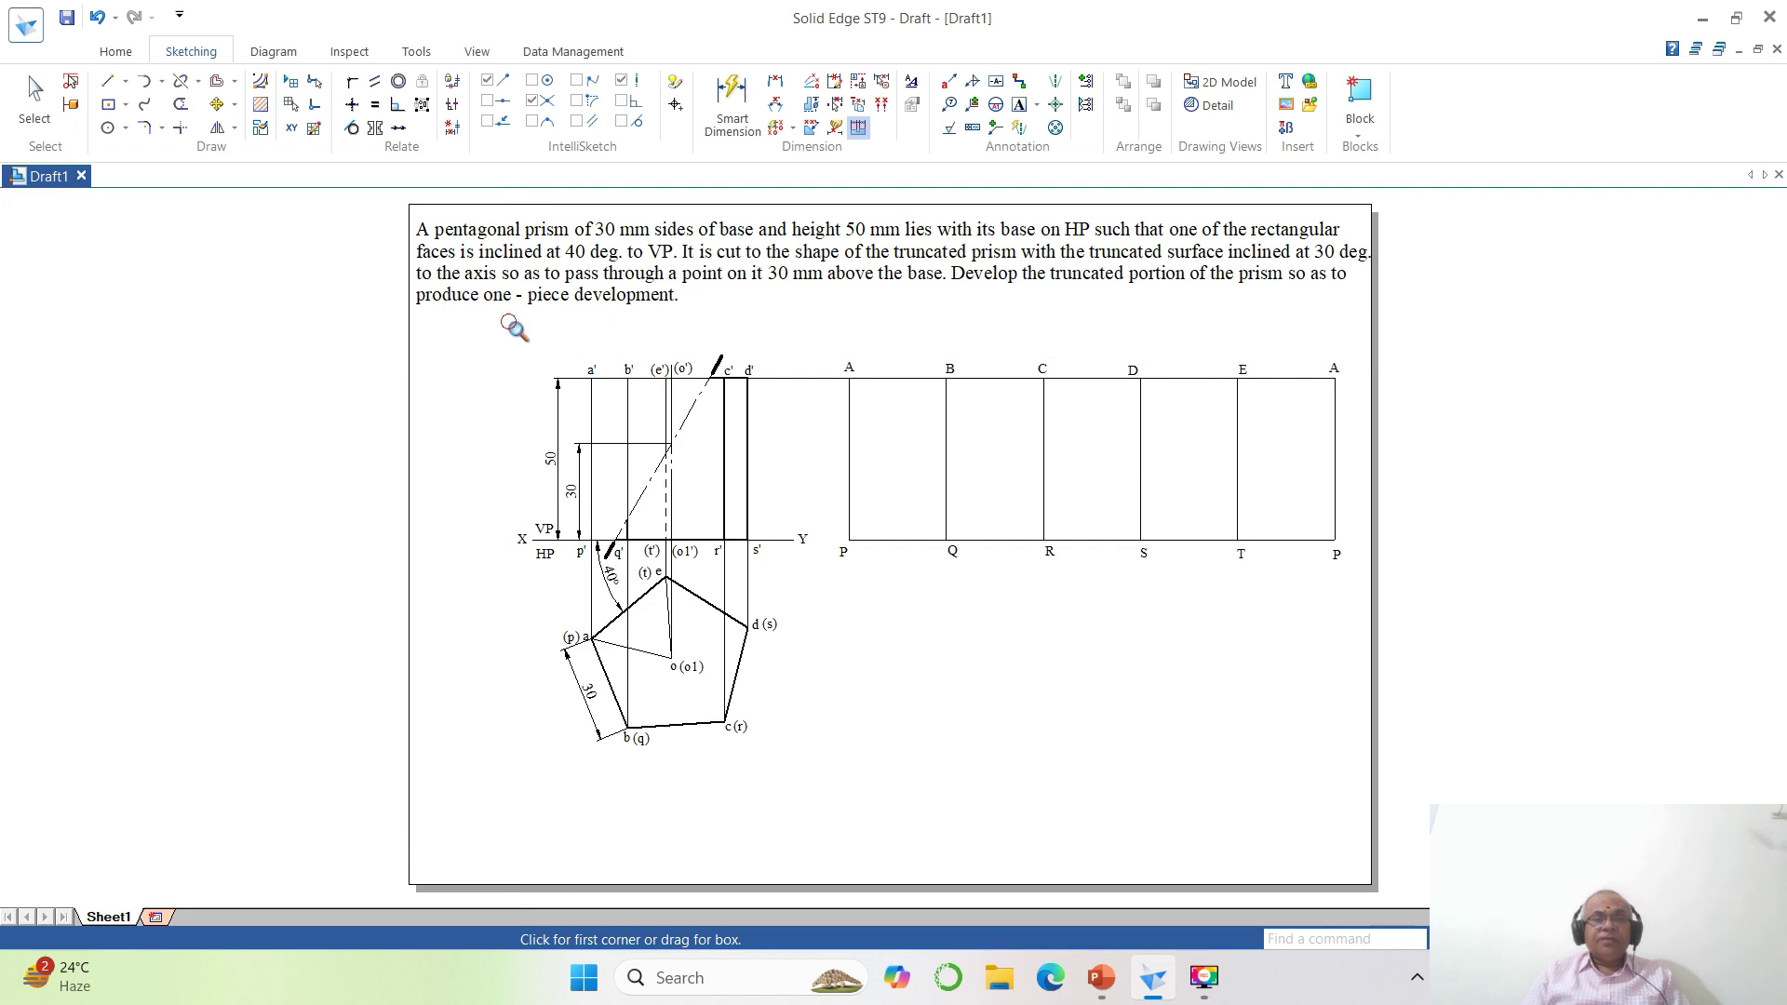
pyautogui.click(509, 322)
pyautogui.click(1089, 720)
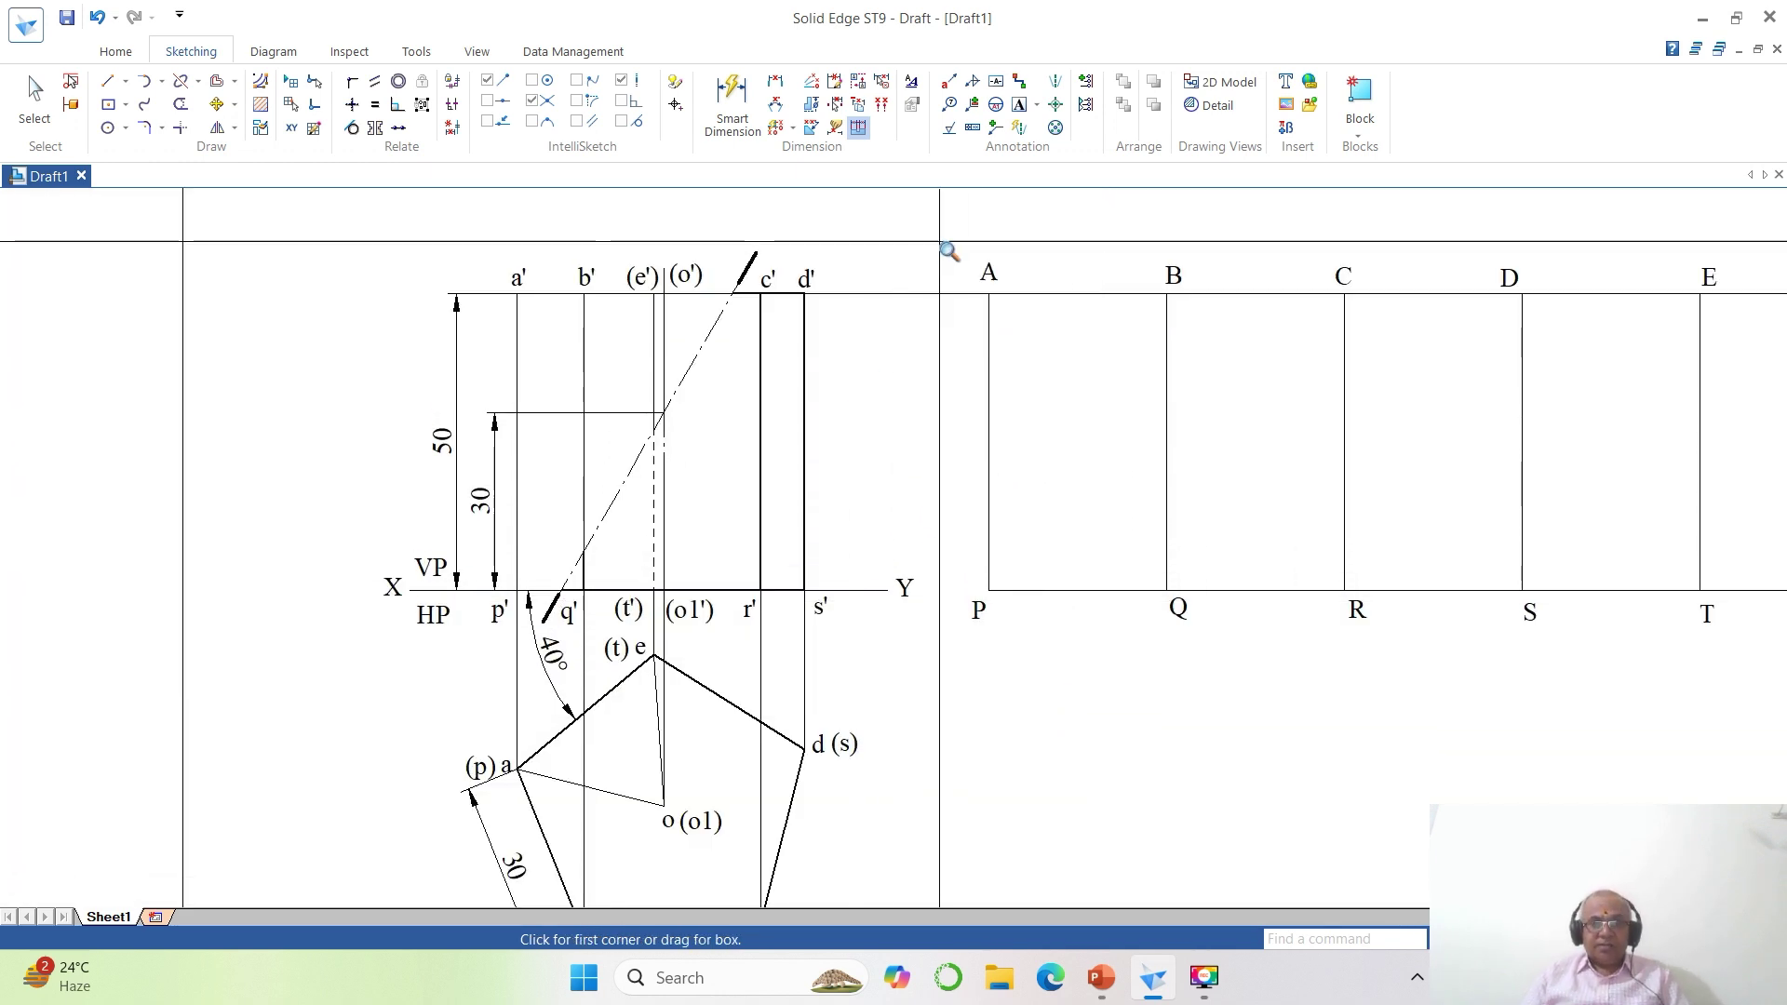
pyautogui.click(775, 103)
pyautogui.click(661, 373)
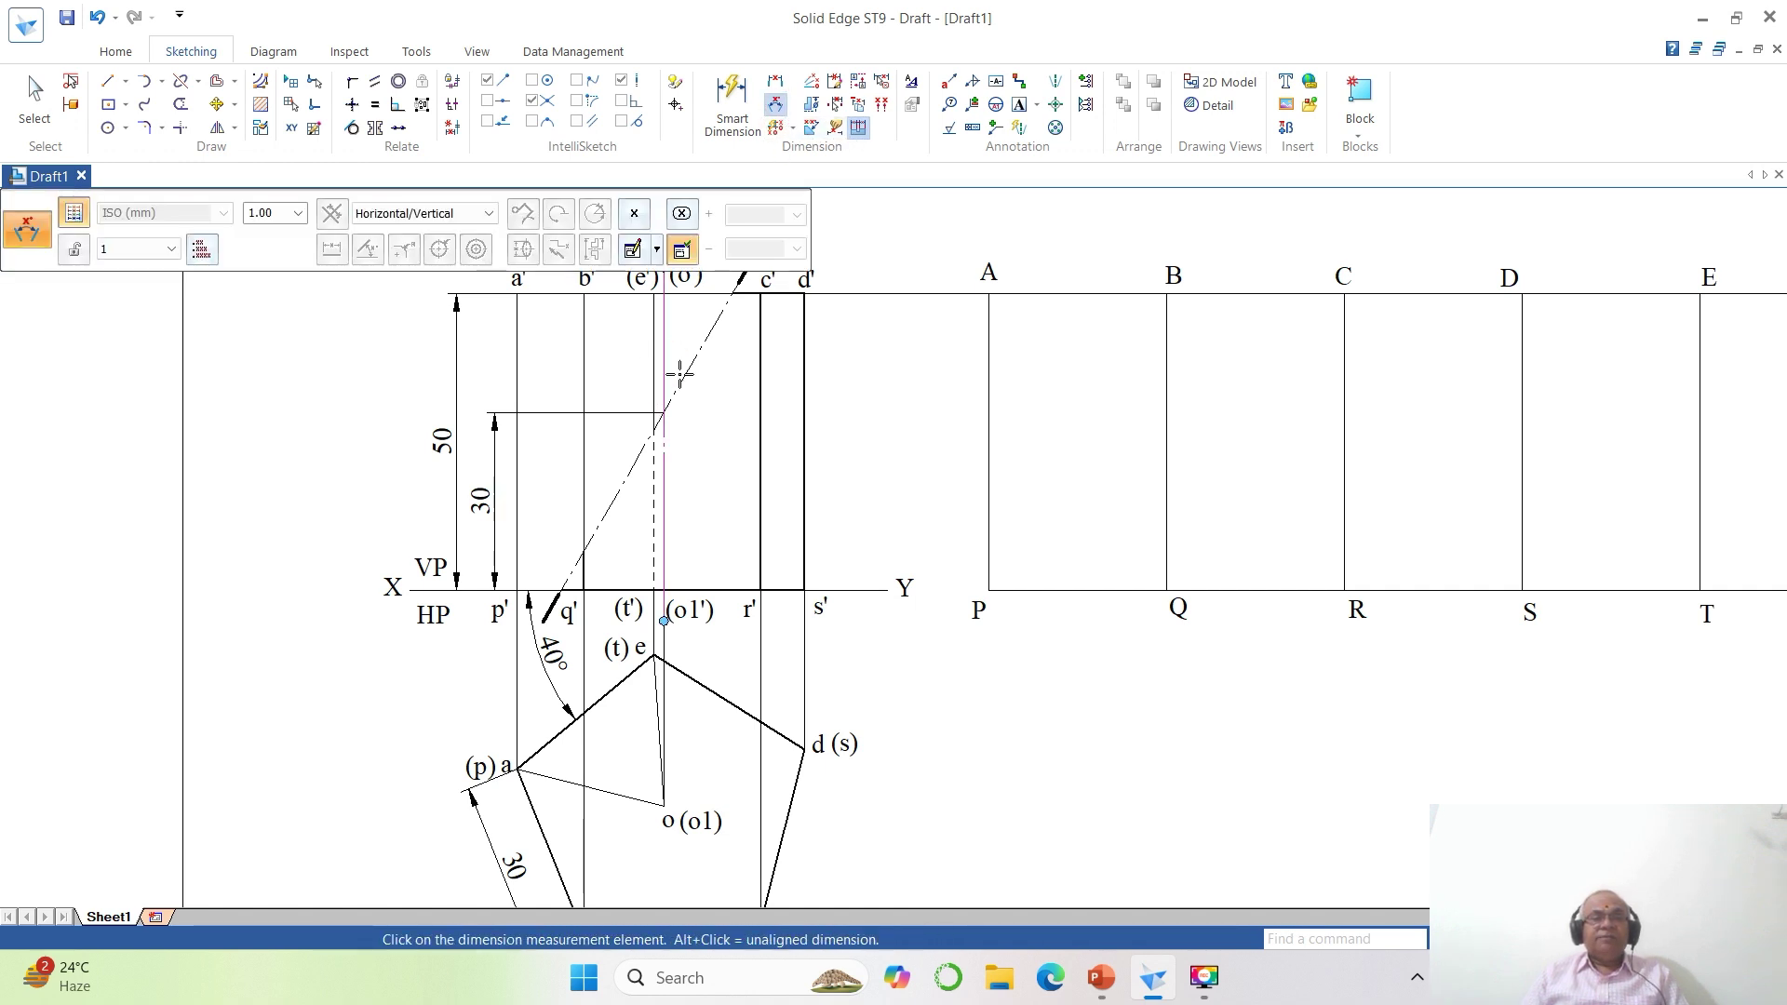
pyautogui.click(685, 374)
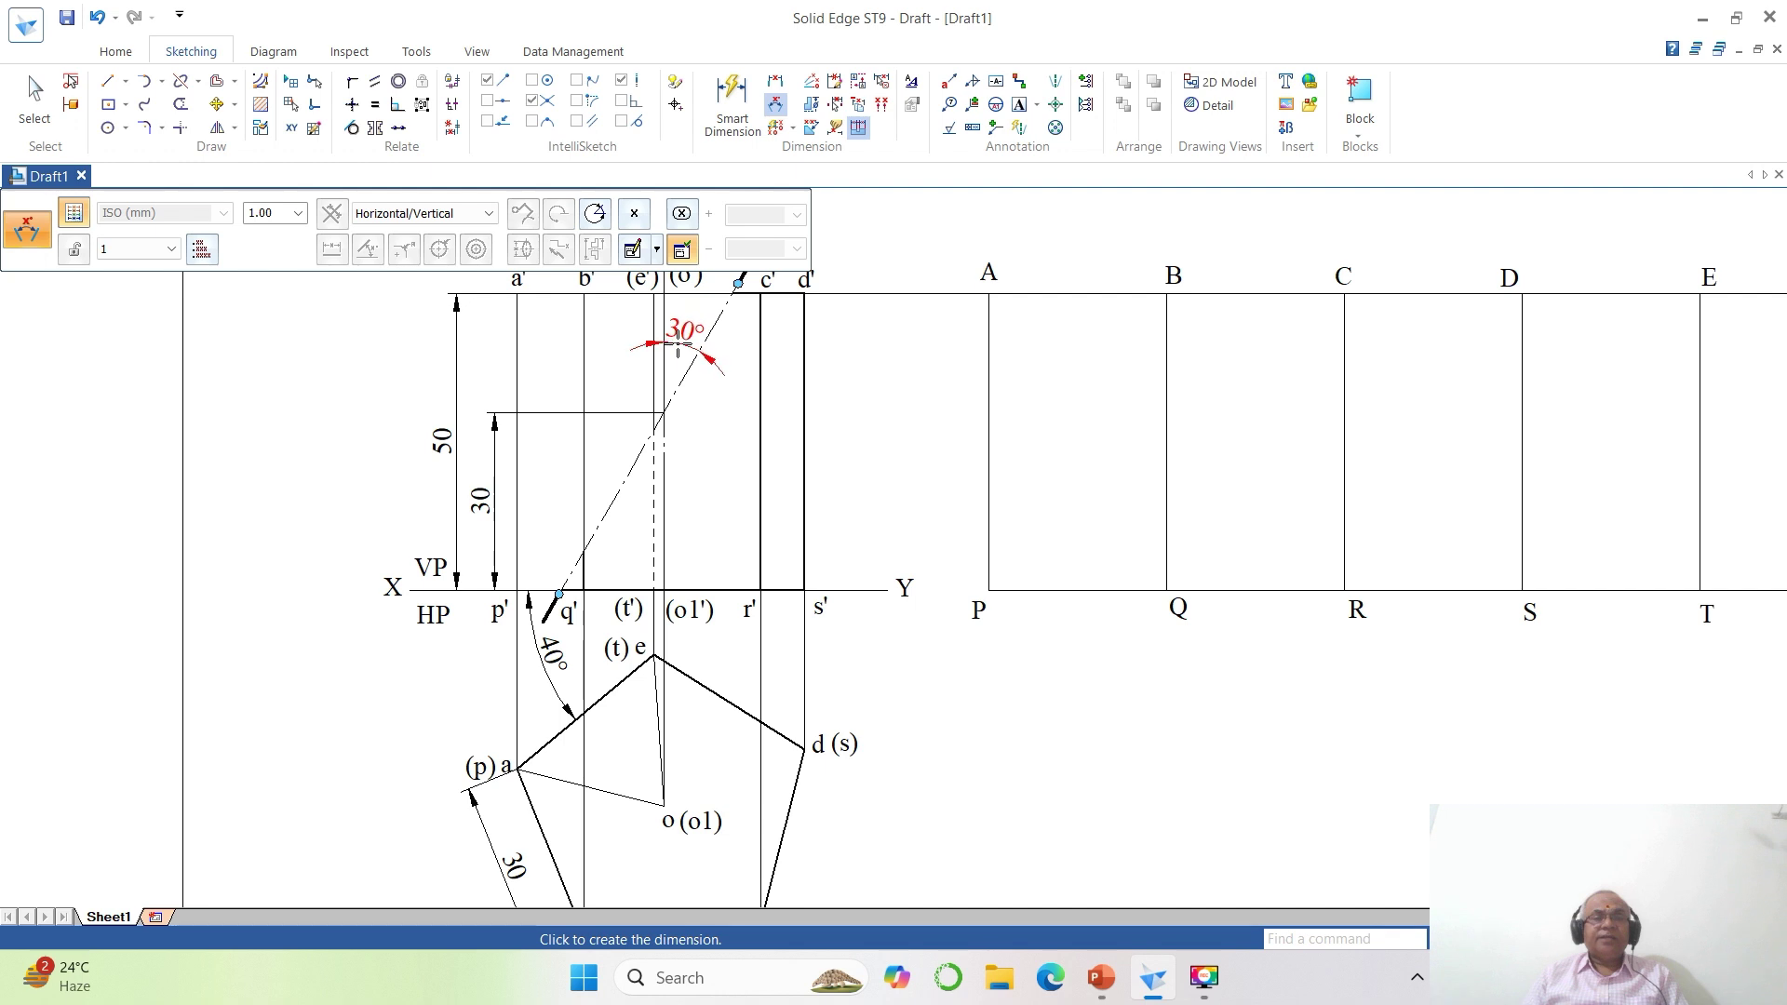
pyautogui.click(678, 347)
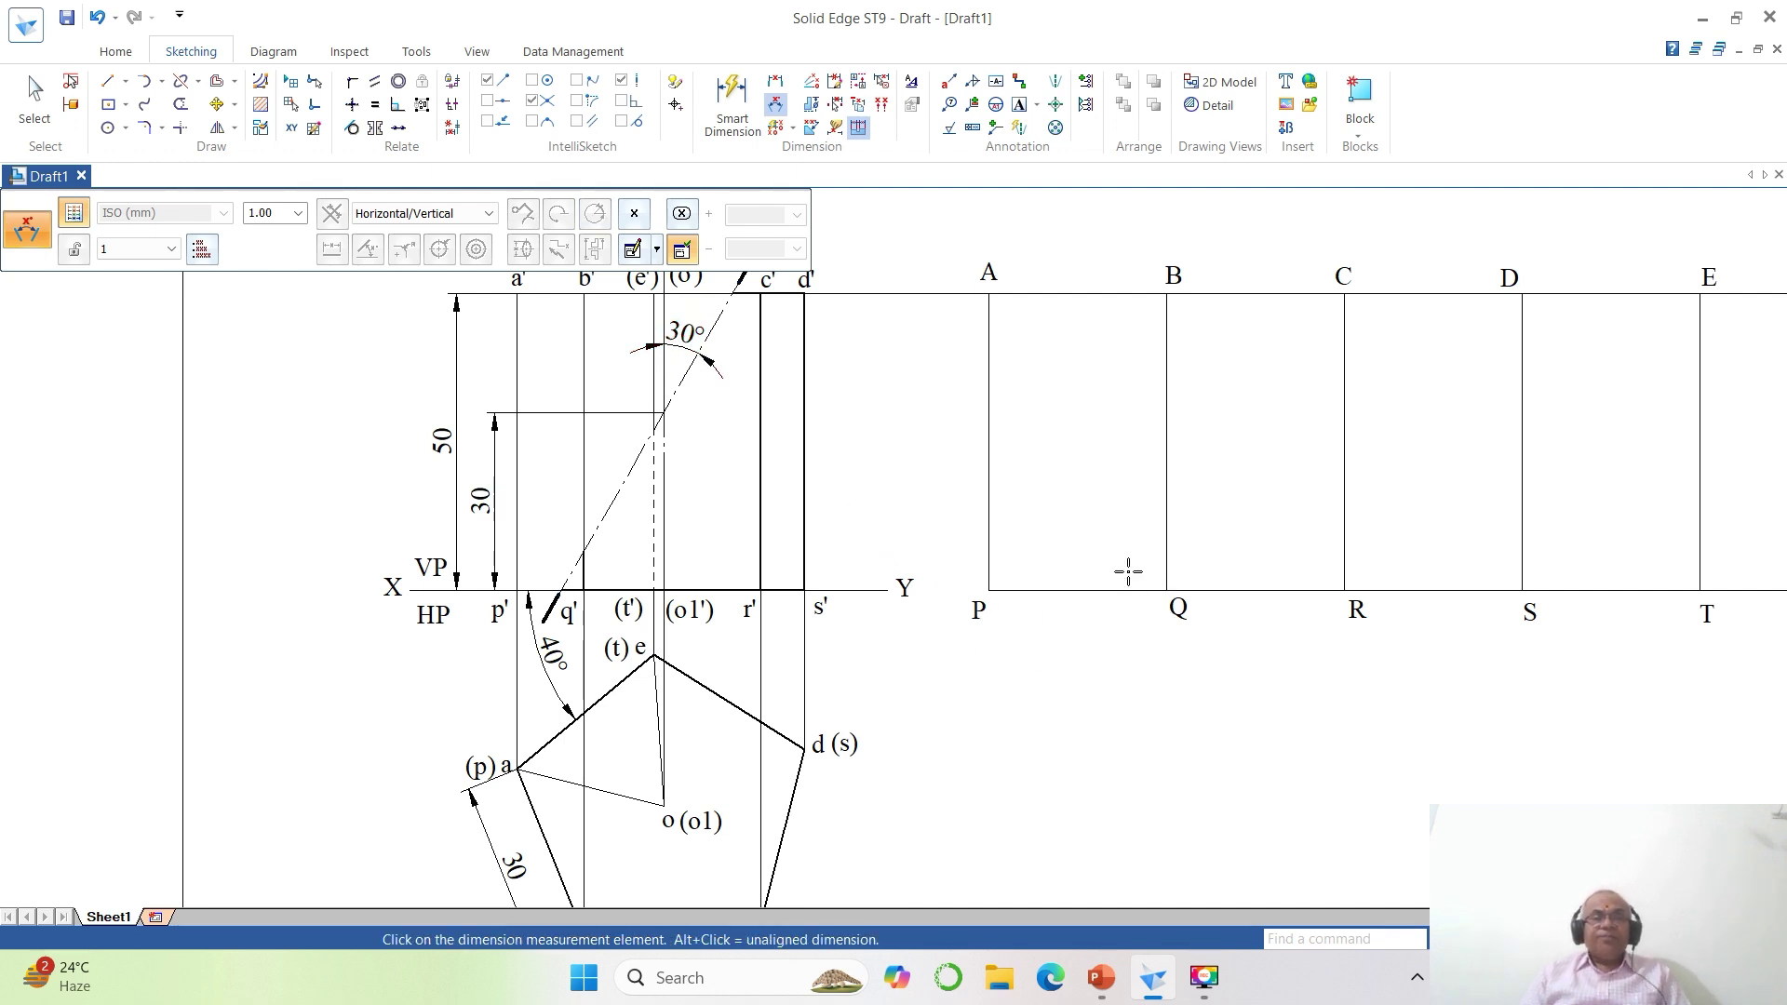
# Label the cut points 1', 2', 3', (4'), (5') and (6') along the inclined cutting line in the front view.
pyautogui.click(1019, 104)
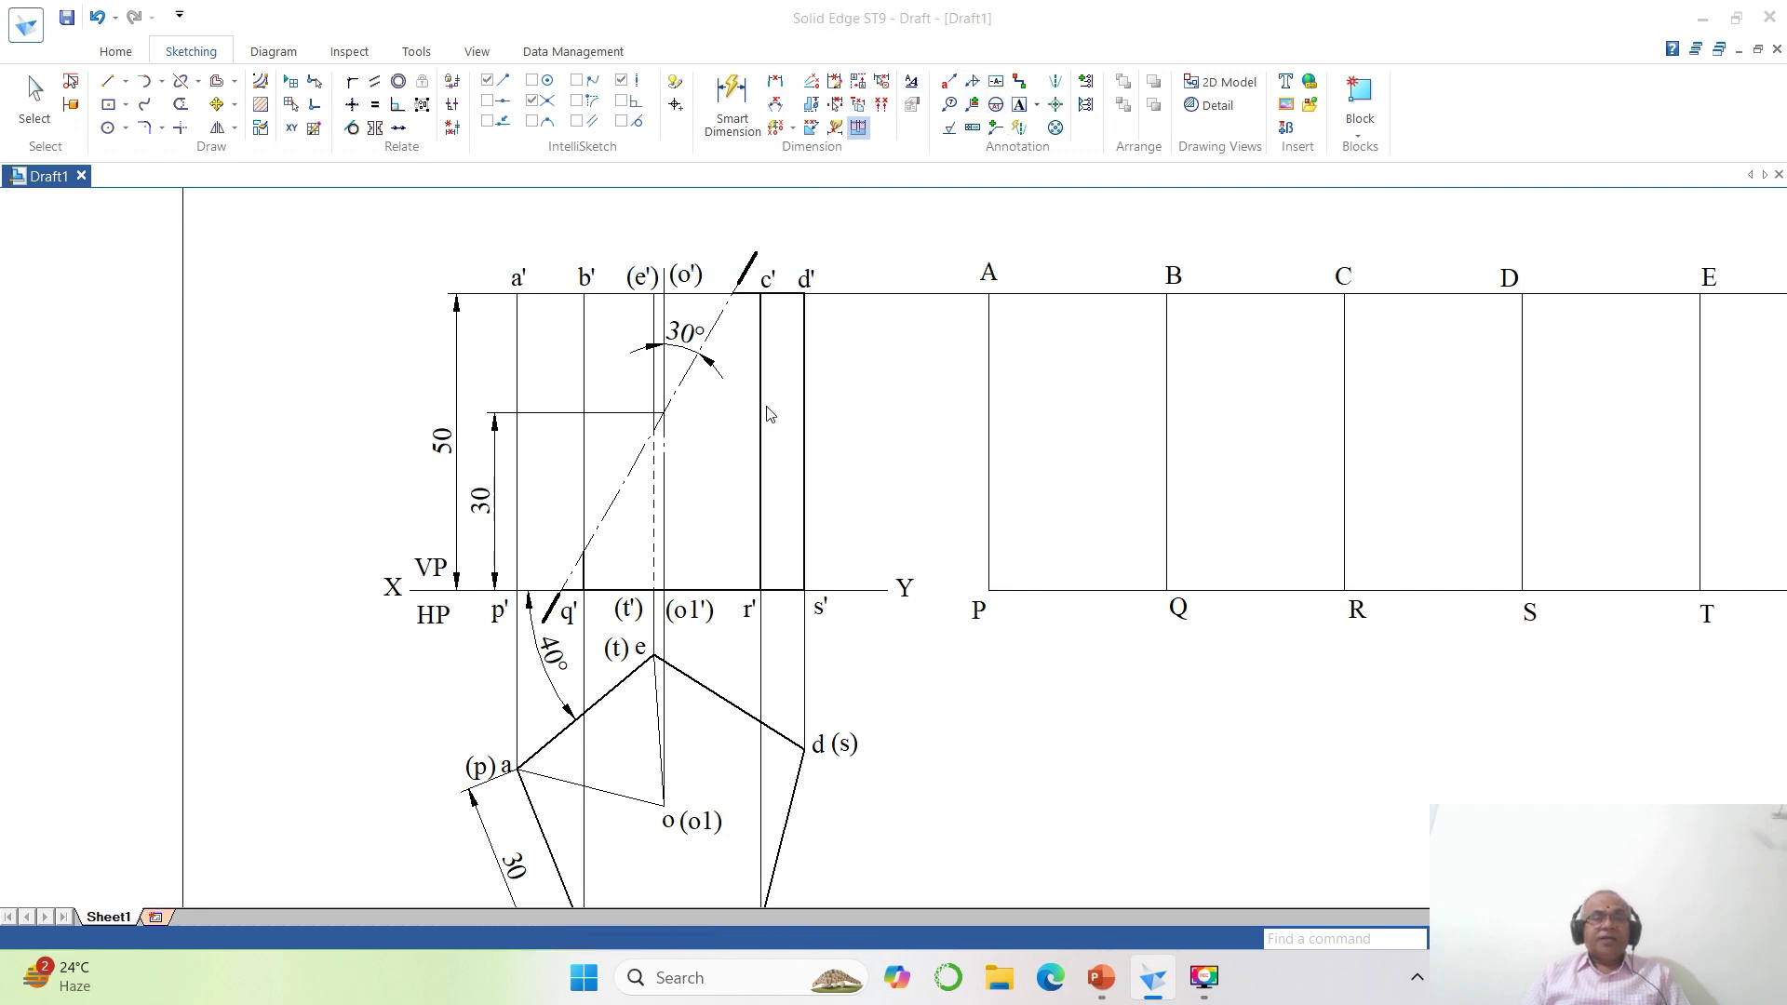
pyautogui.click(549, 572)
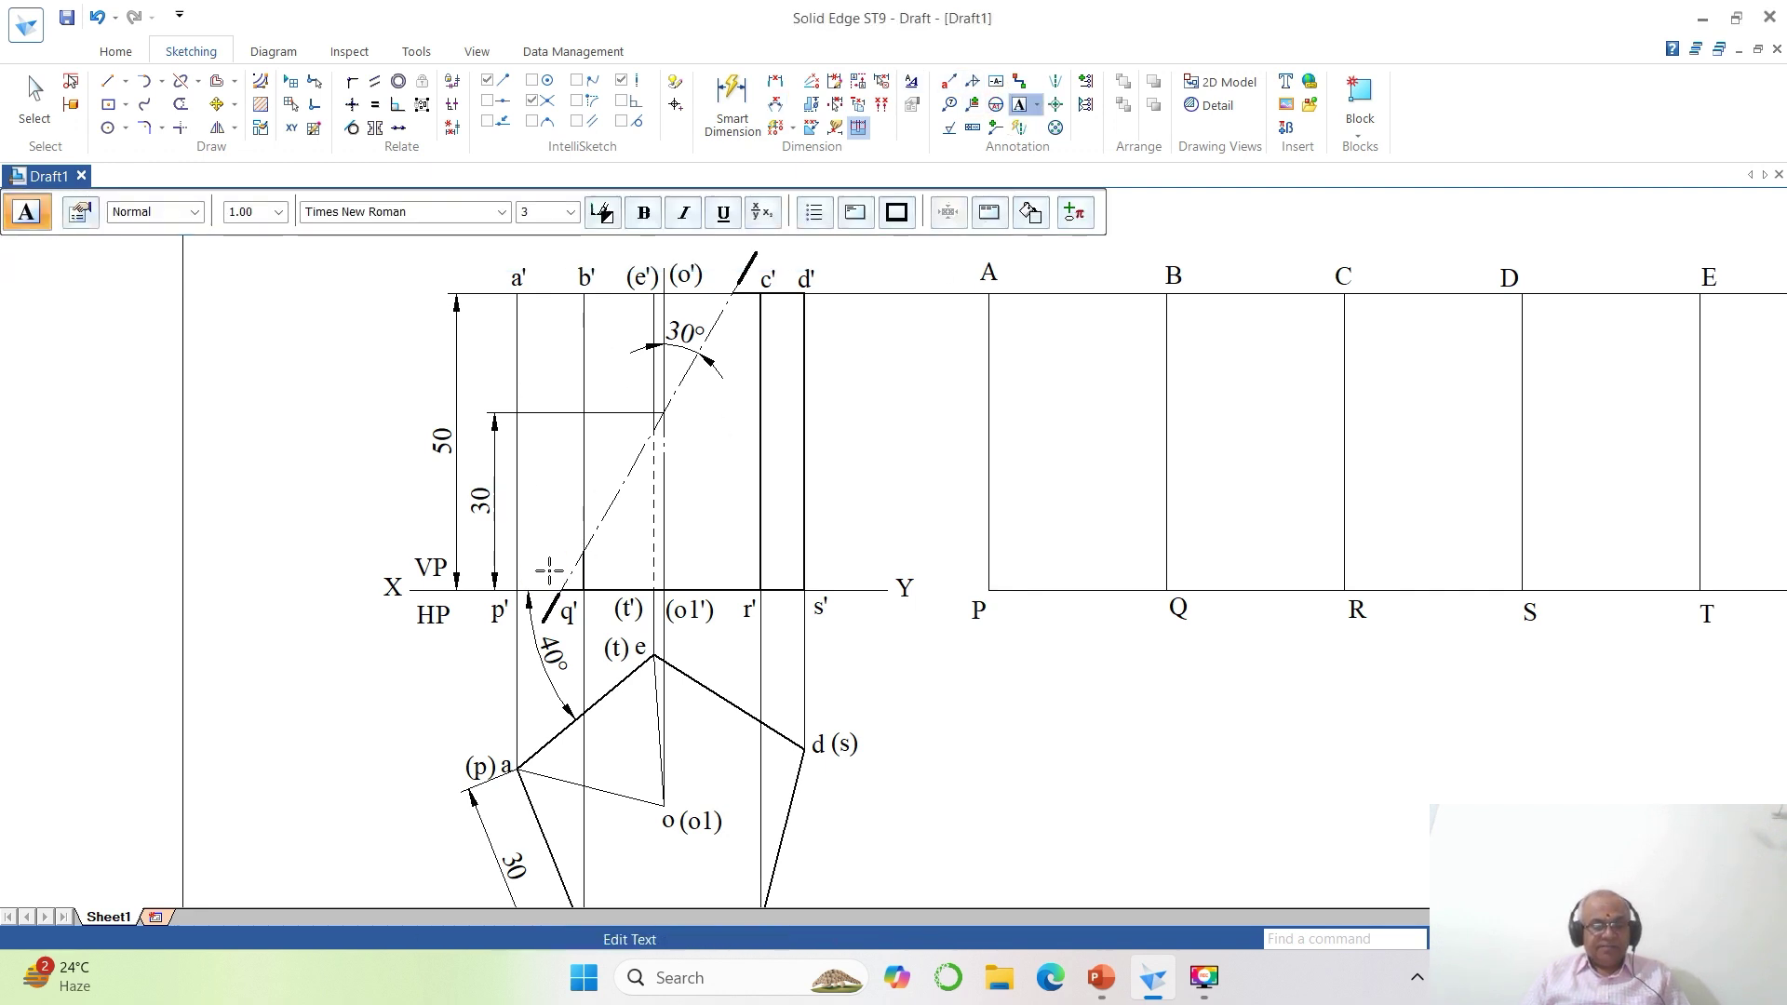
pyautogui.write("1'")
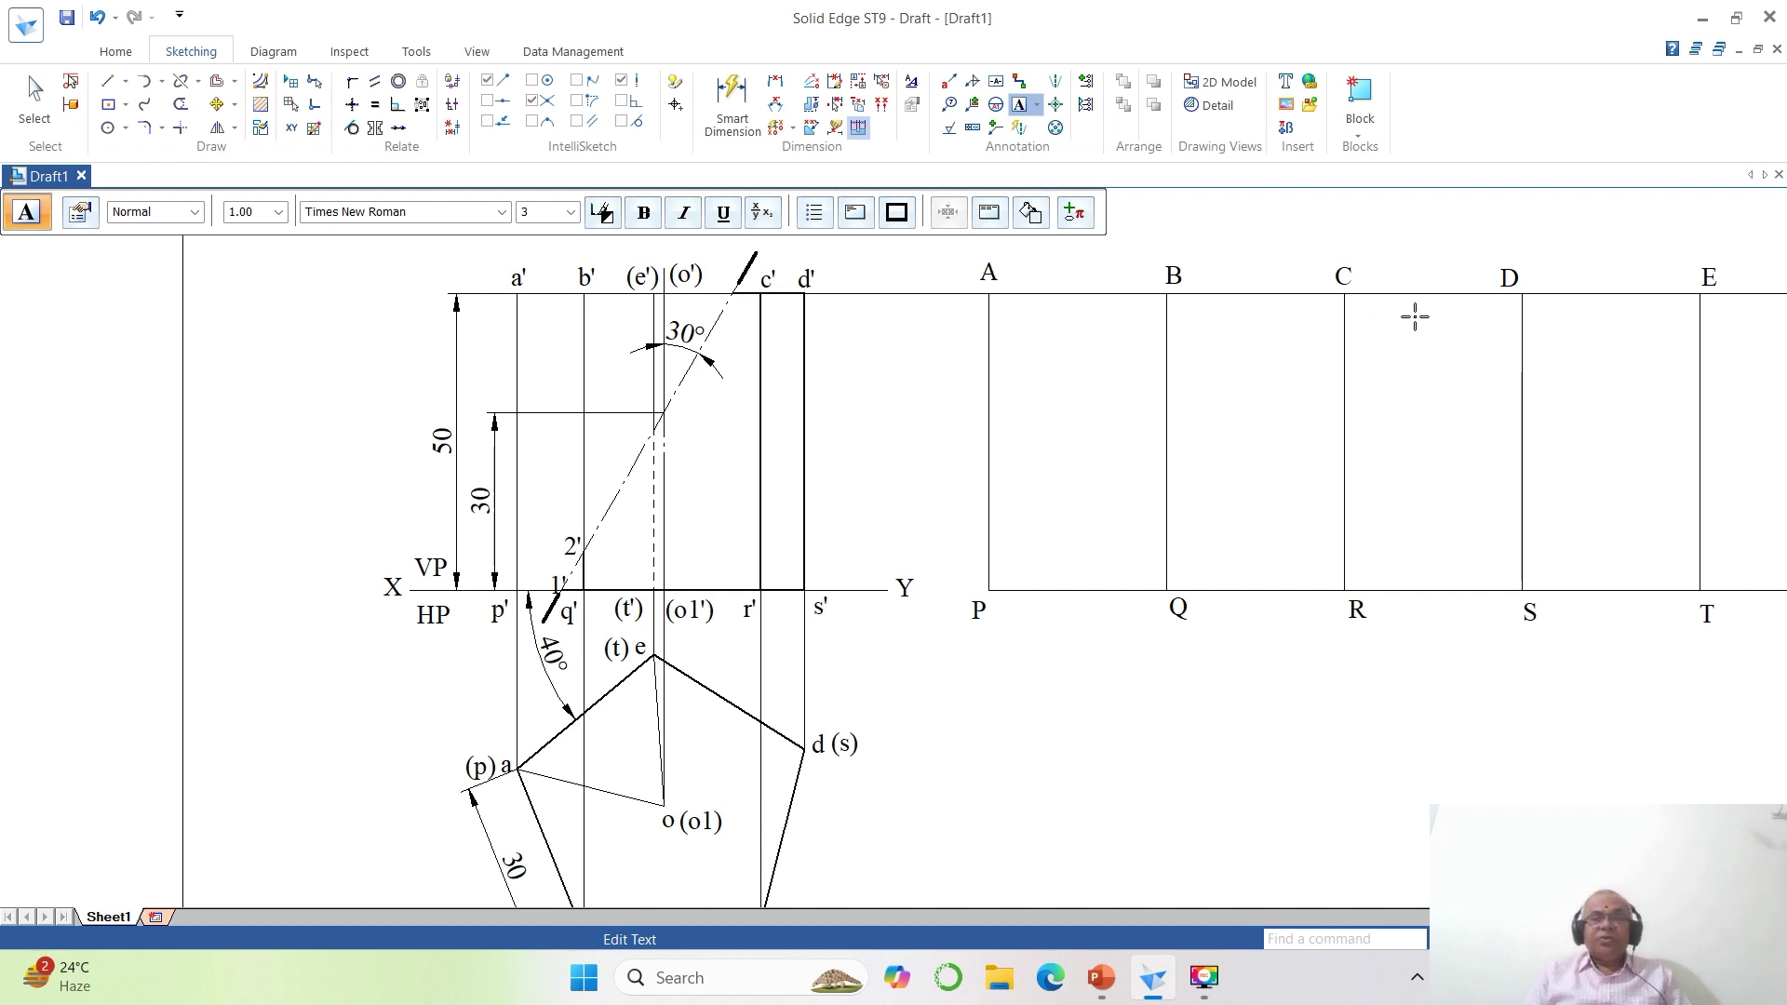
pyautogui.click(732, 312)
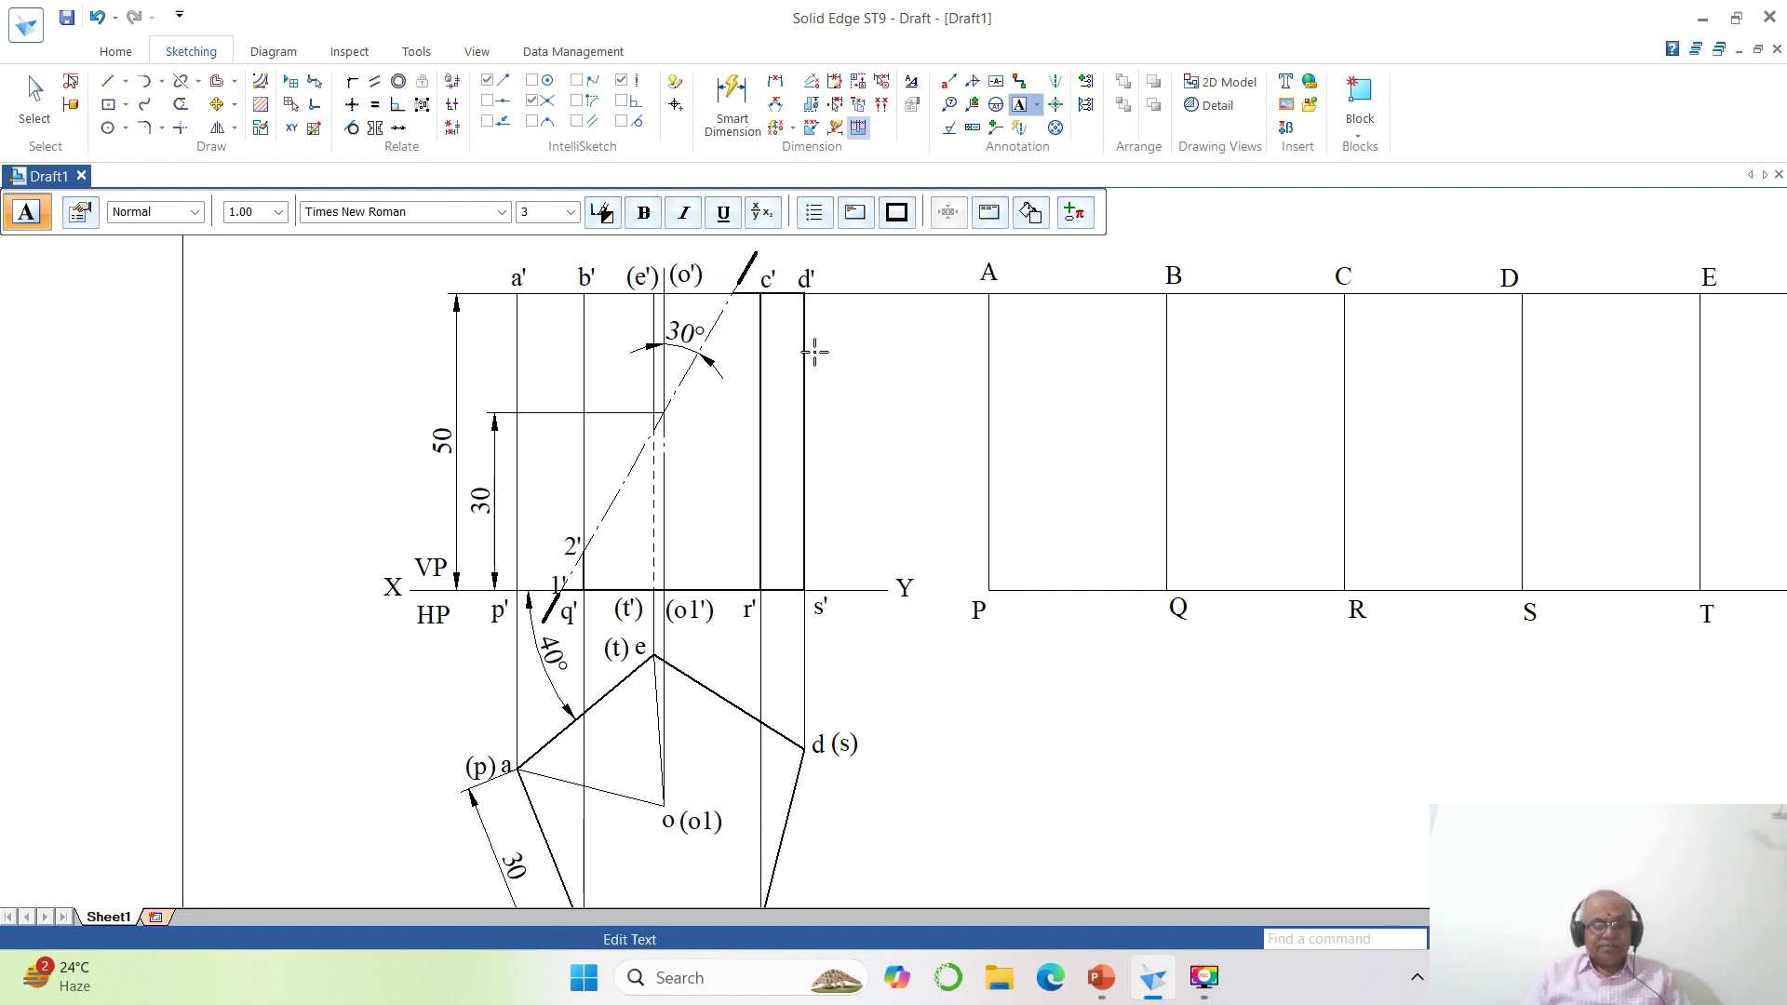
pyautogui.write("3'")
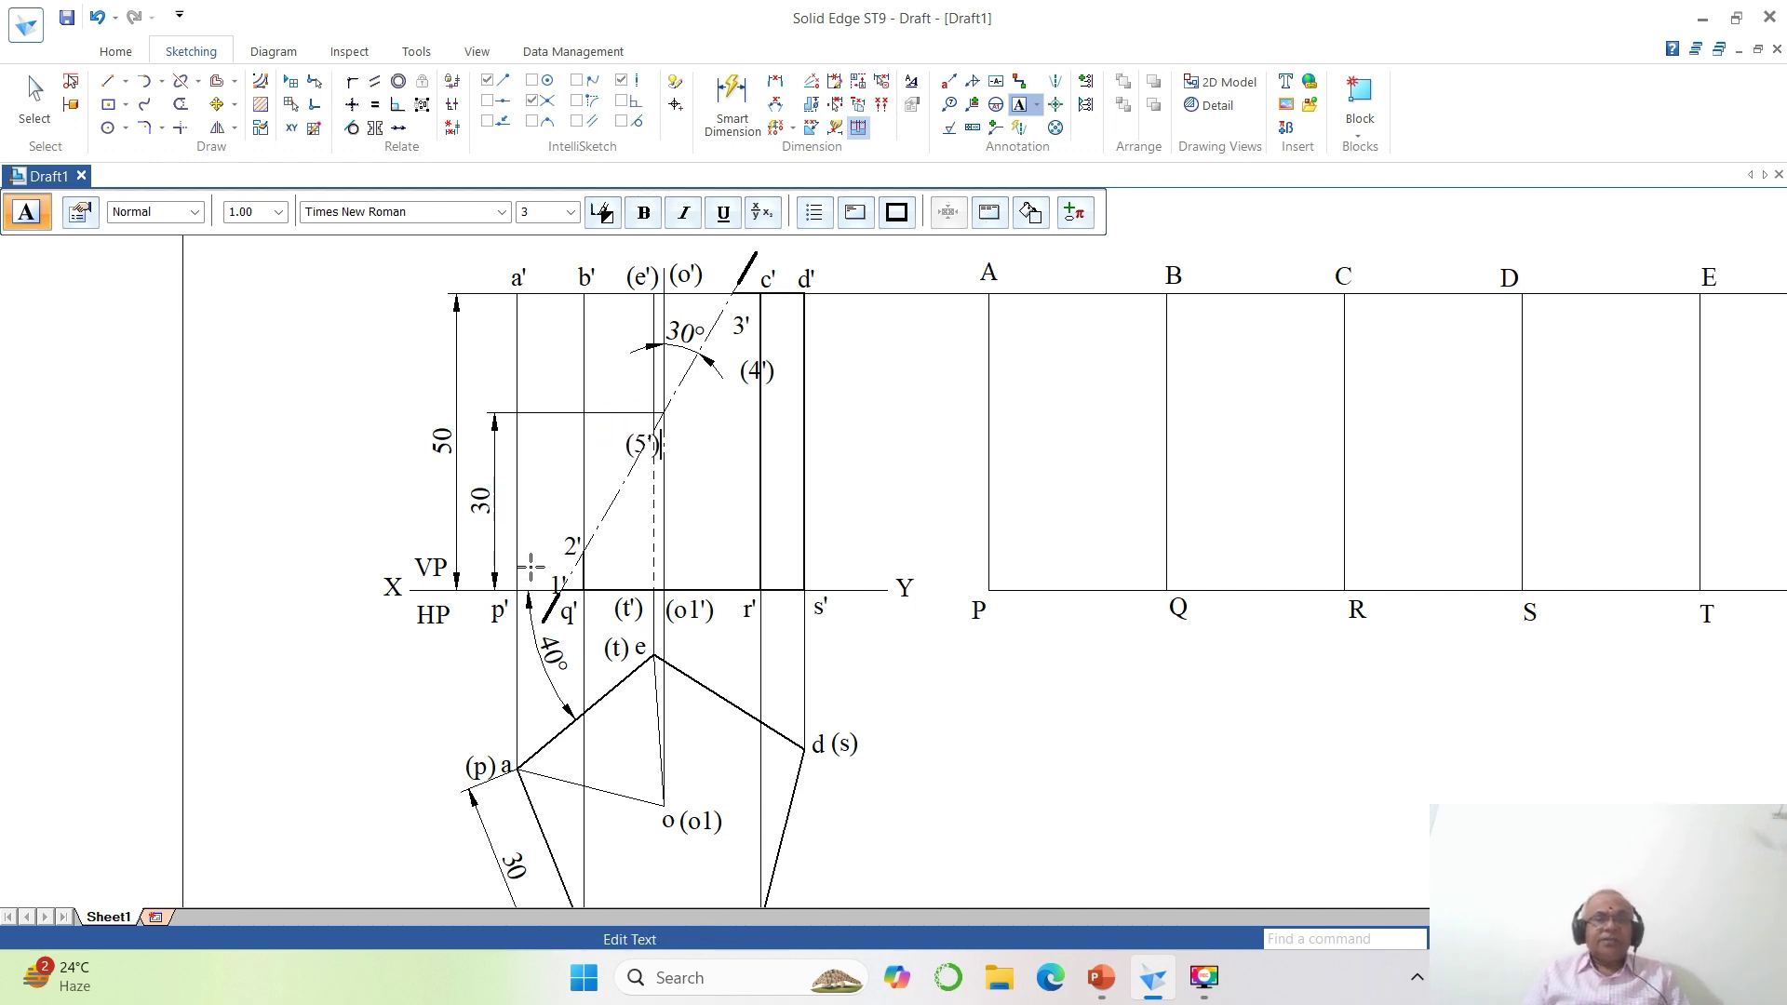
pyautogui.click(535, 563)
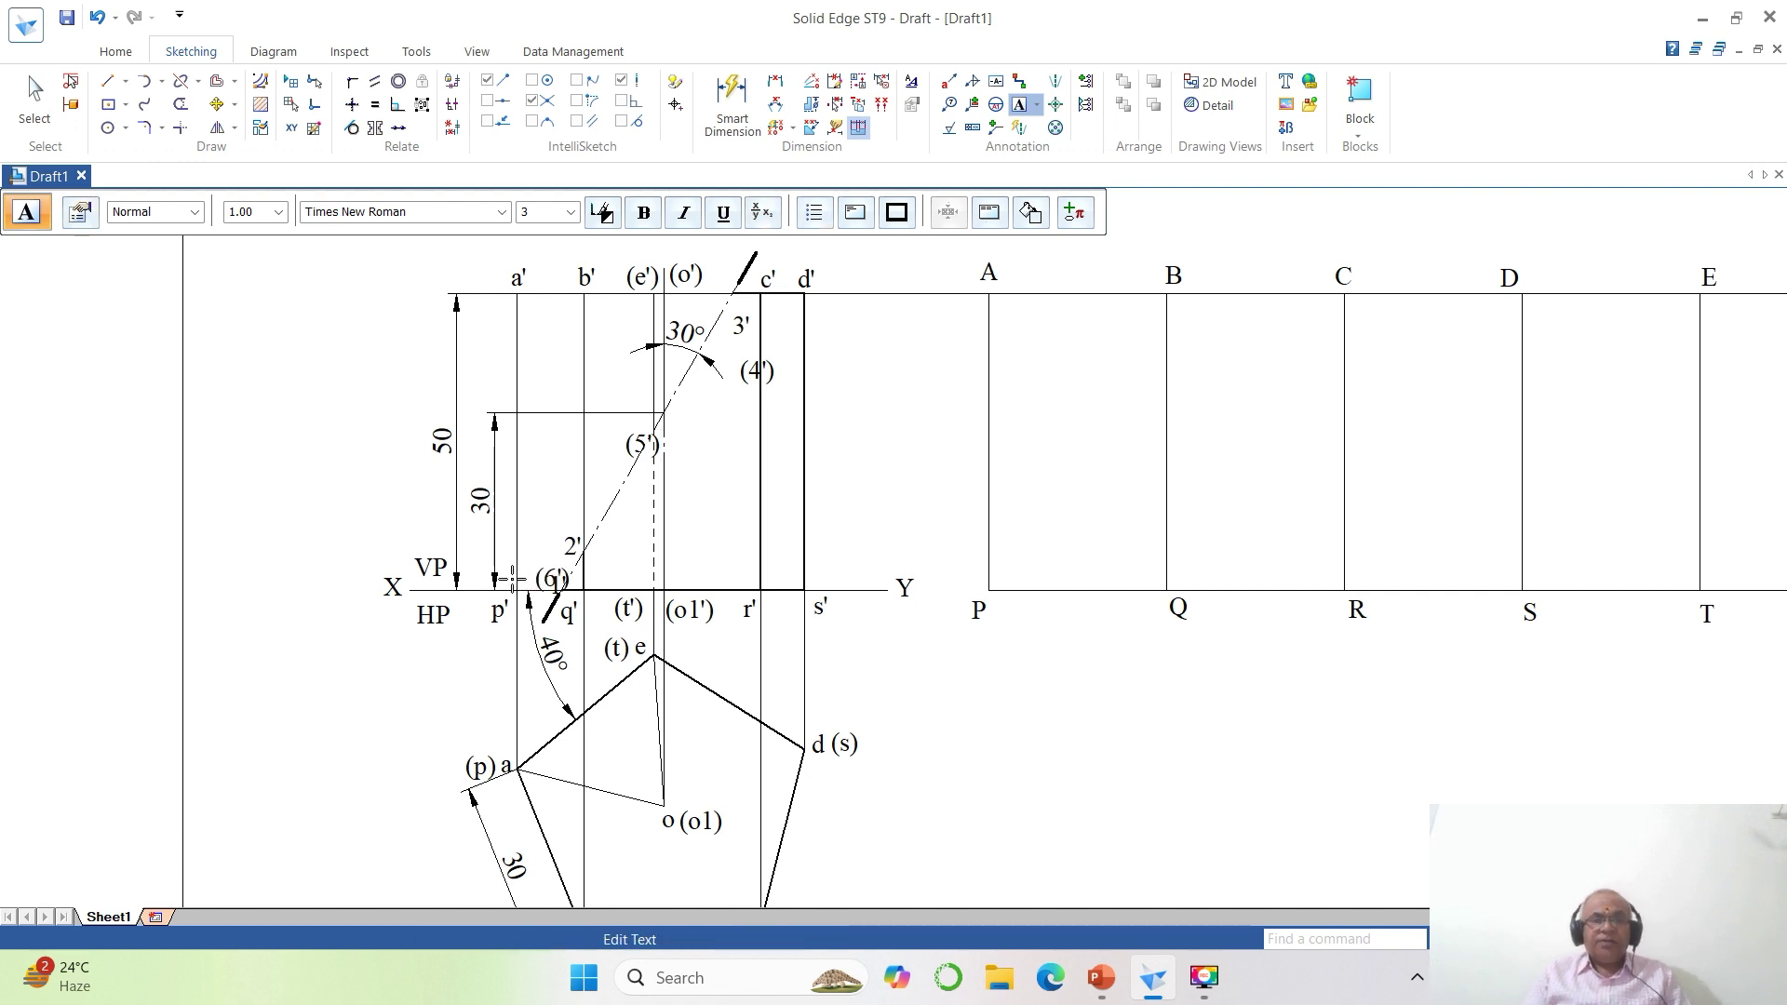
pyautogui.press('Escape')
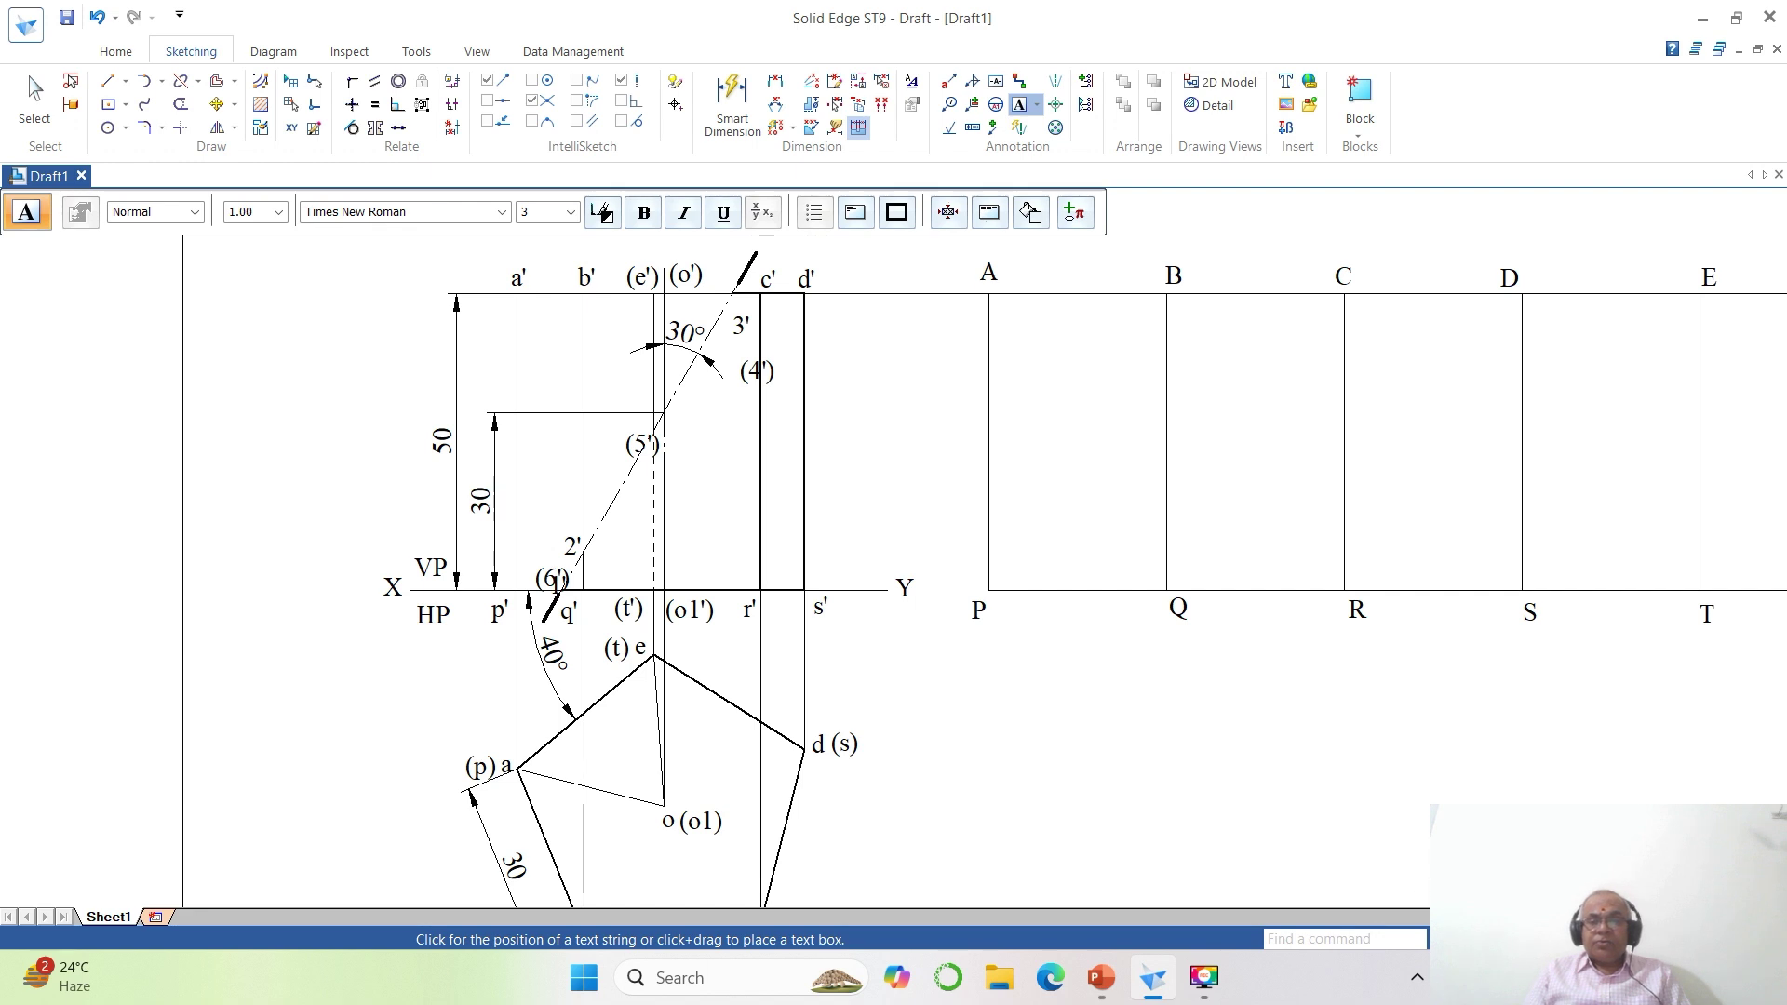
# Move the (6') label up and away from the overlapping 1' label.
pyautogui.click(1517, 939)
pyautogui.click(1137, 741)
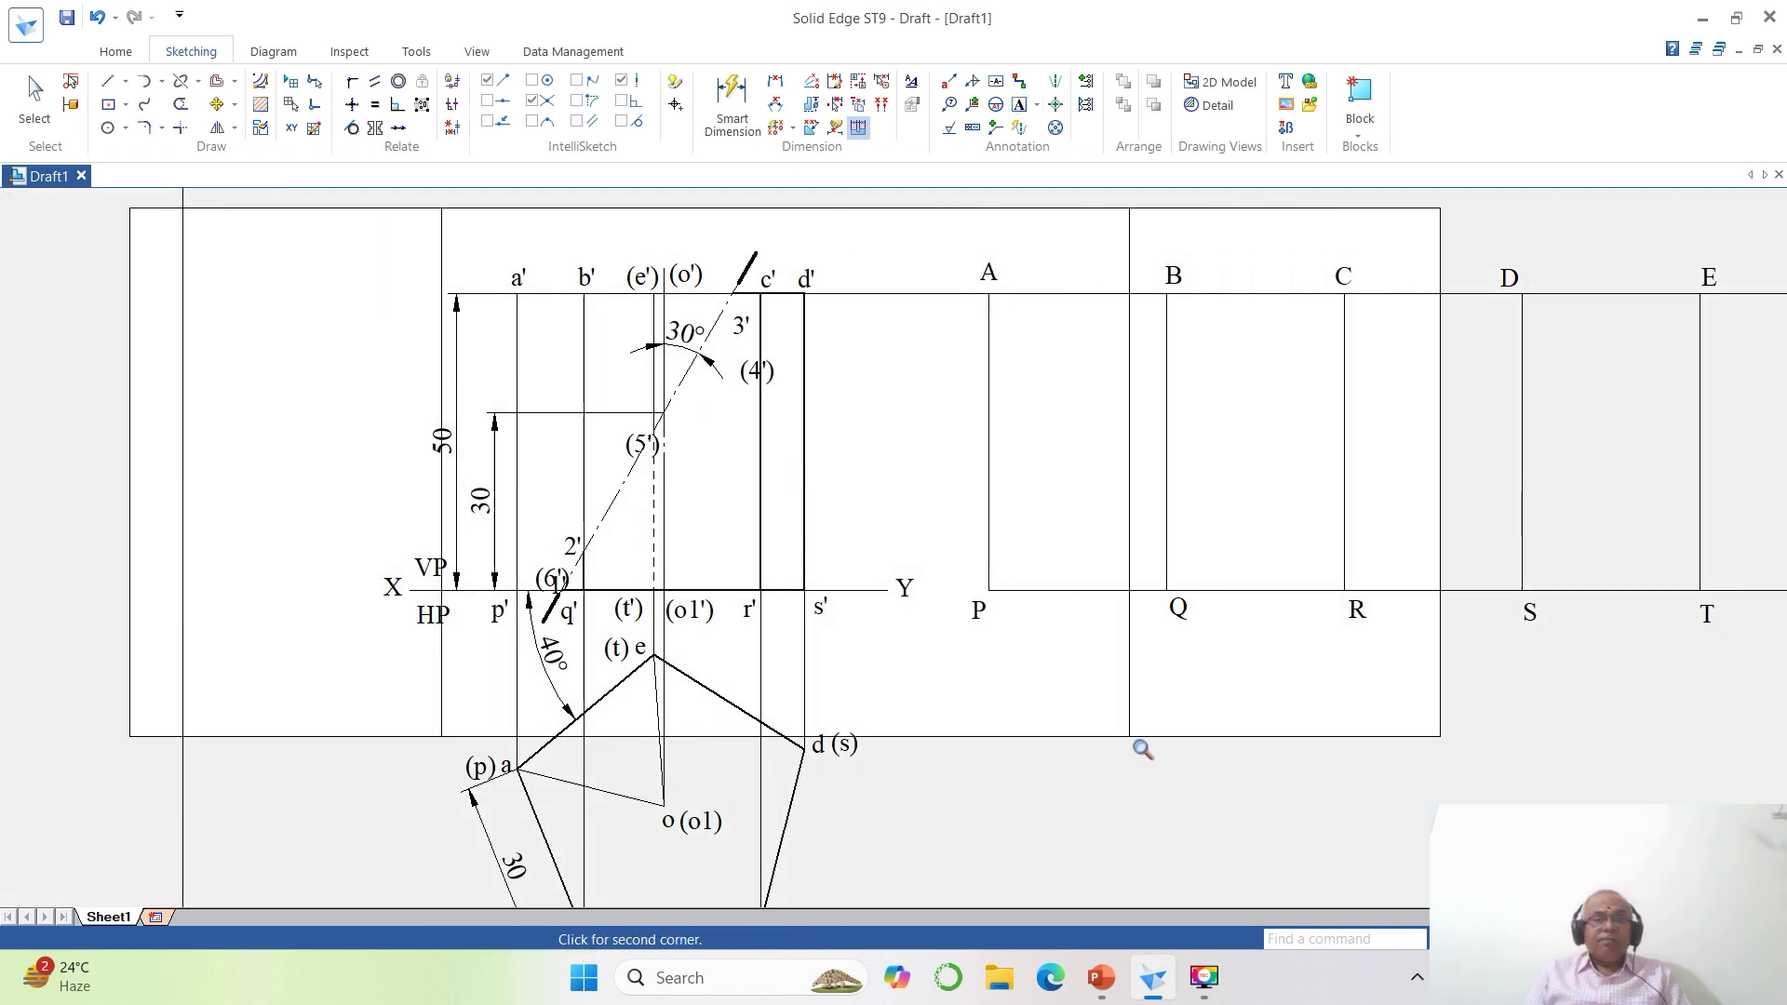
pyautogui.click(215, 106)
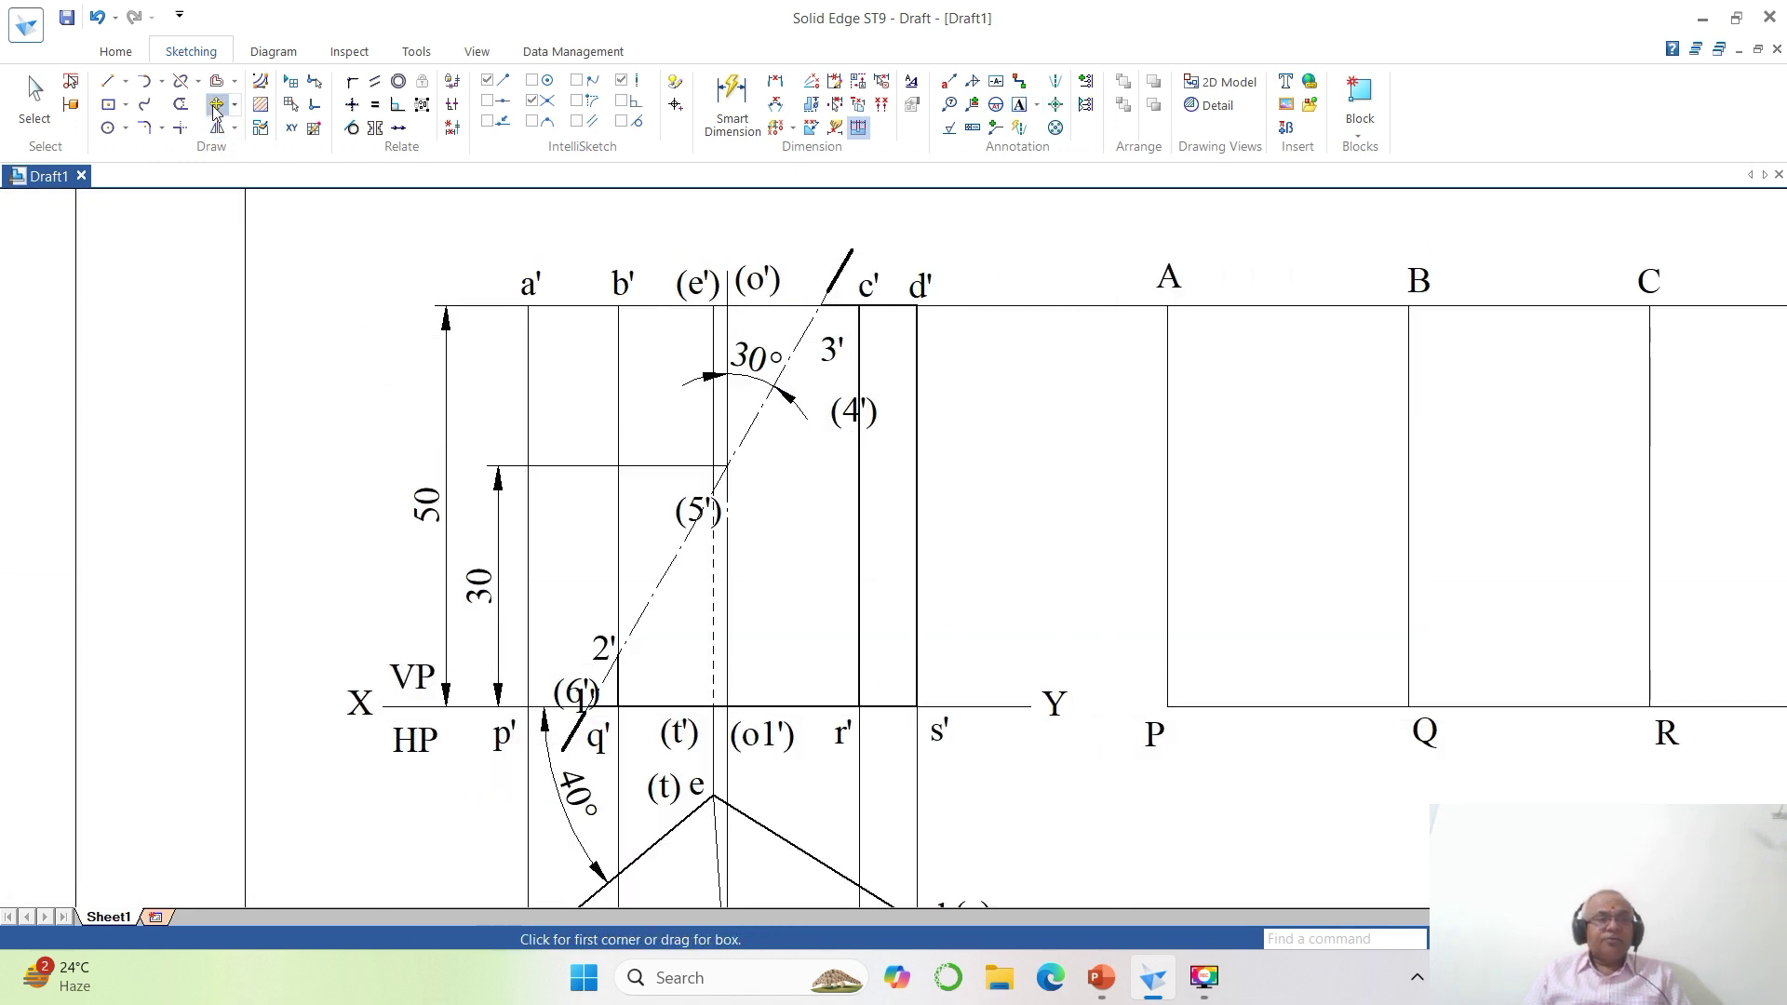
pyautogui.click(576, 692)
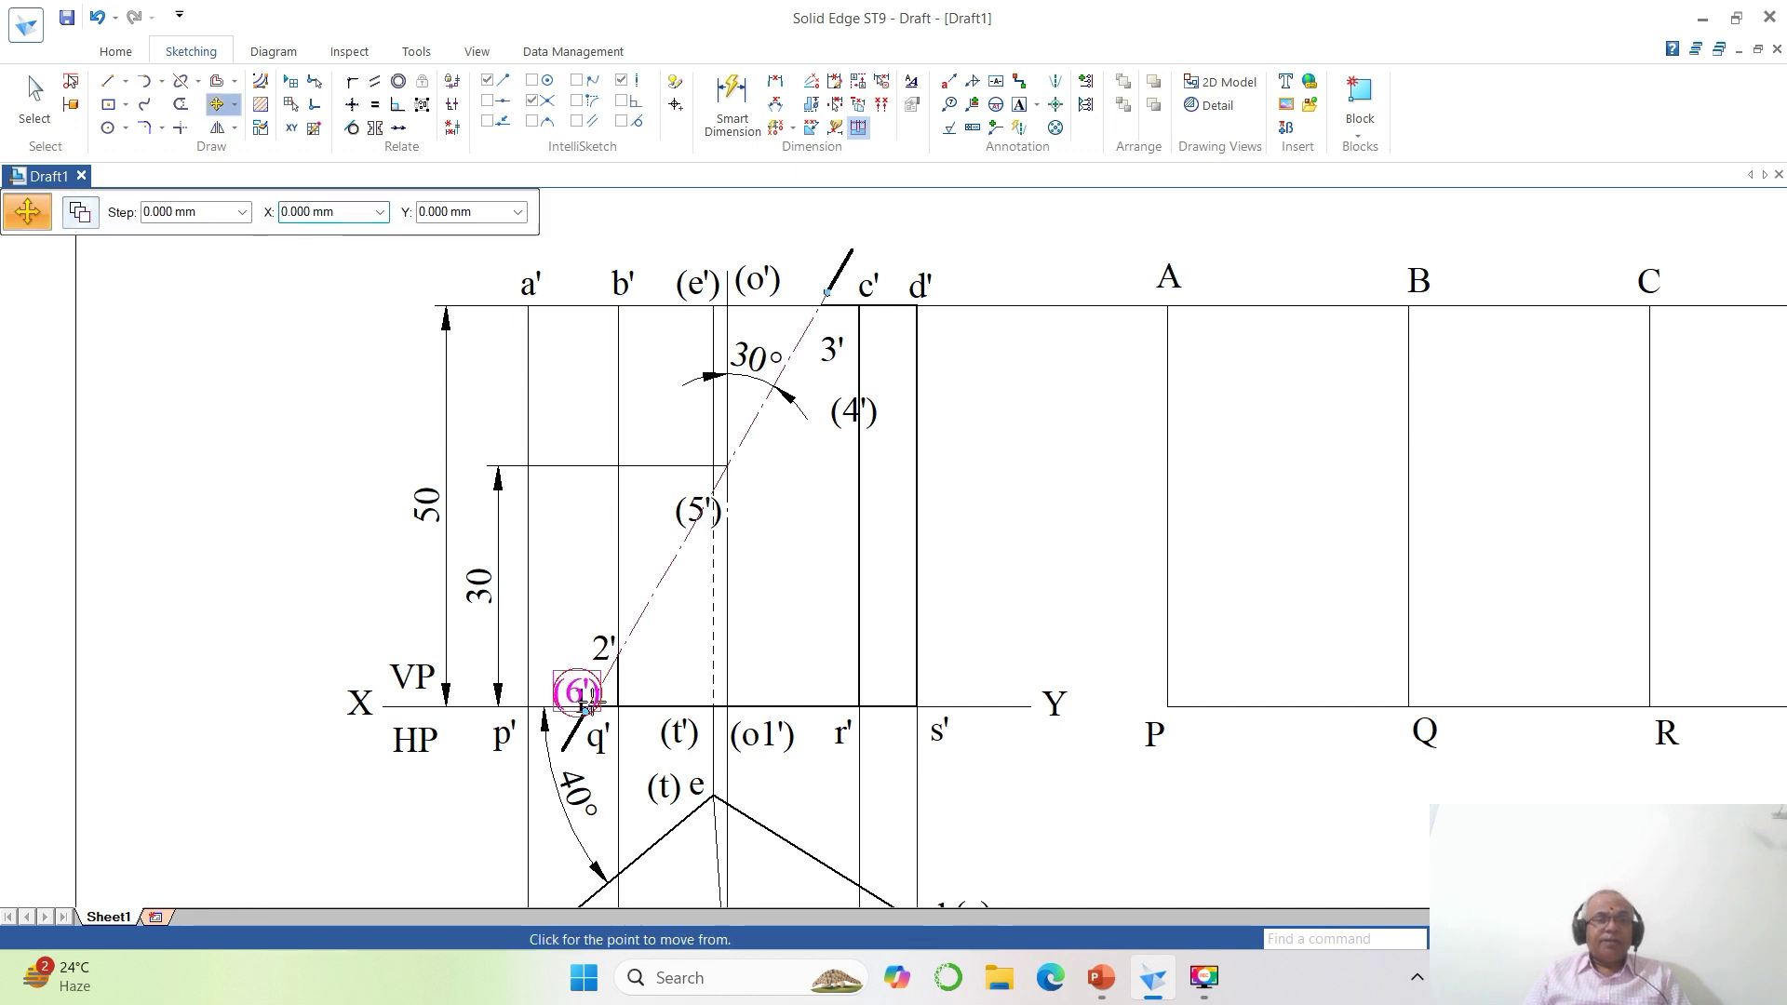
pyautogui.click(577, 693)
pyautogui.click(519, 580)
# Move the 1' and 2' labels clear of the inclined cutting line, just above their cut points.
pyautogui.click(586, 709)
pyautogui.click(634, 707)
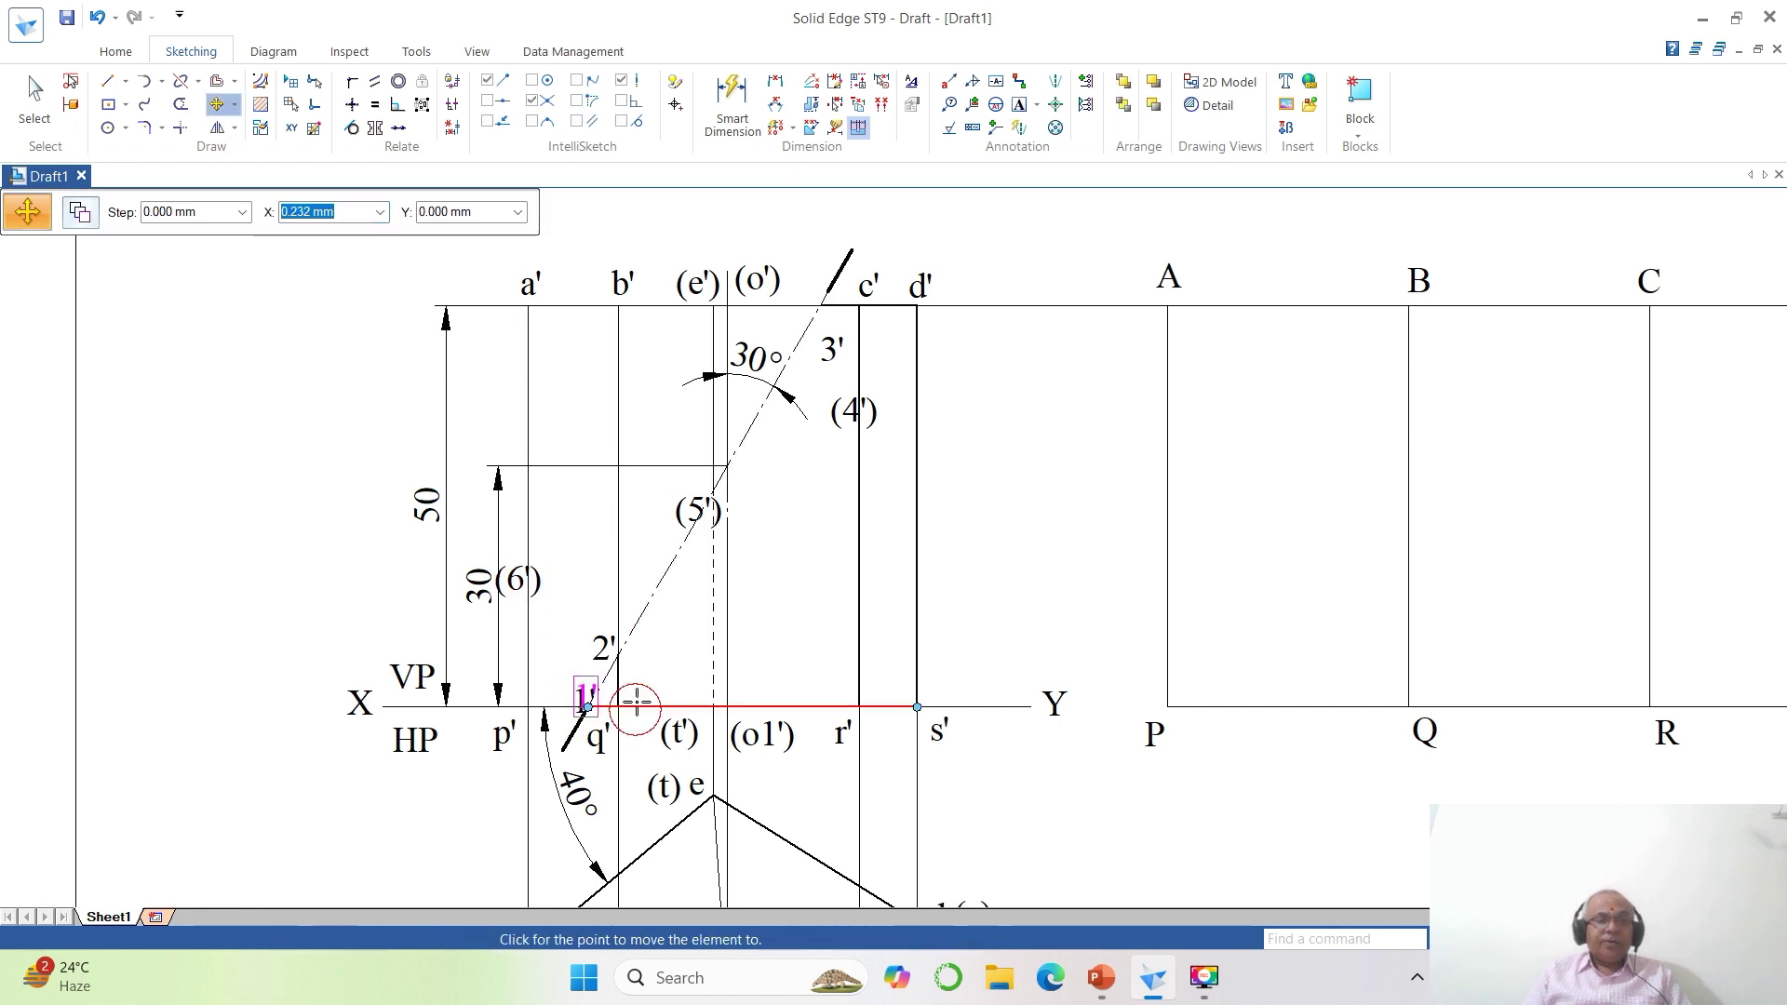
pyautogui.click(626, 693)
pyautogui.click(599, 657)
pyautogui.click(651, 696)
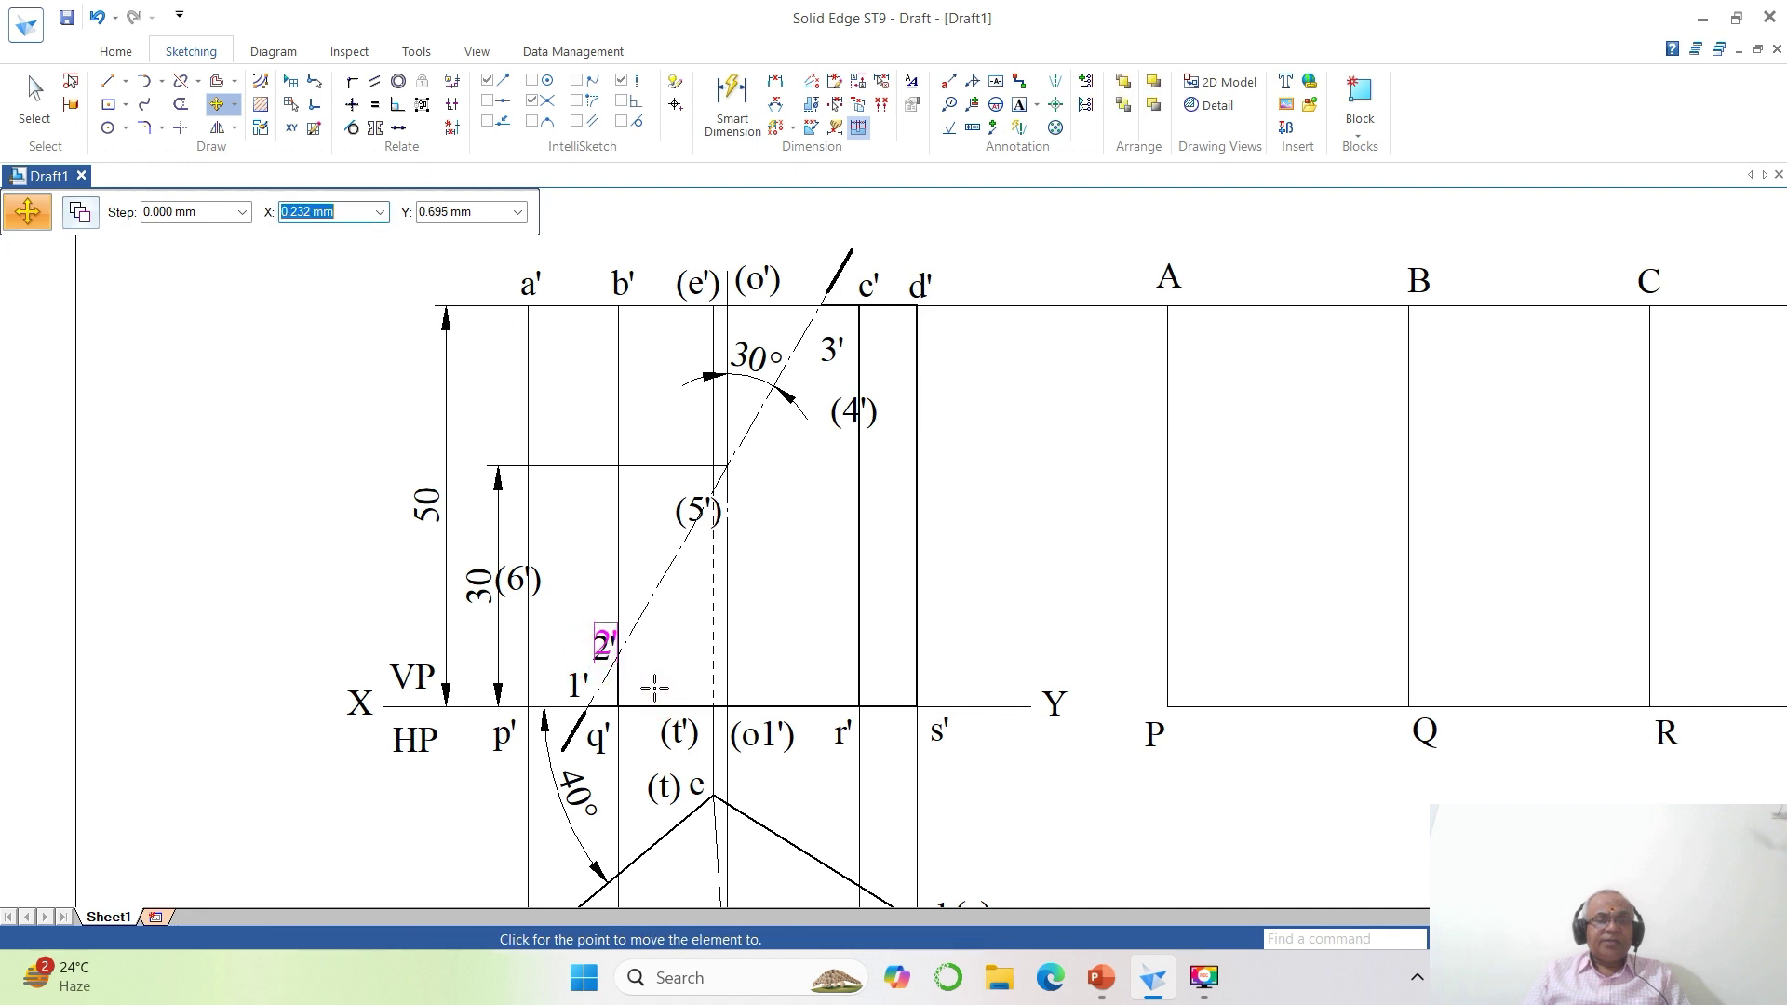
pyautogui.click(654, 682)
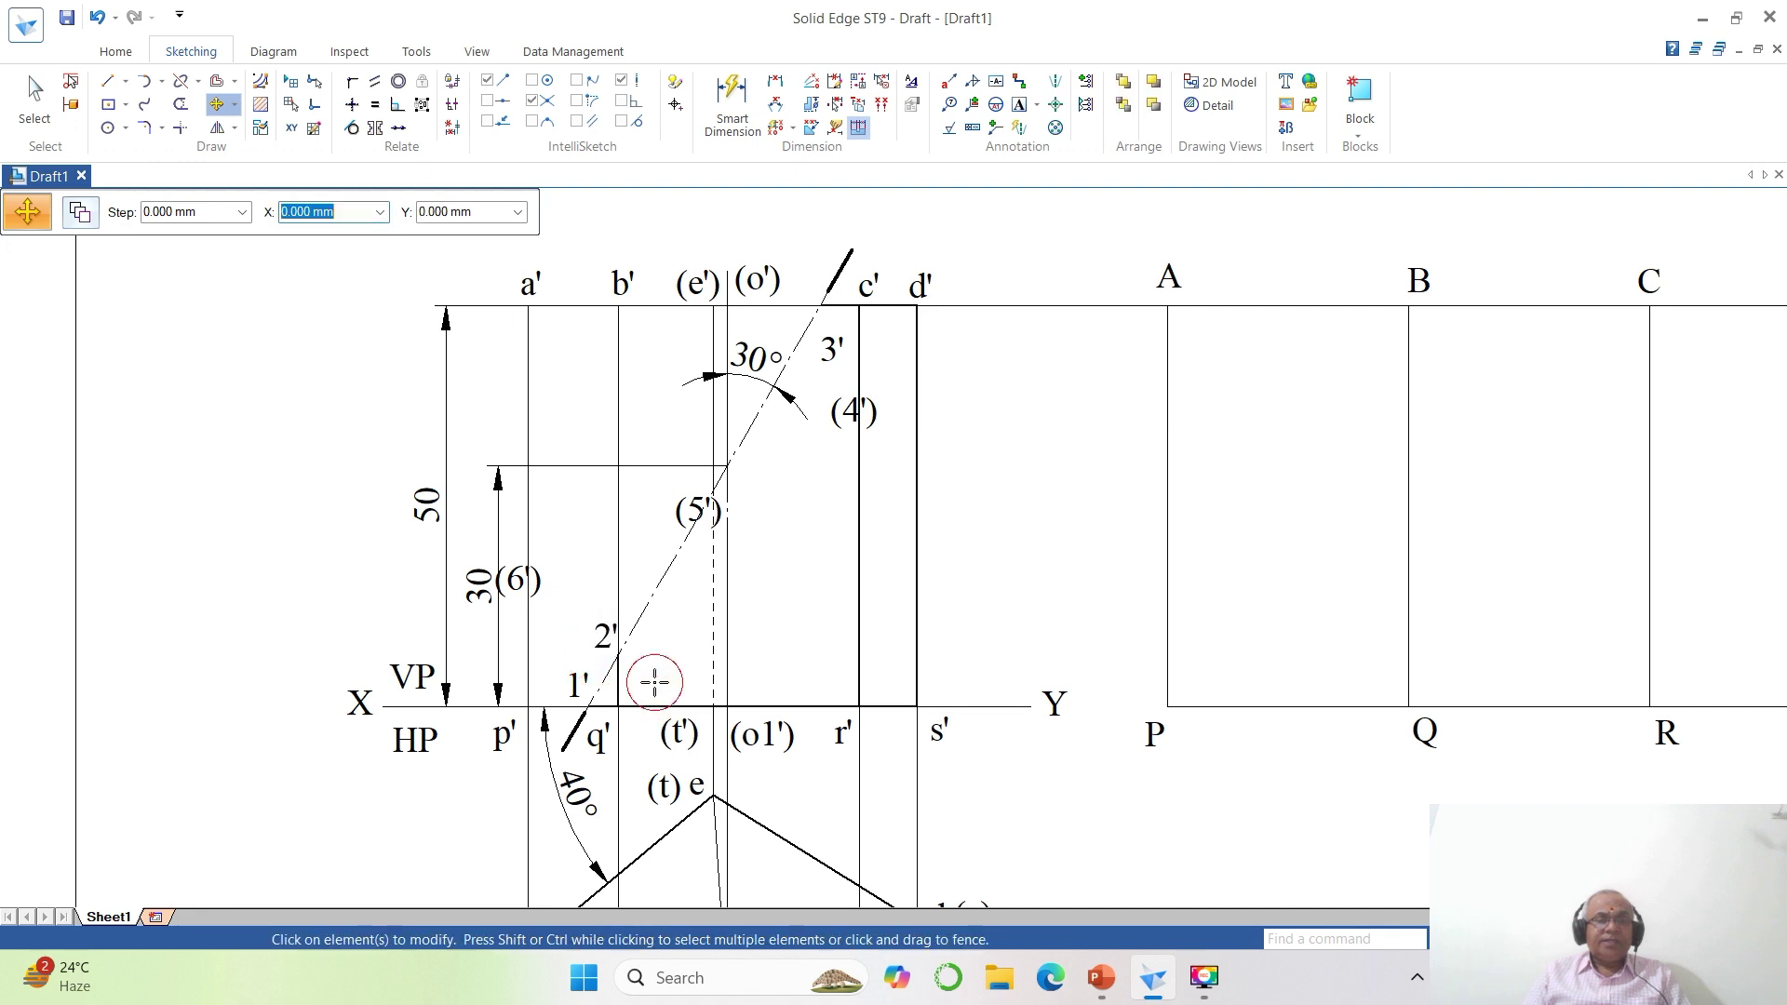
# Move the 3' and (4') labels up side by side just beneath the front view's top edge.
pyautogui.click(841, 361)
pyautogui.click(840, 361)
pyautogui.click(837, 341)
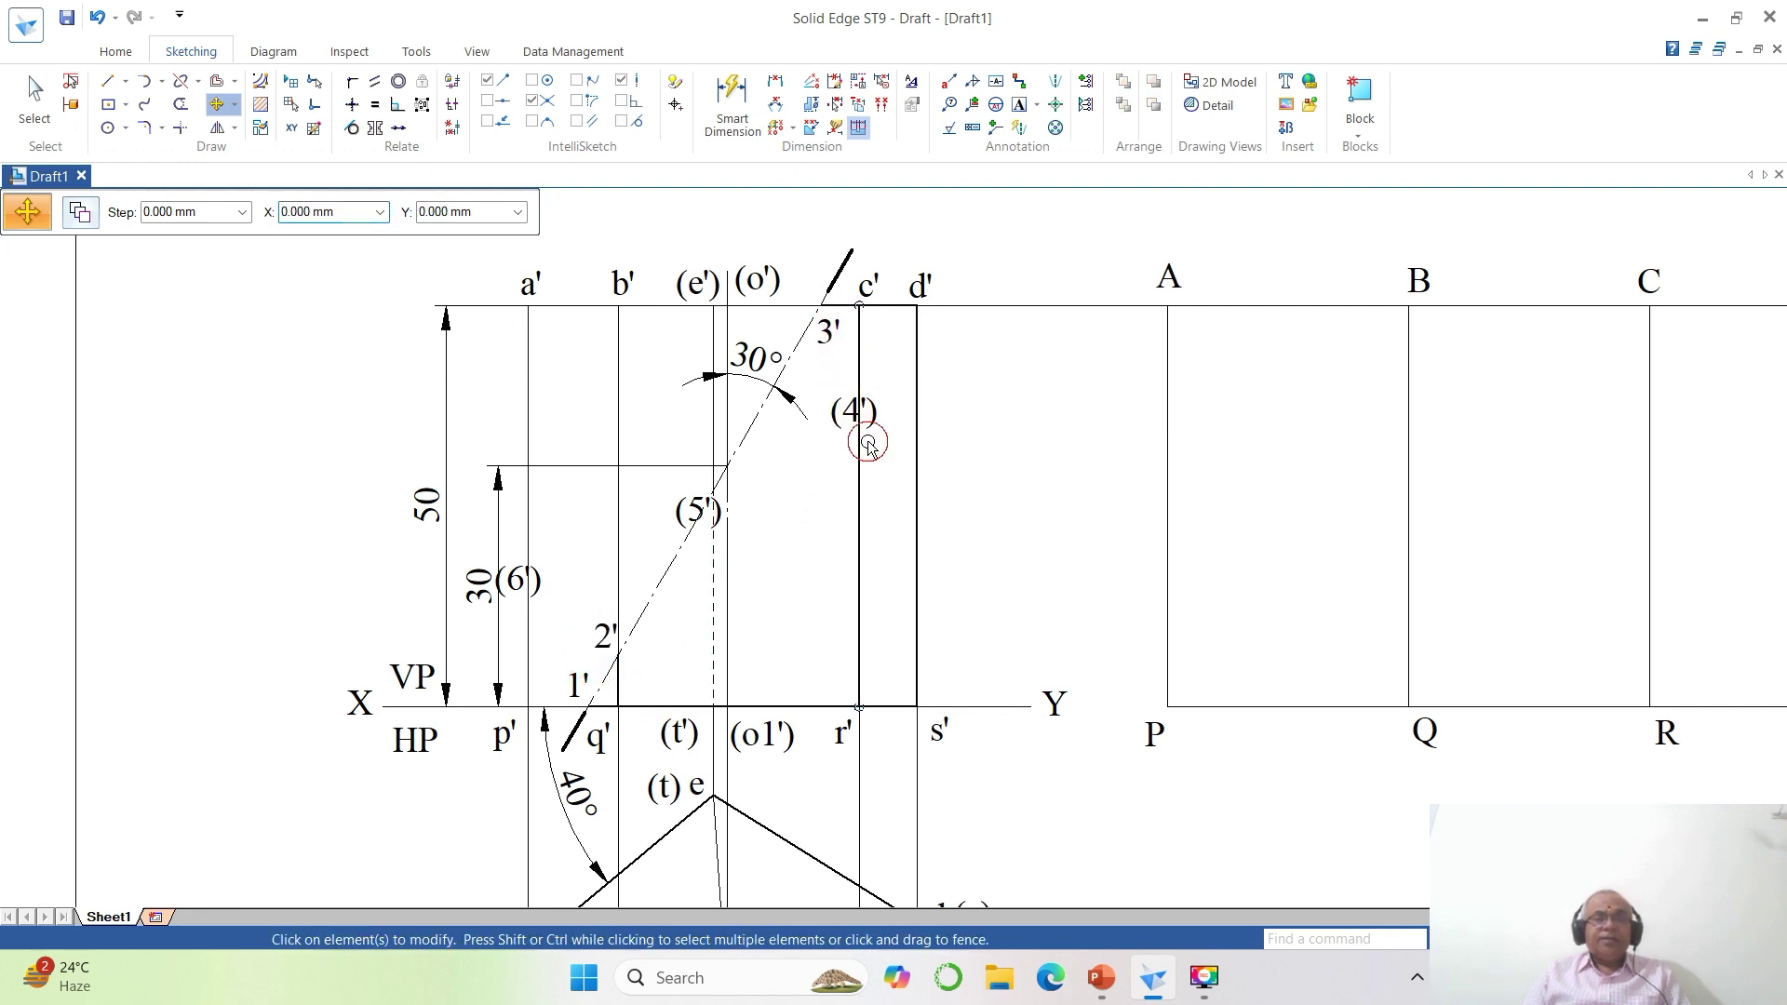
pyautogui.click(861, 428)
pyautogui.click(861, 470)
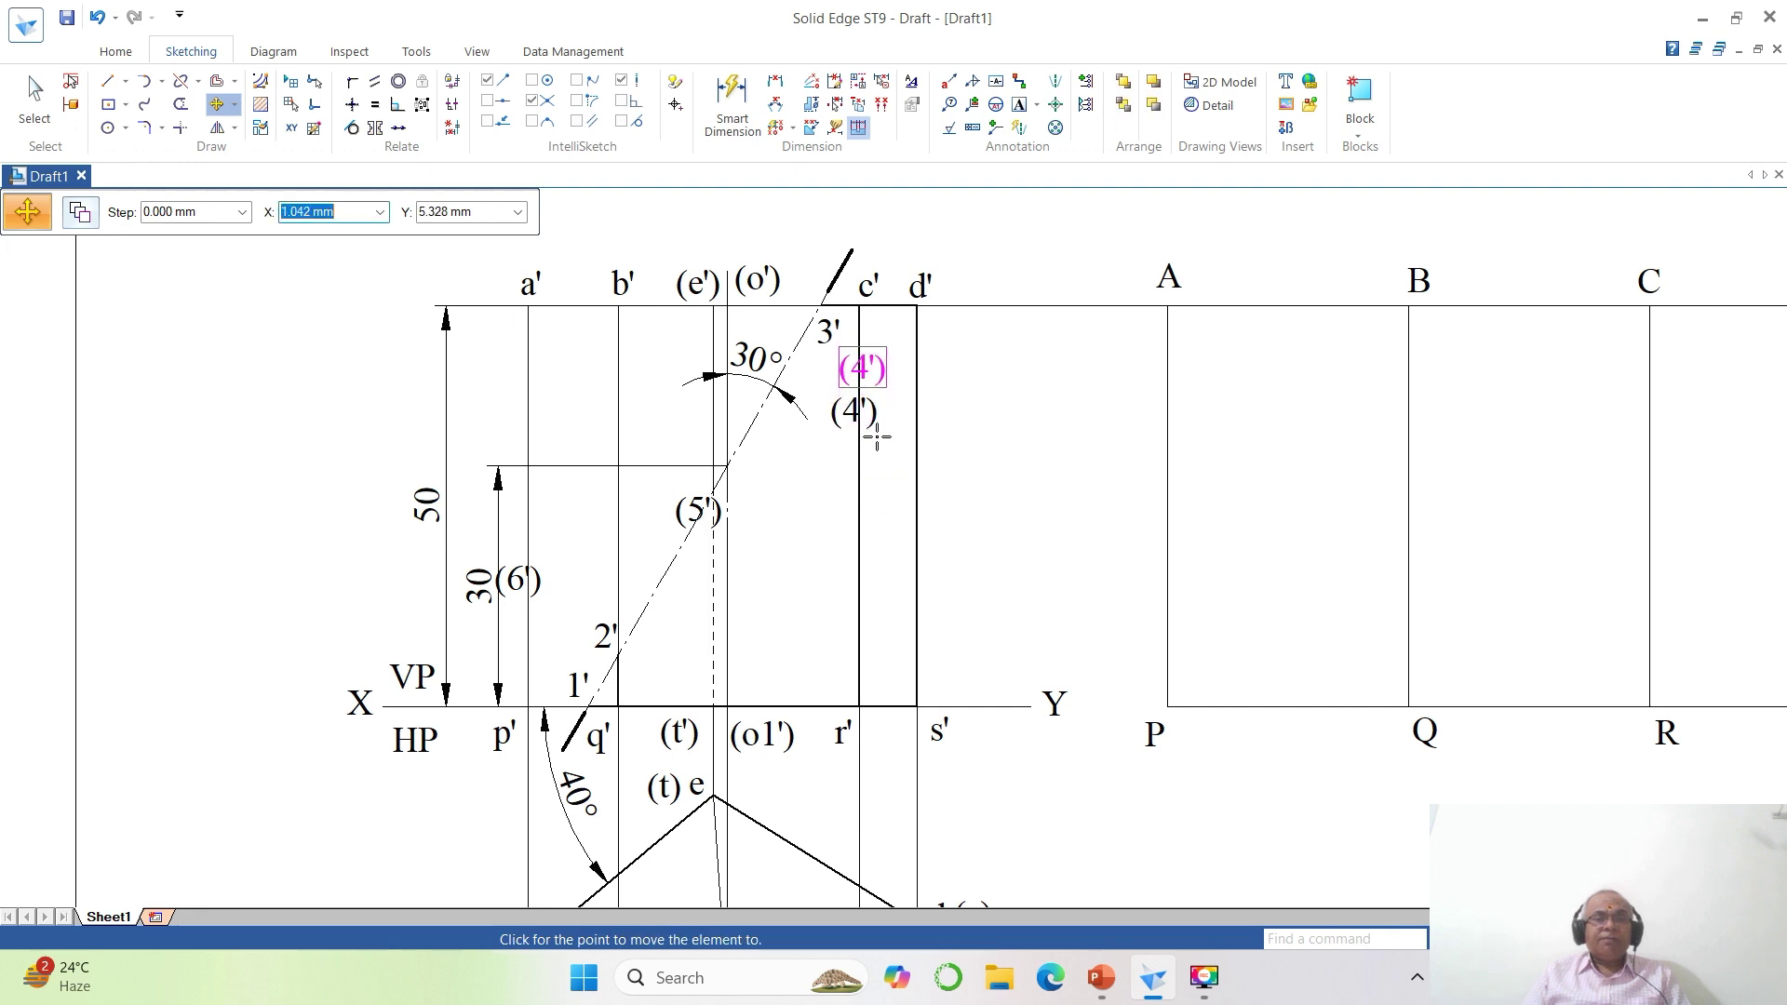
pyautogui.click(885, 401)
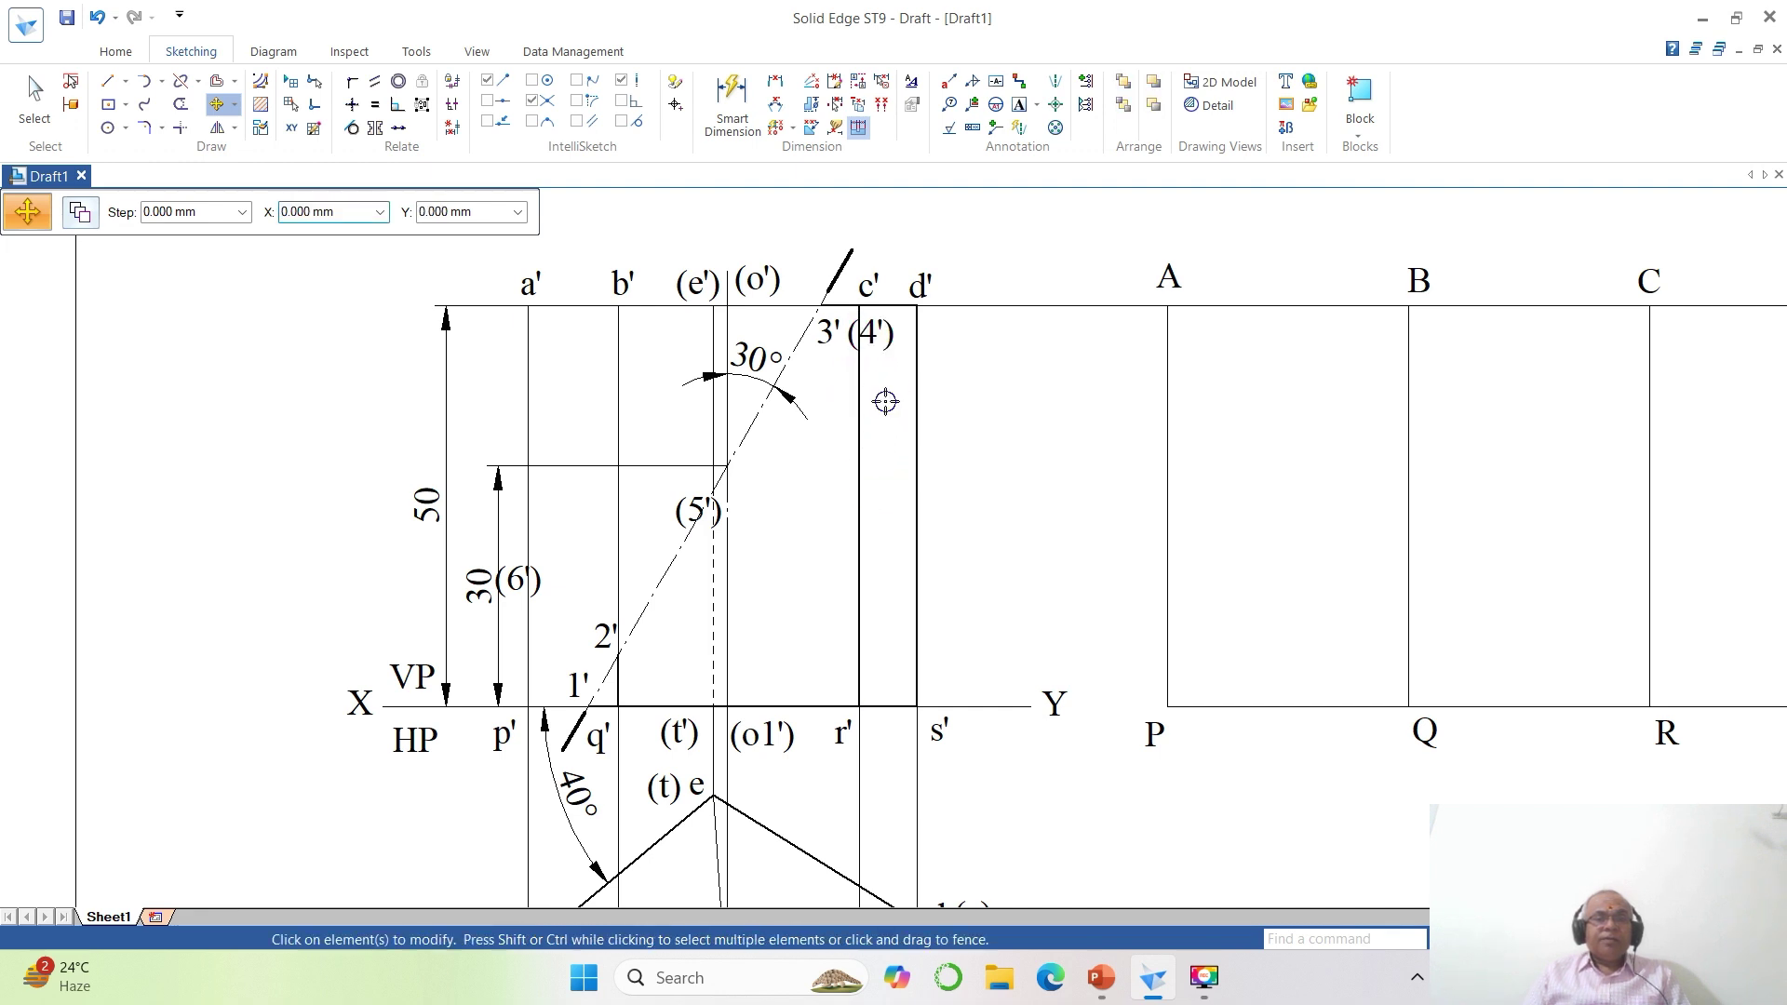
# Move the (5') label clear of the dashed edge and the (6') label down beside 2'.
pyautogui.click(704, 523)
pyautogui.click(791, 575)
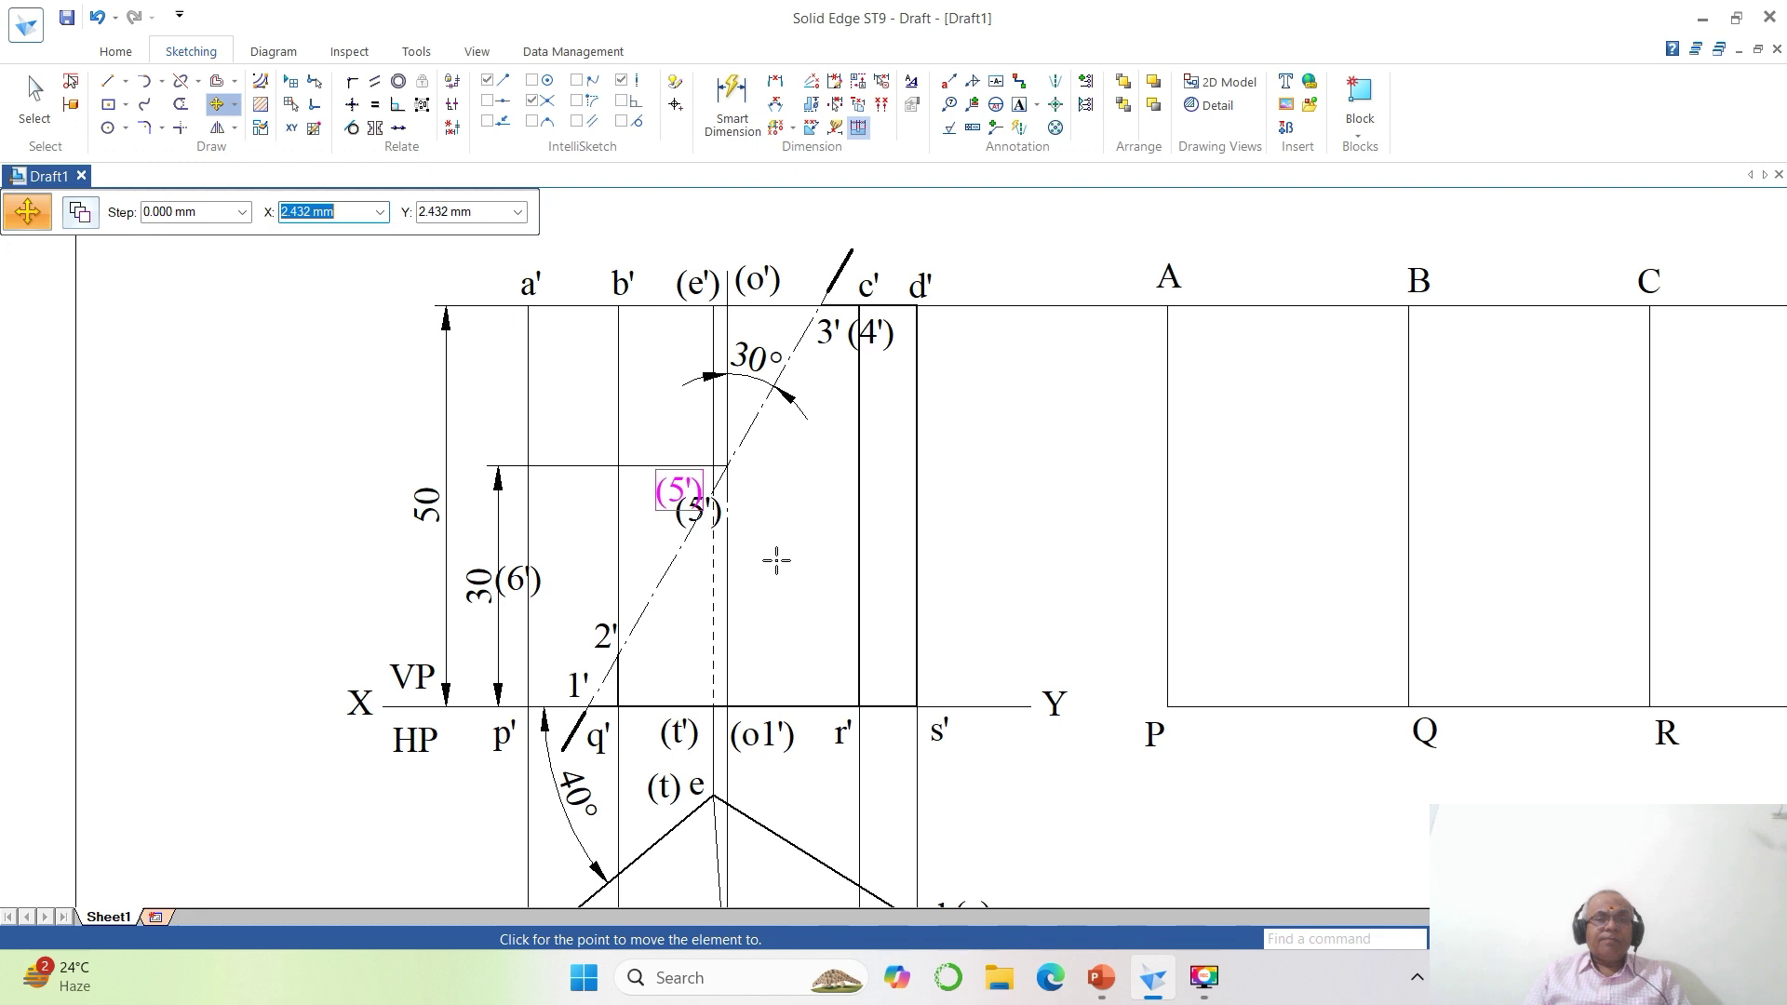
pyautogui.click(777, 559)
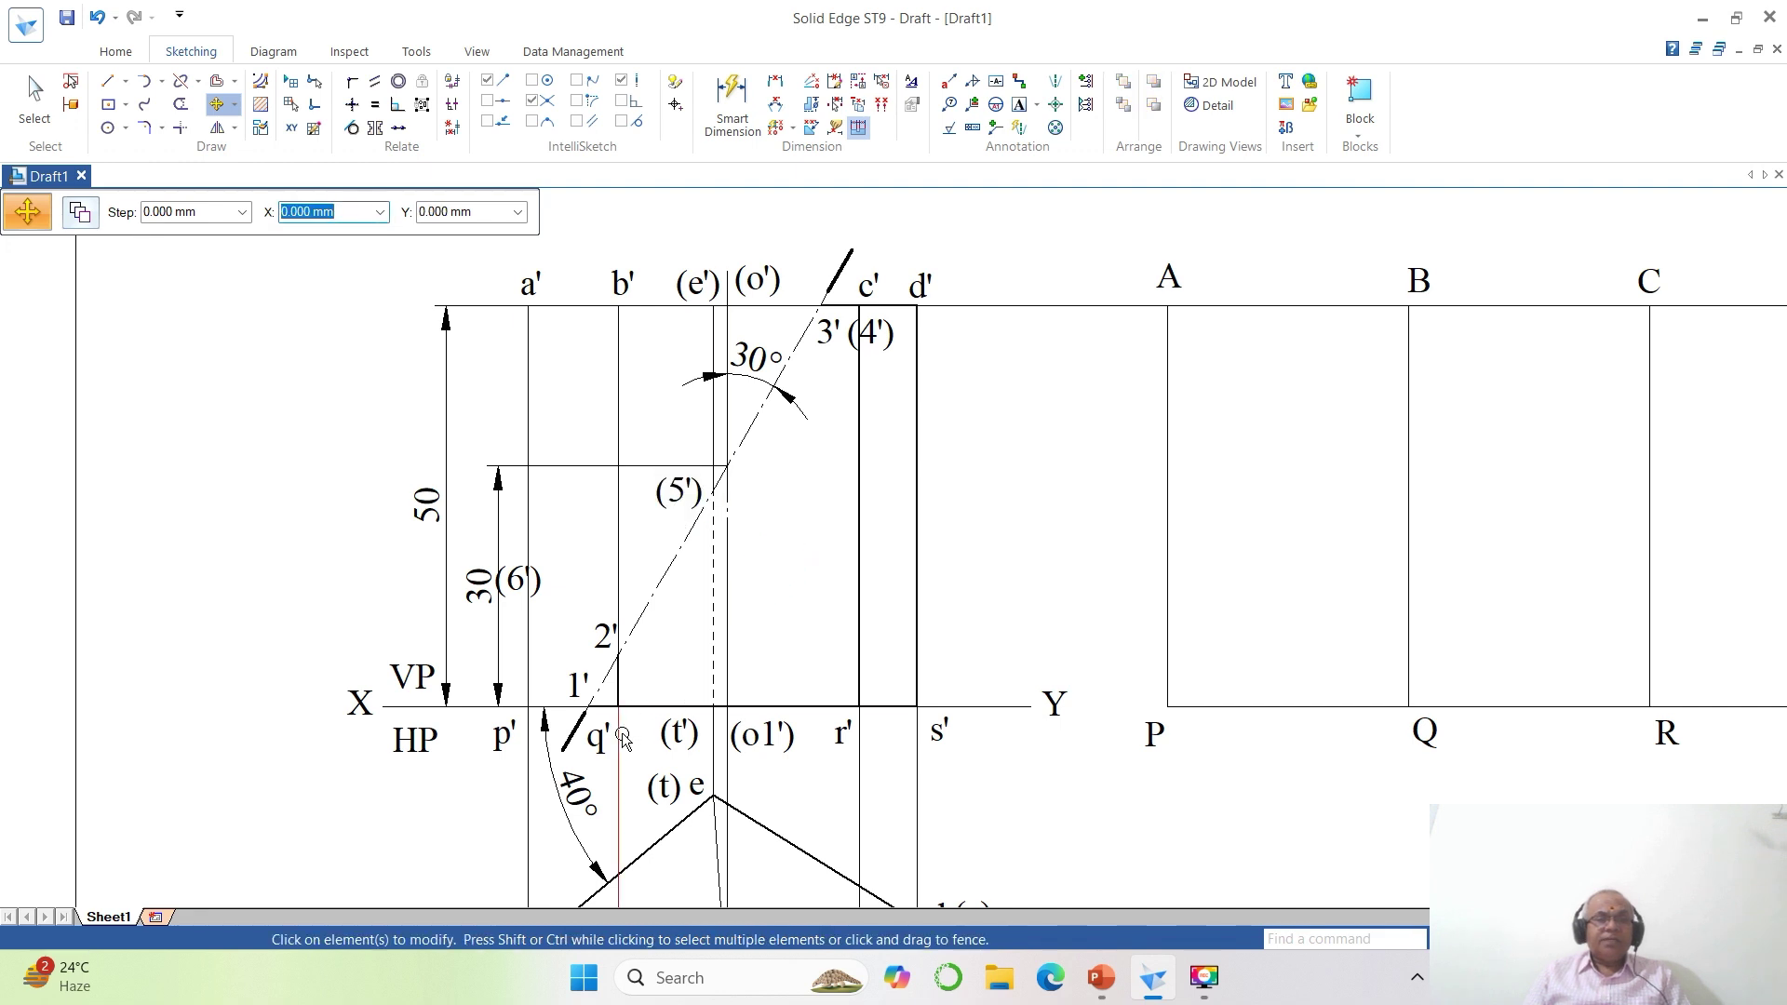
pyautogui.click(545, 607)
pyautogui.click(637, 625)
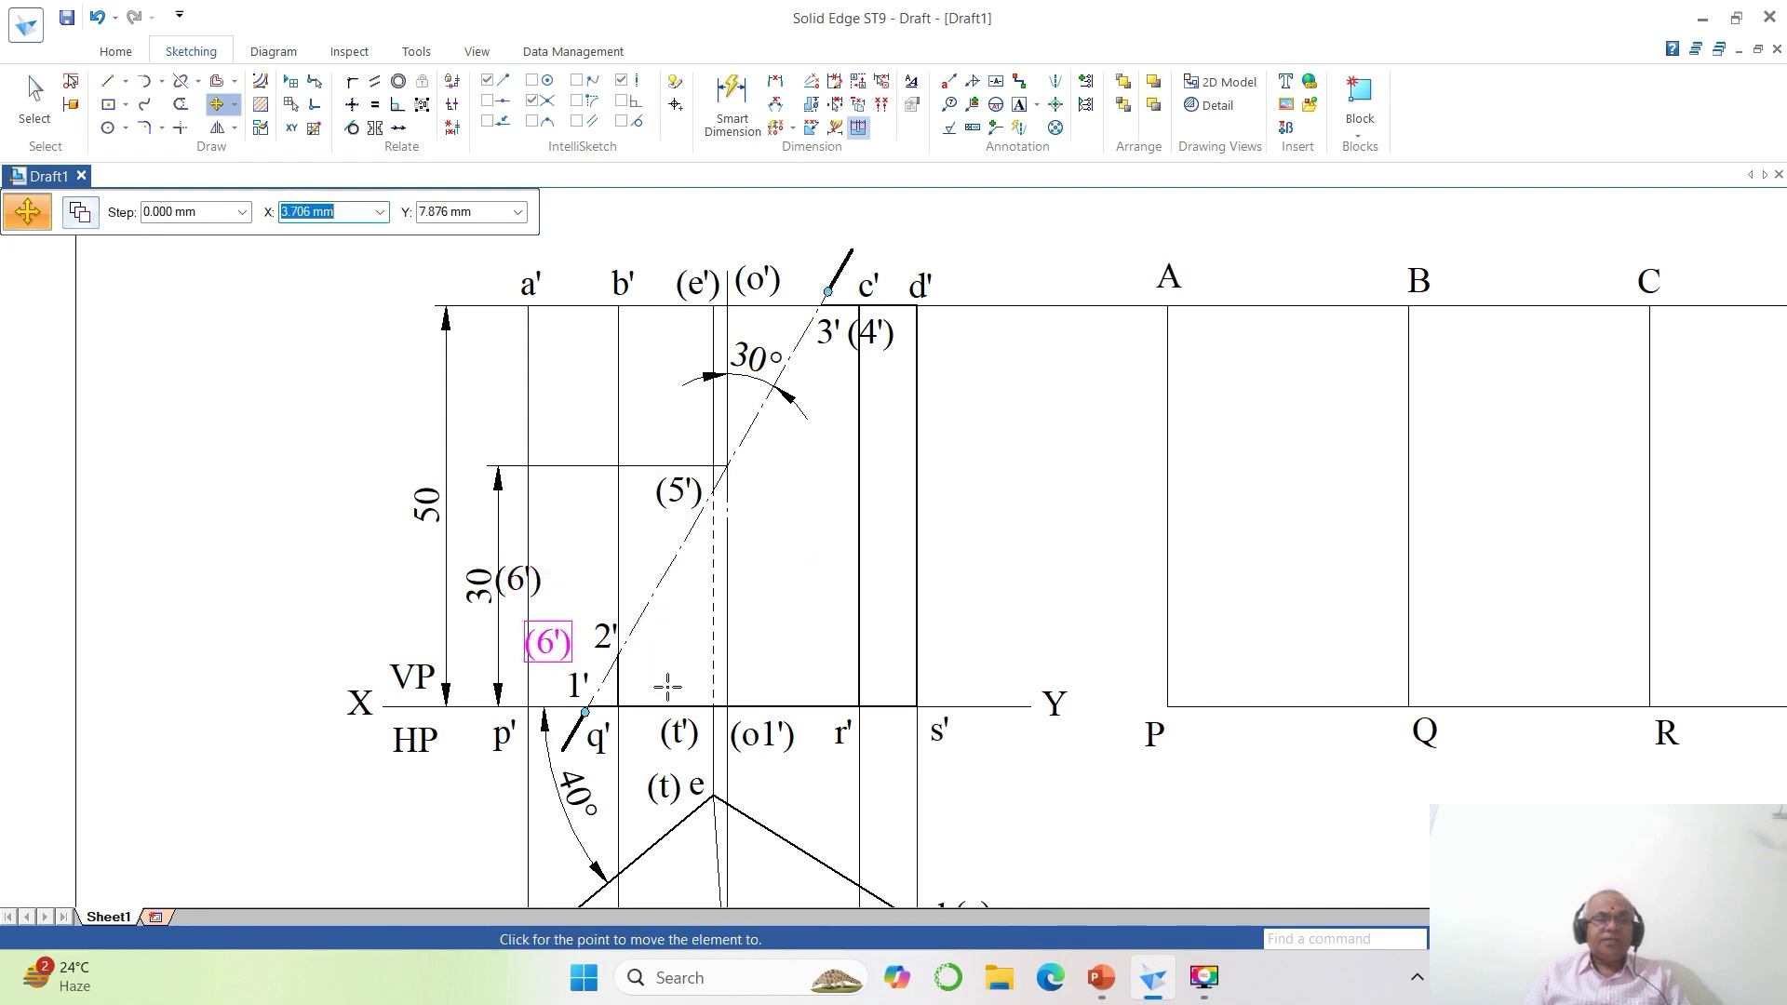
pyautogui.click(670, 686)
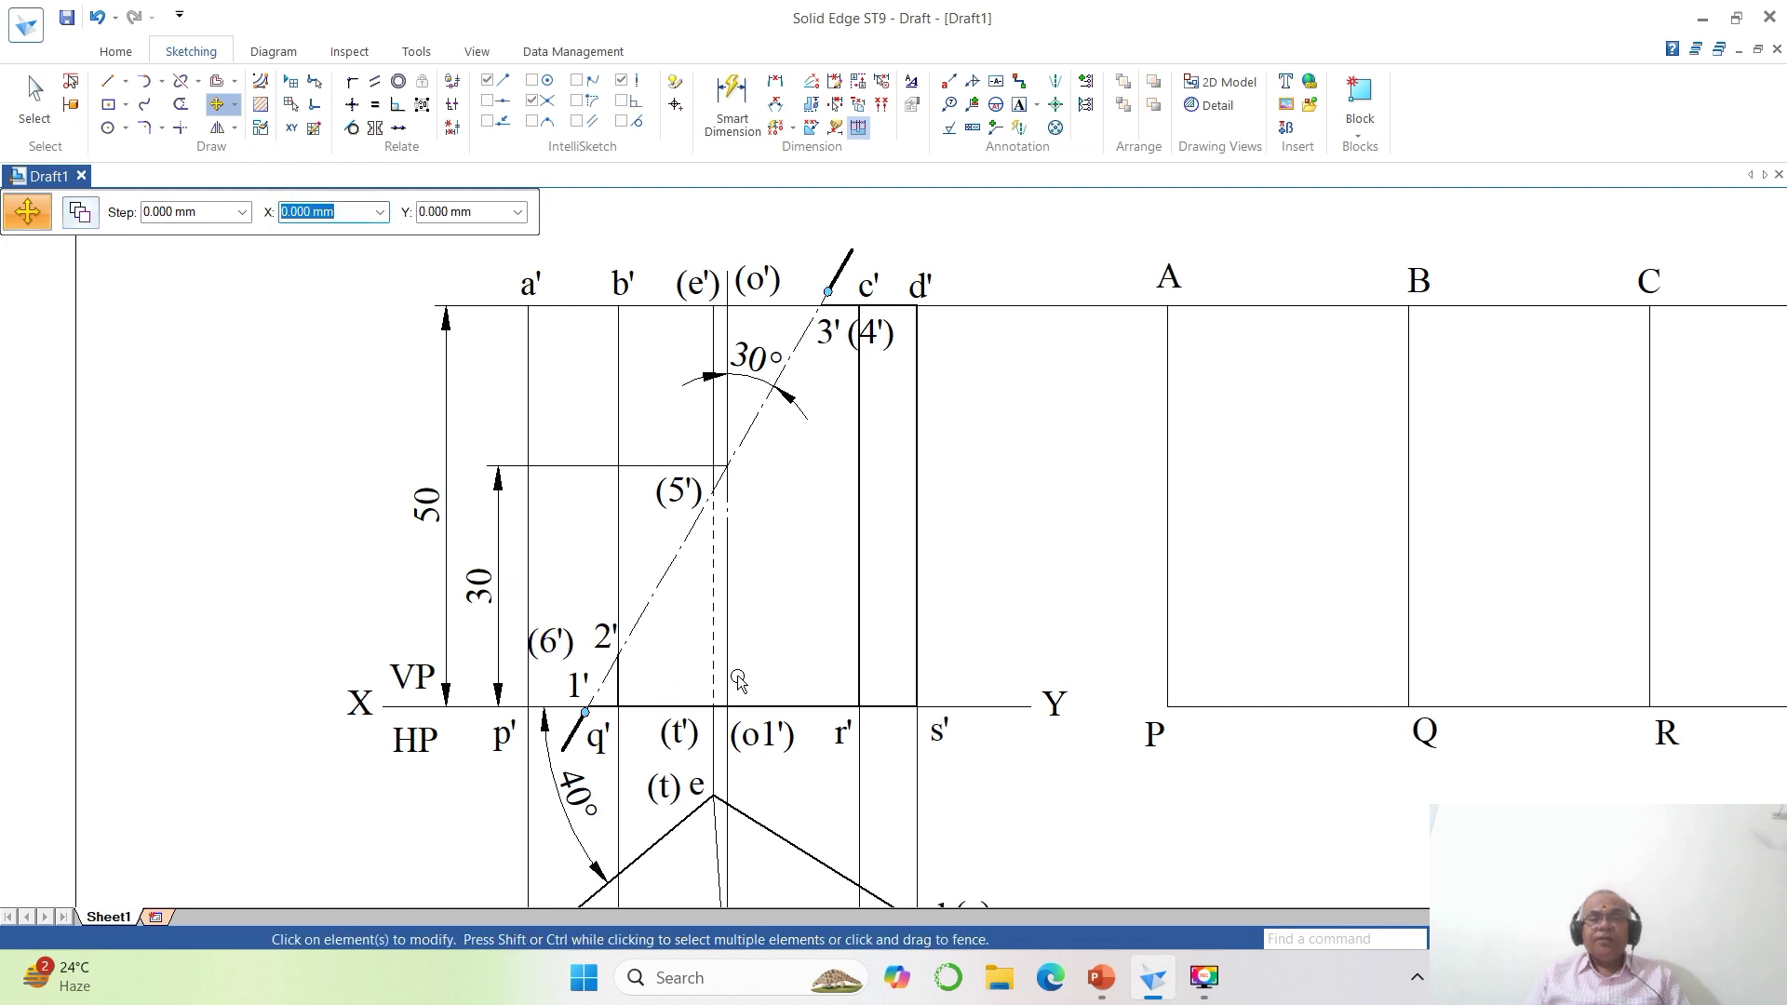
# Draw a vertical line from the XY line at q' down to corner b (q) of the top view.
pyautogui.click(1573, 939)
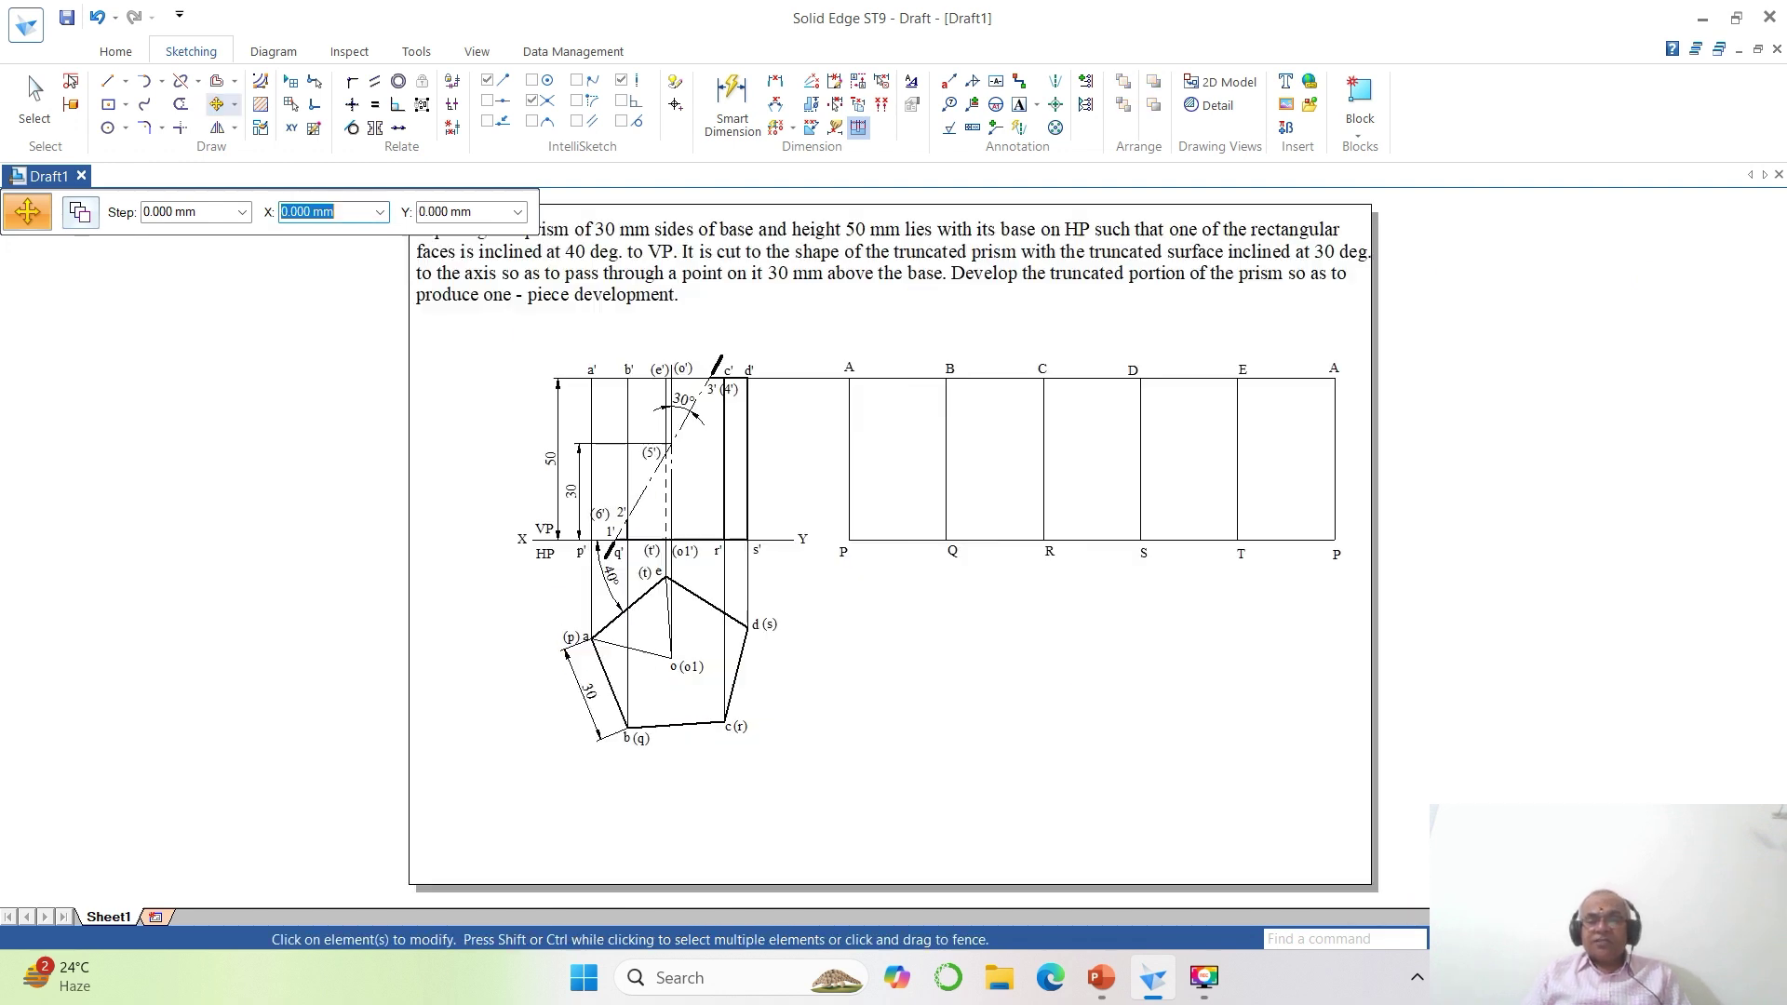
pyautogui.click(1530, 939)
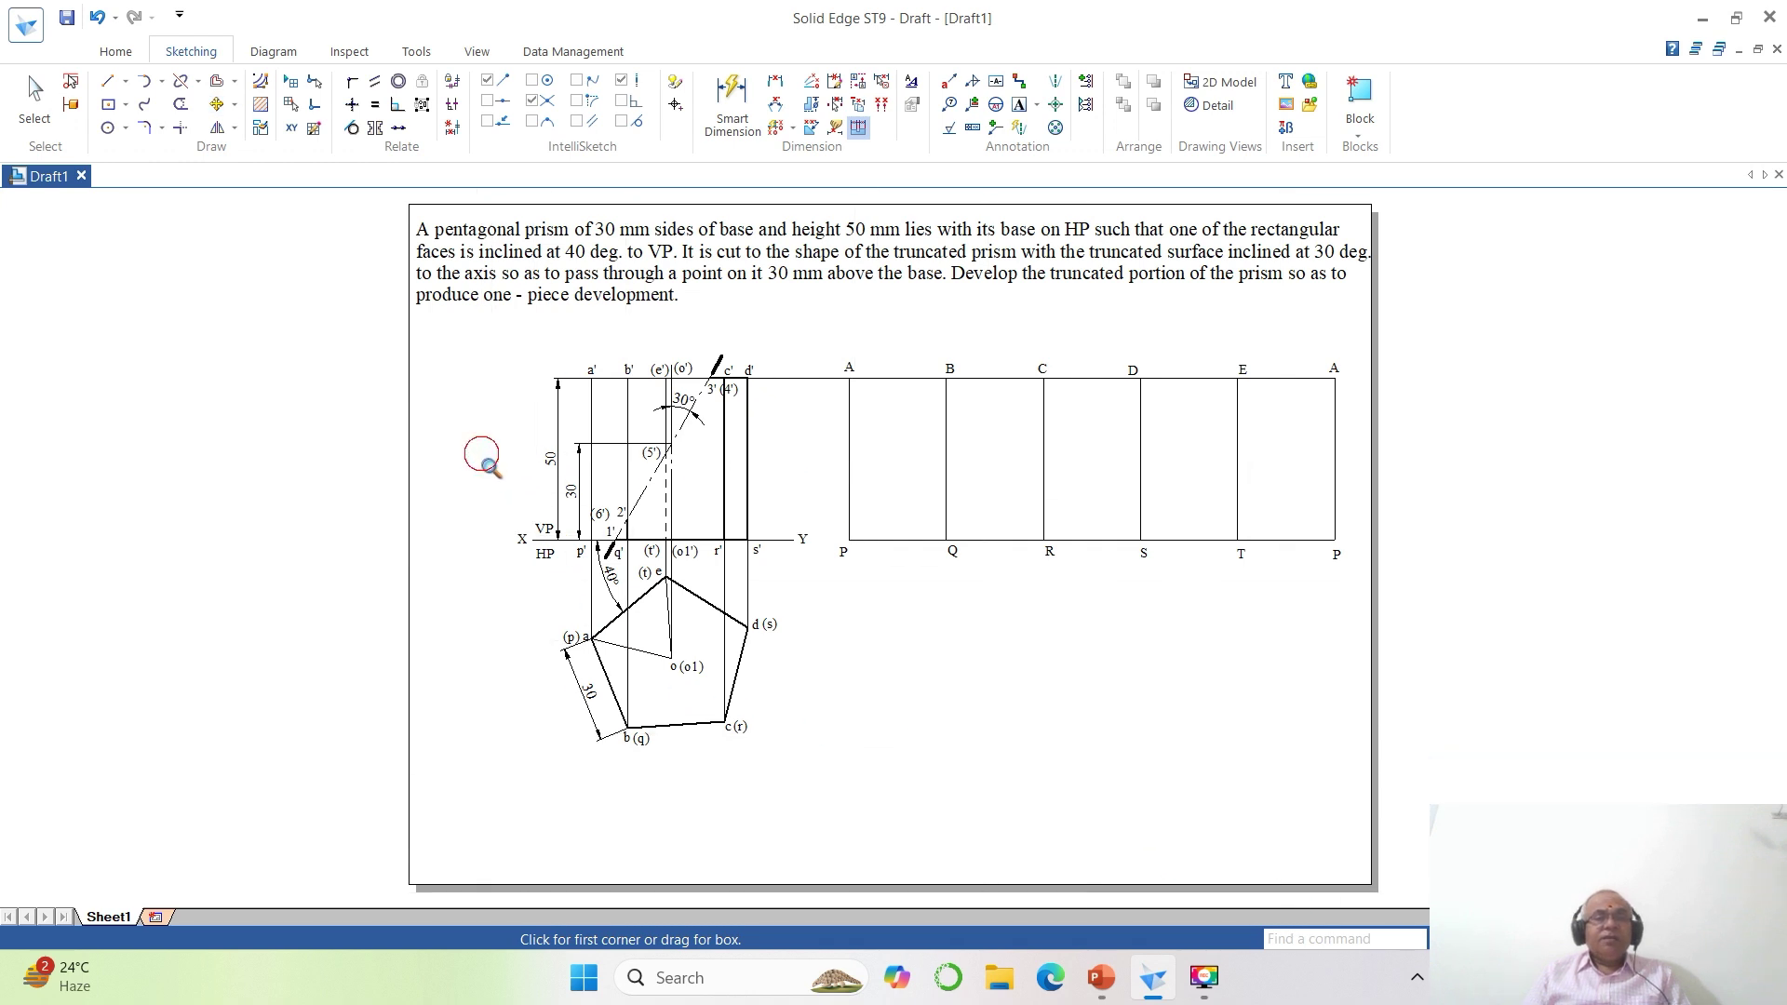
pyautogui.moveTo(215, 452); pyautogui.dragTo(1033, 882)
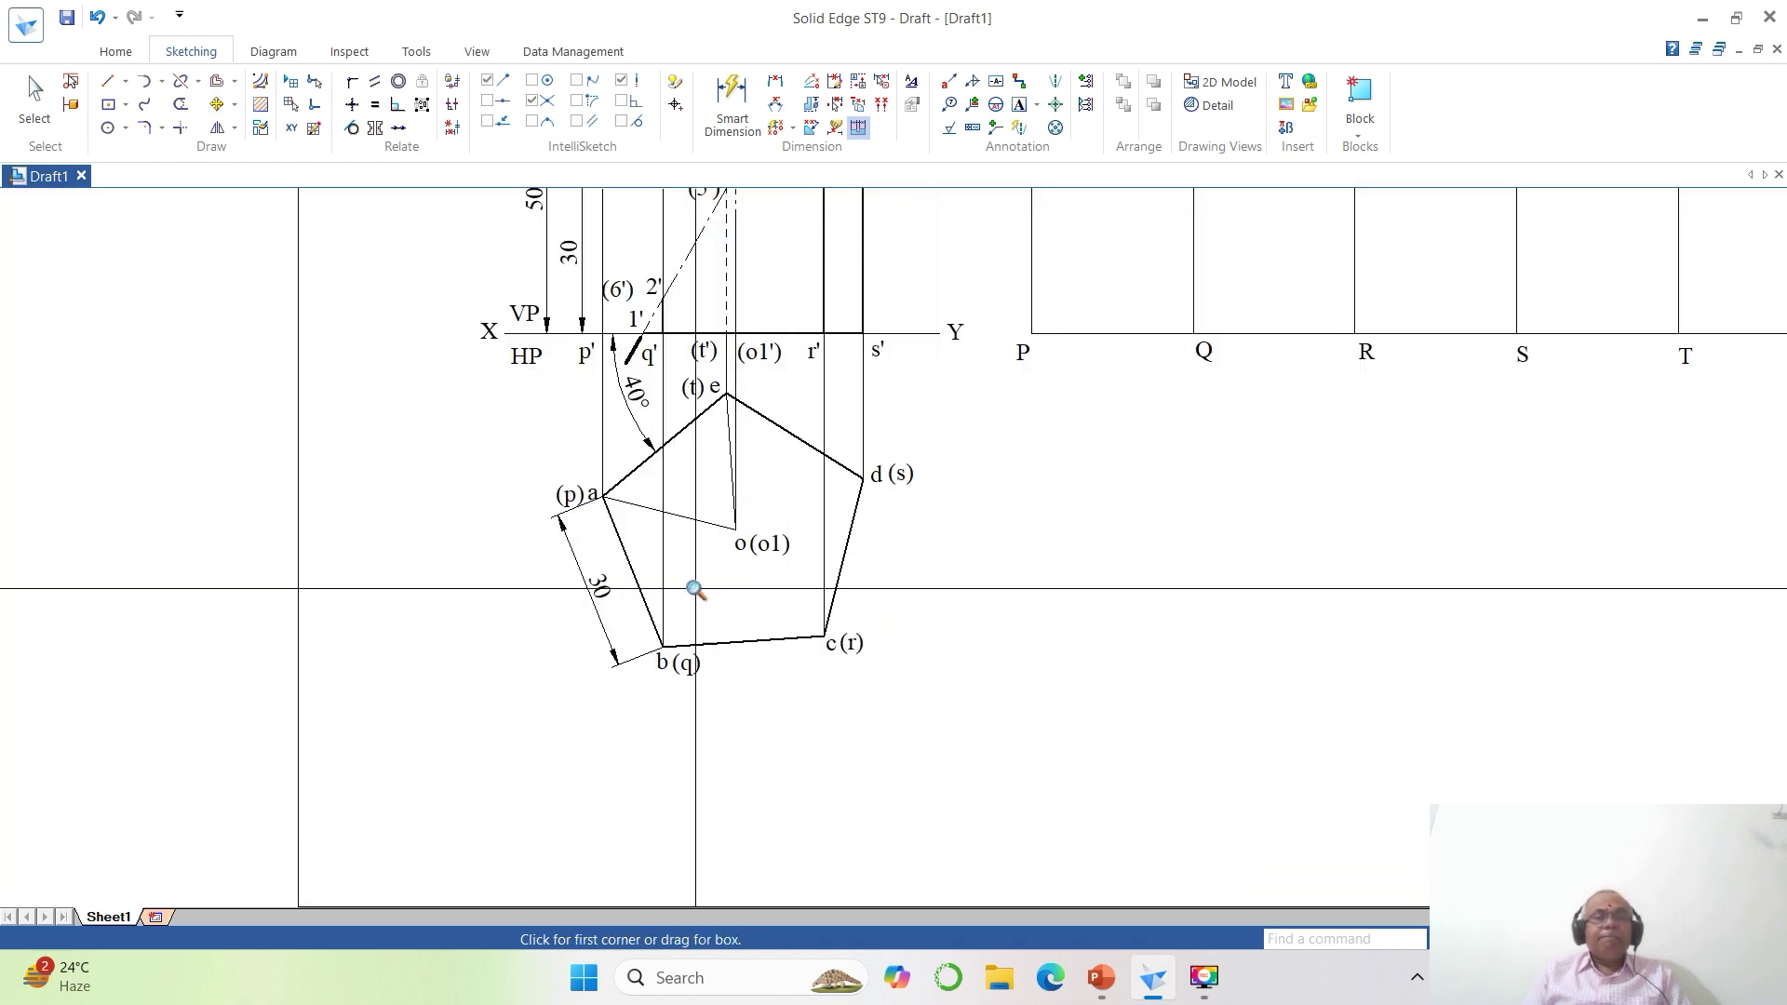
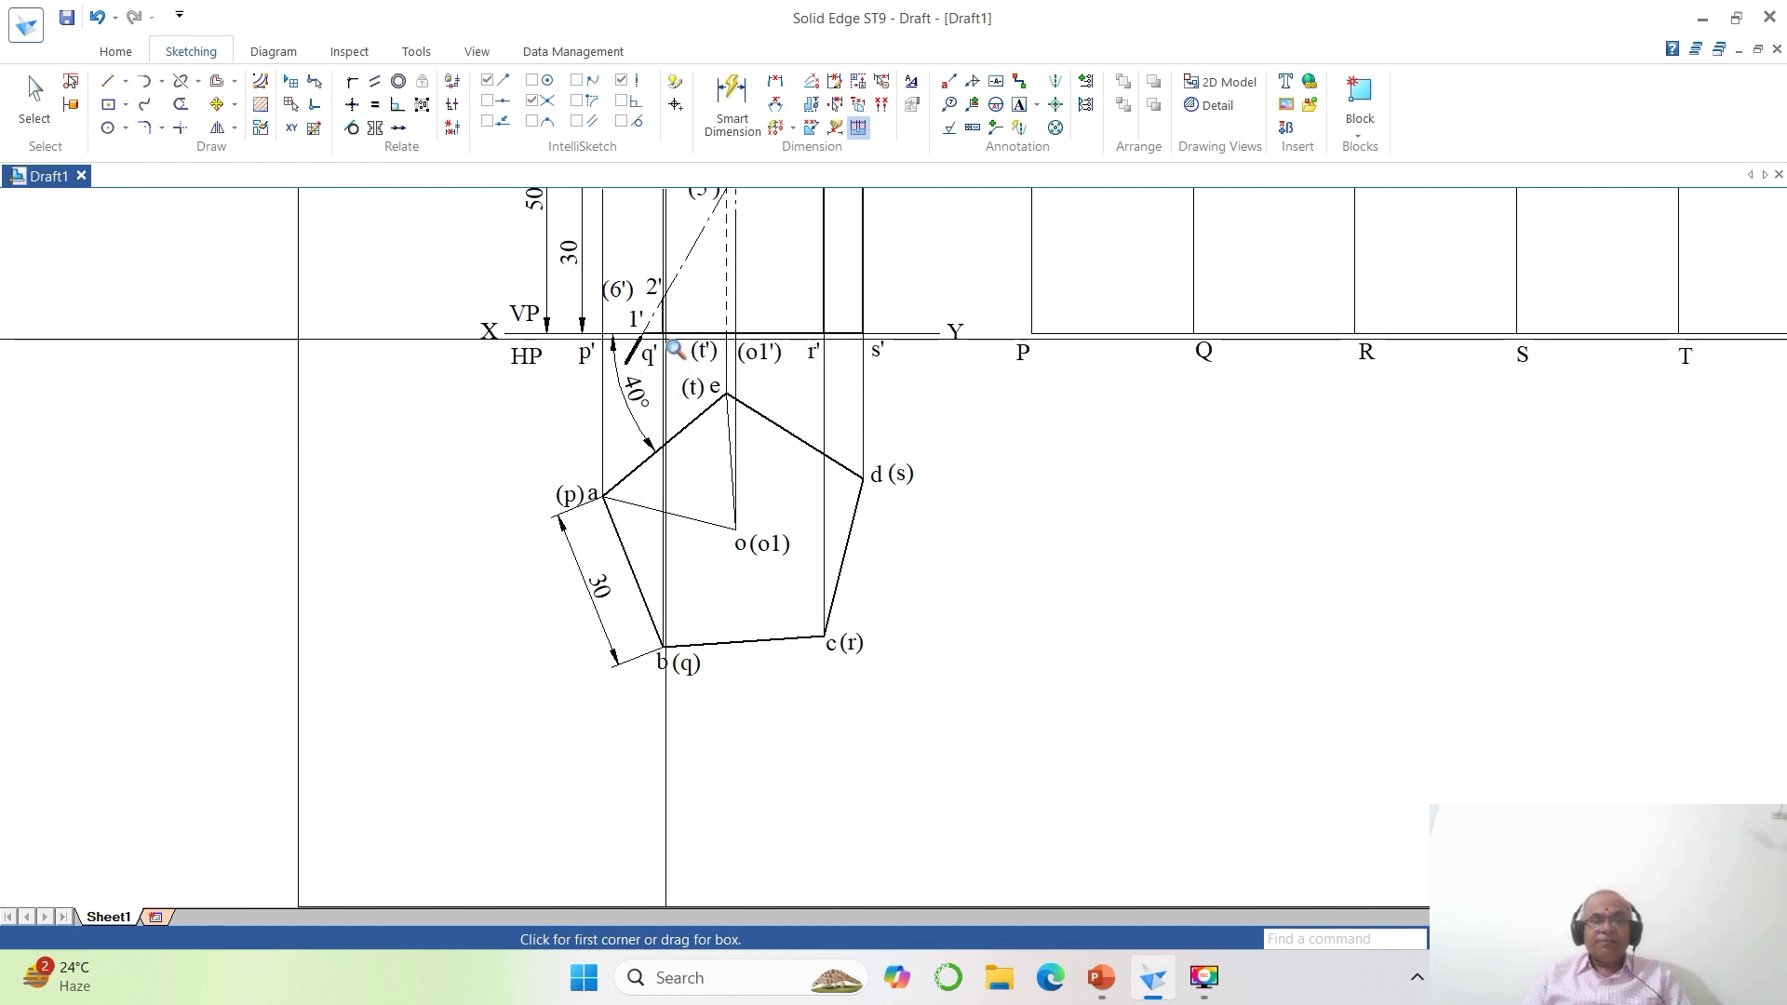
pyautogui.click(108, 80)
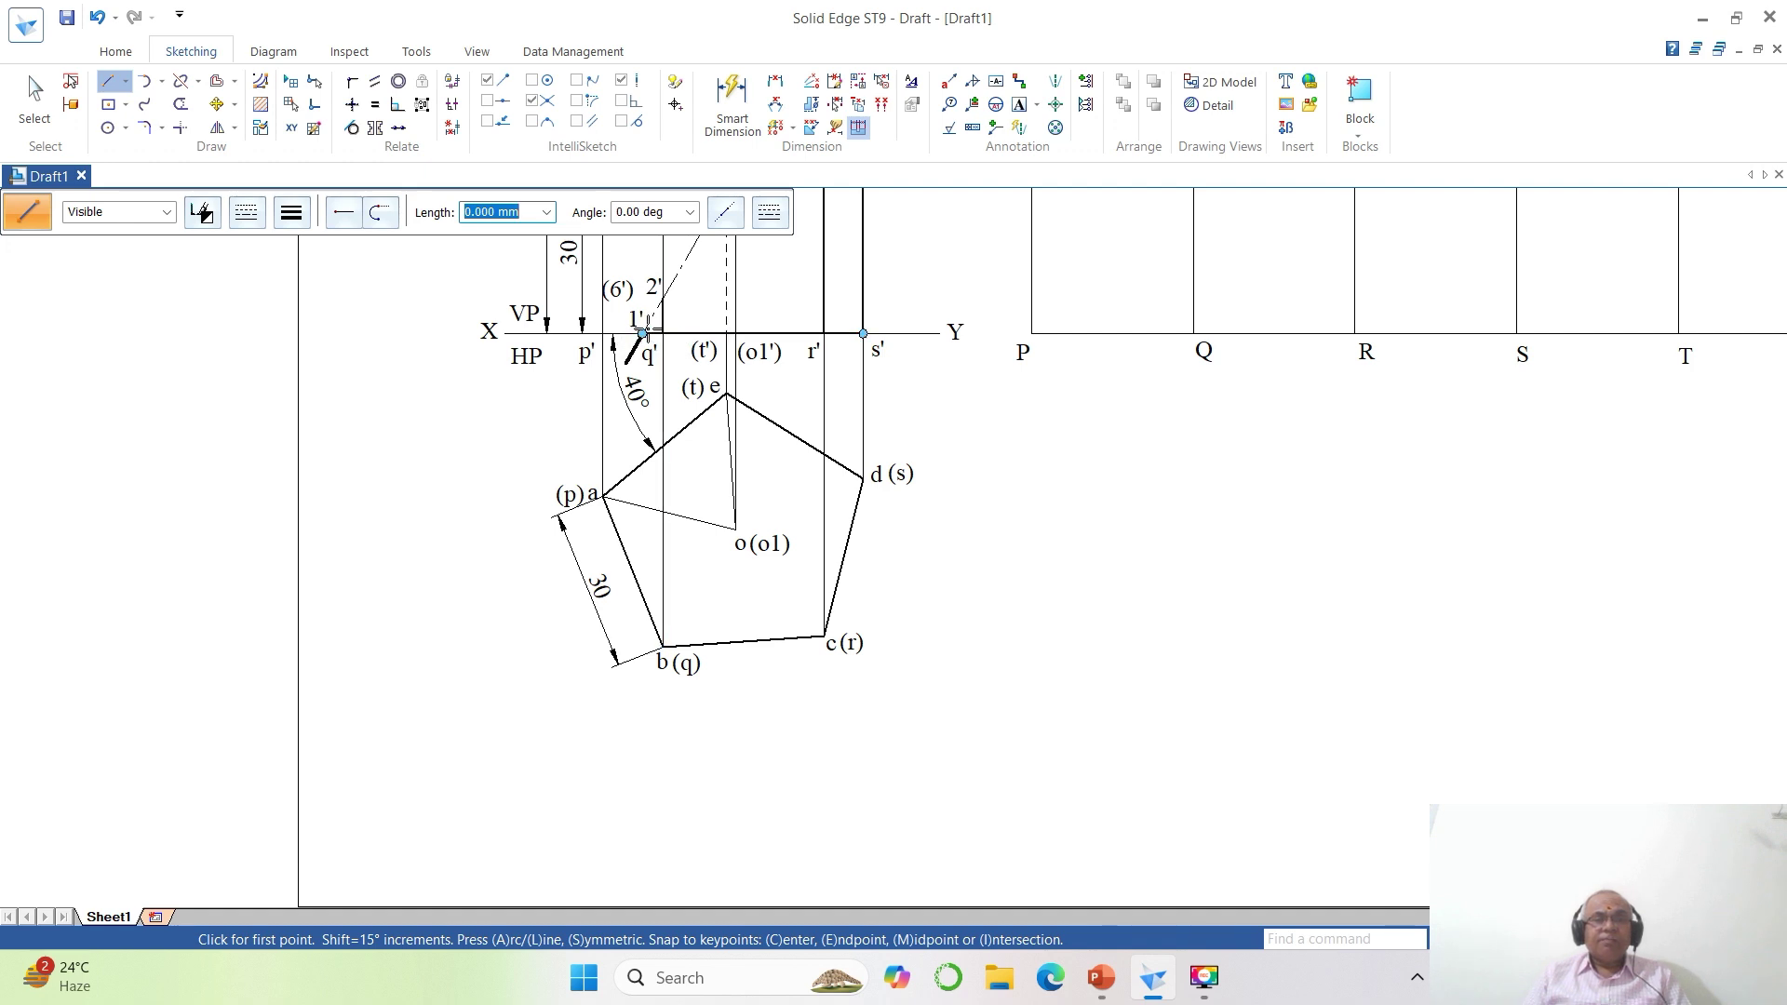
pyautogui.click(663, 332)
pyautogui.click(663, 646)
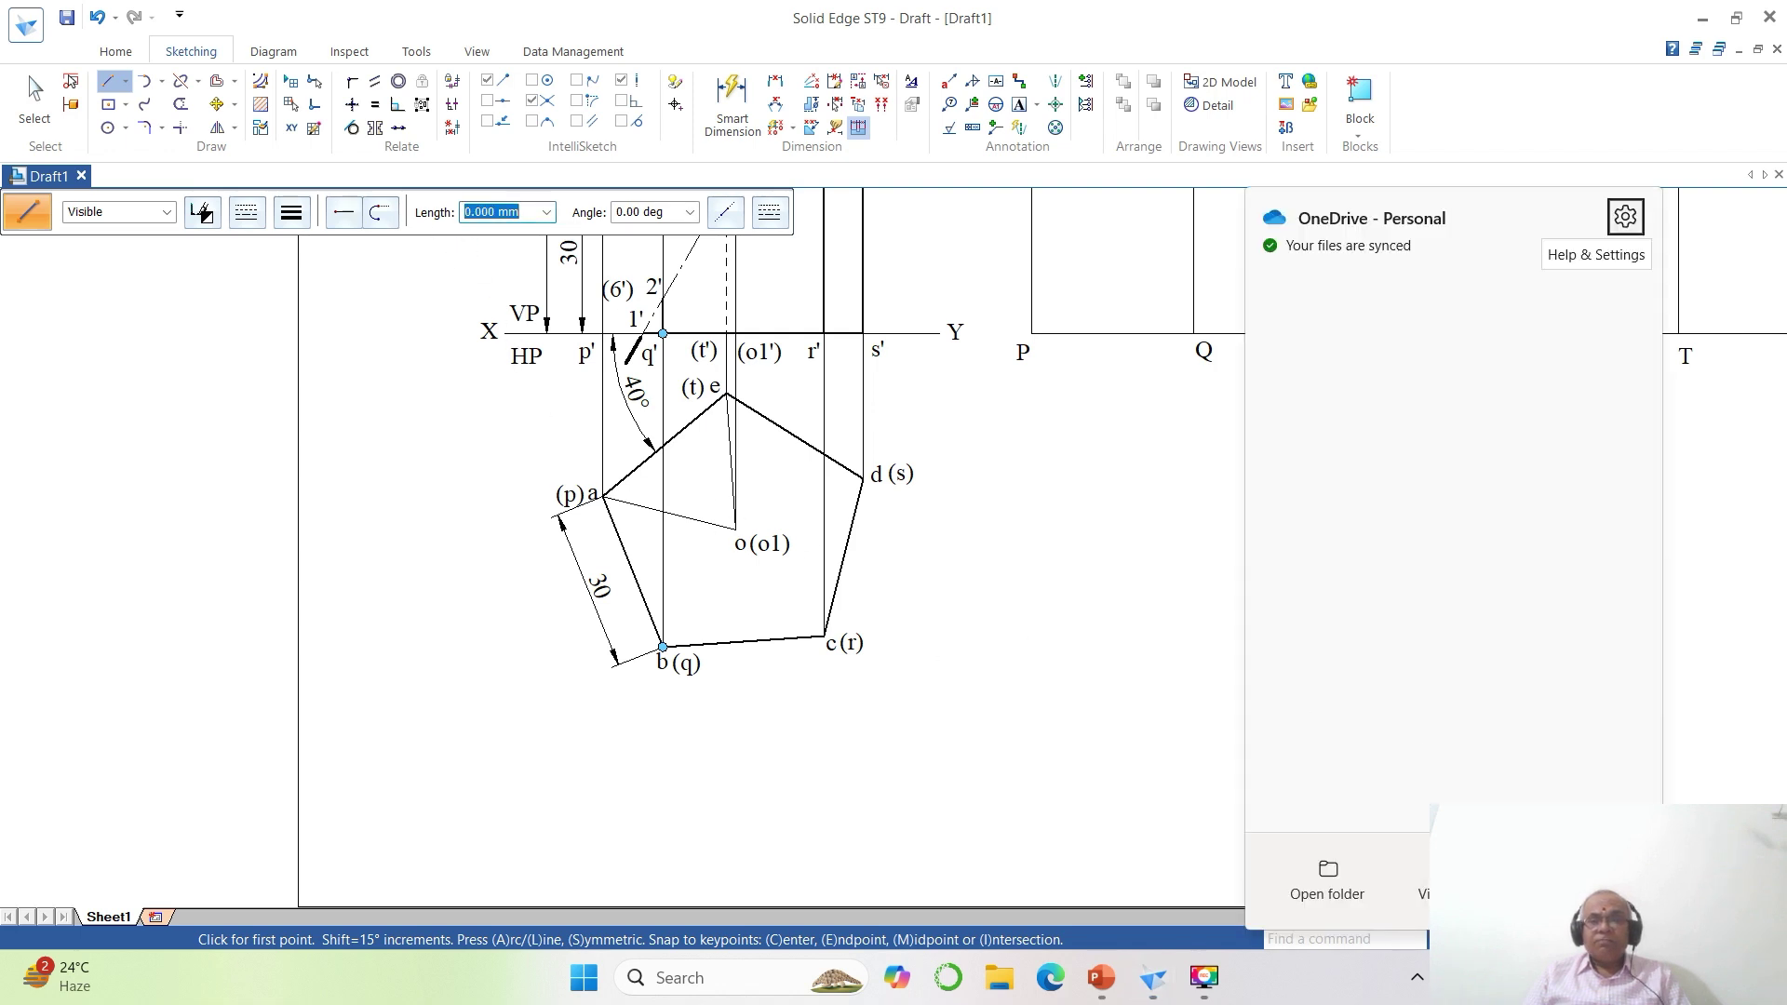
# Project cut point 1' vertically down from the XY line and trim the projector at side ab of the top view.
pyautogui.click(1508, 939)
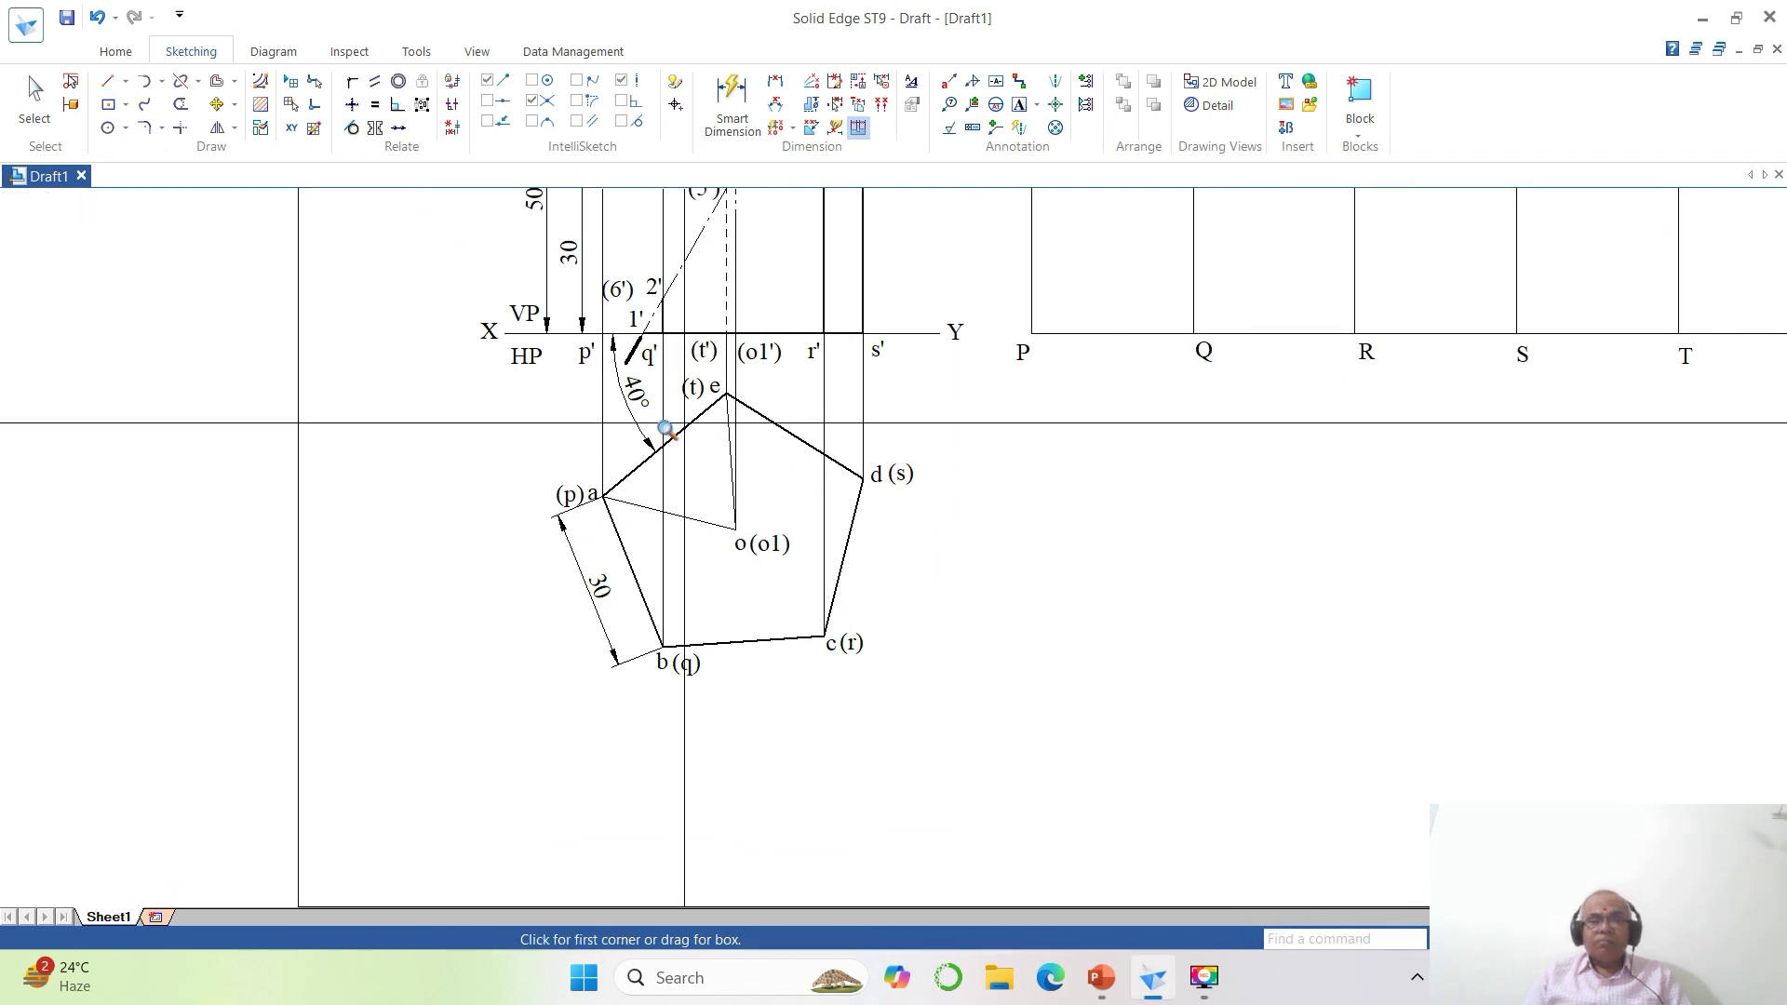
pyautogui.moveTo(549, 295)
pyautogui.mouseDown()
pyautogui.moveTo(817, 410)
pyautogui.moveTo(989, 646)
pyautogui.mouseUp()
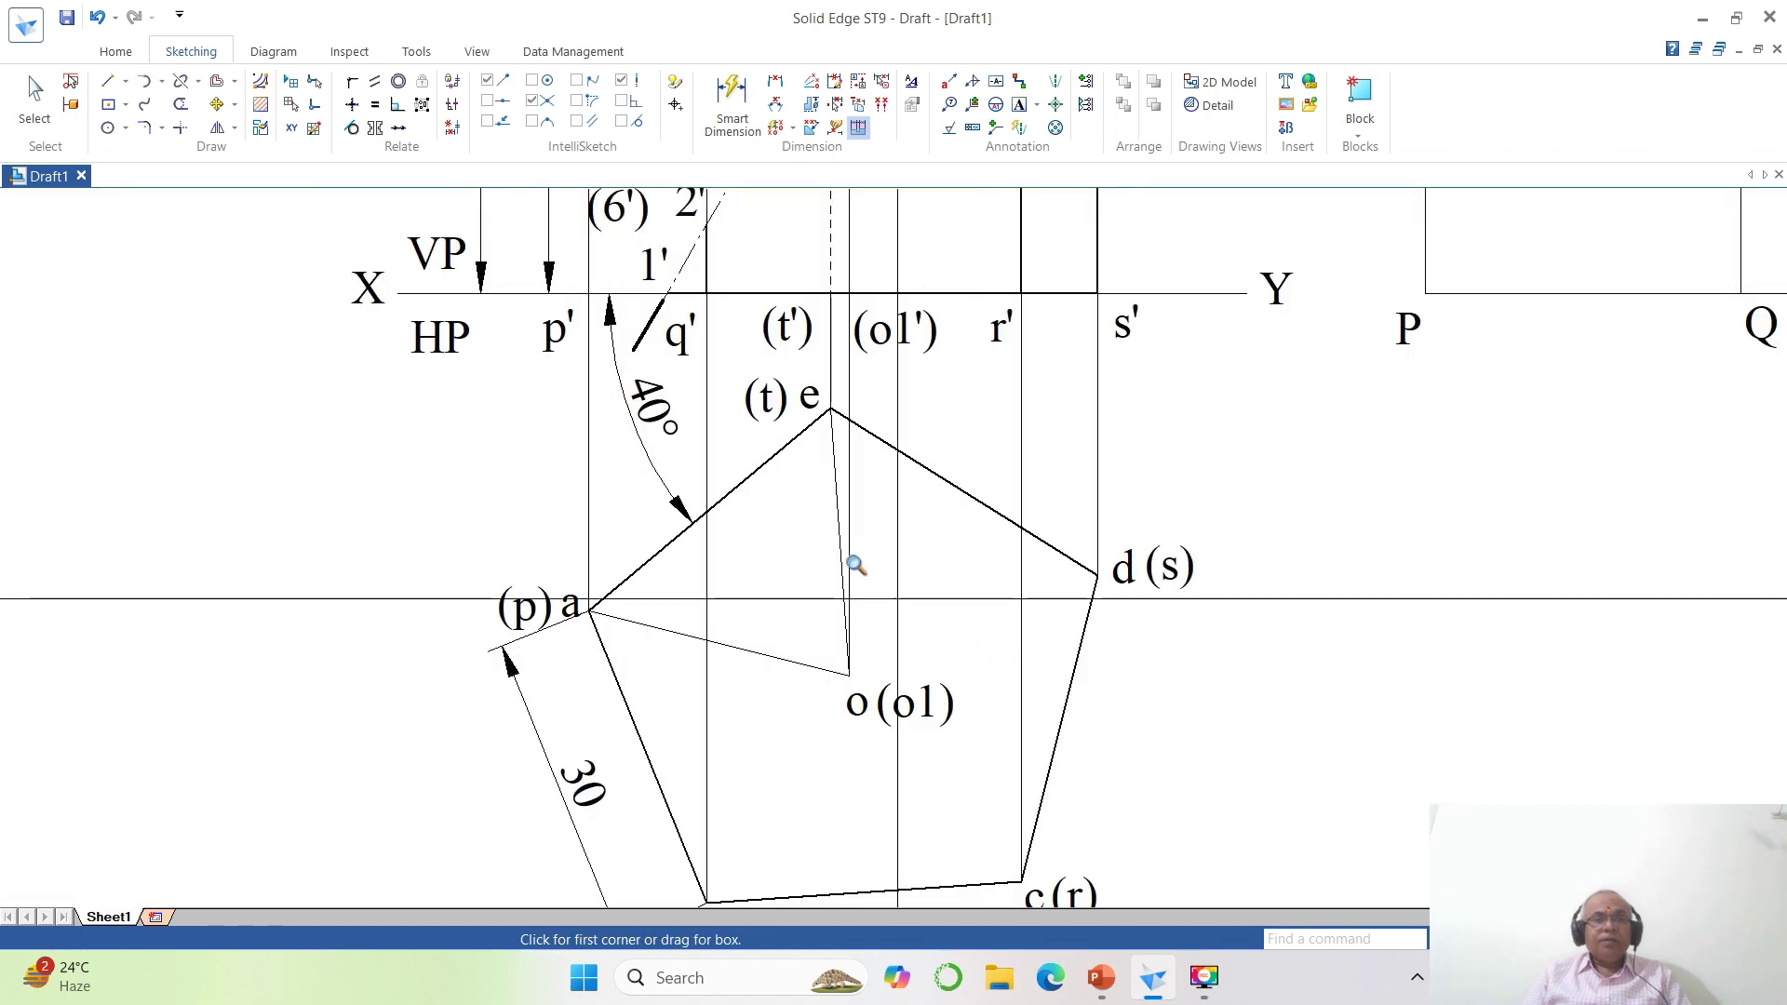
pyautogui.click(107, 81)
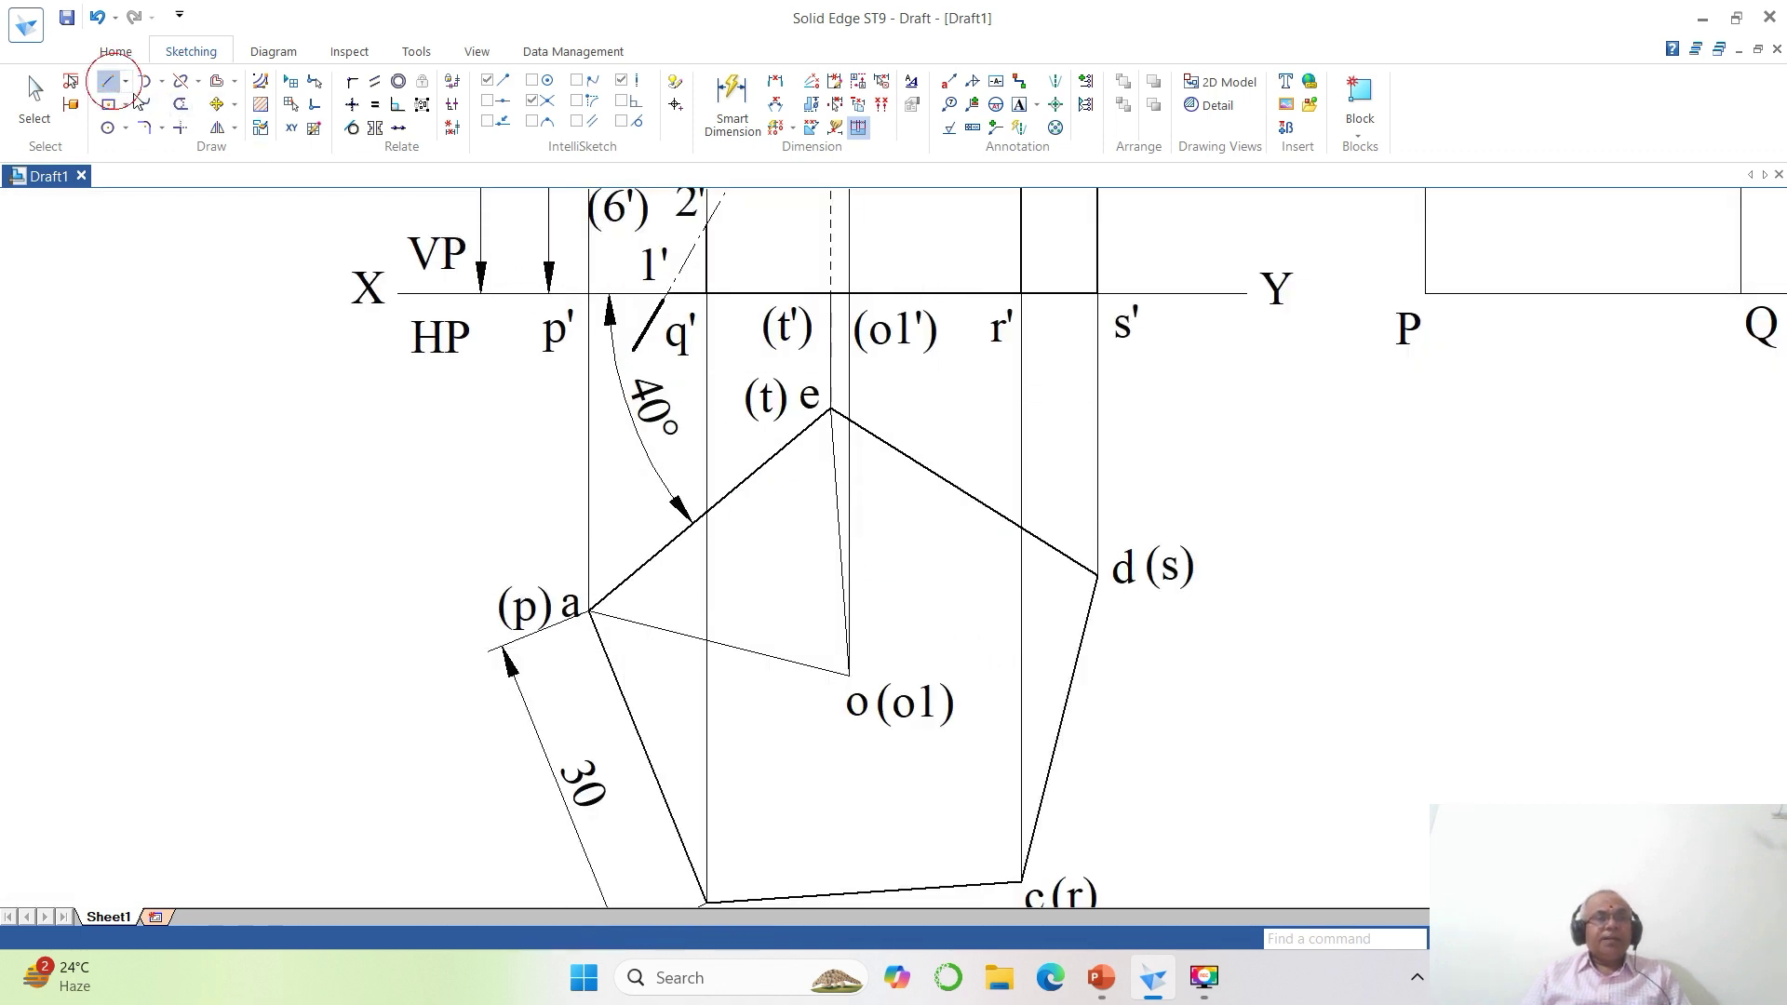
pyautogui.click(666, 294)
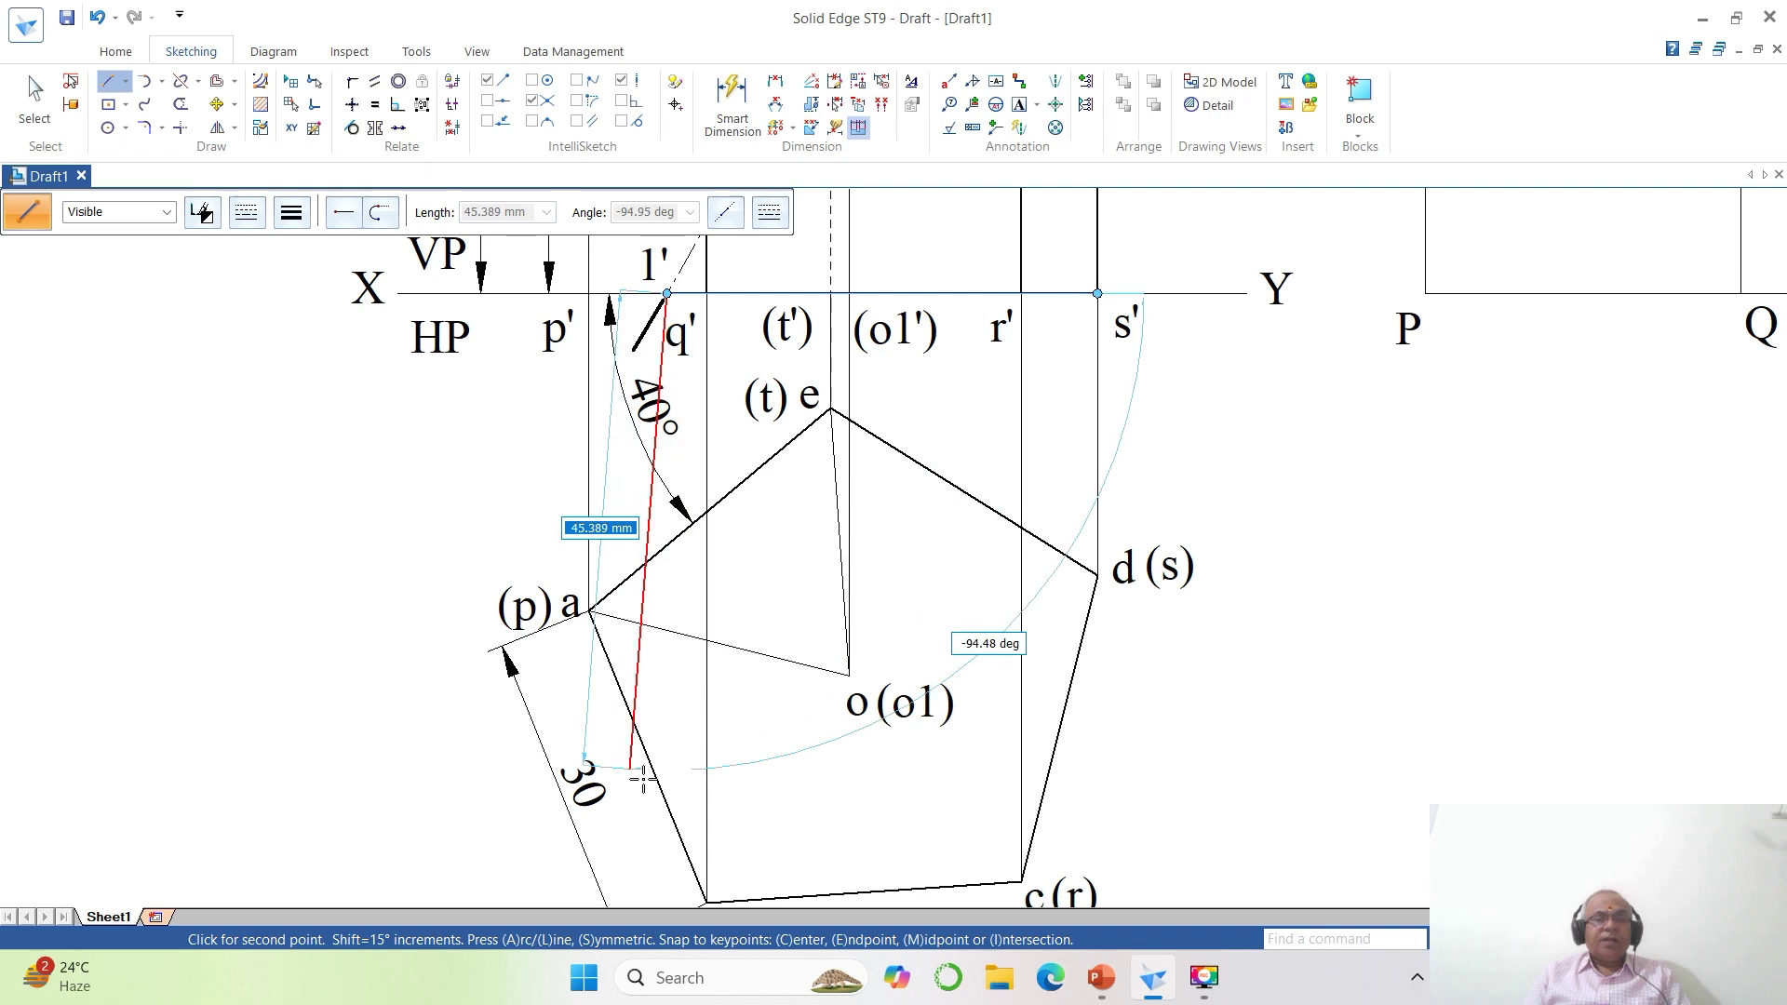
pyautogui.click(666, 842)
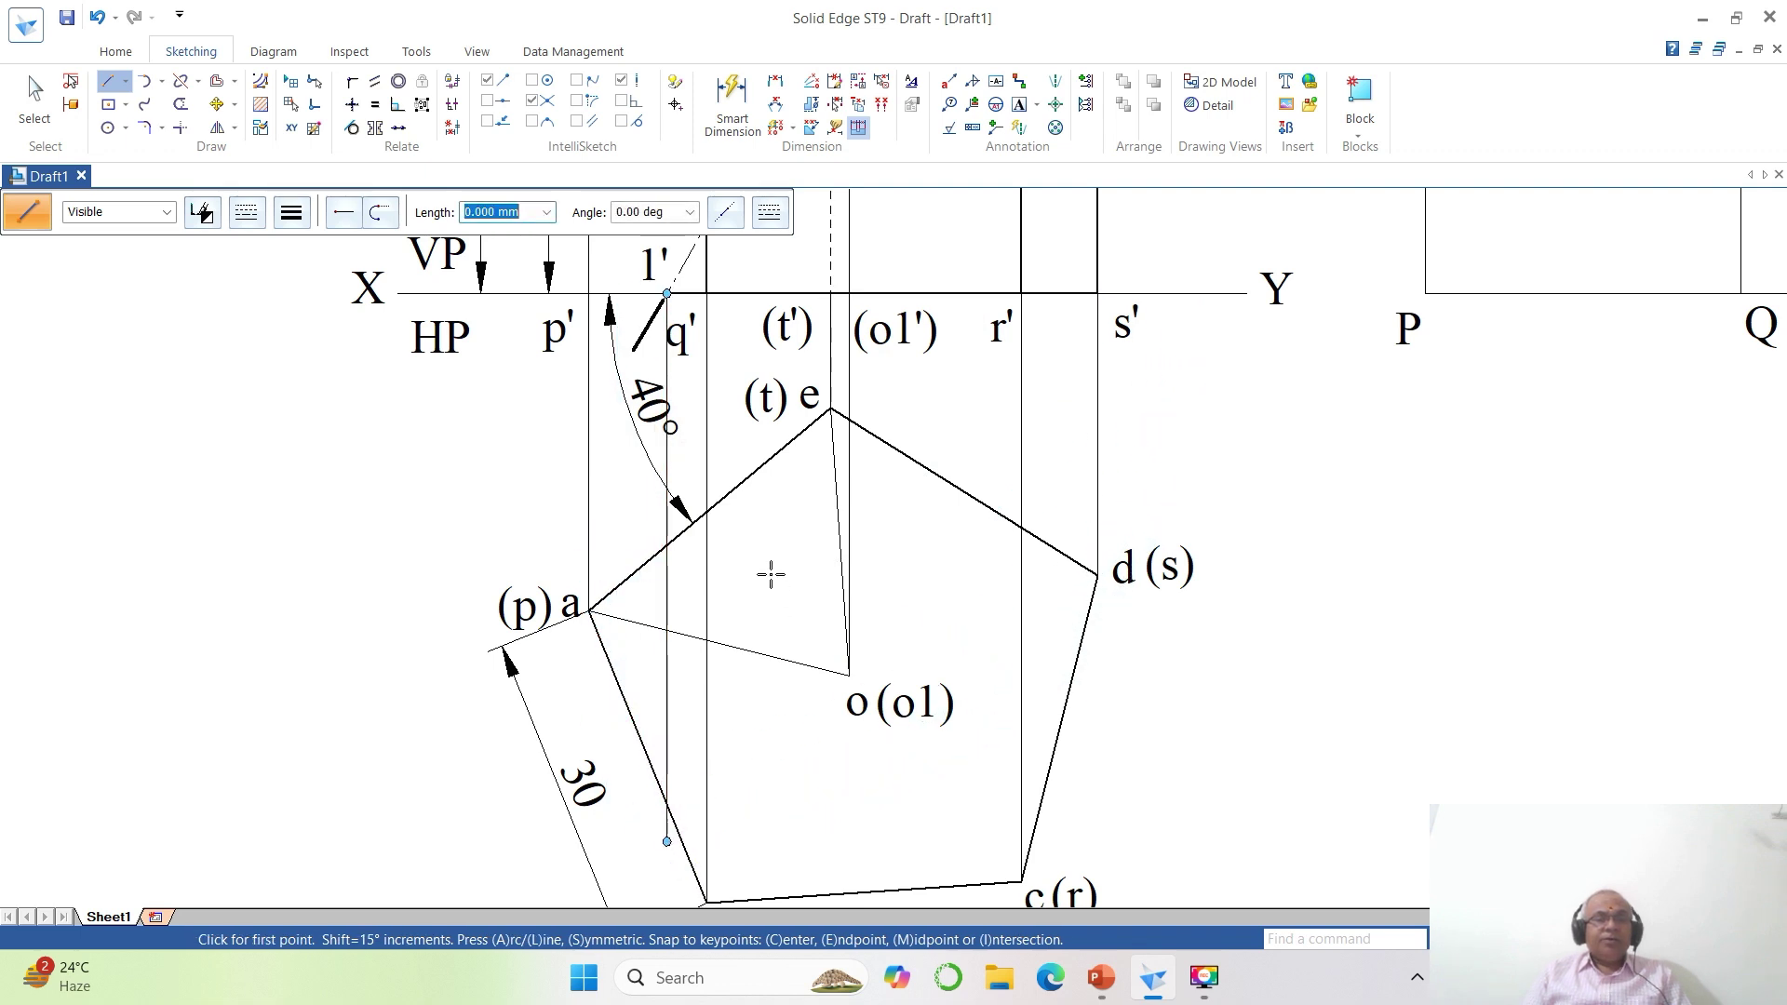
pyautogui.click(181, 104)
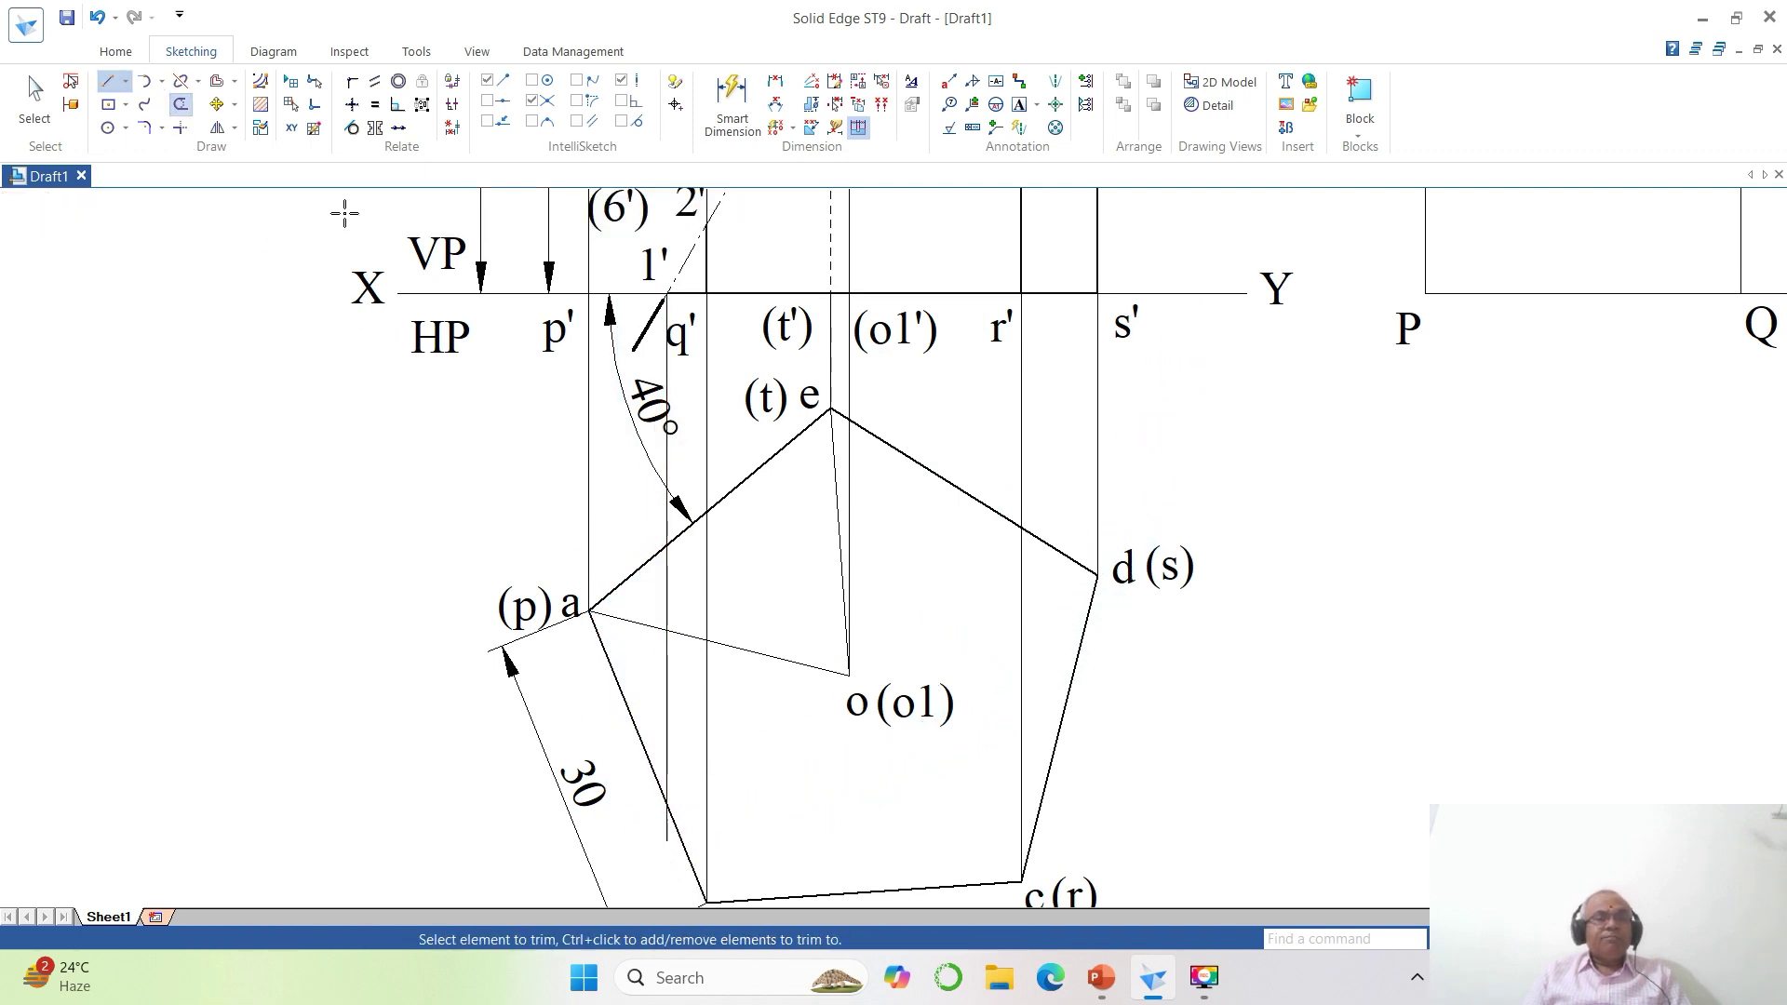
pyautogui.click(665, 819)
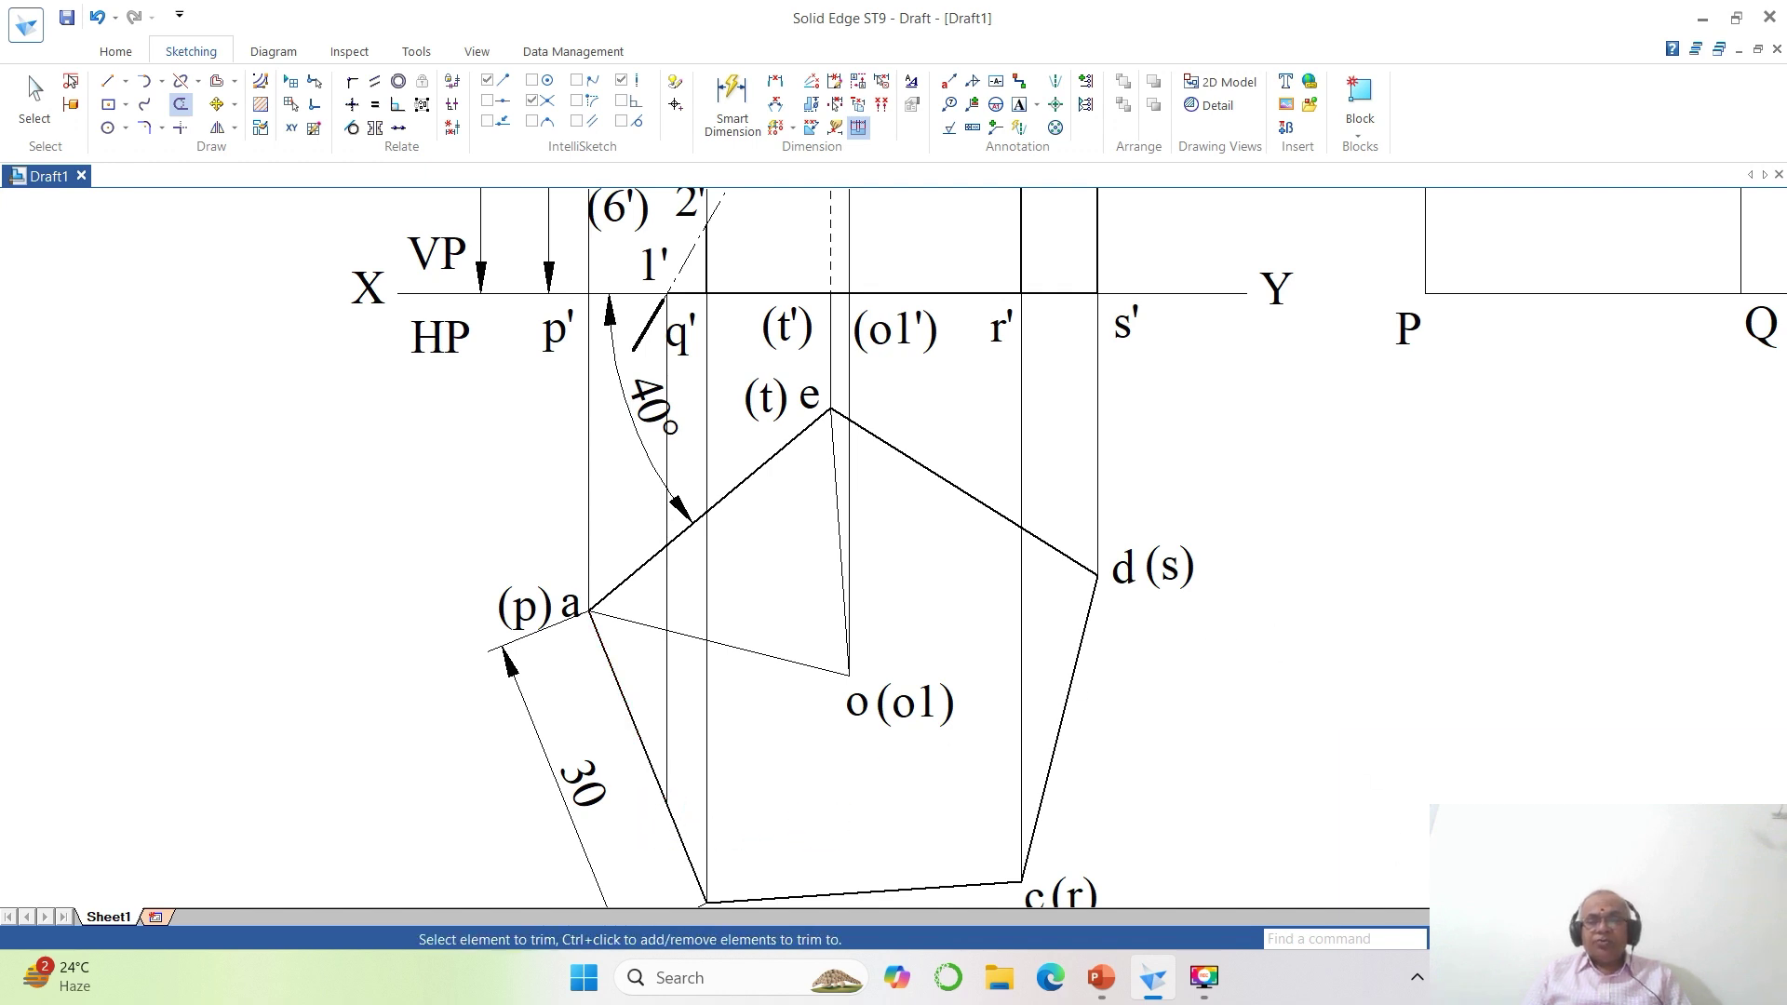
pyautogui.click(1526, 939)
pyautogui.click(1481, 939)
pyautogui.click(423, 415)
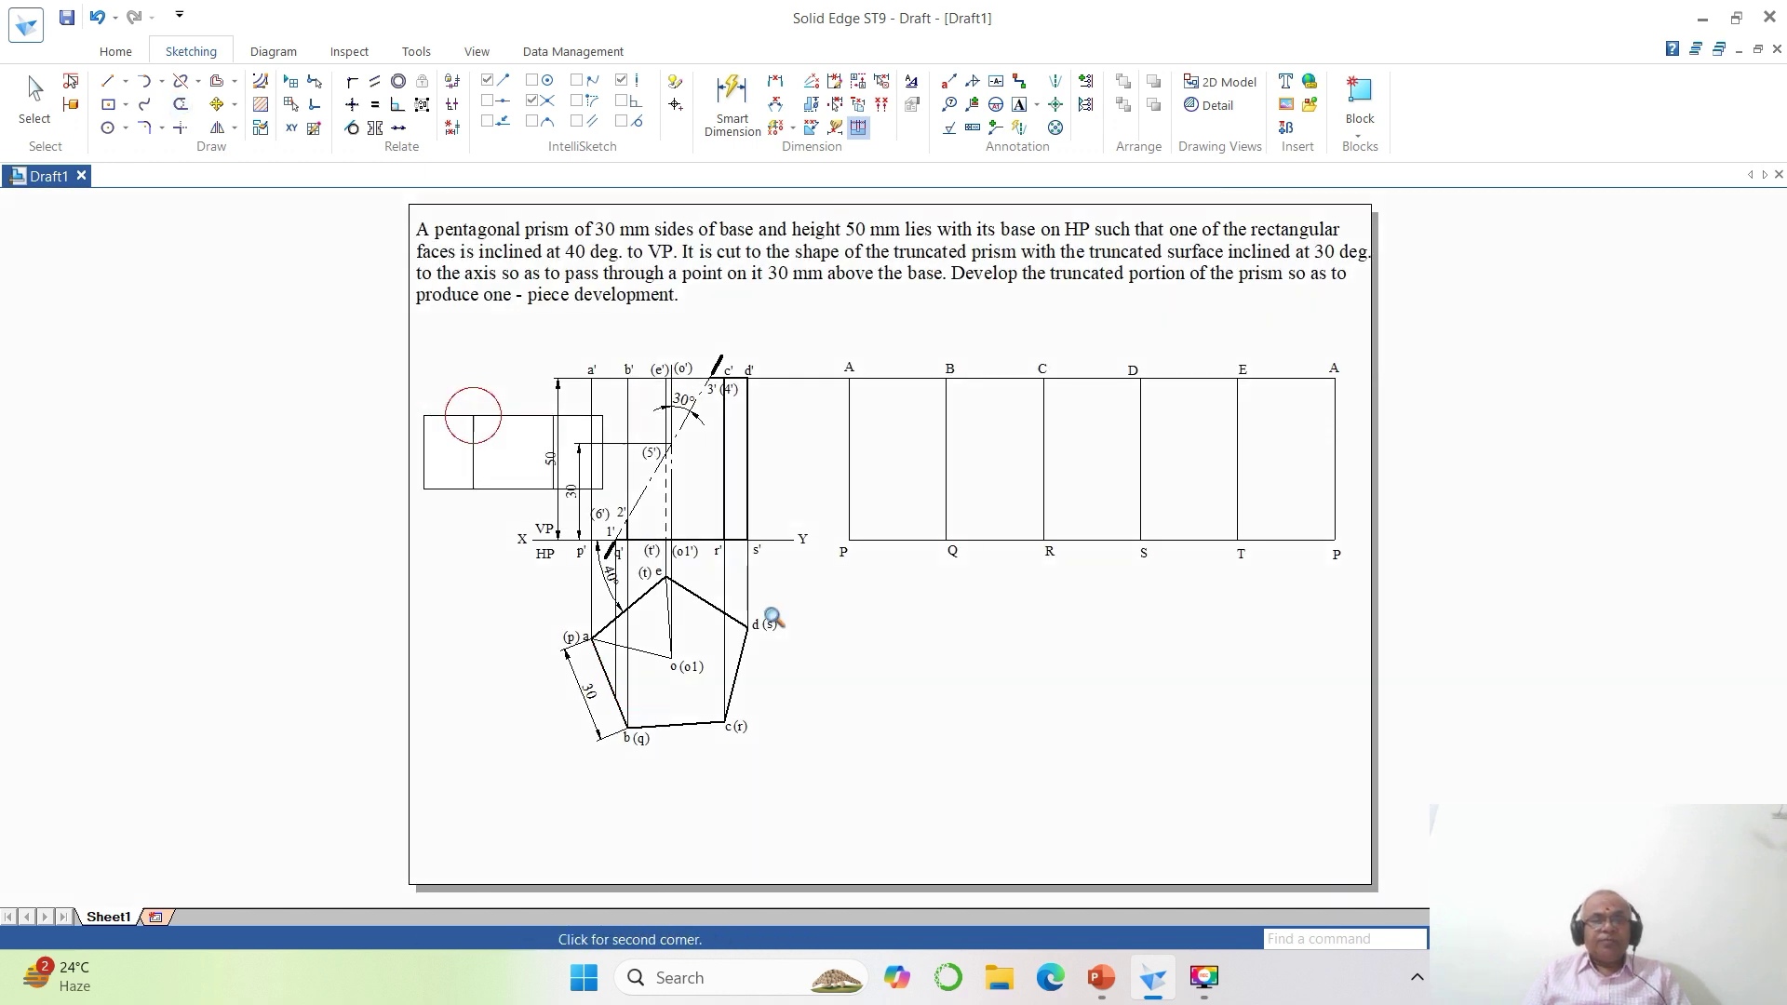
pyautogui.click(1095, 840)
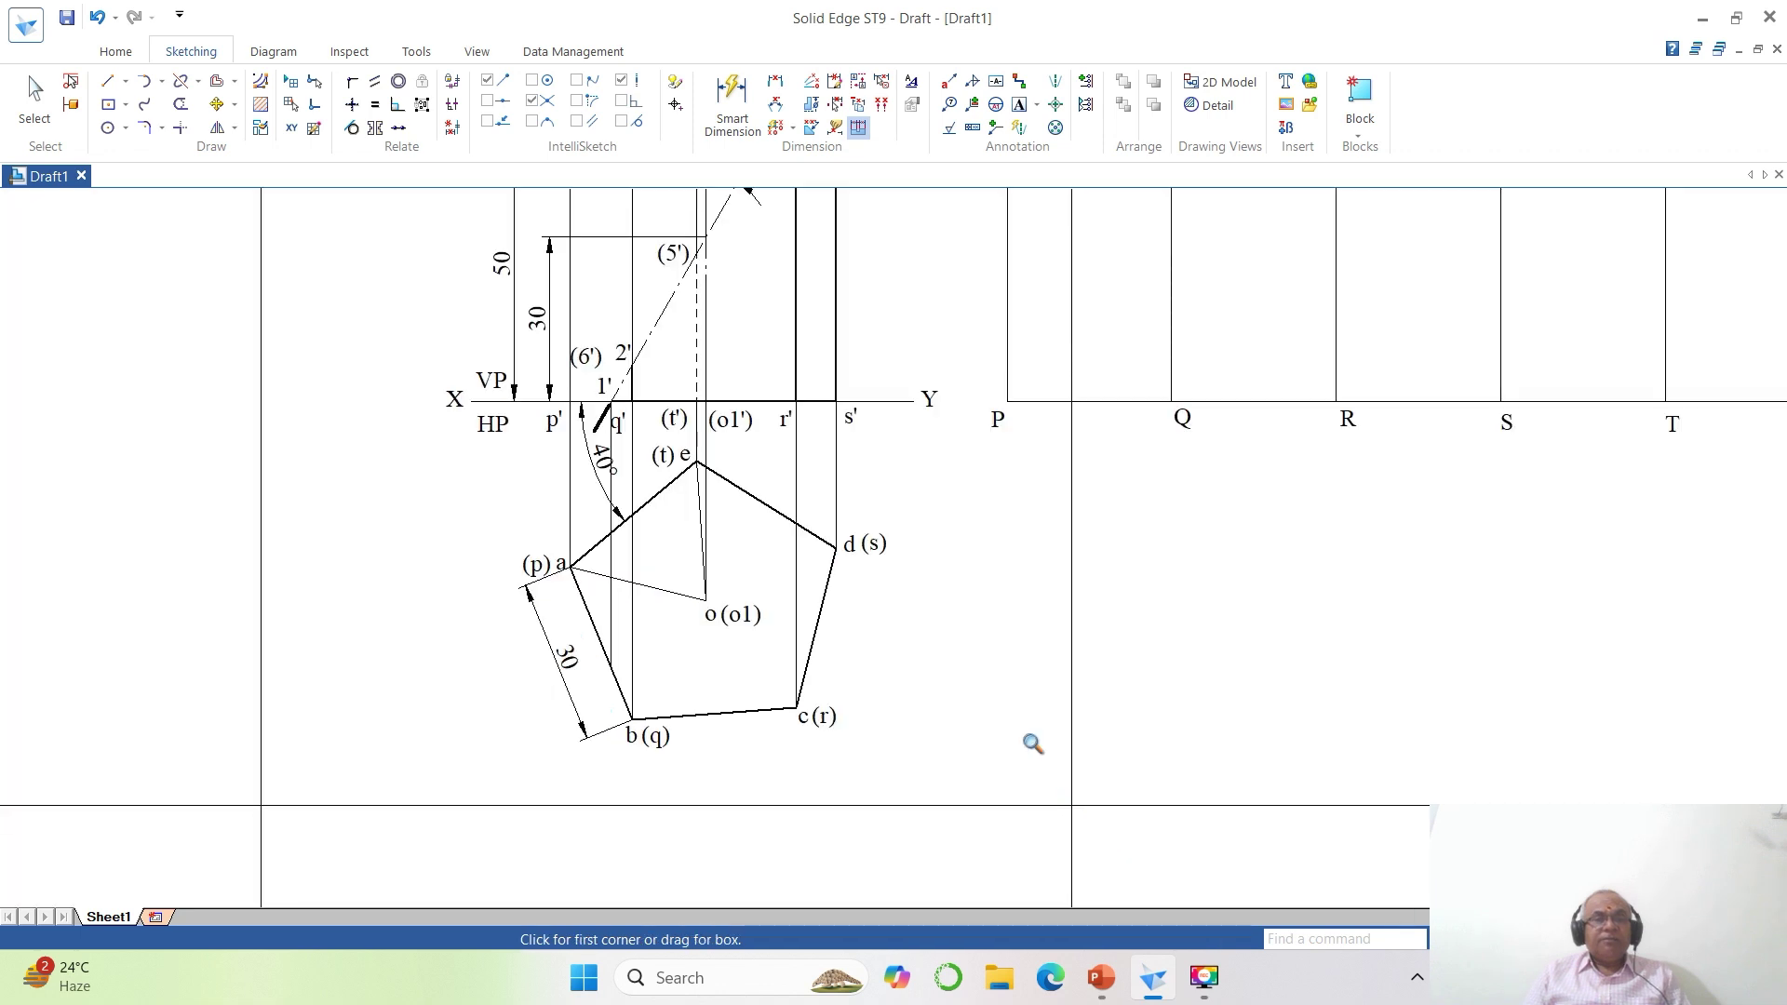
# Add text labels 1 beside side ab and 6 beside side ae at the cut points in the top view.
pyautogui.click(1019, 104)
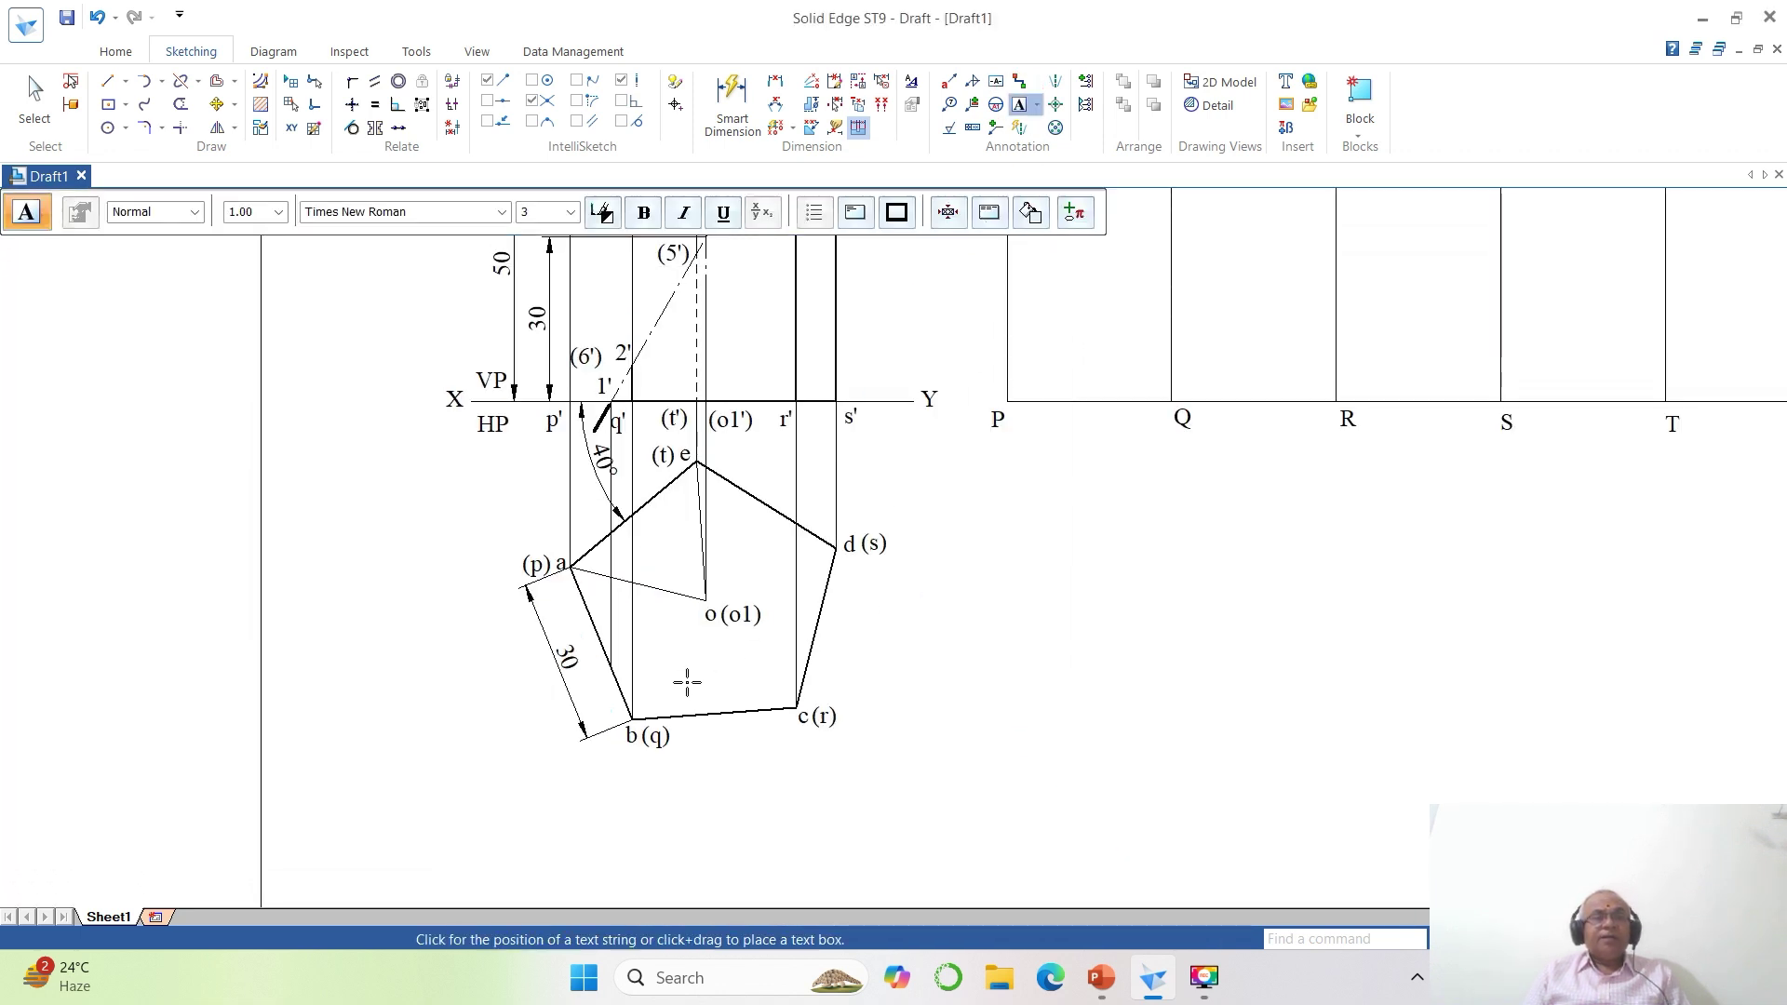
pyautogui.click(602, 689)
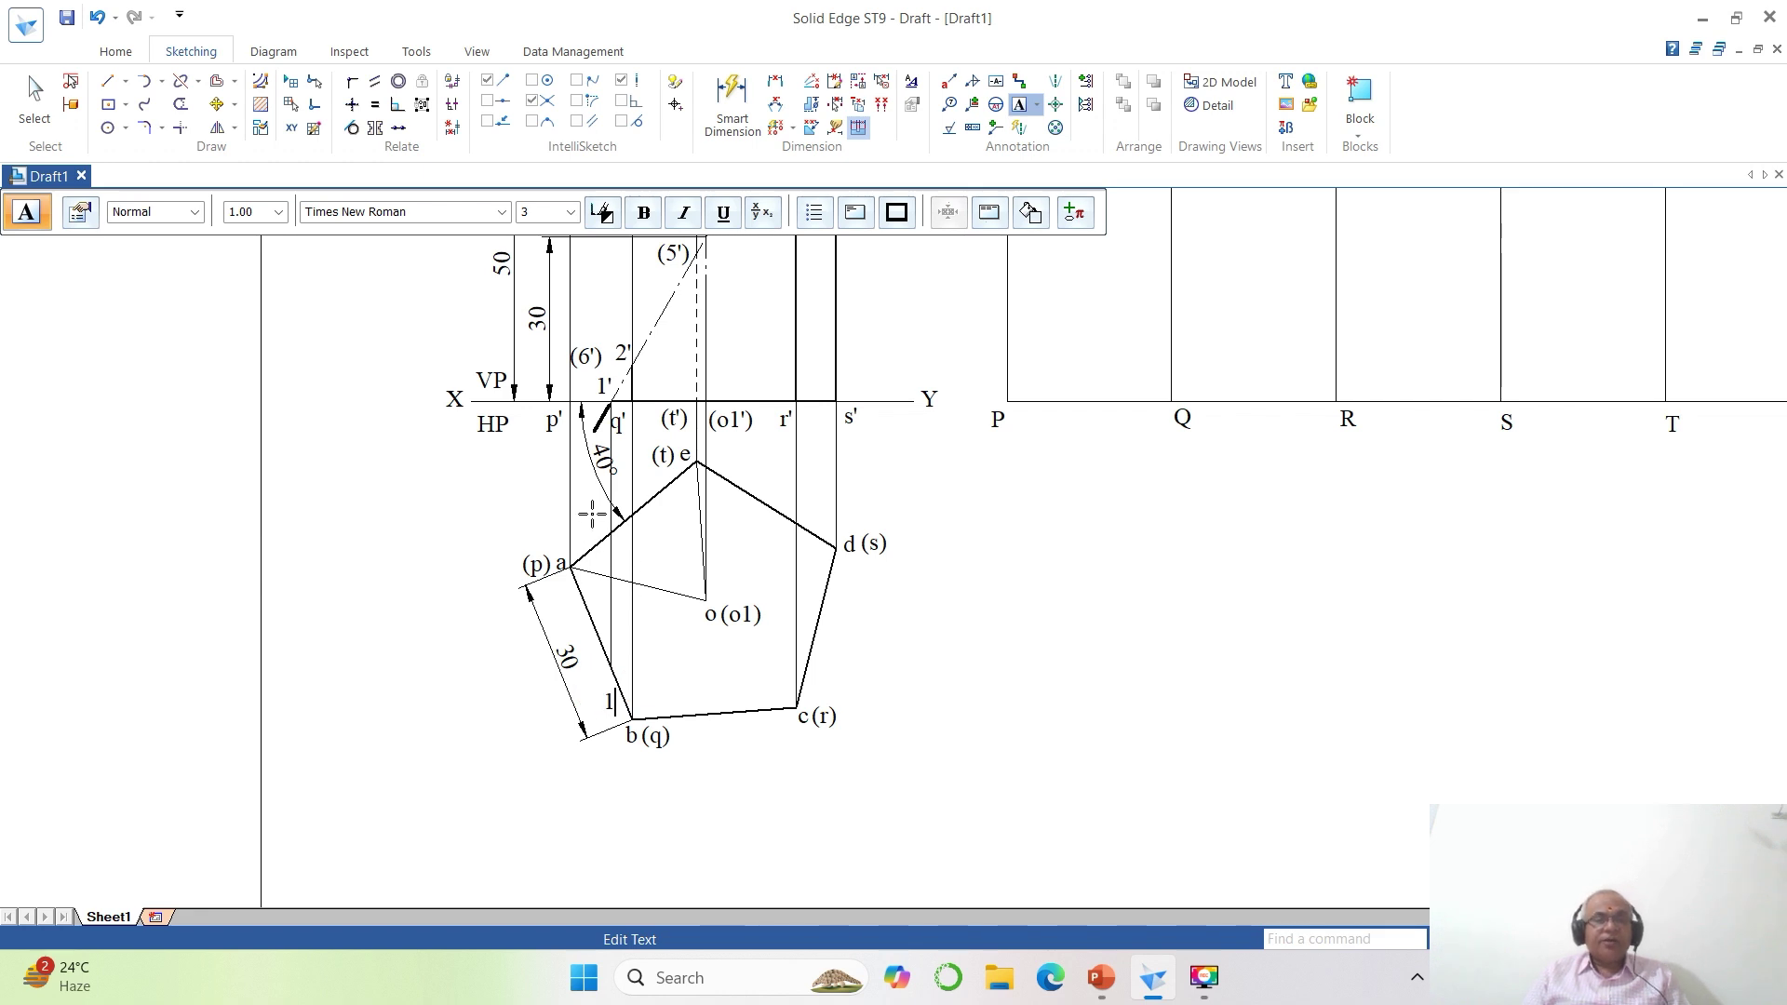
pyautogui.click(980, 605)
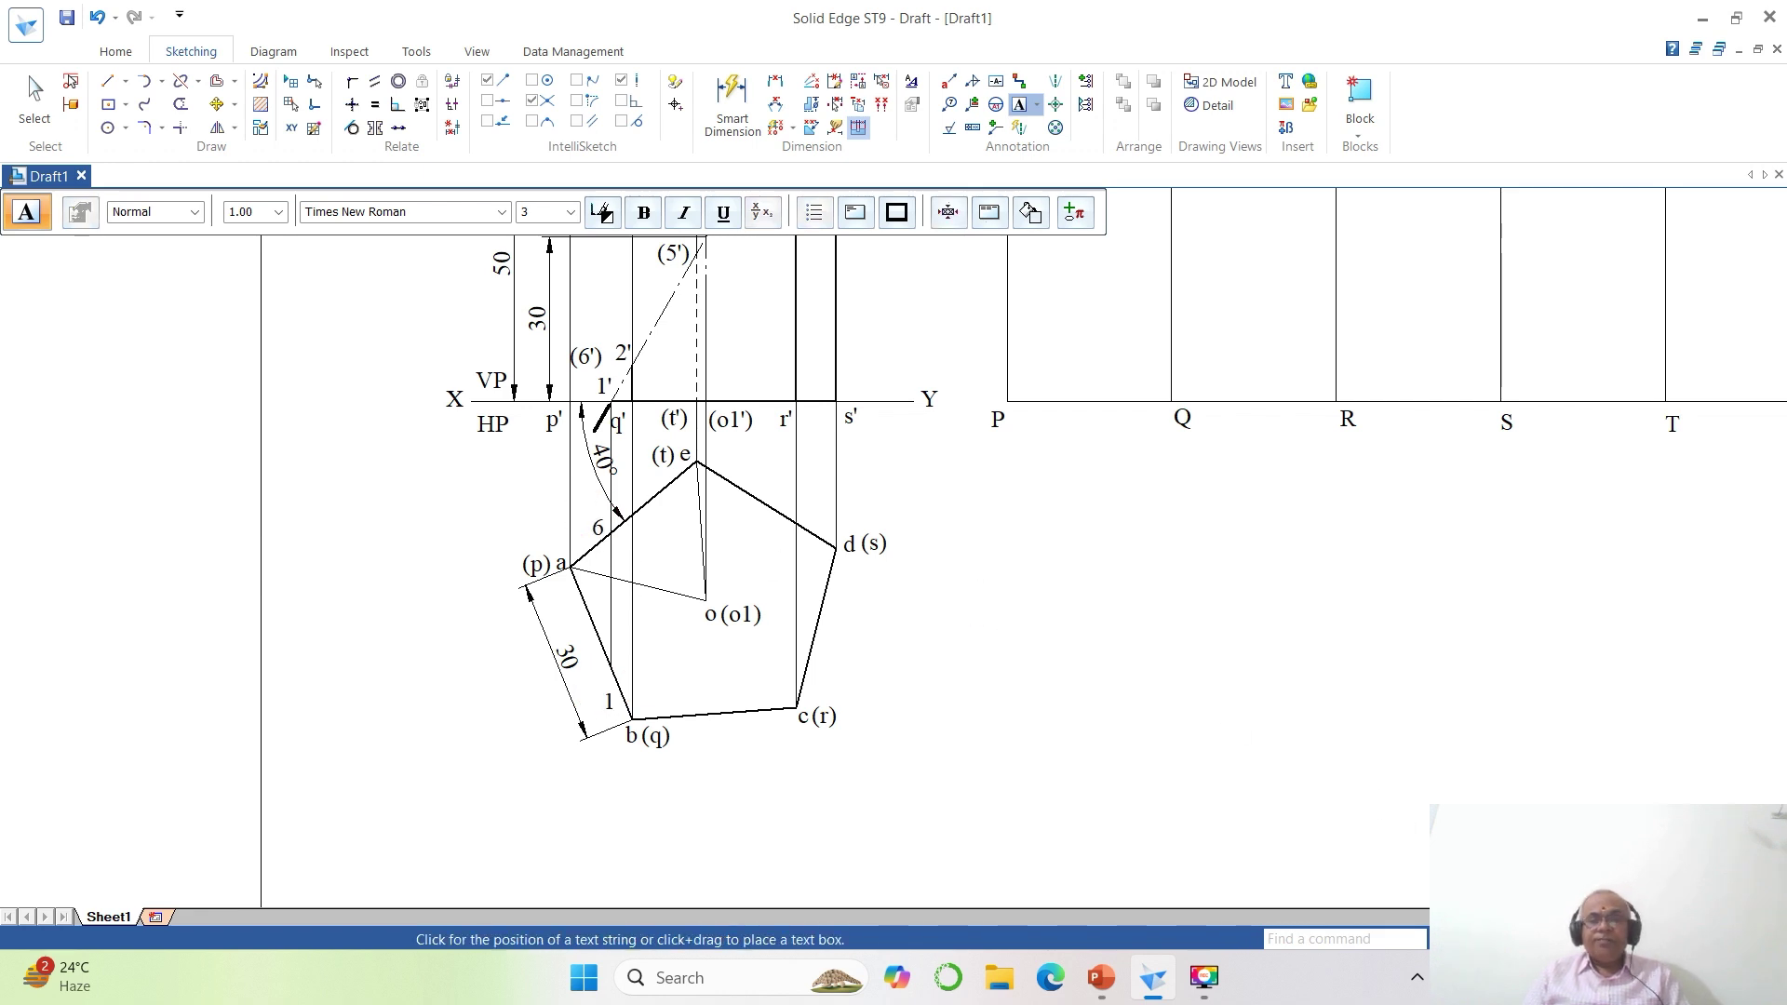
# Move label 1 up alongside its cut point outside side ab and shift label 6 slightly up, clear of side ae.
pyautogui.click(1512, 939)
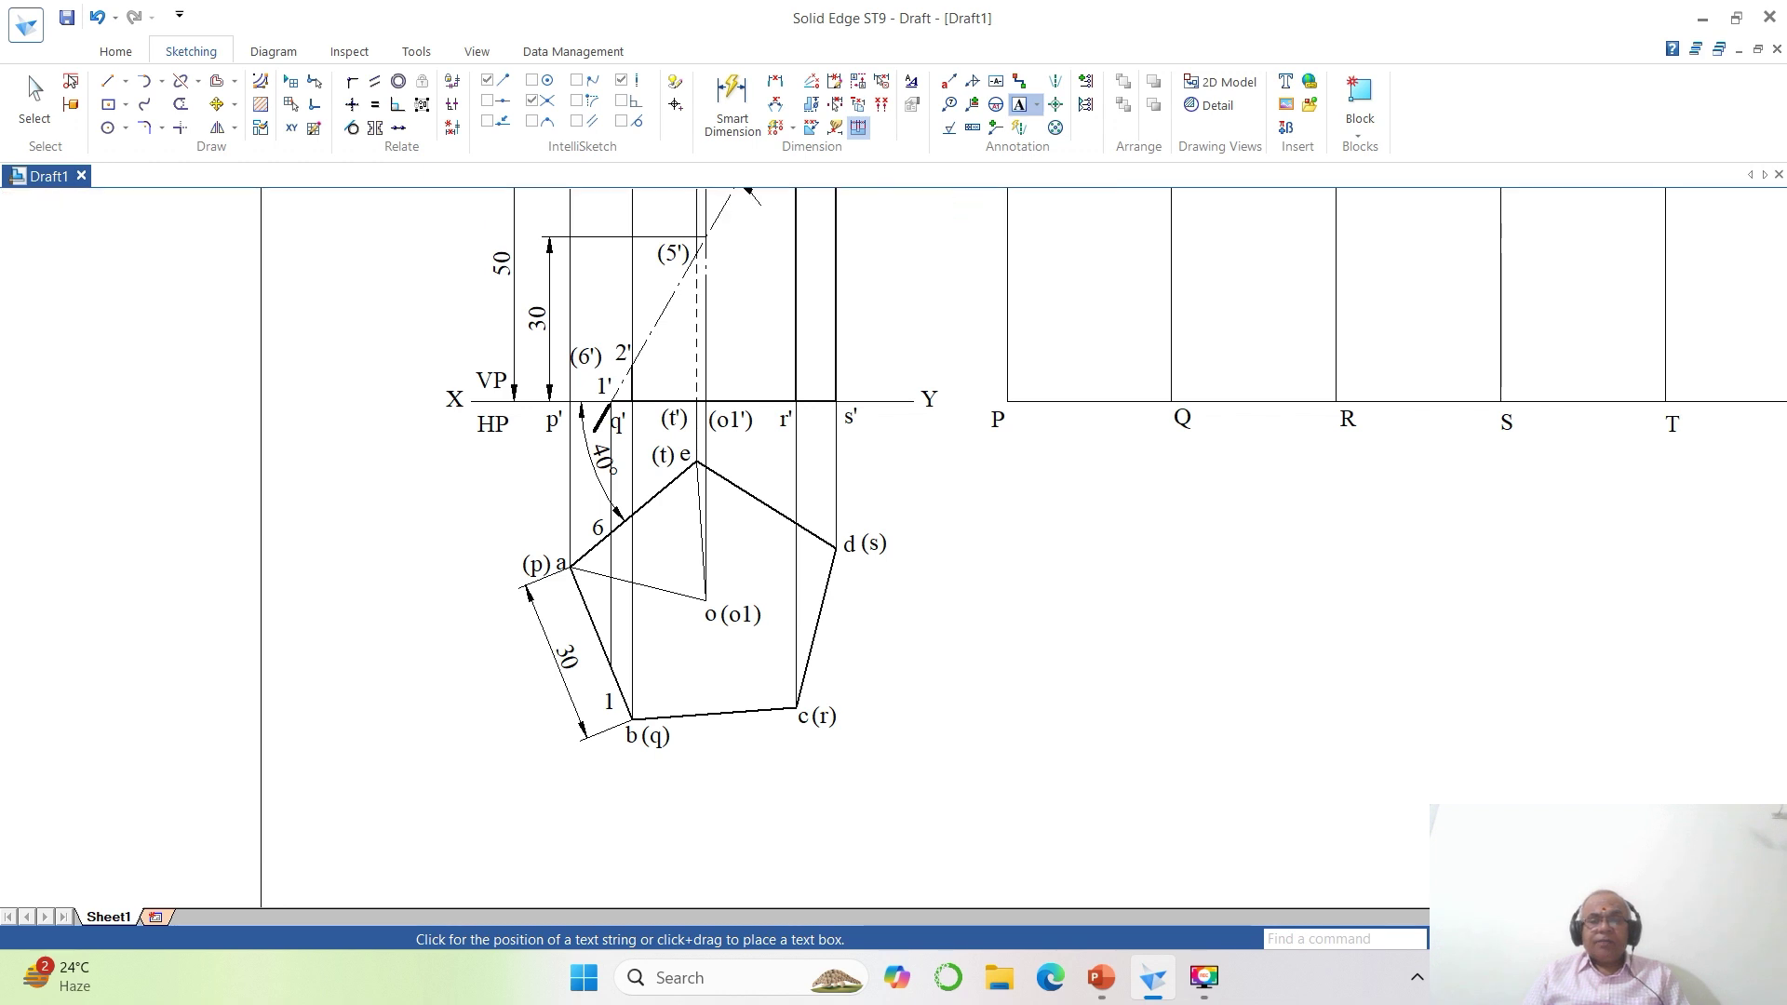
pyautogui.click(478, 416)
pyautogui.click(1089, 828)
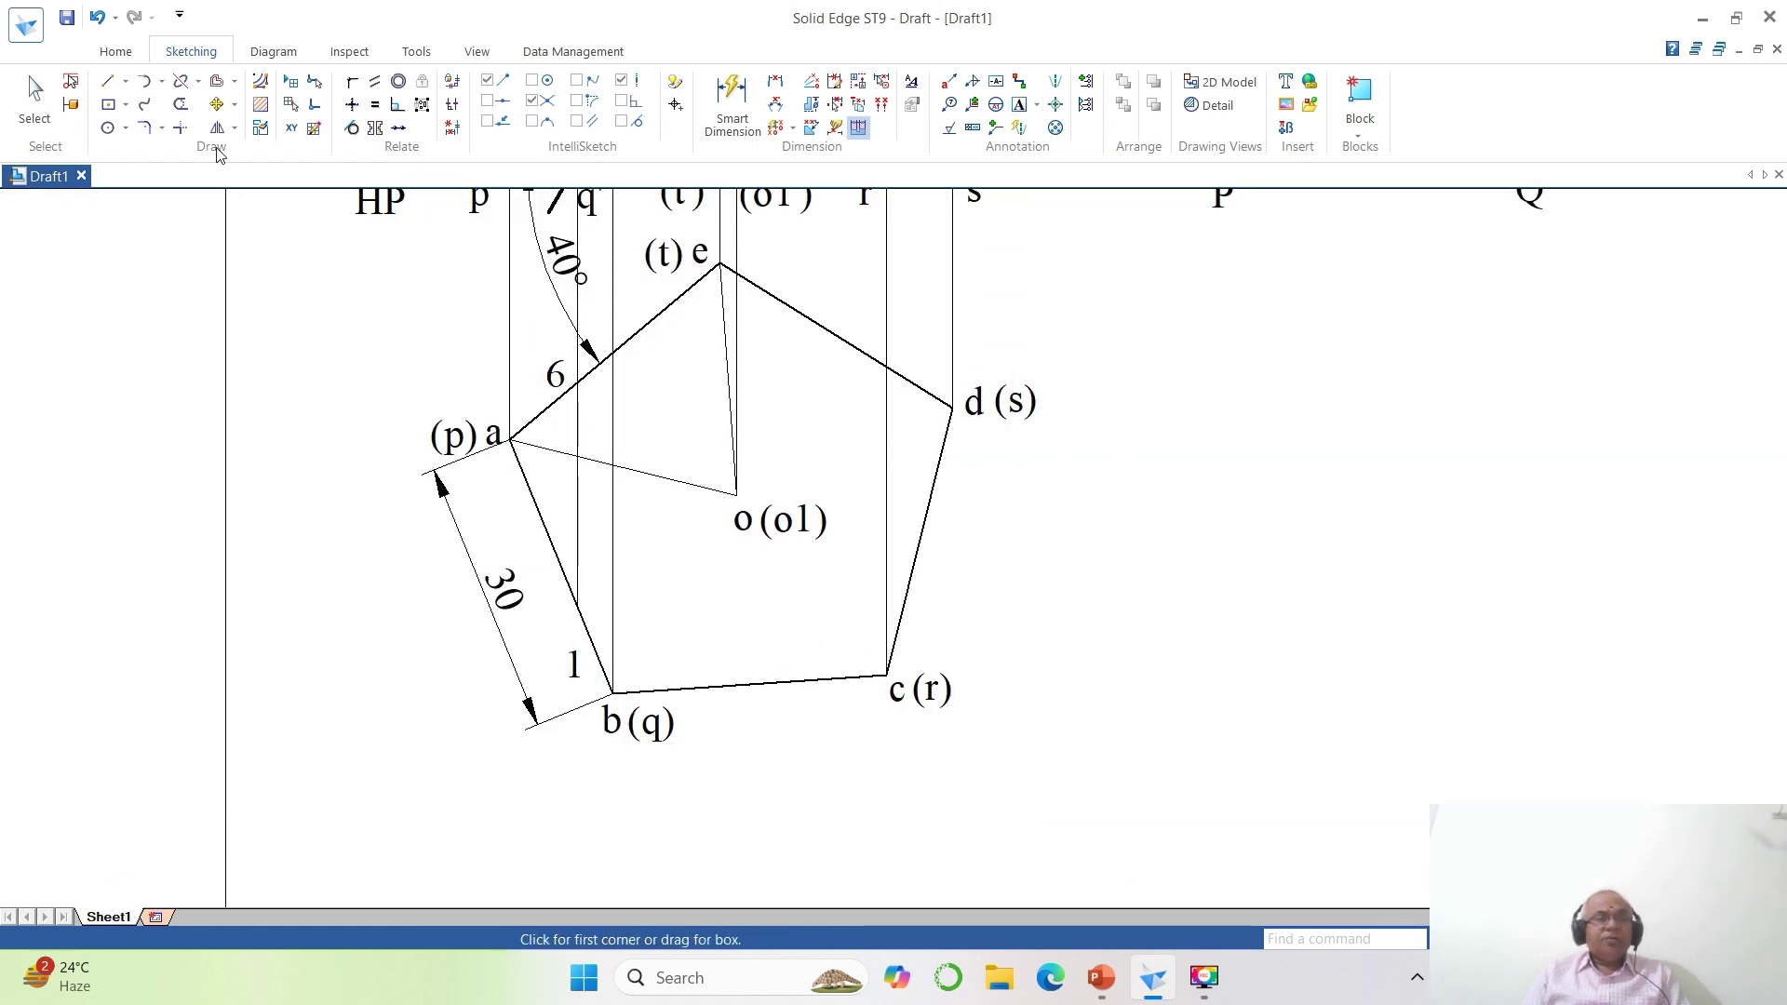
pyautogui.click(223, 106)
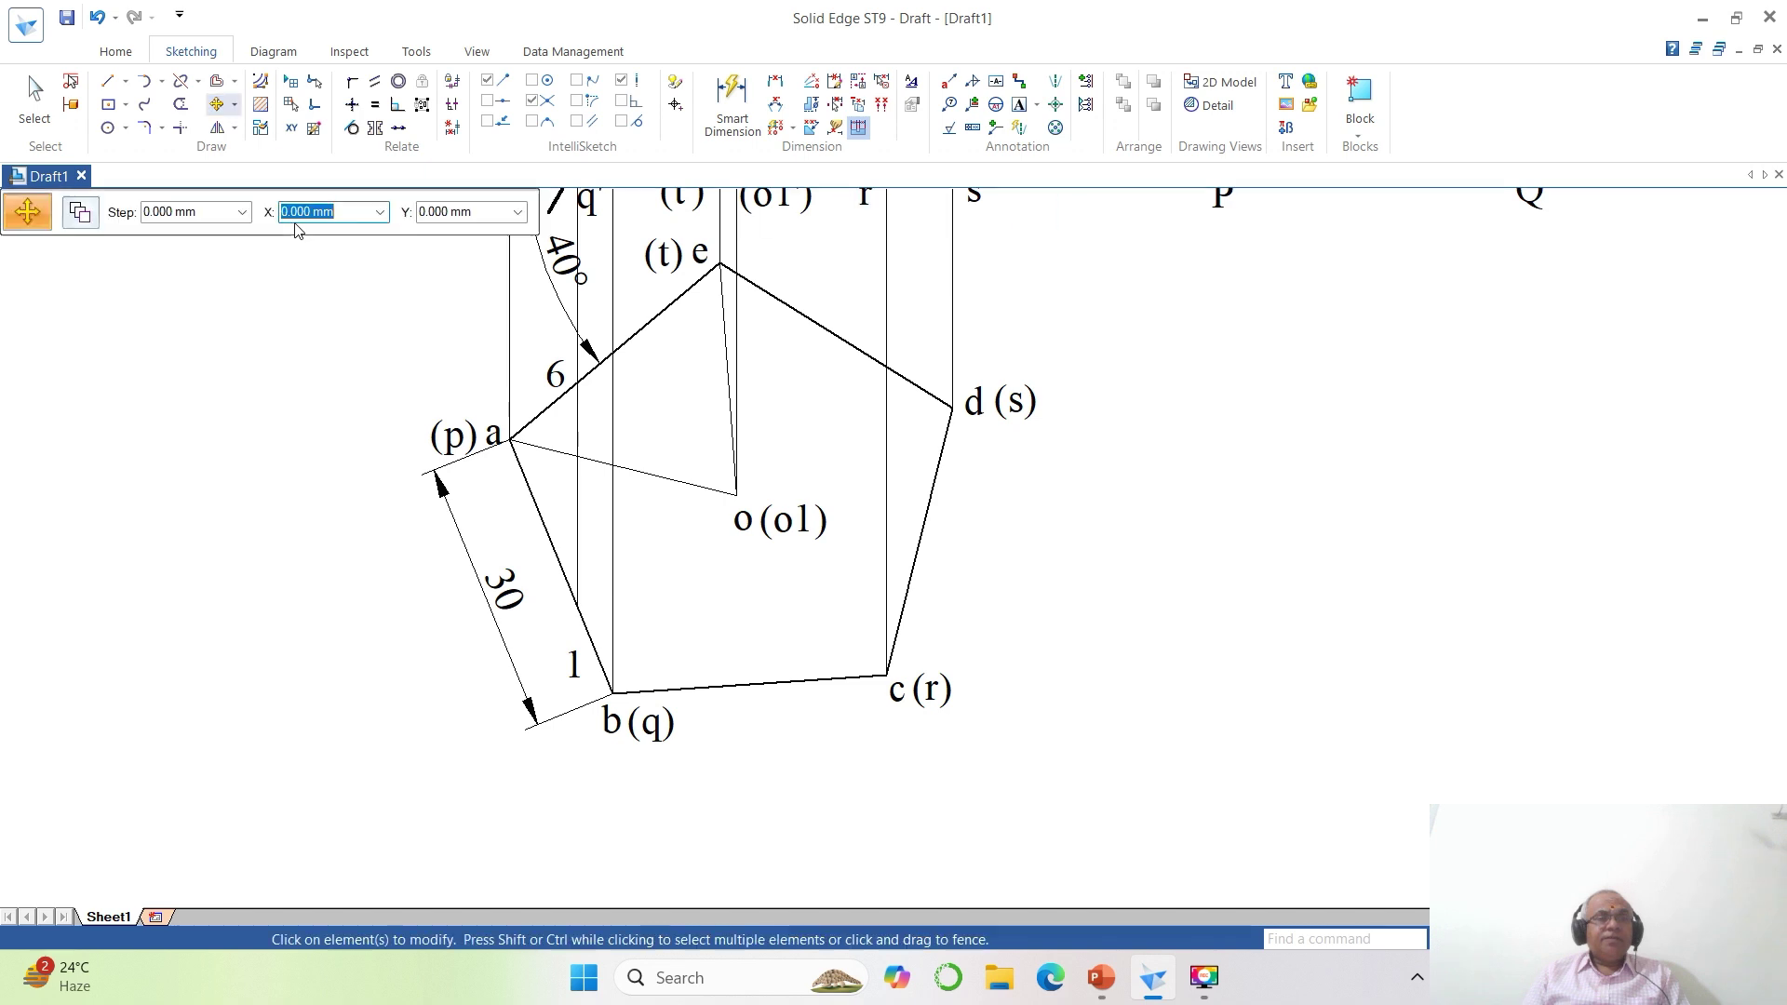
pyautogui.click(573, 663)
pyautogui.click(729, 706)
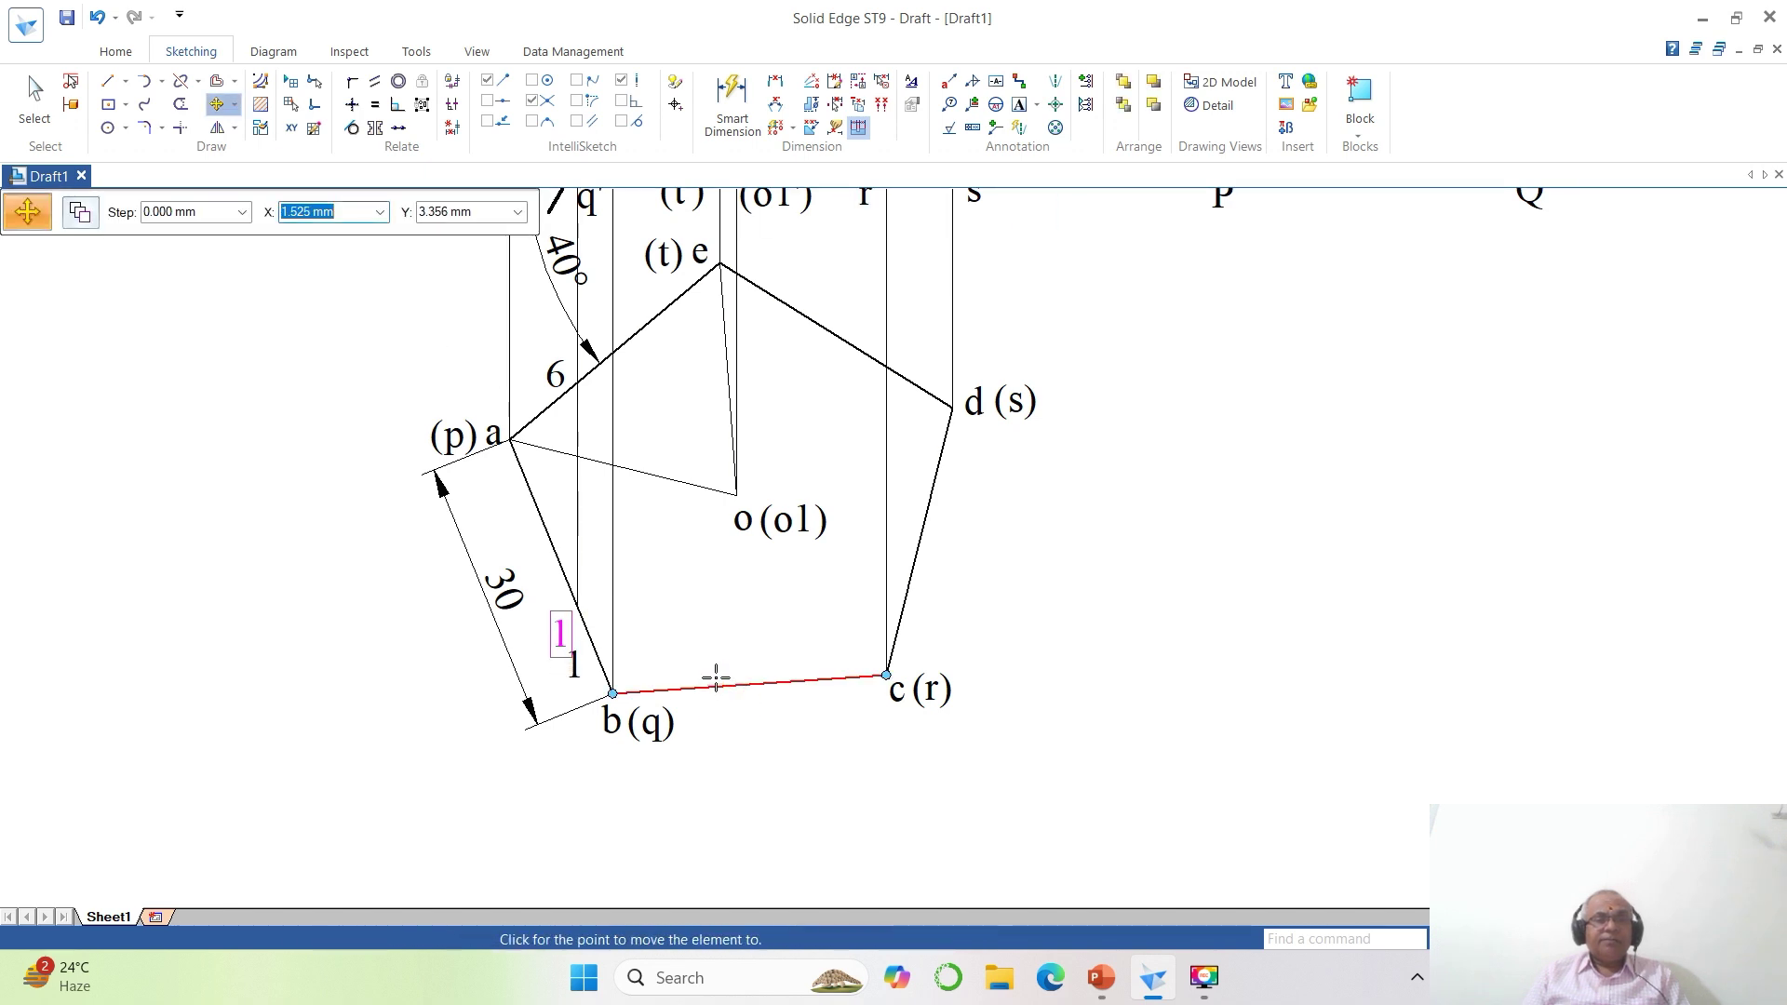
pyautogui.click(716, 675)
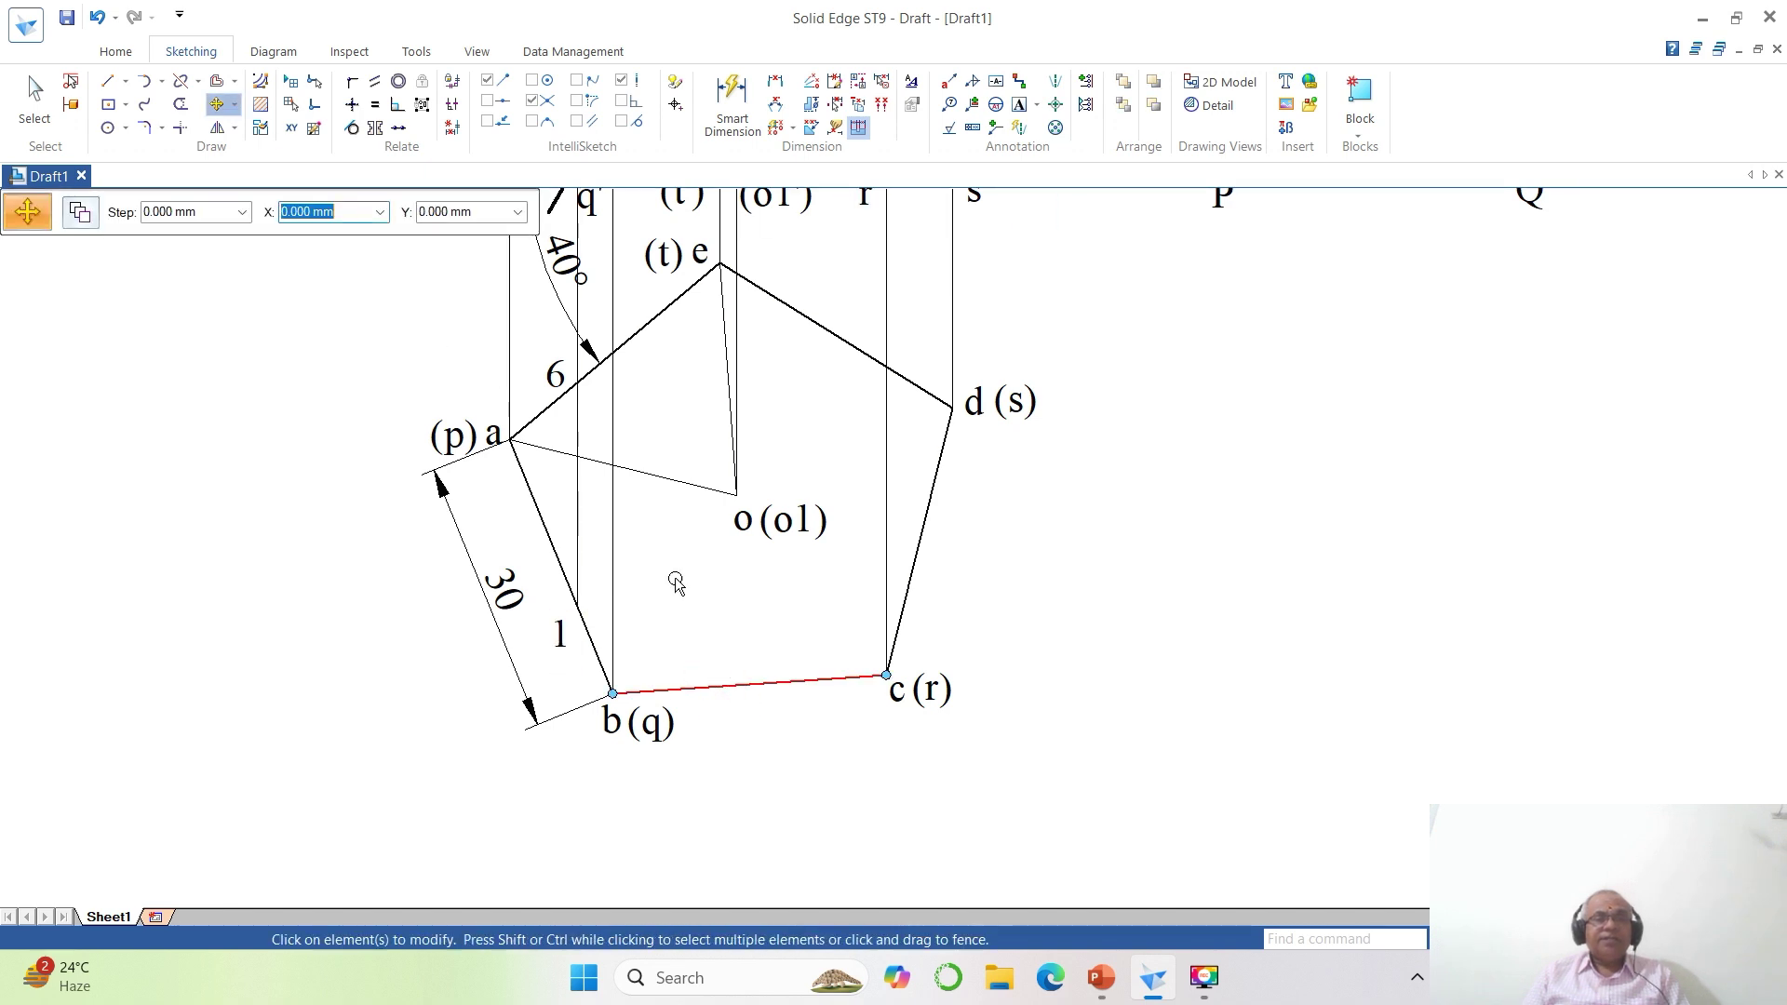
pyautogui.click(556, 374)
pyautogui.click(622, 472)
pyautogui.click(624, 465)
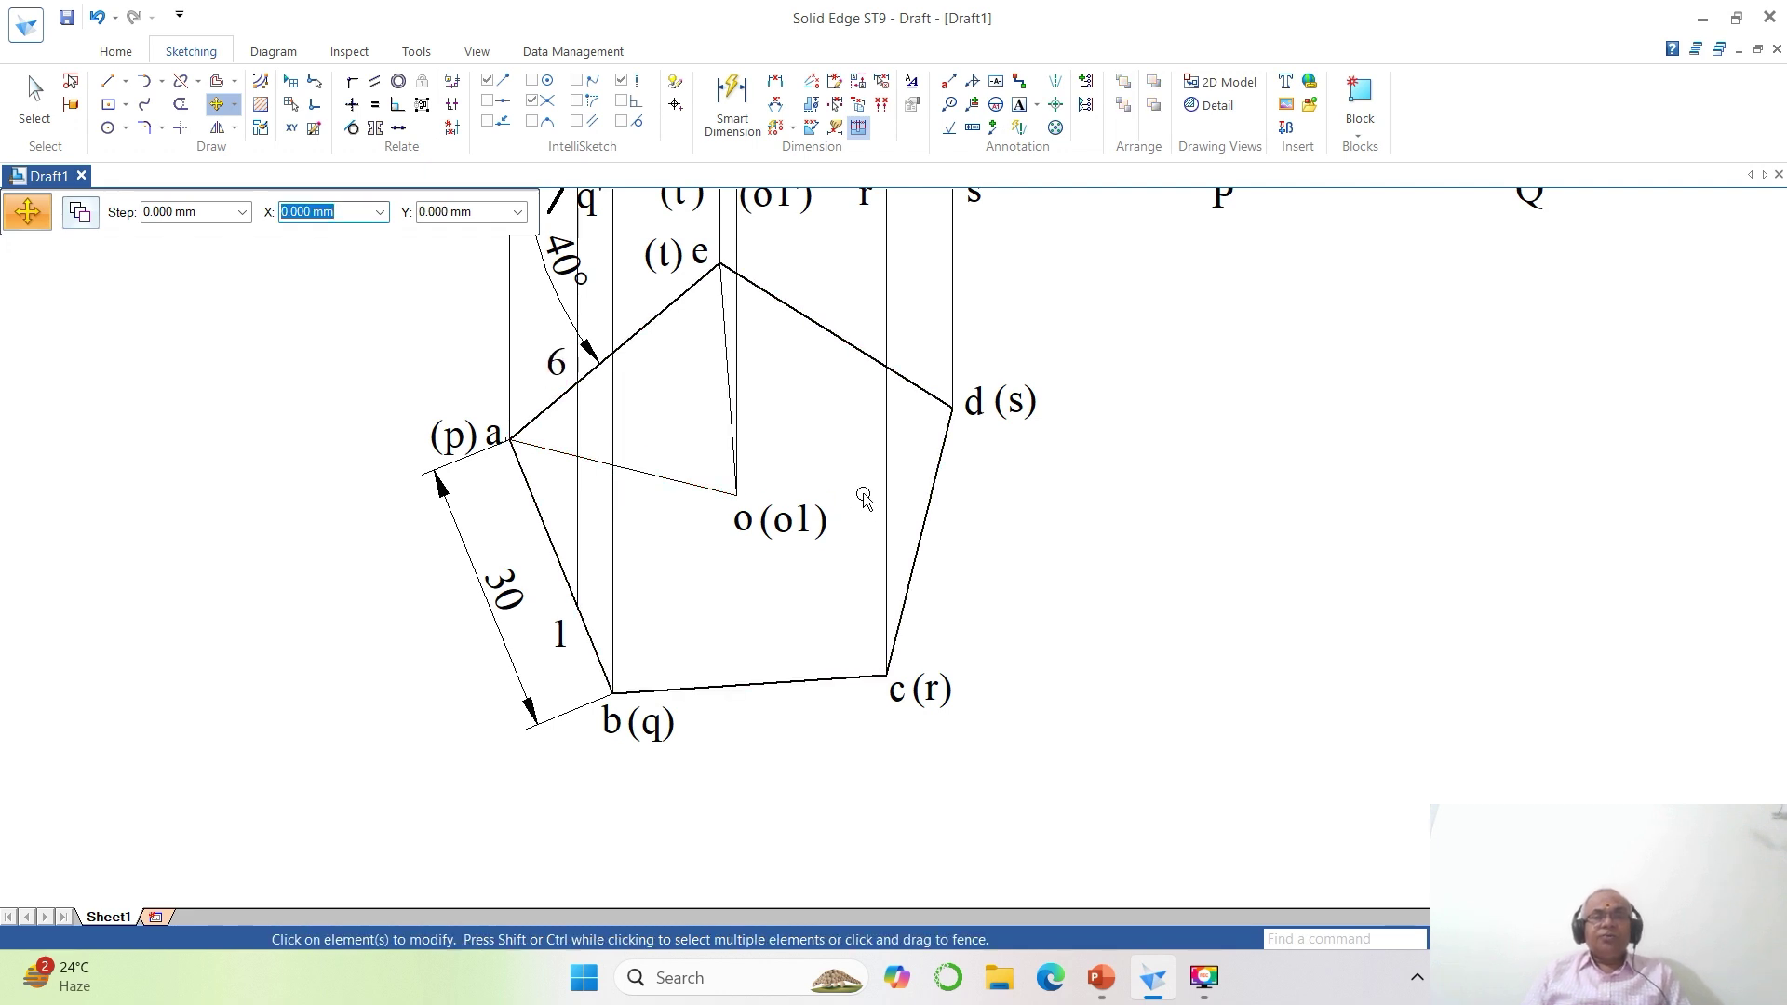
# Add an aligned By 2 Points dimension from corner a to cut point 1, outside the existing 30 mm dimension.
pyautogui.click(1573, 939)
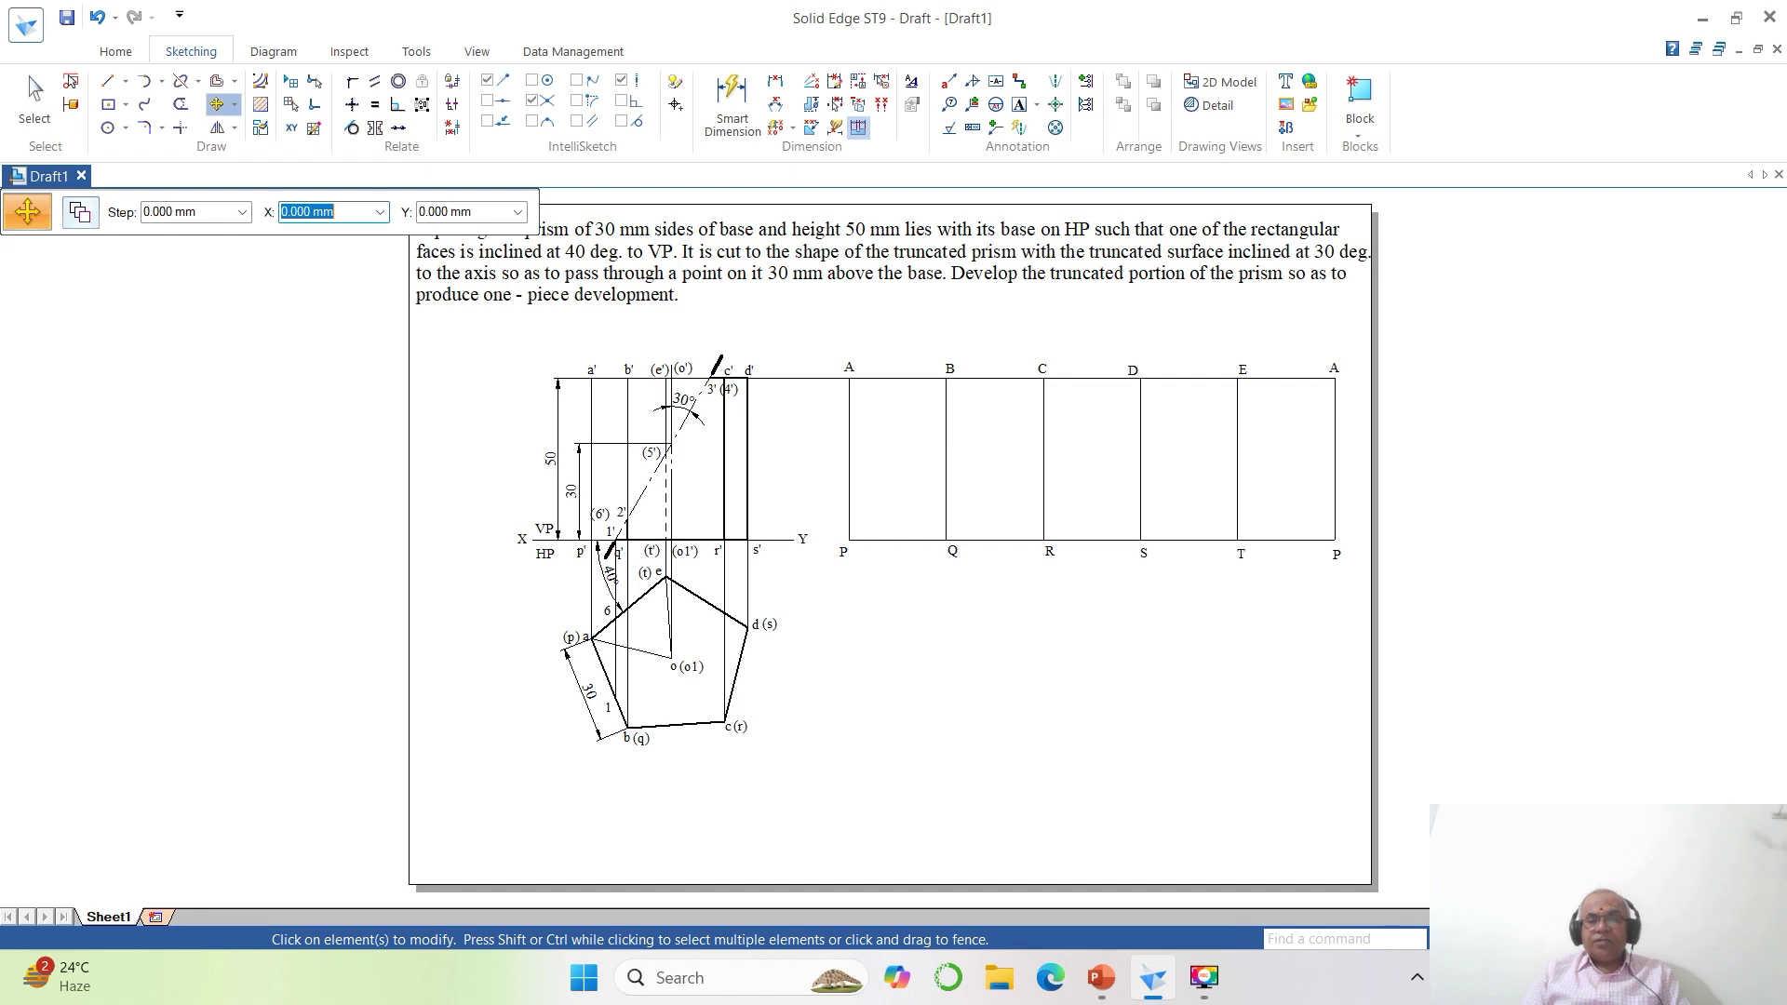
pyautogui.click(1526, 939)
pyautogui.click(462, 244)
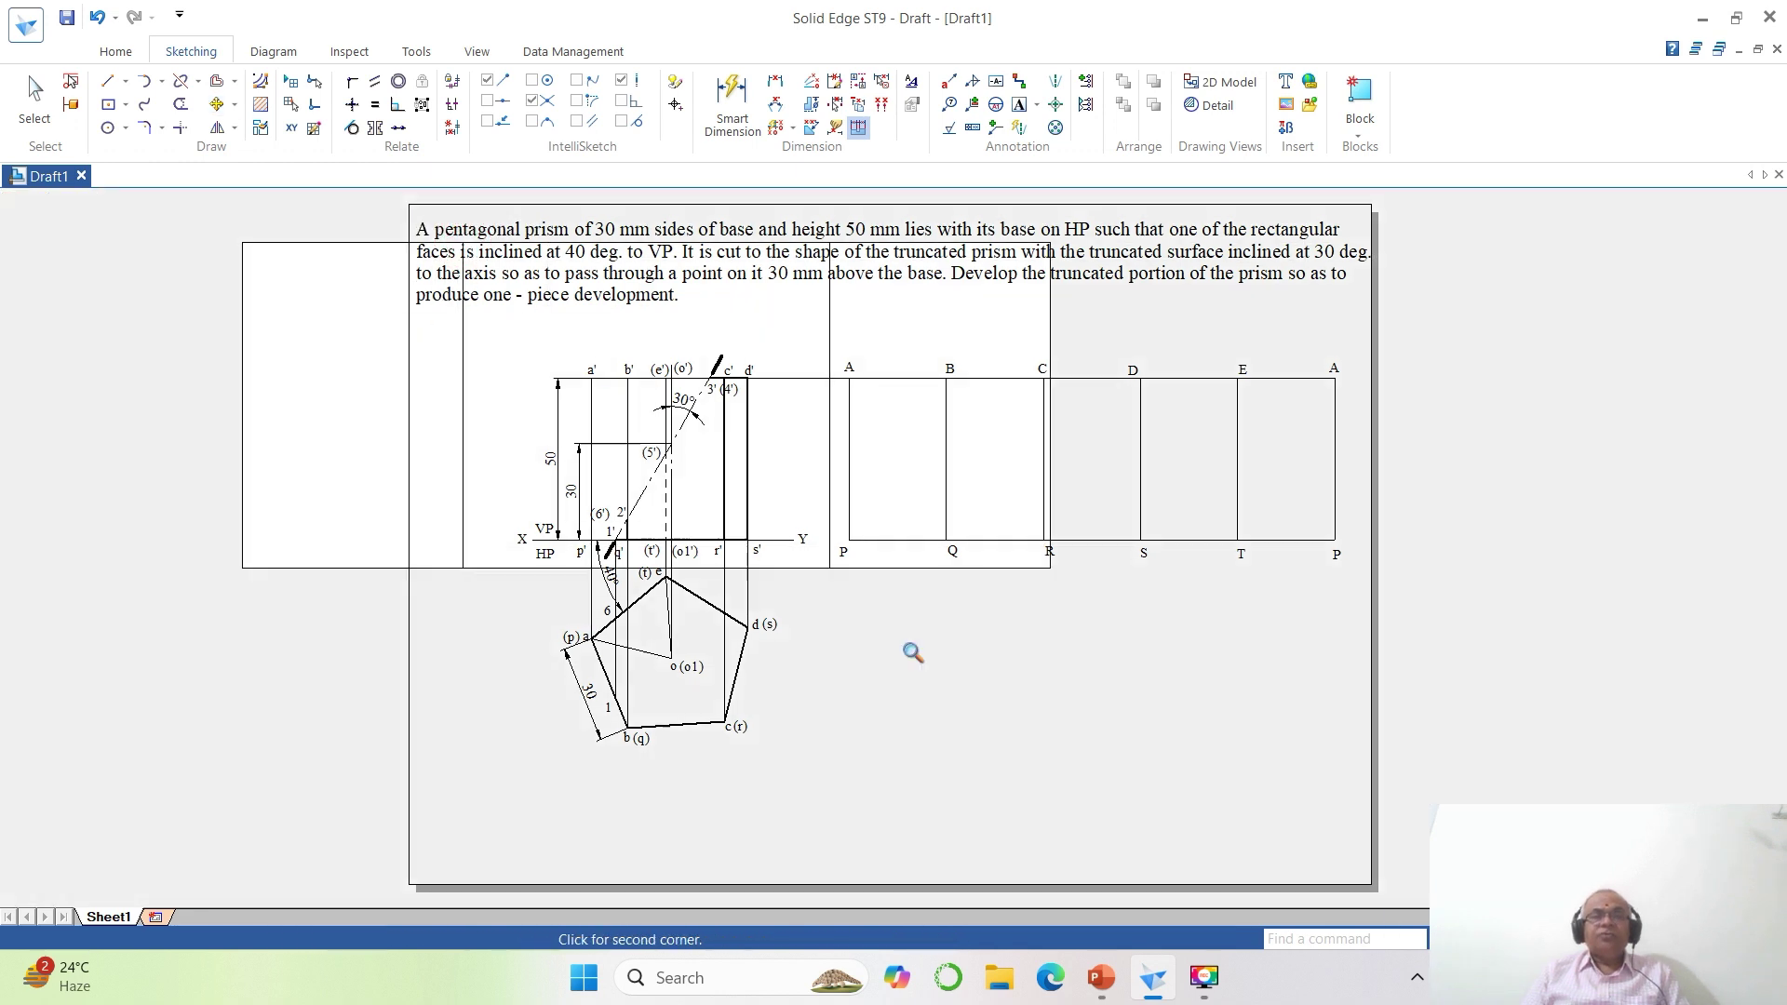
pyautogui.click(1317, 879)
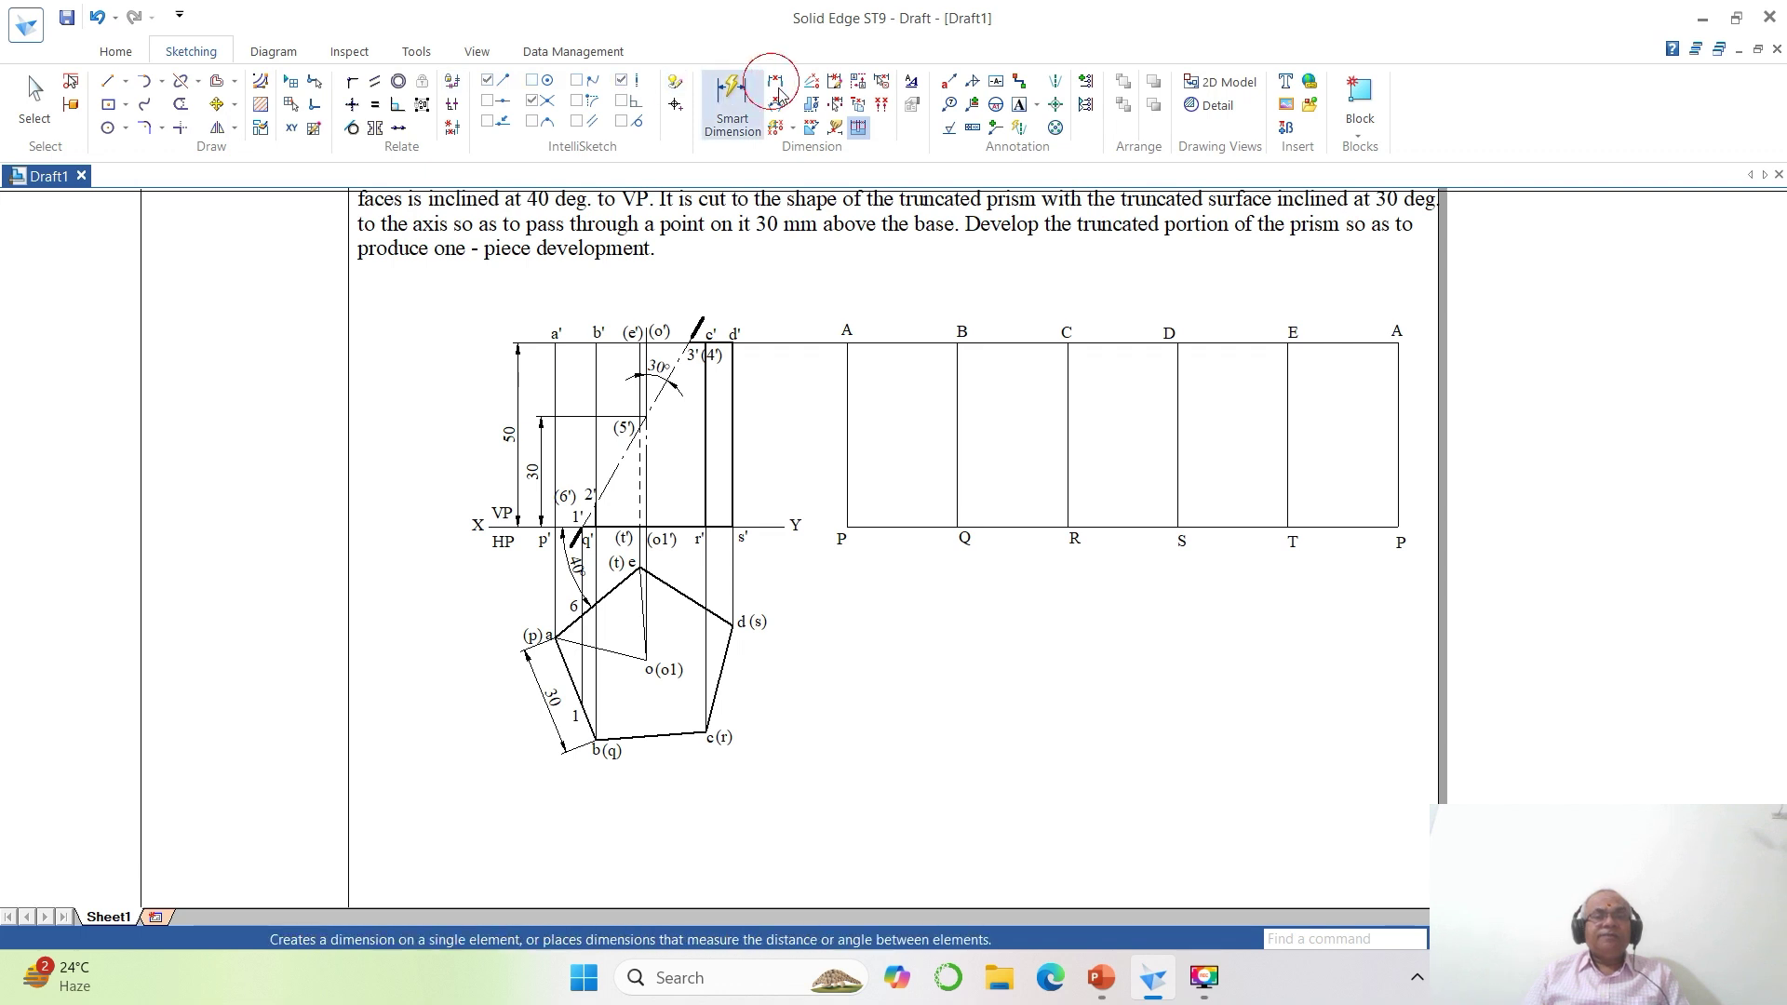
pyautogui.click(557, 638)
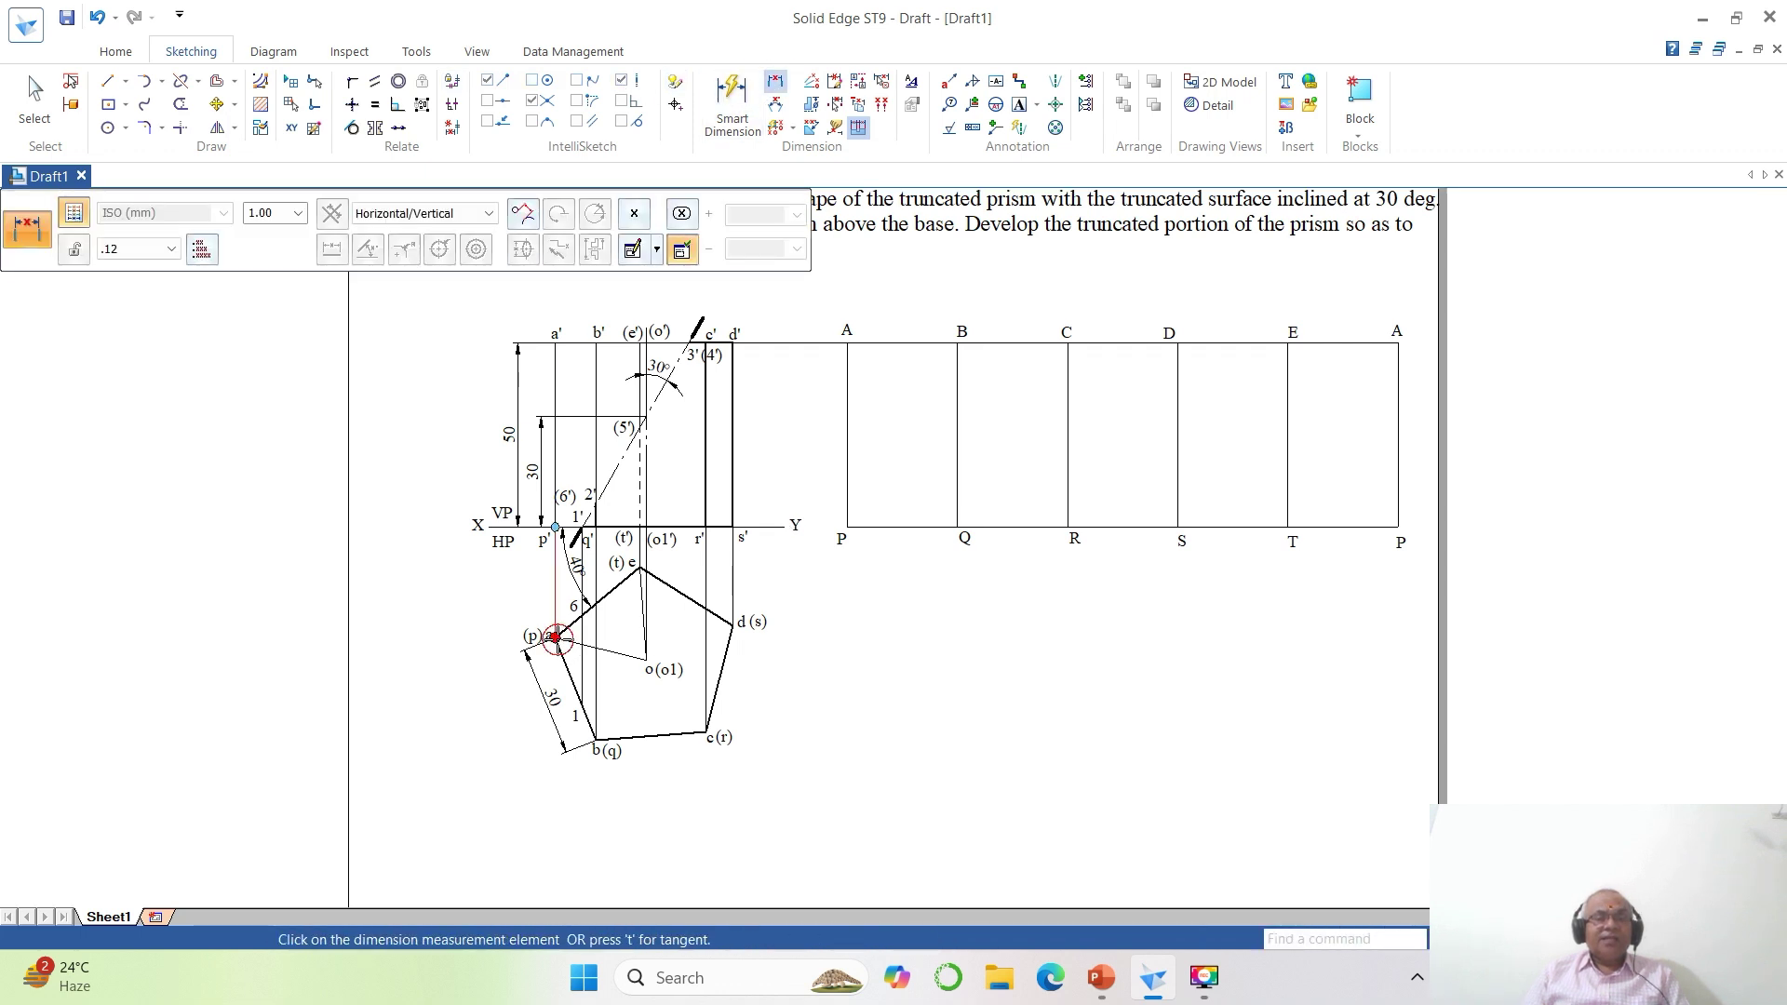
pyautogui.click(582, 706)
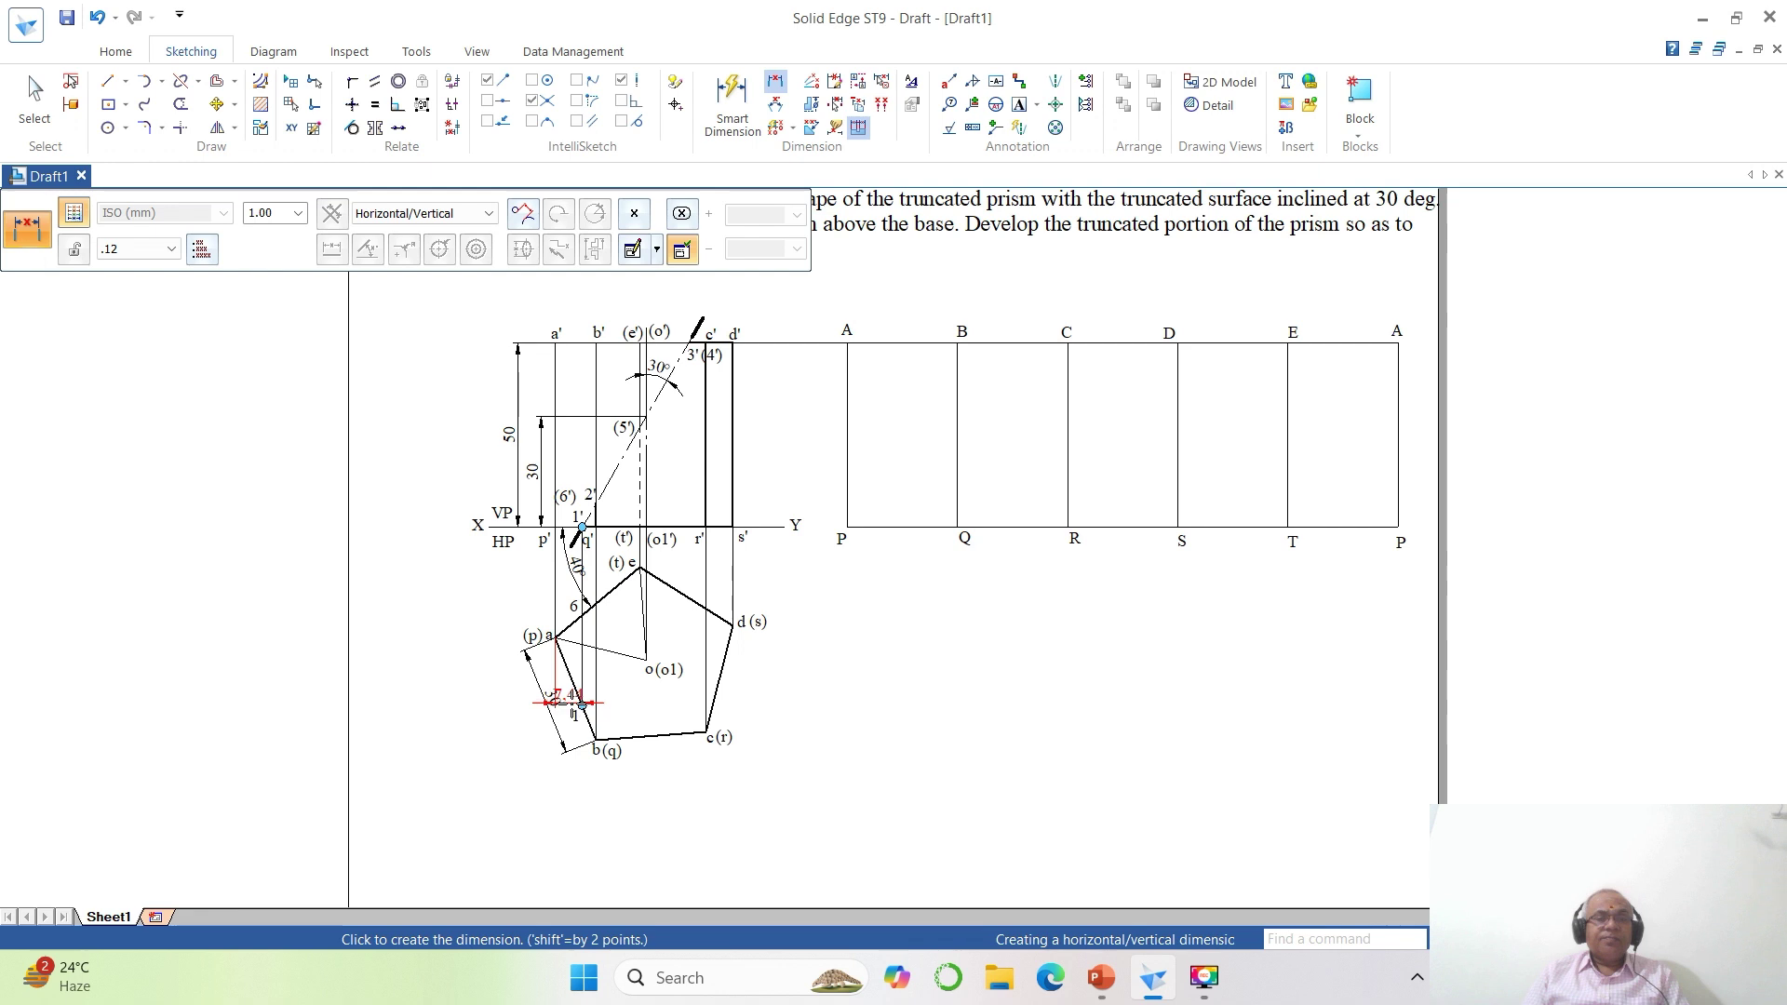
pyautogui.click(489, 214)
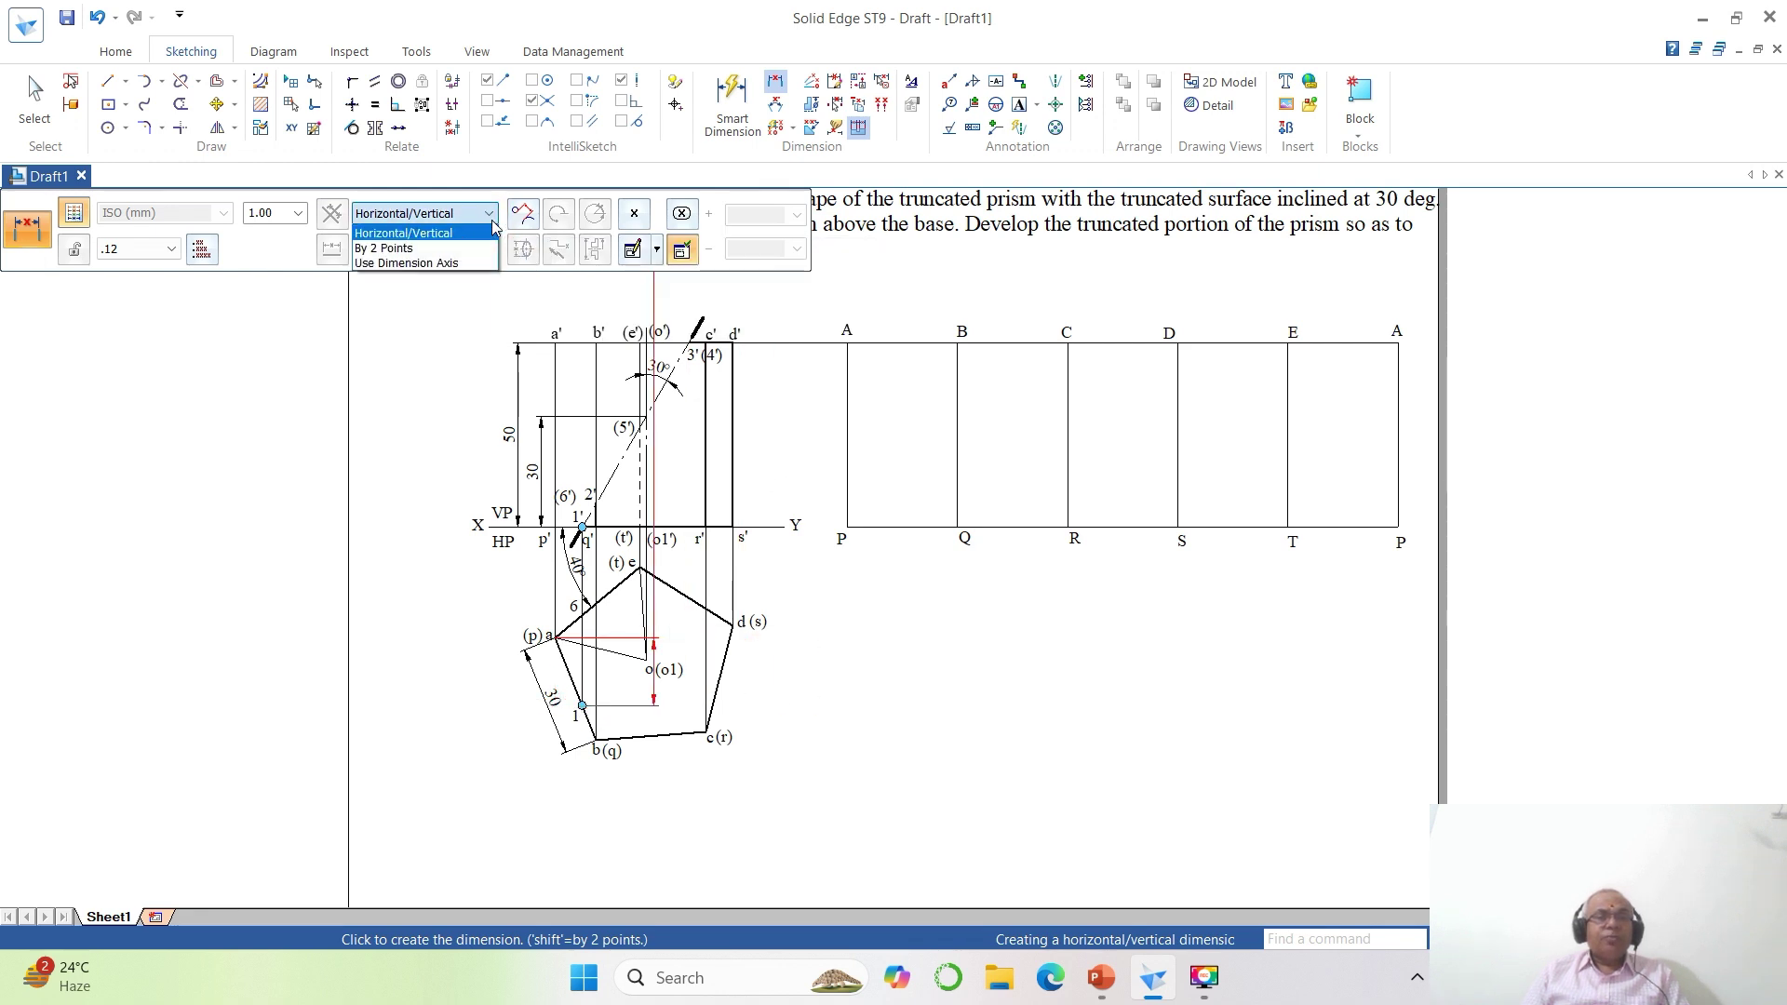
pyautogui.click(465, 248)
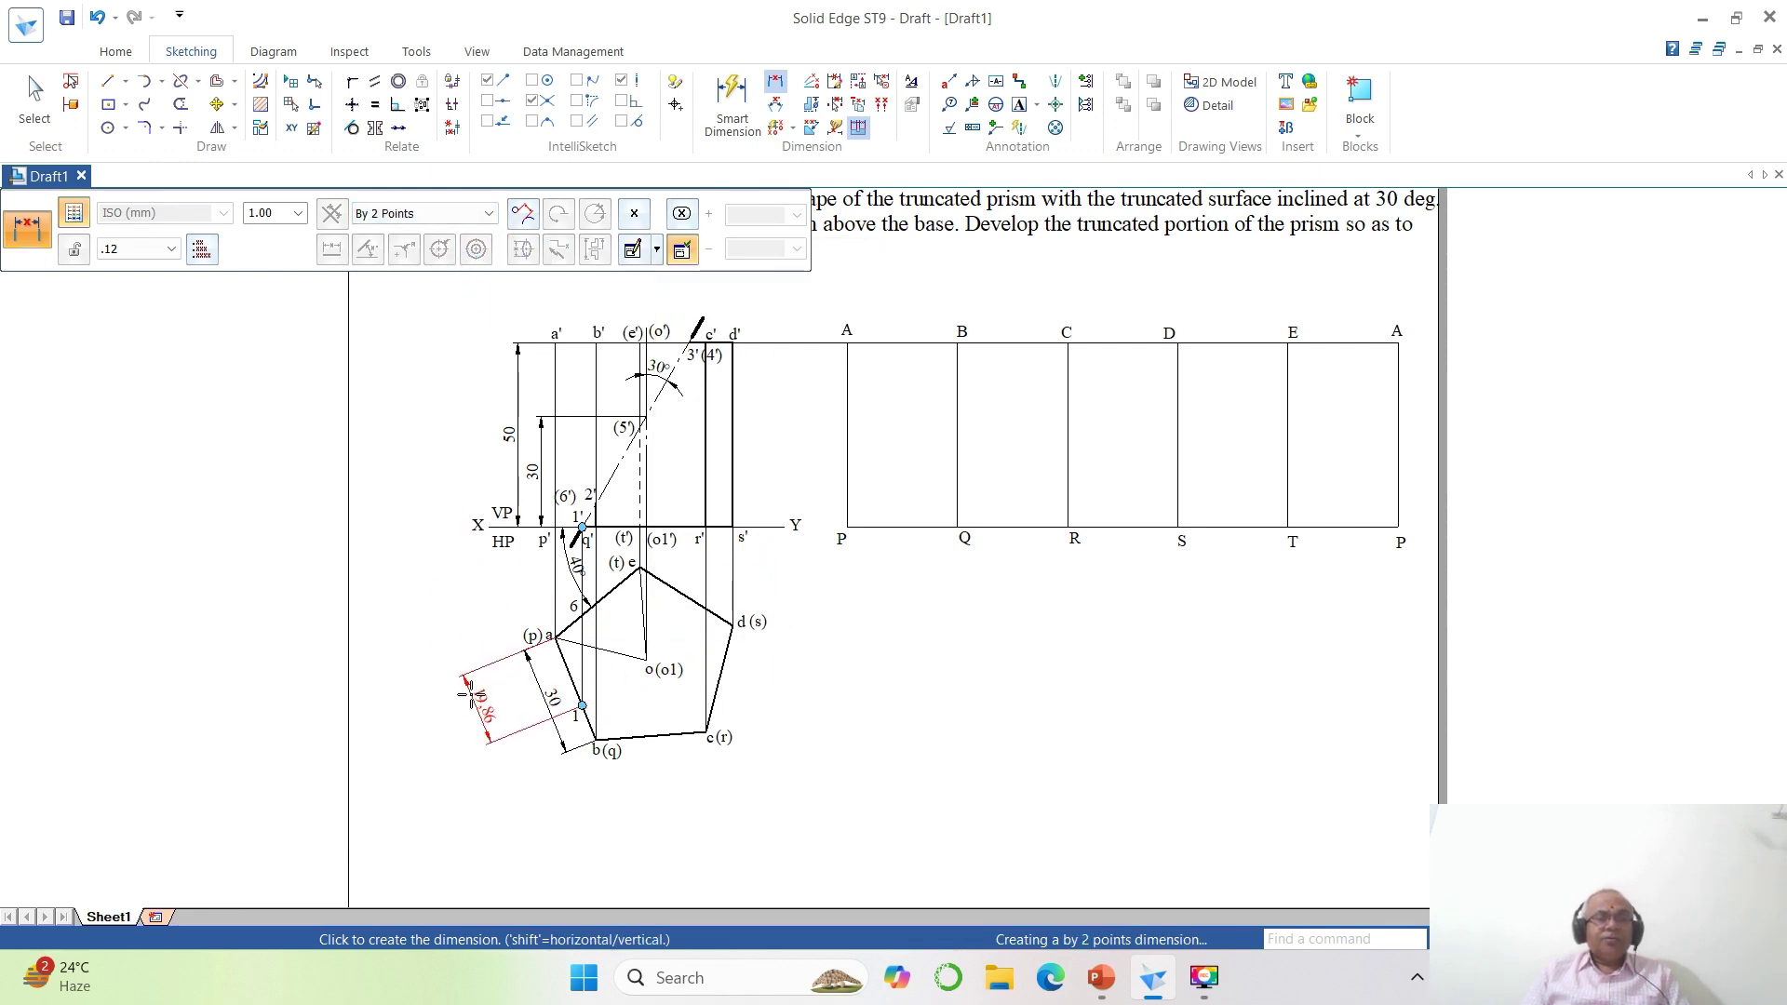
pyautogui.click(472, 702)
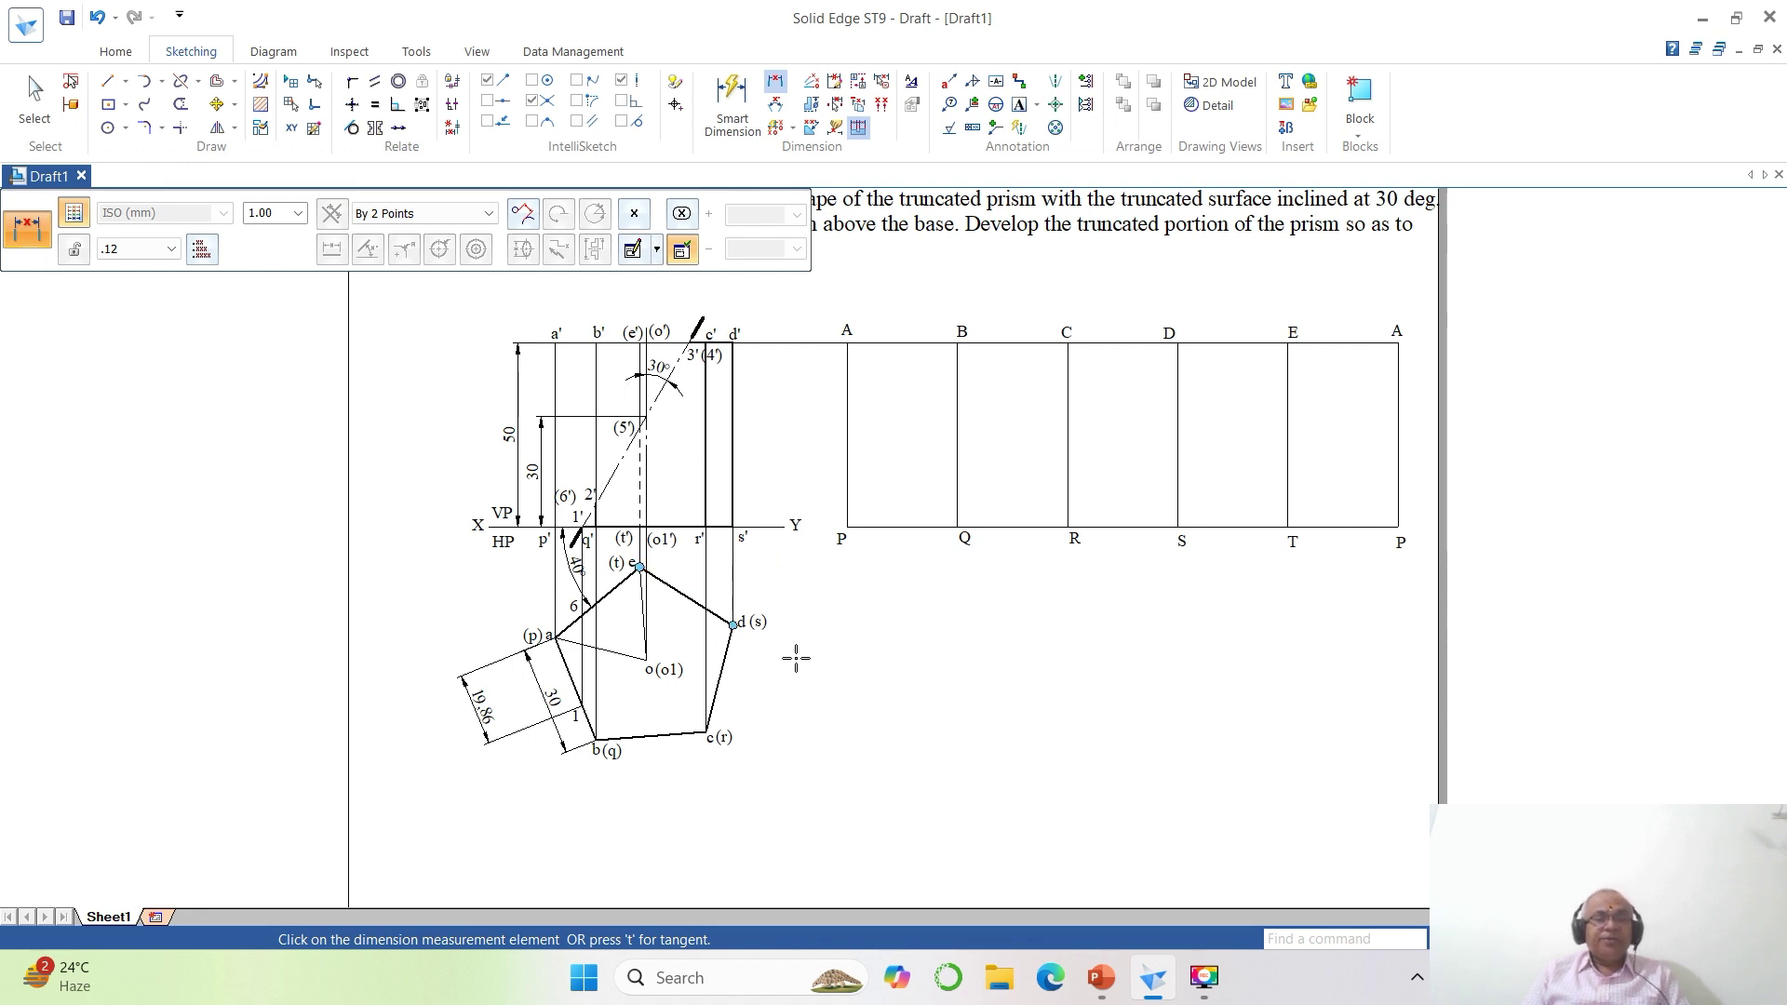
# Offset the development's first edge line AP by 19.86 mm towards line BQ.
pyautogui.click(216, 81)
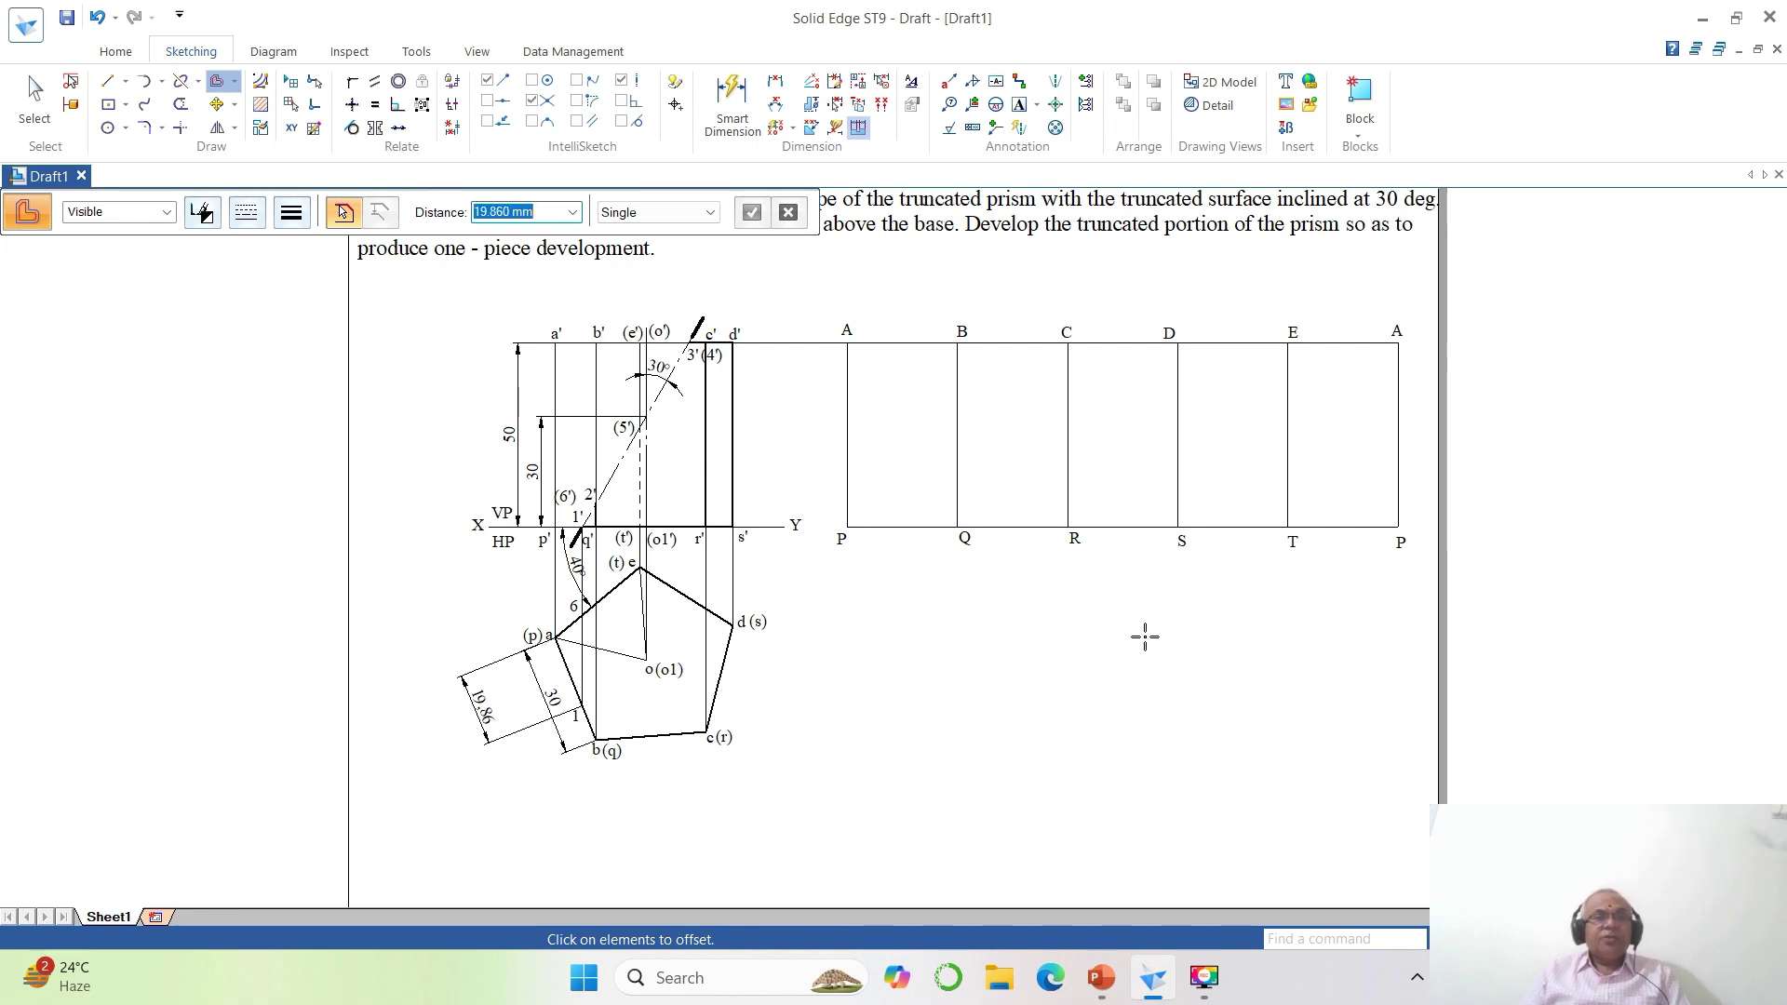
pyautogui.click(847, 487)
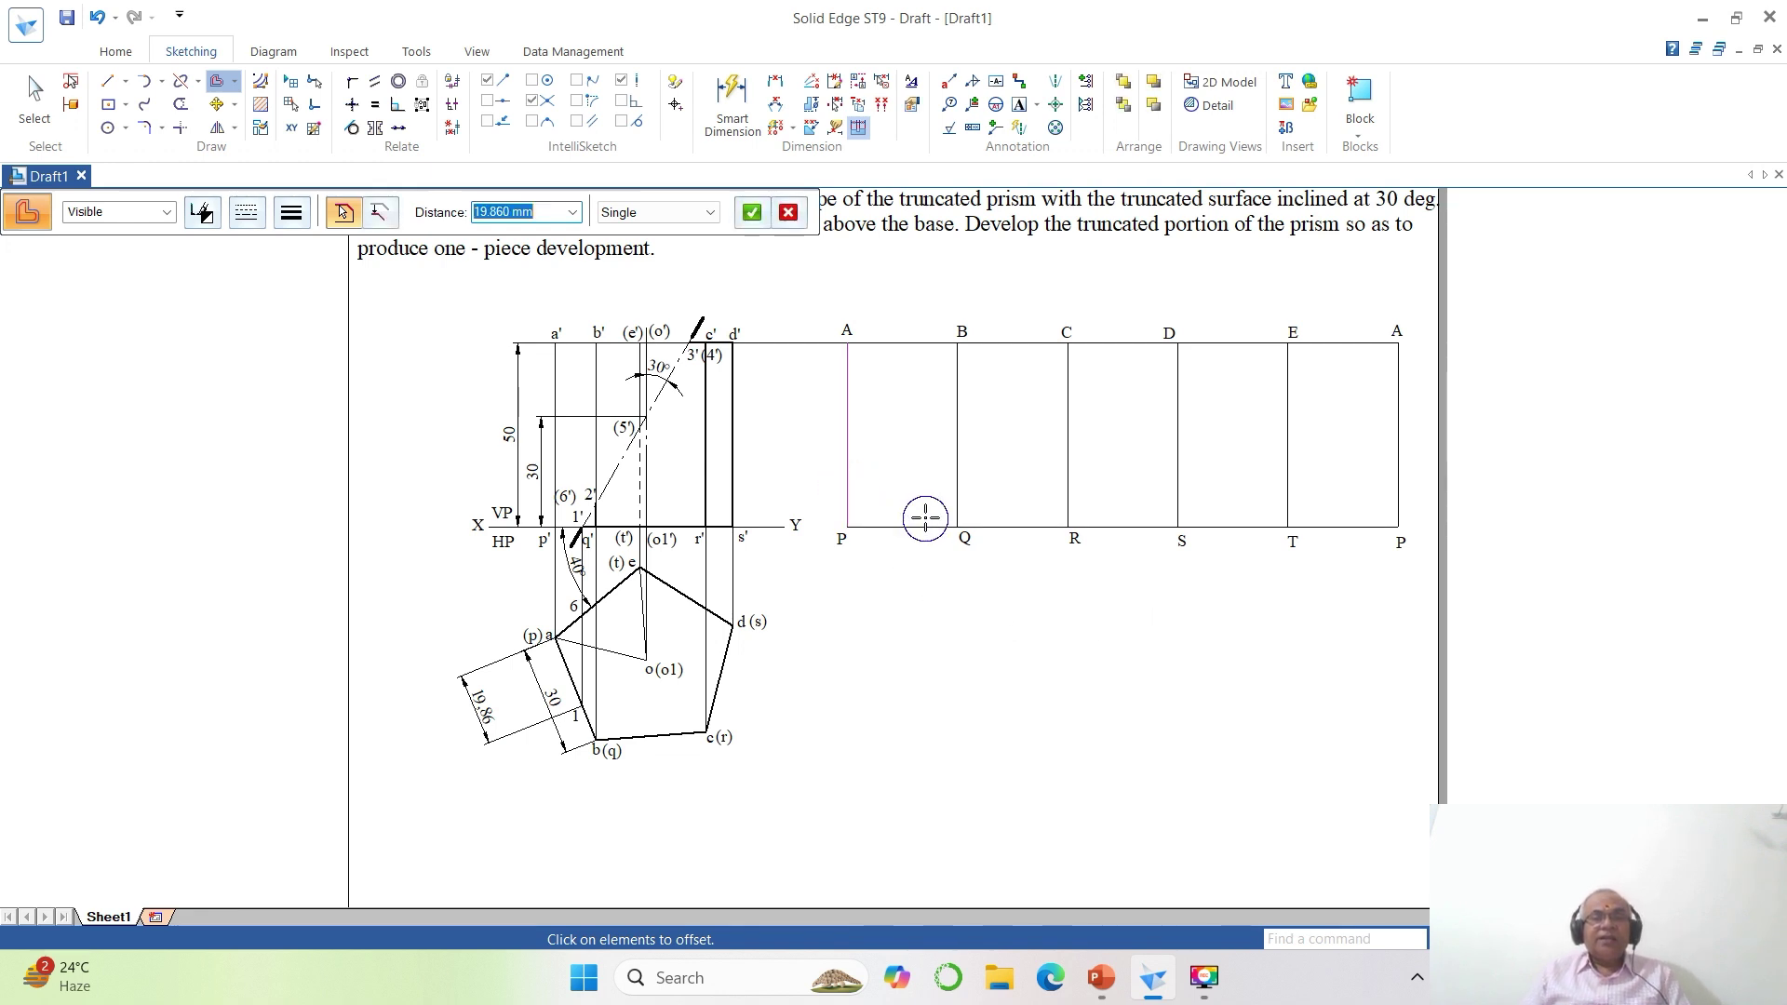
pyautogui.click(936, 550)
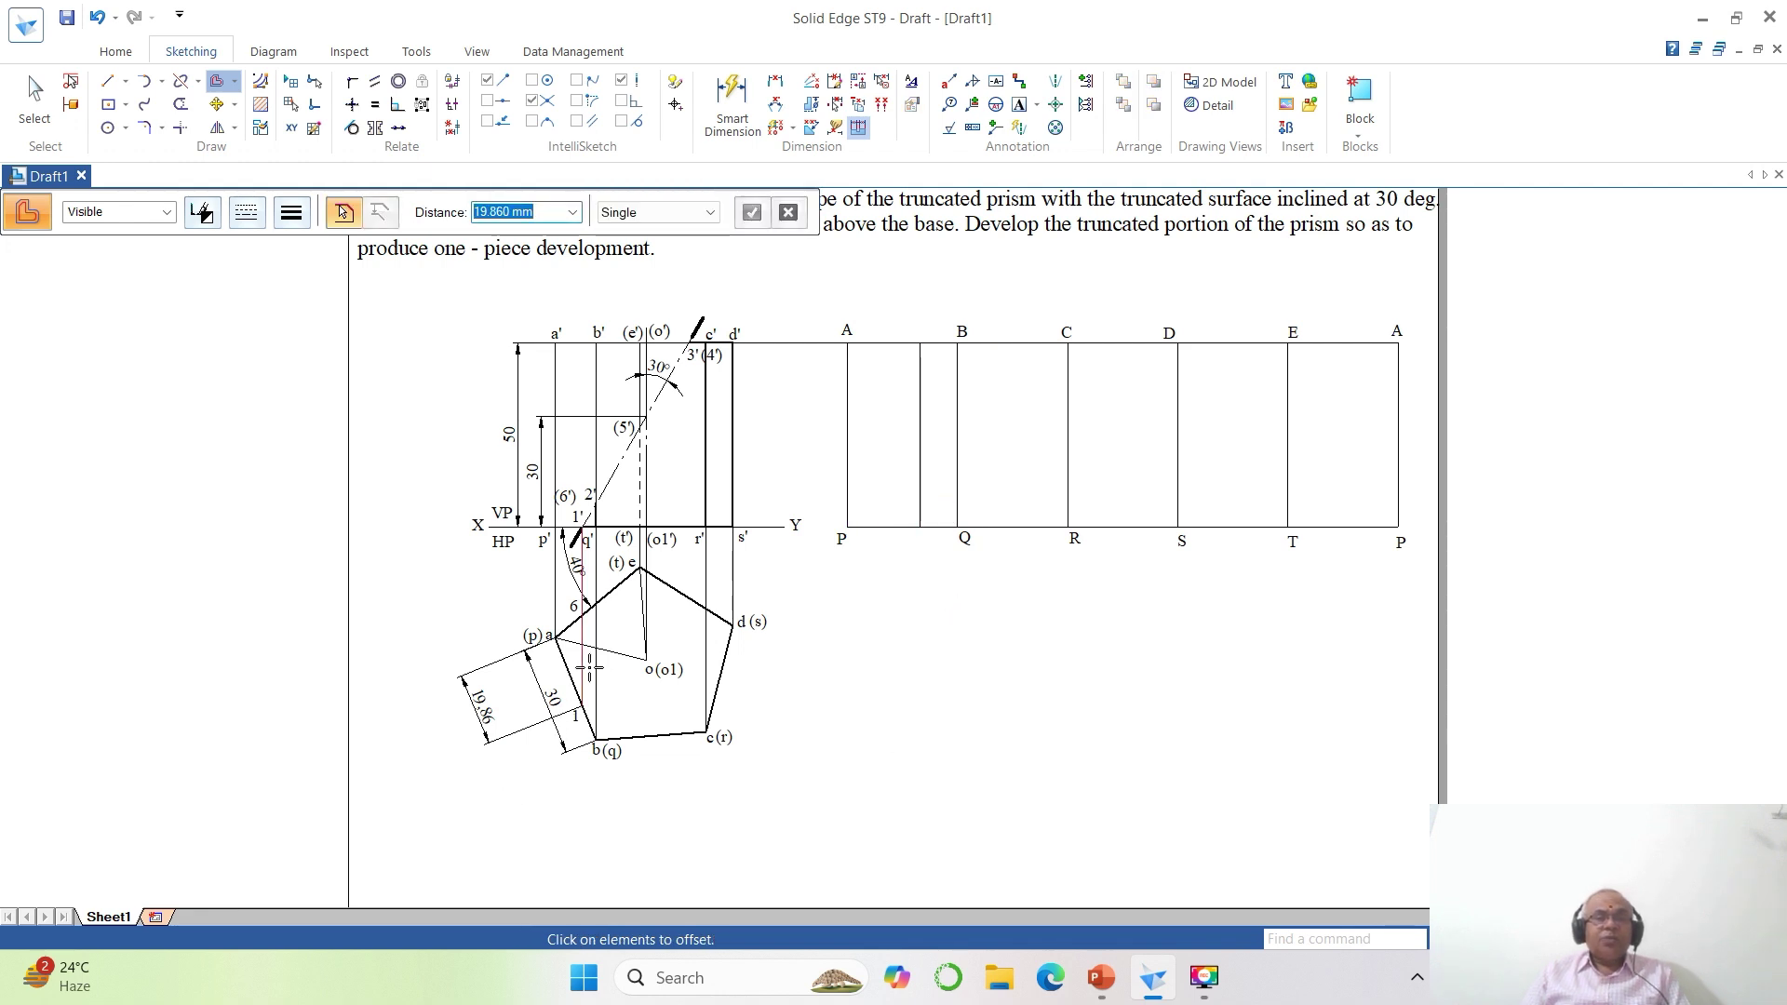
# Draw a horizontal line from cut point 2' across to the development and trim it at line BQ.
pyautogui.click(108, 81)
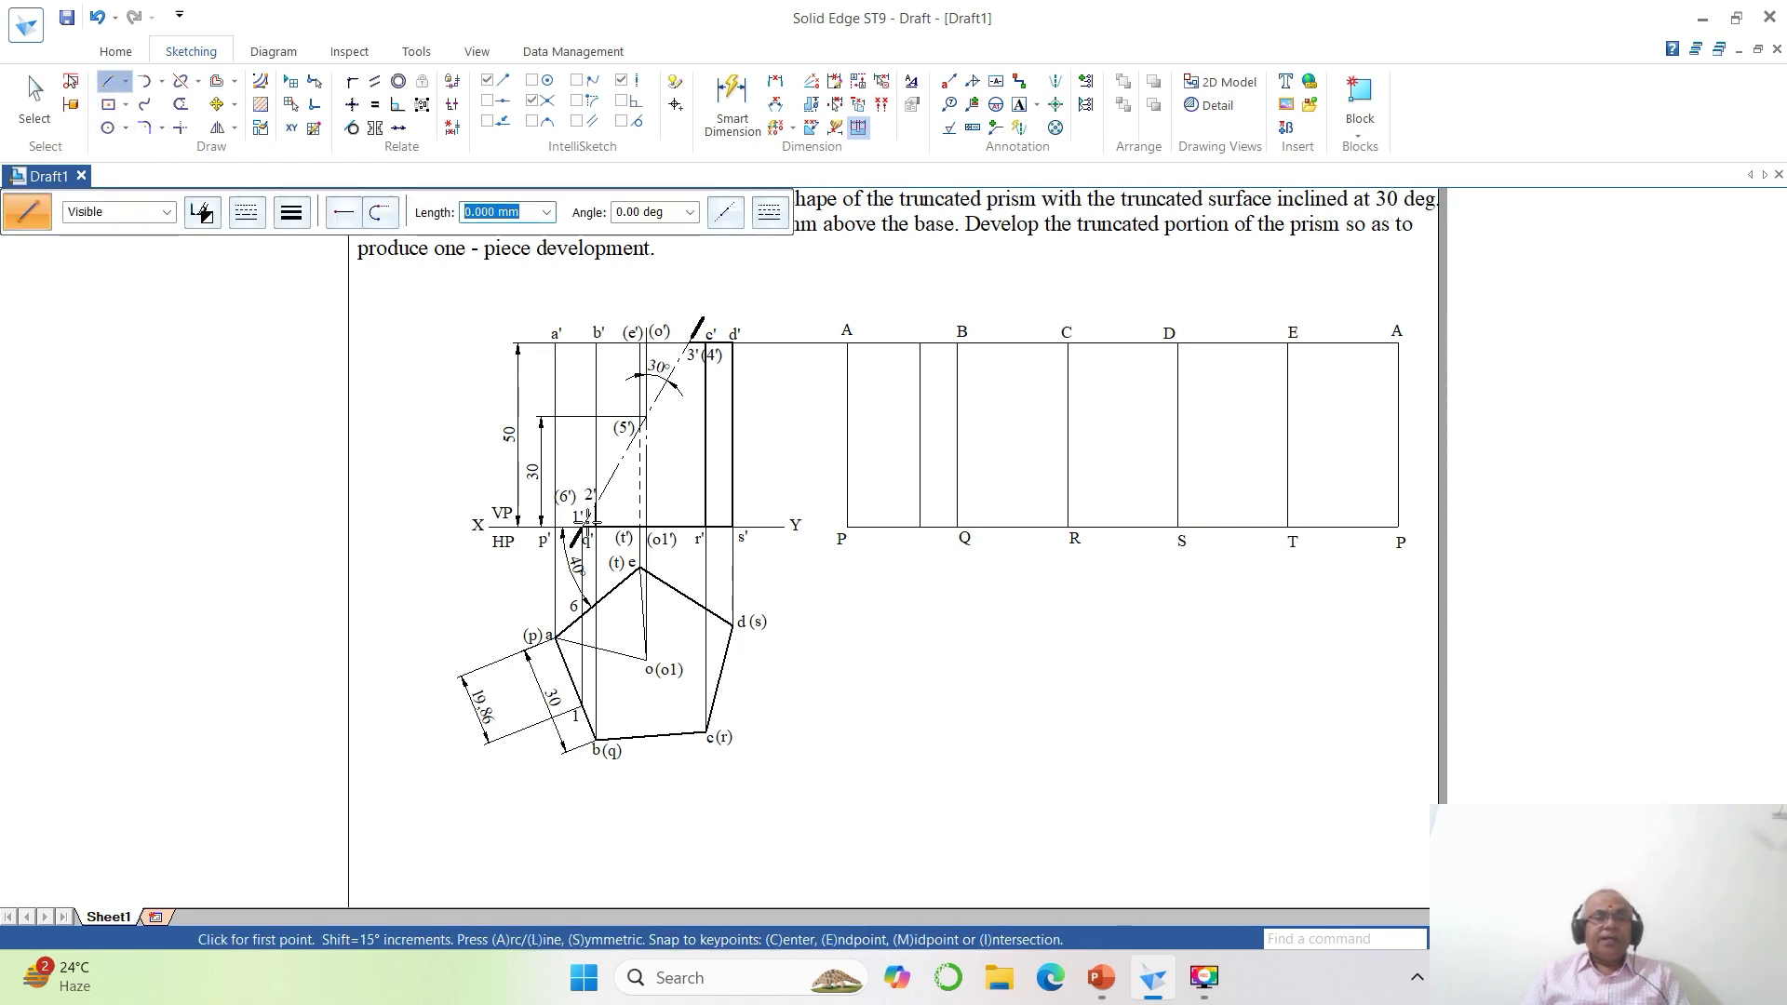
pyautogui.click(595, 502)
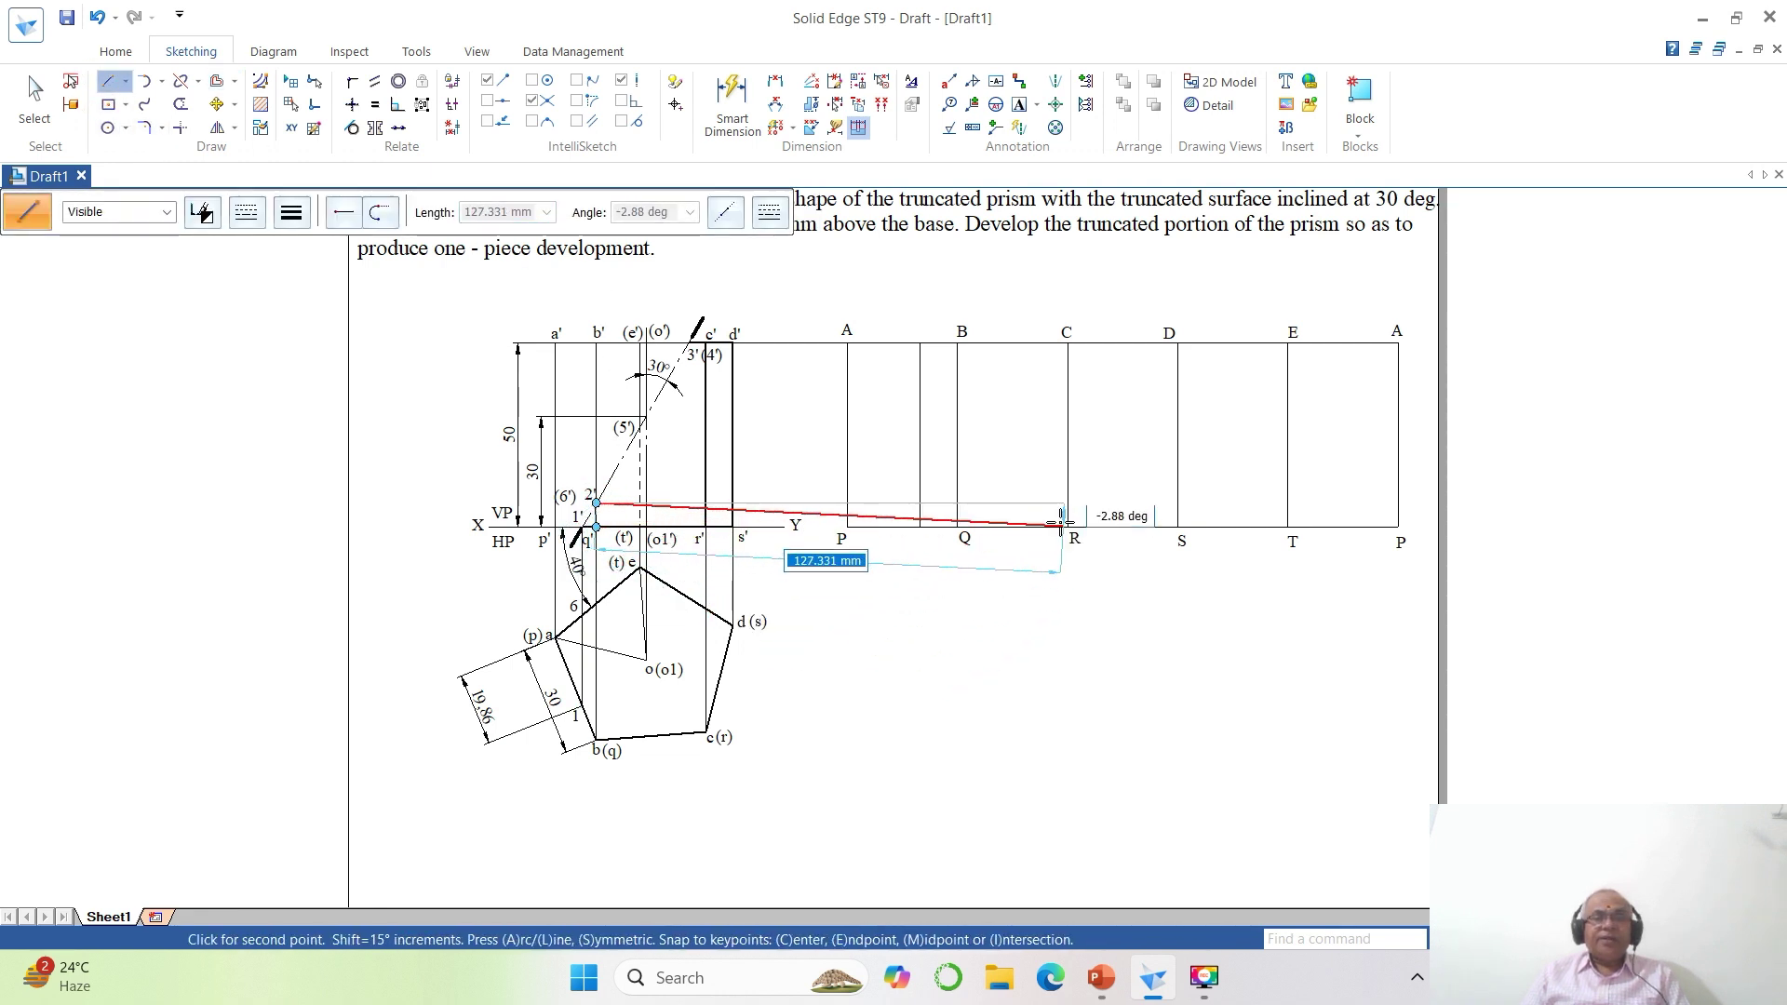
pyautogui.click(996, 501)
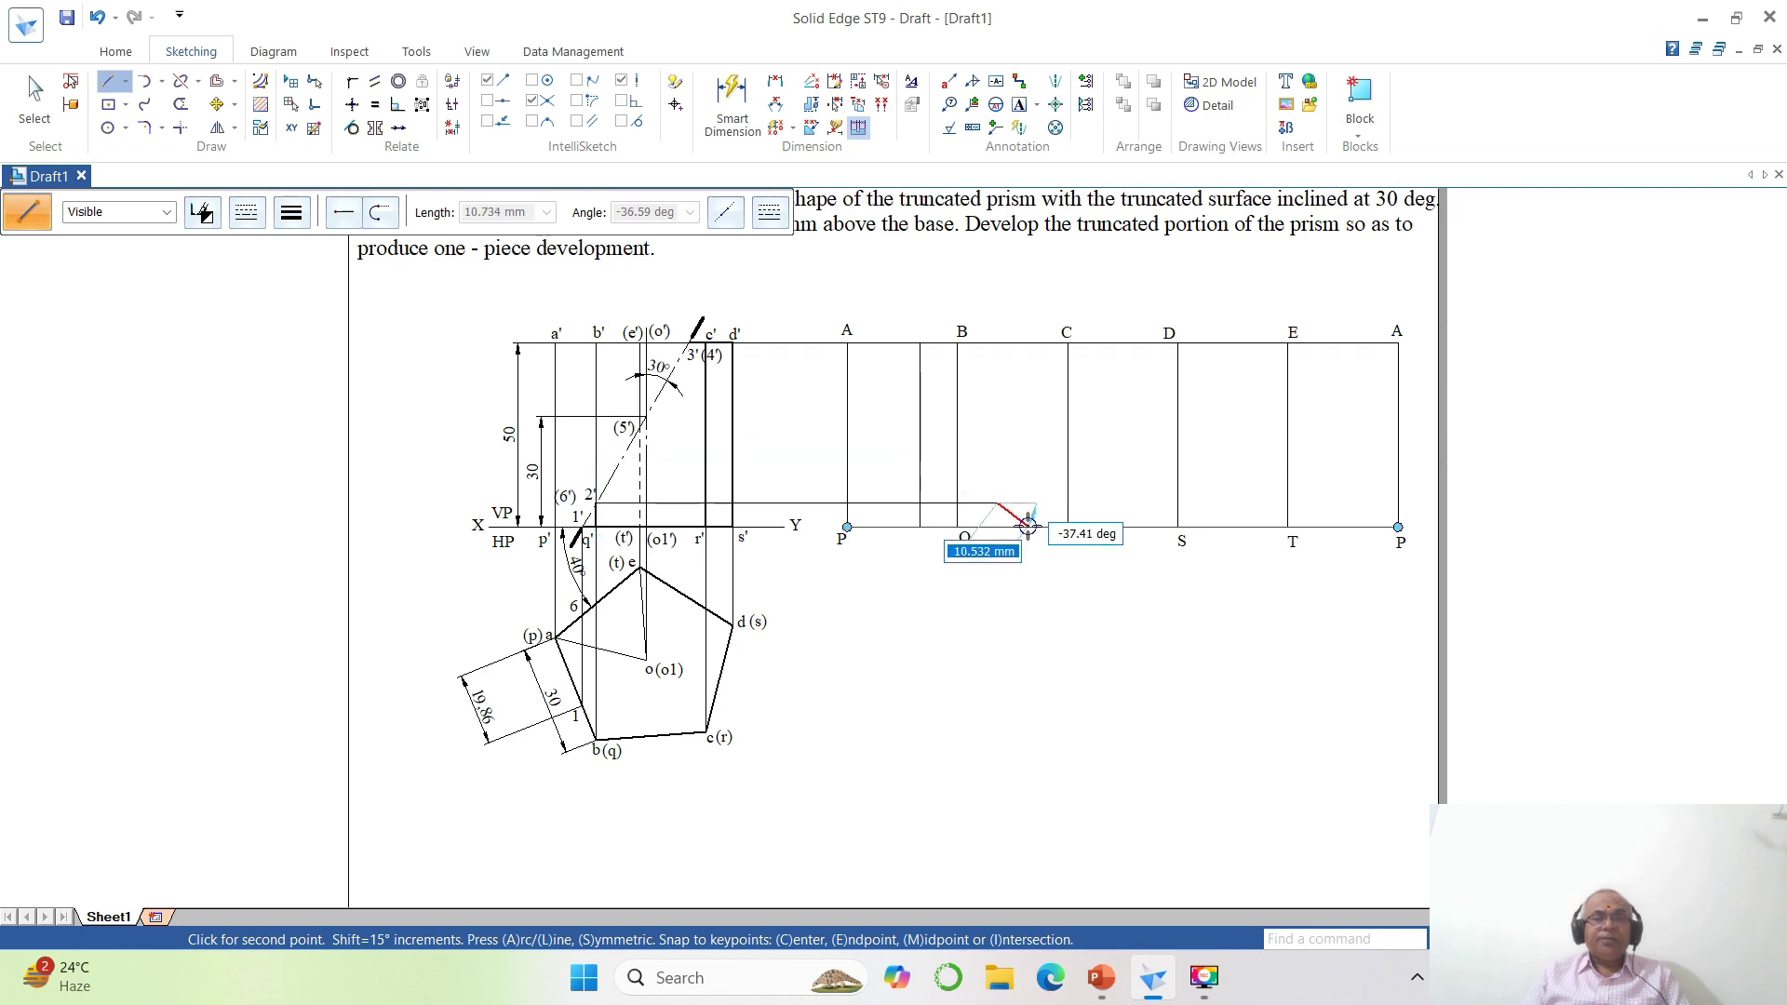
pyautogui.click(175, 104)
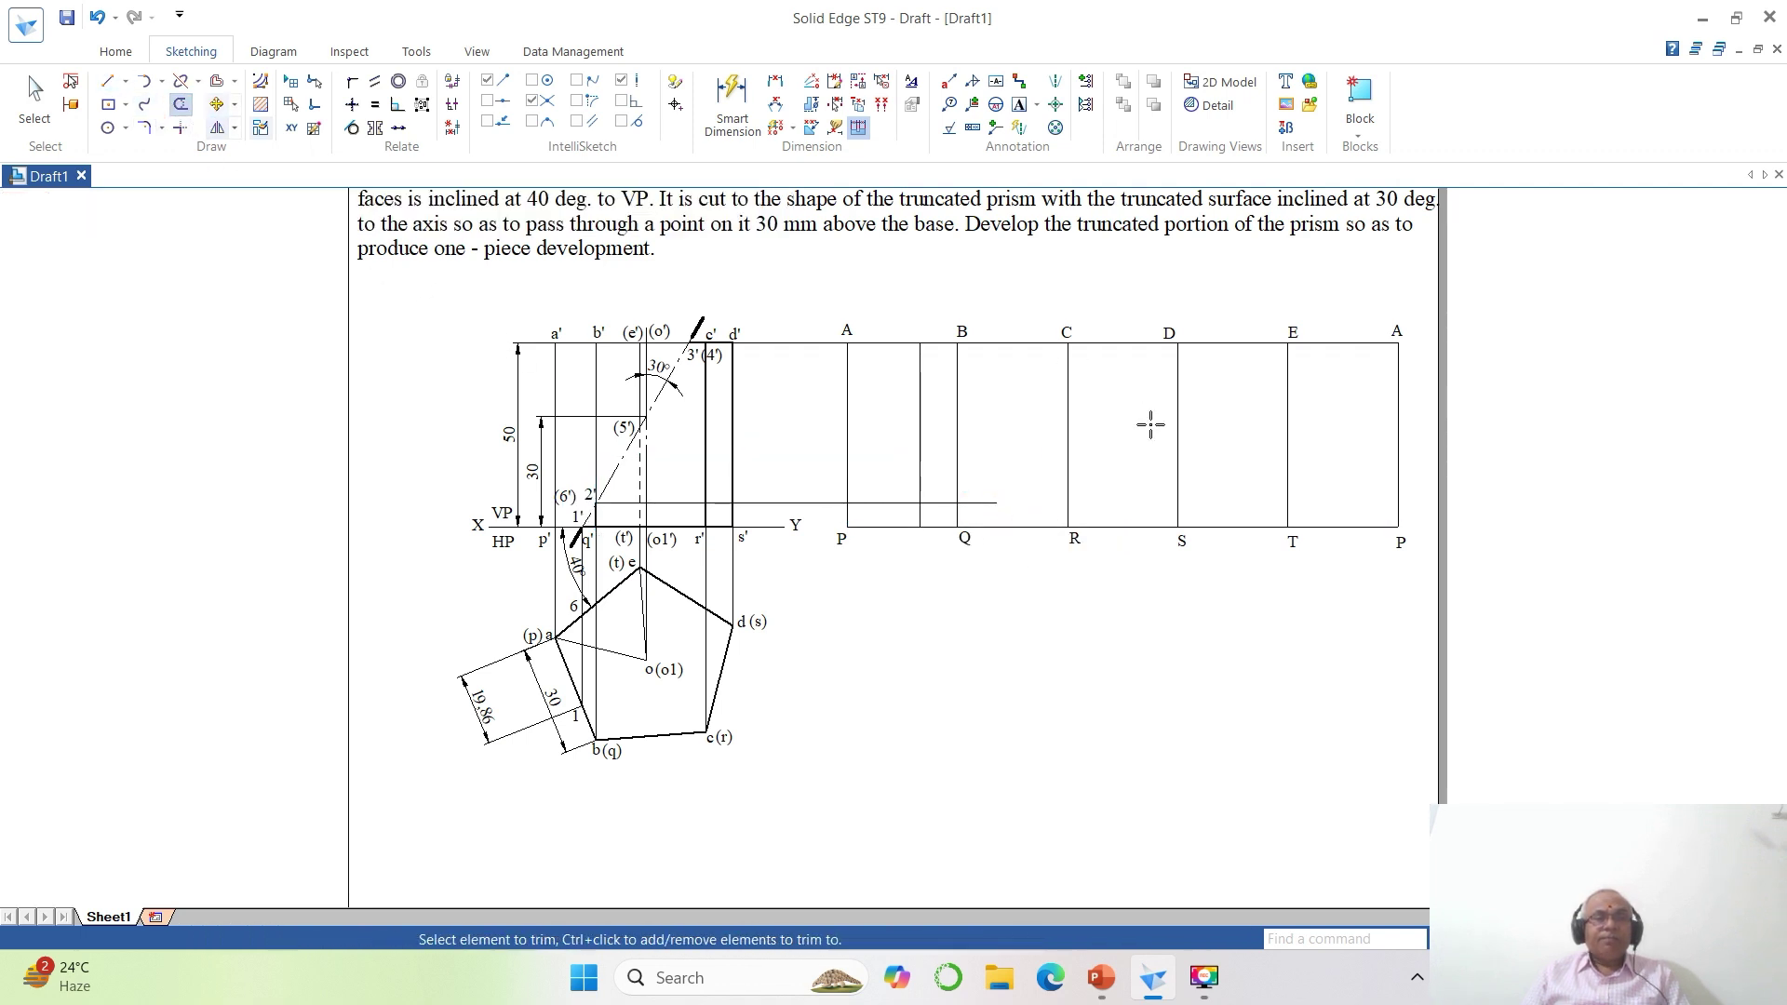
pyautogui.click(990, 504)
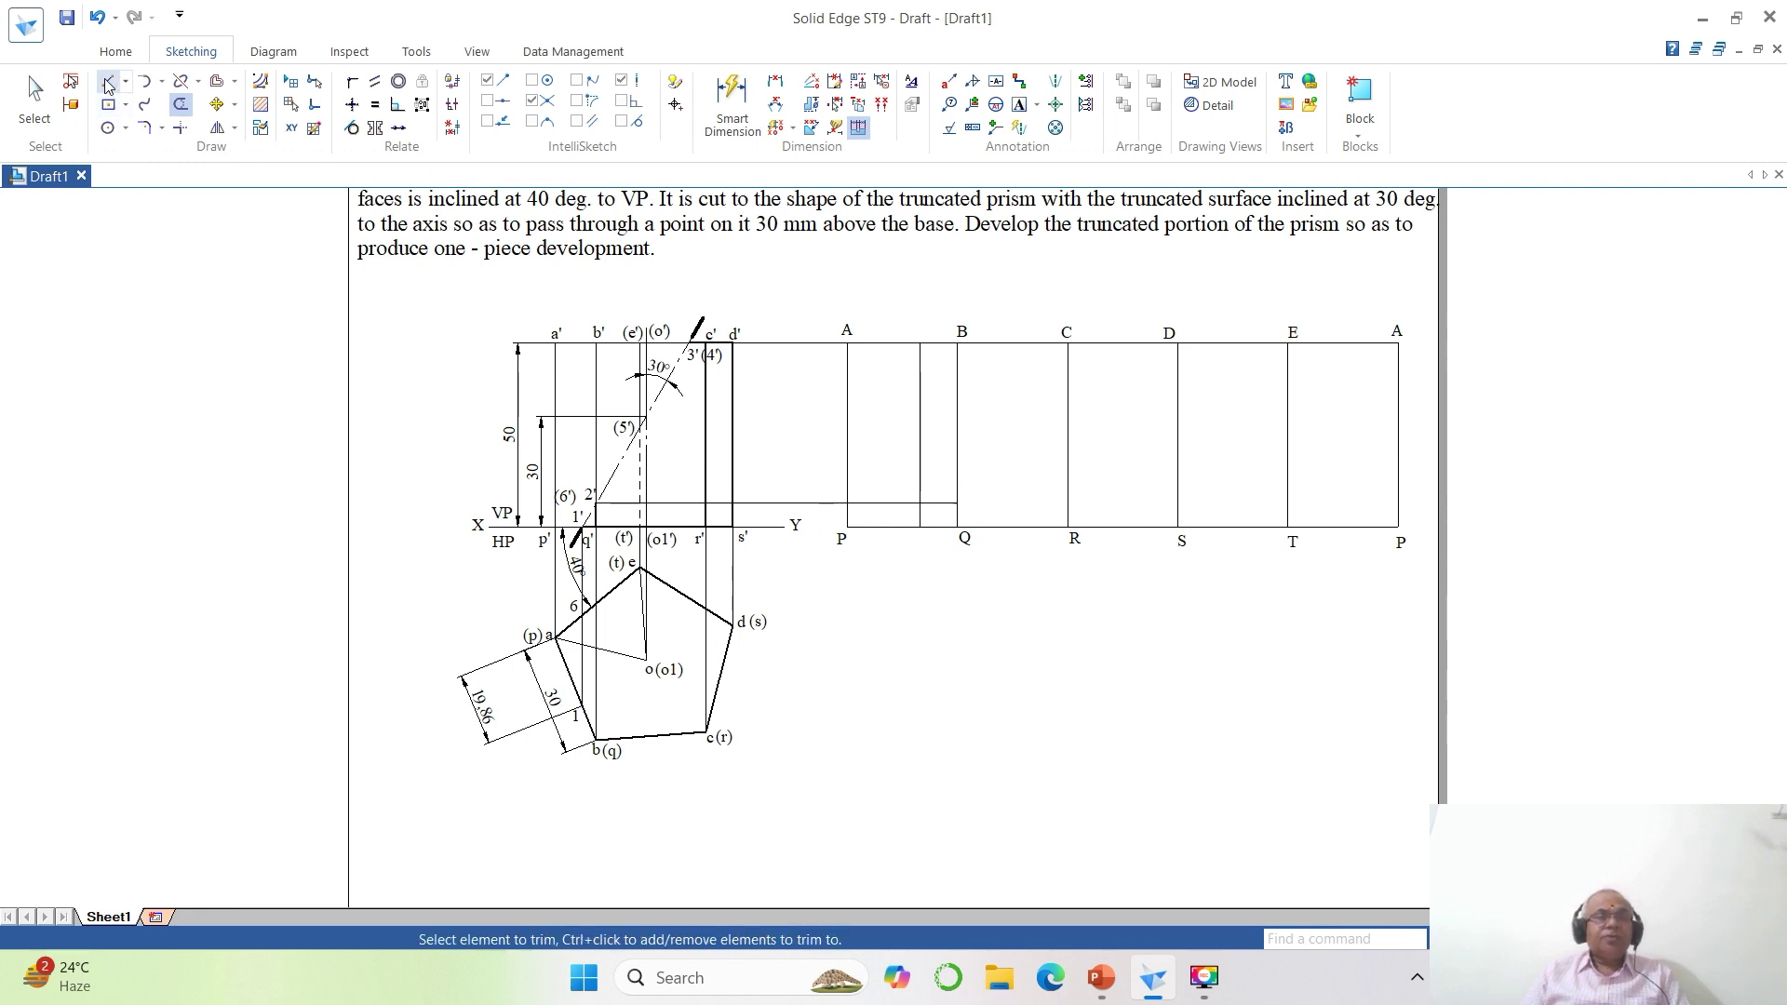
# Project cut point 3' vertically down through the top view and trim the projector at side bc.
pyautogui.click(109, 84)
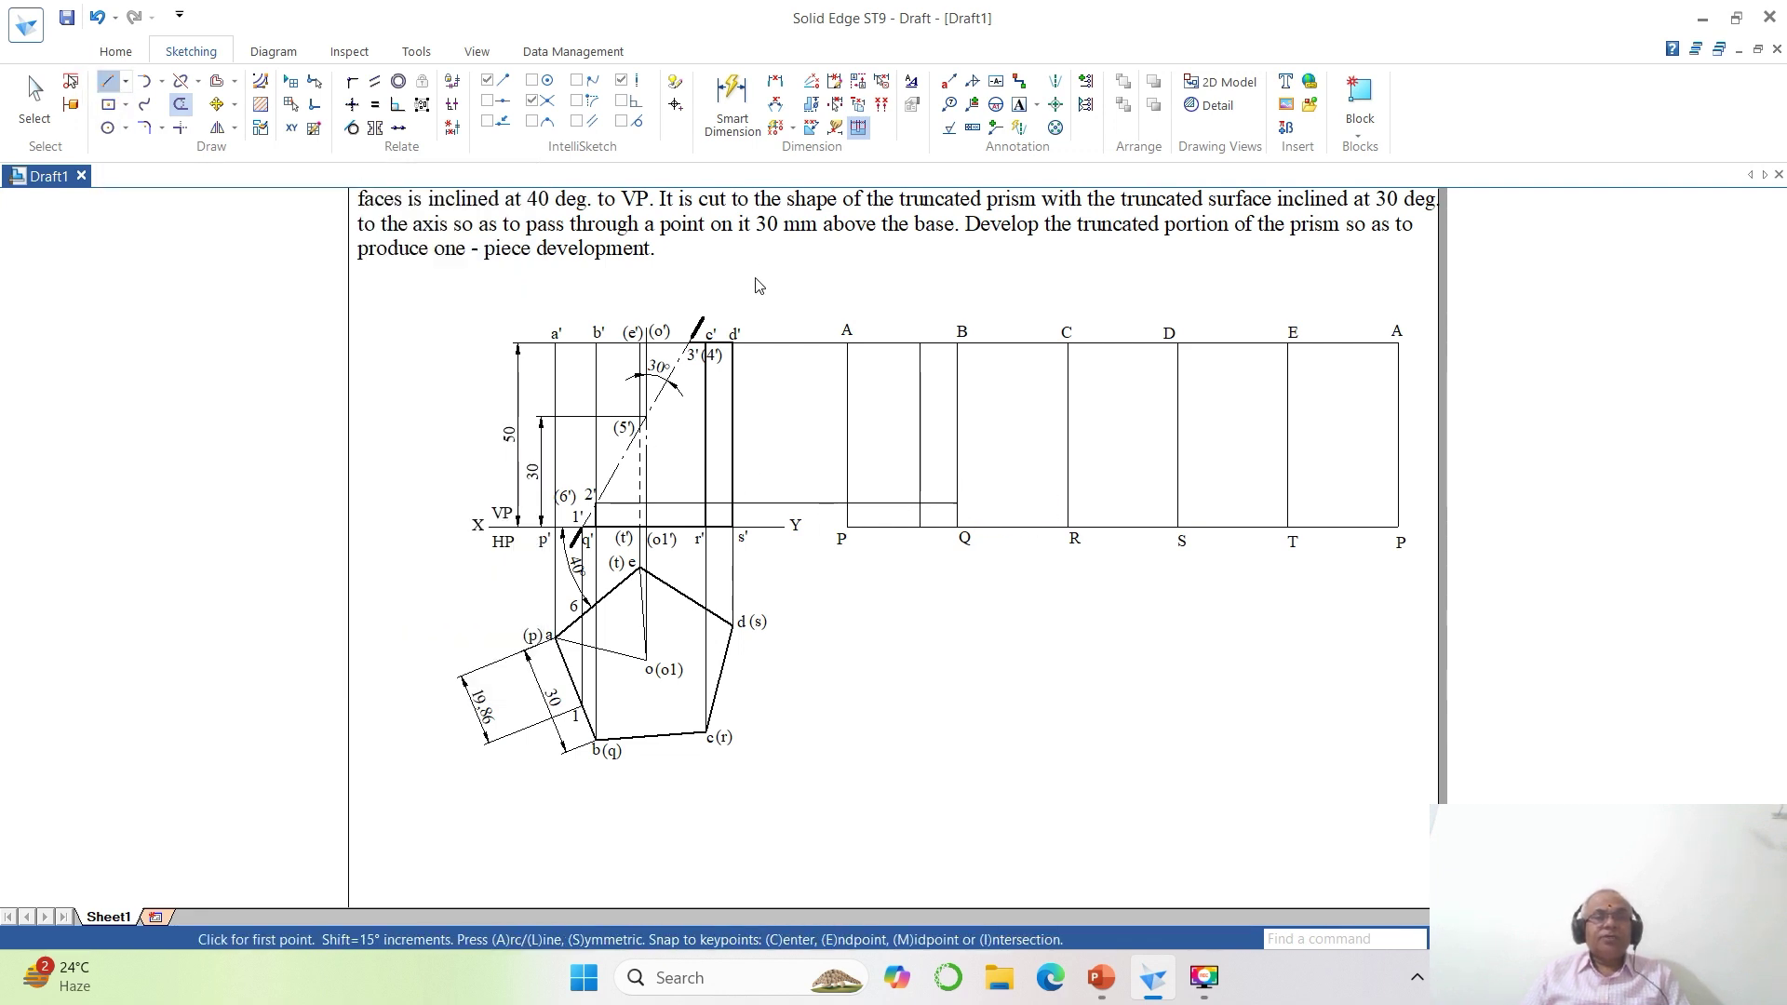
pyautogui.click(687, 343)
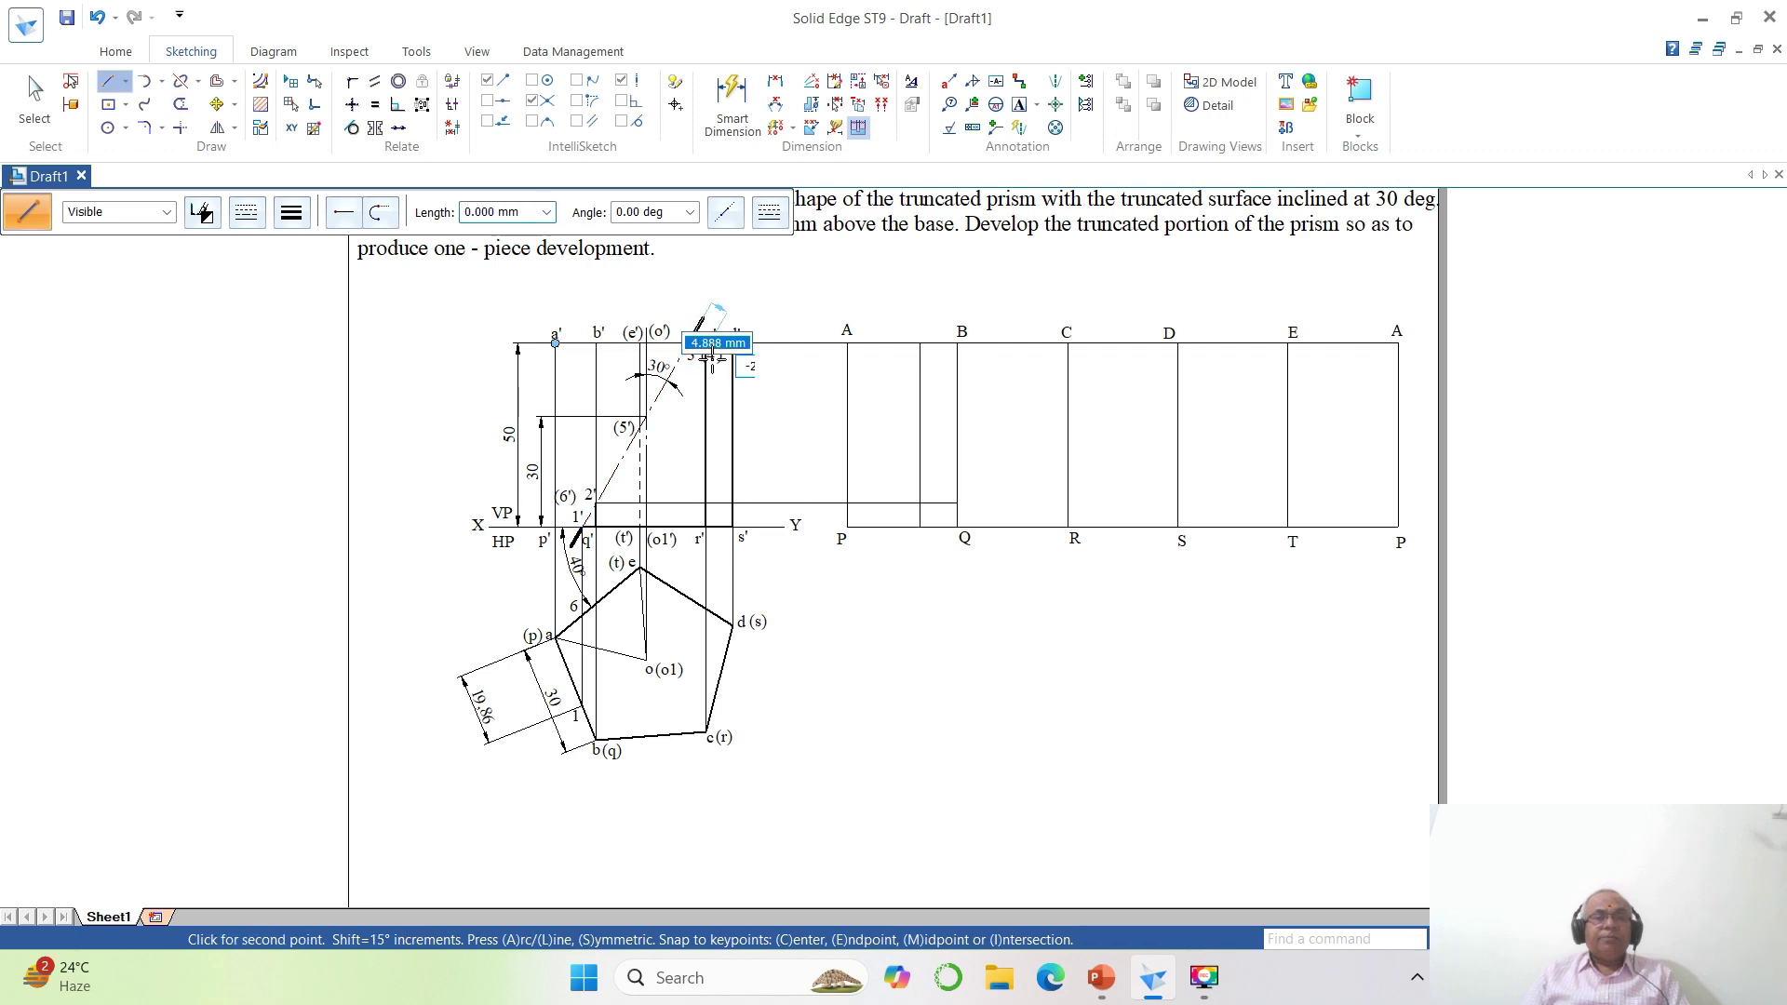
pyautogui.click(687, 742)
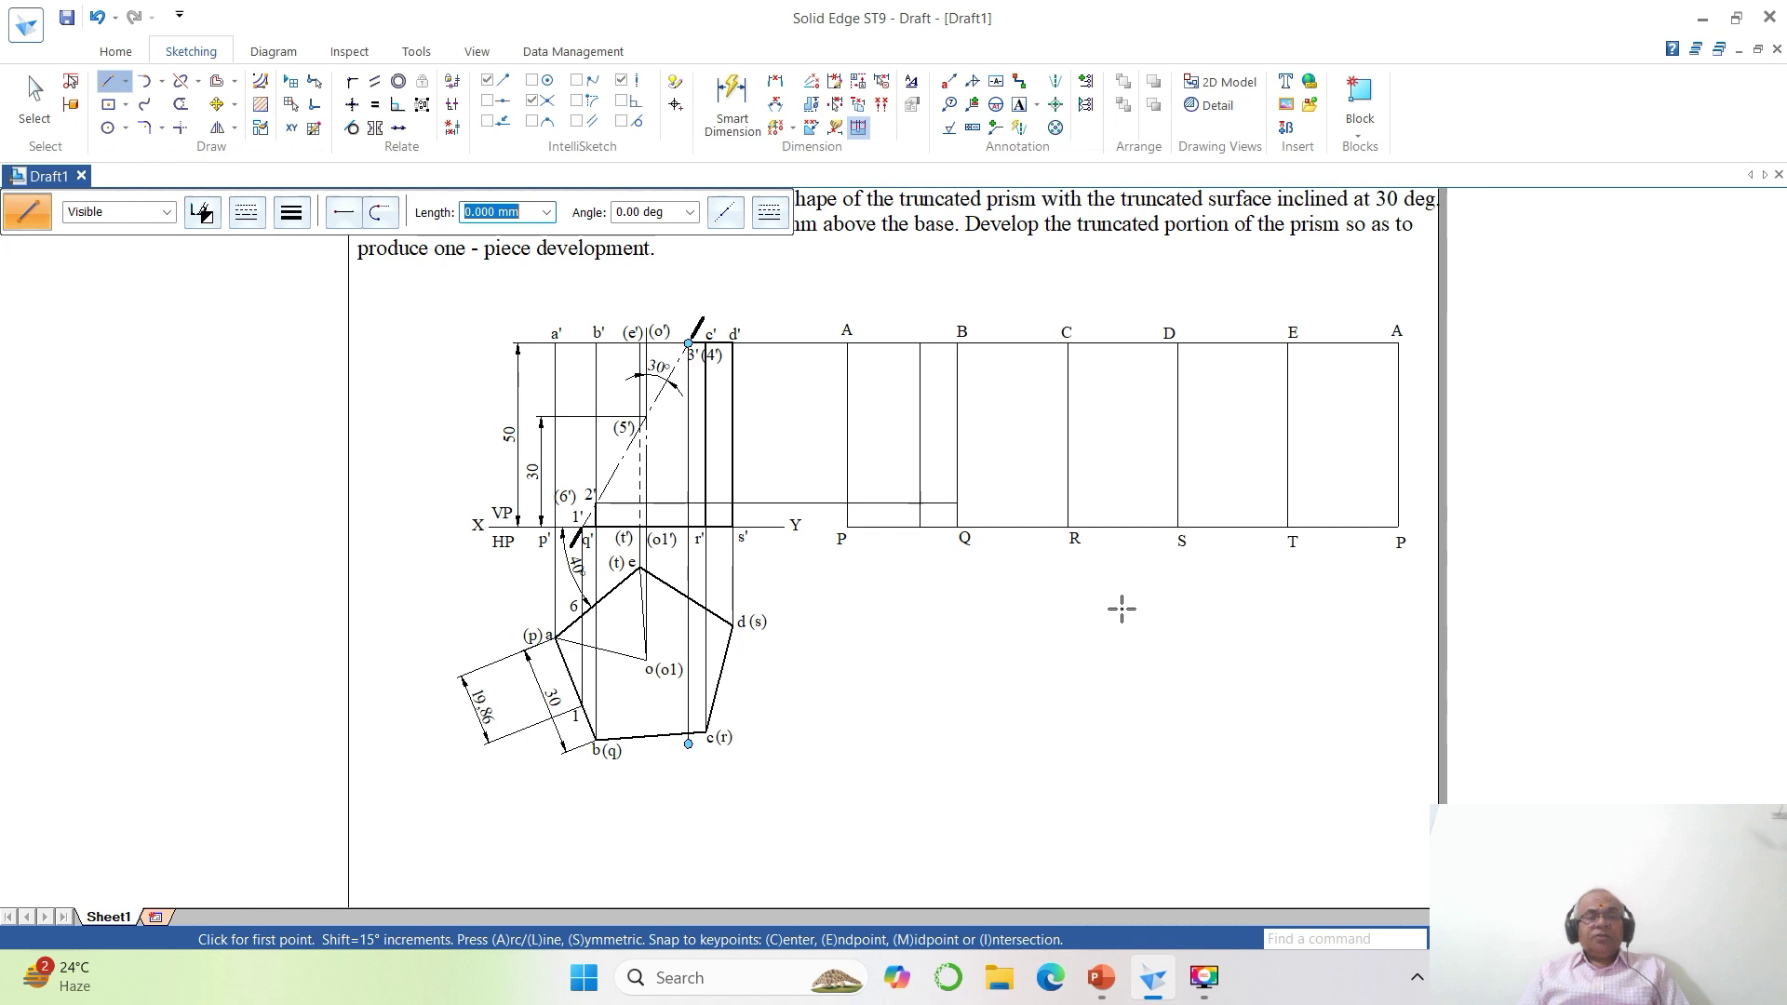
pyautogui.click(180, 103)
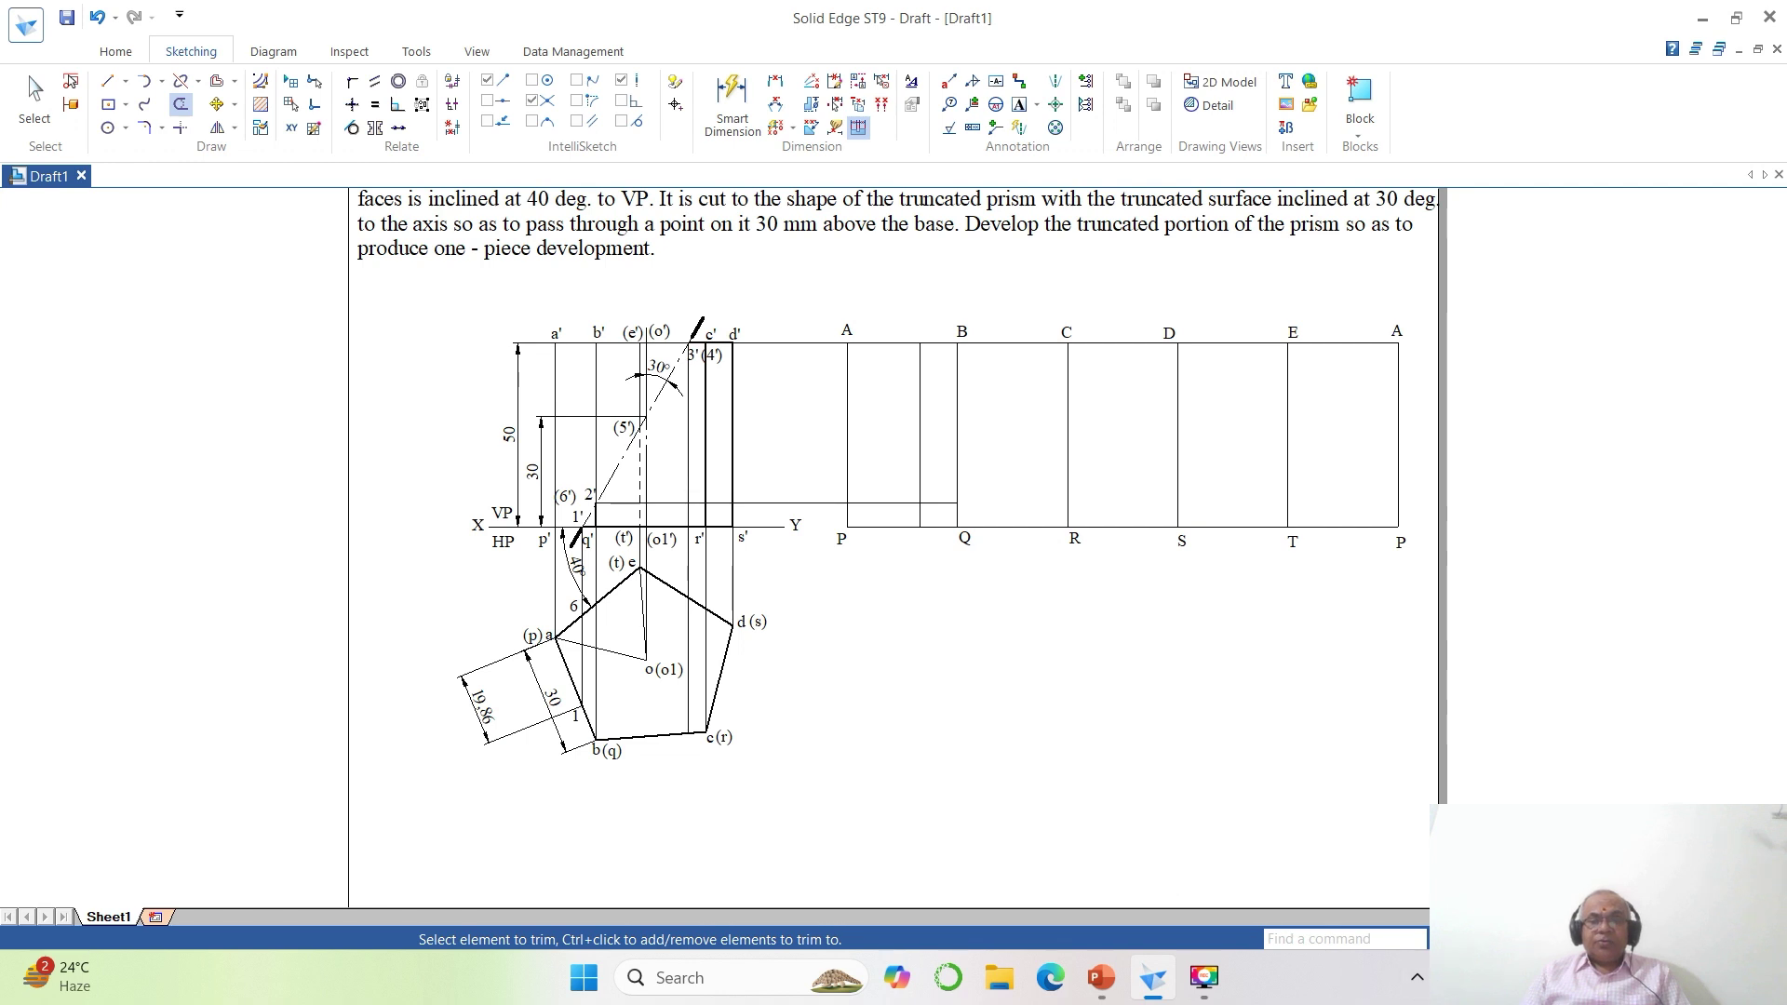
# Add an aligned By 2 Points dimension below side bc from corner b to the projector of 3'.
pyautogui.click(1498, 939)
pyautogui.click(375, 434)
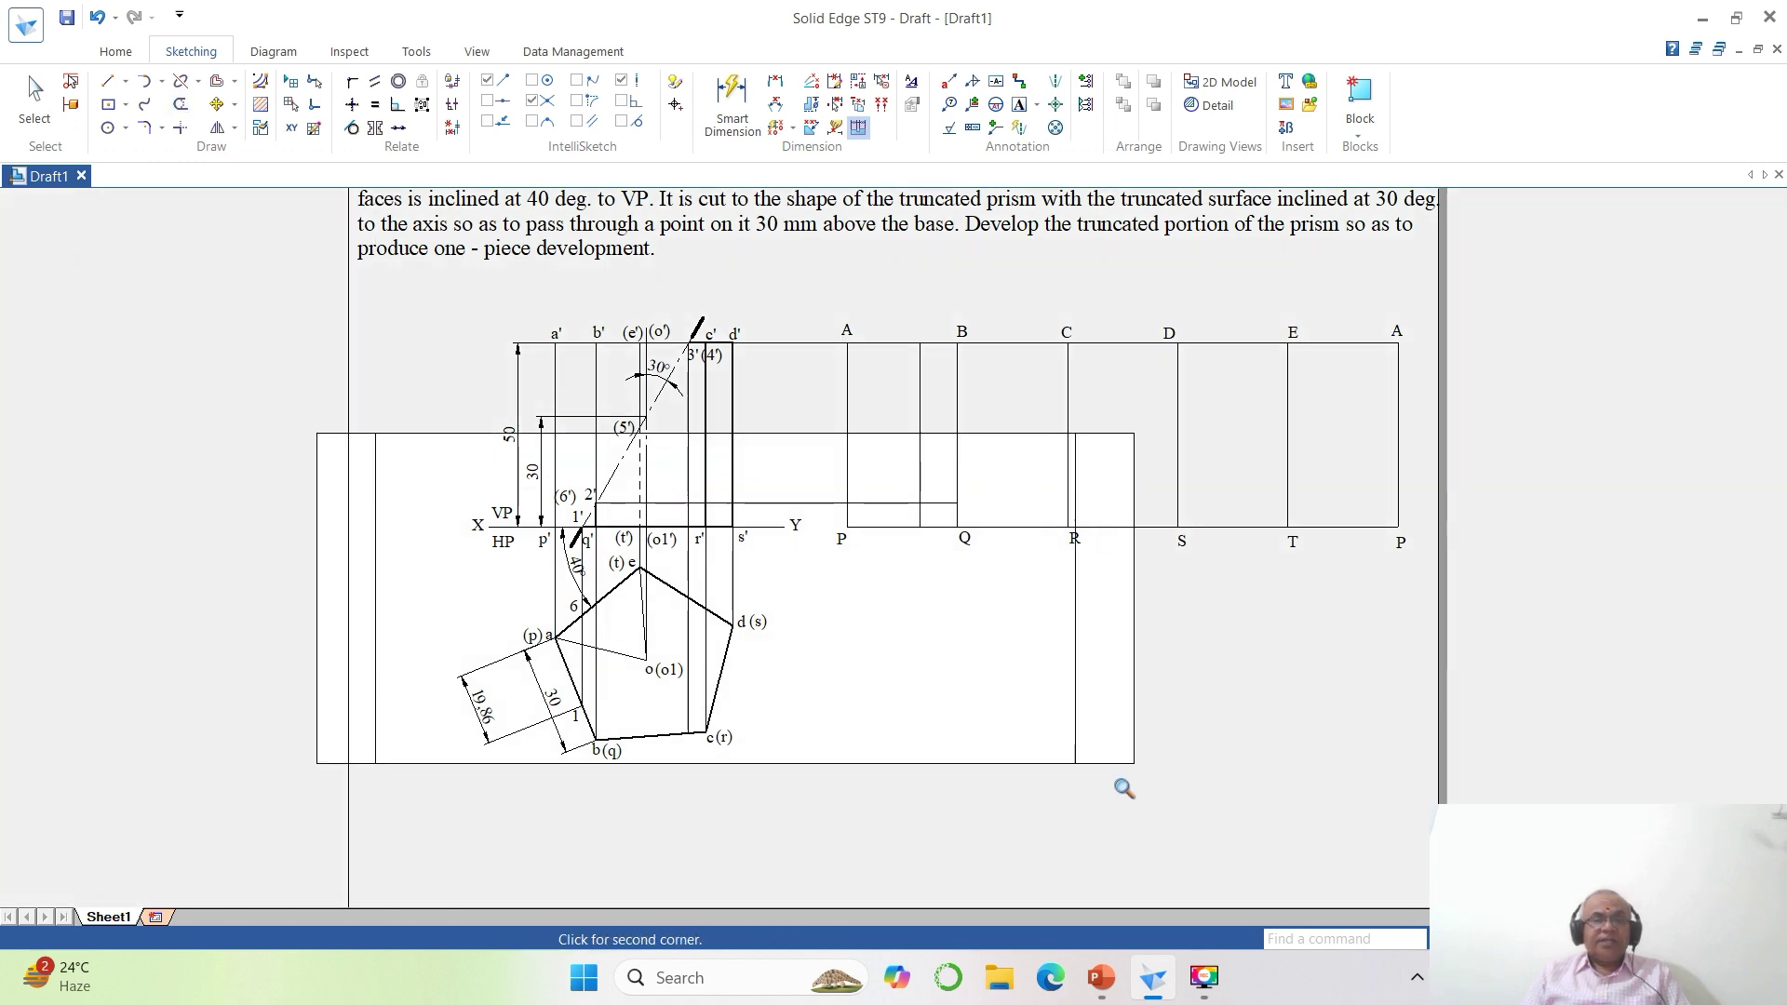
pyautogui.click(1257, 855)
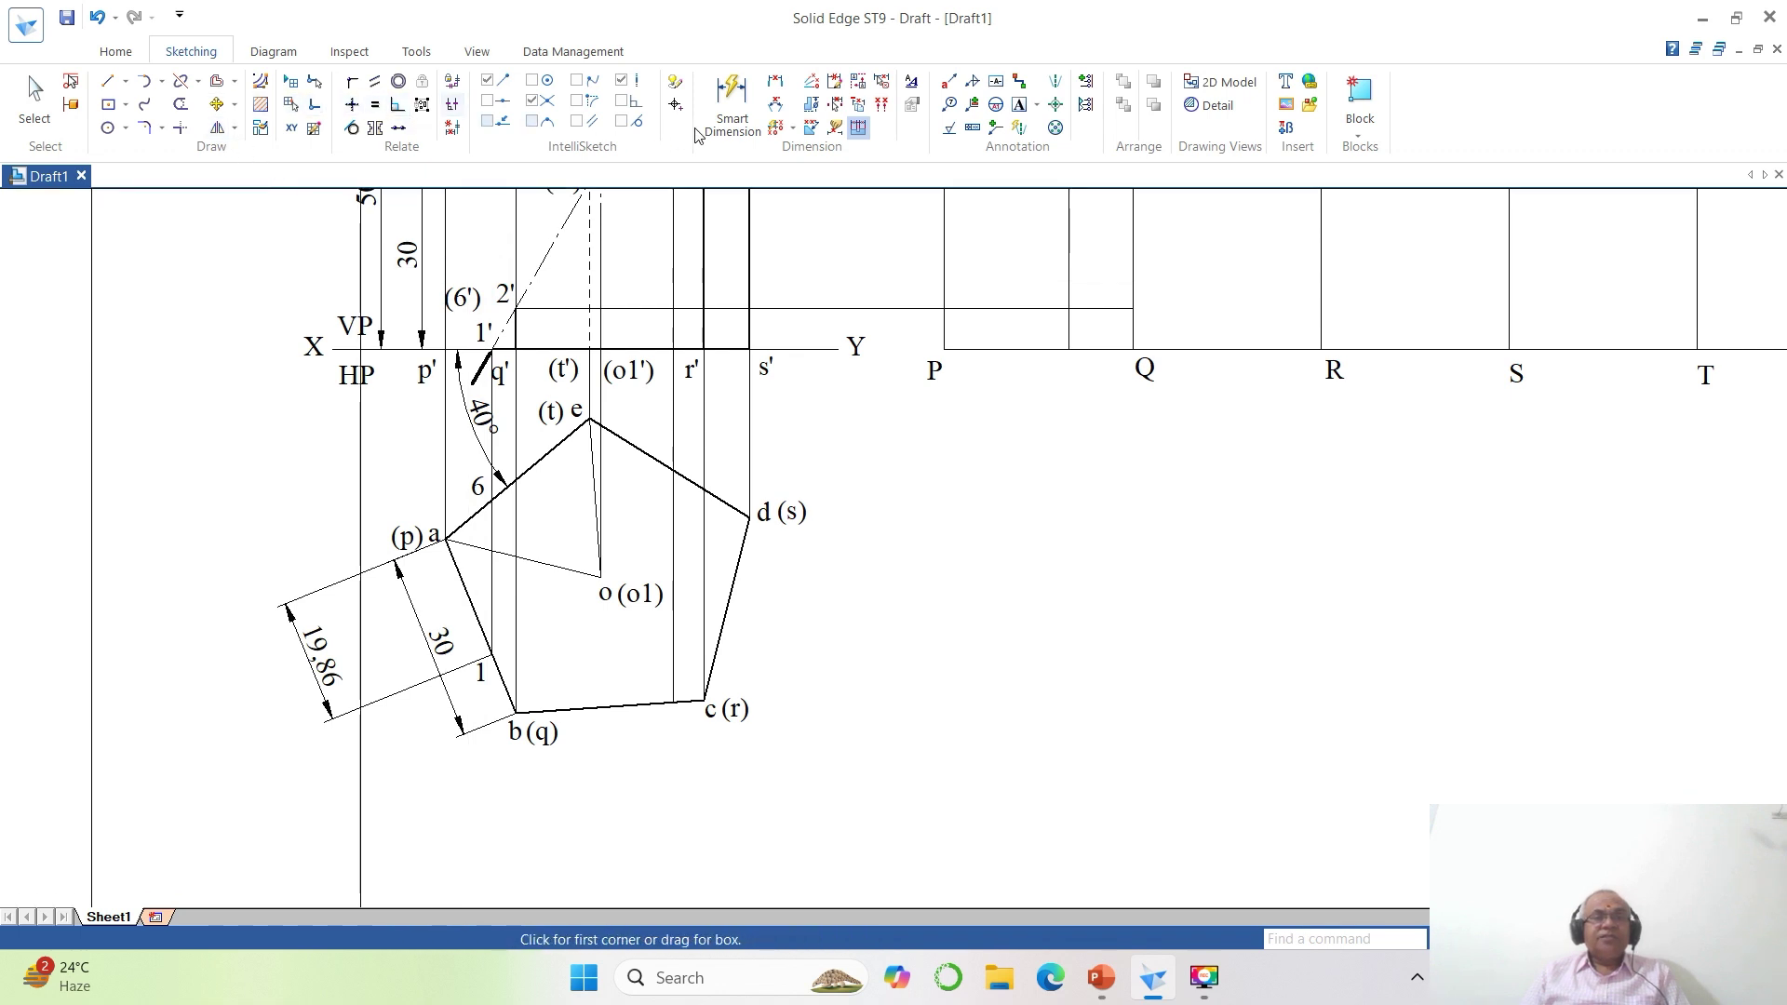
pyautogui.click(774, 86)
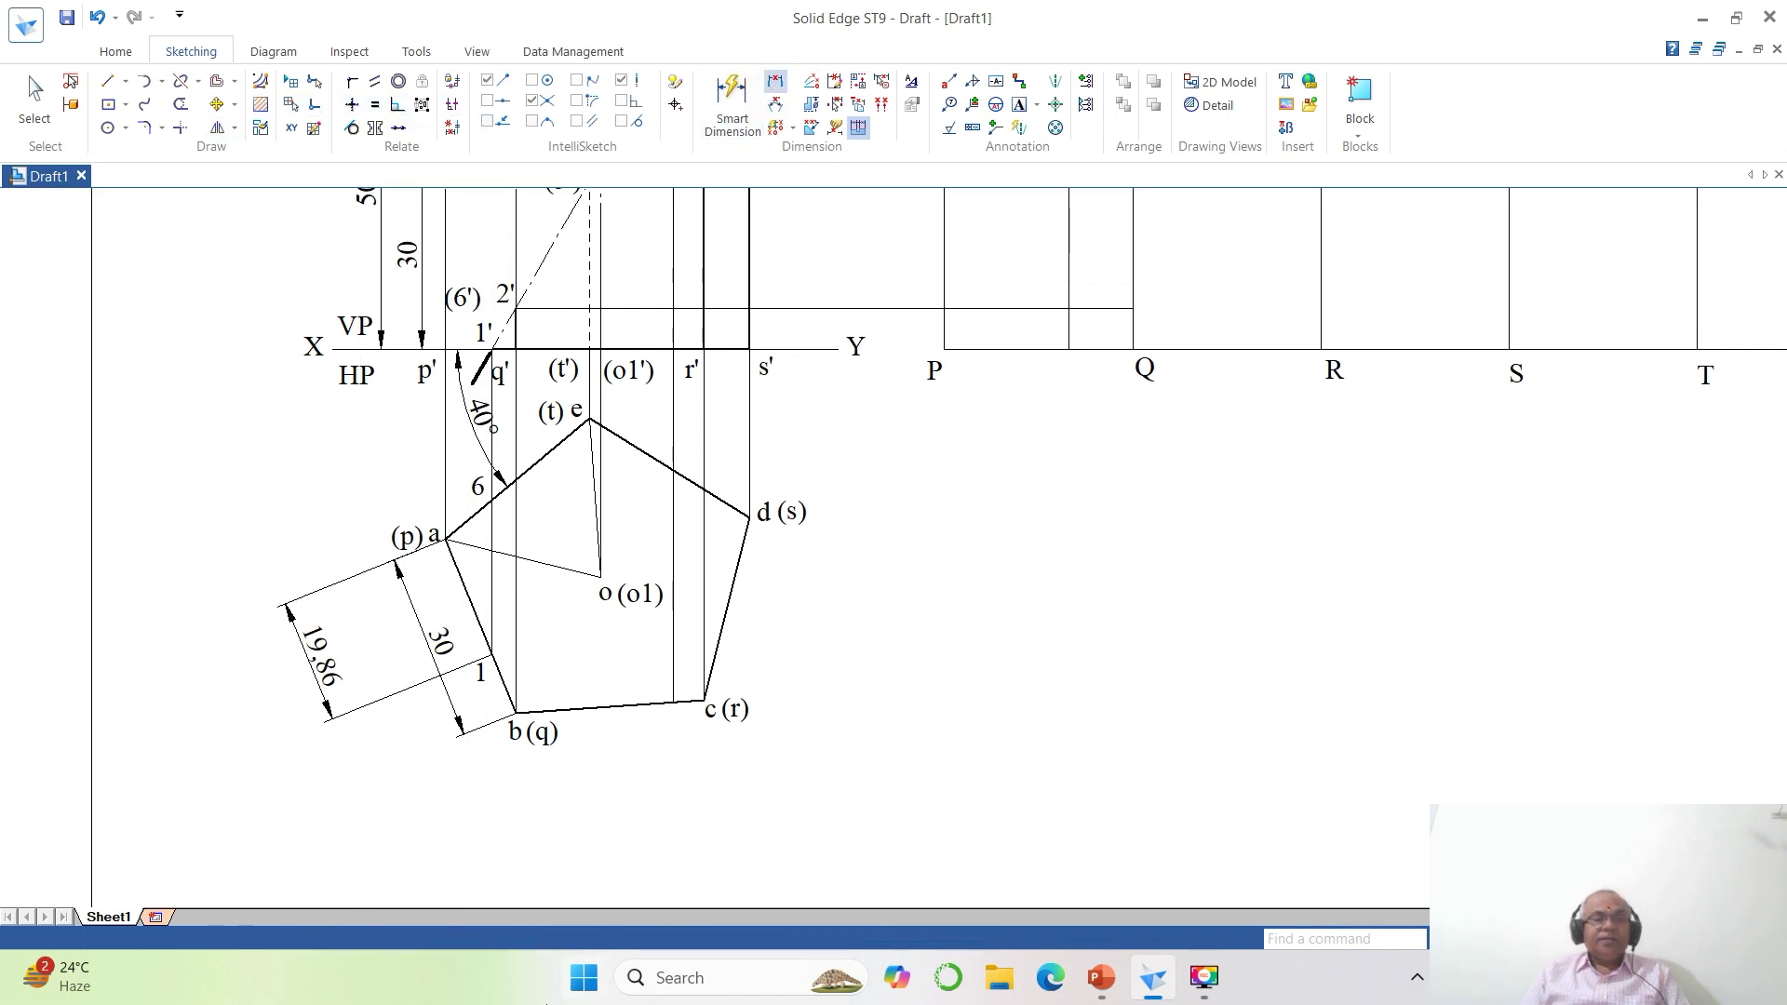
pyautogui.click(517, 713)
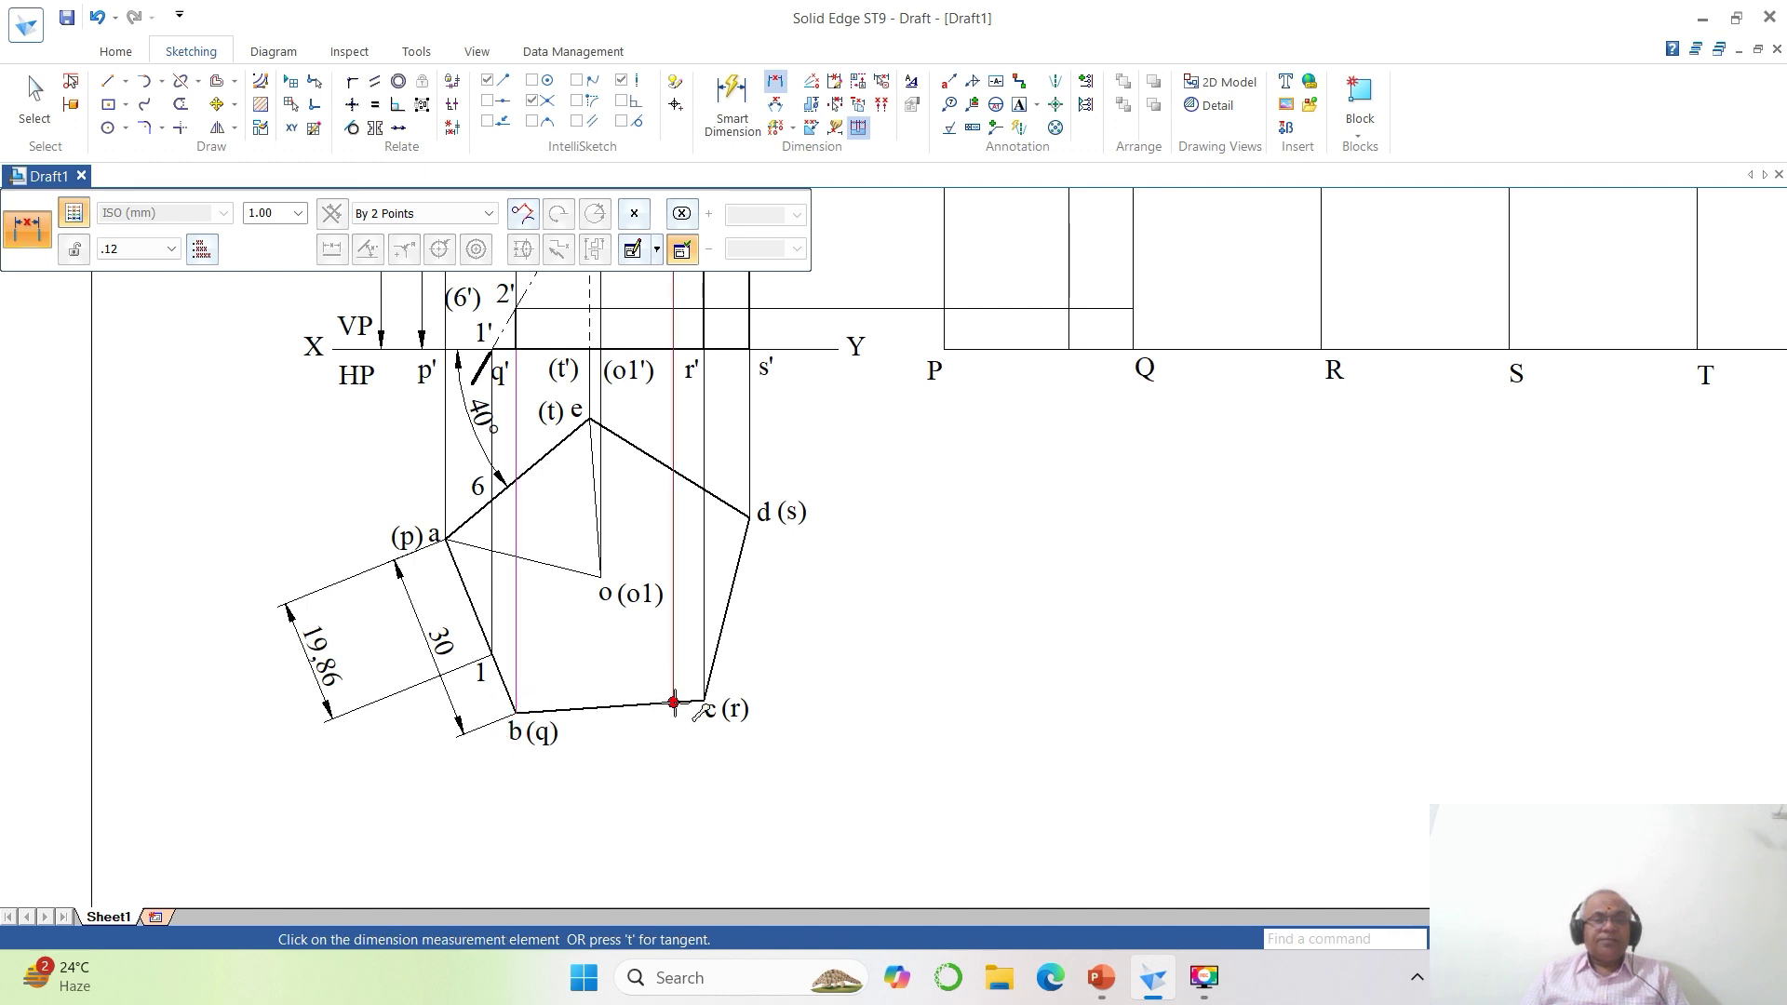
pyautogui.click(674, 702)
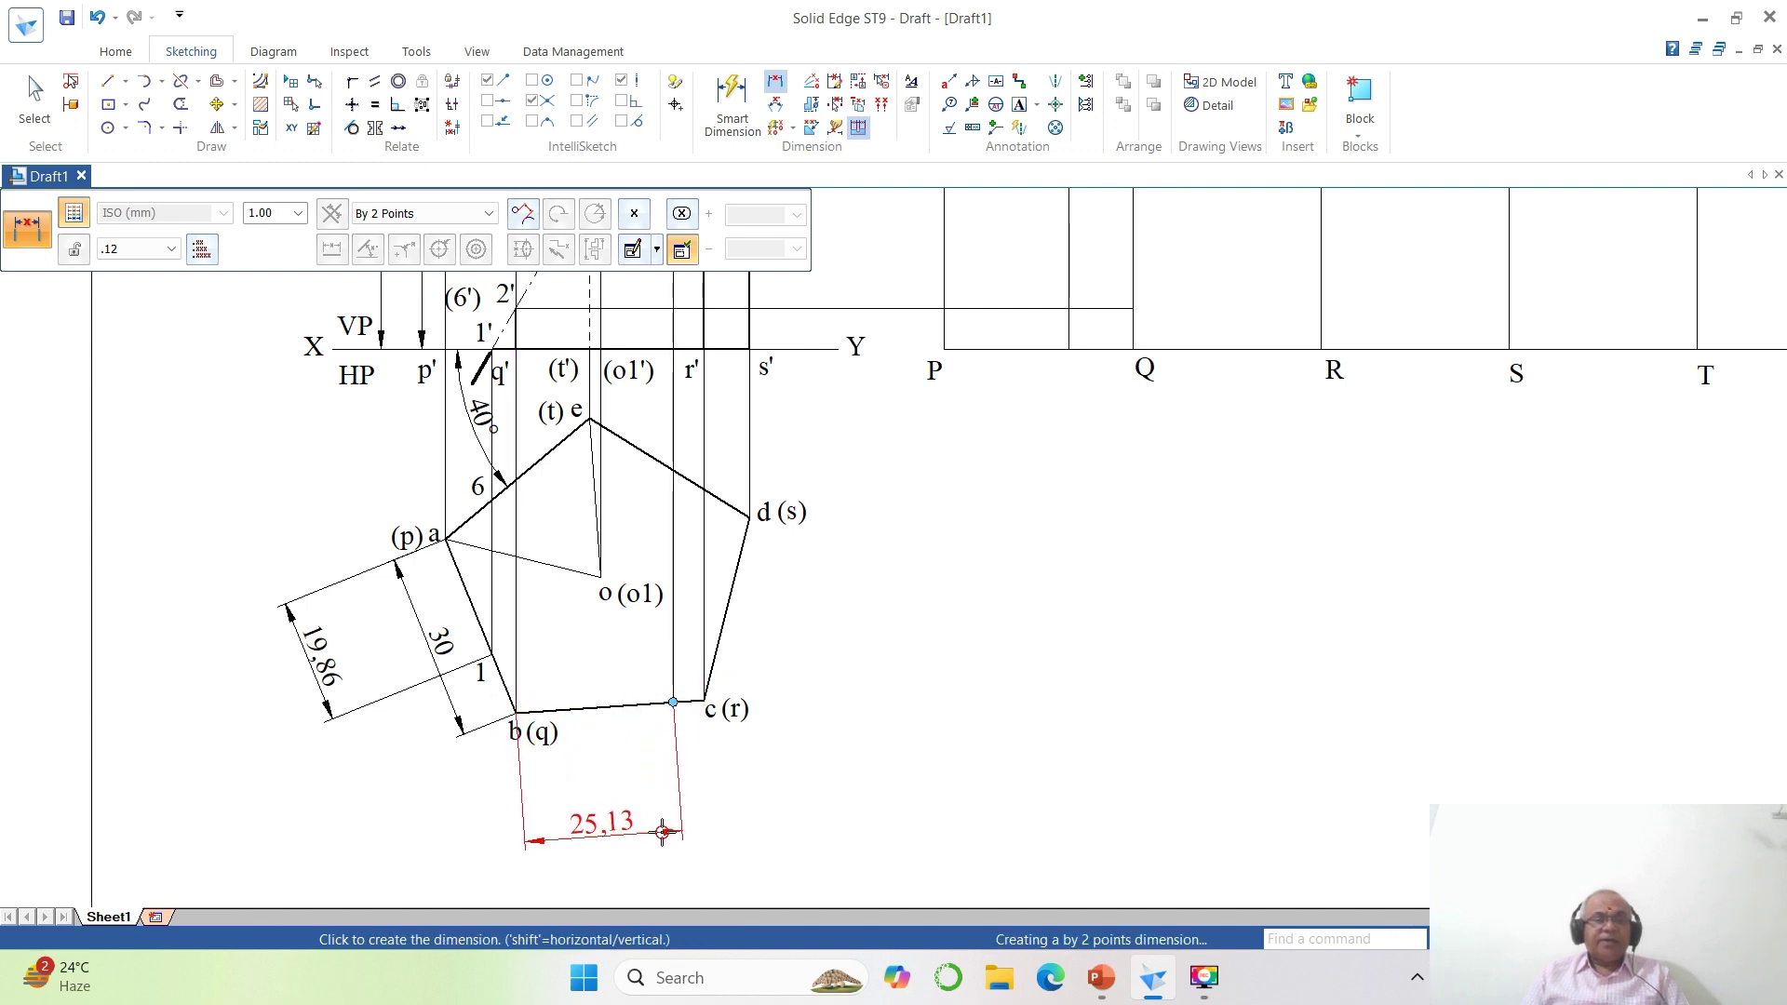
pyautogui.click(662, 831)
pyautogui.scroll(-1, 1101, 779)
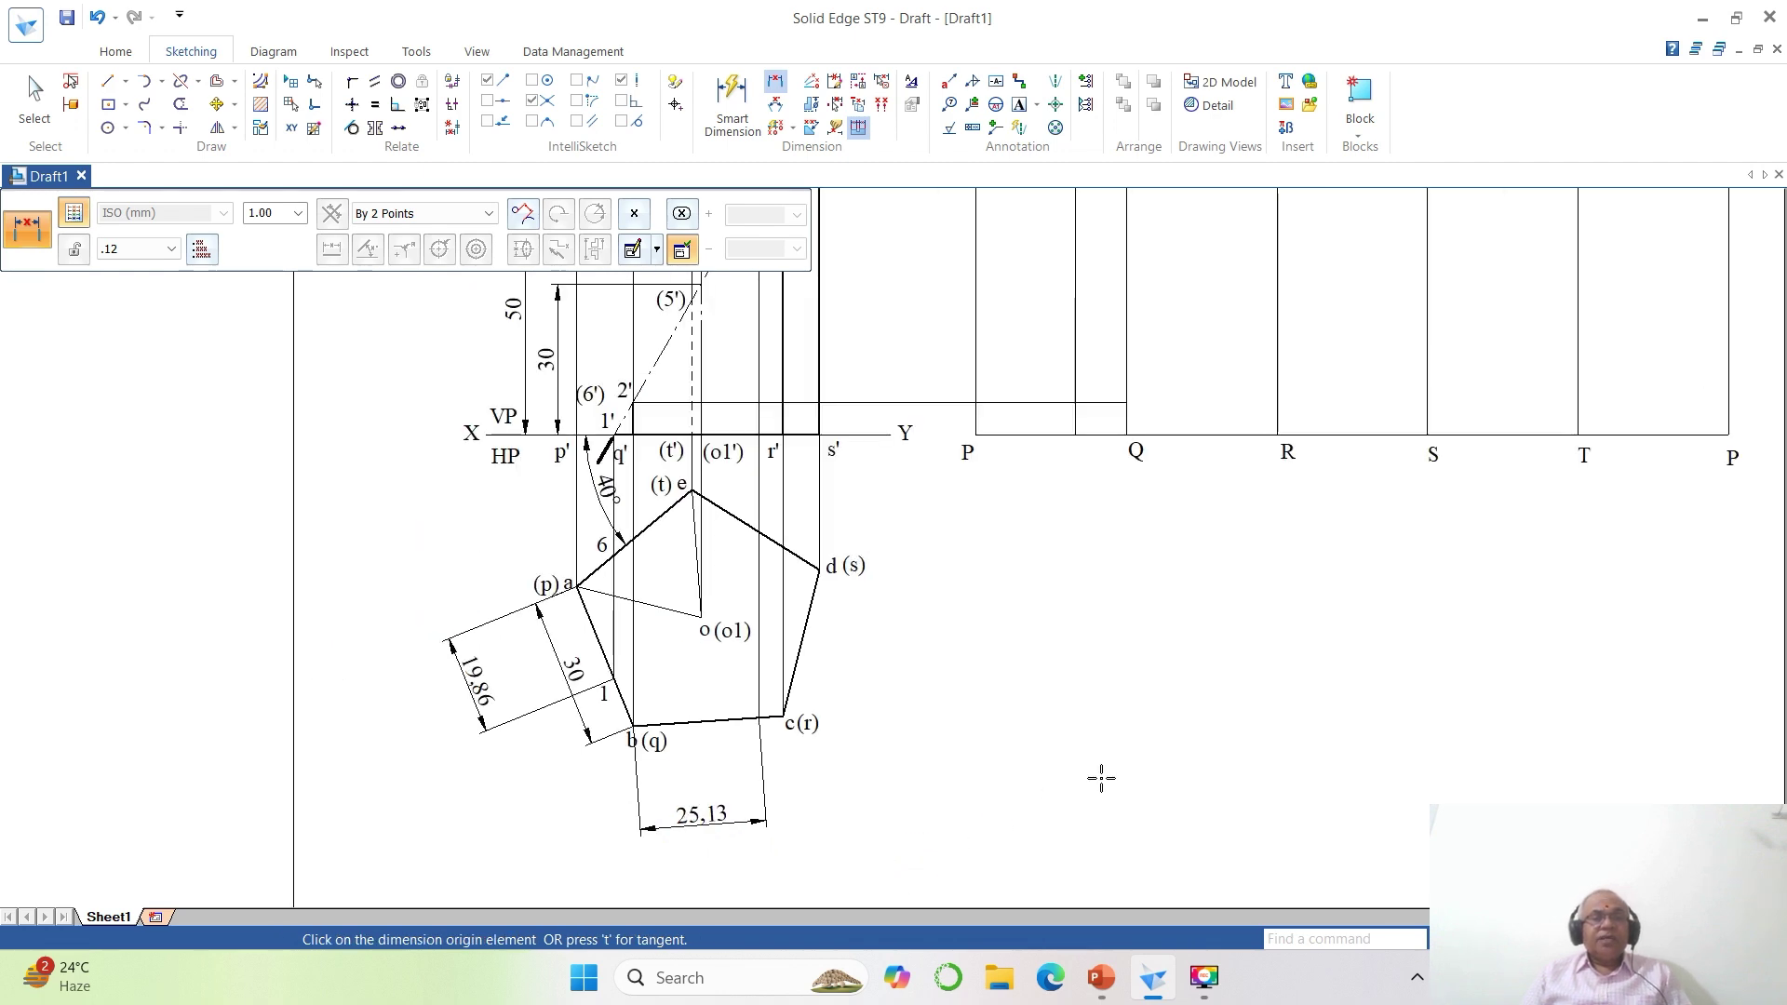
# Label the cut points in the top view with text 3 below side bc and 4 above side de.
pyautogui.scroll(-1, 1101, 778)
pyautogui.scroll(3, 1101, 779)
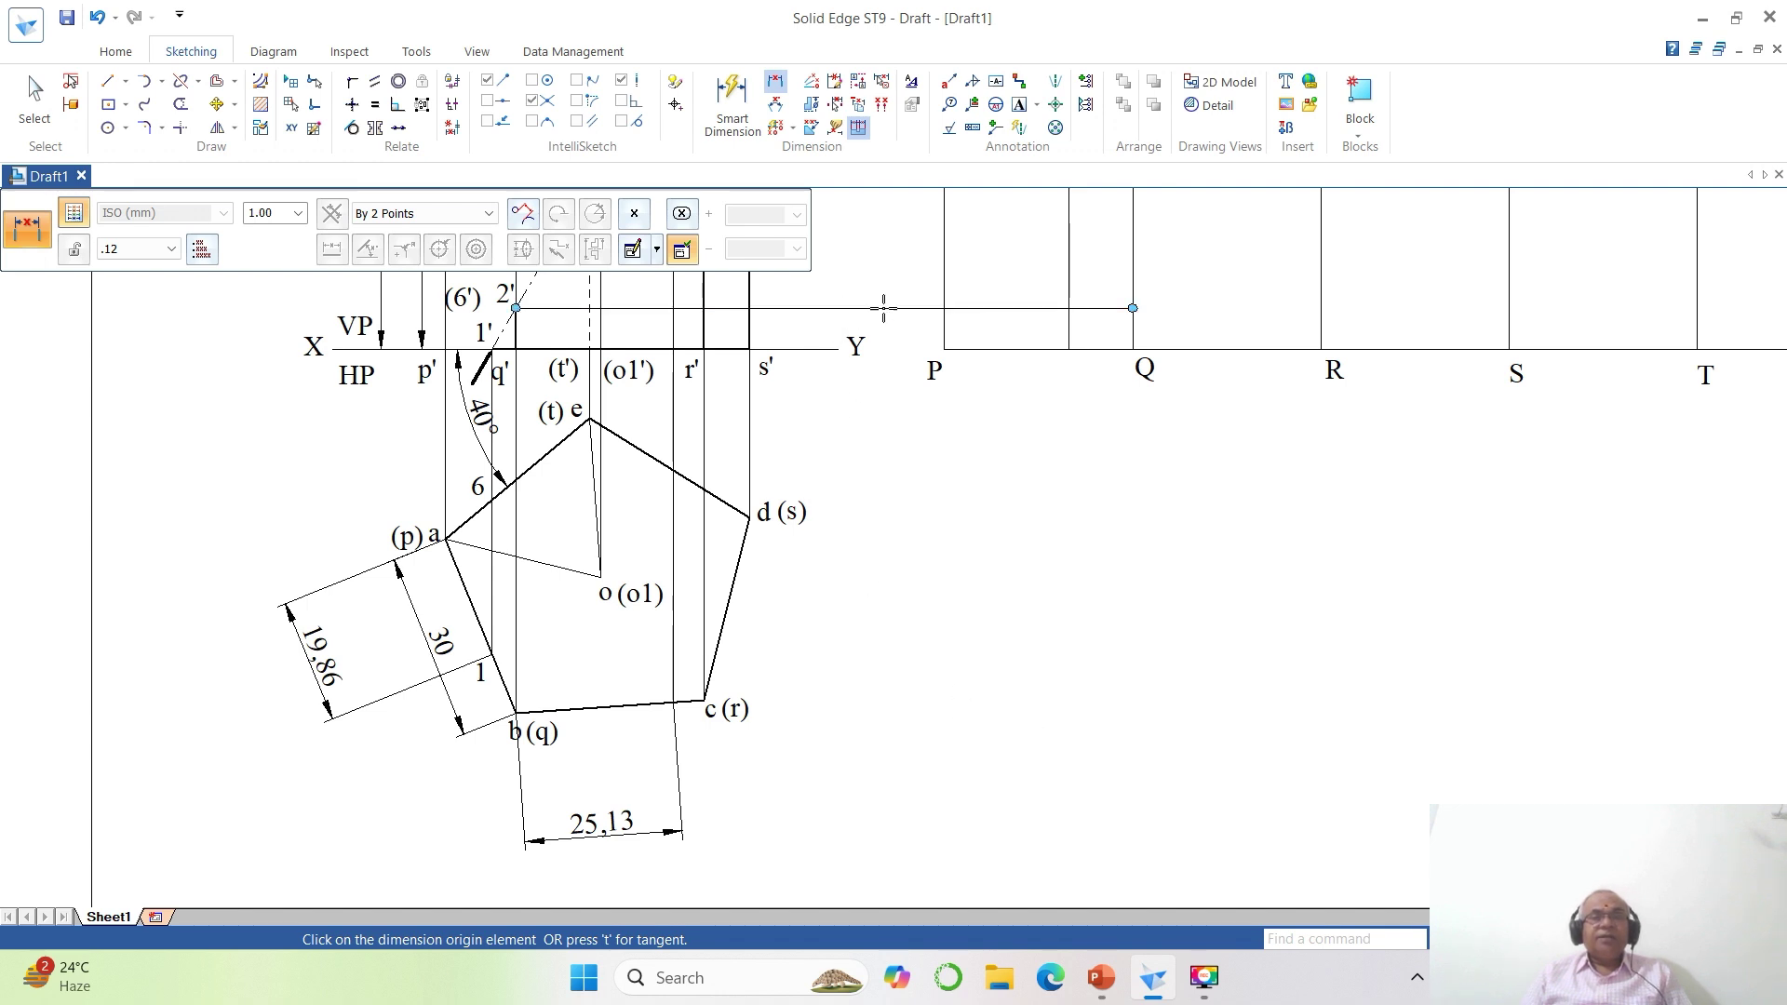
pyautogui.click(1019, 104)
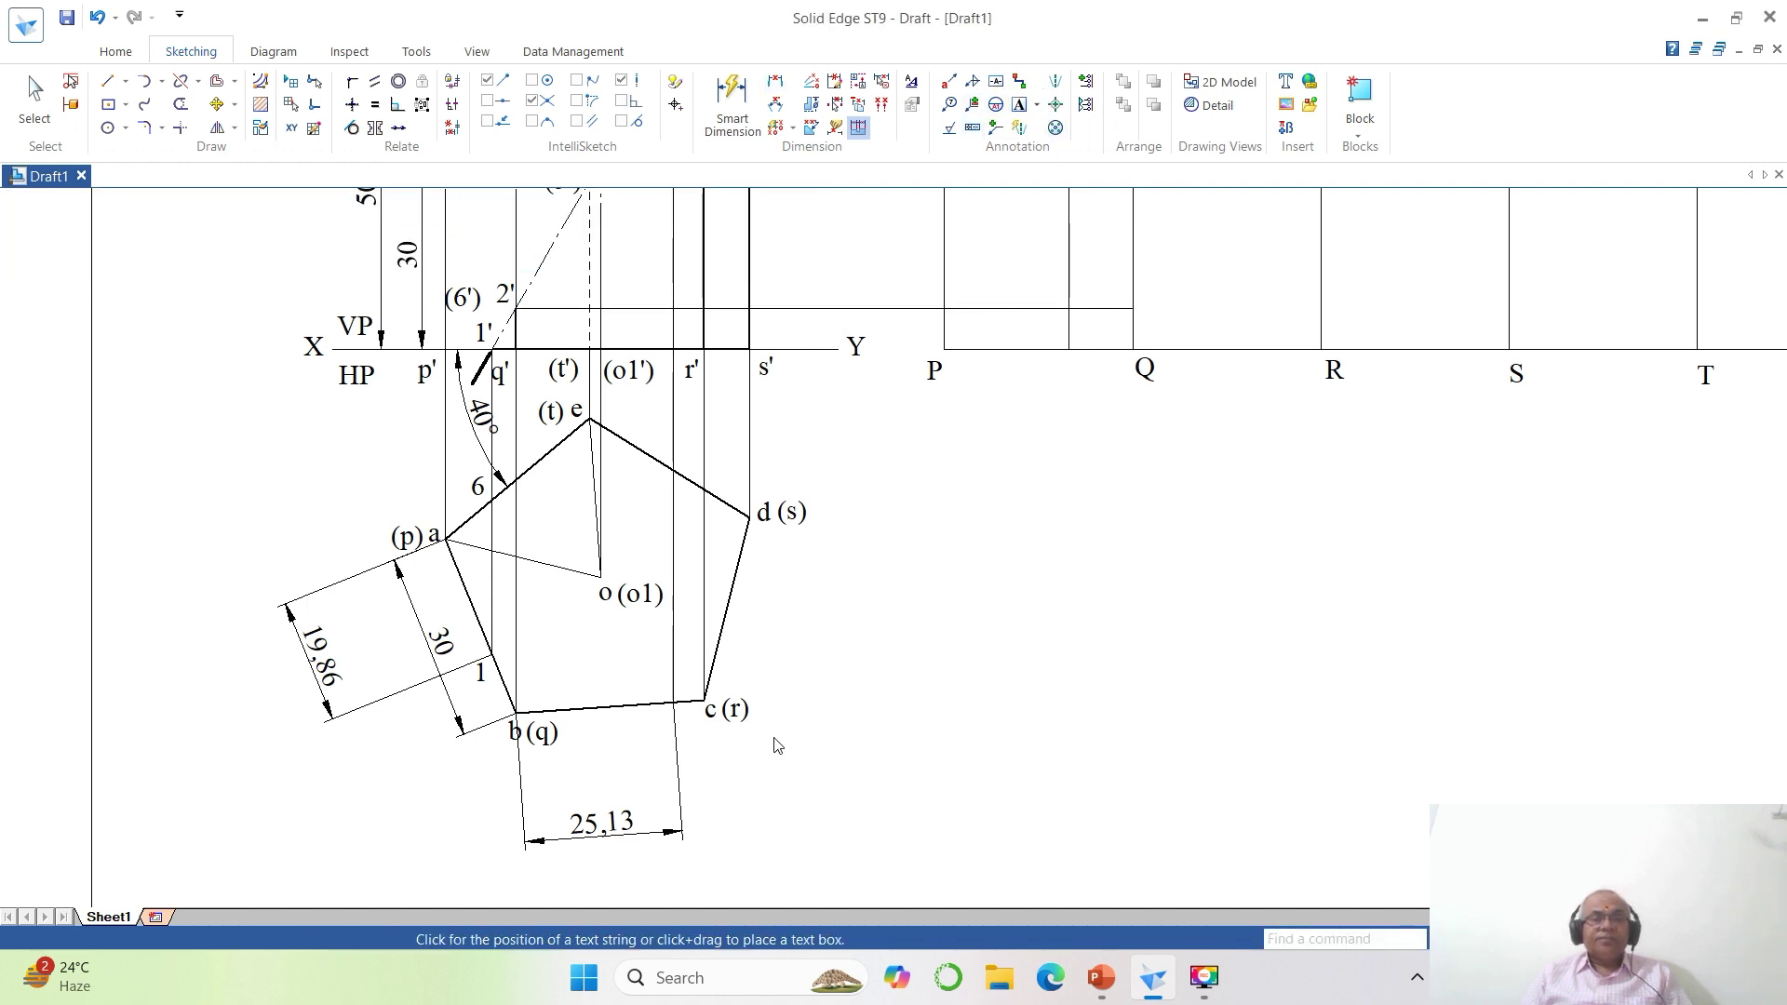
pyautogui.click(662, 734)
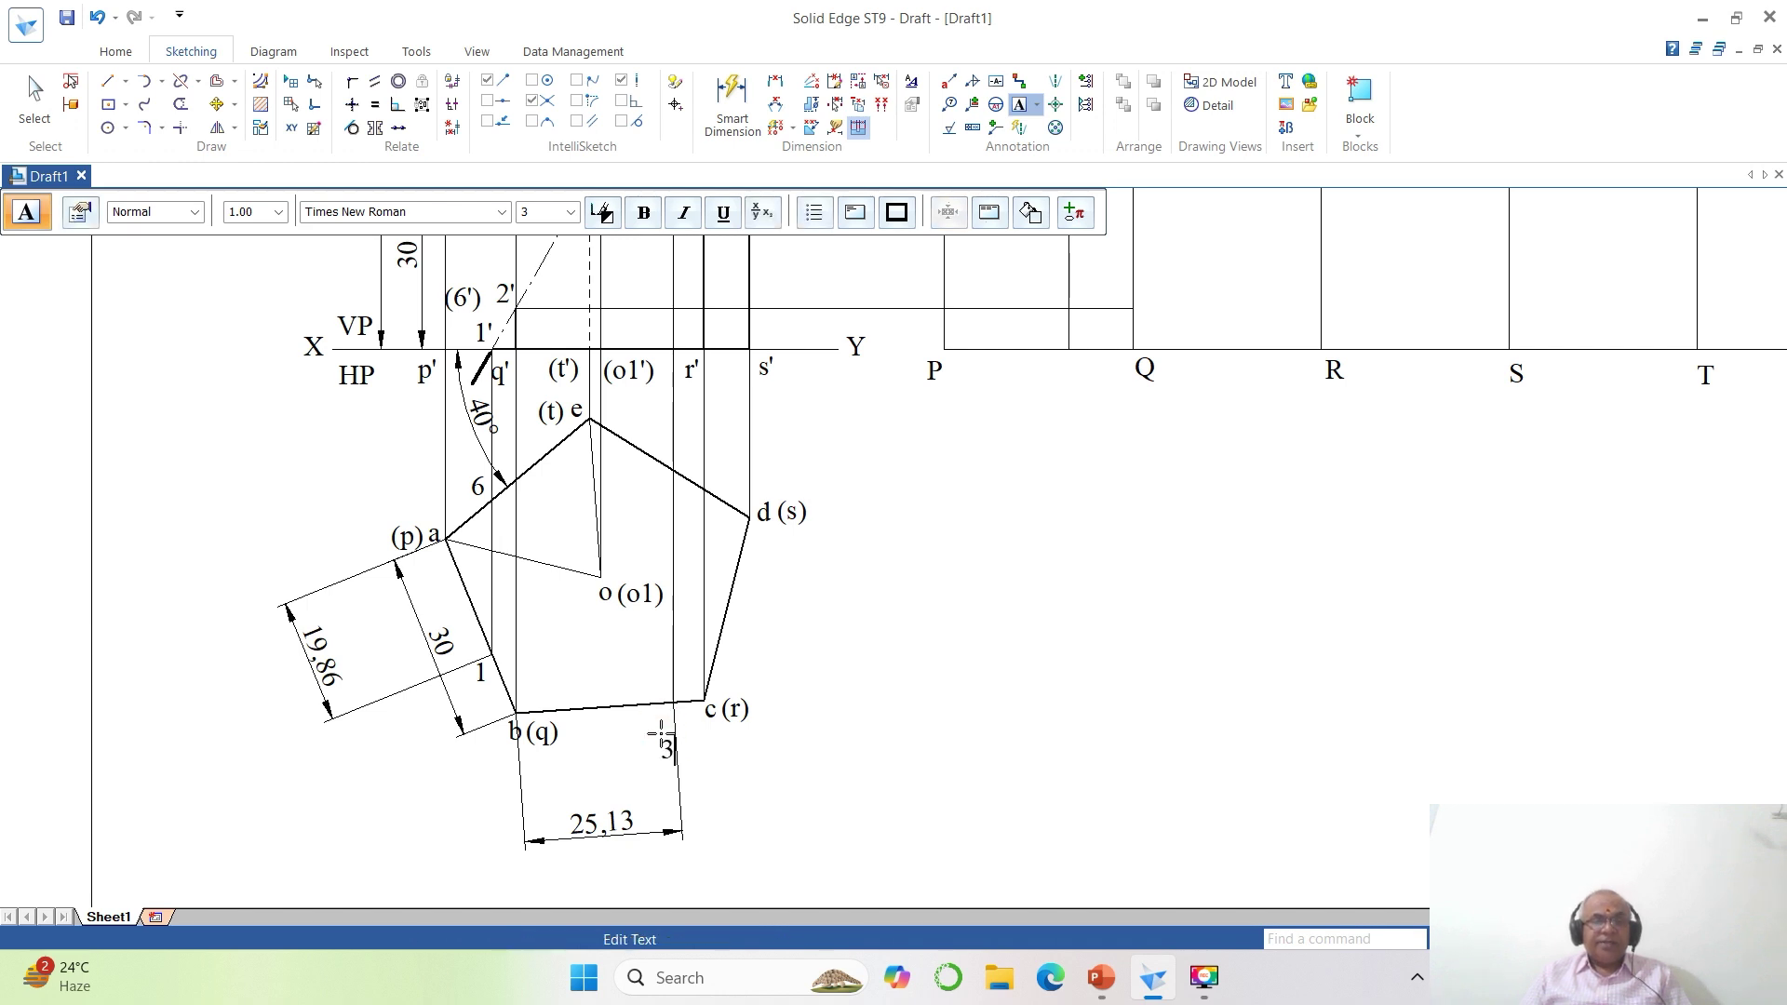
pyautogui.click(682, 448)
pyautogui.write('4')
pyautogui.click(958, 664)
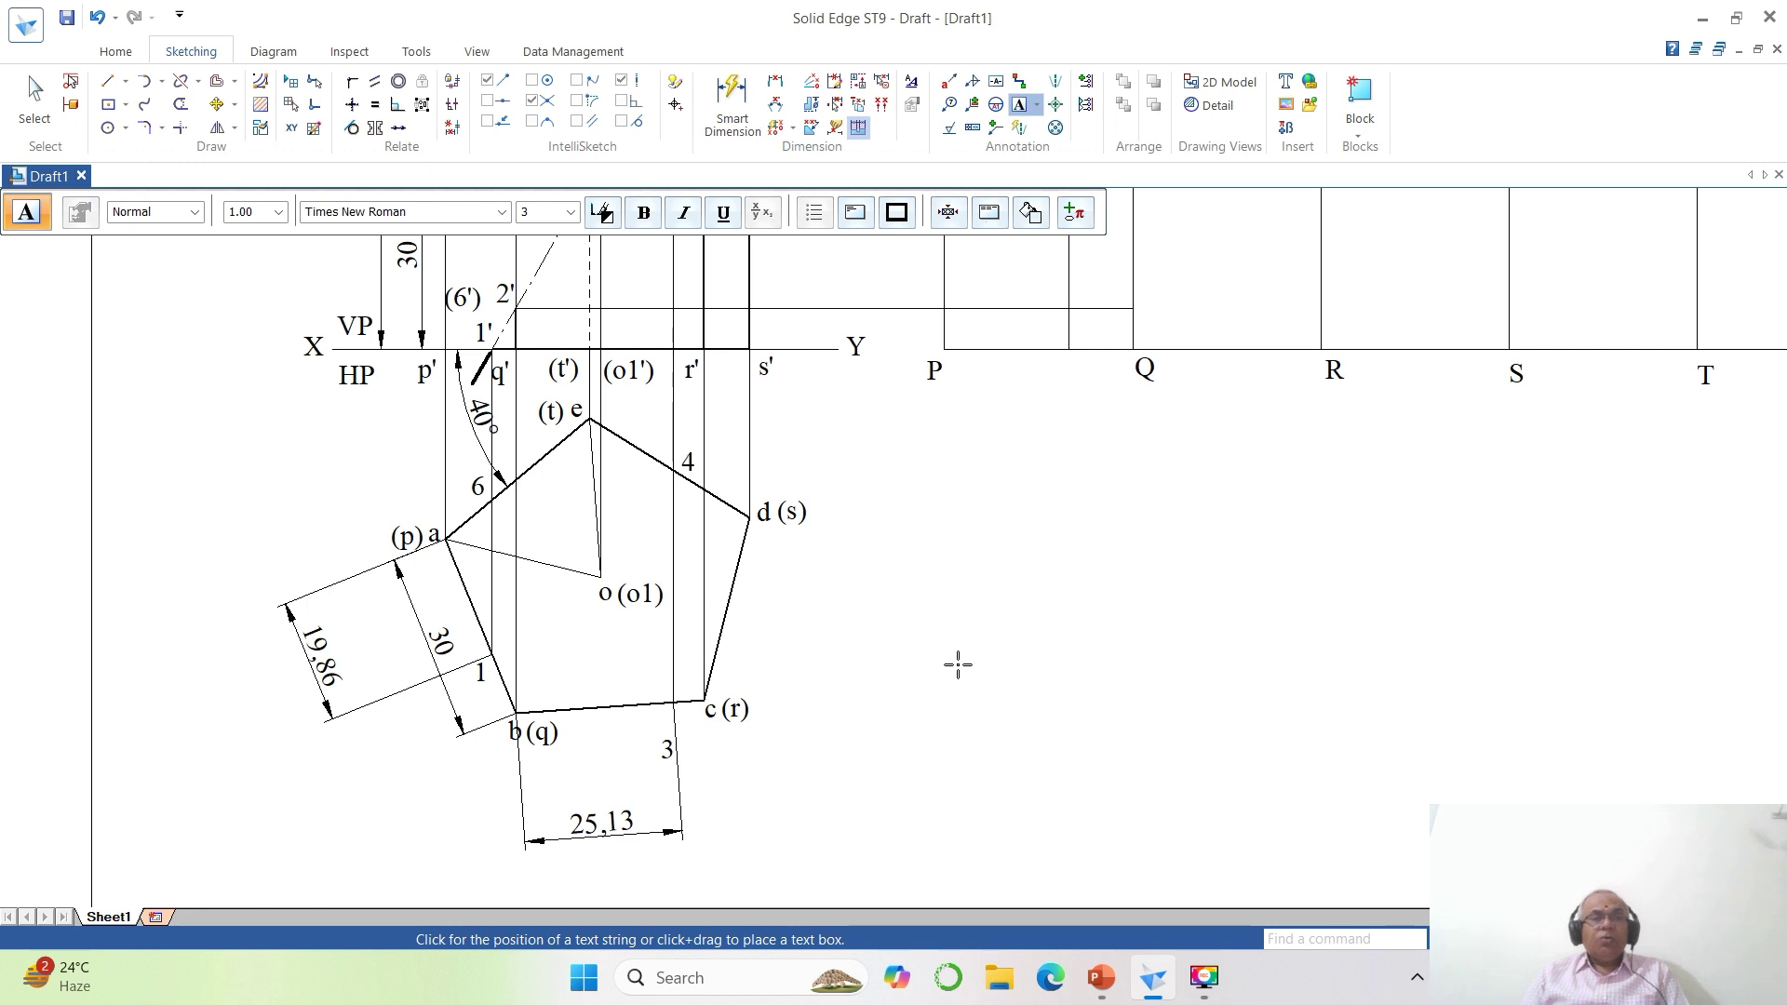
# Move label 3 up close beneath side bc and label 4 to the e side of the vertical projector.
pyautogui.click(216, 103)
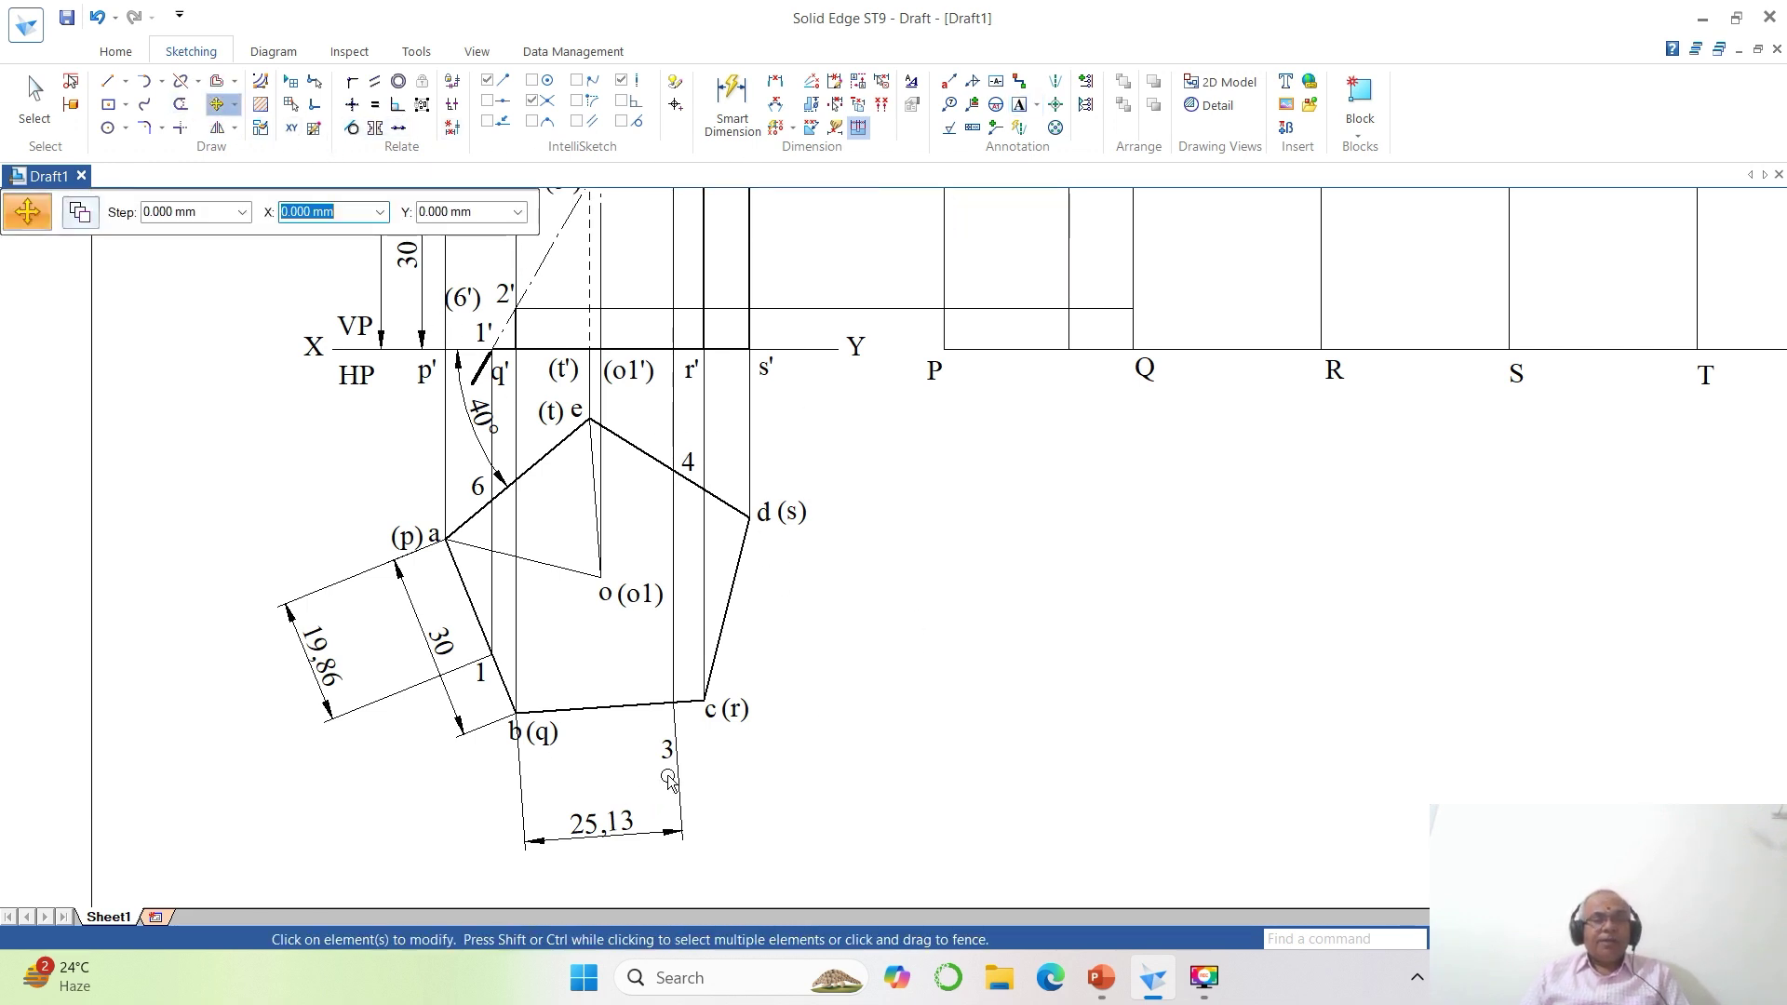
pyautogui.click(668, 750)
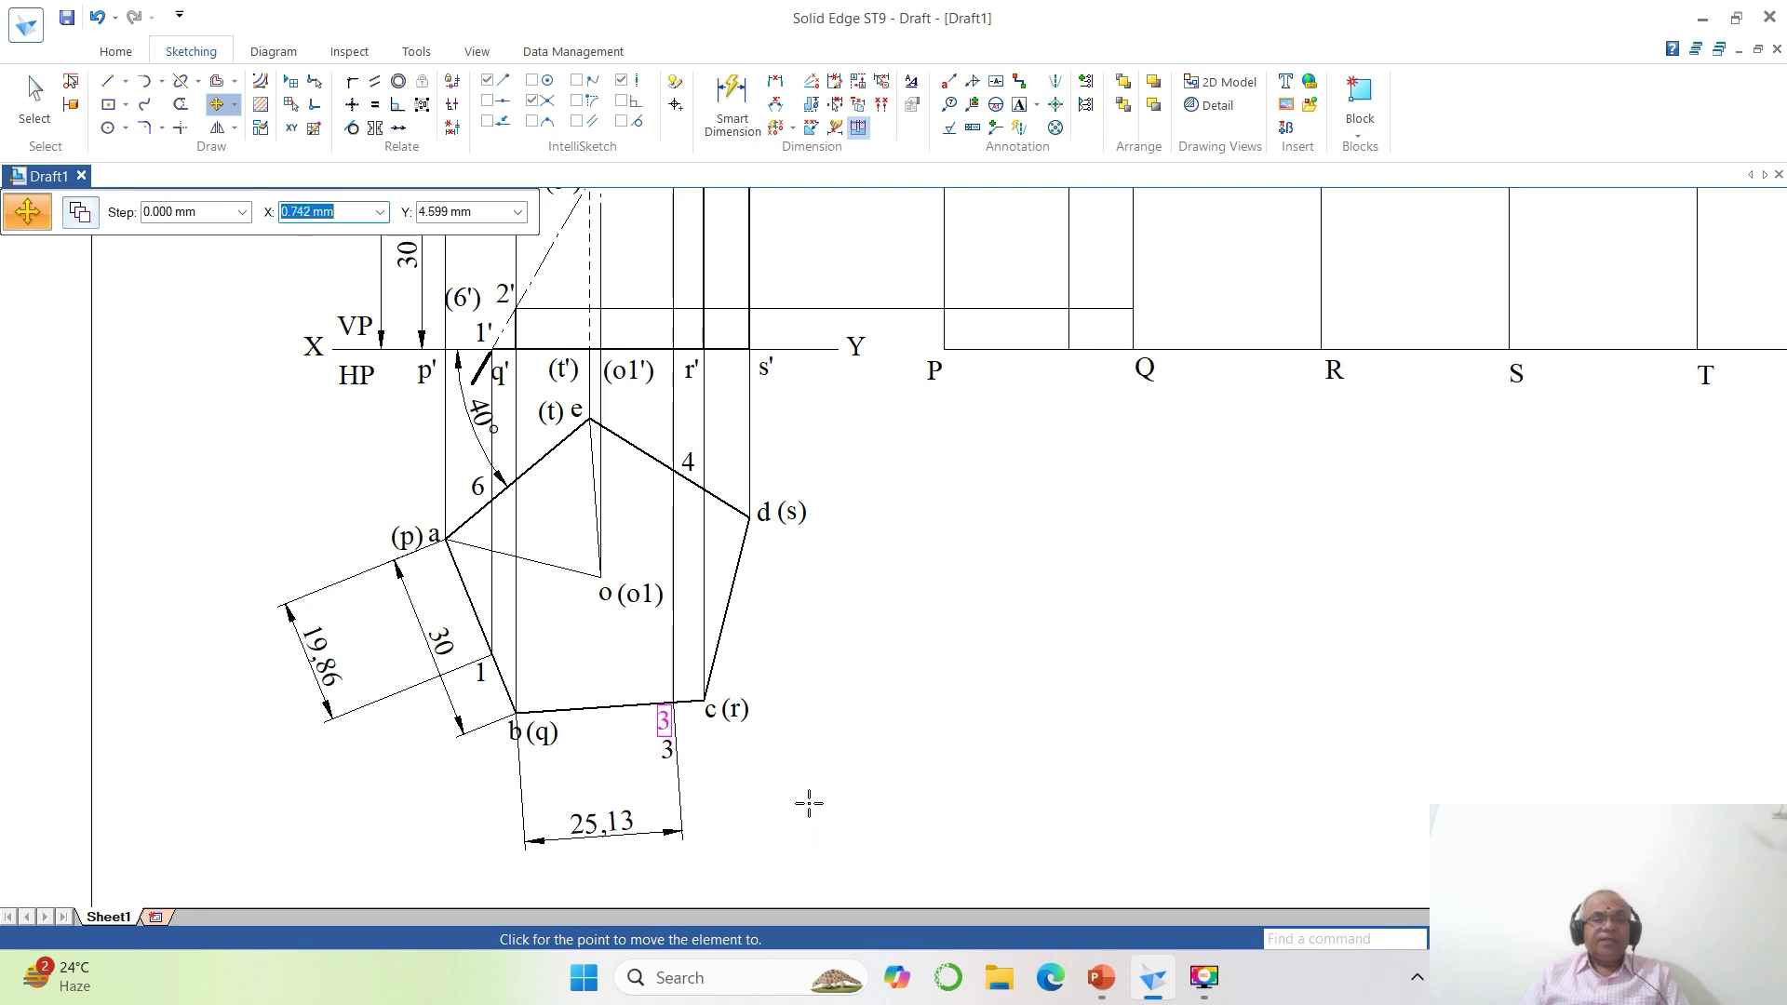
pyautogui.click(809, 804)
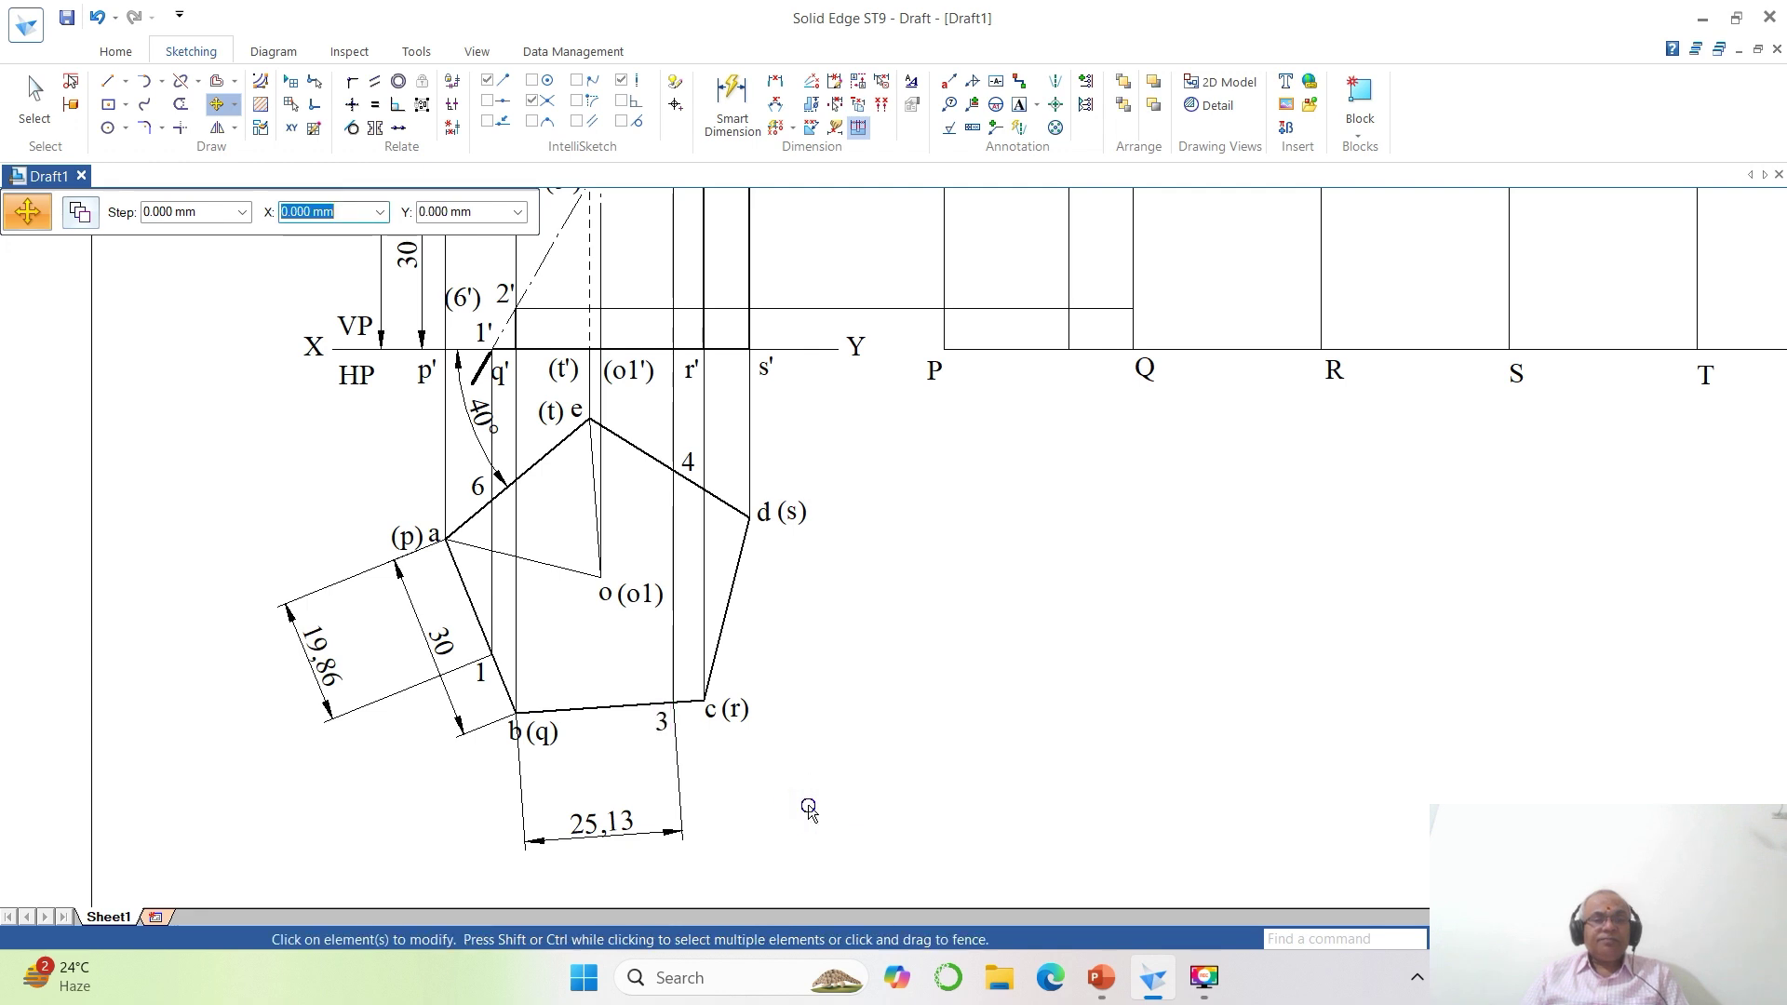
pyautogui.click(698, 473)
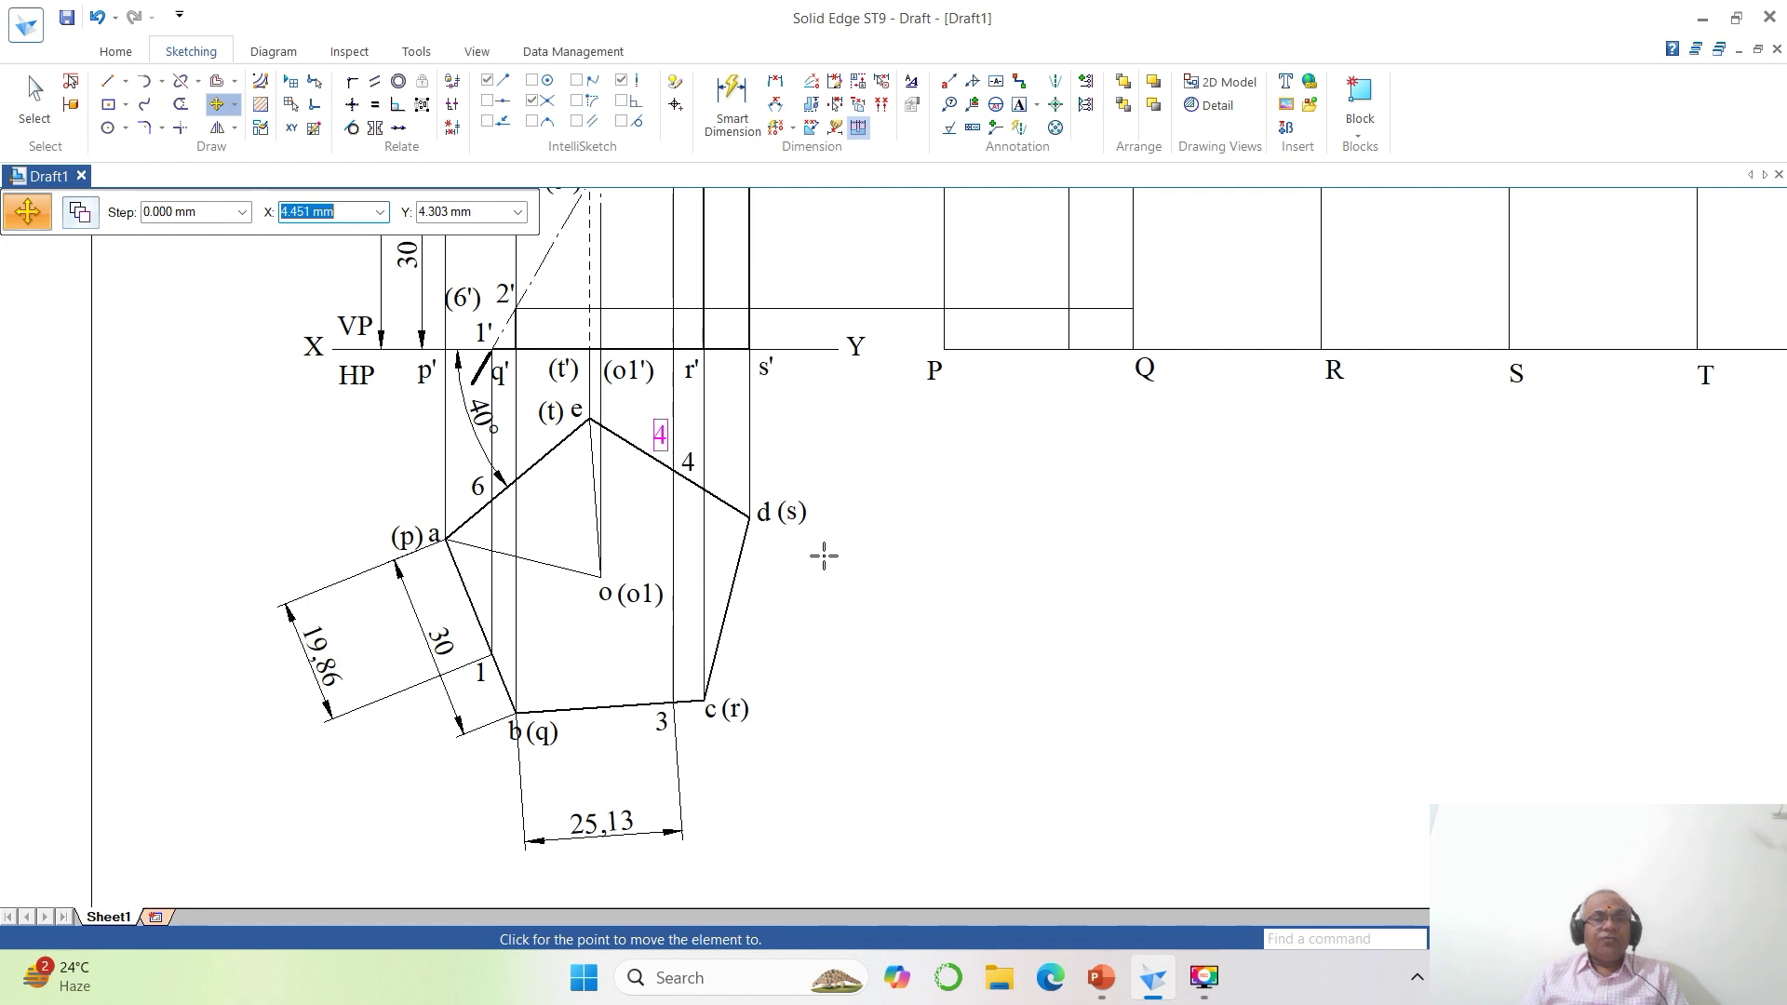
pyautogui.click(824, 556)
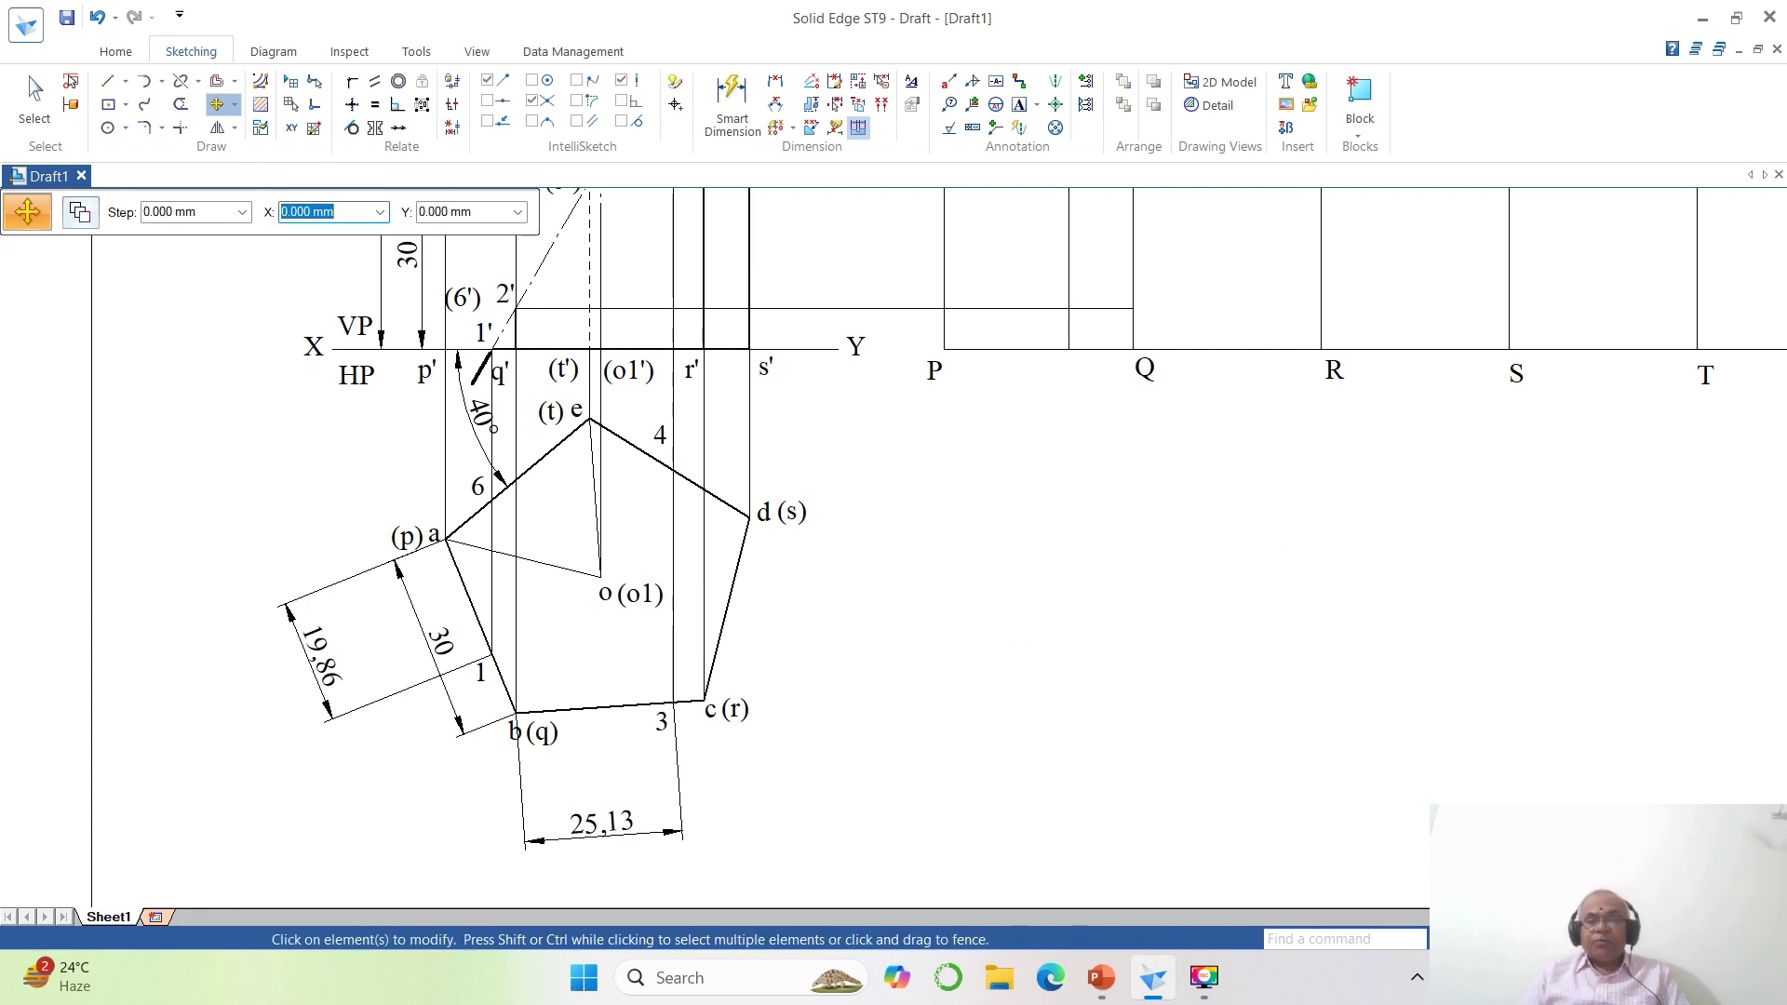
# Offset the development's edge line BQ by 25.13 mm towards line CR.
pyautogui.click(1573, 939)
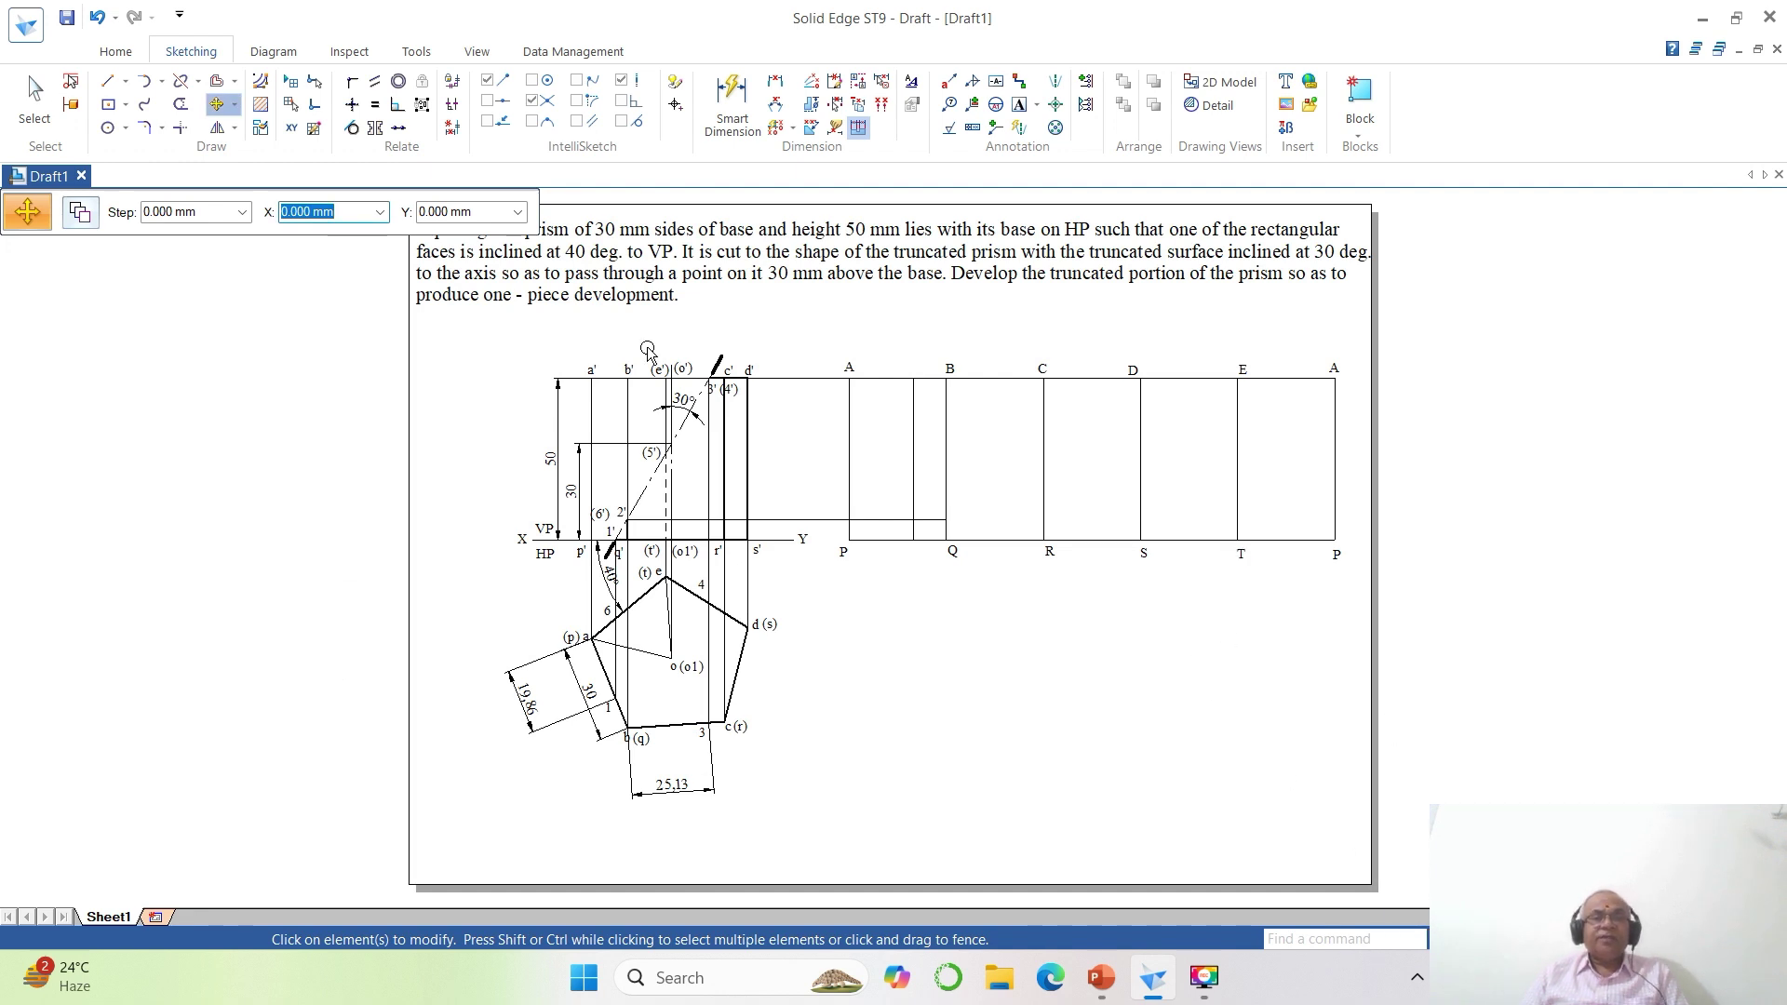
pyautogui.click(216, 82)
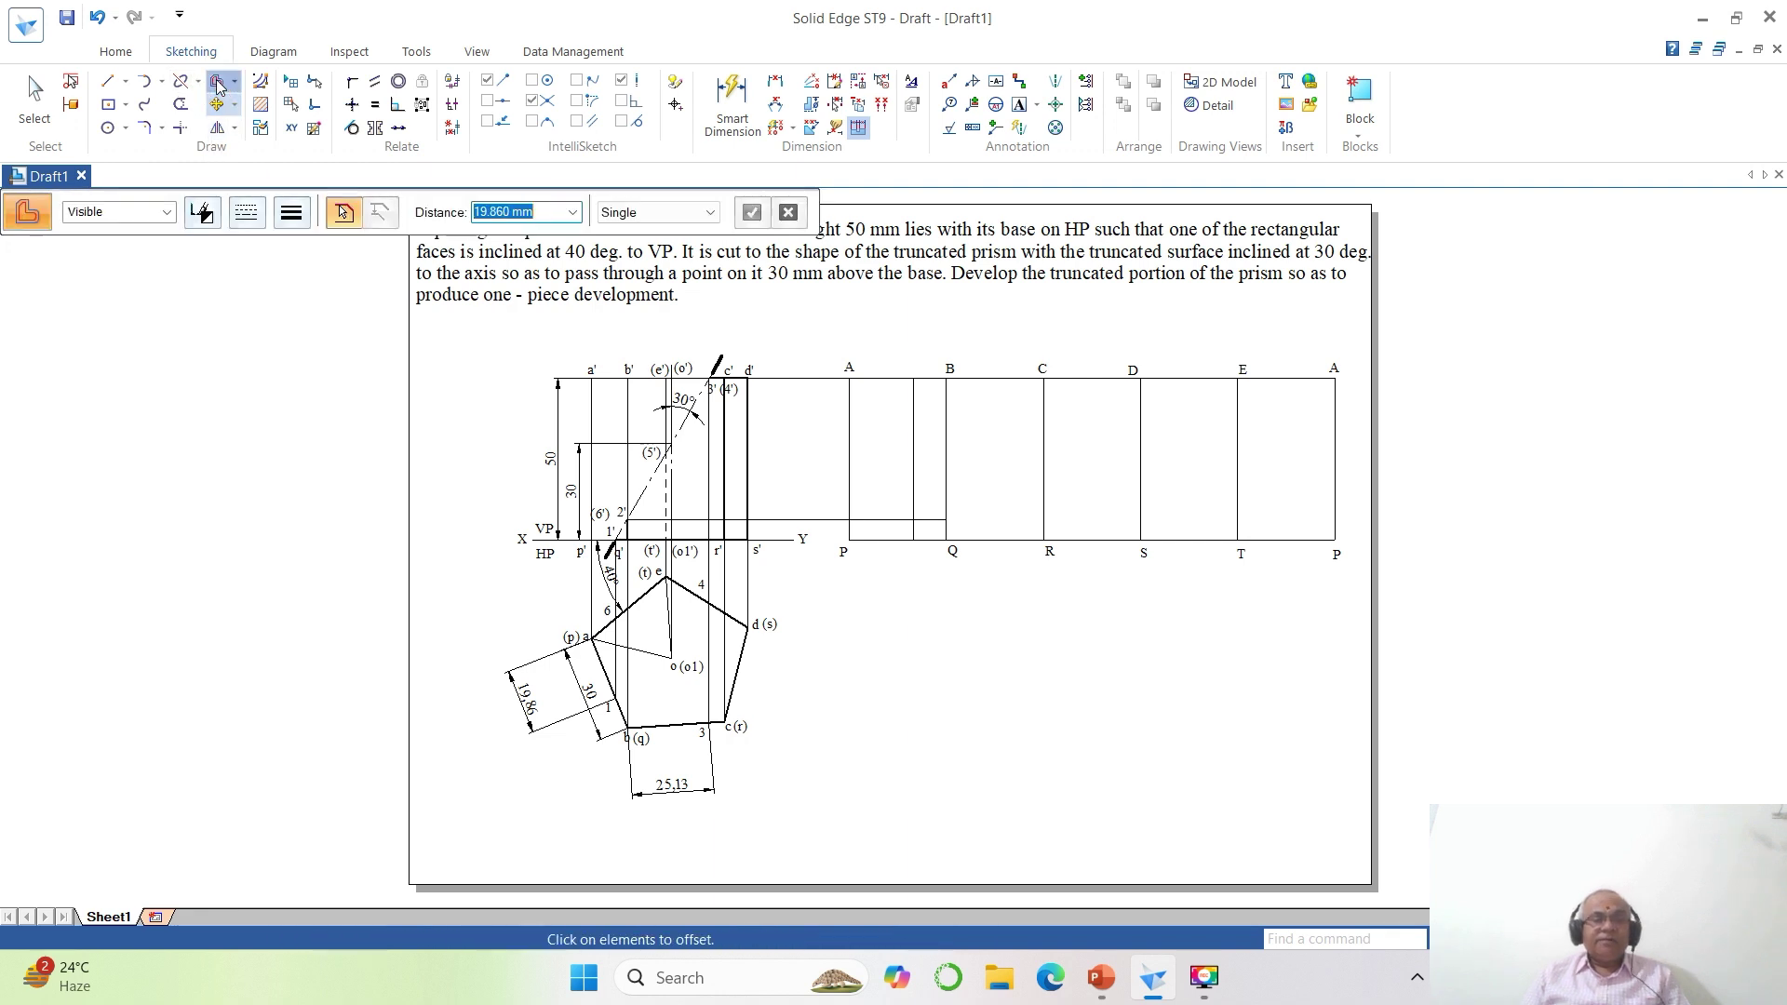
pyautogui.write('25')
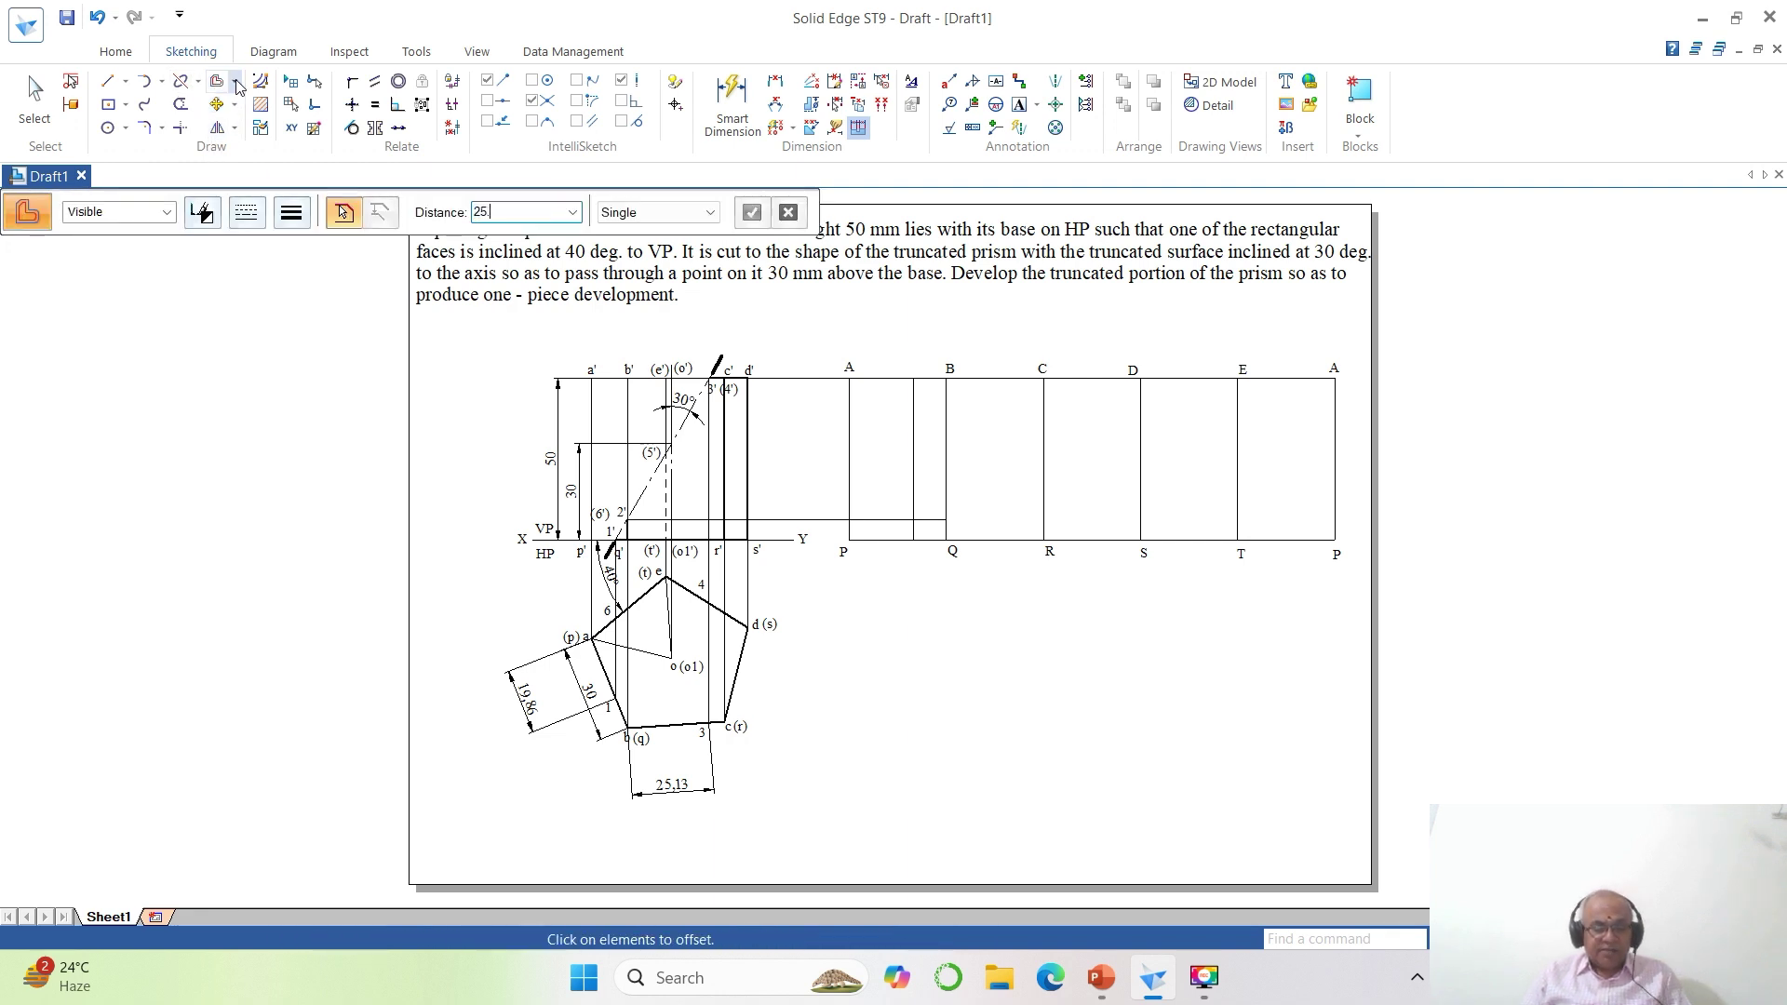
pyautogui.write('.13')
pyautogui.press('Return')
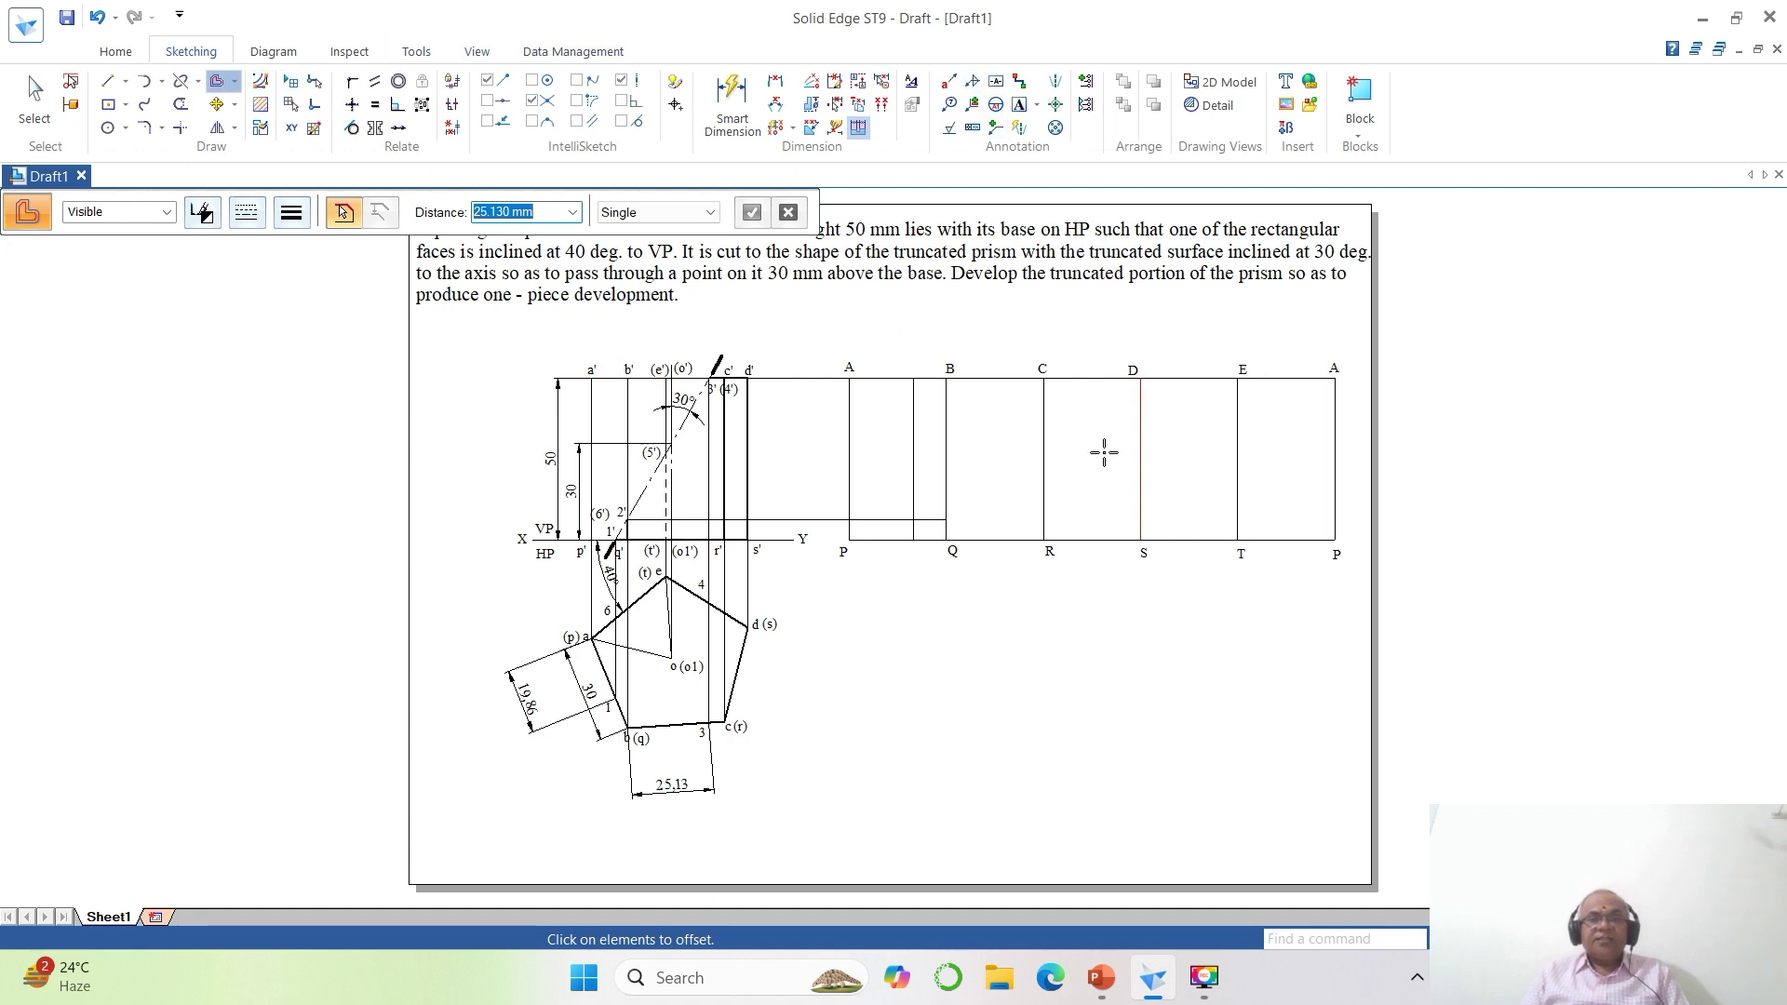
pyautogui.click(949, 421)
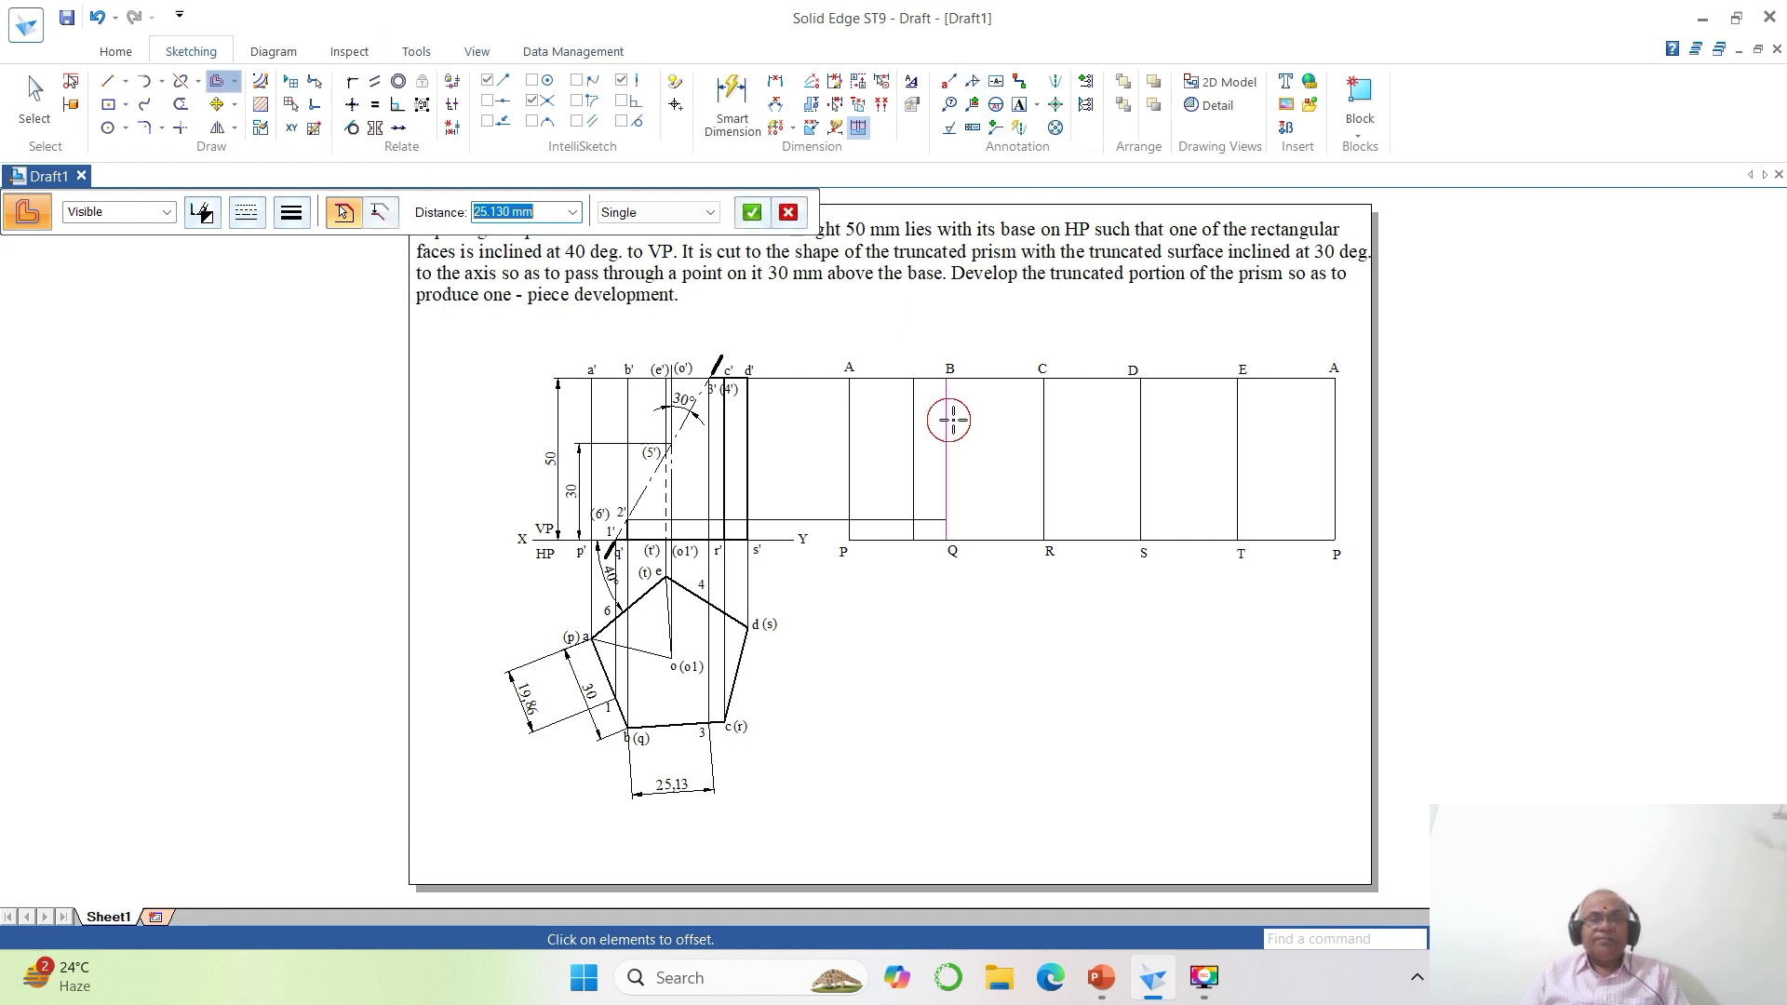
pyautogui.click(1013, 423)
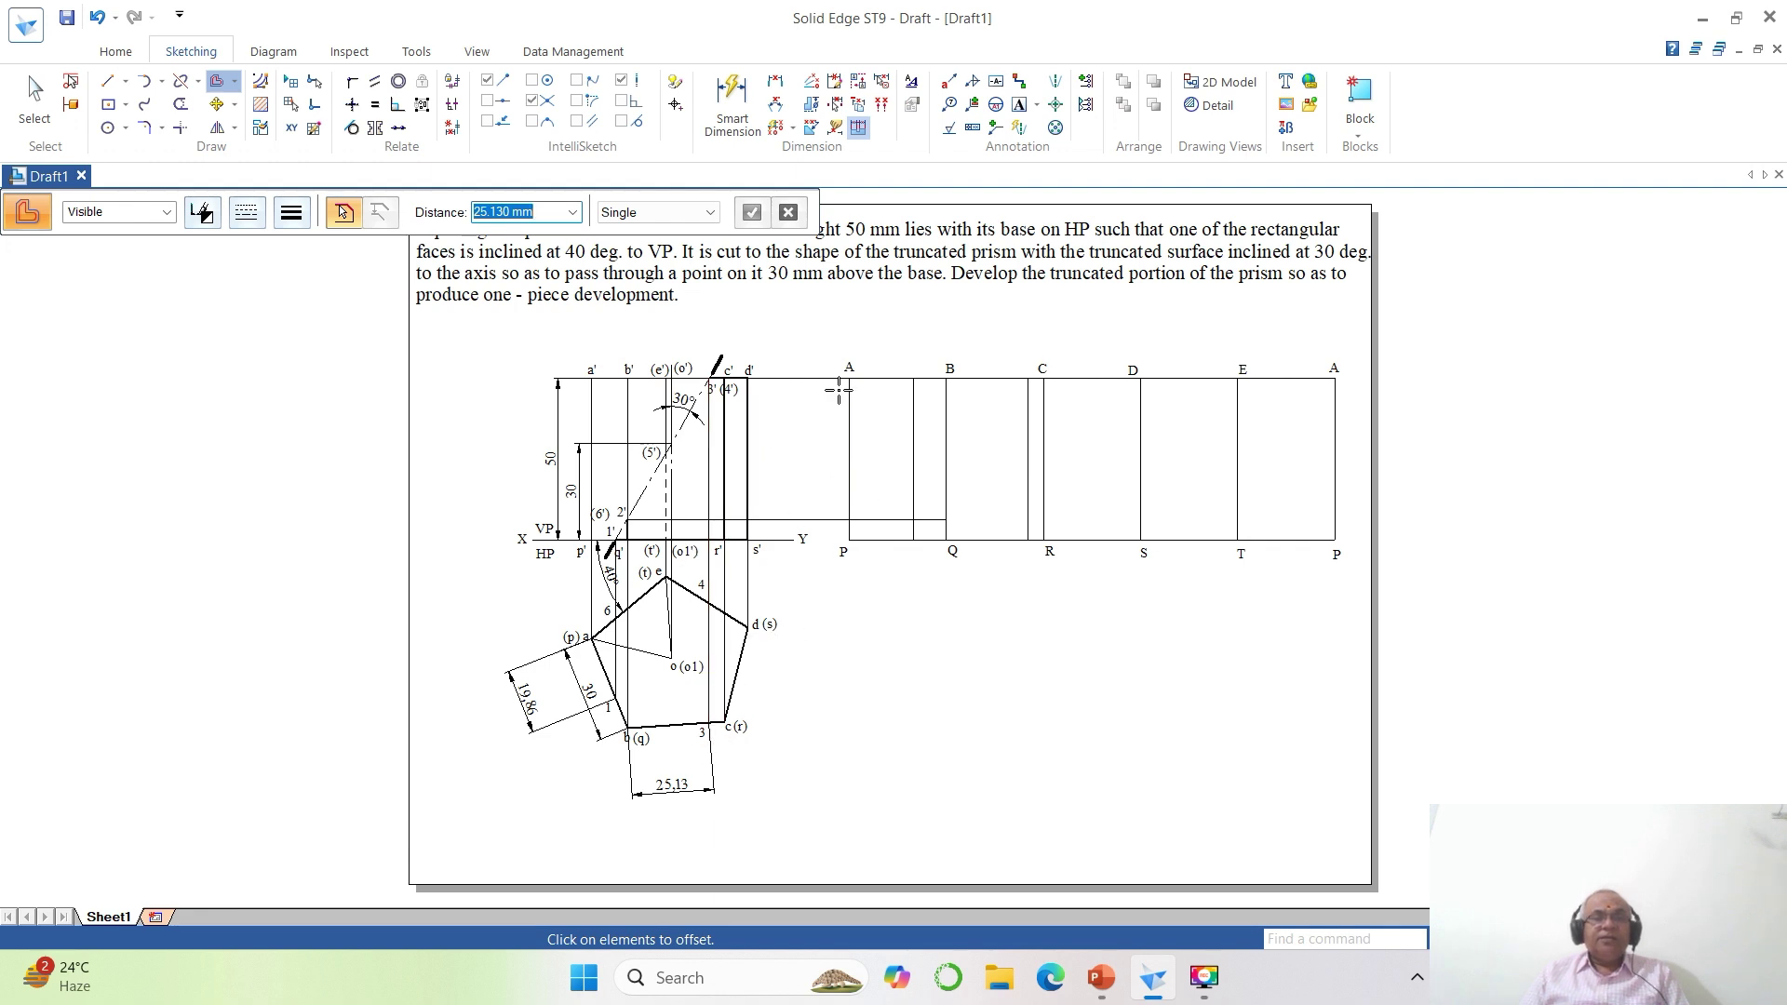
# Add an aligned By 2 Points dimension outside side de from cut point 4 to corner d.
pyautogui.click(780, 80)
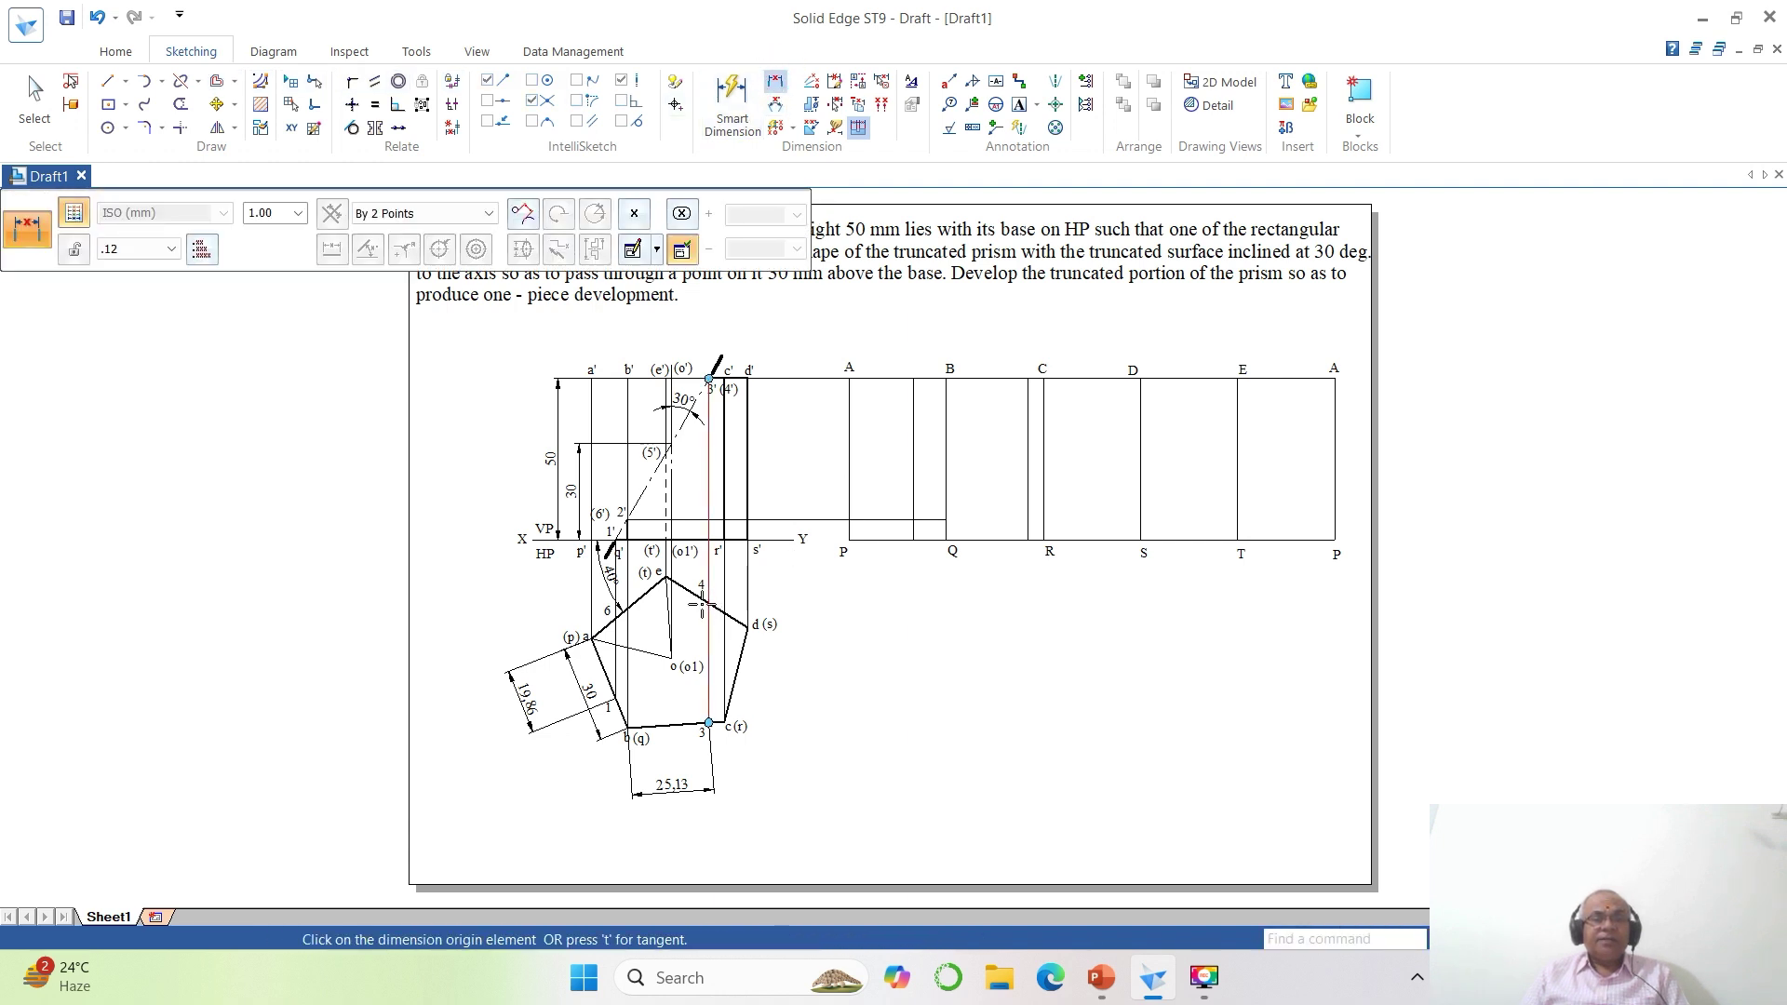
pyautogui.click(710, 605)
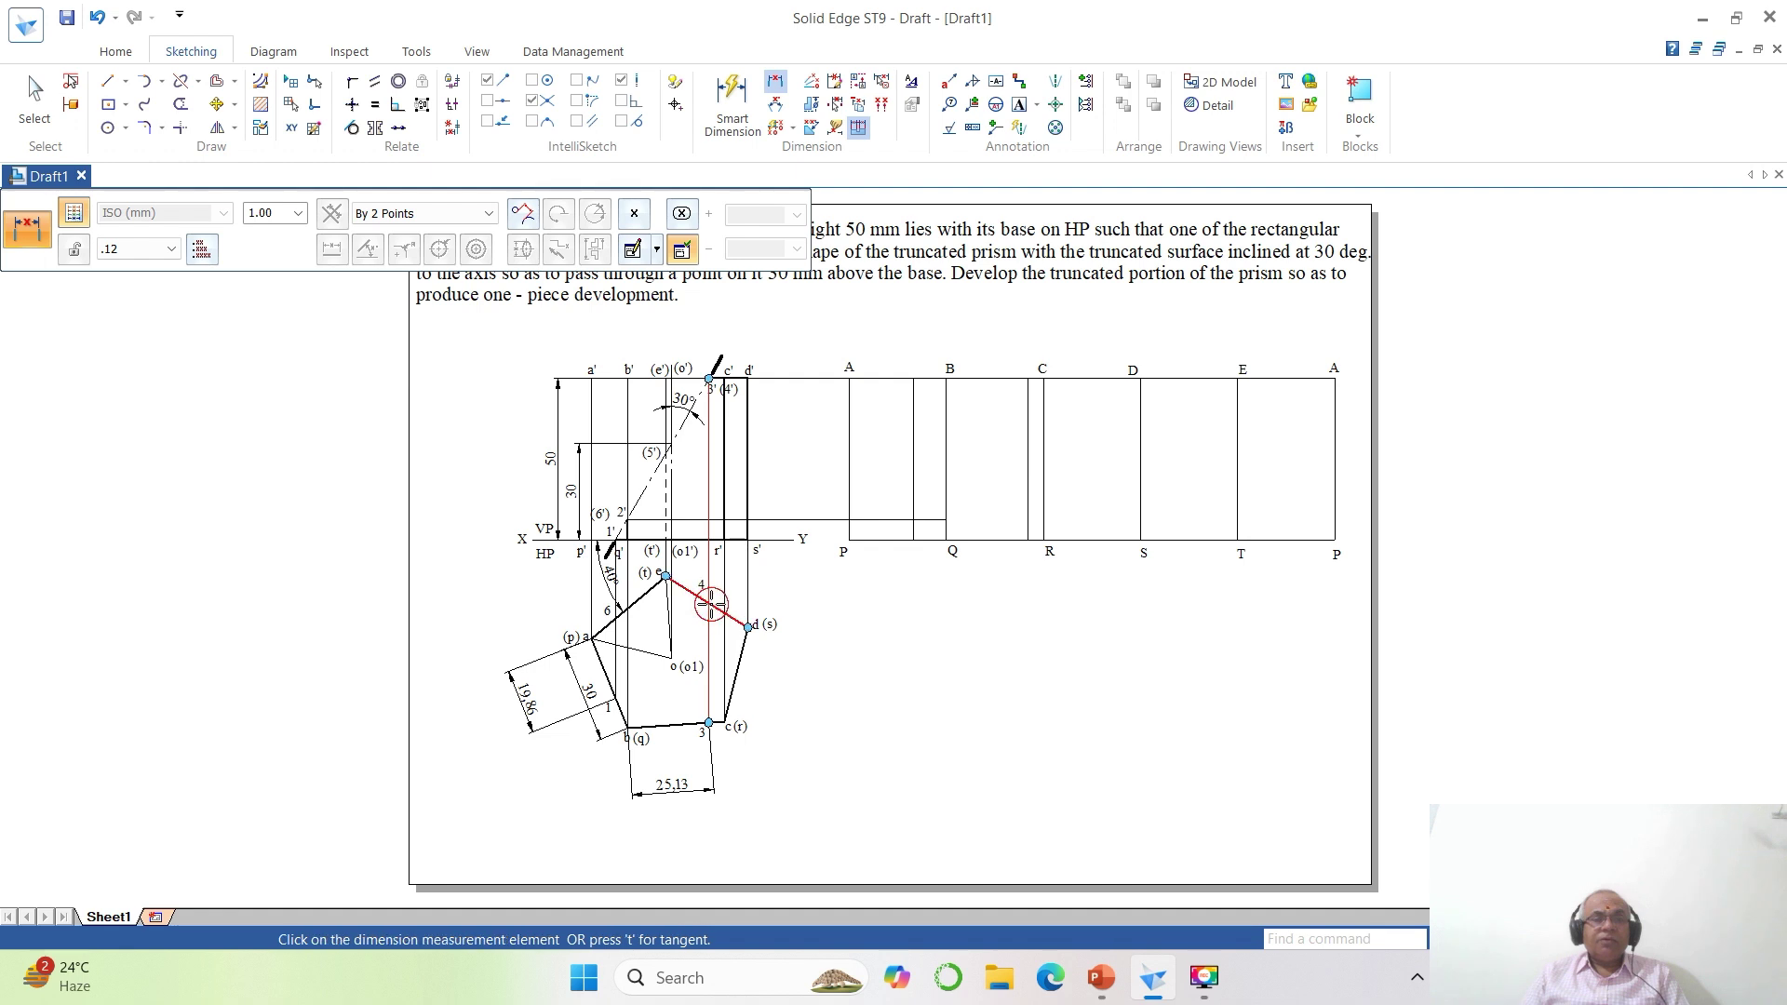
pyautogui.click(756, 630)
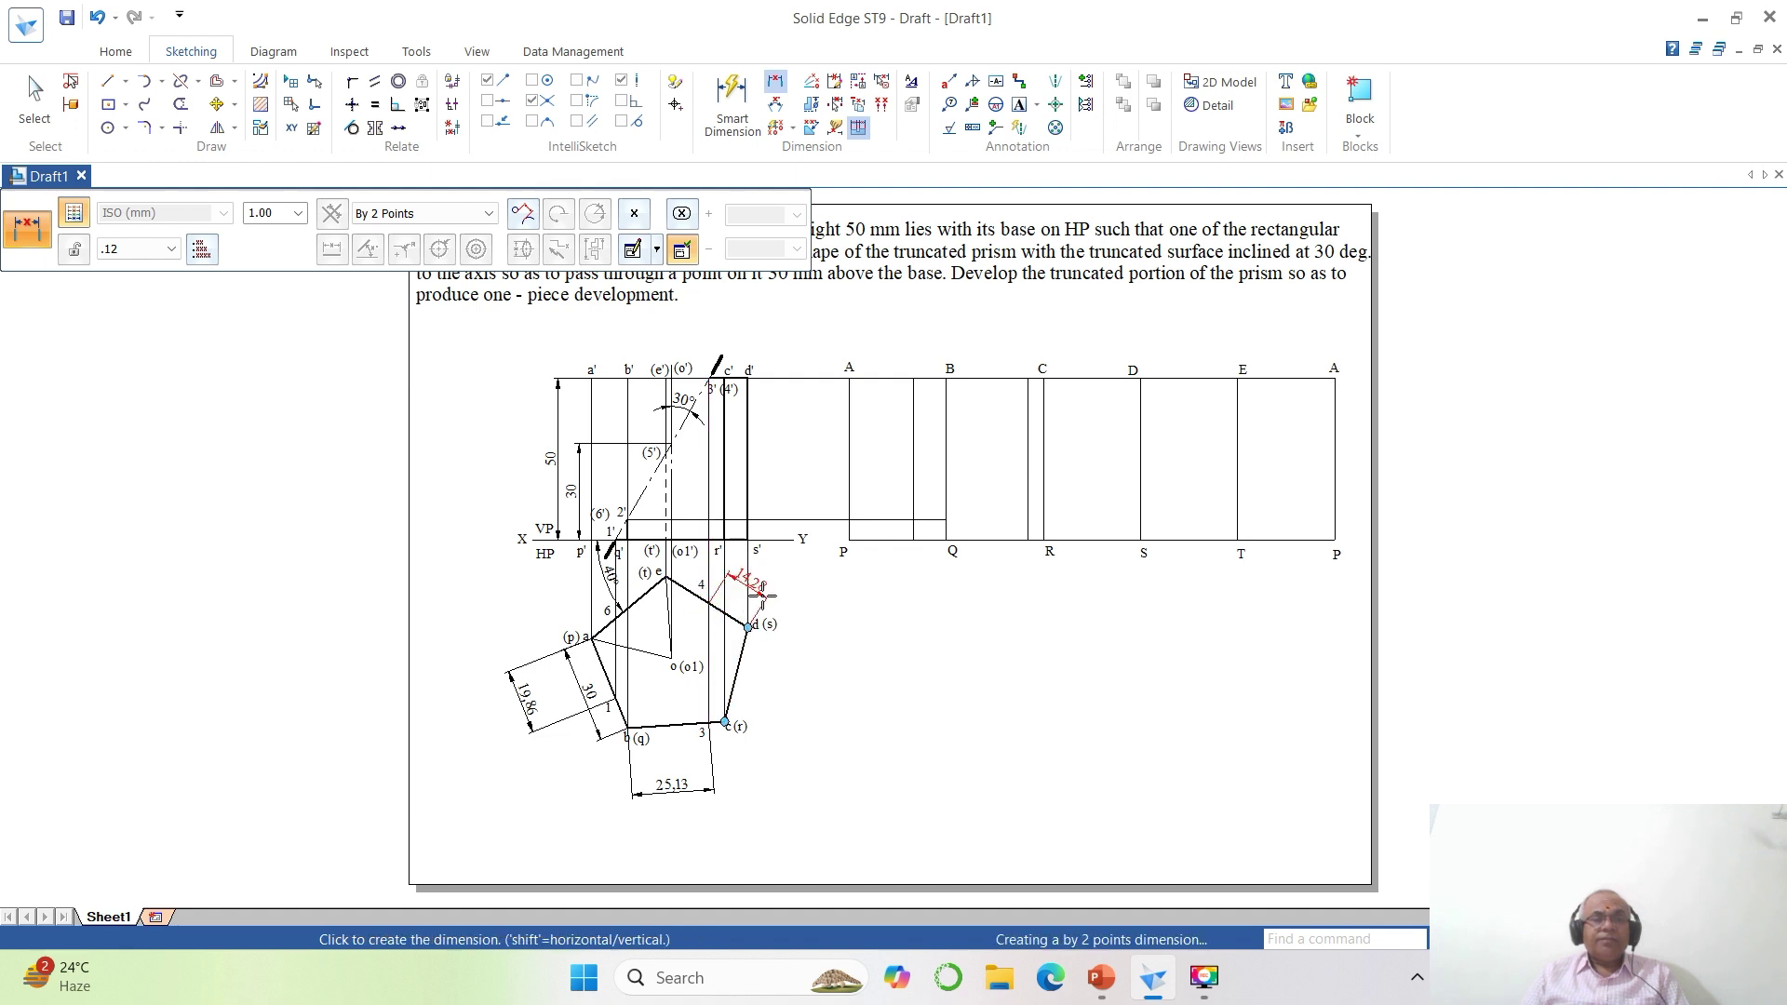
pyautogui.click(767, 596)
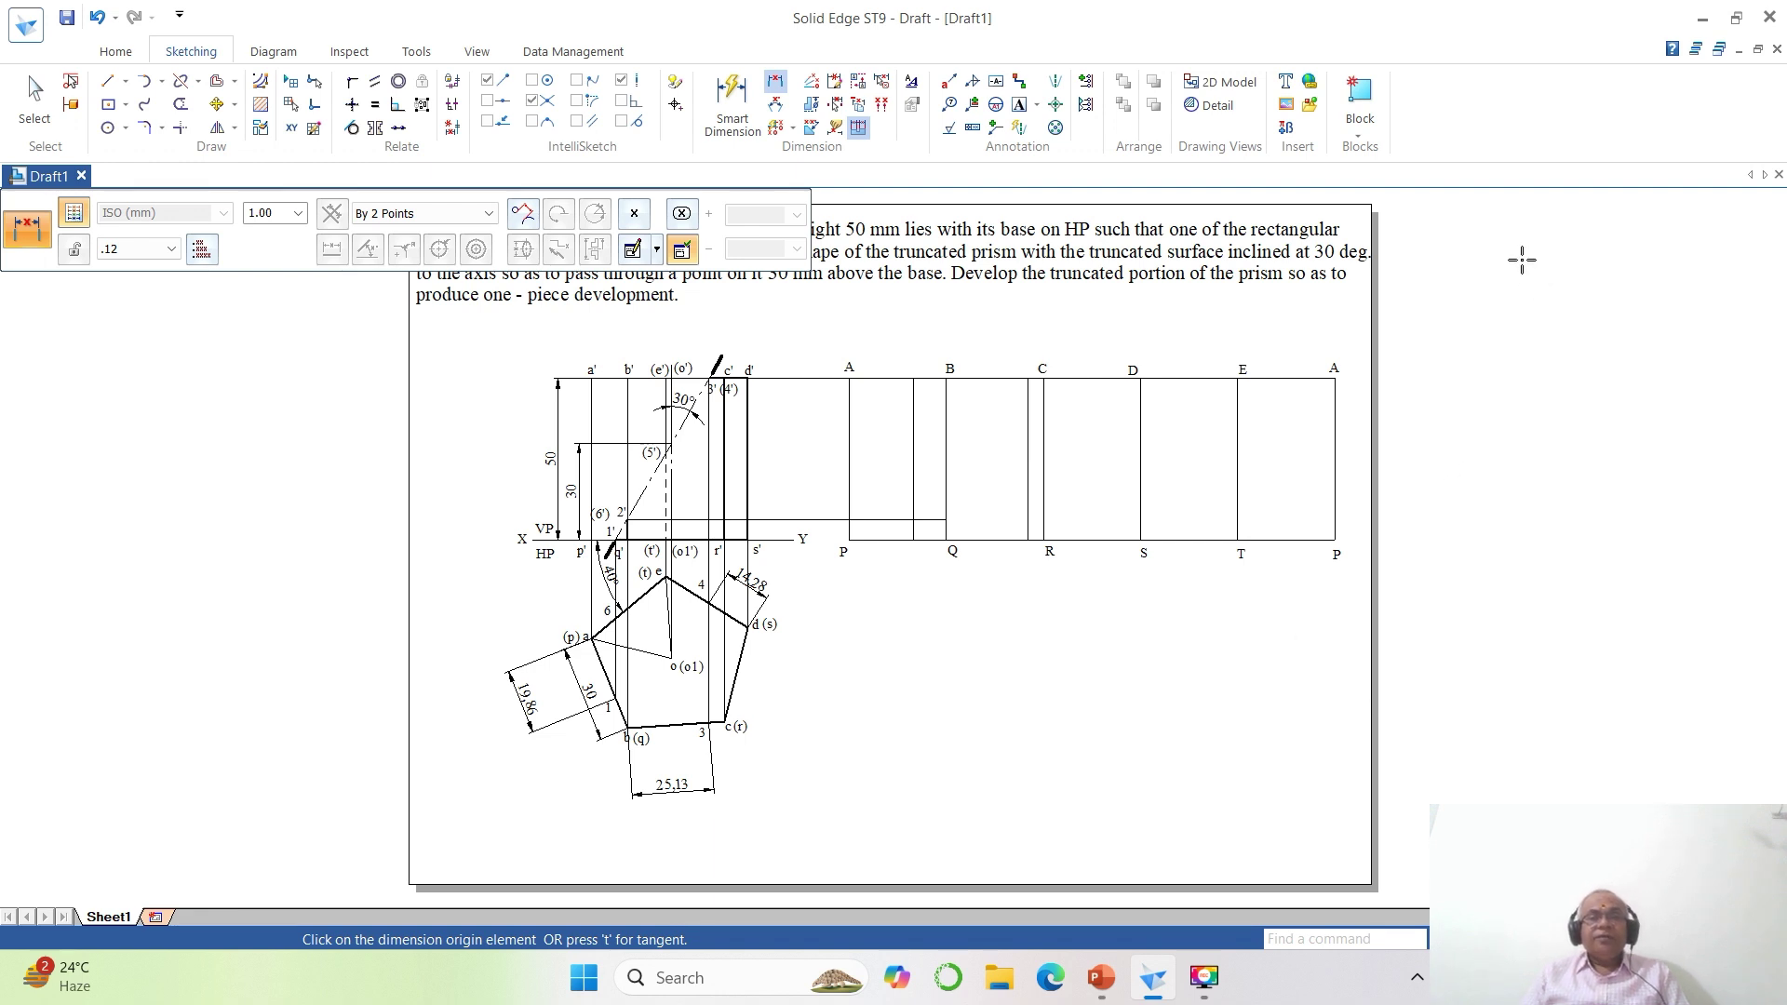
# Offset the development's edge line DS by 14.28 mm towards line ET.
pyautogui.click(220, 84)
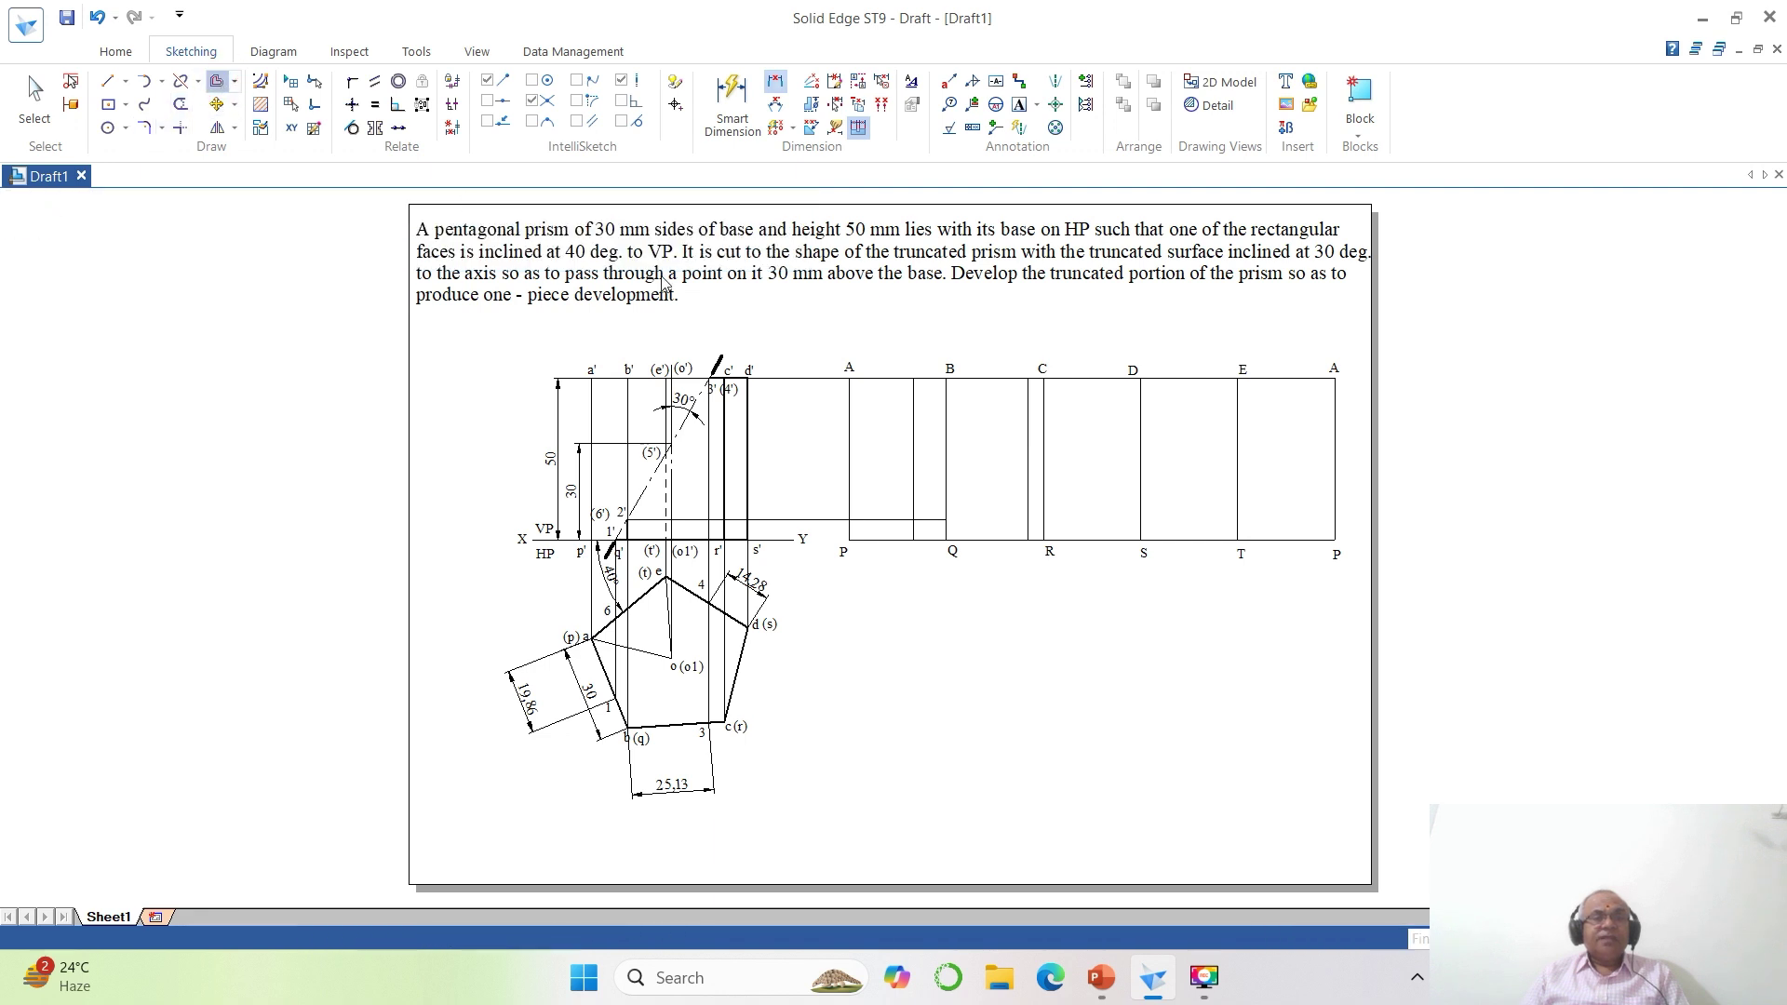
pyautogui.write('1')
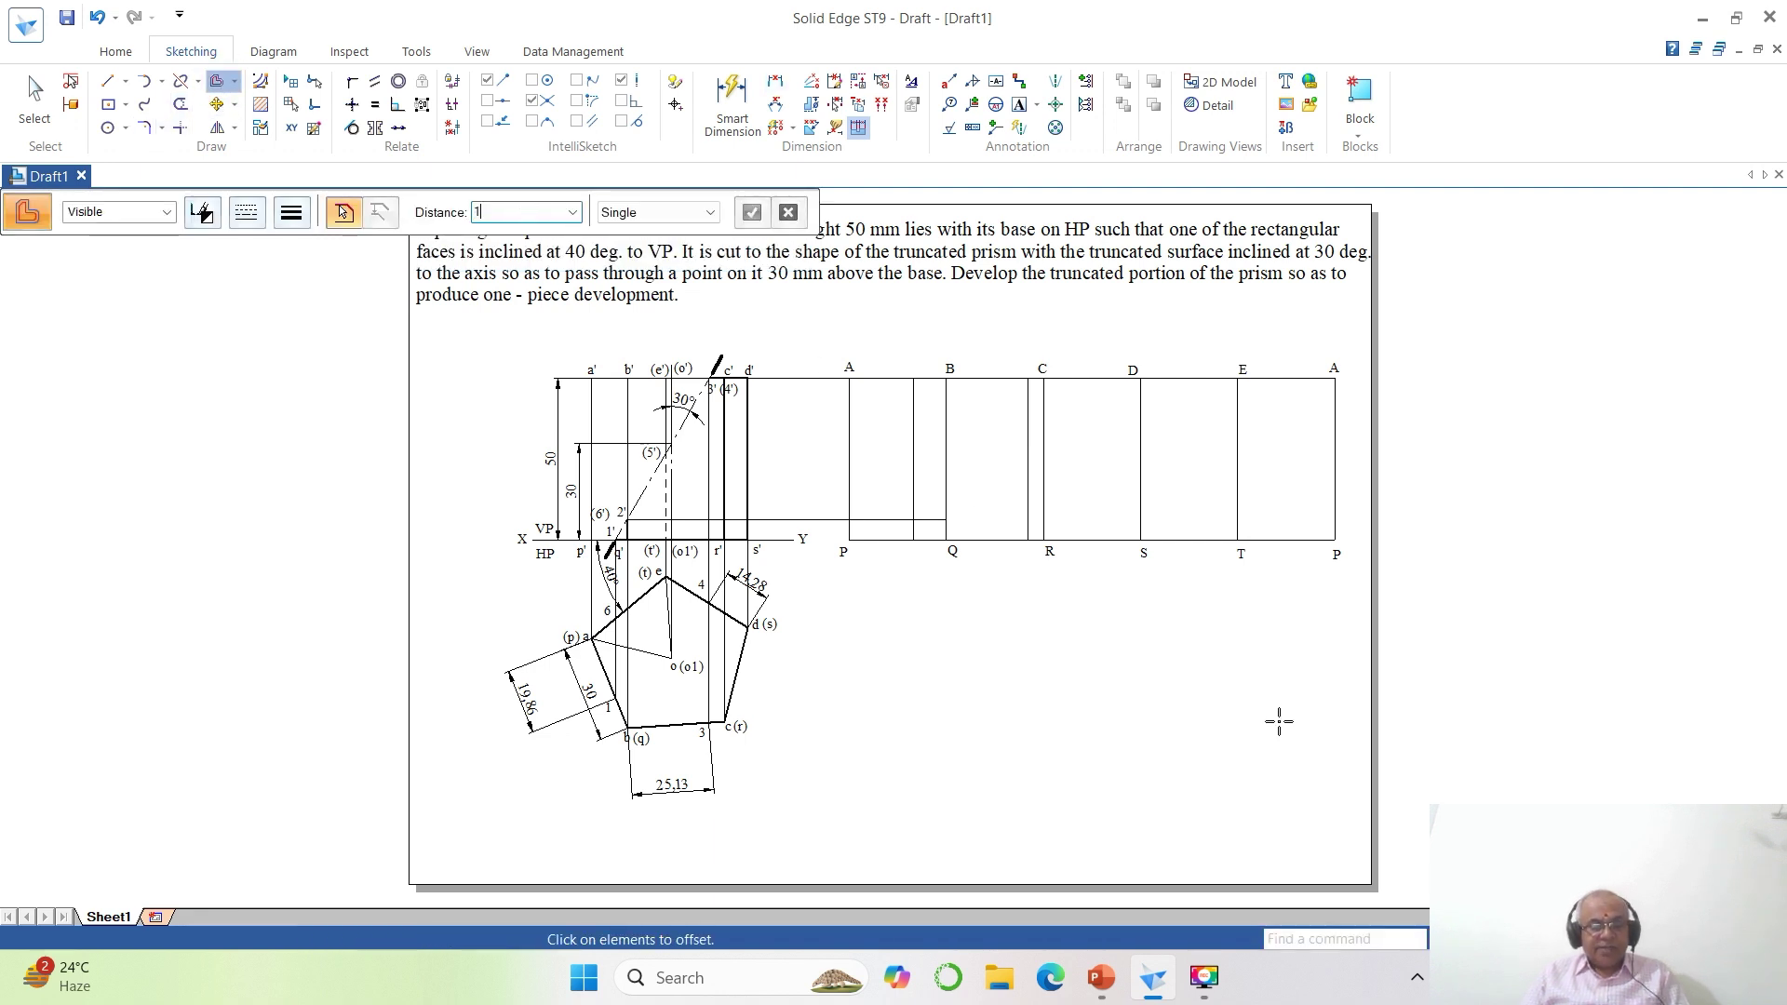
pyautogui.write('4.2')
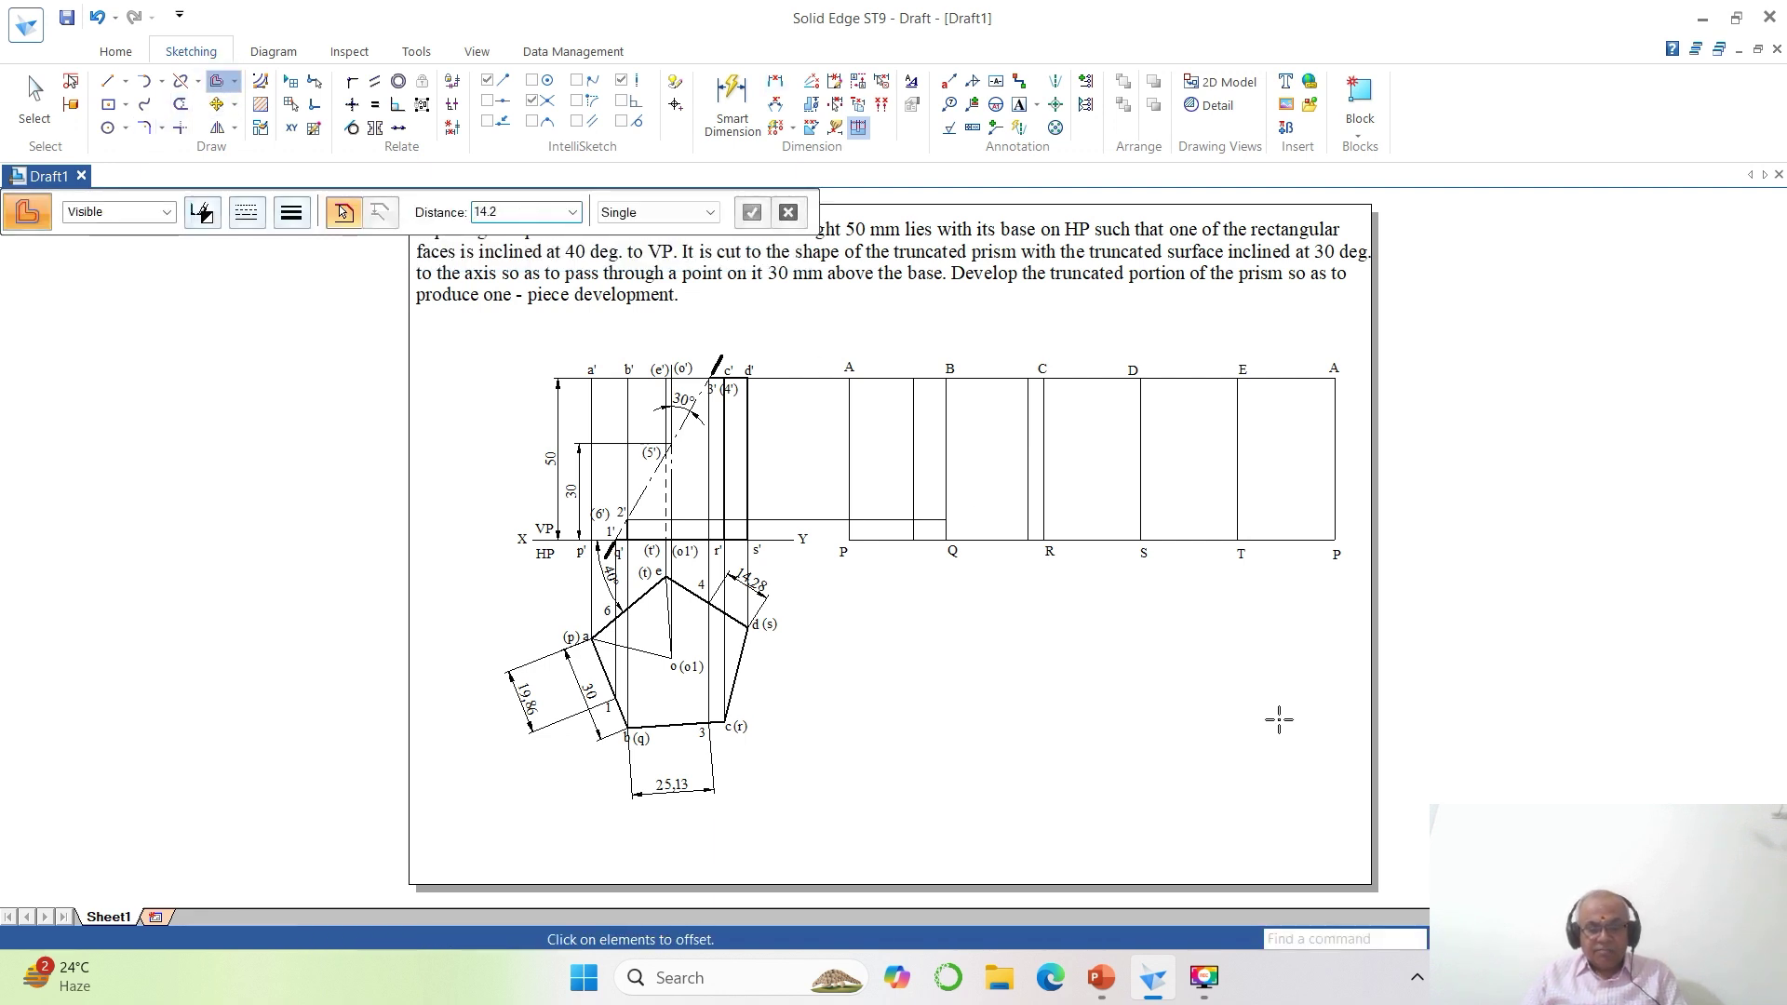
pyautogui.write('8')
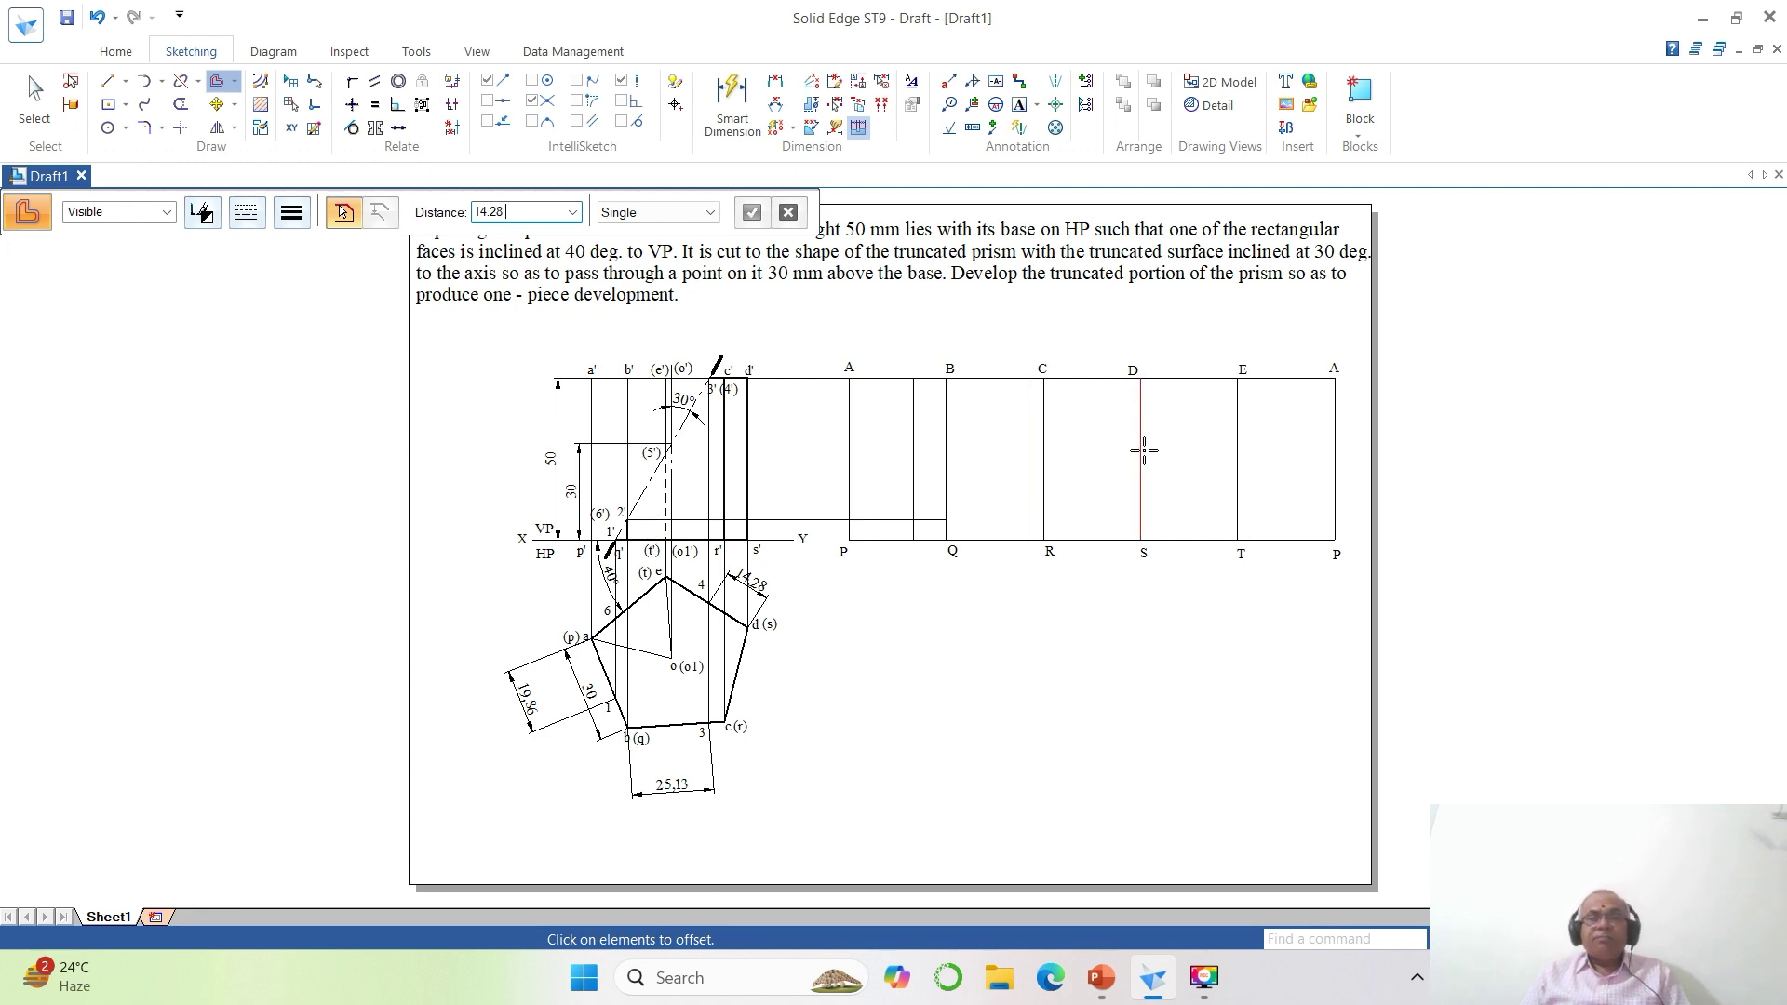
pyautogui.click(1140, 449)
pyautogui.click(1190, 454)
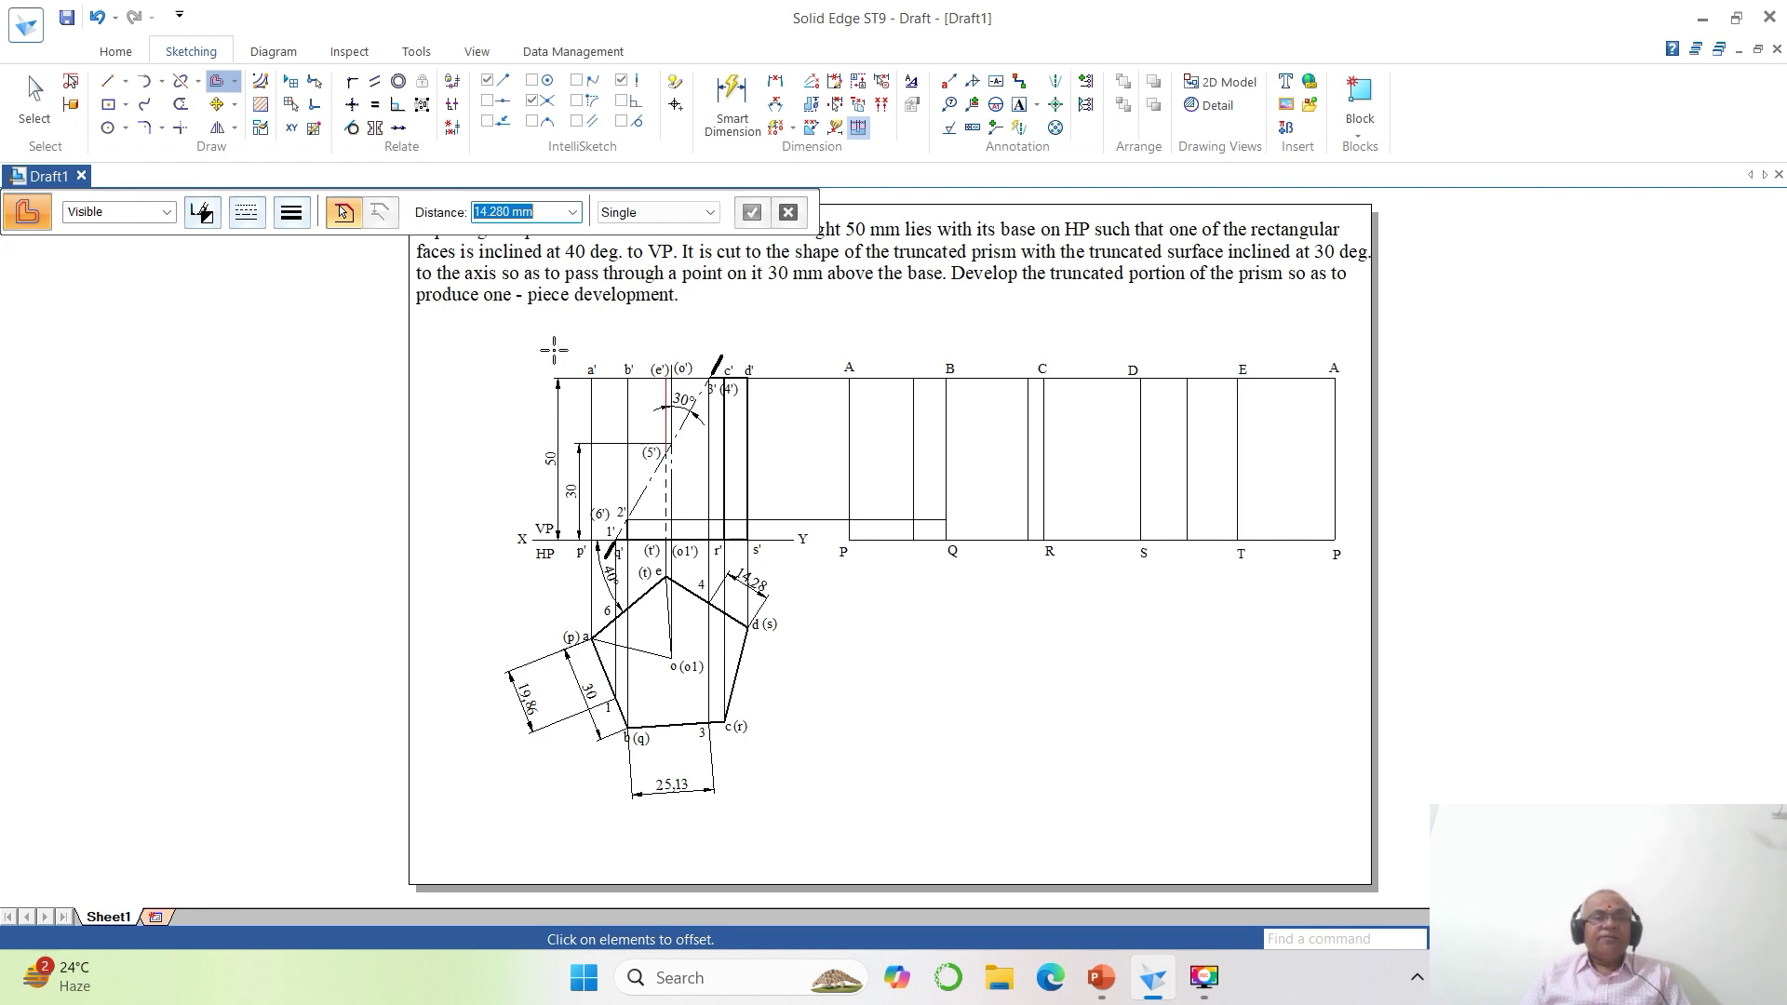
# Draw a horizontal line from cut point 5' across to the development and trim it at line ET.
pyautogui.click(108, 80)
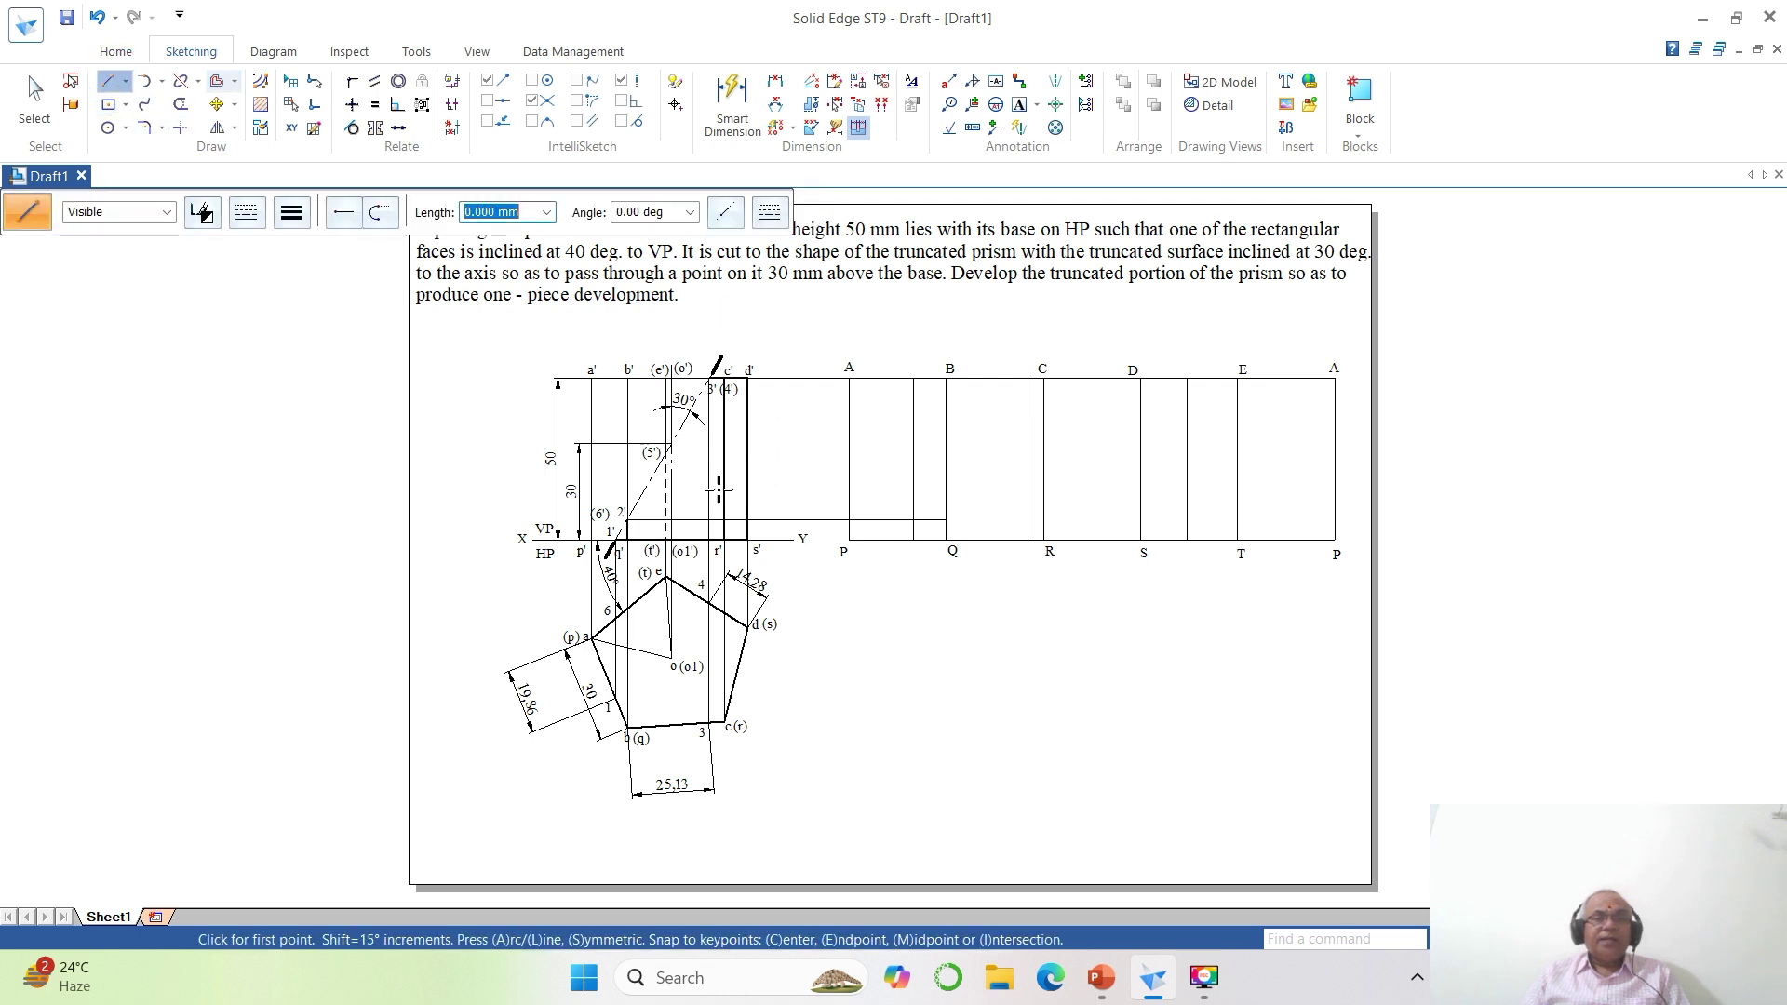
pyautogui.click(666, 453)
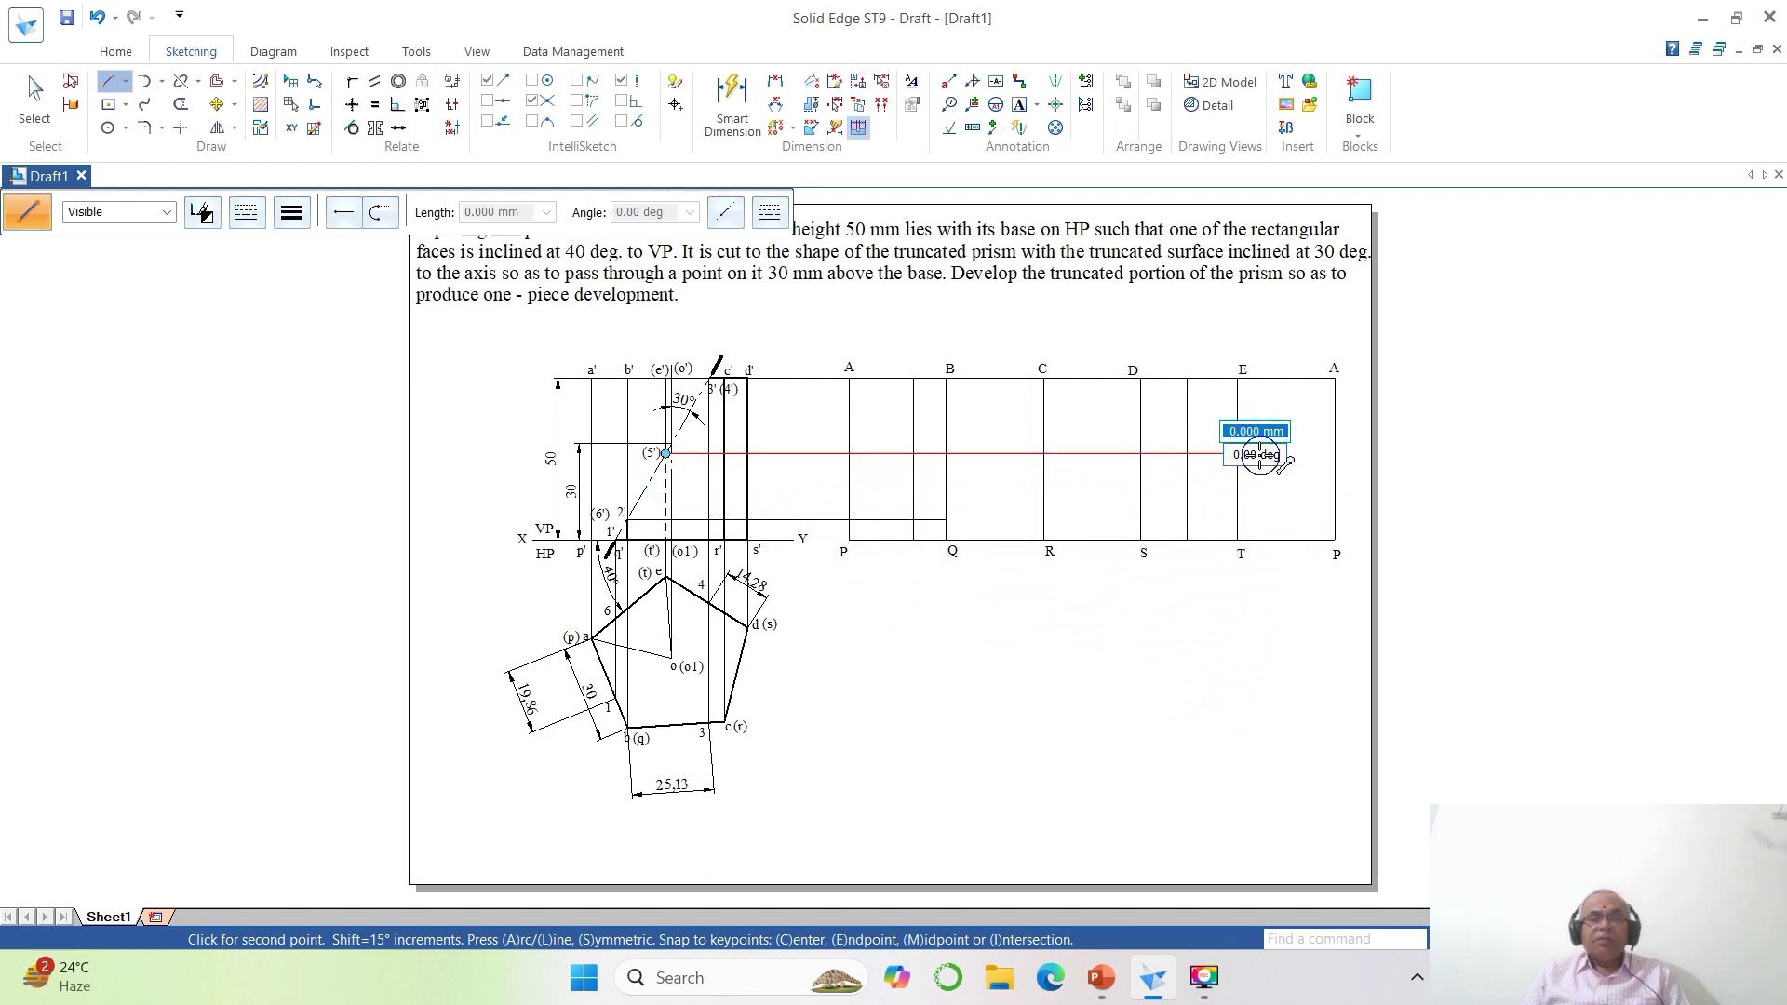
pyautogui.click(1256, 453)
pyautogui.click(180, 108)
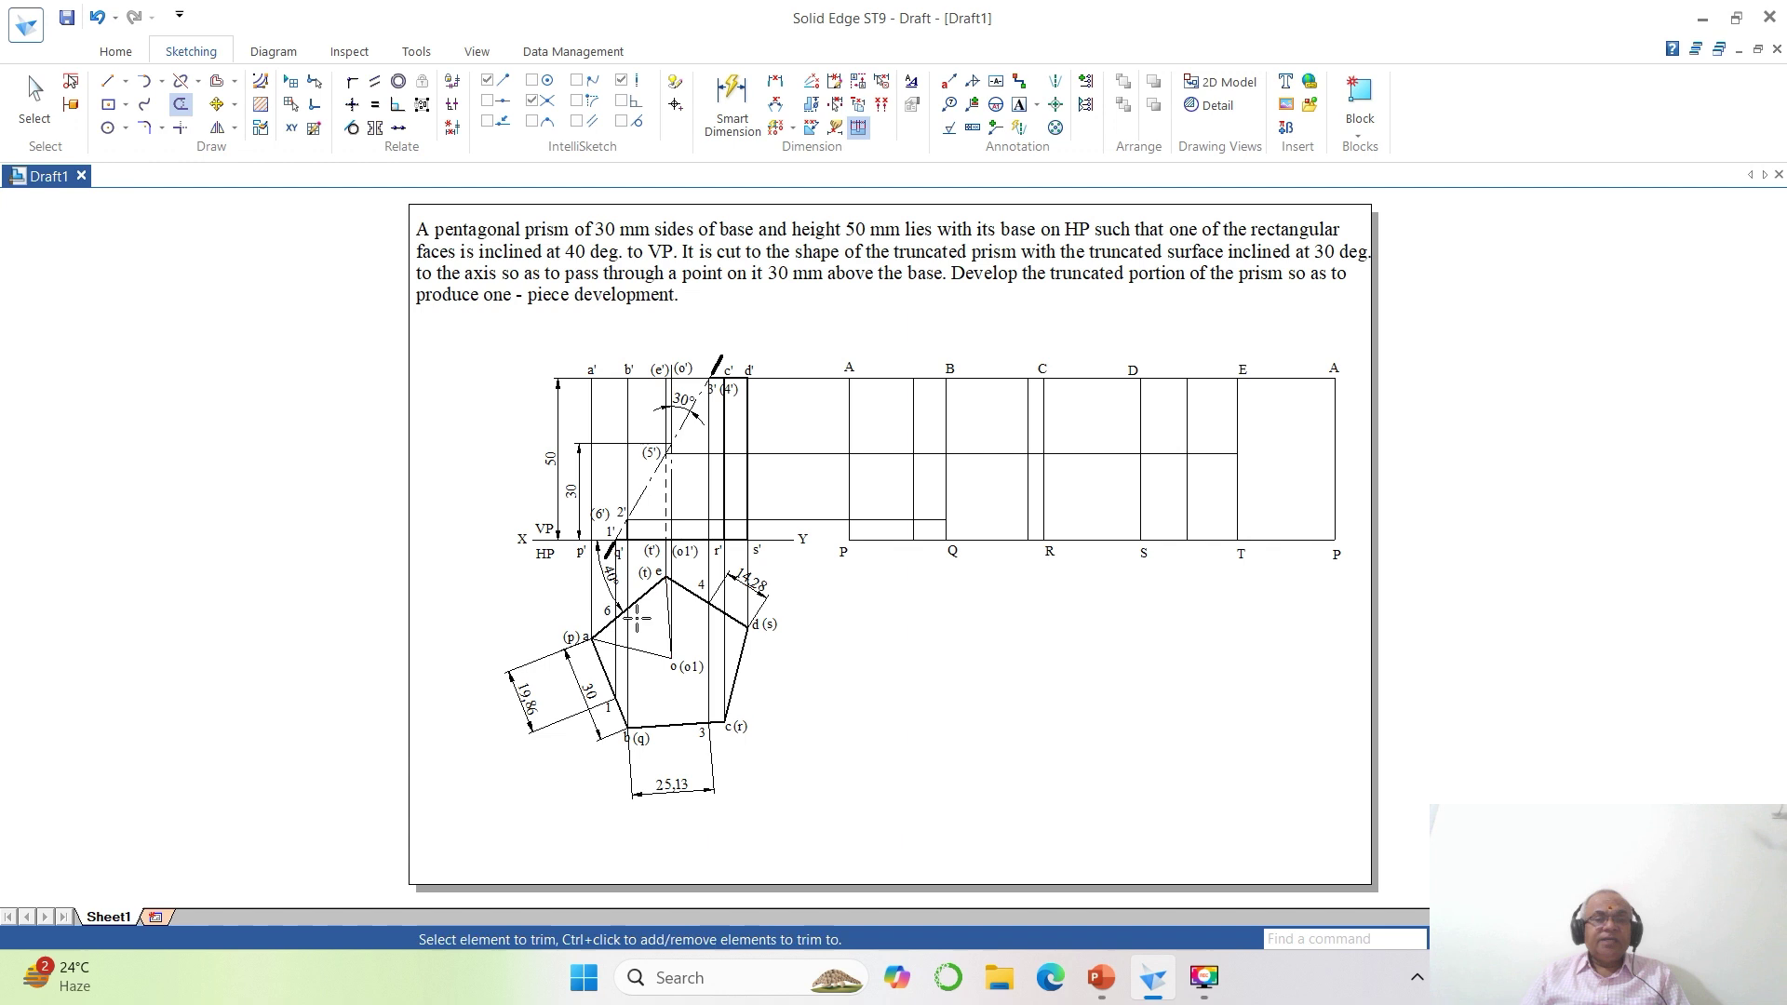
# Add an aligned By 2 Points dimension inside the pentagon from corner e to cut point 6.
pyautogui.click(1499, 938)
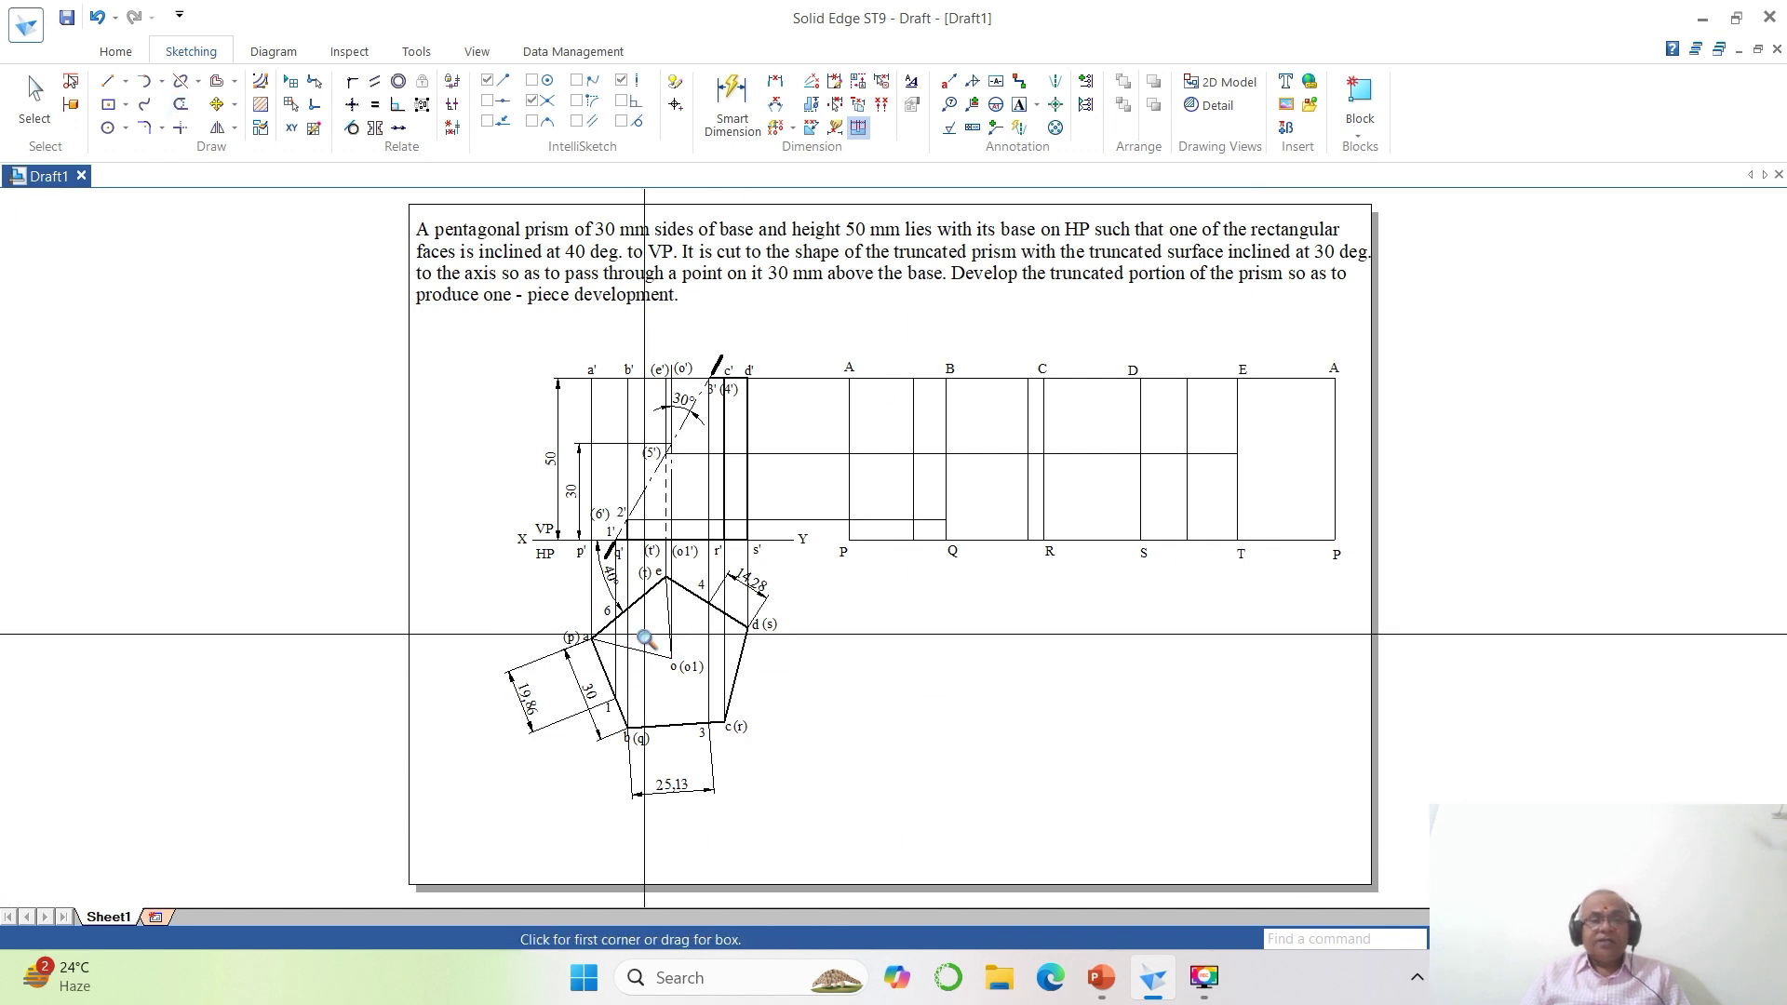
pyautogui.click(526, 465)
pyautogui.click(1099, 816)
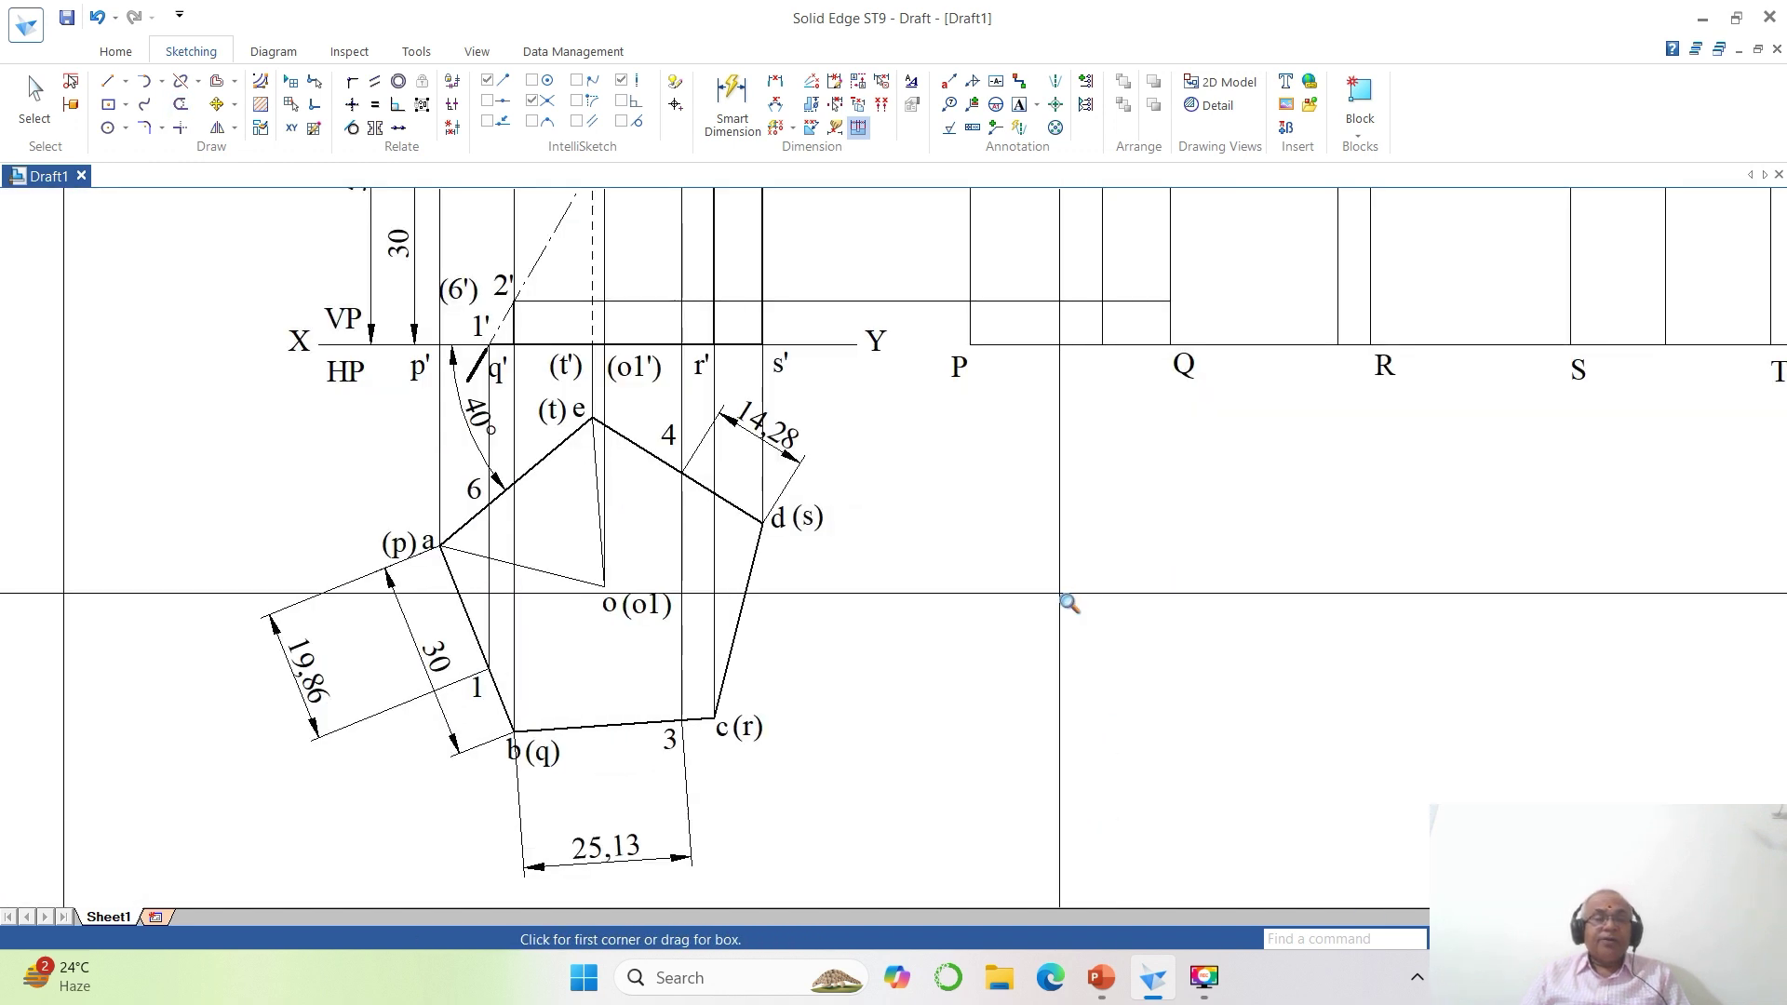
pyautogui.click(771, 84)
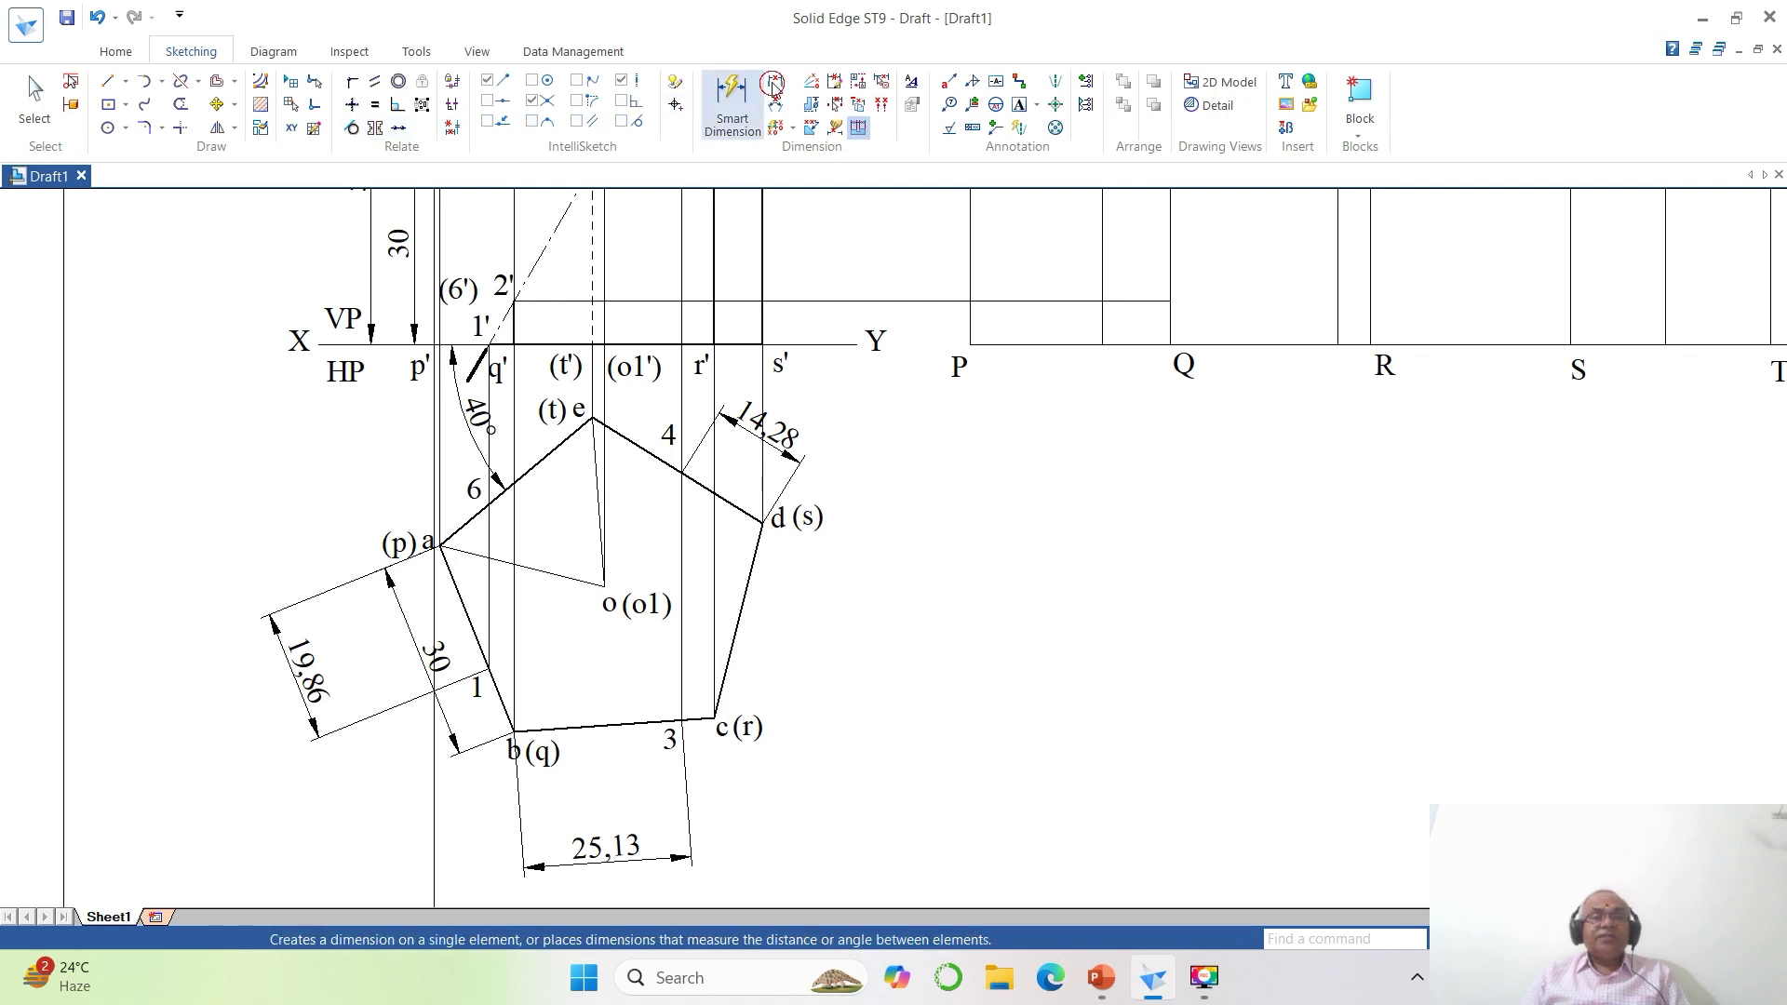
pyautogui.click(593, 418)
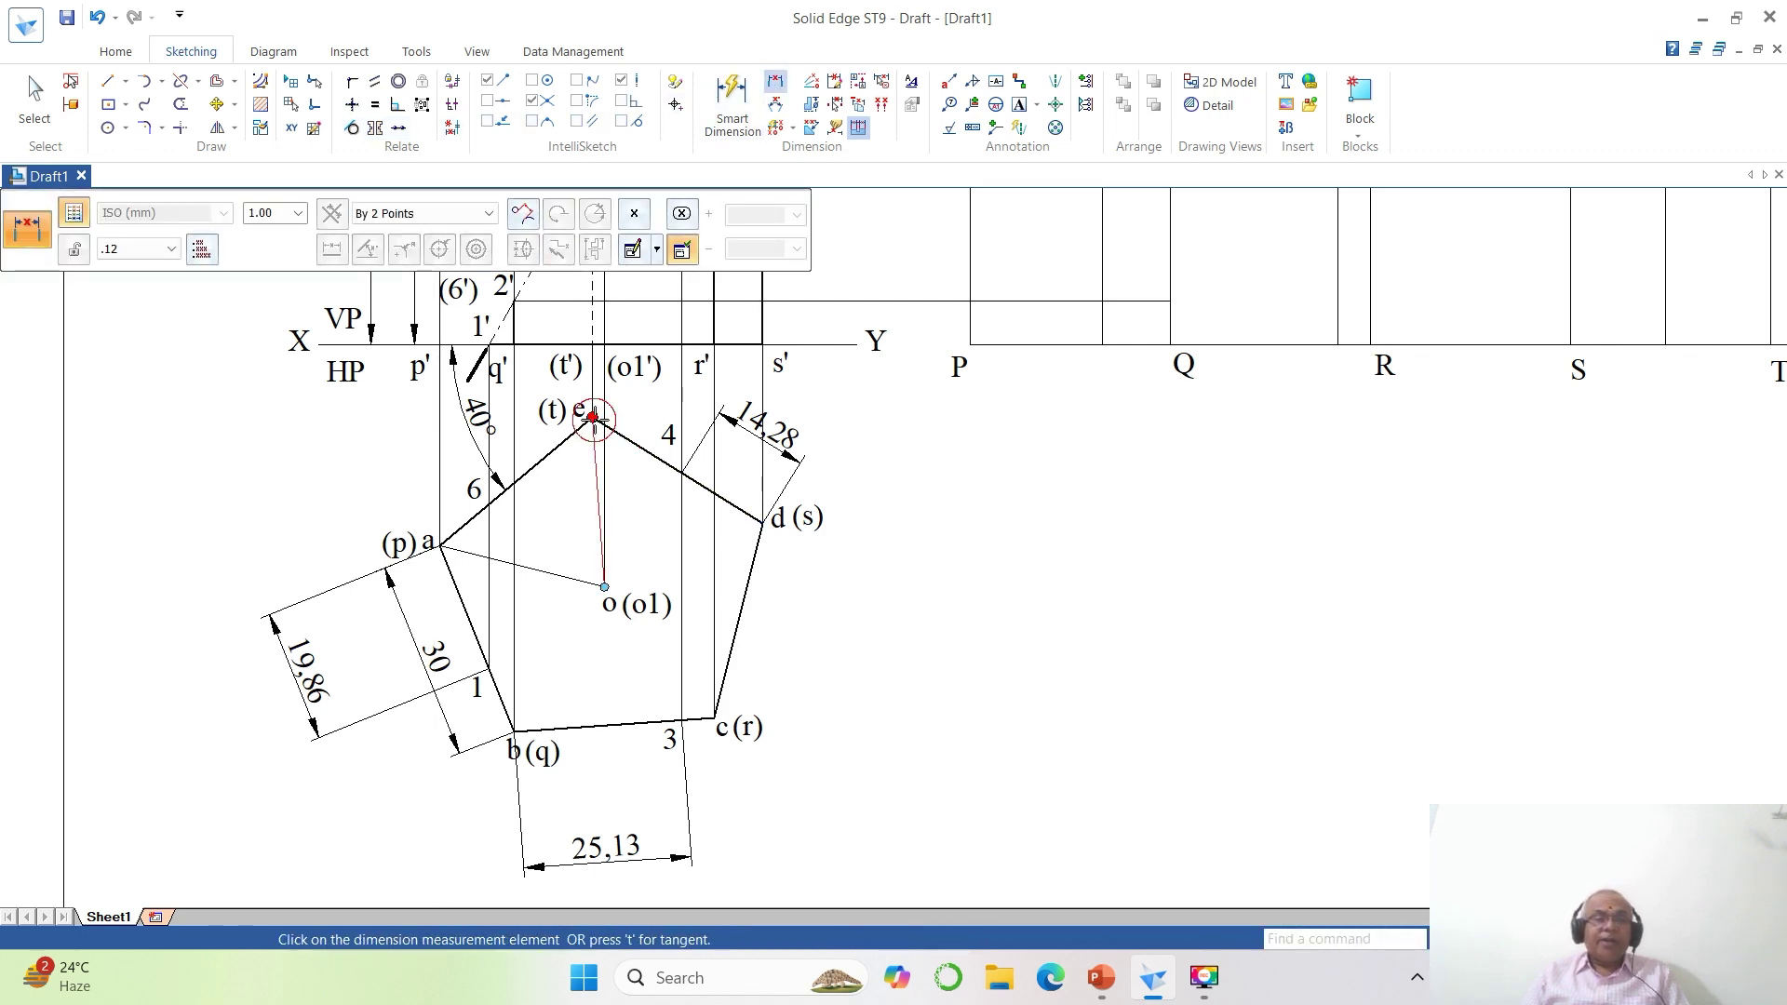
pyautogui.click(503, 495)
pyautogui.click(538, 550)
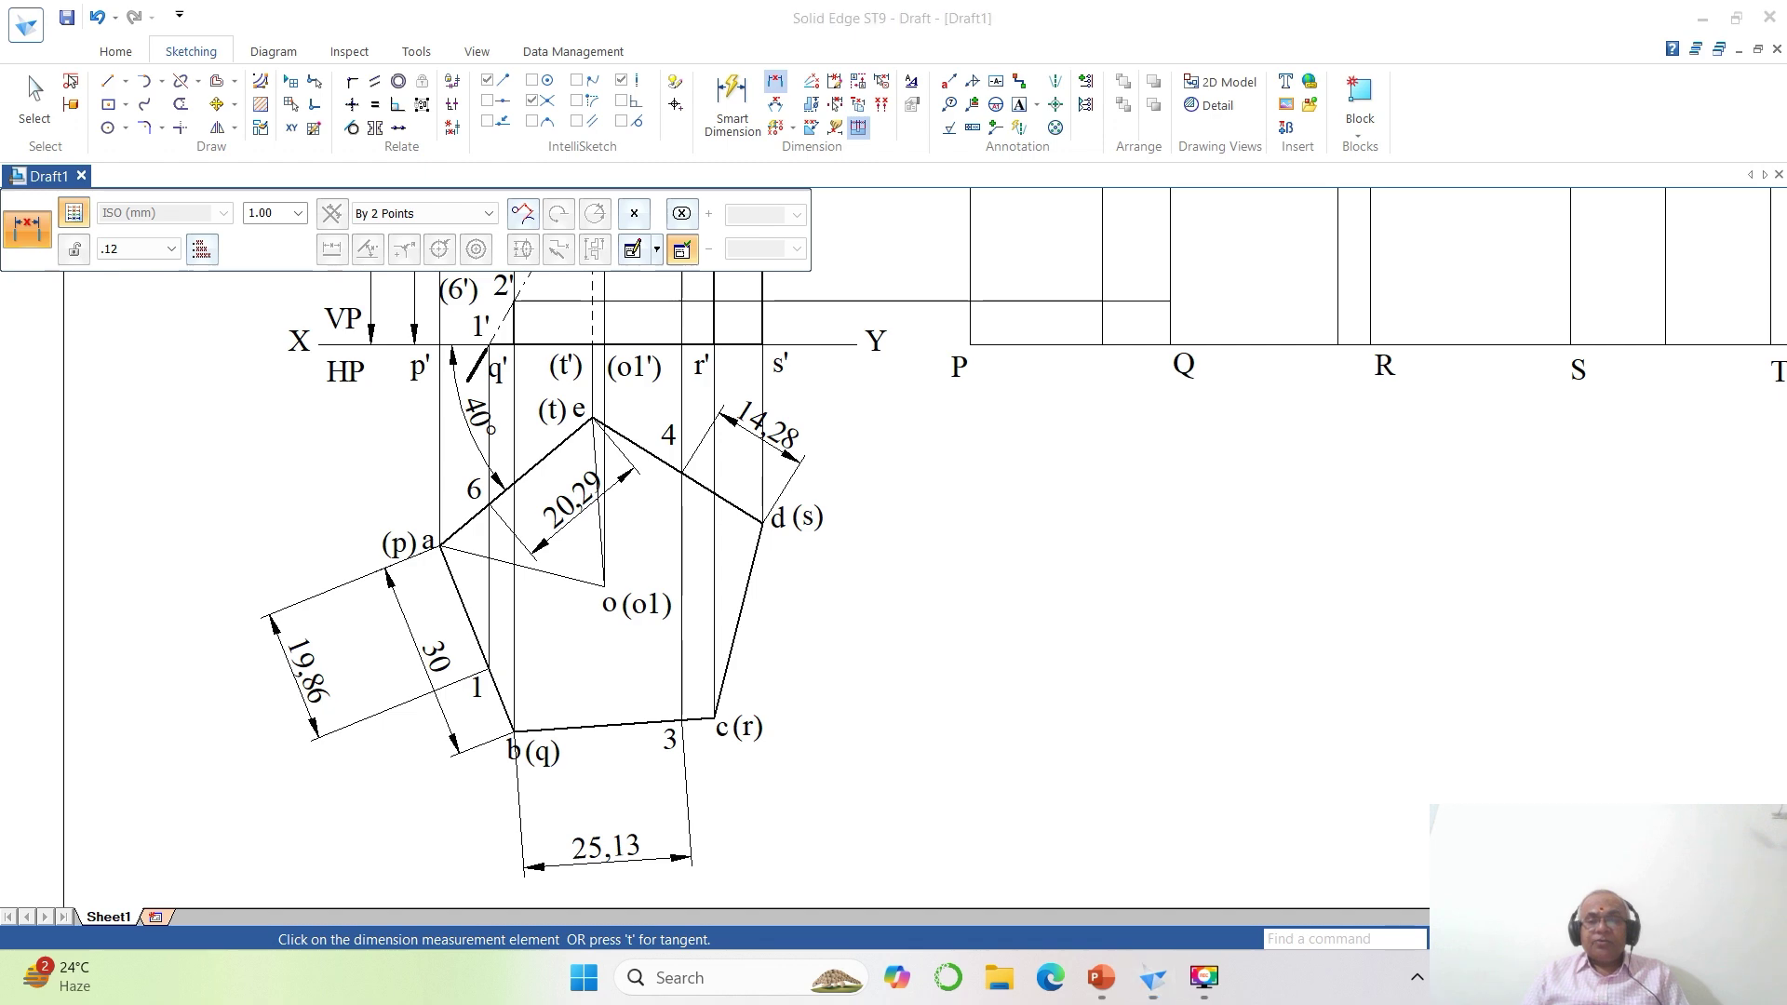
# Offset the development's edge line ET by 20.29 mm towards the end edge AP.
pyautogui.click(1537, 939)
pyautogui.click(1491, 939)
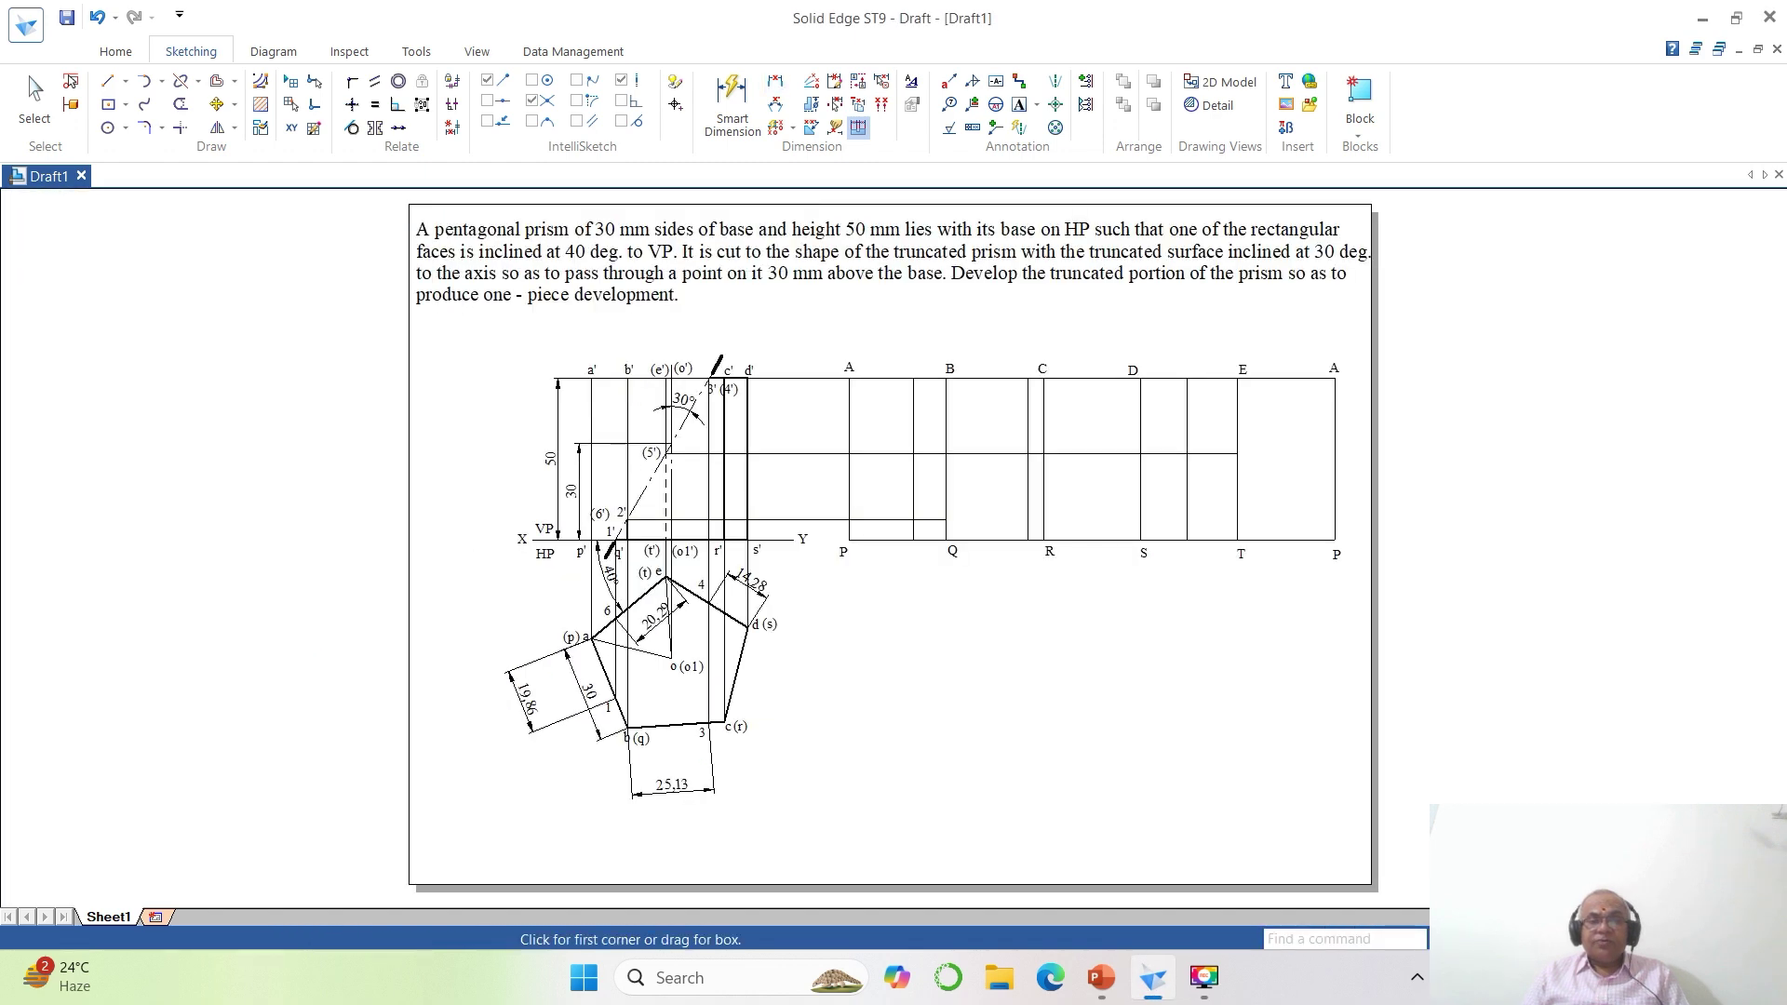
pyautogui.moveTo(485, 288); pyautogui.dragTo(1368, 797)
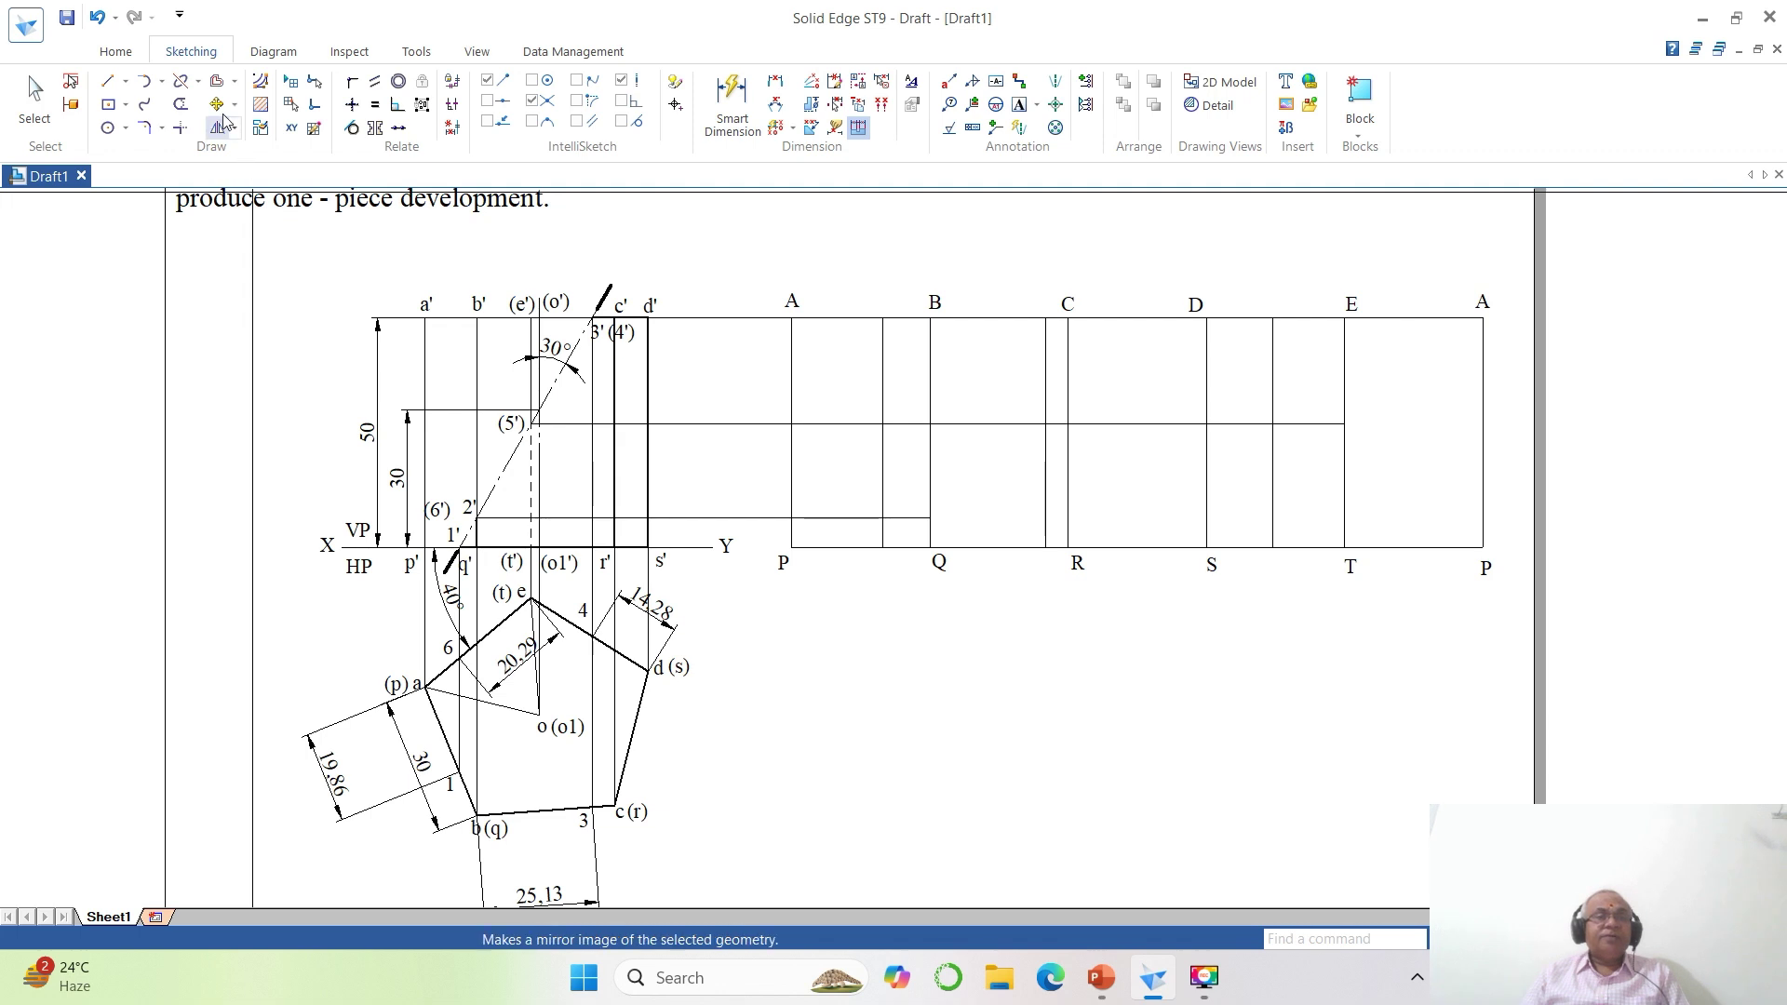
pyautogui.click(217, 81)
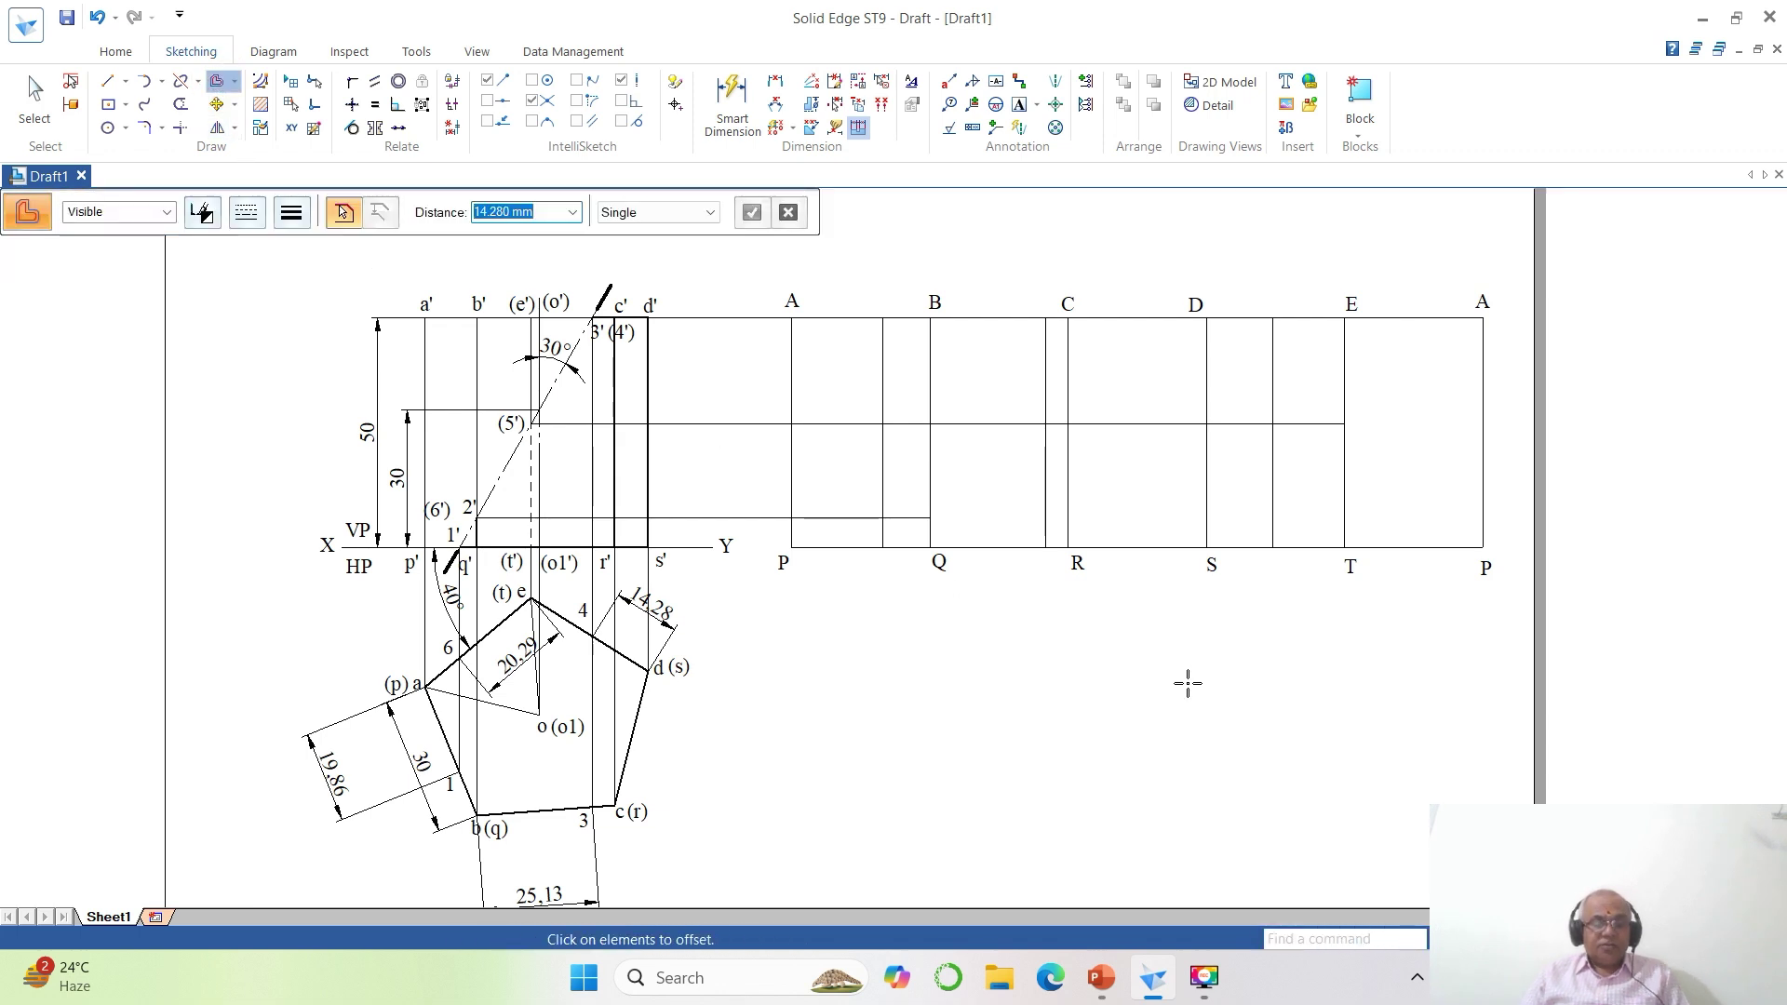
pyautogui.write('20')
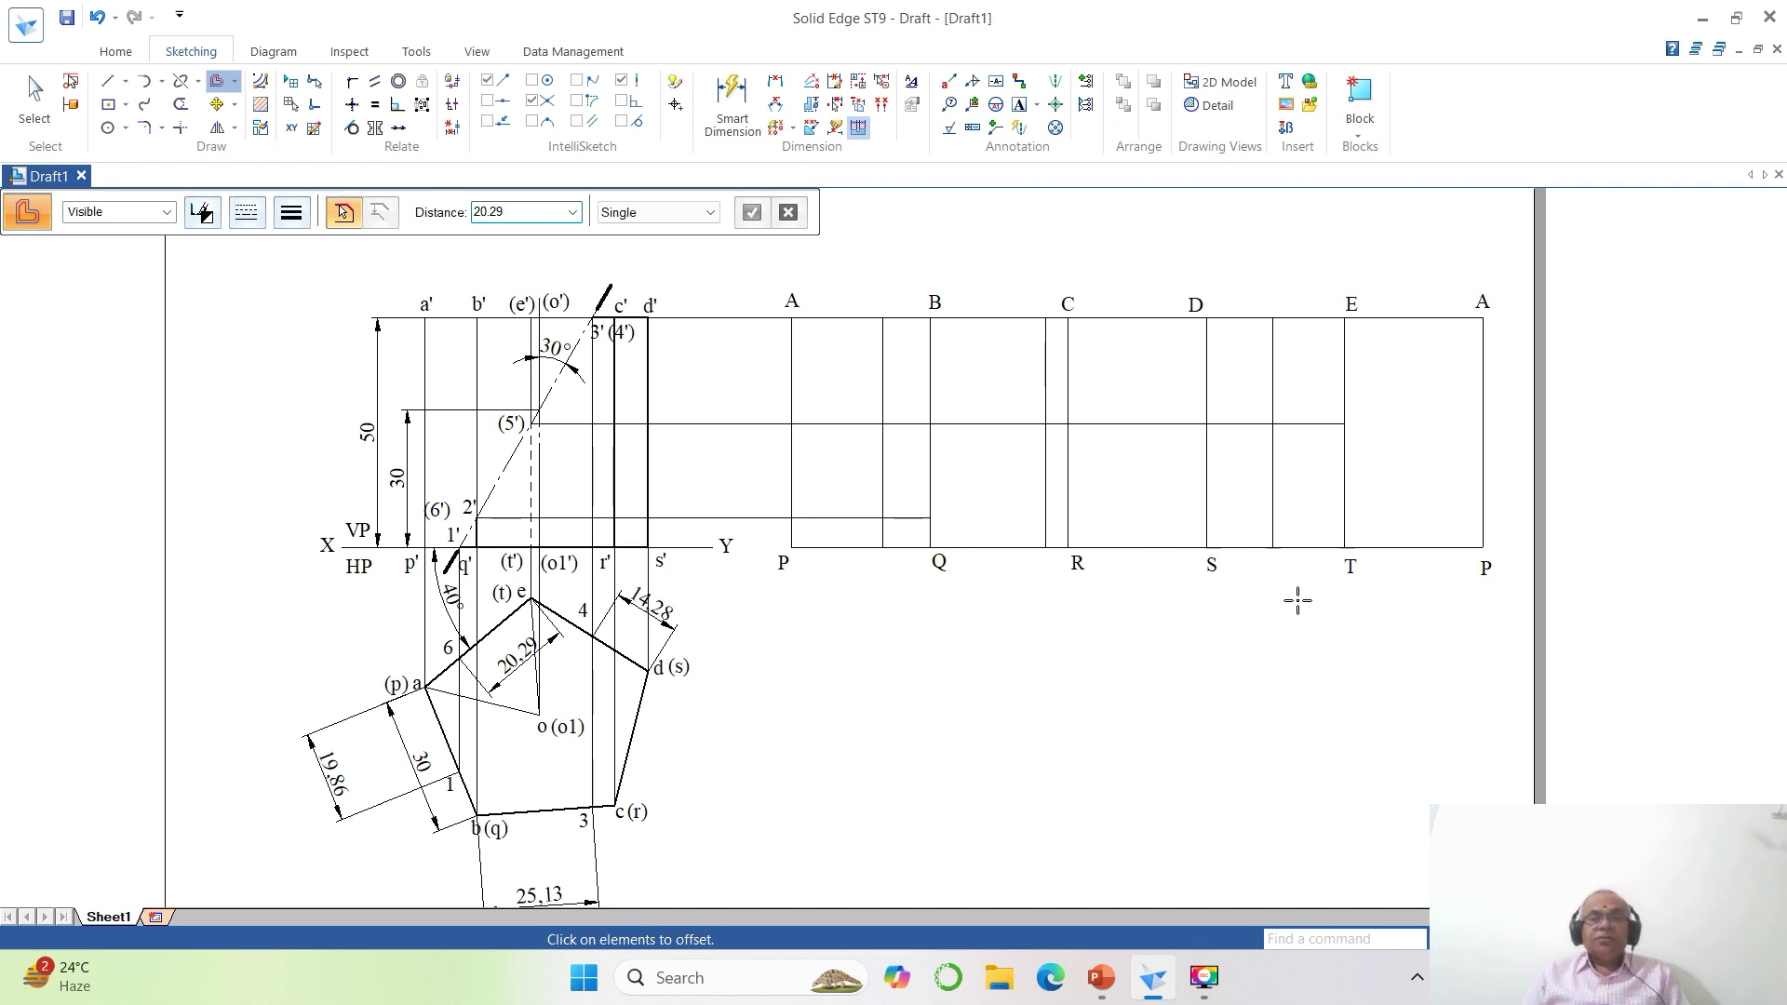
pyautogui.click(1344, 498)
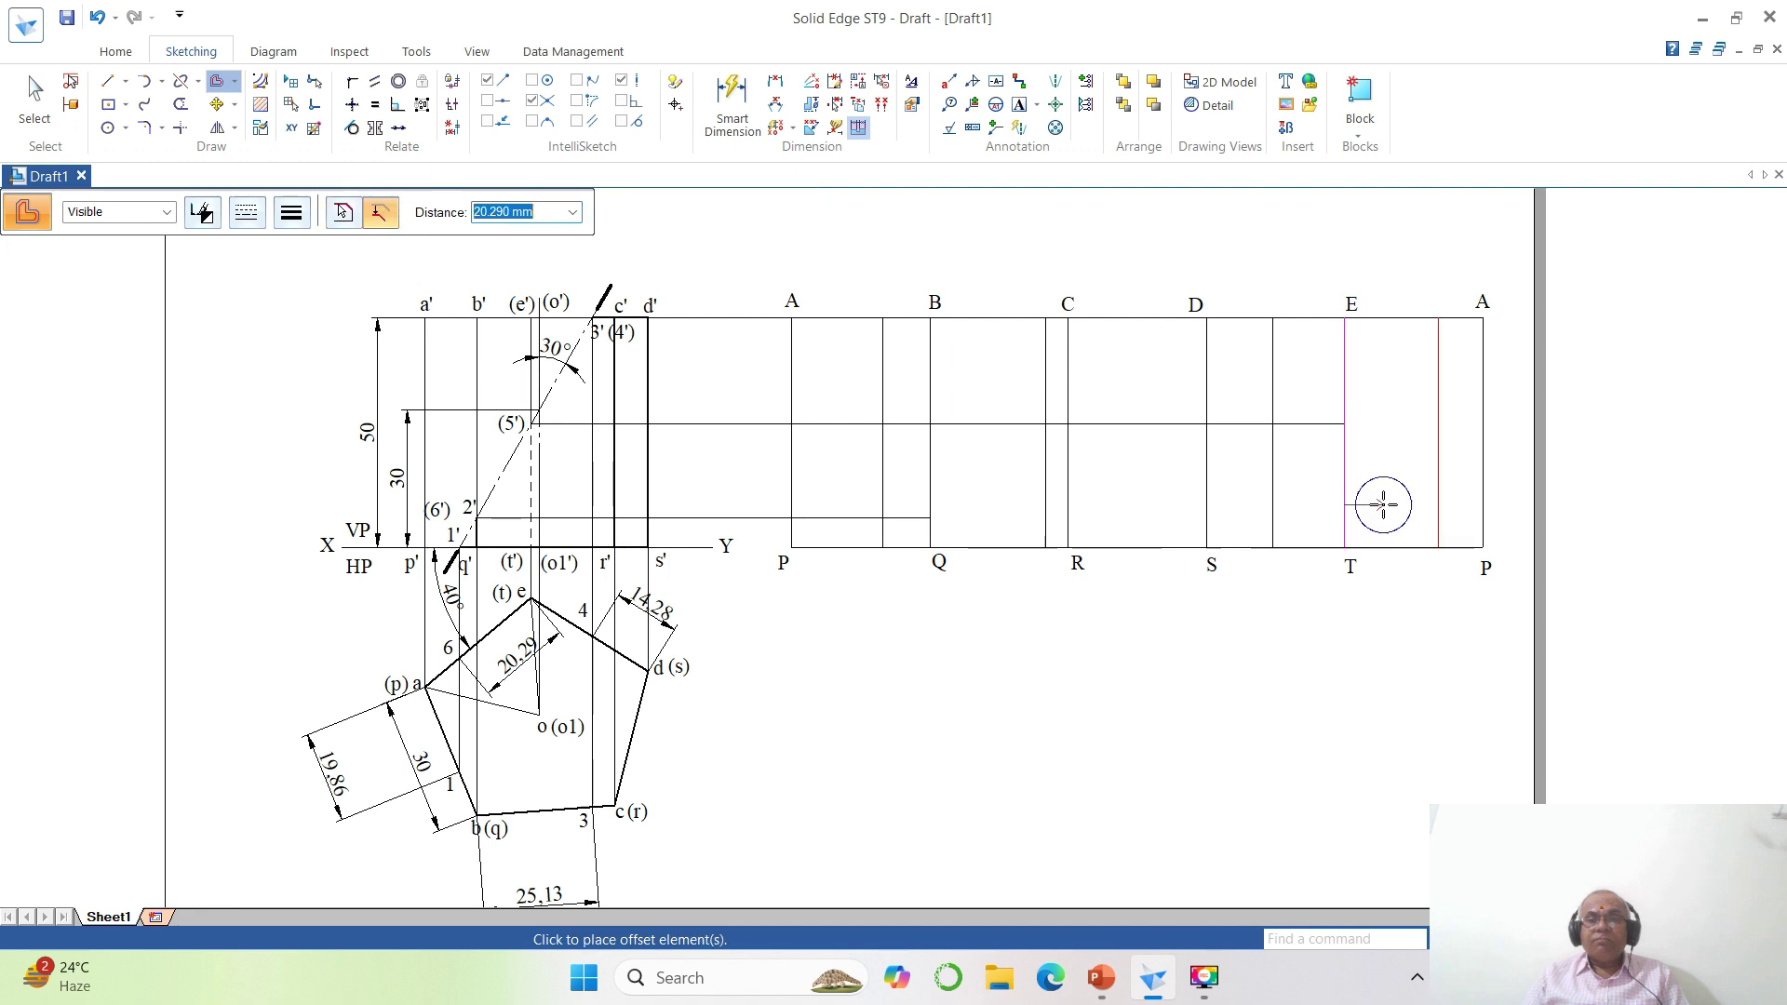
pyautogui.click(1383, 507)
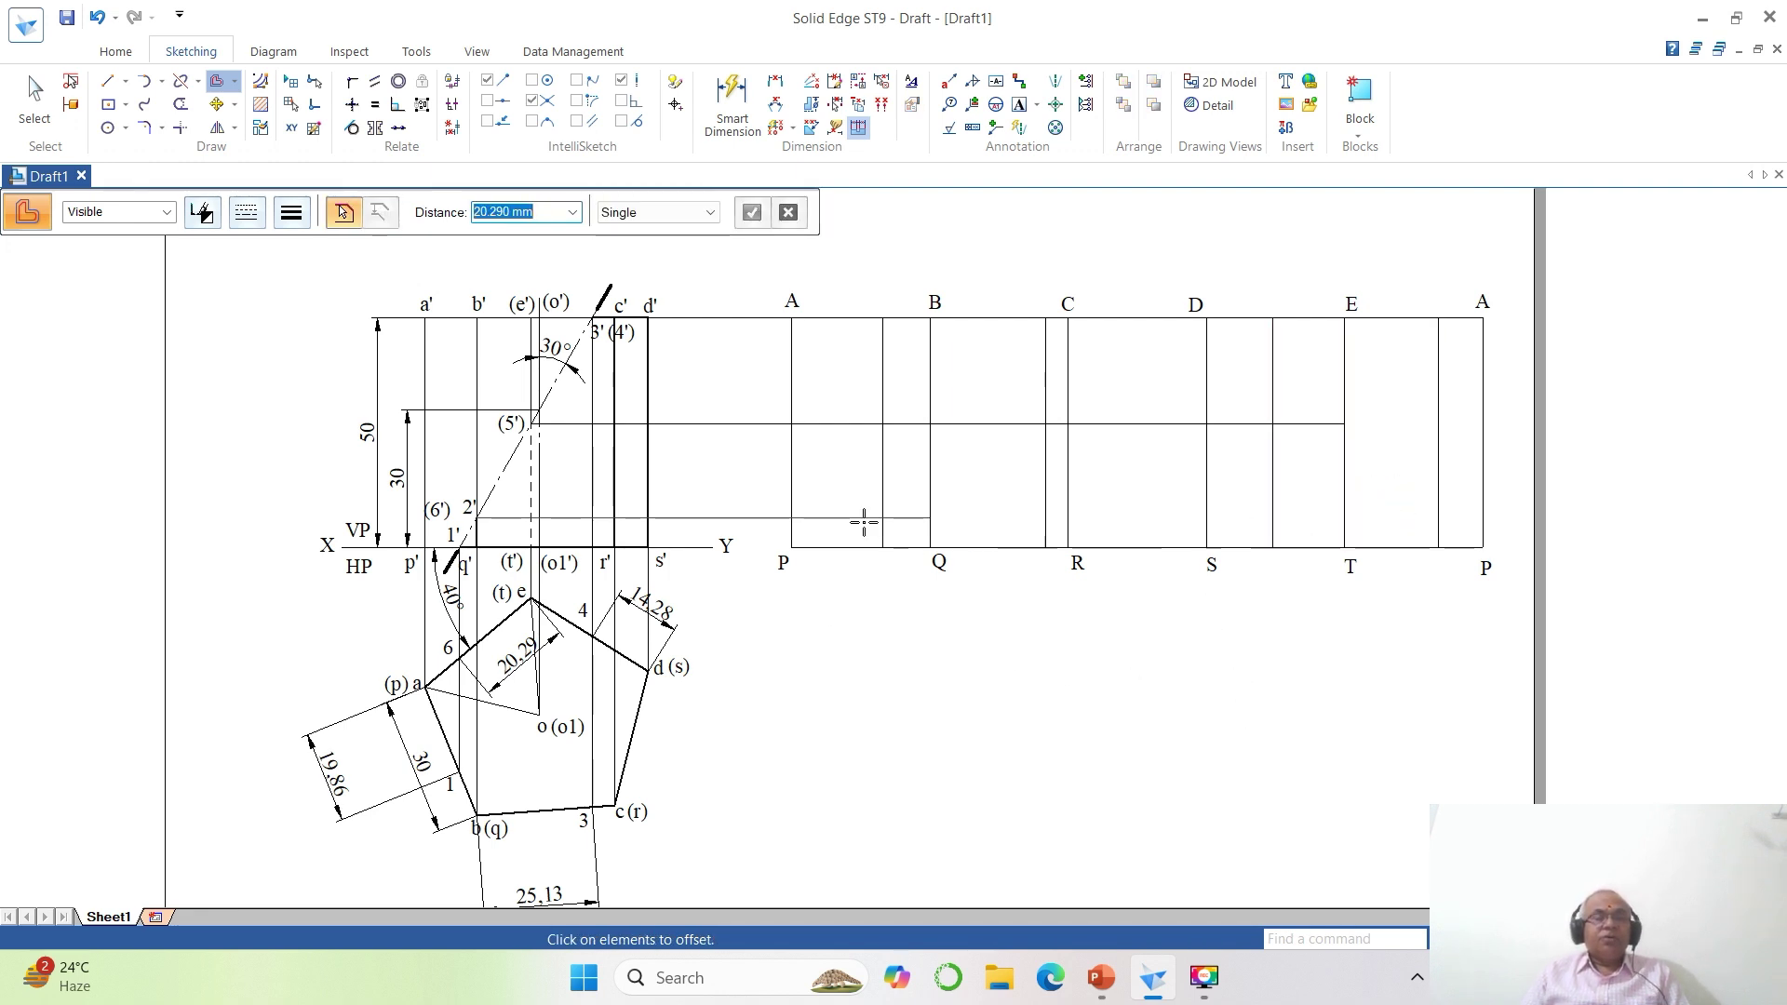
# Delete the 19.86, 25.13, 14.28 and 20.29 cut-point dimensions from the pentagon in the top view.
pyautogui.click(35, 102)
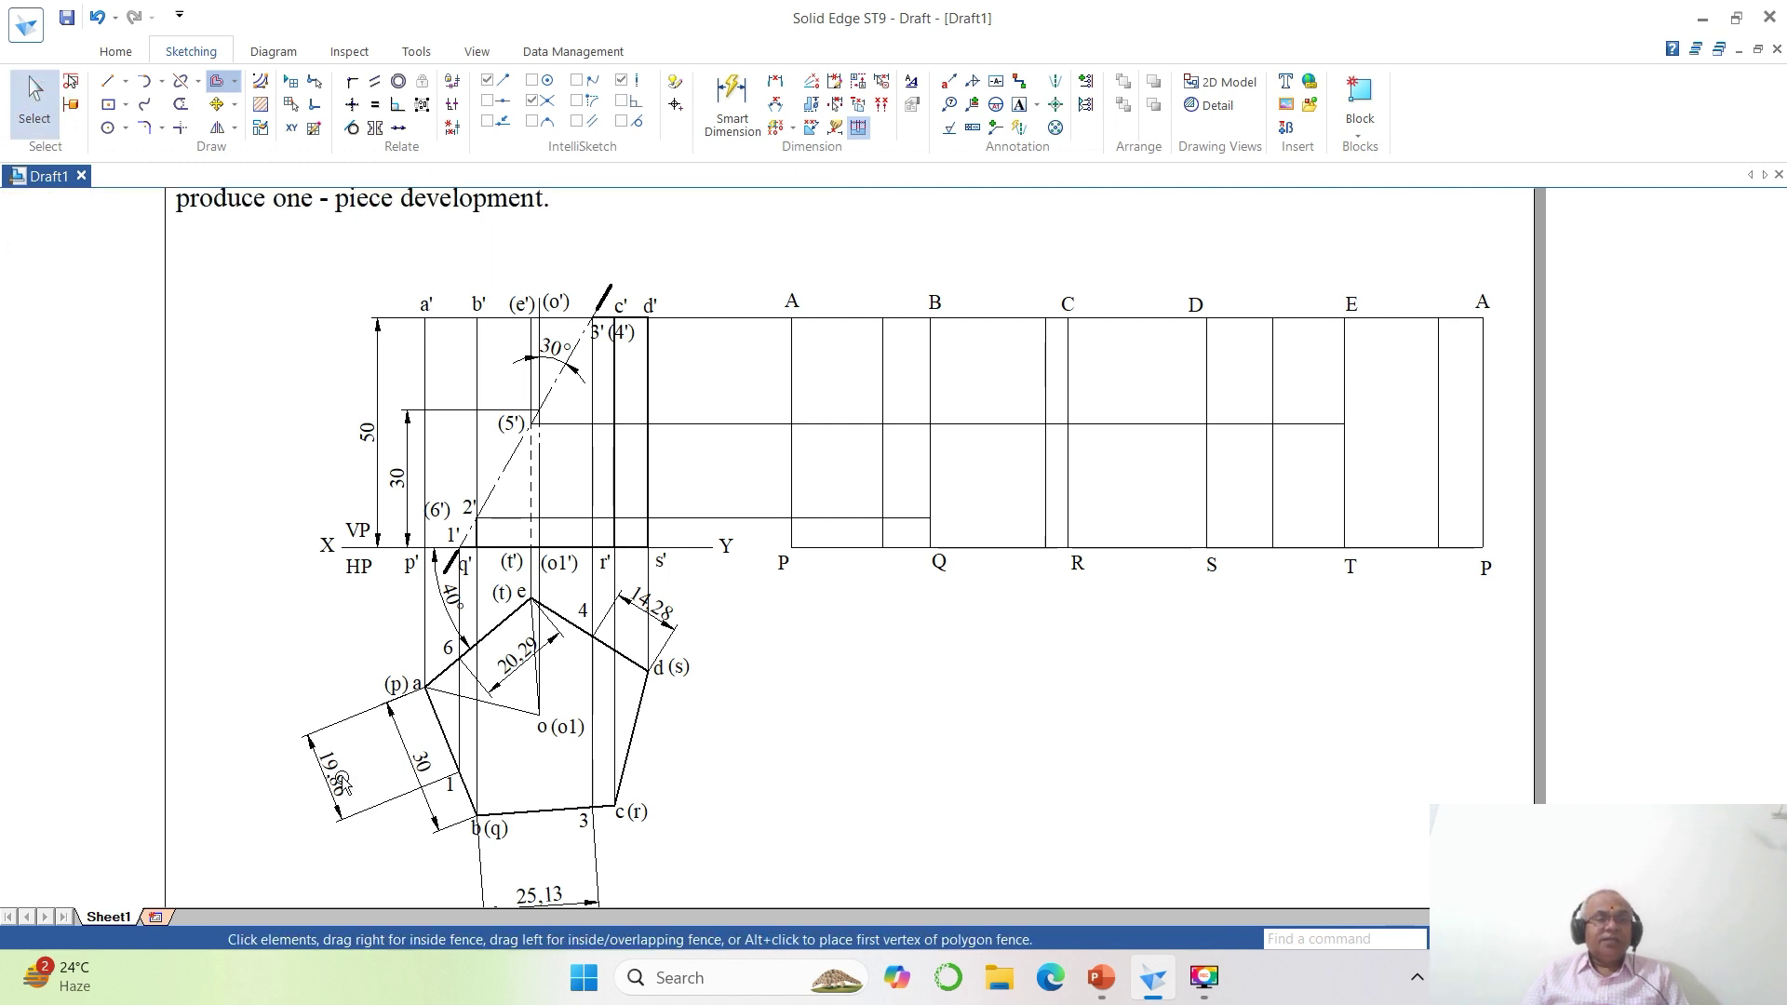
pyautogui.click(335, 816)
pyautogui.press('Delete')
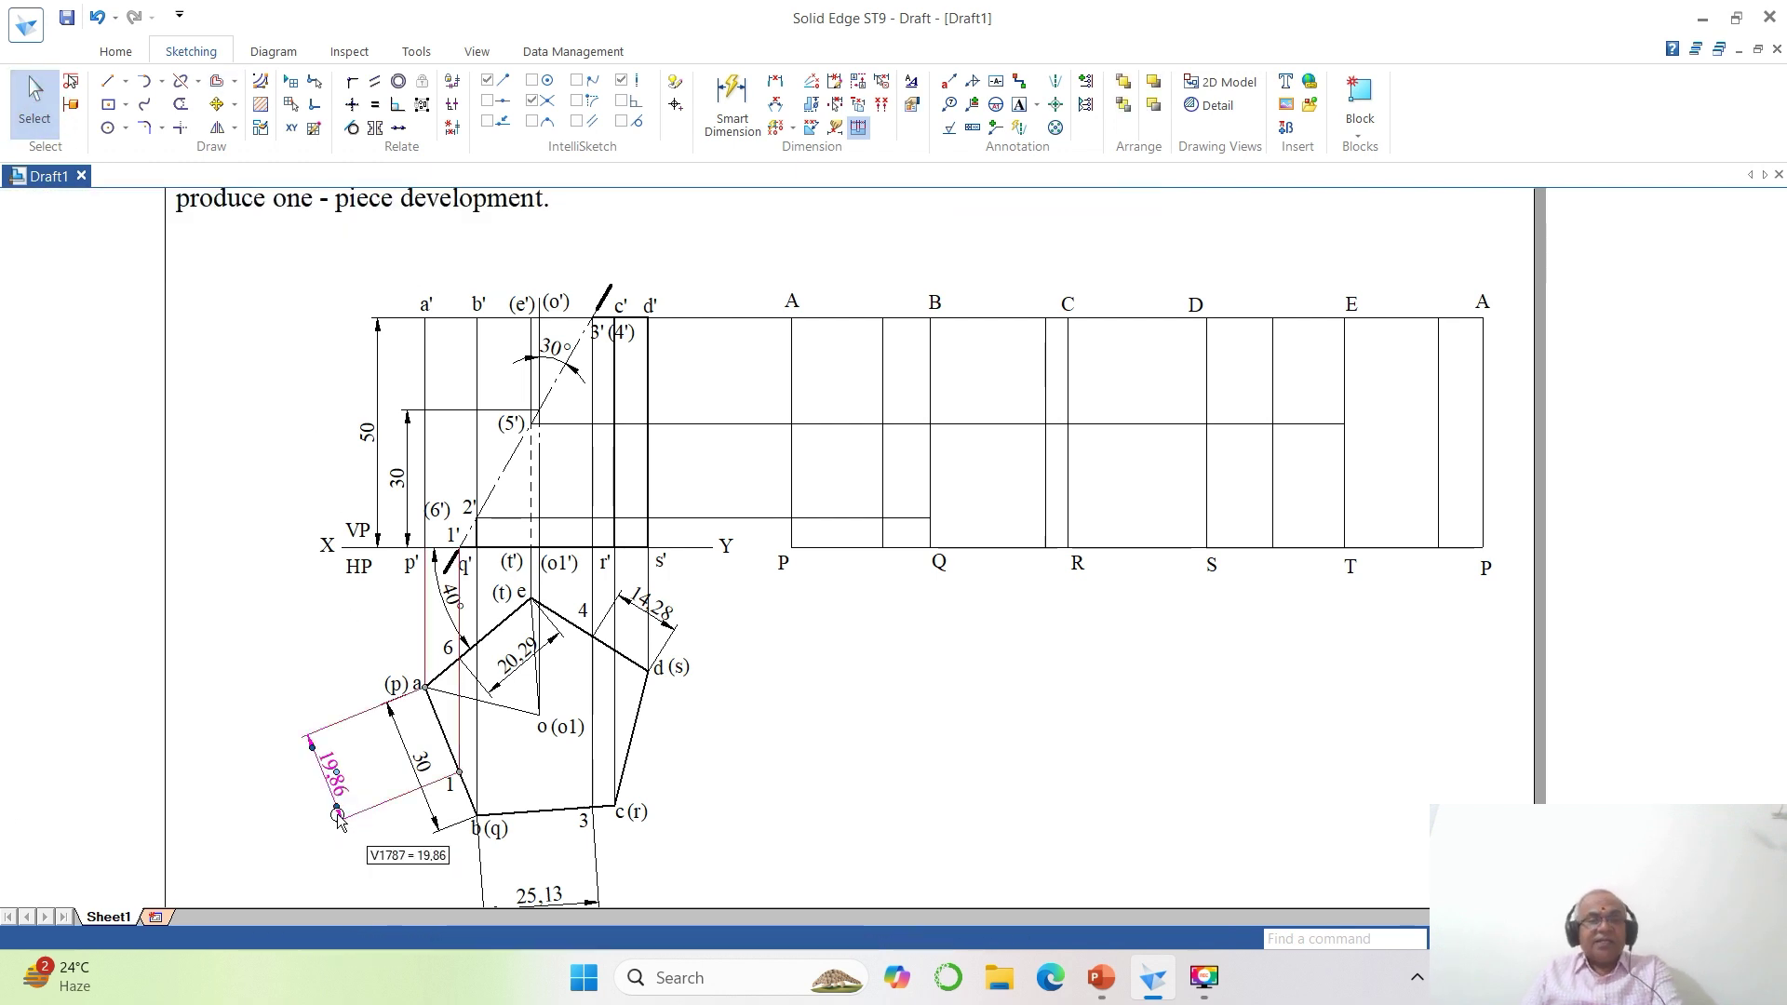
pyautogui.click(486, 882)
pyautogui.press('Delete')
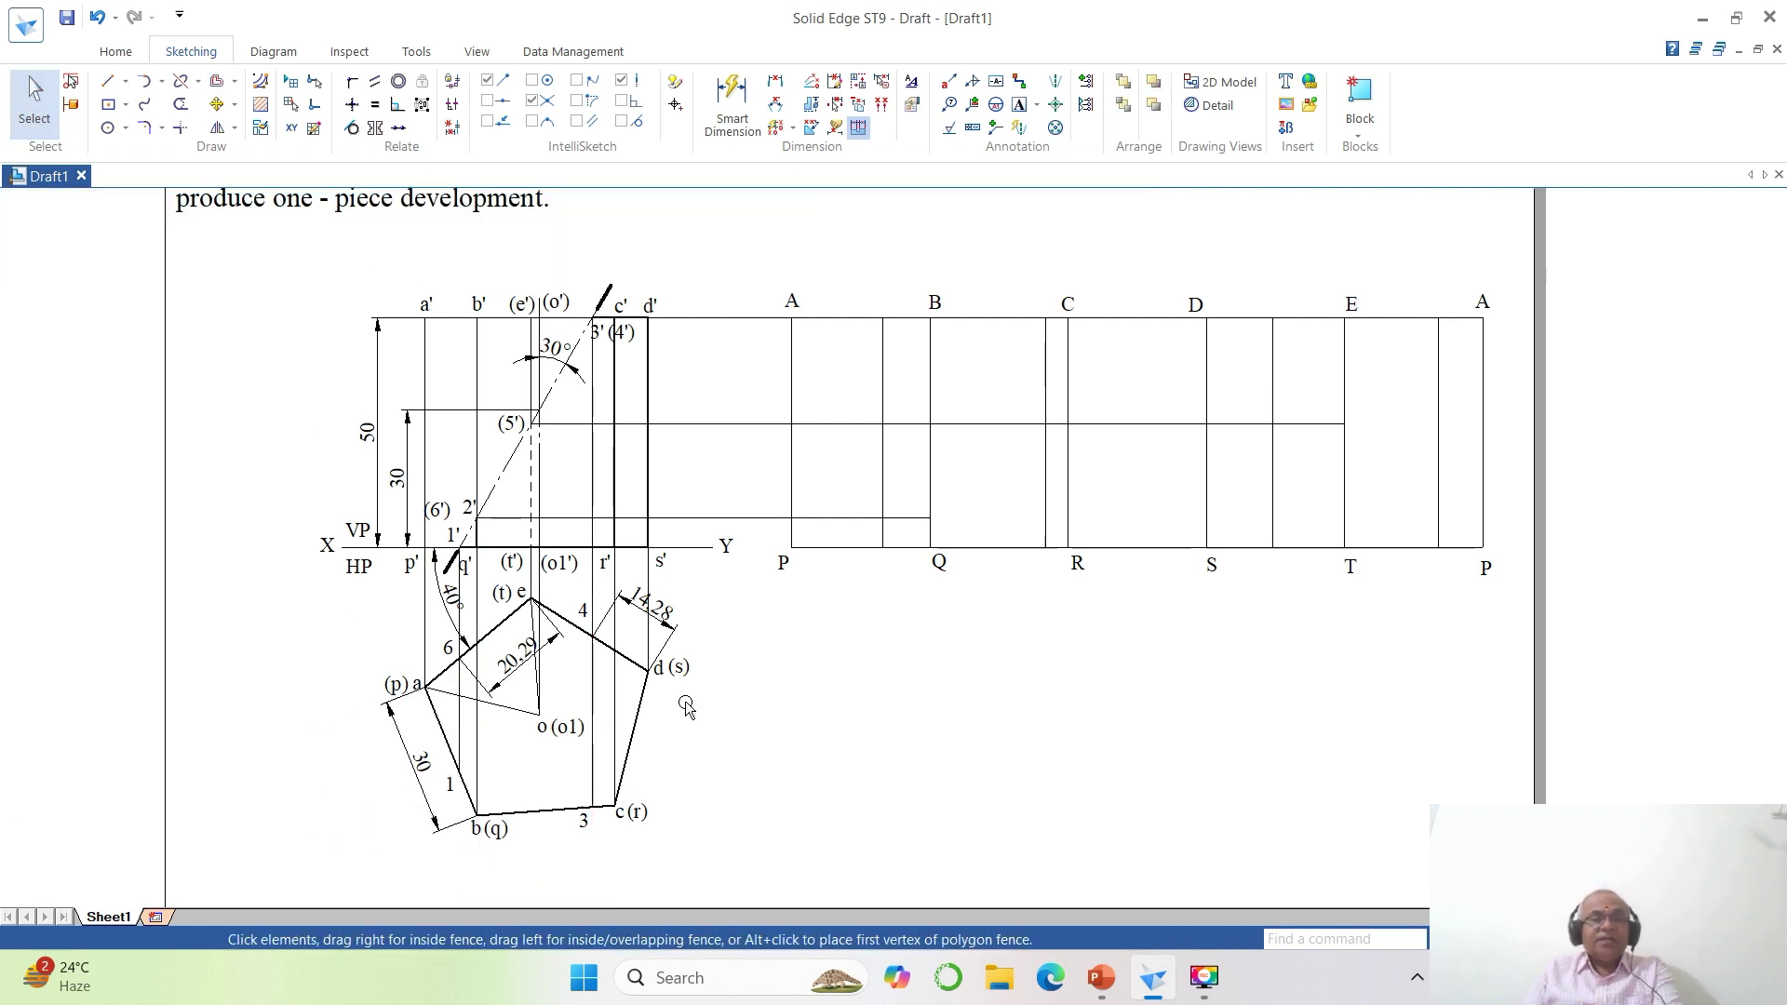
pyautogui.click(662, 616)
pyautogui.press('Delete')
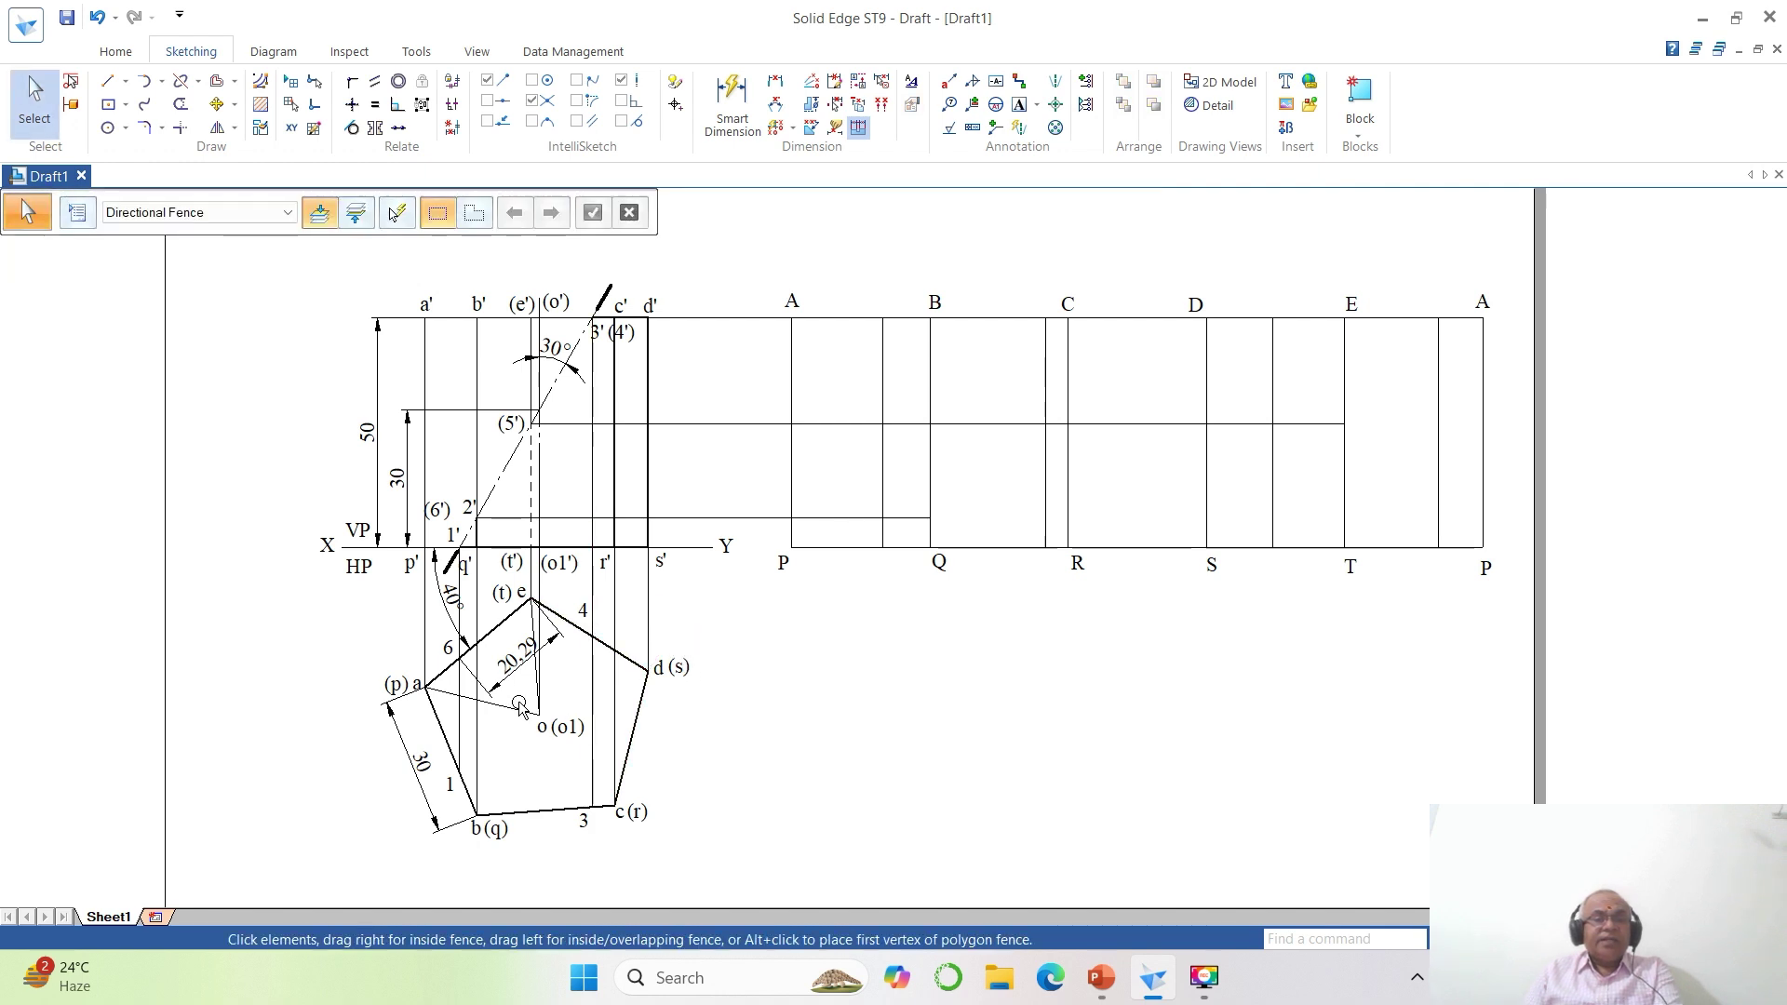
pyautogui.click(513, 687)
pyautogui.press('Delete')
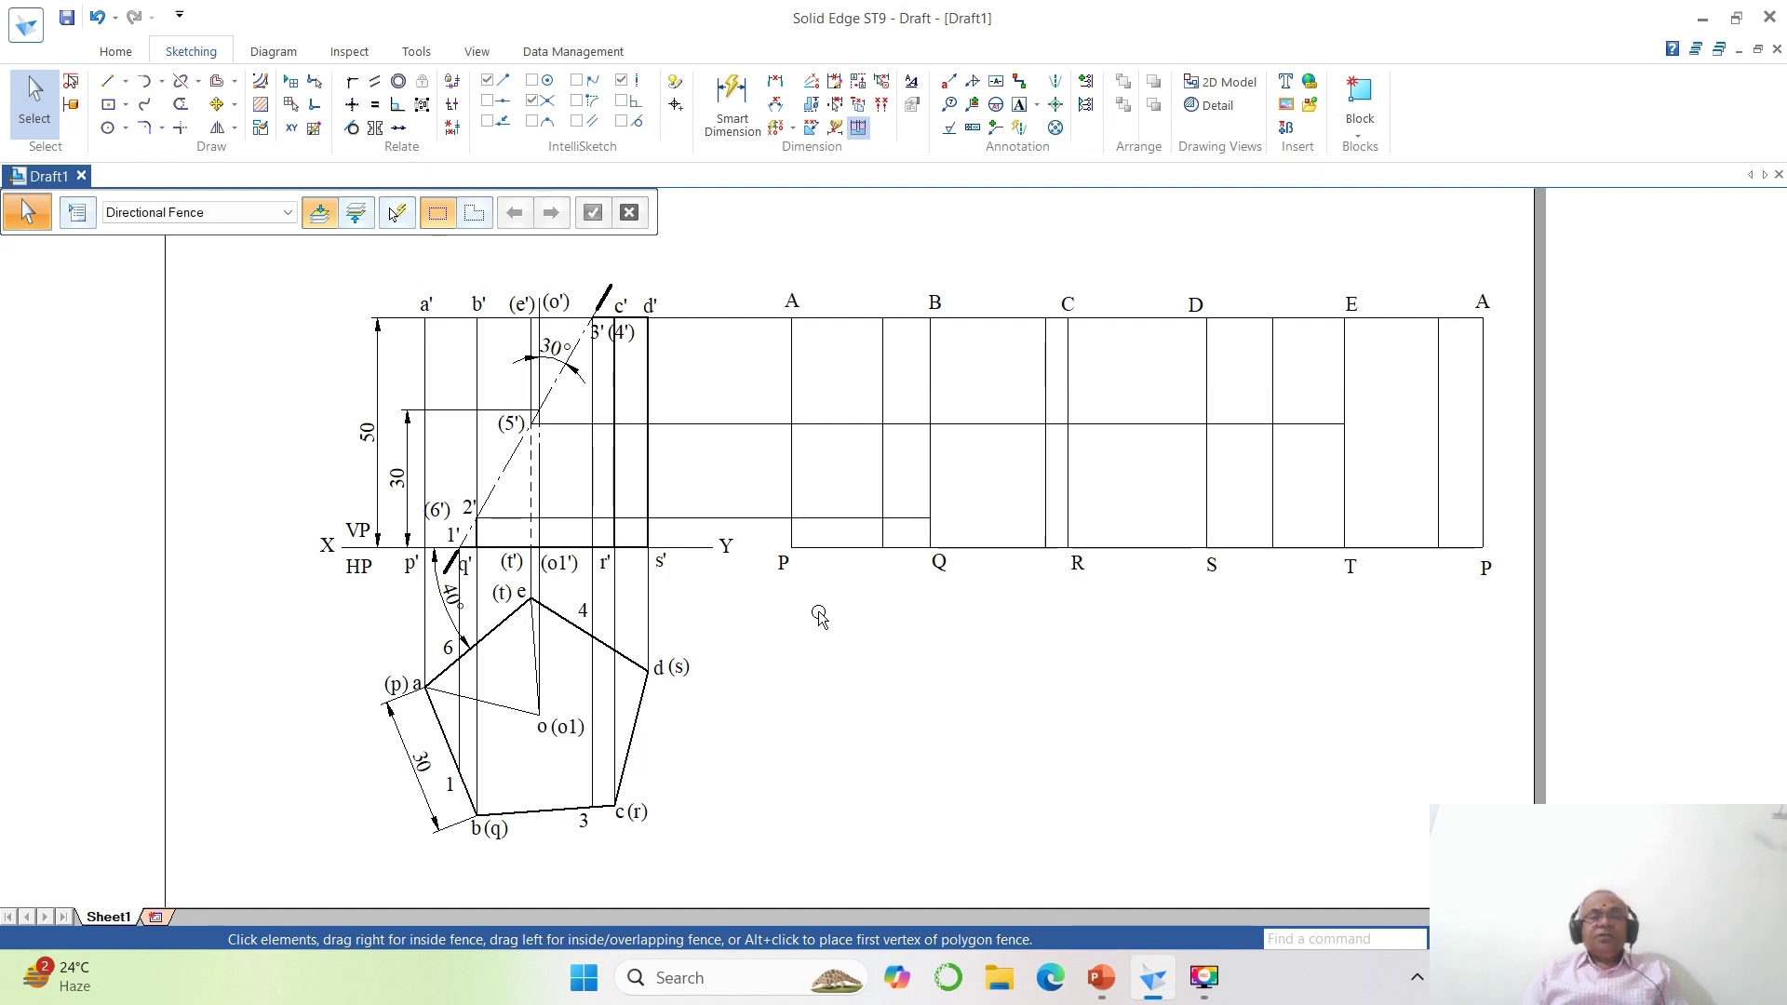
# Label the development's cut points with text: 1 below base line PQ, 2 on line BQ and 3 above the top line before C.
pyautogui.click(1019, 104)
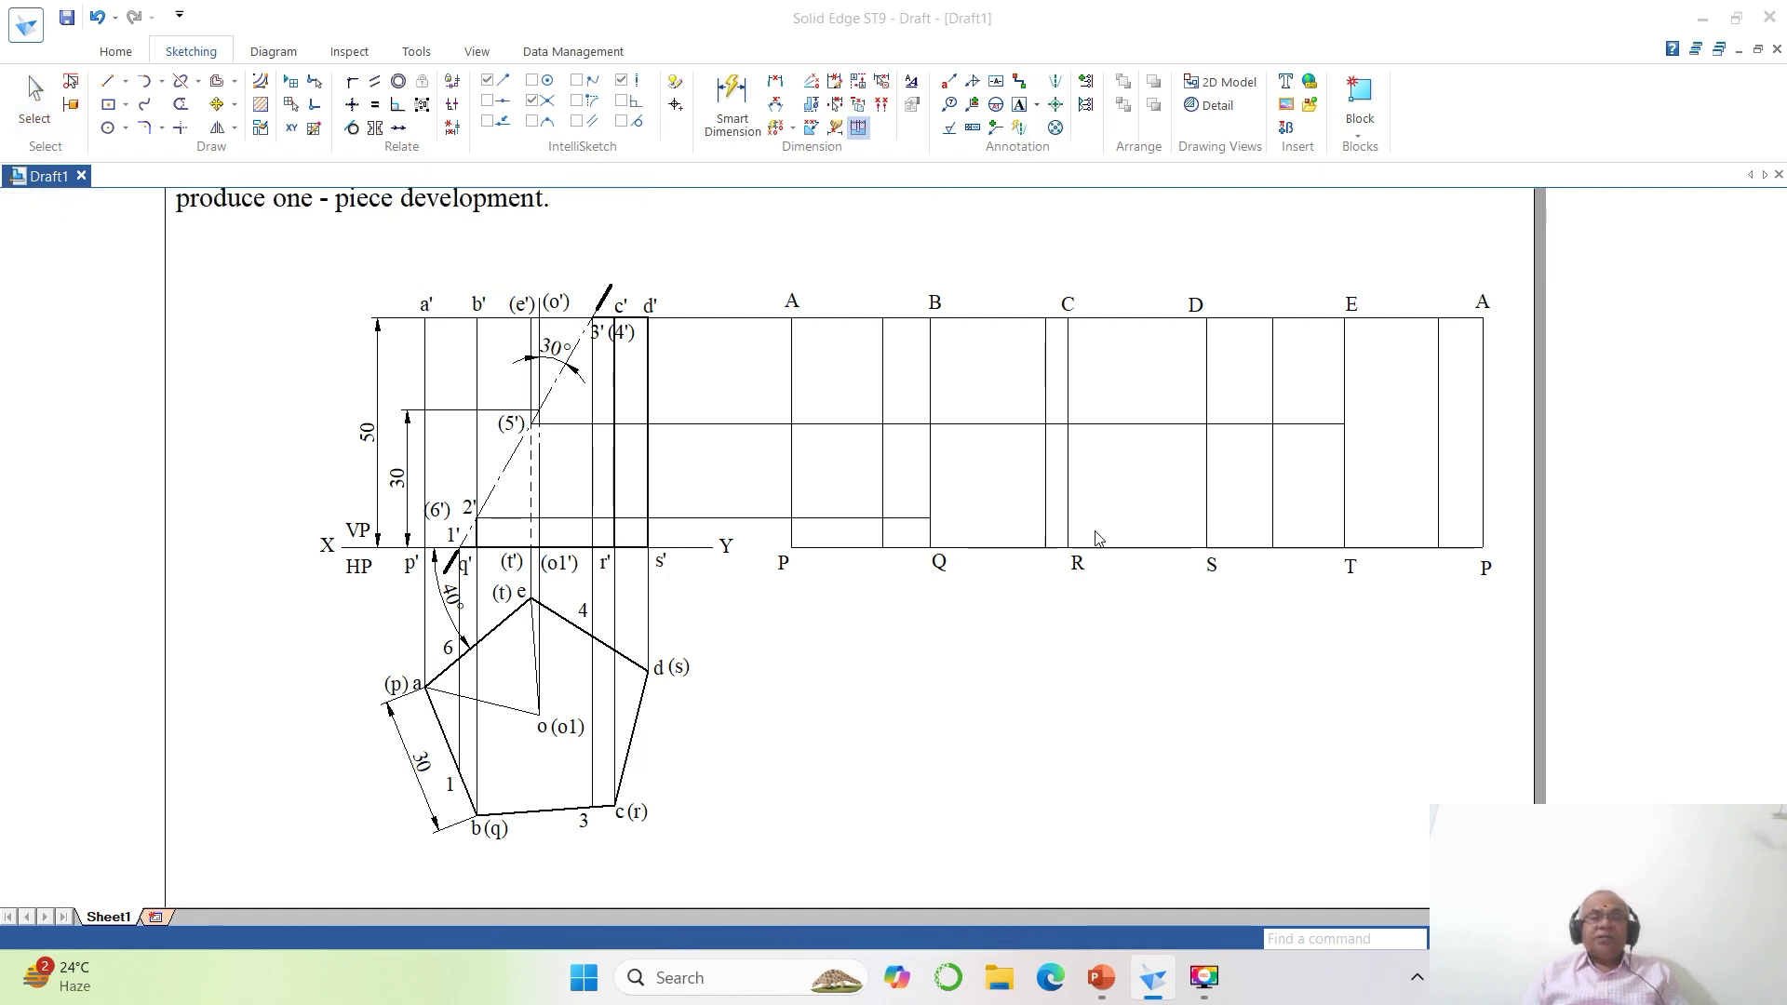
pyautogui.click(878, 574)
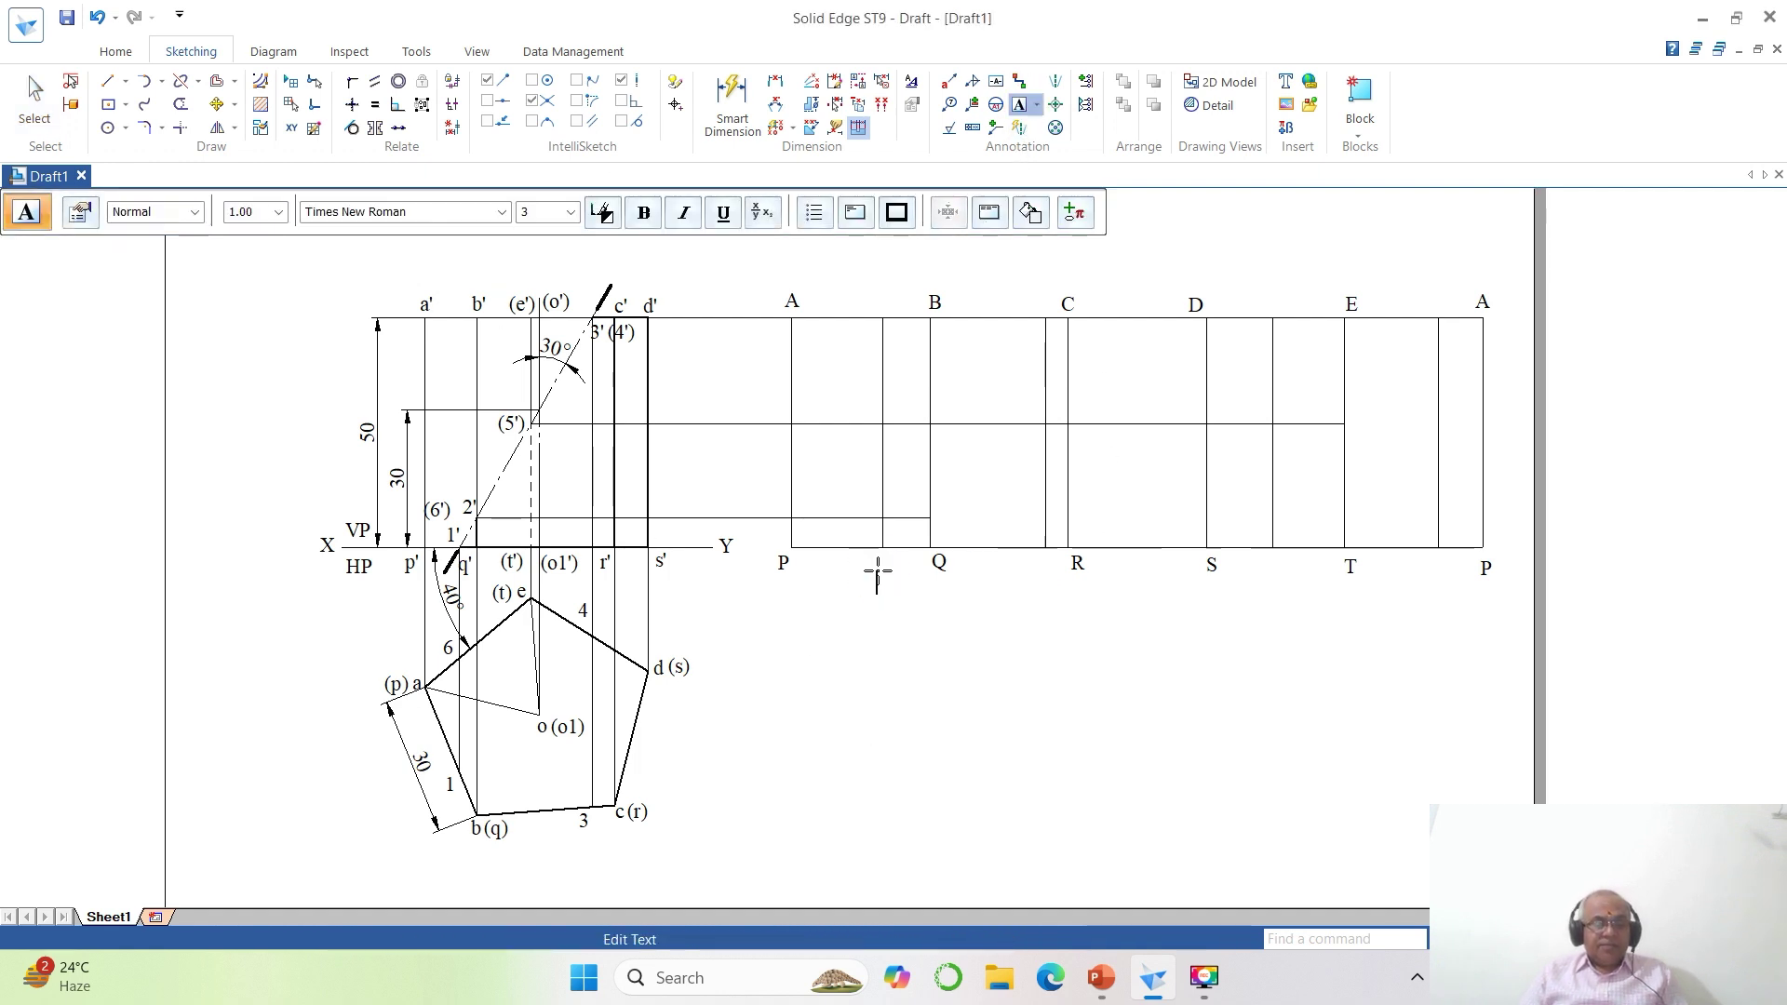
pyautogui.write('1')
pyautogui.click(914, 499)
pyautogui.click(914, 498)
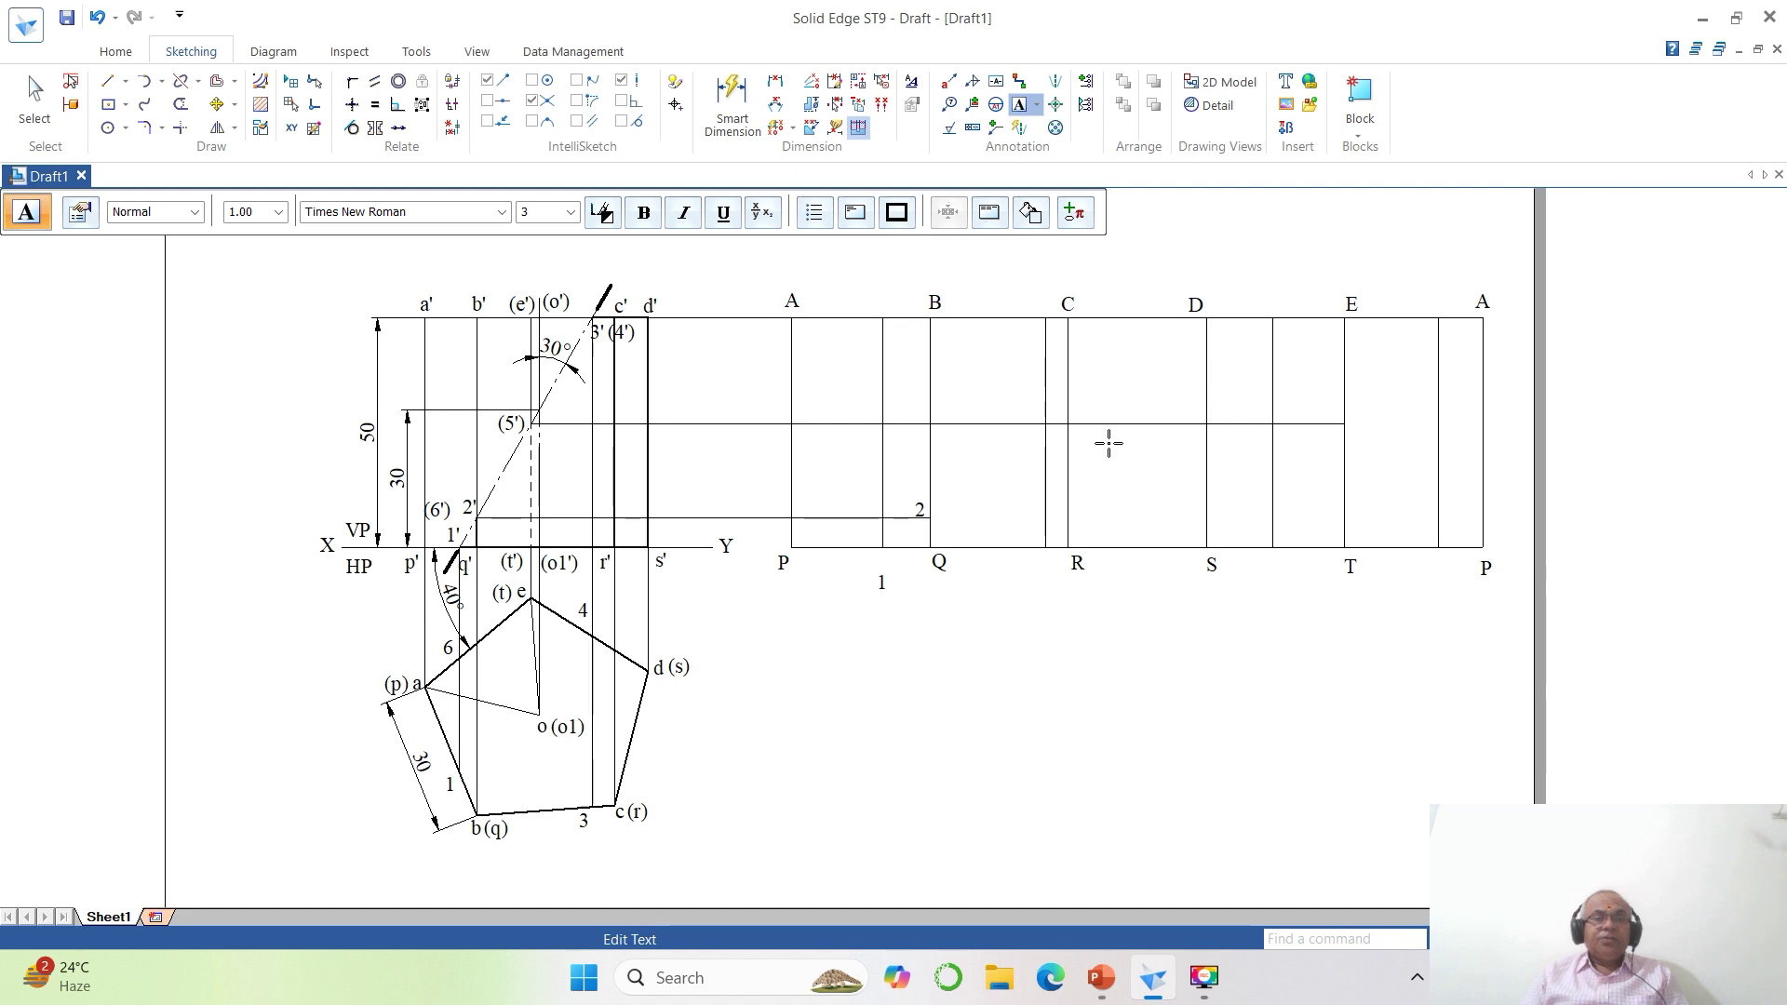
pyautogui.click(1033, 295)
pyautogui.click(1032, 295)
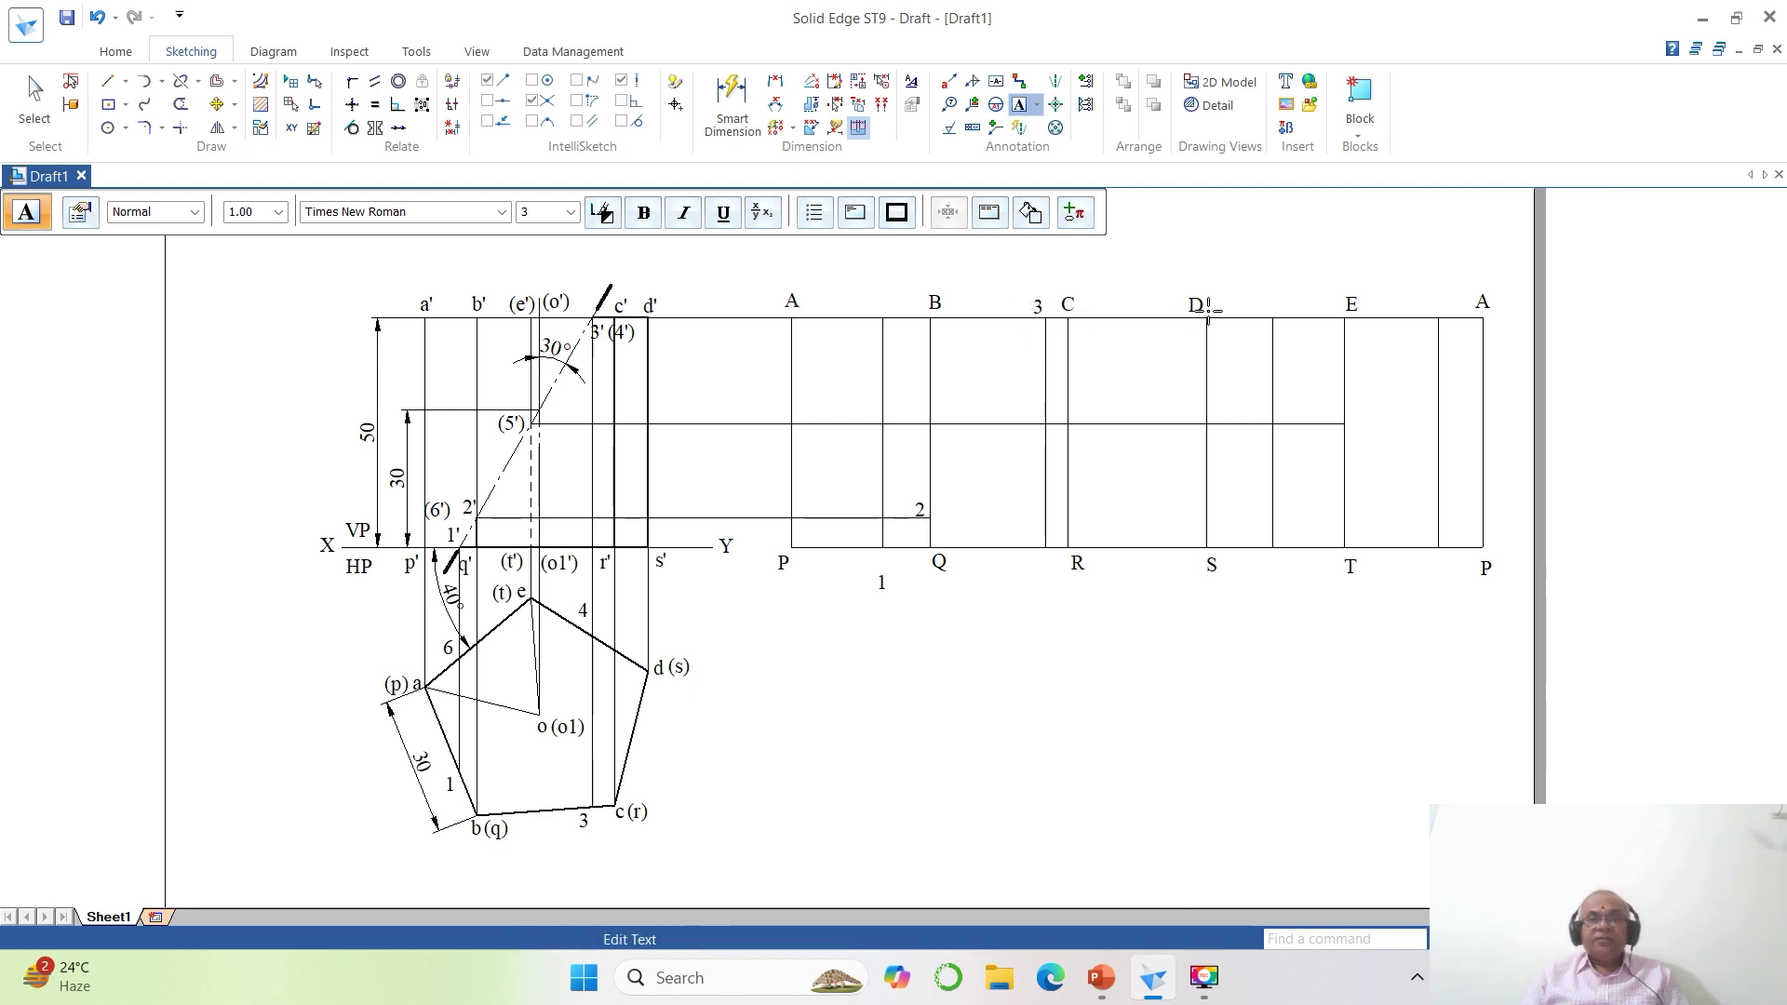
# Label the remaining cut points: 4 on the top line between D and E, 5 beside line ET and 6 below base line TP.
pyautogui.click(1270, 303)
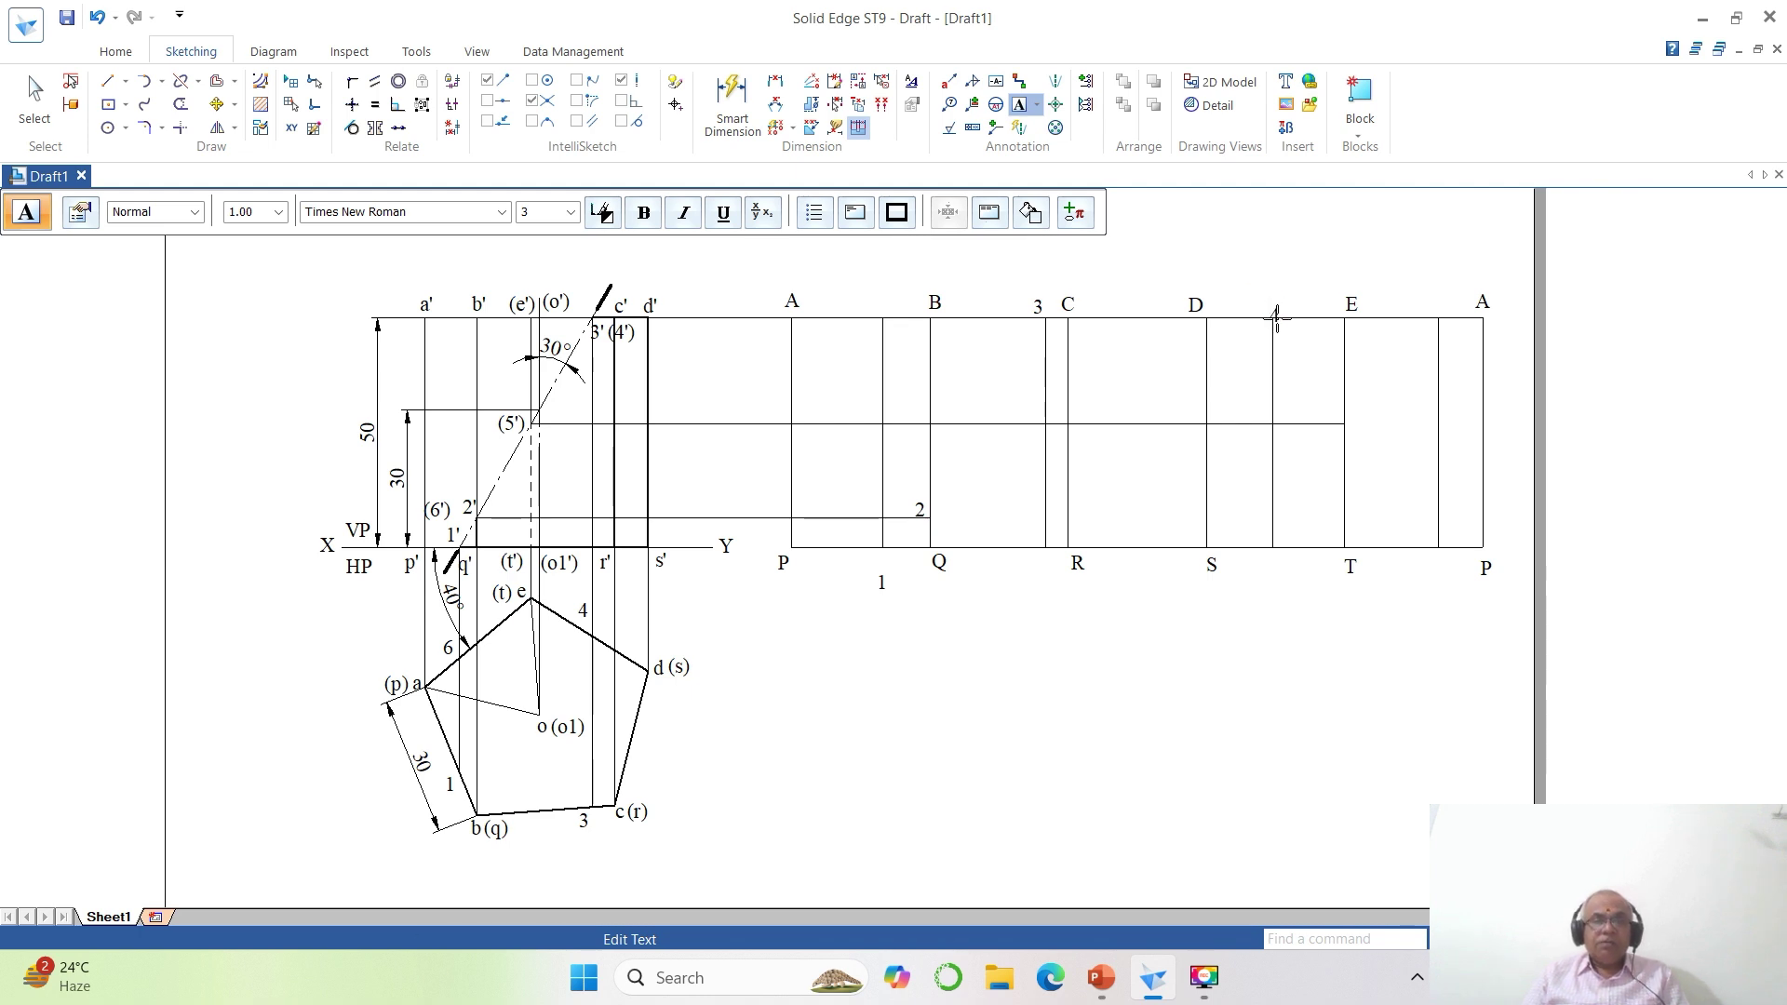
pyautogui.click(1363, 424)
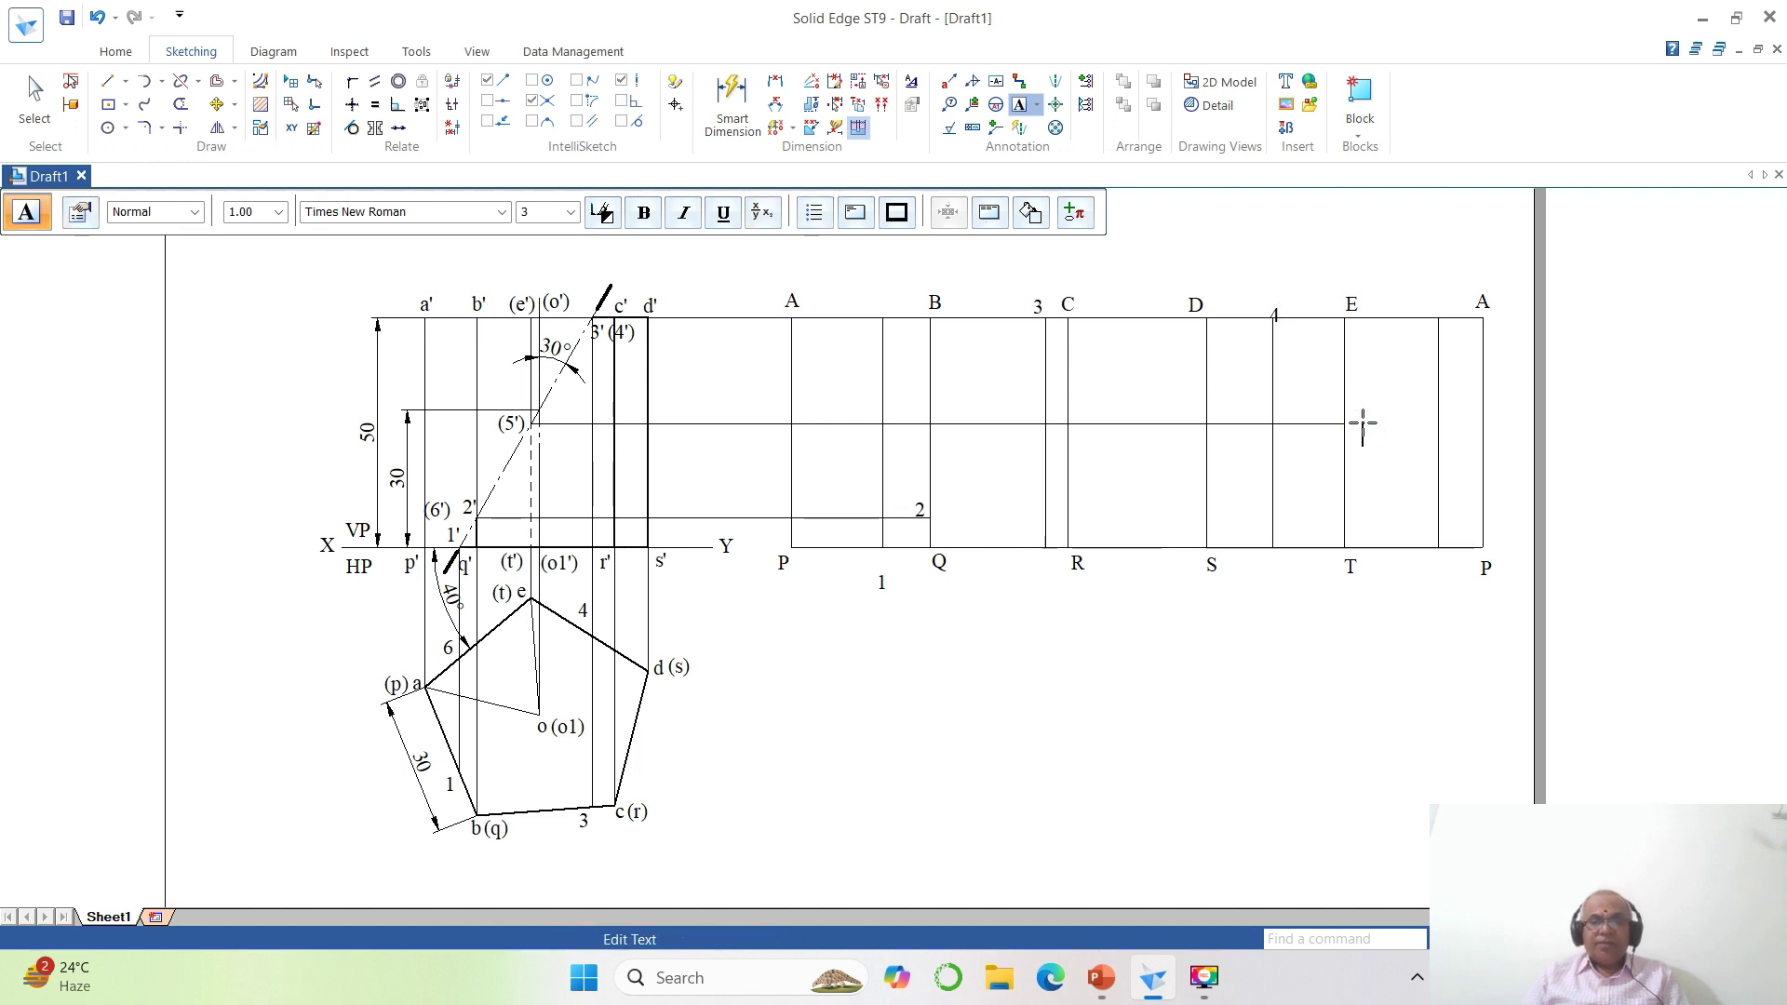
pyautogui.write('5')
pyautogui.click(1422, 579)
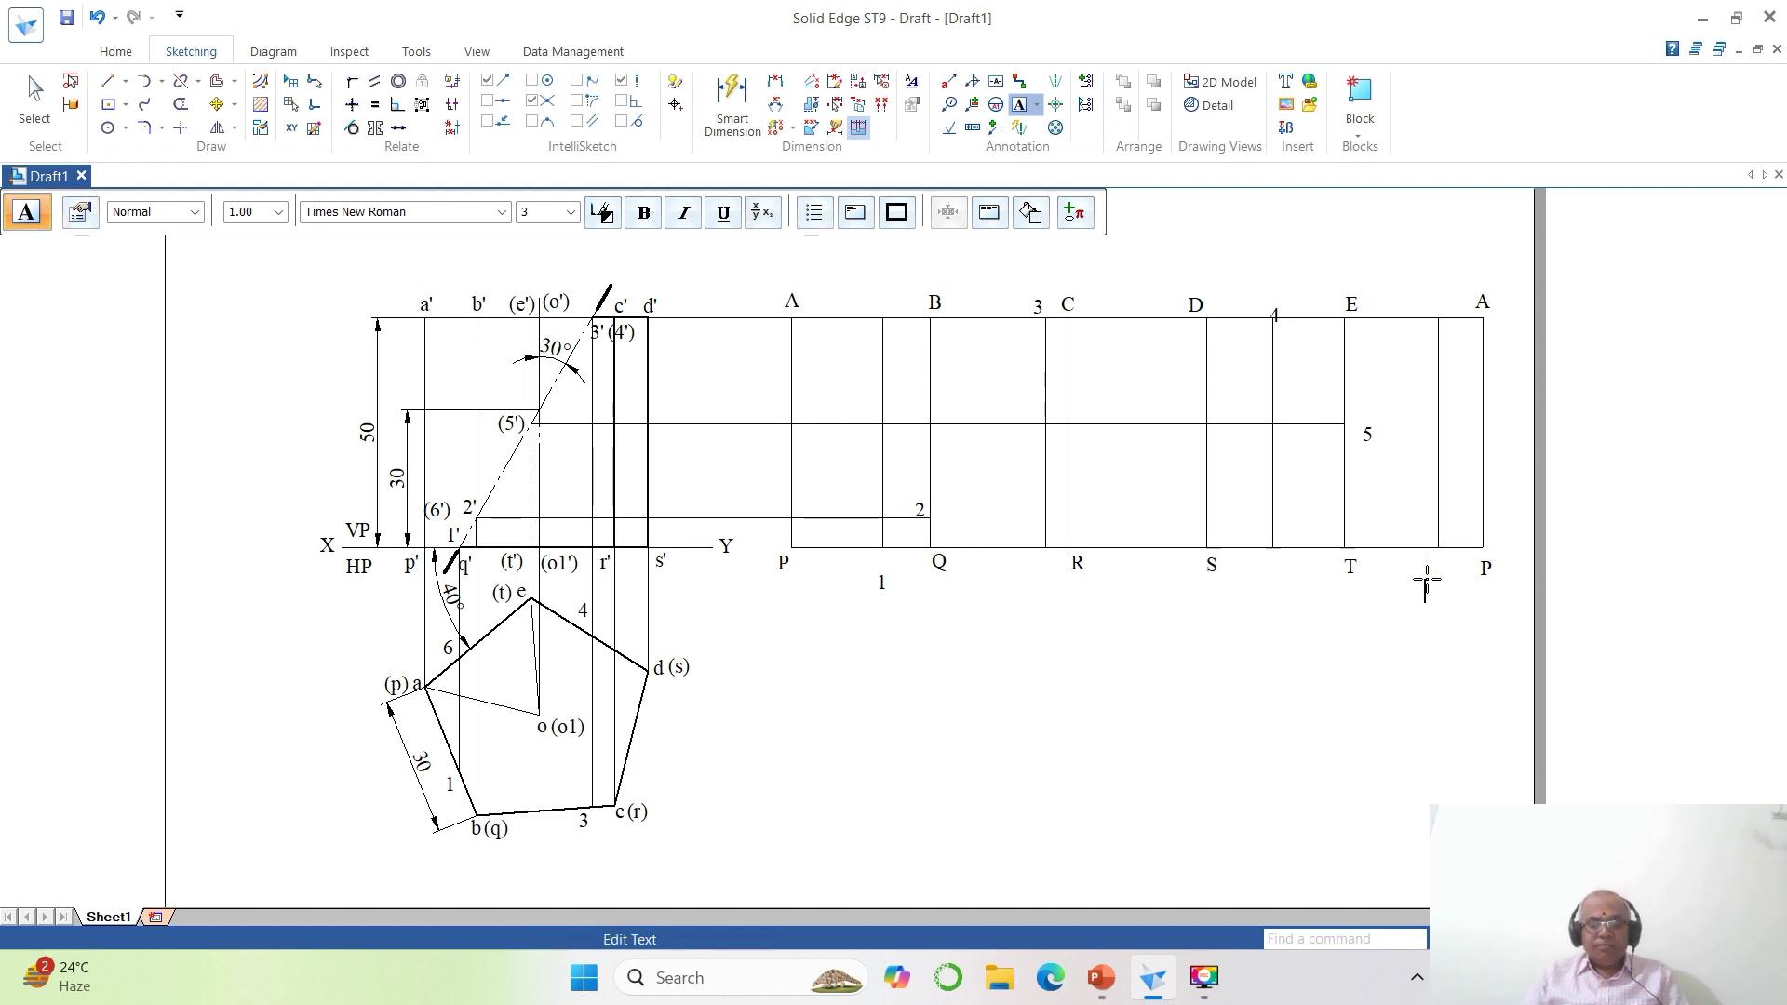
pyautogui.write('6')
pyautogui.click(1266, 563)
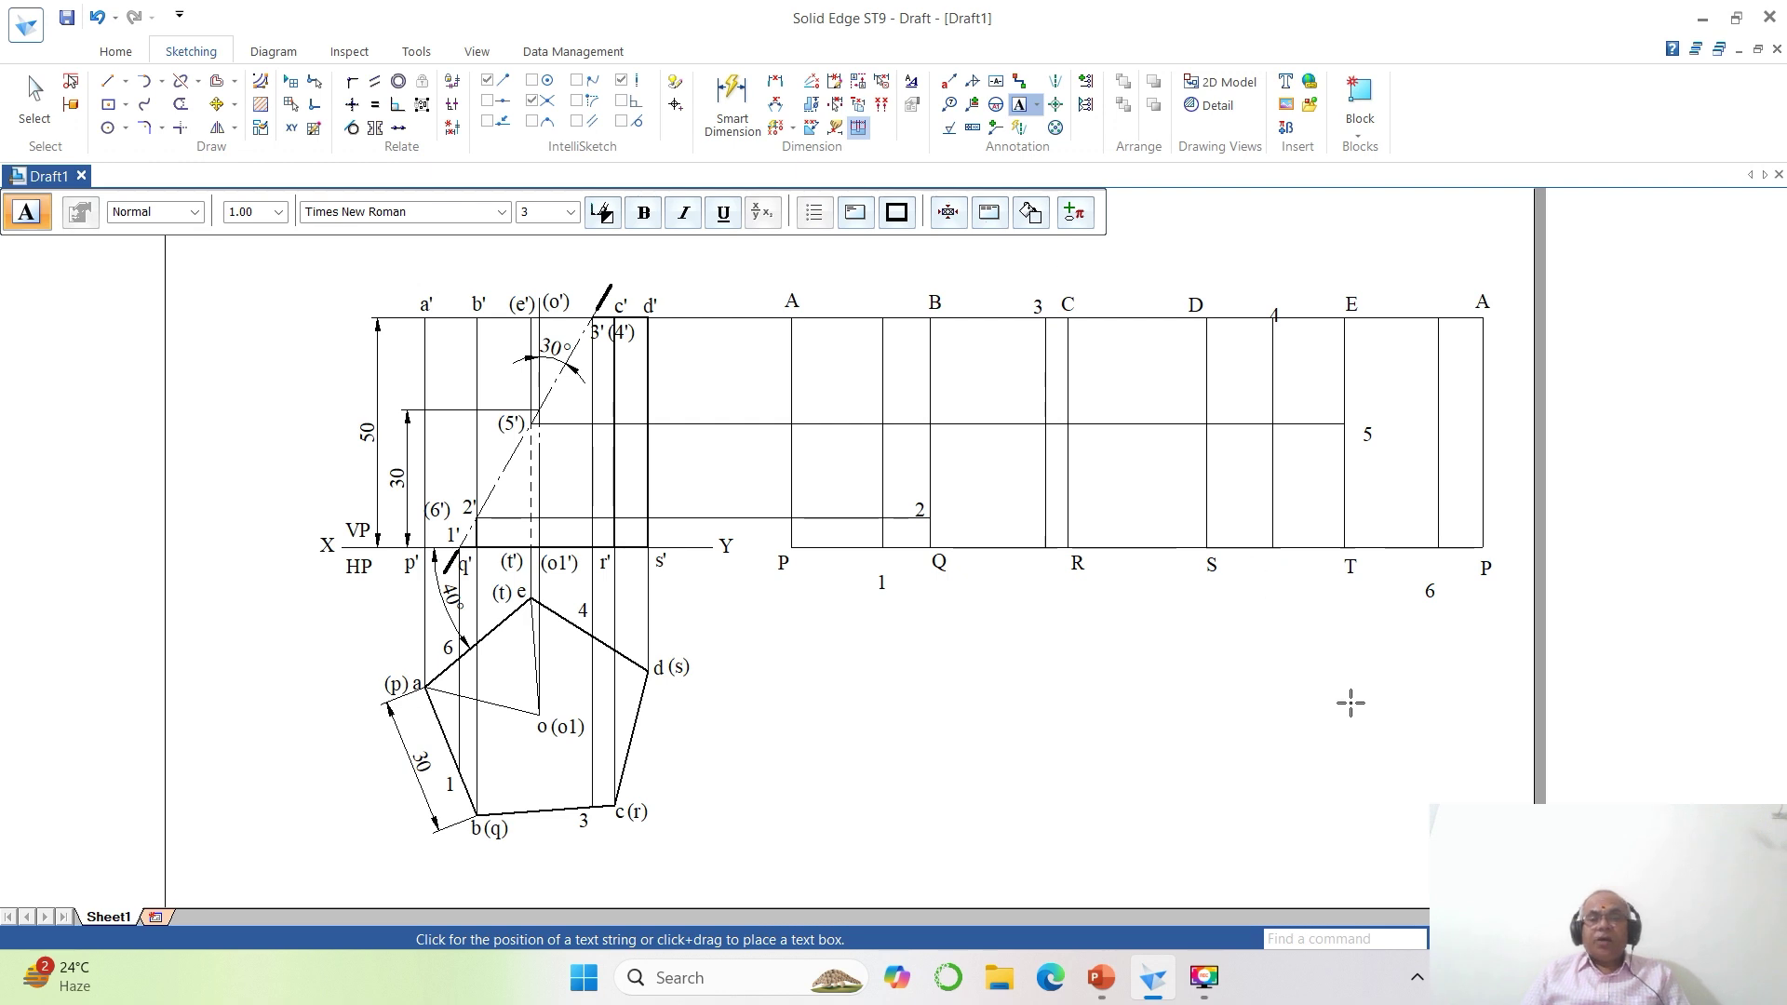
# Split the development's base line at cut points 1 and 6.
pyautogui.click(1489, 939)
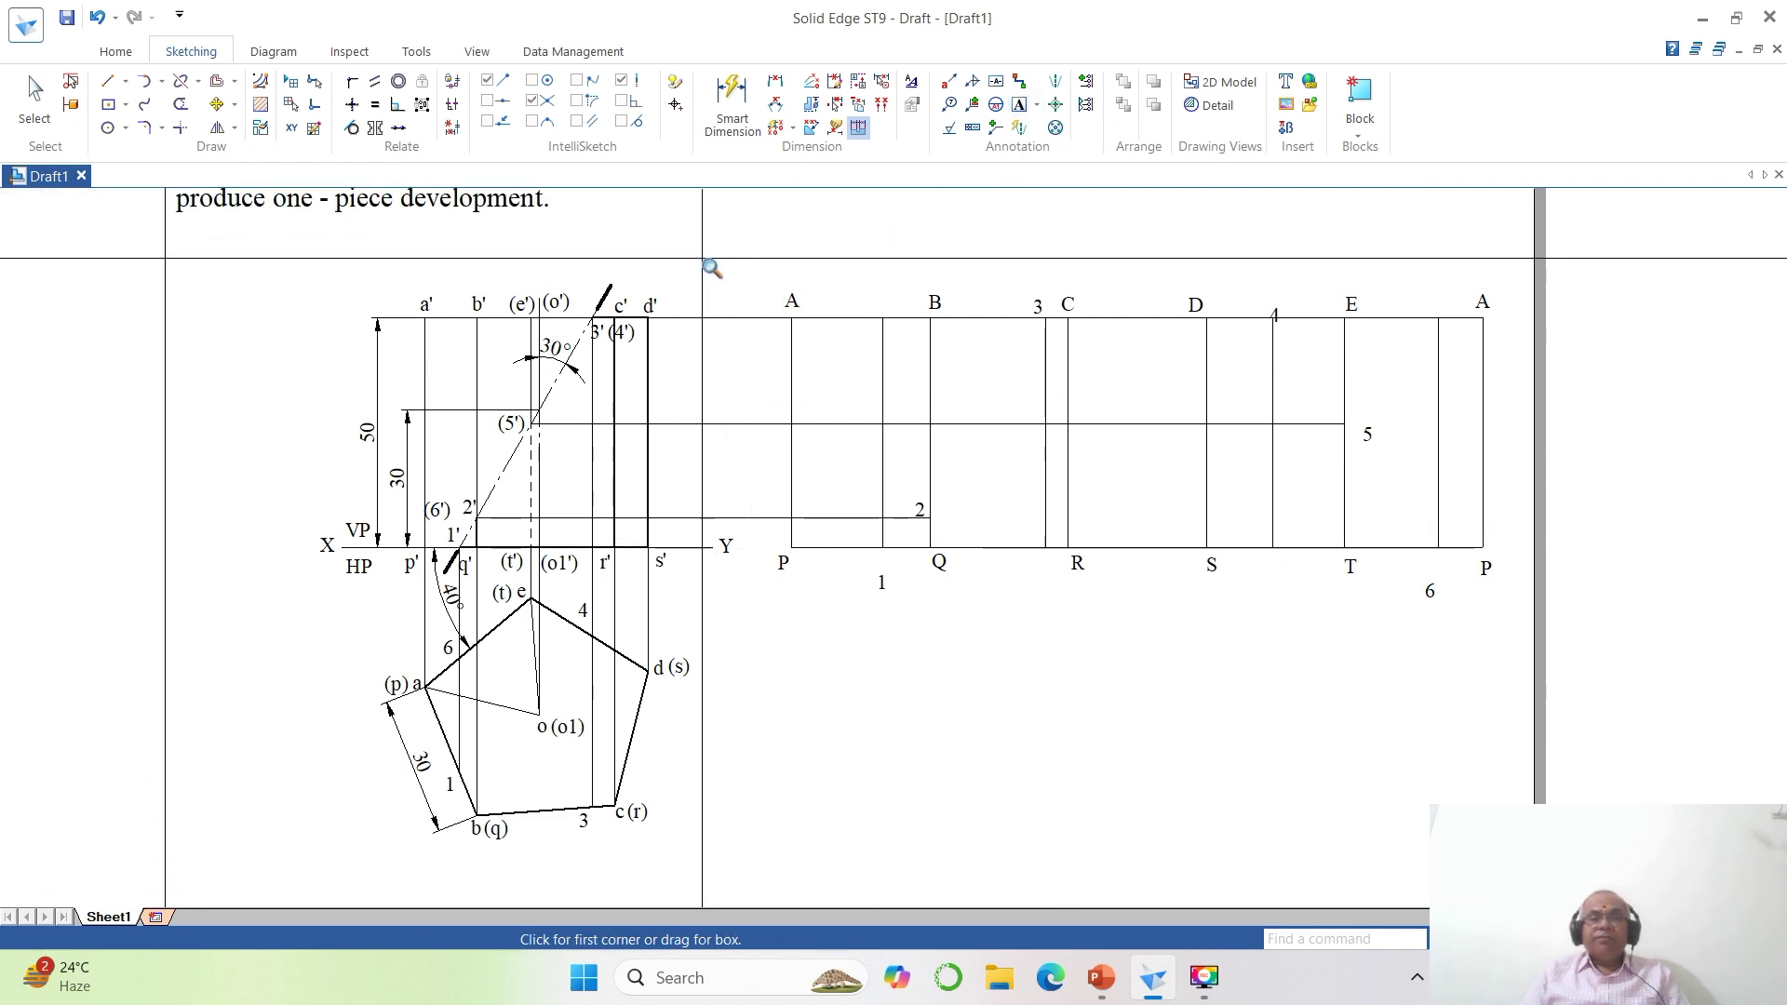
pyautogui.click(702, 257)
pyautogui.click(1555, 667)
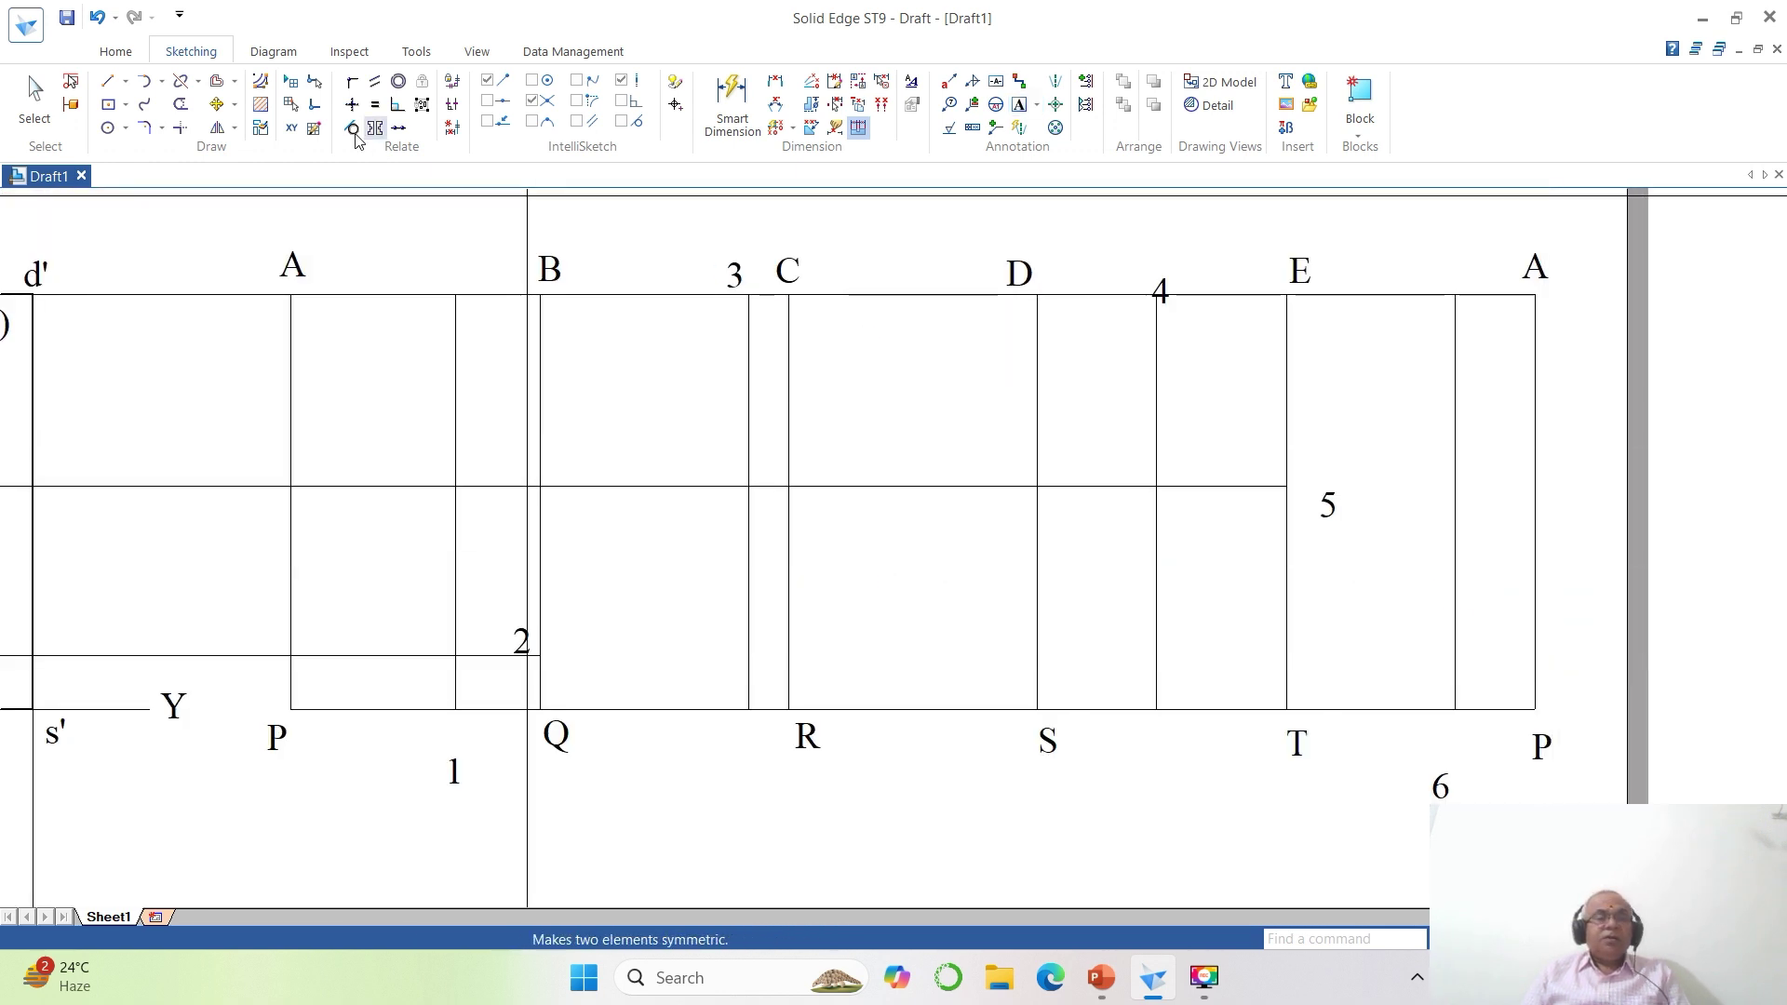
pyautogui.click(180, 81)
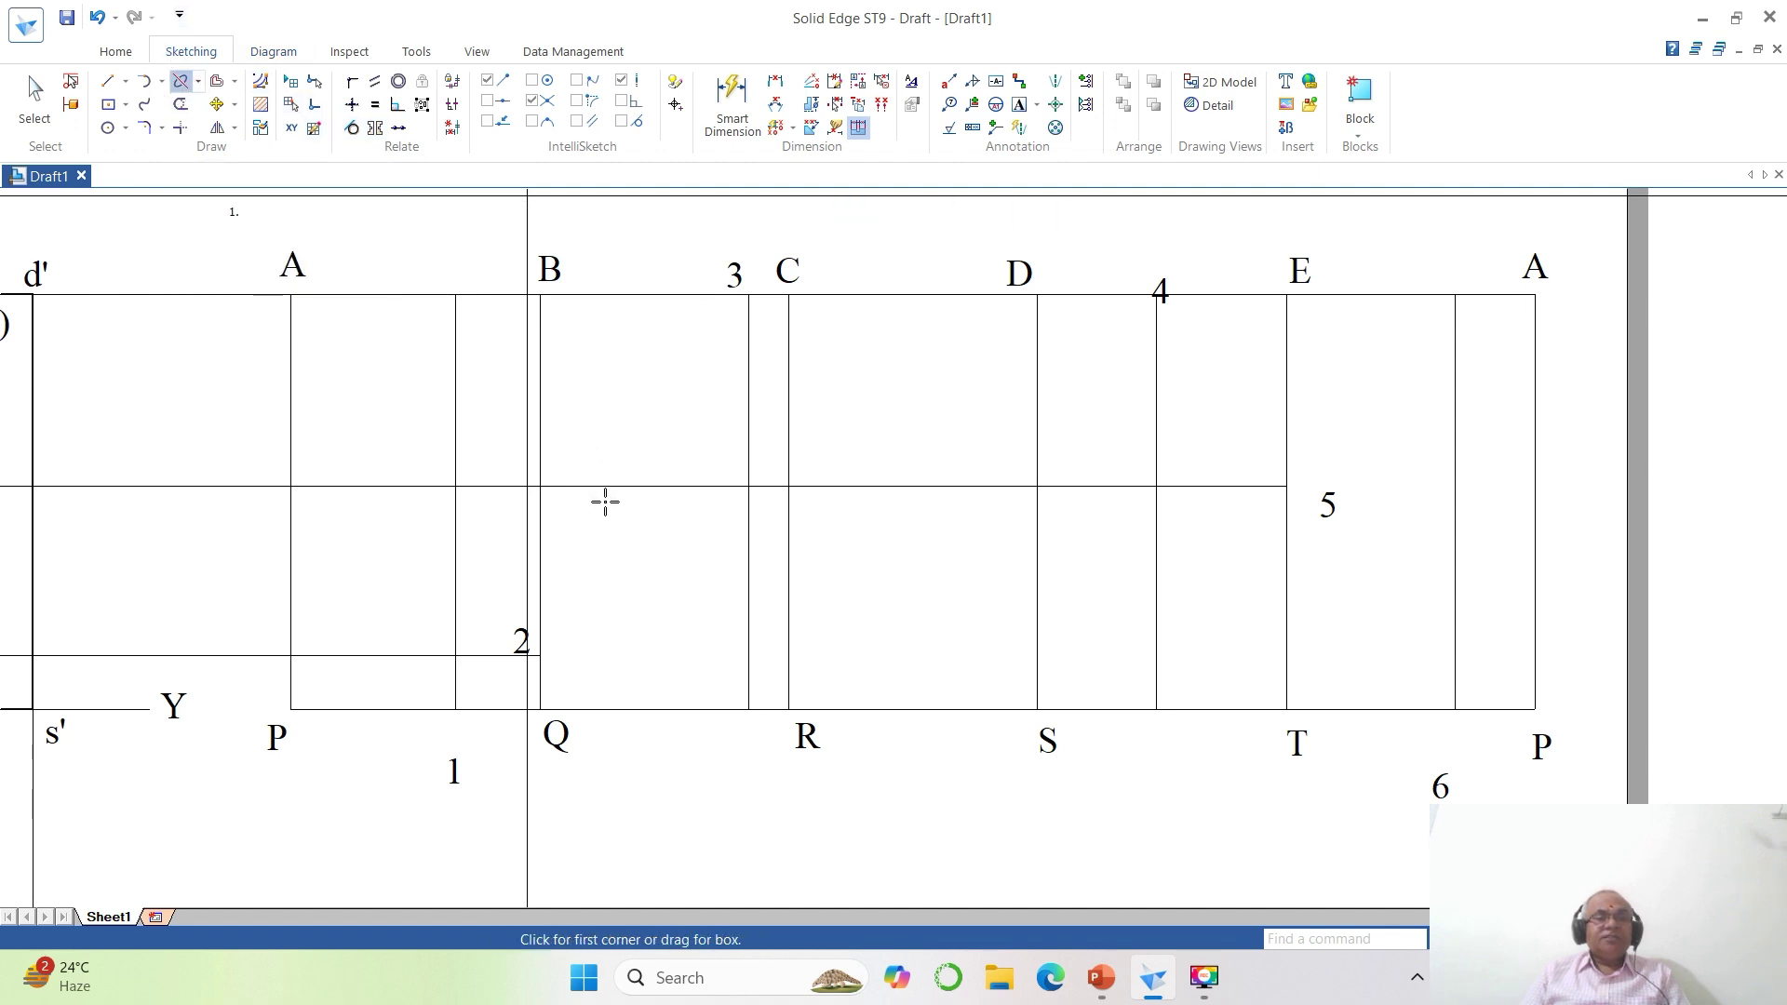
pyautogui.click(607, 709)
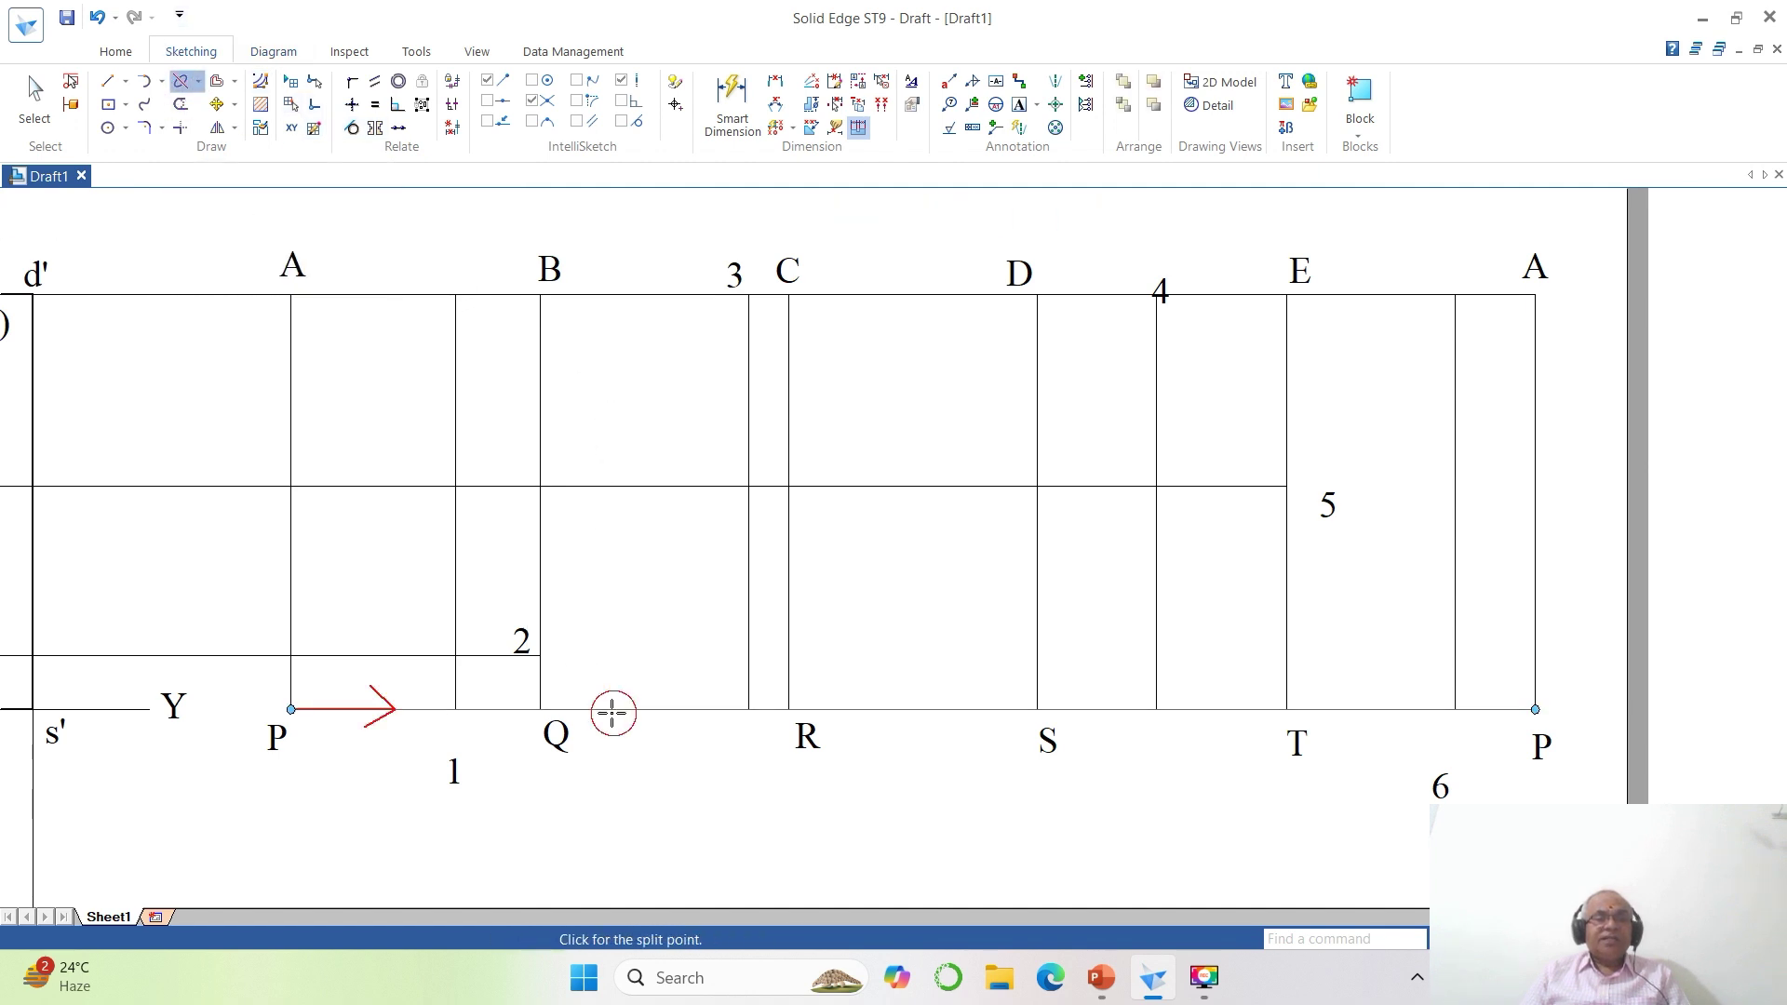
pyautogui.click(455, 709)
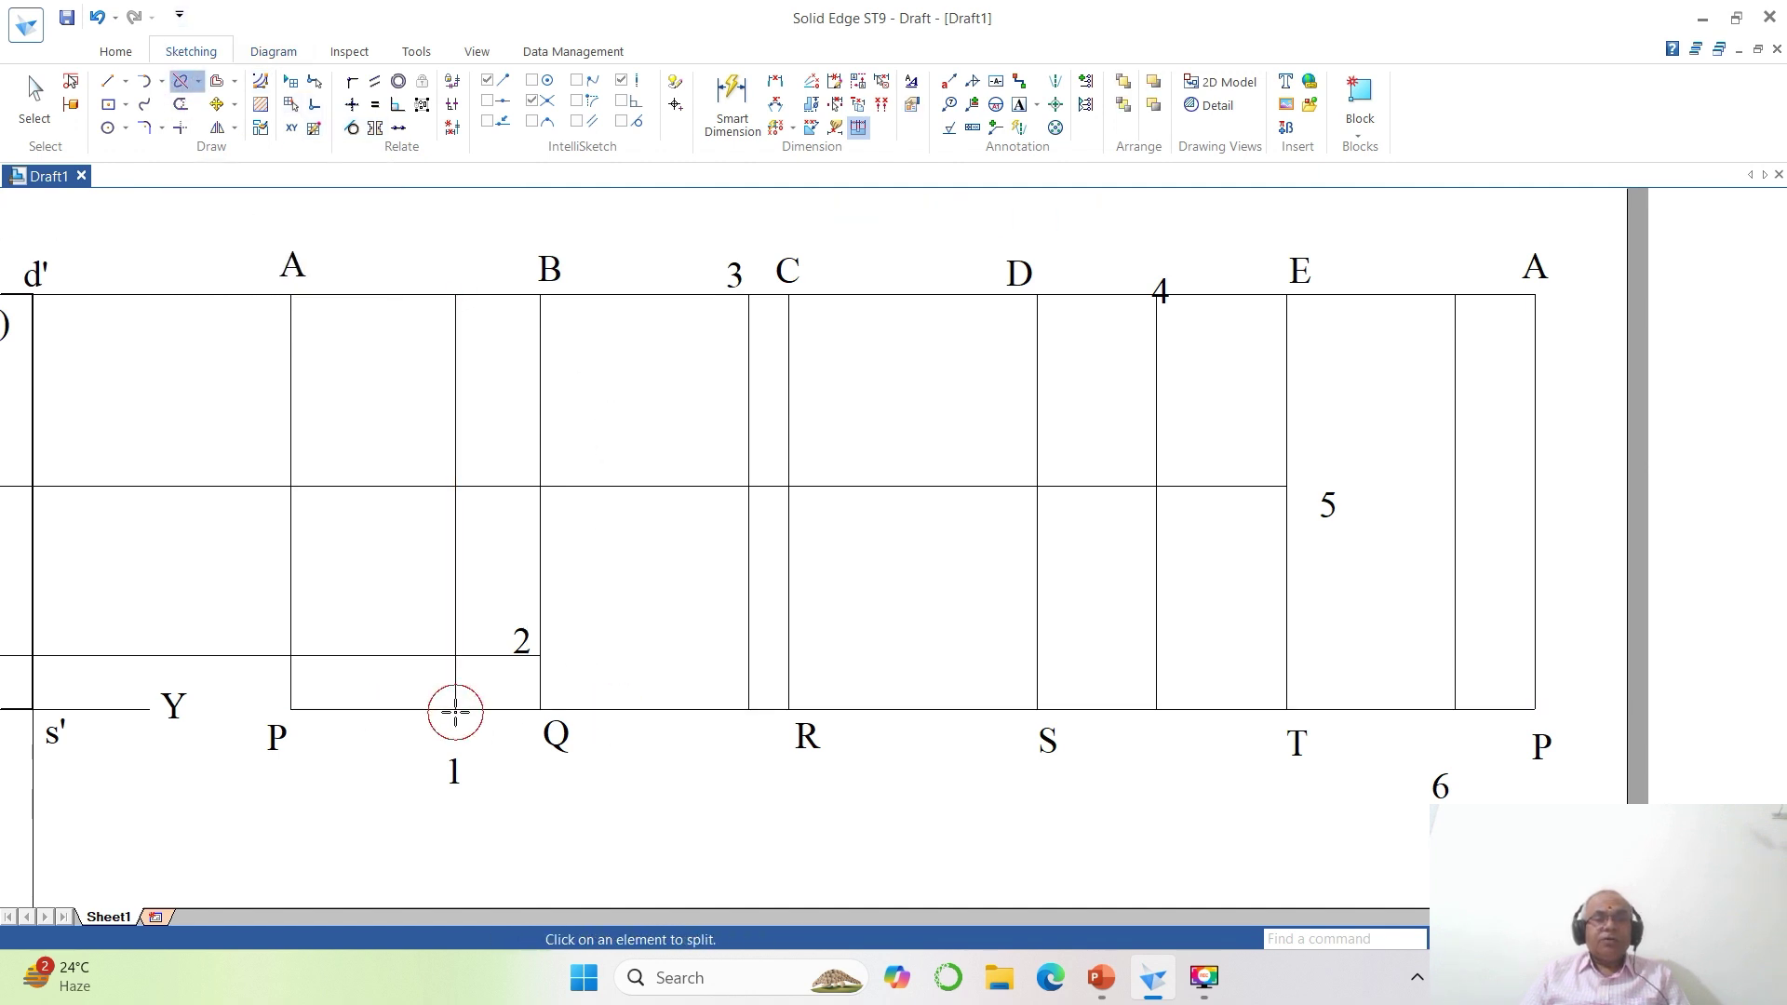
pyautogui.click(1402, 711)
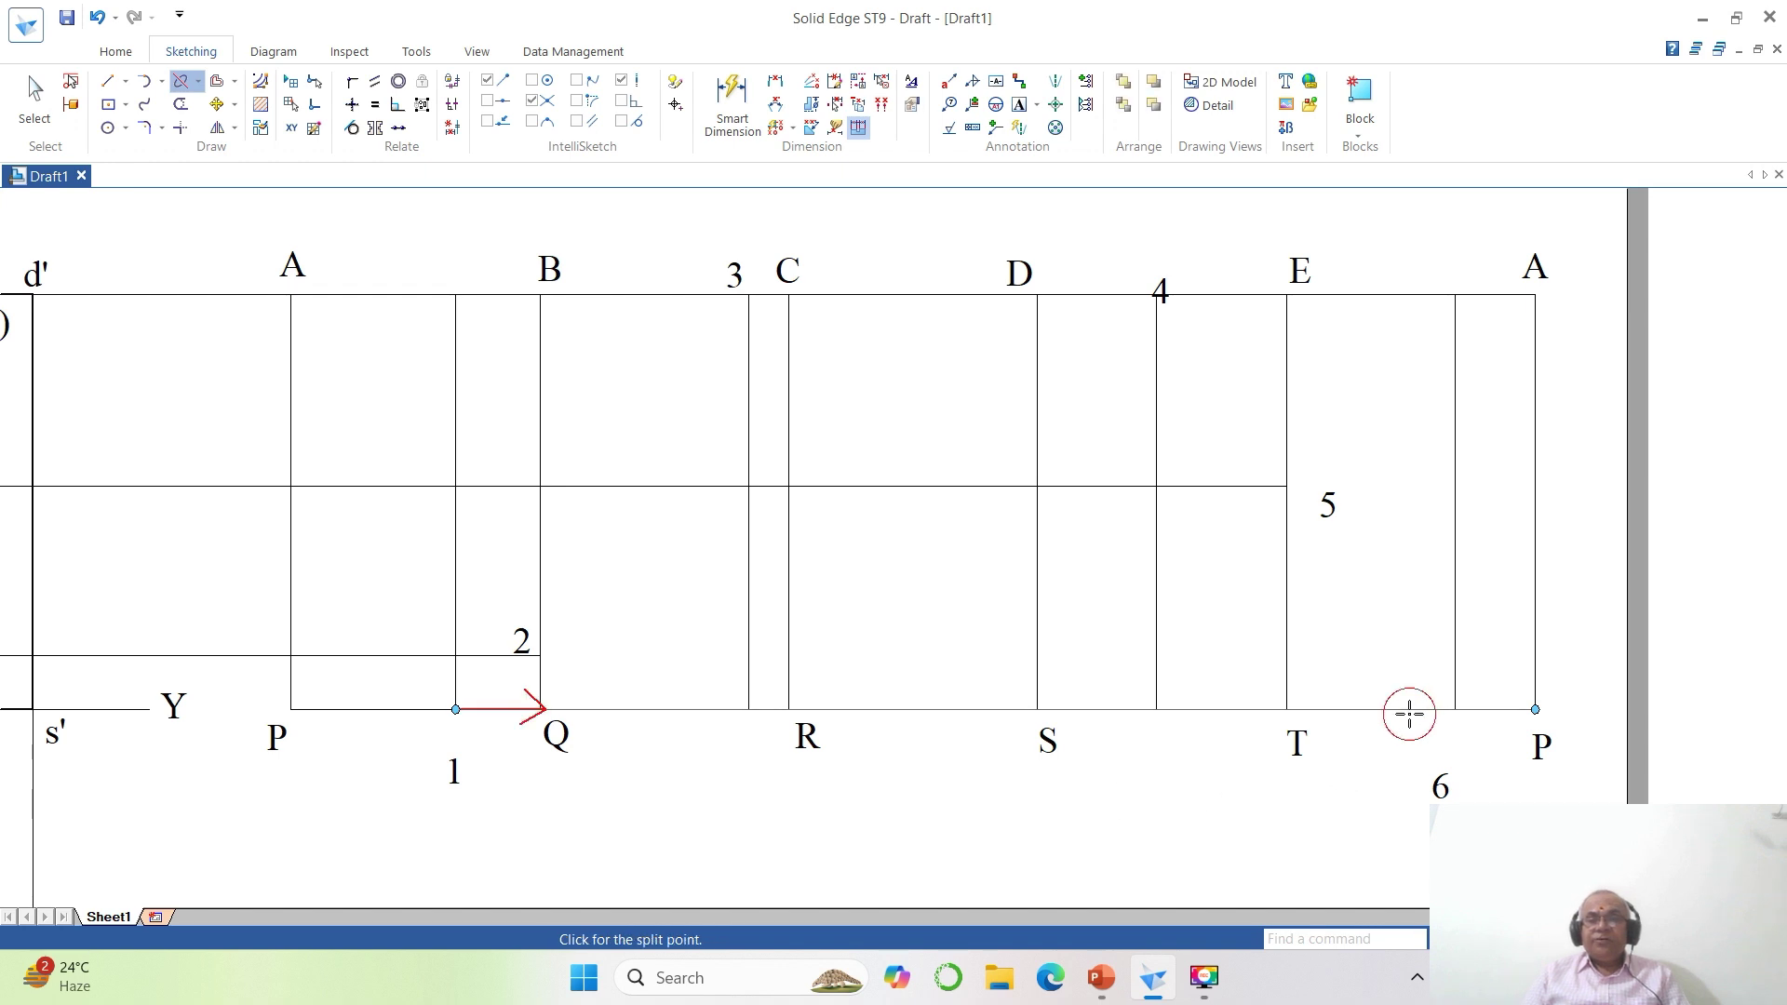
pyautogui.click(1455, 709)
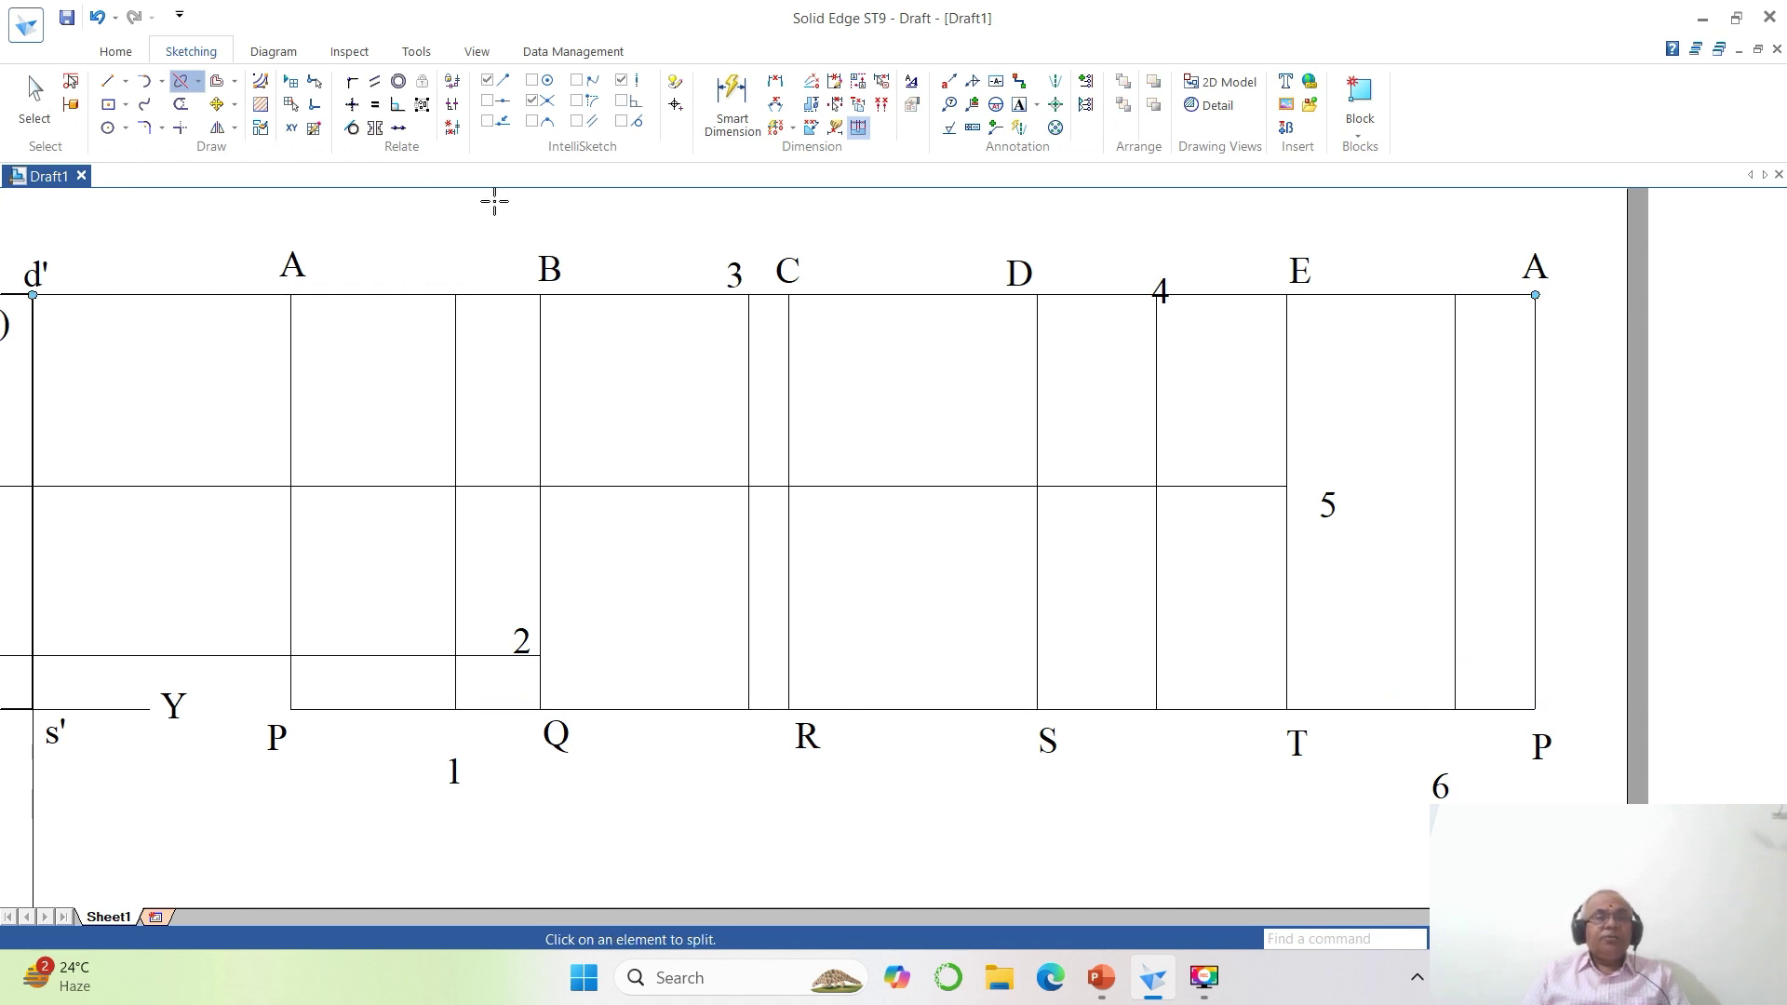
pyautogui.click(352, 105)
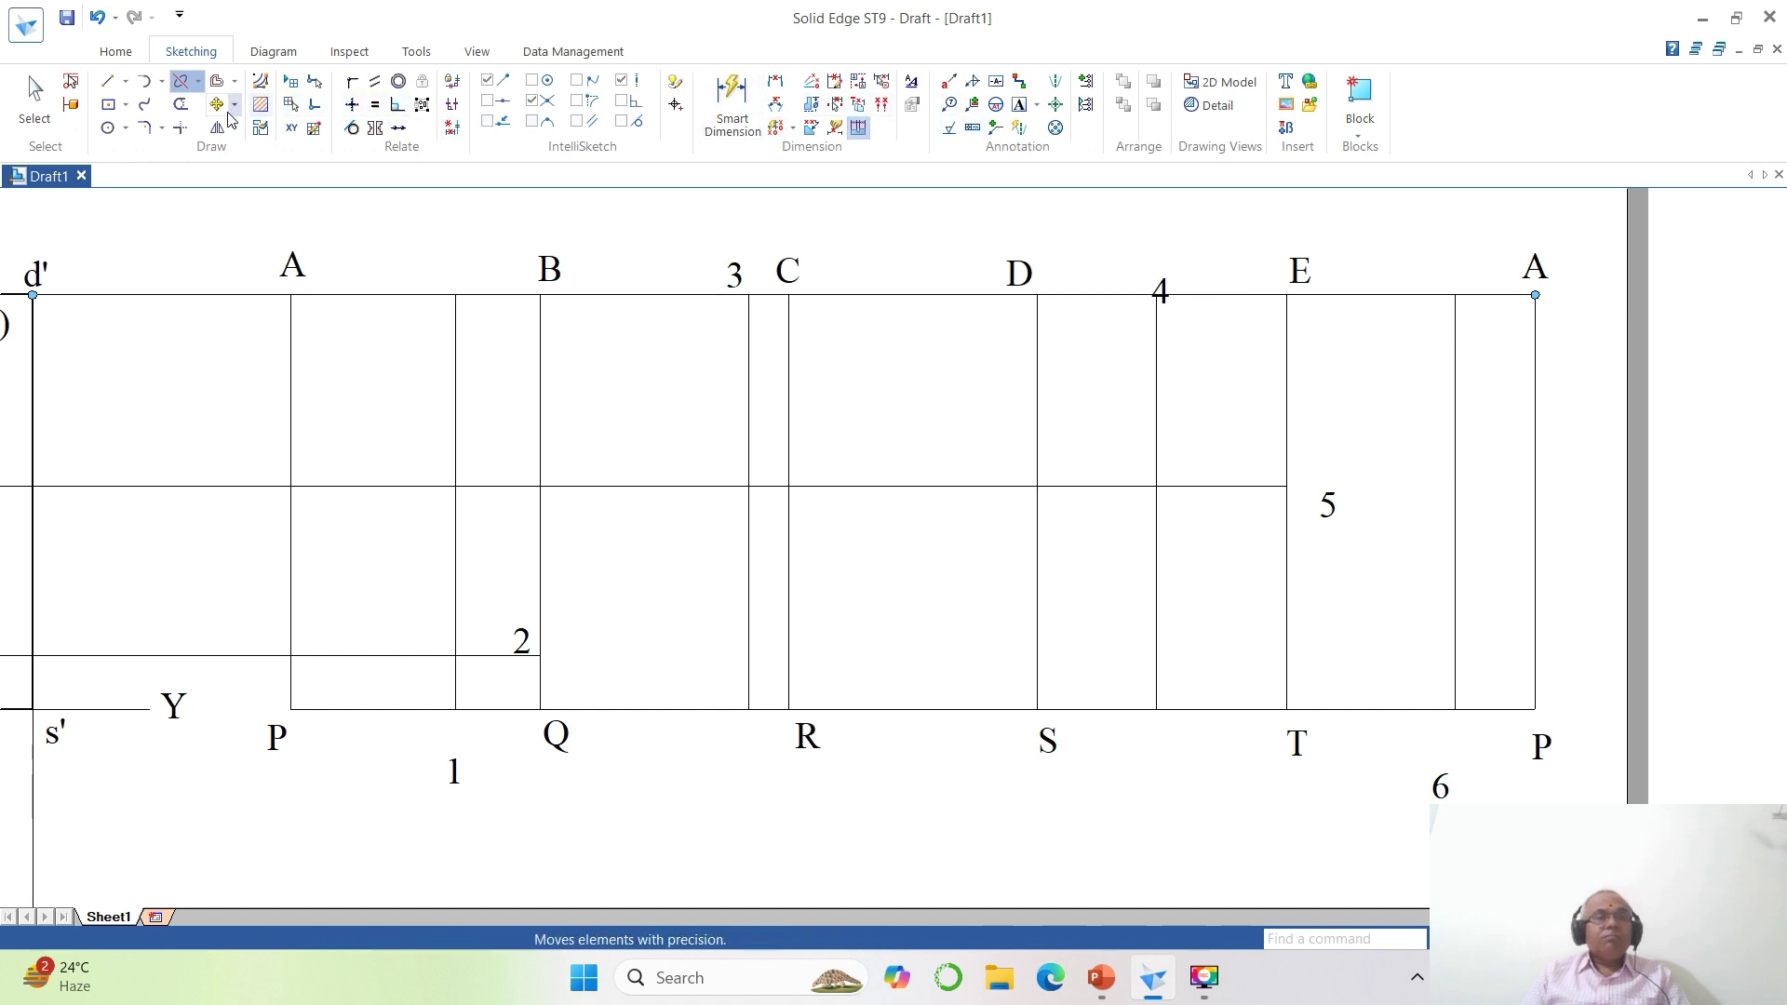